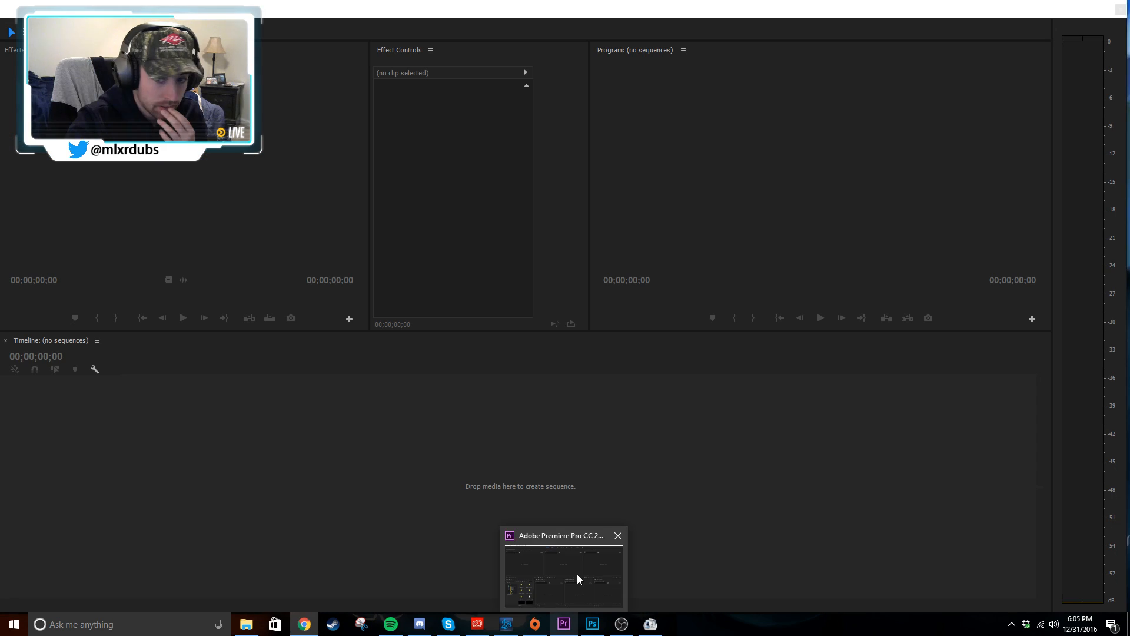
pyautogui.click(575, 580)
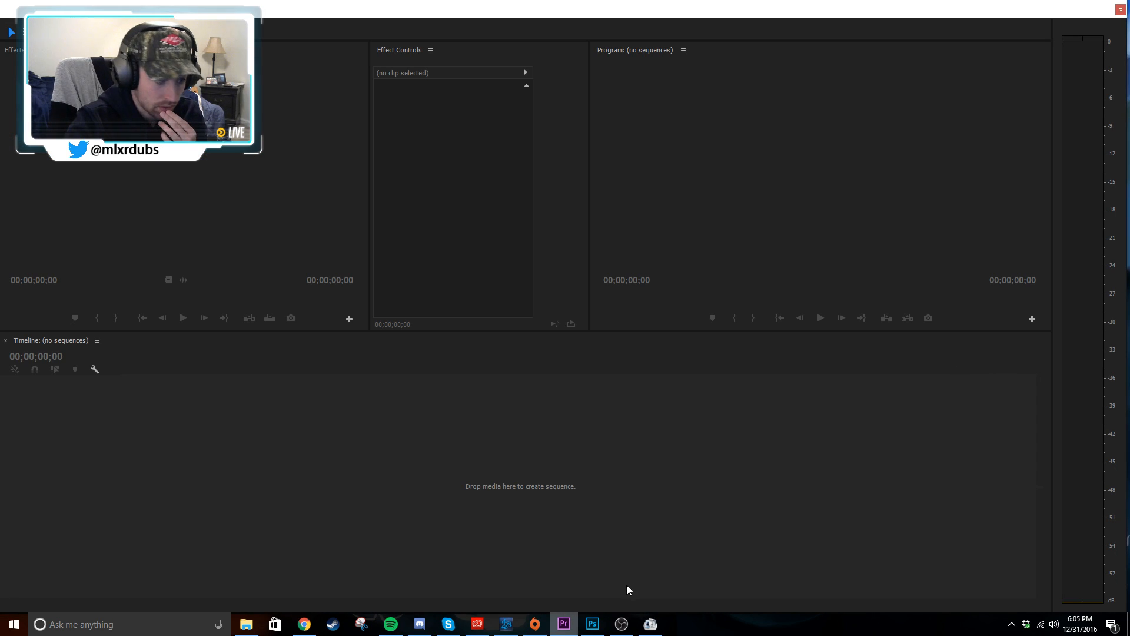
pyautogui.click(621, 624)
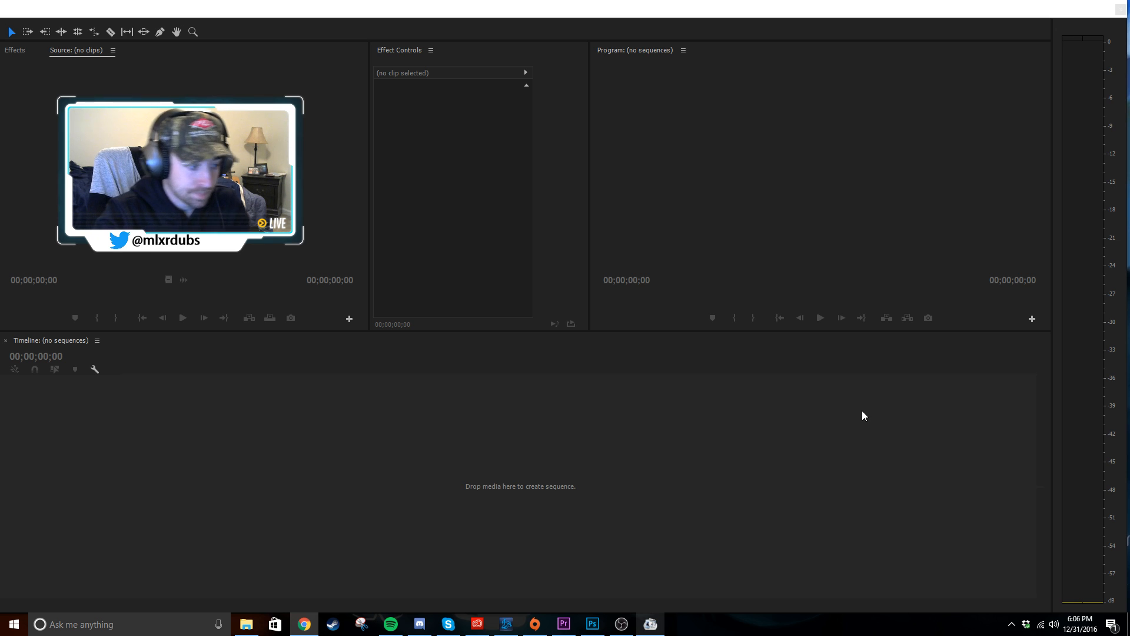
pyautogui.click(558, 488)
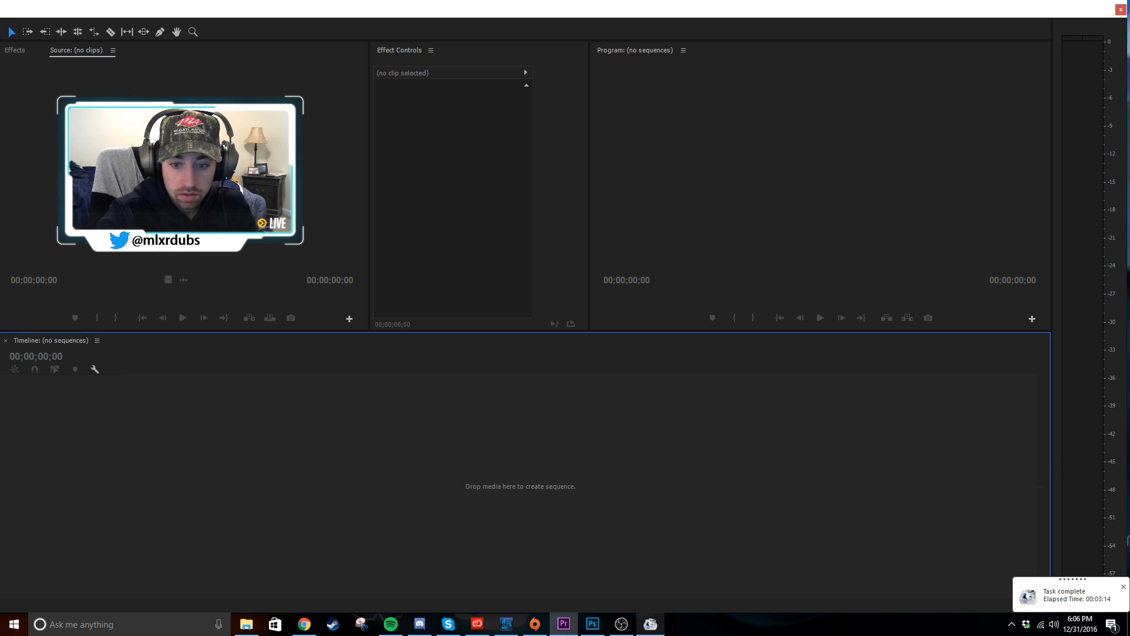
# - Dismiss the task notification, check the Samurai Champloo video conversion in FormatFactory, and close that program
pyautogui.click(1122, 586)
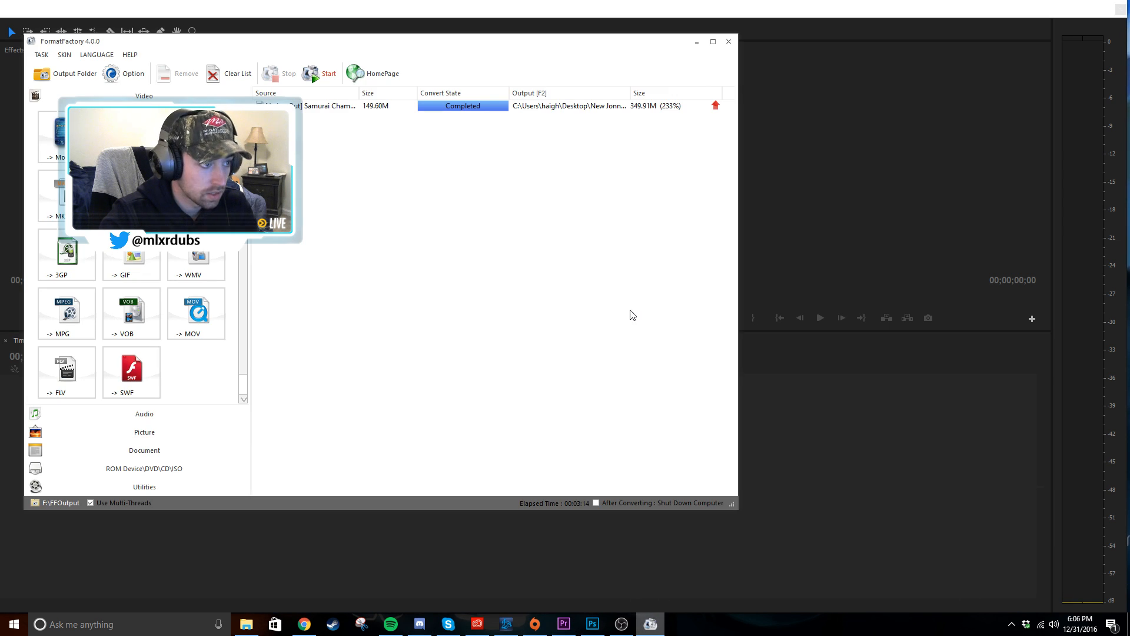
pyautogui.click(650, 623)
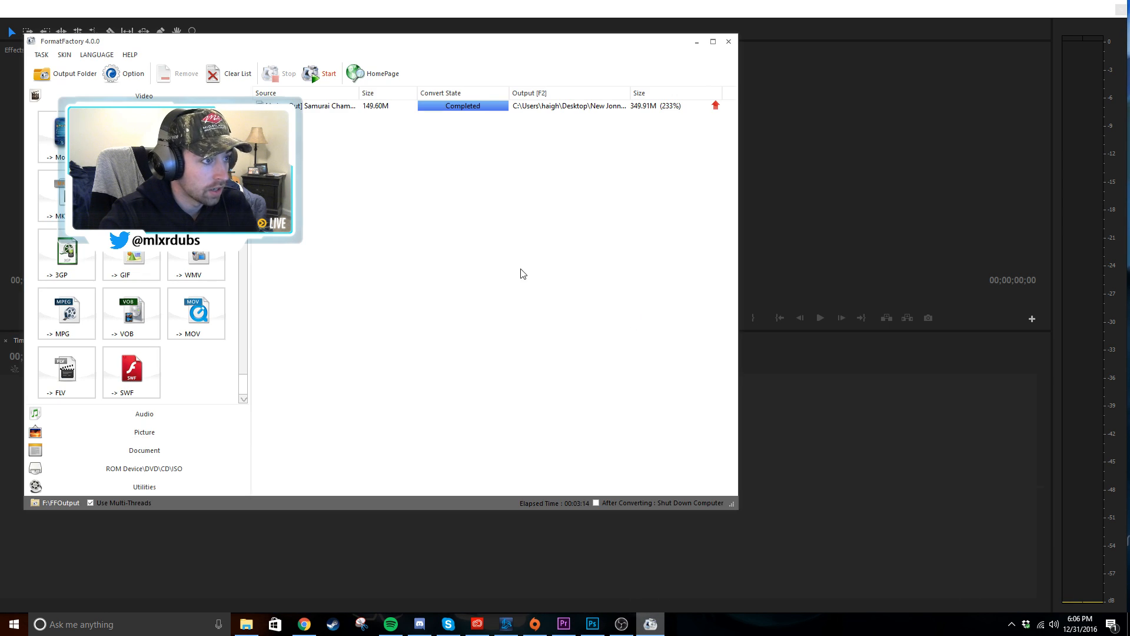
pyautogui.click(338, 106)
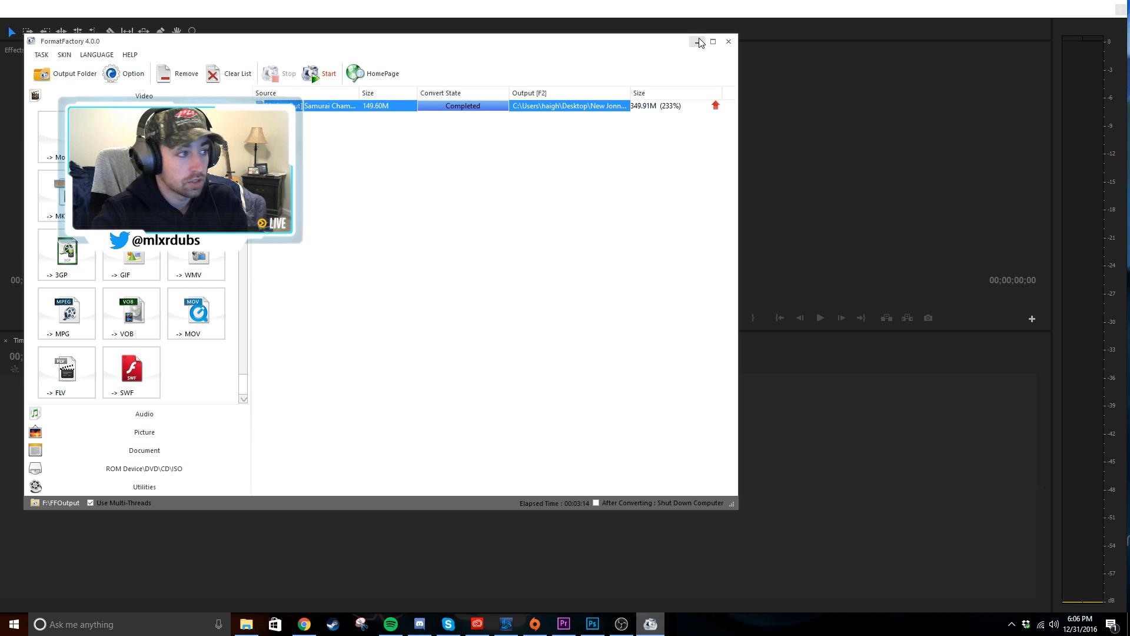
pyautogui.click(728, 41)
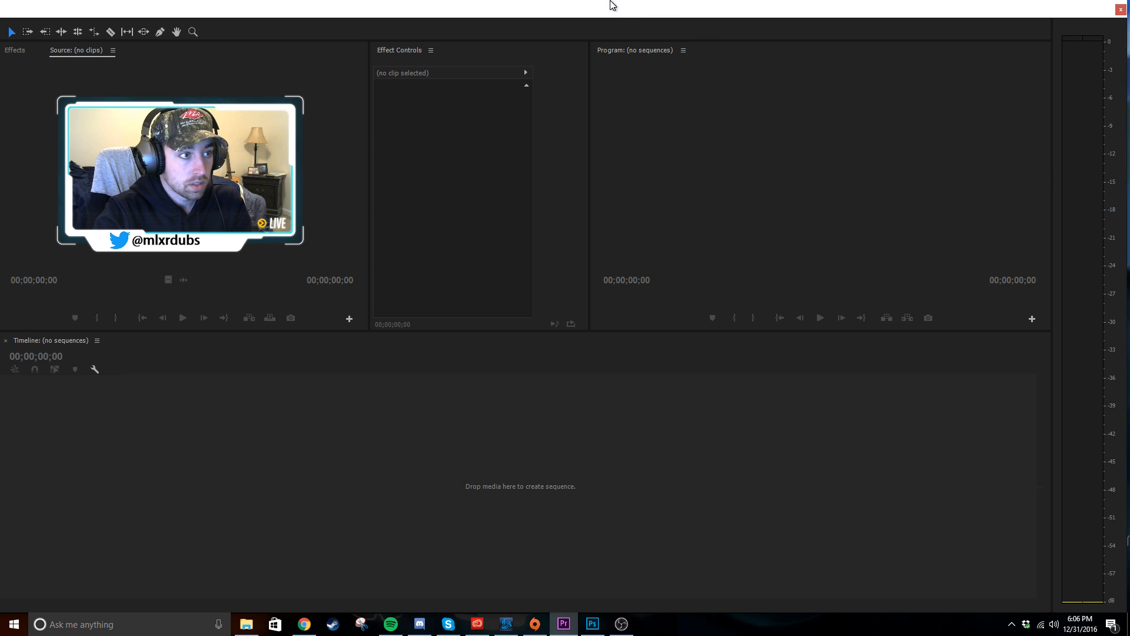
# - Move the floating Premiere Pro window with the timeline and monitors down so the main window's project panels are uncovered
pyautogui.moveTo(959, 17); pyautogui.dragTo(857, 344)
pyautogui.moveTo(1129, 352); pyautogui.dragTo(961, 593)
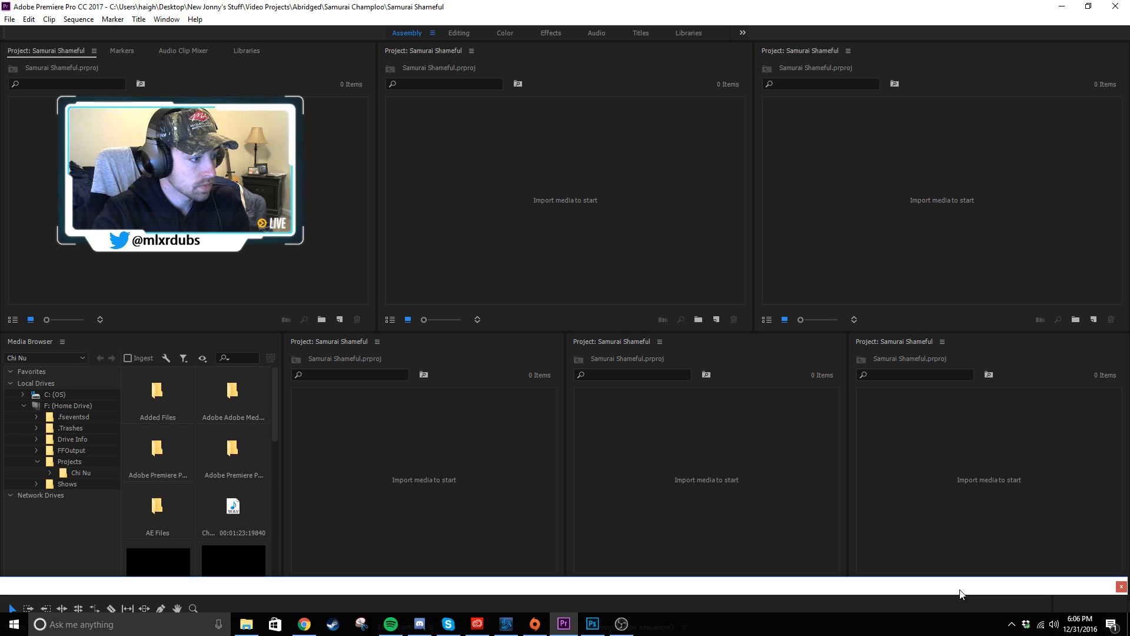
pyautogui.click(235, 171)
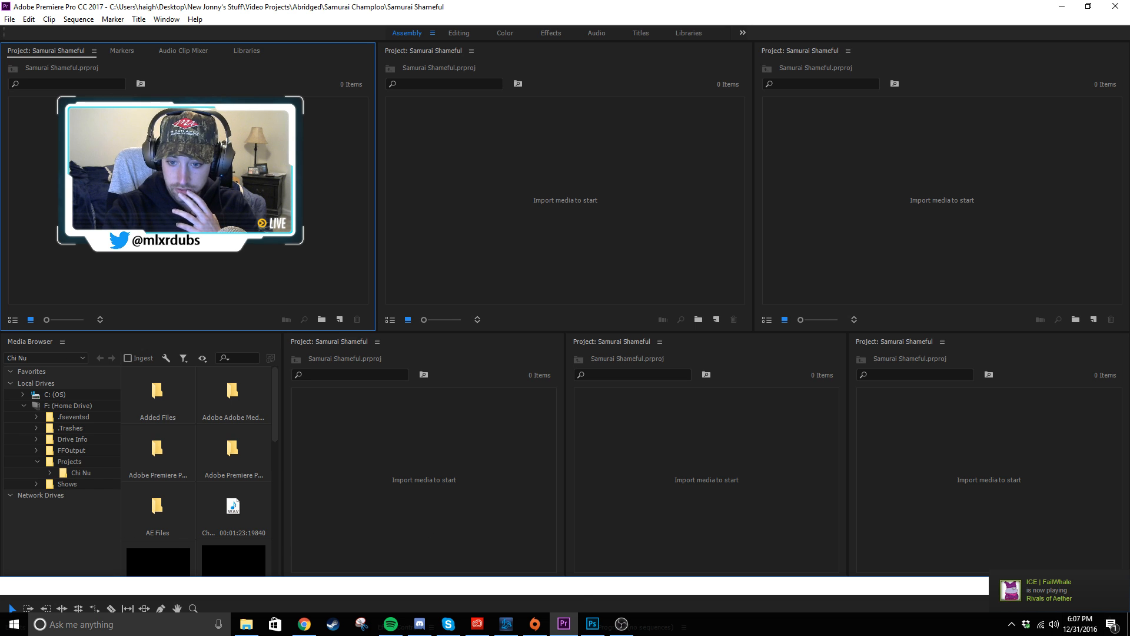
pyautogui.hotkey('alt', 'Tab')
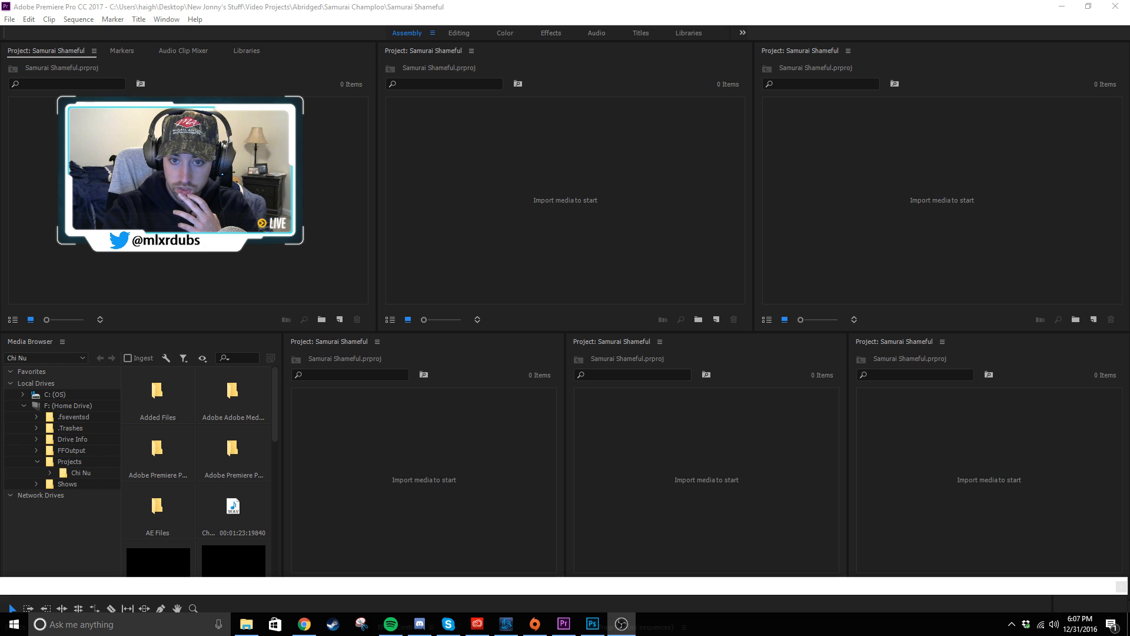
pyautogui.hotkey('alt', 'Tab')
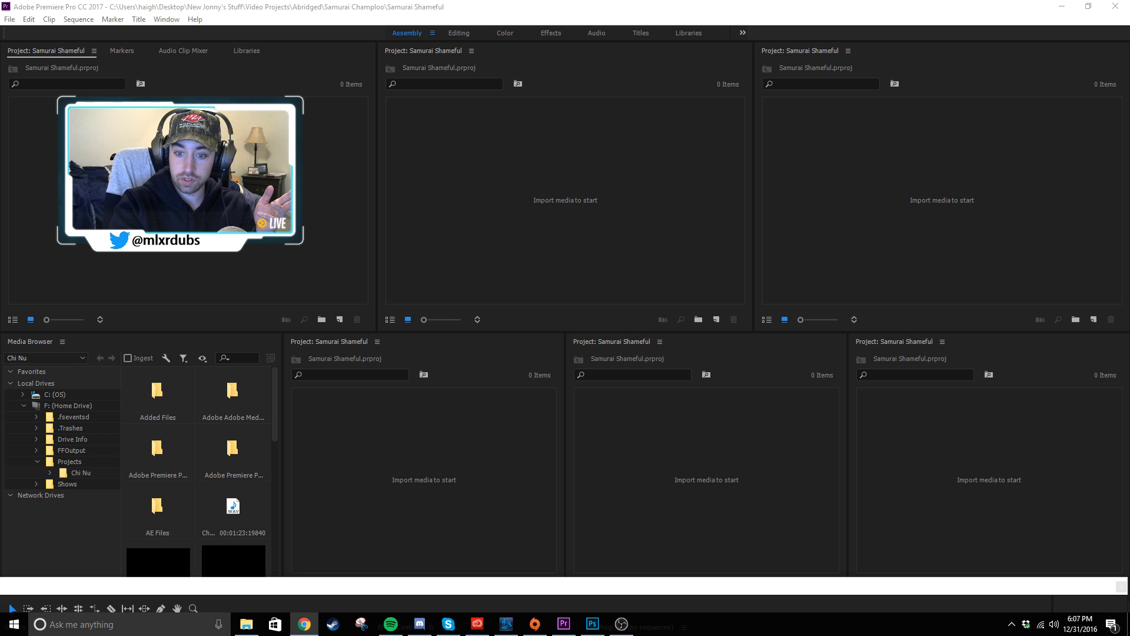
pyautogui.hotkey('alt', 'Tab')
pyautogui.hotkey('alt', 'Tab')
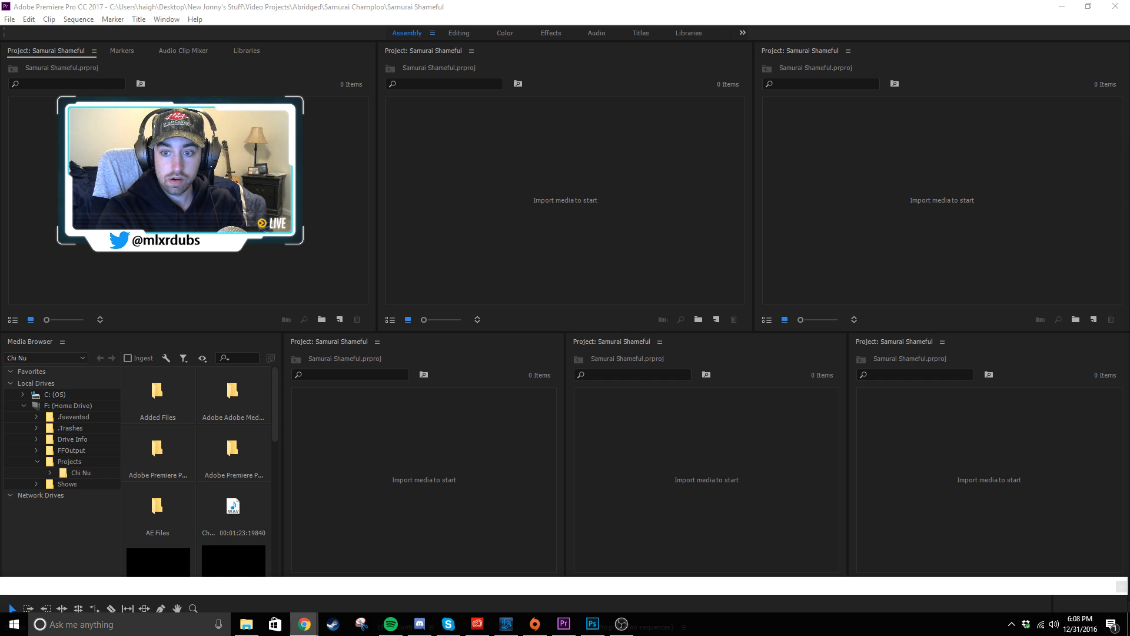
pyautogui.moveTo(1129, 44); pyautogui.dragTo(1129, 225)
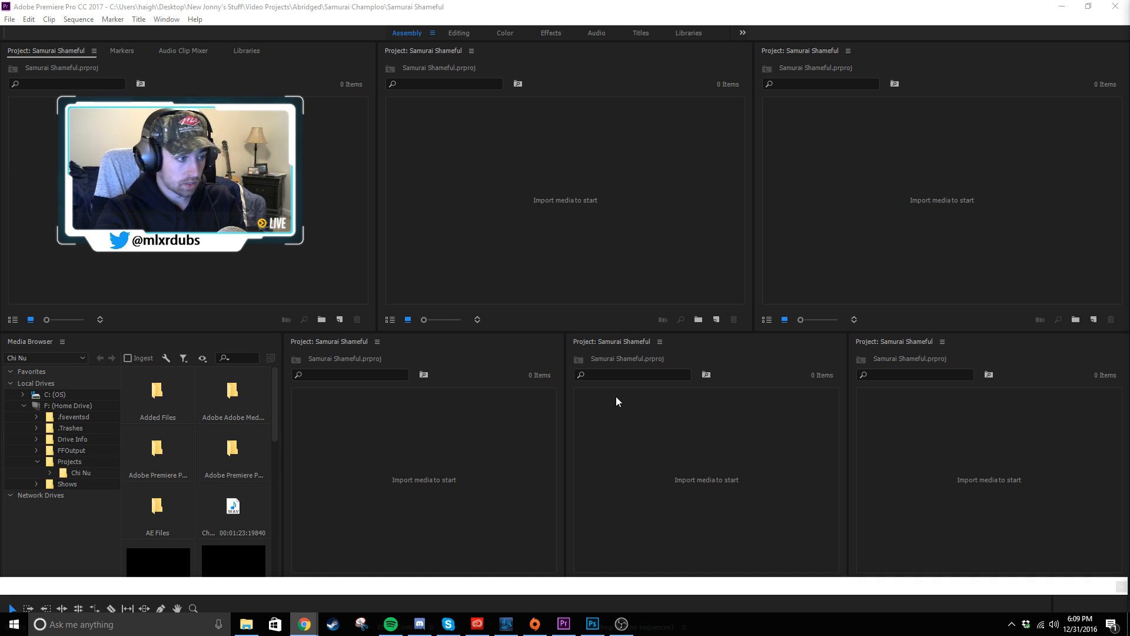
pyautogui.click(416, 451)
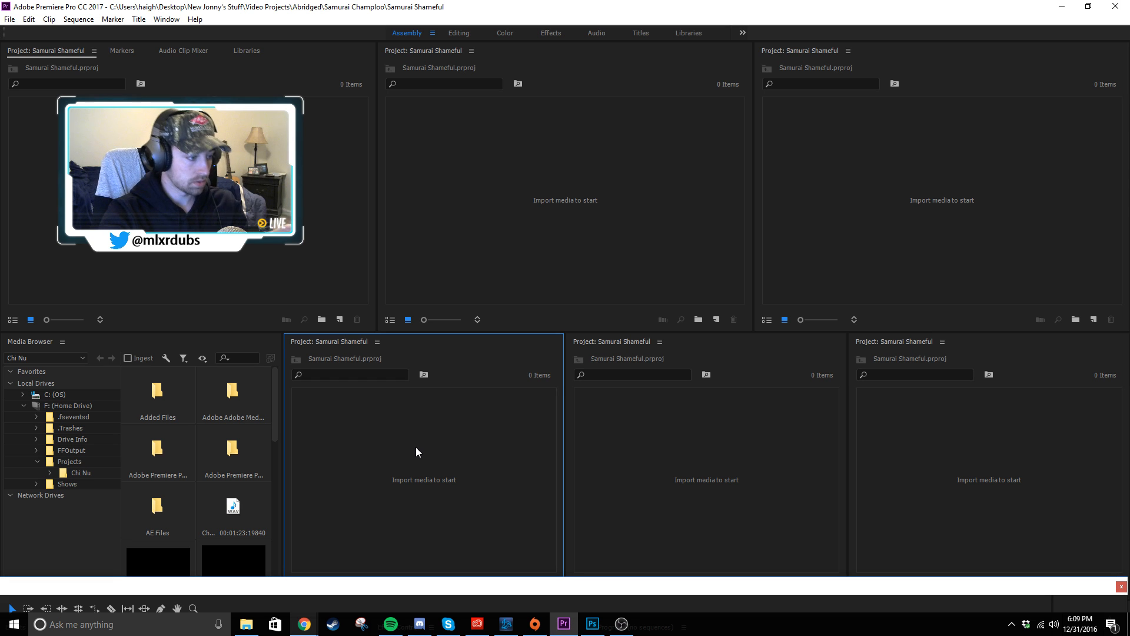
pyautogui.click(224, 206)
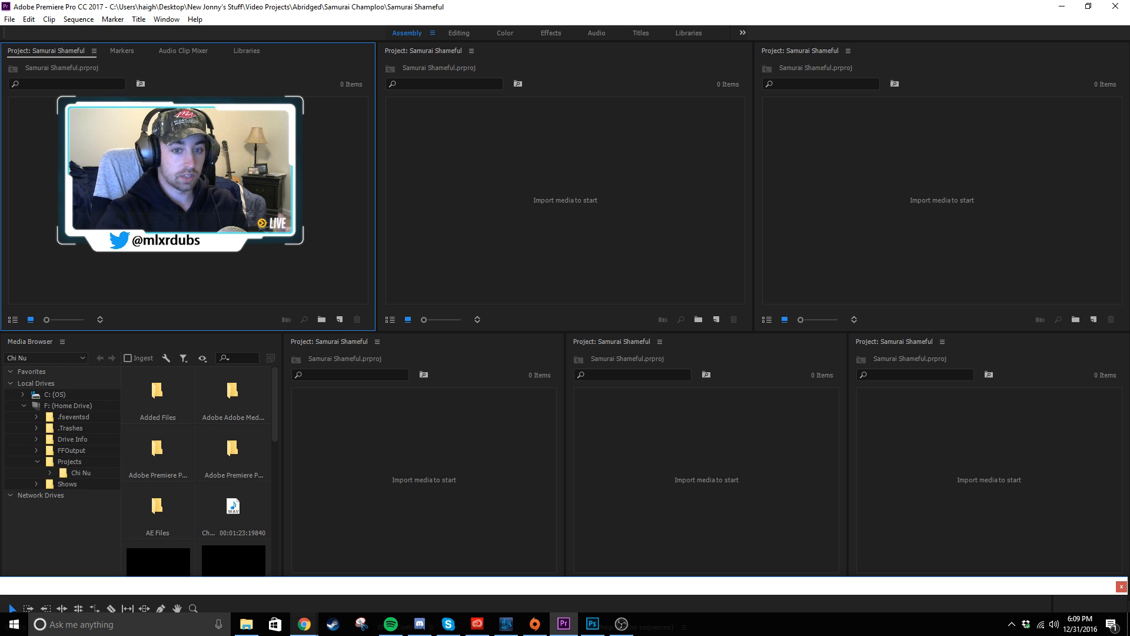
# - Nudge the floating window slightly lower and display the first Project panel's items as a list
pyautogui.moveTo(434, 584)
pyautogui.mouseDown()
pyautogui.moveTo(462, 529)
pyautogui.moveTo(407, 194)
pyautogui.moveTo(450, 67)
pyautogui.moveTo(423, 27)
pyautogui.moveTo(433, 63)
pyautogui.moveTo(413, 72)
pyautogui.moveTo(429, 381)
pyautogui.moveTo(405, 220)
pyautogui.moveTo(413, 30)
pyautogui.moveTo(417, 11)
pyautogui.moveTo(444, 10)
pyautogui.moveTo(433, 10)
pyautogui.moveTo(435, 589)
pyautogui.mouseUp()
pyautogui.click(188, 200)
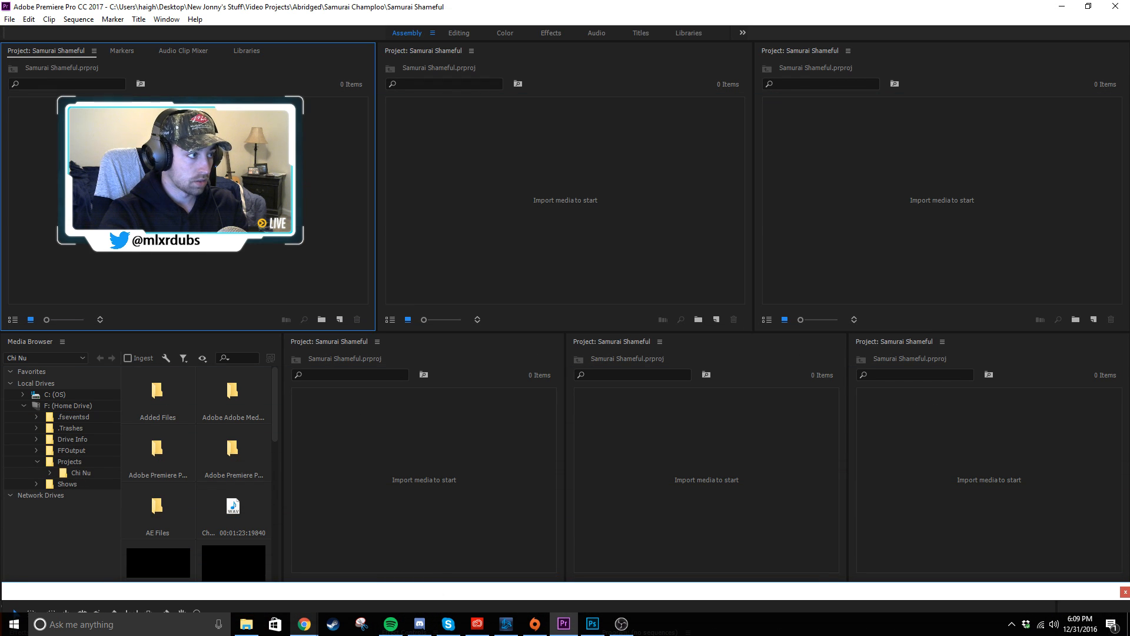
pyautogui.click(12, 319)
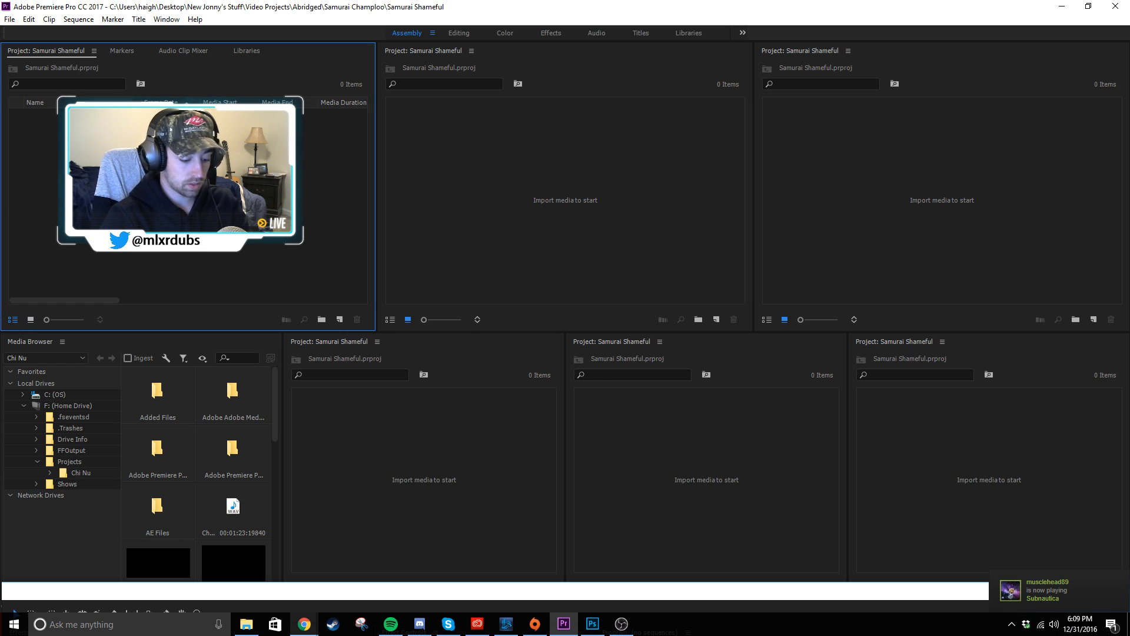
# - Create two bins named Footage and Sequences at the root of the Samurai Shameful project
pyautogui.hotkey('ctrl', 'b')
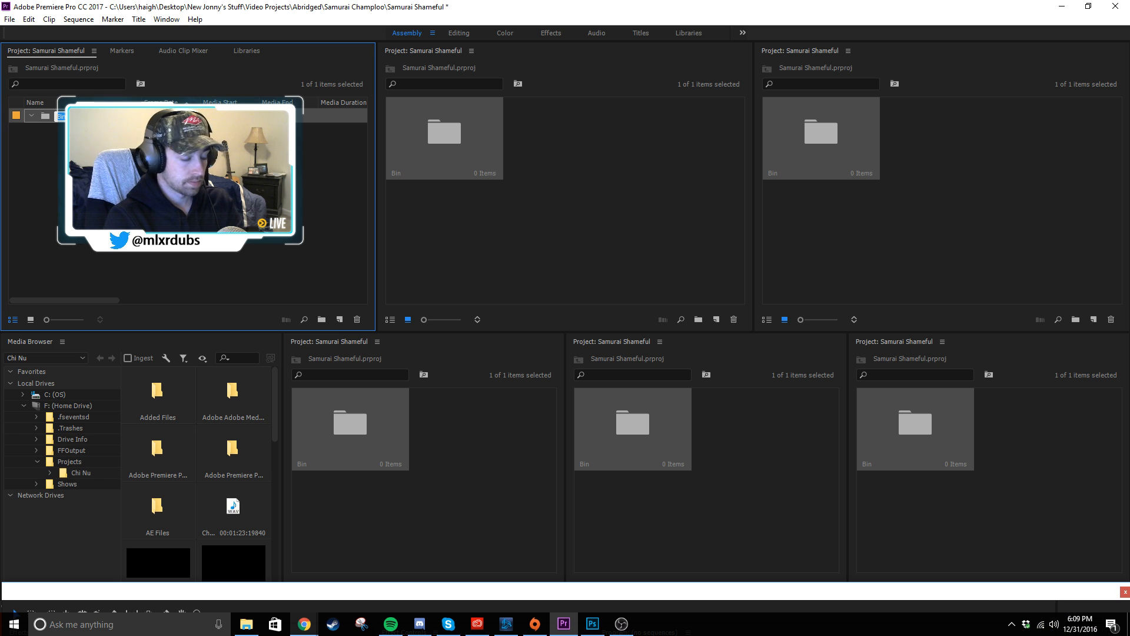
pyautogui.write('Footage')
pyautogui.press('Return')
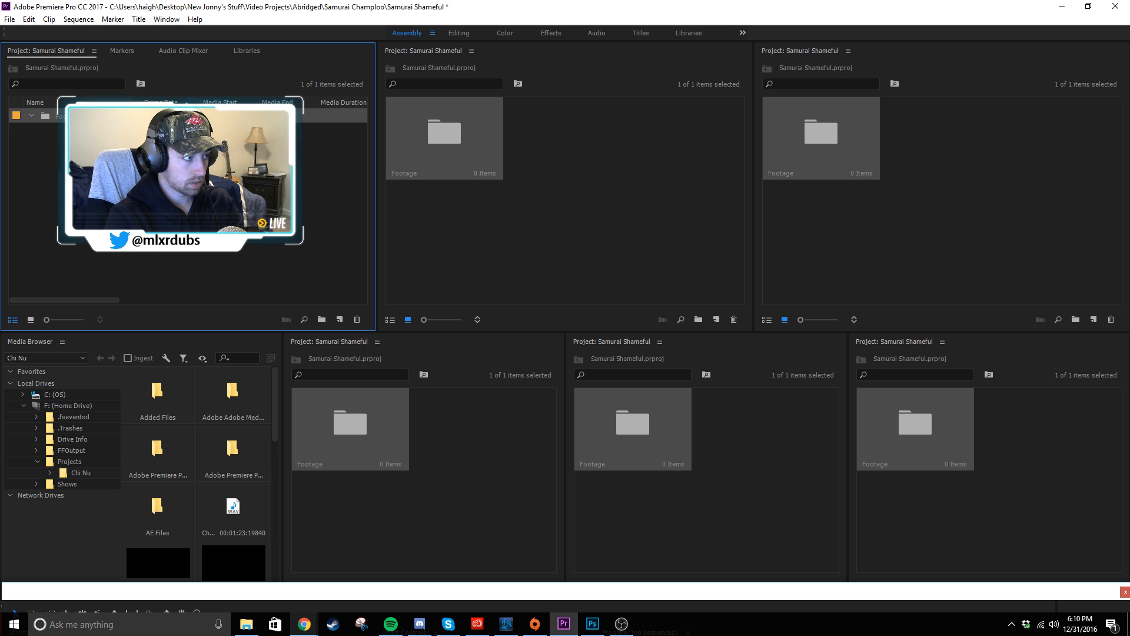
pyautogui.hotkey('ctrl', 'b')
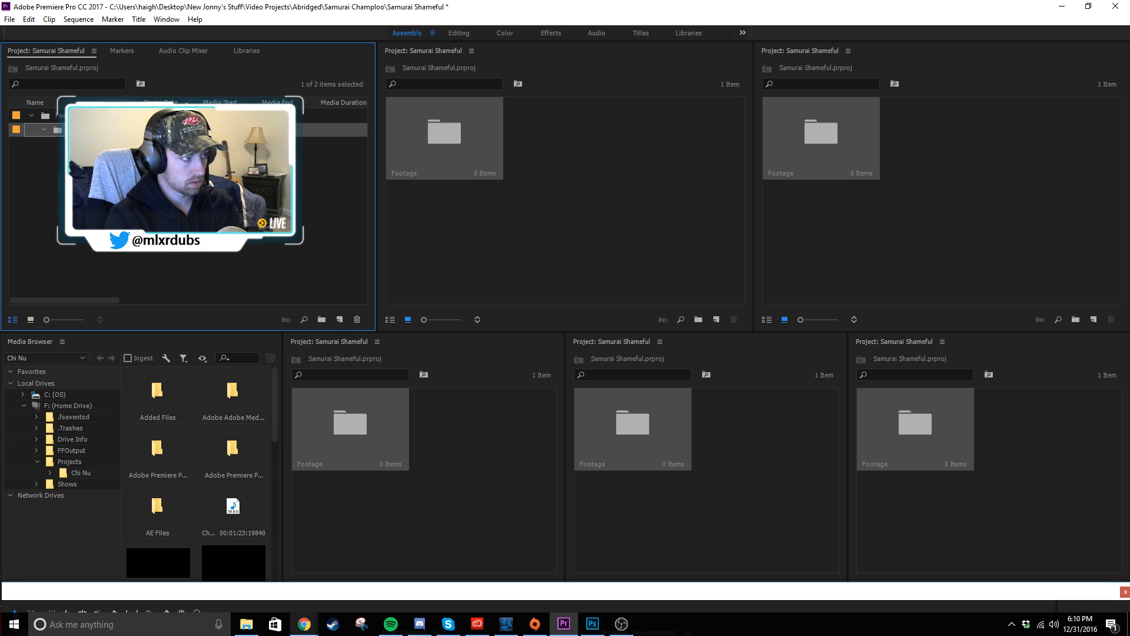
pyautogui.press('Return')
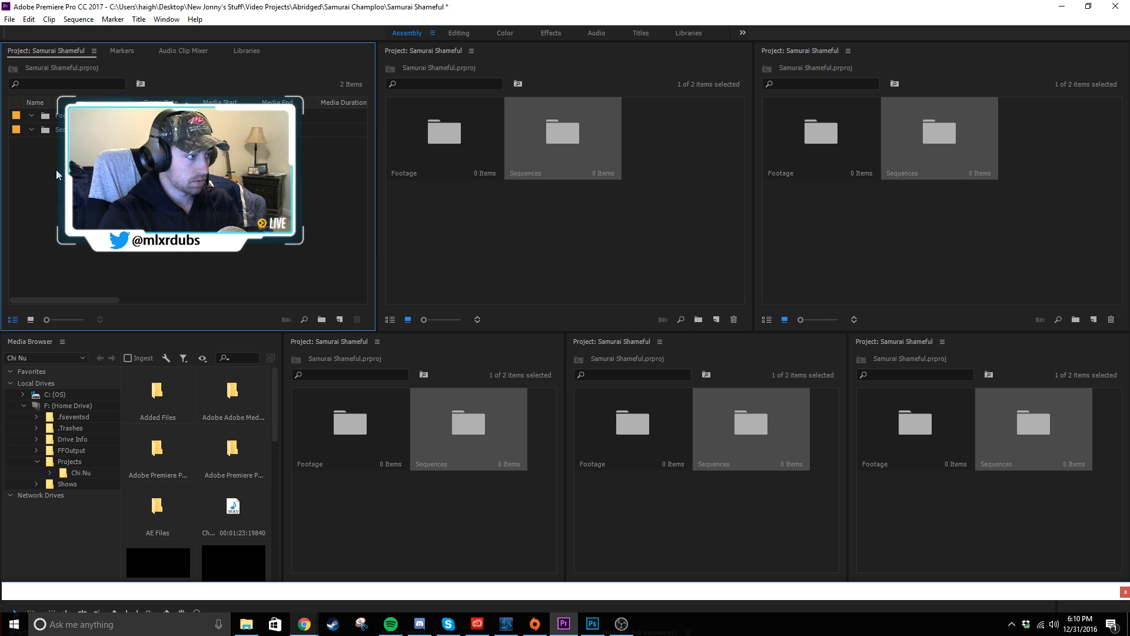
# - Add two more bins named Graphics and Music at the project root
pyautogui.hotkey('ctrl', '/')
pyautogui.write('Gra')
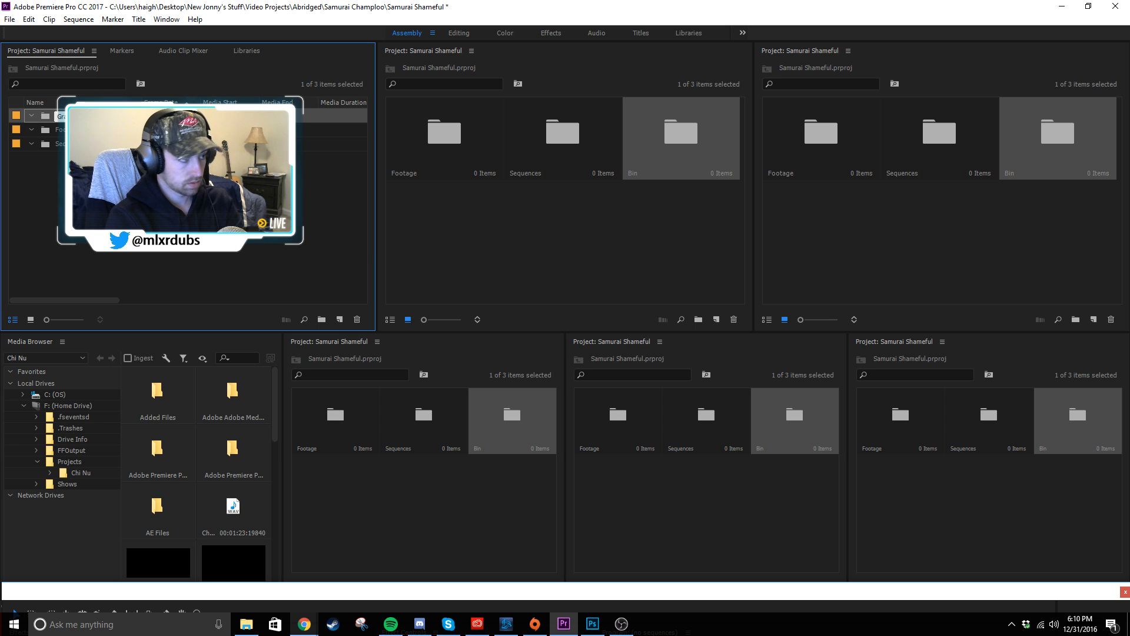
pyautogui.write('phics')
pyautogui.press('Return')
pyautogui.hotkey('ctrl', '/')
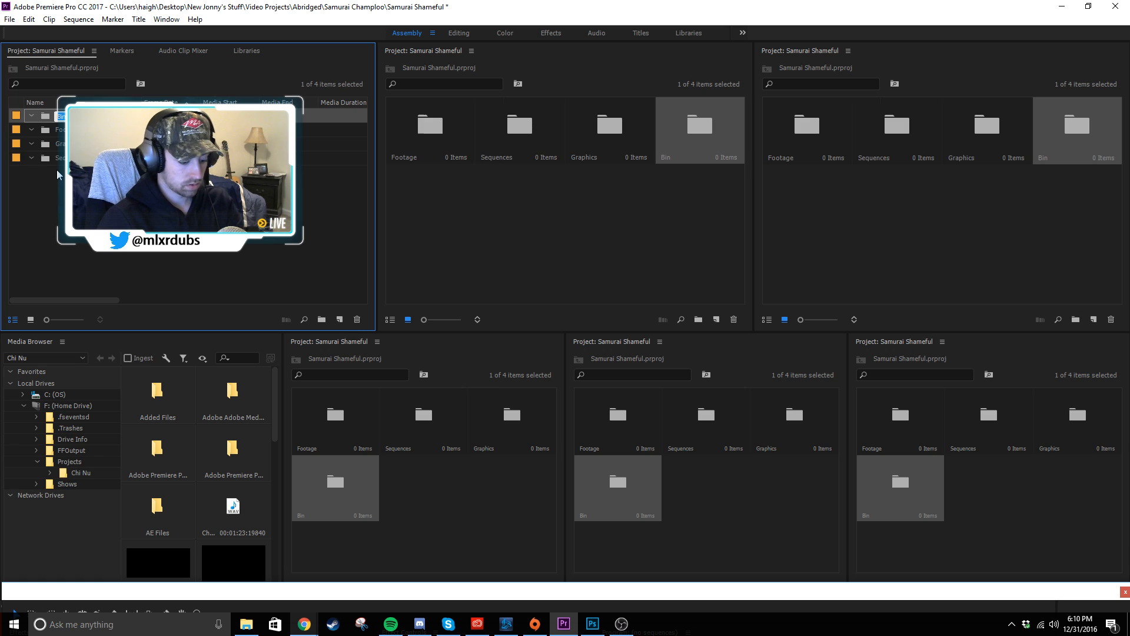
pyautogui.write('Music')
pyautogui.press('Return')
pyautogui.click(57, 170)
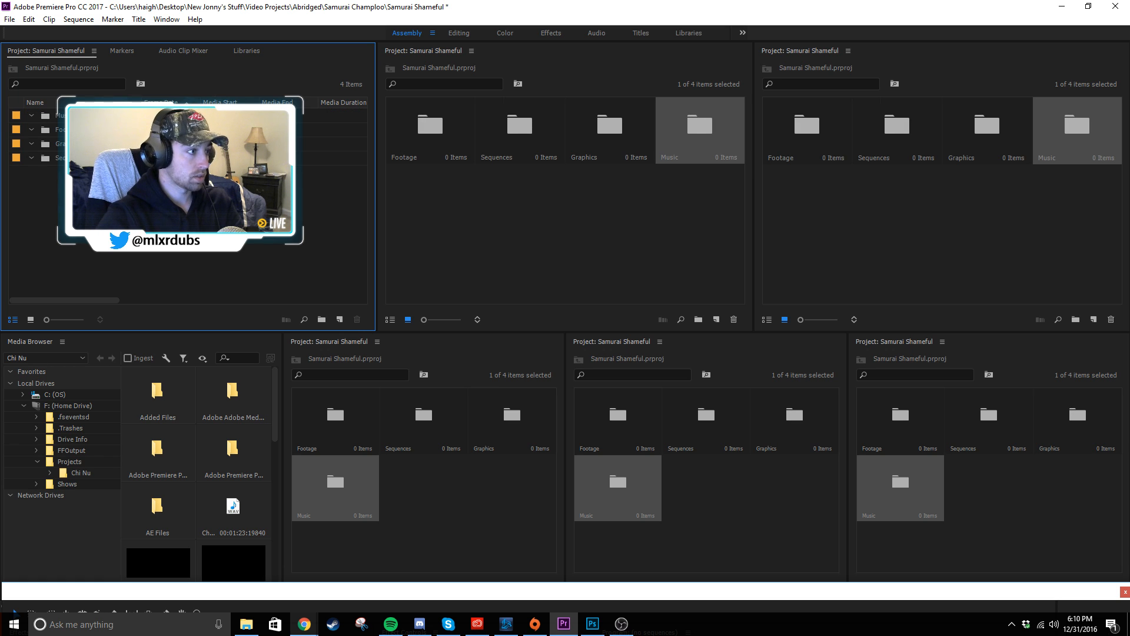
# - Add bins named Text and Lines at the project root
pyautogui.hotkey('ctrl', '/')
pyautogui.write('Te')
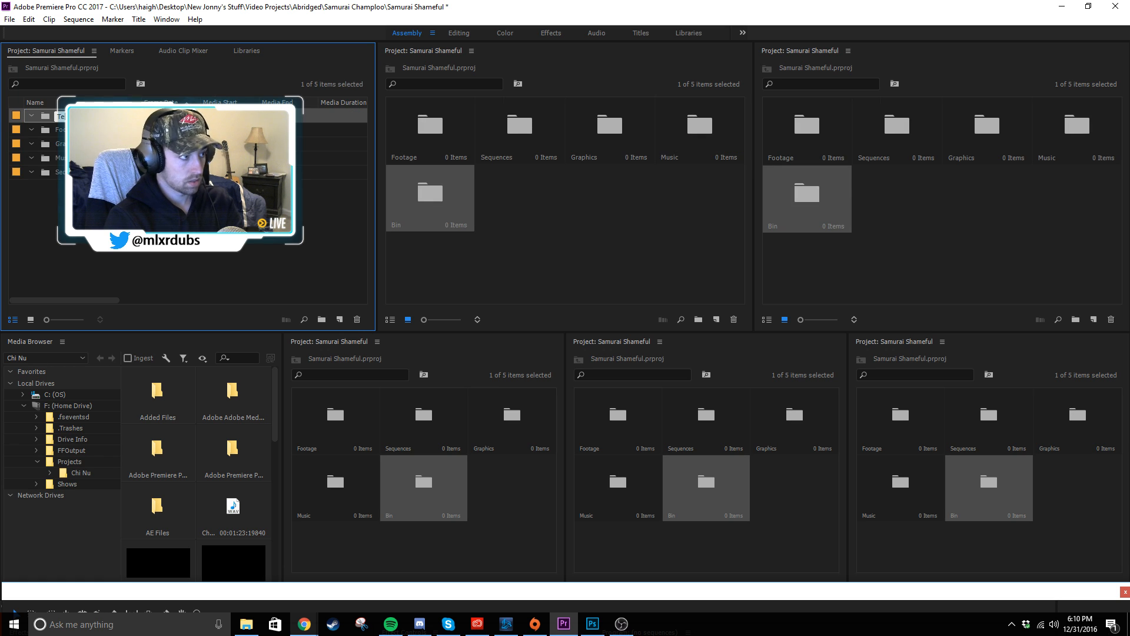
pyautogui.write('xt')
pyautogui.press('Return')
pyautogui.click(57, 169)
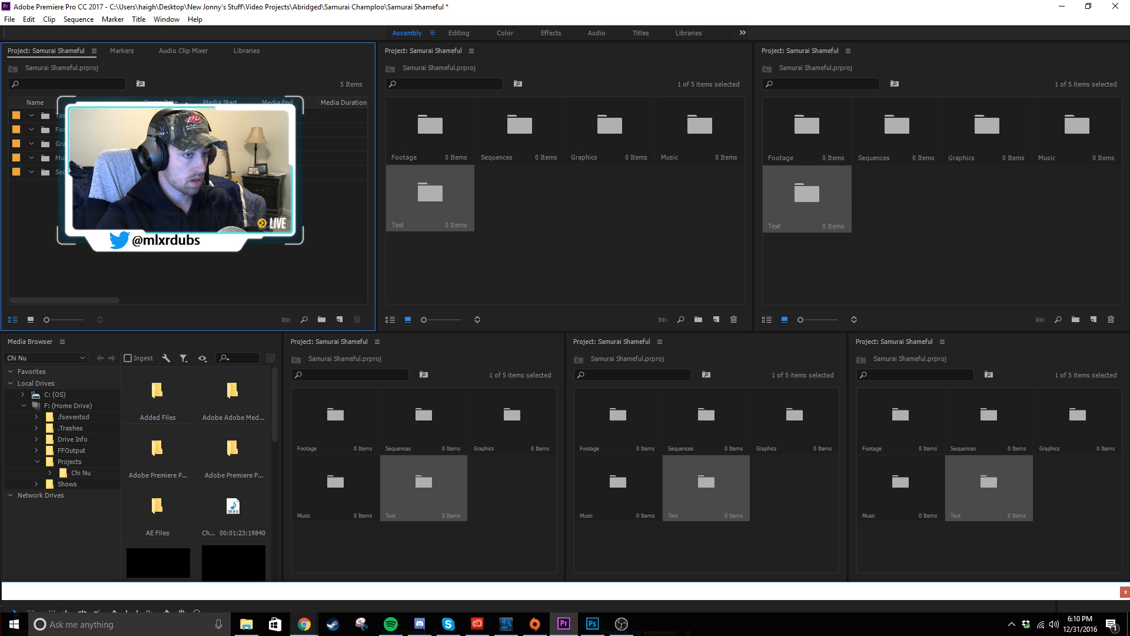
pyautogui.hotkey('ctrl', '/')
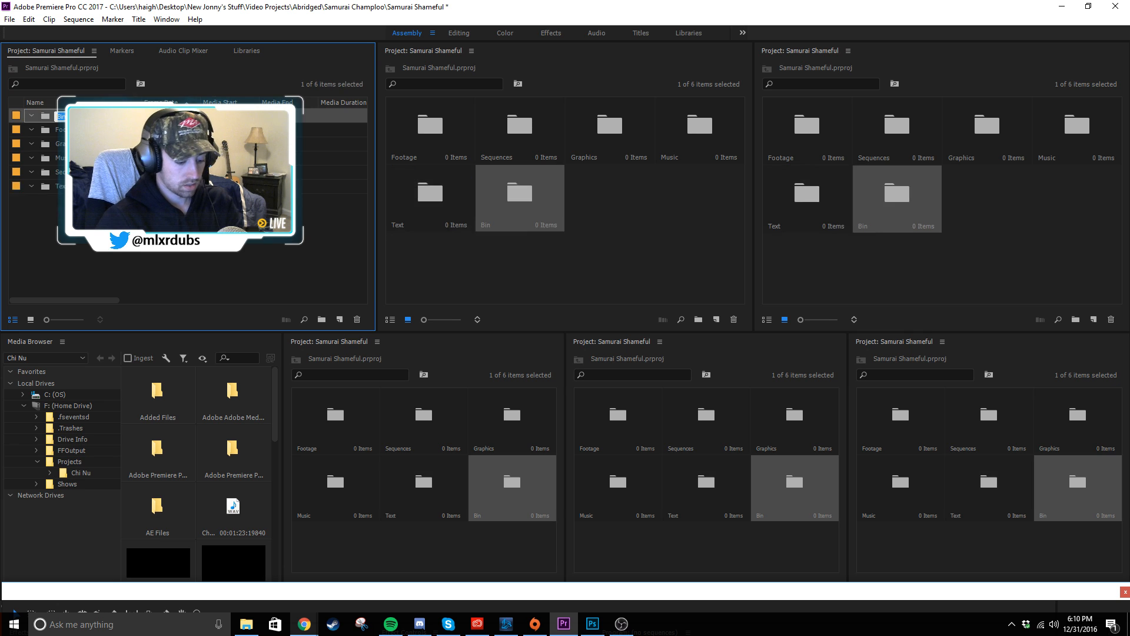
pyautogui.write('Lines')
pyautogui.press('Return')
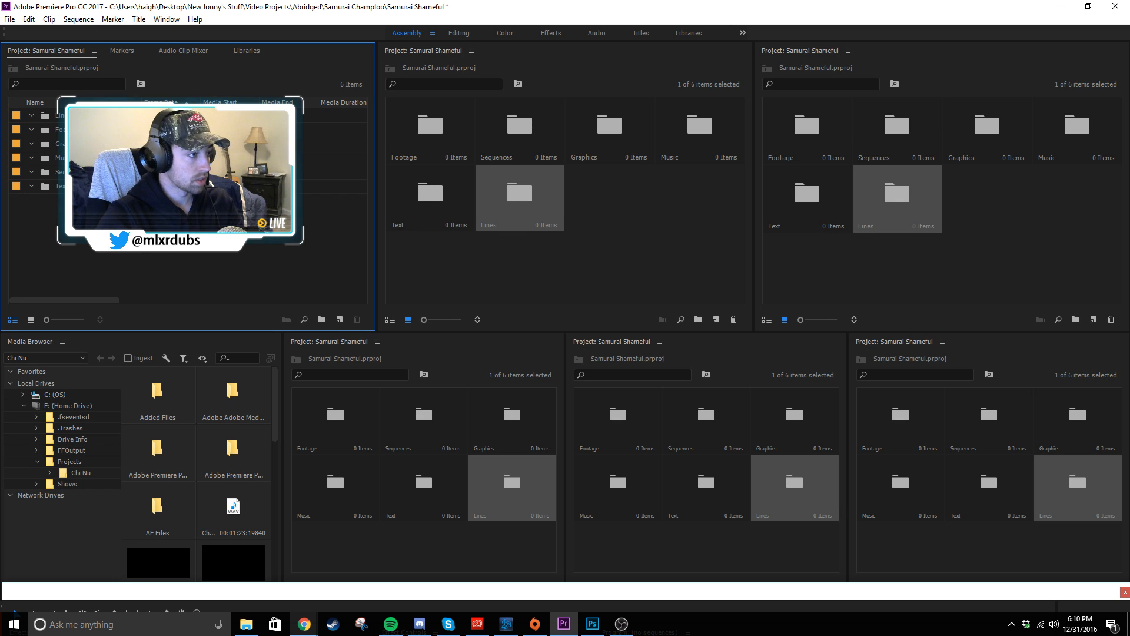
# - Create three sub-bins inside the Lines bin
pyautogui.click(62, 116)
pyautogui.hotkey('ctrl', '/')
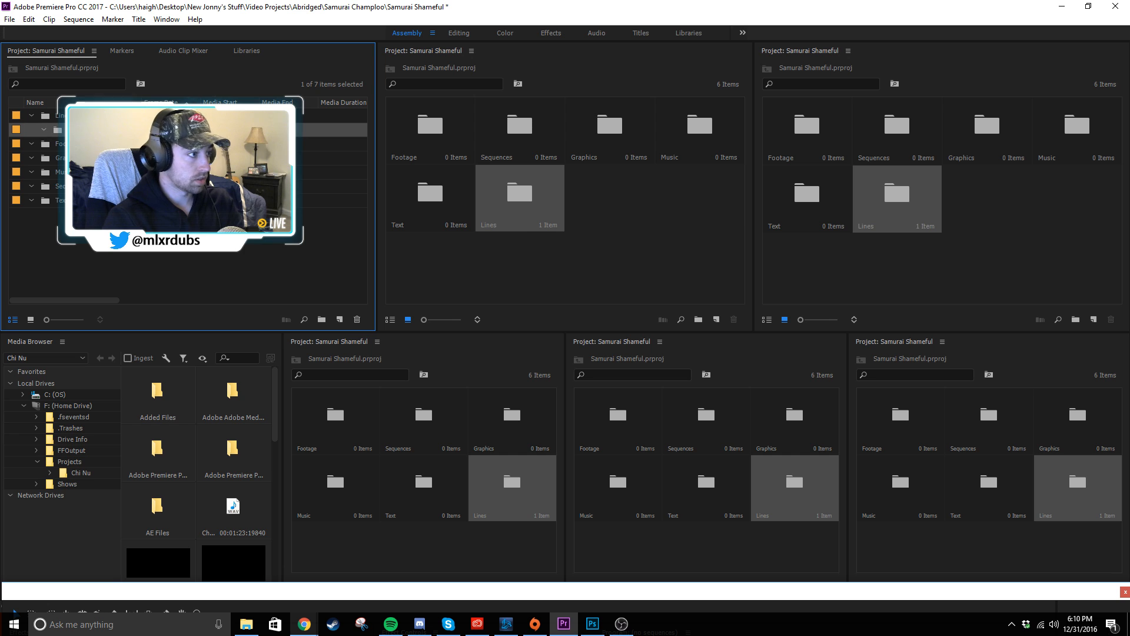
pyautogui.hotkey('ctrl', '/')
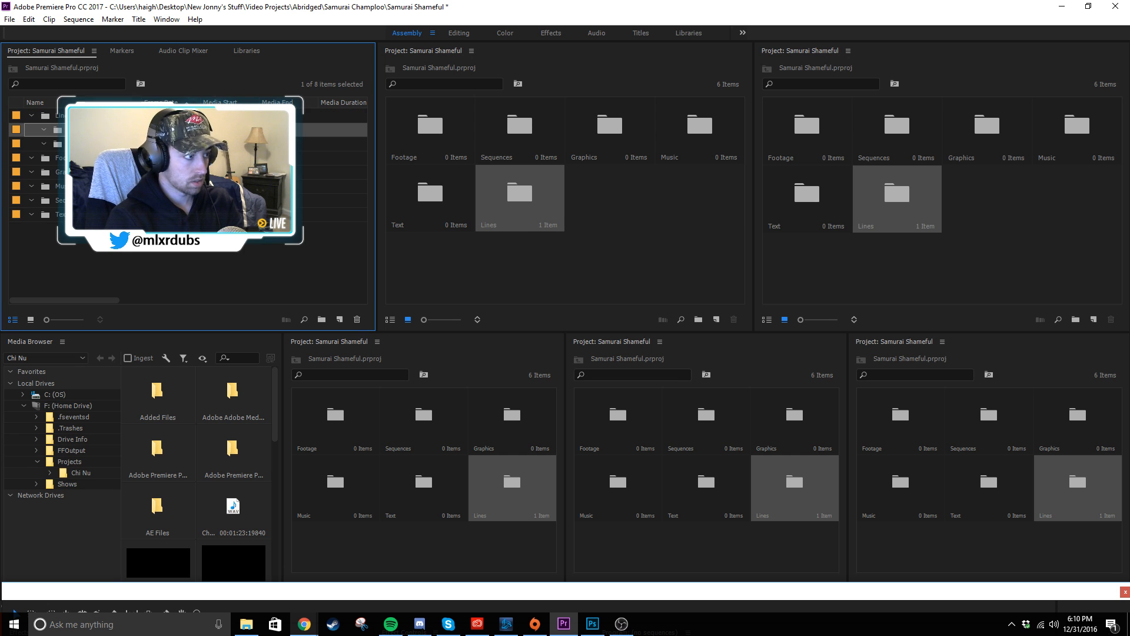
pyautogui.click(71, 116)
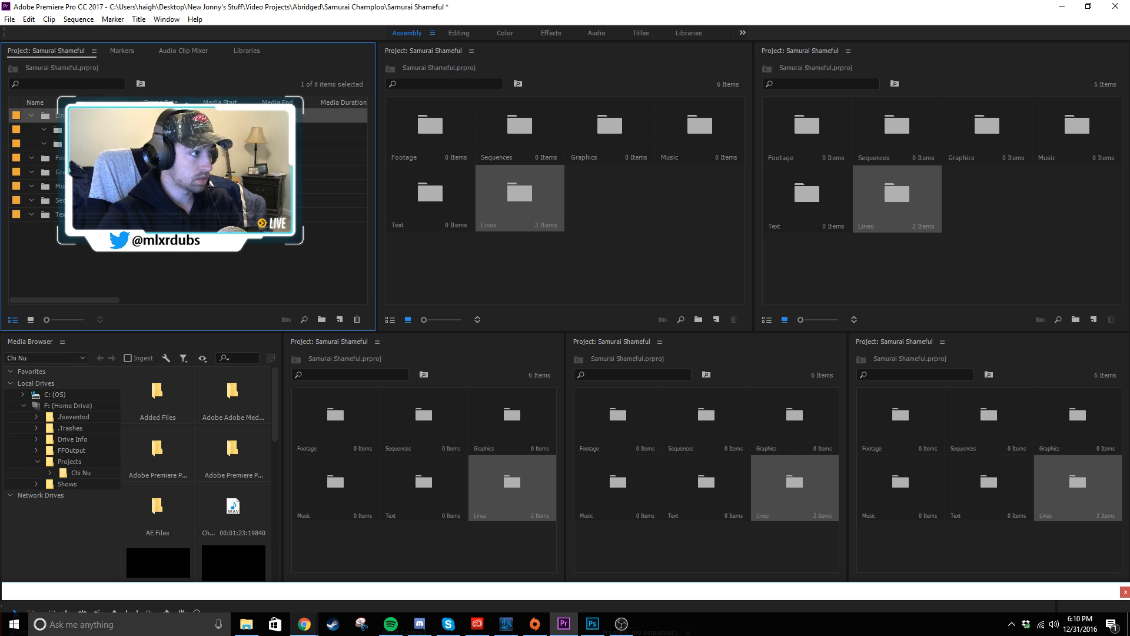
pyautogui.hotkey('ctrl', '/')
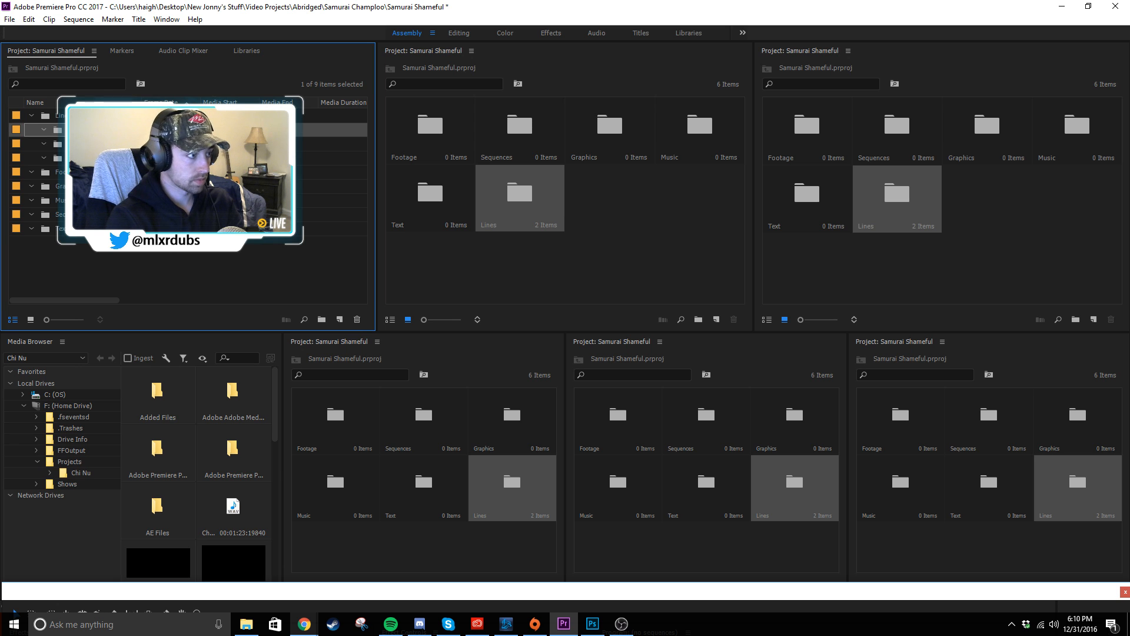
# - Finish the third sub-bin and add two more named Gangster Boss and Gangster Son inside the Lines bin
pyautogui.click(102, 89)
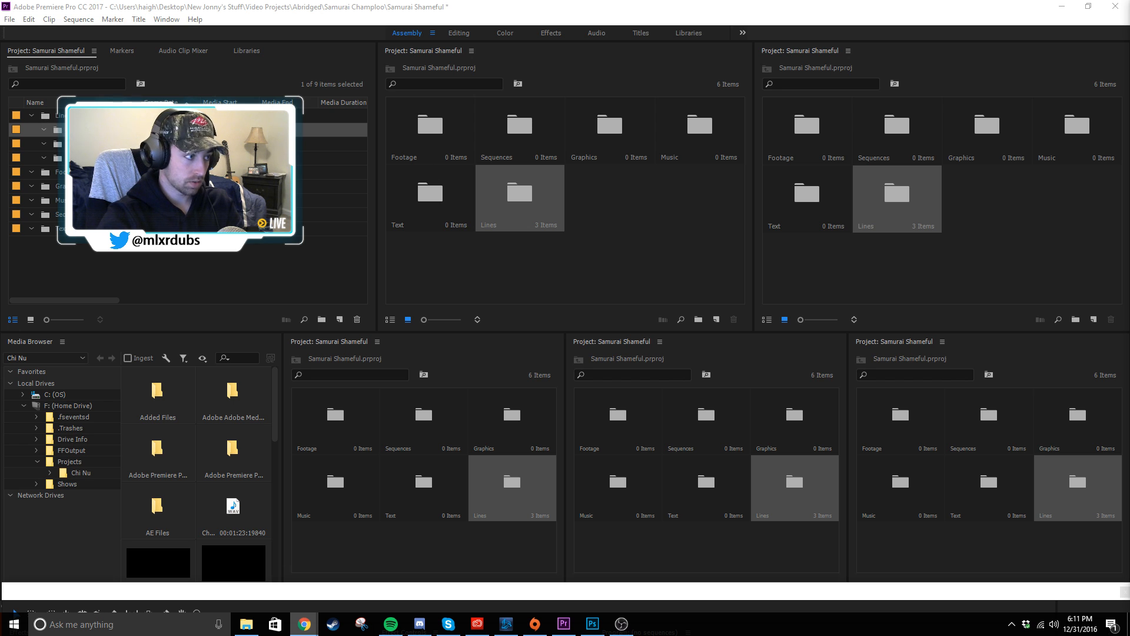
pyautogui.click(60, 133)
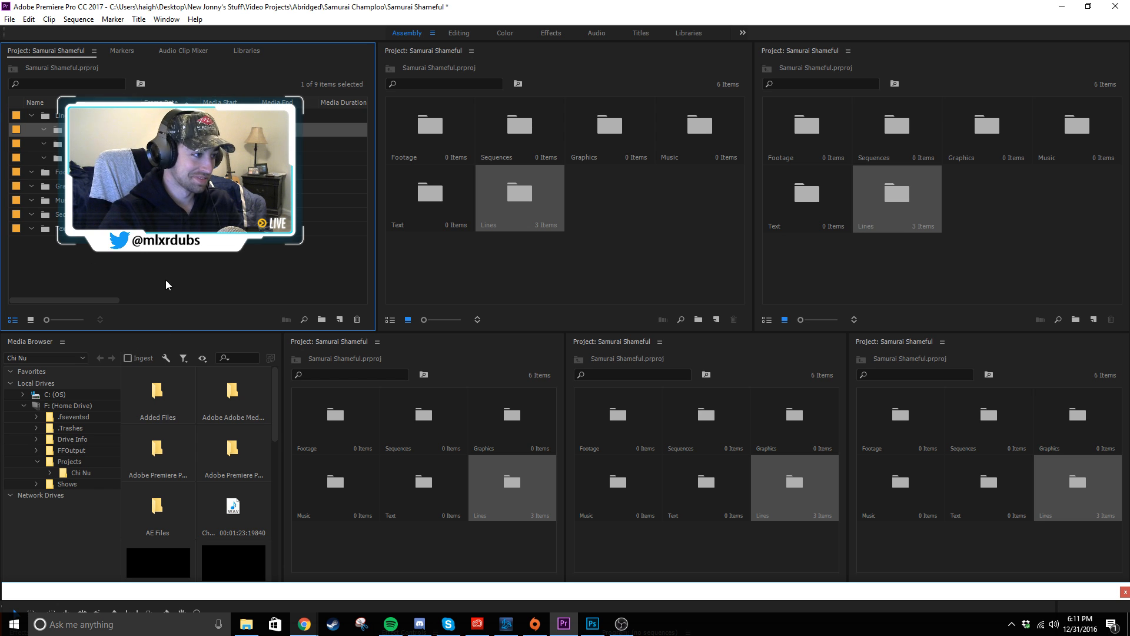
pyautogui.click(118, 243)
pyautogui.click(64, 115)
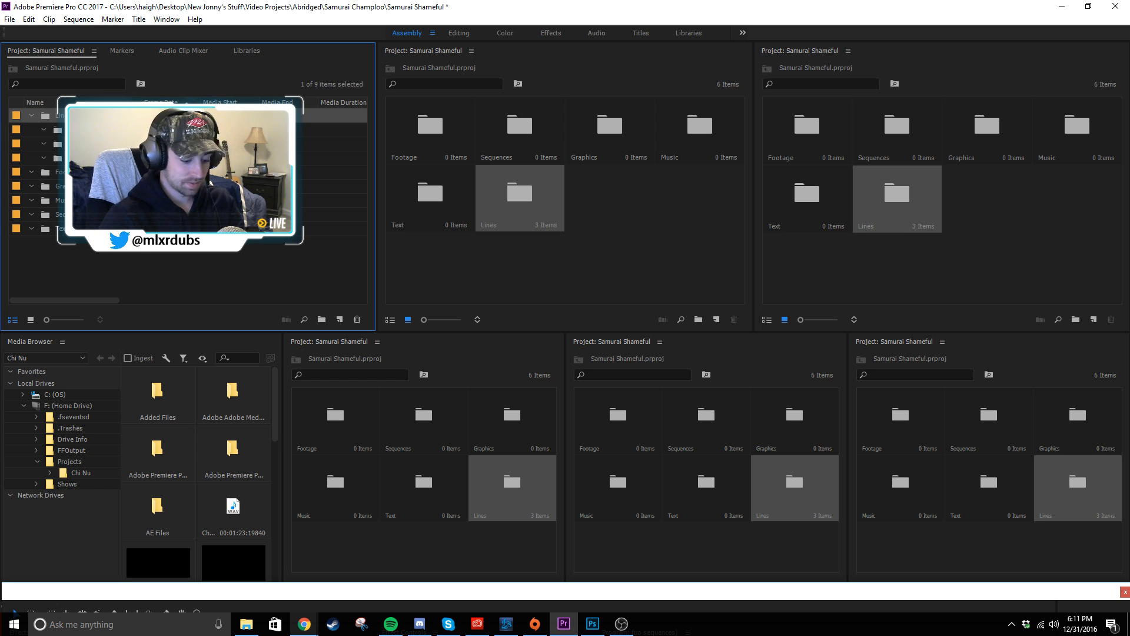
pyautogui.hotkey('ctrl', 'b')
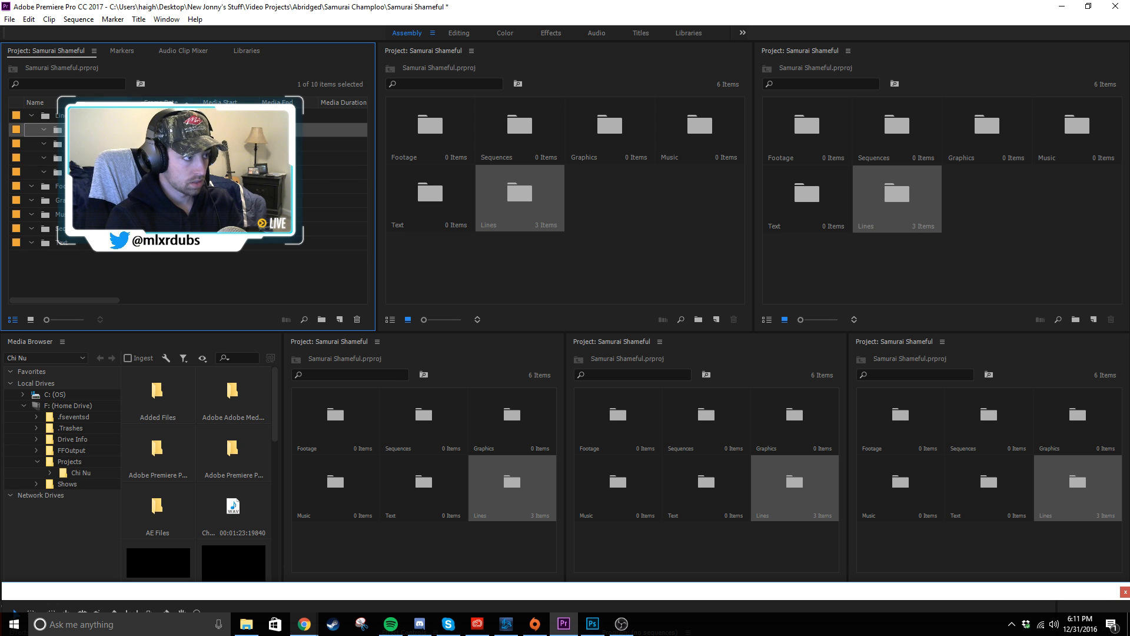
pyautogui.press('Return')
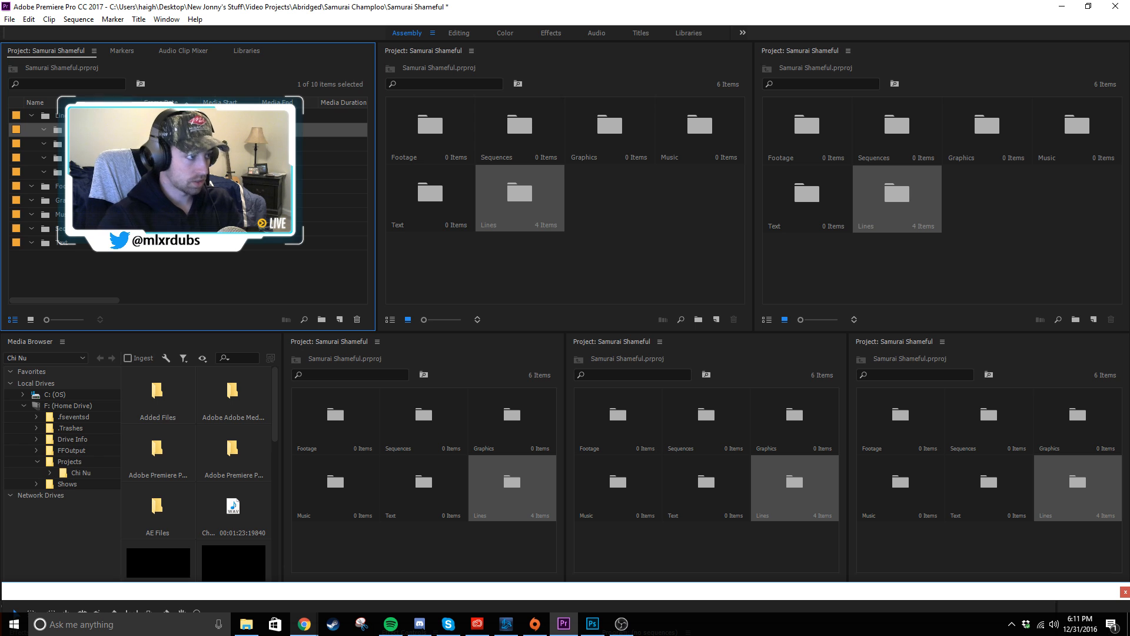
pyautogui.click(130, 250)
pyautogui.click(64, 115)
pyautogui.hotkey('ctrl', 'b')
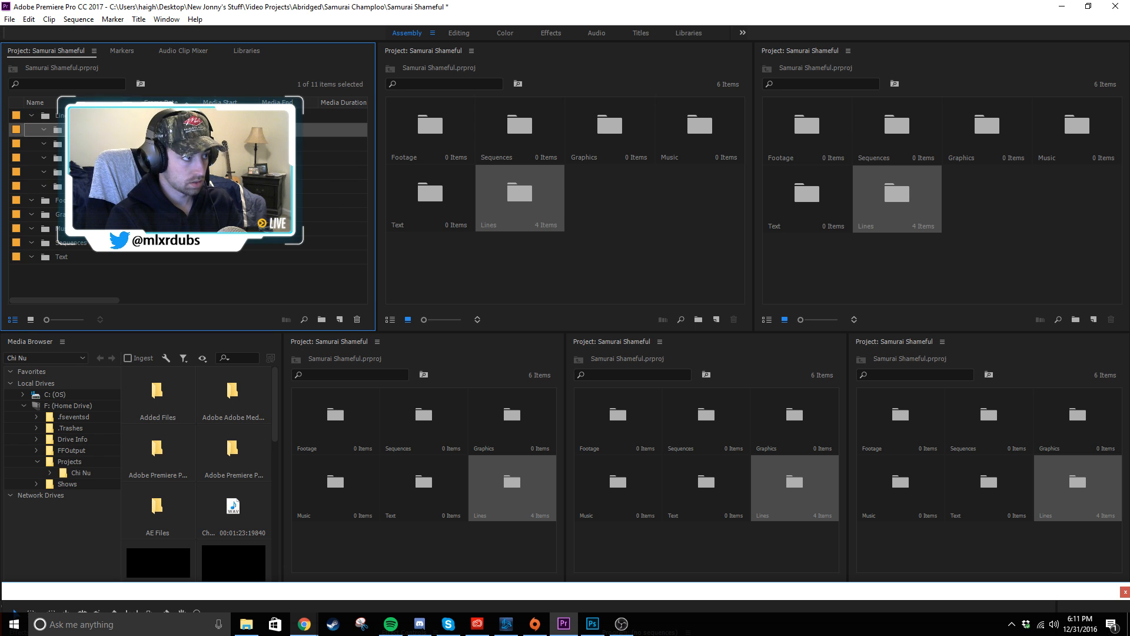
pyautogui.press('Return')
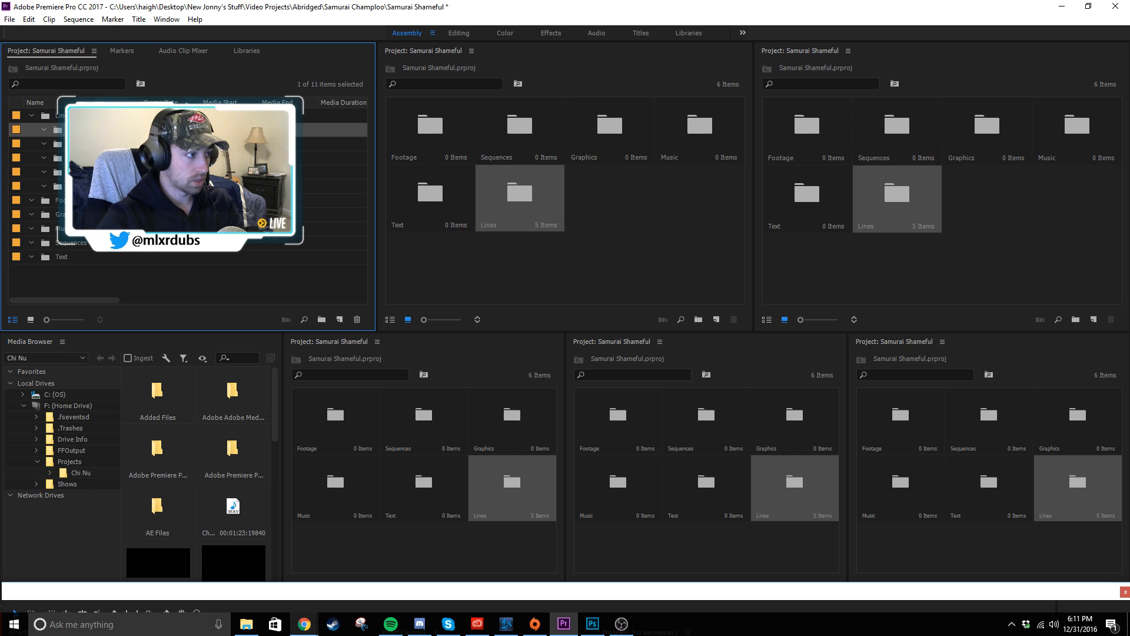
pyautogui.click(100, 271)
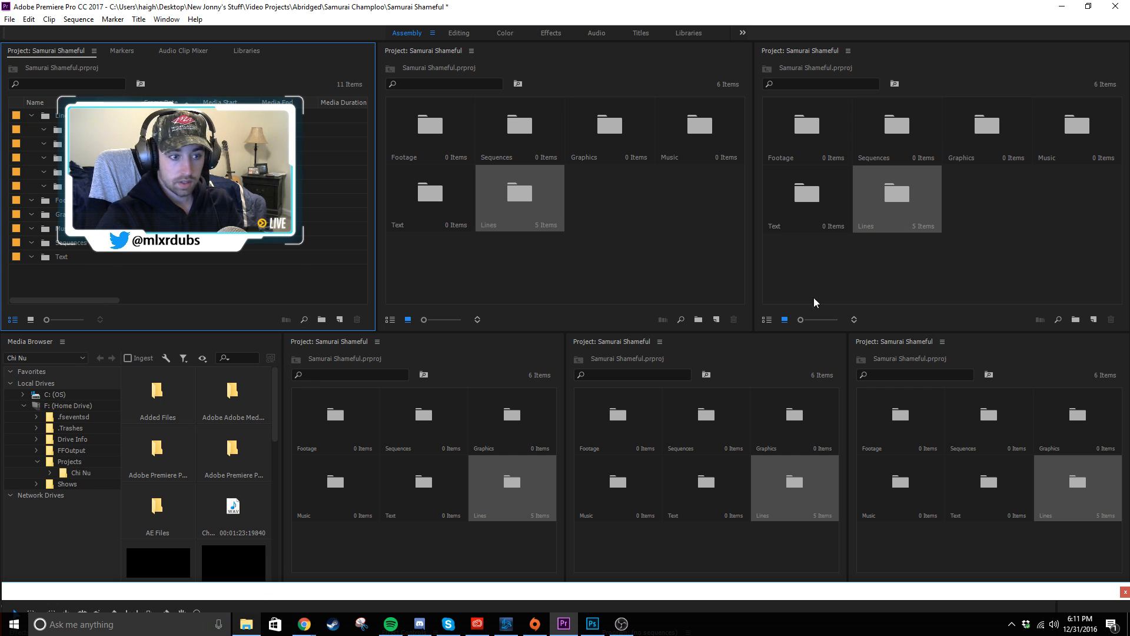
# - Close the five duplicate icon-view Project panels, keeping only the list-view Project panel and the Media Browser
pyautogui.click(472, 50)
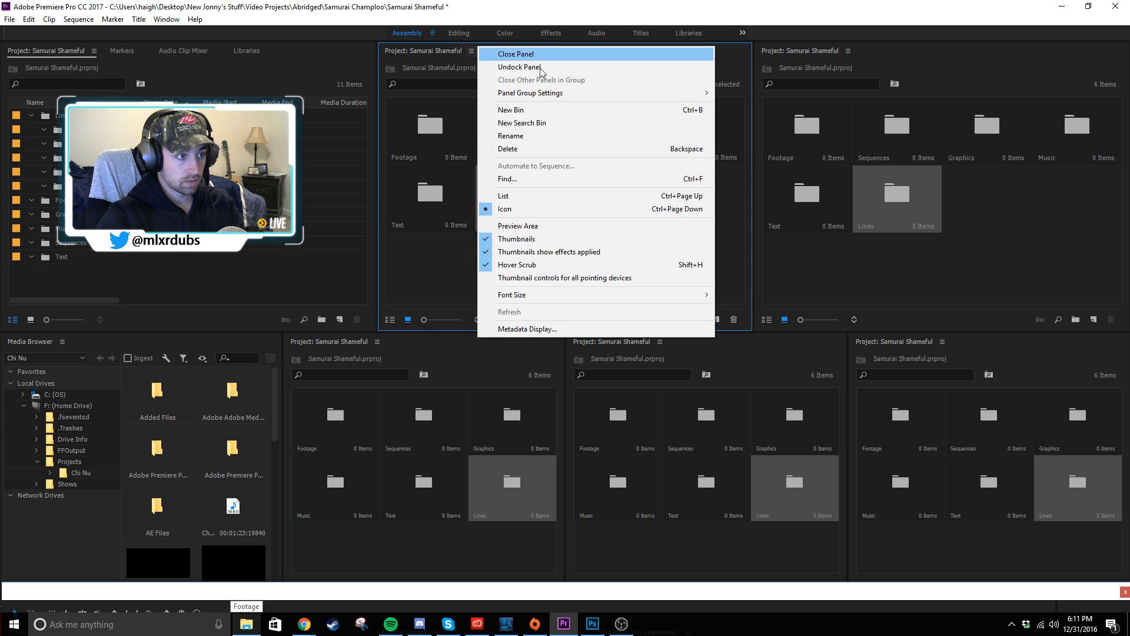
pyautogui.click(538, 54)
pyautogui.click(471, 51)
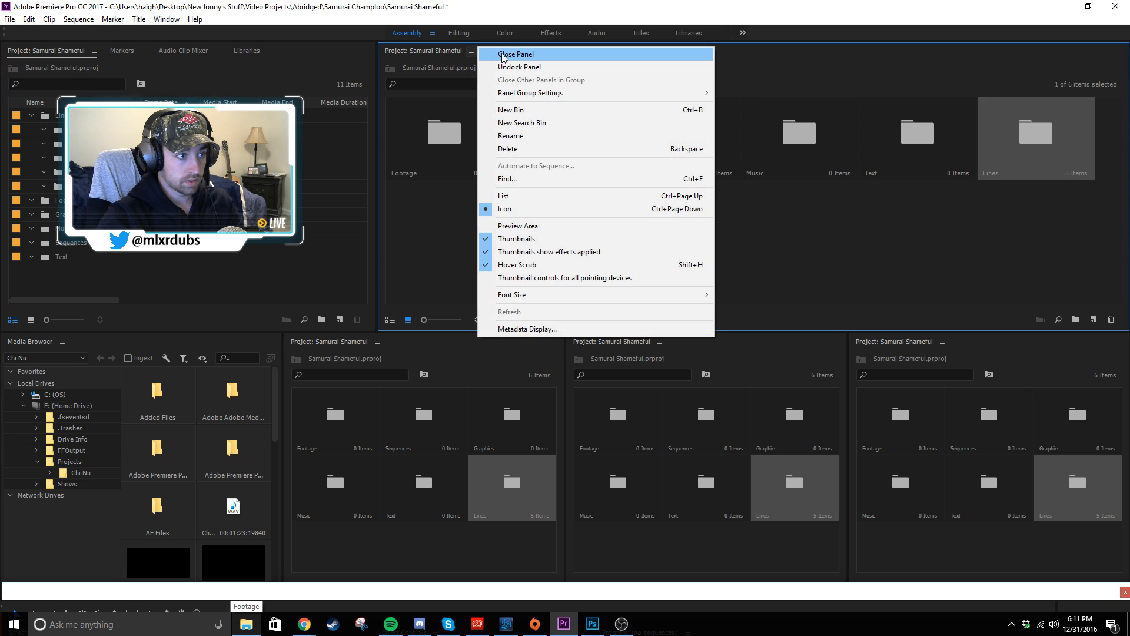
pyautogui.click(512, 54)
pyautogui.click(379, 342)
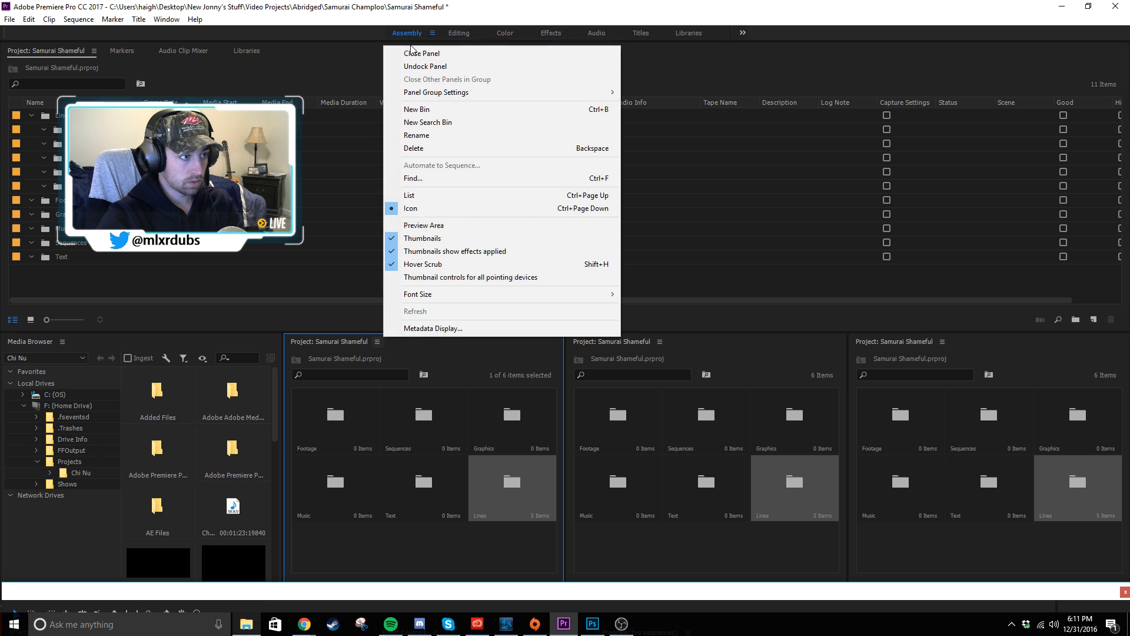
pyautogui.click(422, 54)
pyautogui.click(378, 341)
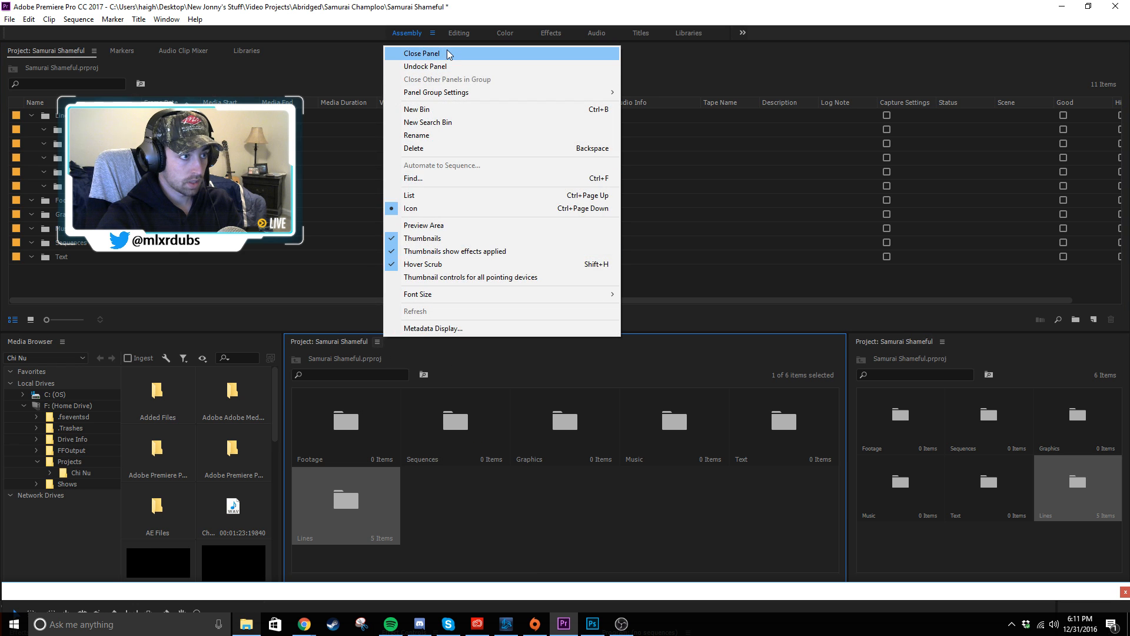
pyautogui.click(424, 53)
pyautogui.click(378, 341)
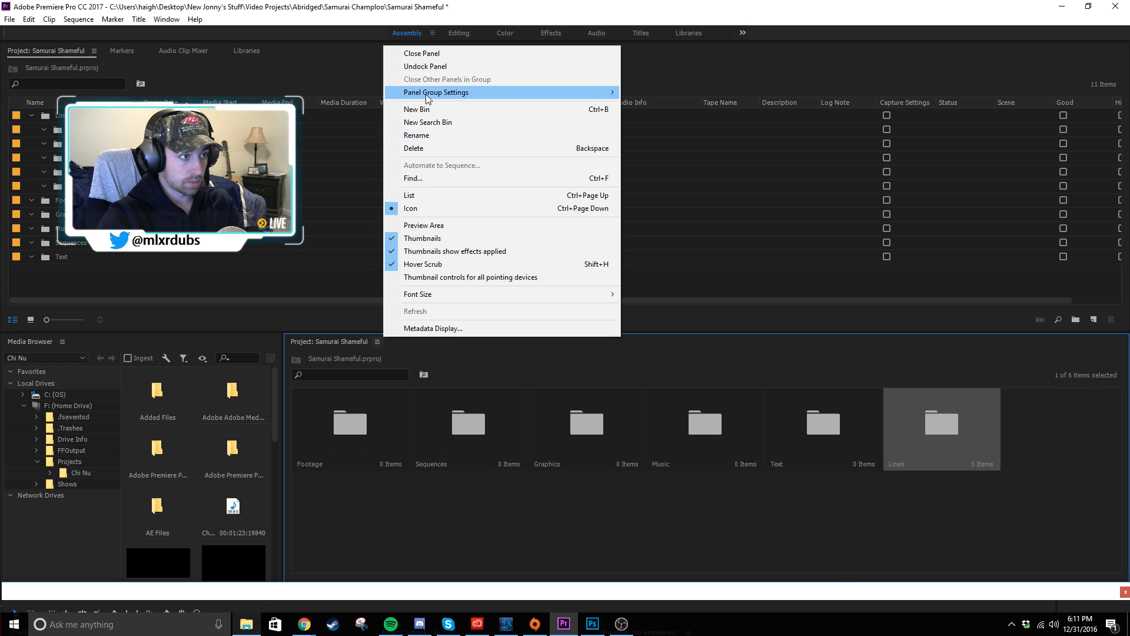
pyautogui.click(426, 58)
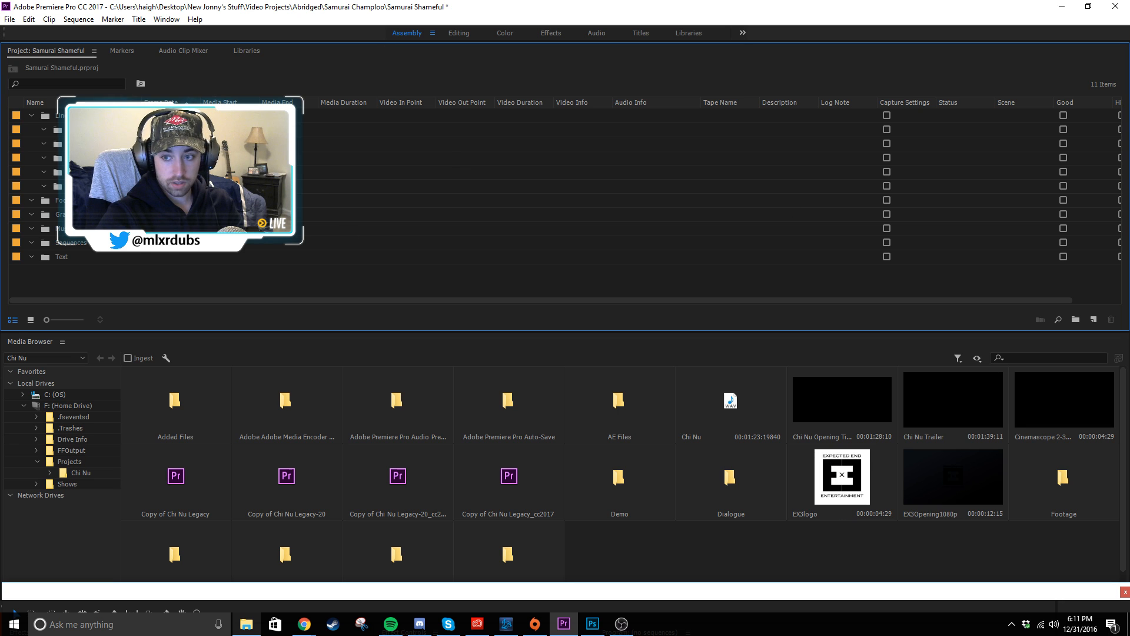
pyautogui.hotkey('alt', 'Tab')
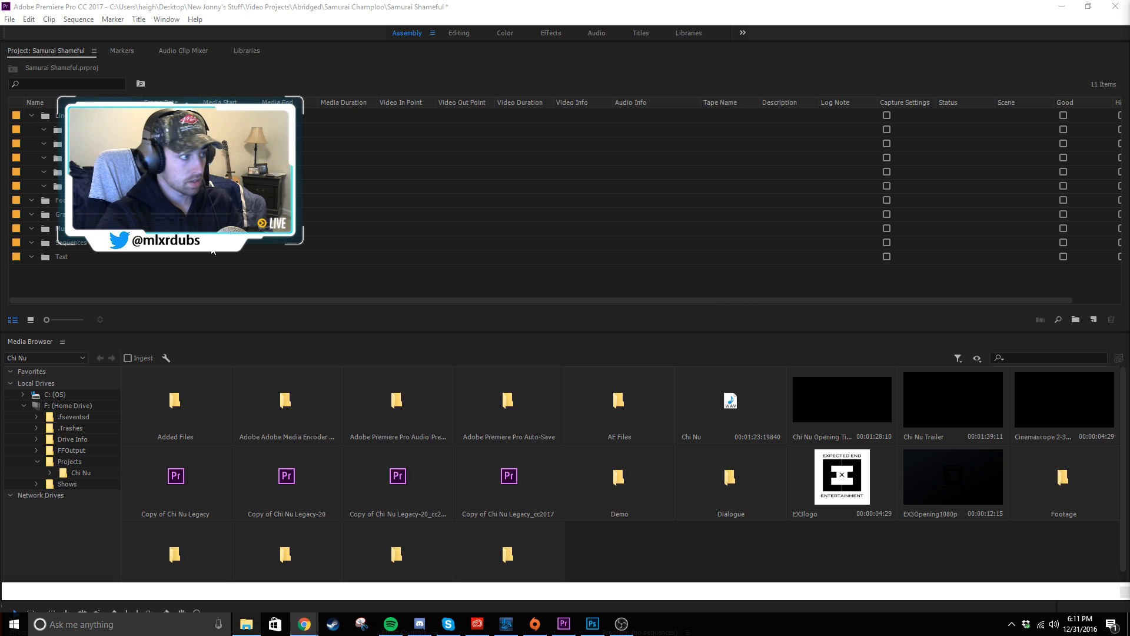
pyautogui.click(155, 286)
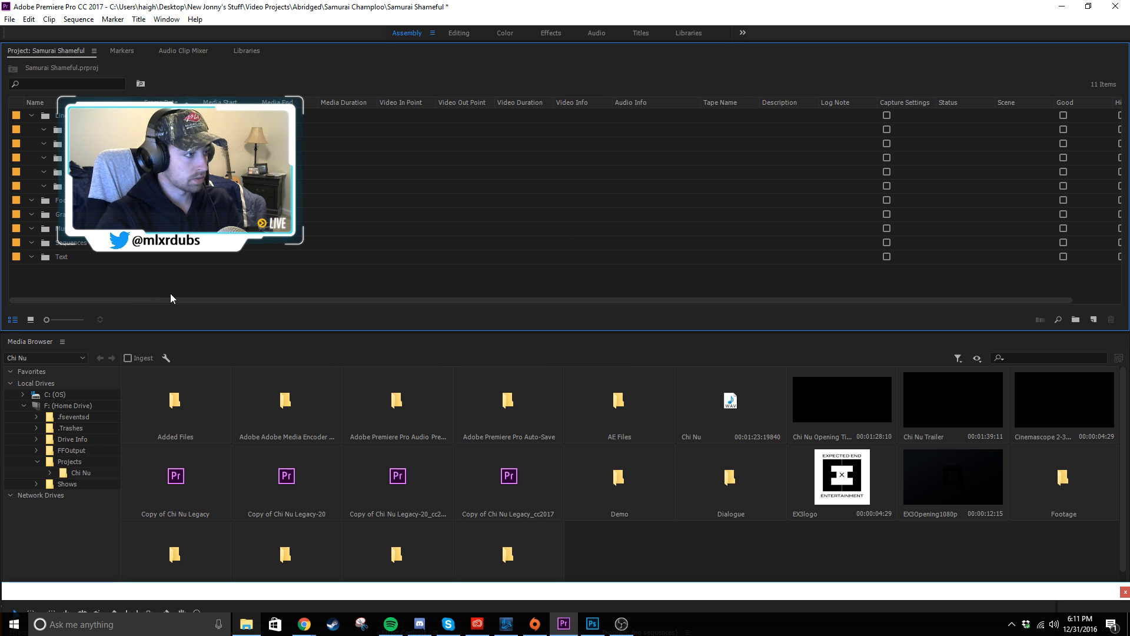
# - Collapse the Lines bin in the project list, then open and dock it as a list-view panel beside the Project panel
pyautogui.click(61, 130)
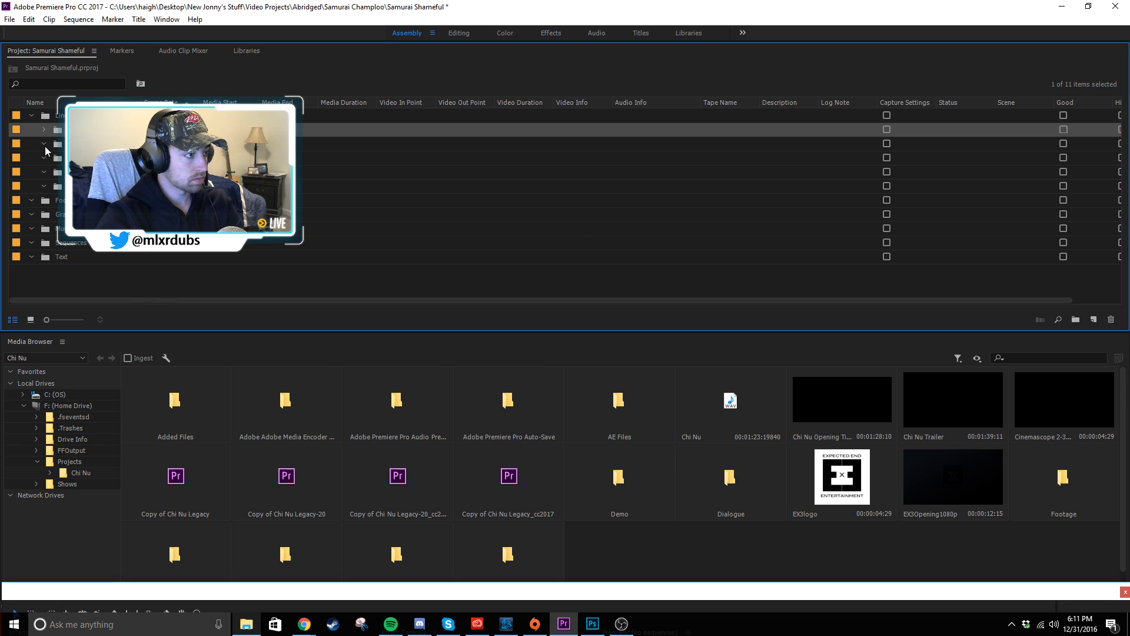
pyautogui.click(32, 116)
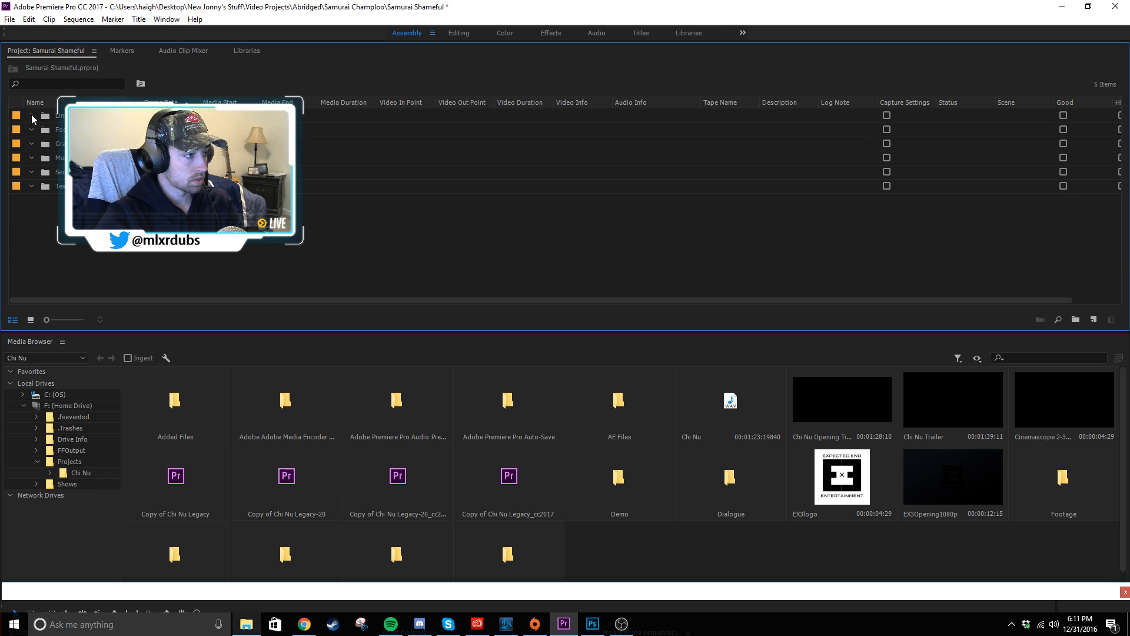
pyautogui.click(46, 118)
pyautogui.doubleClick(46, 117)
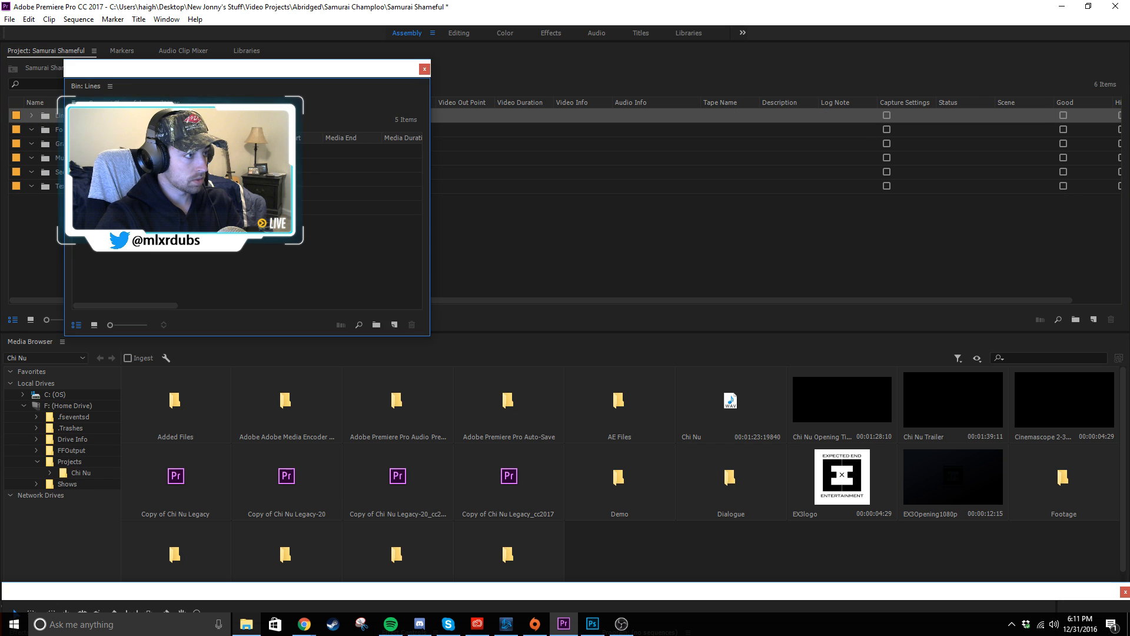
pyautogui.moveTo(79, 90); pyautogui.dragTo(1110, 180)
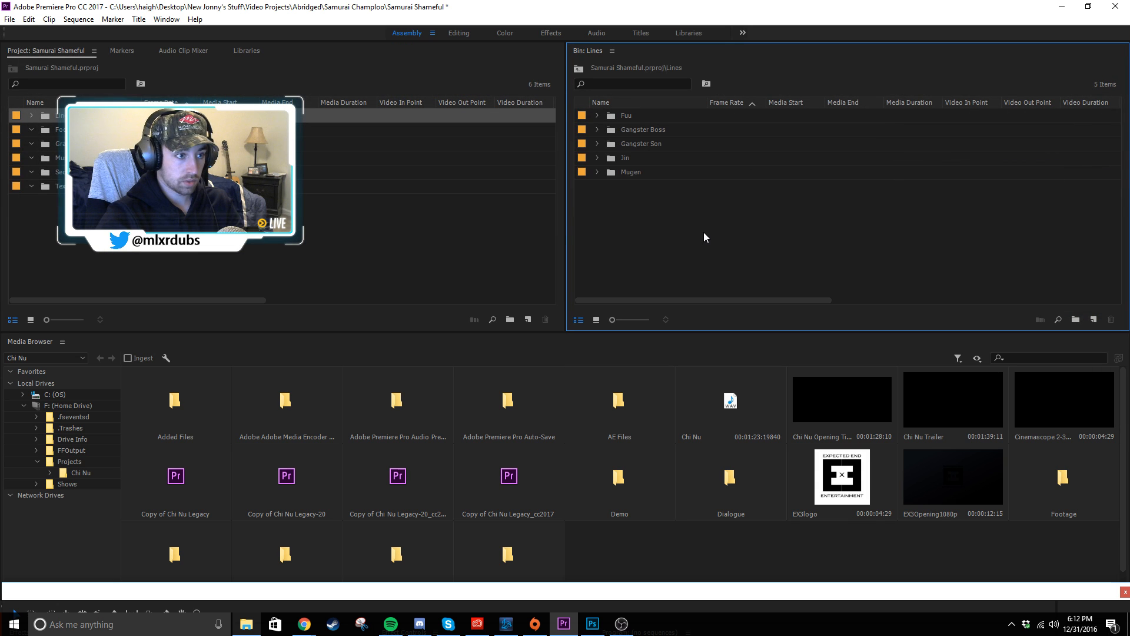
pyautogui.click(598, 320)
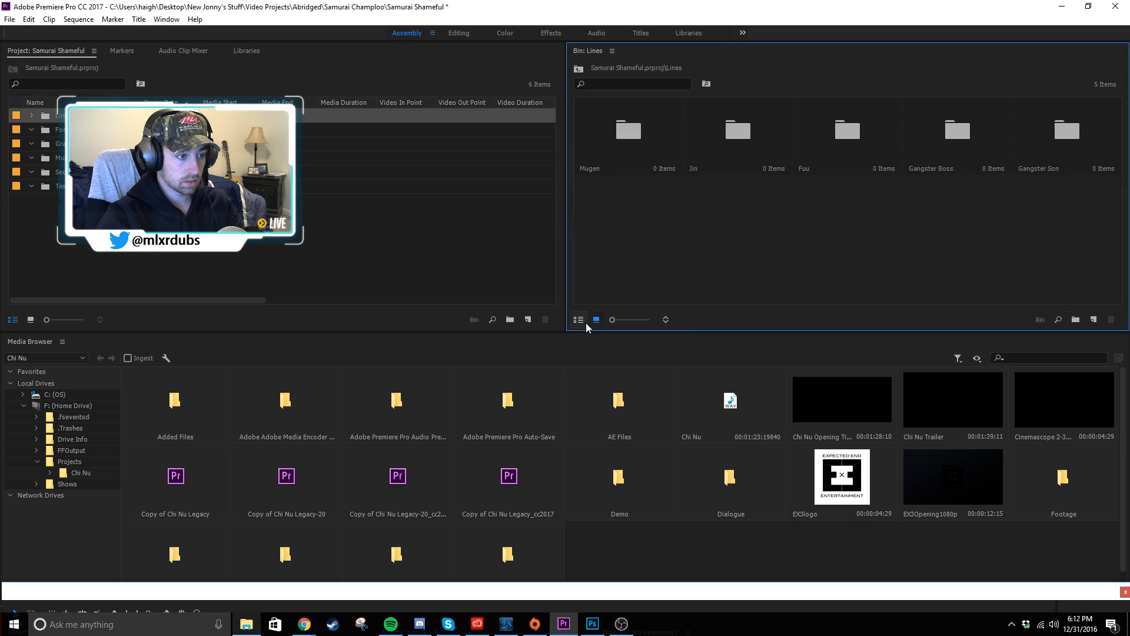
pyautogui.click(584, 322)
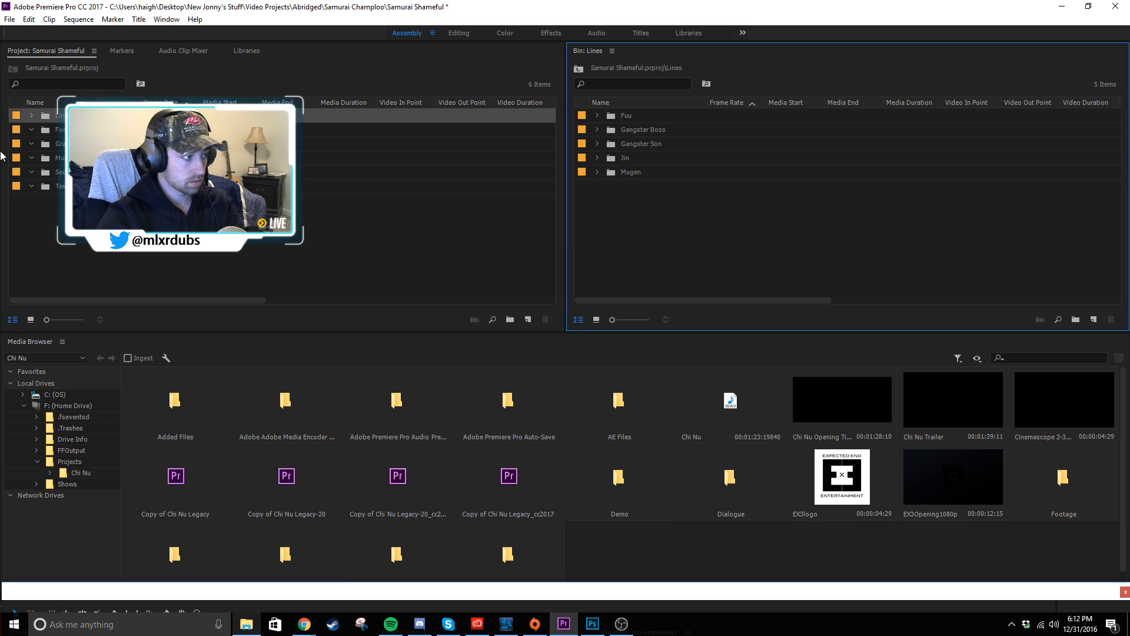
# - Open the Sequences and Text bins and dock them beside the Media Browser, with Text between the Media Browser and Sequences
pyautogui.click(45, 133)
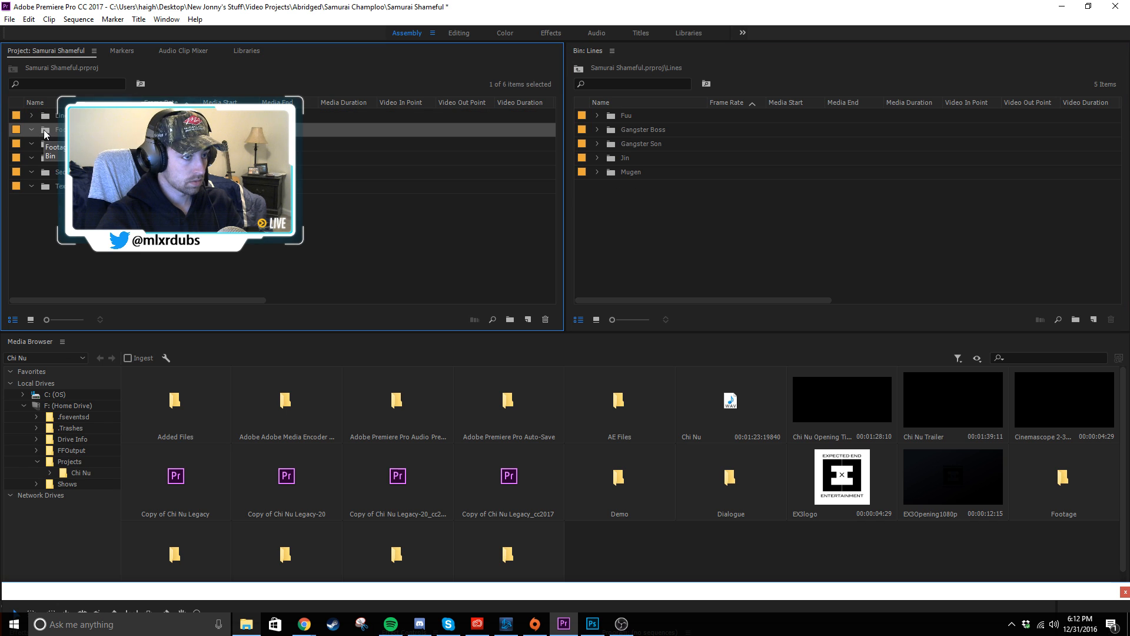
pyautogui.doubleClick(47, 176)
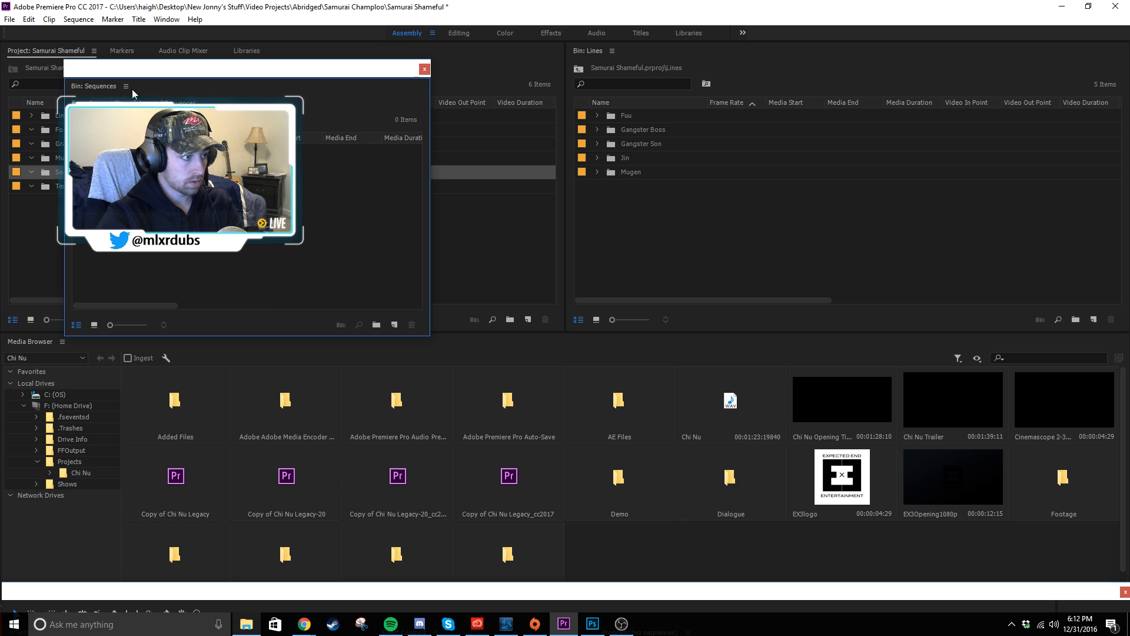
pyautogui.moveTo(100, 94); pyautogui.dragTo(1078, 412)
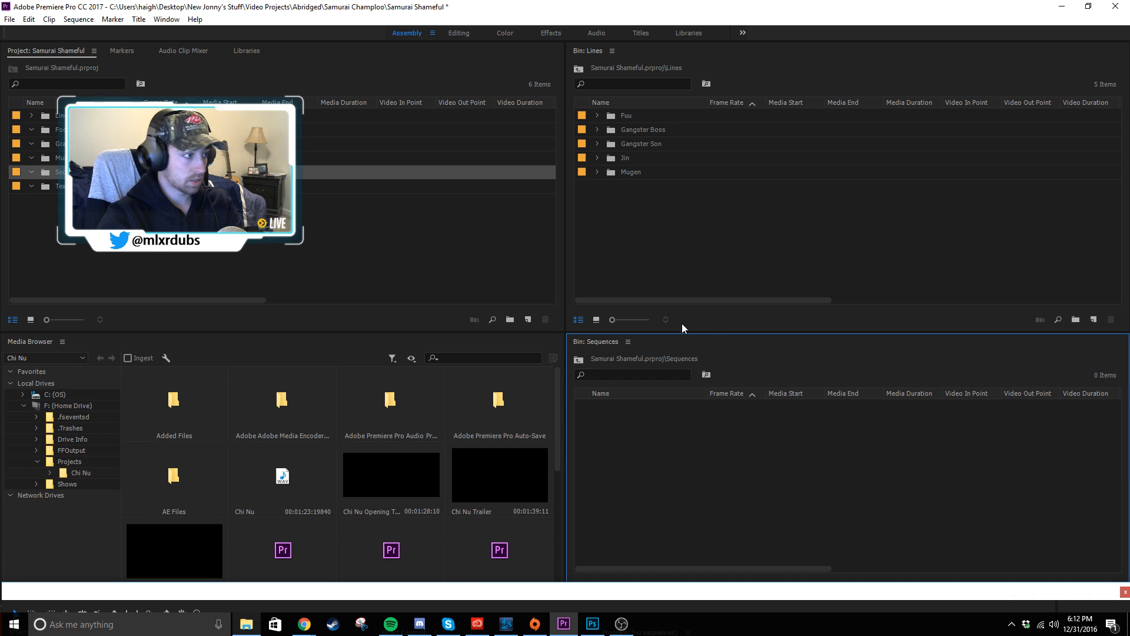
pyautogui.doubleClick(48, 187)
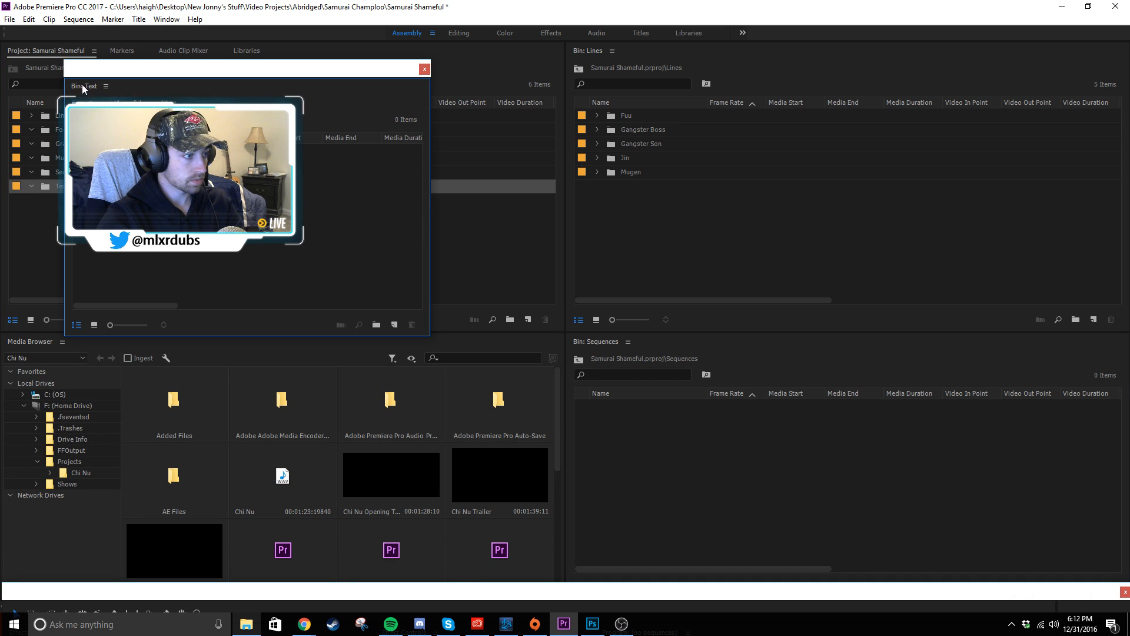
pyautogui.moveTo(84, 91); pyautogui.dragTo(773, 414)
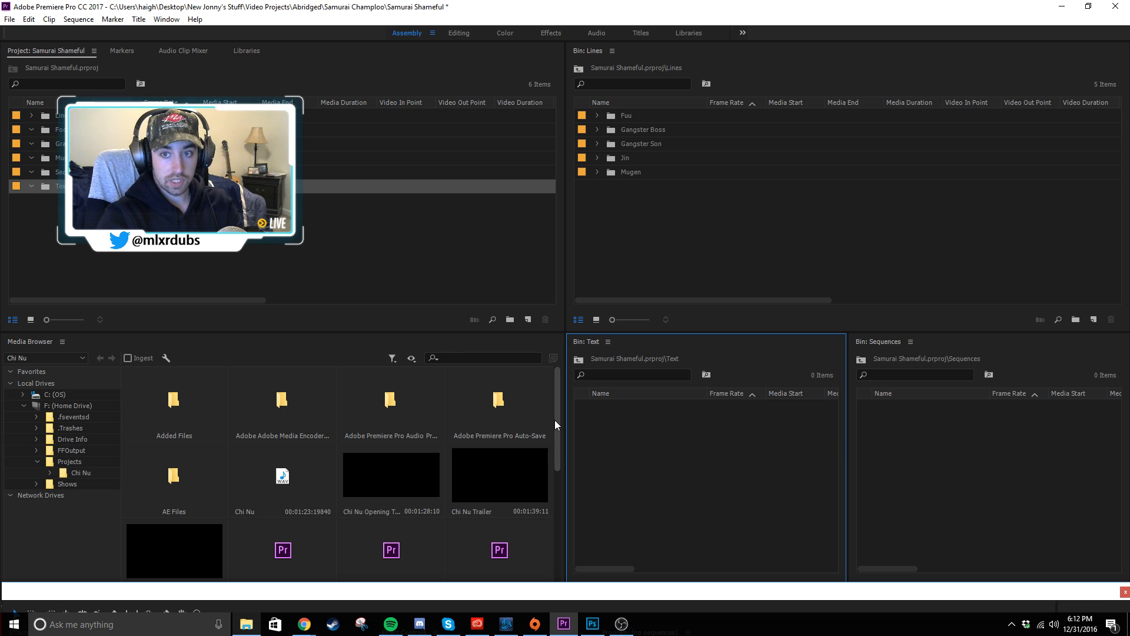
pyautogui.hotkey('alt', 'Tab')
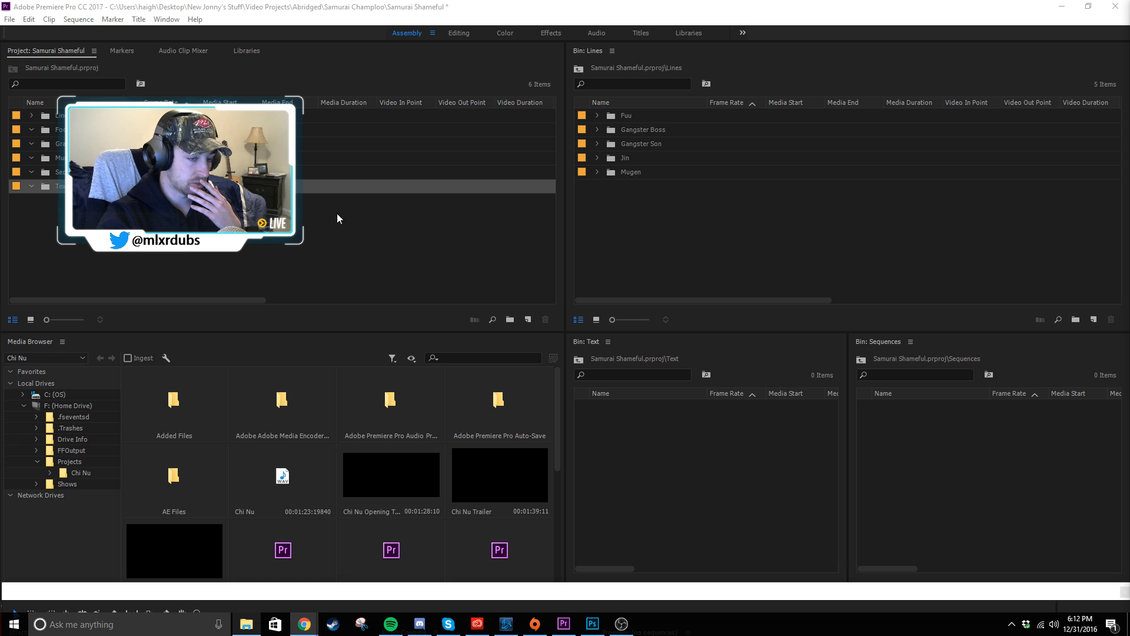
pyautogui.click(249, 244)
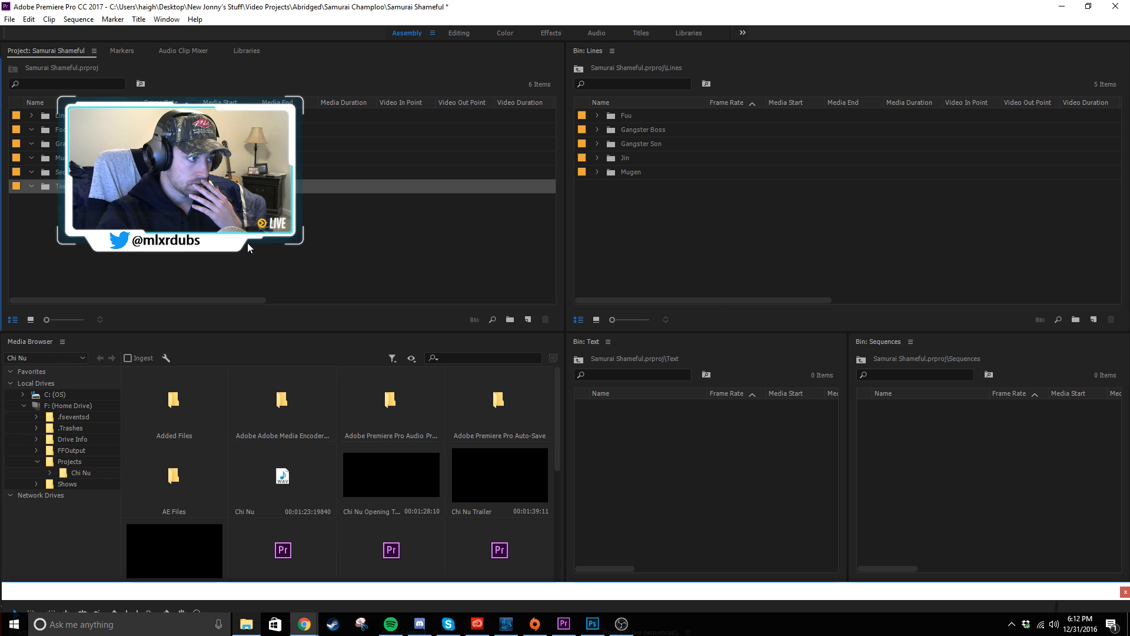
# - Dock the Music bin between the Project and Lines panels, and narrow the Project and Media Browser panels to widen Music and Text
pyautogui.doubleClick(46, 158)
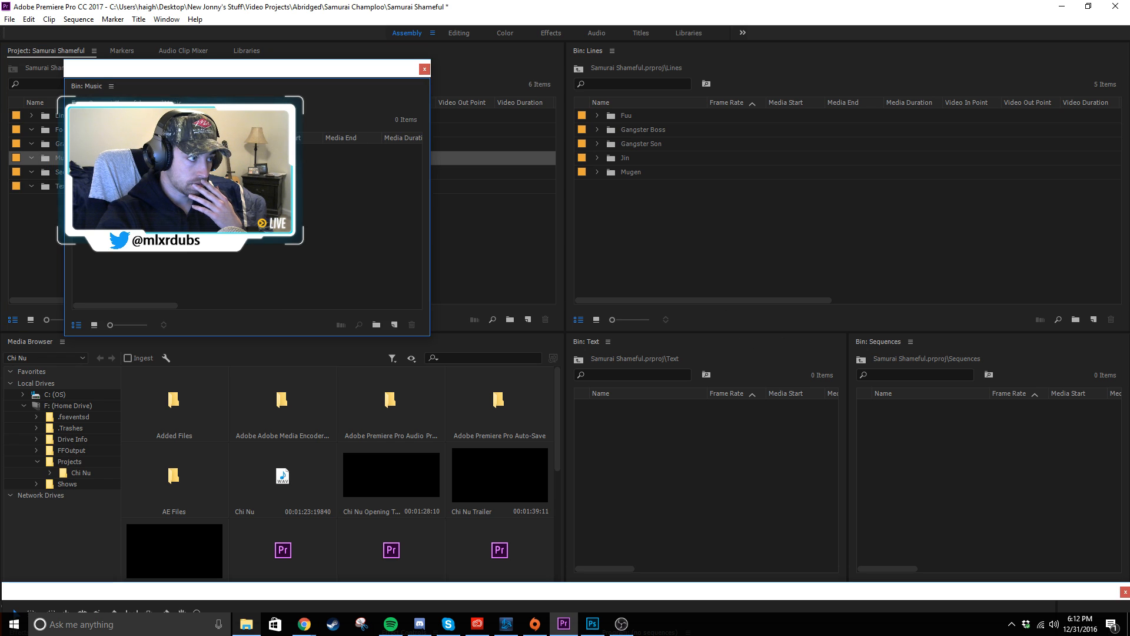
pyautogui.moveTo(94, 88); pyautogui.dragTo(573, 266)
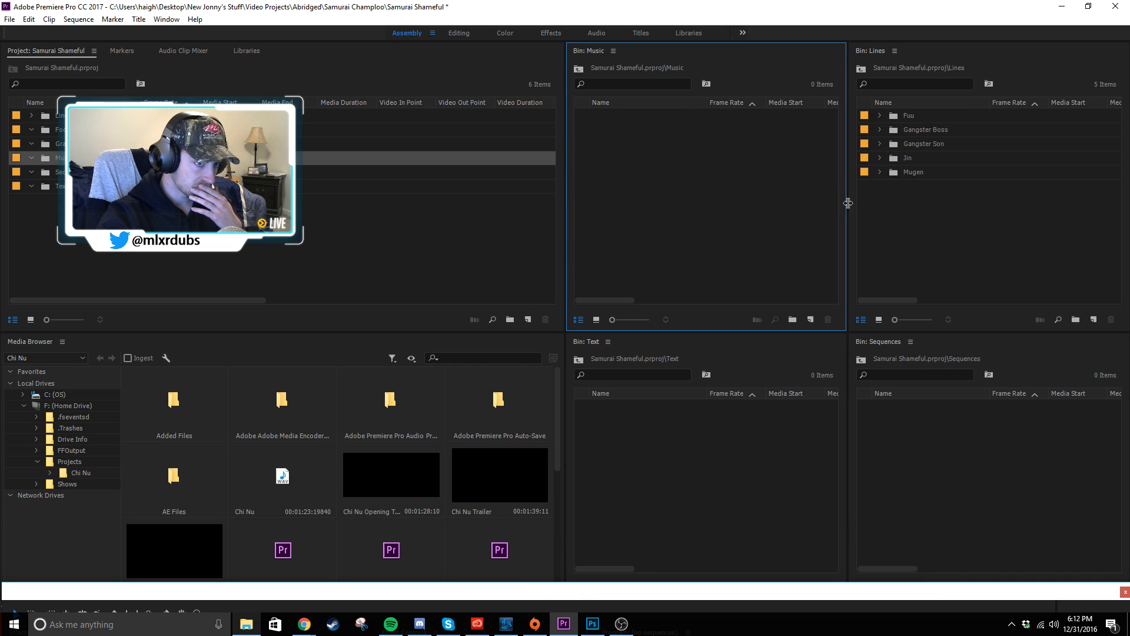
pyautogui.moveTo(563, 344); pyautogui.dragTo(304, 352)
pyautogui.moveTo(562, 306); pyautogui.dragTo(316, 304)
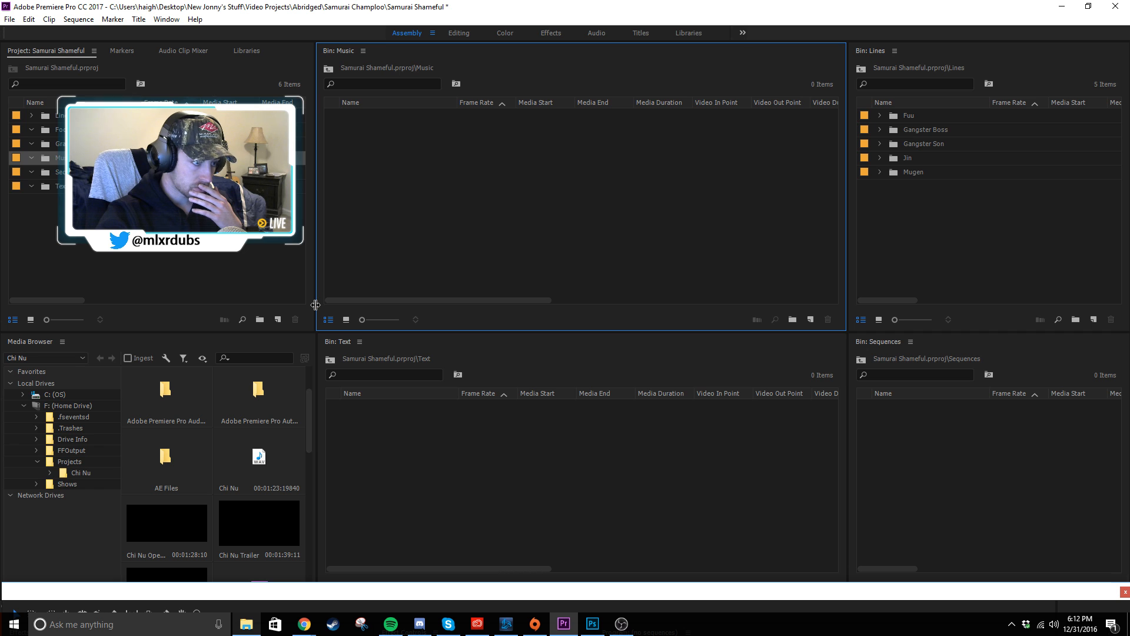
pyautogui.moveTo(849, 320)
pyautogui.mouseDown()
pyautogui.moveTo(792, 319)
pyautogui.moveTo(848, 318)
pyautogui.mouseUp()
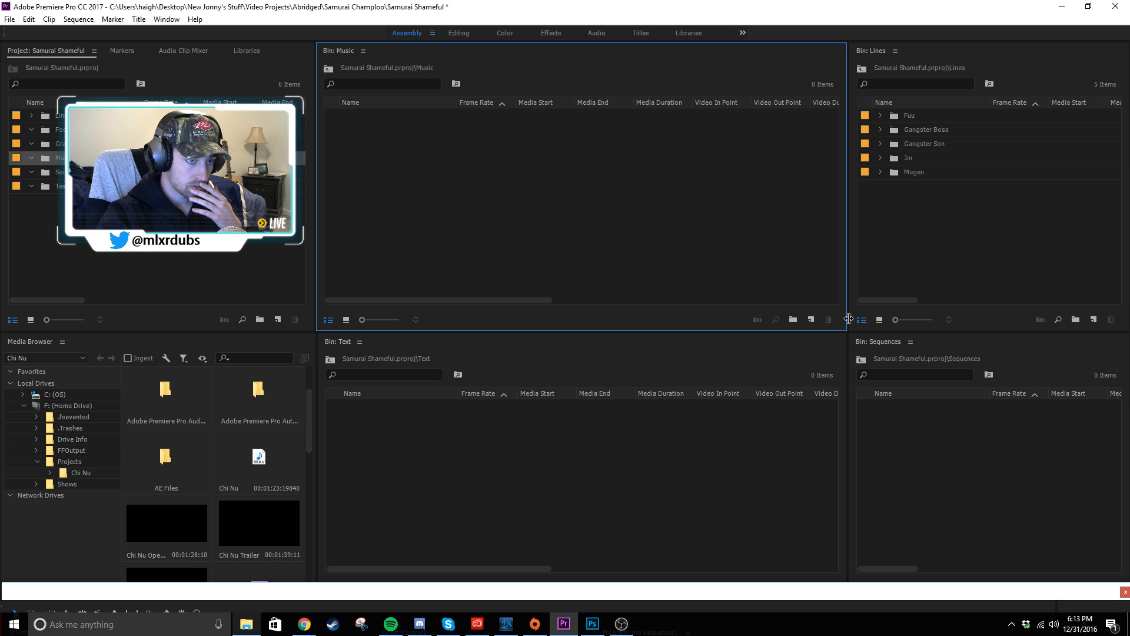
# - Close the docked Lines bin panel
pyautogui.click(897, 52)
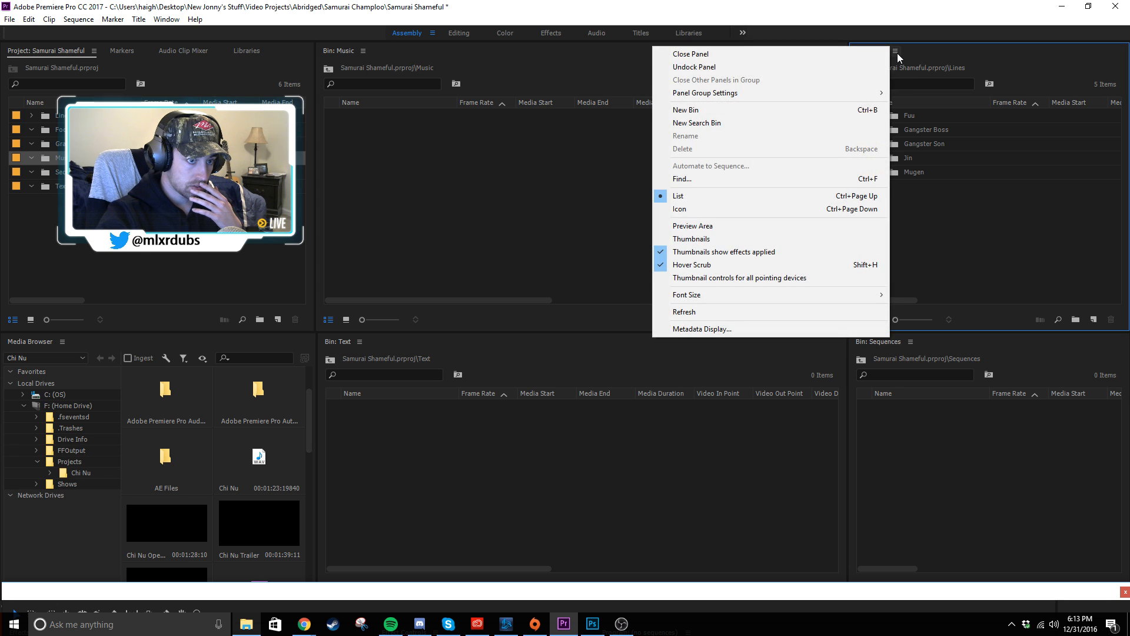
pyautogui.click(768, 59)
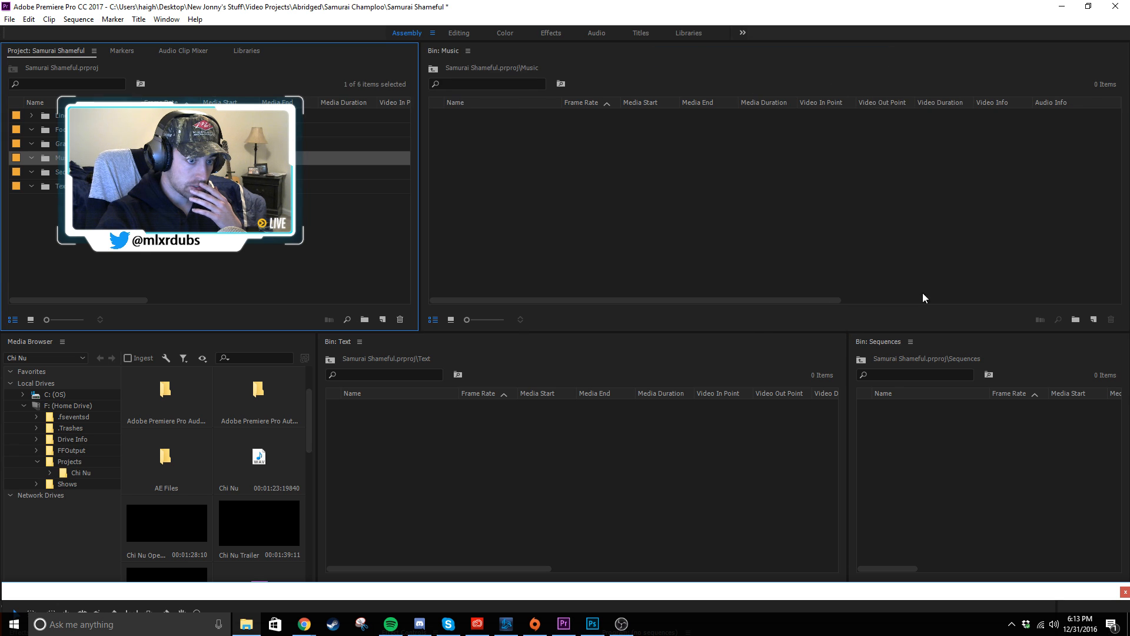
# - Close the docked Sequences and Text bin panels beside the Media Browser
pyautogui.click(914, 344)
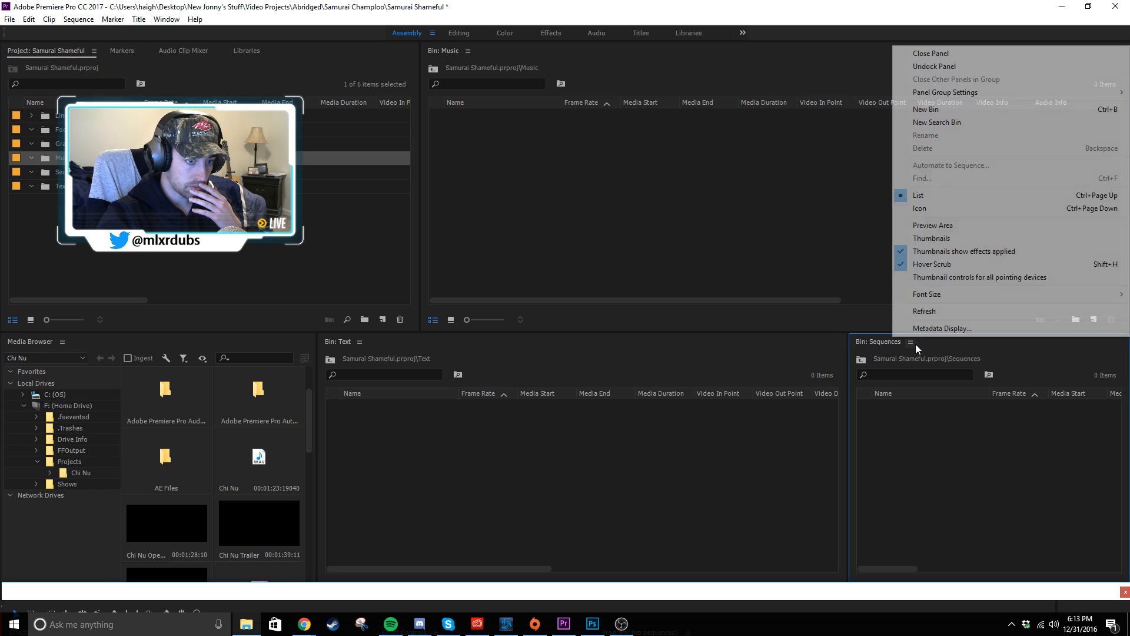
pyautogui.click(921, 53)
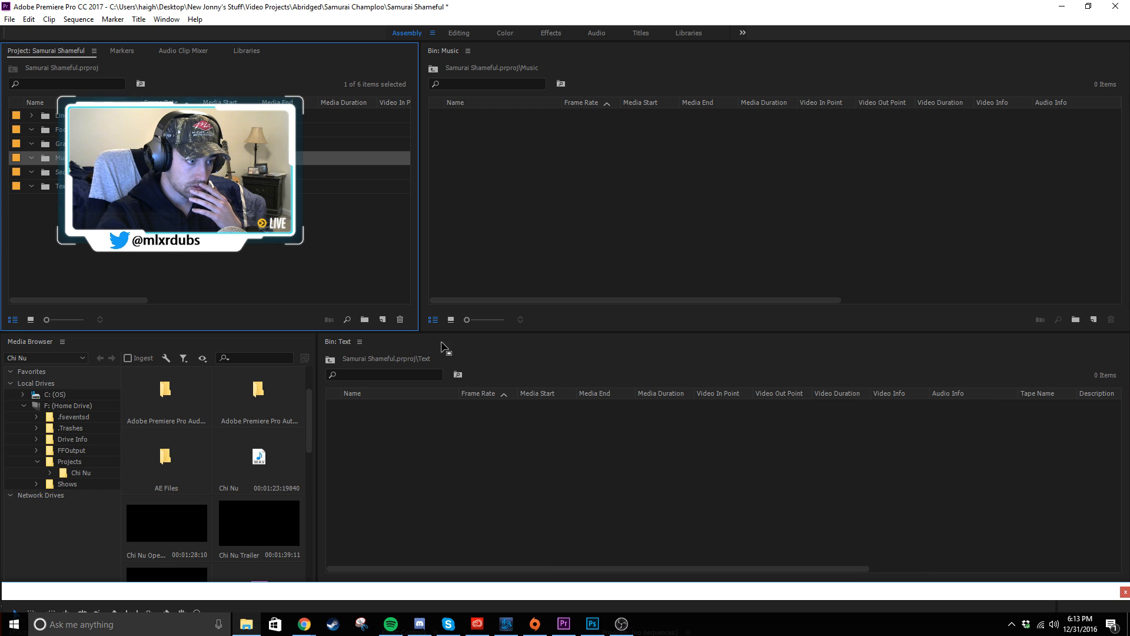
pyautogui.click(358, 341)
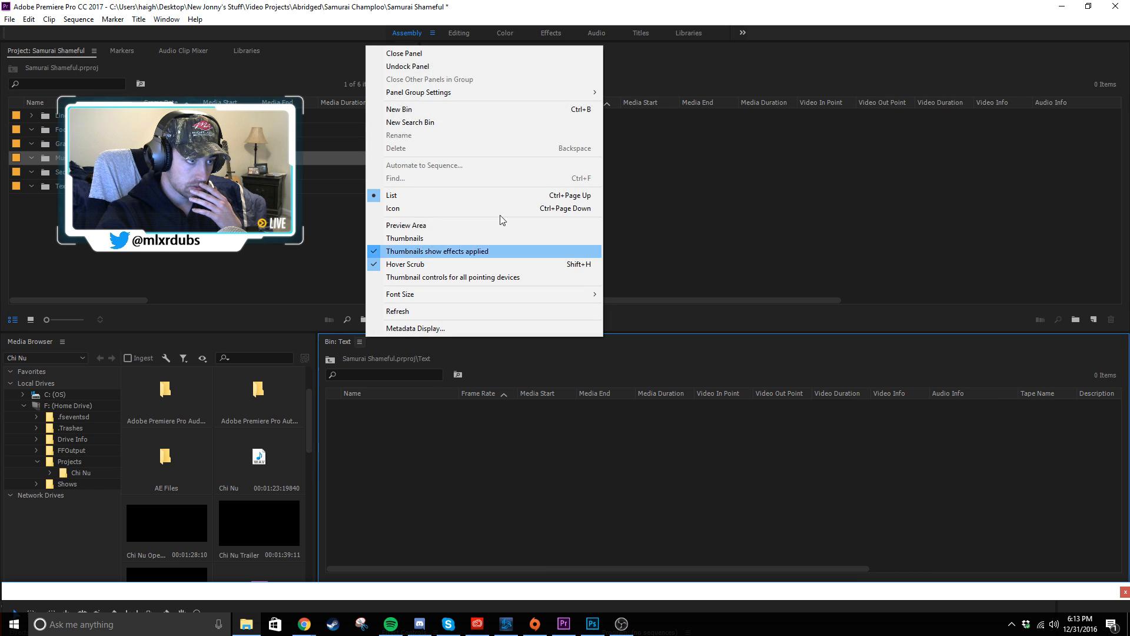
pyautogui.click(450, 55)
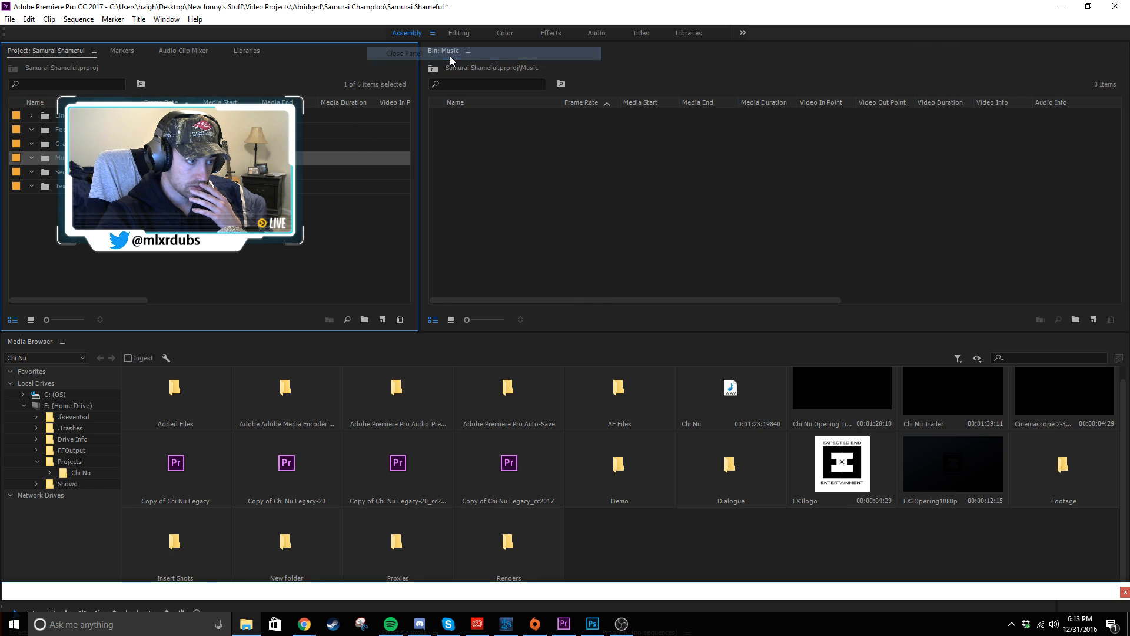
# - Open the Lines bin, dock it as a full-height column at the workspace's far right edge, and narrow that column
pyautogui.doubleClick(44, 117)
pyautogui.moveTo(85, 86); pyautogui.dragTo(1125, 343)
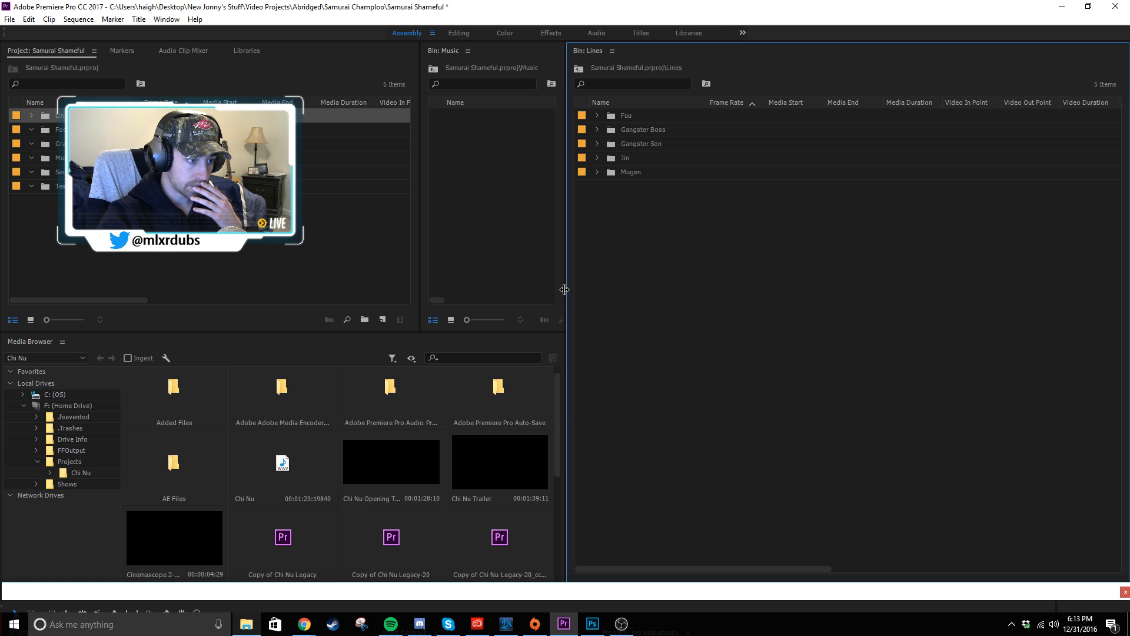
pyautogui.moveTo(566, 294); pyautogui.dragTo(881, 312)
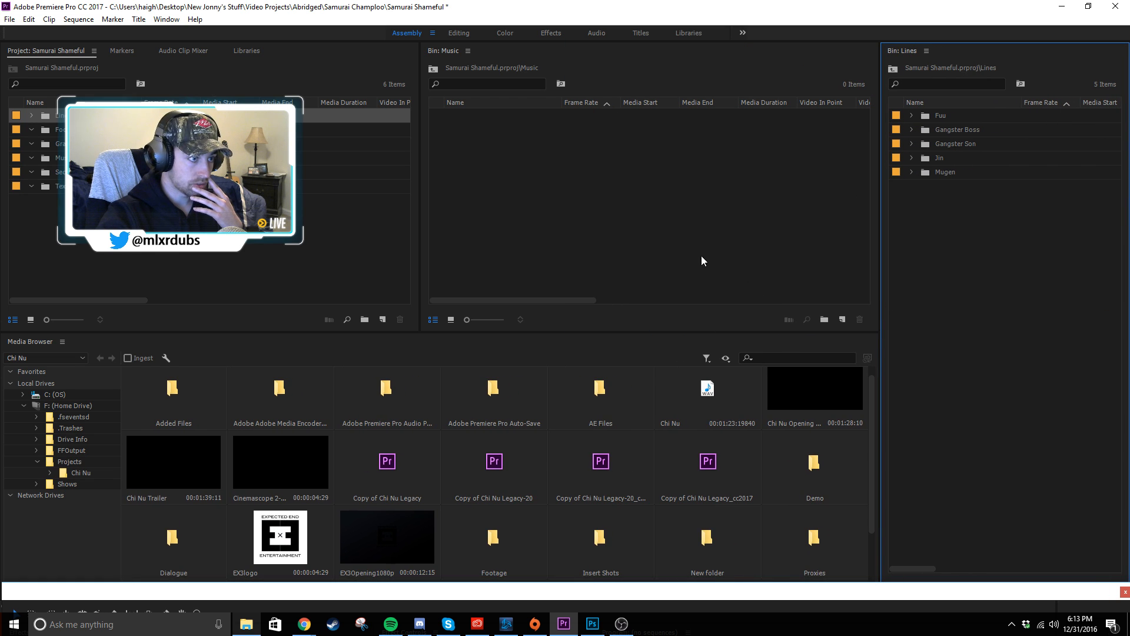
pyautogui.click(686, 247)
# - Open the Footage and Text bins and dock them beside the Media Browser, with Text between the Media Browser and Footage
pyautogui.click(47, 130)
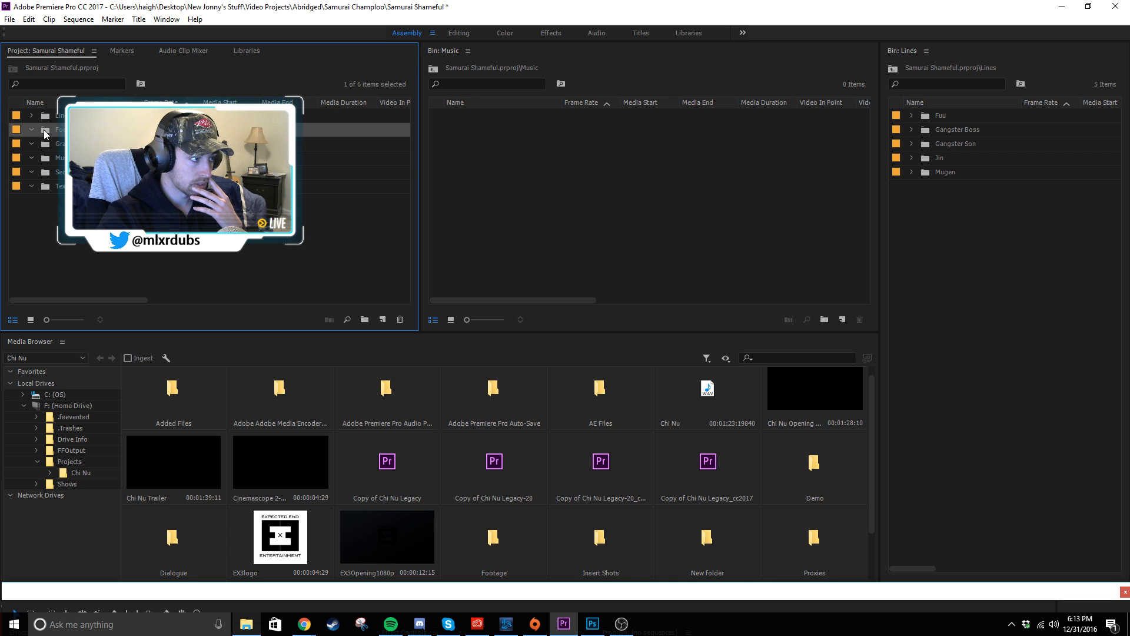
pyautogui.doubleClick(46, 133)
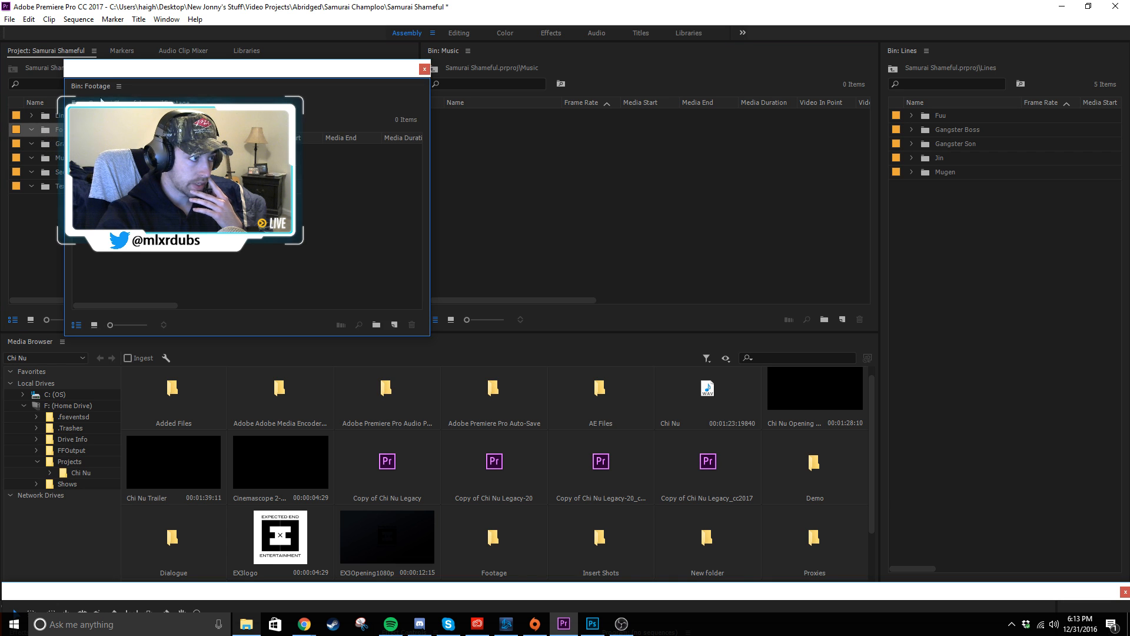
pyautogui.moveTo(91, 87); pyautogui.dragTo(777, 434)
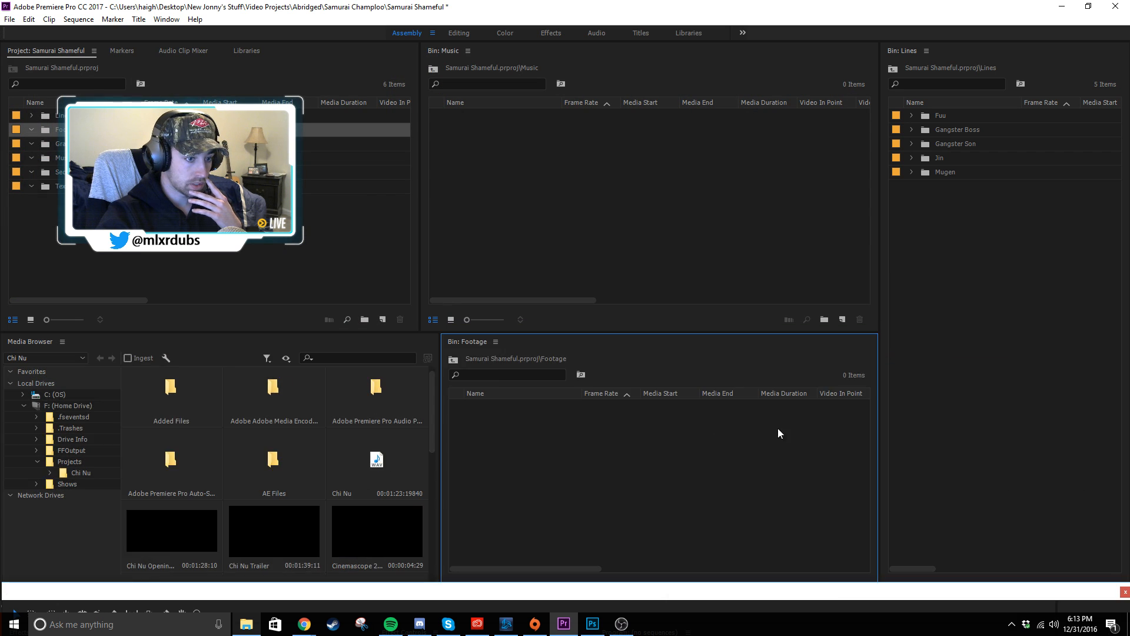
pyautogui.doubleClick(48, 187)
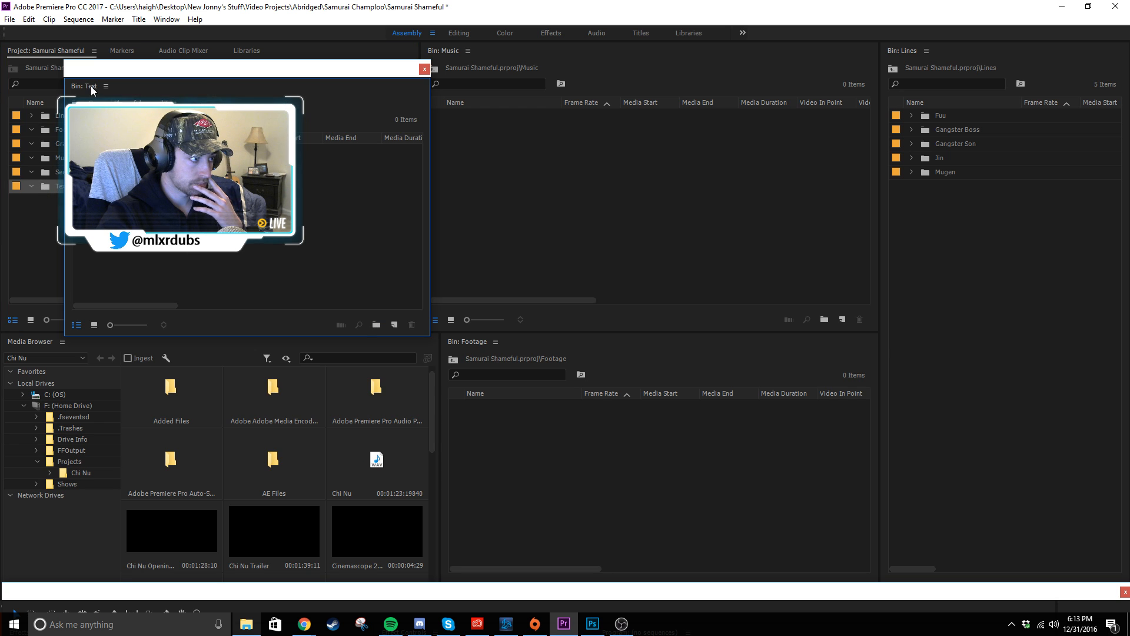
pyautogui.moveTo(91, 88); pyautogui.dragTo(440, 465)
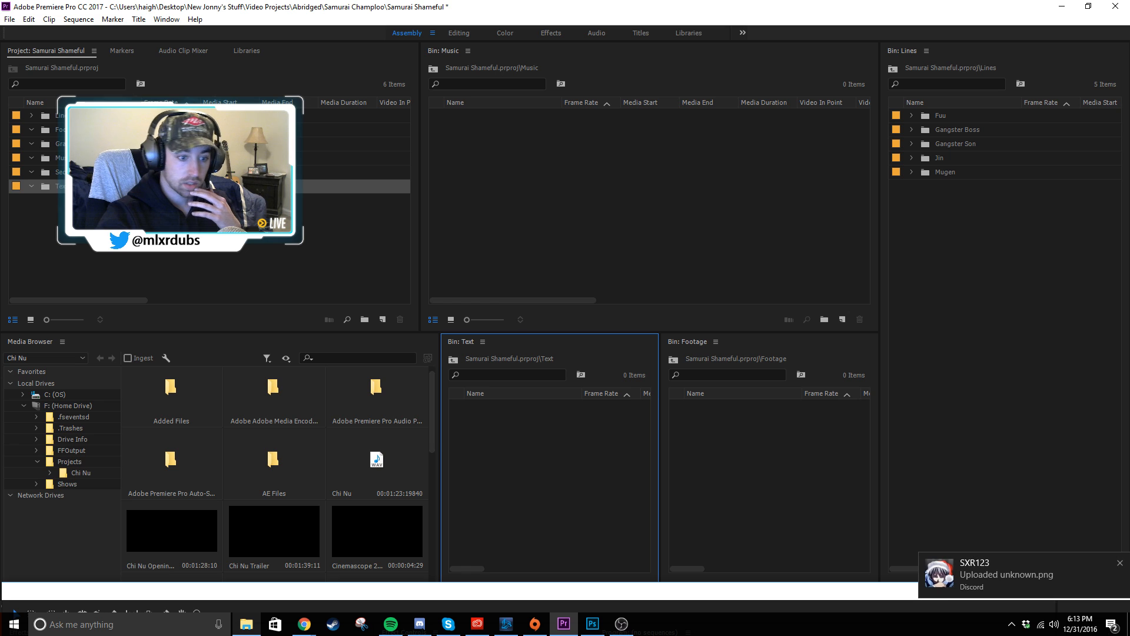
pyautogui.click(1031, 563)
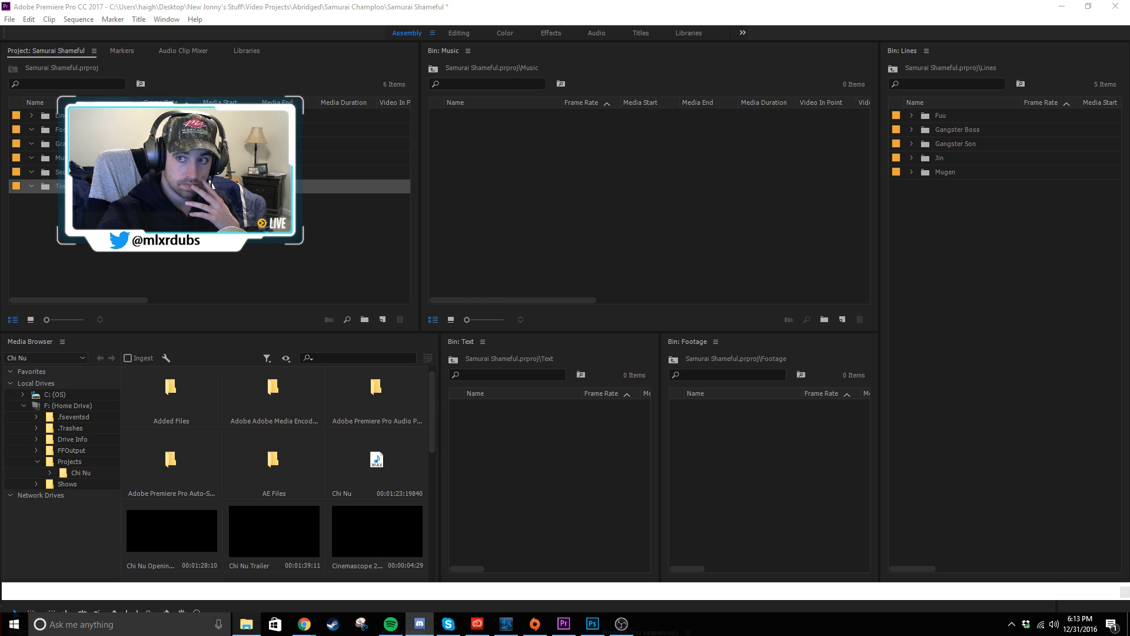
pyautogui.hotkey('alt', 'Tab')
pyautogui.hotkey('alt', 'Tab')
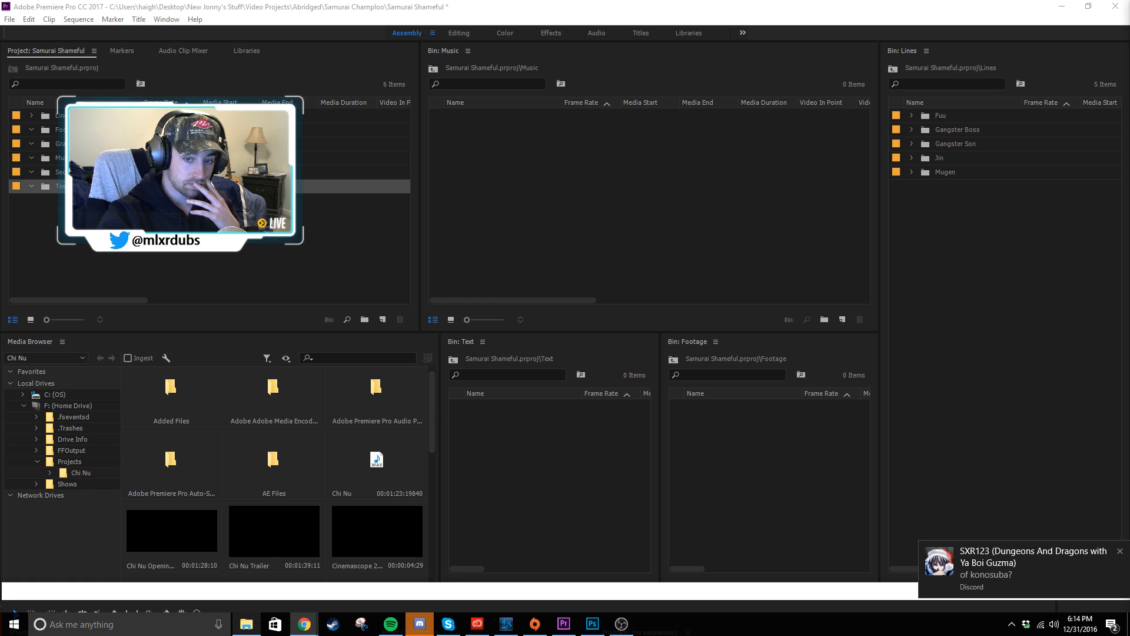
pyautogui.click(1120, 551)
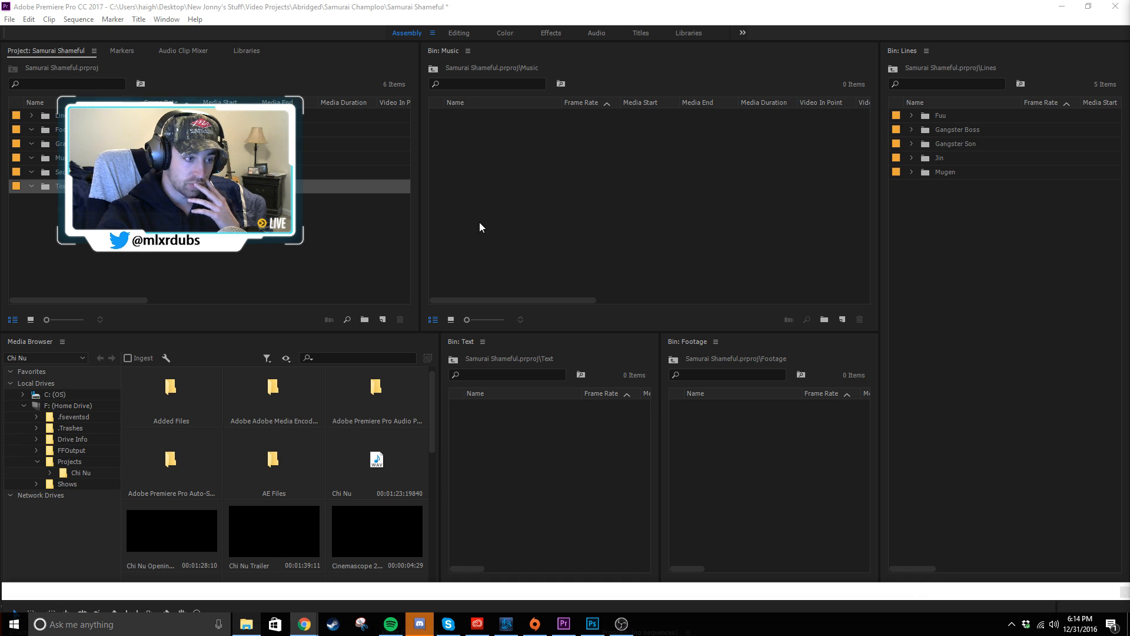
# - Widen the Project panel so its right edge lines up with the Media Browser below it
pyautogui.moveTo(420, 318); pyautogui.dragTo(440, 316)
pyautogui.click(541, 223)
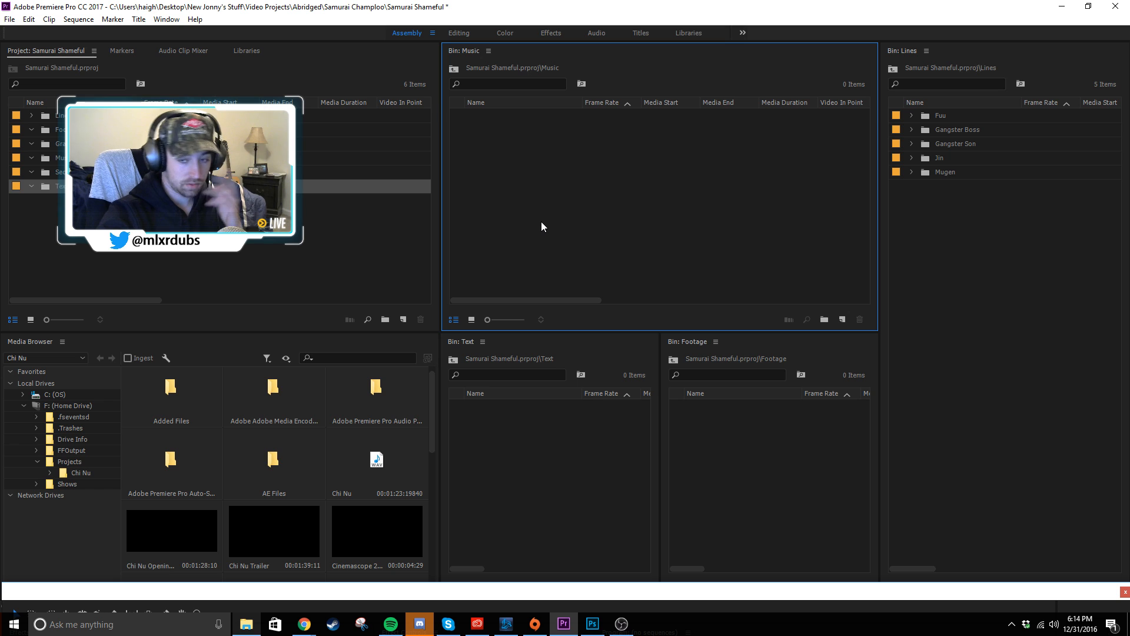
pyautogui.click(270, 218)
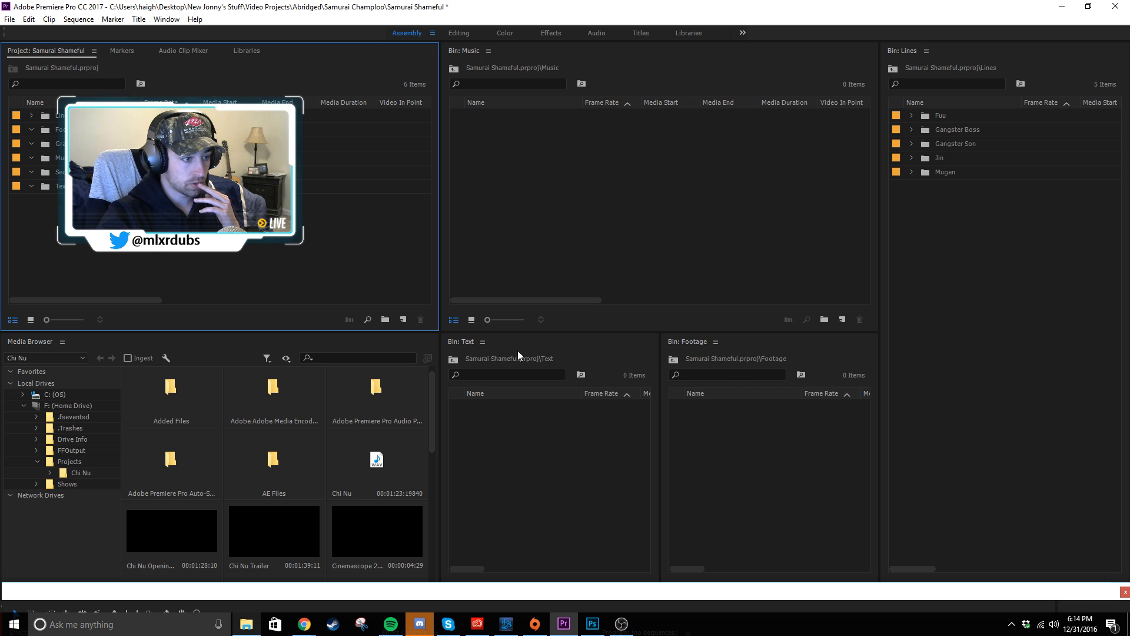
# - Open the Sequences bin and dock it between the Music and Lines panels
pyautogui.doubleClick(47, 169)
pyautogui.moveTo(95, 86); pyautogui.dragTo(846, 252)
pyautogui.click(735, 435)
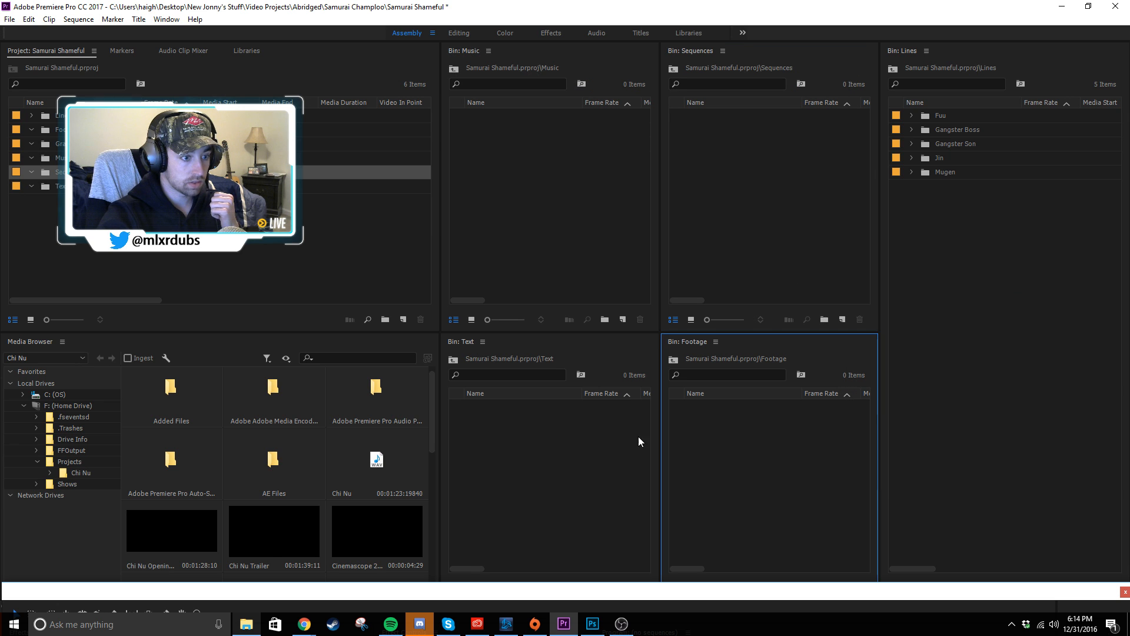
pyautogui.click(515, 463)
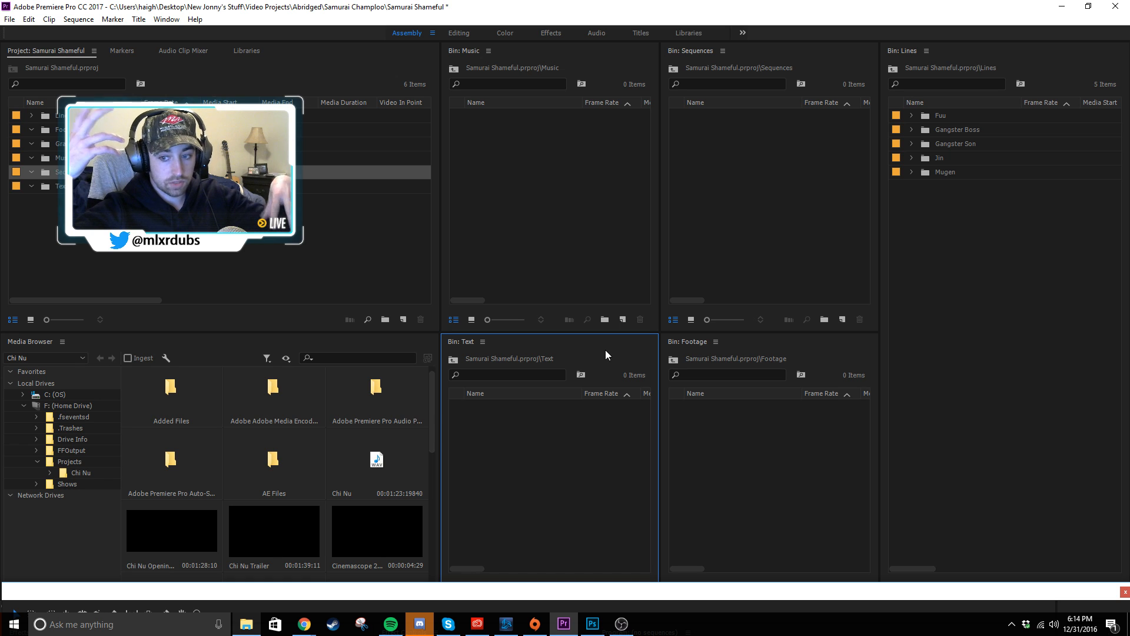
pyautogui.hotkey('alt', 'Tab')
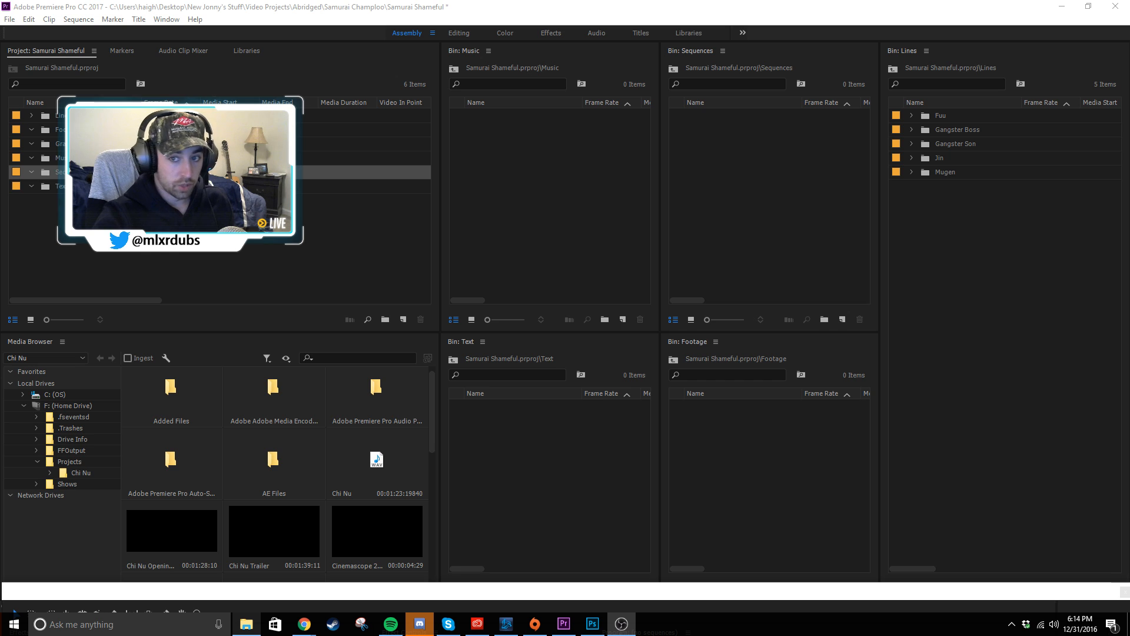
pyautogui.hotkey('alt', 'Tab')
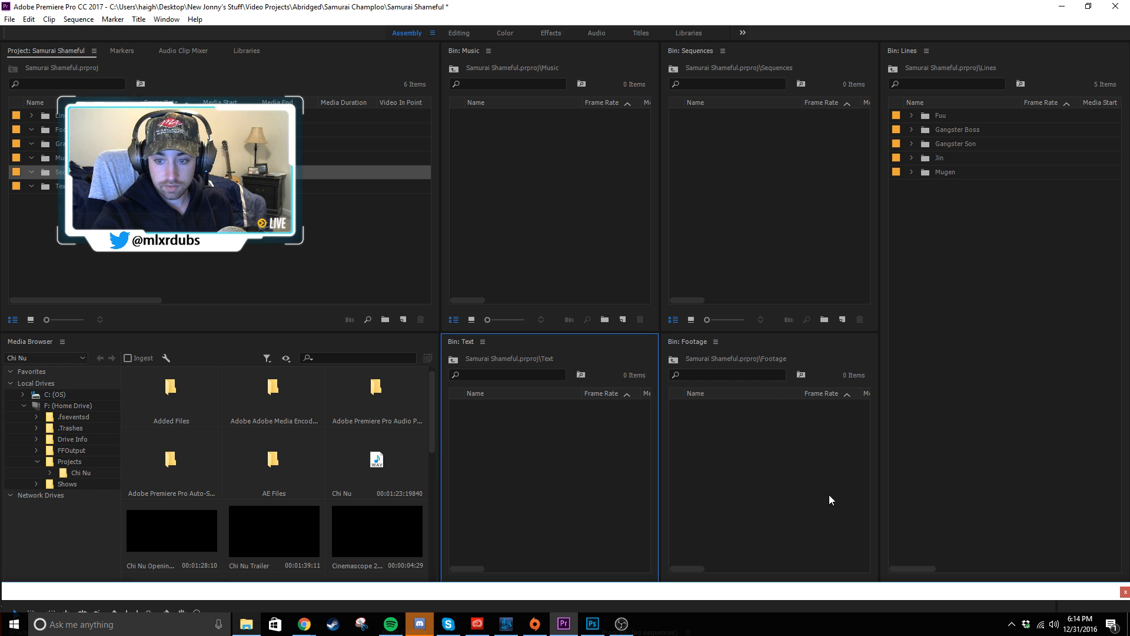
pyautogui.hotkey('alt', 'Tab')
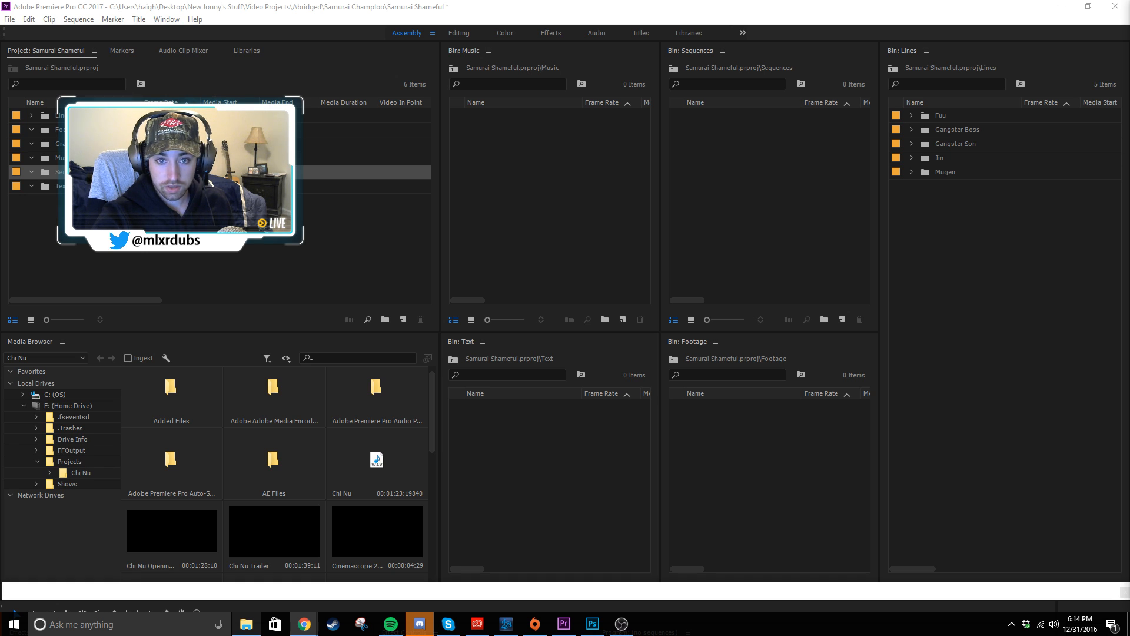
pyautogui.click(819, 503)
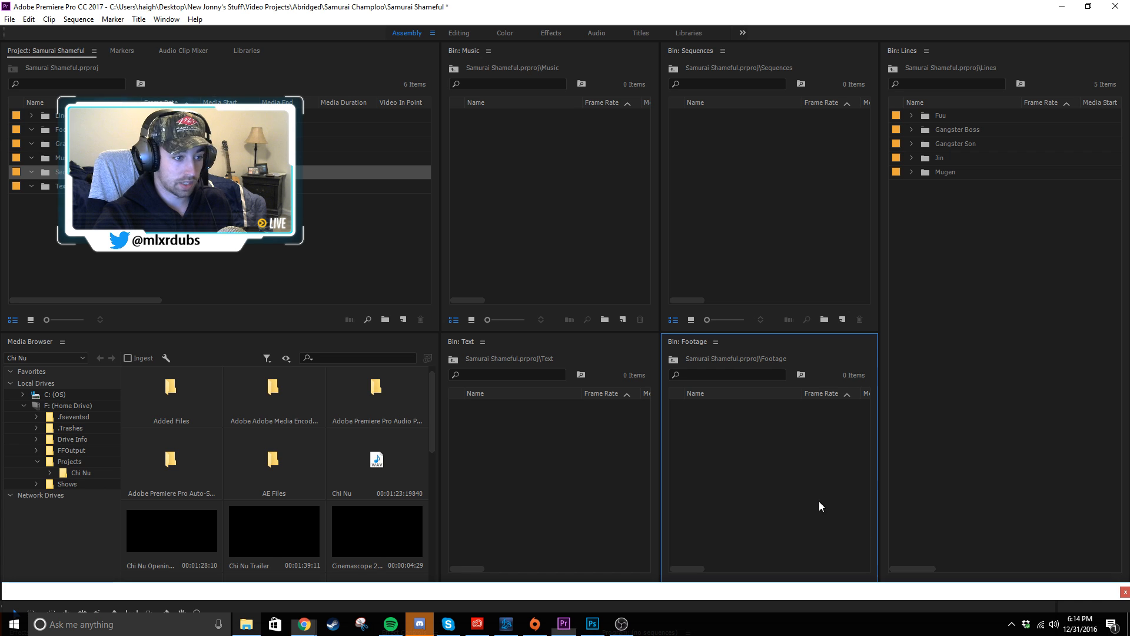
pyautogui.click(596, 506)
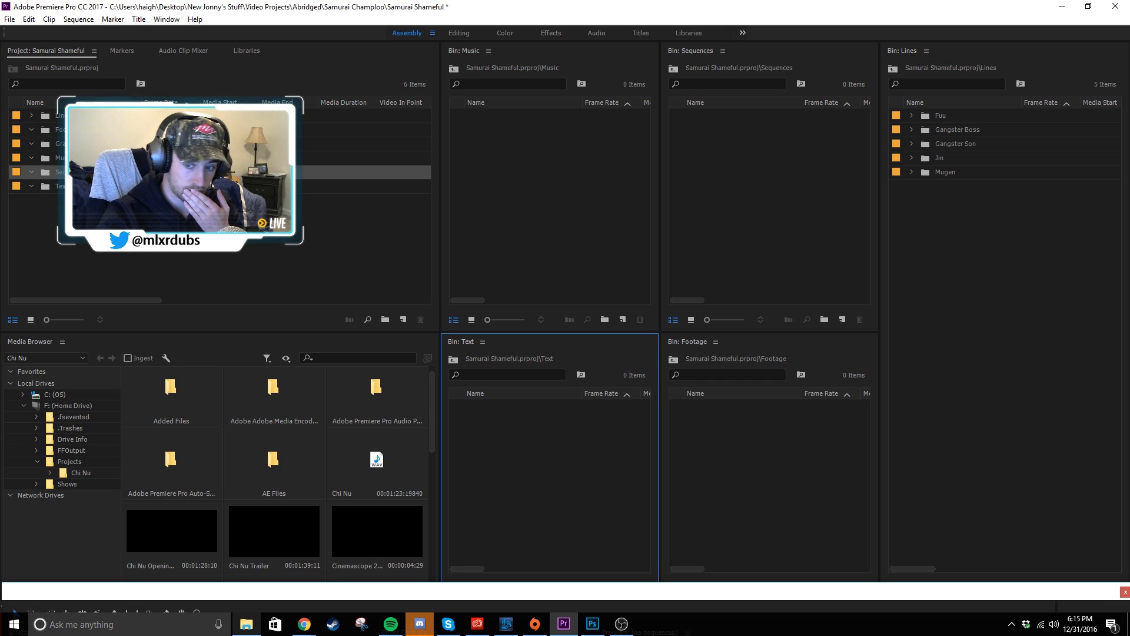
pyautogui.hotkey('alt', 'Tab')
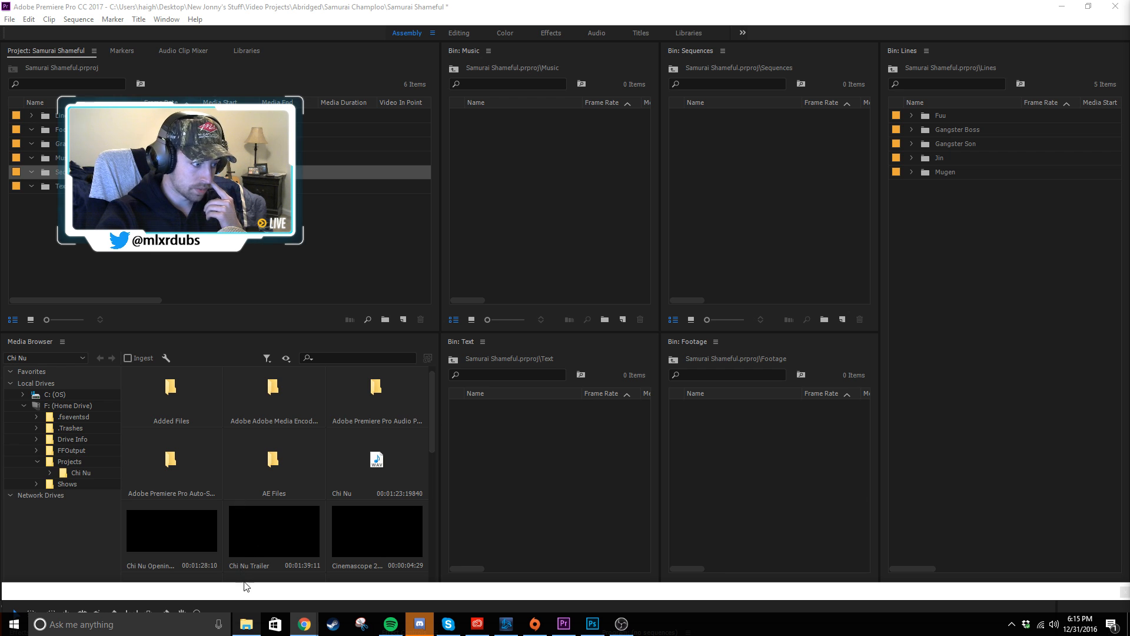
# - In File Explorer's Footage folder, preview the Samurai Champloo 01v2 MP4, skipping about a third of the way in, and close the player
pyautogui.click(246, 624)
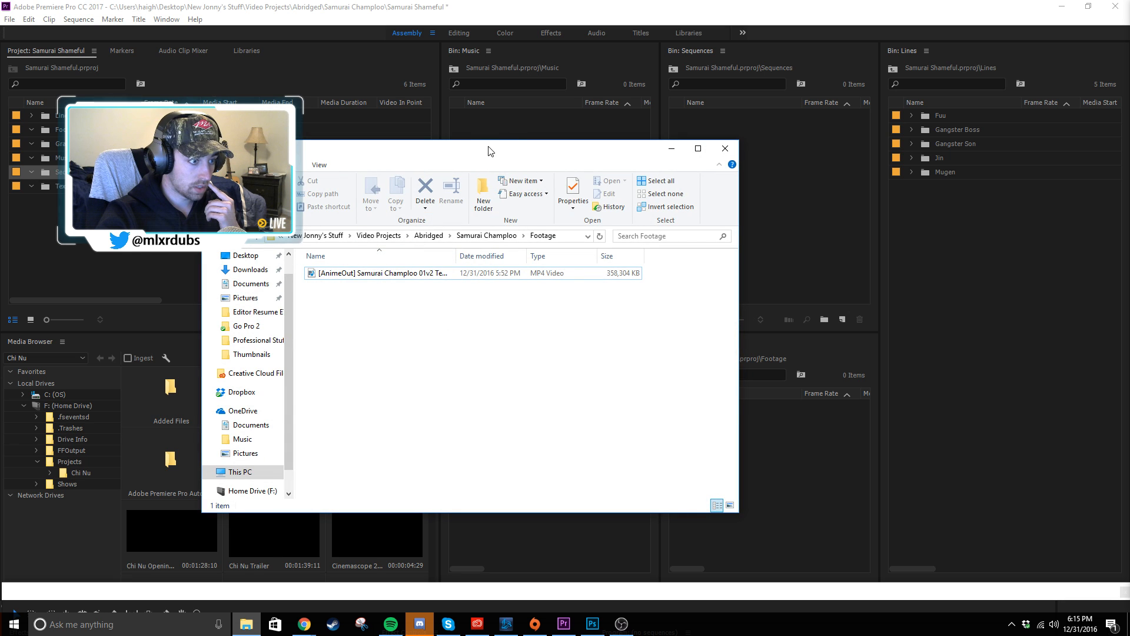
pyautogui.click(362, 274)
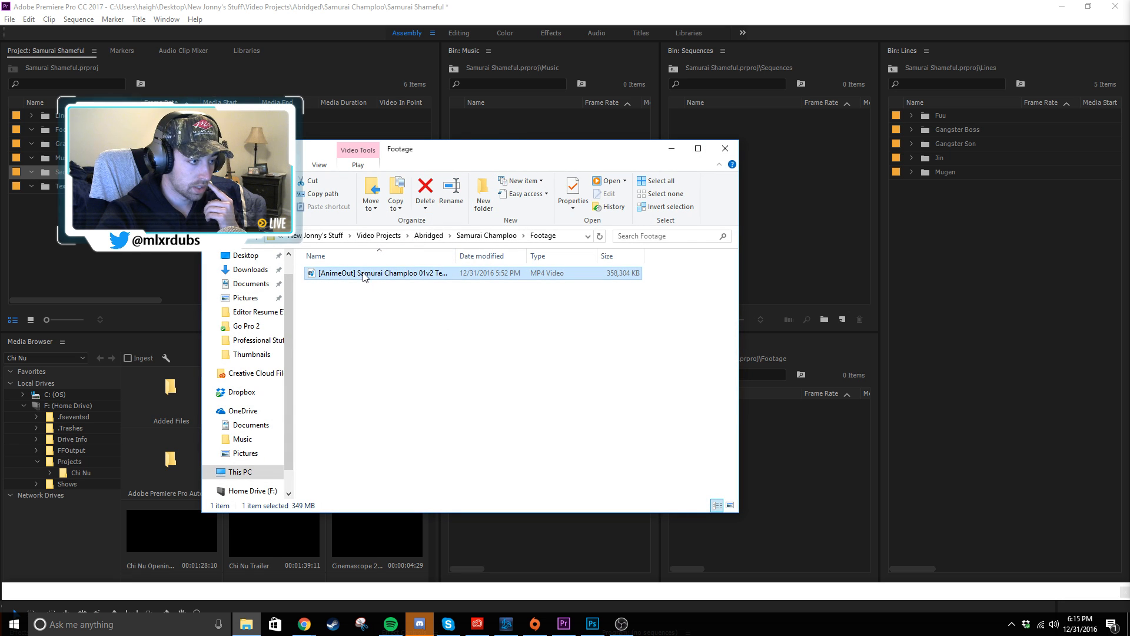
pyautogui.doubleClick(365, 273)
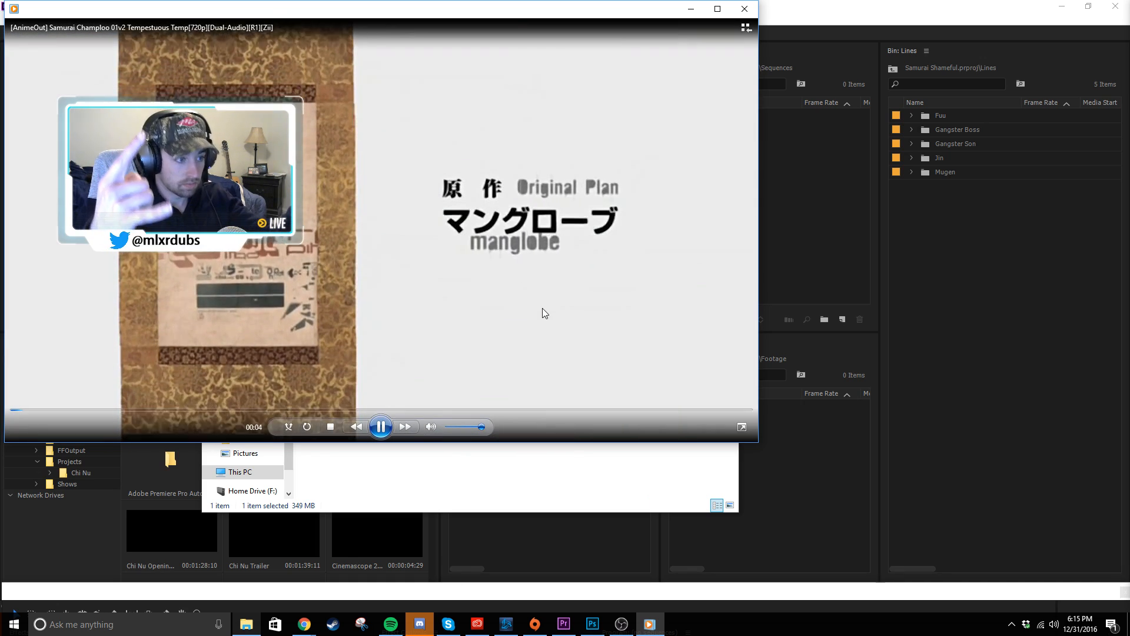
pyautogui.click(257, 410)
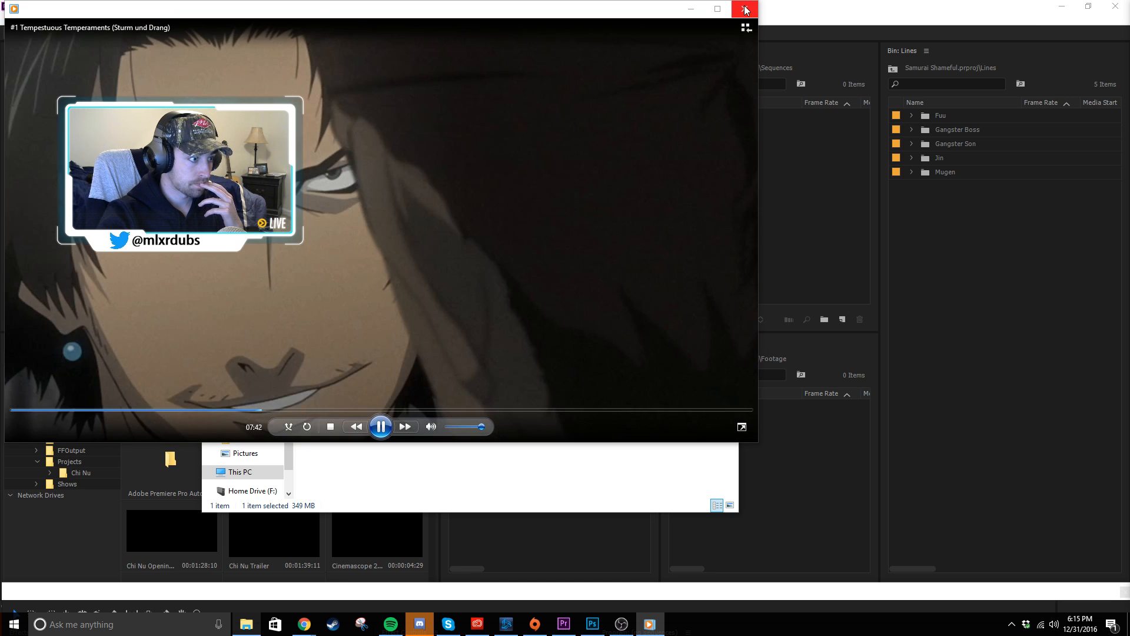
pyautogui.click(745, 10)
pyautogui.click(404, 355)
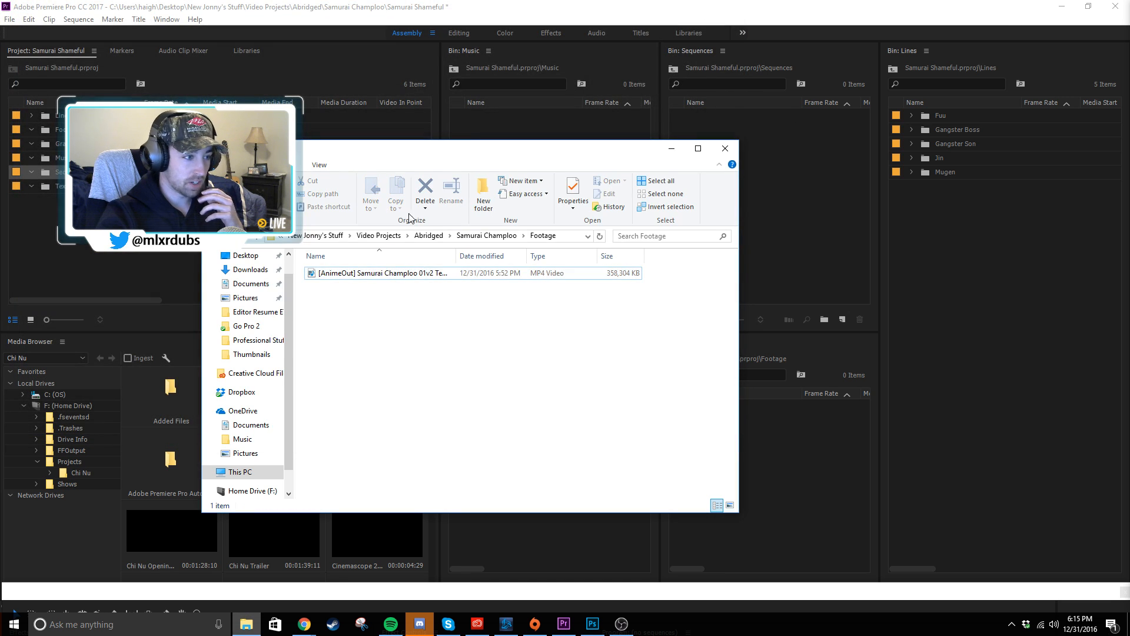
# - Move the File Explorer window clear of the Footage bin, import the Samurai Champloo 01v2 MP4 into that bin, and return to Premiere Pro
pyautogui.moveTo(437, 151); pyautogui.dragTo(367, 320)
pyautogui.click(327, 451)
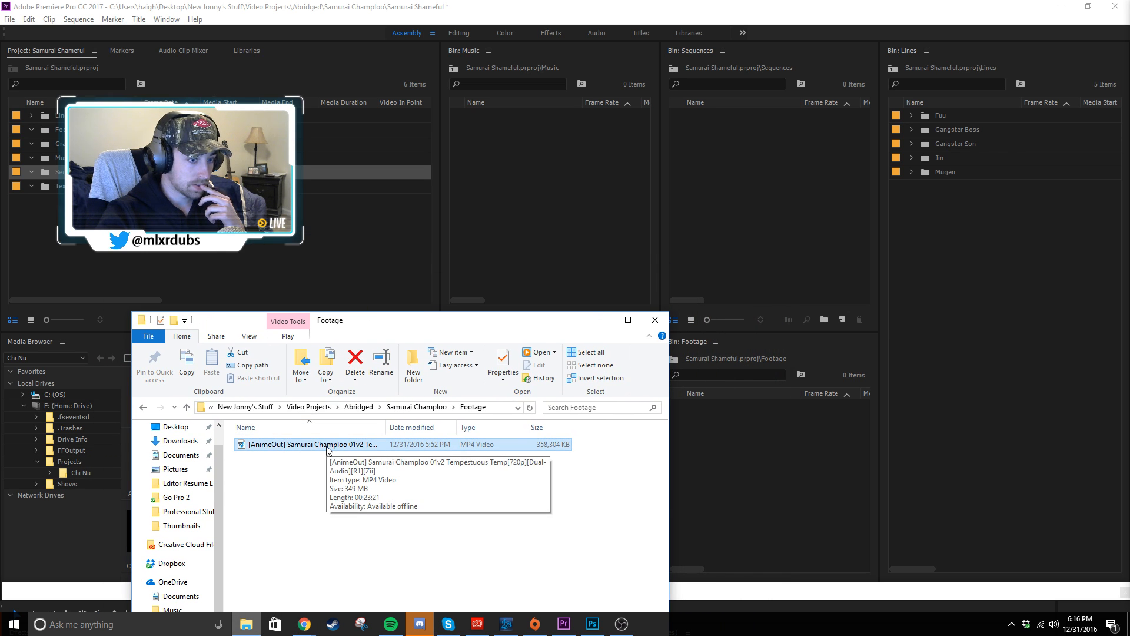
pyautogui.moveTo(327, 450); pyautogui.dragTo(790, 465)
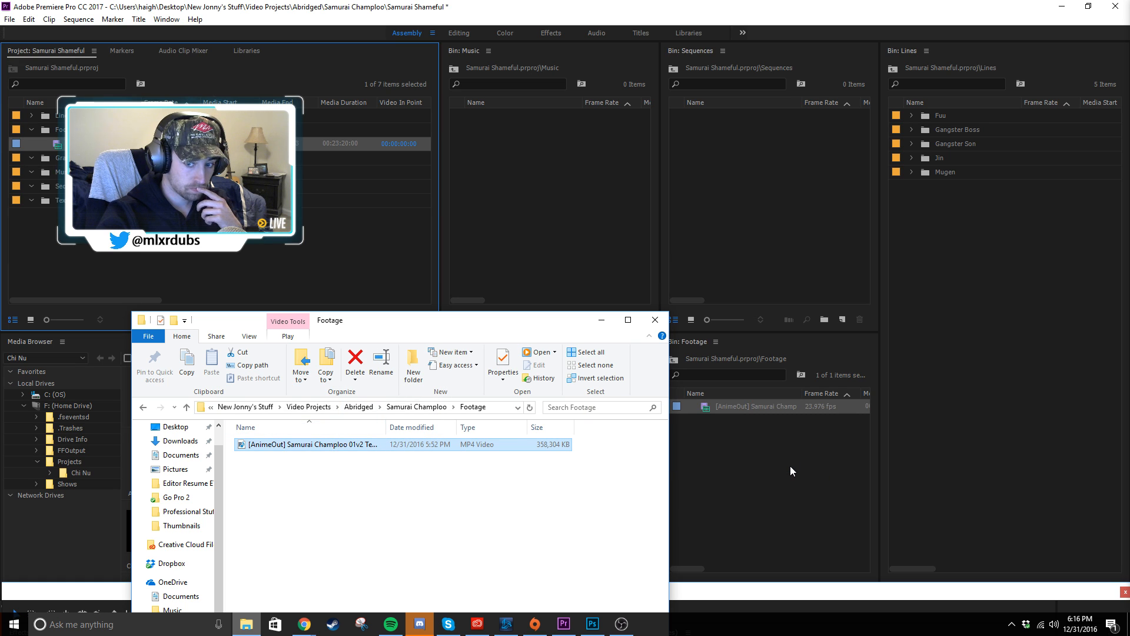
pyautogui.click(790, 465)
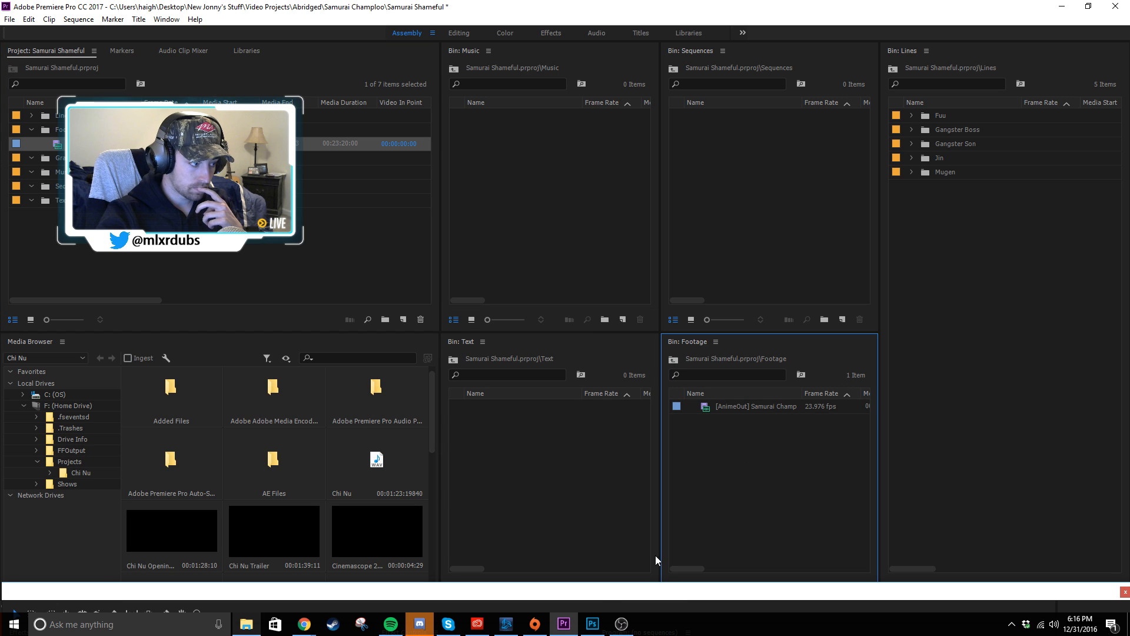
# - Extend the lower panel row downward and switch the Footage, Text, Music and Sequences bins to icon view
pyautogui.click(617, 596)
pyautogui.moveTo(620, 596); pyautogui.dragTo(627, 614)
pyautogui.click(691, 588)
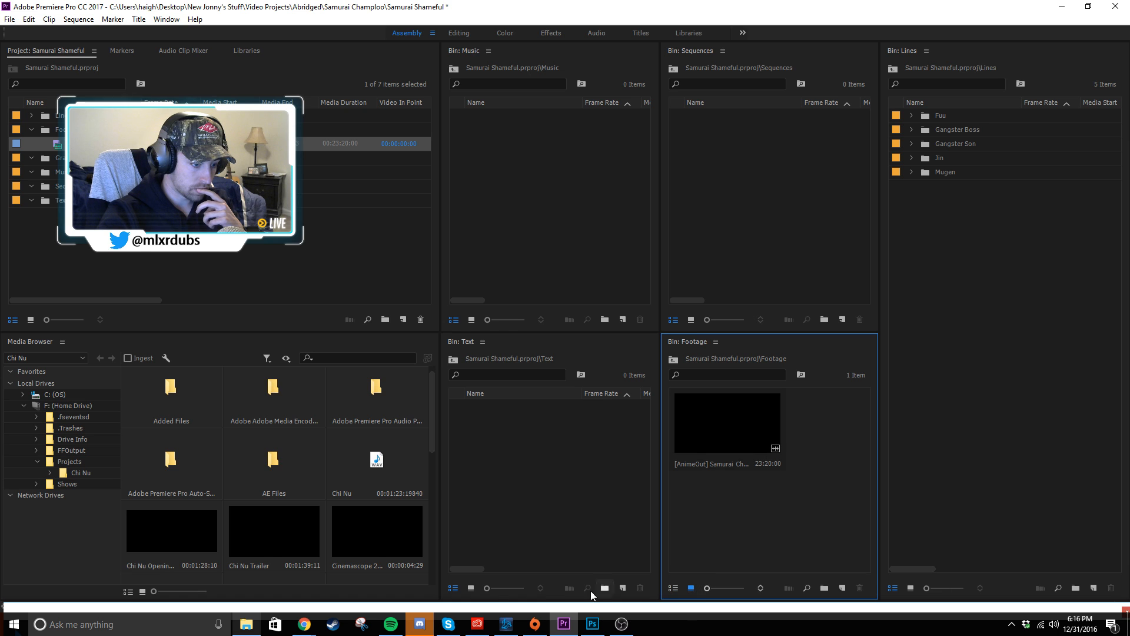
pyautogui.click(470, 588)
pyautogui.click(472, 320)
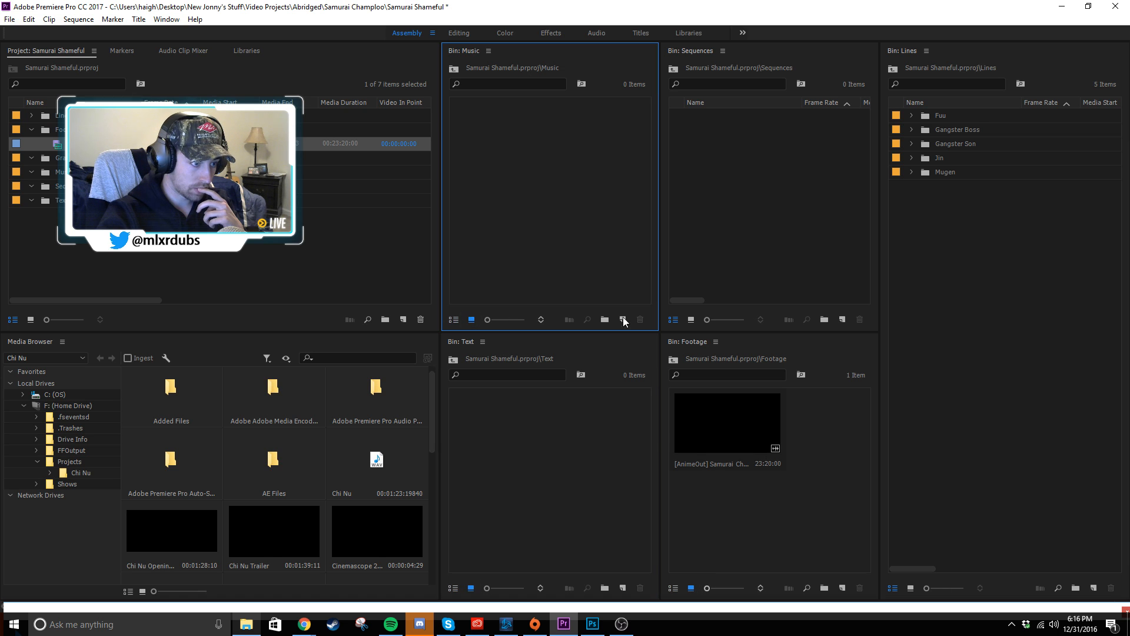
pyautogui.click(691, 319)
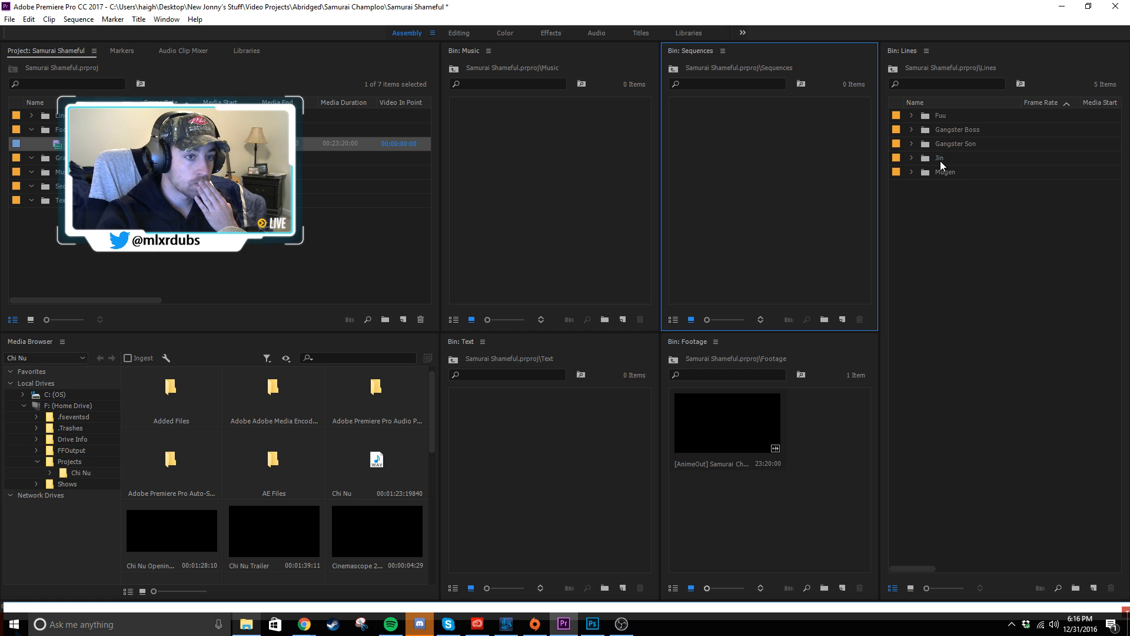
# - Move the floating panel window up so its tools and the Source, Effect Controls and Program panels sit below the bins
pyautogui.moveTo(665, 612); pyautogui.dragTo(660, 504)
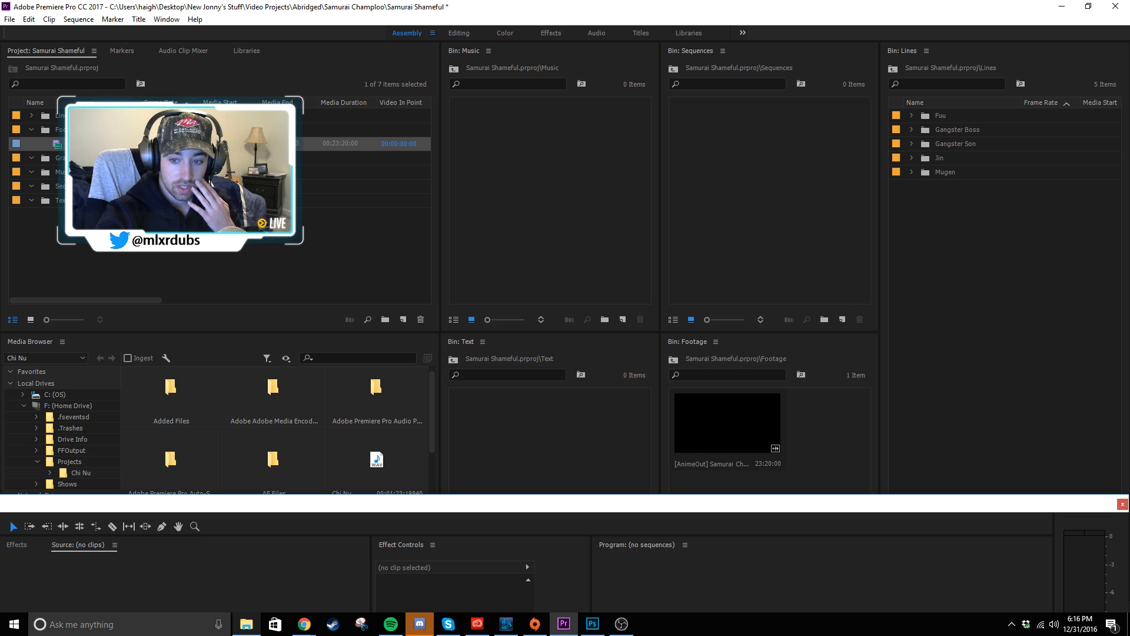
pyautogui.hotkey('alt', 'Tab')
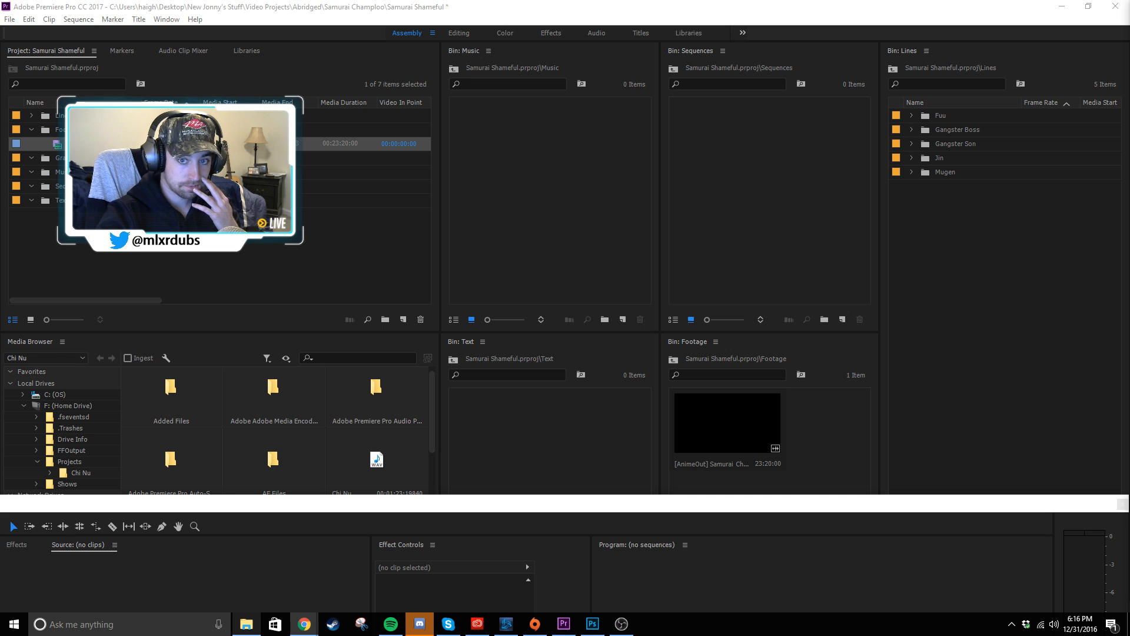
pyautogui.moveTo(676, 502); pyautogui.dragTo(671, 540)
# - In File Explorer, open the Jin folder inside Lines and import the SamuraiShameful_JIN audio file into the project's Jin bin
pyautogui.click(246, 624)
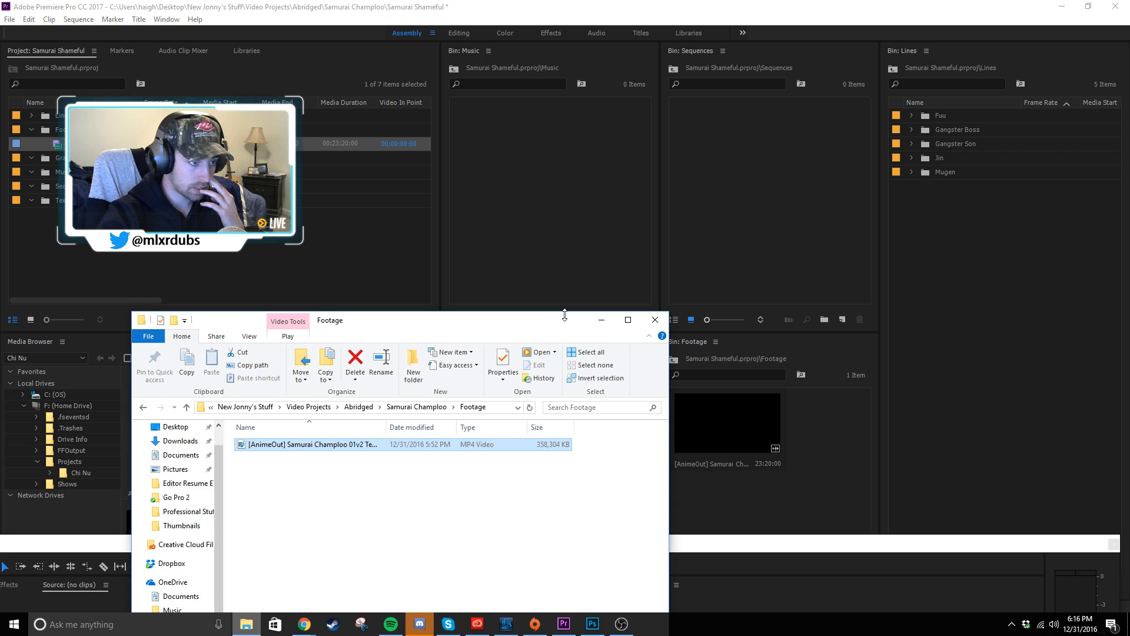
pyautogui.click(425, 409)
pyautogui.doubleClick(271, 457)
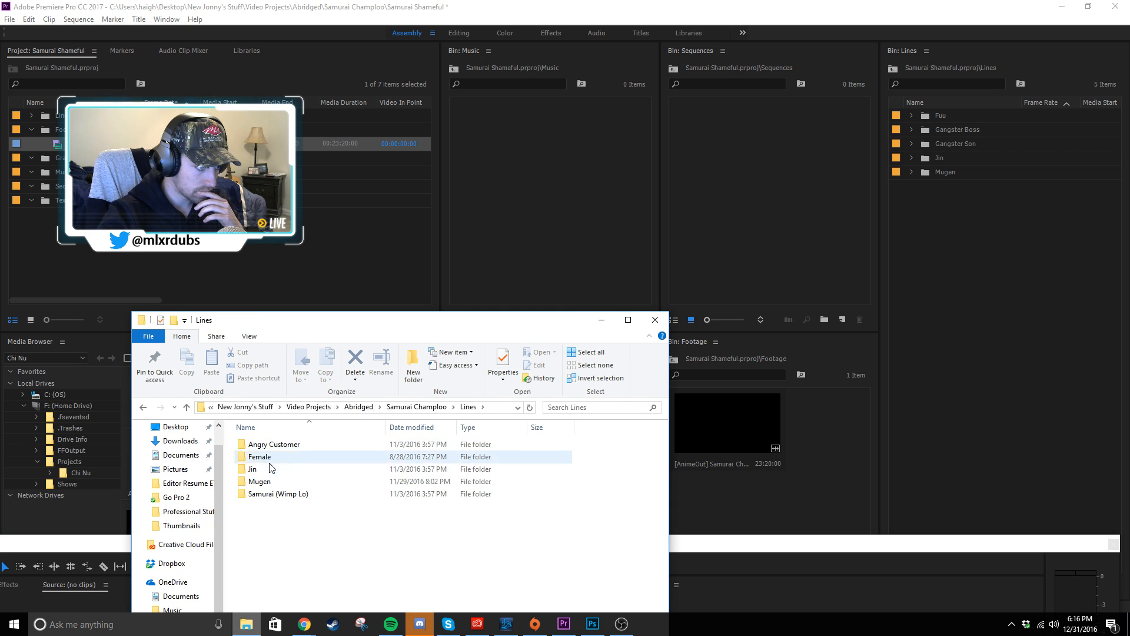
pyautogui.doubleClick(271, 468)
pyautogui.click(276, 449)
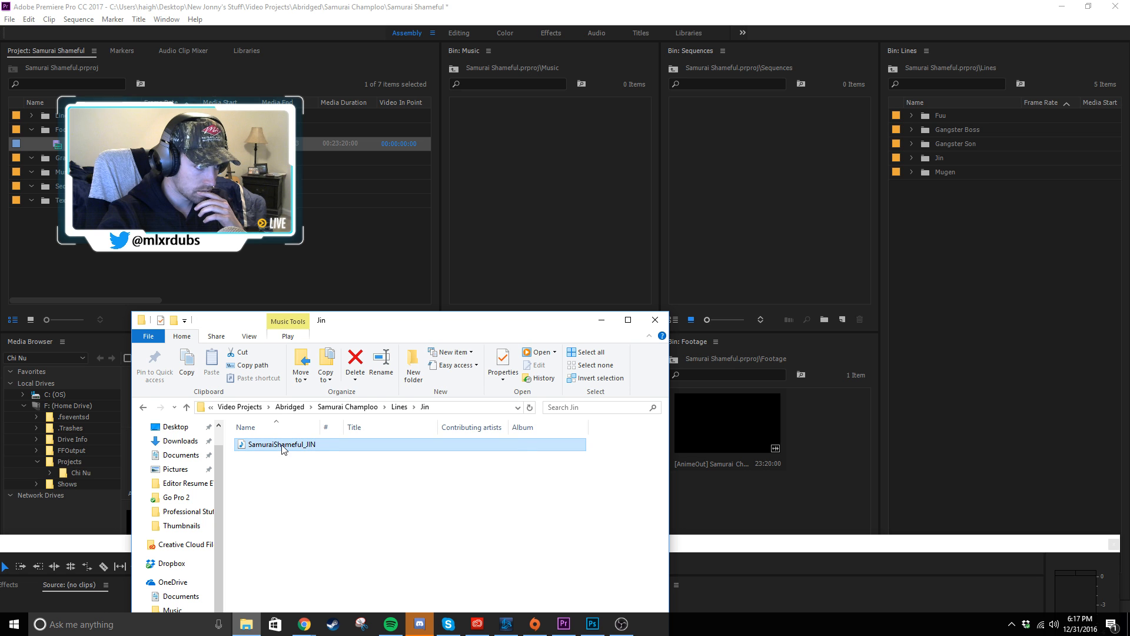
pyautogui.moveTo(283, 449); pyautogui.dragTo(945, 156)
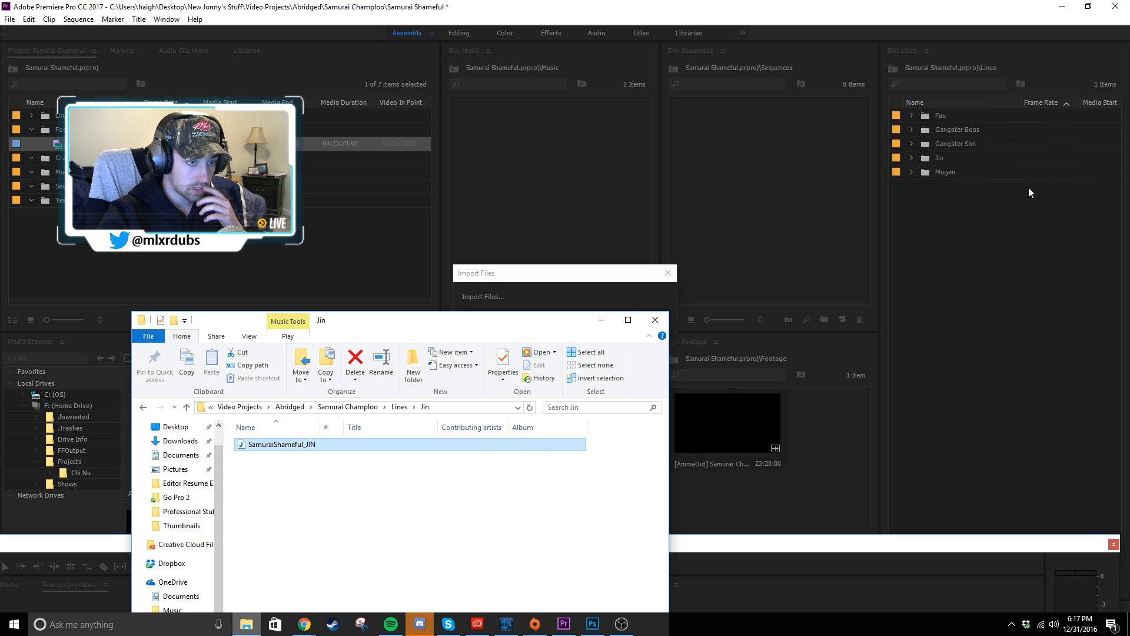
pyautogui.click(316, 476)
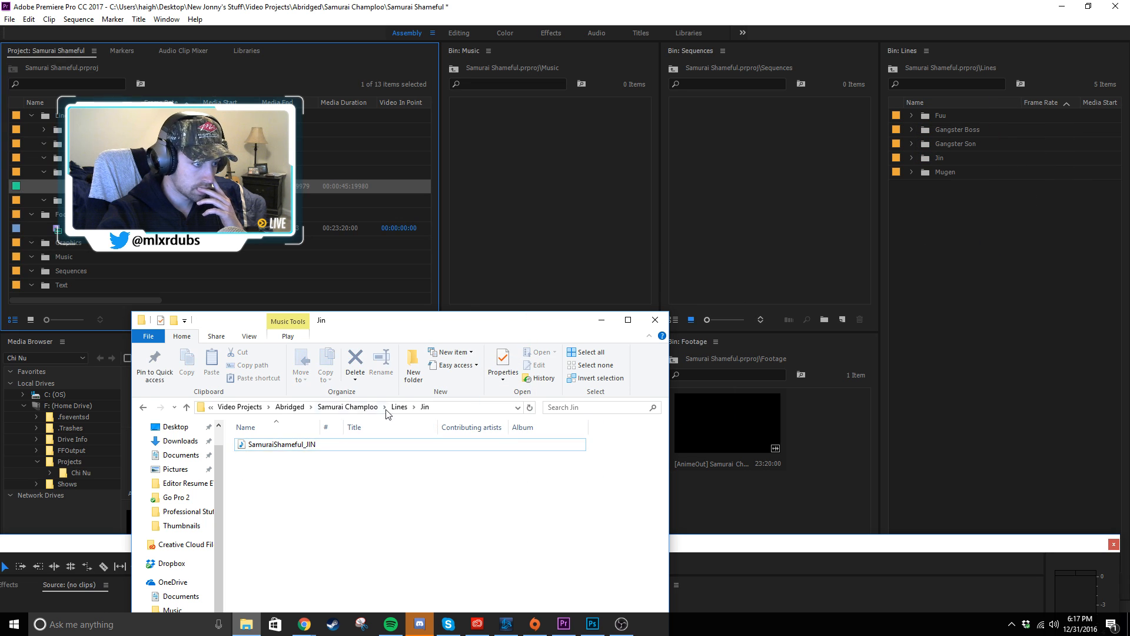
# - Select every audio file in the Mugen lines folder, from Mugen1_Boop to Mugen34_YES, and import them into the Mugen bin
pyautogui.click(399, 407)
pyautogui.doubleClick(287, 482)
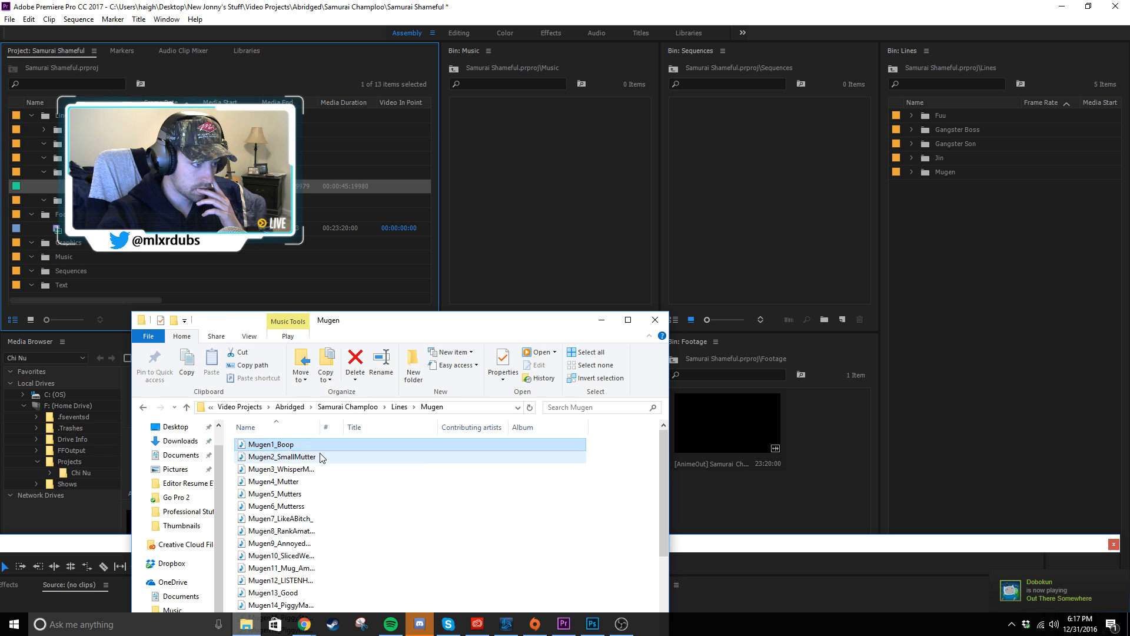
pyautogui.scroll(-5, 322, 458)
pyautogui.moveTo(439, 321); pyautogui.dragTo(438, 128)
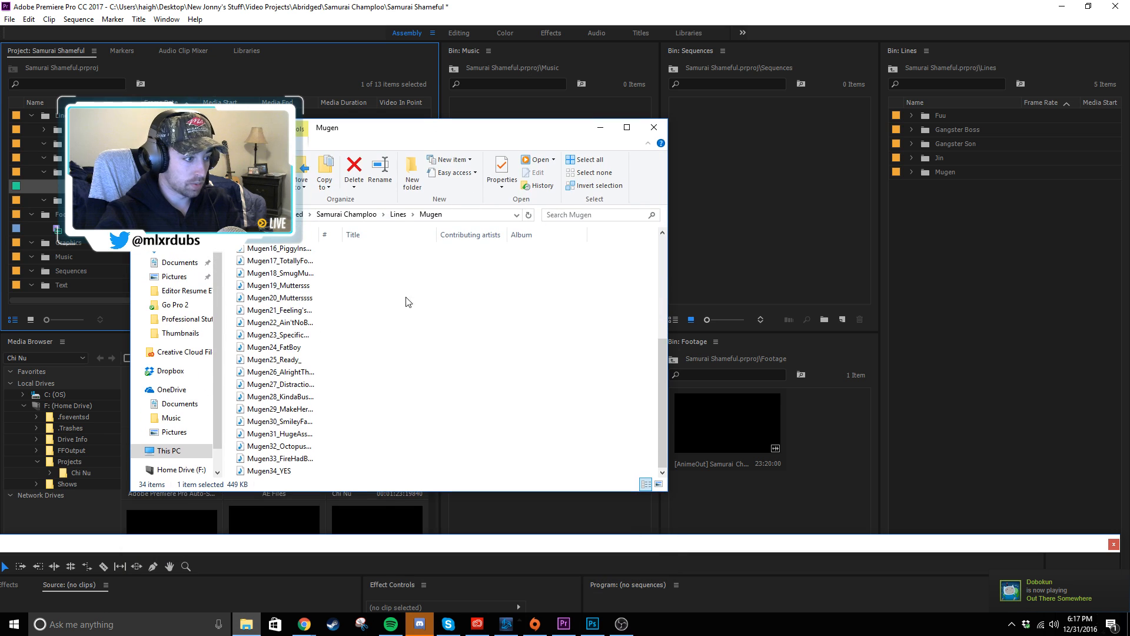
pyautogui.keyDown('shift'); pyautogui.click(293, 470); pyautogui.keyUp('shift')
pyautogui.scroll(5, 484, 394)
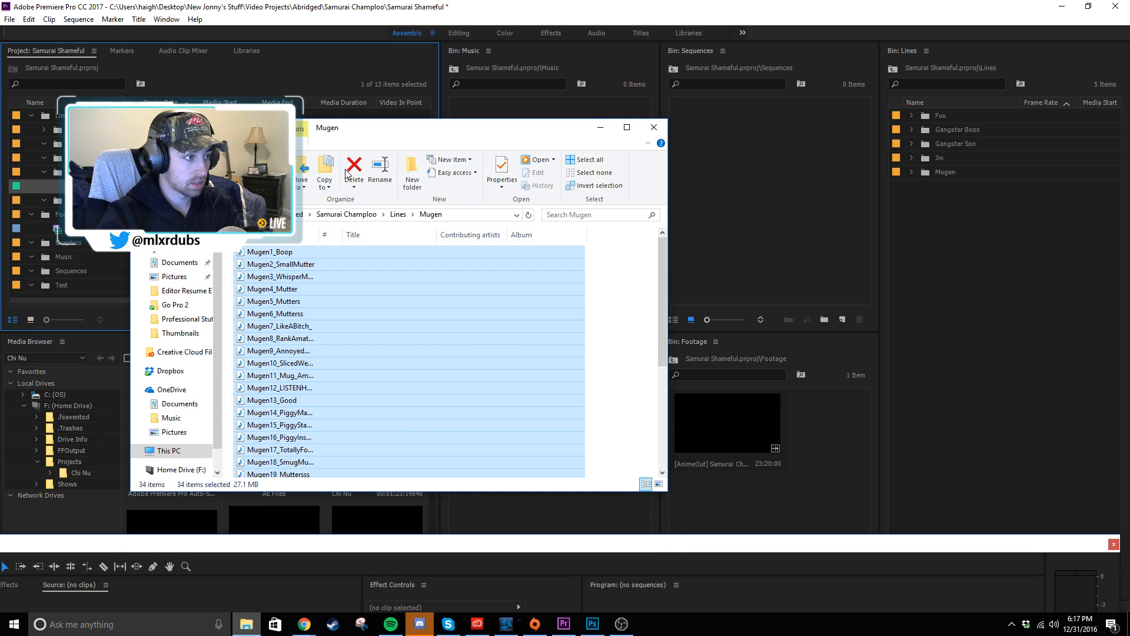
pyautogui.moveTo(412, 127); pyautogui.dragTo(316, 182)
pyautogui.moveTo(185, 312); pyautogui.dragTo(952, 171)
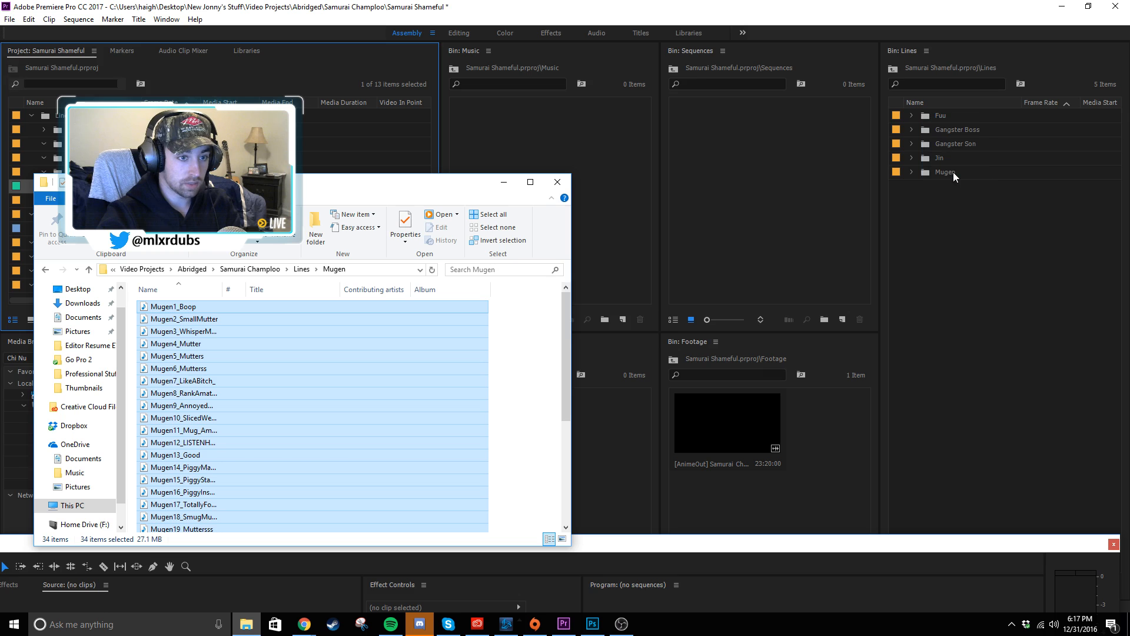
pyautogui.click(958, 254)
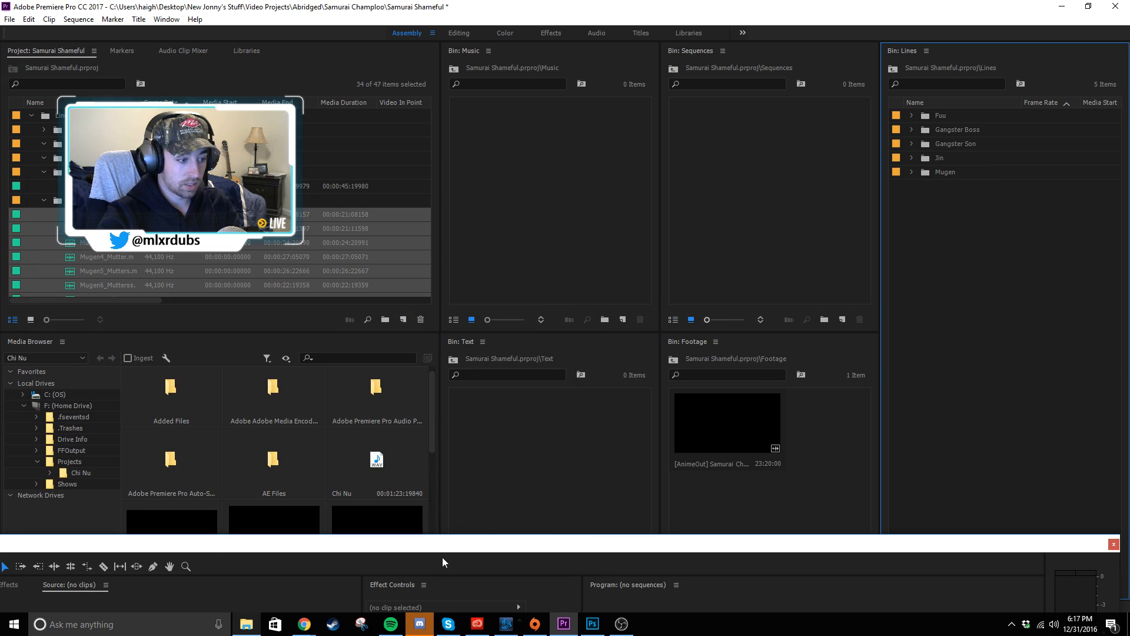
# - Switch back to File Explorer, return to the Lines folder and open its Samurai (Wimp Lo) subfolder
pyautogui.click(246, 624)
pyautogui.click(528, 393)
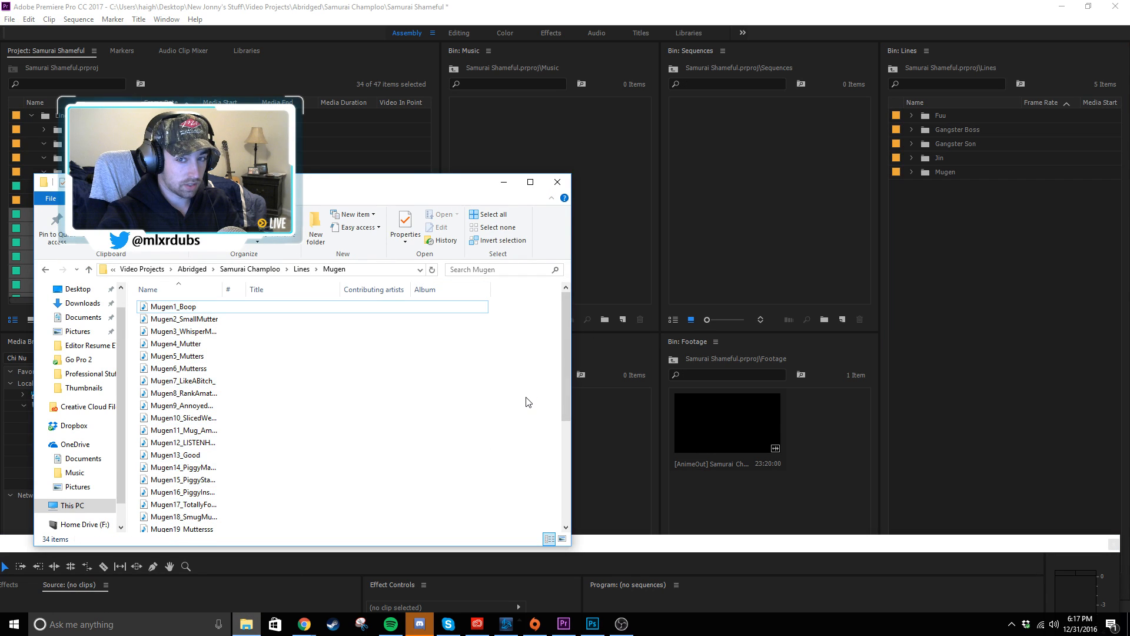
pyautogui.scroll(-5, 529, 397)
pyautogui.scroll(5, 528, 403)
pyautogui.click(308, 270)
pyautogui.click(300, 437)
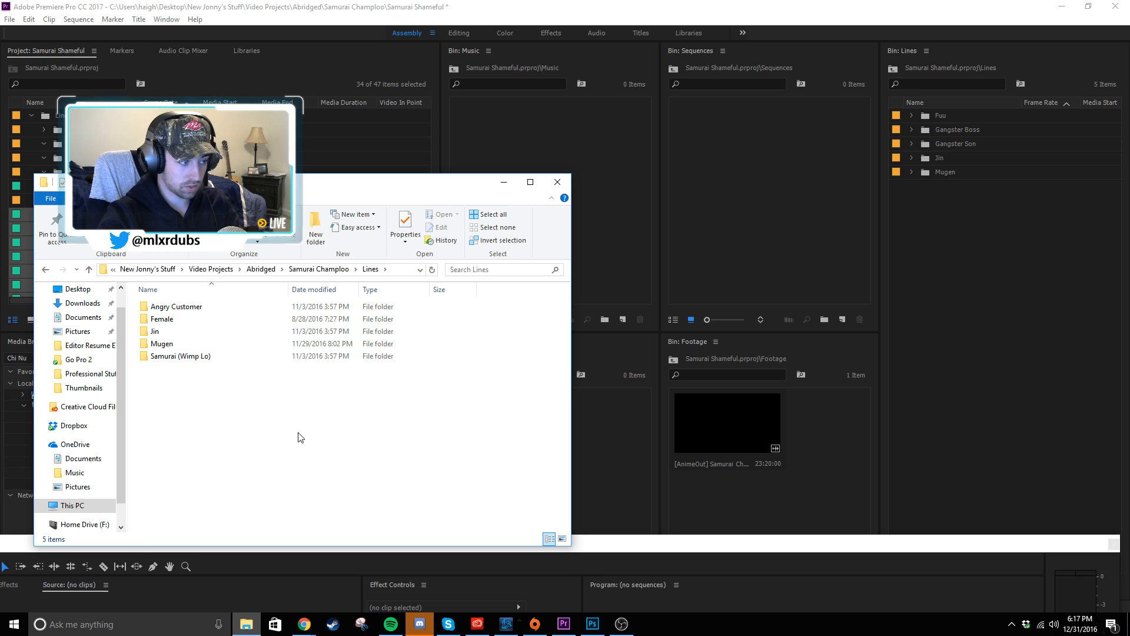
pyautogui.doubleClick(207, 356)
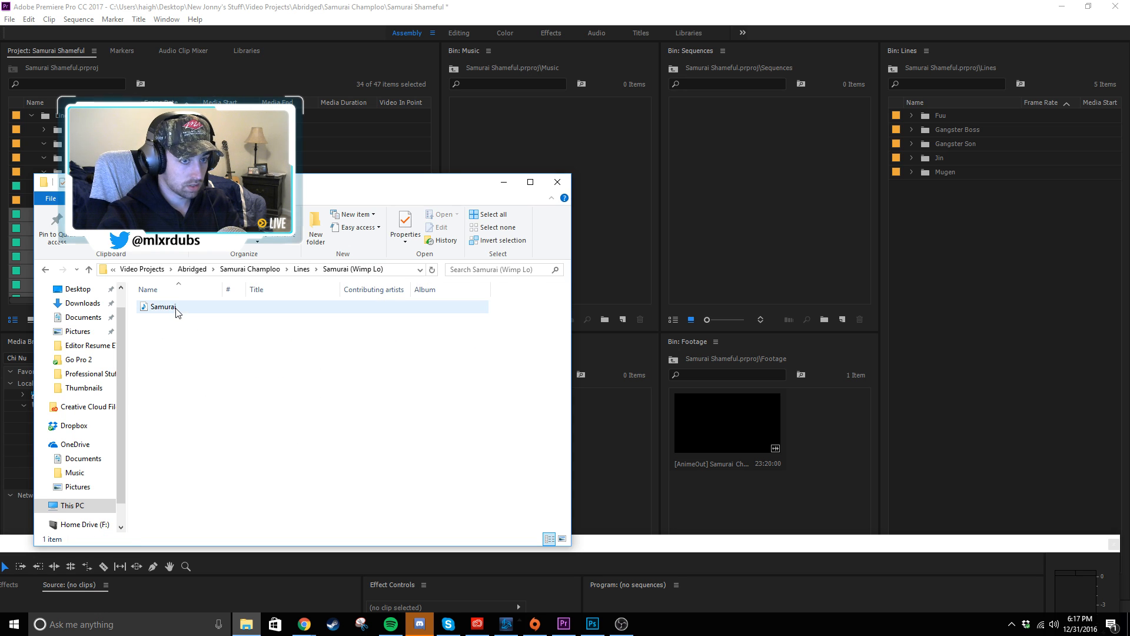
# - In Premiere Pro, create a new bin named Samurai inside the Lines bin
pyautogui.click(938, 284)
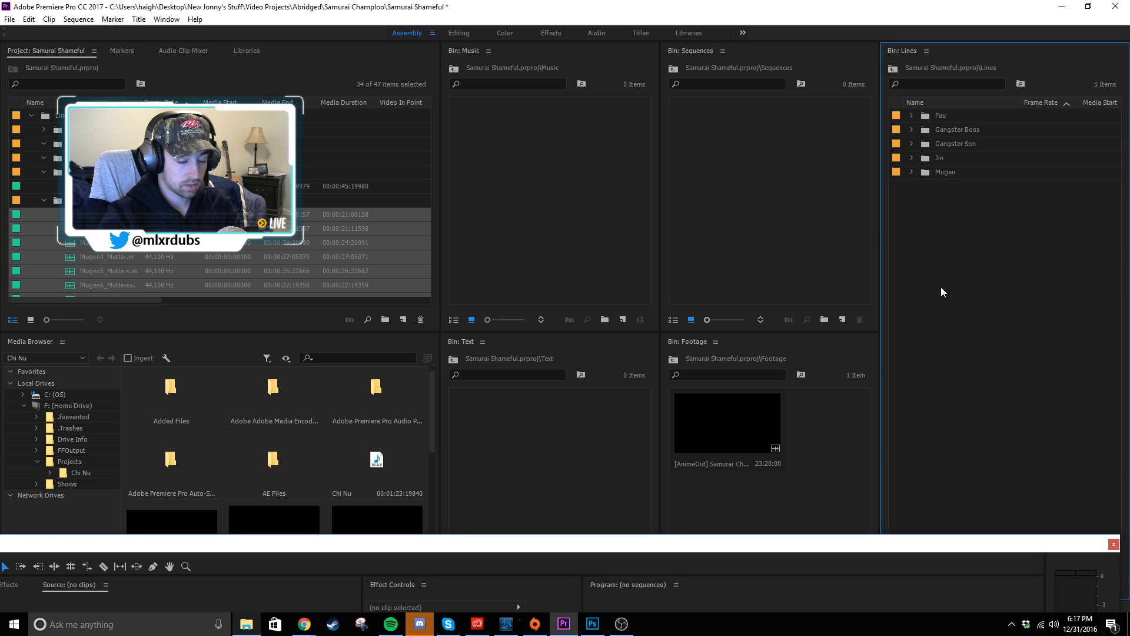
pyautogui.hotkey('ctrl', '/')
pyautogui.write('Samurai')
pyautogui.press('Return')
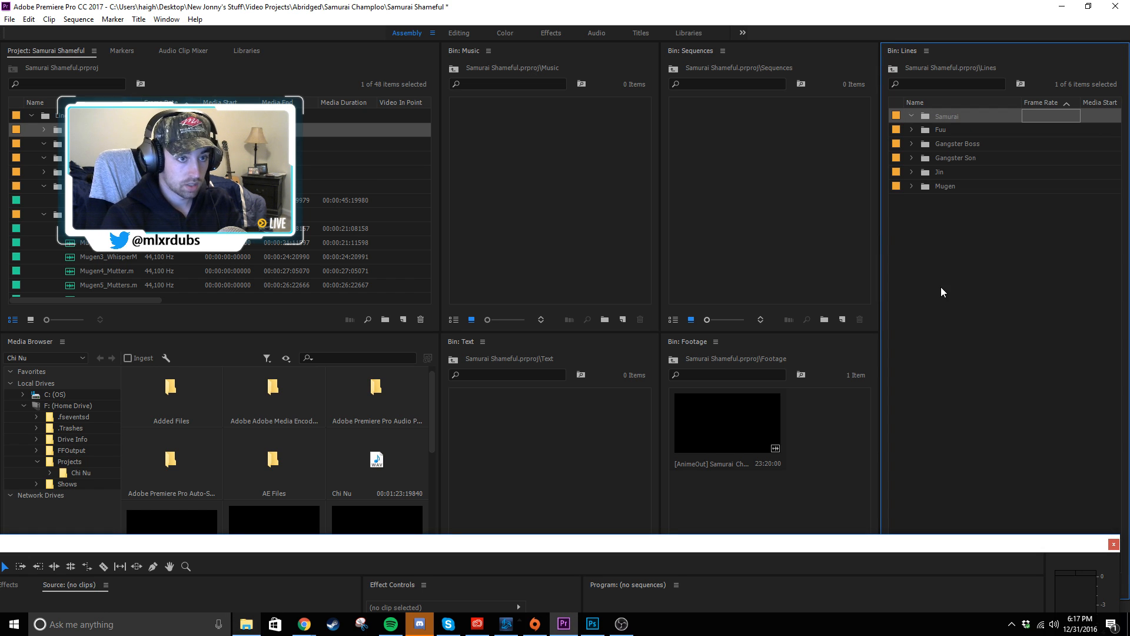
# - Import the Samurai audio file from File Explorer into the new Samurai bin and collapse that bin
pyautogui.click(257, 624)
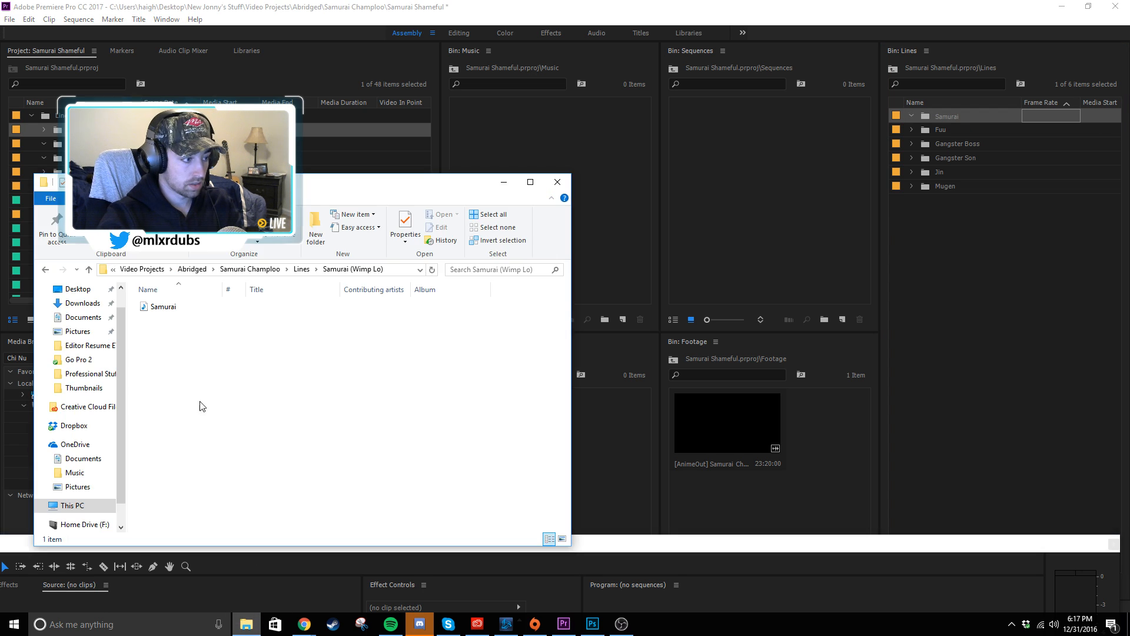
pyautogui.click(183, 307)
pyautogui.moveTo(178, 306); pyautogui.dragTo(960, 116)
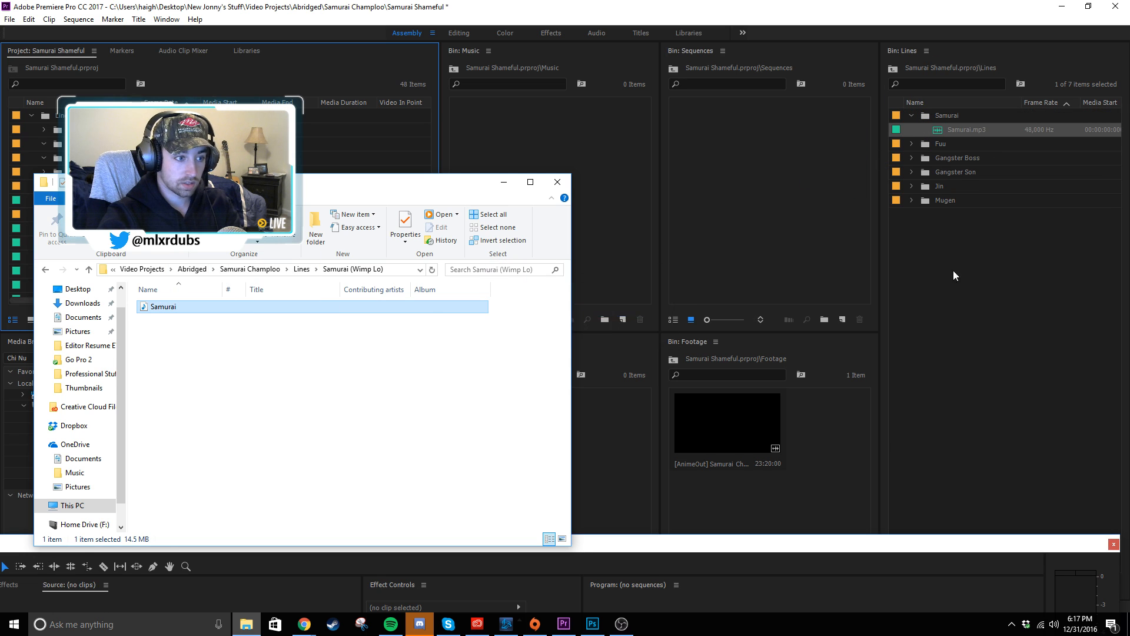
pyautogui.click(913, 115)
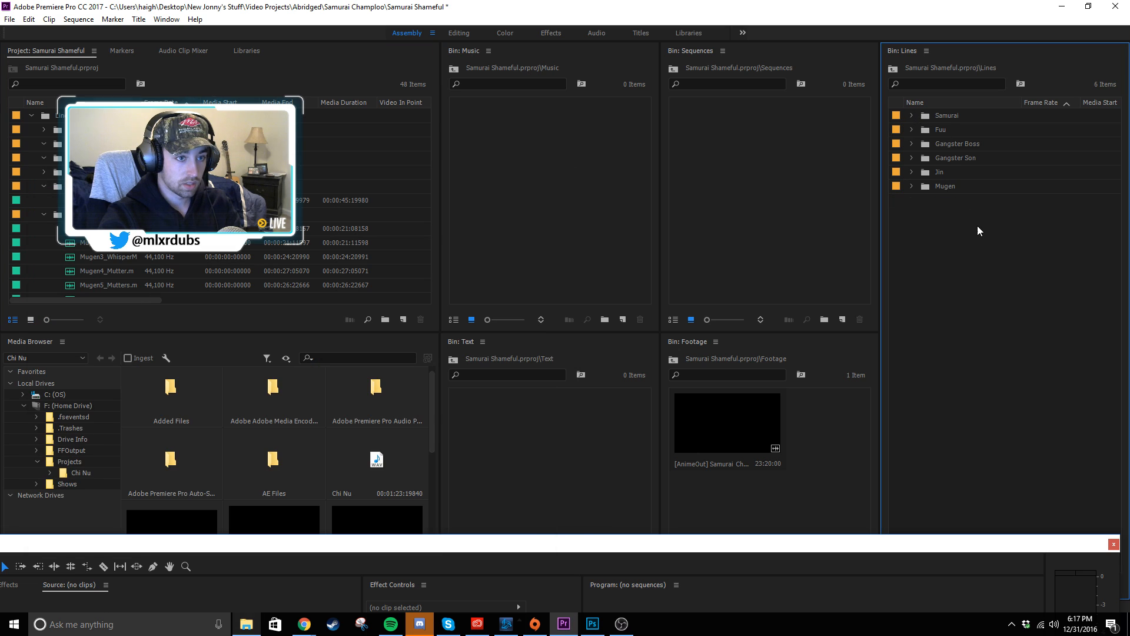
# - In File Explorer, preview the Angry Customer audio from about 02:53, close the player and import the file into the Gangster Son bin
pyautogui.click(254, 631)
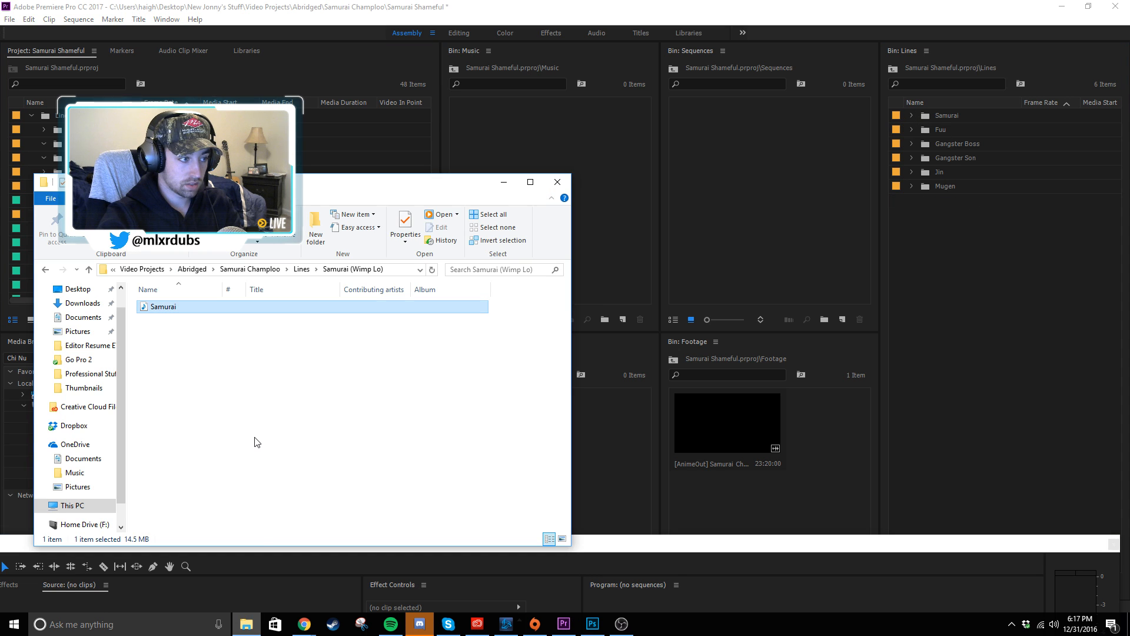
pyautogui.click(305, 271)
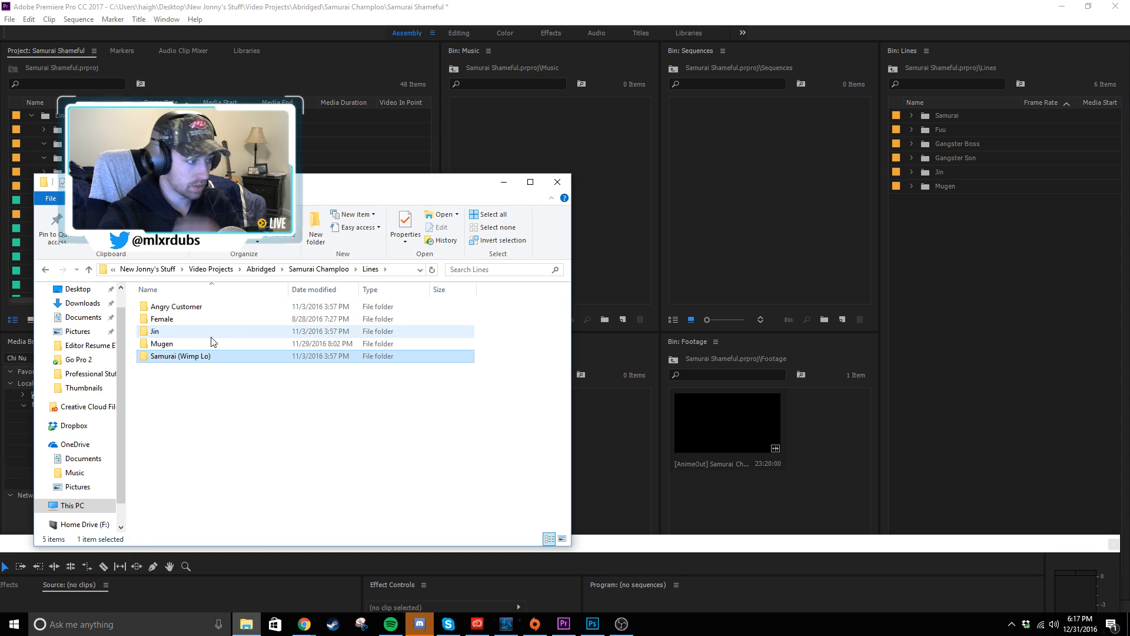
pyautogui.doubleClick(207, 311)
pyautogui.click(183, 313)
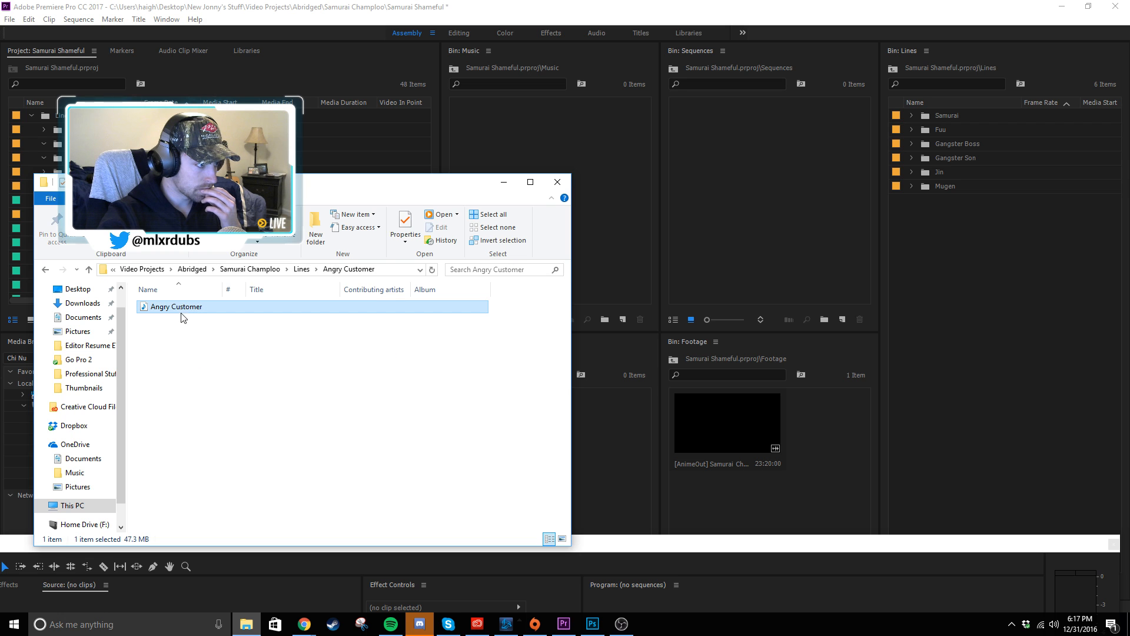
pyautogui.doubleClick(177, 307)
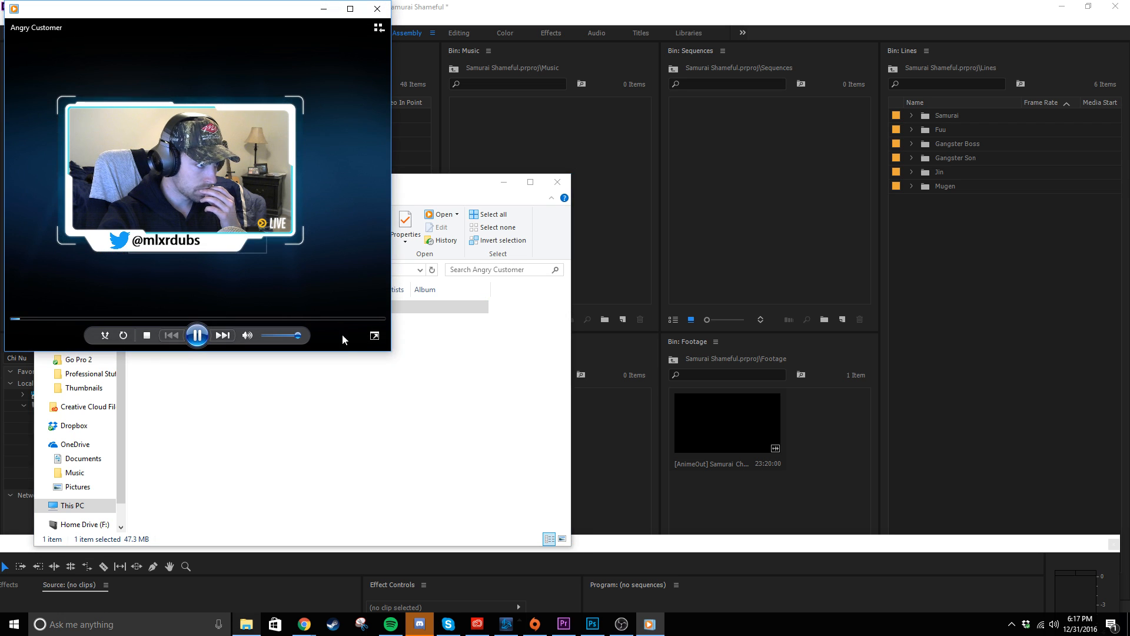
pyautogui.click(46, 319)
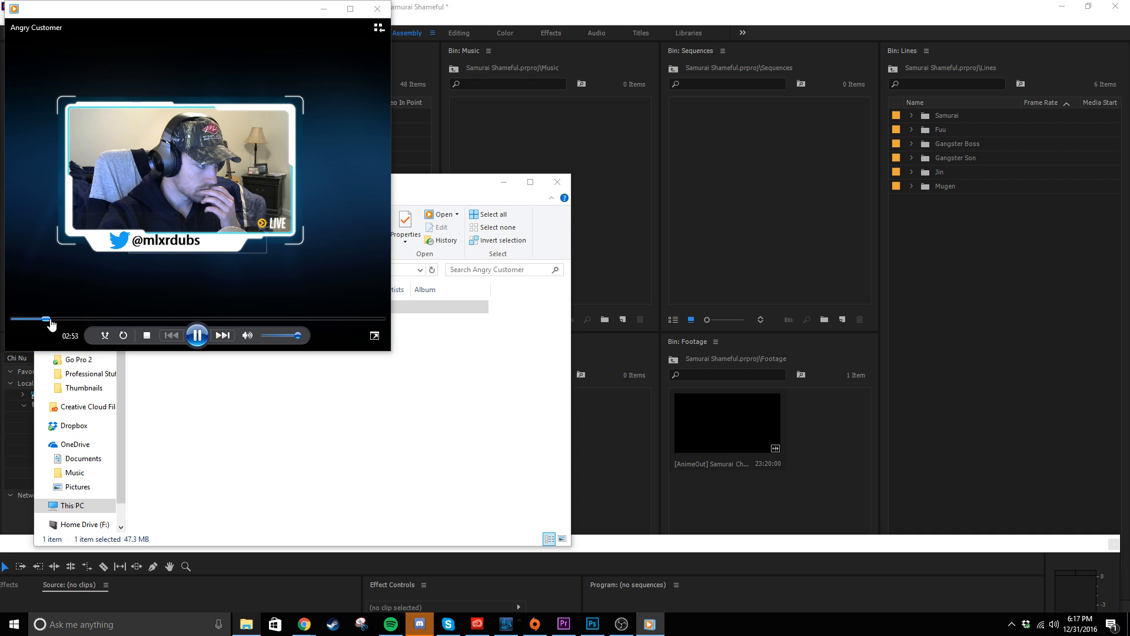
pyautogui.hotkey('alt', 'F4')
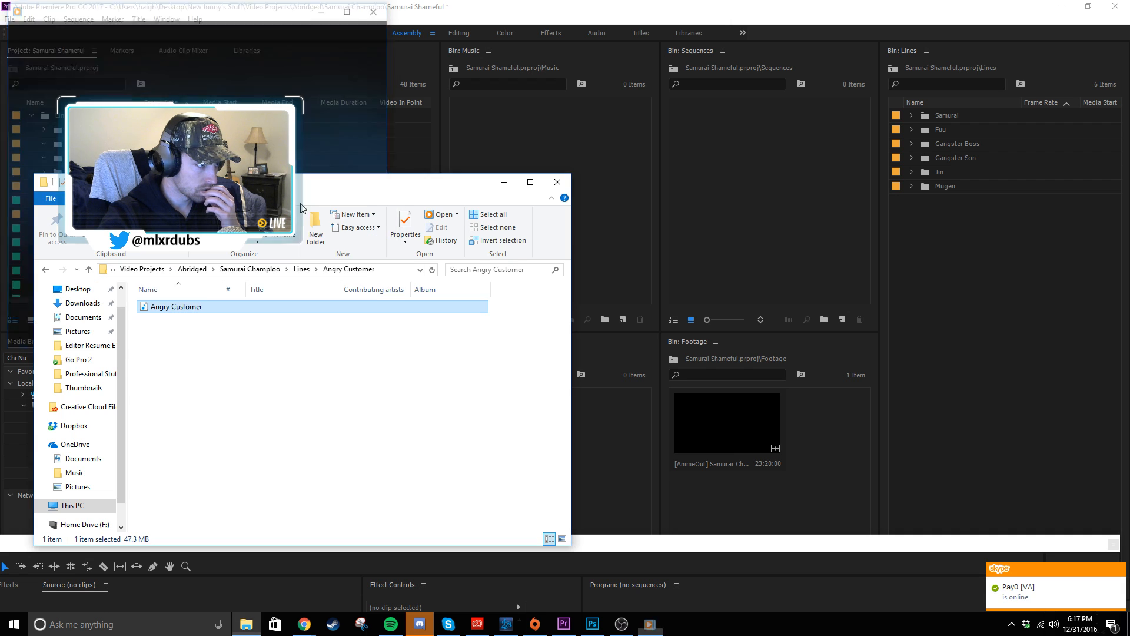
pyautogui.moveTo(174, 307); pyautogui.dragTo(977, 158)
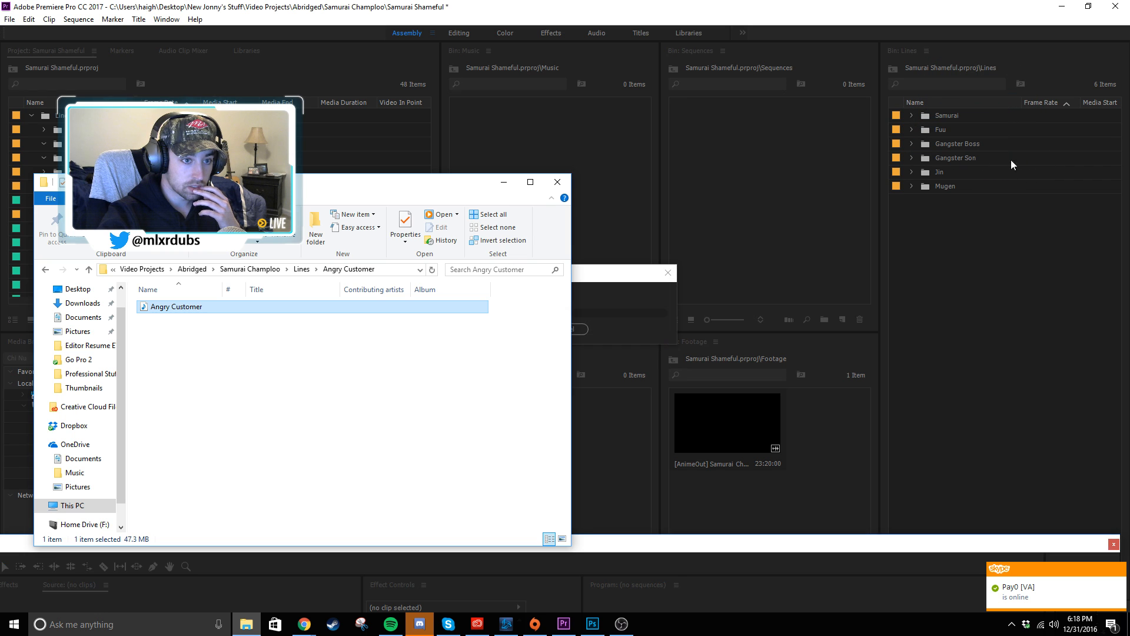
# - Check the contents of the Mugen and Female lines folders, and minimize File Explorer
pyautogui.click(300, 269)
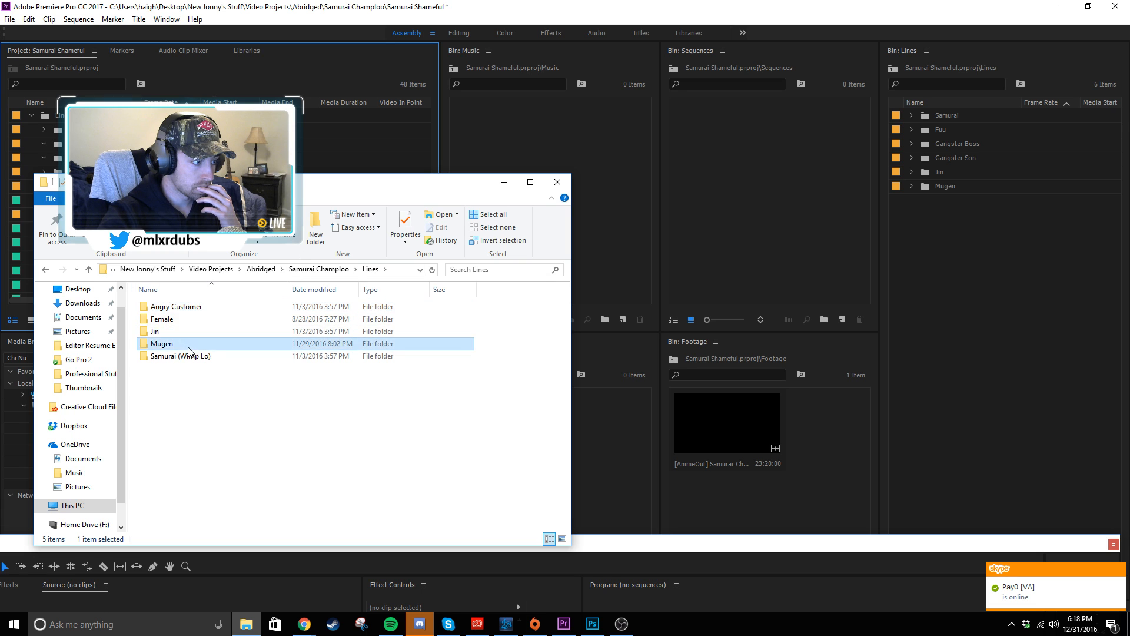
pyautogui.doubleClick(165, 343)
pyautogui.click(46, 272)
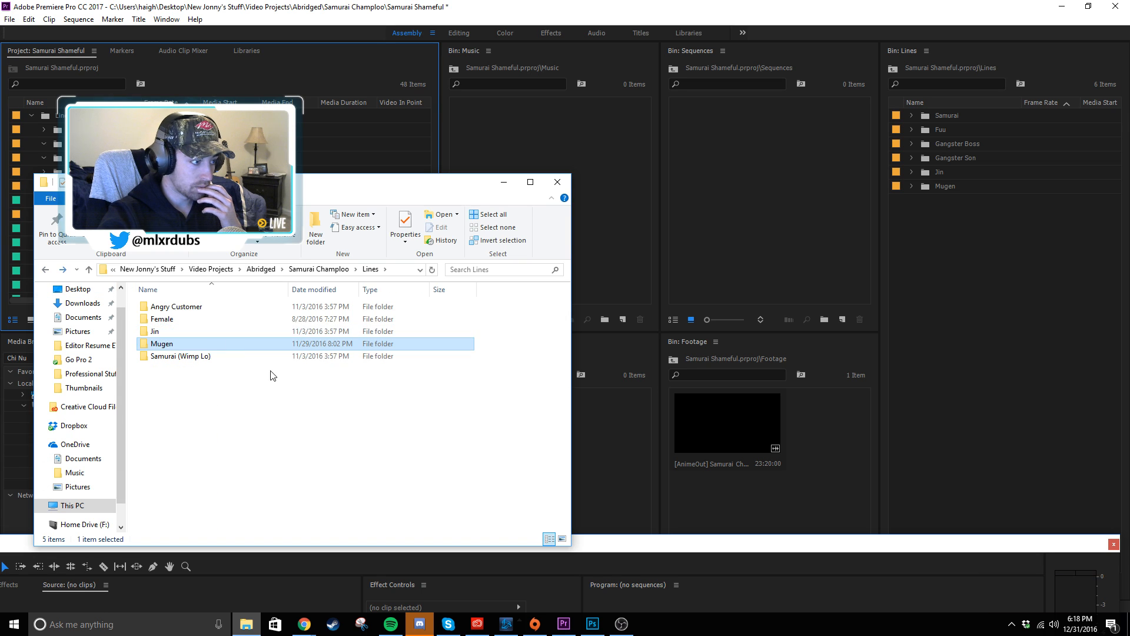
pyautogui.doubleClick(216, 322)
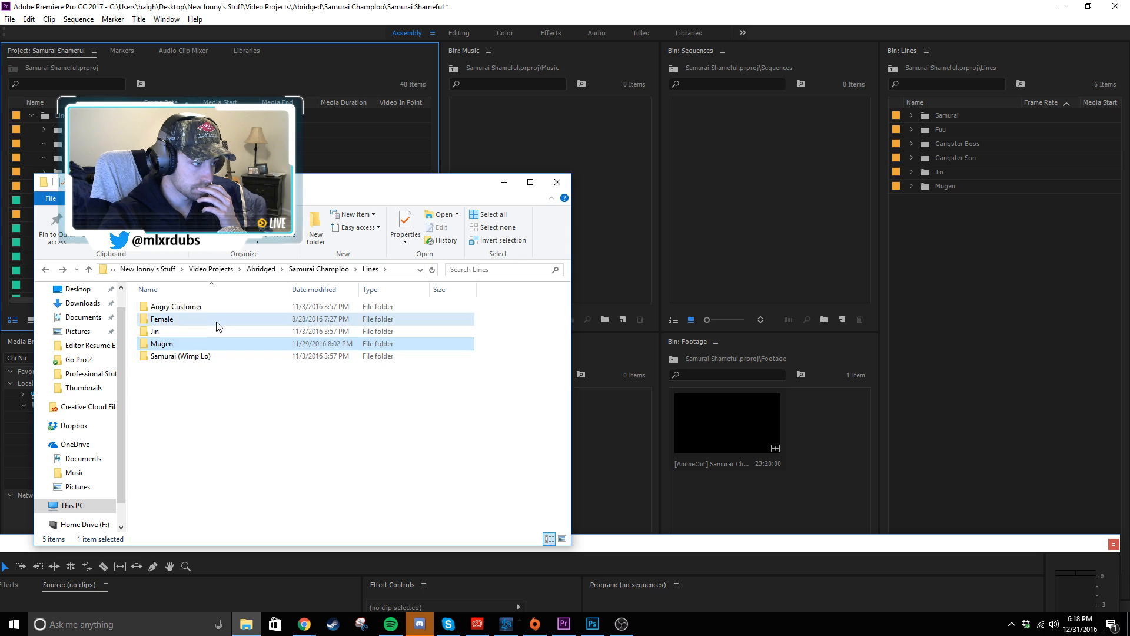
pyautogui.click(46, 270)
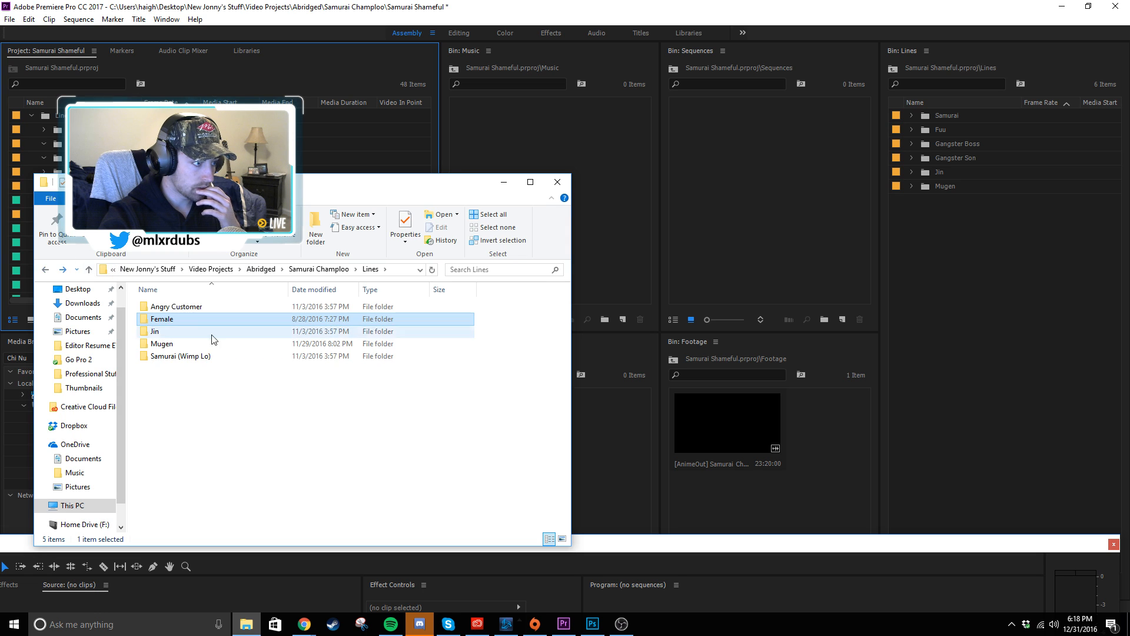
pyautogui.click(250, 394)
pyautogui.click(505, 182)
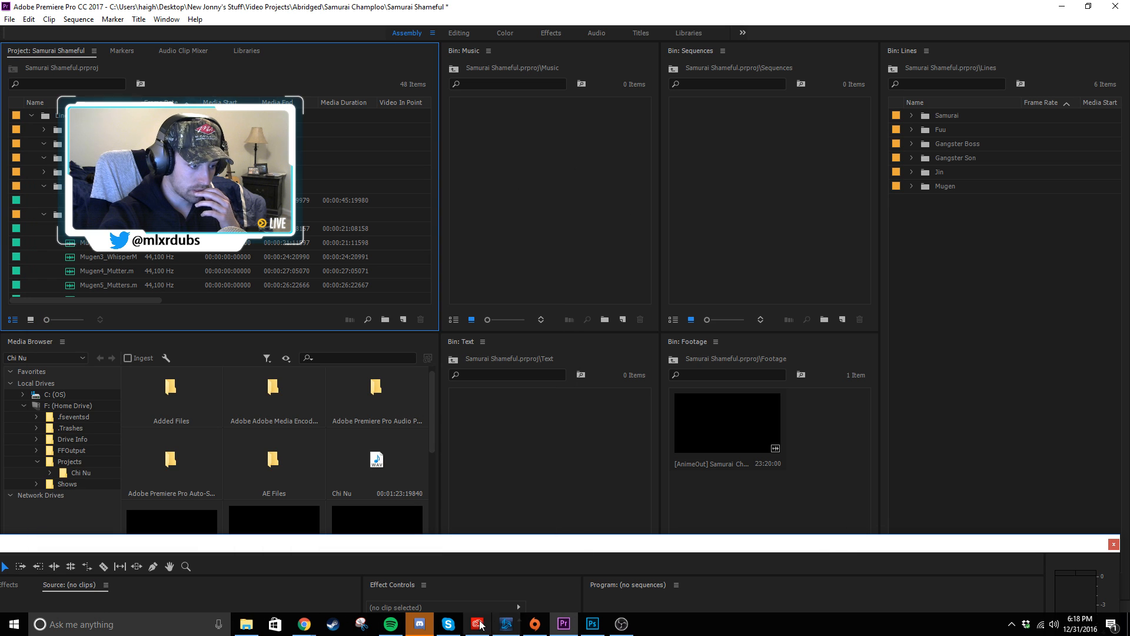
# - Bring File Explorer back up and open the Female folder inside Lines
pyautogui.click(449, 624)
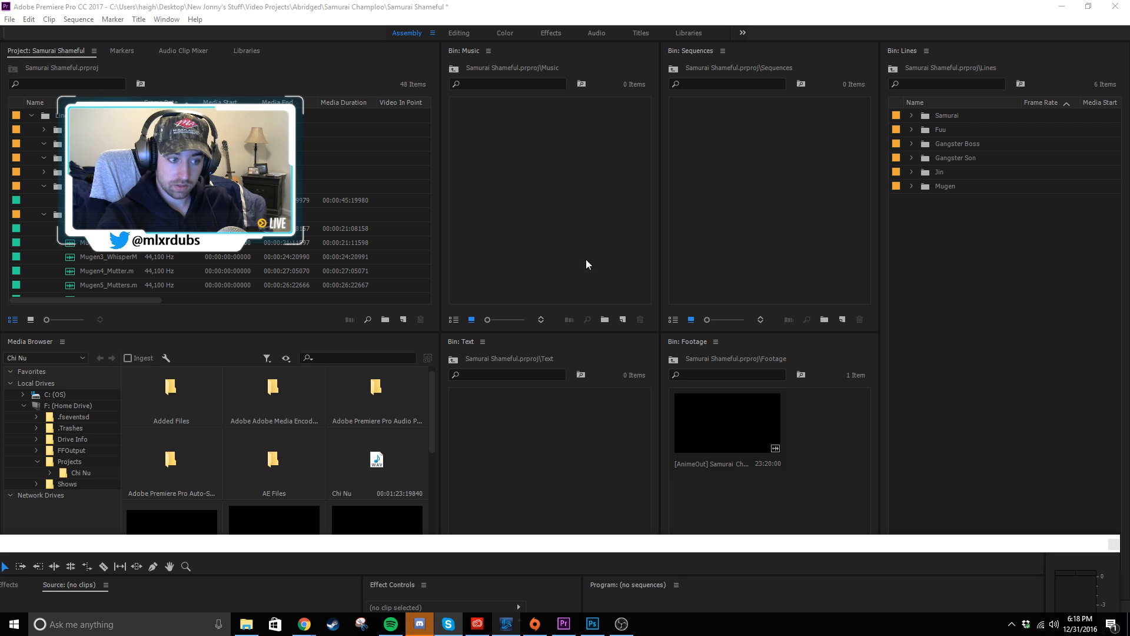
pyautogui.click(246, 624)
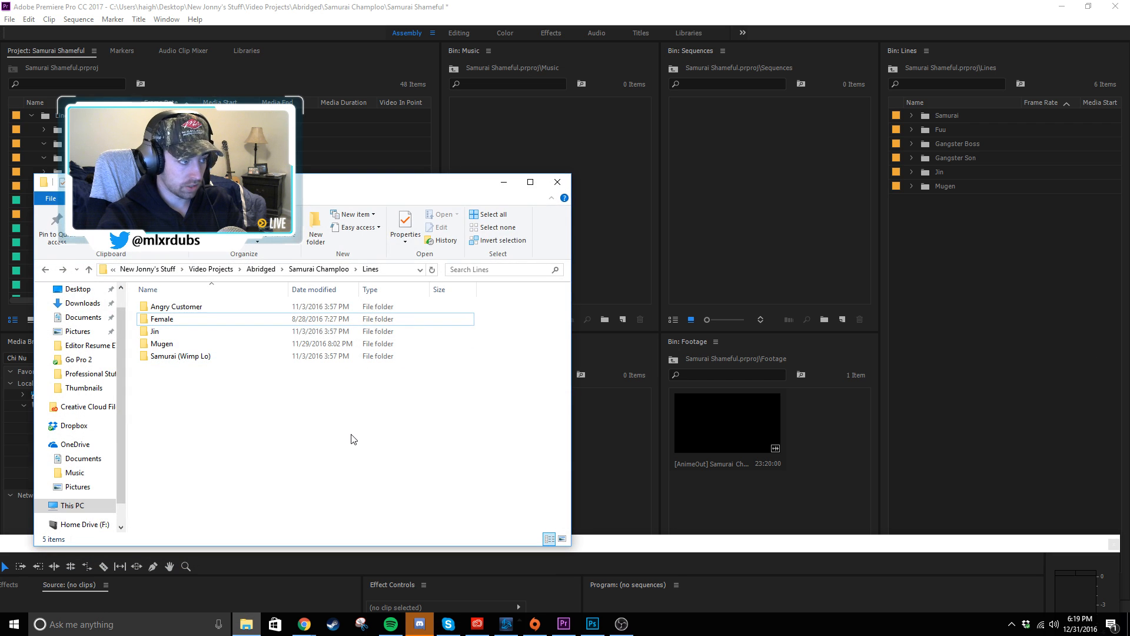
pyautogui.doubleClick(187, 323)
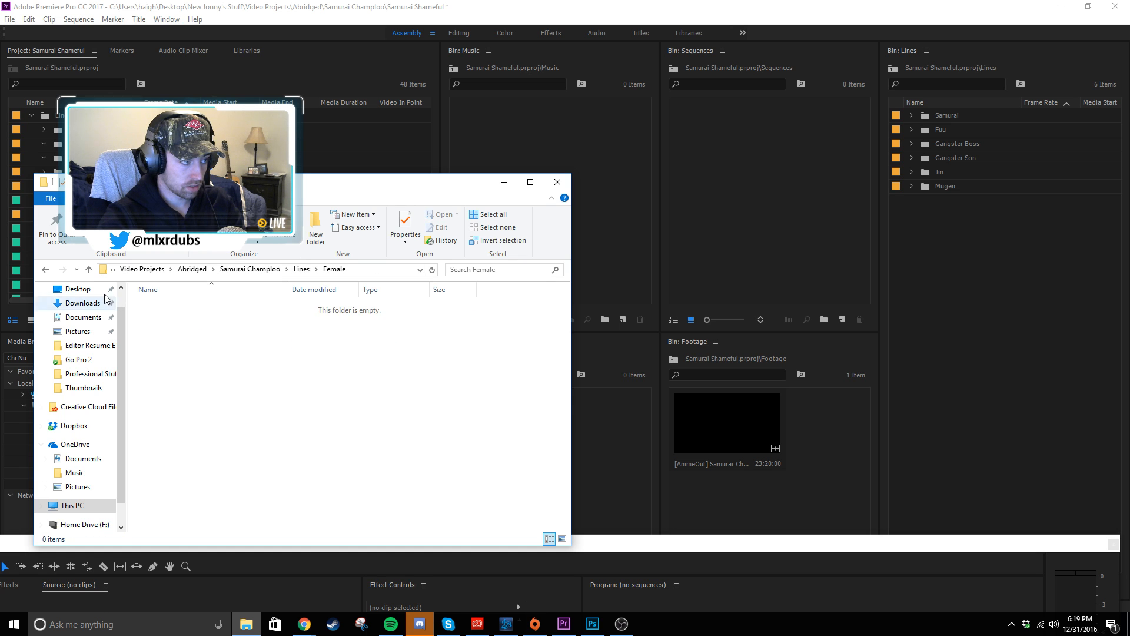
# - Go back to the Lines folder in File Explorer, minimize it and return to the Footage bin
pyautogui.click(47, 270)
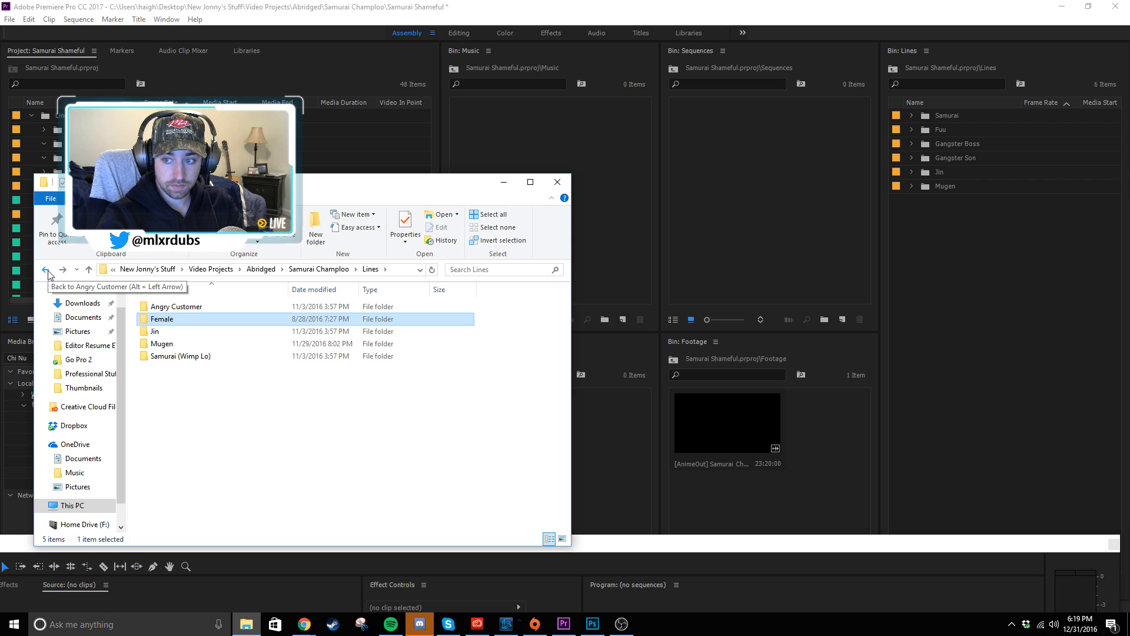
pyautogui.click(504, 182)
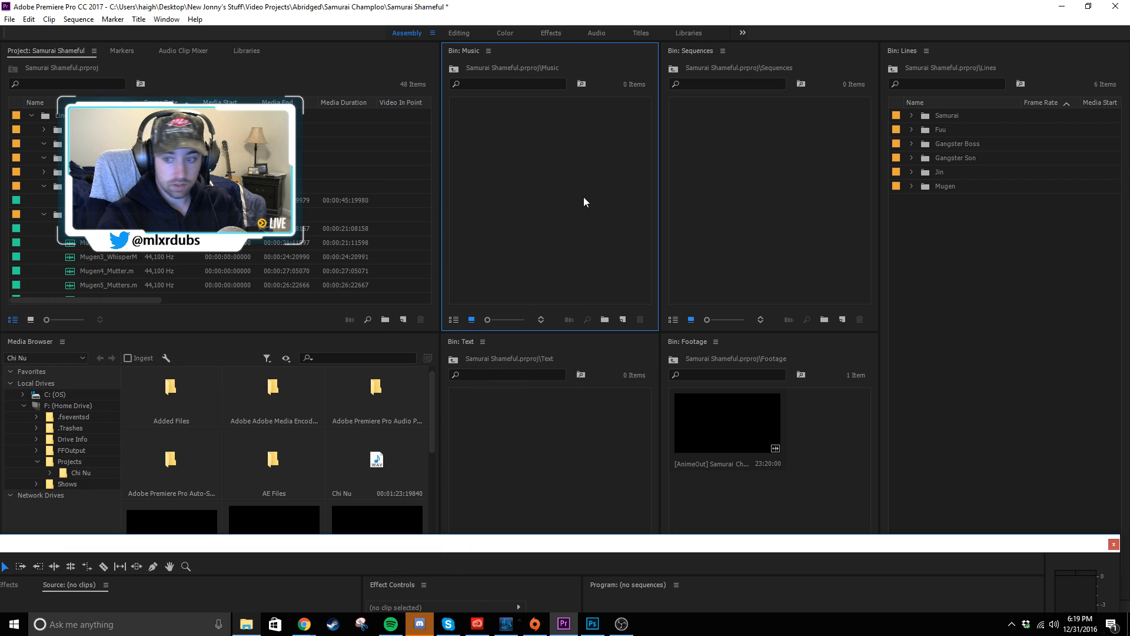
pyautogui.click(811, 432)
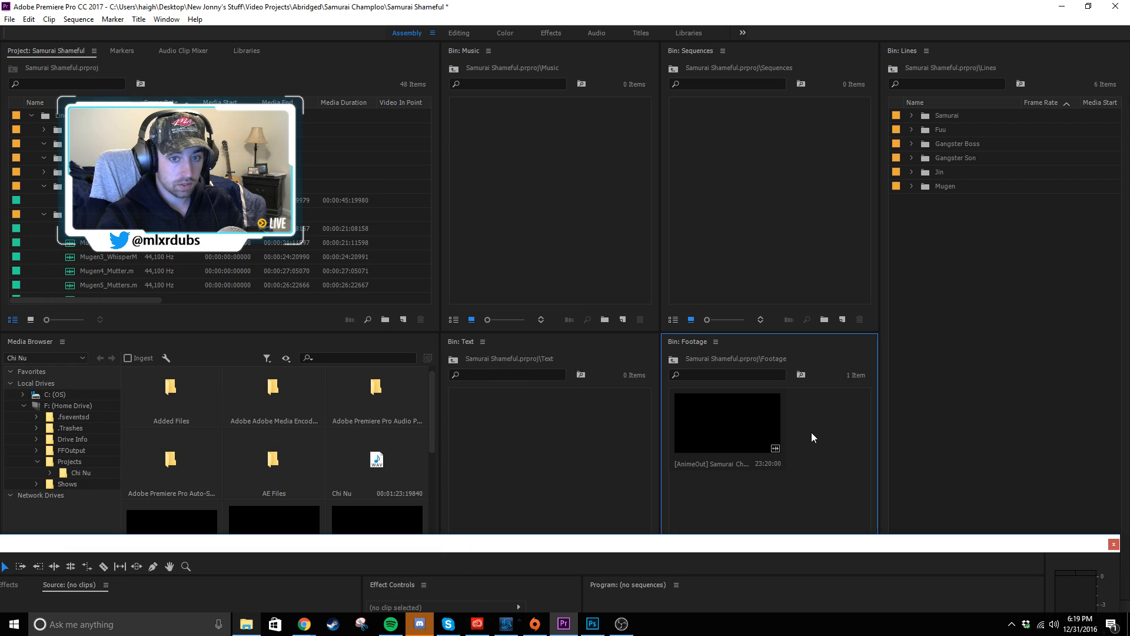
# - Move the floating timeline window up so that it fills the screen over the project window
pyautogui.moveTo(674, 542); pyautogui.dragTo(688, 9)
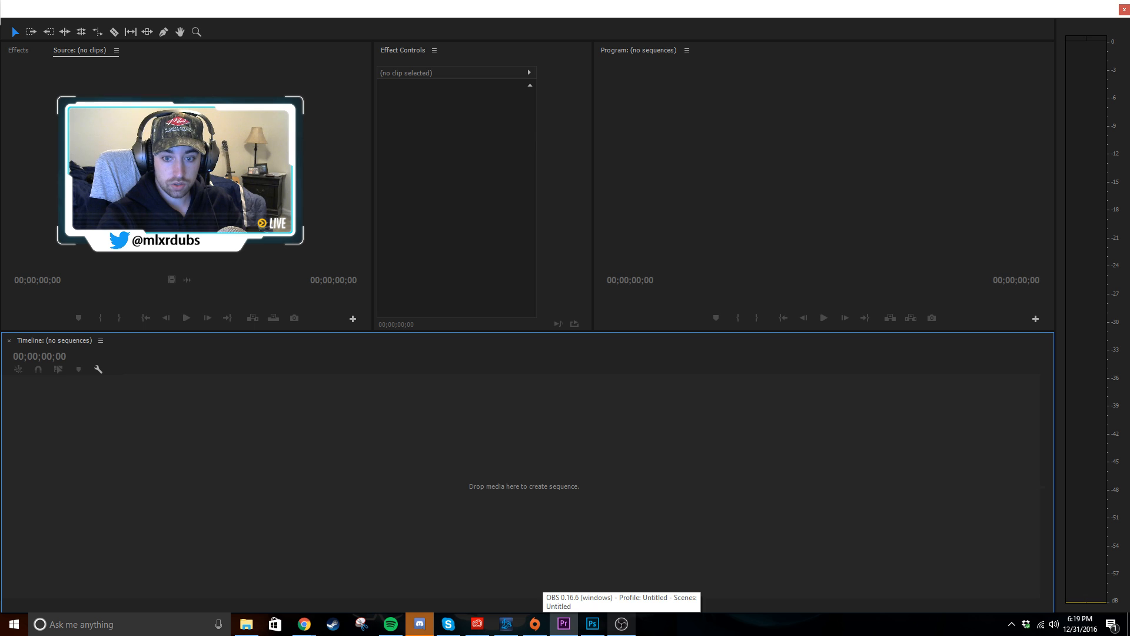
pyautogui.hotkey('alt', 'Tab')
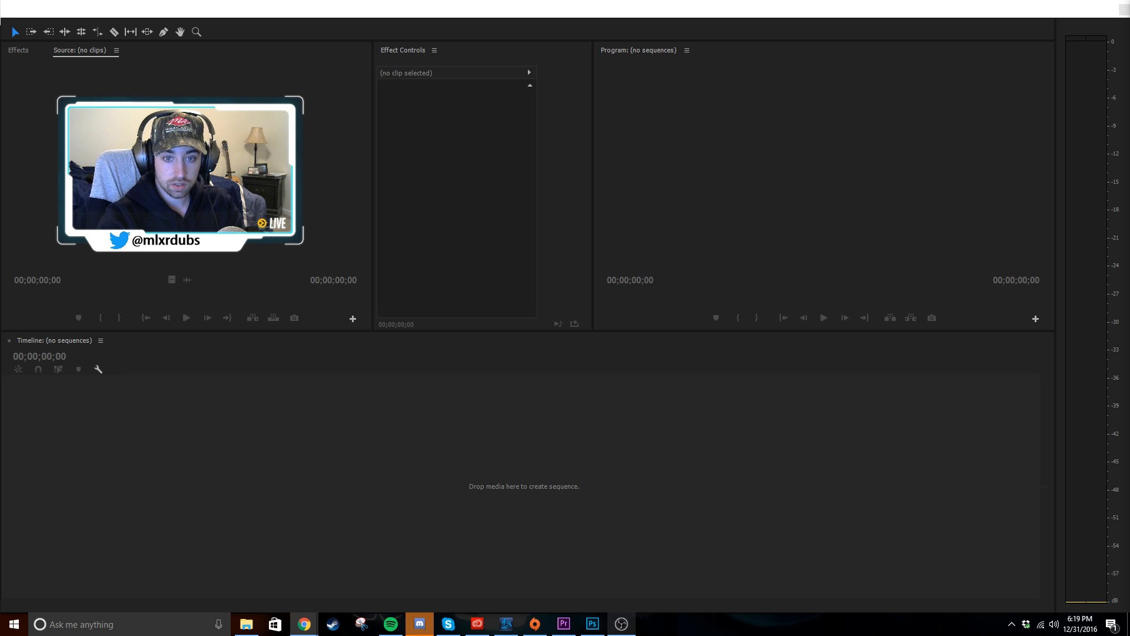
pyautogui.click(255, 11)
pyautogui.moveTo(255, 11); pyautogui.dragTo(256, 8)
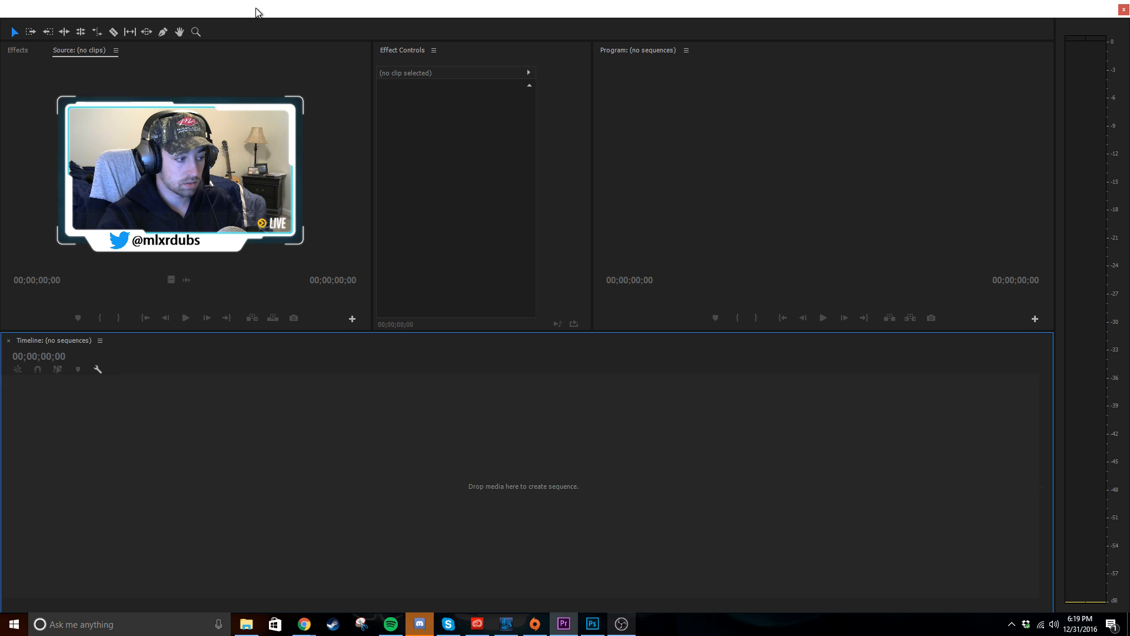
pyautogui.moveTo(256, 8); pyautogui.dragTo(256, 7)
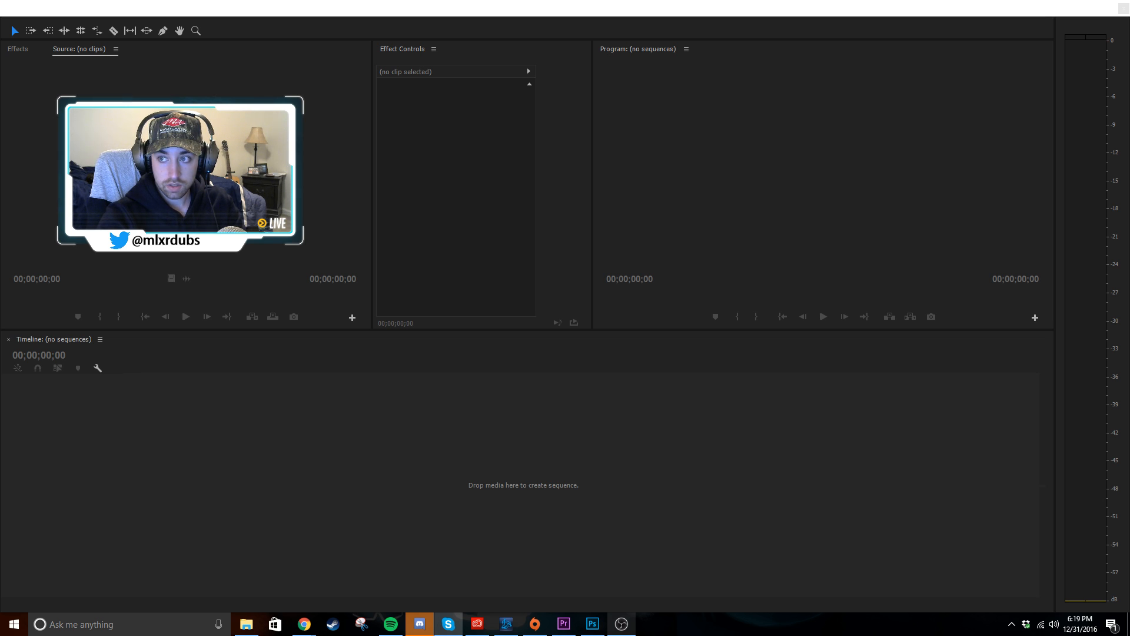
pyautogui.hotkey('alt', 'Tab')
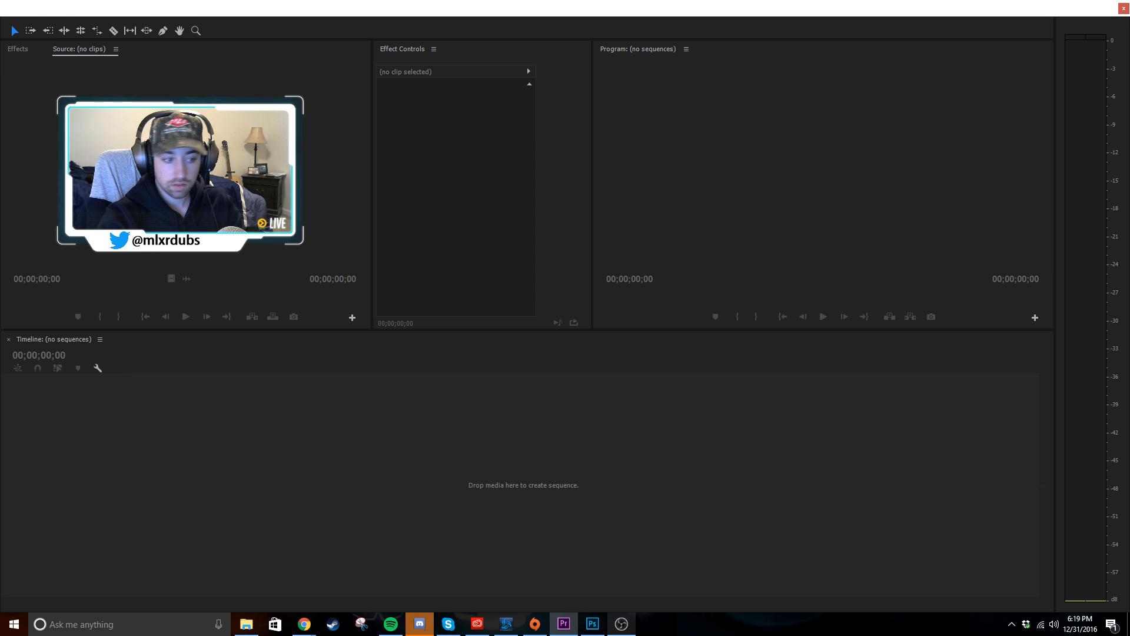
pyautogui.click(419, 623)
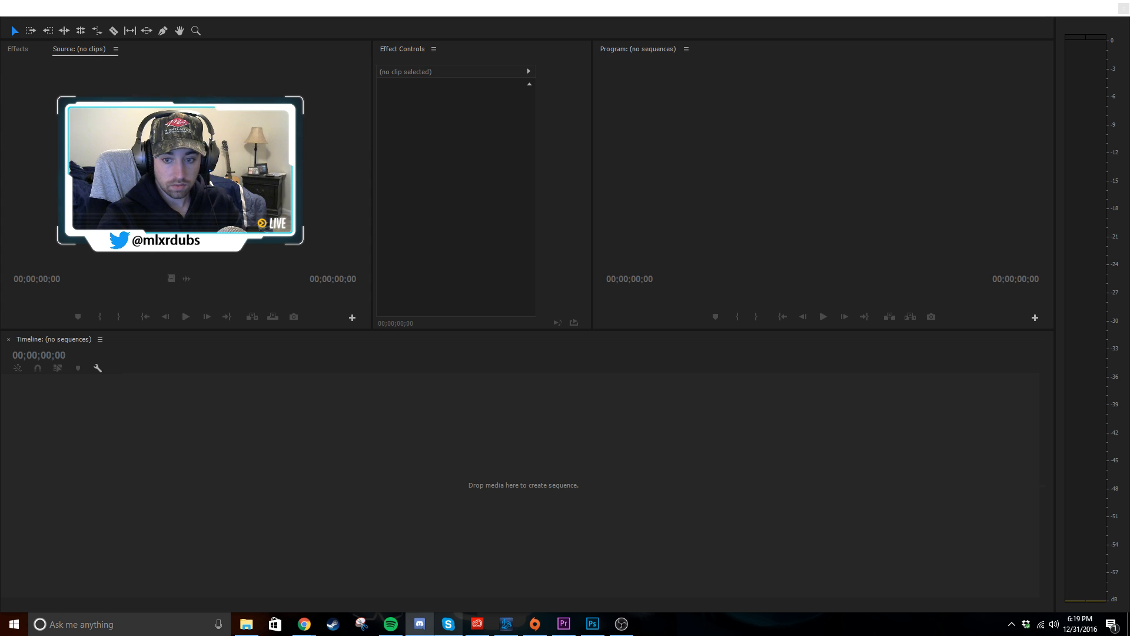
pyautogui.hotkey('alt', 'Tab')
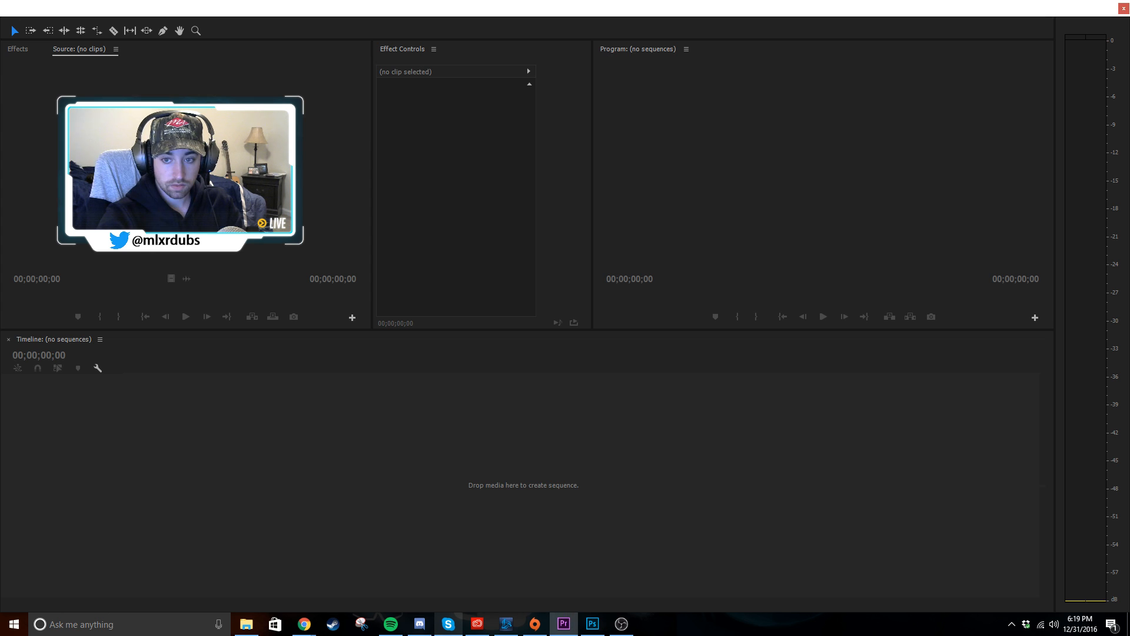
pyautogui.hotkey('alt', 'Tab')
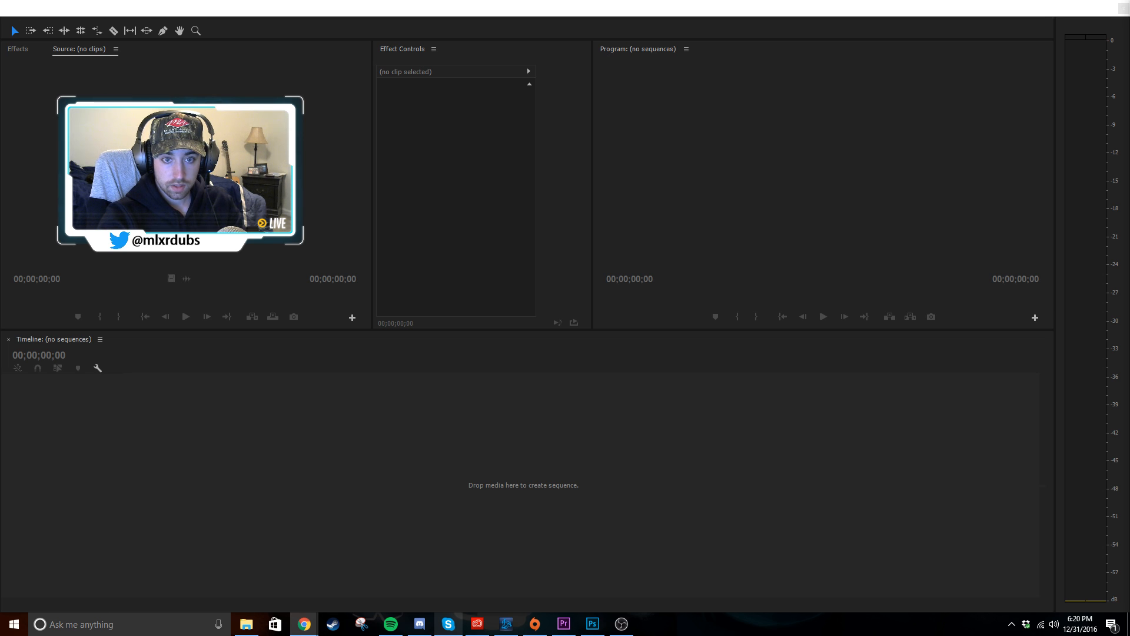
pyautogui.click(352, 411)
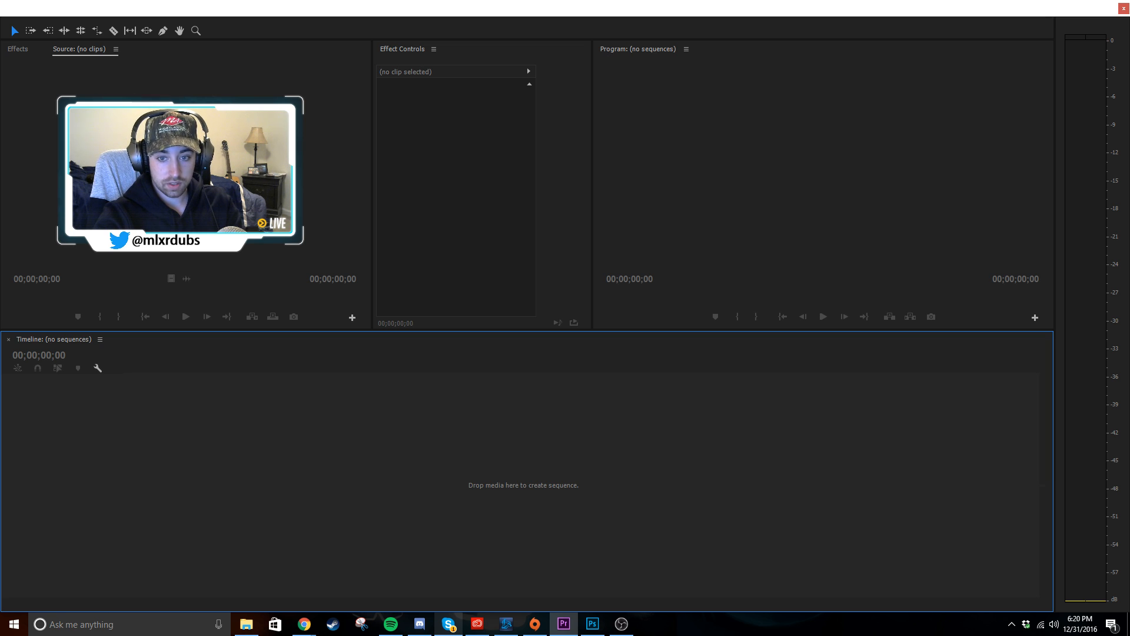
pyautogui.hotkey('alt', 'Tab')
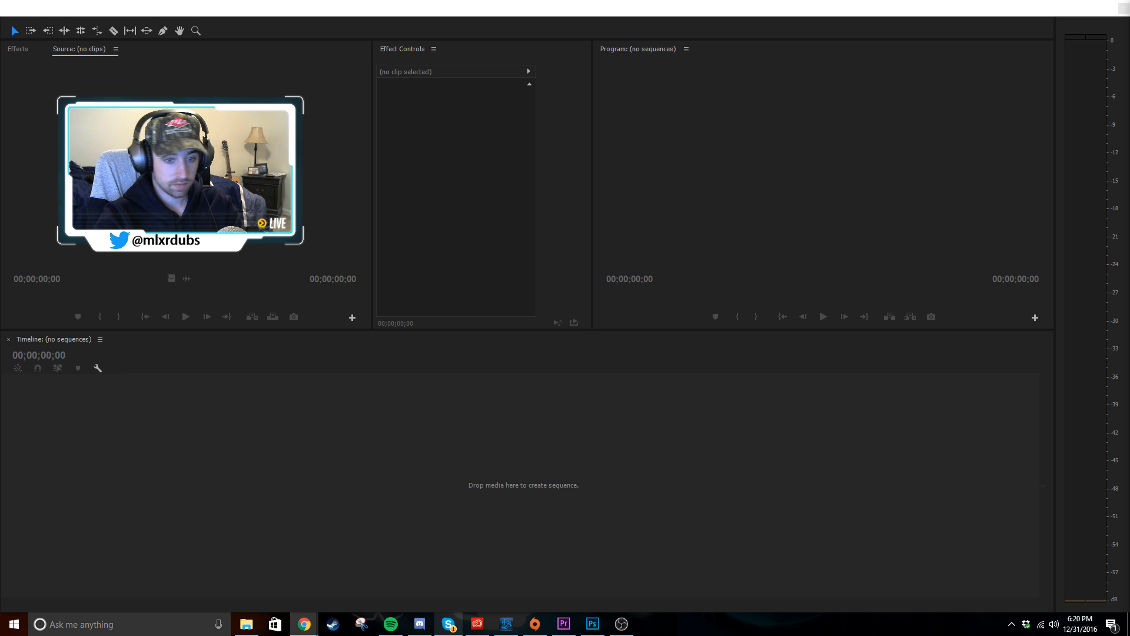
pyautogui.click(594, 507)
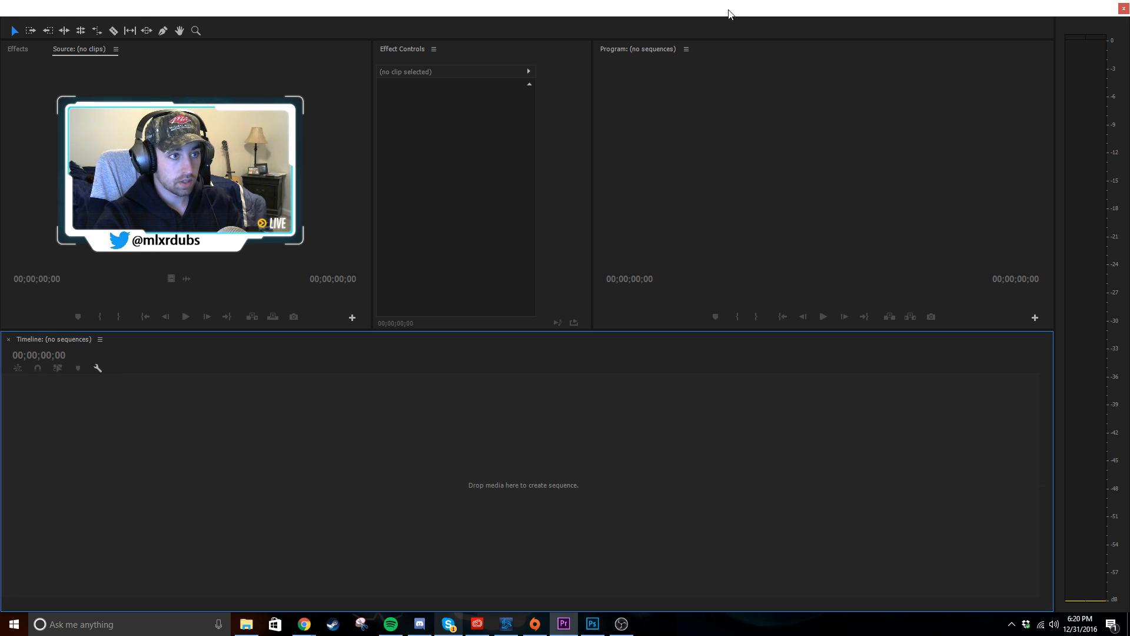
# - Move the main project window to the other monitor and put the timeline window back across the full screen
pyautogui.moveTo(728, 10); pyautogui.dragTo(727, 136)
pyautogui.moveTo(669, 3); pyautogui.dragTo(1129, 106)
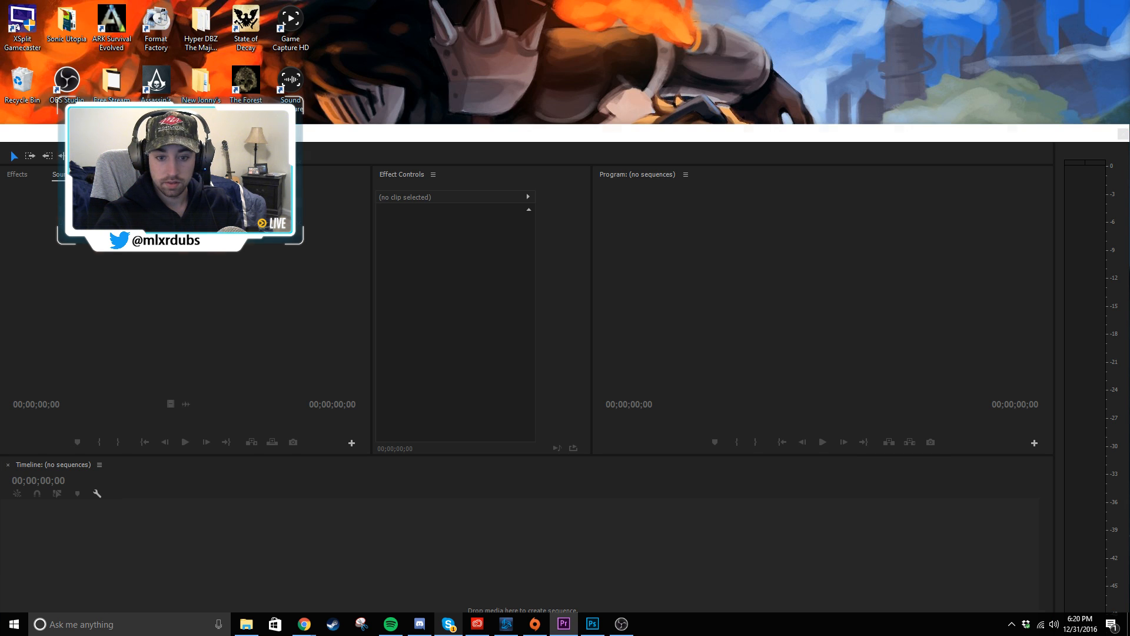
pyautogui.hotkey('alt', 'Tab')
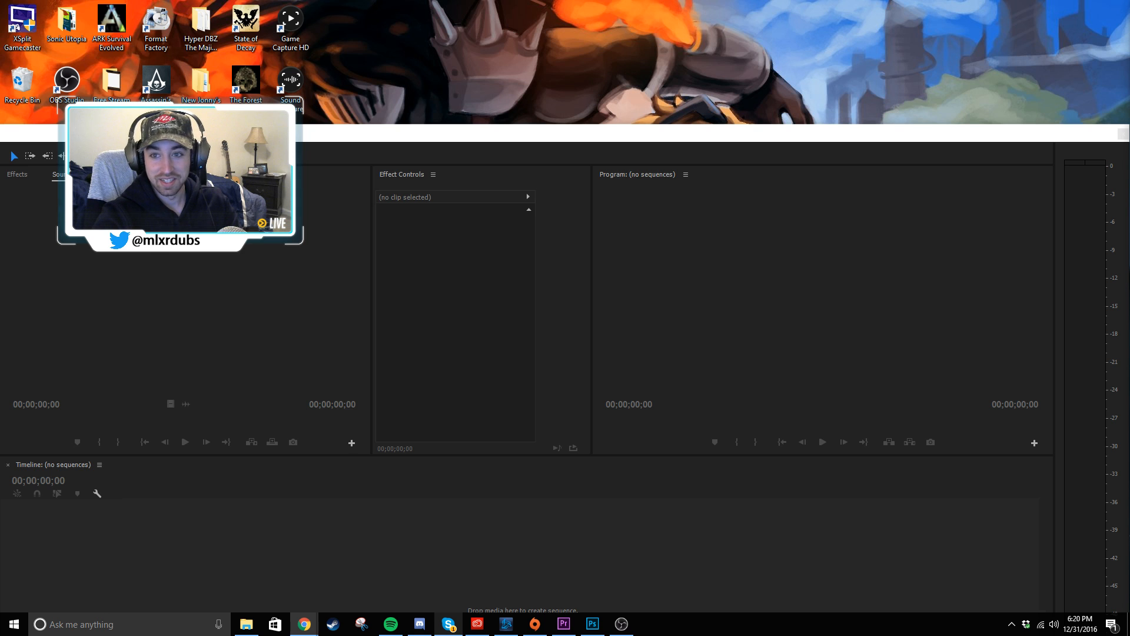
pyautogui.hotkey('alt', 'Tab')
pyautogui.moveTo(853, 126); pyautogui.dragTo(847, 18)
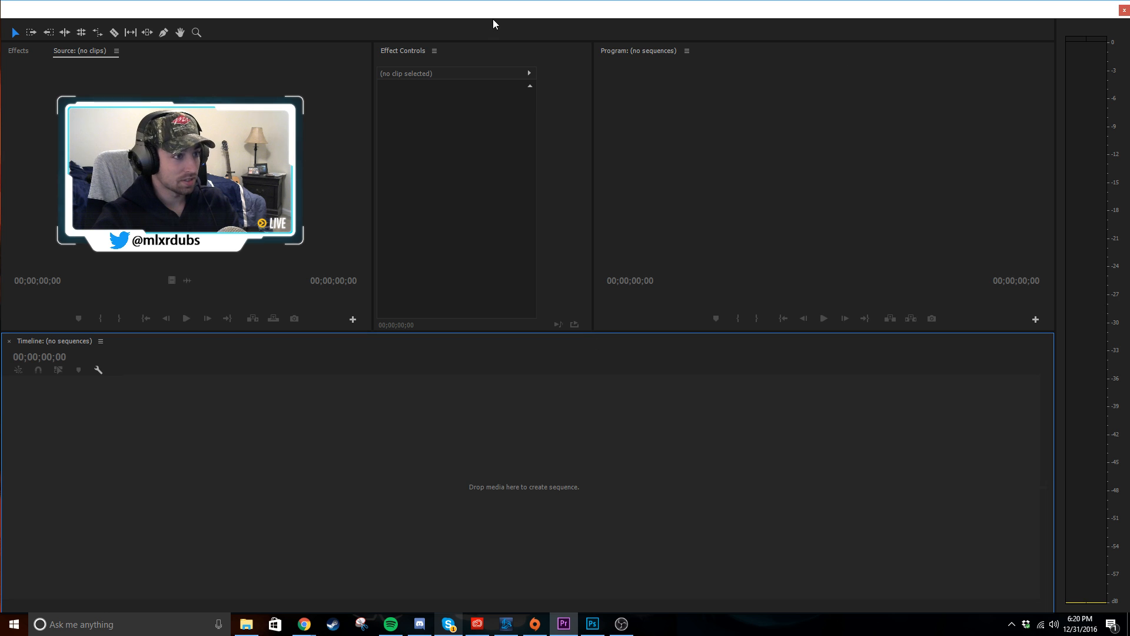
pyautogui.moveTo(499, 17); pyautogui.dragTo(498, 16)
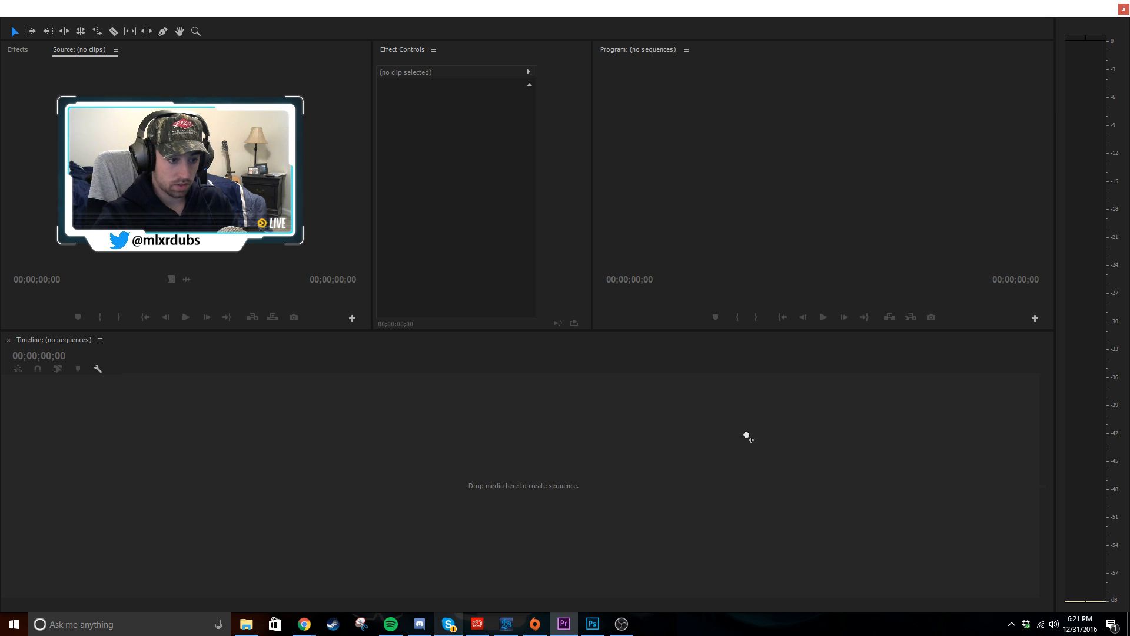
# - Create a sequence from the Samurai Champloo episode in the Footage bin and move that sequence into the Sequences bin
pyautogui.moveTo(746, 434); pyautogui.dragTo(728, 433)
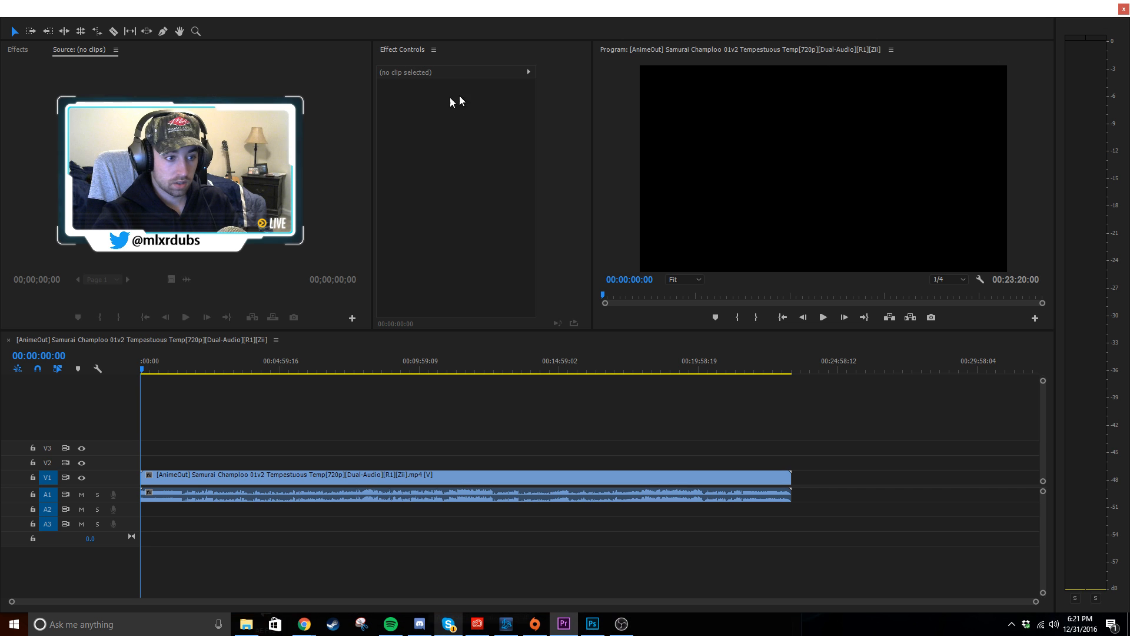
pyautogui.moveTo(496, 3); pyautogui.dragTo(500, 574)
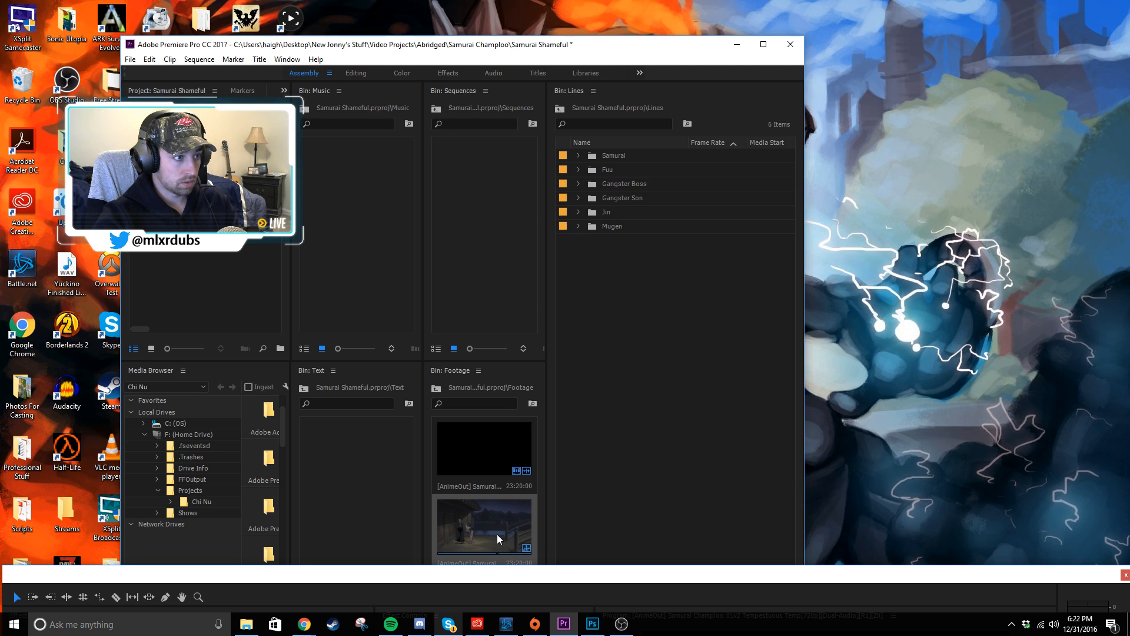
pyautogui.moveTo(497, 534); pyautogui.dragTo(479, 248)
# - Rename the sequence in the Sequences bin as "Champloo Abridged 1"
pyautogui.click(488, 207)
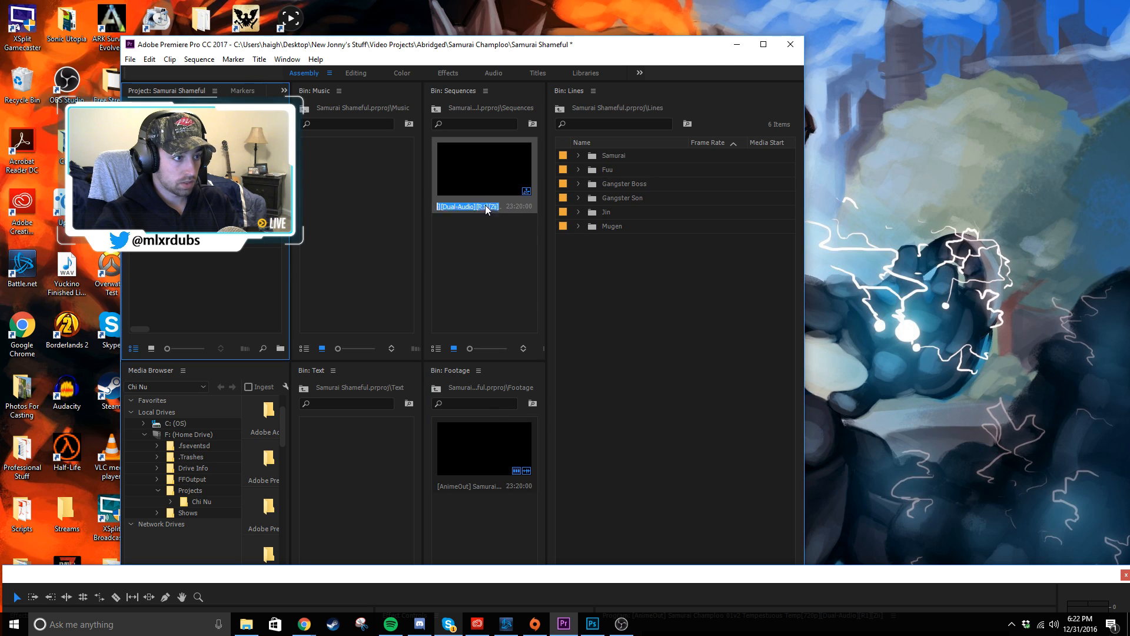
pyautogui.write('C')
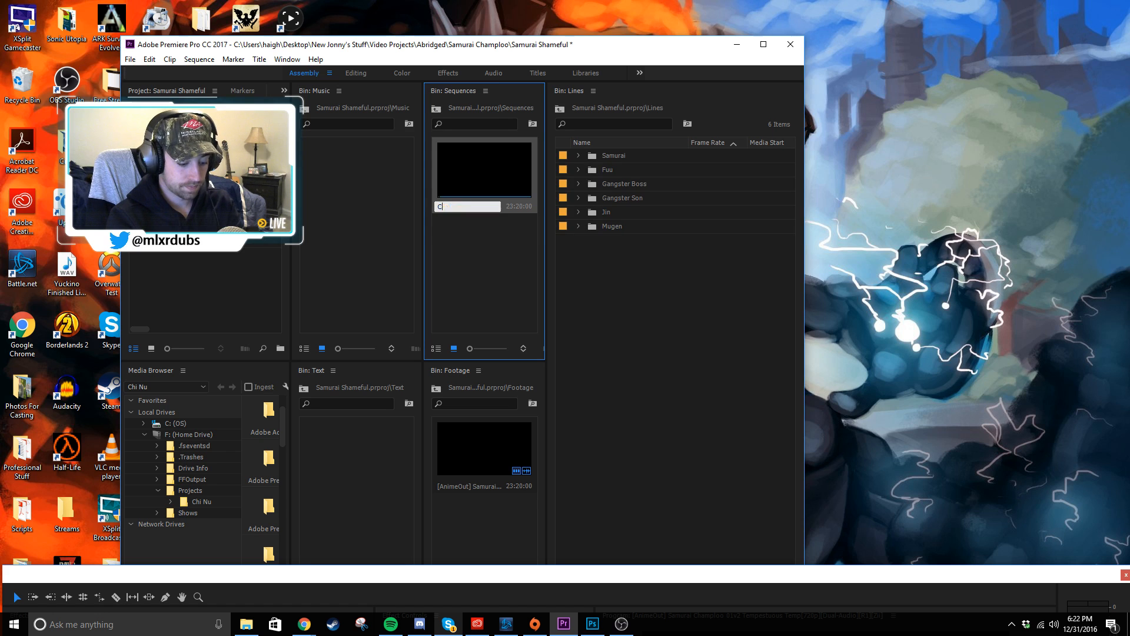
pyautogui.write('hamploo Abrid')
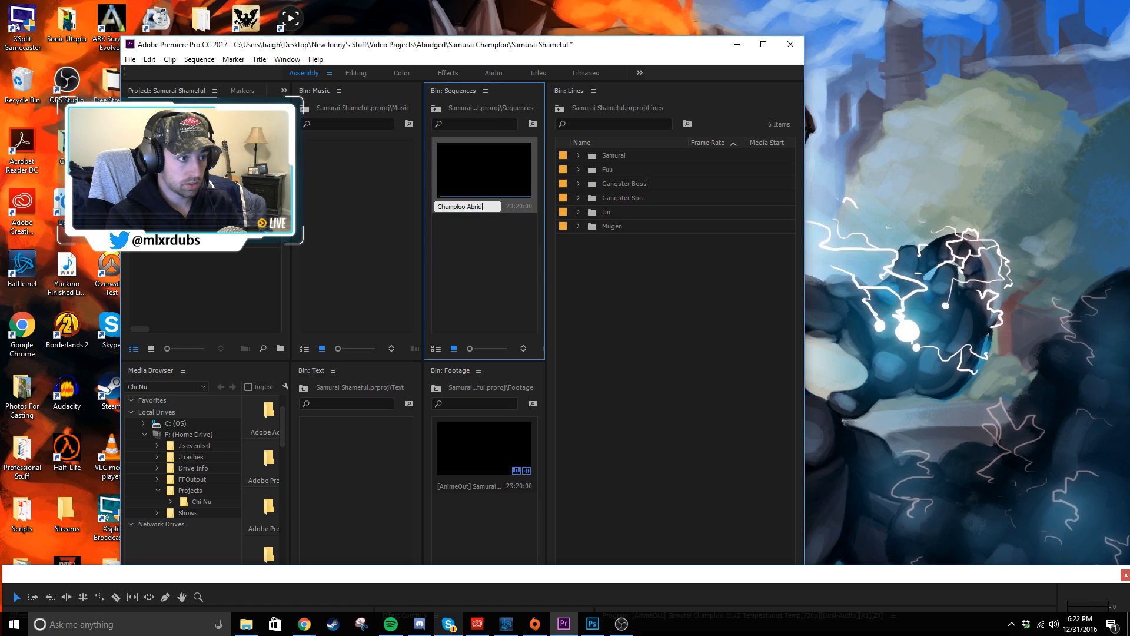
pyautogui.write('ged 1')
pyautogui.press('Return')
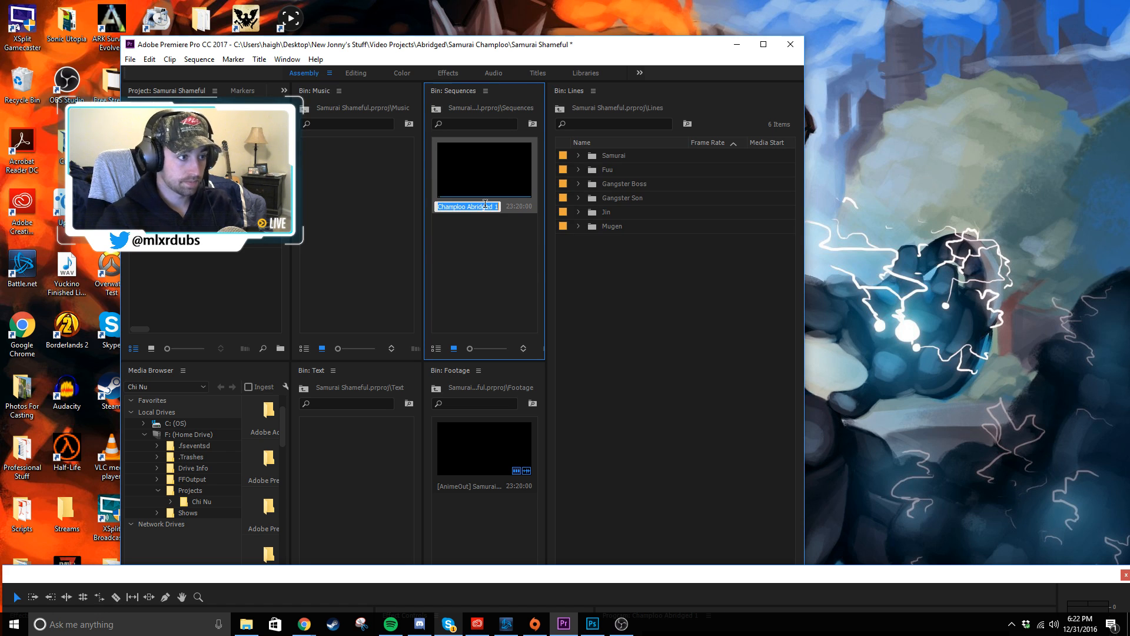
pyautogui.click(481, 238)
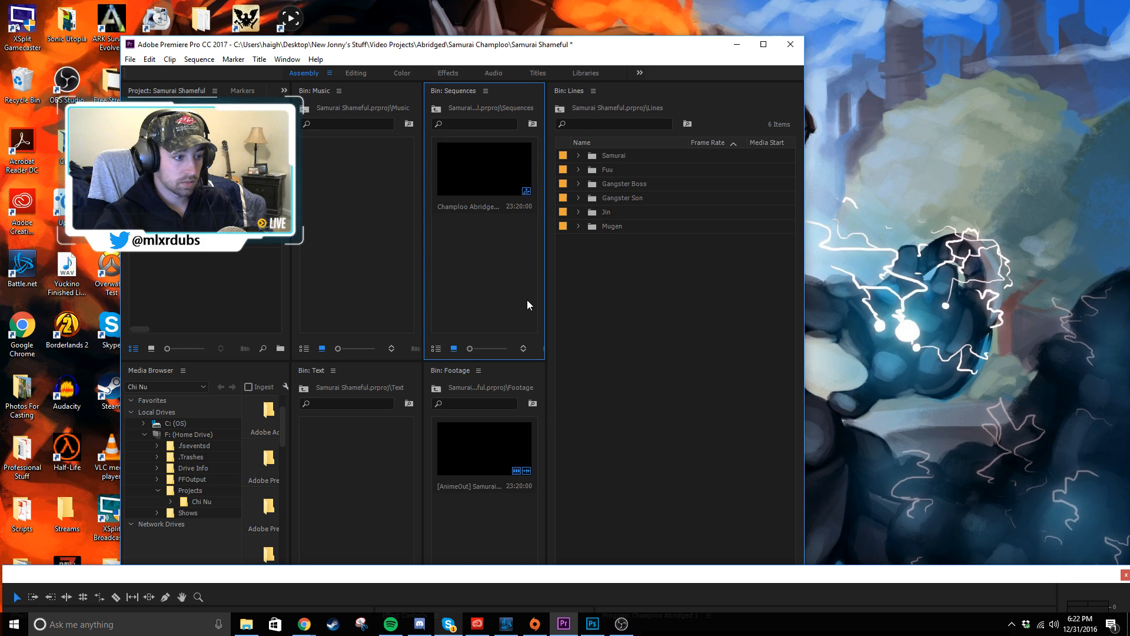
# - Bring the timeline window back to full screen, then unlink the episode clip and delete its audio
pyautogui.press('super+shift+Right')
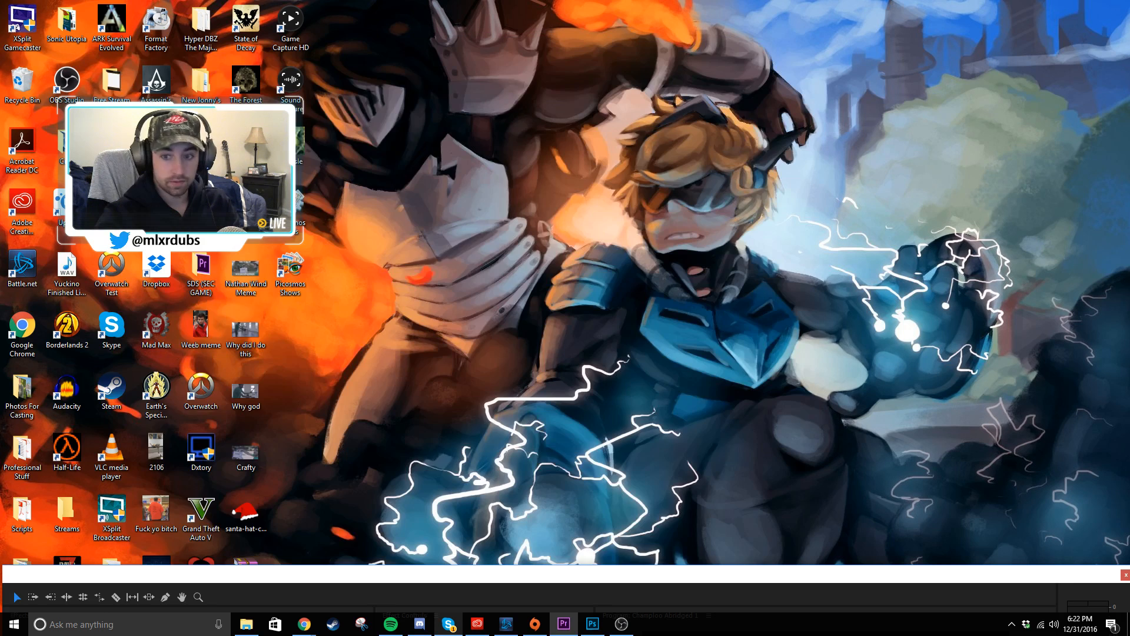
pyautogui.moveTo(584, 574); pyautogui.dragTo(579, 13)
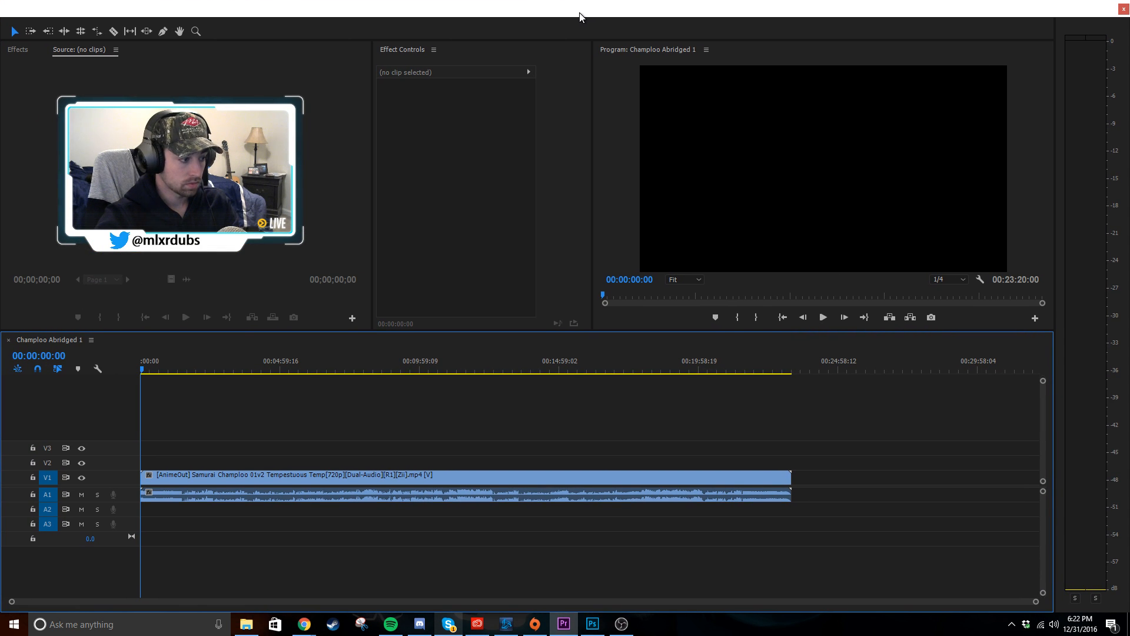
pyautogui.rightClick(271, 478)
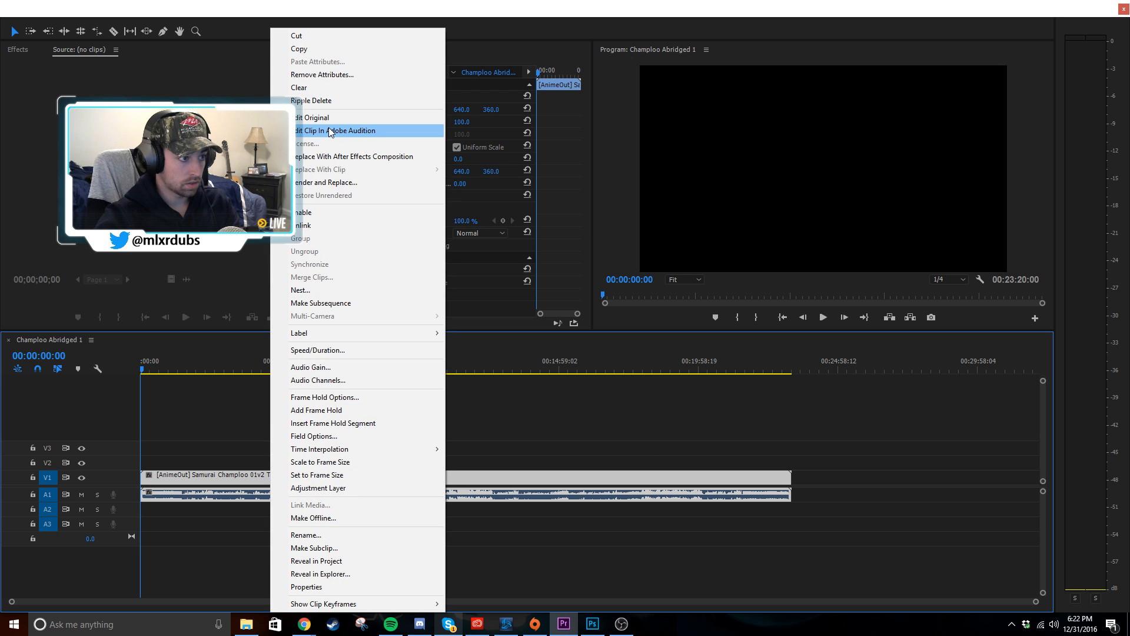
pyautogui.click(326, 225)
pyautogui.click(341, 496)
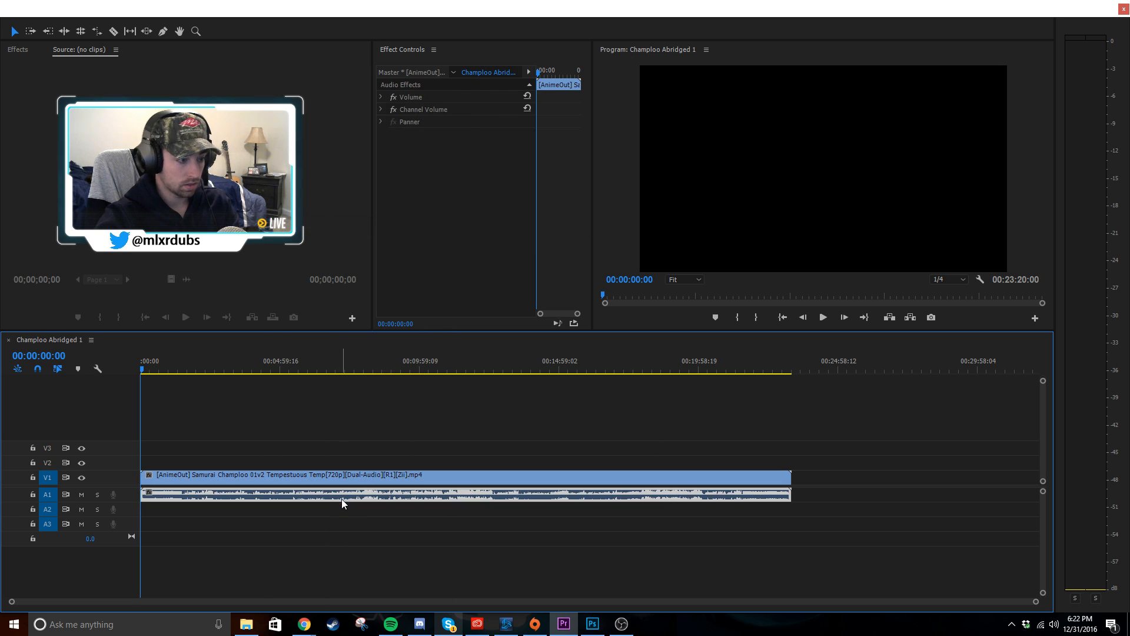
pyautogui.press('Delete')
# - Expand the heights of video tracks V1 to V3 and audio tracks A1 to A3 in the timeline
pyautogui.doubleClick(124, 477)
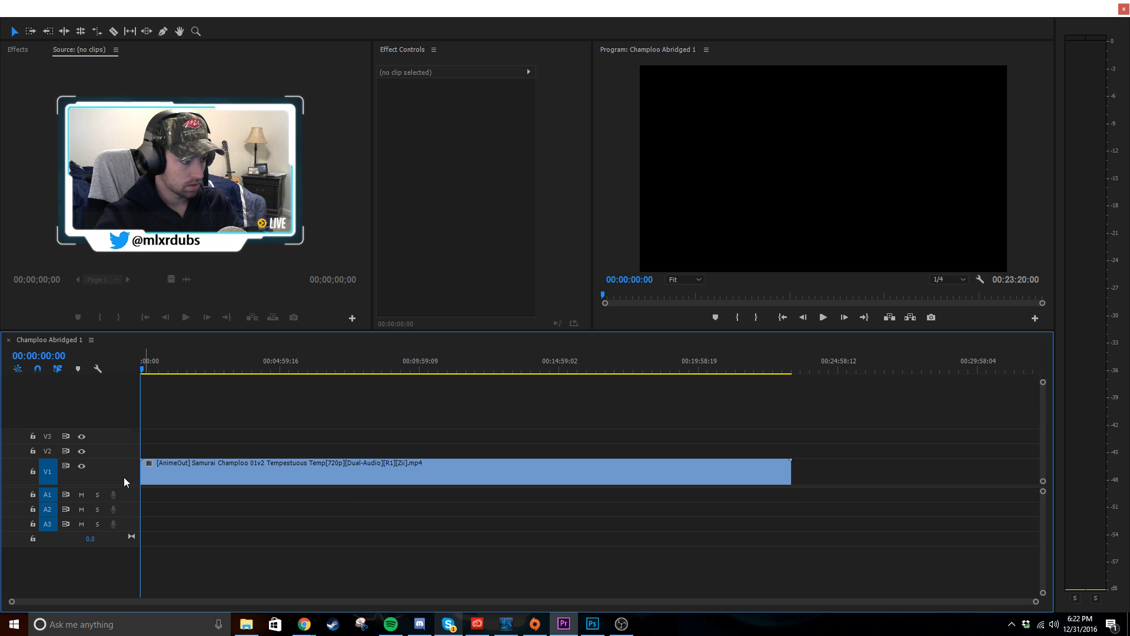
pyautogui.doubleClick(113, 451)
pyautogui.doubleClick(110, 424)
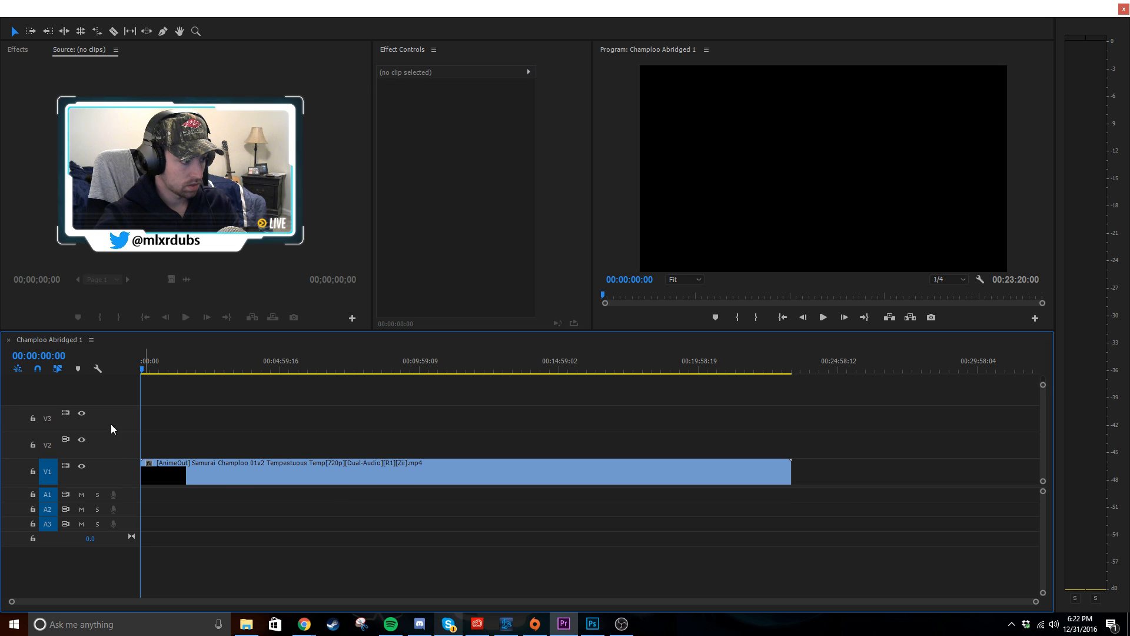
pyautogui.doubleClick(110, 497)
pyautogui.doubleClick(121, 523)
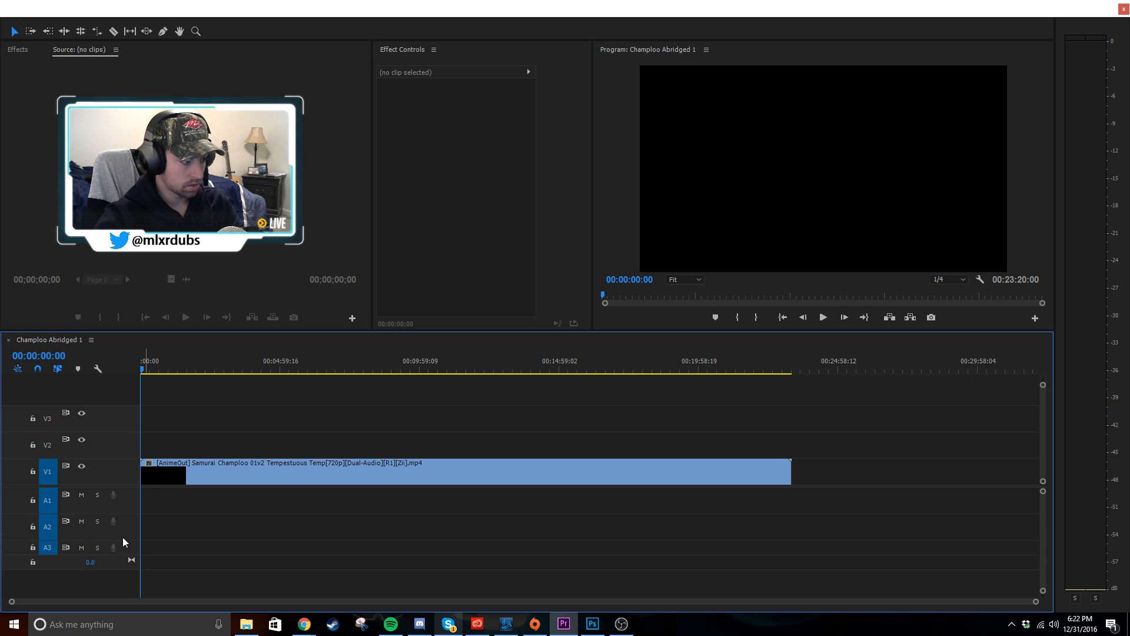
pyautogui.doubleClick(124, 550)
# - Enlarge the timeline area, widen the track headers, and expand tracks V1 to V3 and A1 to A3 until their names show
pyautogui.moveTo(369, 331); pyautogui.dragTo(369, 291)
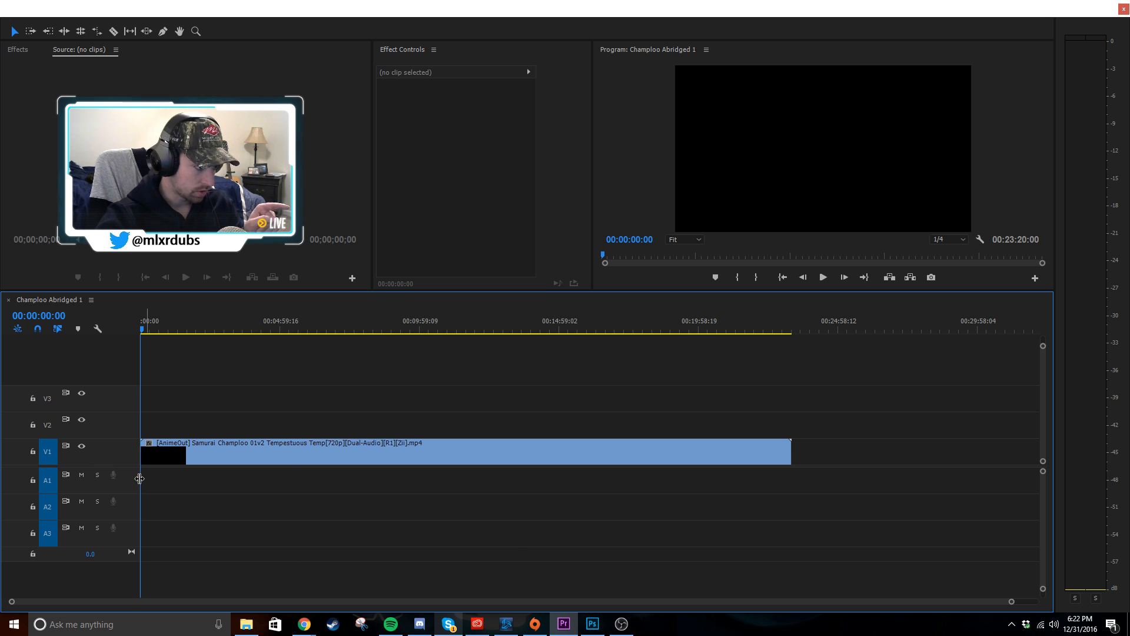
pyautogui.moveTo(151, 478)
pyautogui.mouseDown()
pyautogui.moveTo(175, 478)
pyautogui.moveTo(159, 478)
pyautogui.mouseUp()
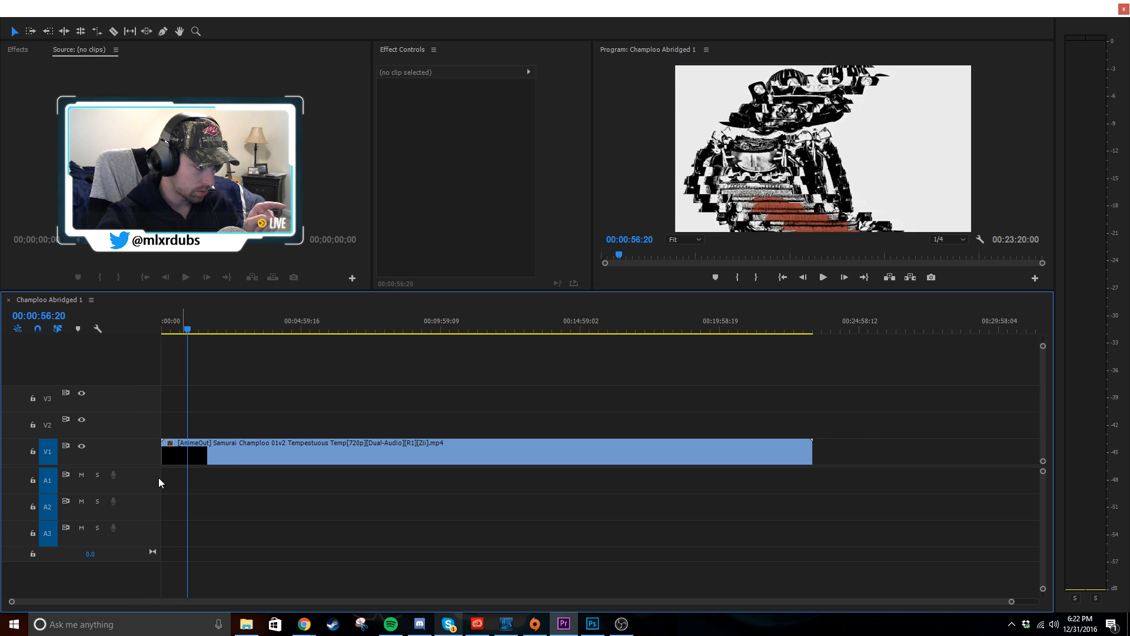
pyautogui.doubleClick(118, 448)
pyautogui.doubleClick(103, 407)
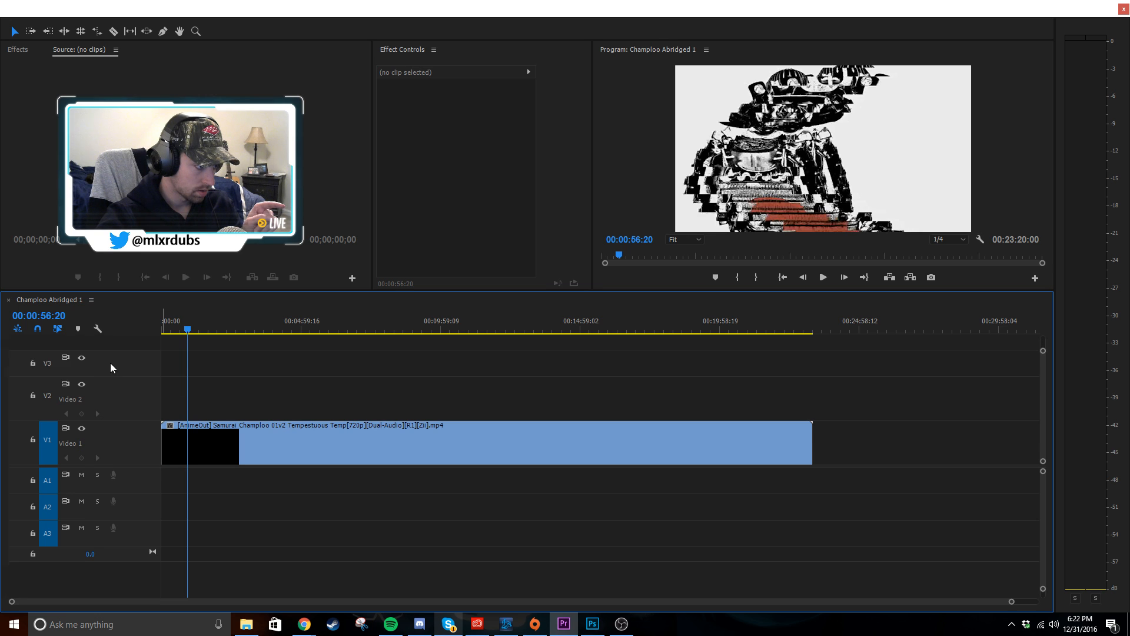
pyautogui.doubleClick(112, 367)
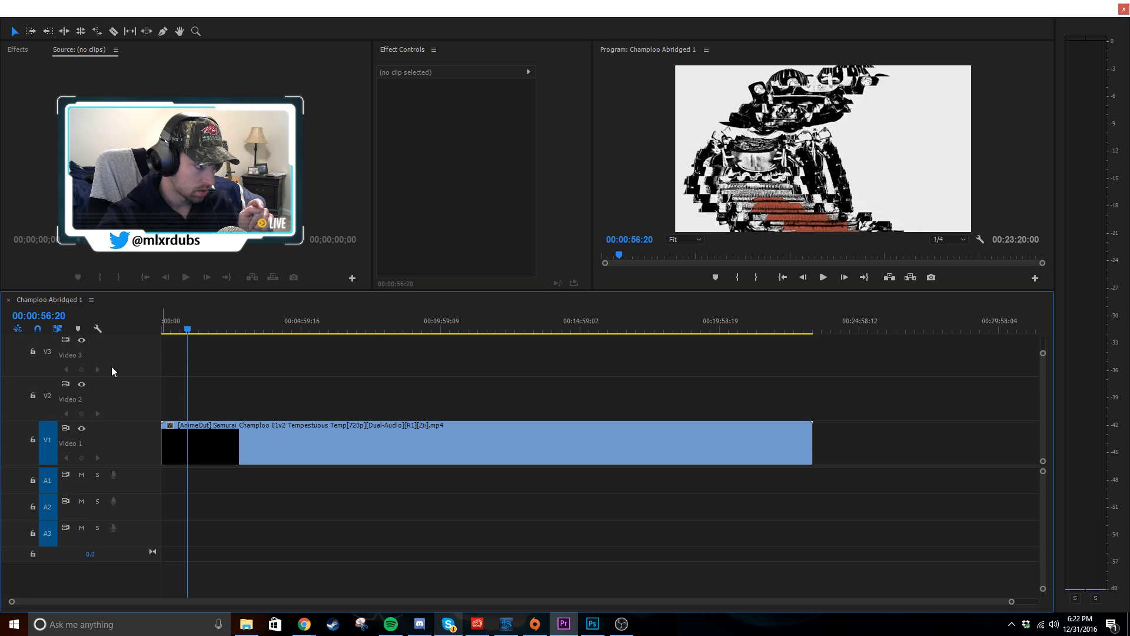
pyautogui.doubleClick(128, 480)
pyautogui.doubleClick(126, 525)
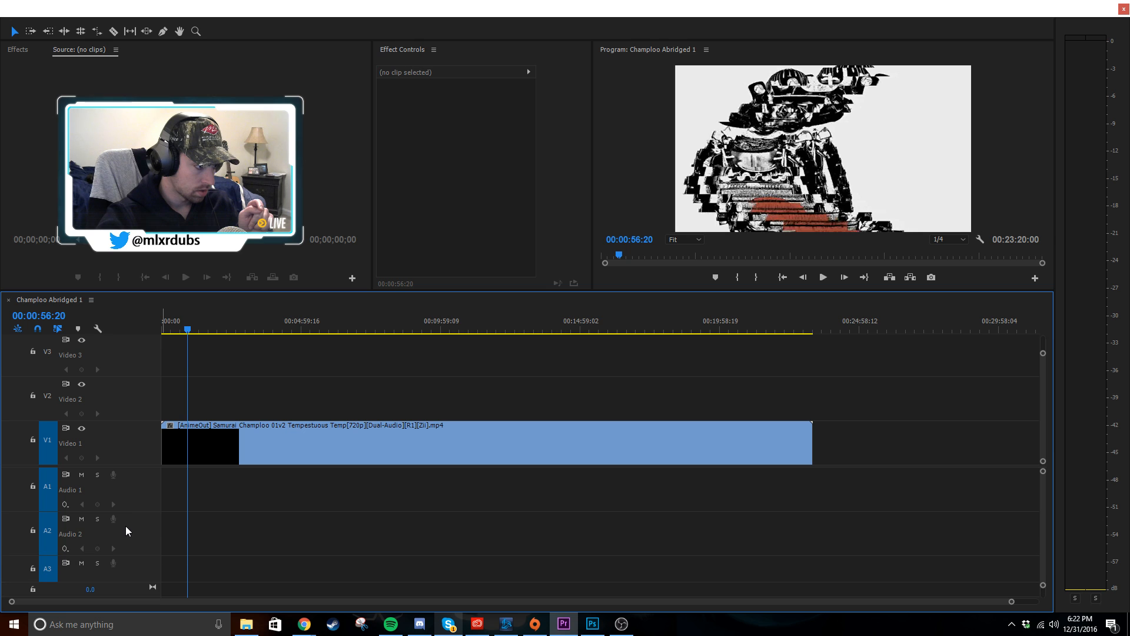
pyautogui.doubleClick(132, 566)
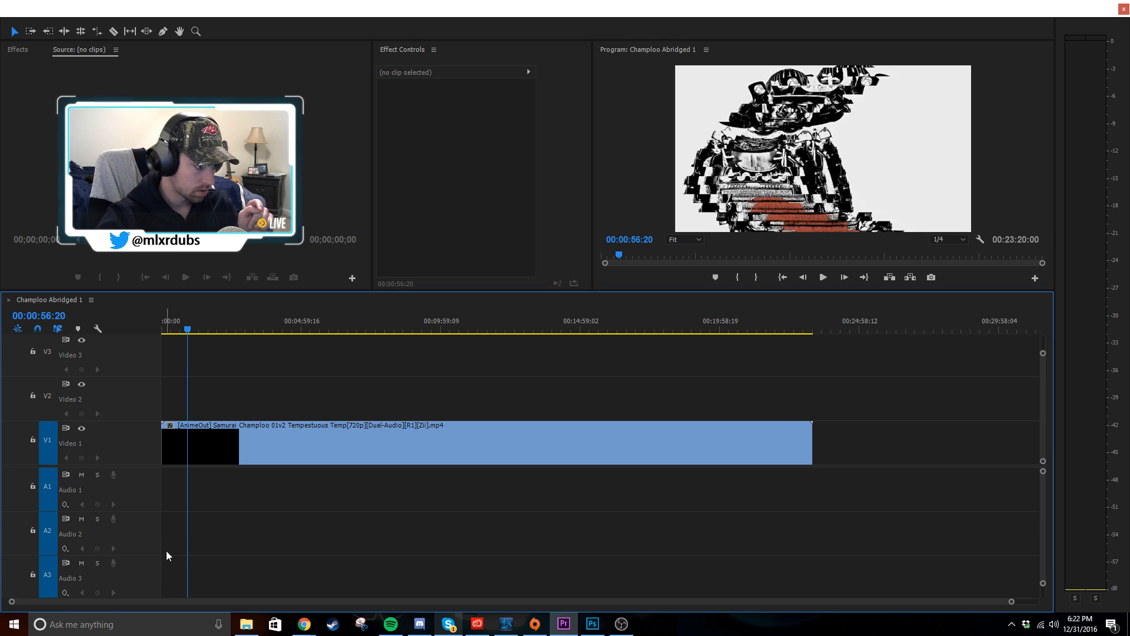
# - Rename video track V1 as "Base"
pyautogui.rightClick(70, 449)
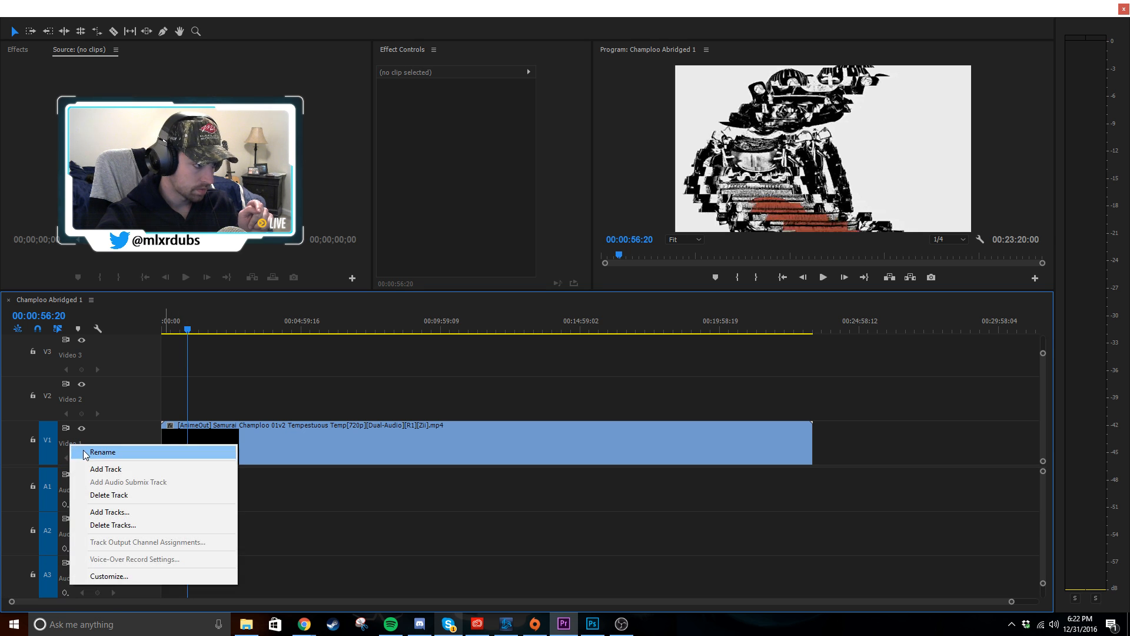
pyautogui.click(84, 452)
pyautogui.write('Base')
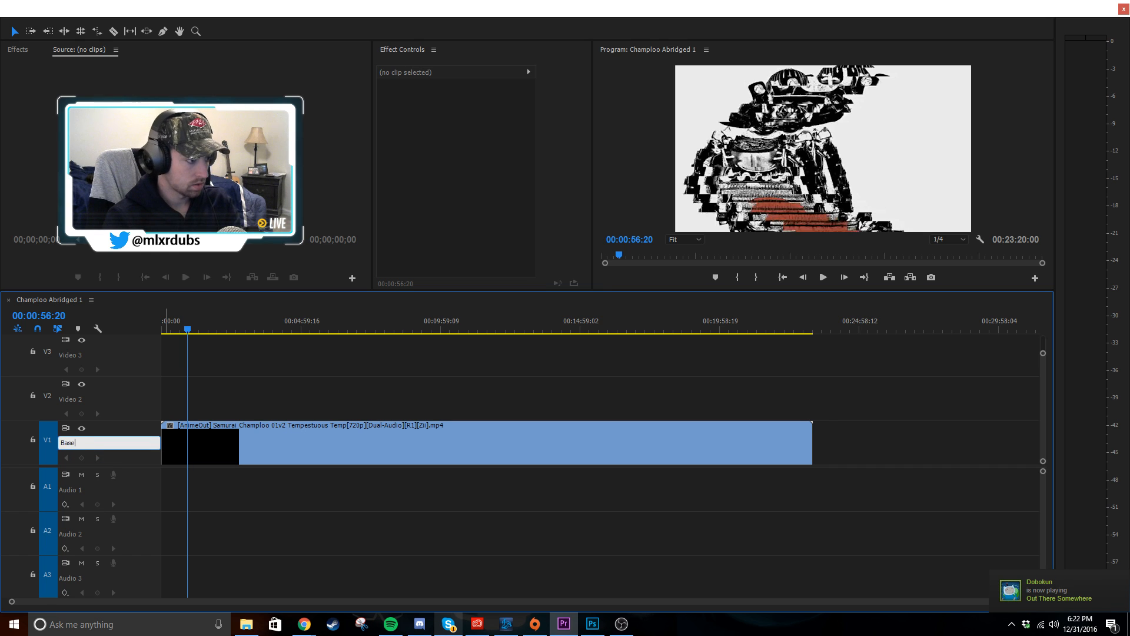
pyautogui.press('Return')
pyautogui.rightClick(70, 396)
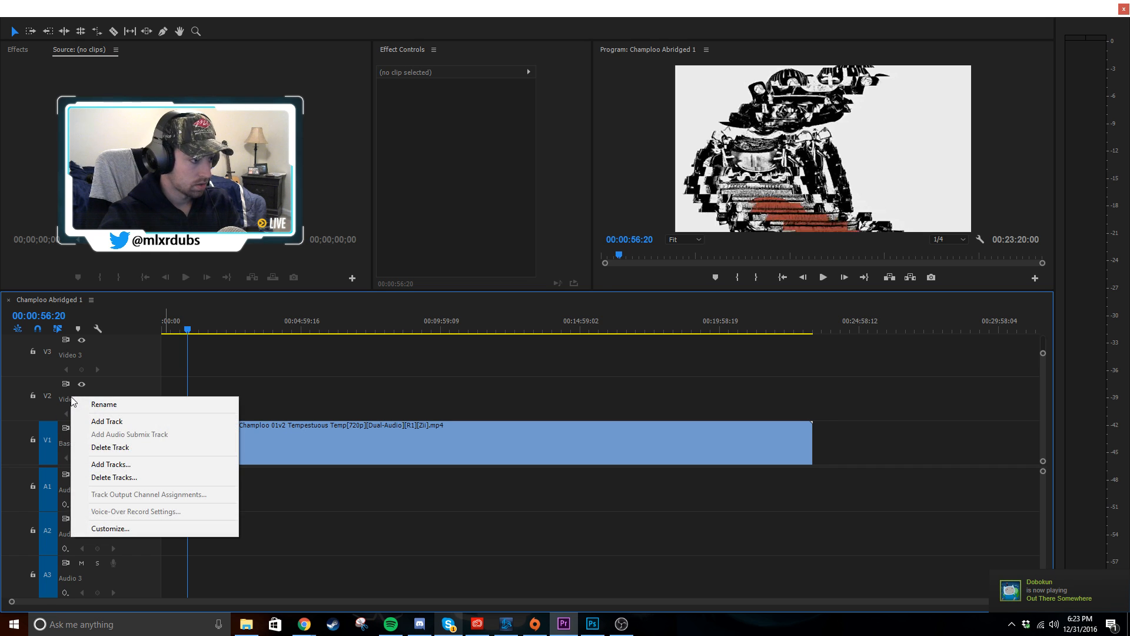
pyautogui.click(66, 402)
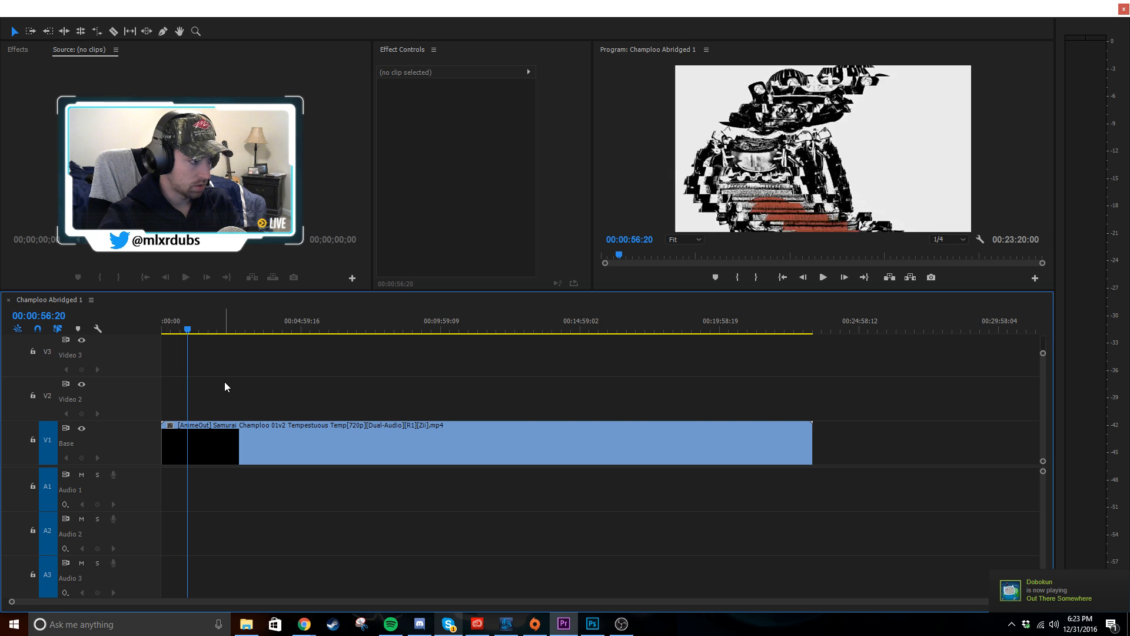
# - Reduce the heights of all video and audio tracks slightly while keeping their names readable
pyautogui.scroll(-1, 237, 379)
pyautogui.scroll(-2, 122, 384)
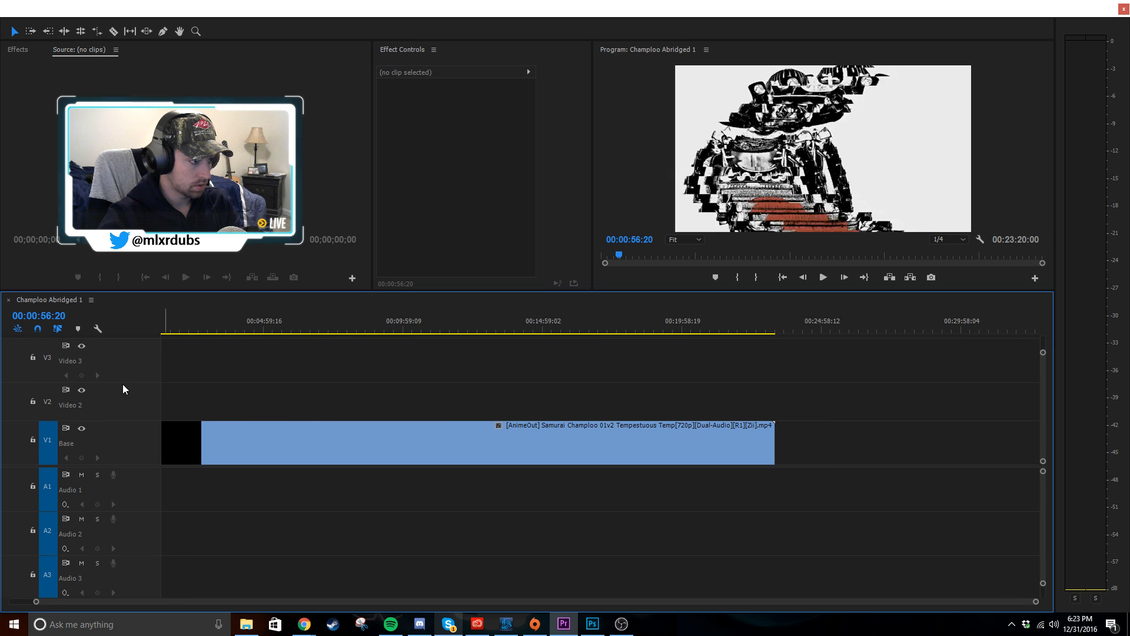
pyautogui.scroll(-2, 129, 364)
pyautogui.scroll(-3, 132, 446)
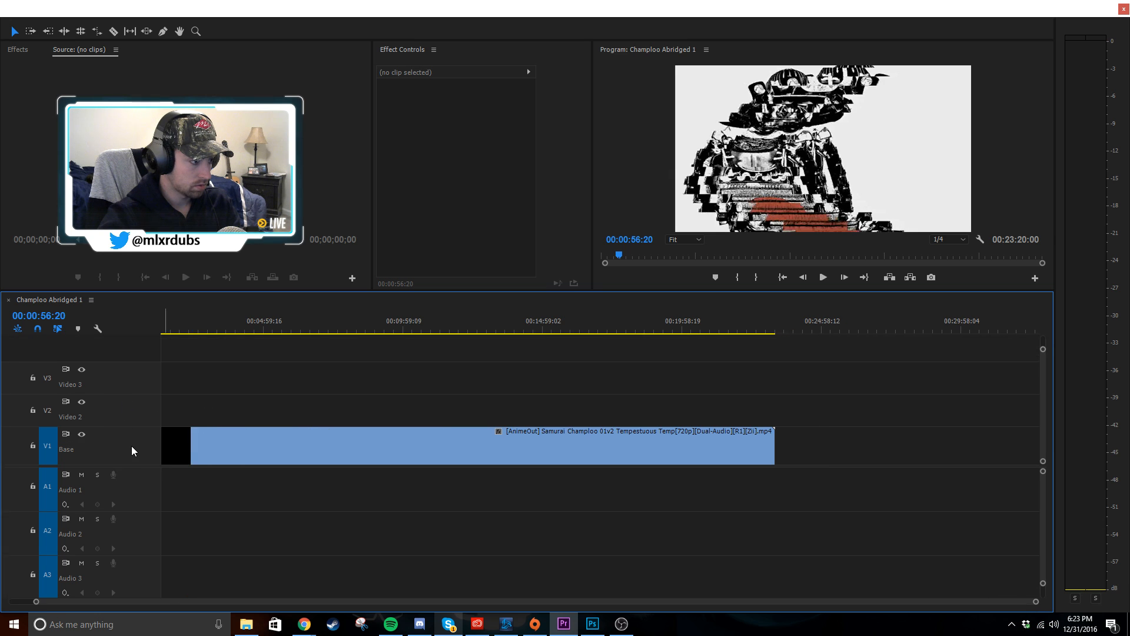
pyautogui.scroll(-2, 127, 490)
pyautogui.scroll(-1, 128, 491)
pyautogui.scroll(-2, 127, 503)
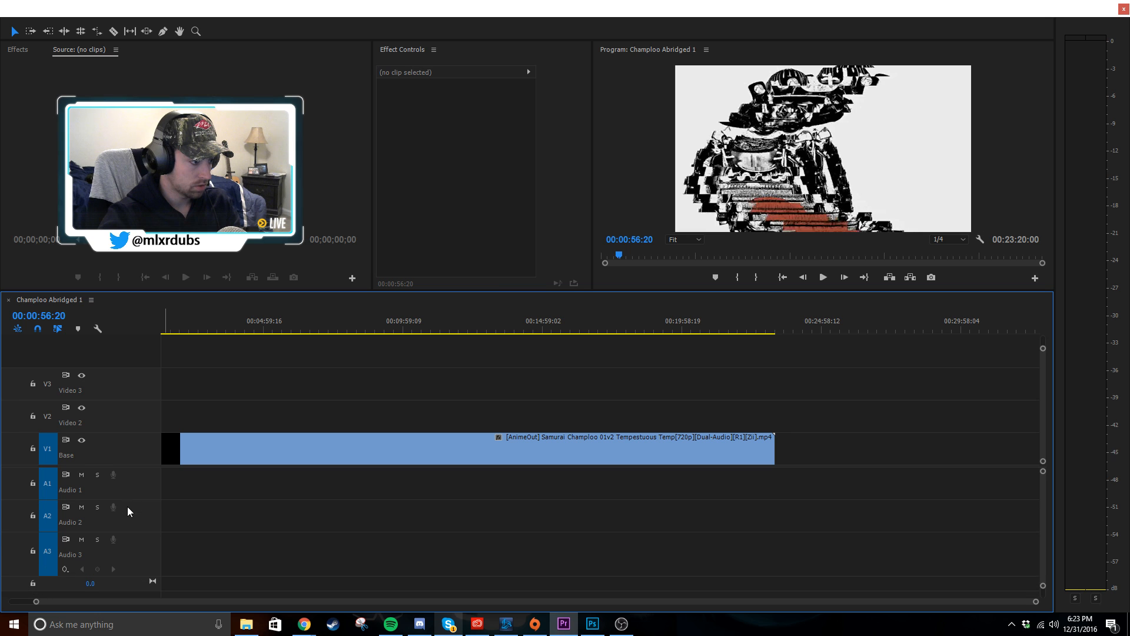
pyautogui.scroll(-2, 133, 549)
pyautogui.scroll(1, 424, 371)
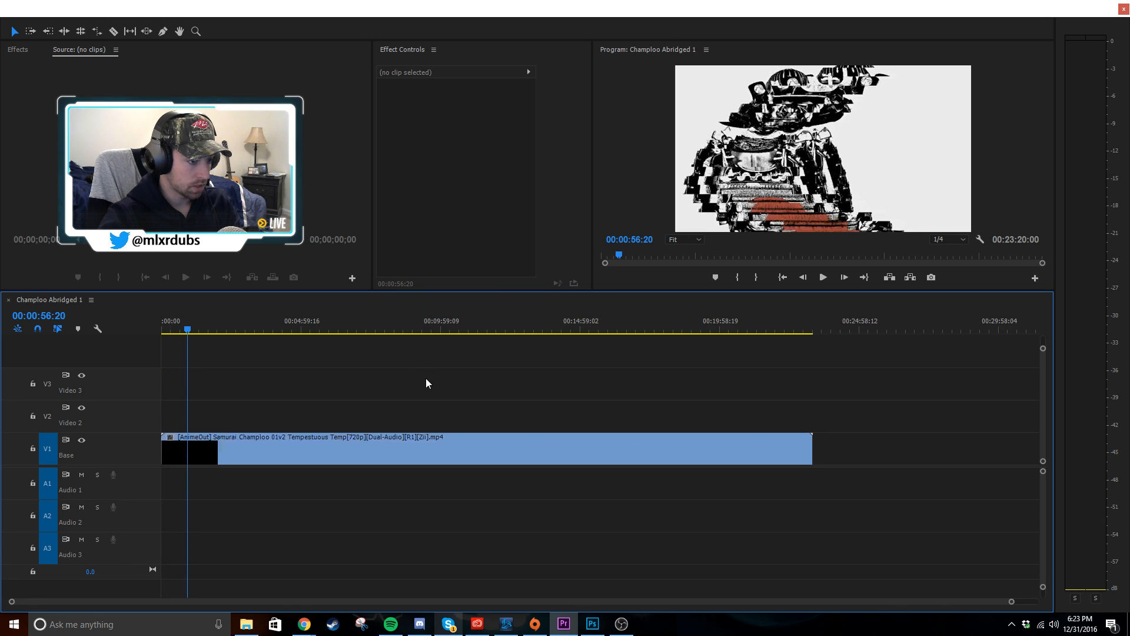
# - Rename audio track A1 as "Line"
pyautogui.rightClick(78, 492)
pyautogui.click(199, 359)
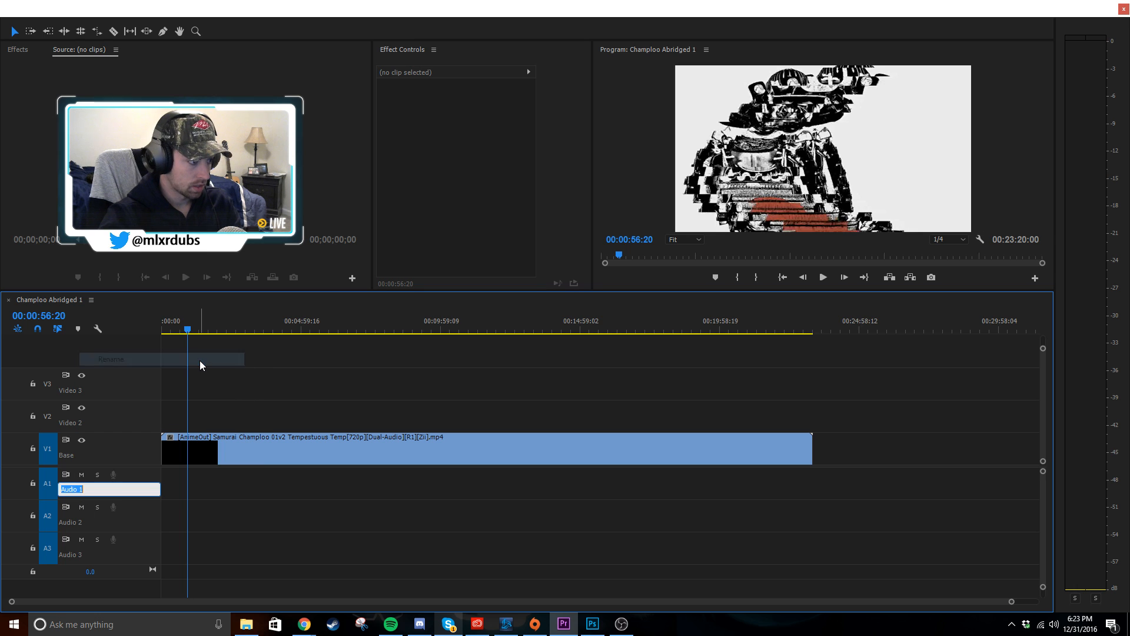
pyautogui.write('Line')
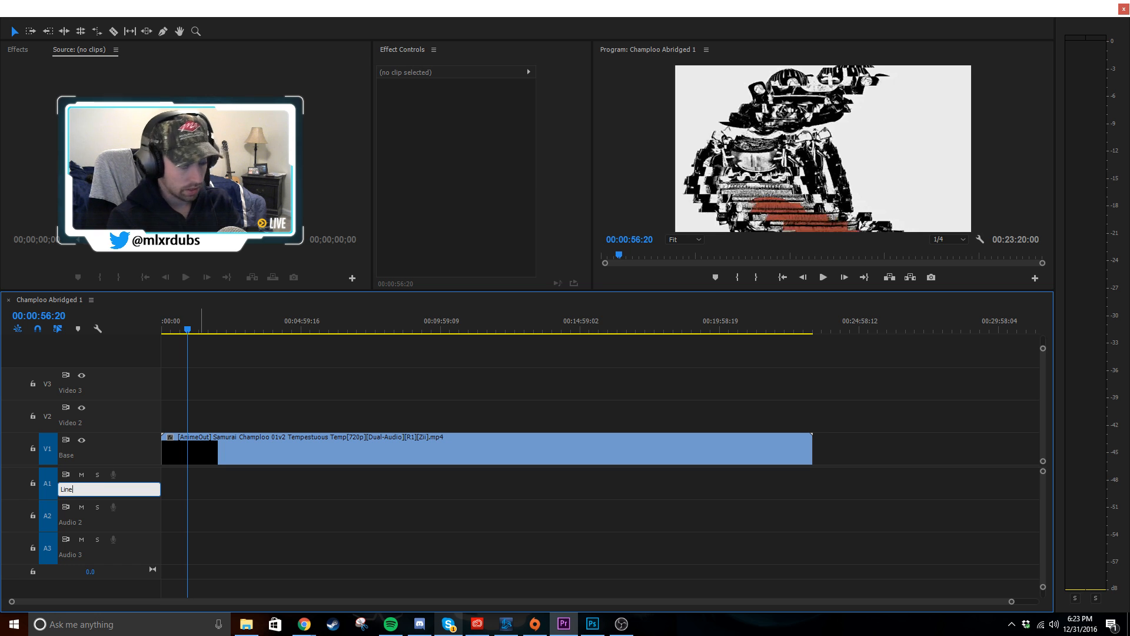
pyautogui.press('Return')
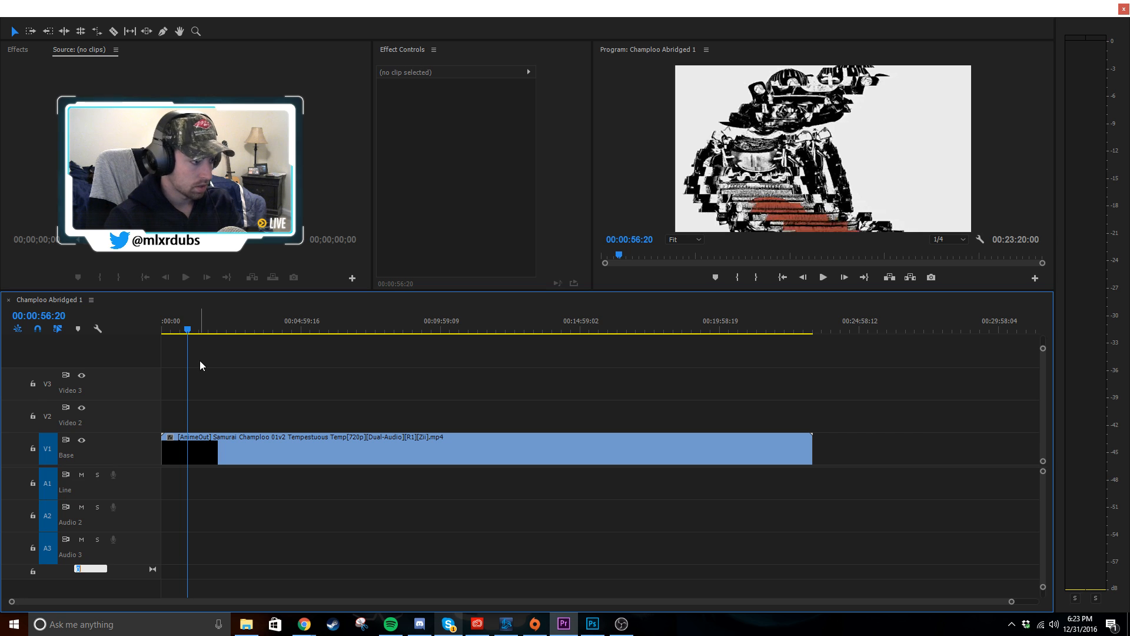
# - Rename audio track A2 as "Line 2"
pyautogui.rightClick(76, 524)
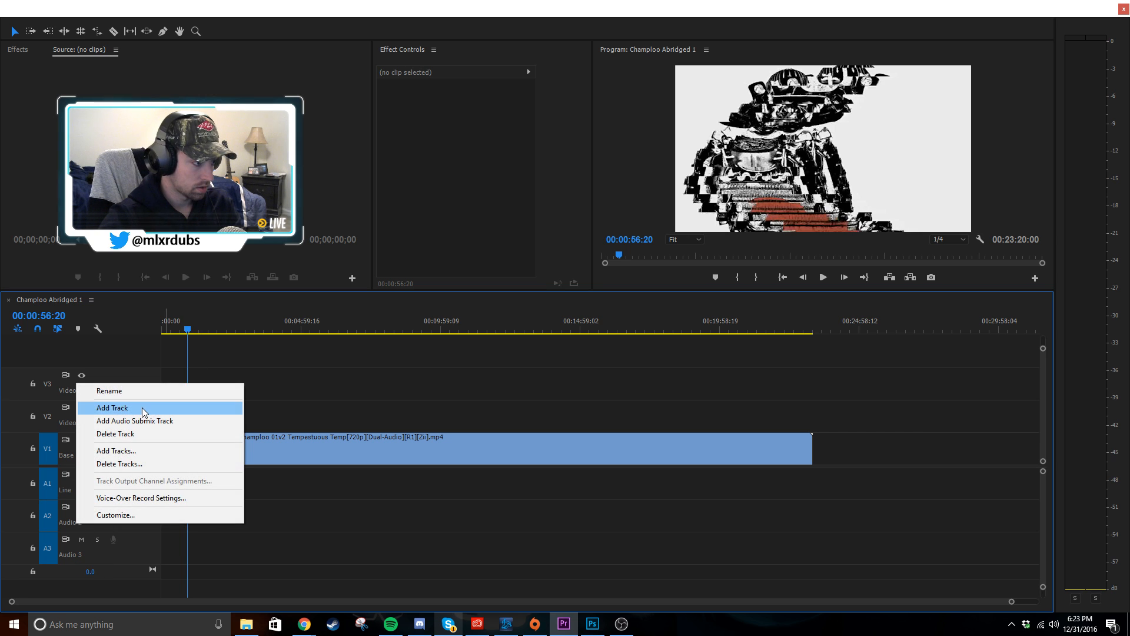
pyautogui.click(142, 391)
pyautogui.write('Line')
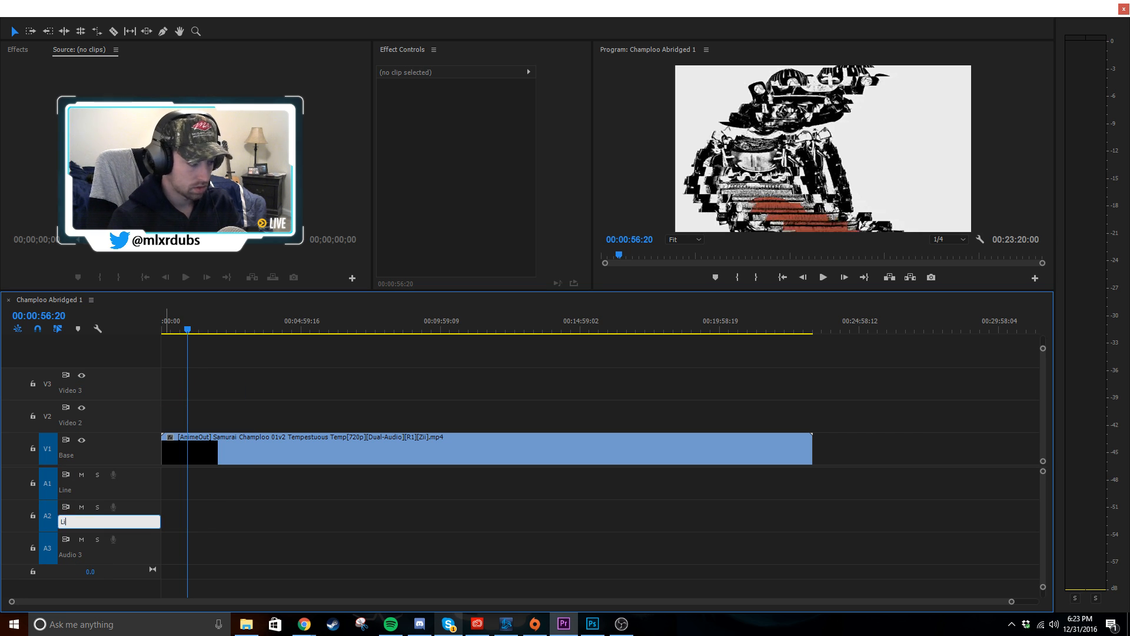
pyautogui.press('Return')
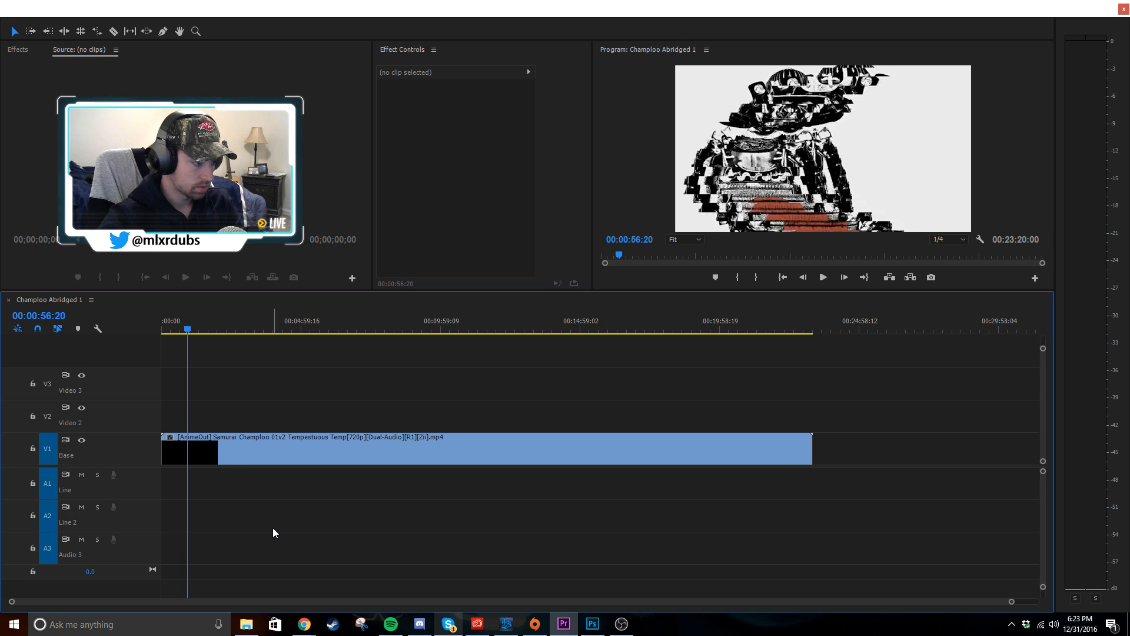
# - Rename audio track A3 as "Line 3"
pyautogui.rightClick(73, 553)
pyautogui.click(126, 424)
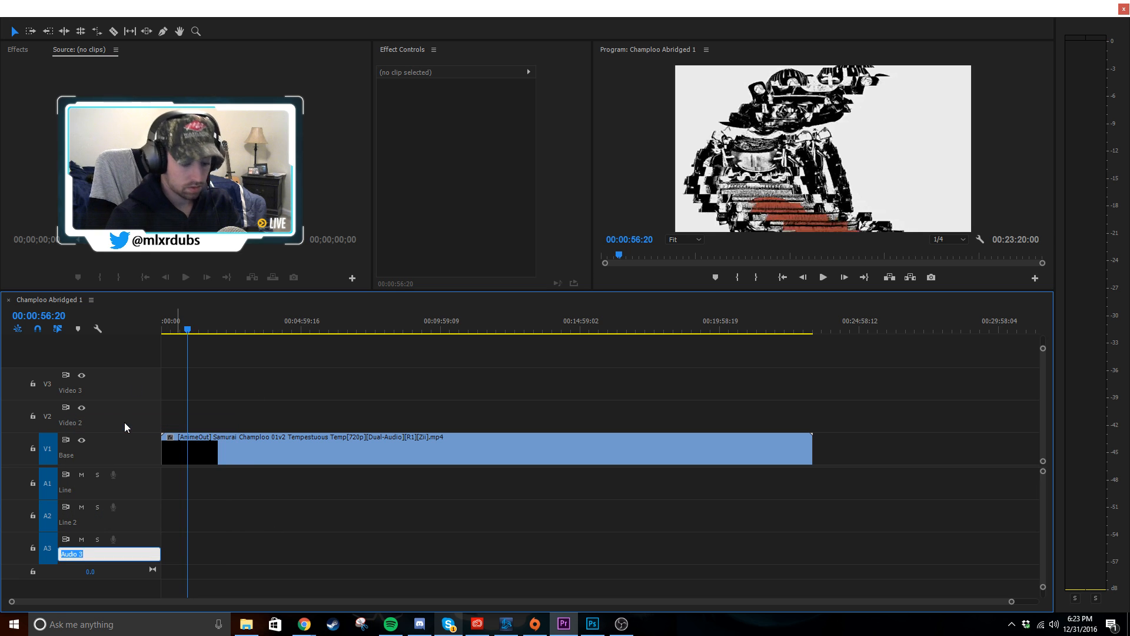
pyautogui.write('Line 3')
pyautogui.press('Return')
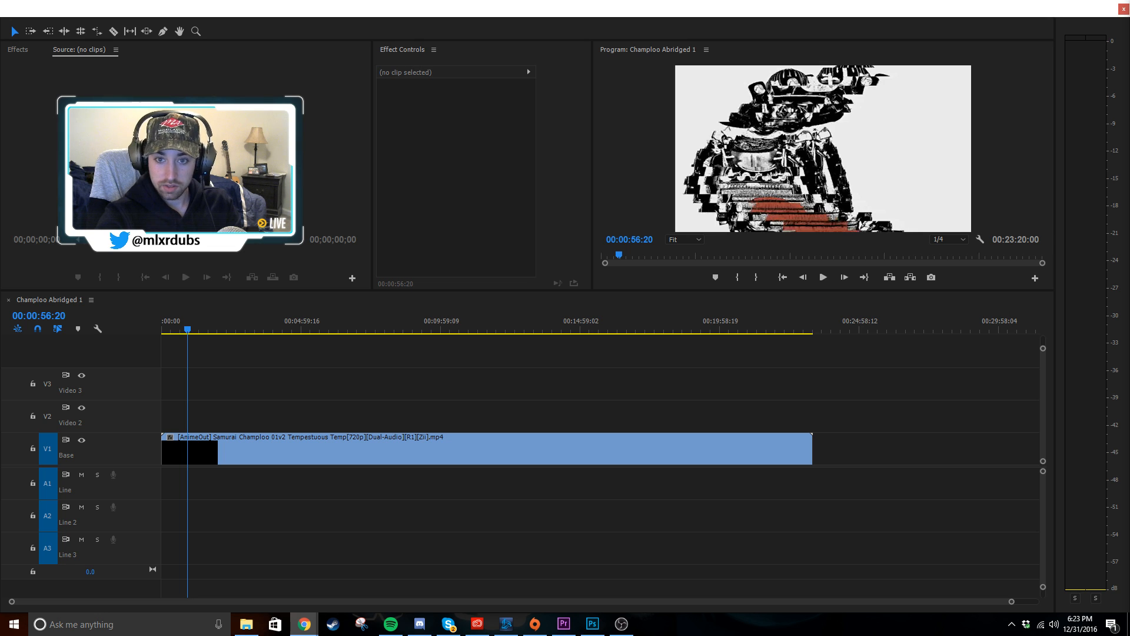
# - Move the playhead to 00:04:15:07 and set the Program monitor's playback resolution to Full
pyautogui.hotkey('alt', 'Tab')
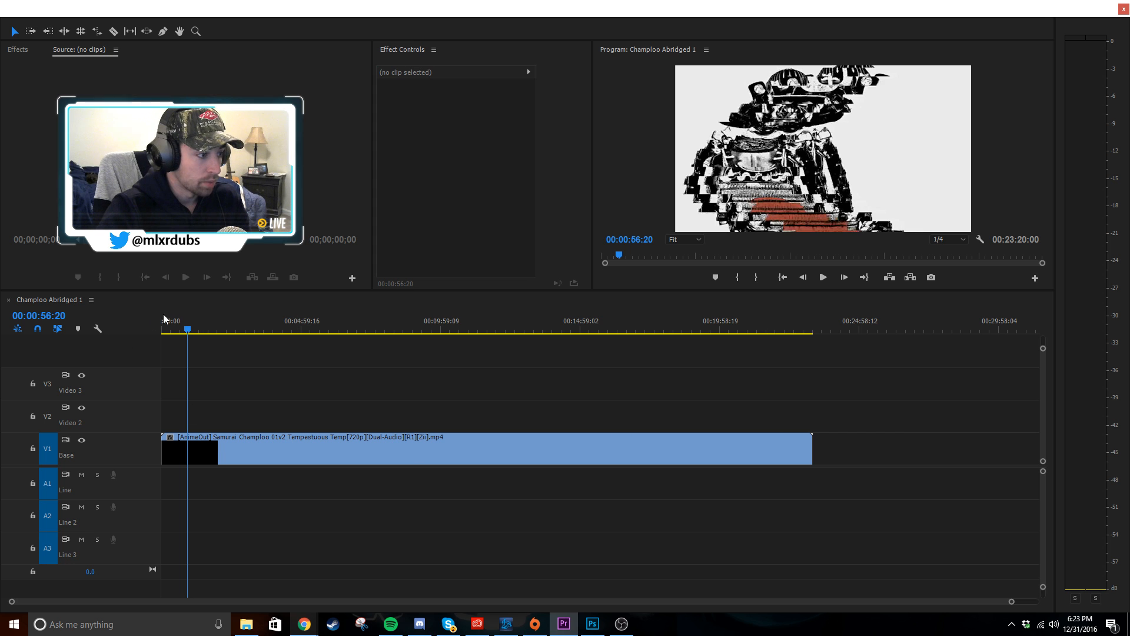
pyautogui.click(197, 329)
pyautogui.moveTo(199, 328); pyautogui.dragTo(279, 329)
pyautogui.click(949, 239)
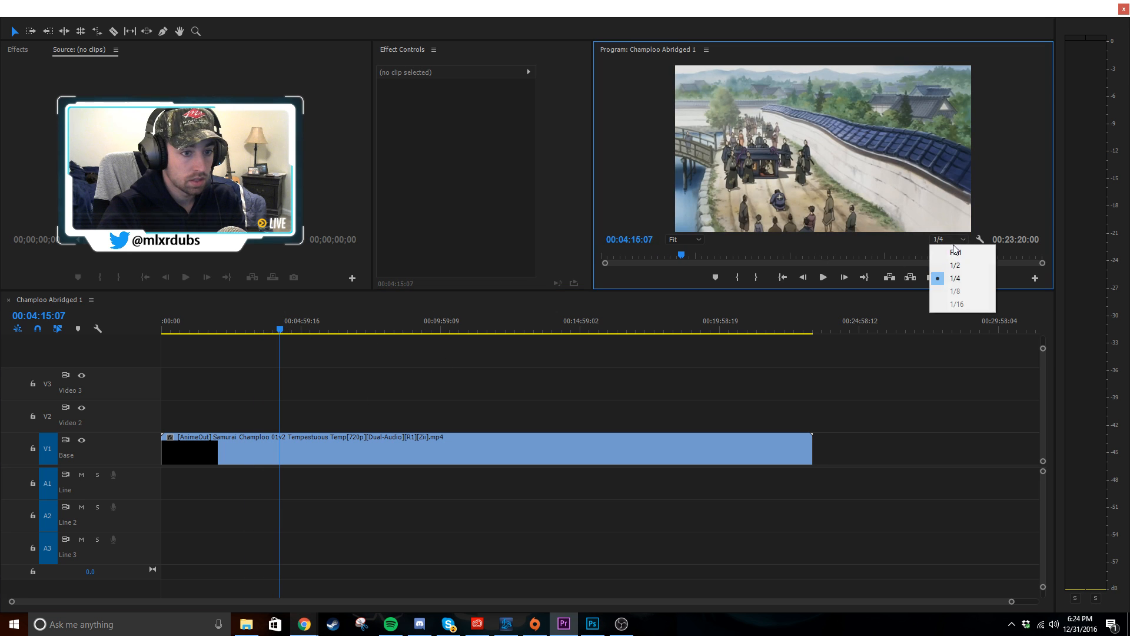
pyautogui.click(942, 248)
# - Preview the episode footage in the maximized Program monitor, restore the layout, and return the playhead to the sequence start
pyautogui.press('`')
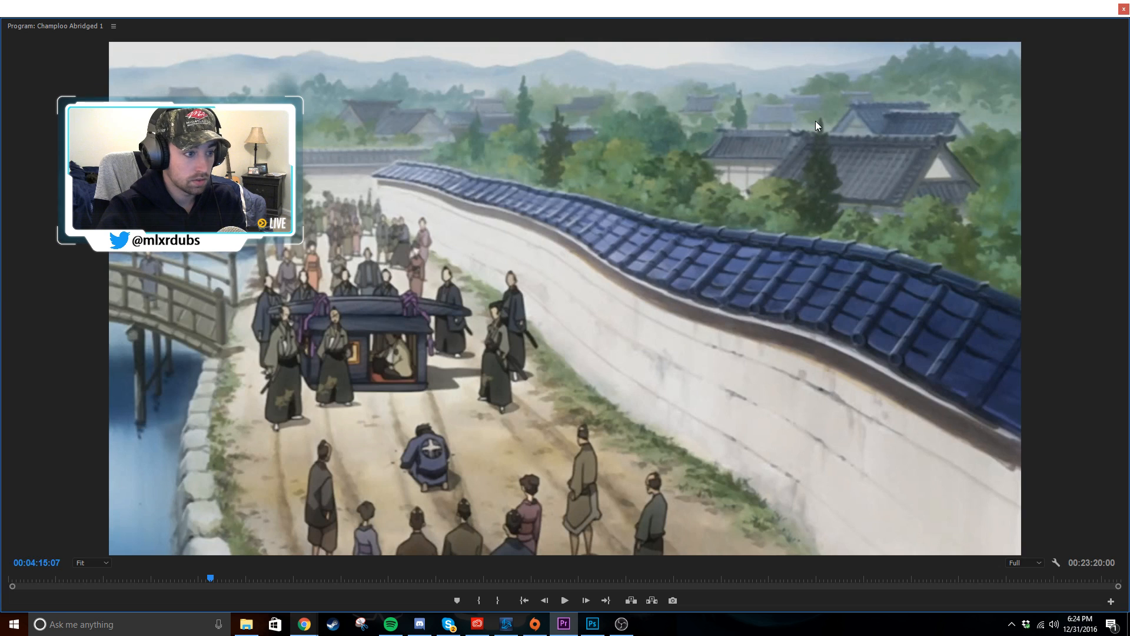
pyautogui.press('`')
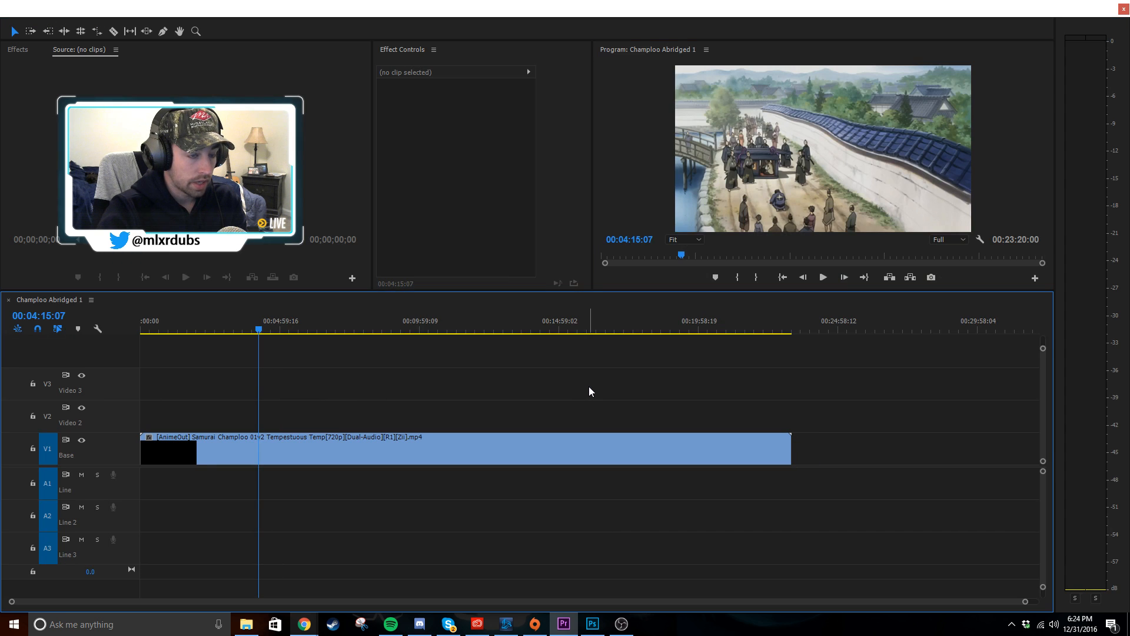
pyautogui.press('`')
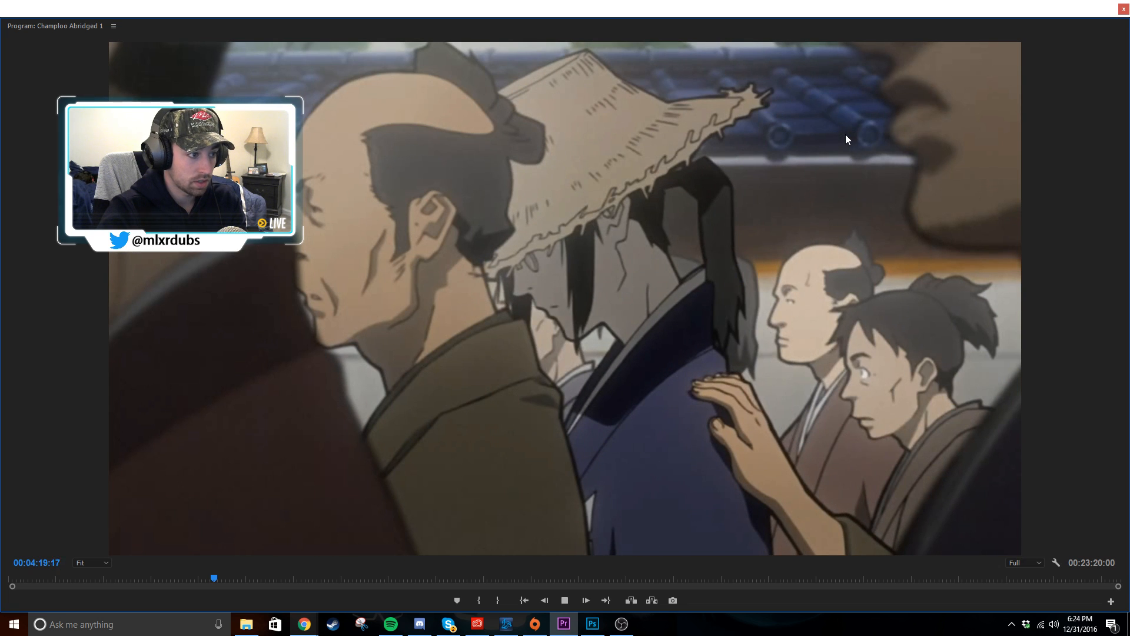
pyautogui.press('space')
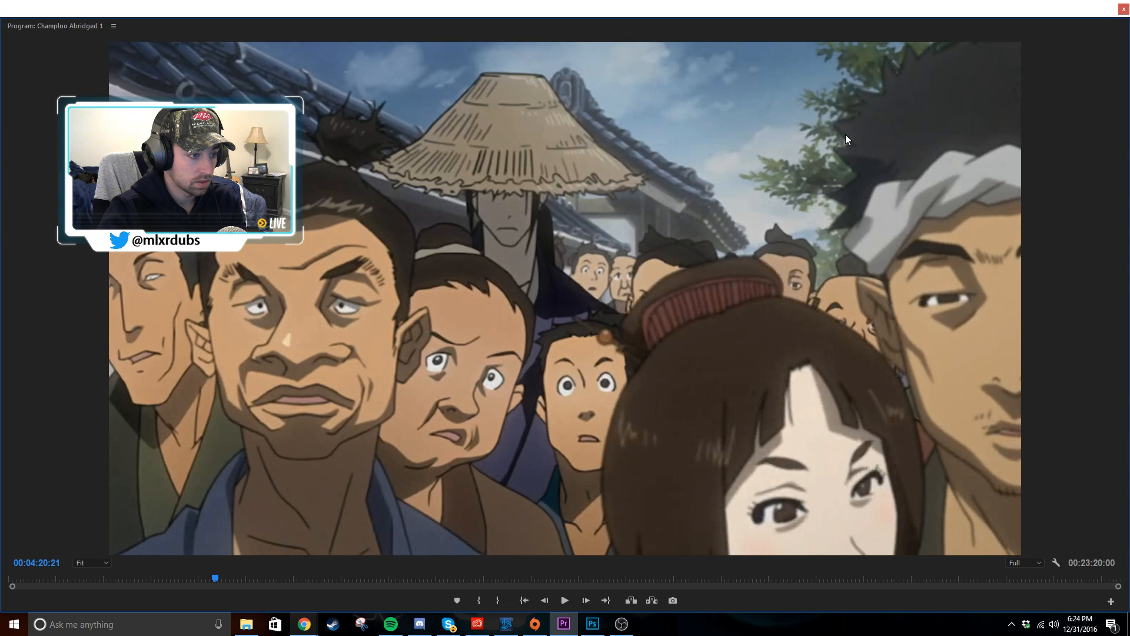
pyautogui.press('`')
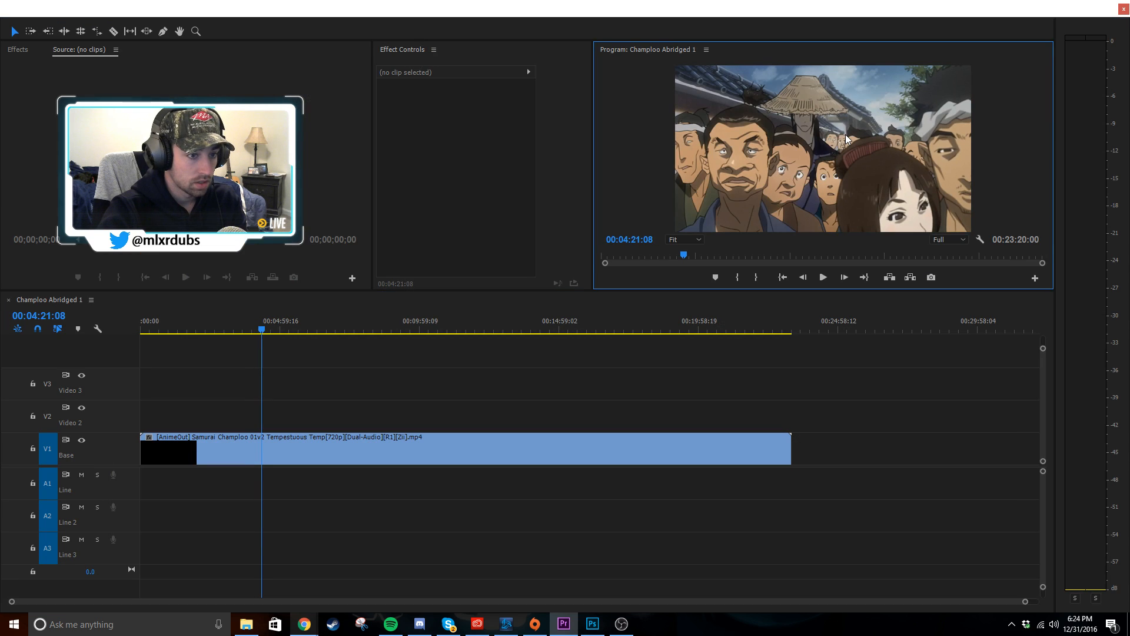
pyautogui.click(323, 404)
pyautogui.press('Home')
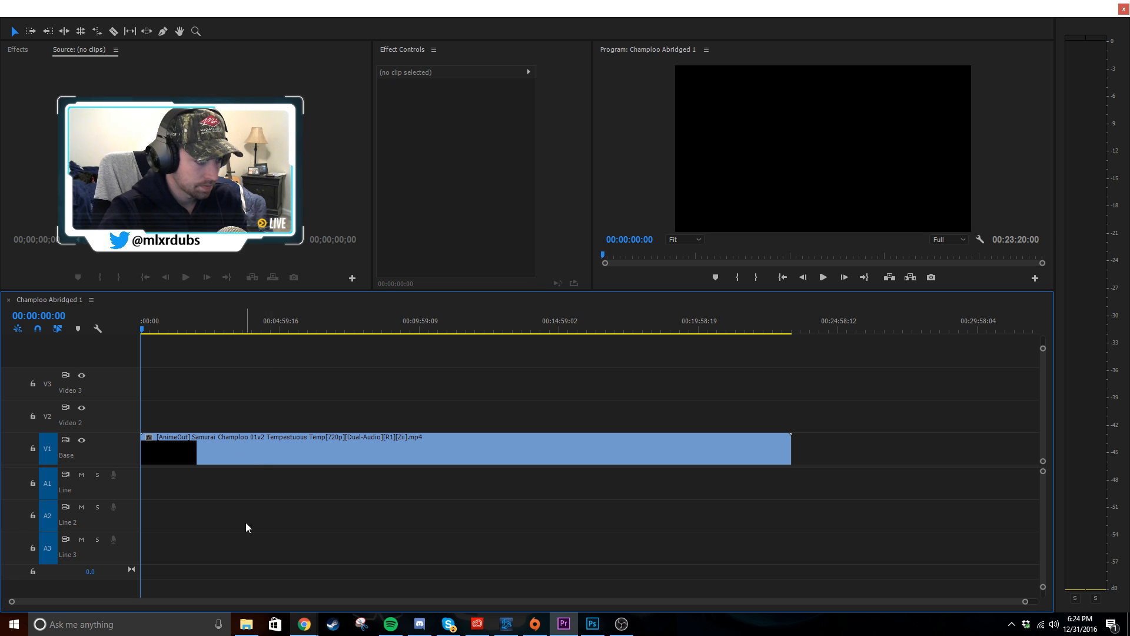
pyautogui.click(306, 625)
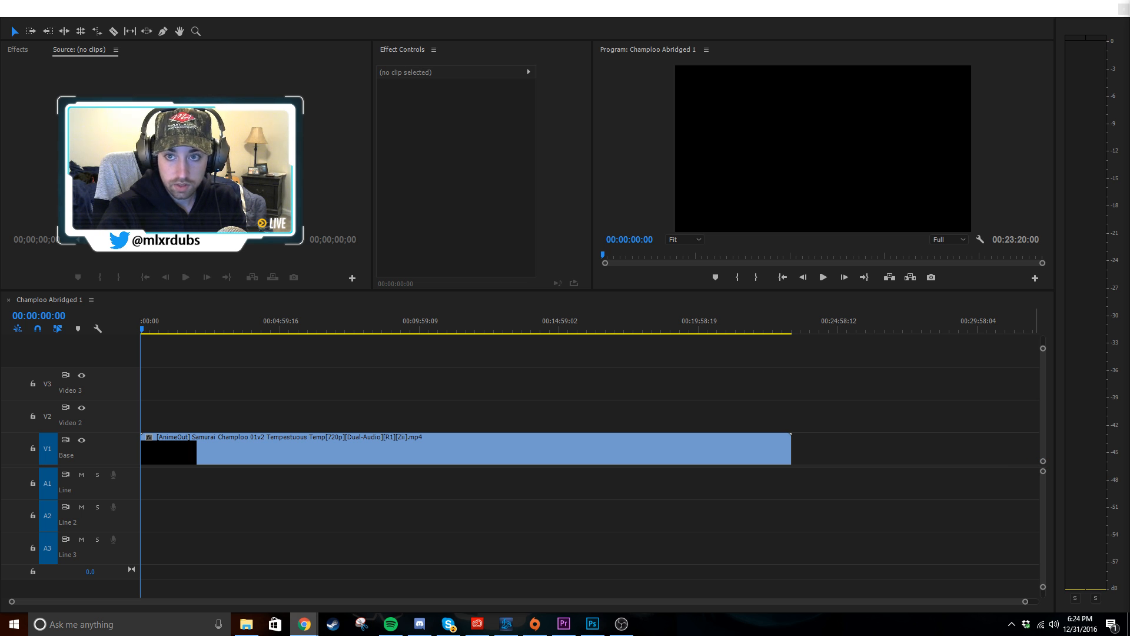
pyautogui.click(775, 479)
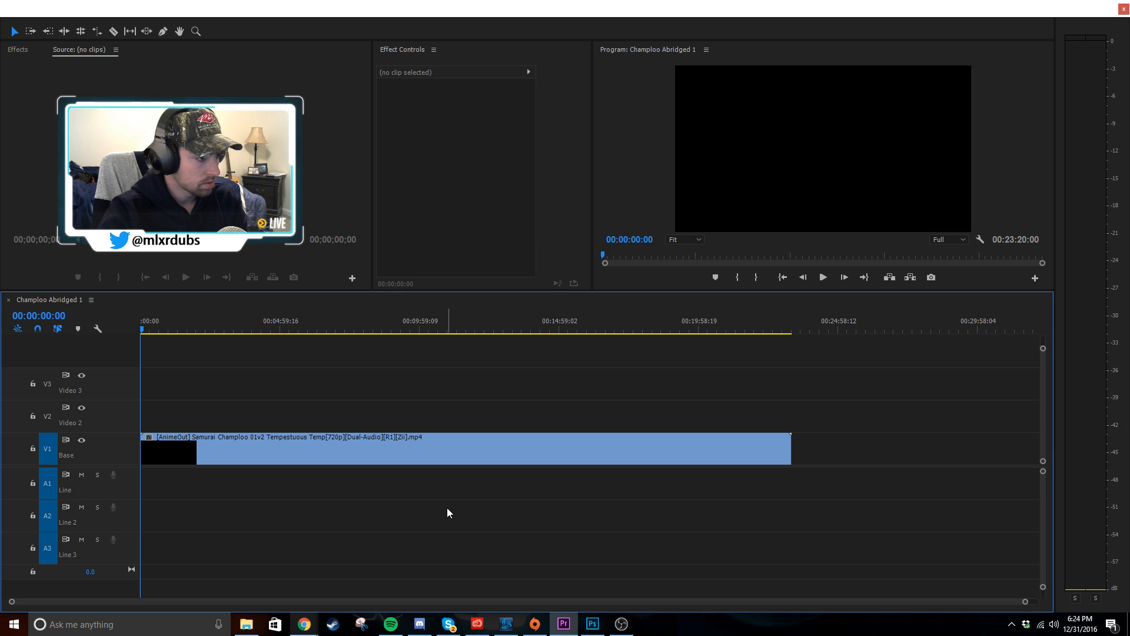
pyautogui.scroll(-1, 254, 403)
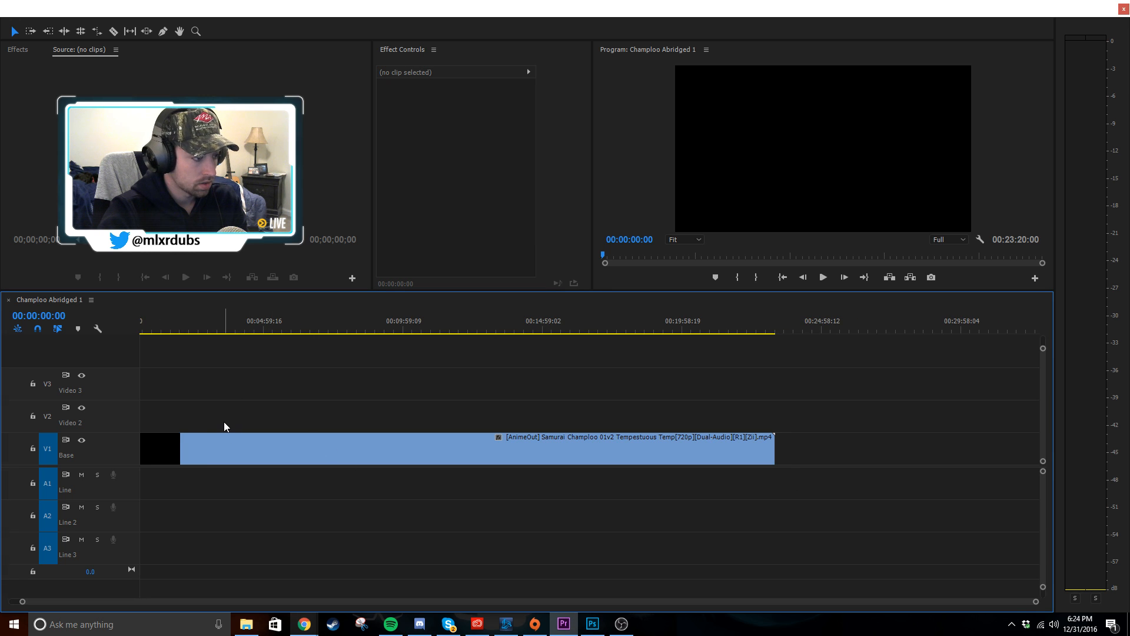
pyautogui.scroll(1, 225, 424)
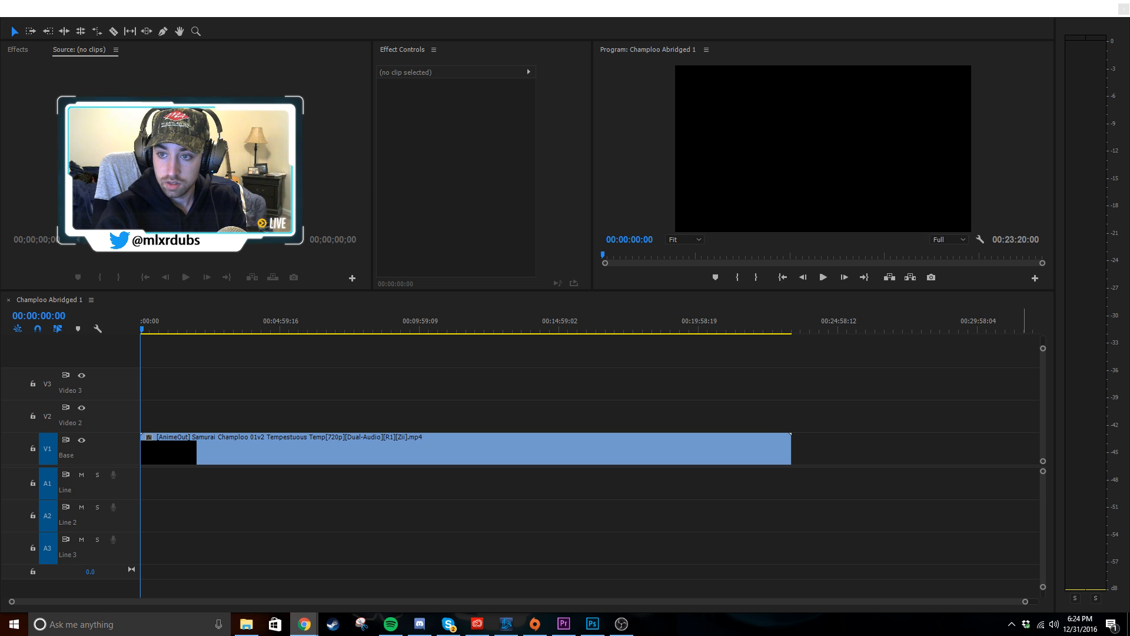
# - Split the episode clip on V1 at 00:03:38:15 and park the opening part on Video 3 well past the remaining footage
pyautogui.moveTo(171, 328); pyautogui.dragTo(243, 334)
pyautogui.press('c')
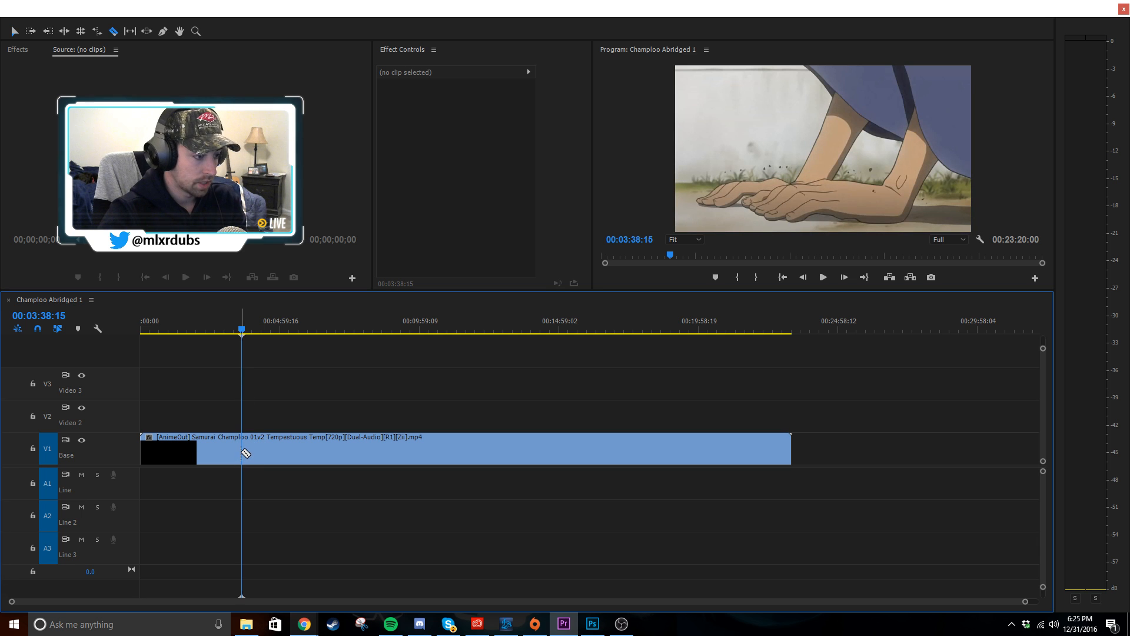
pyautogui.click(241, 453)
pyautogui.press('v')
pyautogui.moveTo(204, 452); pyautogui.dragTo(936, 387)
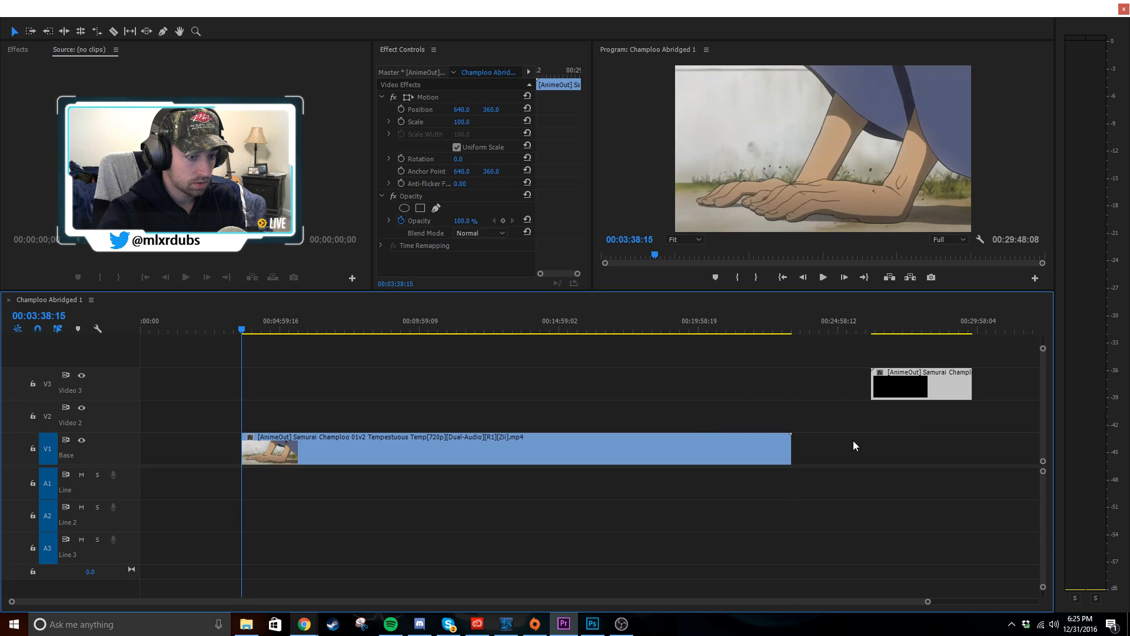
pyautogui.click(856, 445)
# - Slide the remaining V1 episode clip to the sequence start and play its first frames
pyautogui.moveTo(559, 454); pyautogui.dragTo(463, 463)
pyautogui.moveTo(447, 461); pyautogui.dragTo(446, 461)
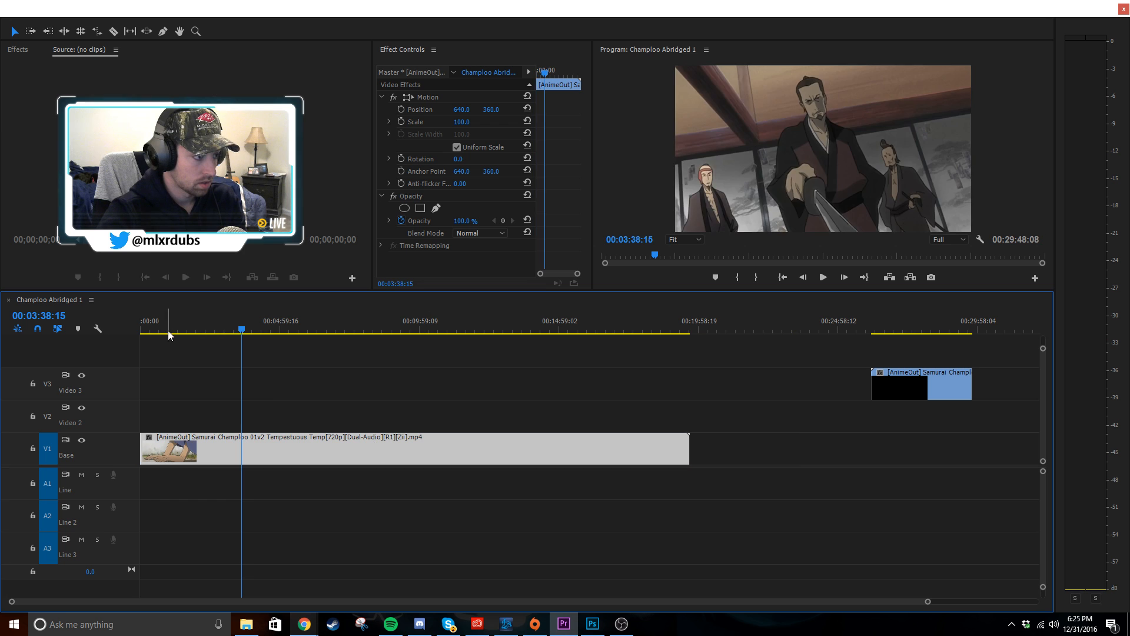
pyautogui.moveTo(167, 331); pyautogui.dragTo(118, 334)
pyautogui.press('space')
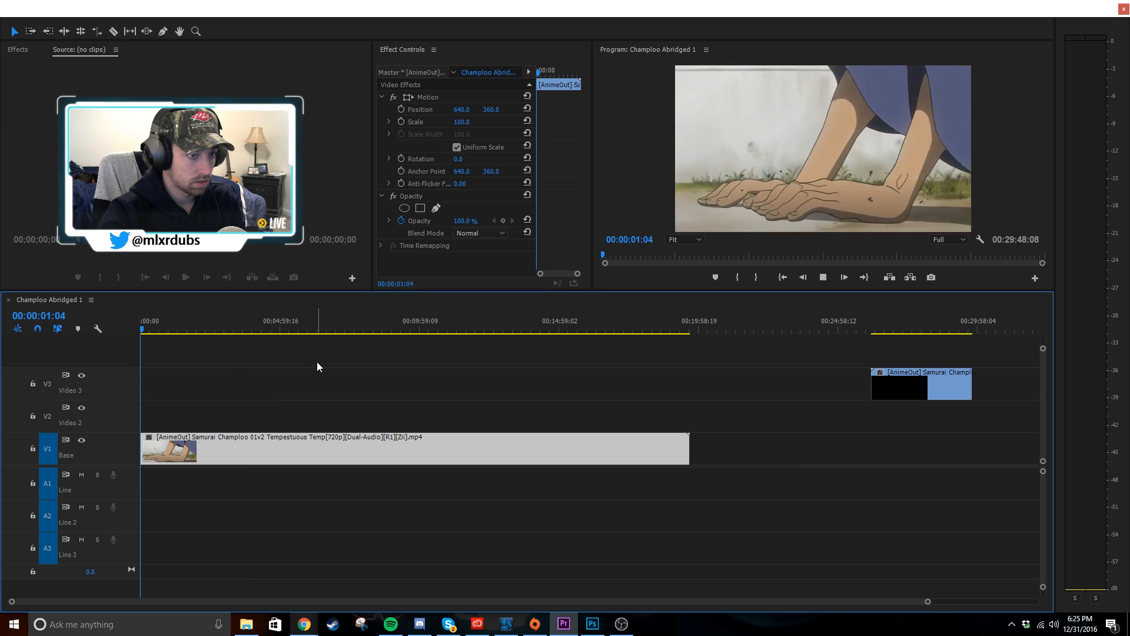
pyautogui.press('Down')
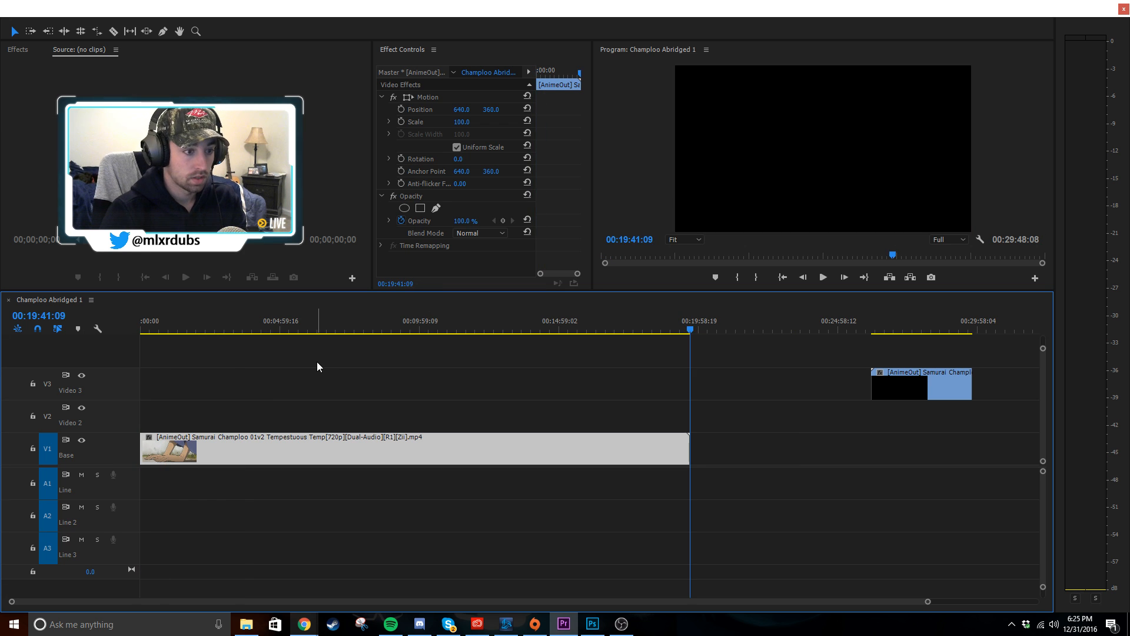
pyautogui.press('Up')
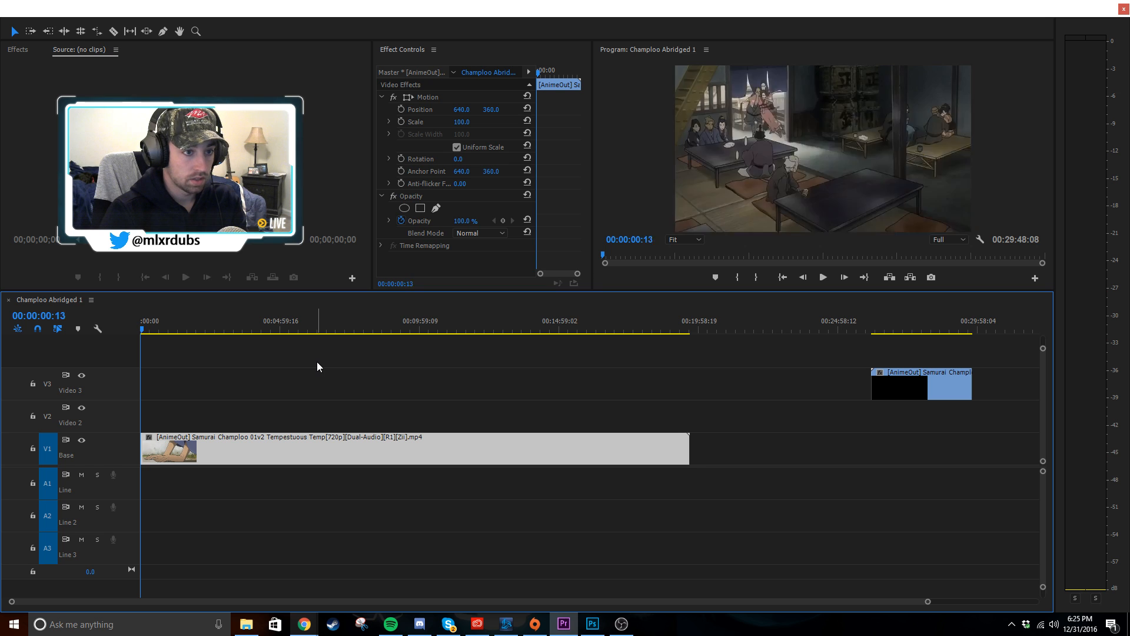
# - Find the cut to the hands shot at 00:00:01:00 and trim the V1 clip's start to that frame
pyautogui.press('Left')
pyautogui.press('Left')
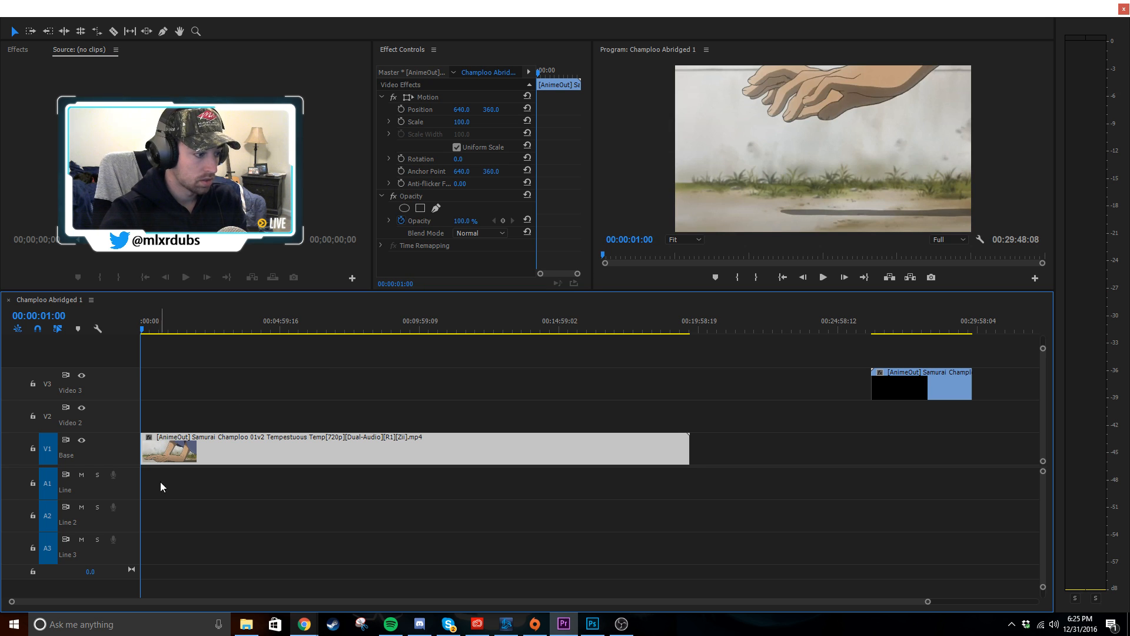
pyautogui.scroll(6, 149, 484)
pyautogui.click(213, 483)
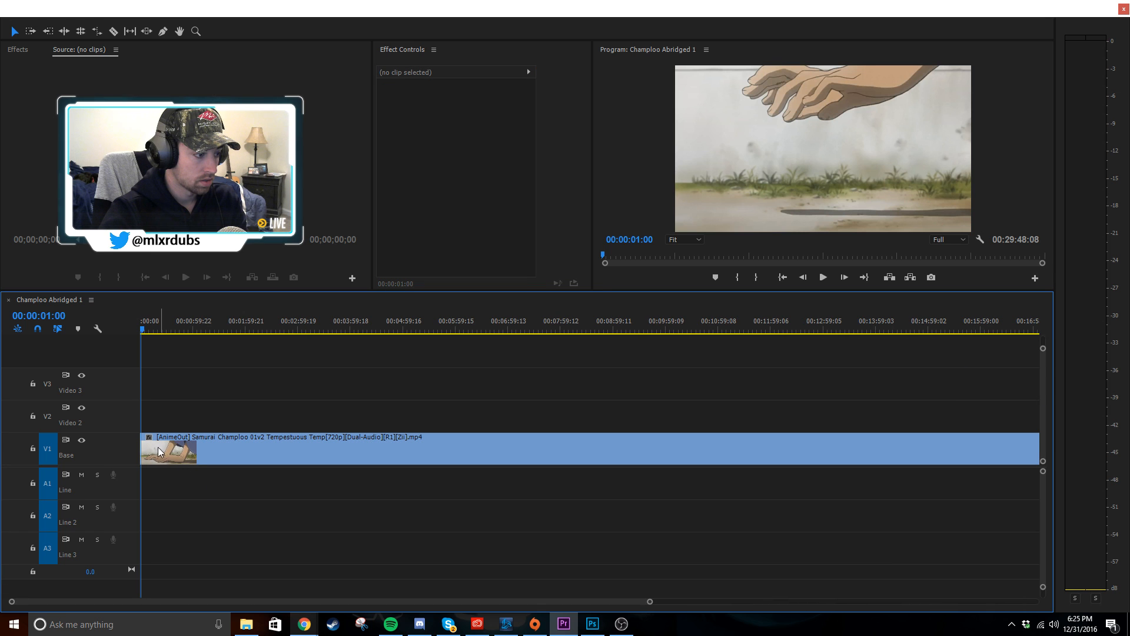
pyautogui.moveTo(142, 442); pyautogui.dragTo(149, 442)
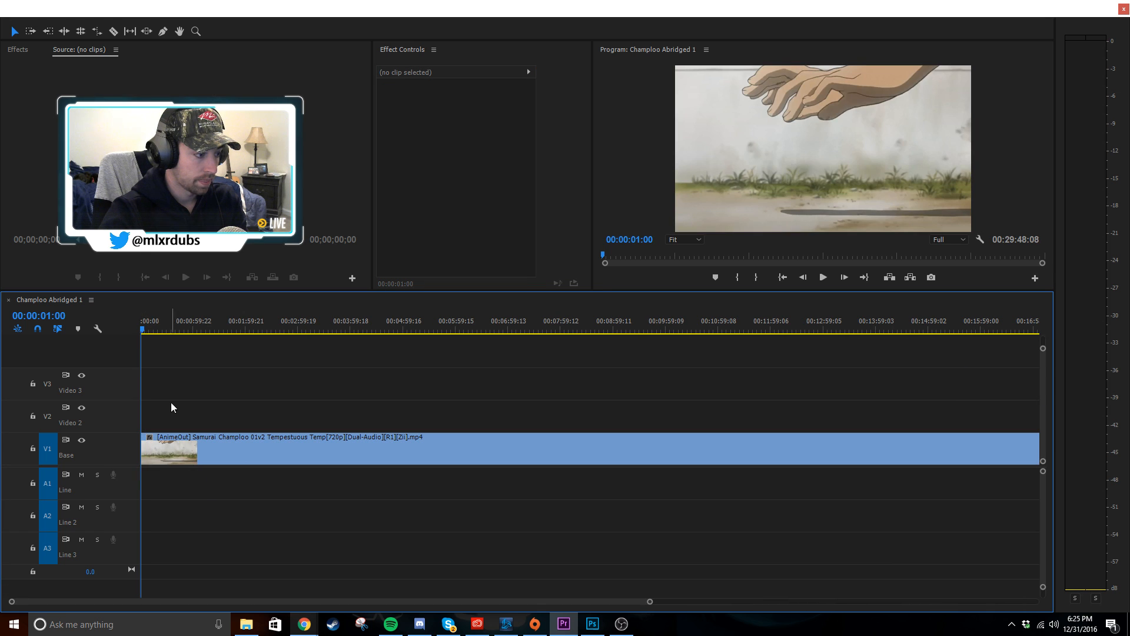
# - Play the trimmed opening up to 00:00:12:08 and check the Live Dashboard window in Chrome
pyautogui.press('space')
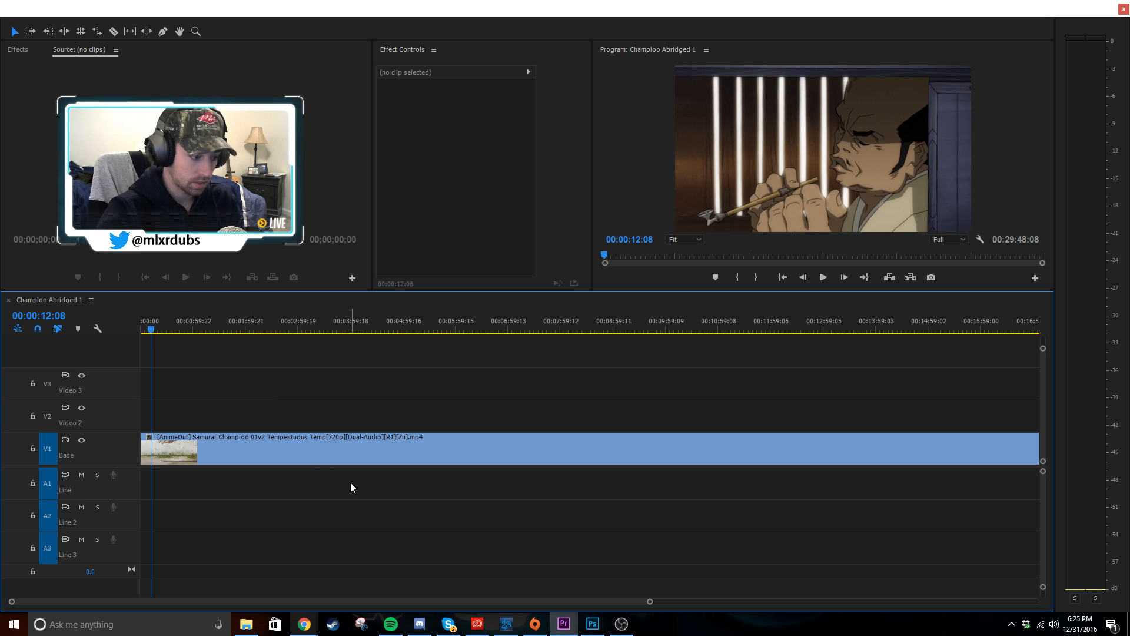
pyautogui.click(306, 623)
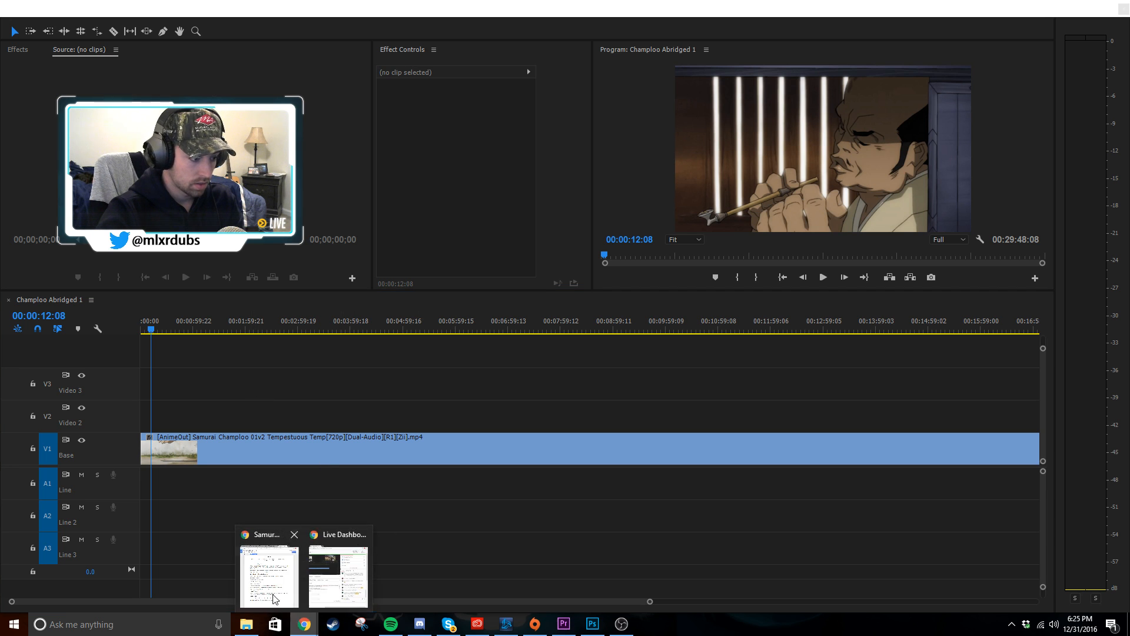
pyautogui.click(335, 577)
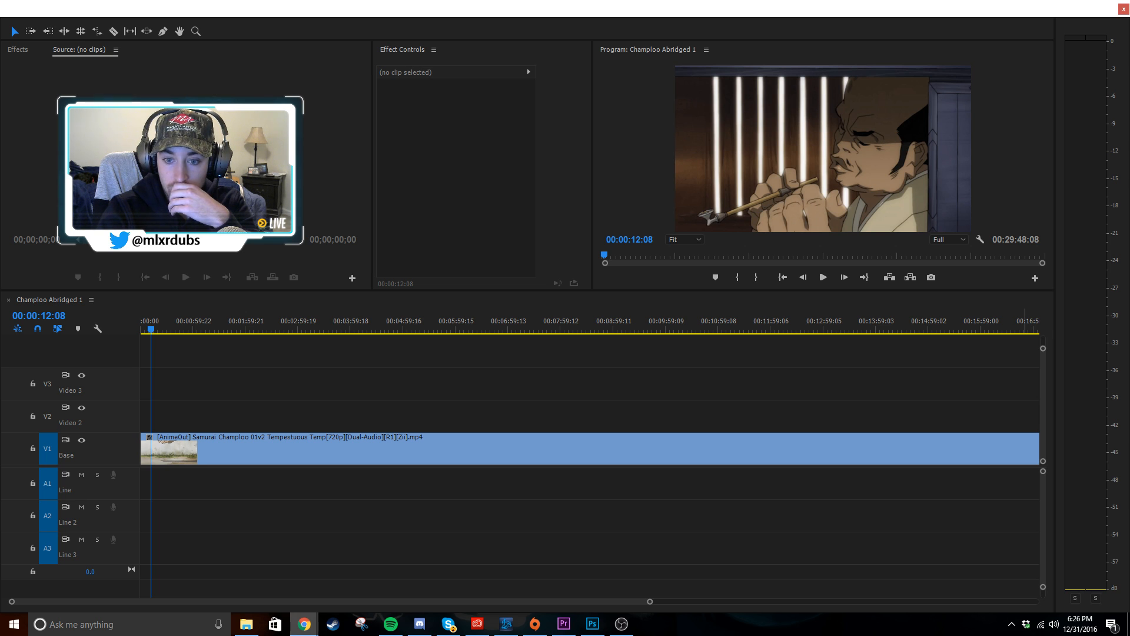
# - Split the V1 episode clip at 00:06:57:12
pyautogui.click(507, 320)
pyautogui.moveTo(507, 317)
pyautogui.mouseDown()
pyautogui.moveTo(527, 321)
pyautogui.moveTo(510, 323)
pyautogui.mouseUp()
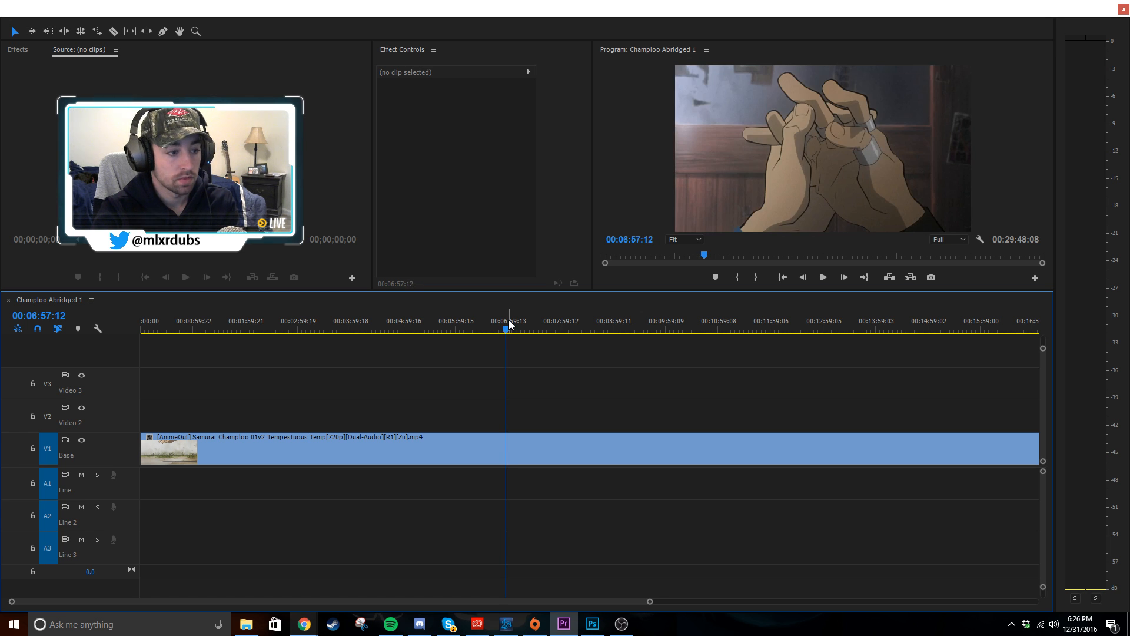
pyautogui.hotkey('ctrl', 'k')
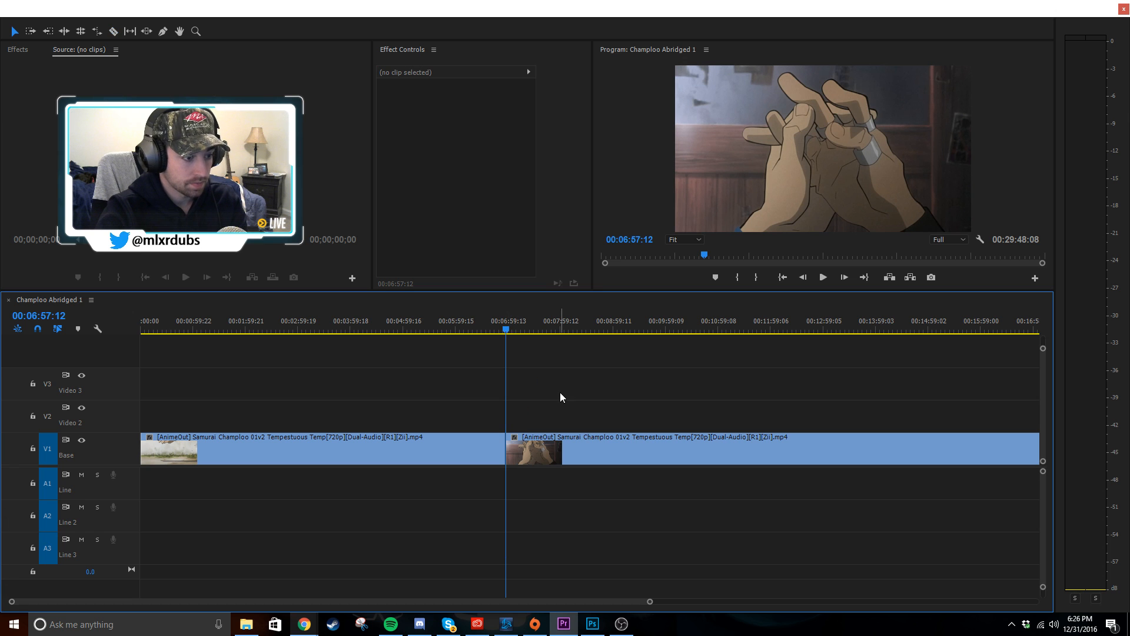
# - Move the part before the cut onto Video 2, past the end of the main footage and beneath the earlier parked clip
pyautogui.moveTo(454, 451); pyautogui.dragTo(462, 390)
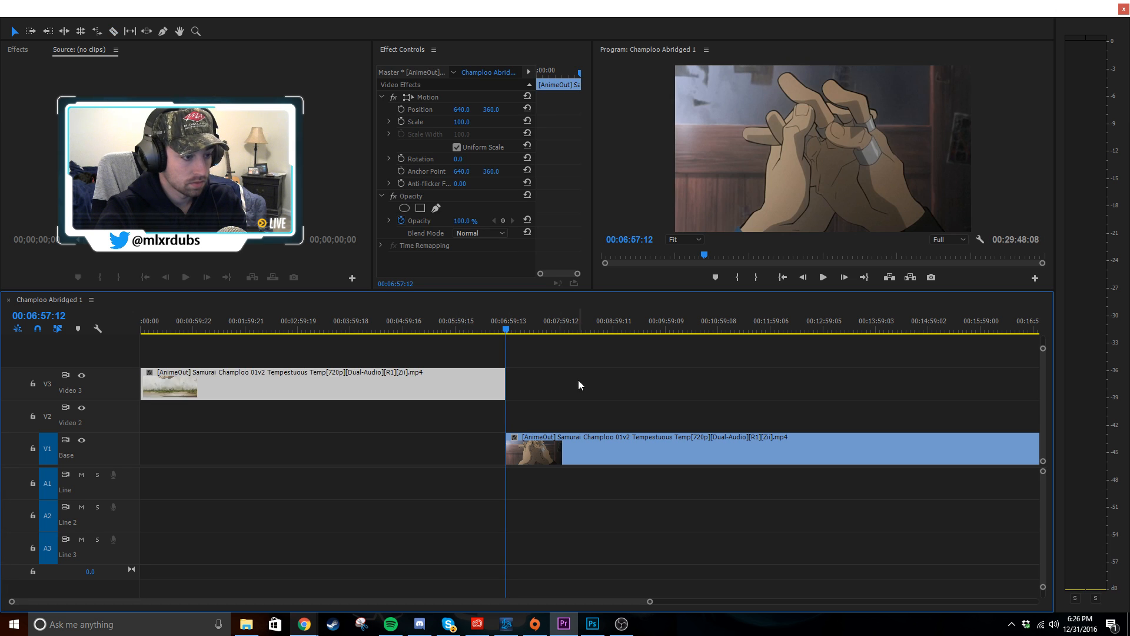
pyautogui.click(578, 385)
pyautogui.press('-')
pyautogui.press('-')
pyautogui.press('-')
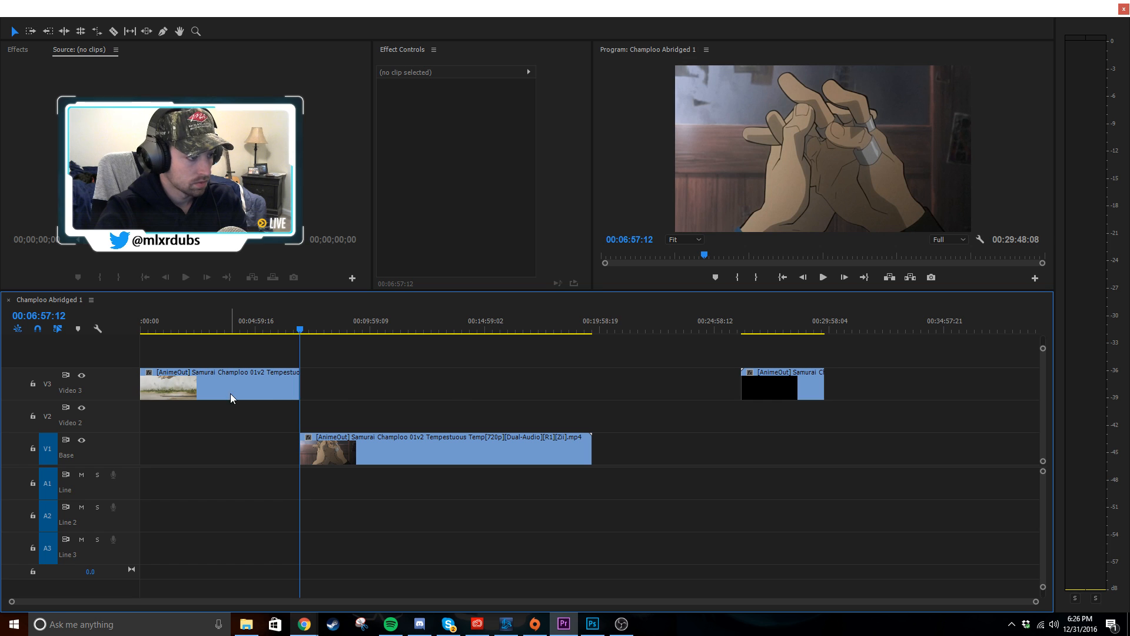
pyautogui.moveTo(231, 393); pyautogui.dragTo(848, 419)
pyautogui.click(540, 418)
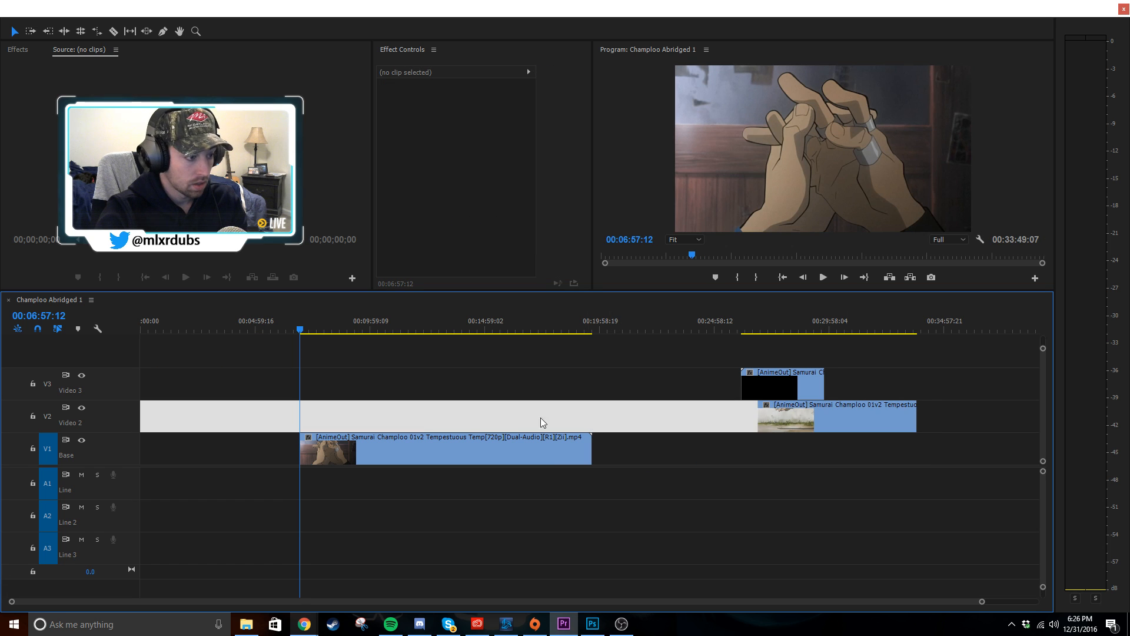
# - Slide the remaining V1 clip earlier so it starts at about 00:02:20:14, and play its opening up to 00:02:22:06
pyautogui.moveTo(368, 440); pyautogui.dragTo(260, 440)
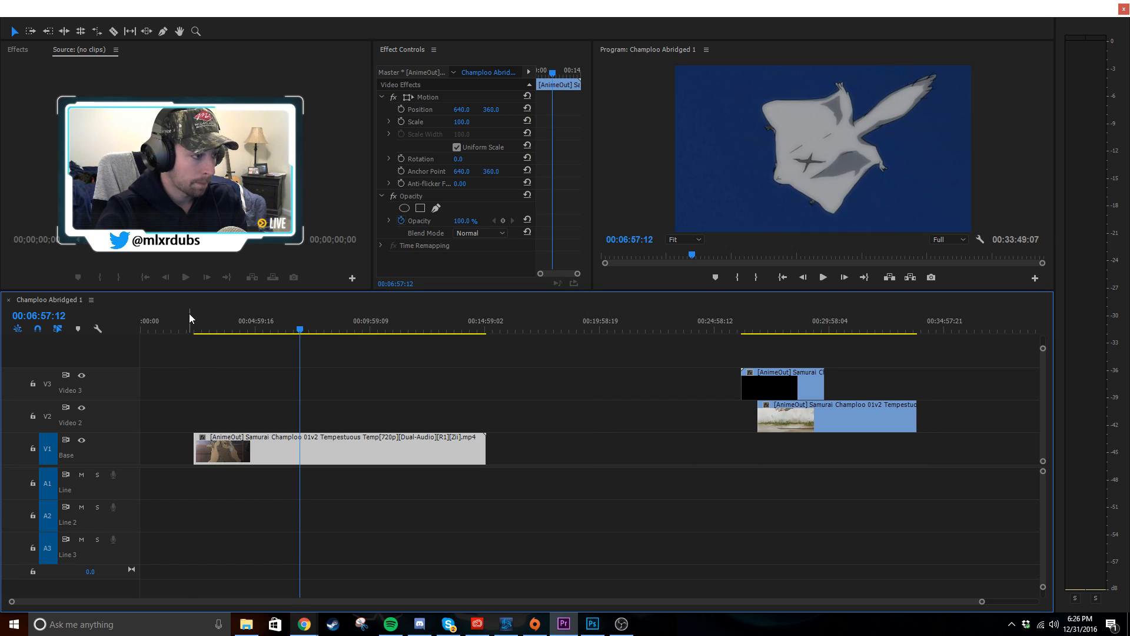
pyautogui.click(190, 318)
pyautogui.press('=')
pyautogui.press('=')
pyautogui.press('=')
pyautogui.click(171, 411)
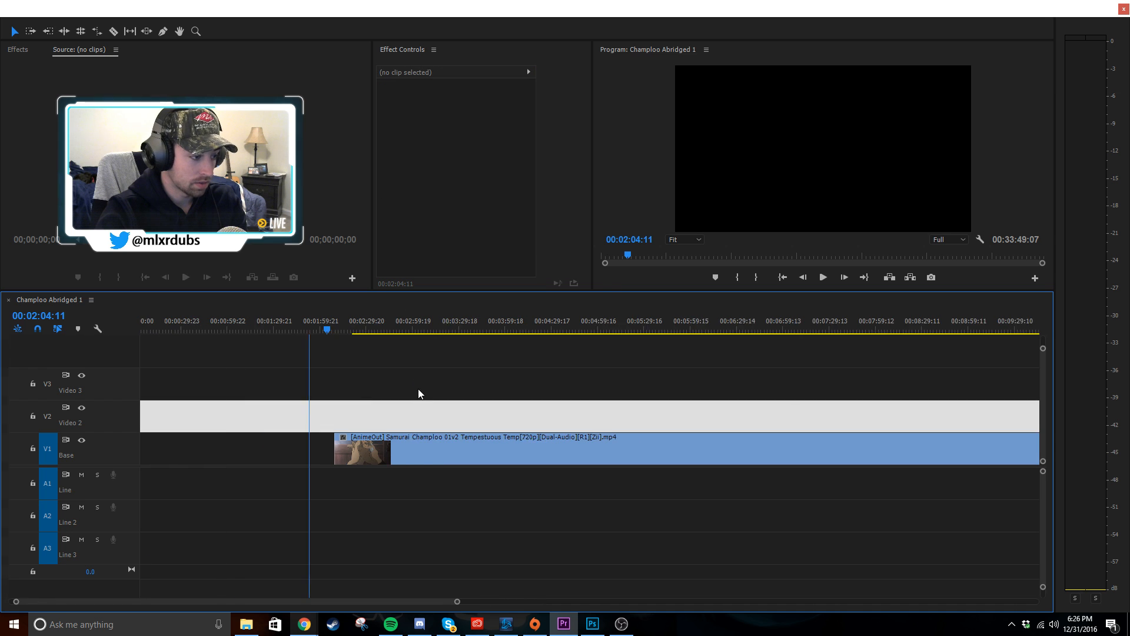
pyautogui.click(358, 324)
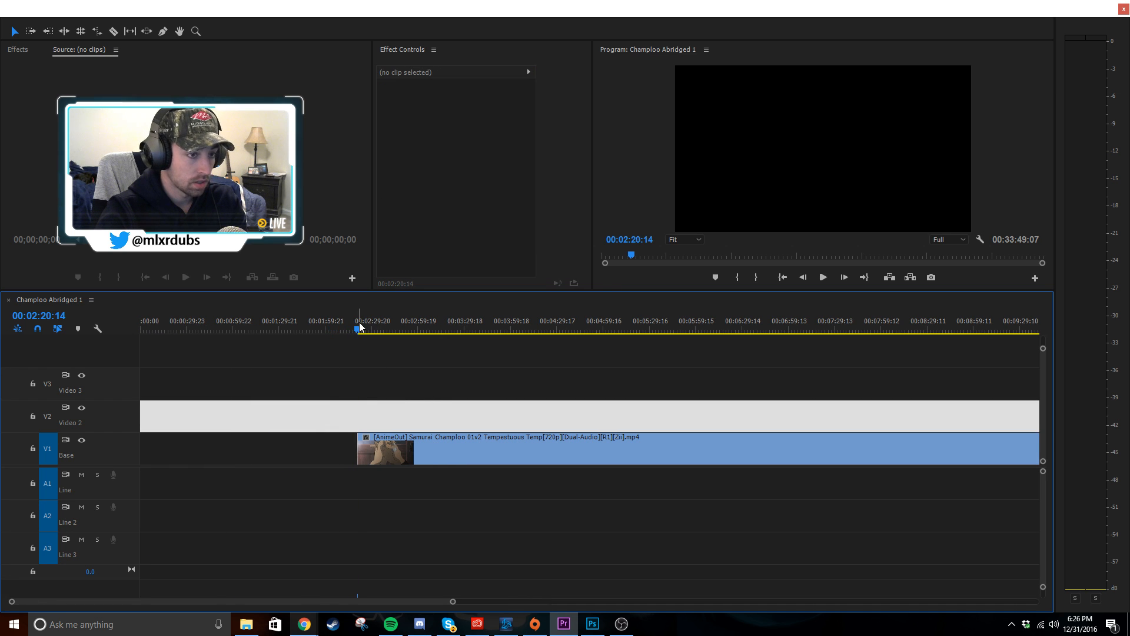
pyautogui.press('space')
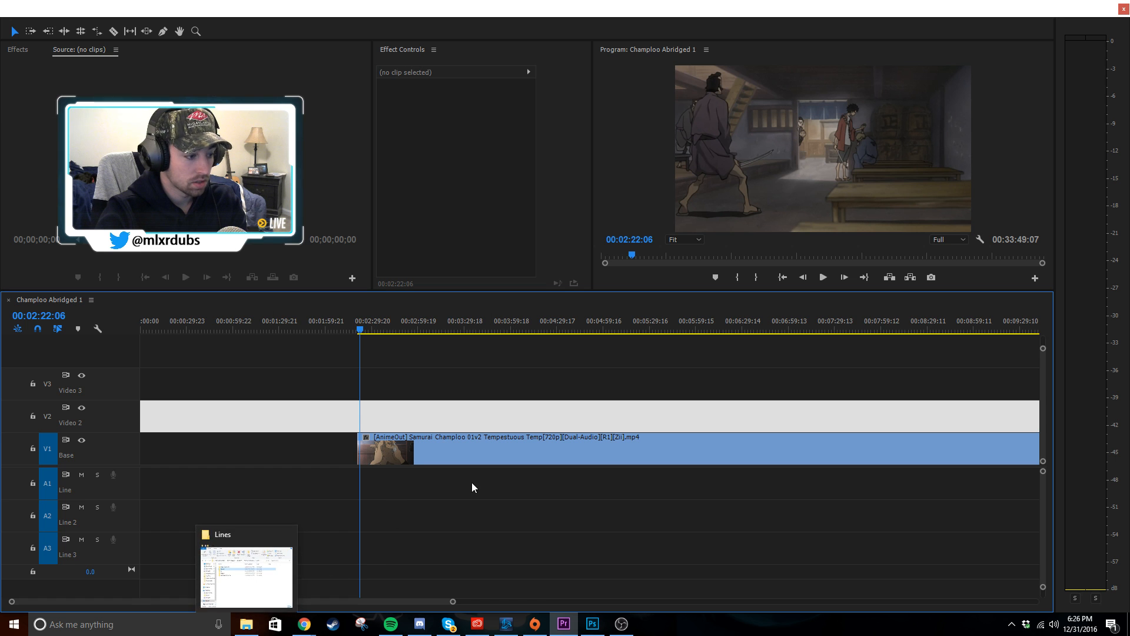
# - Switch to File Explorer and open the SFX folder inside Video Projects > Fan Dub
pyautogui.click(247, 596)
pyautogui.moveTo(329, 177); pyautogui.dragTo(655, 95)
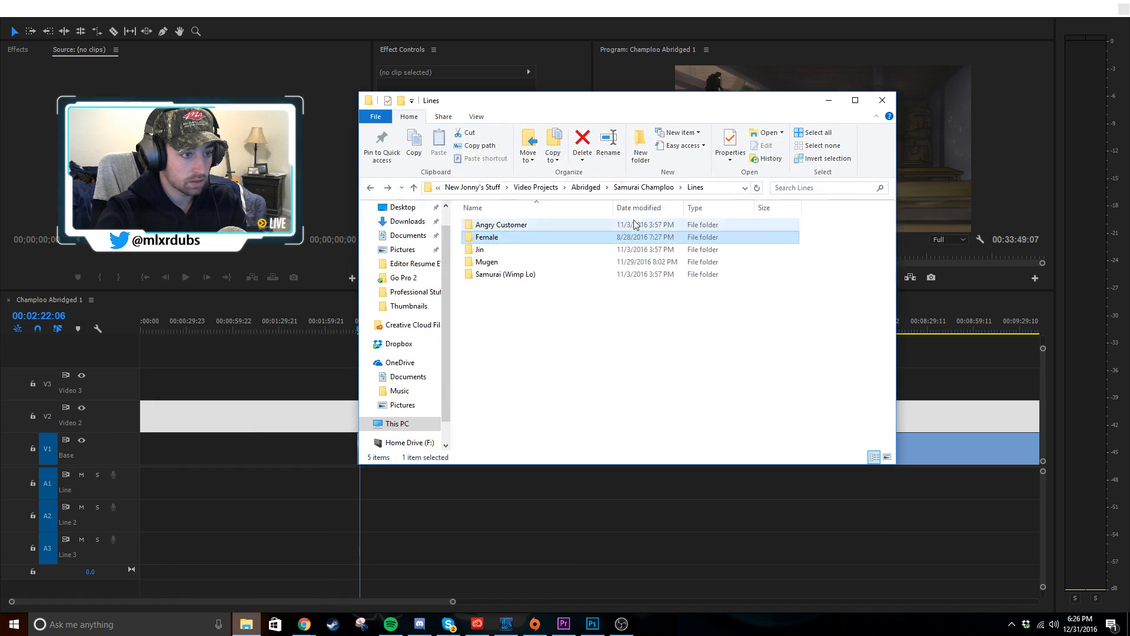
pyautogui.click(556, 189)
pyautogui.click(494, 275)
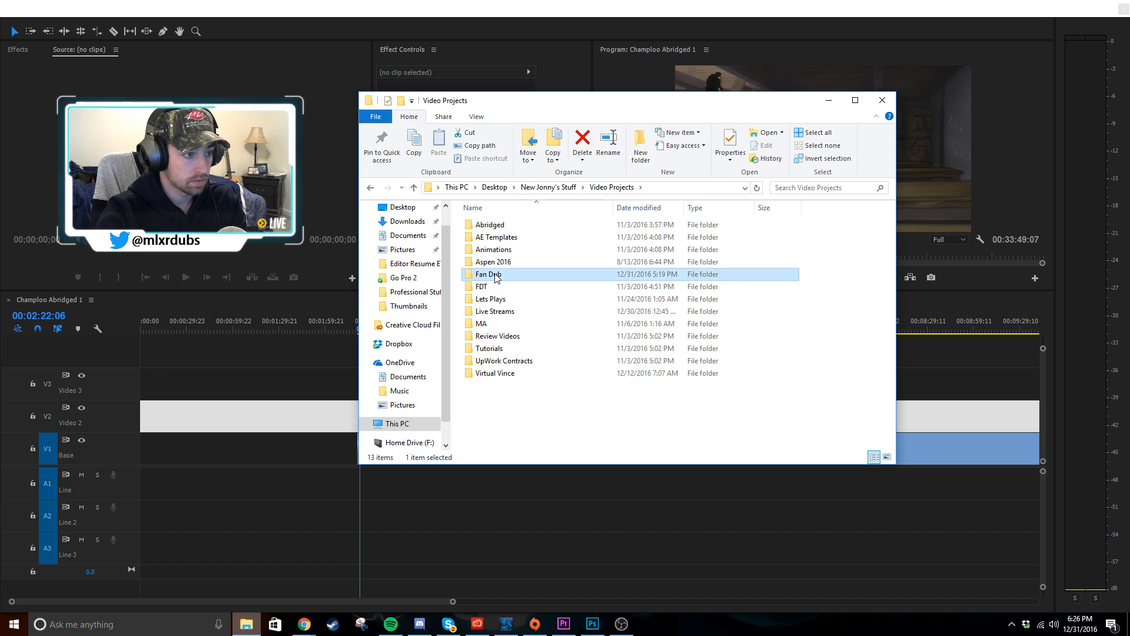
pyautogui.doubleClick(496, 275)
pyautogui.doubleClick(498, 347)
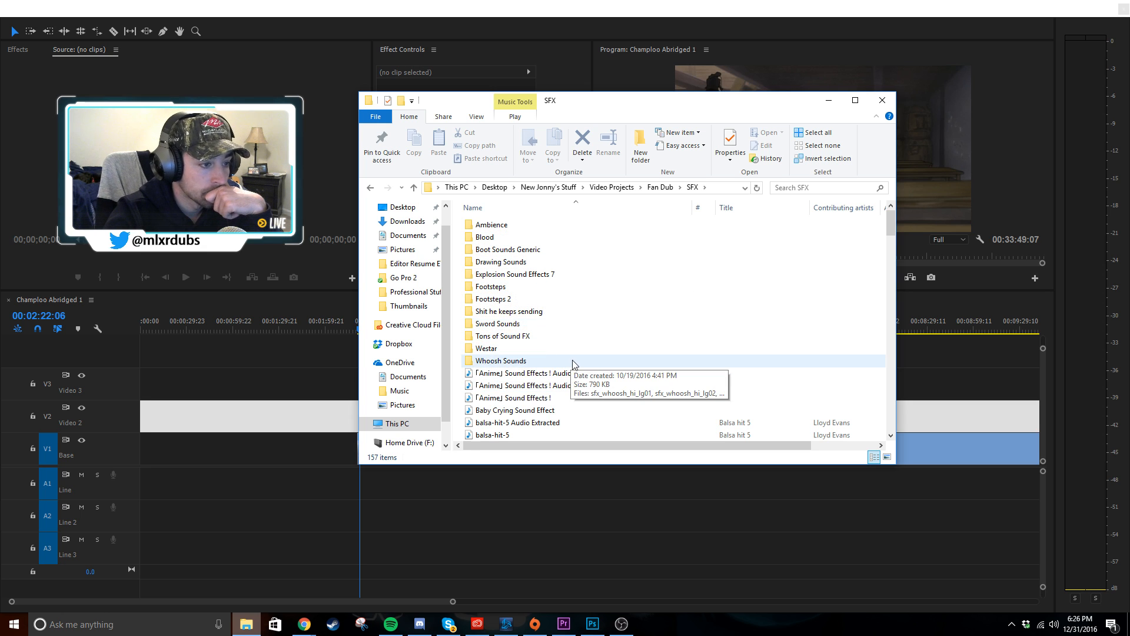
# - Find Bones Crackling 01 in the SFX folder, listen to it, and close the media player
pyautogui.scroll(-4, 574, 363)
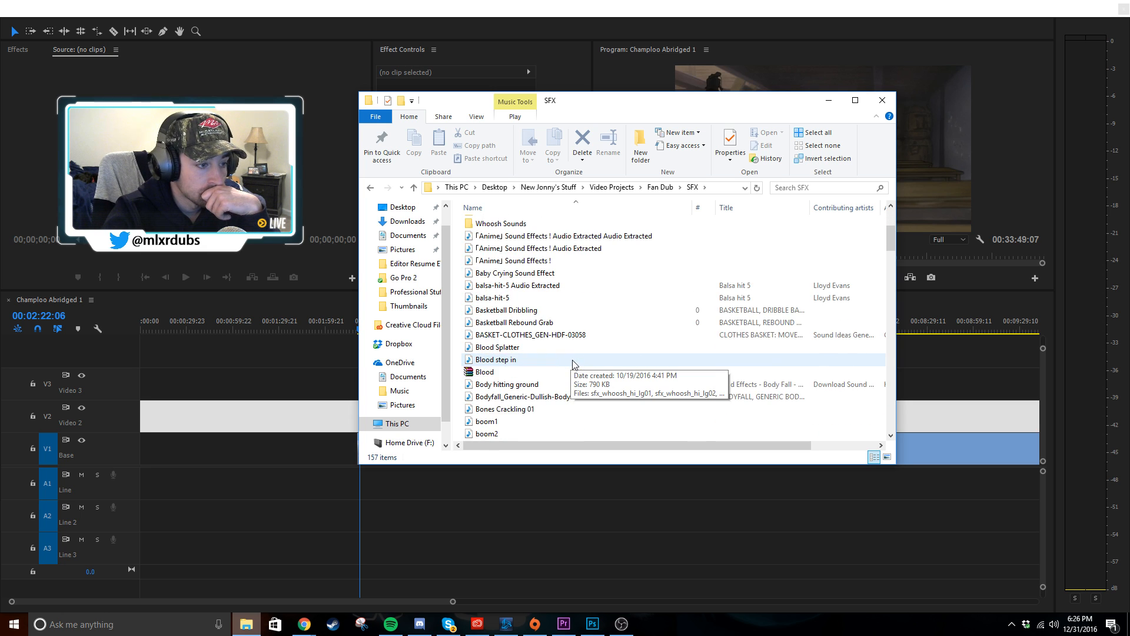
pyautogui.scroll(-3, 574, 364)
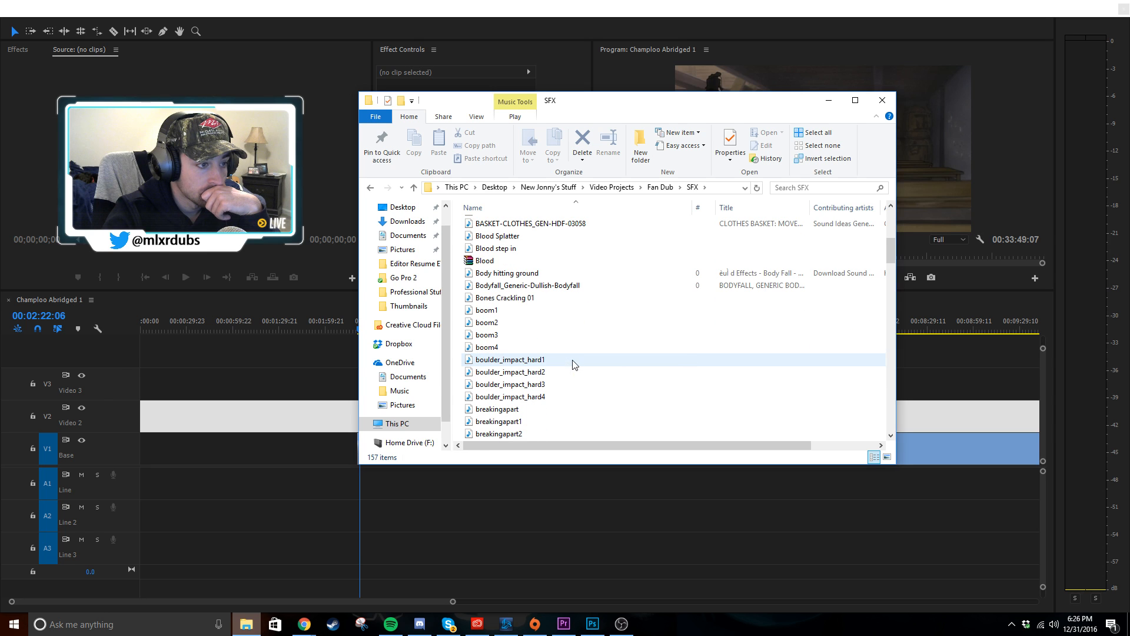
pyautogui.doubleClick(569, 300)
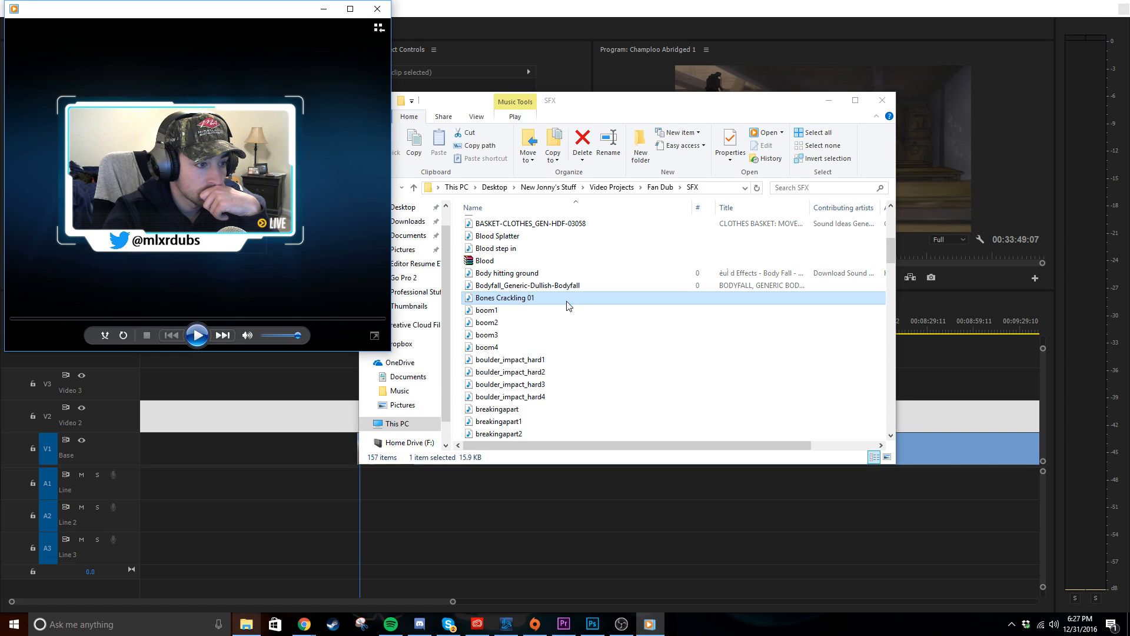
pyautogui.click(377, 8)
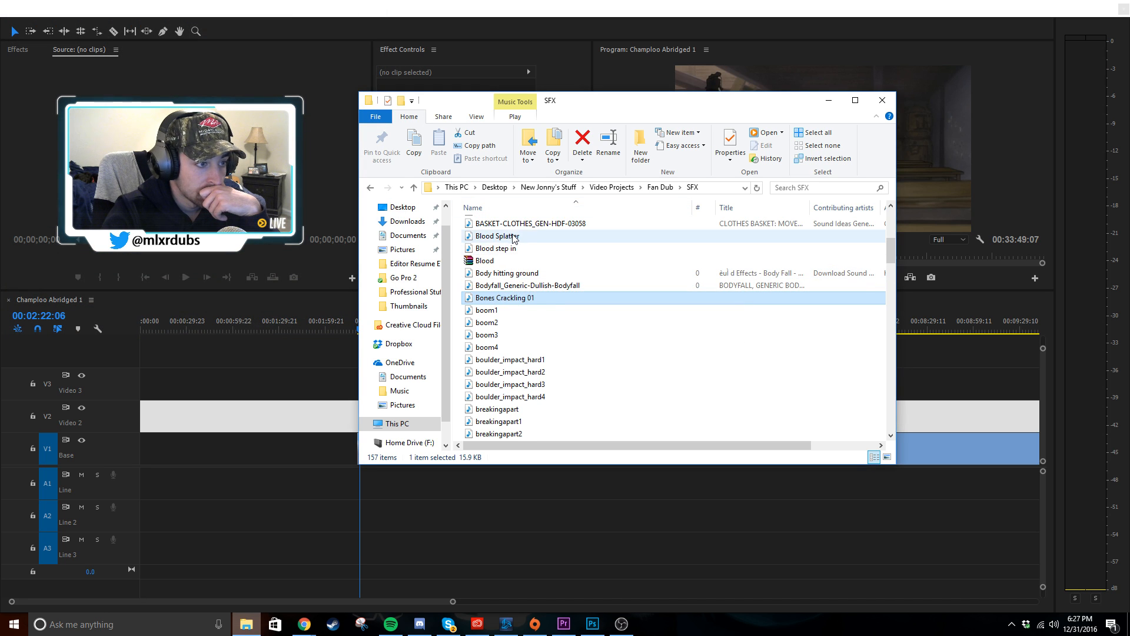
# - Look through the Whoosh Sounds folder, return to SFX, and minimize the Explorer window
pyautogui.scroll(5, 512, 265)
pyautogui.click(526, 297)
pyautogui.doubleClick(527, 297)
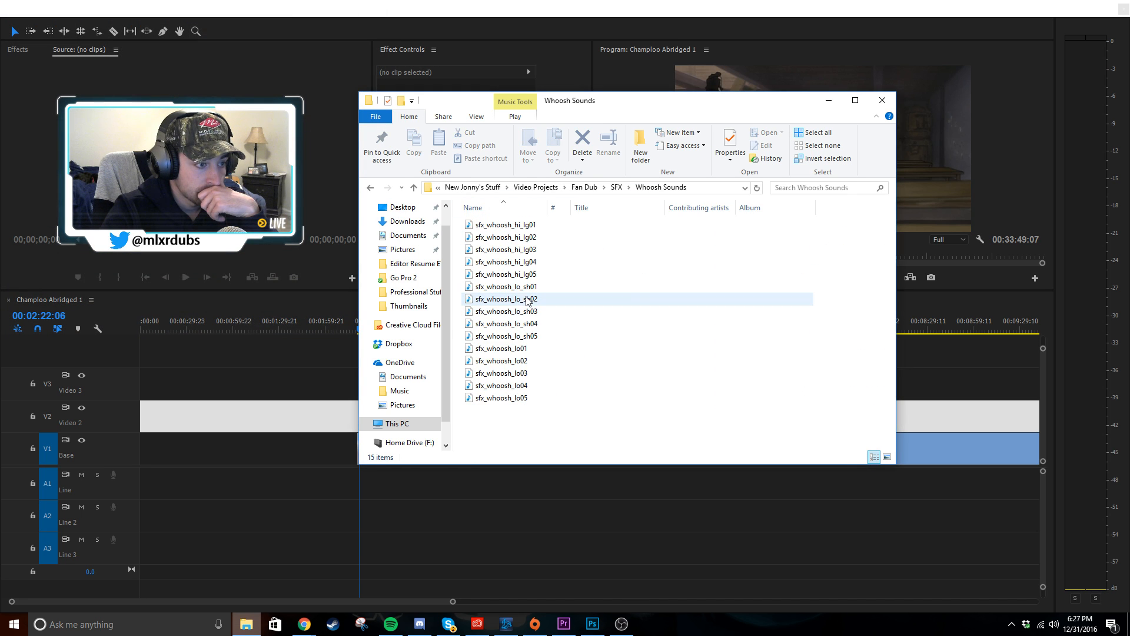
pyautogui.click(370, 187)
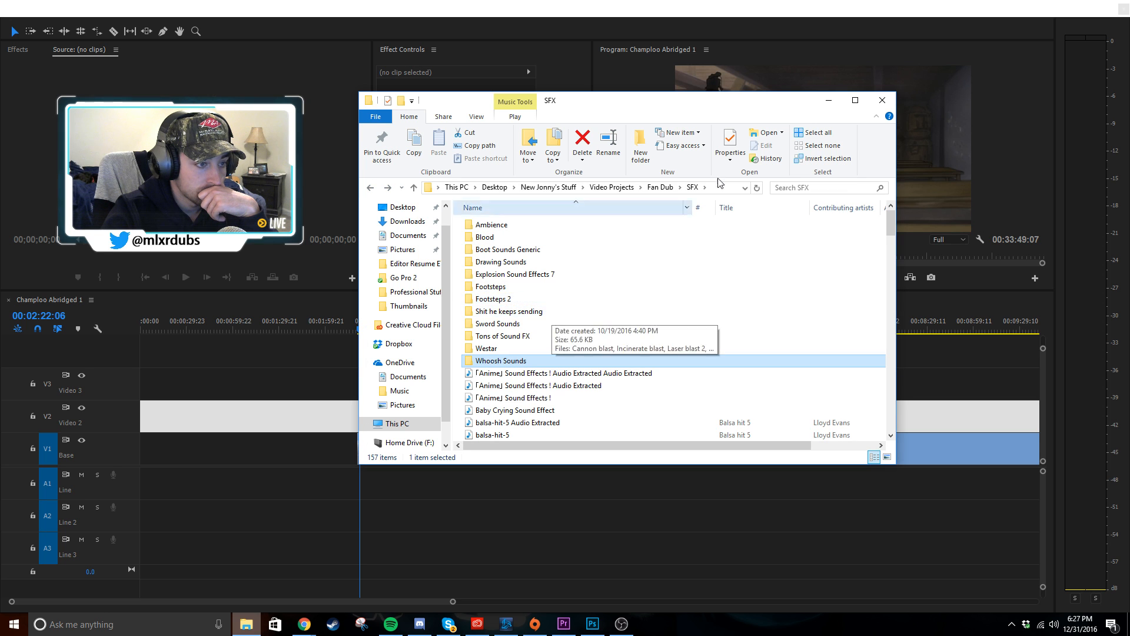
pyautogui.click(828, 100)
# - Locate BONE-CRACK_GEN-HDF-04318 in the Downloads folder and place the SFX folder window beside the Downloads window
pyautogui.moveTo(313, 625)
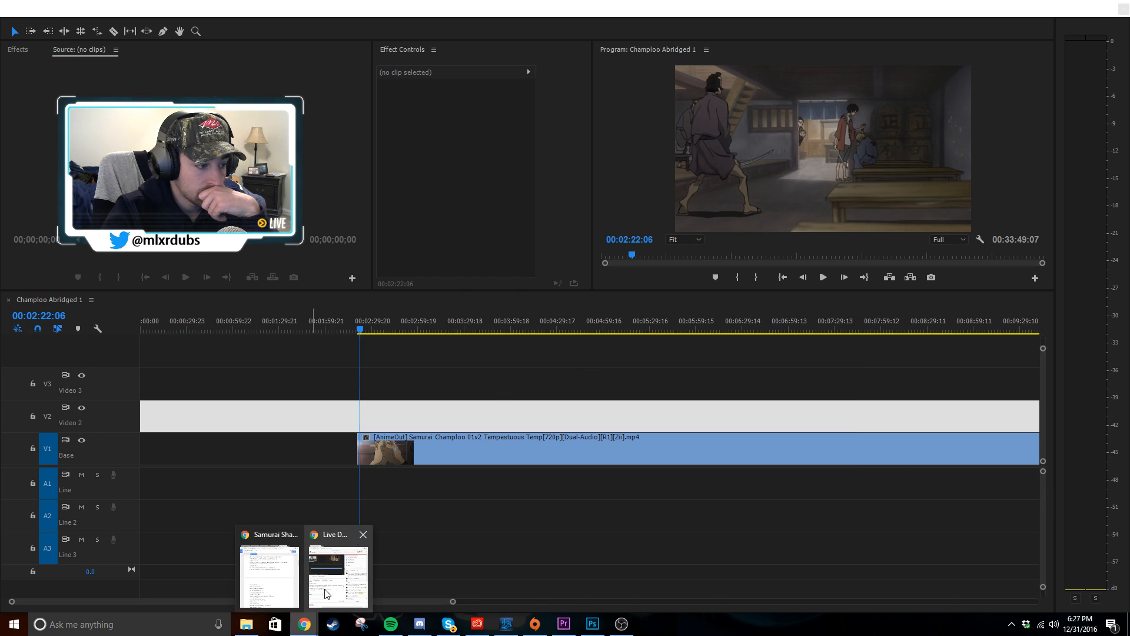
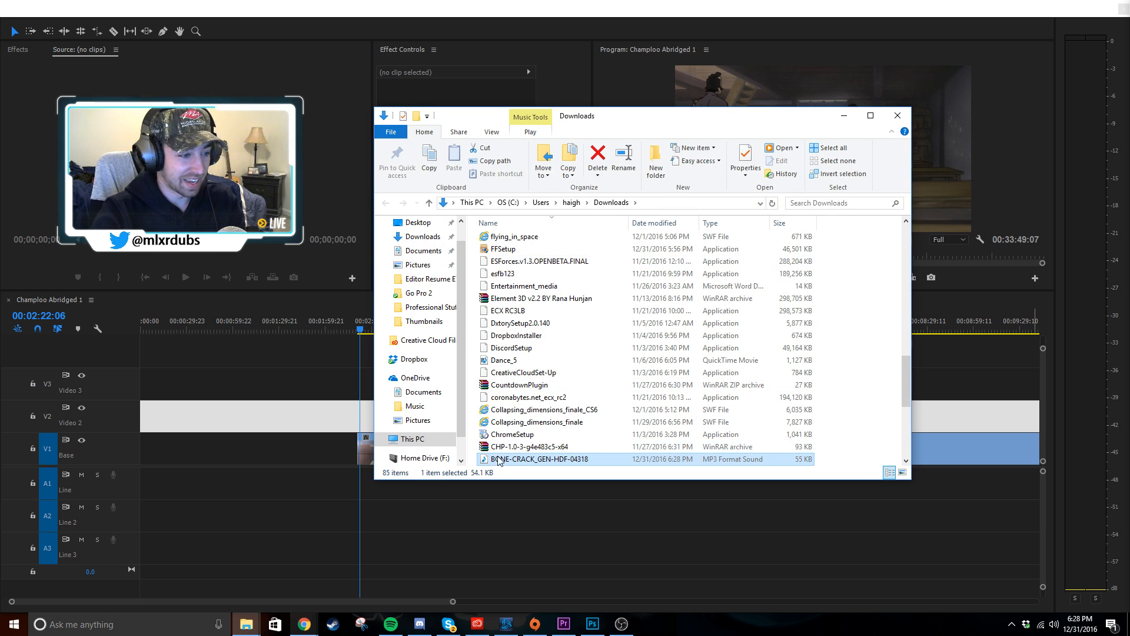
pyautogui.scroll(-4, 507, 451)
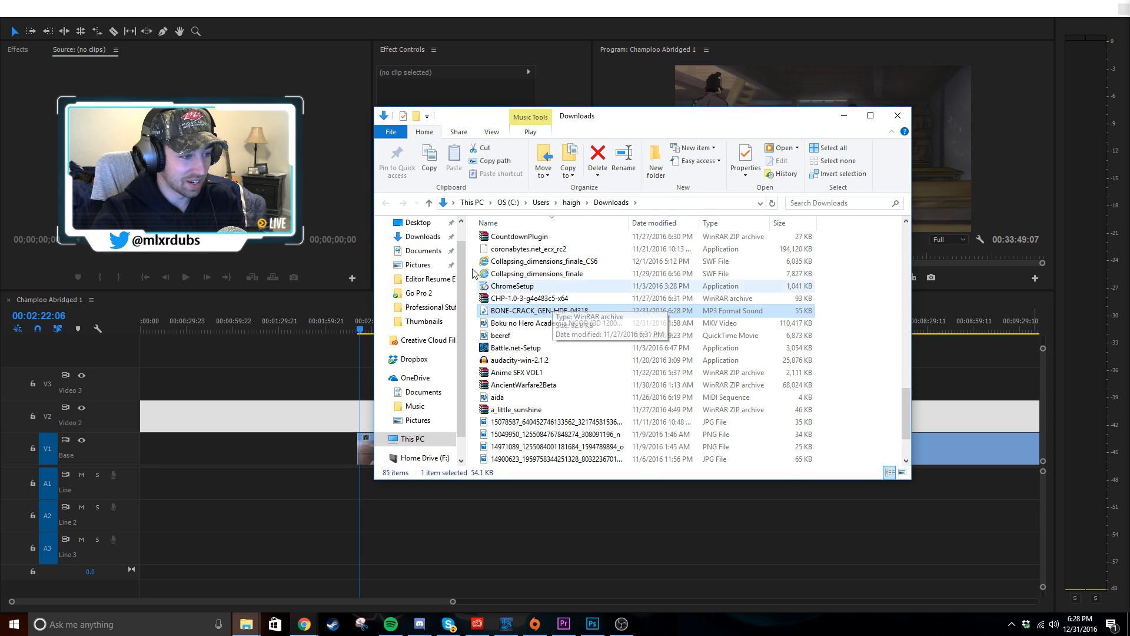
pyautogui.moveTo(246, 623)
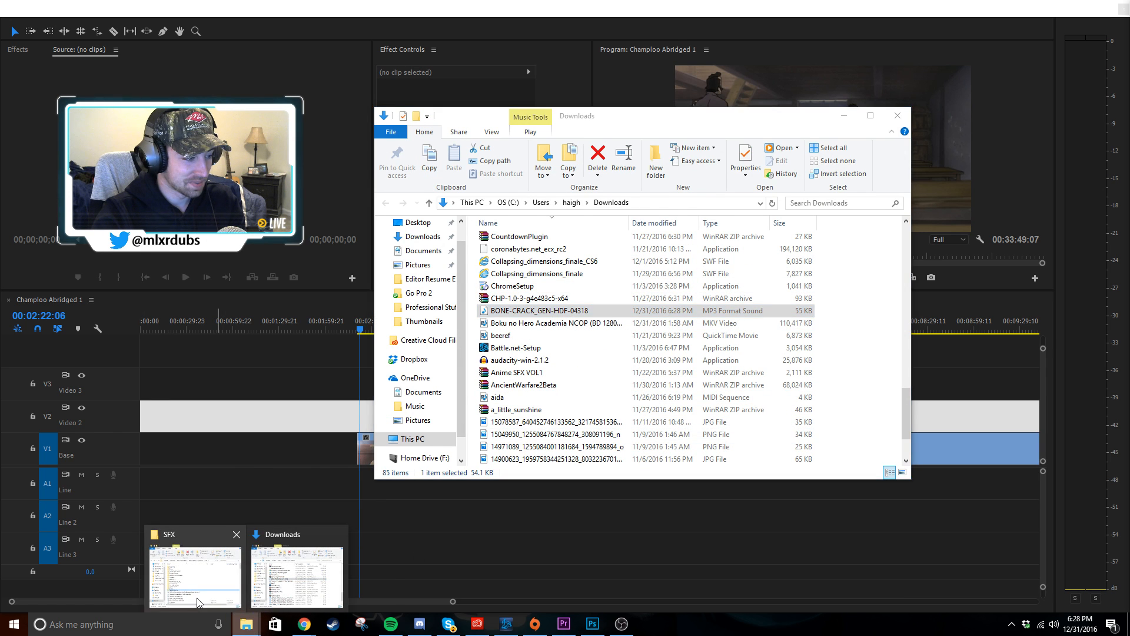
pyautogui.click(193, 568)
pyautogui.moveTo(627, 102); pyautogui.dragTo(243, 130)
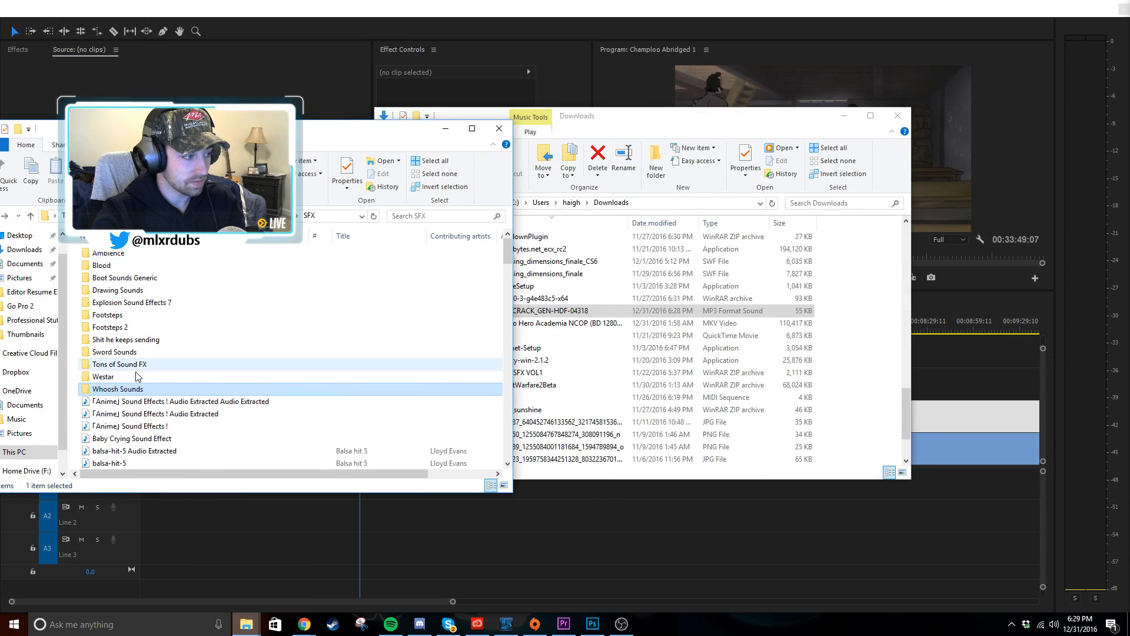
# - Open the Westar folder and try to move BONE-CRACK_GEN-HDF-04318 into it from the Downloads folder
pyautogui.doubleClick(103, 376)
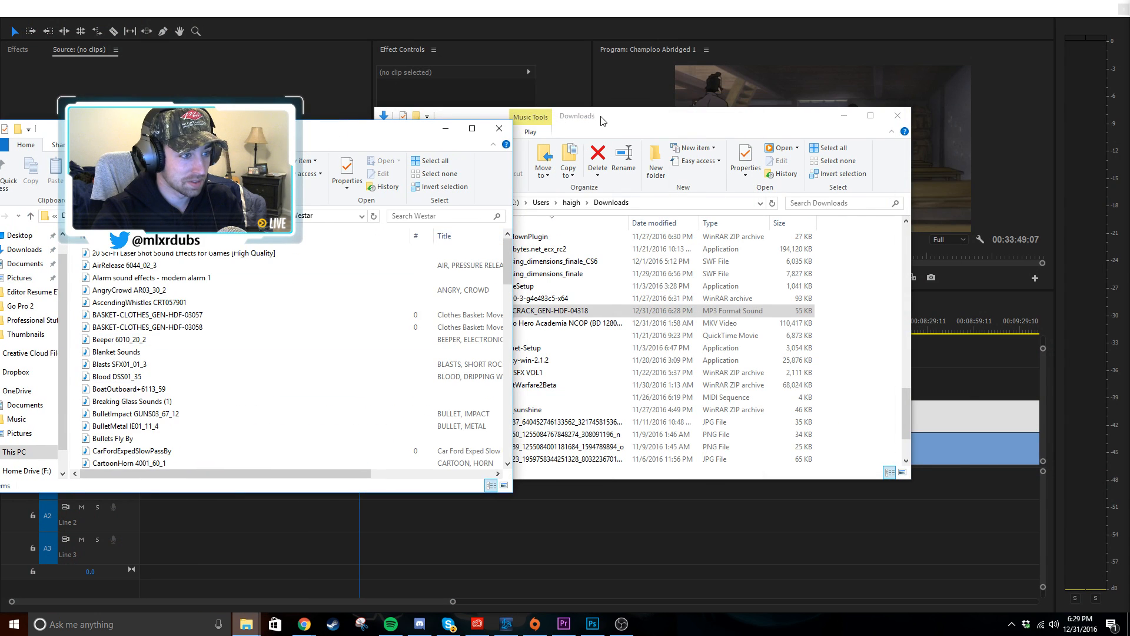
pyautogui.moveTo(604, 121); pyautogui.dragTo(770, 112)
pyautogui.moveTo(689, 306); pyautogui.dragTo(292, 400)
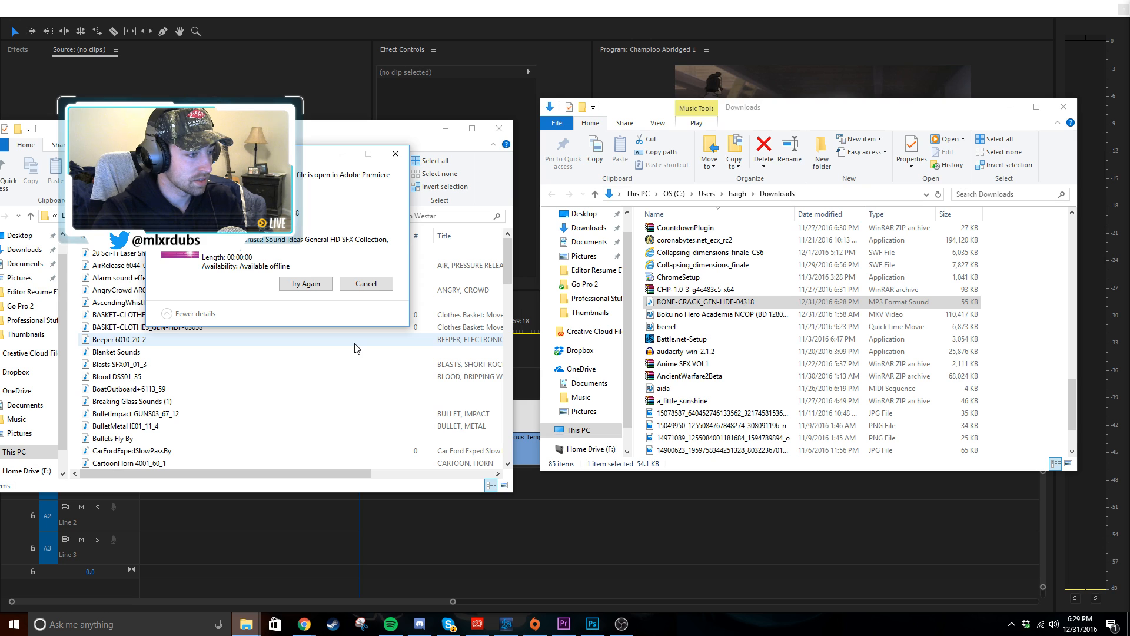
pyautogui.click(312, 289)
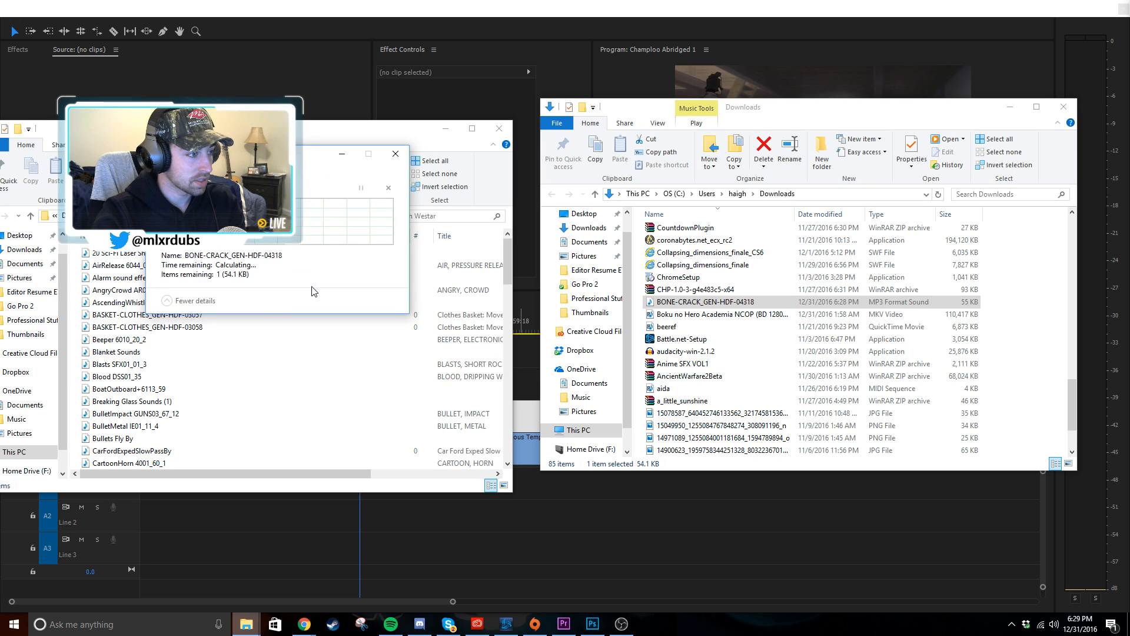
pyautogui.click(366, 283)
# - Move BONE-CRACK_GEN-HDF-04318 from Downloads into the Westar folder and close the Downloads window
pyautogui.click(546, 504)
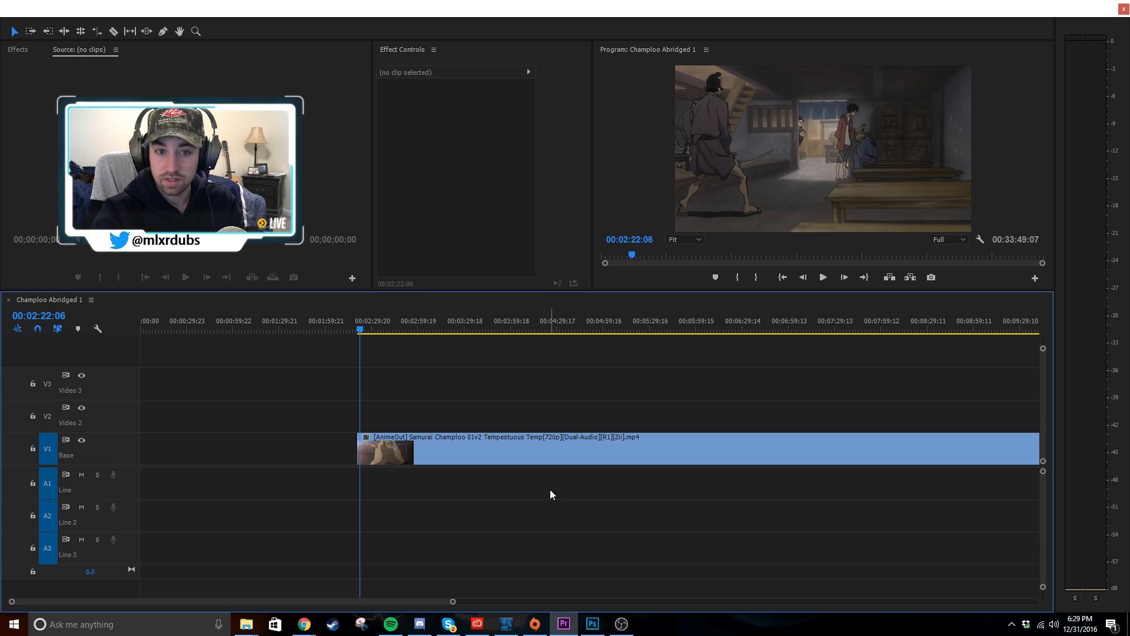
pyautogui.moveTo(246, 623)
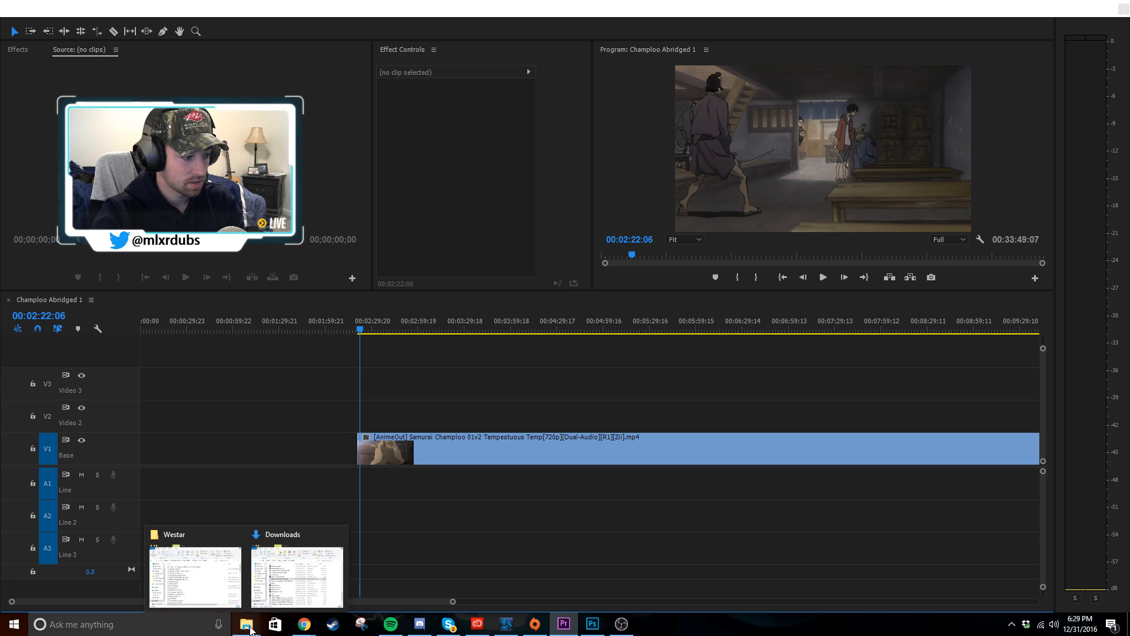
pyautogui.click(296, 591)
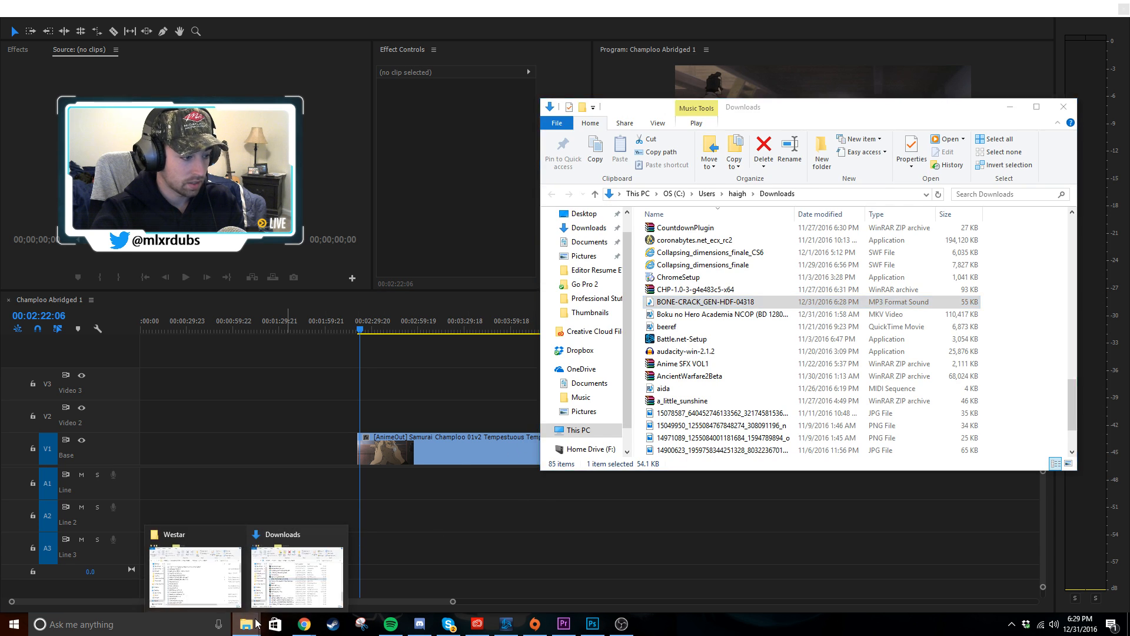
pyautogui.click(195, 575)
pyautogui.moveTo(676, 302); pyautogui.dragTo(273, 358)
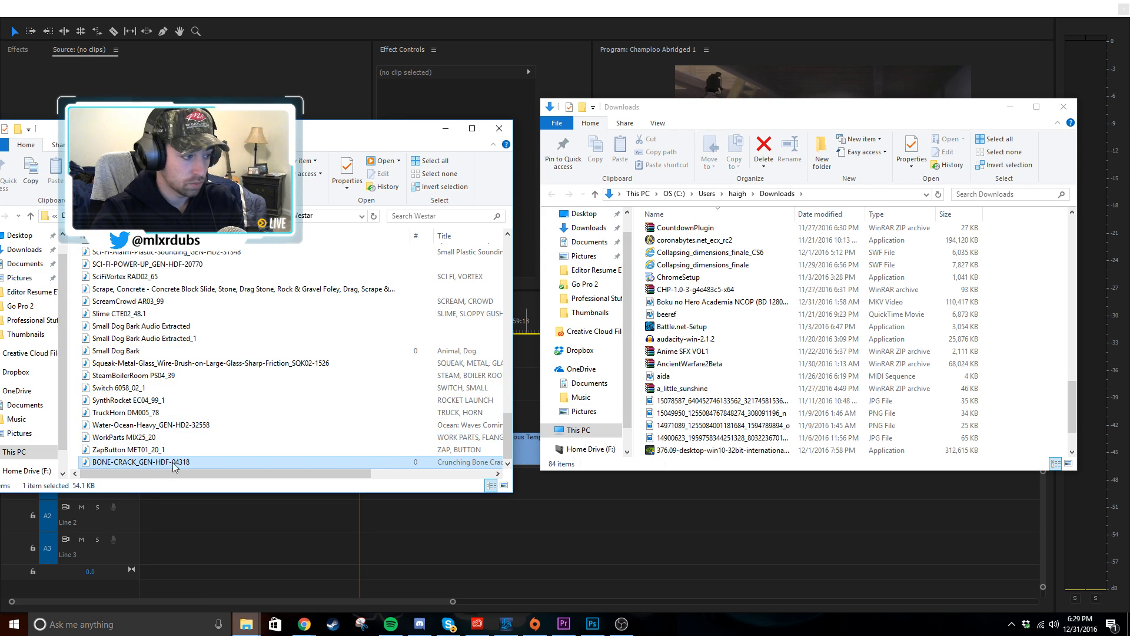
pyautogui.click(1063, 106)
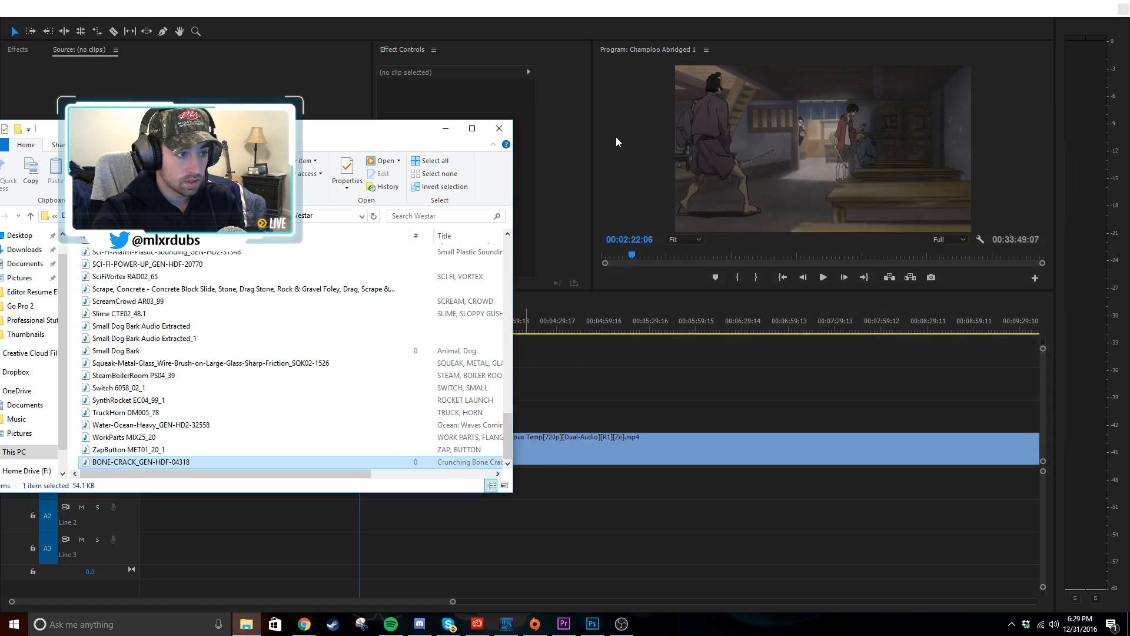
pyautogui.moveTo(379, 131); pyautogui.dragTo(511, 105)
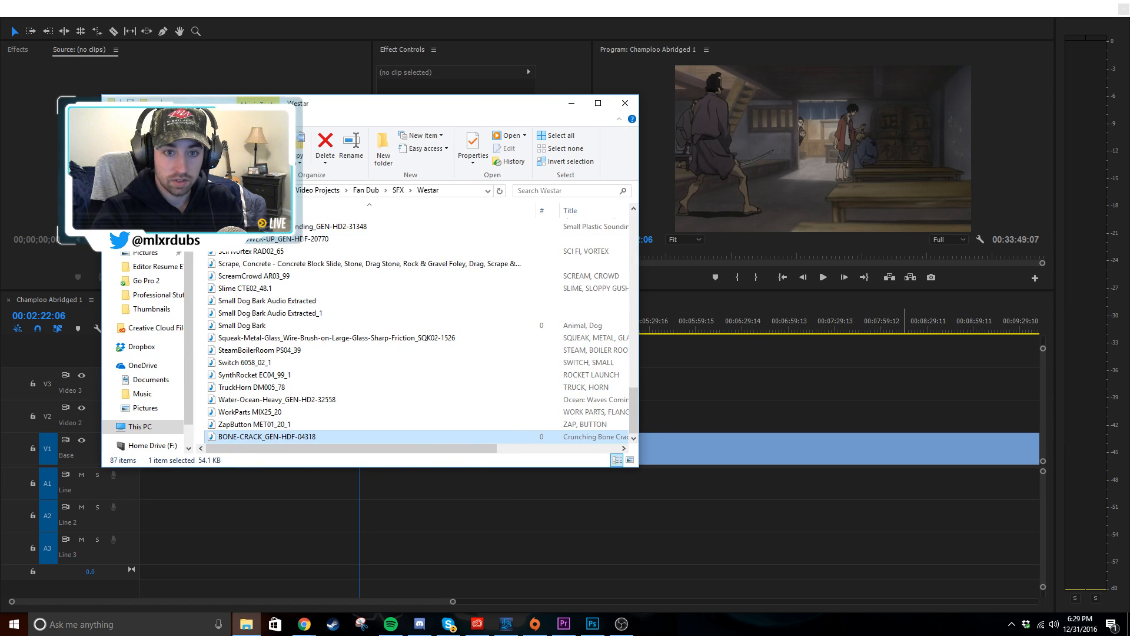
# - Switch to Premiere Pro, save the project, and move the floating Foley and SFX bin windows off the editing workspace
pyautogui.hotkey('alt', 'Tab')
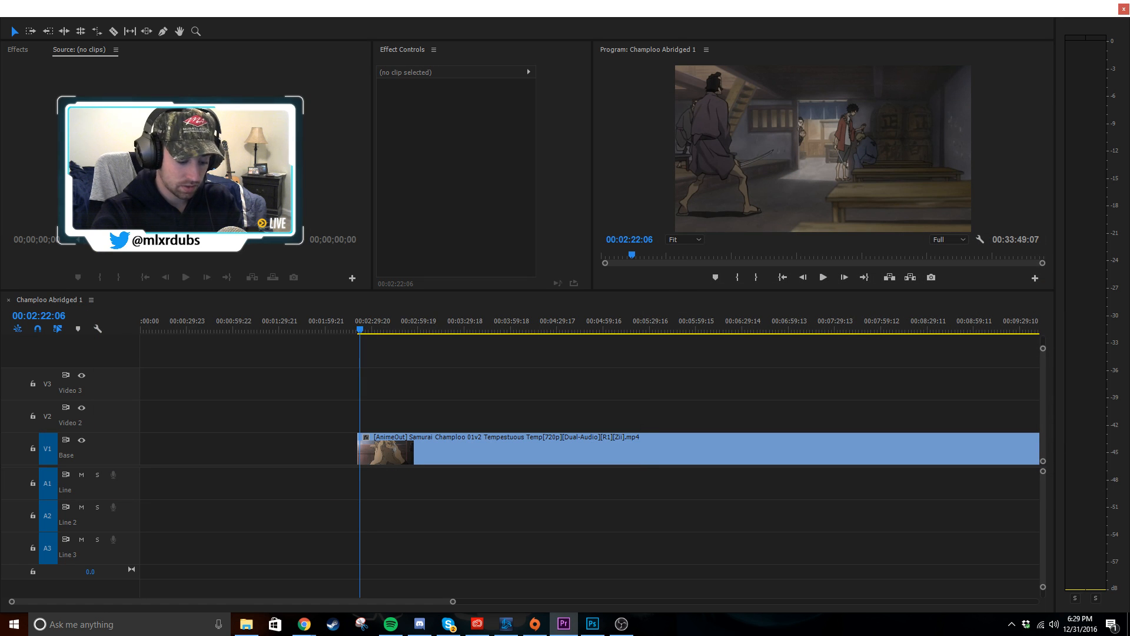
pyautogui.hotkey('ctrl', 's')
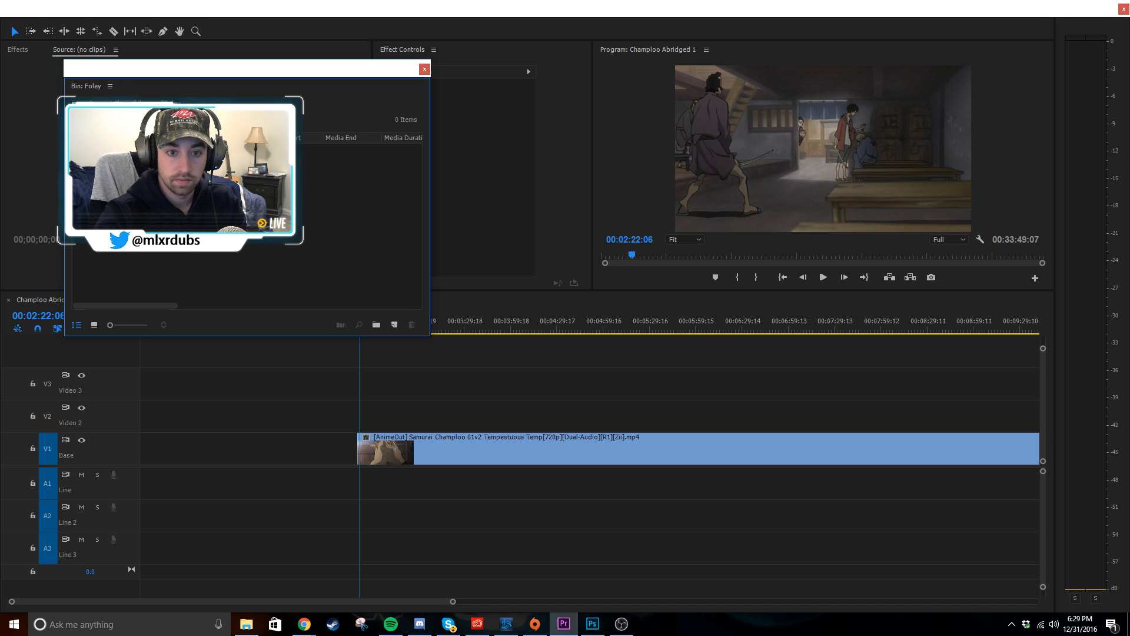
pyautogui.moveTo(91, 88); pyautogui.dragTo(1129, 218)
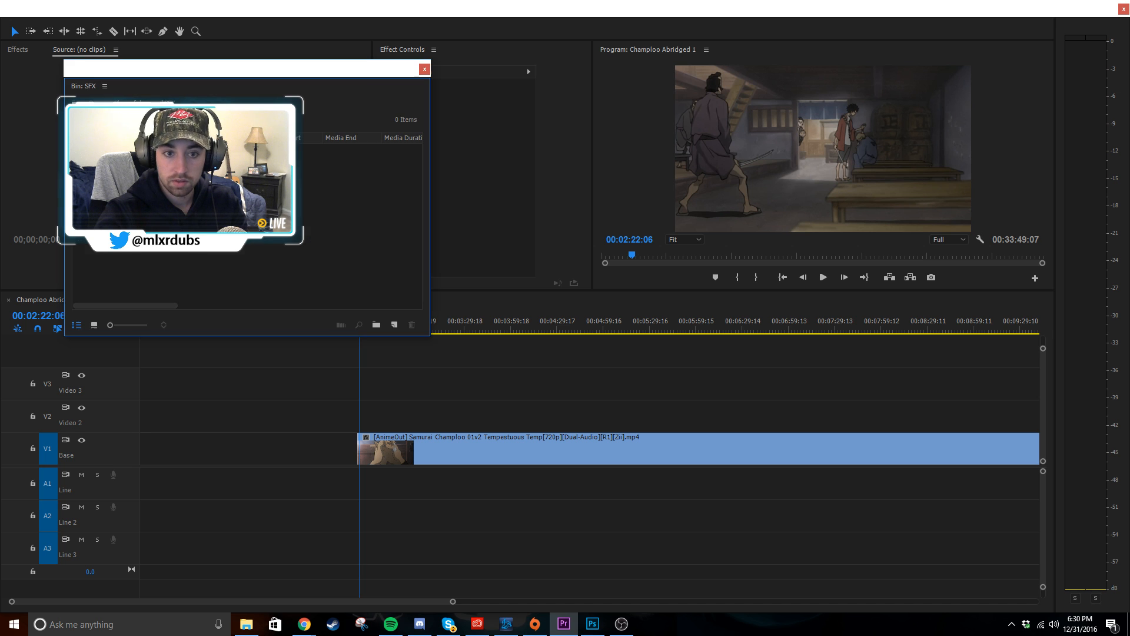
pyautogui.moveTo(94, 70); pyautogui.dragTo(1129, 259)
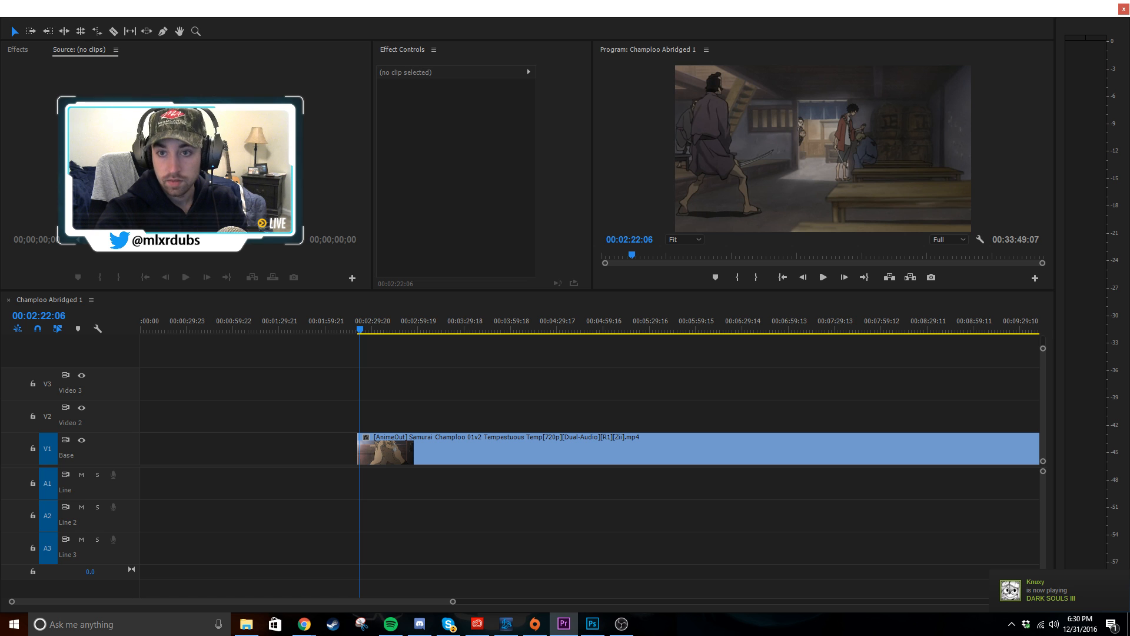
# - Bring BONE-CRACK_GEN-HDF-04318 from the Westar folder into the Premiere Pro project and audition it in the Source monitor
pyautogui.click(246, 623)
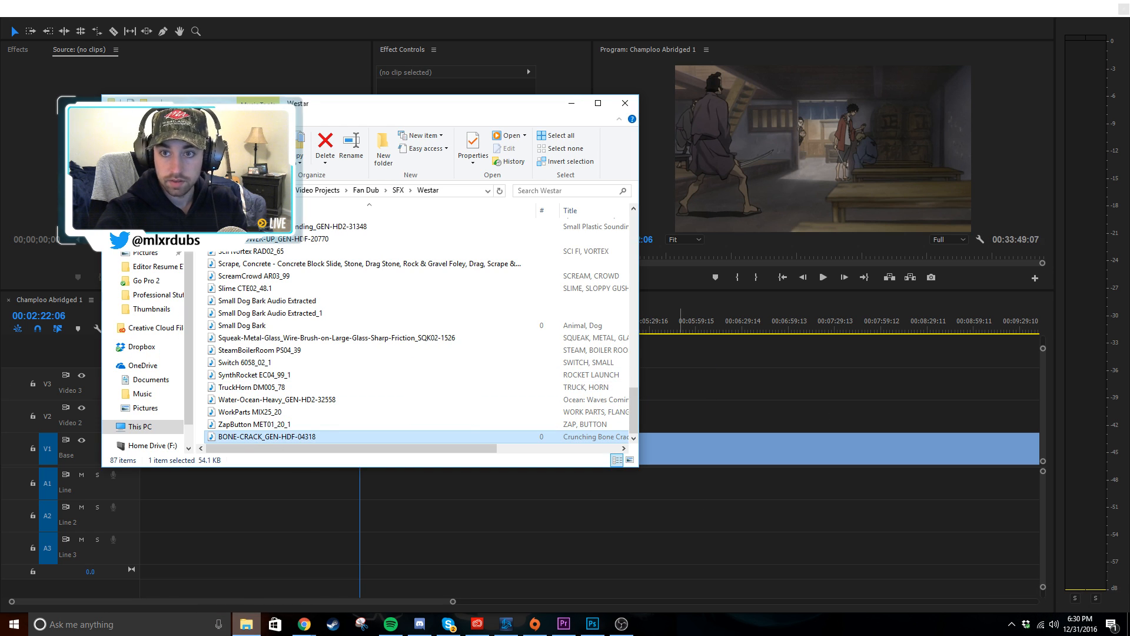
pyautogui.hotkey('alt', 'Tab')
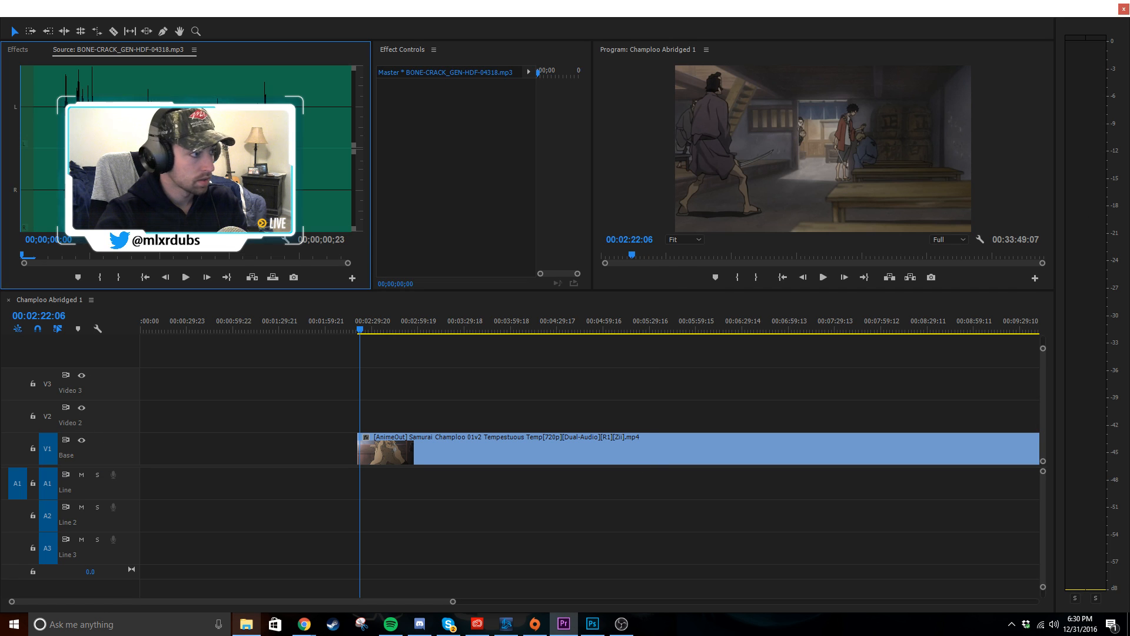
pyautogui.click(62, 140)
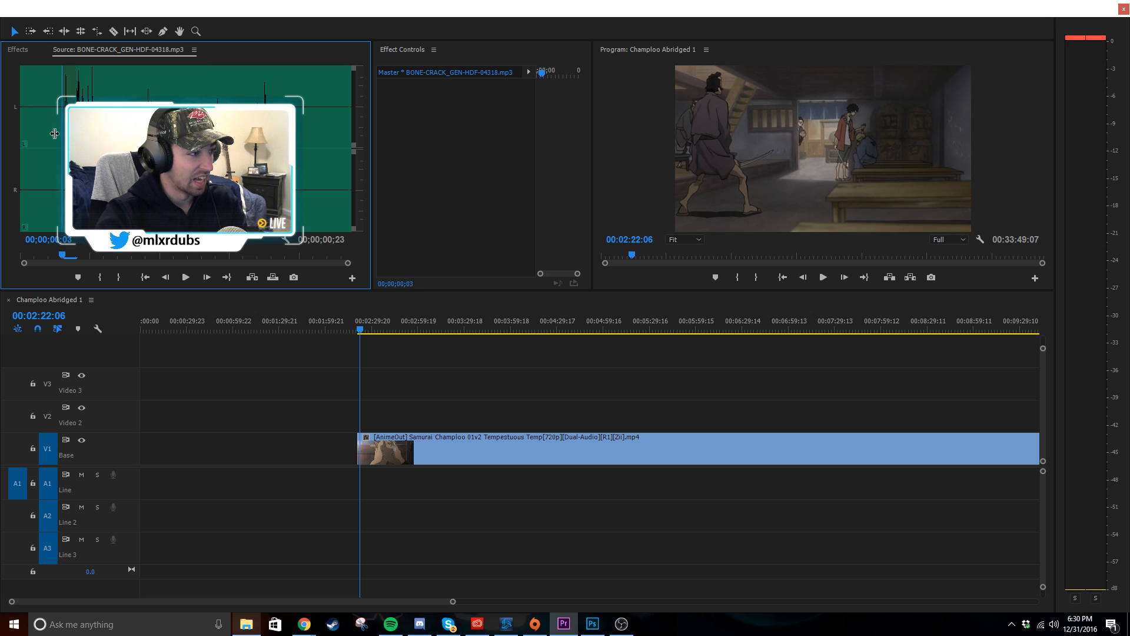
pyautogui.moveTo(55, 133); pyautogui.dragTo(41, 133)
pyautogui.press('space')
pyautogui.press('space')
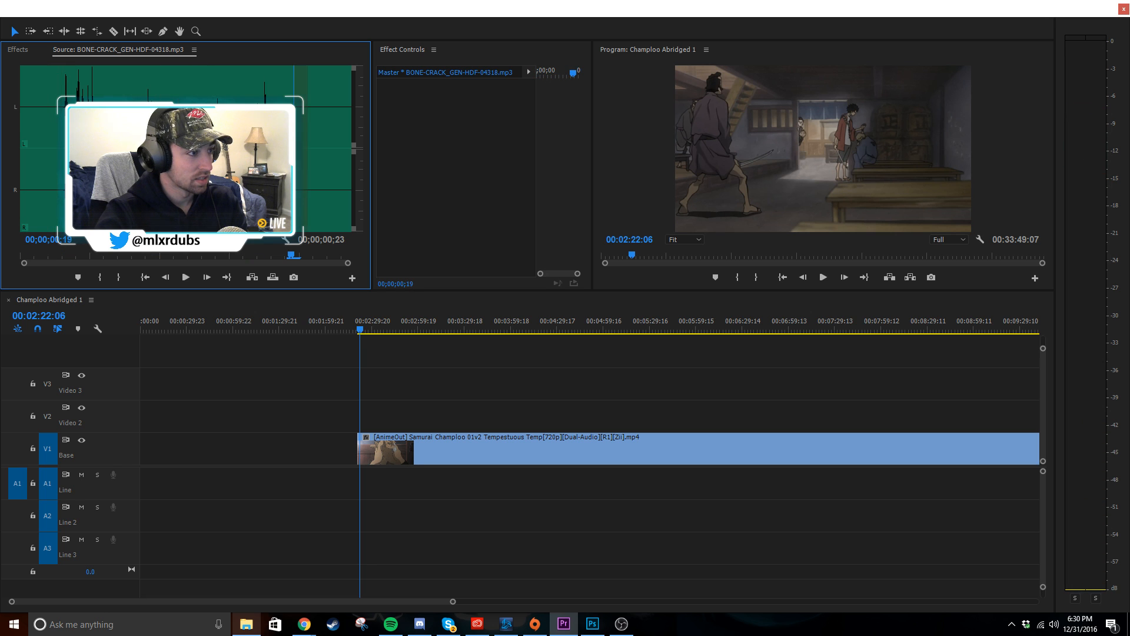
# - Mark the bone-crack sound's source in point at 00;00;00;08 and place the marked part on the Line track at 00:02:22:06
pyautogui.click(138, 142)
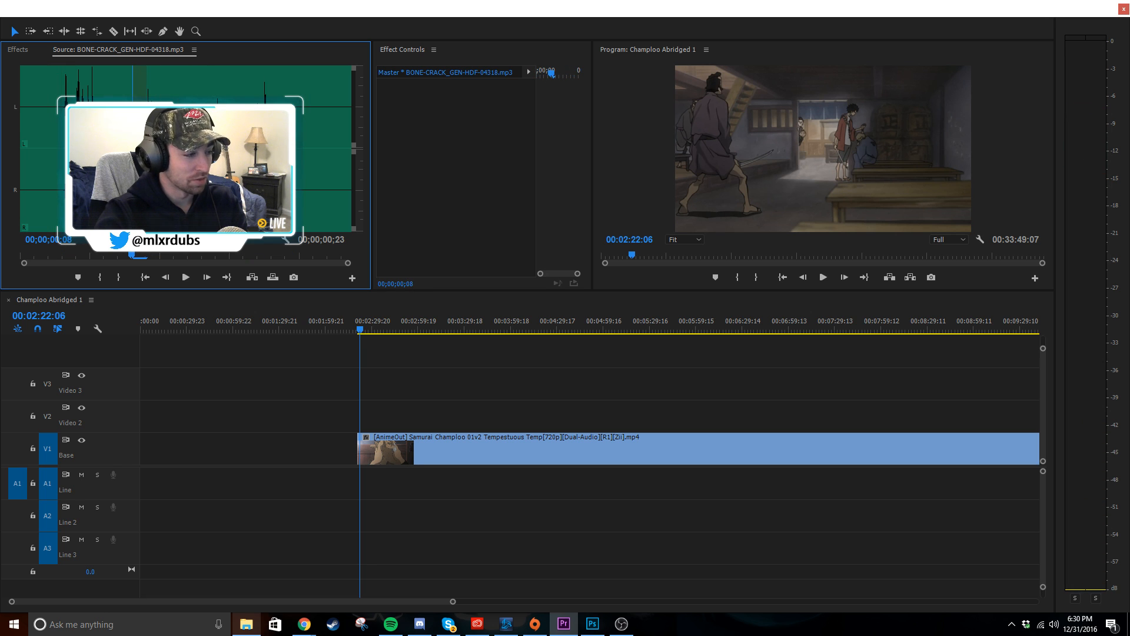
pyautogui.press('o')
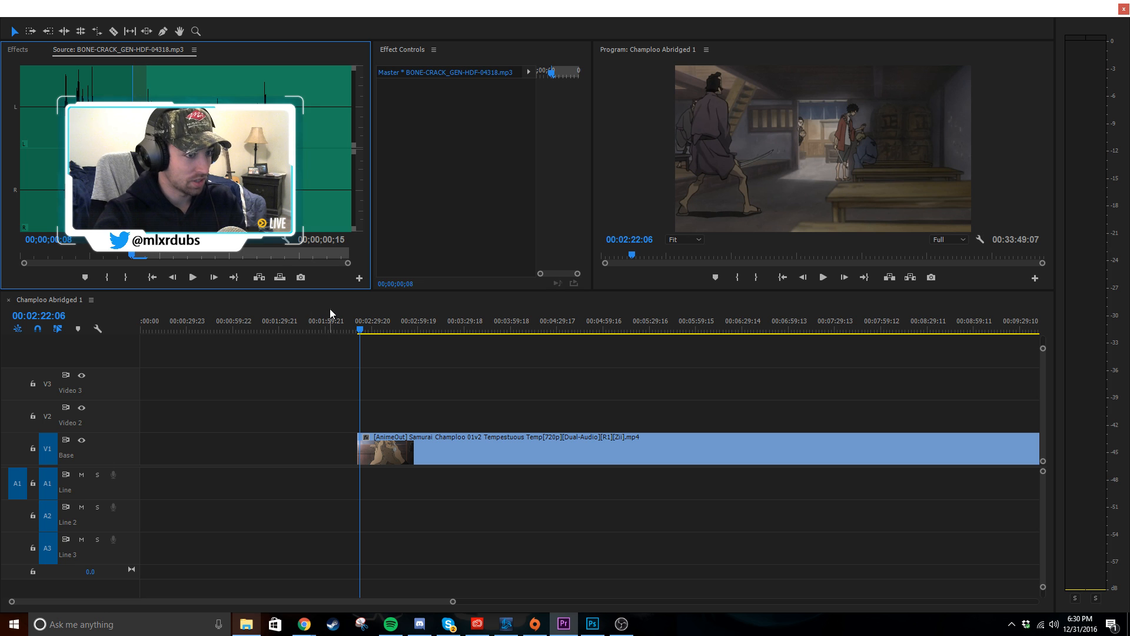
pyautogui.moveTo(388, 455); pyautogui.dragTo(344, 481)
pyautogui.press('=')
pyautogui.press('=')
pyautogui.press('=')
pyautogui.press('=')
pyautogui.press('=')
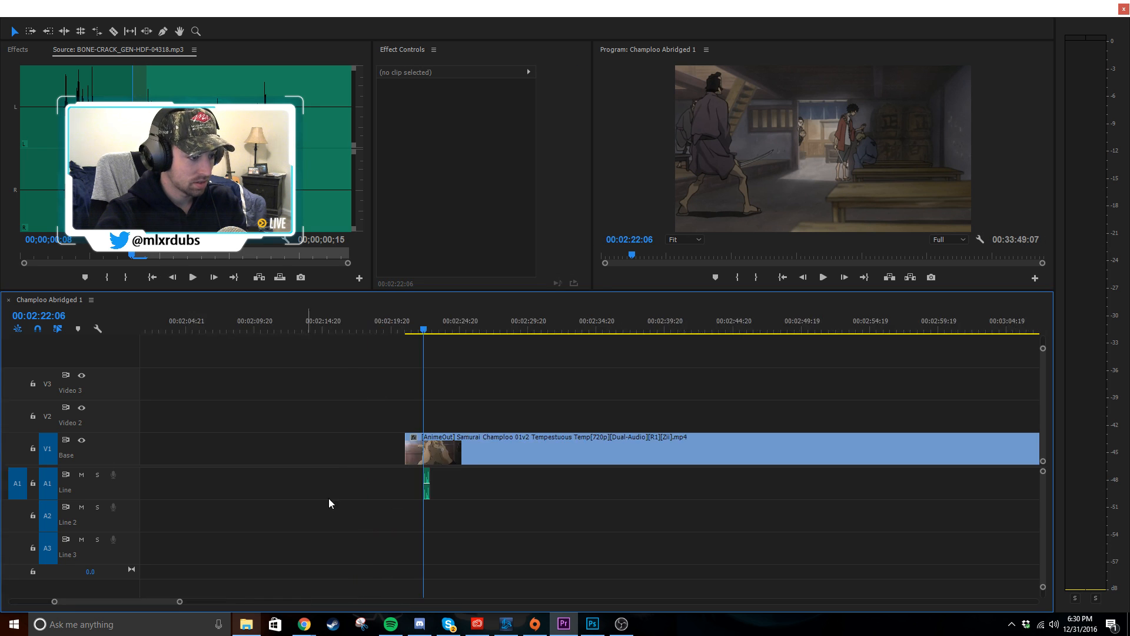
pyautogui.press('=')
pyautogui.press('=')
# - Move the bone-crack clip onto a new audio track A4 at 00:02:20:22 and rename that track SFX 1
pyautogui.moveTo(404, 333)
pyautogui.mouseDown()
pyautogui.moveTo(439, 334)
pyautogui.moveTo(397, 347)
pyautogui.mouseUp()
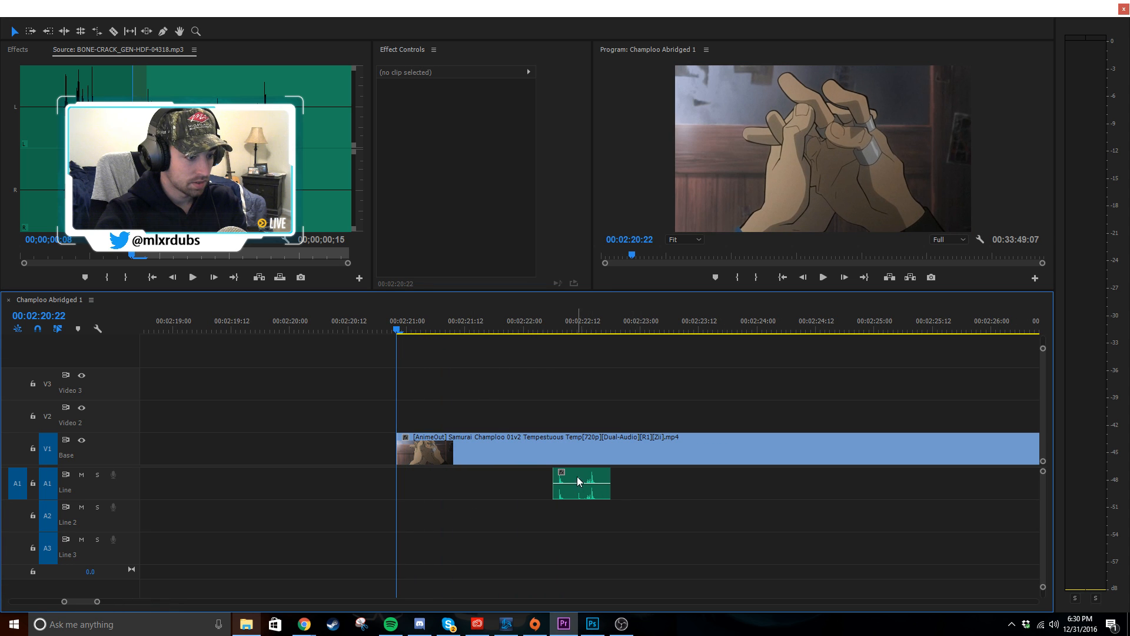
pyautogui.moveTo(579, 474); pyautogui.dragTo(423, 584)
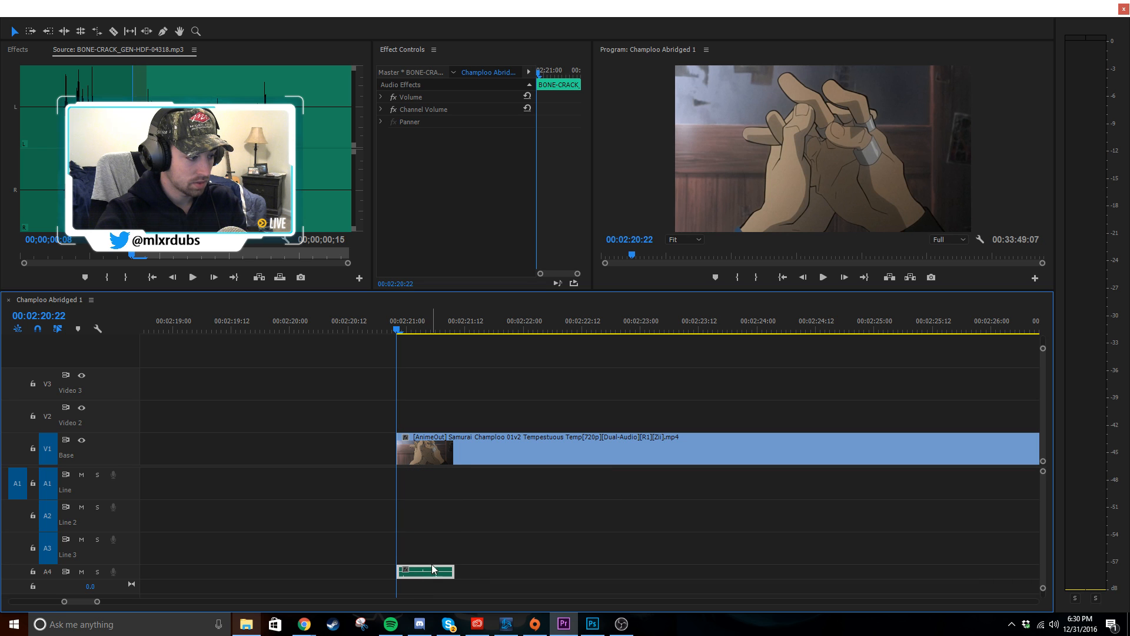
pyautogui.doubleClick(97, 566)
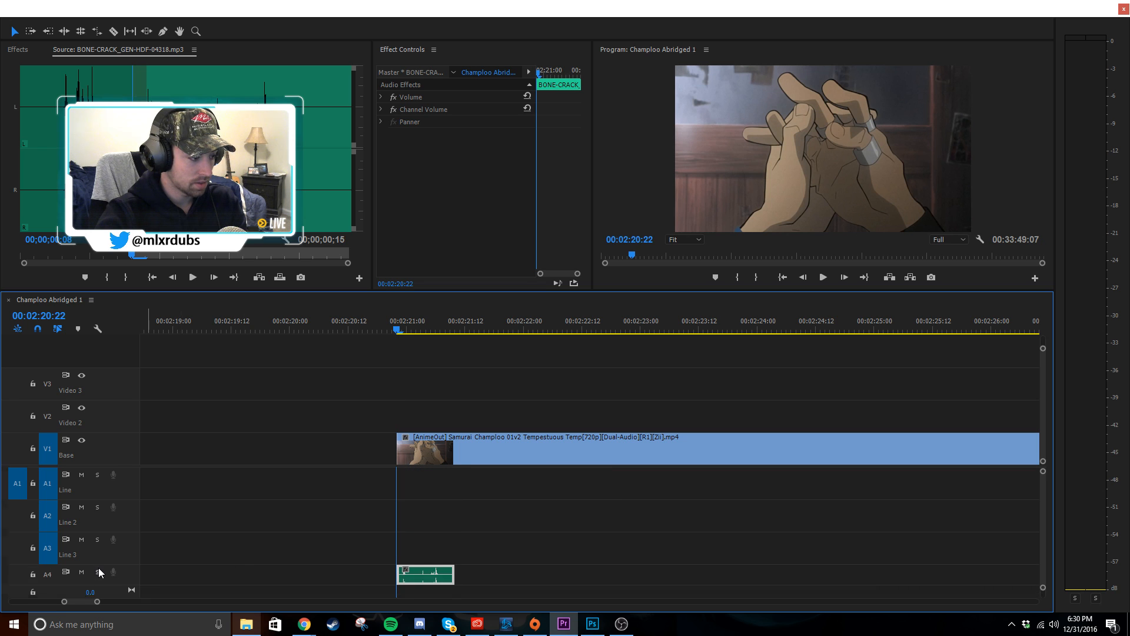
pyautogui.rightClick(120, 590)
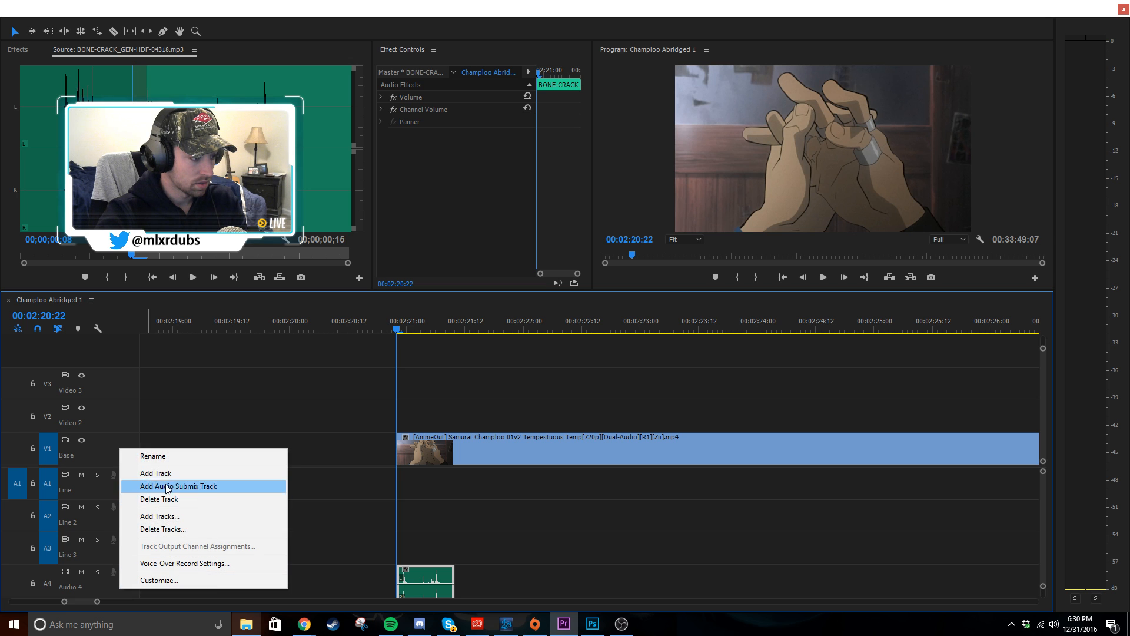
pyautogui.click(173, 454)
pyautogui.write('SFX 1')
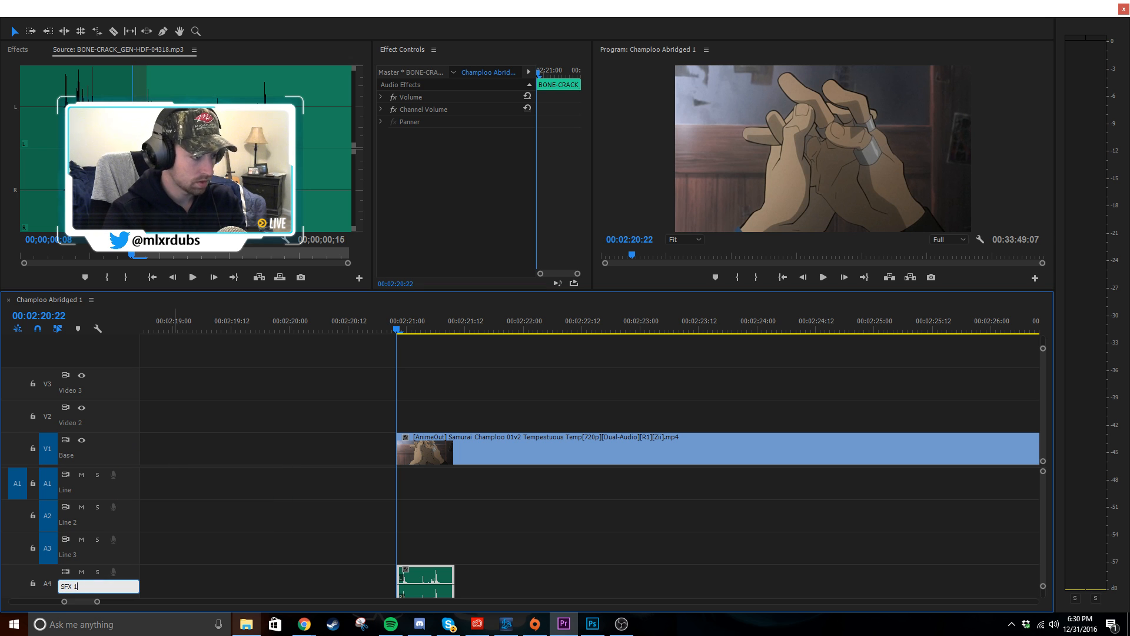
pyautogui.press('Return')
# - Play the bone-crack clip on SFX 1, cut it at 00:02:21:04, and delete the part after the cut
pyautogui.scroll(-2, 179, 441)
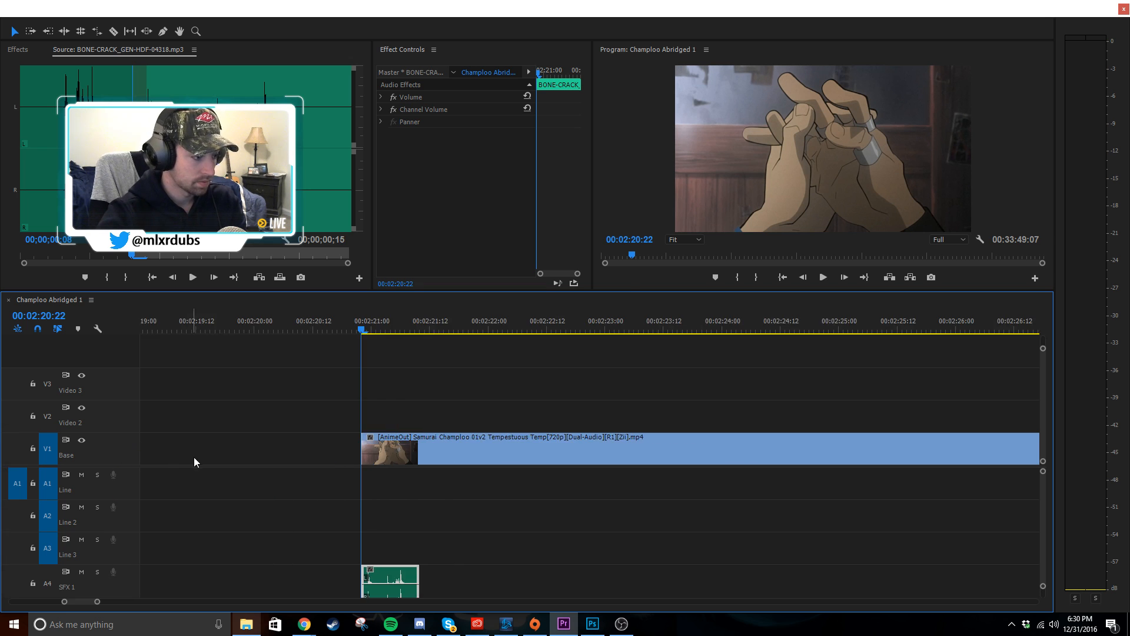
pyautogui.click(355, 501)
pyautogui.press('space')
pyautogui.press('space')
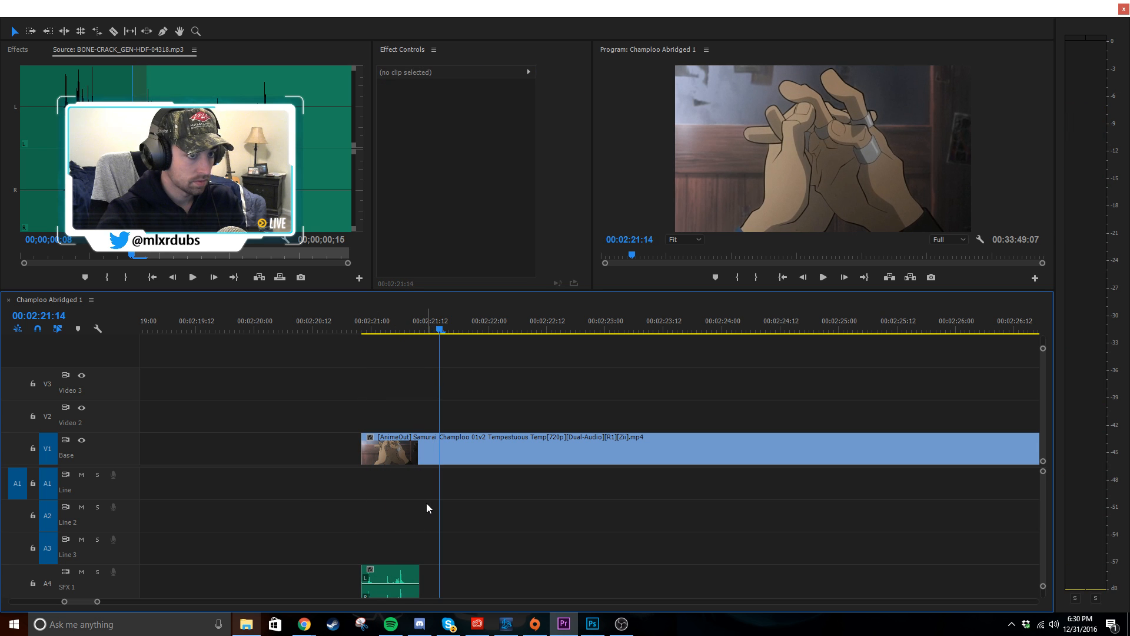
pyautogui.click(382, 329)
pyautogui.moveTo(384, 329); pyautogui.dragTo(392, 329)
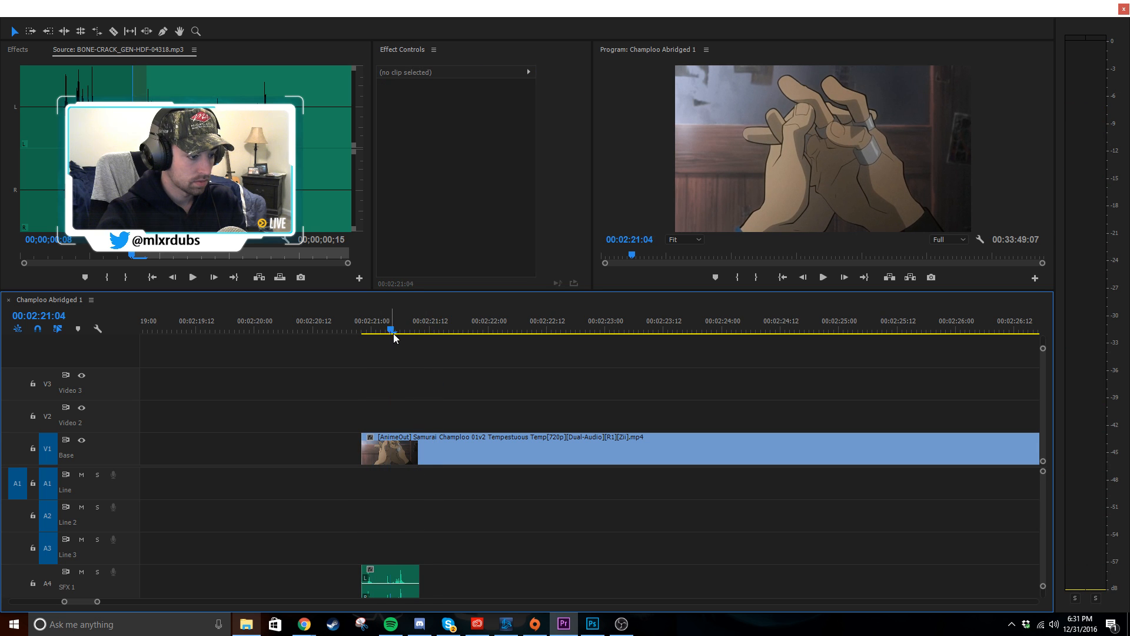
pyautogui.hotkey('ctrl', 'k')
pyautogui.click(402, 581)
pyautogui.press('Delete')
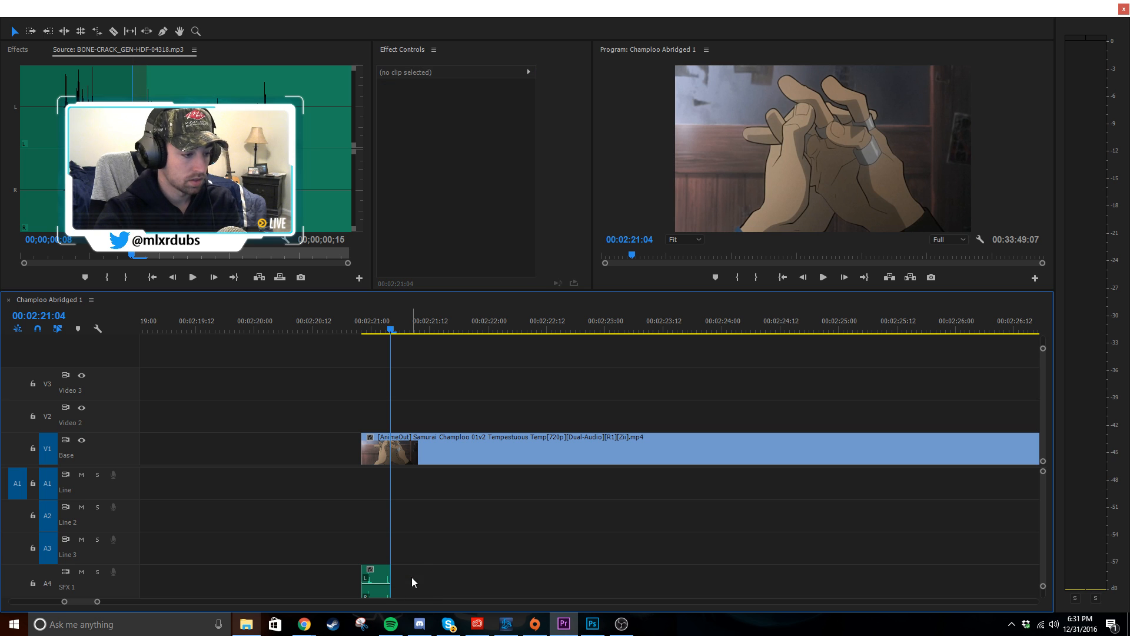
# - Mark the bone-crack source from 00;00;00;02 to 00;00;00;07, place that part directly after the first clip on SFX 1, and play it back
pyautogui.click(46, 146)
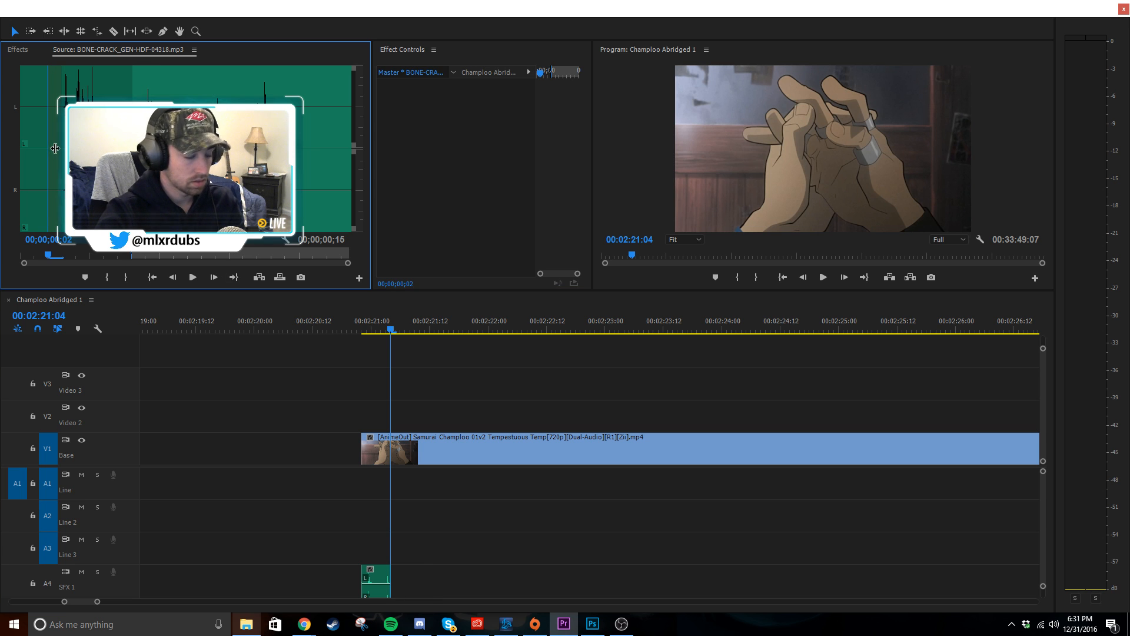
pyautogui.press('i')
pyautogui.click(125, 146)
pyautogui.press('o')
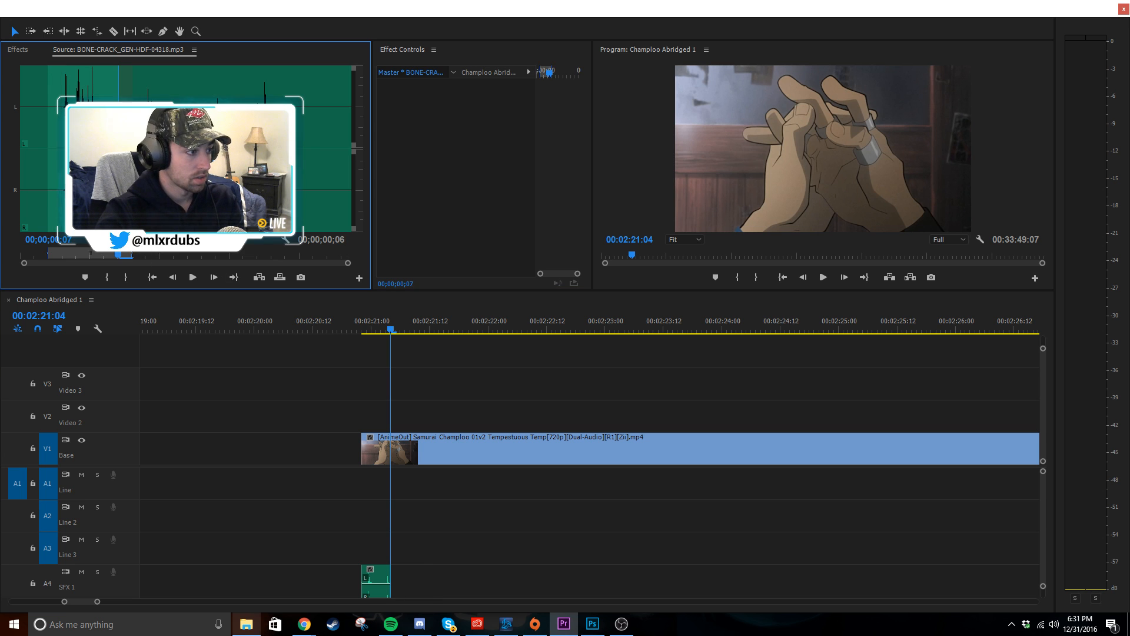
pyautogui.moveTo(125, 147); pyautogui.dragTo(402, 581)
pyautogui.click(462, 528)
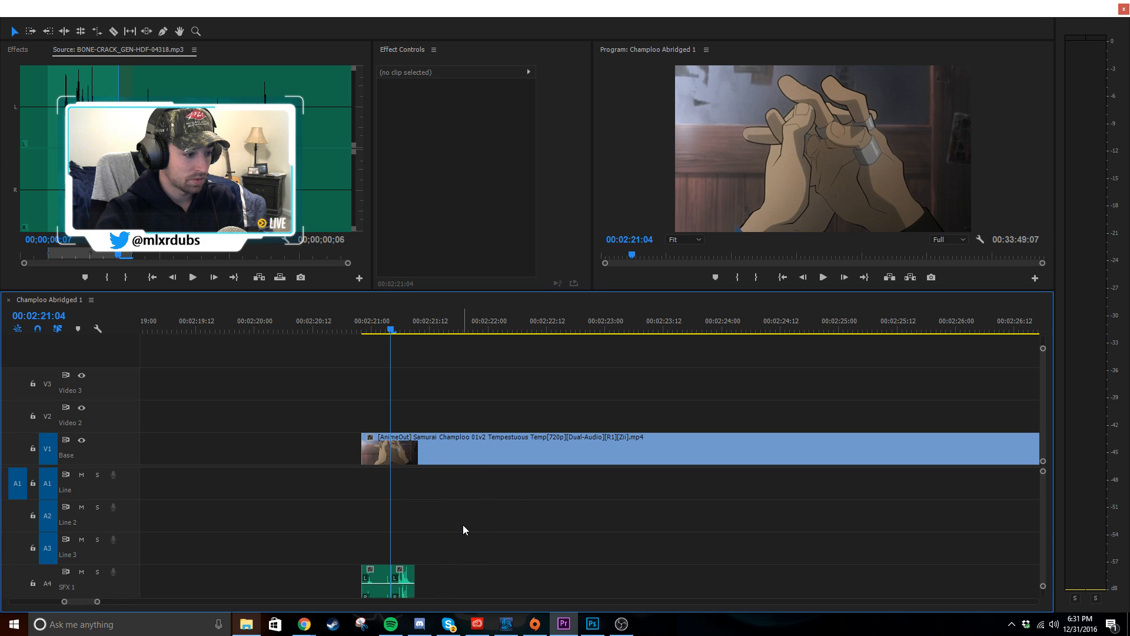
pyautogui.press('space')
pyautogui.press('space')
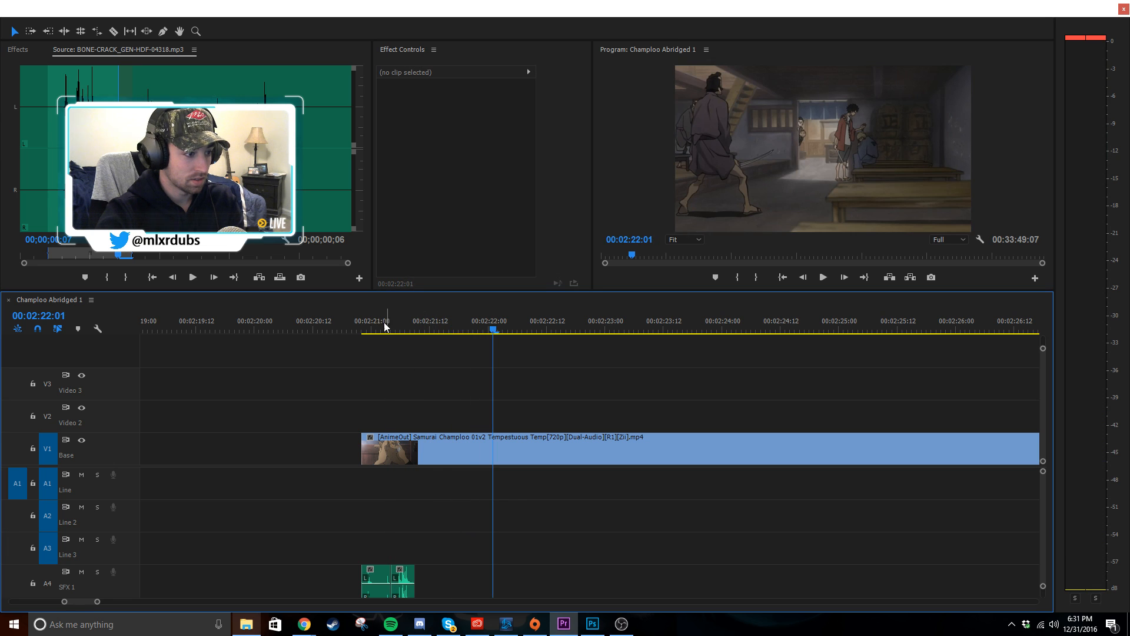
# - Shift both bone-crack clips on SFX 1 later so that the join between them sits at 00:02:21:18
pyautogui.click(358, 328)
pyautogui.moveTo(428, 544); pyautogui.dragTo(436, 579)
pyautogui.click(458, 533)
pyautogui.press('space')
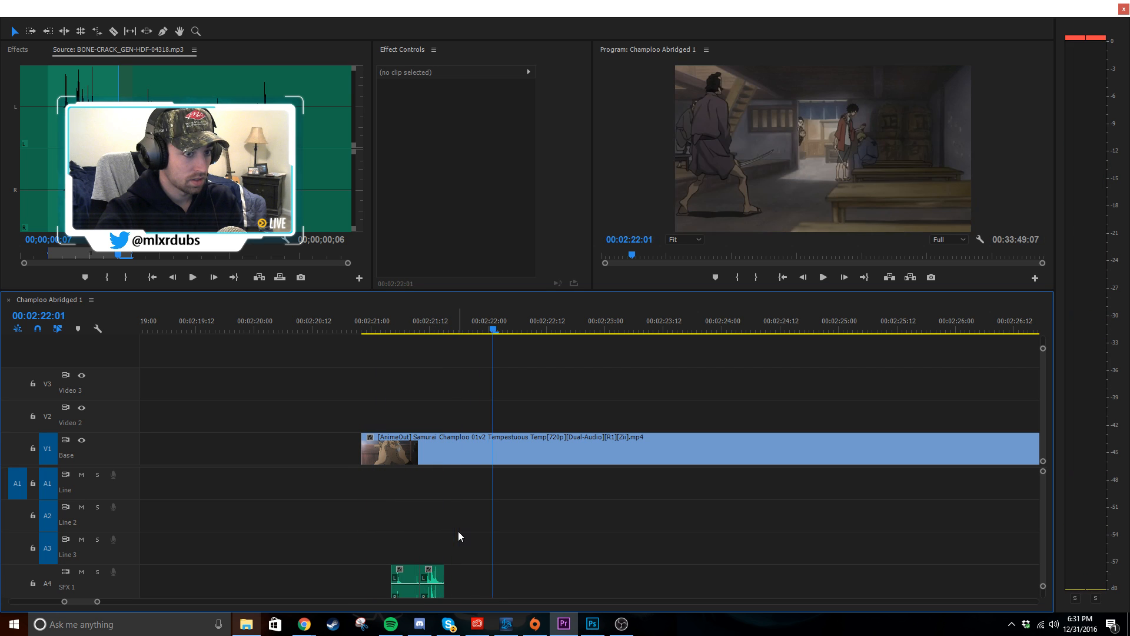
pyautogui.moveTo(420, 329); pyautogui.dragTo(460, 329)
pyautogui.moveTo(412, 561); pyautogui.dragTo(475, 579)
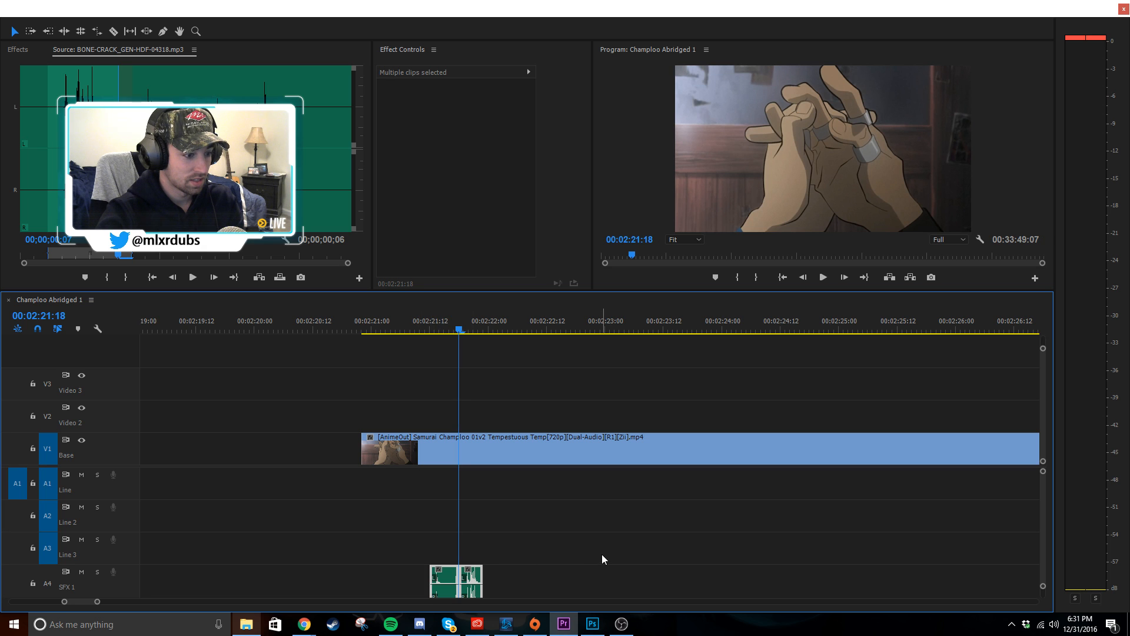
# - Play both bone-crack clips on SFX 1 and adjust their audio gain
pyautogui.press('space')
pyautogui.press('space')
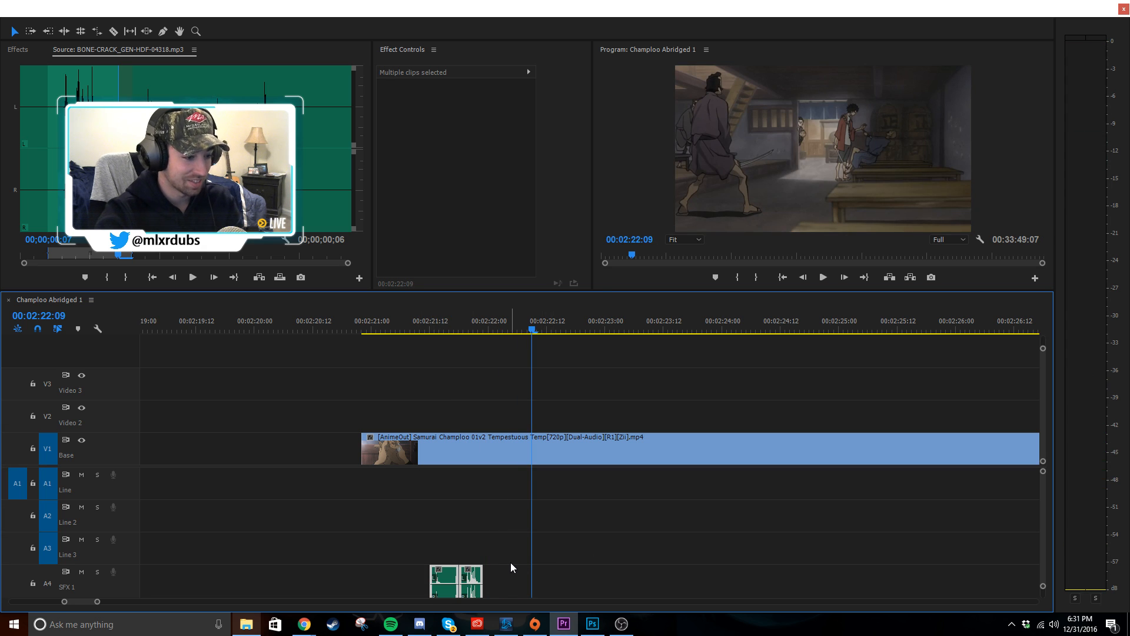
pyautogui.rightClick(474, 576)
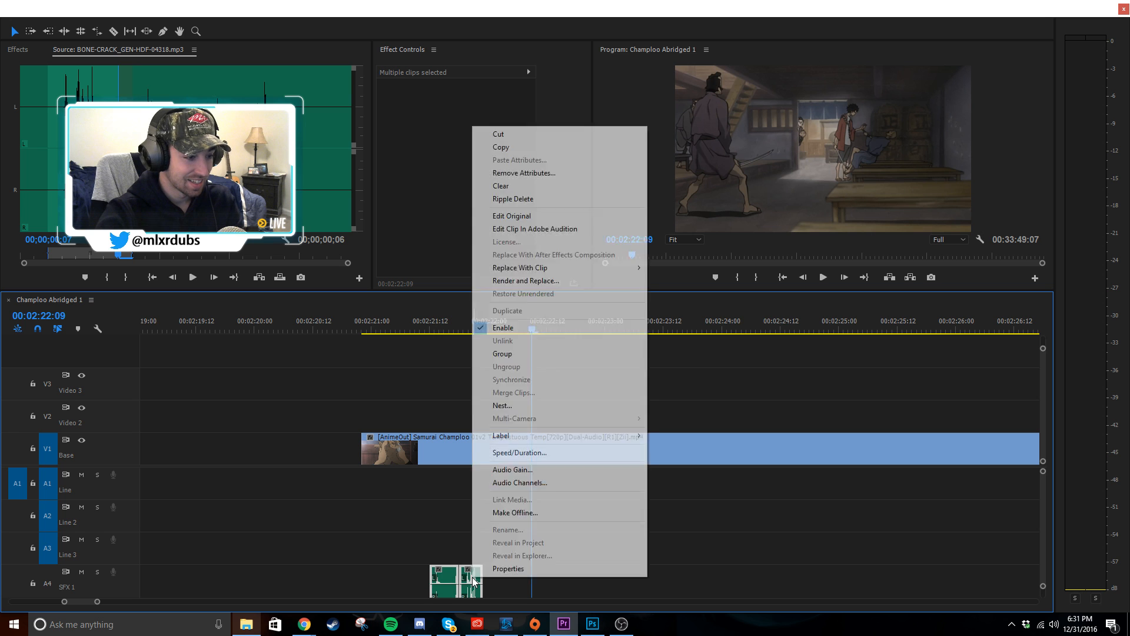
pyautogui.click(523, 469)
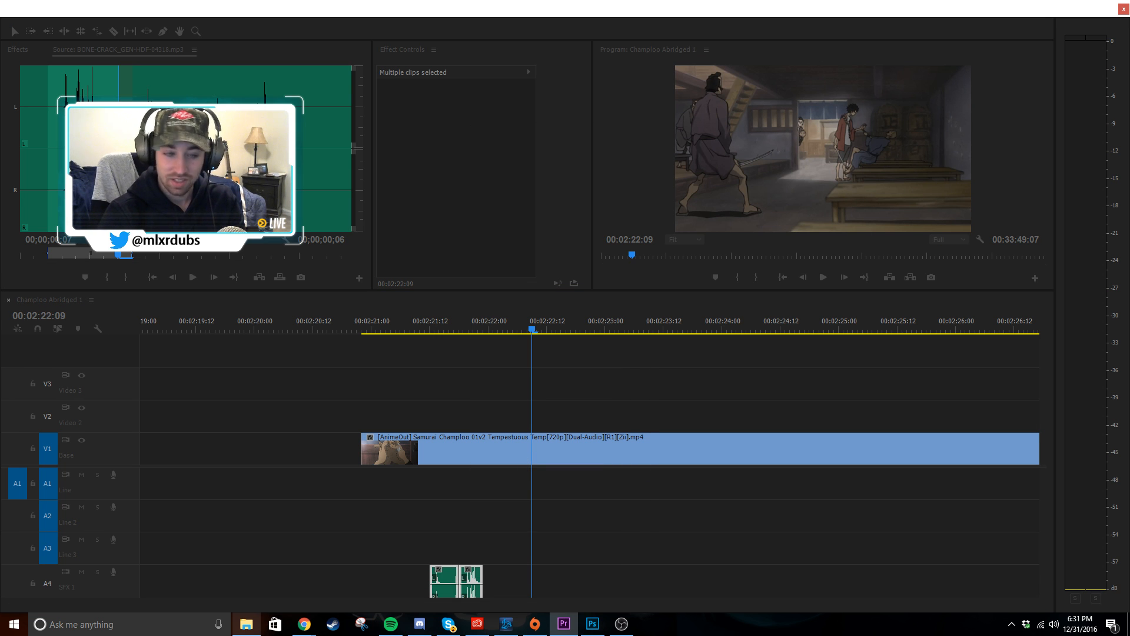
pyautogui.press('Return')
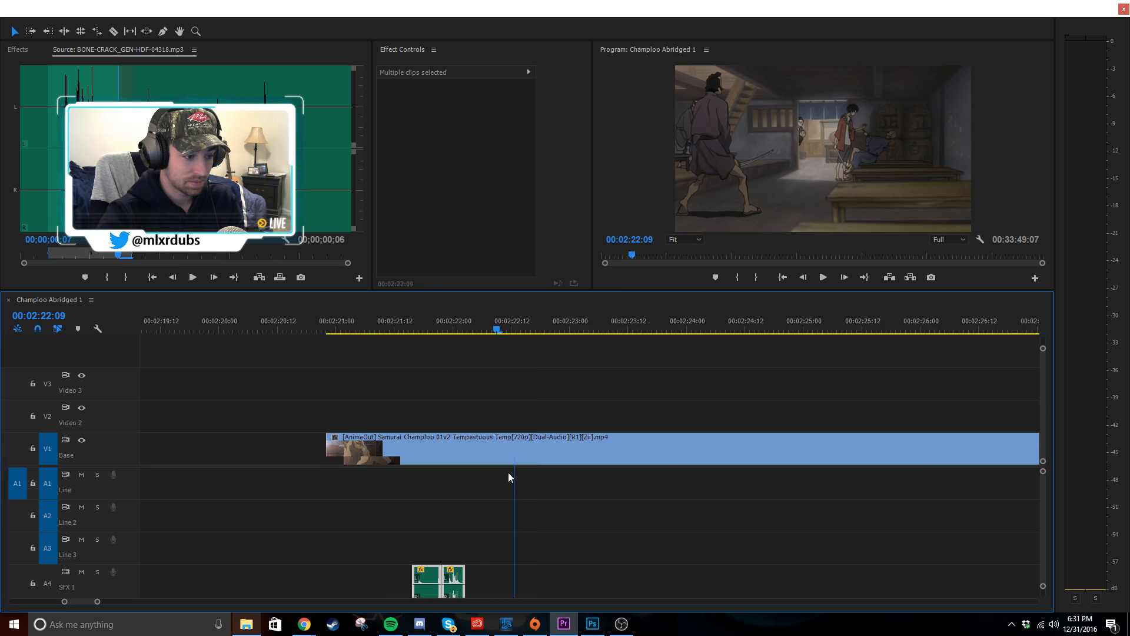
# - Play back the bone-crack clips against the picture from 00:02:21:09, and set the sequence playhead to 00:02:21:10
pyautogui.scroll(-3, 509, 476)
pyautogui.click(510, 482)
pyautogui.click(414, 318)
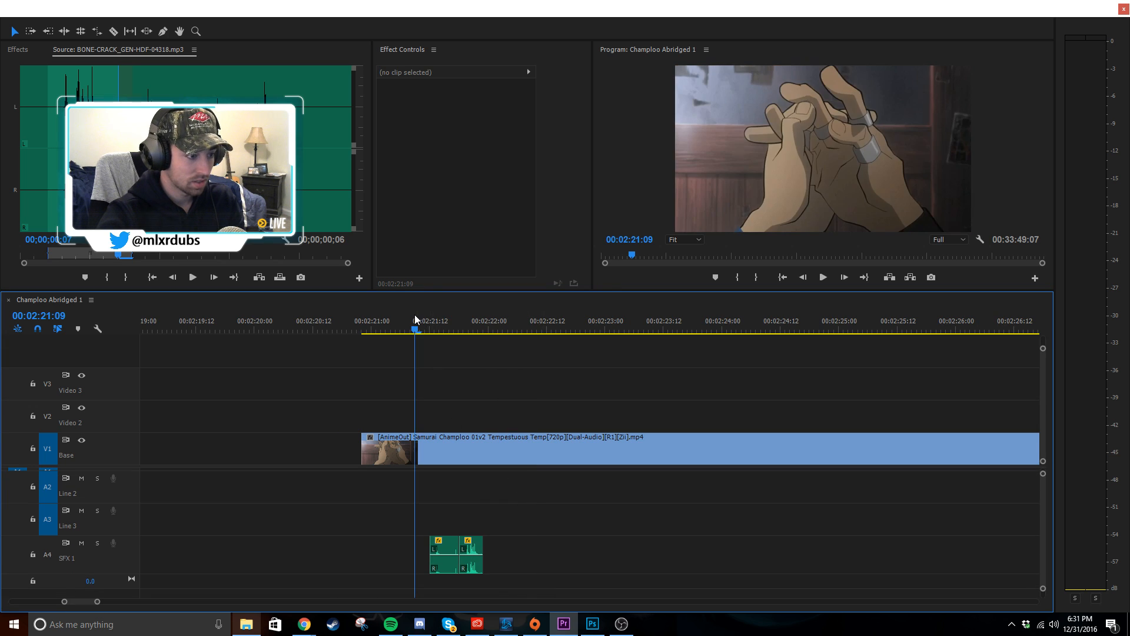
pyautogui.press('space')
pyautogui.press('space')
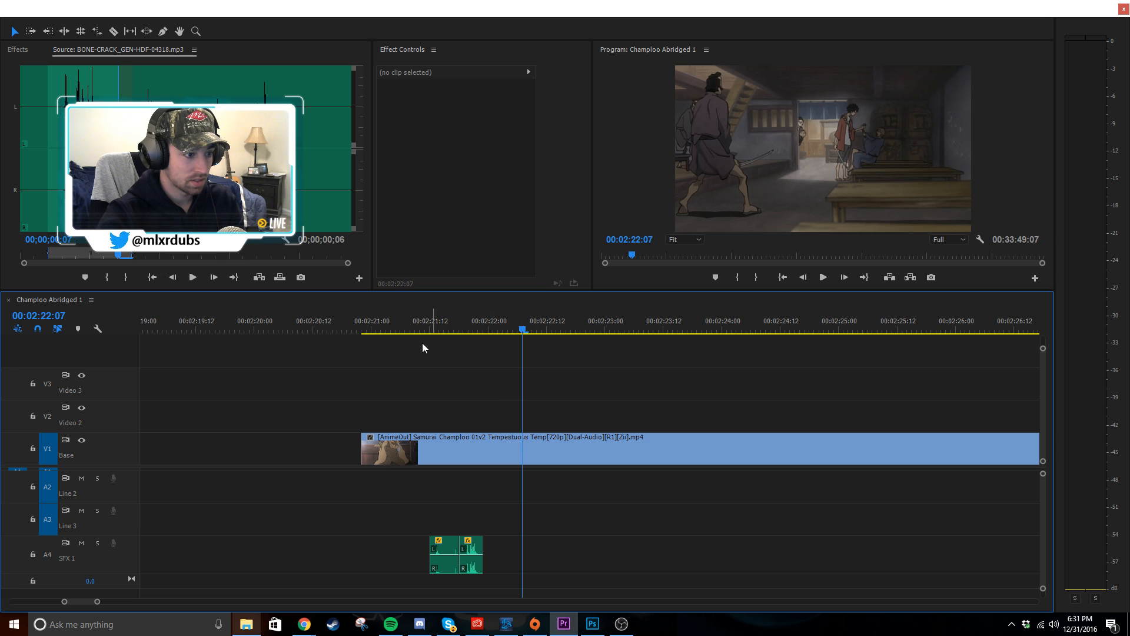
pyautogui.click(366, 330)
pyautogui.moveTo(366, 331); pyautogui.dragTo(420, 334)
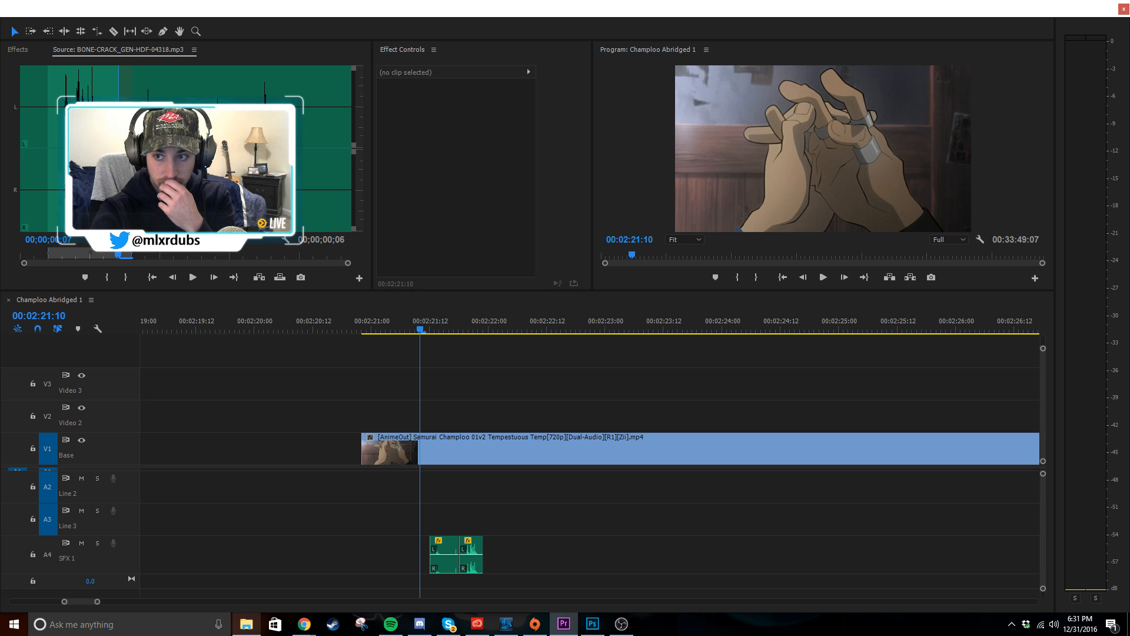
# - Open Angry Customer.mp3 as the source and listen to passages between about 00;11;14;00 and 00;12;34;00
pyautogui.click(149, 176)
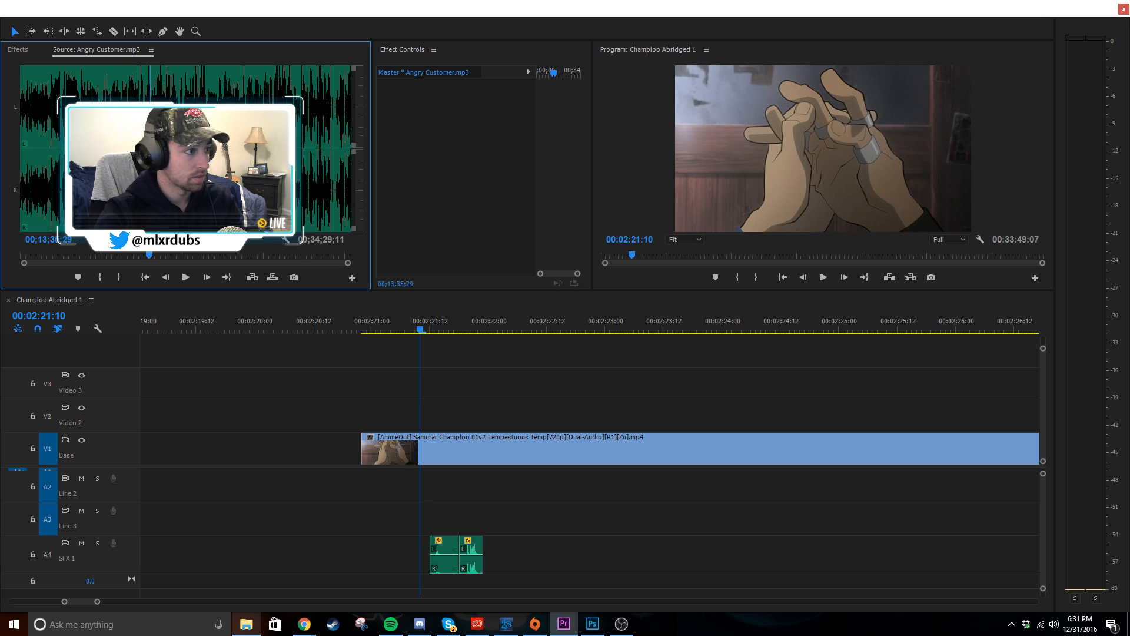
pyautogui.click(131, 176)
pyautogui.press('space')
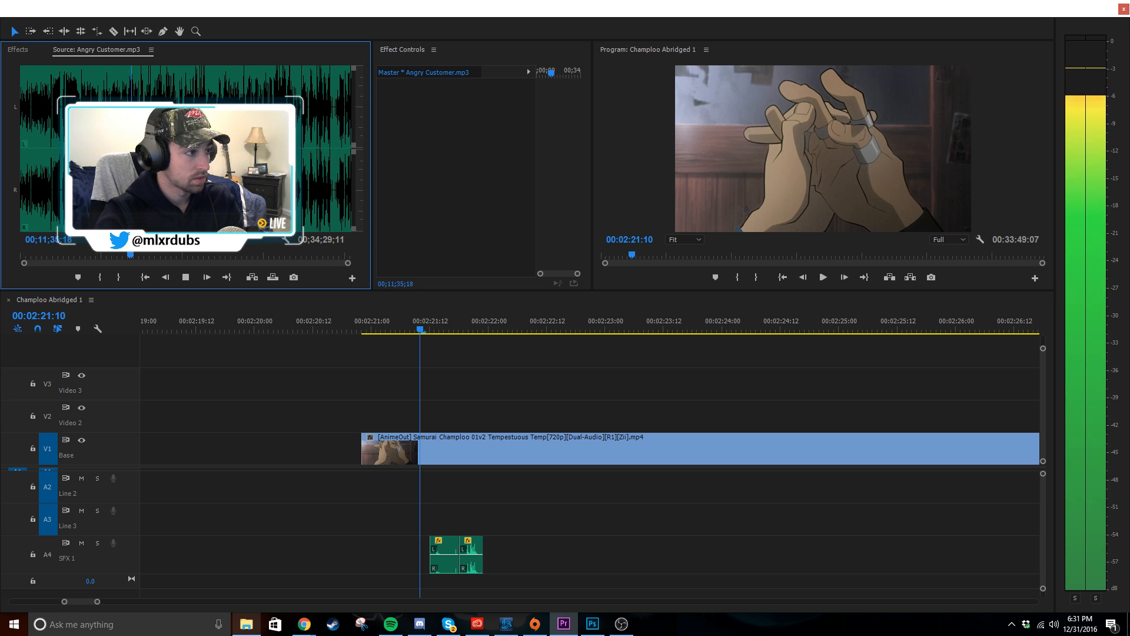
pyautogui.press('space')
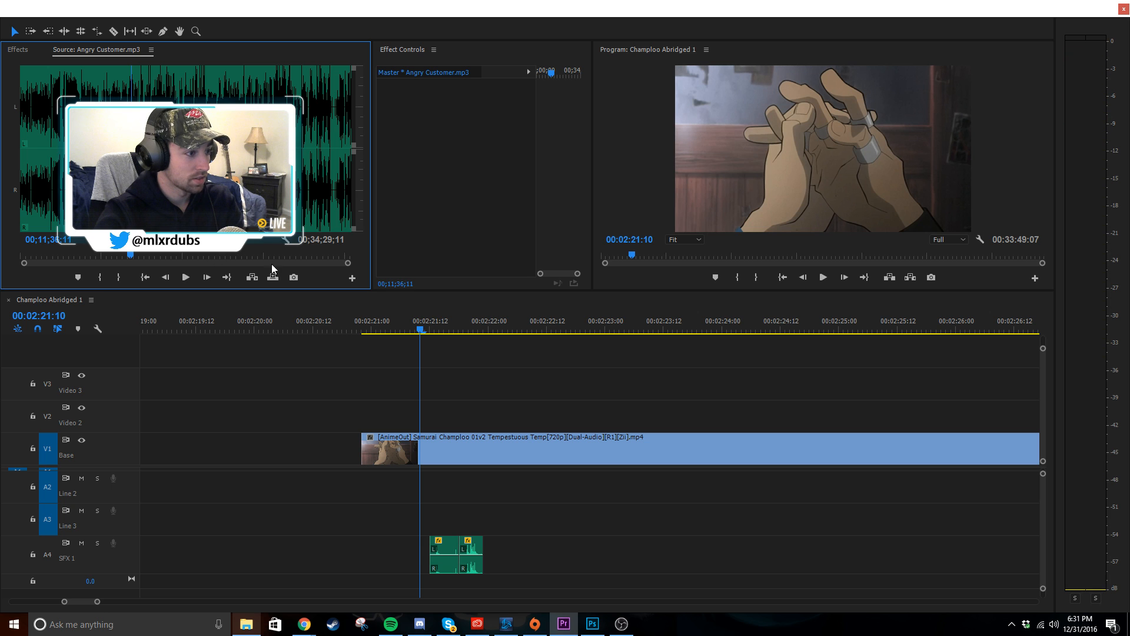
pyautogui.moveTo(348, 263); pyautogui.dragTo(244, 260)
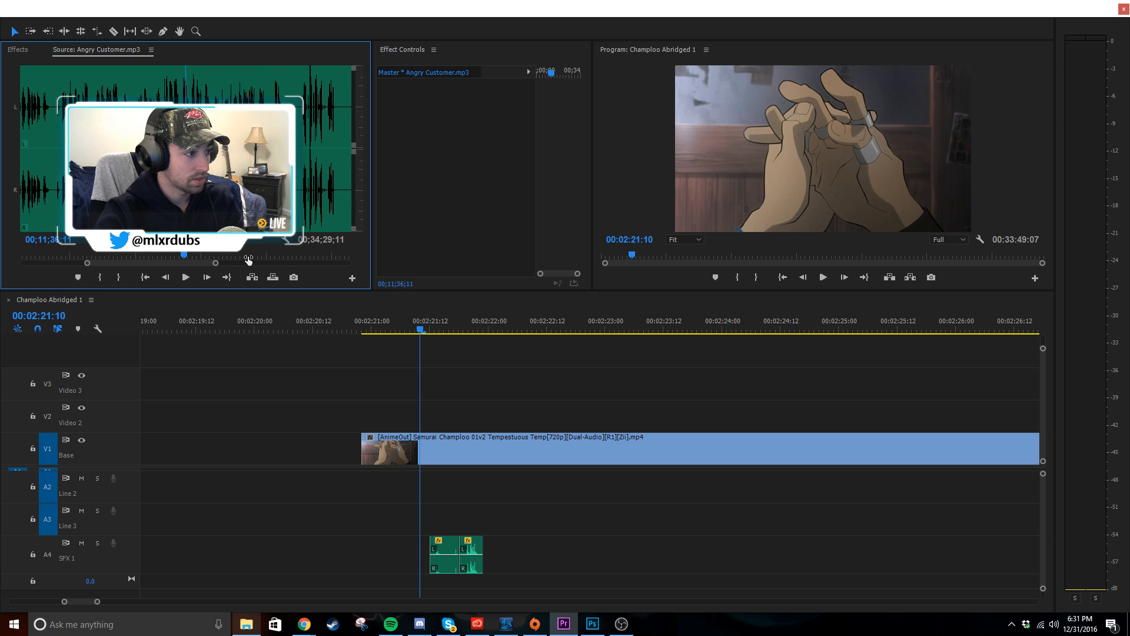
pyautogui.click(138, 176)
pyautogui.press('space')
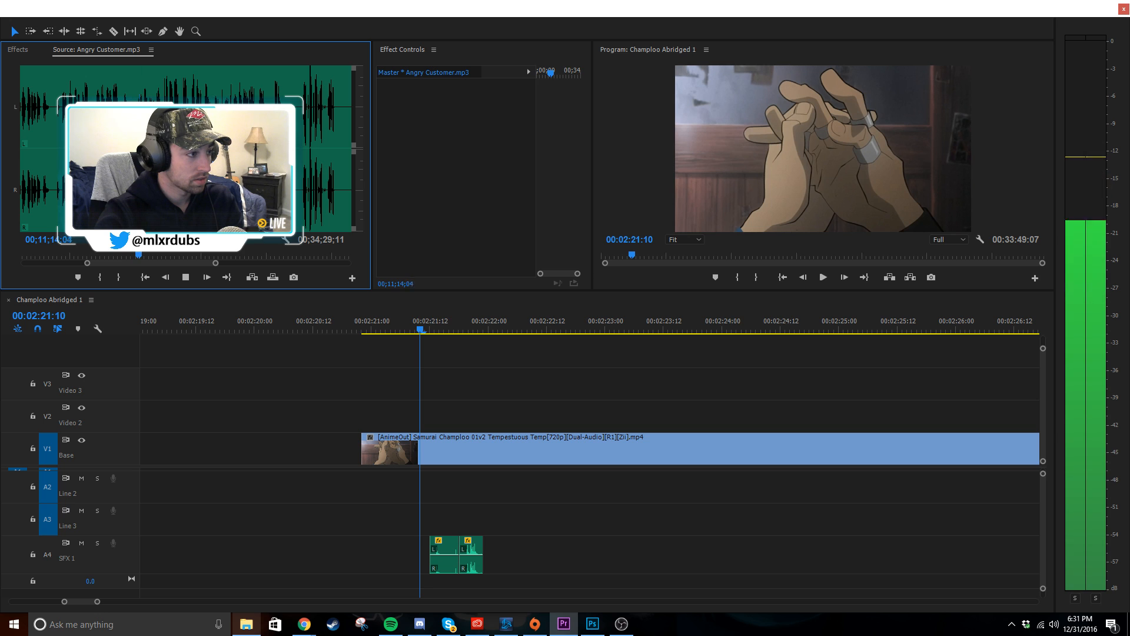
pyautogui.press('space')
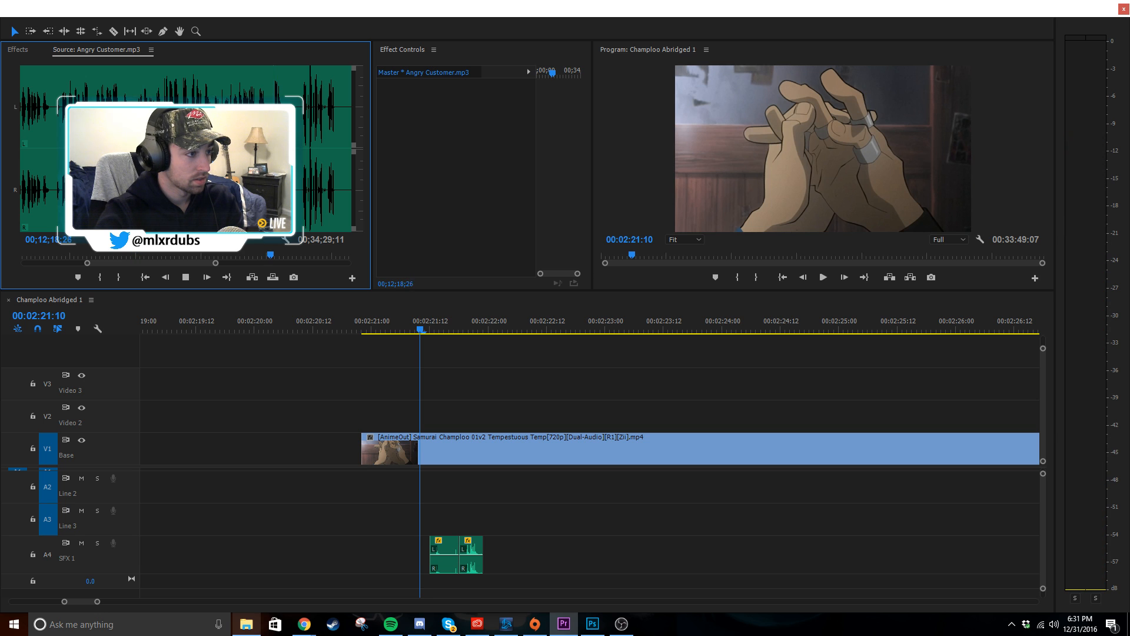
pyautogui.click(302, 189)
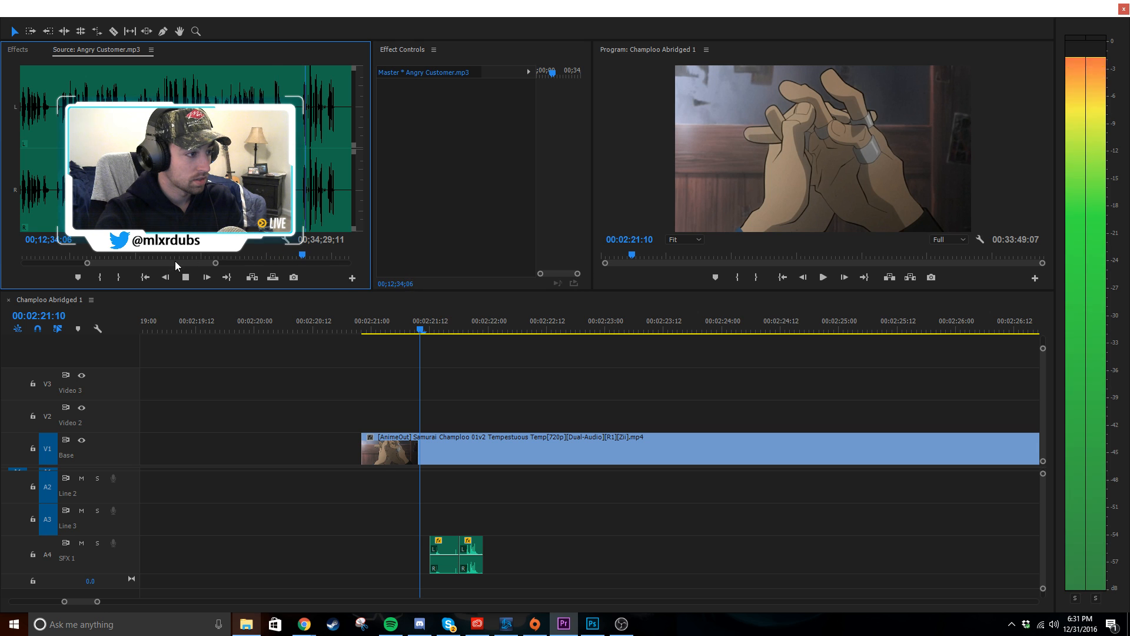
pyautogui.press('space')
# - Listen through the Angry Customer.mp3 source at several points between about 00;13;01;00 and 00;16;06;00
pyautogui.moveTo(174, 262); pyautogui.dragTo(183, 262)
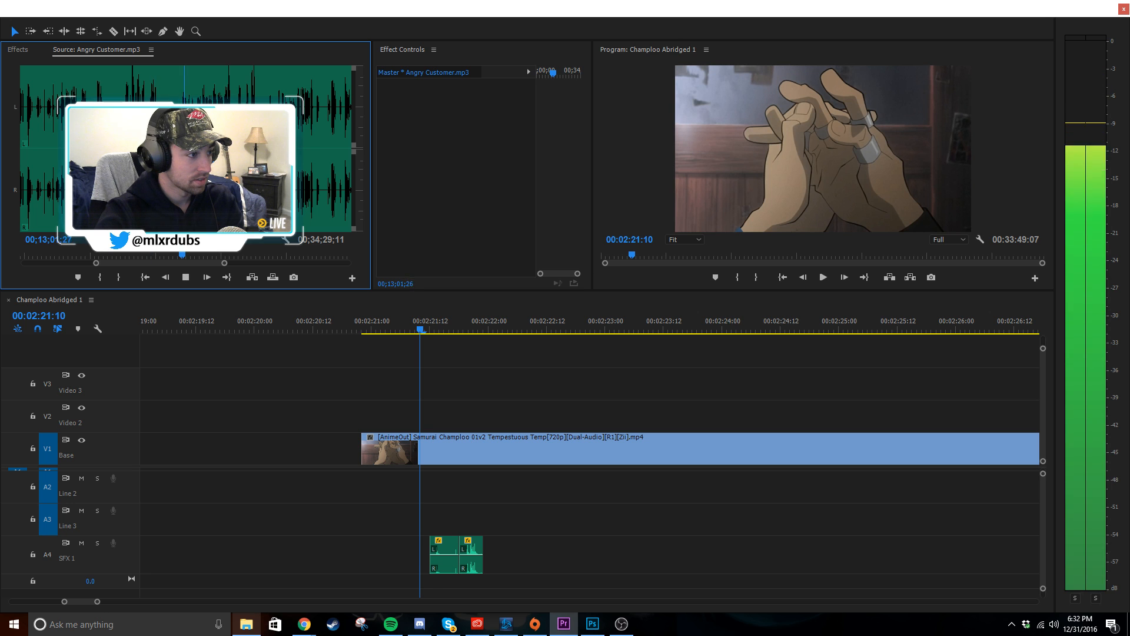
pyautogui.press('space')
pyautogui.press('space')
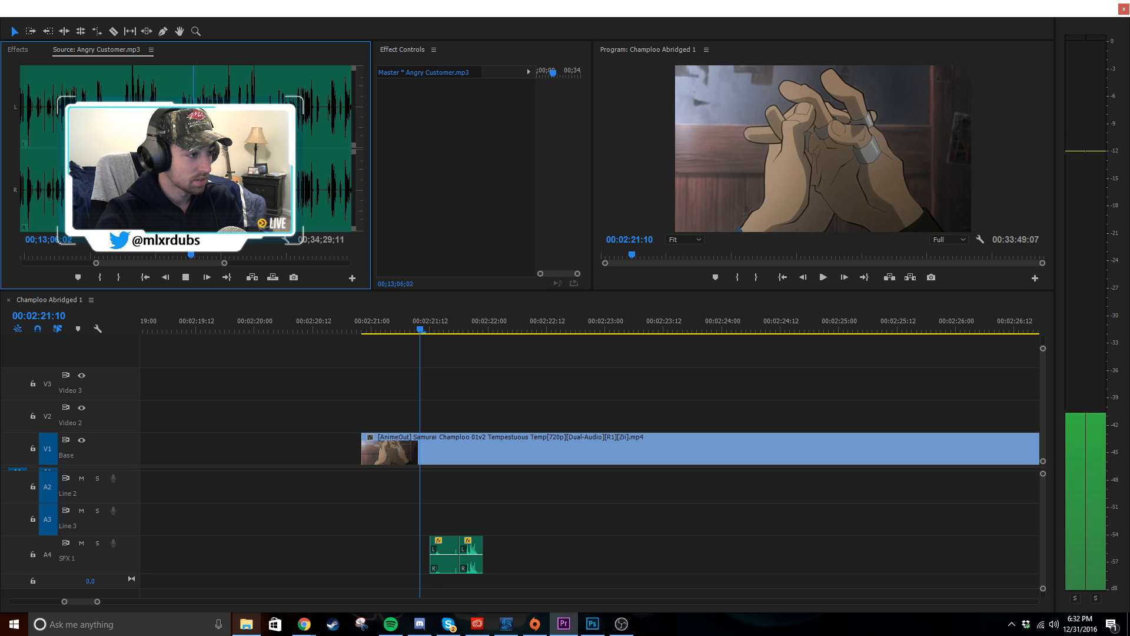
pyautogui.click(197, 255)
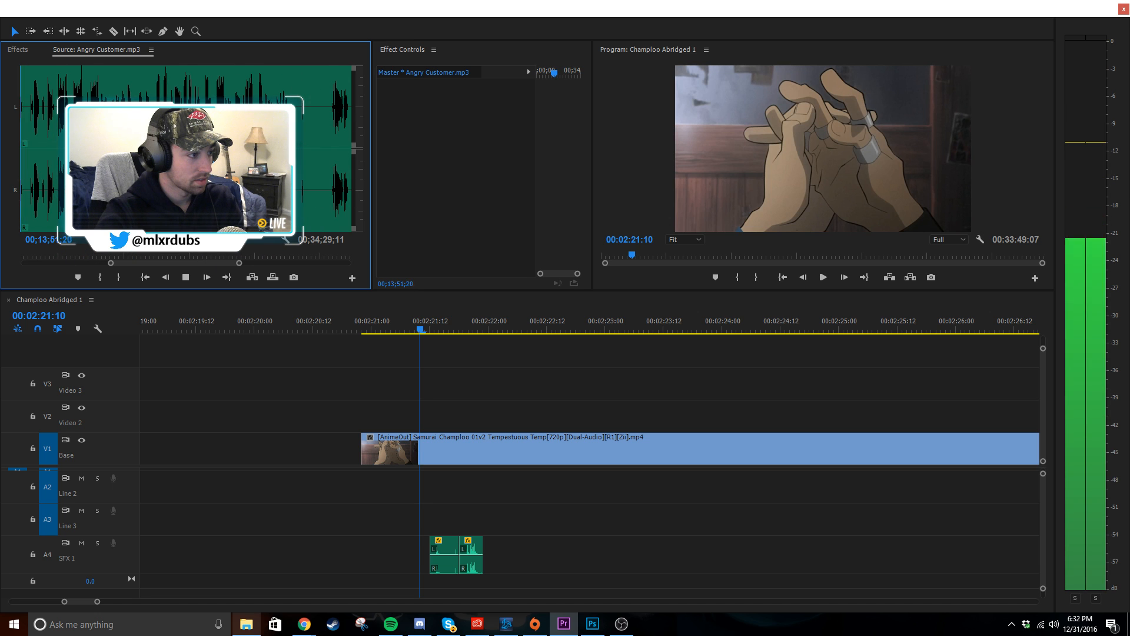
pyautogui.press('space')
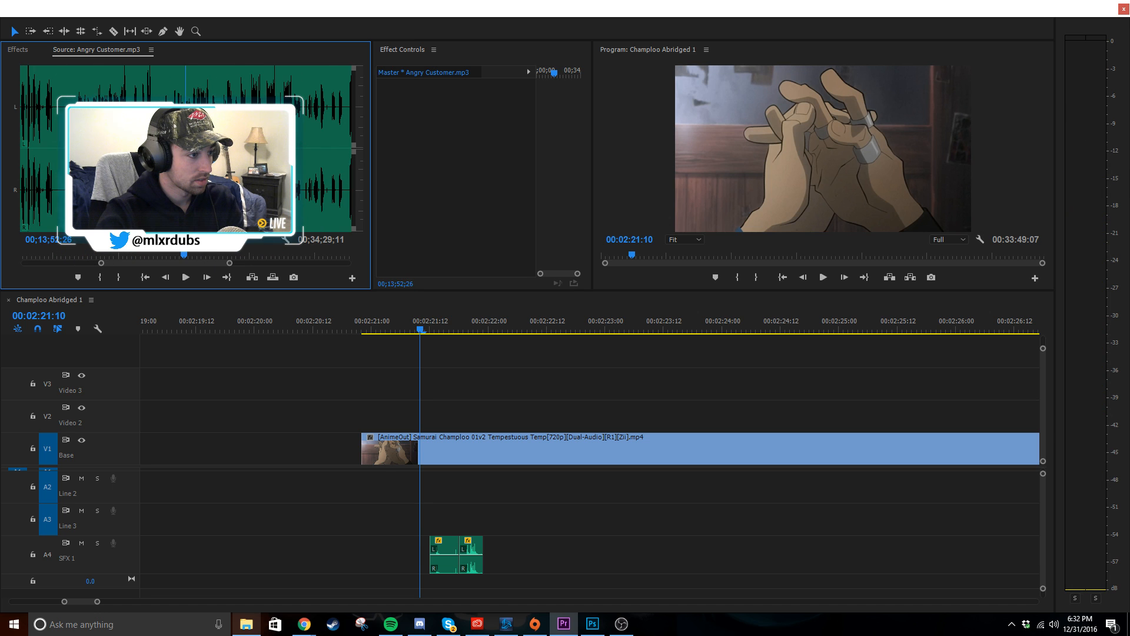
pyautogui.click(306, 192)
pyautogui.press('space')
pyautogui.press('space')
pyautogui.moveTo(179, 263); pyautogui.dragTo(192, 262)
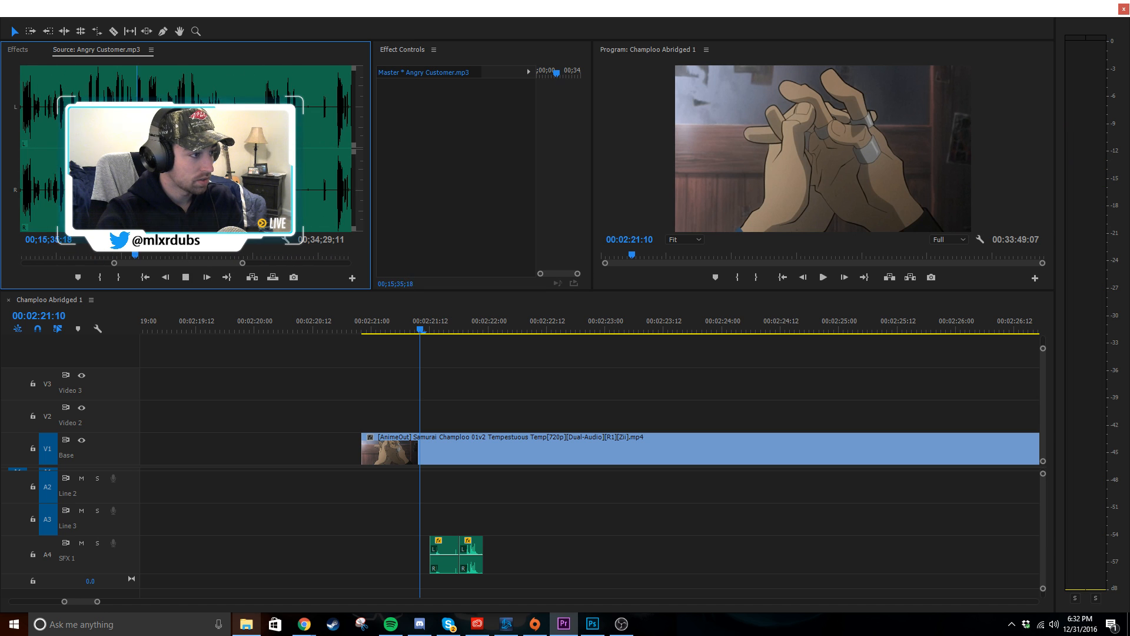
pyautogui.press('space')
pyautogui.press('space')
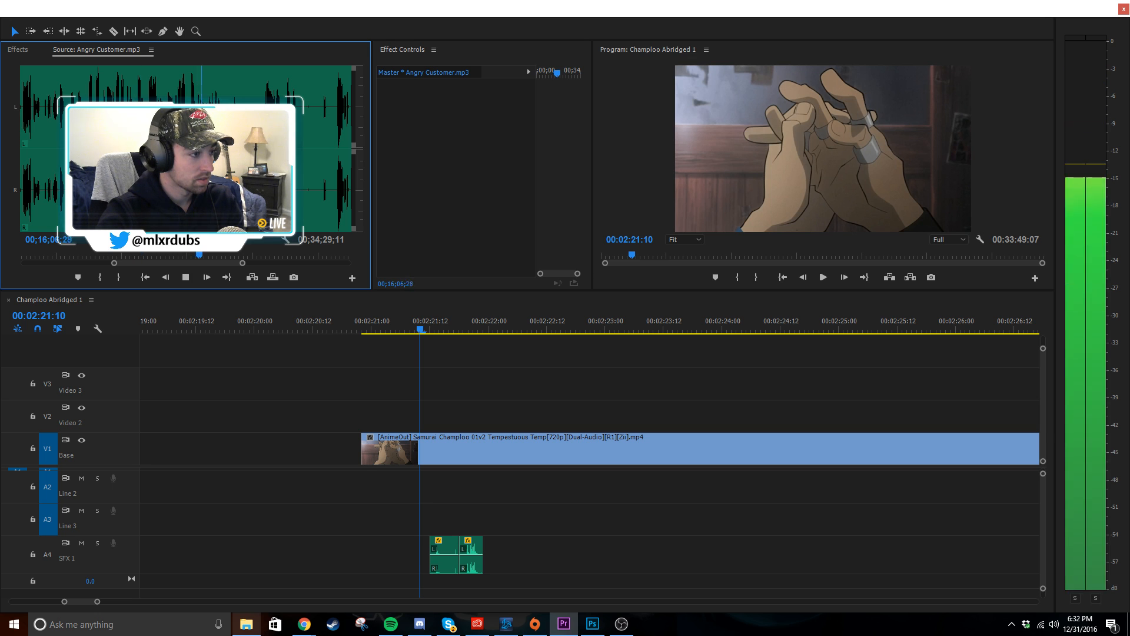
pyautogui.press('space')
# - Check the dialogue in Angry Customer.mp3 between about 00;17;14;00 and 00;18;25;00, replaying the part around 00;17;42;00
pyautogui.moveTo(260, 254); pyautogui.dragTo(323, 255)
pyautogui.press('space')
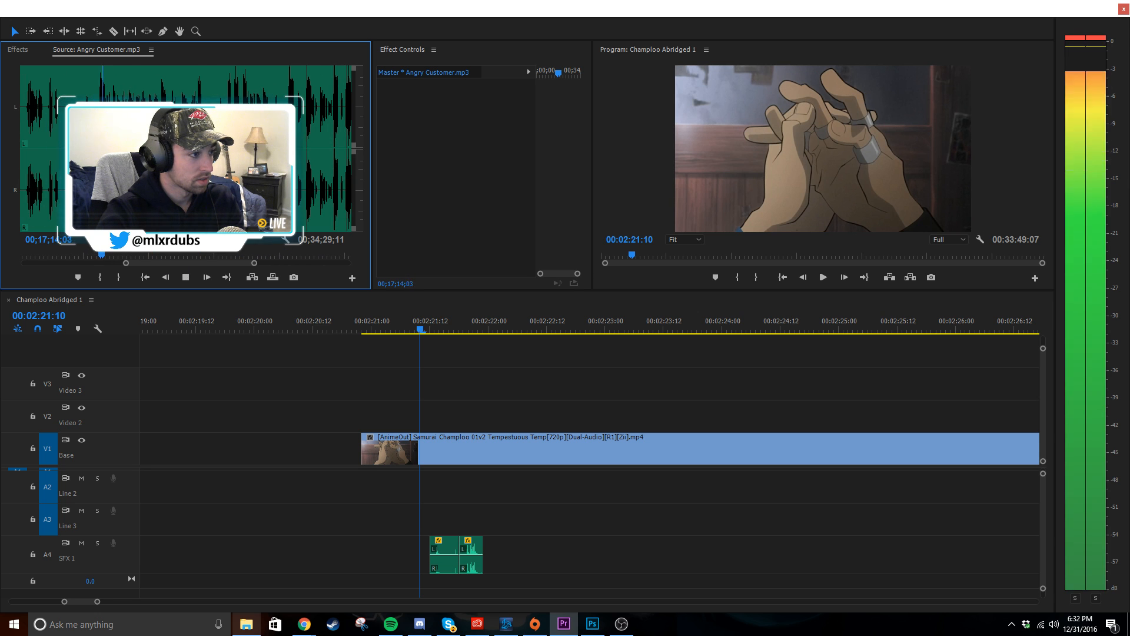
pyautogui.press('space')
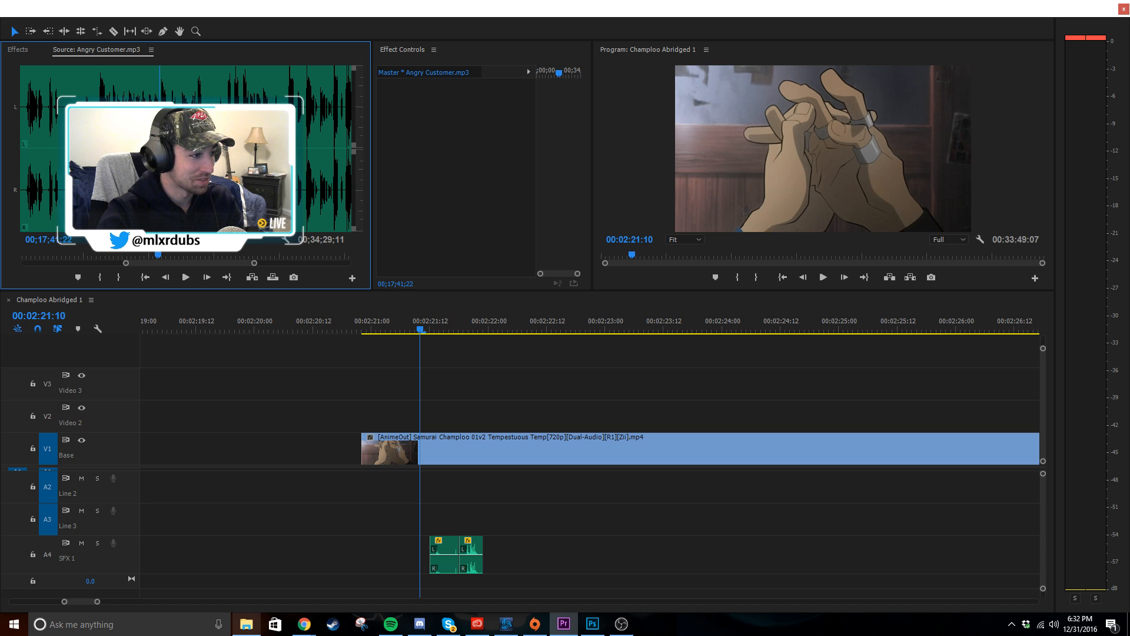
pyautogui.press('space')
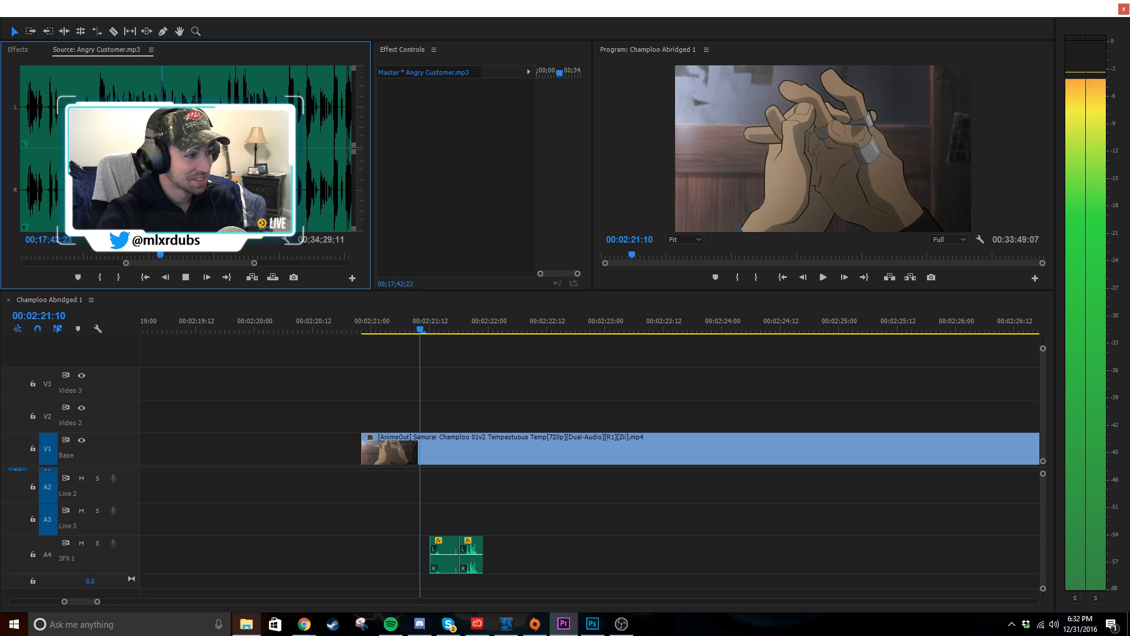
pyautogui.press('space')
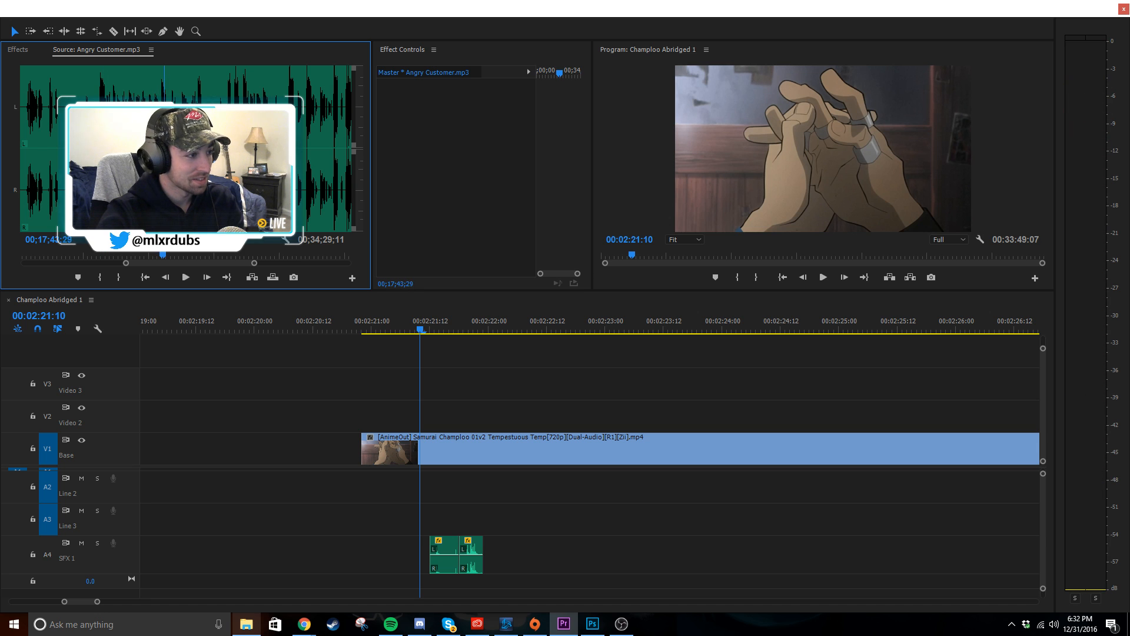
pyautogui.click(170, 177)
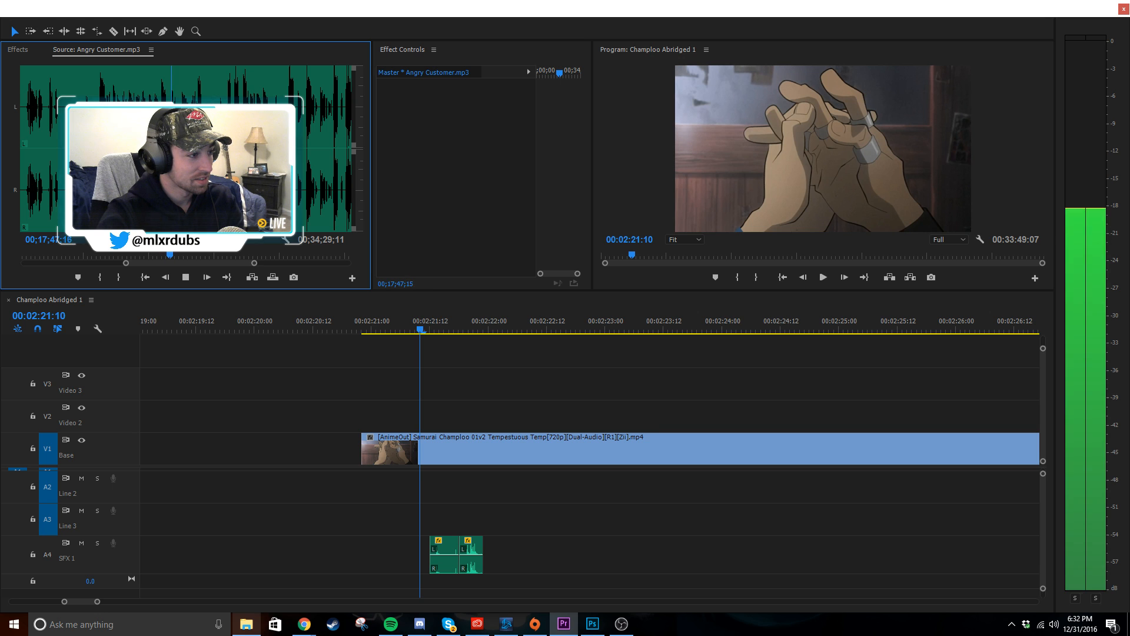
pyautogui.press('space')
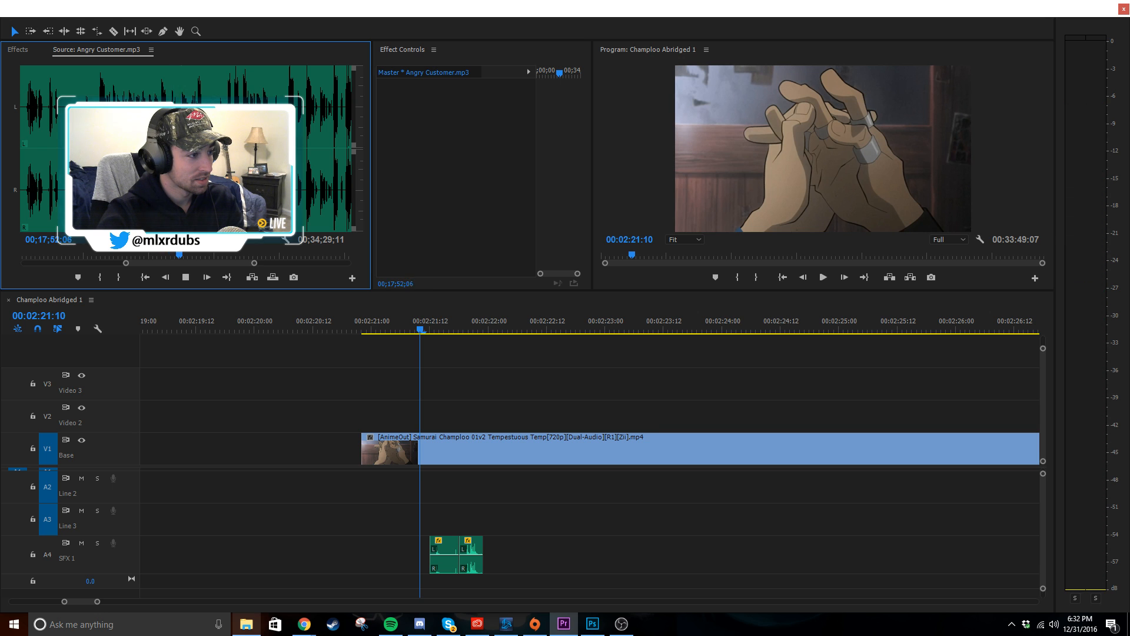
pyautogui.press('space')
pyautogui.click(227, 176)
pyautogui.press('space')
pyautogui.press('space')
pyautogui.press('space')
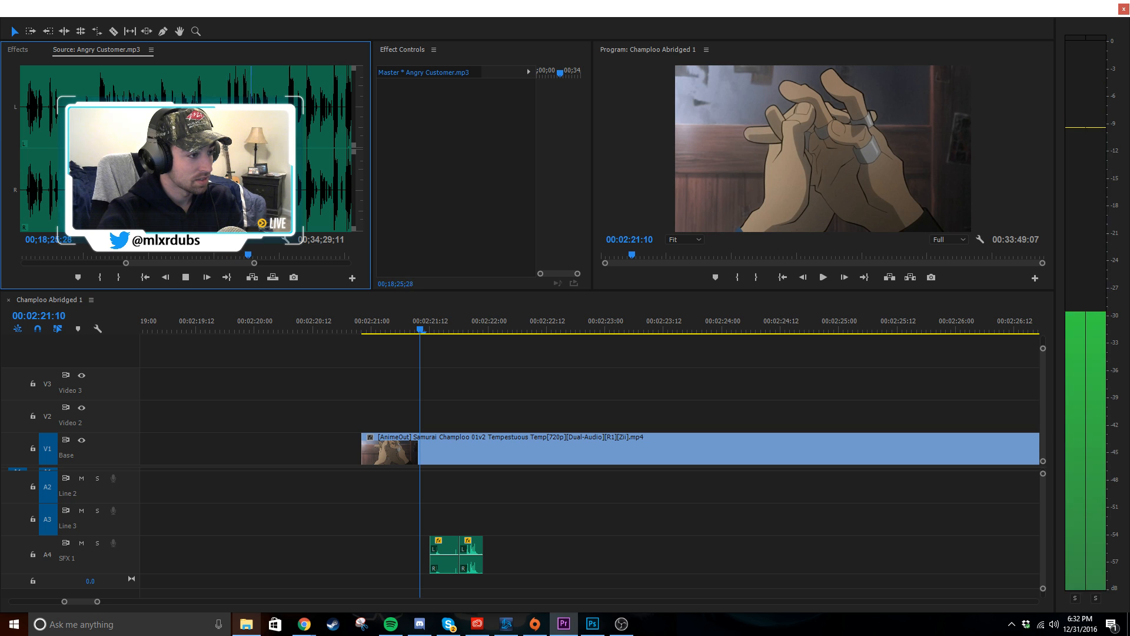
pyautogui.press('space')
# - Listen through the Angry Customer.mp3 source at several points between about 00;18;44;00 and 00;20;41;00
pyautogui.click(287, 177)
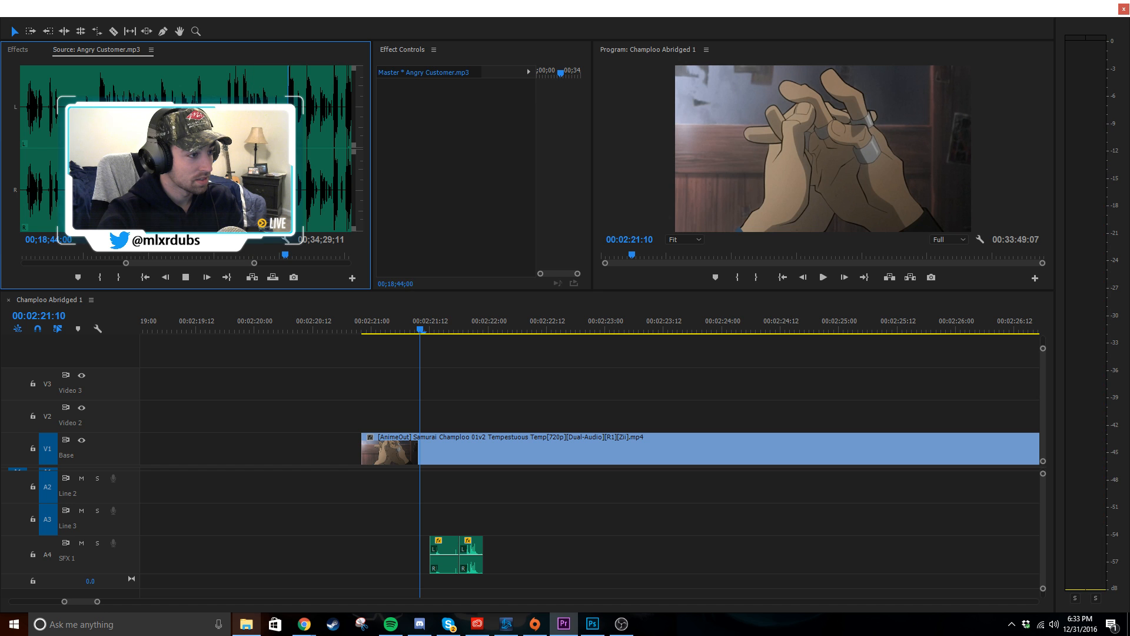
pyautogui.press('space')
pyautogui.click(209, 259)
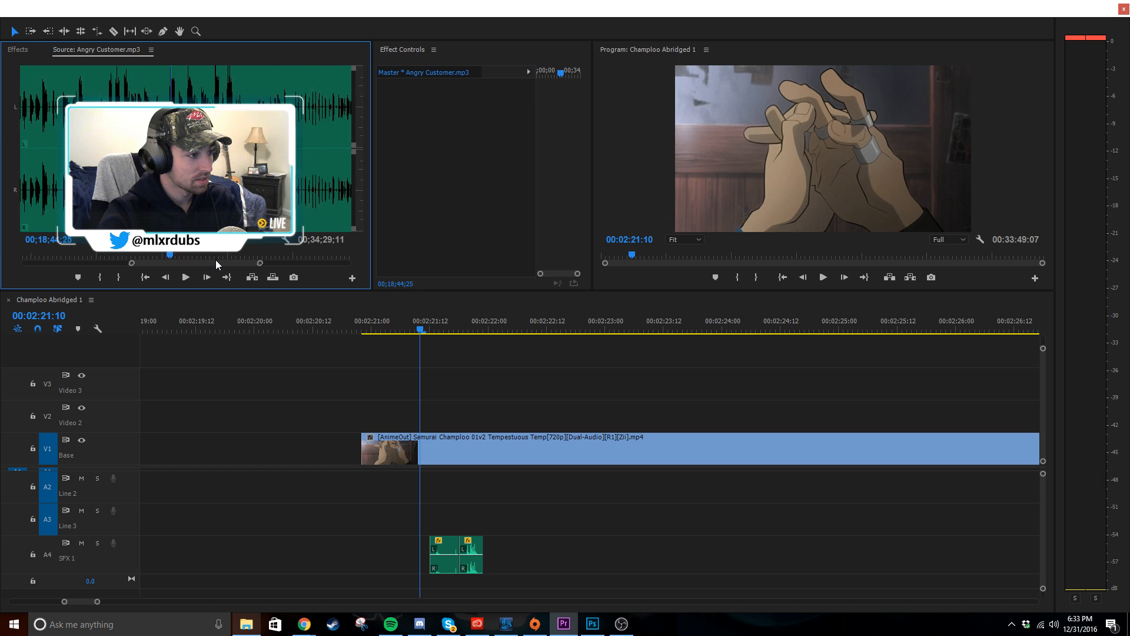
pyautogui.press('space')
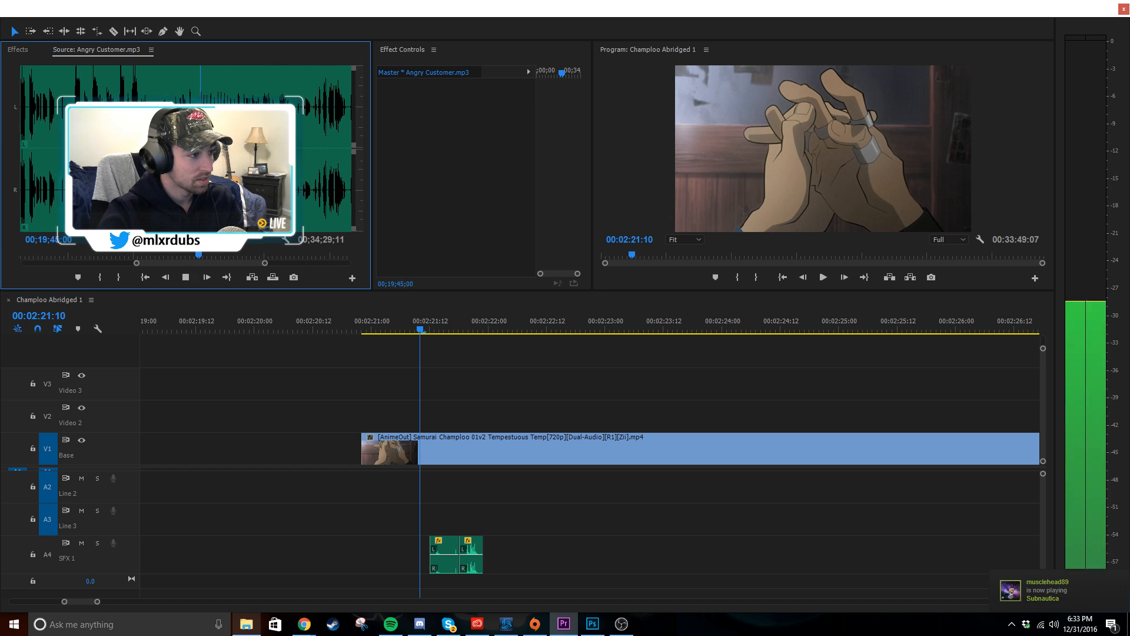
pyautogui.click(242, 255)
pyautogui.press('space')
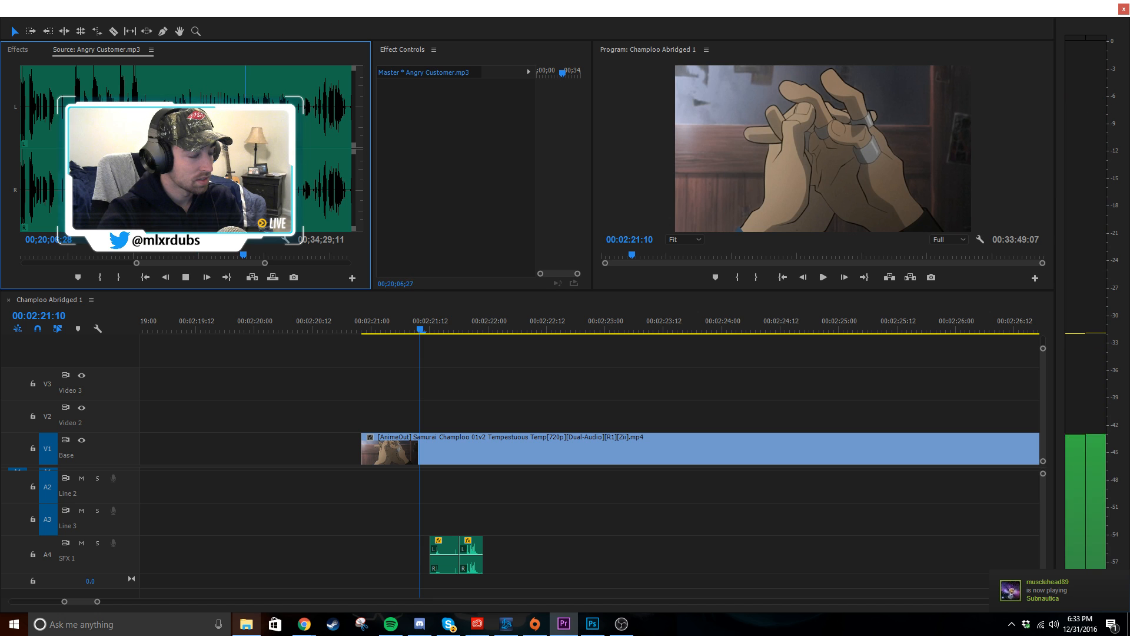
pyautogui.click(305, 194)
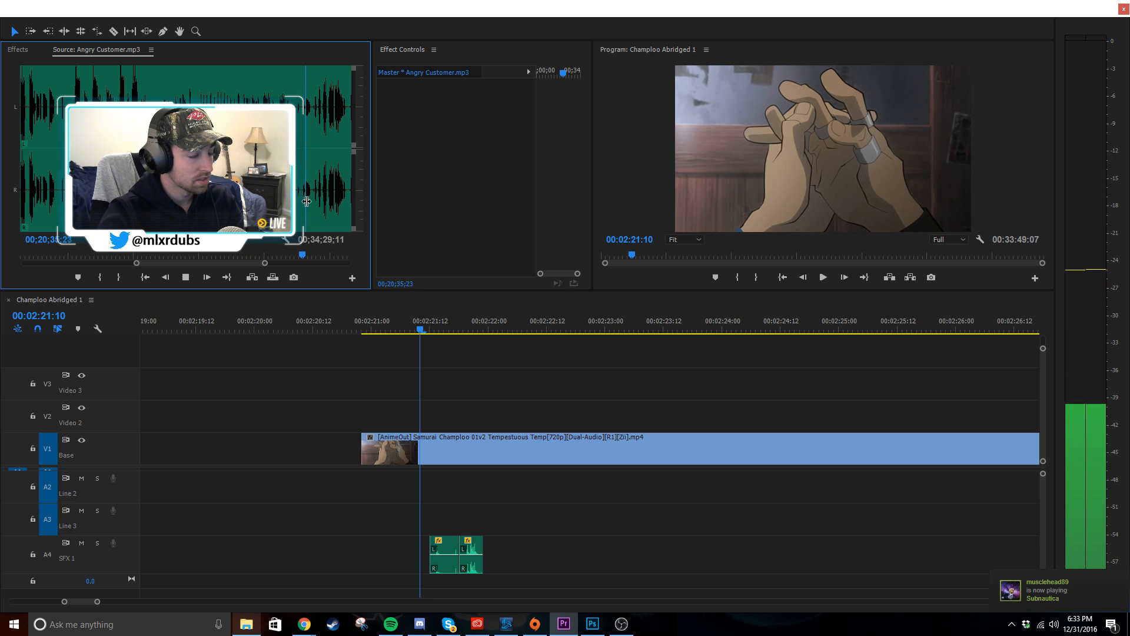
pyautogui.click(318, 200)
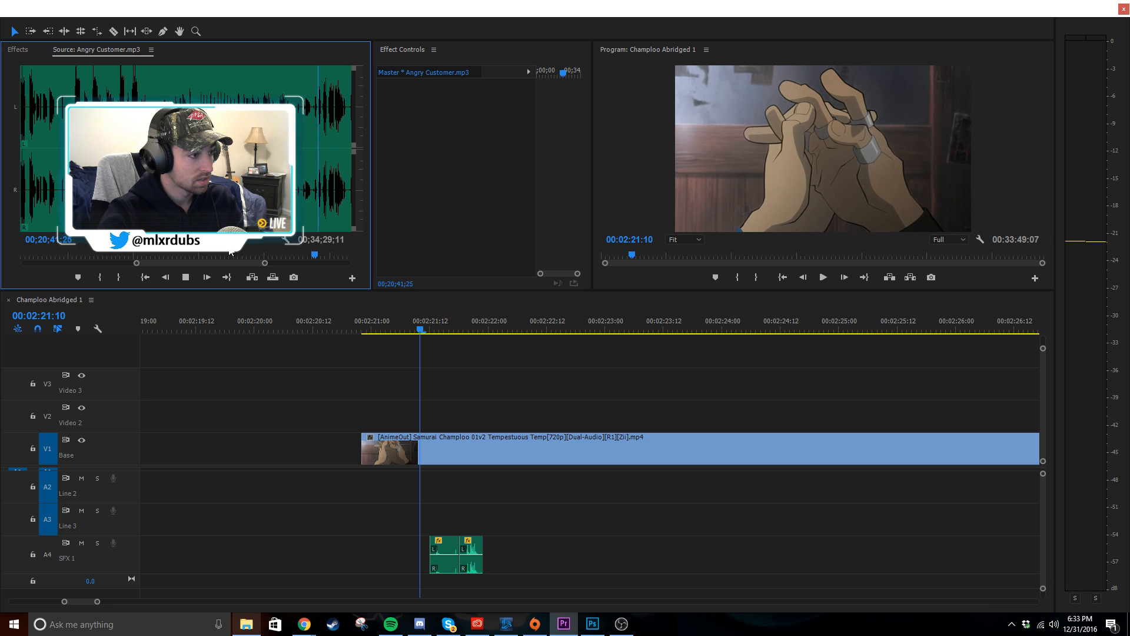
# - Listen to the Angry Customer.mp3 dialogue between about 00;20;57;00 and 00;21;41;00, pausing between passages
pyautogui.moveTo(229, 263); pyautogui.dragTo(238, 262)
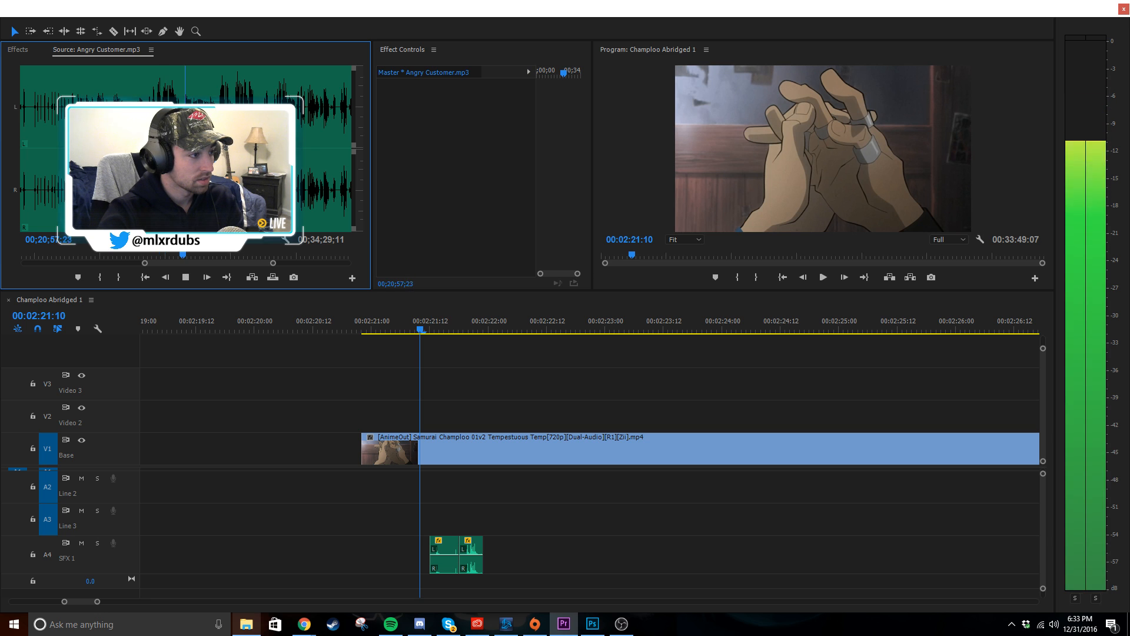
pyautogui.press('space')
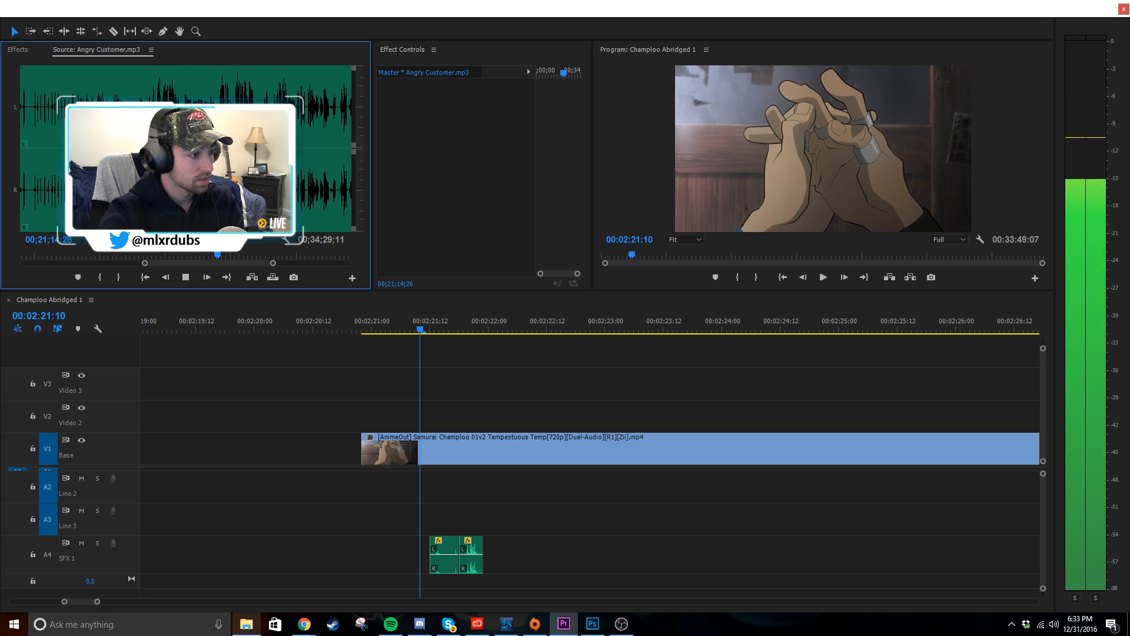
pyautogui.press('space')
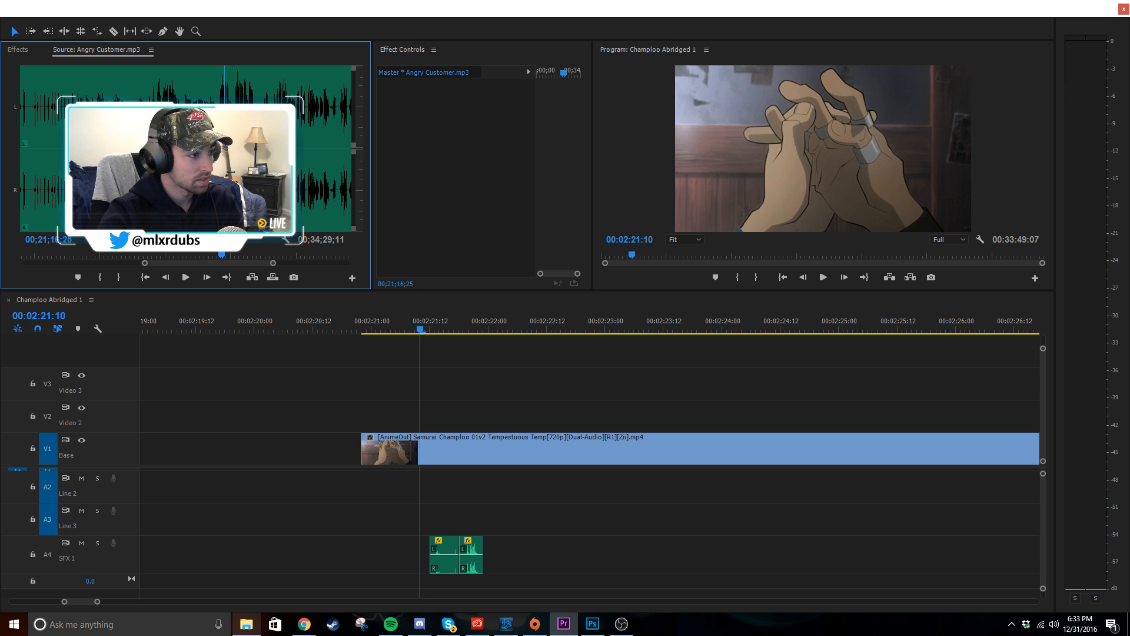
pyautogui.press('space')
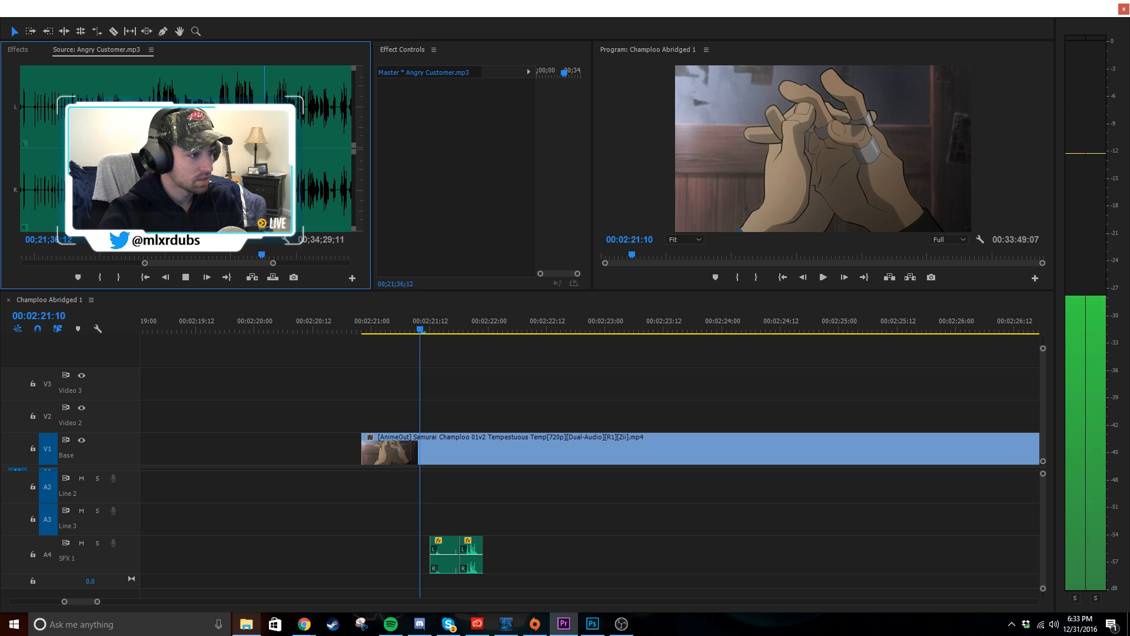
pyautogui.press('space')
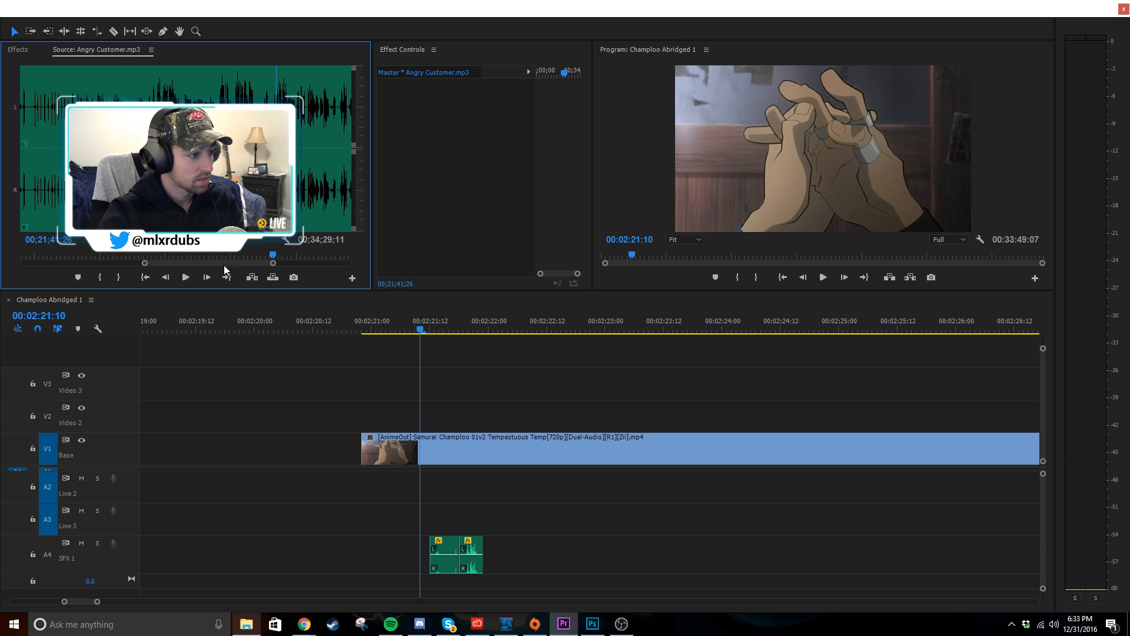
# - Check further dialogue in Angry Customer.mp3 between about 00;23;15;00 and 00;25;28;00
pyautogui.moveTo(235, 263); pyautogui.dragTo(246, 260)
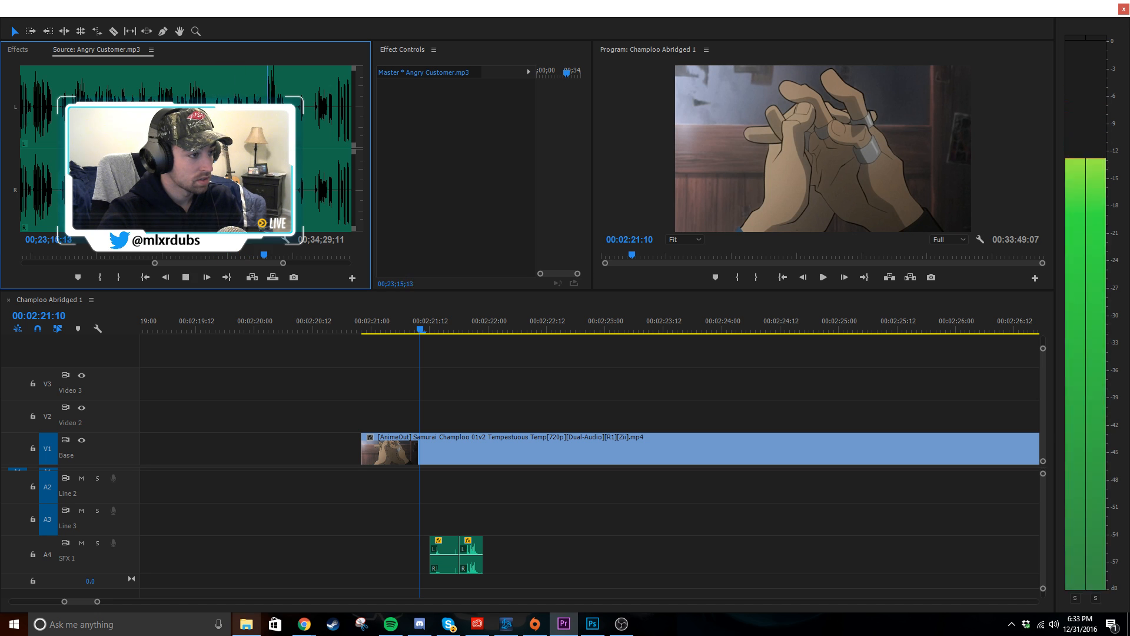
pyautogui.press('space')
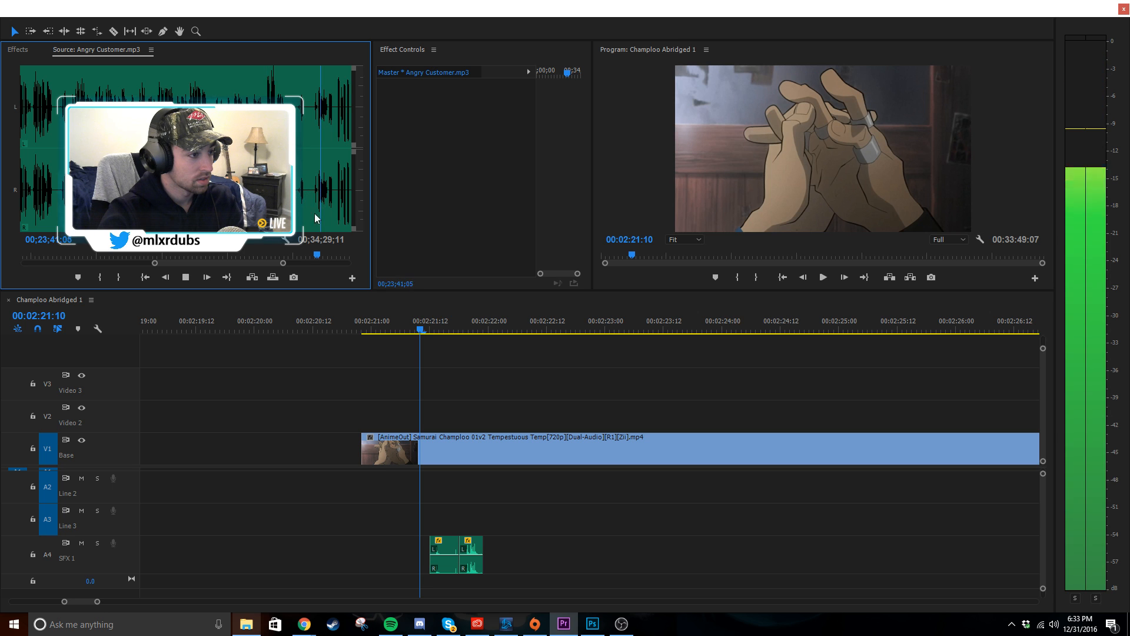
pyautogui.press('space')
pyautogui.press('space')
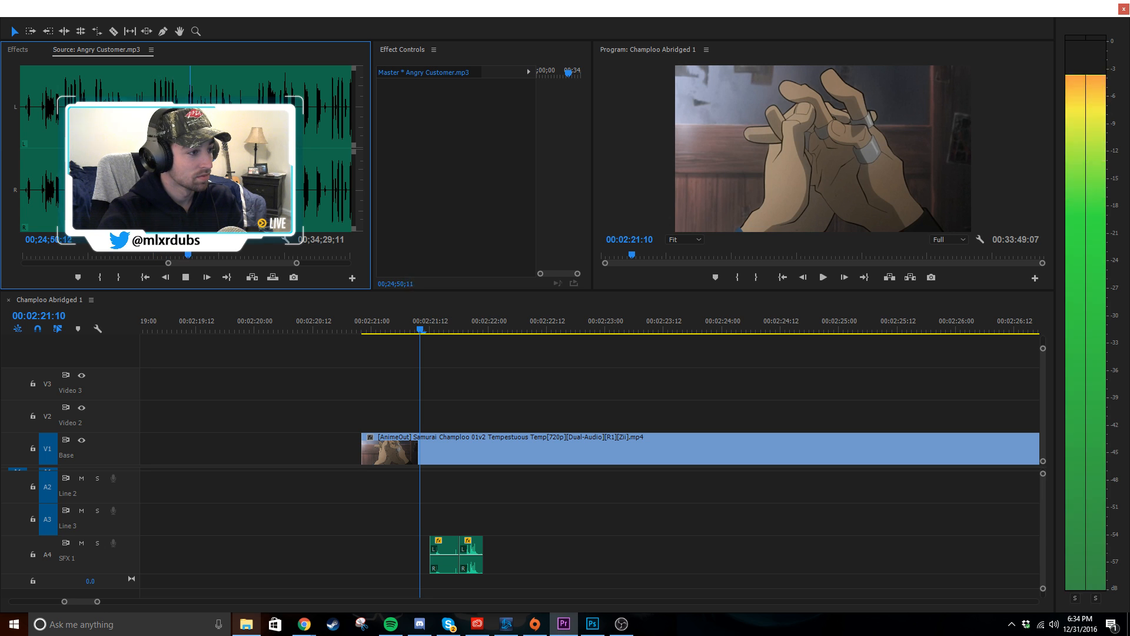
pyautogui.click(255, 255)
pyautogui.click(266, 254)
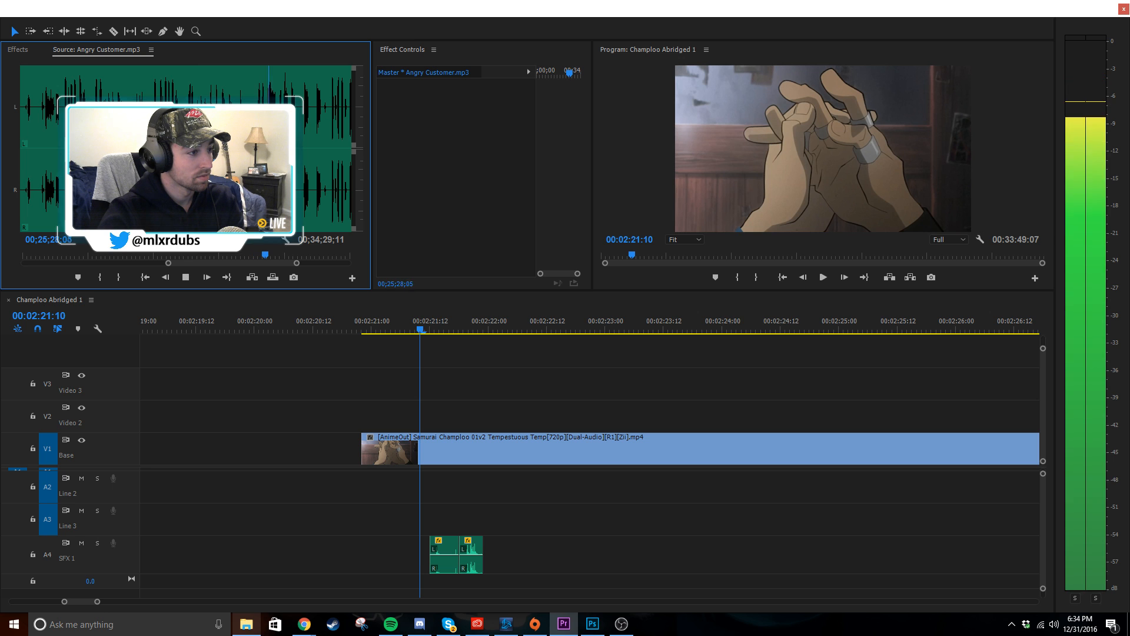
# - Listen to Angry Customer.mp3 up to about 00;26;29;00, replaying the part around 00;26;11;00
pyautogui.click(316, 190)
pyautogui.press('space')
pyautogui.press('space')
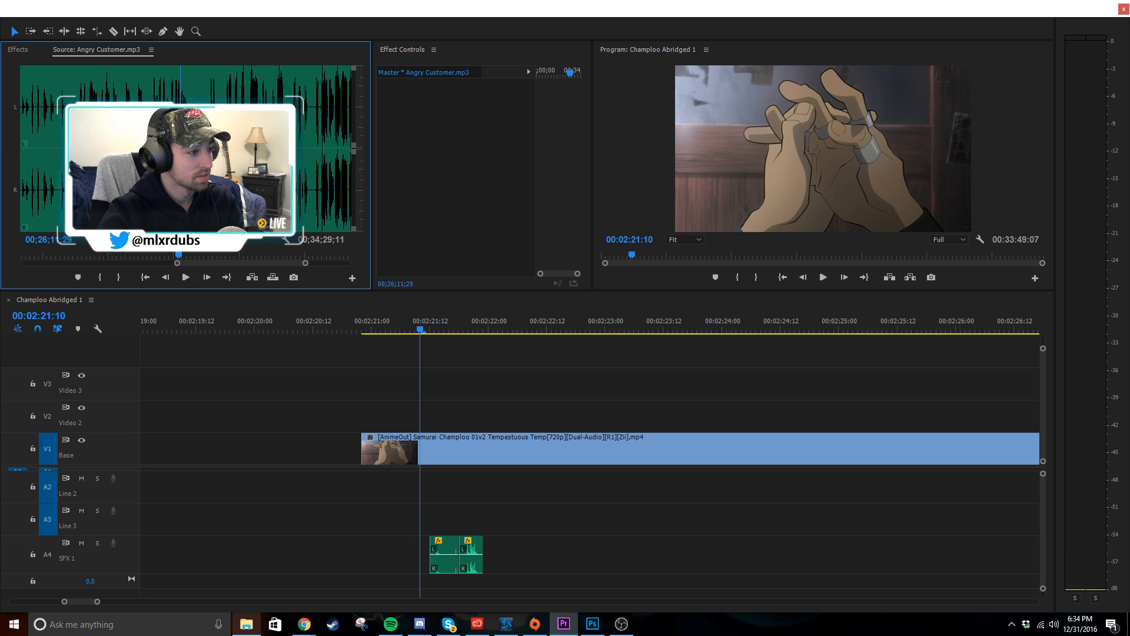
pyautogui.press('space')
pyautogui.press('space')
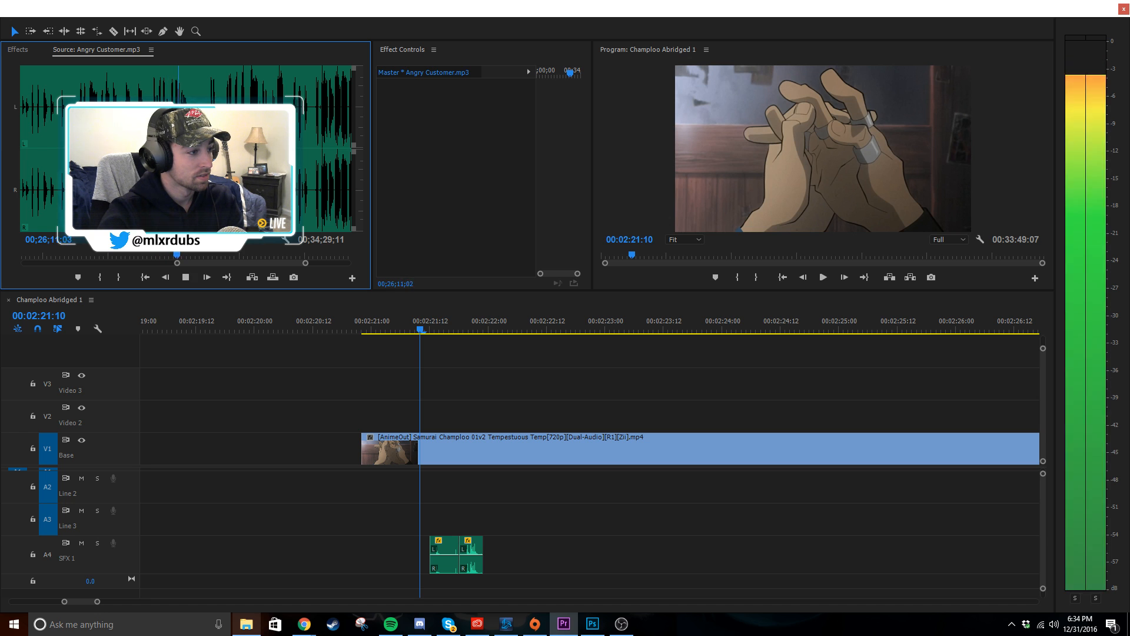
pyautogui.press('space')
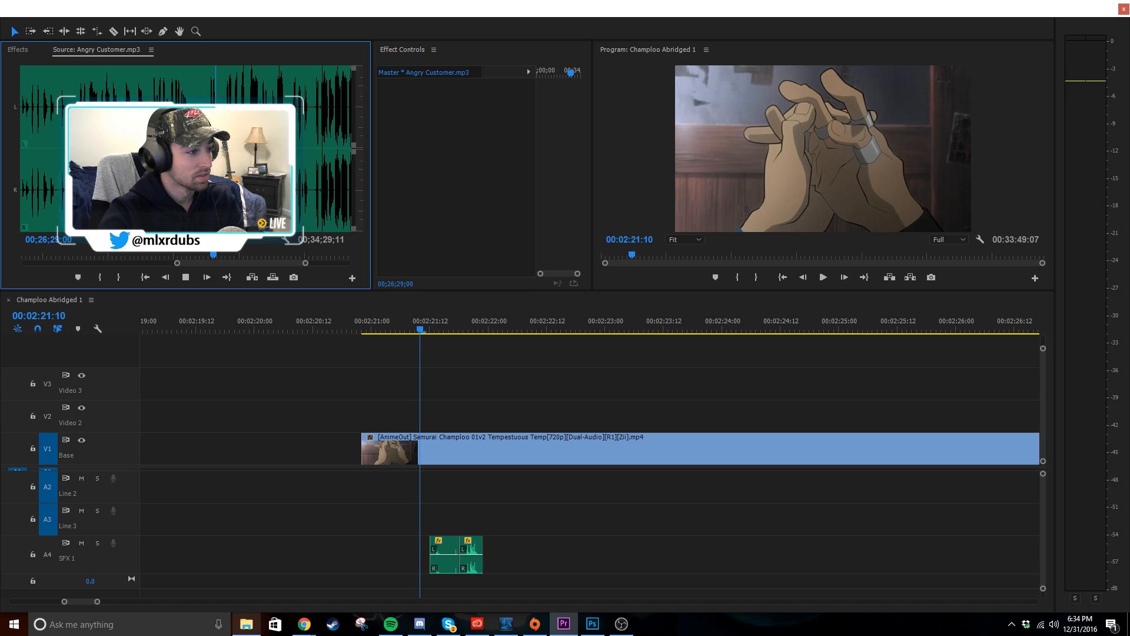
# - Mark a 00;00;01;17 excerpt of Angry Customer.mp3 ending at 00;26;37;00 and place it on Line 2 (A2) at about 00:02:21:15
pyautogui.moveTo(177, 263); pyautogui.dragTo(212, 257)
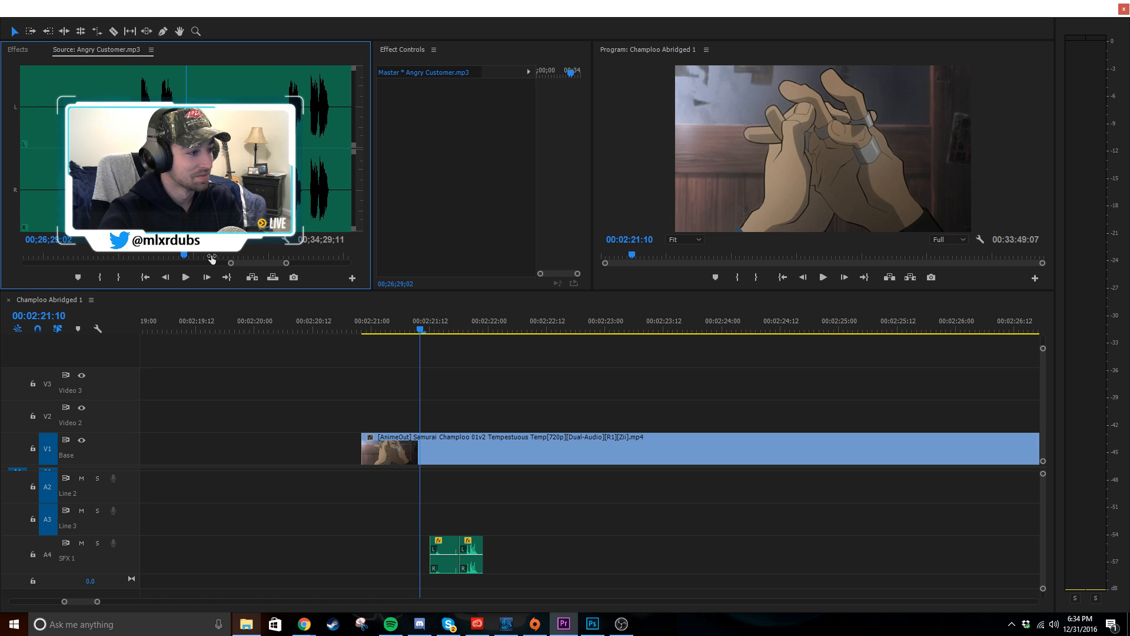
pyautogui.press('space')
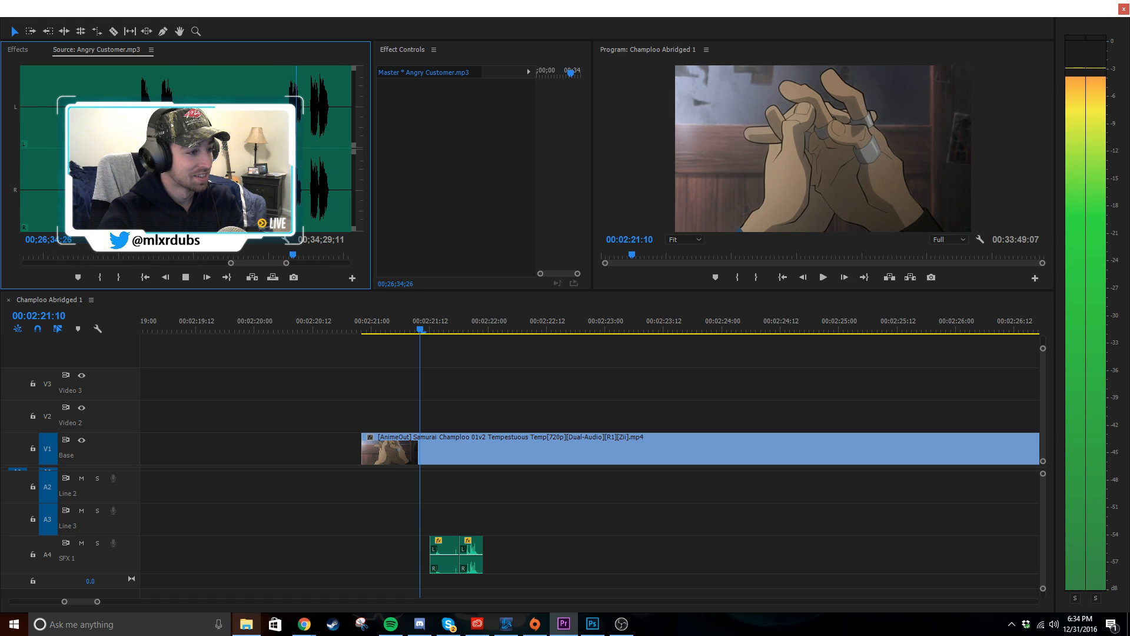
pyautogui.click(307, 201)
pyautogui.press('i')
pyautogui.press('o')
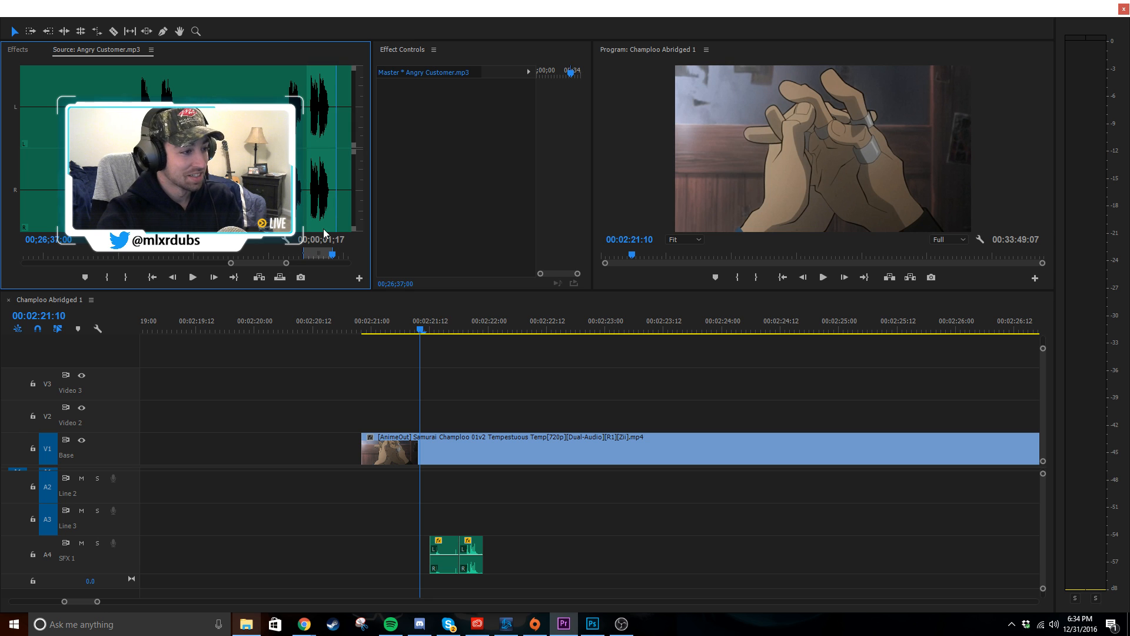
pyautogui.moveTo(286, 239); pyautogui.dragTo(448, 480)
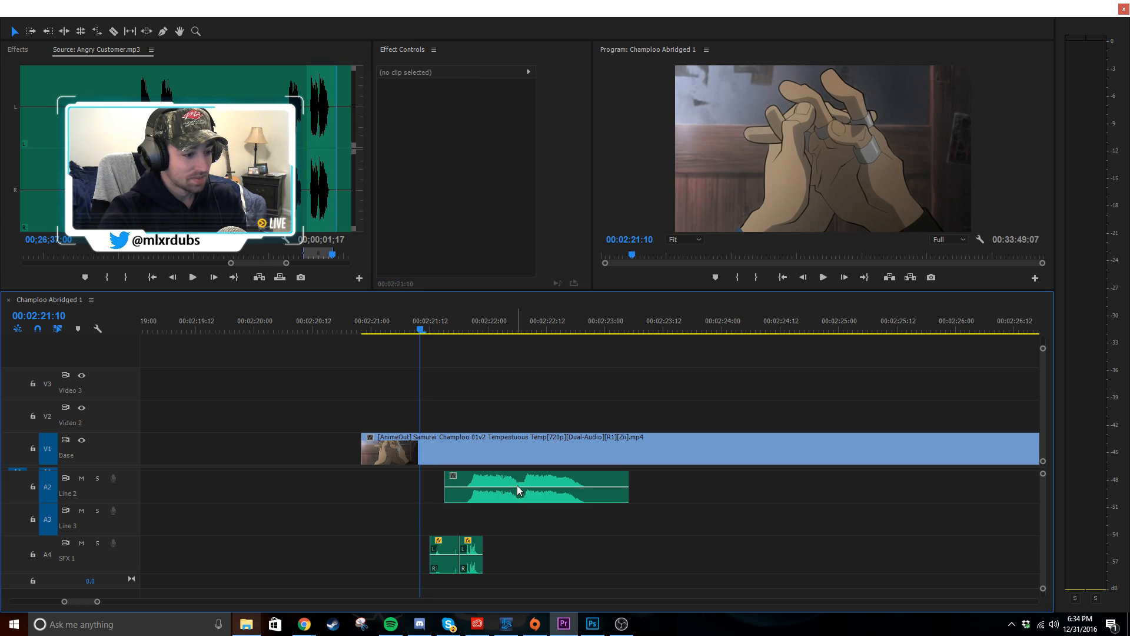
# - Play back the placed dialogue clip against the picture twice, and return the sequence playhead to 00:02:20:22
pyautogui.press('space')
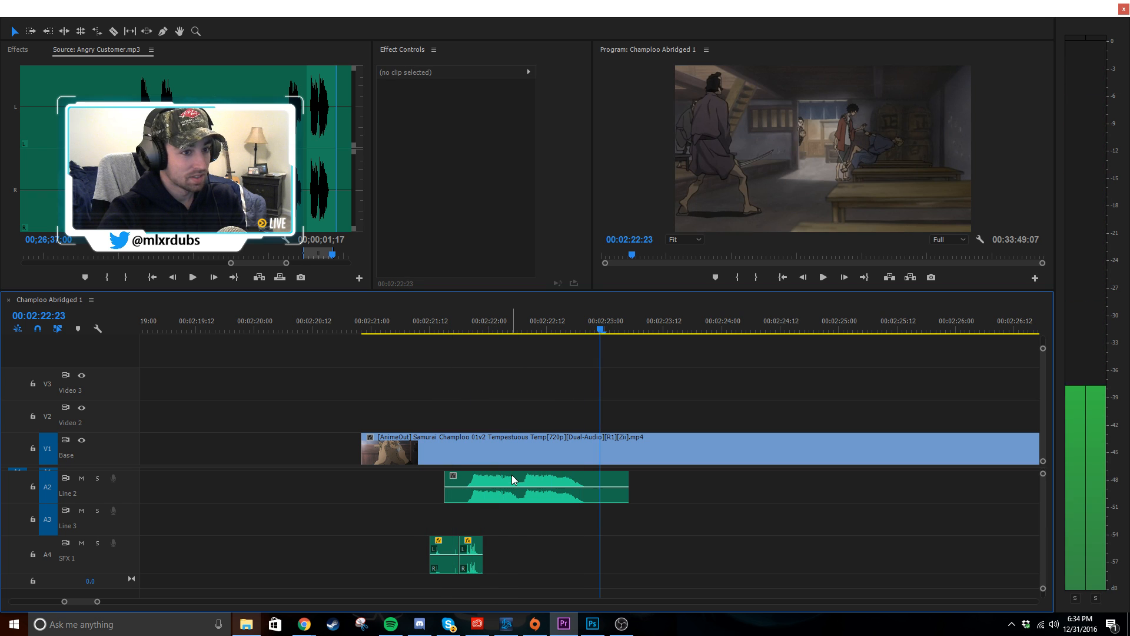
pyautogui.press('space')
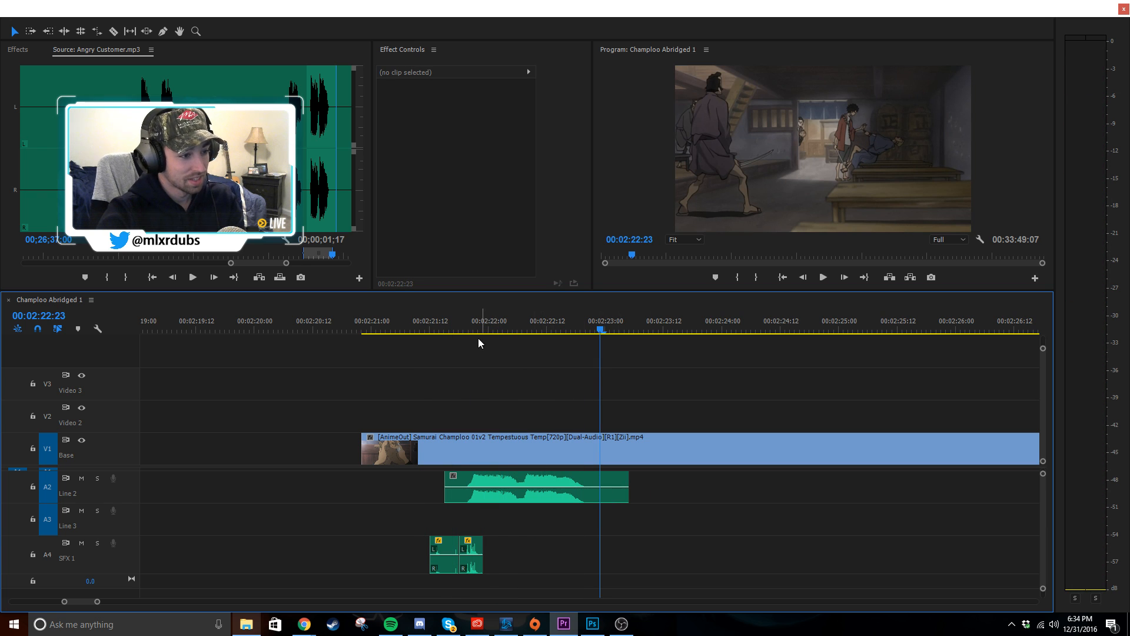
pyautogui.click(396, 332)
pyautogui.press('space')
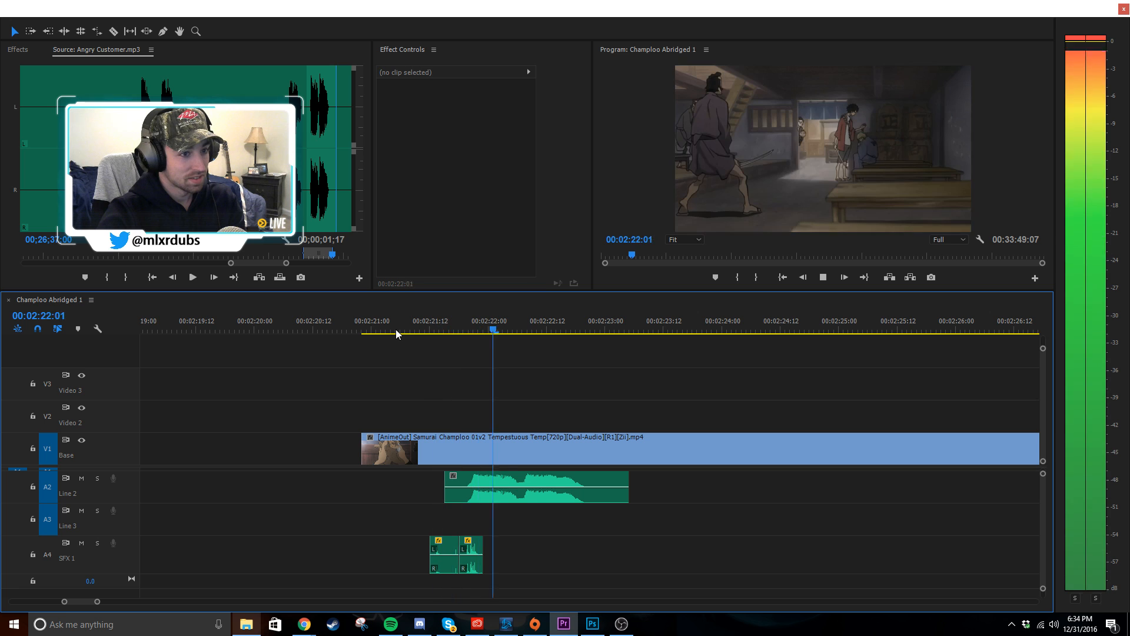
pyautogui.moveTo(372, 332); pyautogui.dragTo(362, 331)
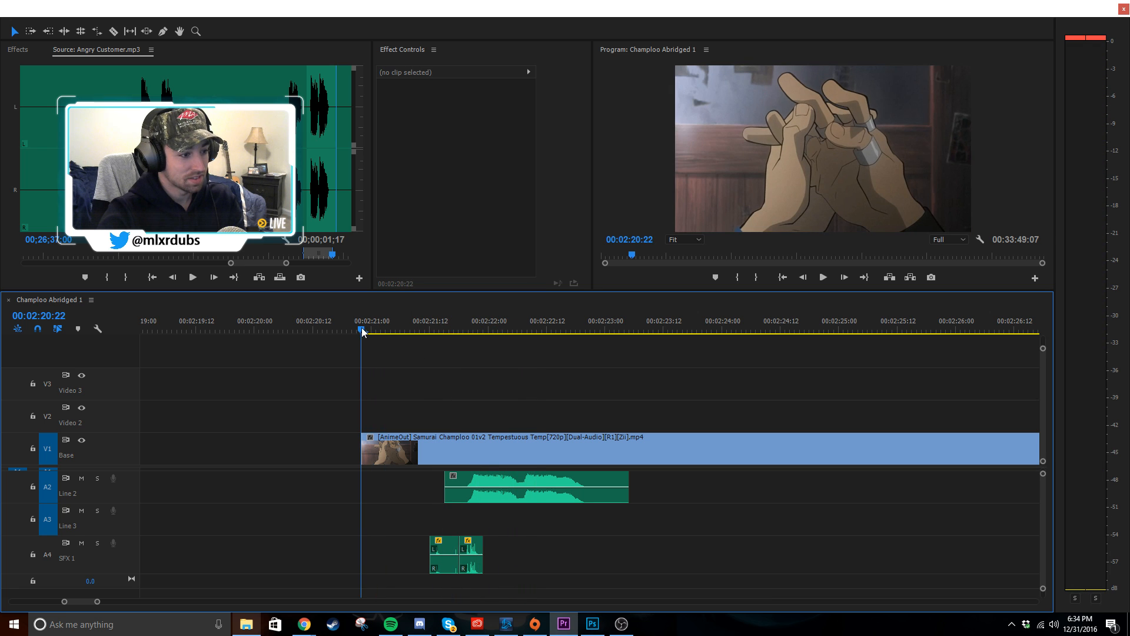
pyautogui.scroll(2, 645, 536)
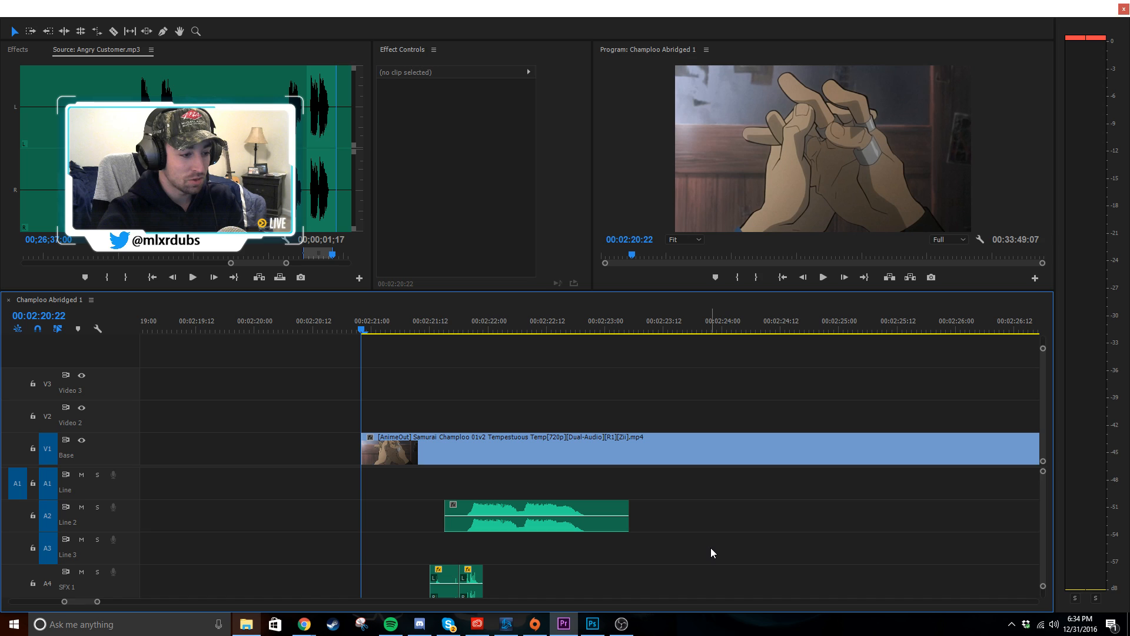
# - Switch to the Chrome window whose title begins with "Samurai Sha"
pyautogui.moveTo(304, 624)
pyautogui.moveTo(280, 587)
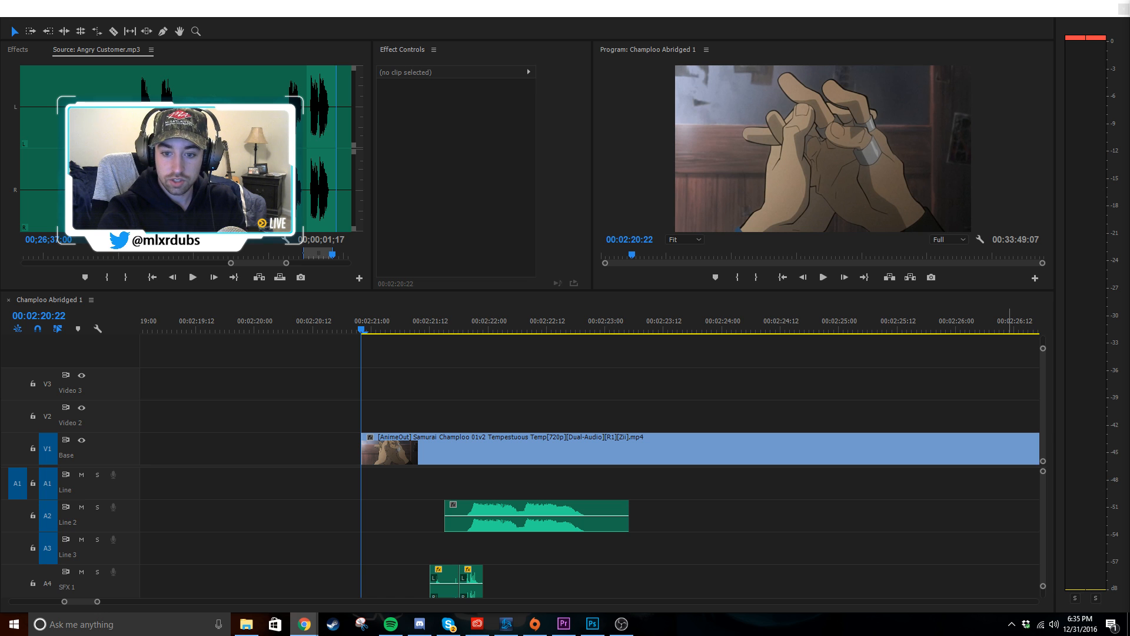
pyautogui.click(775, 535)
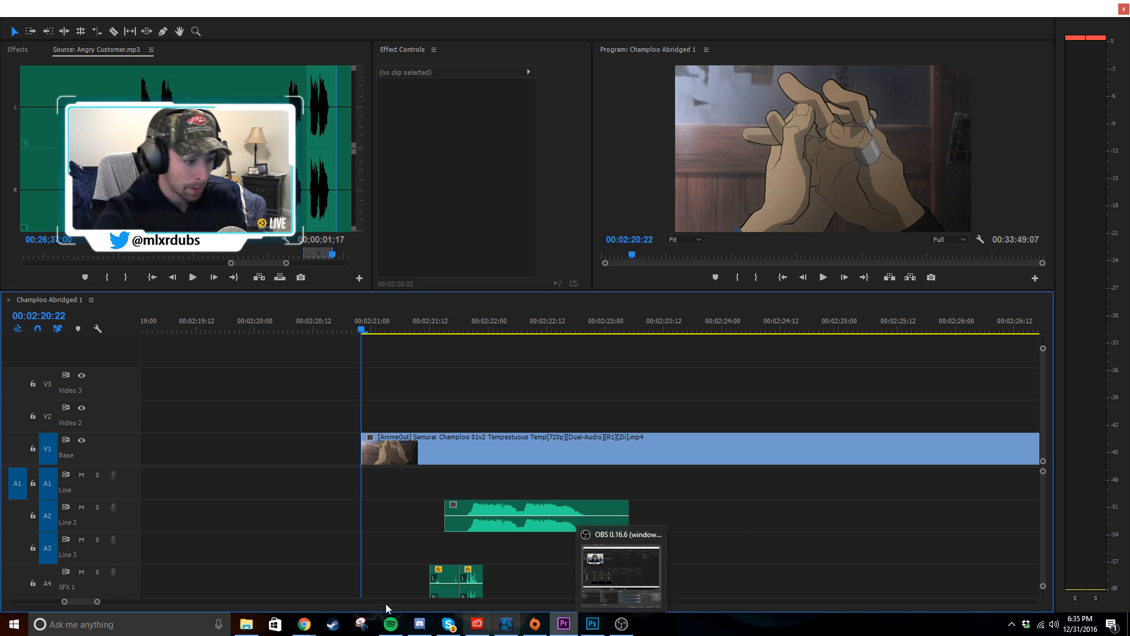
pyautogui.click(304, 623)
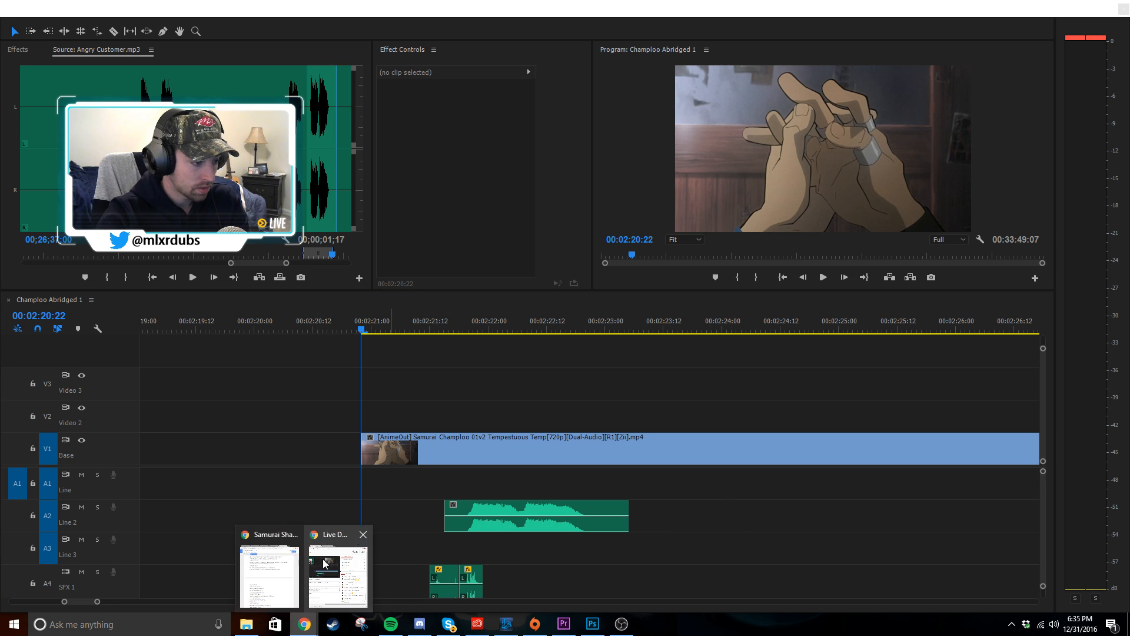
pyautogui.click(262, 566)
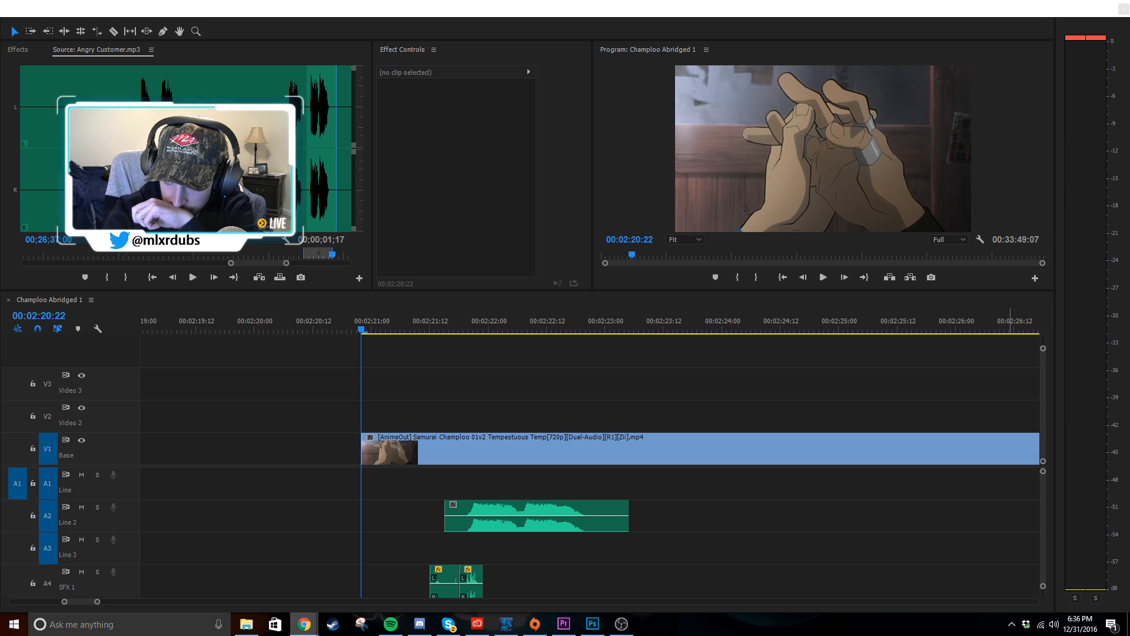
# - Return to the Champloo Abridged 1 sequence in Premiere Pro and play it from 00:02:20:22 to past 00:02:25:05
pyautogui.click(472, 397)
pyautogui.press('space')
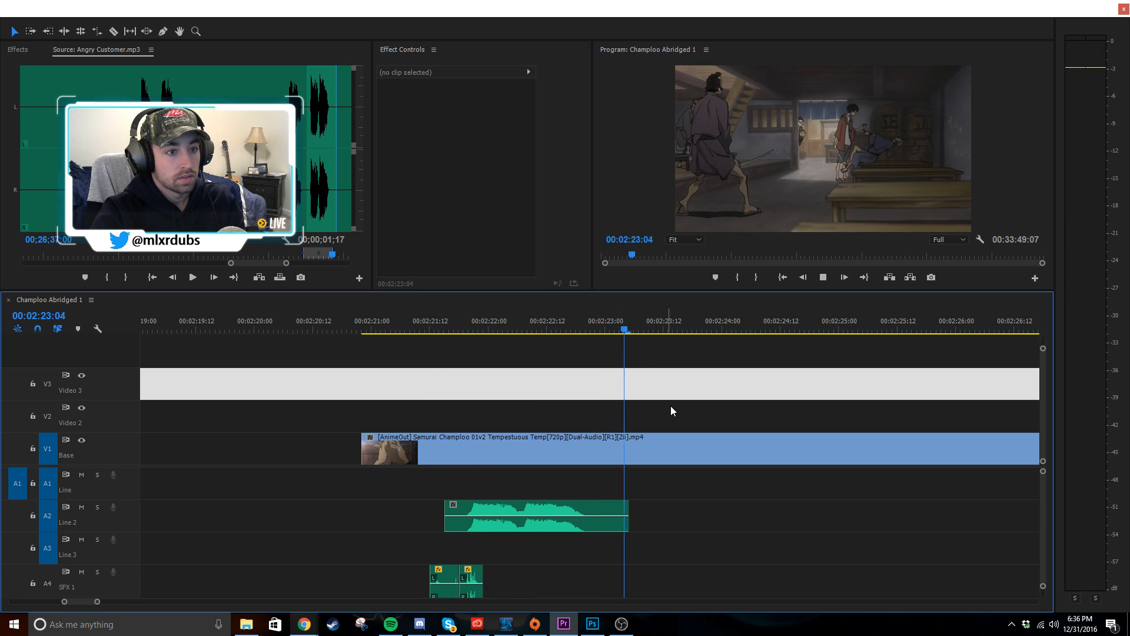
pyautogui.click(715, 396)
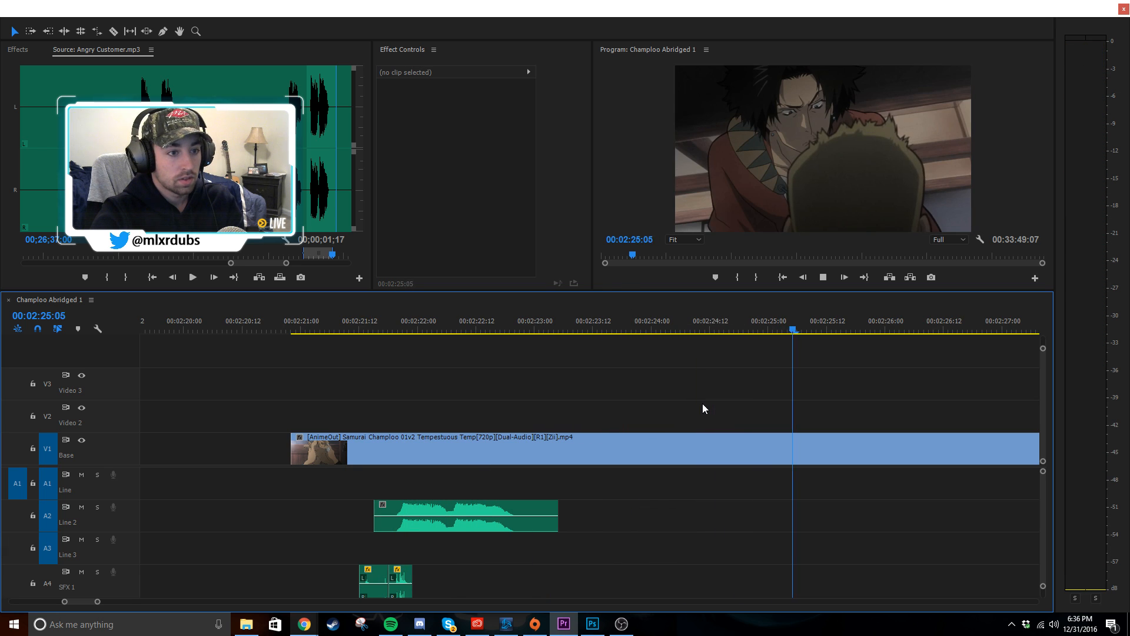
pyautogui.press('space')
# - Split the Base (V1) video clip at 00:02:23:03 and at 00:02:24:09
pyautogui.moveTo(589, 331); pyautogui.dragTo(554, 383)
pyautogui.hotkey('ctrl', 'k')
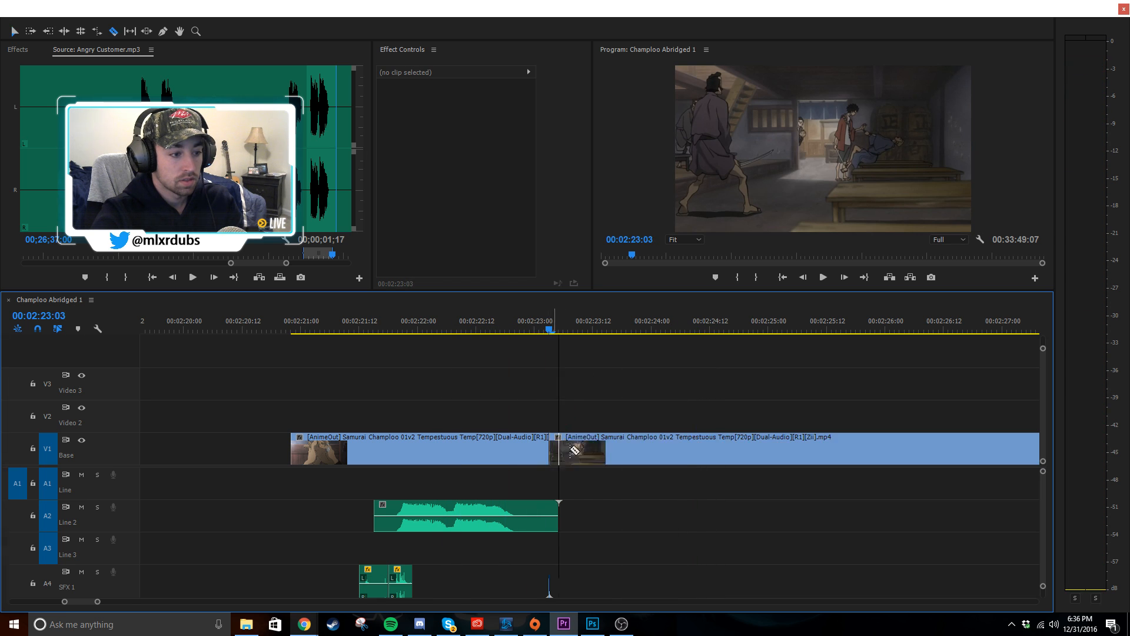
pyautogui.click(590, 322)
pyautogui.moveTo(590, 322); pyautogui.dragTo(699, 346)
pyautogui.hotkey('ctrl', 'k')
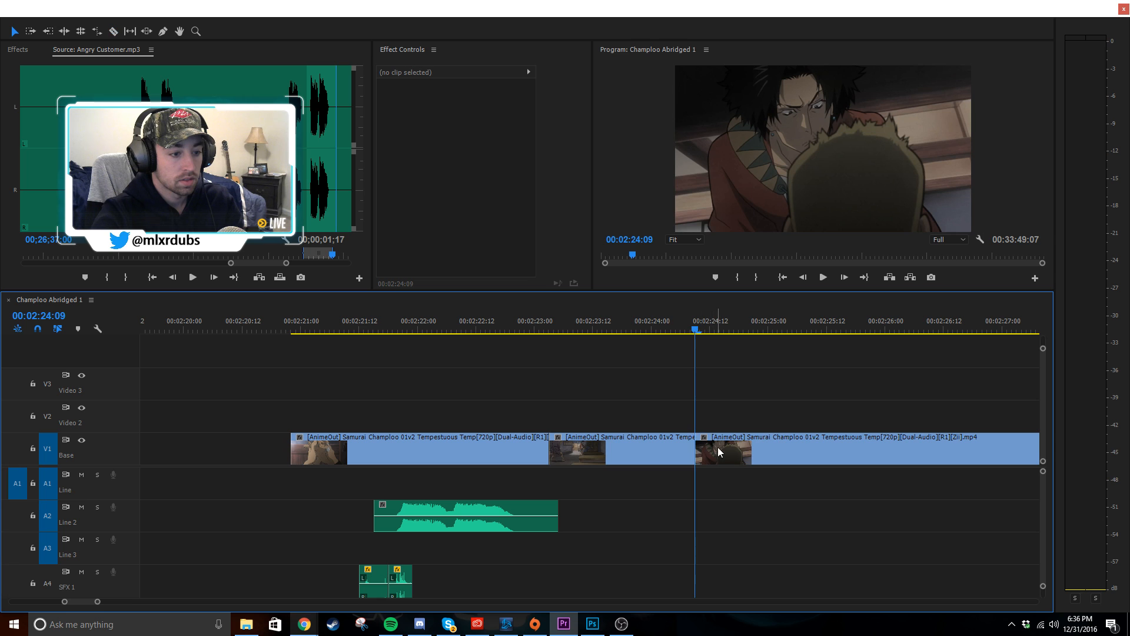
# - Delete the Base video segment between 00:02:23:03 and 00:02:24:09 and slide the following clip back to close the gap
pyautogui.click(649, 449)
pyautogui.press('Delete')
pyautogui.moveTo(715, 456); pyautogui.dragTo(569, 458)
# - Split the Base (V1) video clip at 00:02:23:13 and 00:02:23:14 to isolate a single frame
pyautogui.moveTo(560, 331); pyautogui.dragTo(596, 331)
pyautogui.press('=')
pyautogui.press('=')
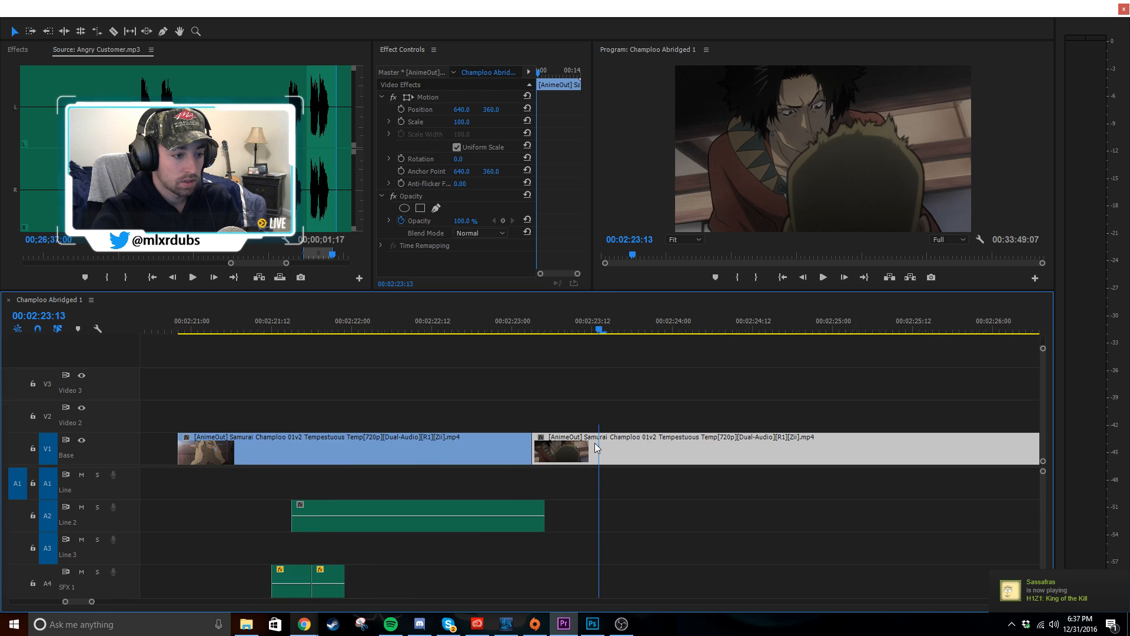
pyautogui.press('=')
pyautogui.click(682, 475)
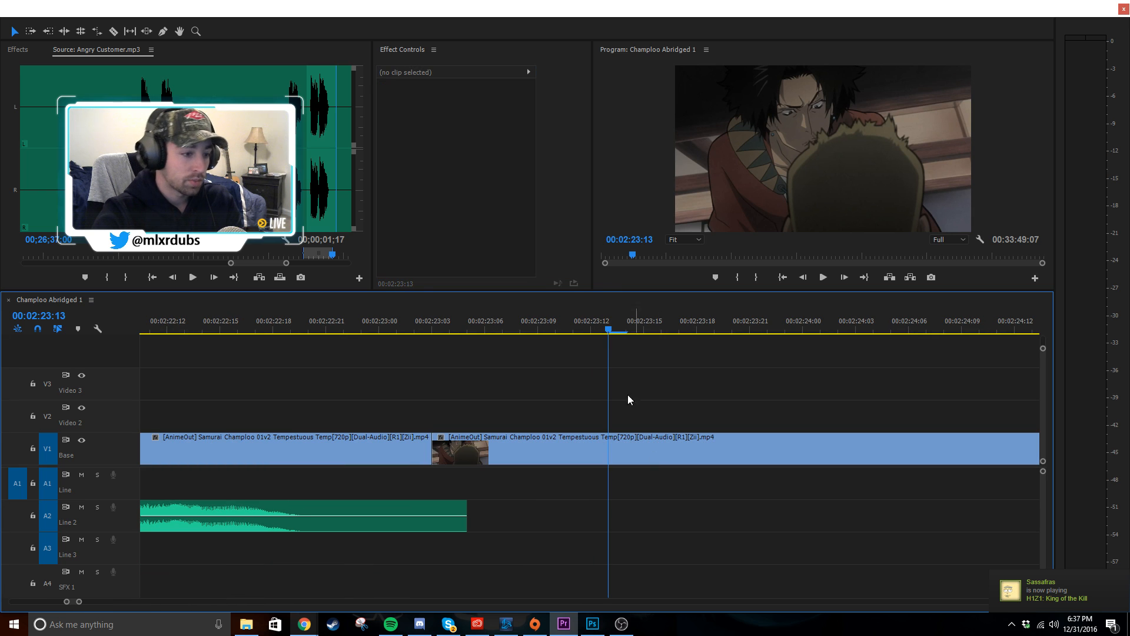
pyautogui.moveTo(608, 334)
pyautogui.mouseDown()
pyautogui.moveTo(631, 328)
pyautogui.moveTo(592, 344)
pyautogui.moveTo(626, 329)
pyautogui.mouseUp()
pyautogui.hotkey('ctrl', 'k')
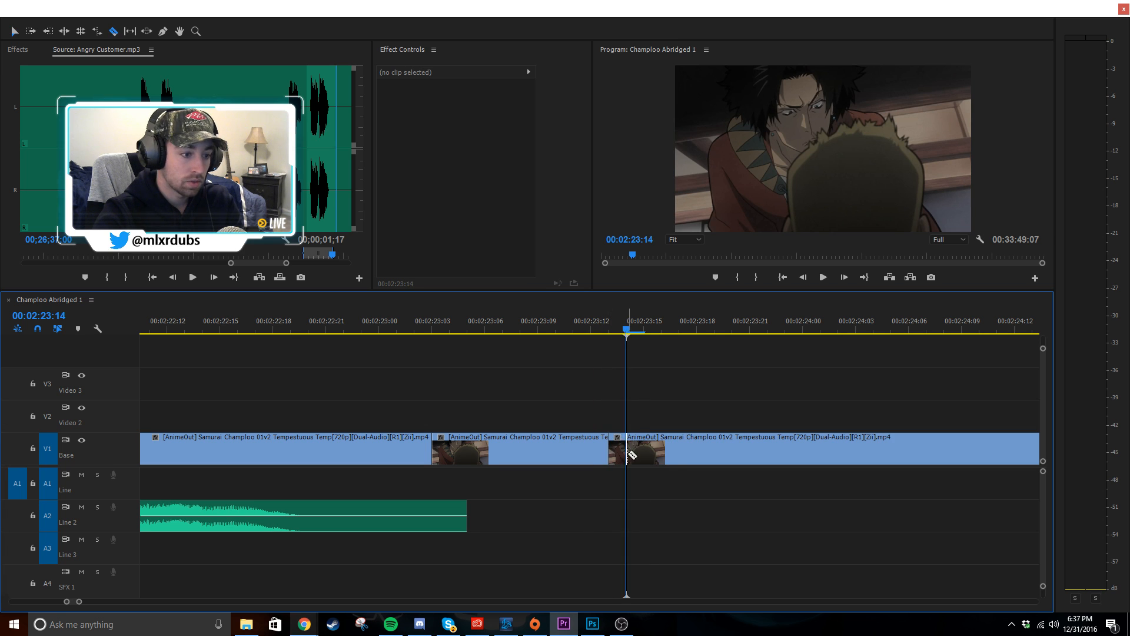
pyautogui.hotkey('ctrl', 'k')
# - Copy the isolated one-frame segment onto the Video 2 track at 00:02:23:13
pyautogui.click(616, 451)
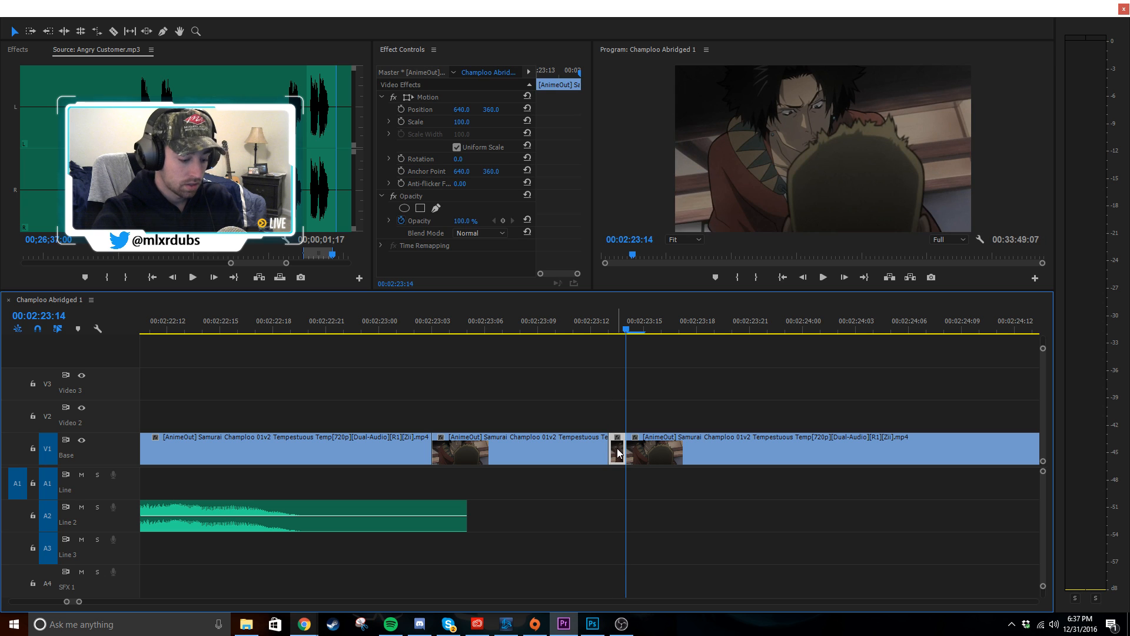
pyautogui.click(609, 318)
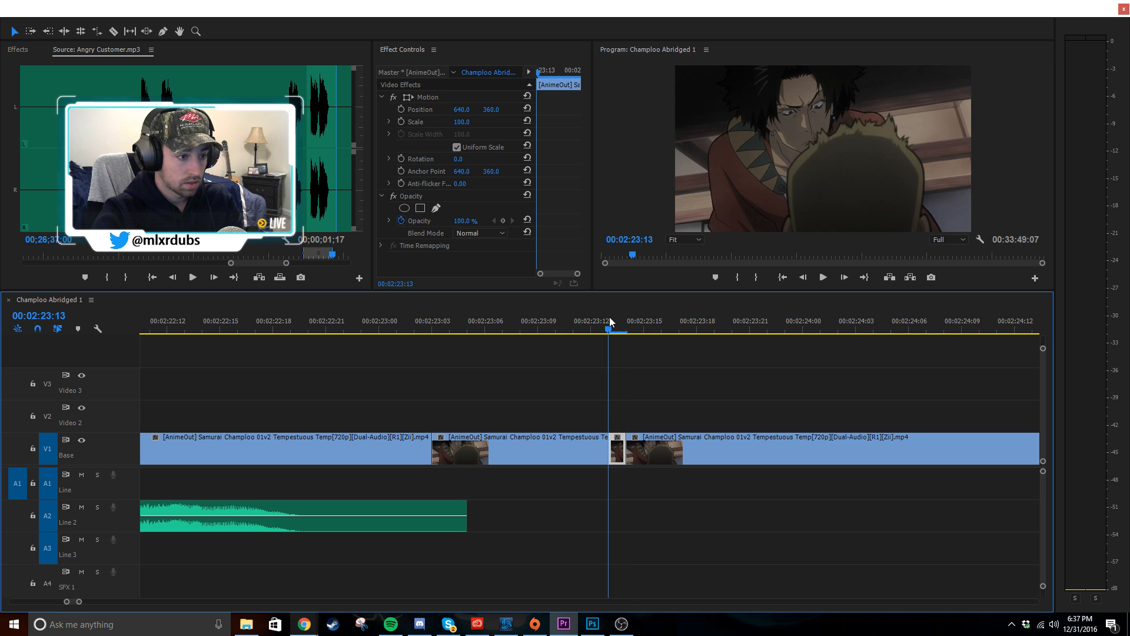
pyautogui.click(54, 419)
pyautogui.hotkey('ctrl', 'v')
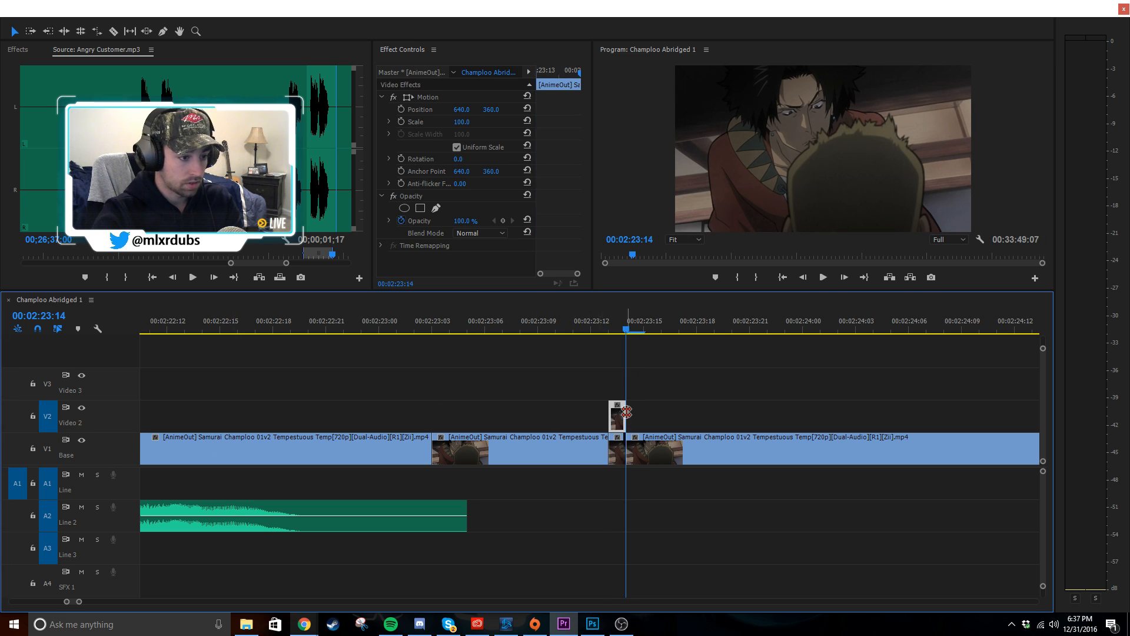
# - Split the Base (V1) video clip at 00:02:23:08 and 00:02:23:09
pyautogui.moveTo(616, 323); pyautogui.dragTo(530, 330)
pyautogui.hotkey('ctrl', 'k')
pyautogui.hotkey('ctrl', 'k')
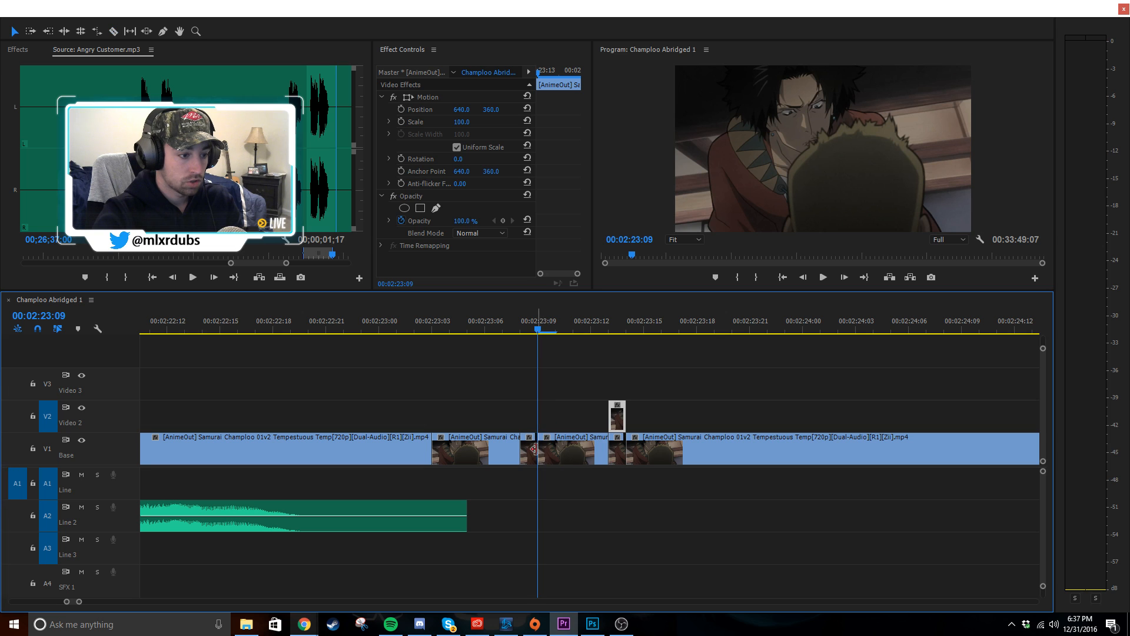
# - Copy the one-frame segment at 00:02:23:08 onto Video 2 at 00:02:23:10, and undo the Base cut at 00:02:23:09
pyautogui.click(527, 452)
pyautogui.moveTo(543, 320); pyautogui.dragTo(554, 320)
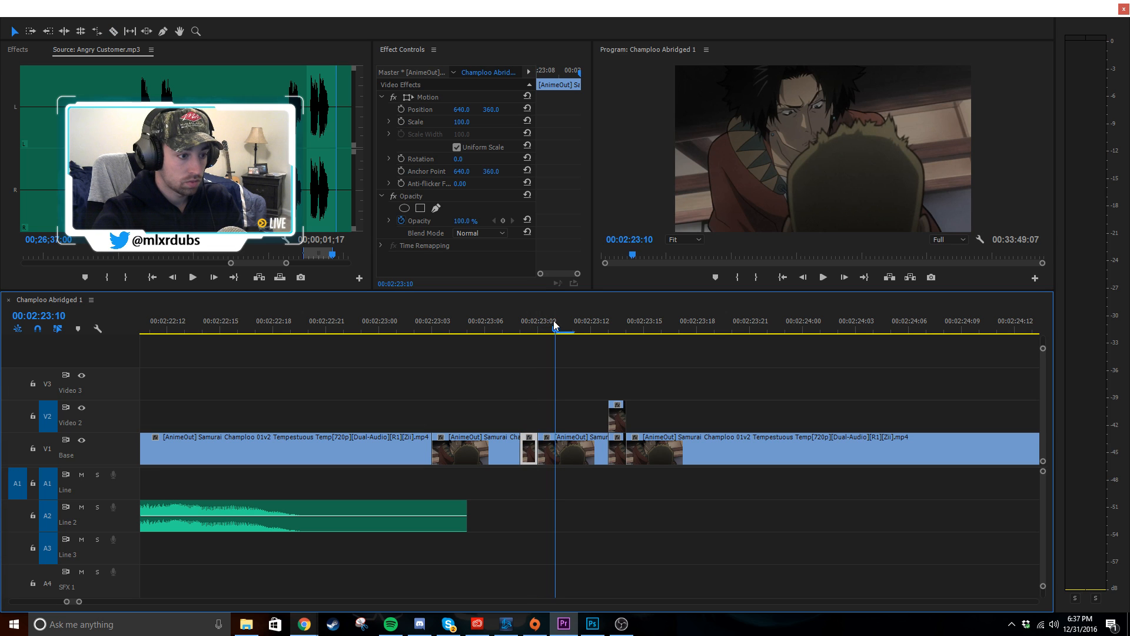
pyautogui.click(573, 415)
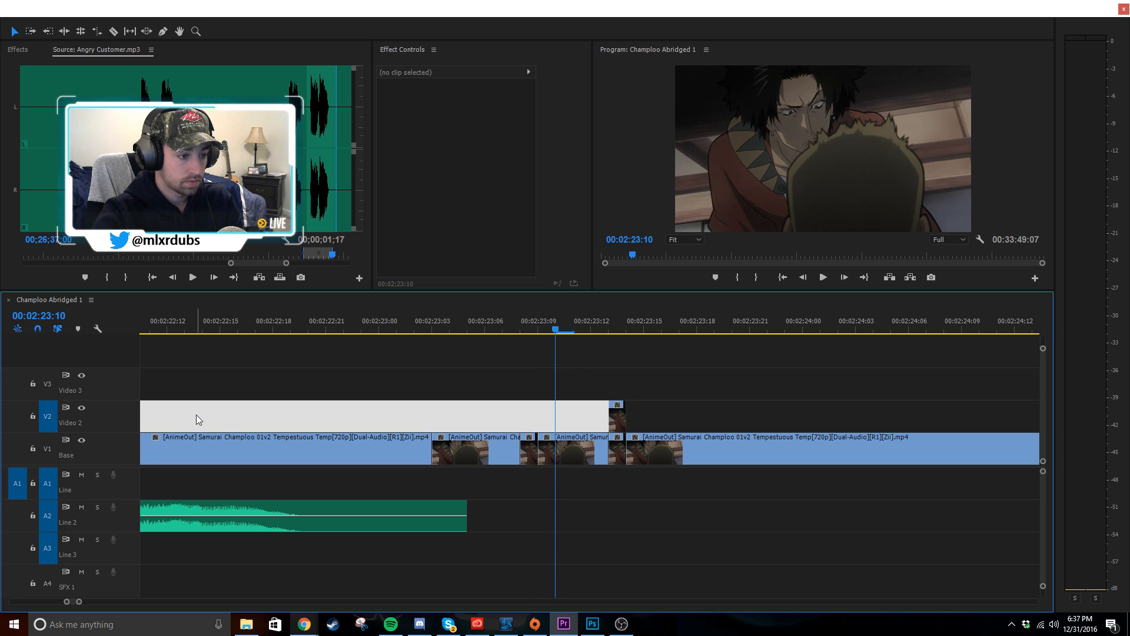
pyautogui.hotkey('ctrl', 'z')
pyautogui.hotkey('ctrl', 'v')
# - Clear the clip selection and return the sequence playhead to 00:02:23:03
pyautogui.moveTo(556, 330); pyautogui.dragTo(472, 377)
pyautogui.click(593, 375)
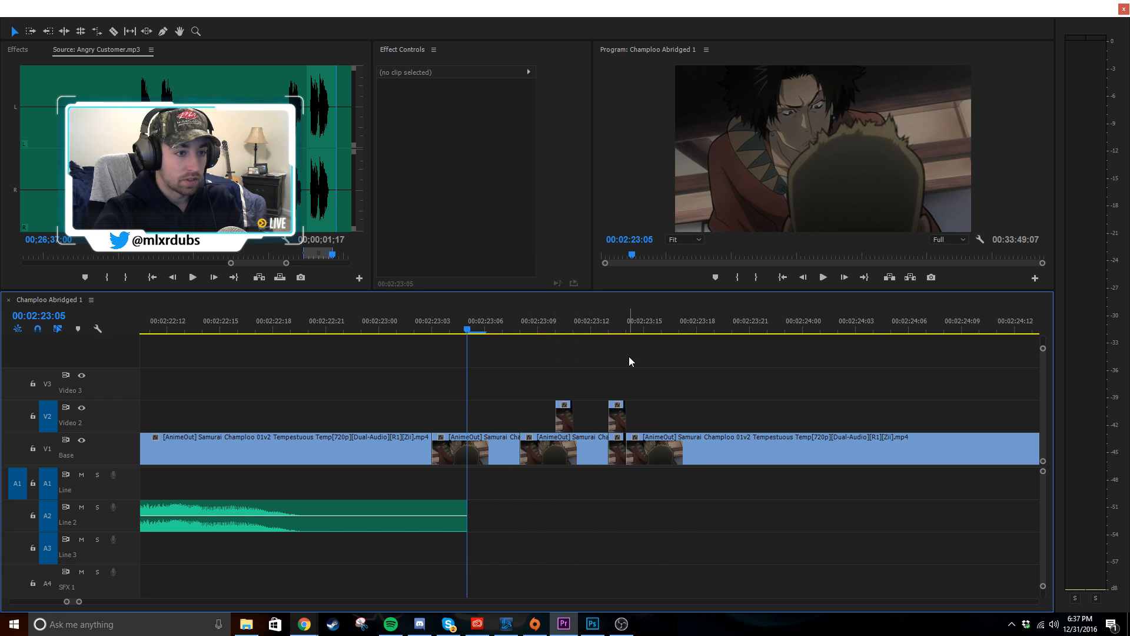
pyautogui.scroll(3, 673, 383)
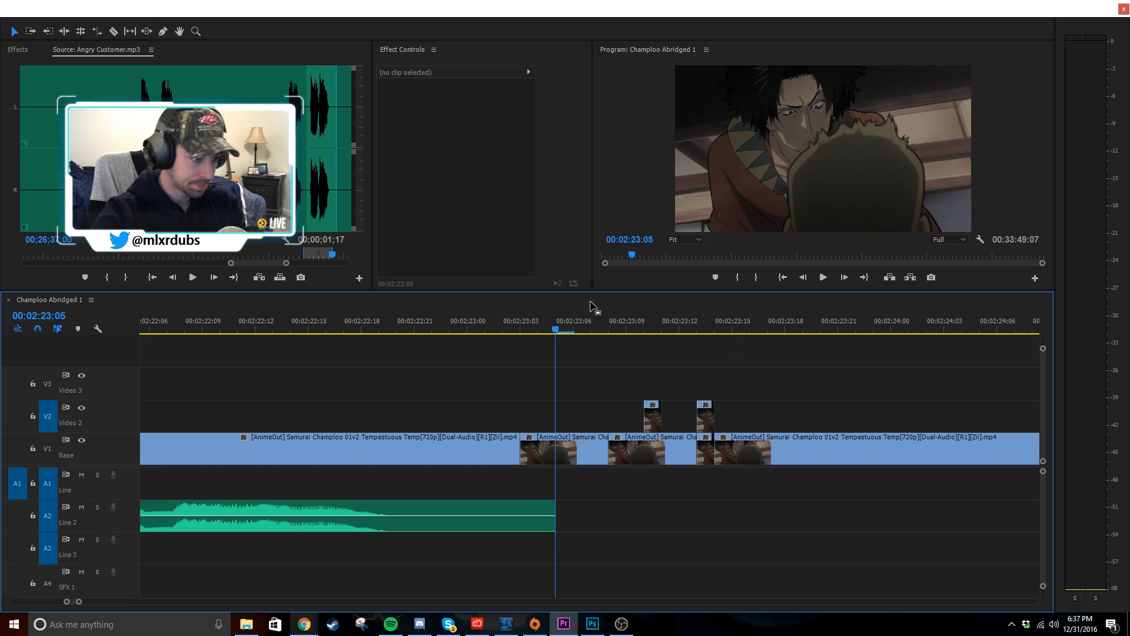
pyautogui.moveTo(524, 330); pyautogui.dragTo(526, 362)
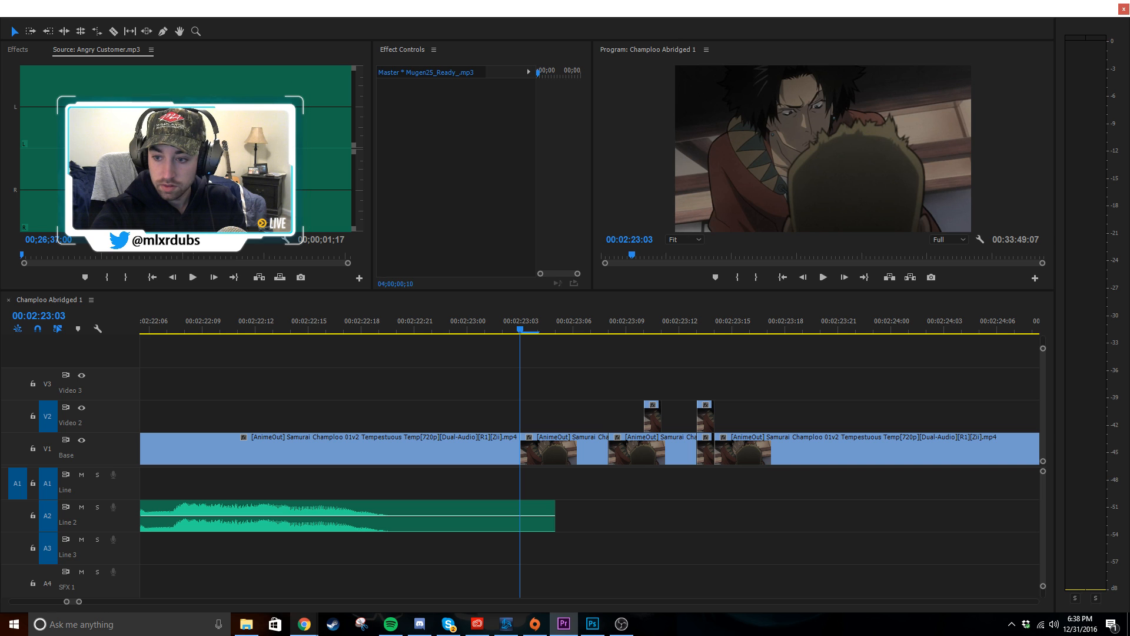
# - Listen to Mugen25_Ready_.mp3 and the full Mugen17_TotallyForgot.mp3 recording in the source monitor
pyautogui.press('space')
pyautogui.press('space')
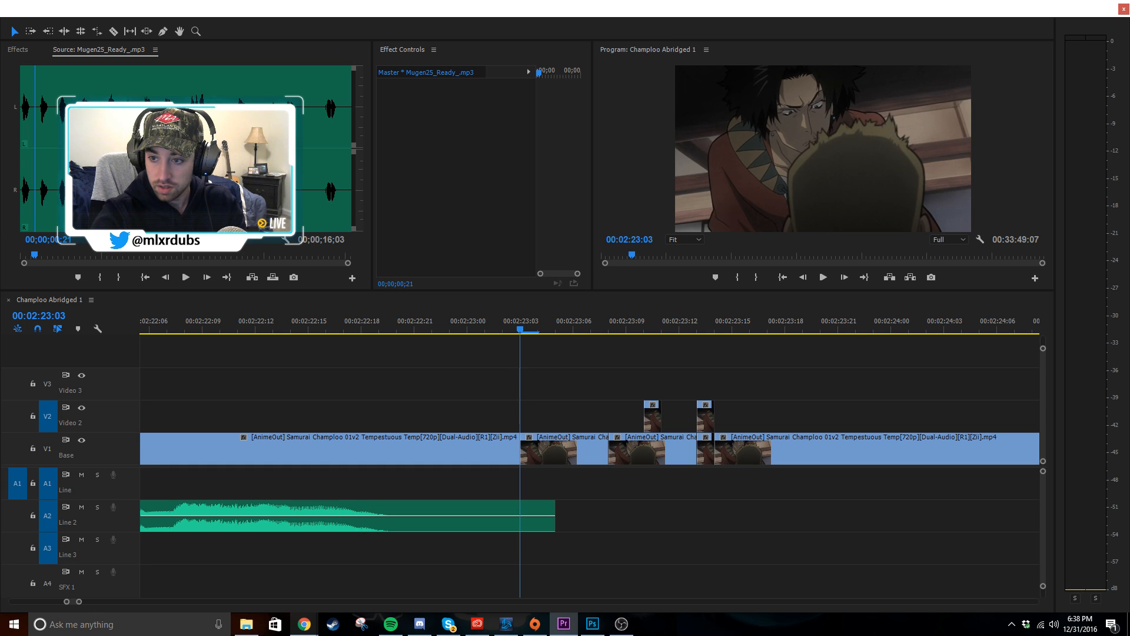
pyautogui.press('space')
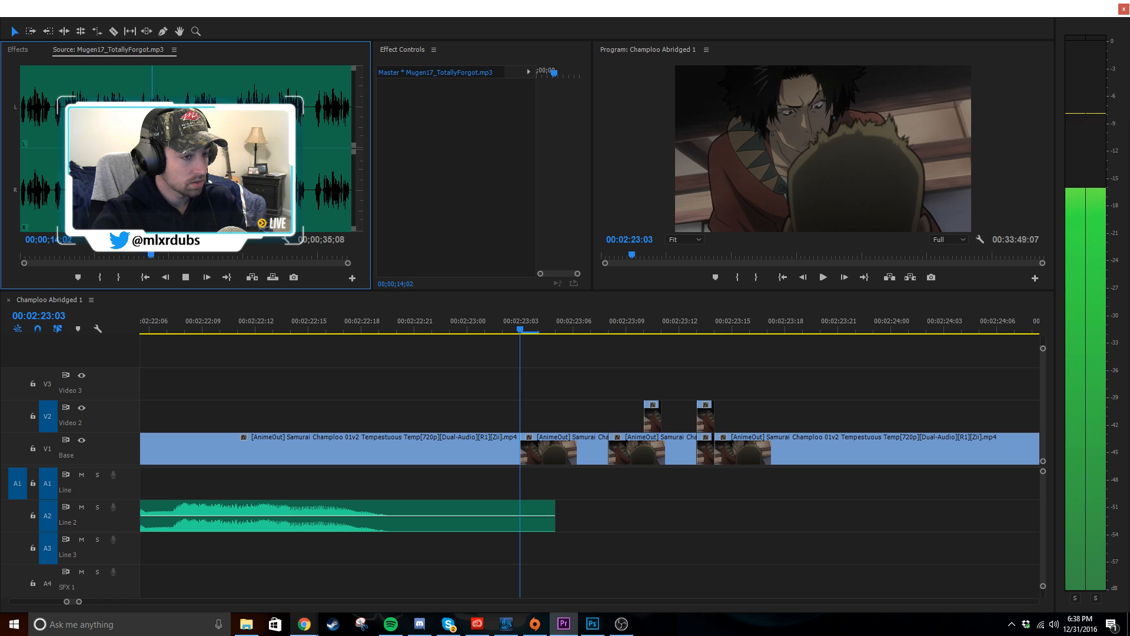
pyautogui.press('space')
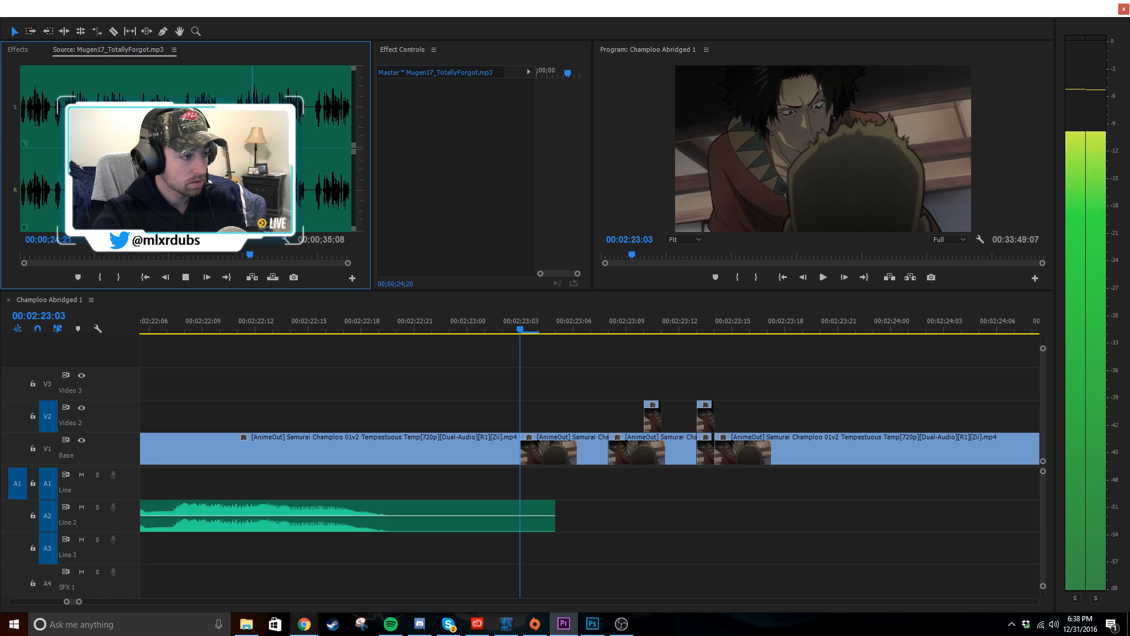
pyautogui.click(312, 203)
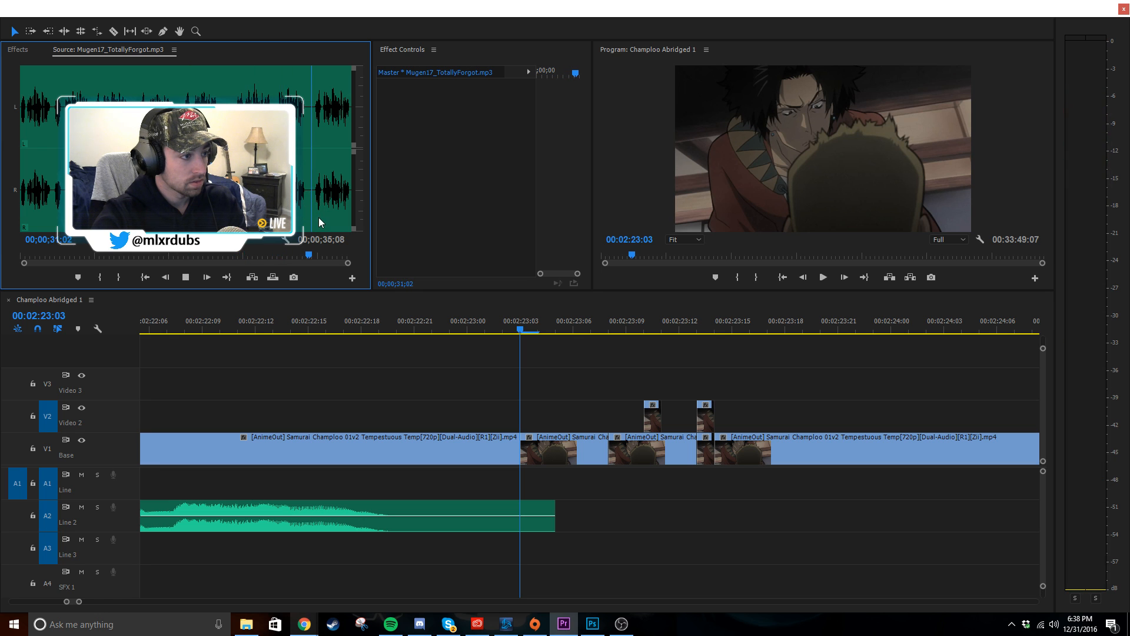
pyautogui.press('space')
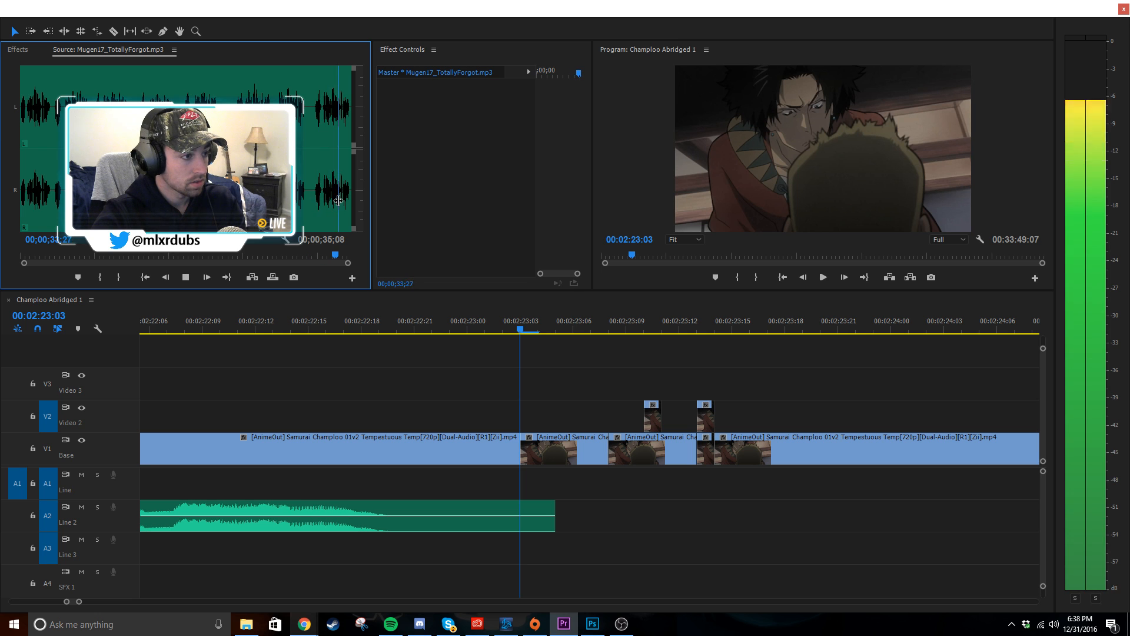
pyautogui.press('space')
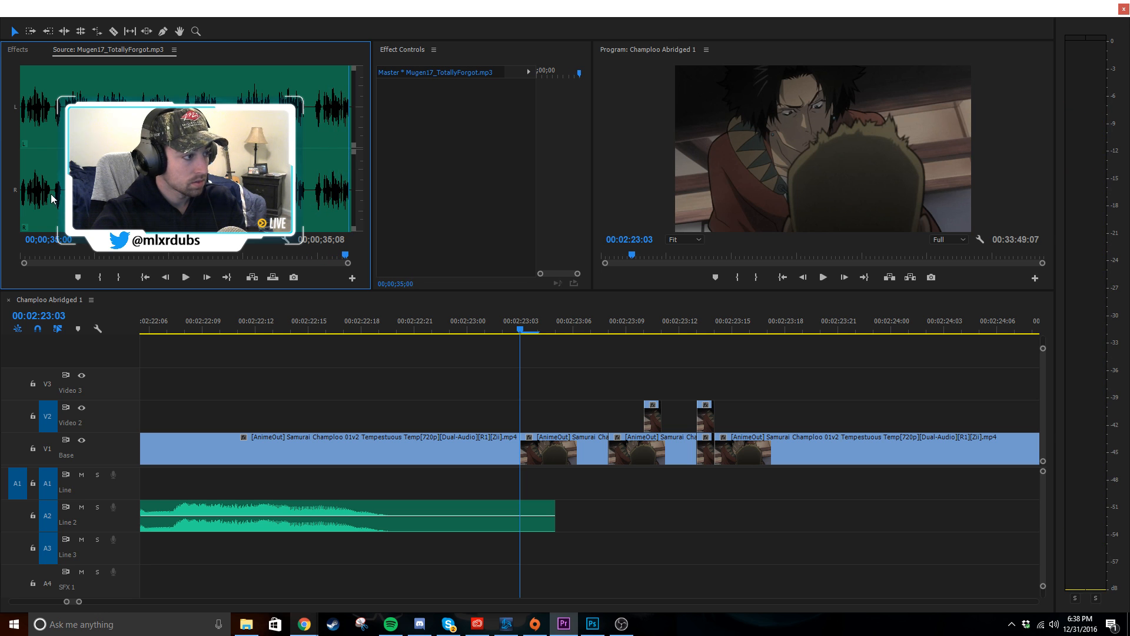
# - Replay Mugen17_TotallyForgot.mp3 from near its start and mark a 00;00;04;06 In/Out range ending at 00;00;11;24
pyautogui.click(53, 199)
pyautogui.press('space')
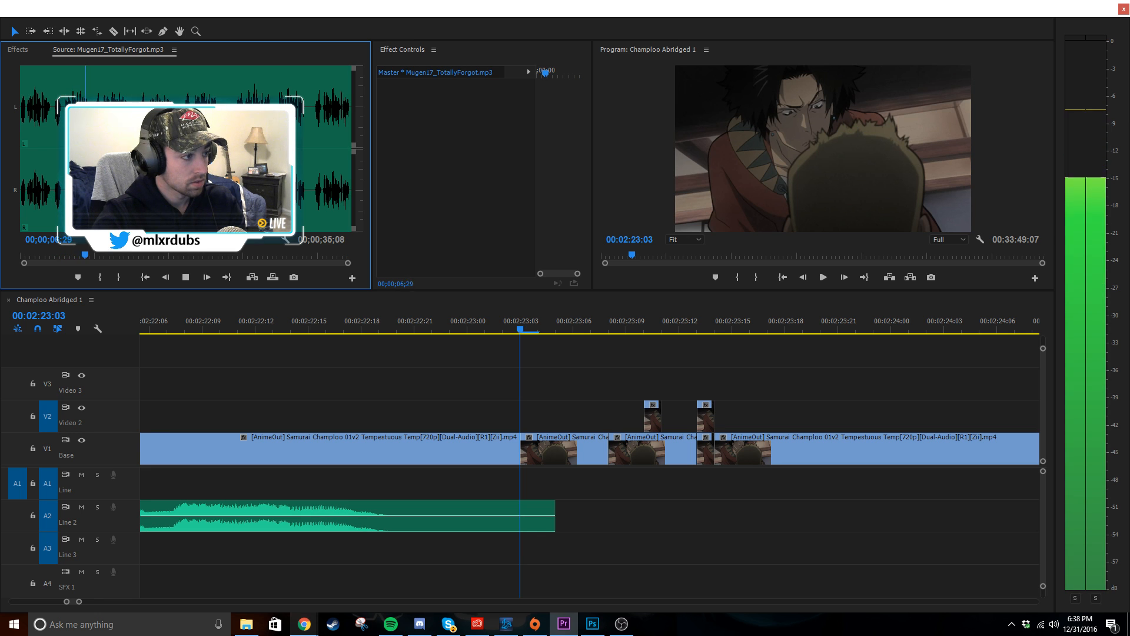
pyautogui.press('space')
pyautogui.press('o')
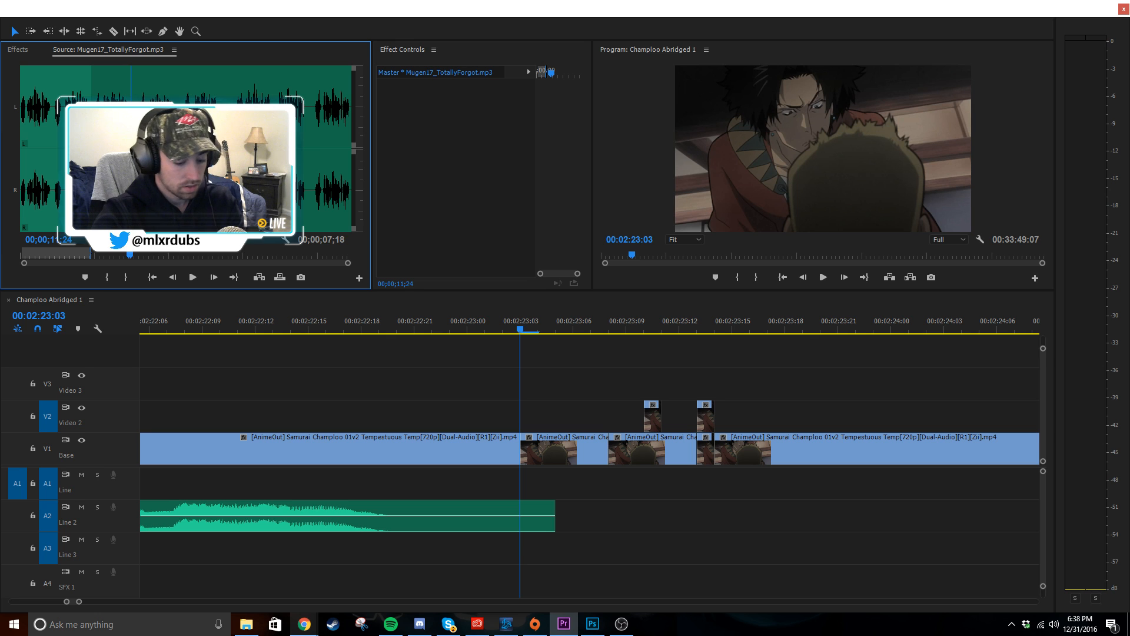
pyautogui.press('o')
pyautogui.press('i')
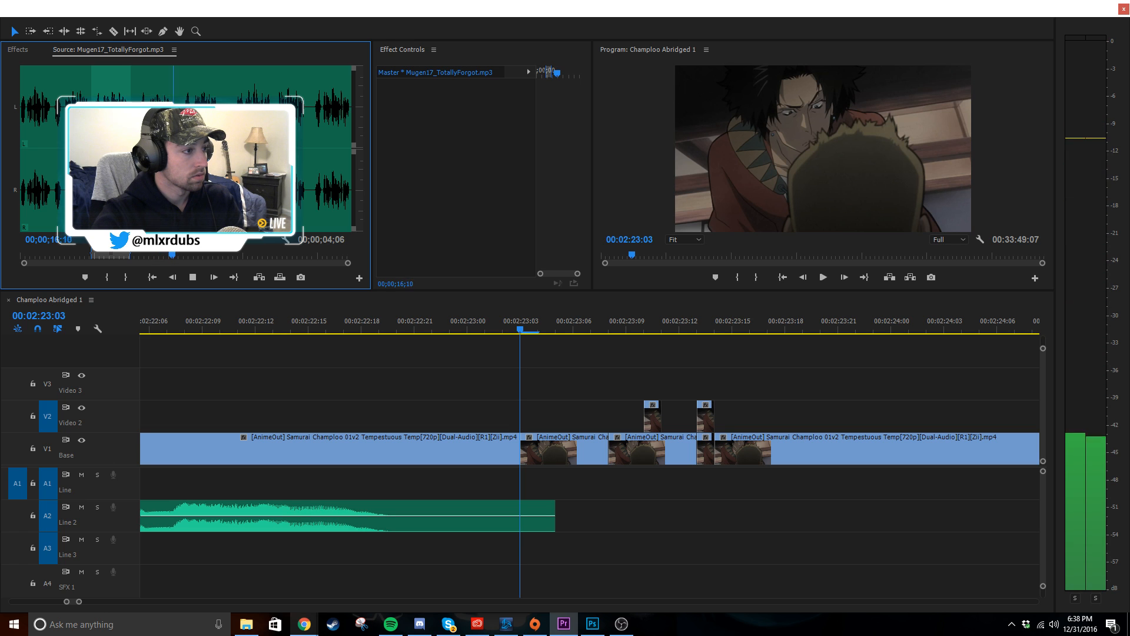
# - Mark a 00;00;04;02 In/Out range ending at 00;00;21;06 in Mugen17_TotallyForgot.mp3 and listen to it
pyautogui.press('space')
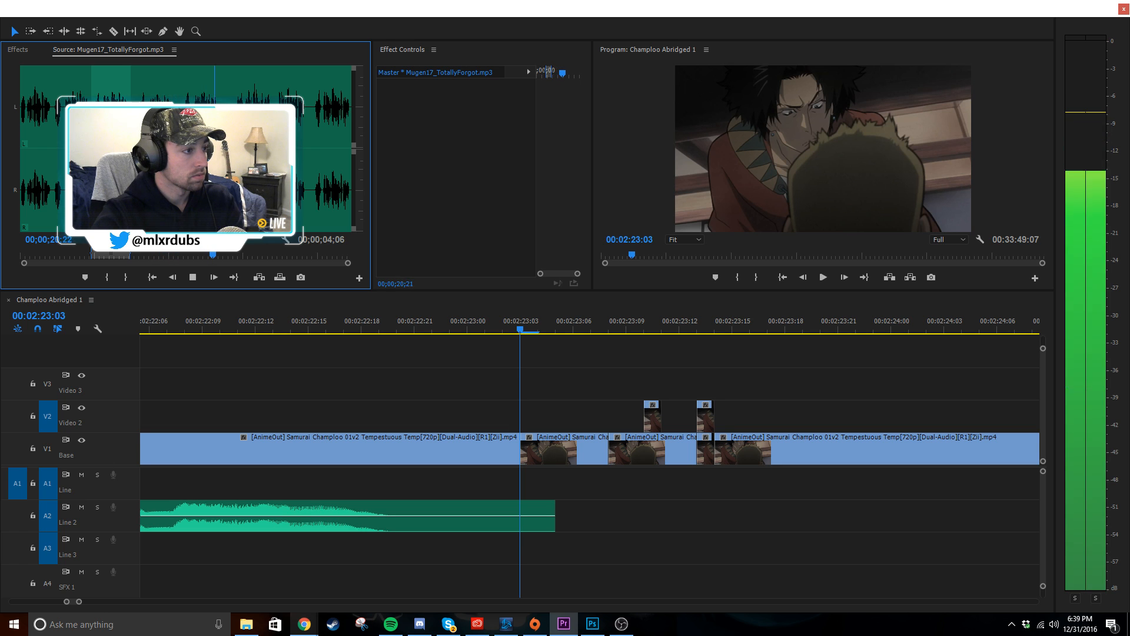
pyautogui.press('space')
pyautogui.press('o')
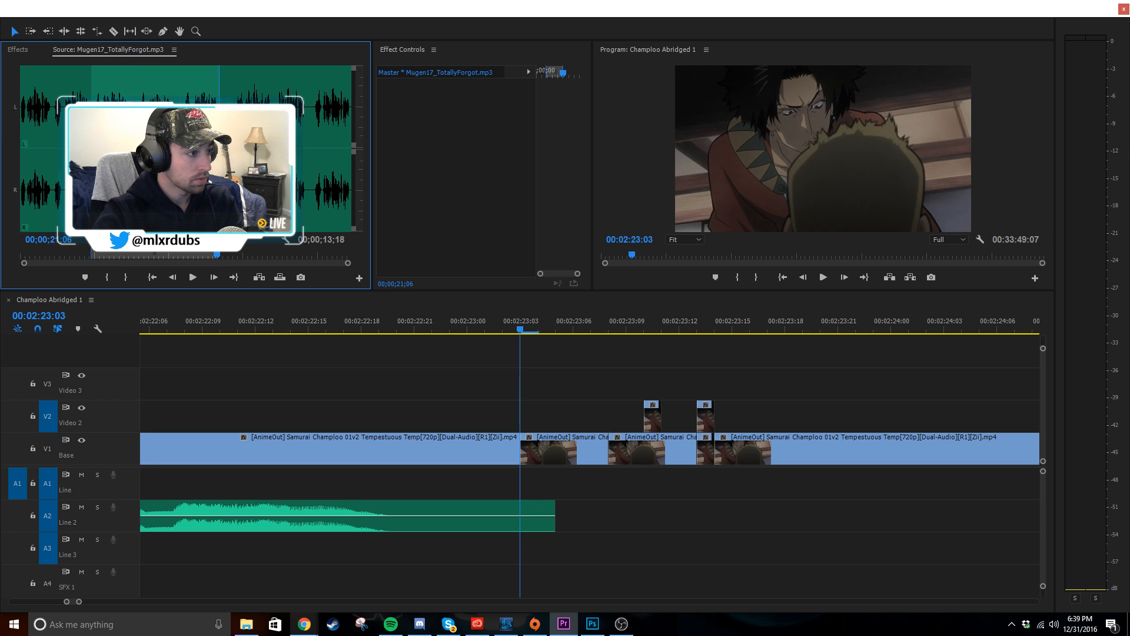
pyautogui.press('i')
pyautogui.press('space')
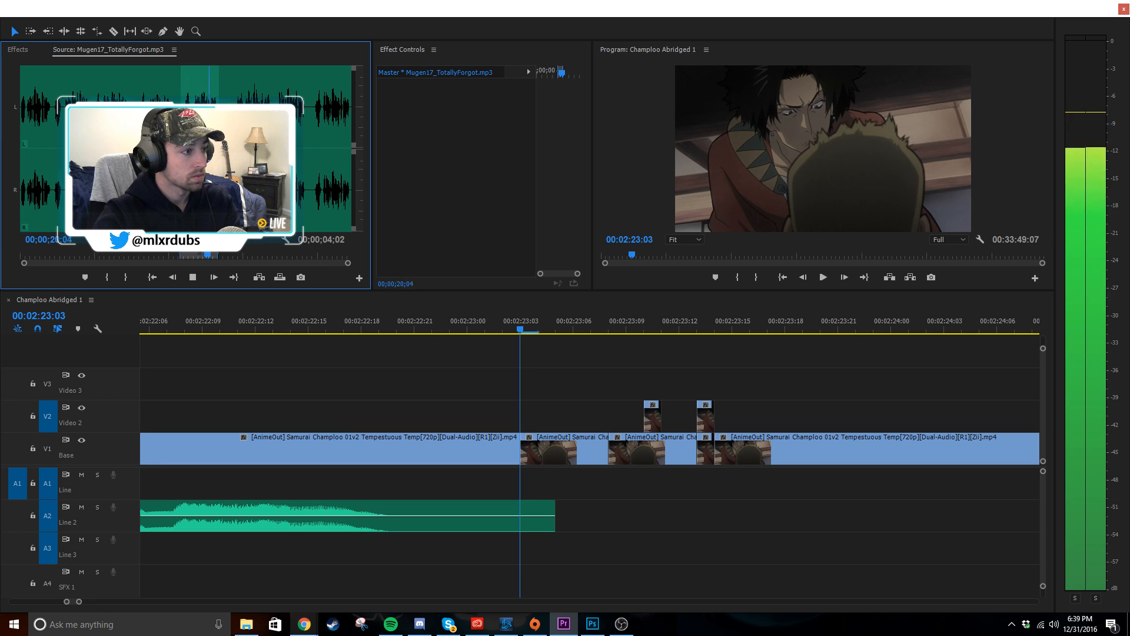
pyautogui.press('space')
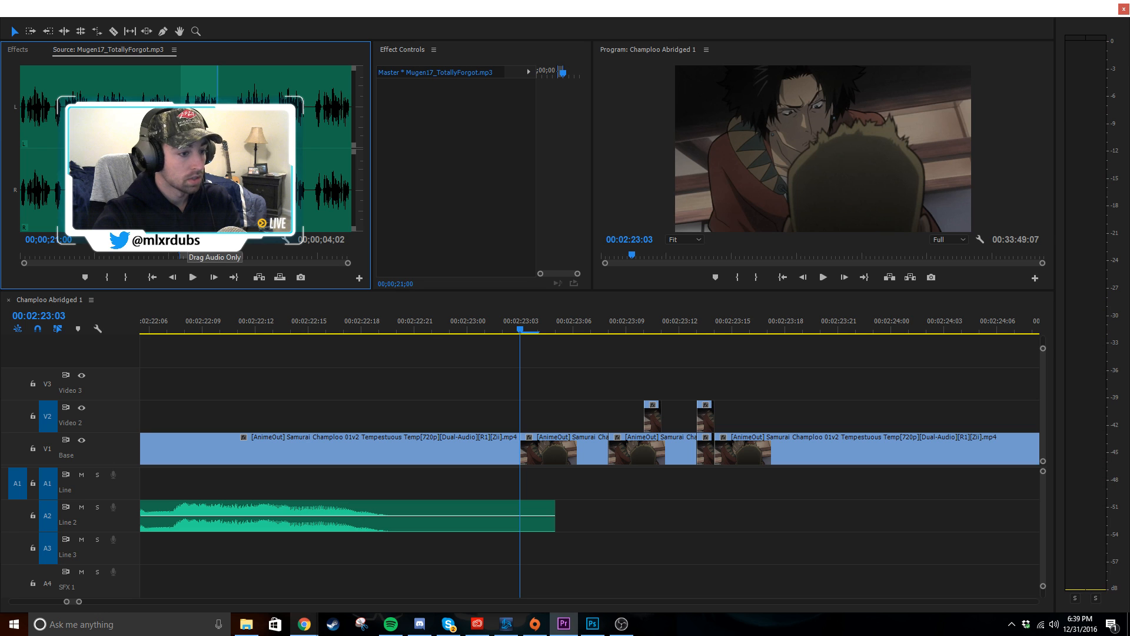
# - Place the marked Mugen17_TotallyForgot.mp3 range on the Line (A1) track, starting at about 00:02:22:17
pyautogui.moveTo(190, 240); pyautogui.dragTo(485, 474)
pyautogui.moveTo(603, 476); pyautogui.dragTo(464, 471)
pyautogui.scroll(-5, 566, 475)
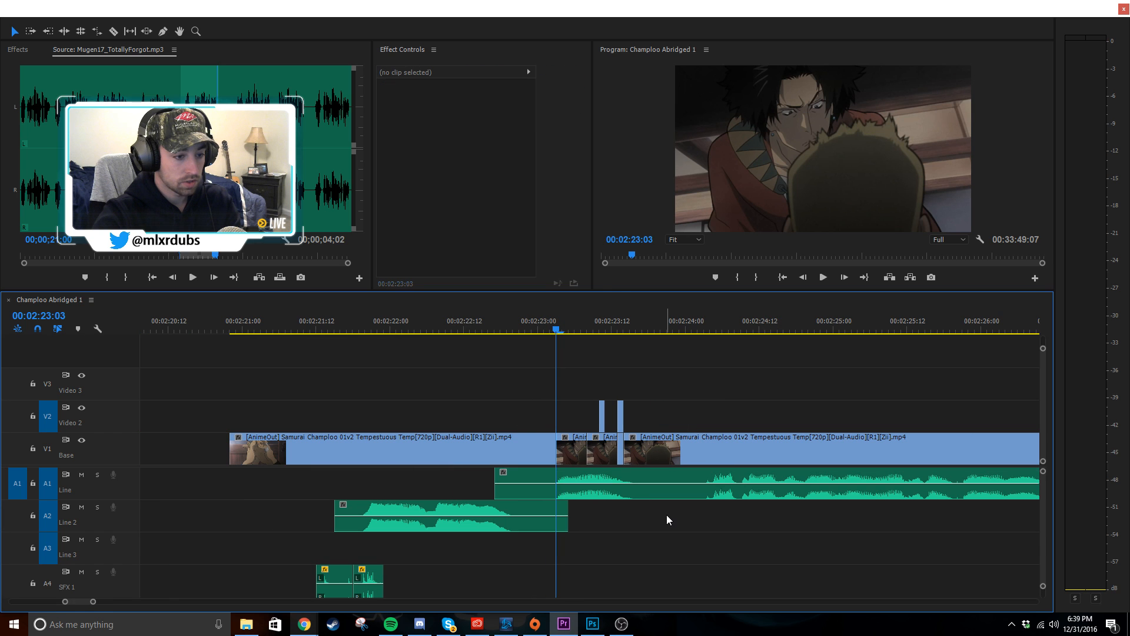
# - Check the sound around 00:02:23:03 and move the A1 dialogue clip two frames later
pyautogui.scroll(4, 713, 516)
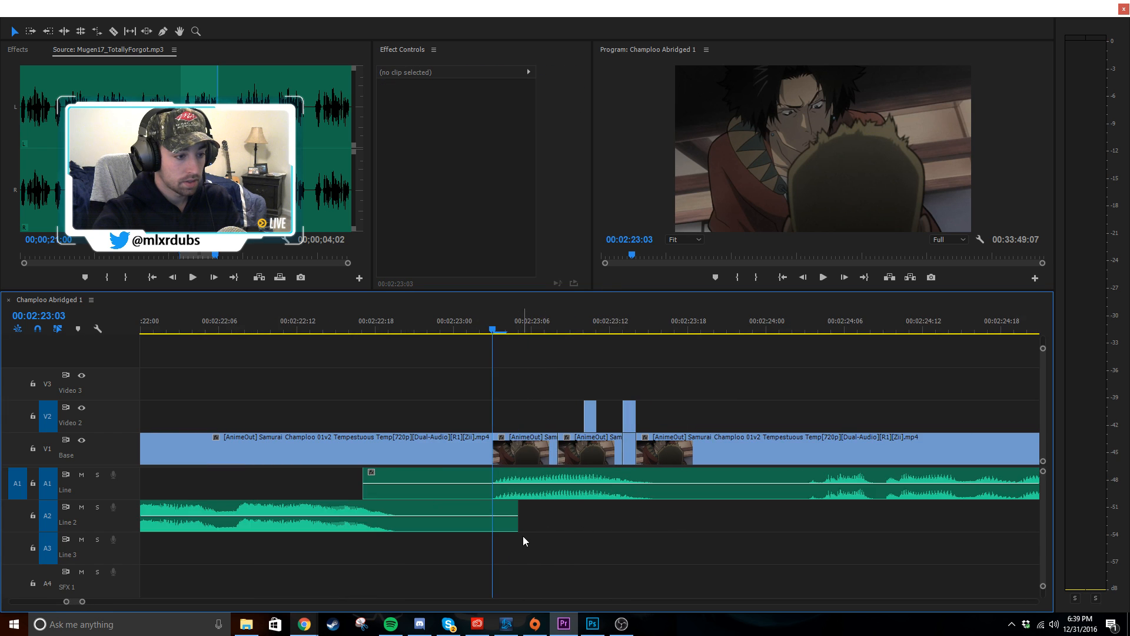
pyautogui.scroll(1, 522, 537)
pyautogui.moveTo(478, 331)
pyautogui.mouseDown()
pyautogui.moveTo(590, 328)
pyautogui.moveTo(464, 332)
pyautogui.mouseUp()
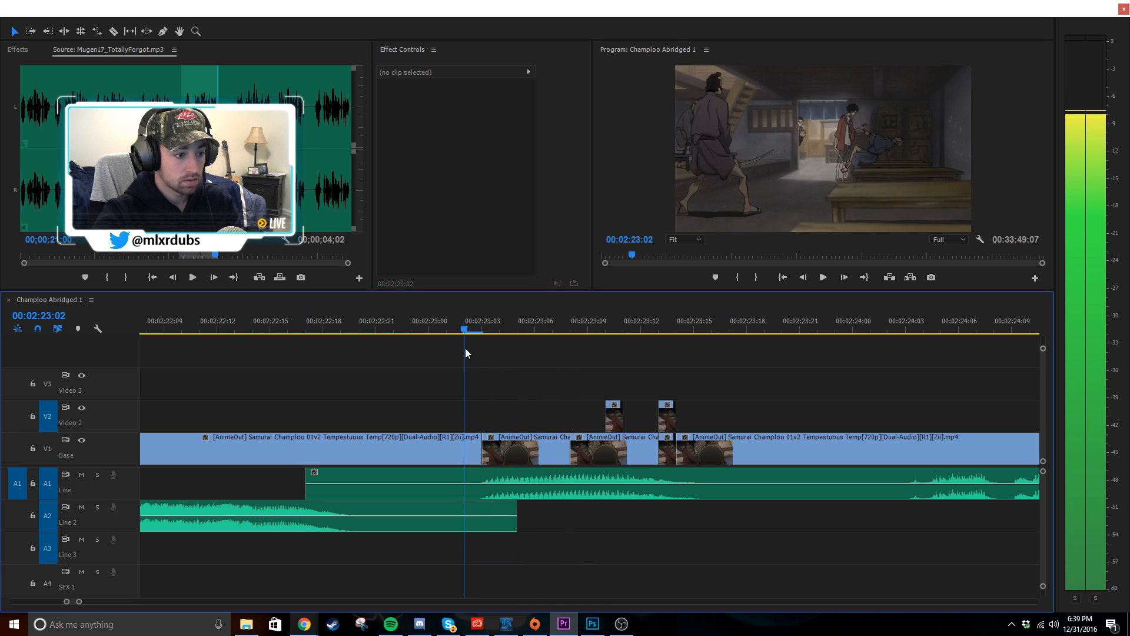
pyautogui.press('Right')
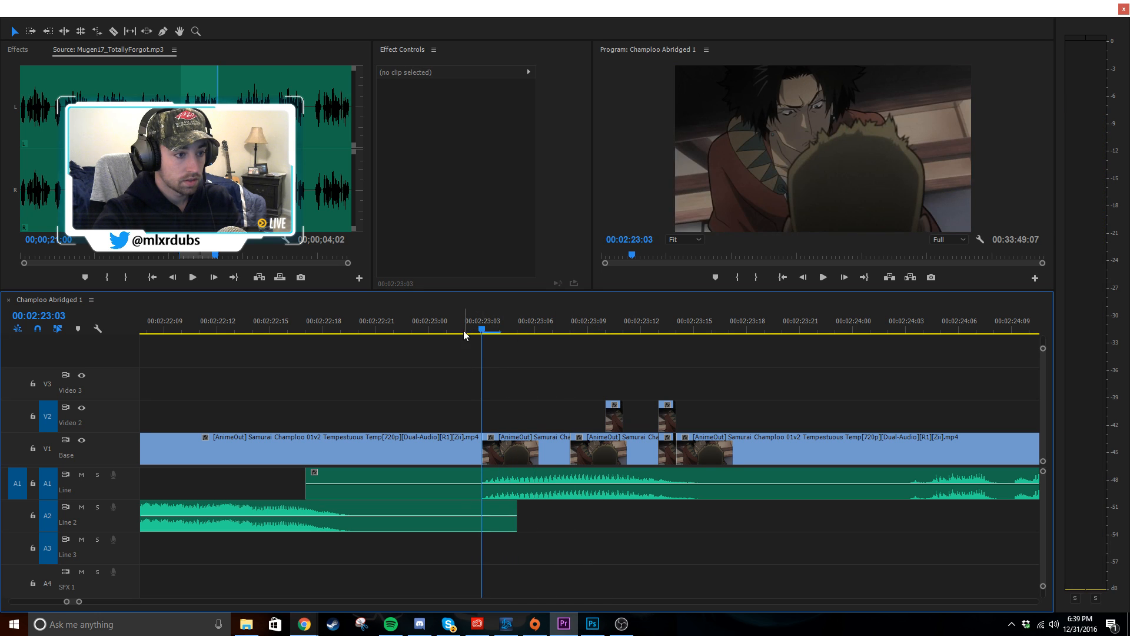
pyautogui.moveTo(488, 332)
pyautogui.mouseDown()
pyautogui.moveTo(556, 333)
pyautogui.moveTo(513, 343)
pyautogui.moveTo(482, 333)
pyautogui.mouseUp()
pyautogui.click(532, 476)
pyautogui.moveTo(531, 476); pyautogui.dragTo(565, 472)
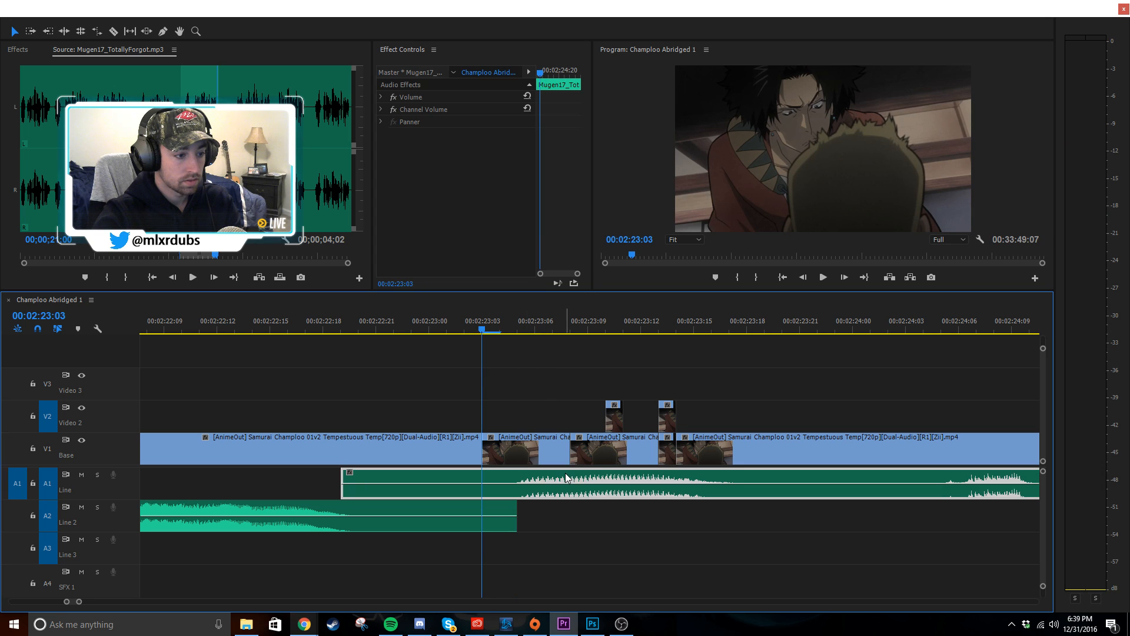
# - Play the sequence from 00:02:23:03 and split the Base (V1) video clip at 00:02:23:21
pyautogui.press('space')
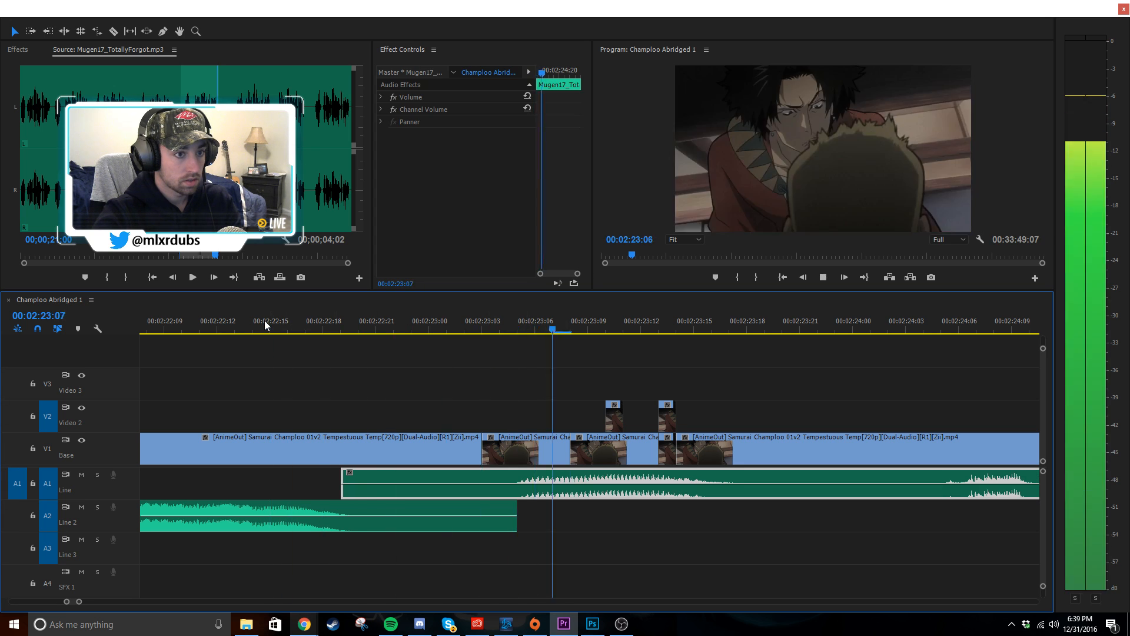
pyautogui.moveTo(746, 322); pyautogui.dragTo(803, 320)
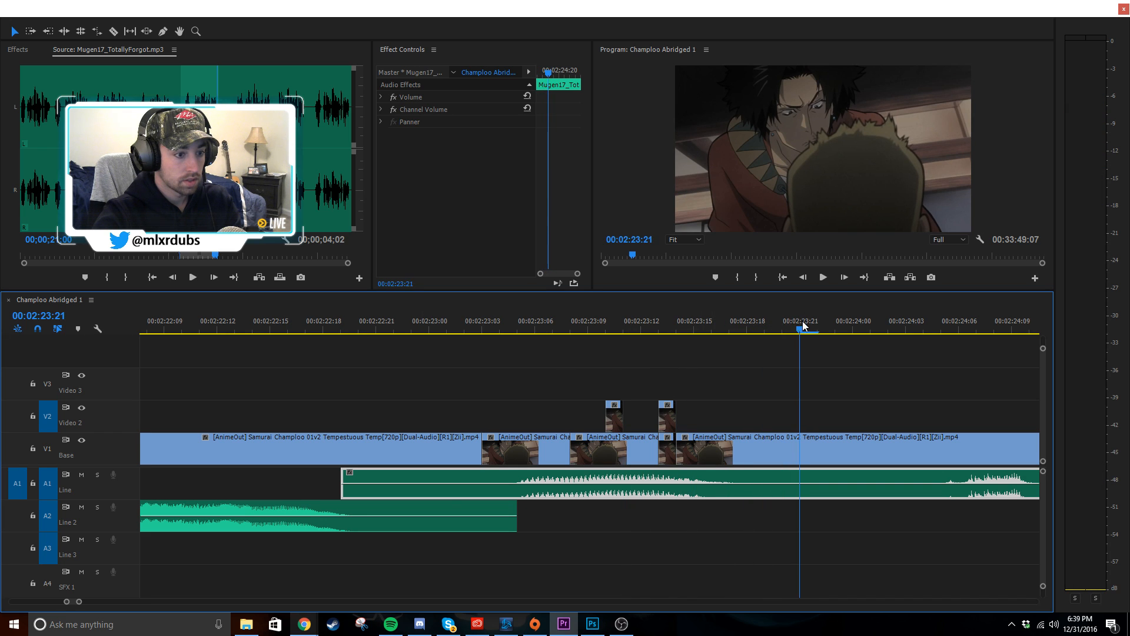
pyautogui.scroll(-3, 803, 321)
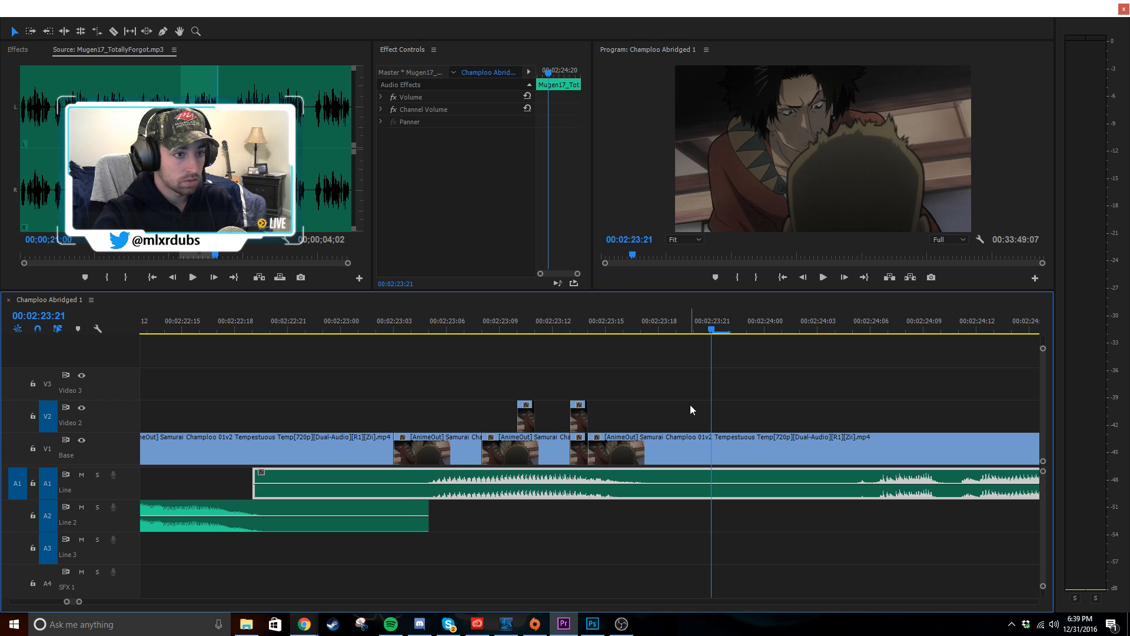
pyautogui.scroll(-1, 690, 404)
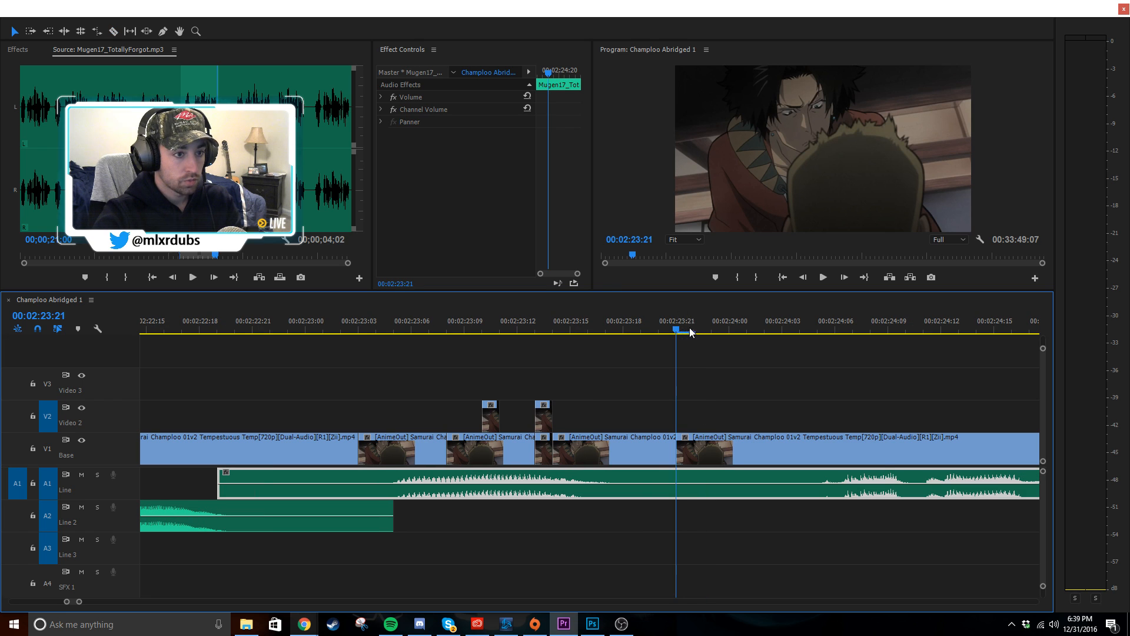
# - Split the V1 clip at 00:02:24:11, move the segment before the cut to start at 00:02:23:14, and play back the edit
pyautogui.moveTo(690, 331); pyautogui.dragTo(936, 325)
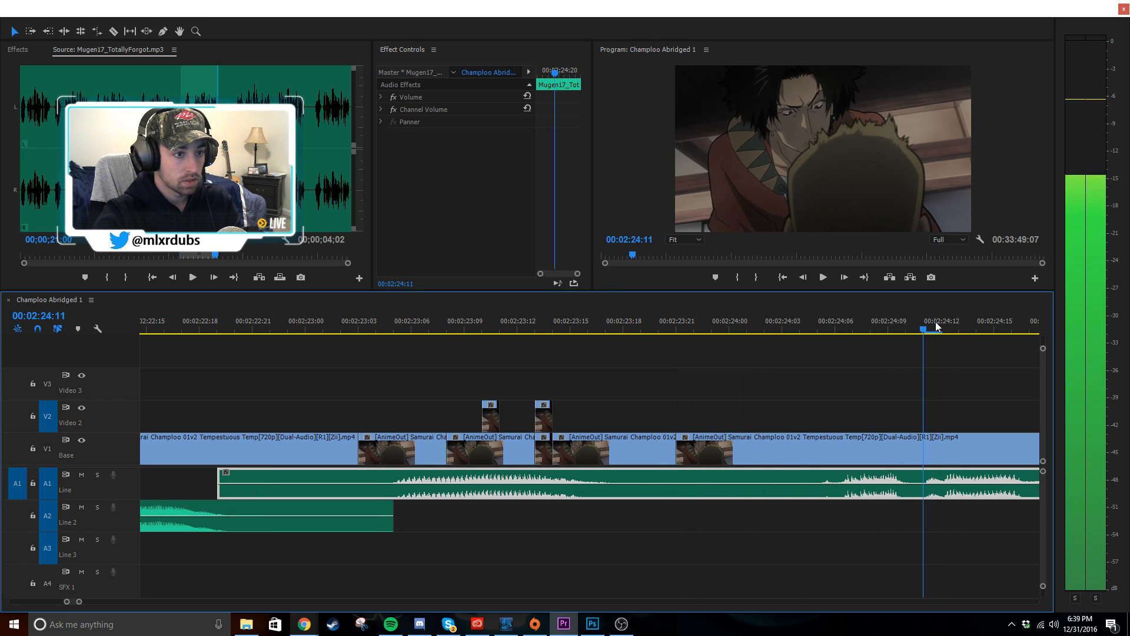
pyautogui.press('c')
pyautogui.click(925, 449)
pyautogui.press('v')
pyautogui.click(825, 452)
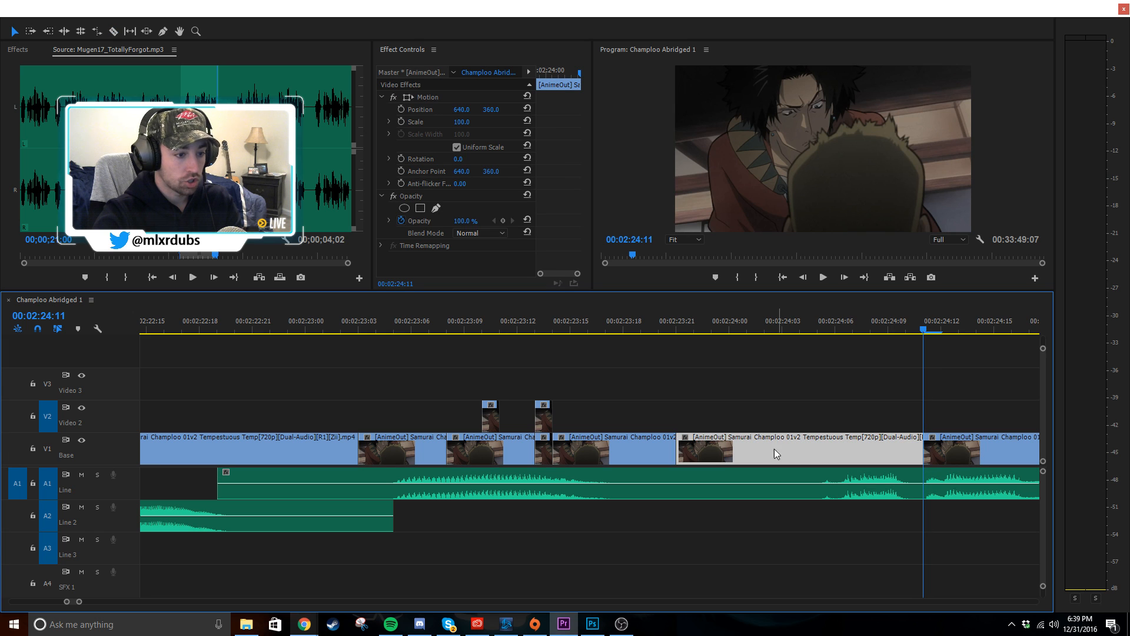
pyautogui.moveTo(771, 447); pyautogui.dragTo(653, 446)
pyautogui.click(607, 390)
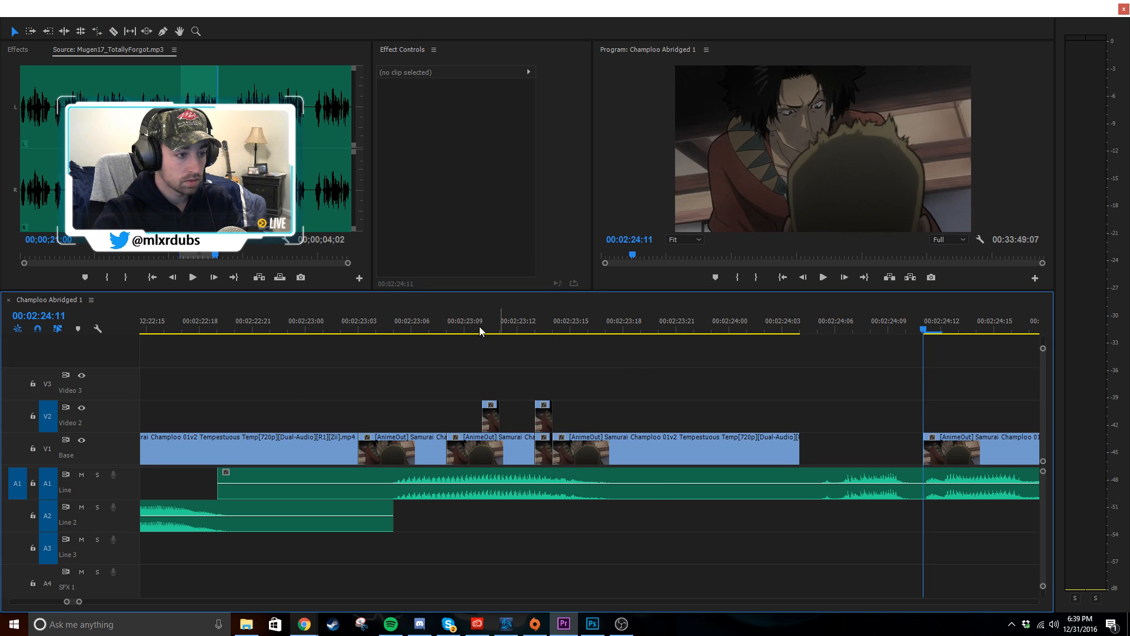
pyautogui.click(346, 320)
pyautogui.press('space')
pyautogui.press('space')
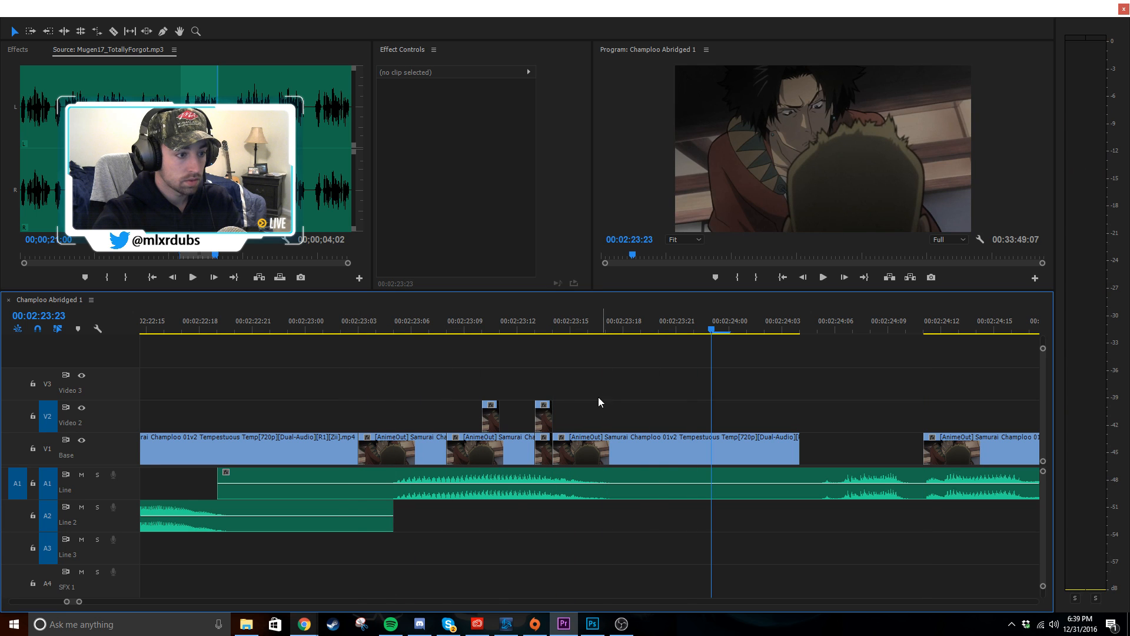
# - Move the first one-frame V2 clip to 00:02:23:07 and paste copies of the one-frame clip at 00:02:23:04 and 00:02:23:05
pyautogui.moveTo(394, 322)
pyautogui.mouseDown()
pyautogui.moveTo(377, 324)
pyautogui.moveTo(396, 329)
pyautogui.mouseUp()
pyautogui.moveTo(492, 415); pyautogui.dragTo(404, 420)
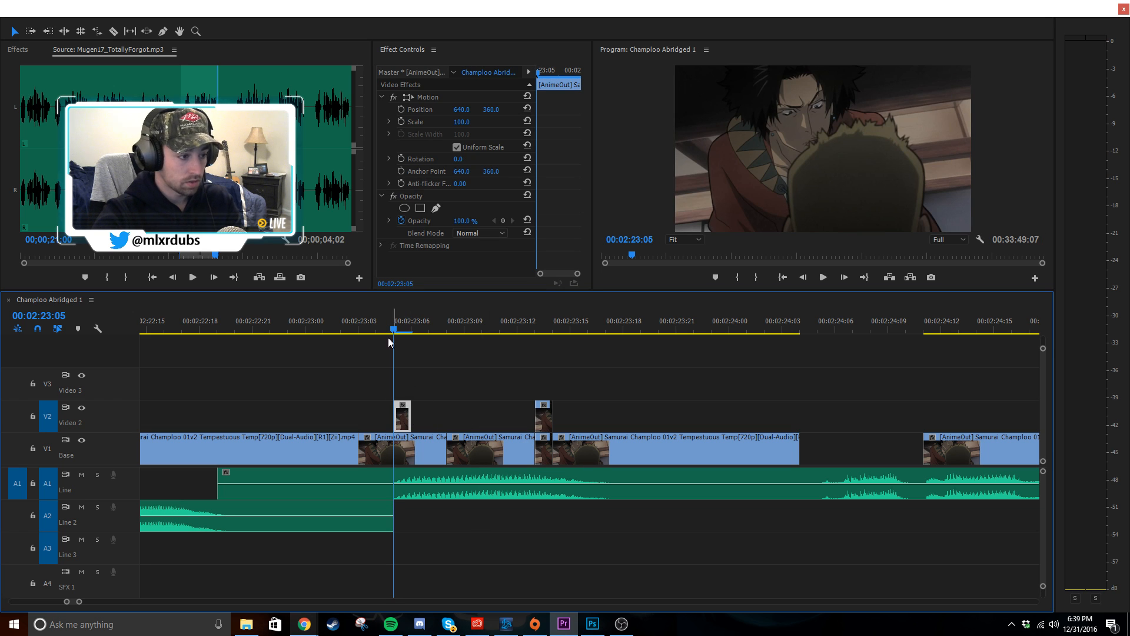
pyautogui.moveTo(388, 329)
pyautogui.mouseDown()
pyautogui.moveTo(340, 323)
pyautogui.moveTo(443, 329)
pyautogui.moveTo(376, 344)
pyautogui.mouseUp()
pyautogui.moveTo(411, 417); pyautogui.dragTo(546, 421)
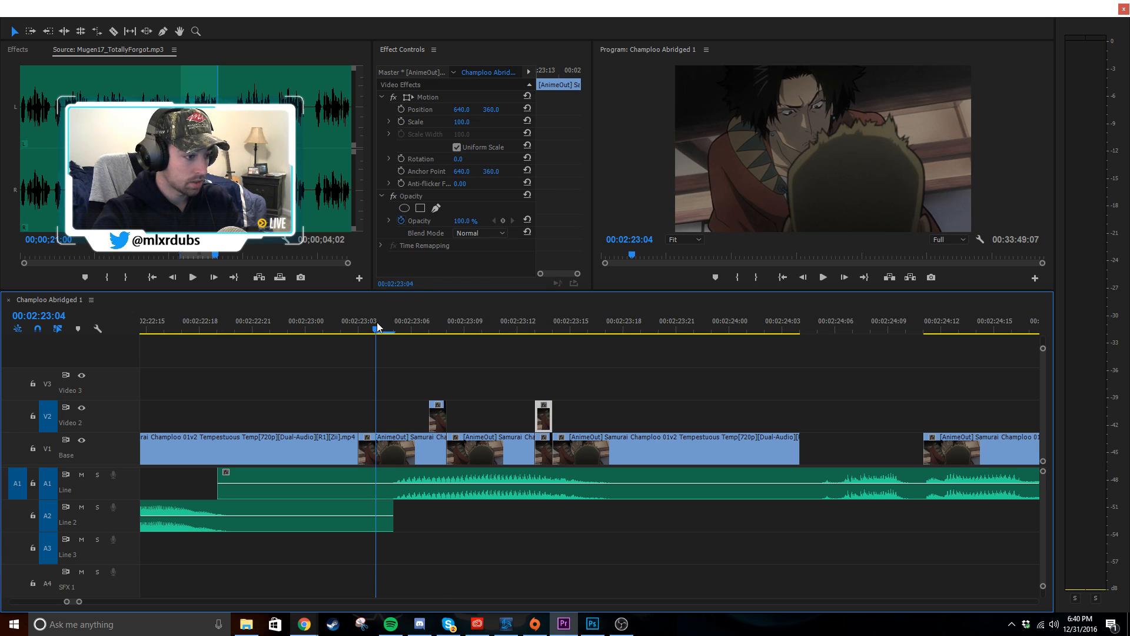
pyautogui.hotkey('ctrl', 'v')
pyautogui.hotkey('ctrl', 'v')
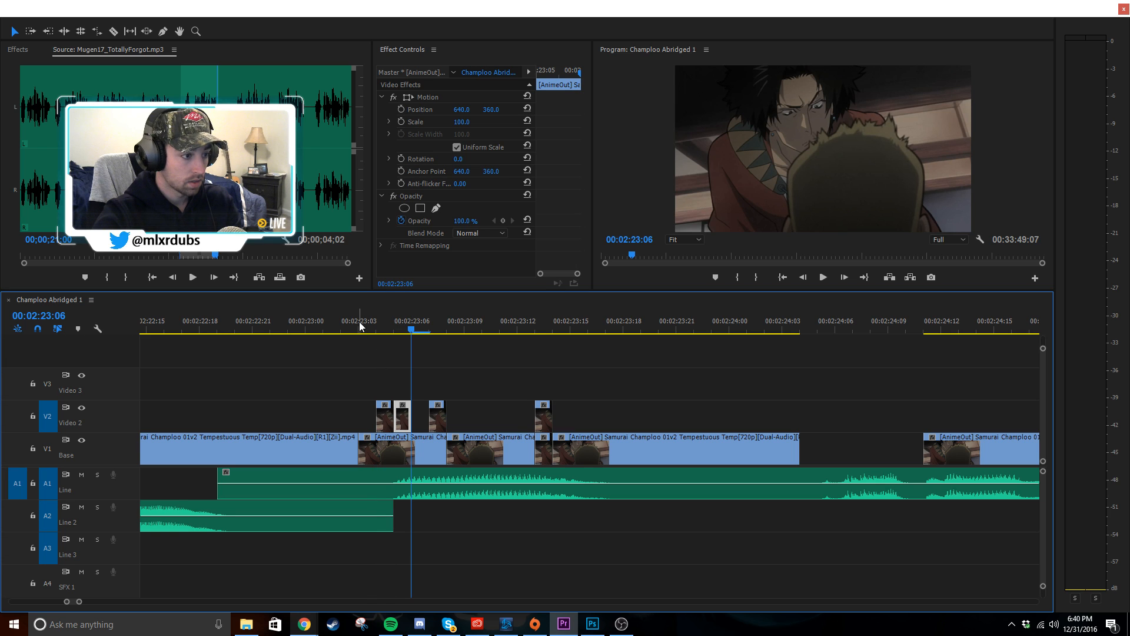
# - Move the V2 clip at 00:02:23:07 up to V3 and paste another one-frame copy on V3 at 00:02:23:06
pyautogui.moveTo(359, 322); pyautogui.dragTo(405, 336)
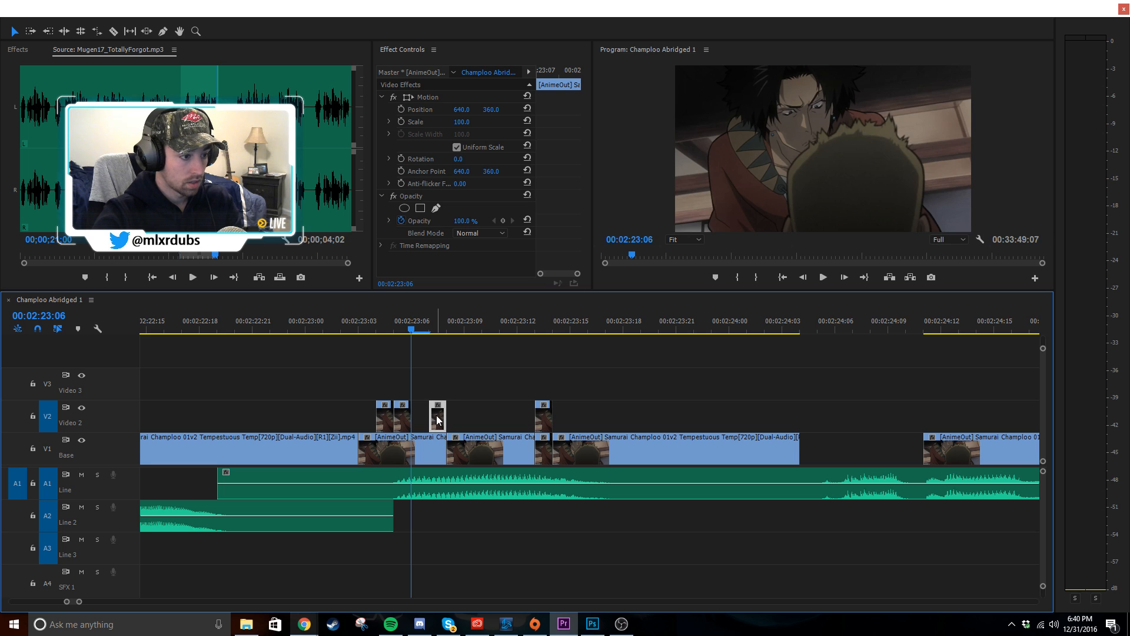
pyautogui.moveTo(437, 419); pyautogui.dragTo(437, 387)
pyautogui.click(468, 397)
pyautogui.click(390, 365)
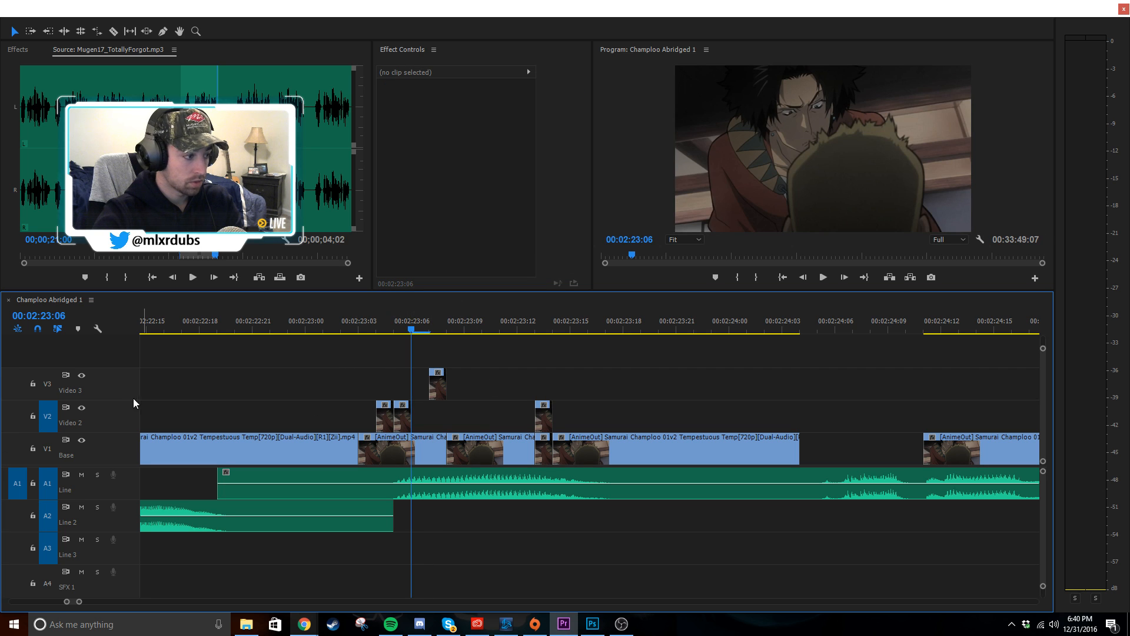
pyautogui.click(52, 414)
pyautogui.hotkey('ctrl', 'v')
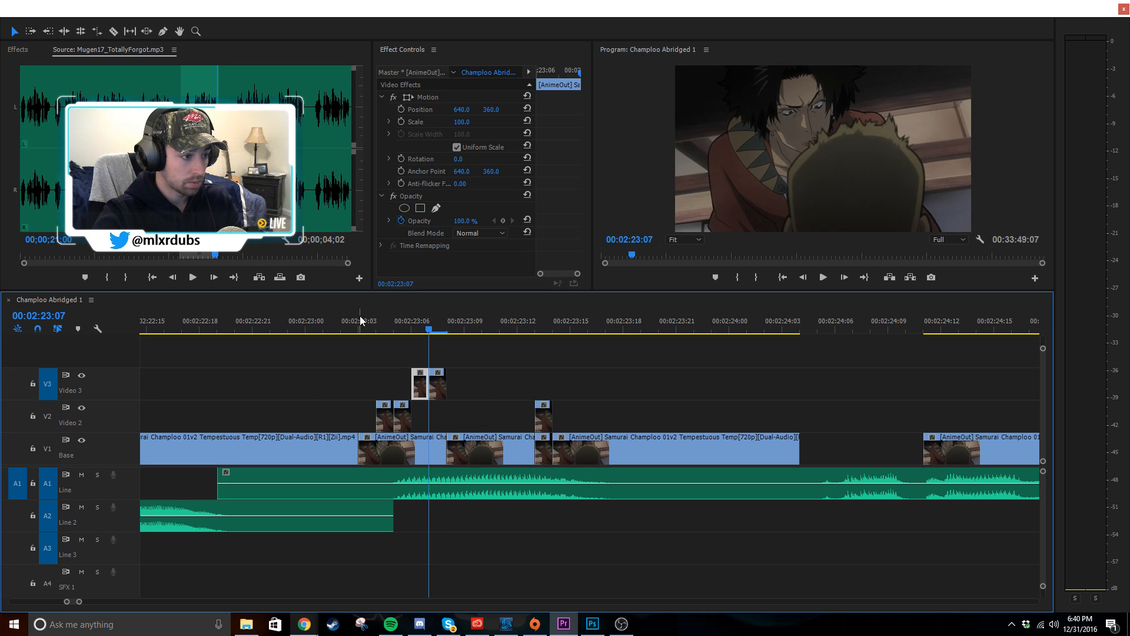
# - Shift the second V2 clip and both V3 clips one frame earlier, and move the first V2 clip to 00:02:23:07
pyautogui.moveTo(361, 321); pyautogui.dragTo(462, 376)
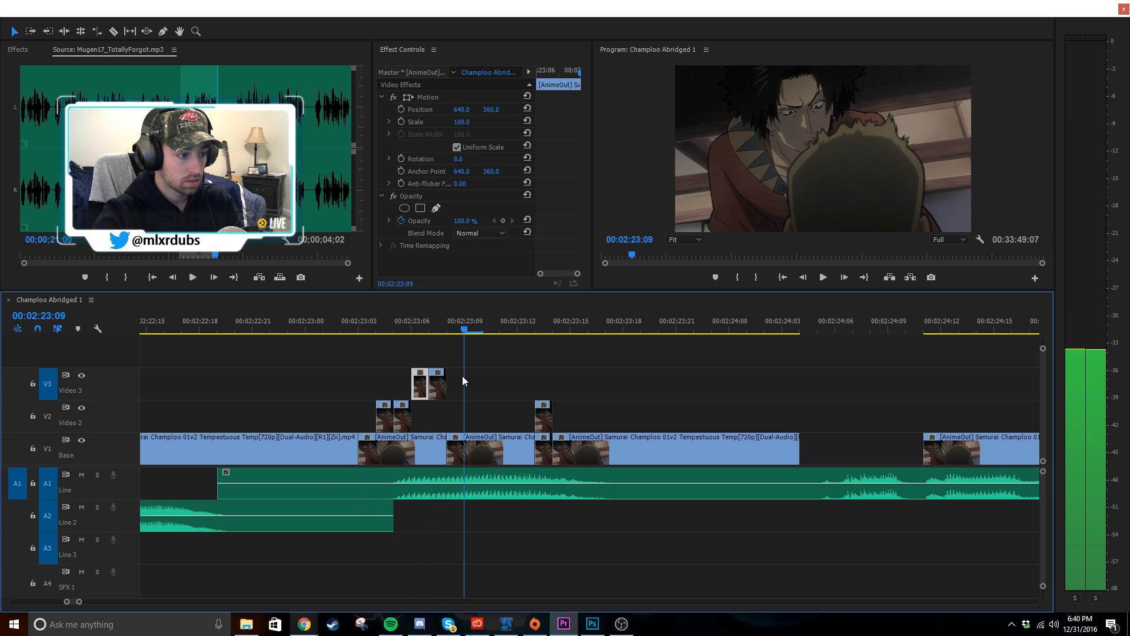
pyautogui.click(386, 415)
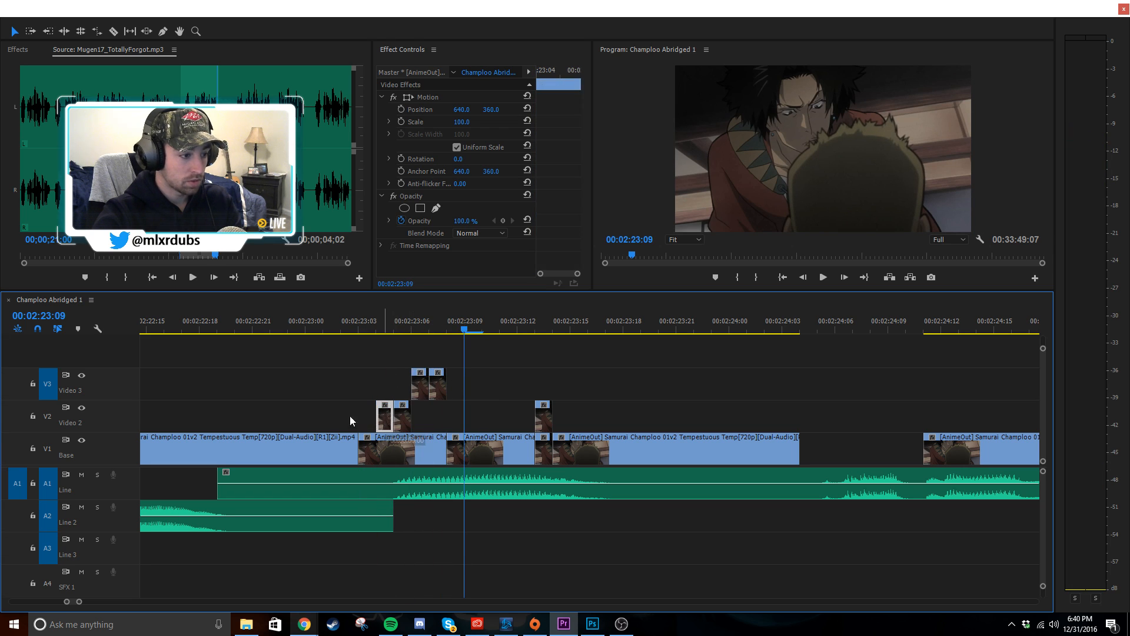
pyautogui.moveTo(385, 417); pyautogui.dragTo(333, 416)
pyautogui.click(402, 422)
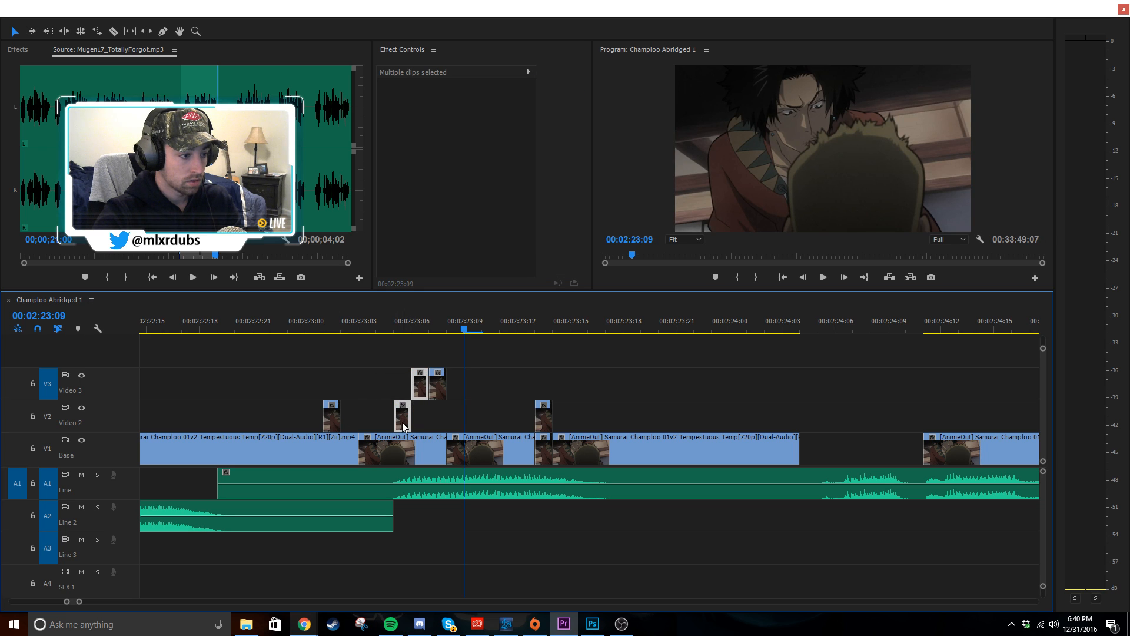
pyautogui.moveTo(401, 422); pyautogui.dragTo(389, 418)
pyautogui.click(396, 318)
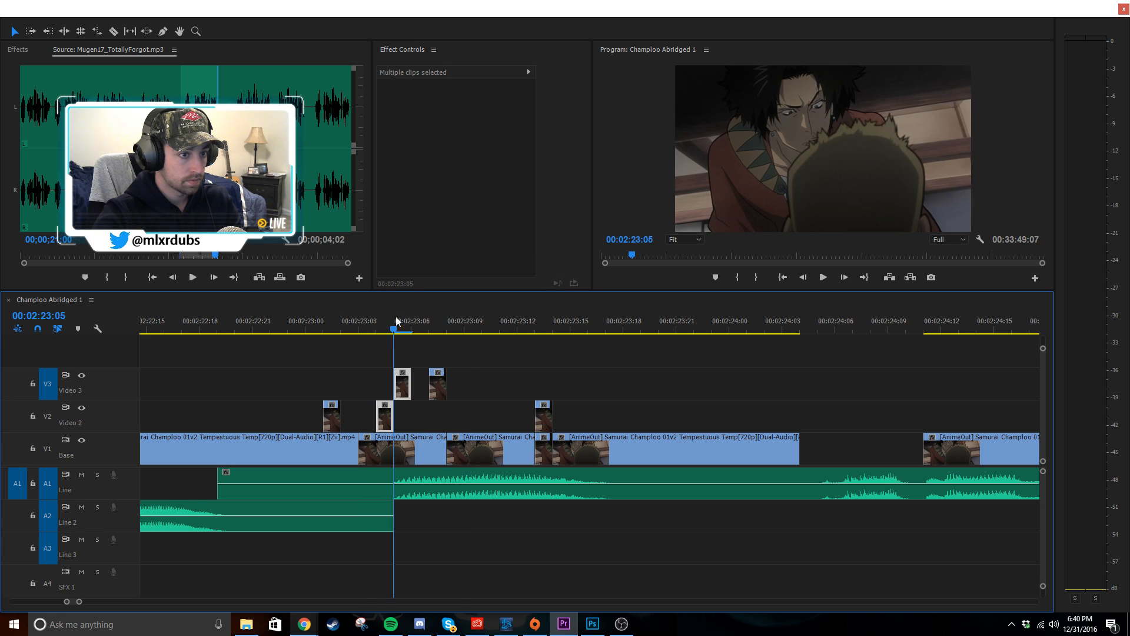
pyautogui.moveTo(395, 318)
pyautogui.mouseDown()
pyautogui.moveTo(451, 320)
pyautogui.moveTo(397, 338)
pyautogui.mouseUp()
pyautogui.moveTo(437, 381); pyautogui.dragTo(422, 389)
pyautogui.click(365, 411)
pyautogui.moveTo(330, 418); pyautogui.dragTo(436, 416)
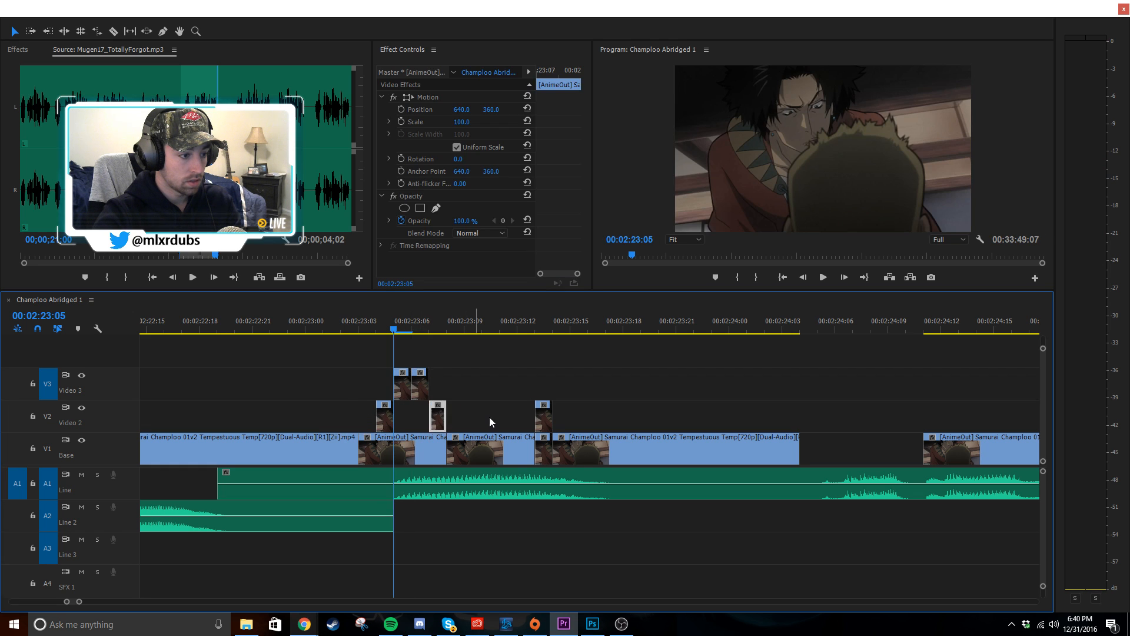
pyautogui.click(489, 417)
# - Cut the V1 clip at 00:02:23:10 and 00:02:23:11, and clear the footage between 00:02:23:09 and the second cut
pyautogui.click(448, 333)
pyautogui.moveTo(453, 323); pyautogui.dragTo(486, 340)
pyautogui.press('c')
pyautogui.click(483, 450)
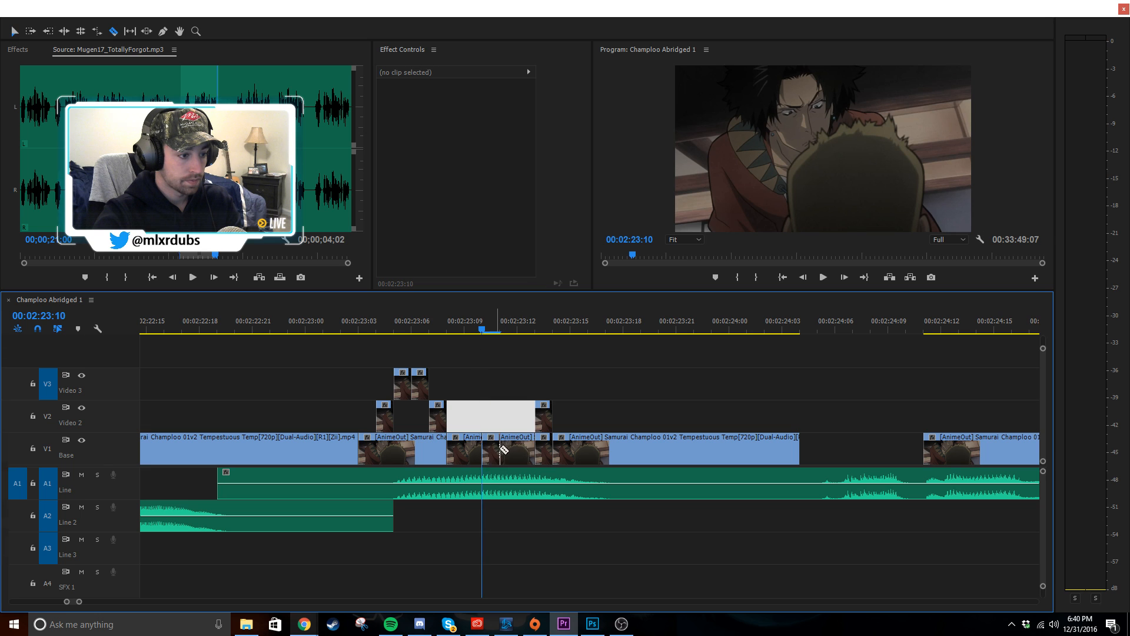
pyautogui.click(500, 449)
pyautogui.press('v')
pyautogui.moveTo(490, 456); pyautogui.dragTo(469, 448)
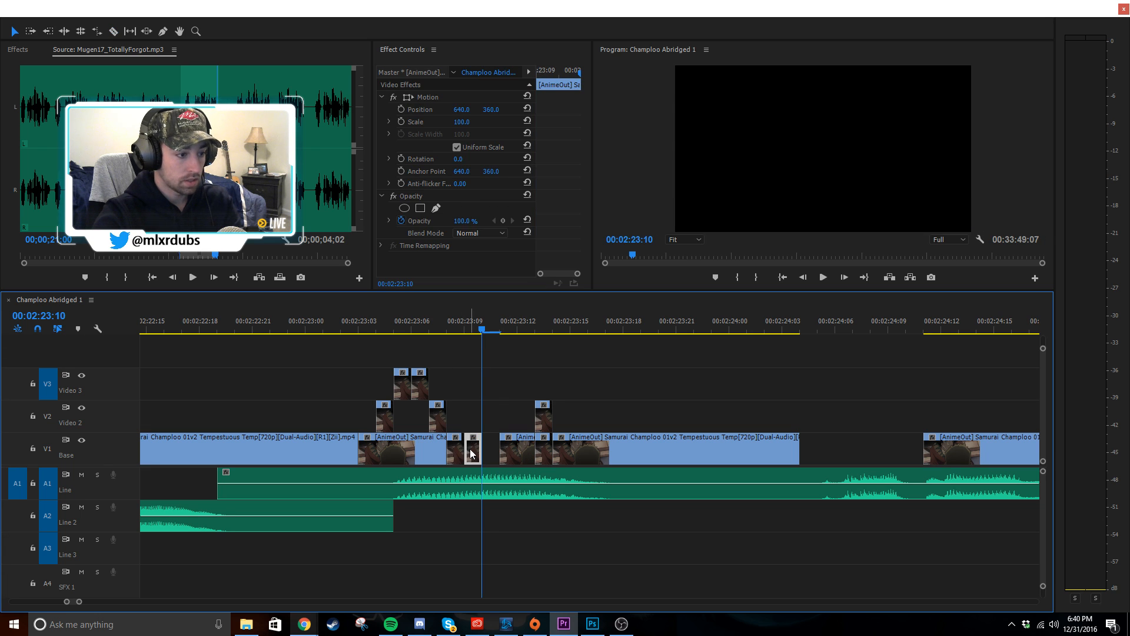
pyautogui.press('Delete')
# - Split the last V1 clip before the gap at 00:02:23:17 and paste a copy of the segment before the cut on V1 at 00:02:23:09
pyautogui.moveTo(438, 326); pyautogui.dragTo(465, 329)
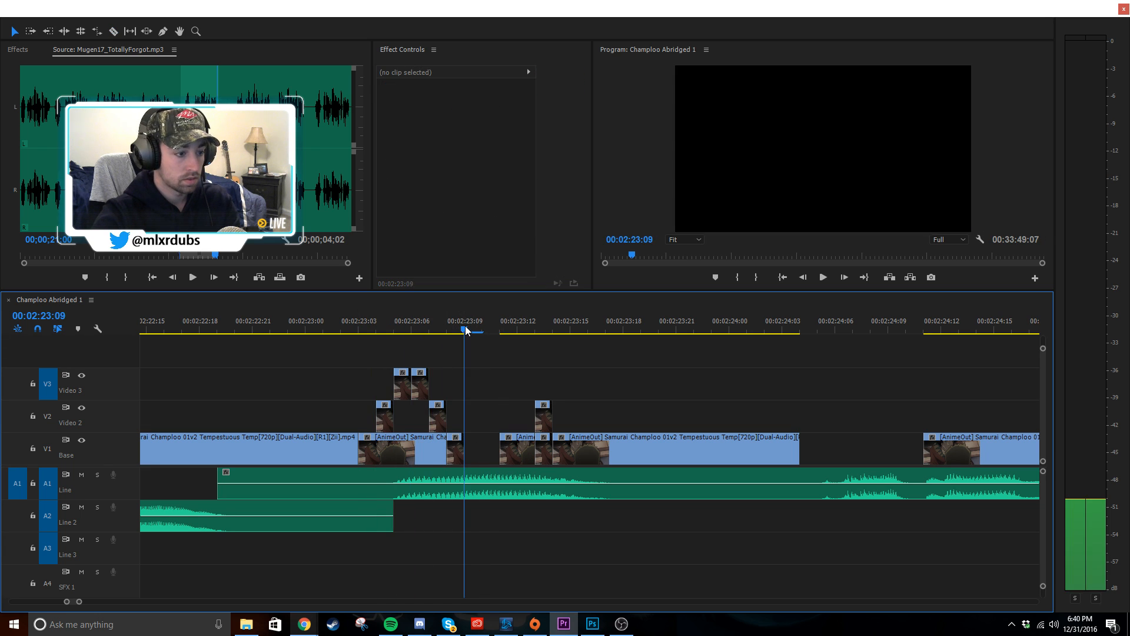
pyautogui.click(578, 440)
pyautogui.press('c')
pyautogui.click(605, 451)
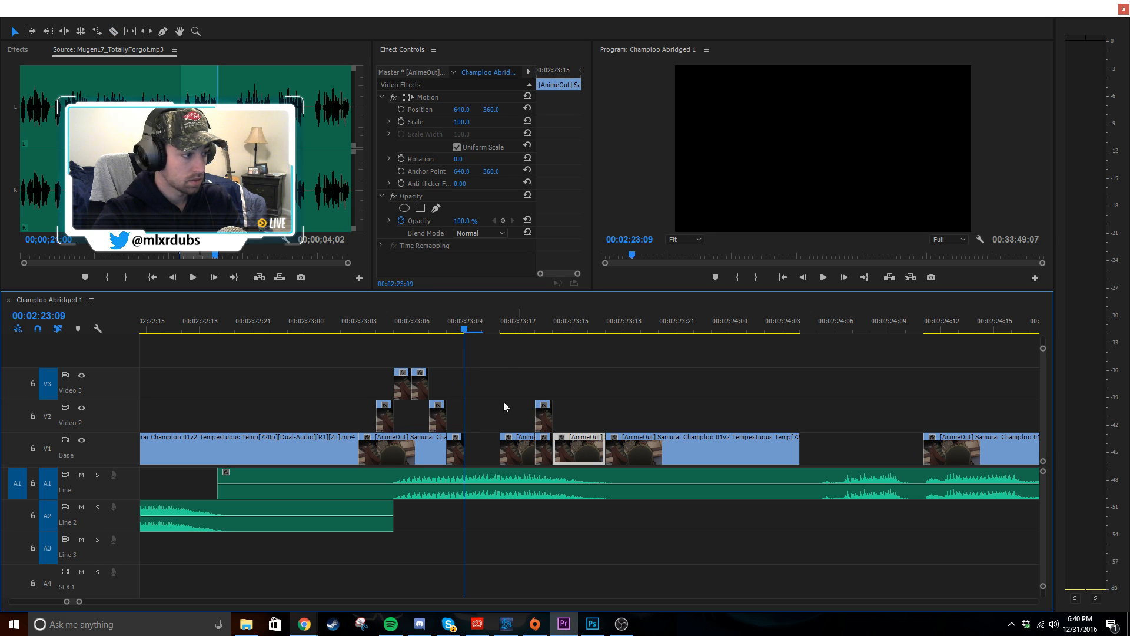
pyautogui.click(54, 384)
pyautogui.click(47, 442)
pyautogui.hotkey('ctrl', 'v')
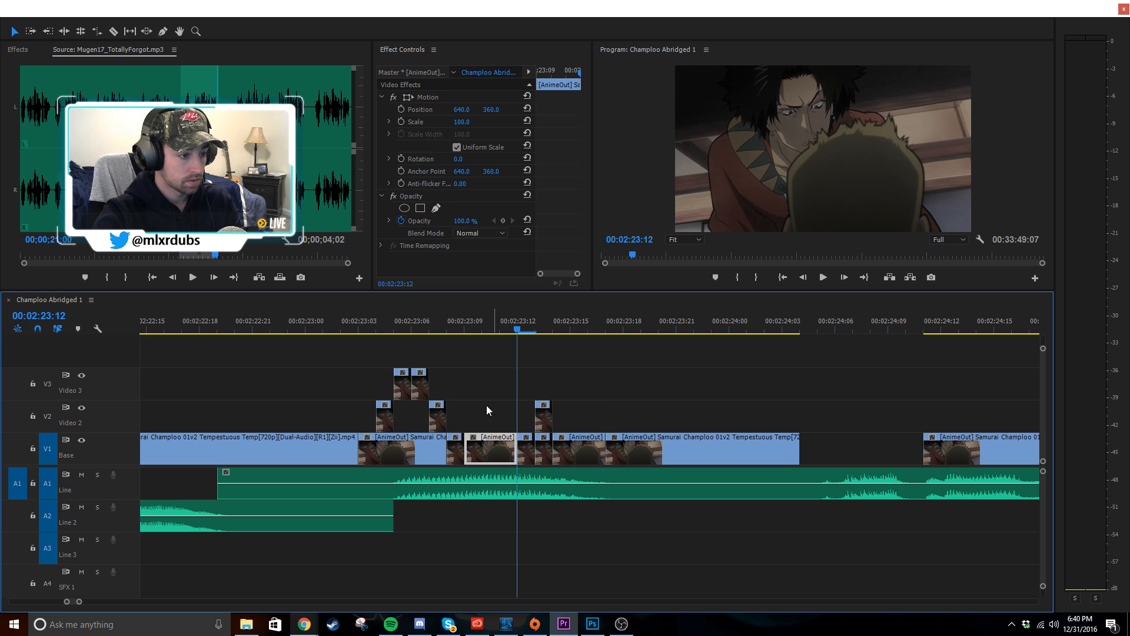
# - Paste a copy of the four one-frame V2 and V3 clips at 00:02:23:09 and delete the V2 clip at 00:02:23:13
pyautogui.moveTo(340, 328); pyautogui.dragTo(460, 345)
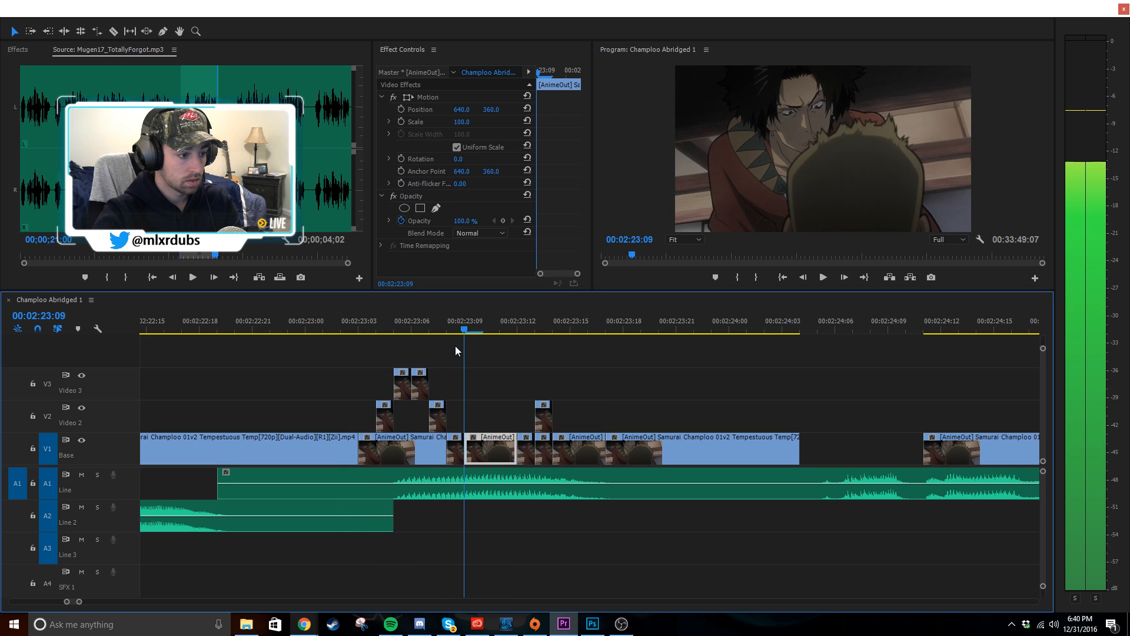
pyautogui.click(489, 397)
pyautogui.moveTo(368, 368); pyautogui.dragTo(442, 423)
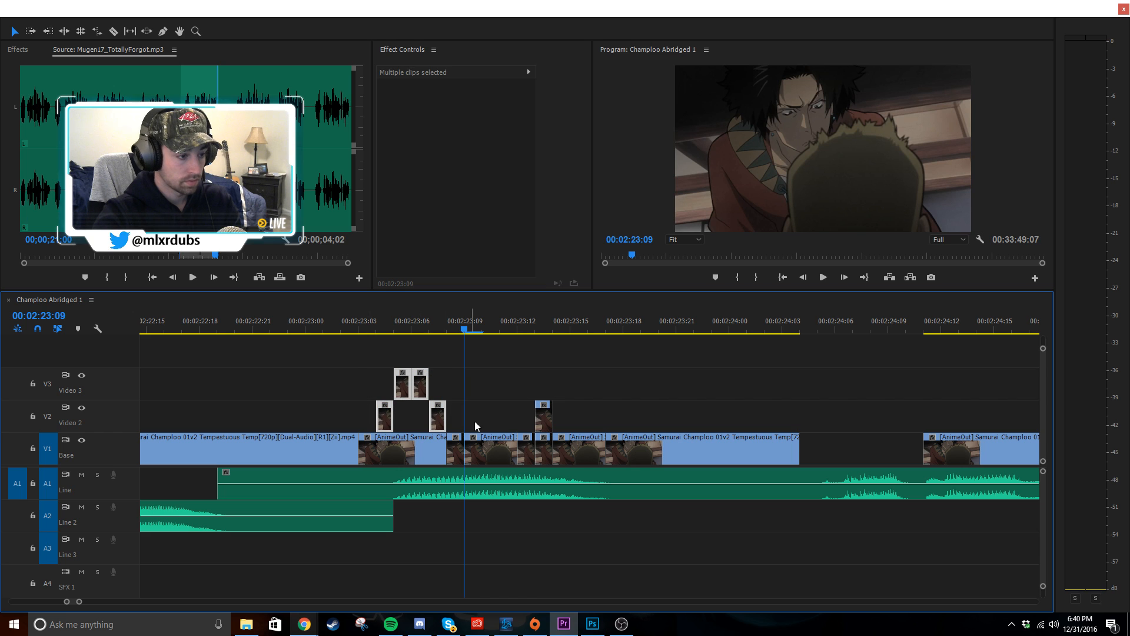
pyautogui.click(49, 453)
pyautogui.hotkey('ctrl', 'v')
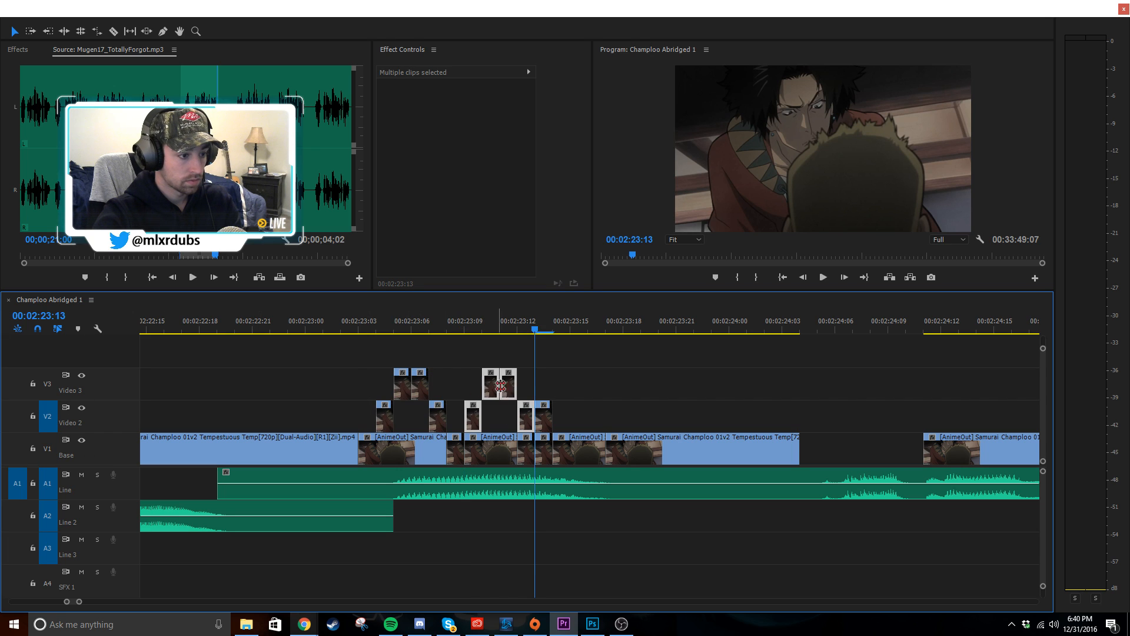
pyautogui.click(547, 419)
pyautogui.press('Delete')
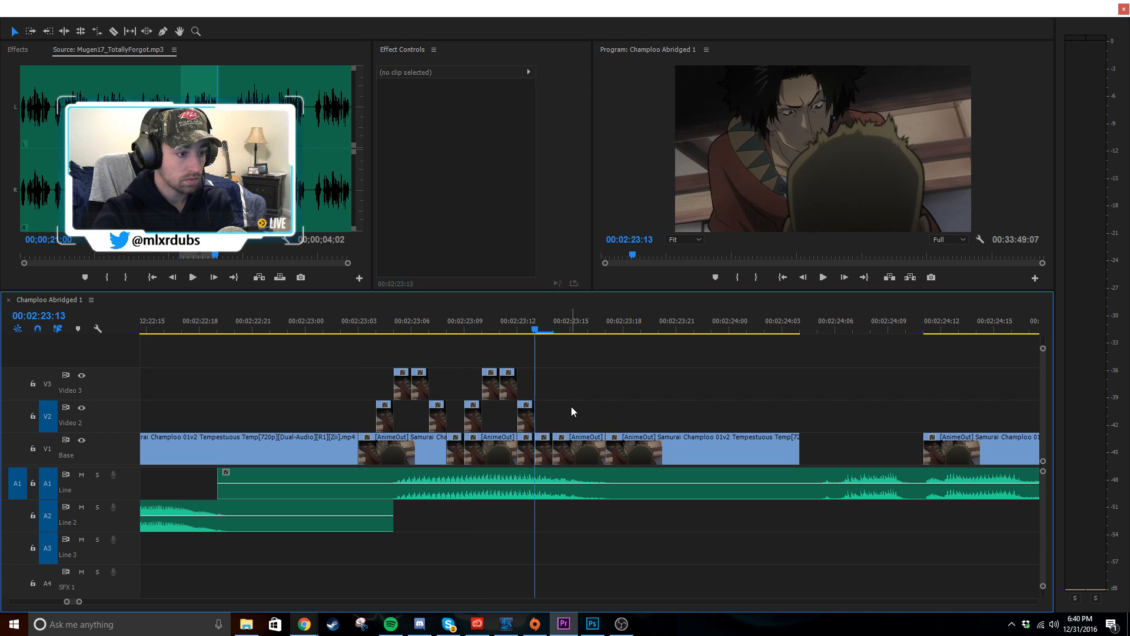
# - Play back the mouth-movement section from 00:02:23:03, first in the normal layout and again with the Program monitor maximized
pyautogui.moveTo(366, 323); pyautogui.dragTo(358, 348)
pyautogui.press('space')
pyautogui.press('space')
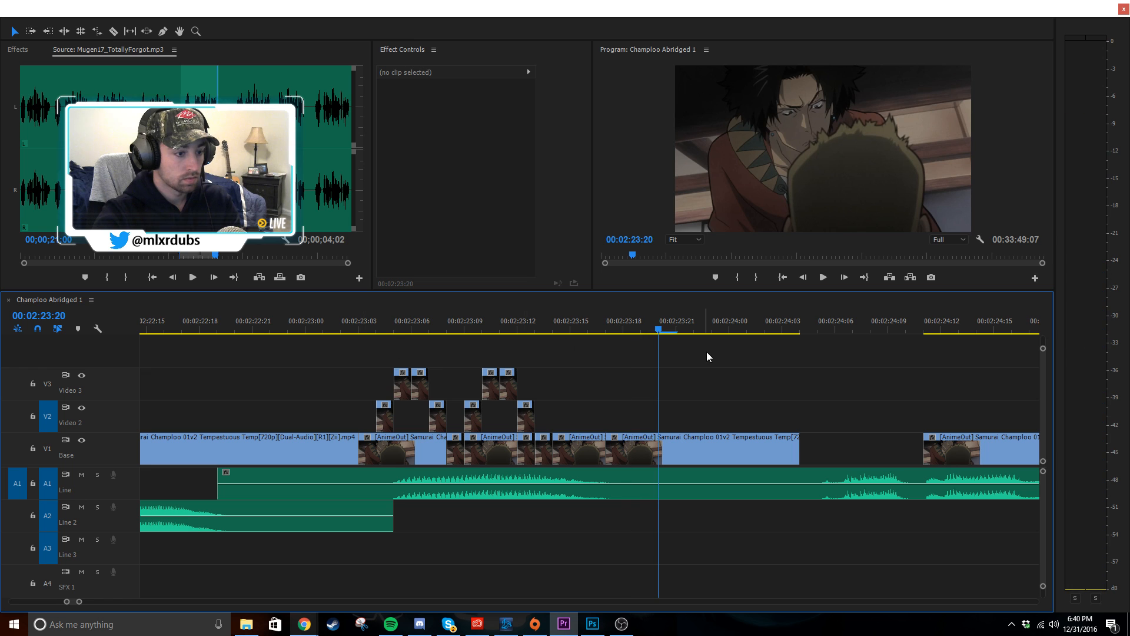
pyautogui.click(358, 322)
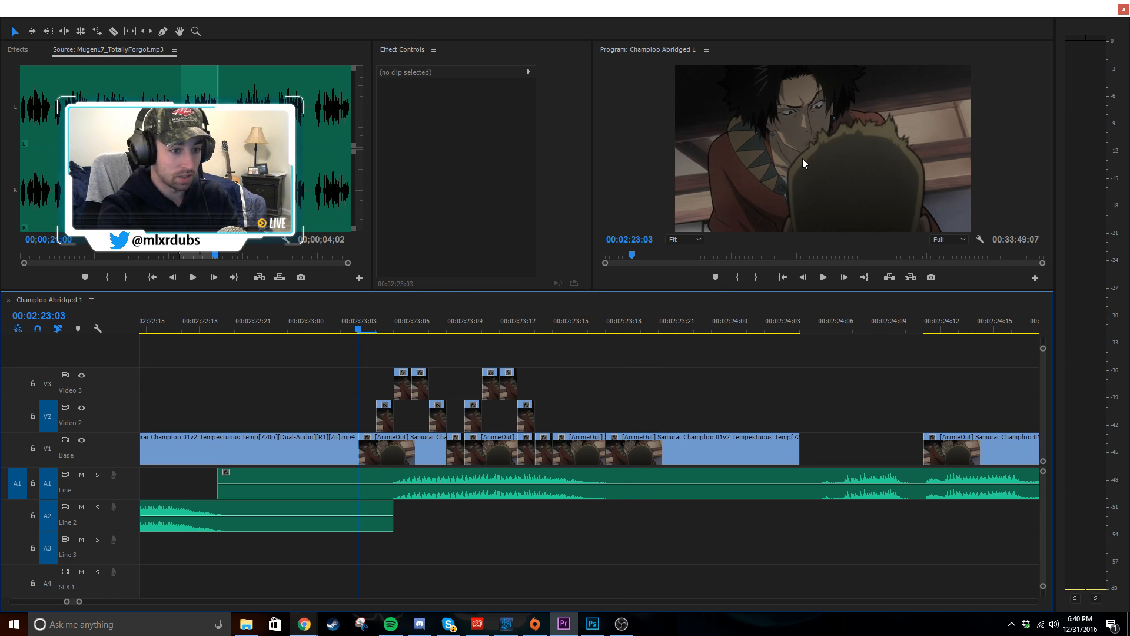
pyautogui.press('`')
pyautogui.press('space')
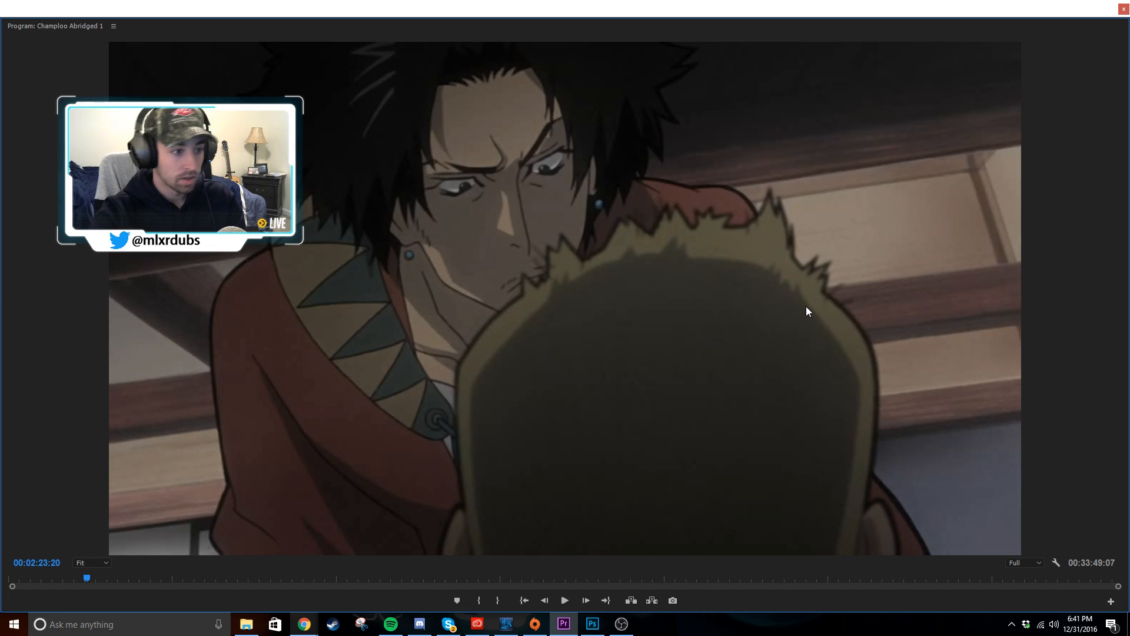
pyautogui.press('`')
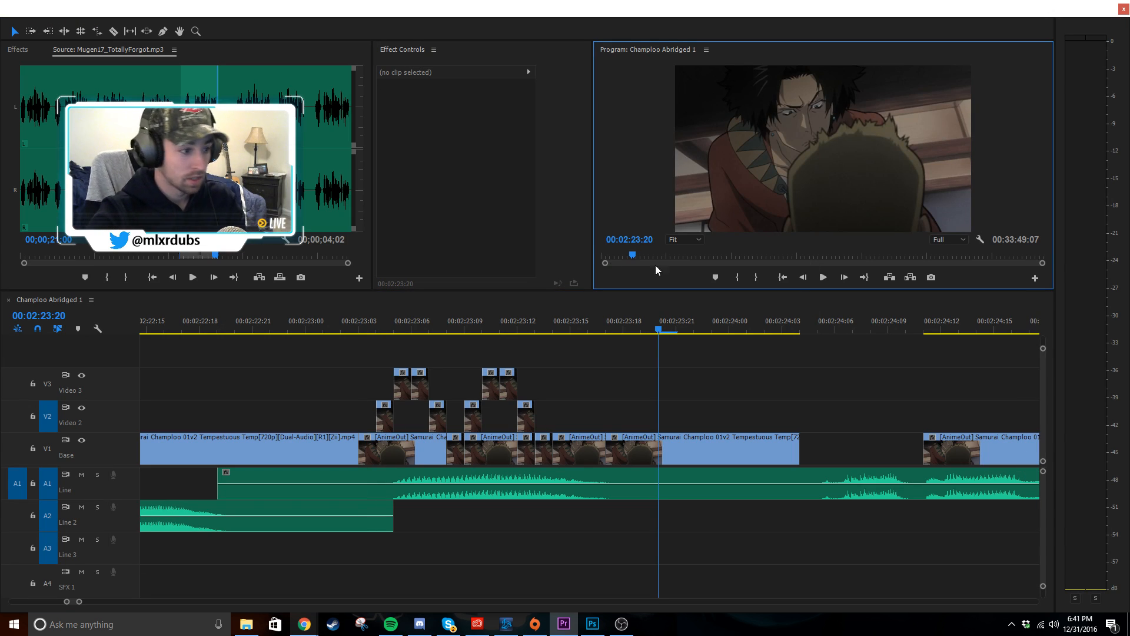
# - Delete the one-frame V2 clip at 00:02:23:04 and review the section from 00:02:23:01, both maximized and in the normal layout
pyautogui.click(385, 414)
pyautogui.press('Delete')
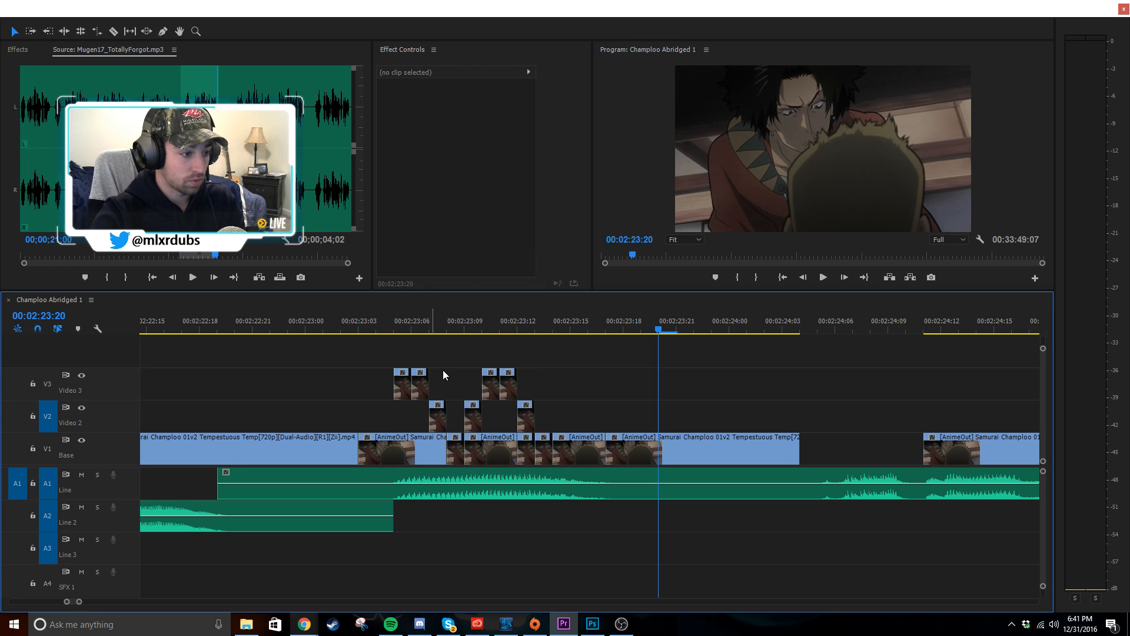
pyautogui.click(333, 319)
pyautogui.press('`')
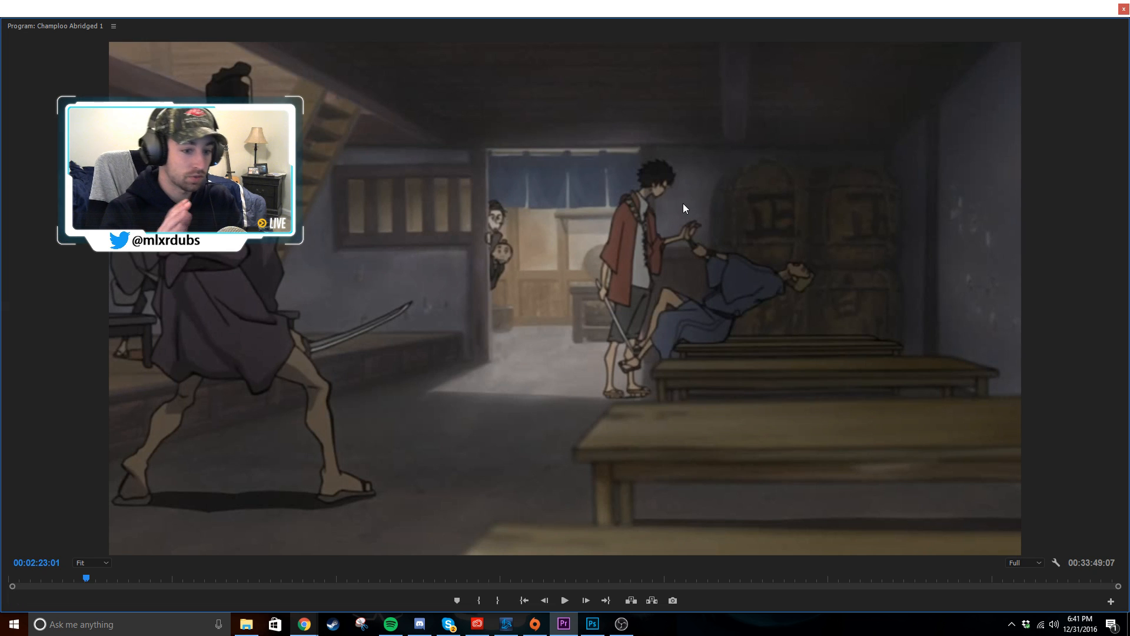
pyautogui.press('space')
pyautogui.press('space')
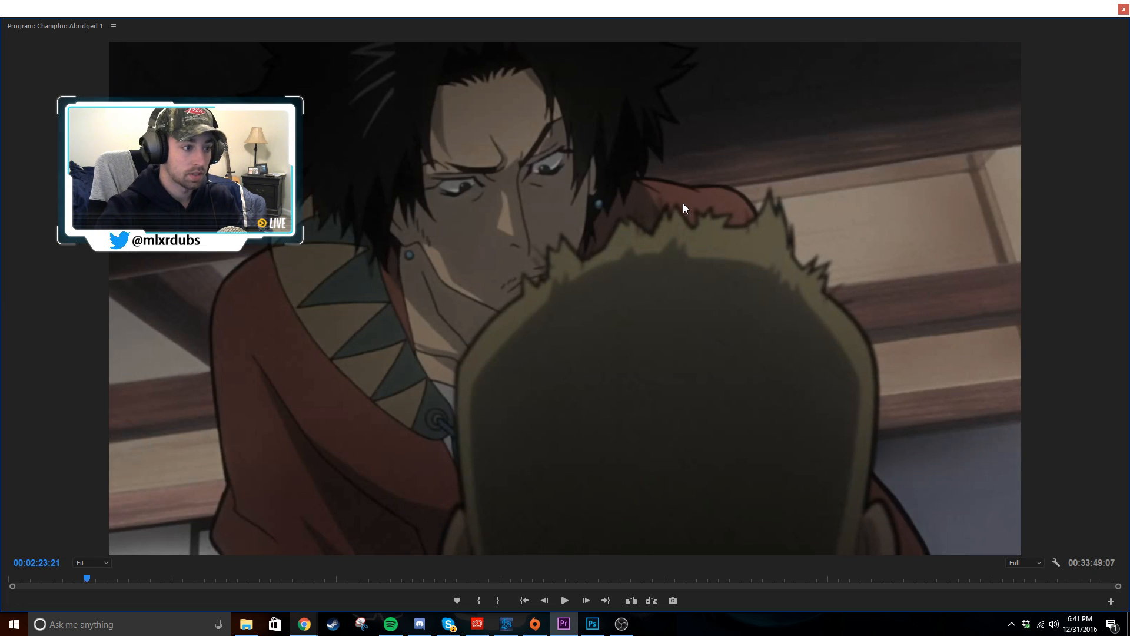
pyautogui.press('`')
pyautogui.moveTo(377, 320); pyautogui.dragTo(324, 357)
pyautogui.press('space')
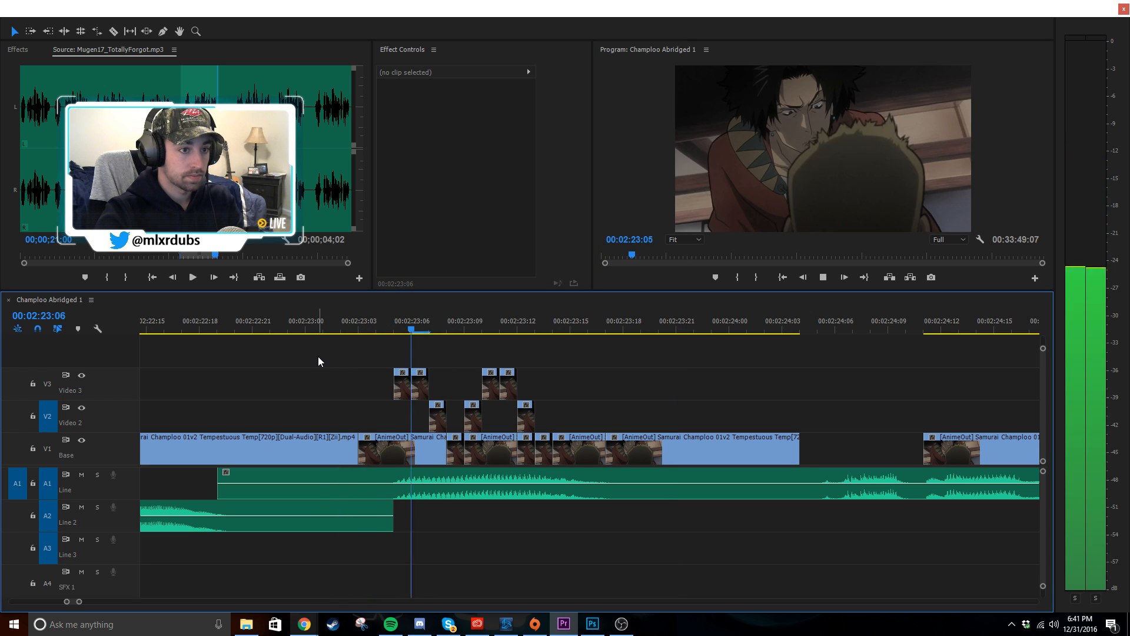
pyautogui.press('space')
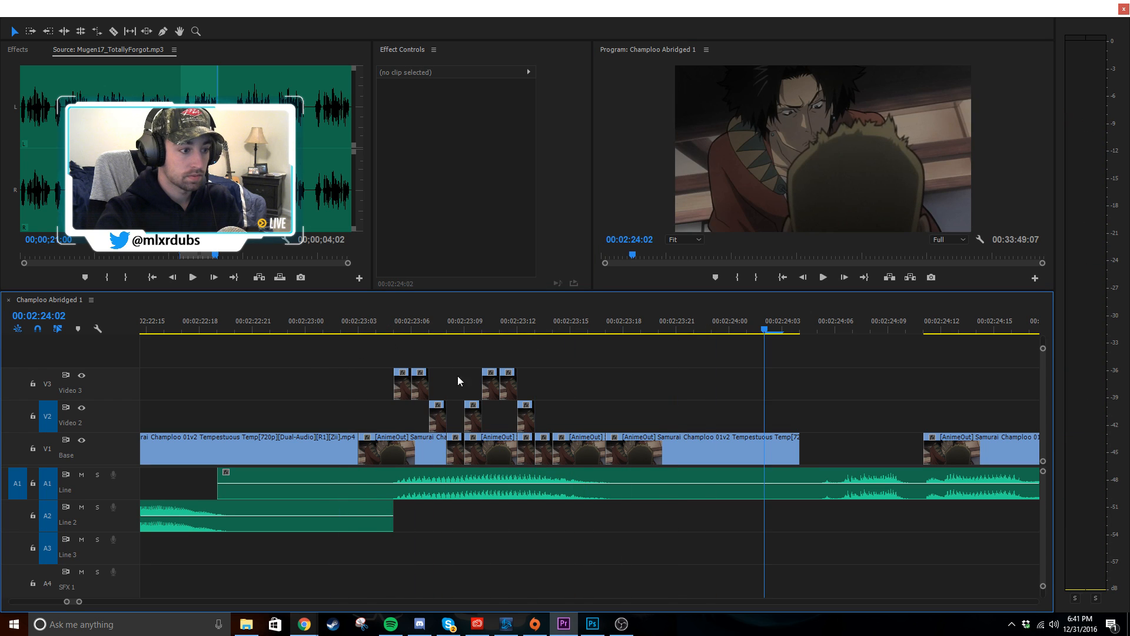
# - Delete the one-frame V2 clip at 00:02:23:12 and play back the section from 00:02:23:02
pyautogui.click(527, 414)
pyautogui.press('Delete')
pyautogui.moveTo(394, 318); pyautogui.dragTo(343, 321)
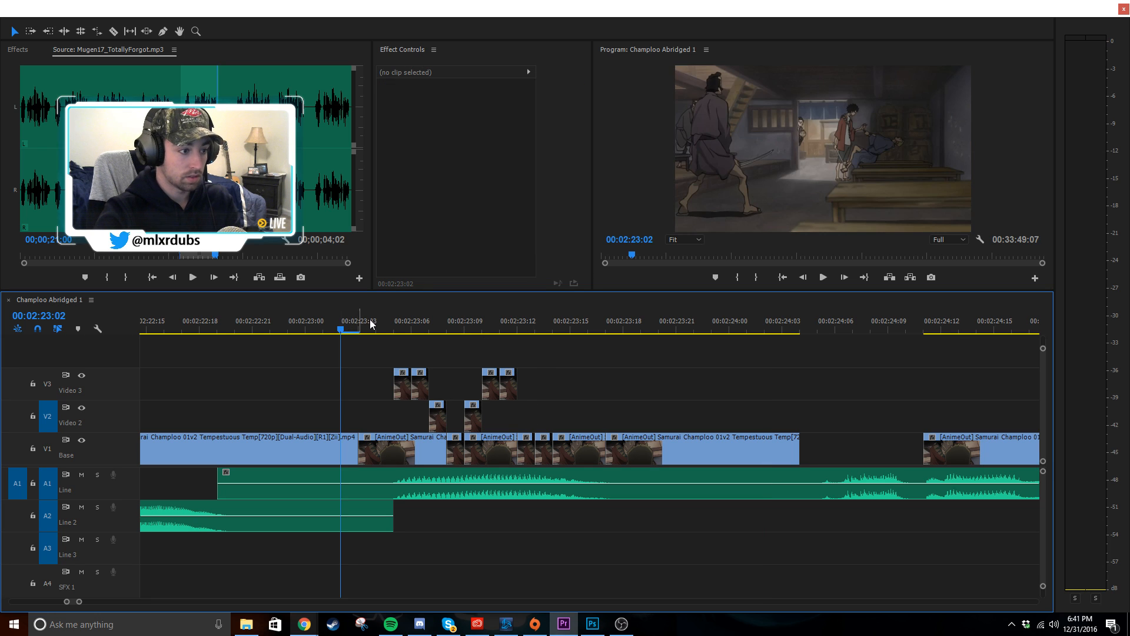
pyautogui.press('space')
pyautogui.press('space')
# - Move the last V1 clip before the gap back to start at 00:02:23:12, overwriting the short clips there
pyautogui.moveTo(488, 330); pyautogui.dragTo(519, 331)
pyautogui.click(591, 446)
pyautogui.click(630, 445)
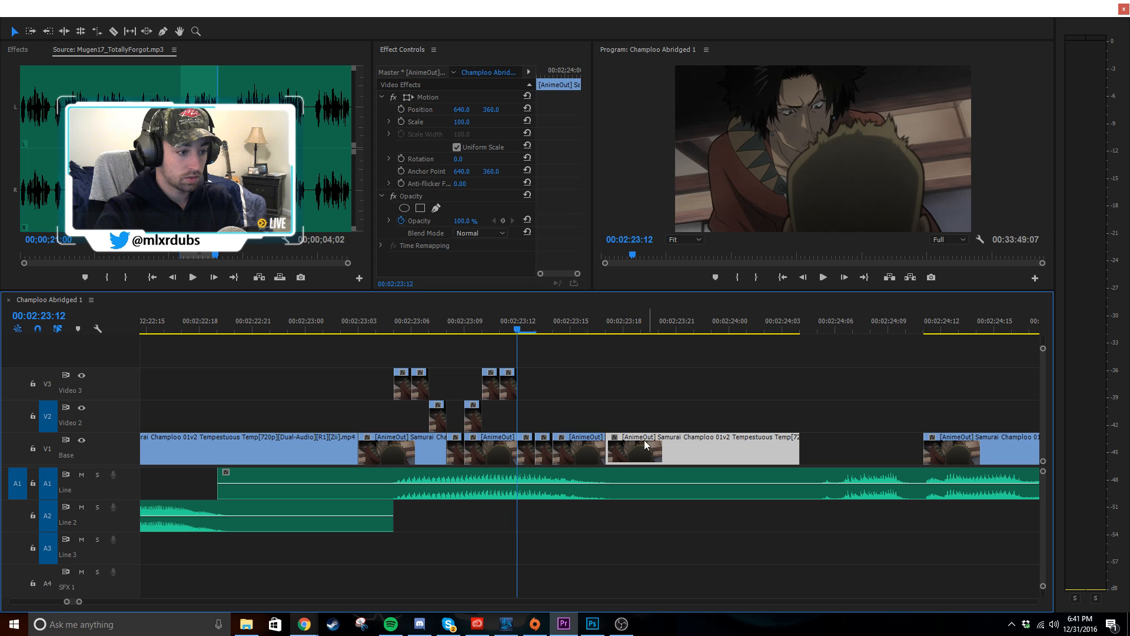
pyautogui.click(557, 406)
pyautogui.moveTo(626, 446); pyautogui.dragTo(542, 443)
pyautogui.click(665, 393)
pyautogui.click(637, 385)
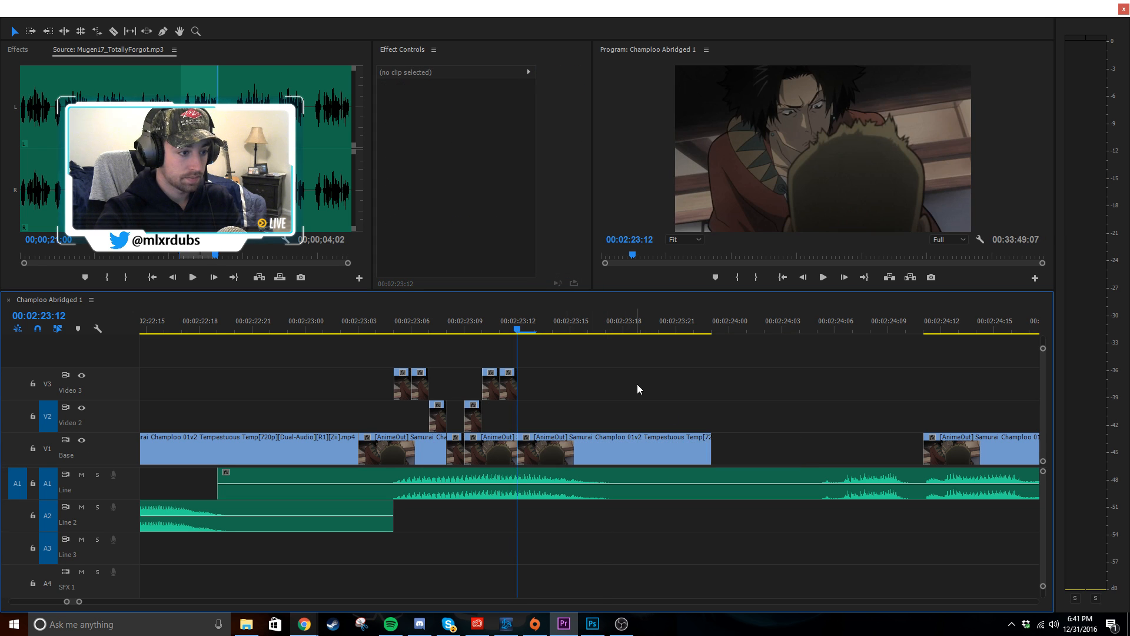
# - Play back the section from about 00:02:23:03 in the normal layout and again with the Program monitor maximized
pyautogui.click(359, 323)
pyautogui.press('space')
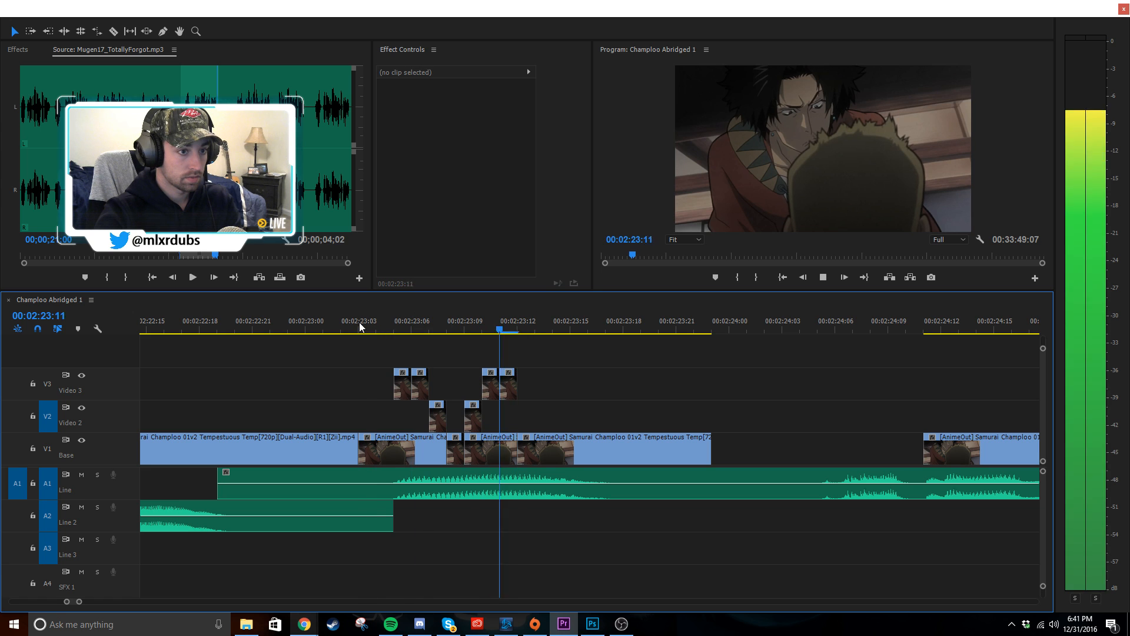
pyautogui.moveTo(445, 324); pyautogui.dragTo(336, 410)
pyautogui.press('space')
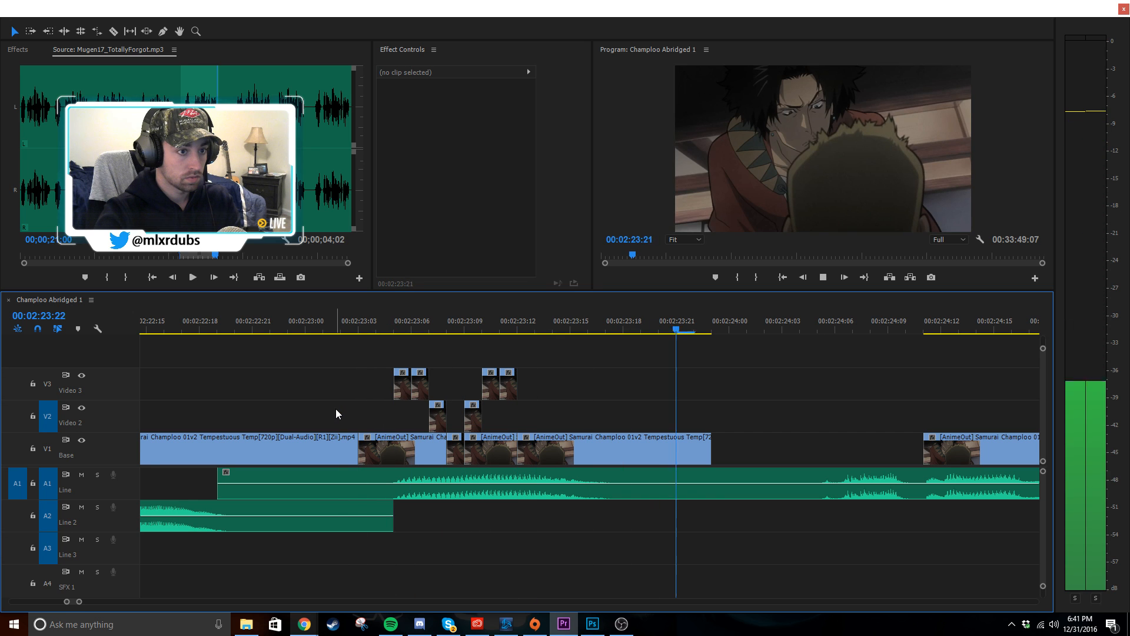
pyautogui.click(377, 323)
pyautogui.press('`')
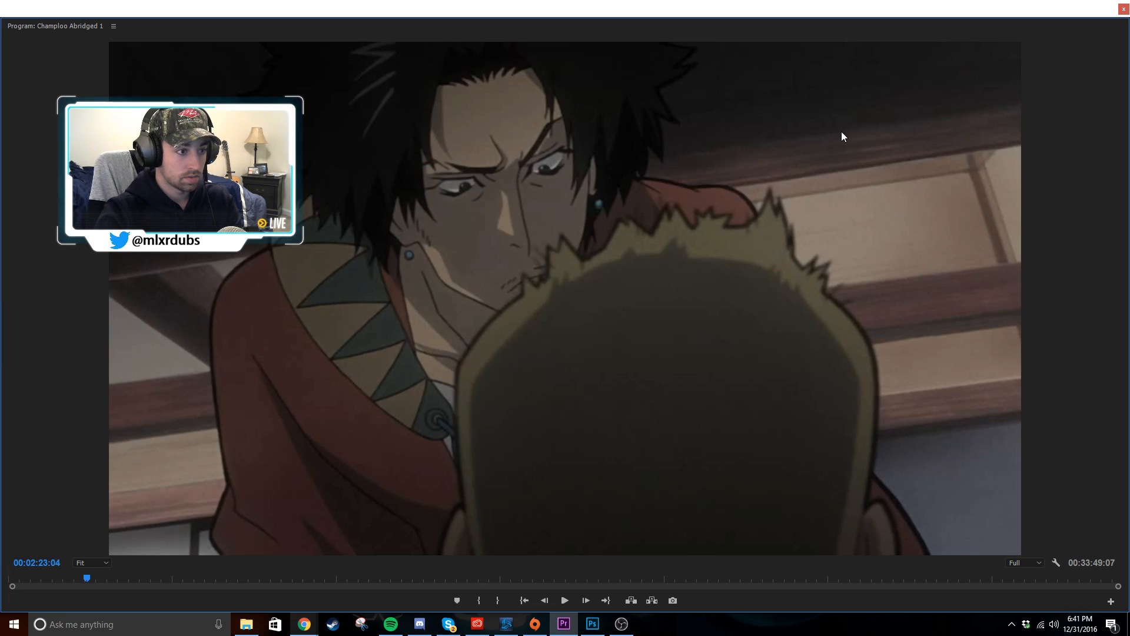
pyautogui.press('space')
pyautogui.press('space')
pyautogui.press('`')
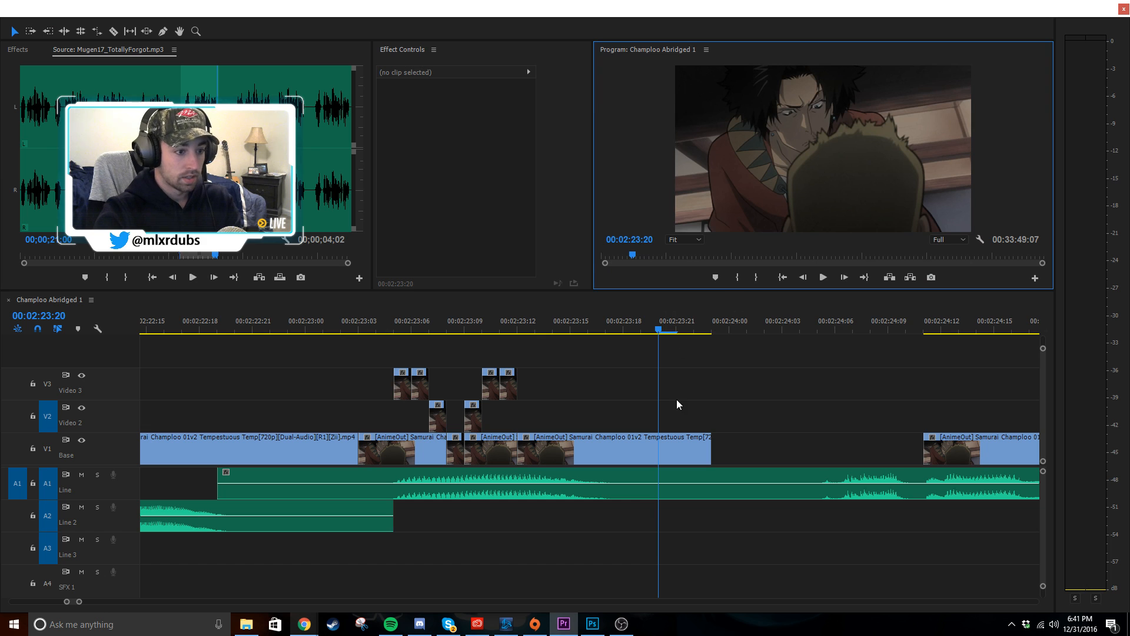
# - Delete the one-frame V2 clip at 00:02:23:09 and review the mouth movements with the Program monitor maximized
pyautogui.click(746, 391)
pyautogui.click(473, 419)
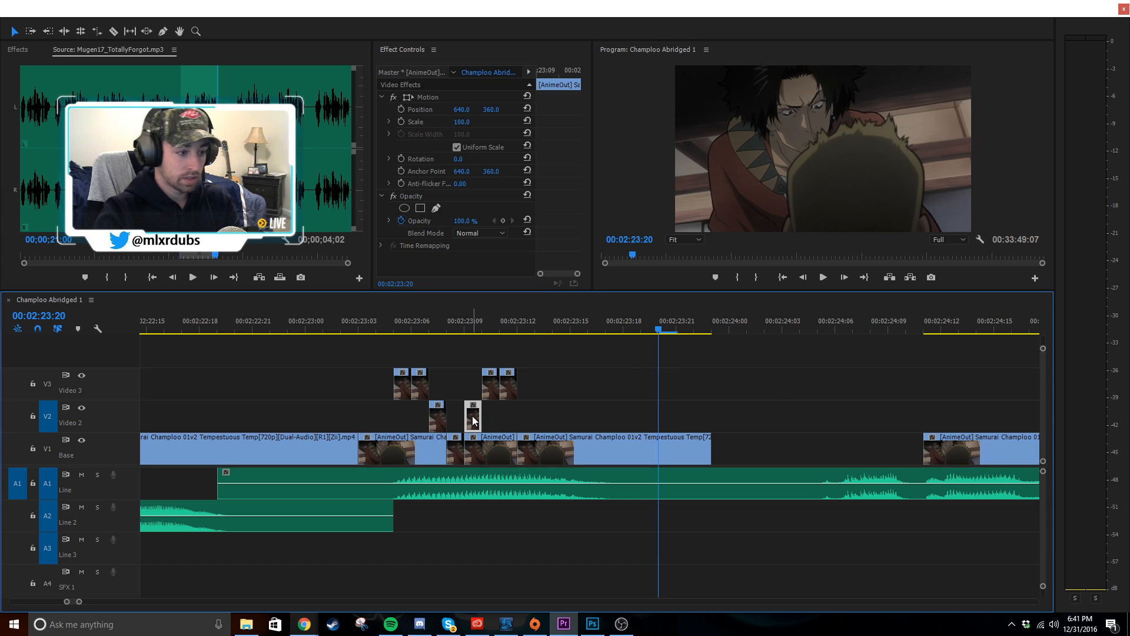
pyautogui.click(389, 322)
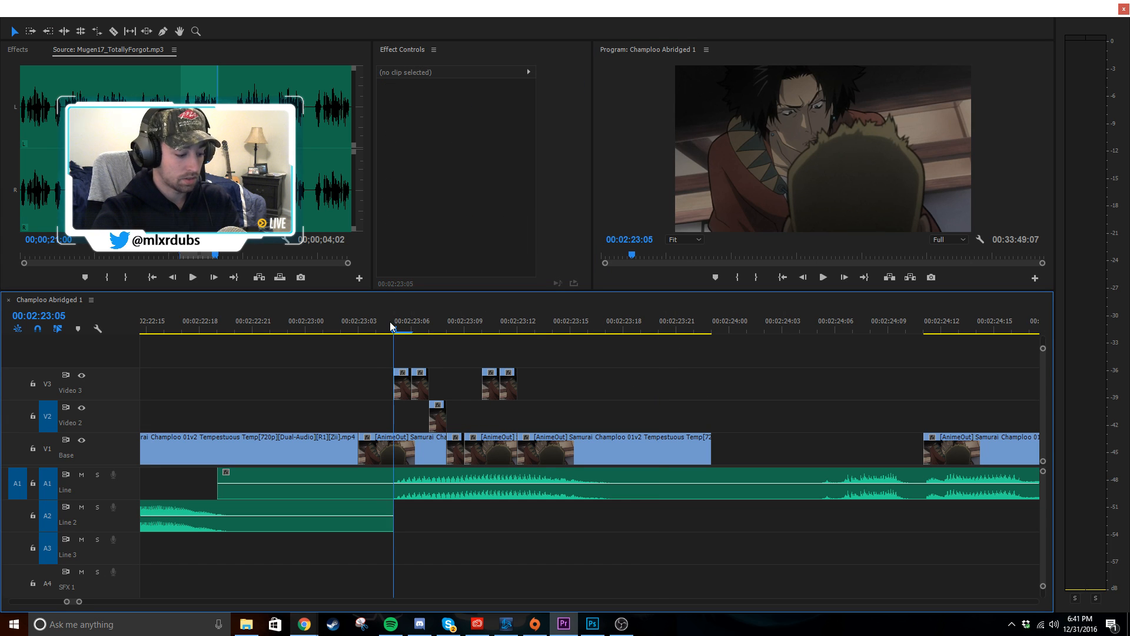
pyautogui.press('`')
pyautogui.press('`')
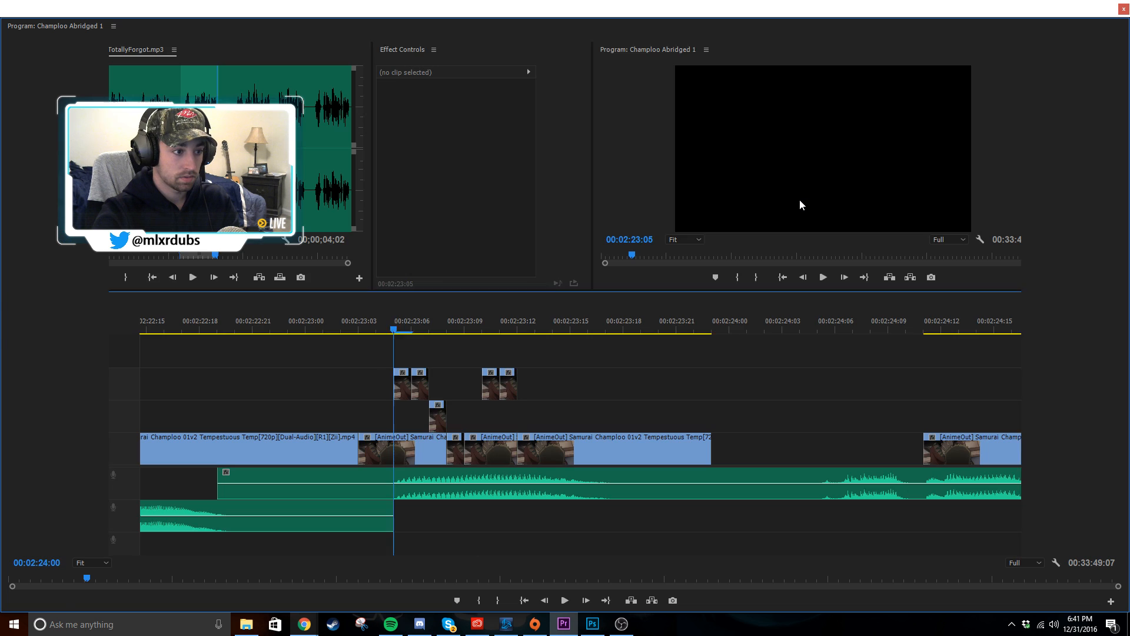
pyautogui.press('`')
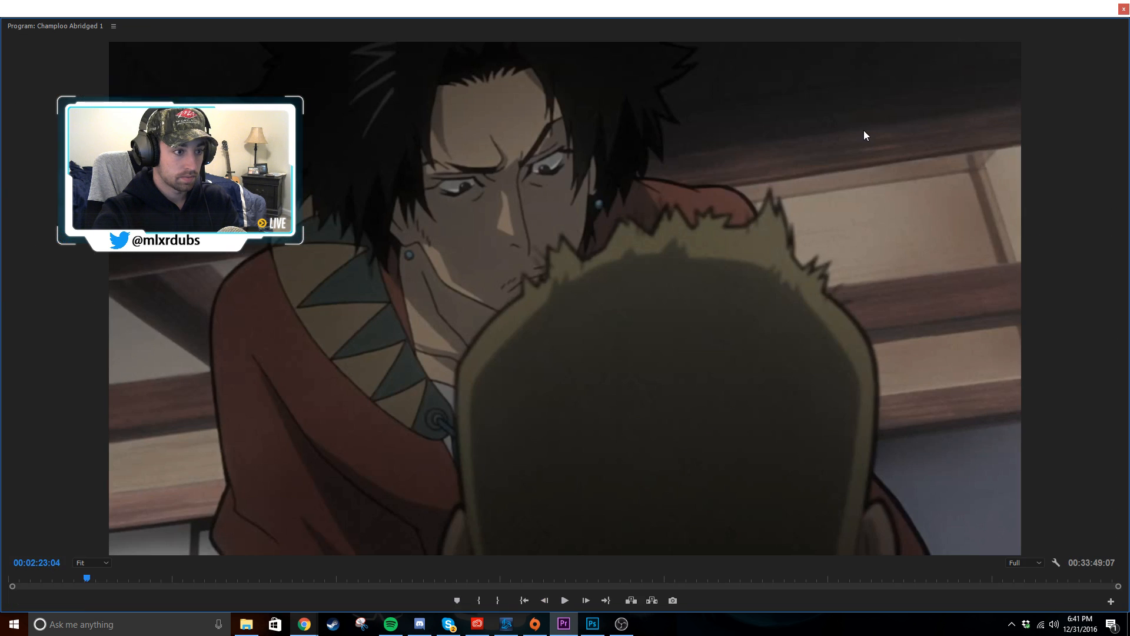
pyautogui.press('space')
pyautogui.press('space')
pyautogui.press('`')
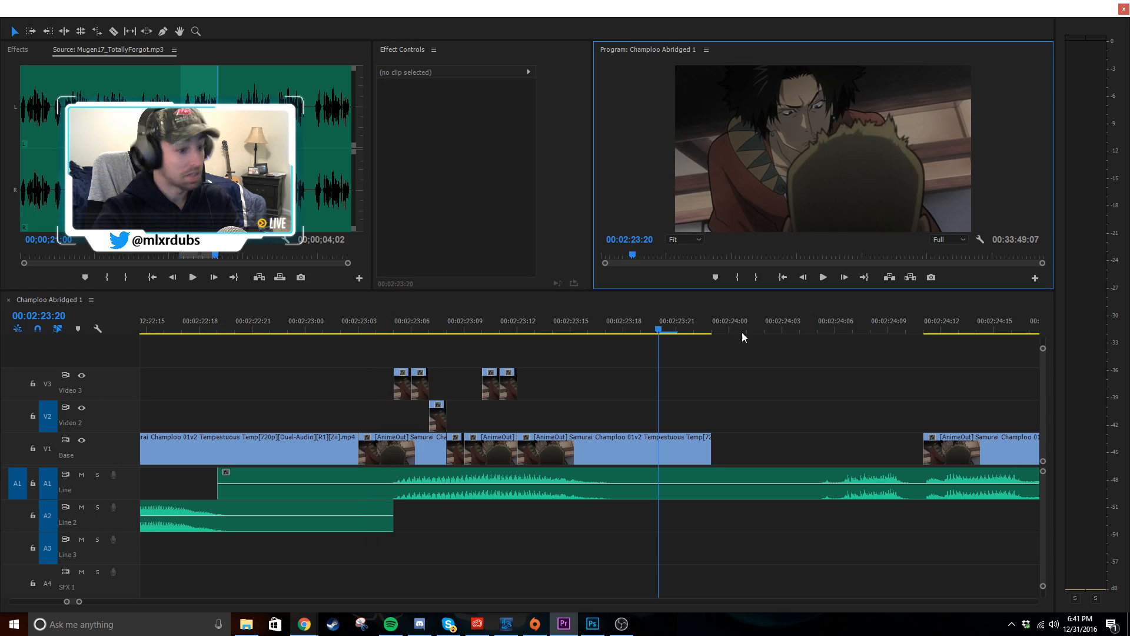
# - Open the dubbed line's audio clip on track A1 for editing in Adobe Audition
pyautogui.click(744, 405)
pyautogui.click(785, 393)
pyautogui.click(782, 363)
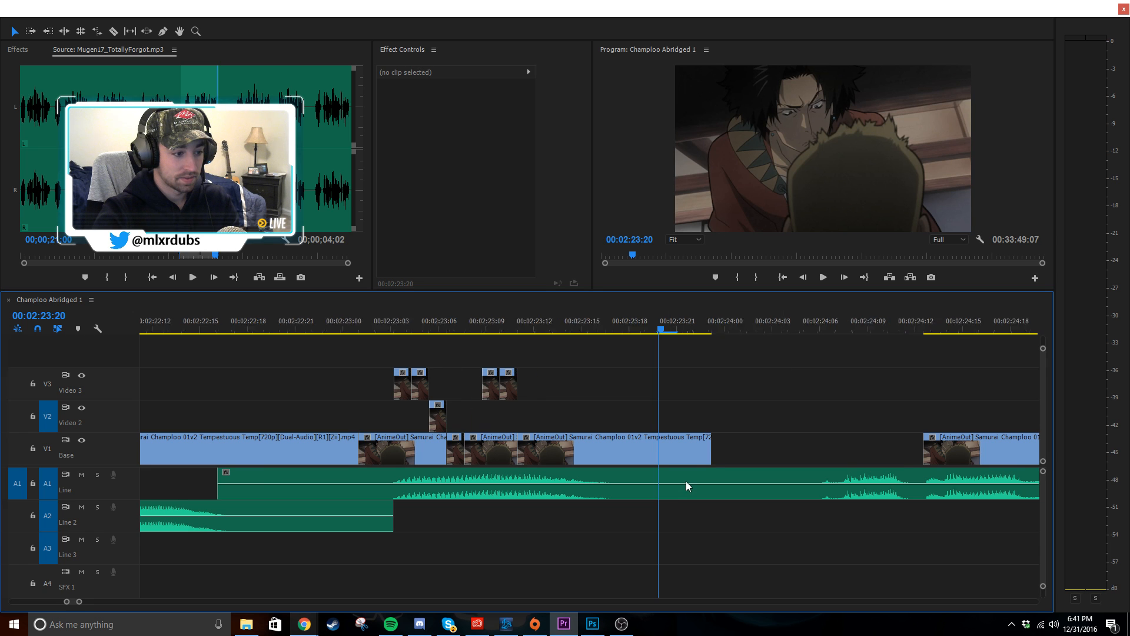
pyautogui.scroll(-6, 700, 482)
pyautogui.scroll(-3, 707, 525)
pyautogui.rightClick(595, 493)
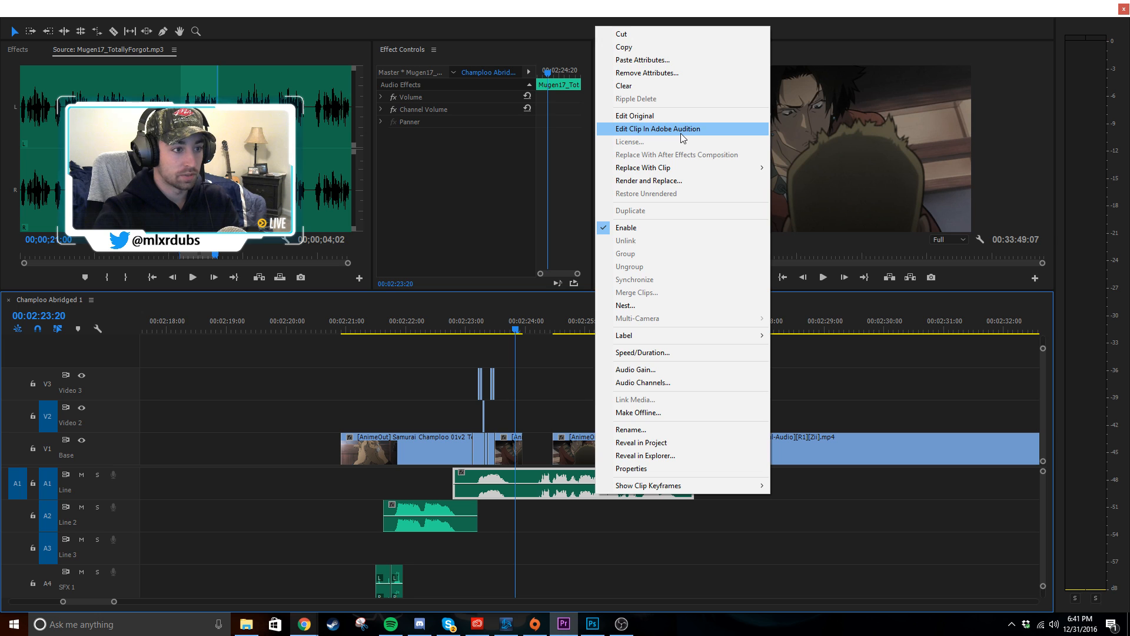
pyautogui.click(681, 130)
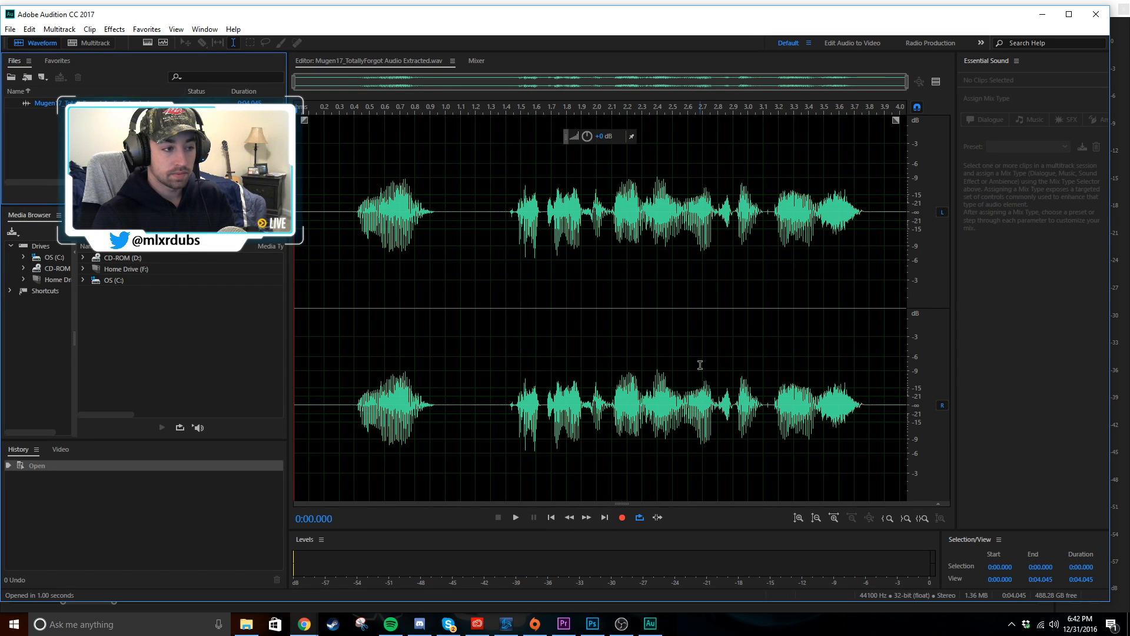
# - Select the audio from 0:01.300 to the end and open the Stretch and Pitch effect for it
pyautogui.click(491, 222)
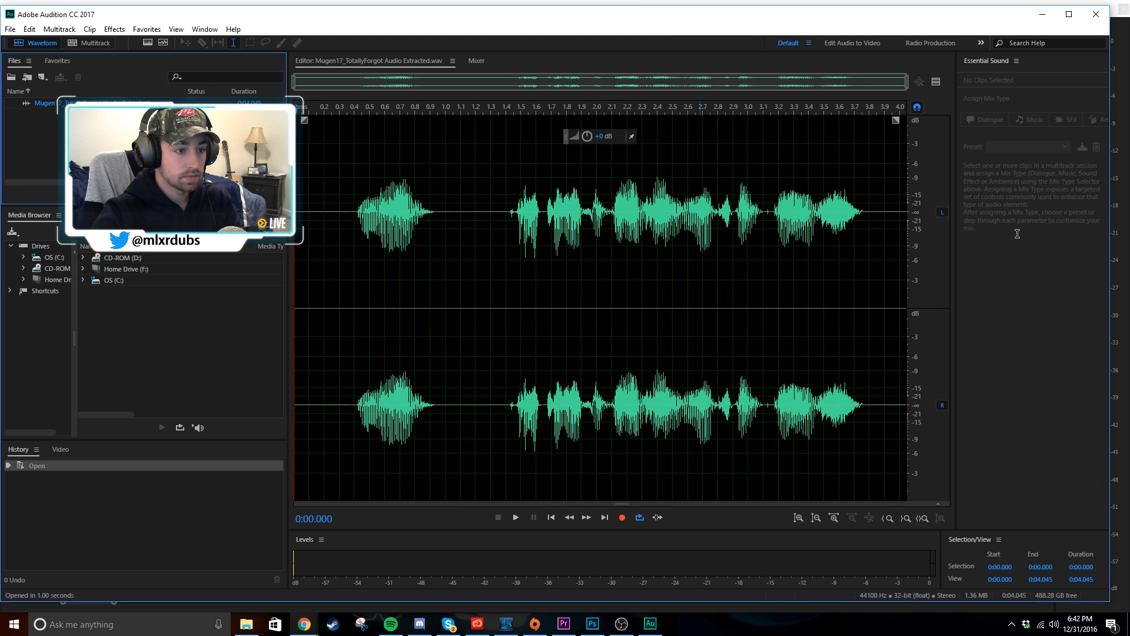
pyautogui.moveTo(469, 228); pyautogui.dragTo(909, 230)
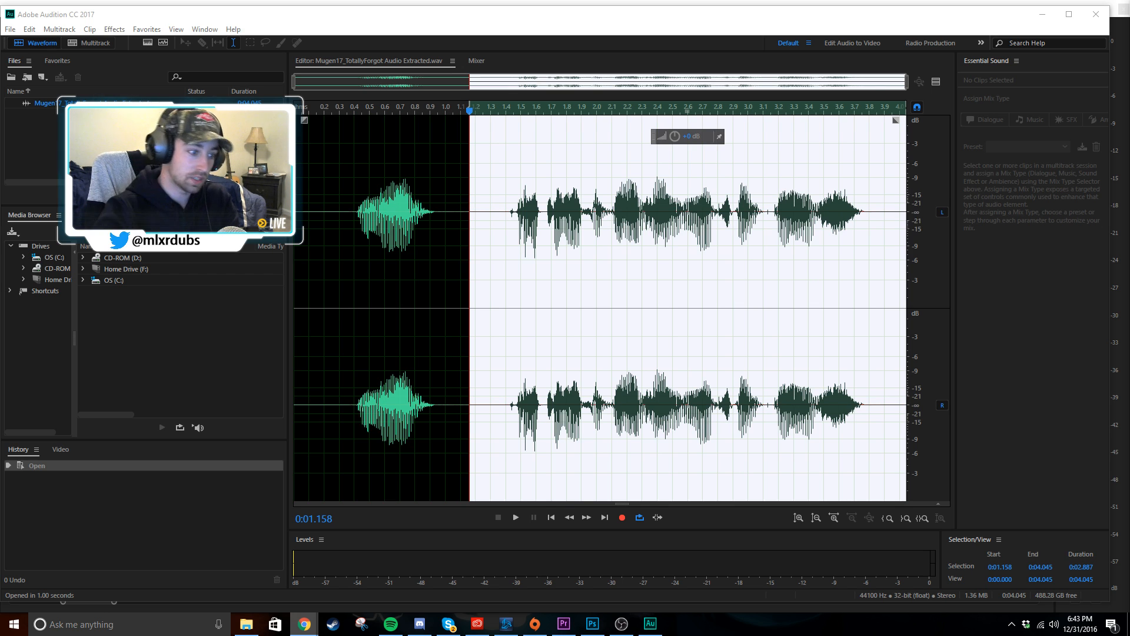
pyautogui.click(537, 346)
pyautogui.moveTo(490, 353); pyautogui.dragTo(912, 331)
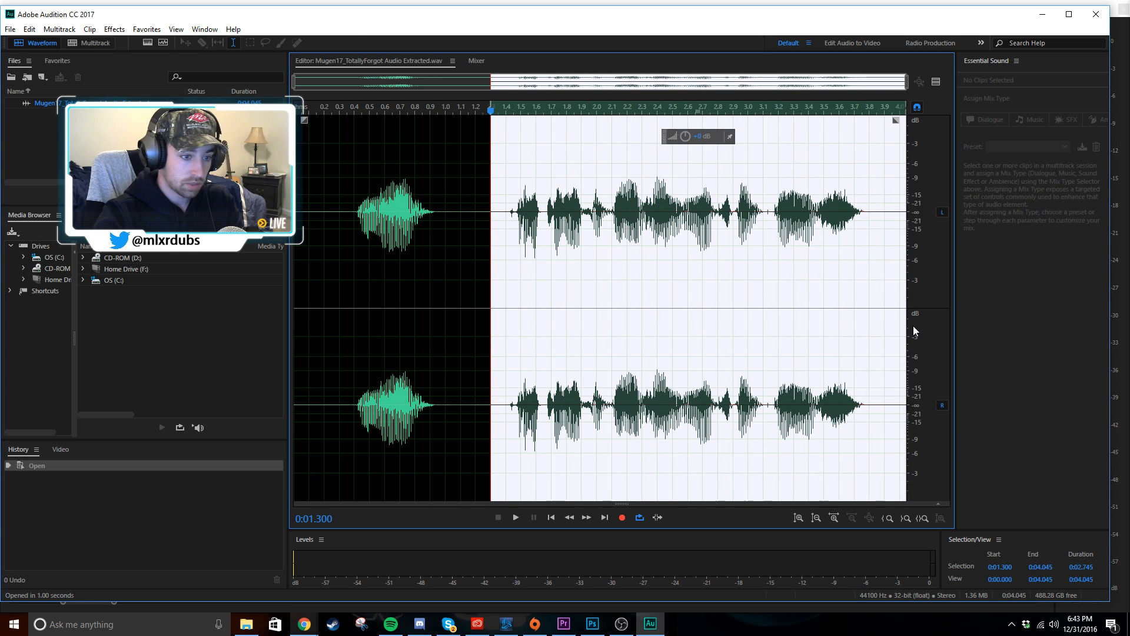
pyautogui.click(114, 29)
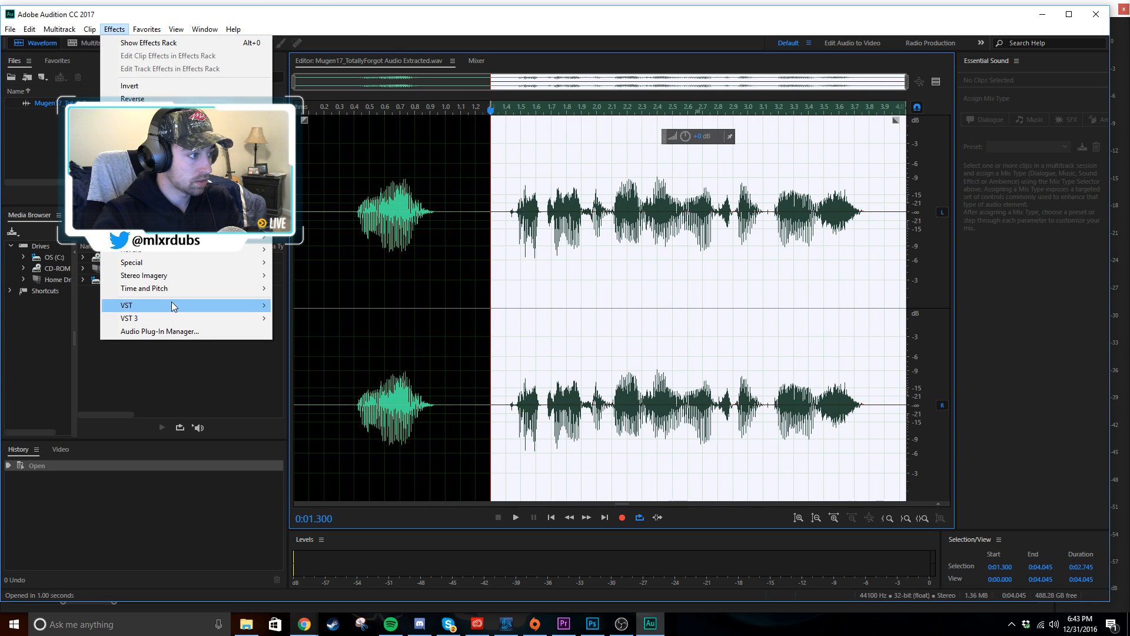
pyautogui.moveTo(180, 293)
pyautogui.click(389, 340)
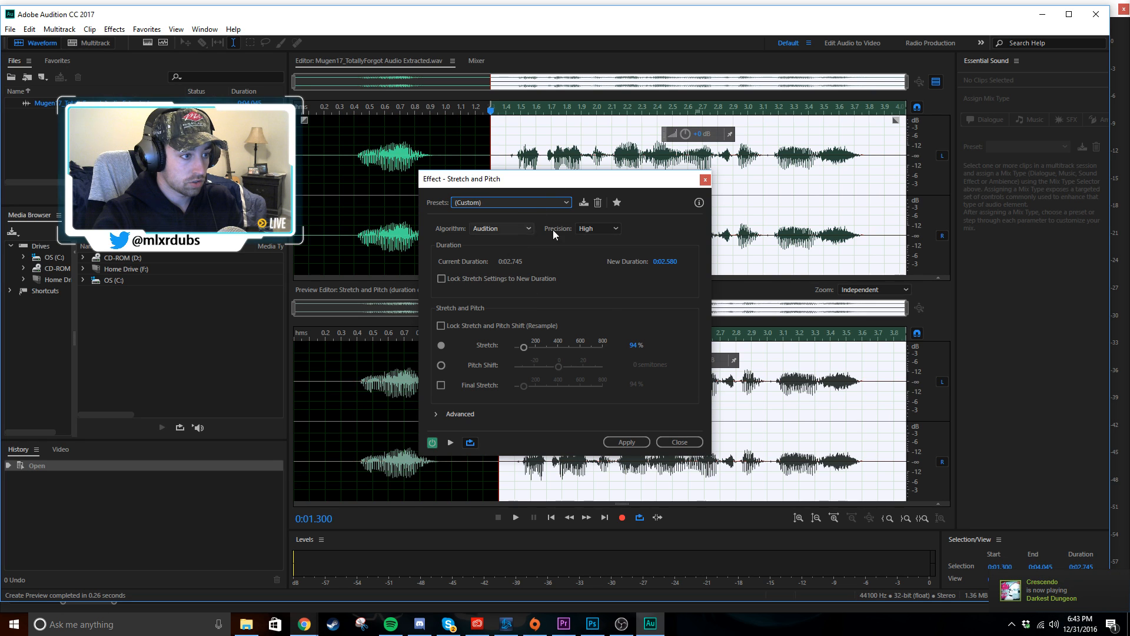
# - Preview the stretch, set Stretch to 89 %, apply it to the selected audio and save the file
pyautogui.click(447, 442)
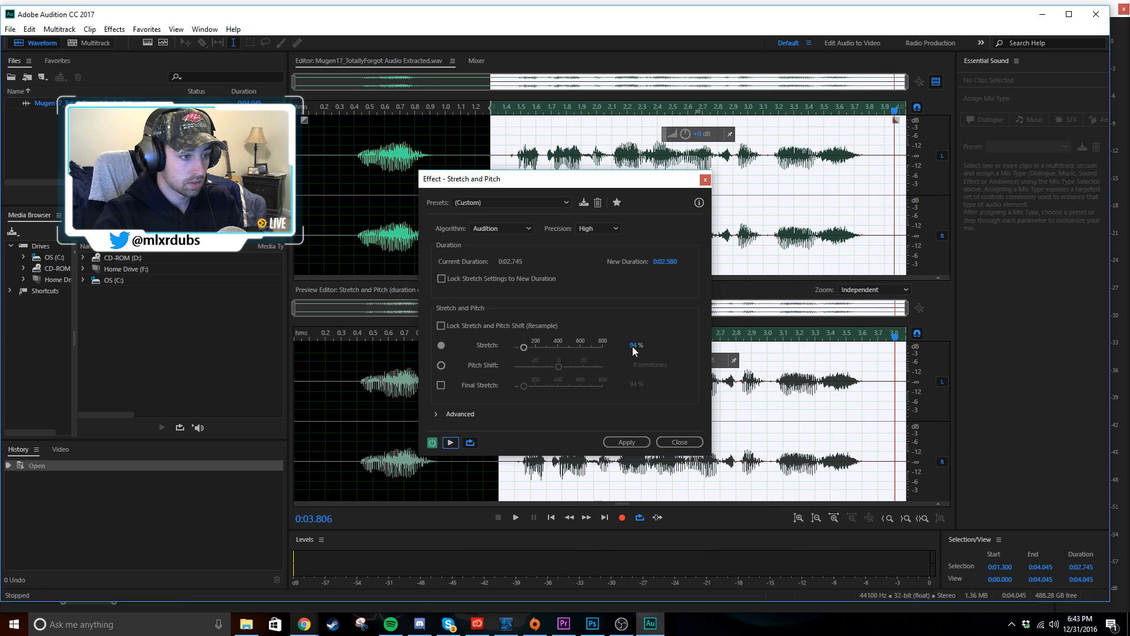
pyautogui.click(451, 443)
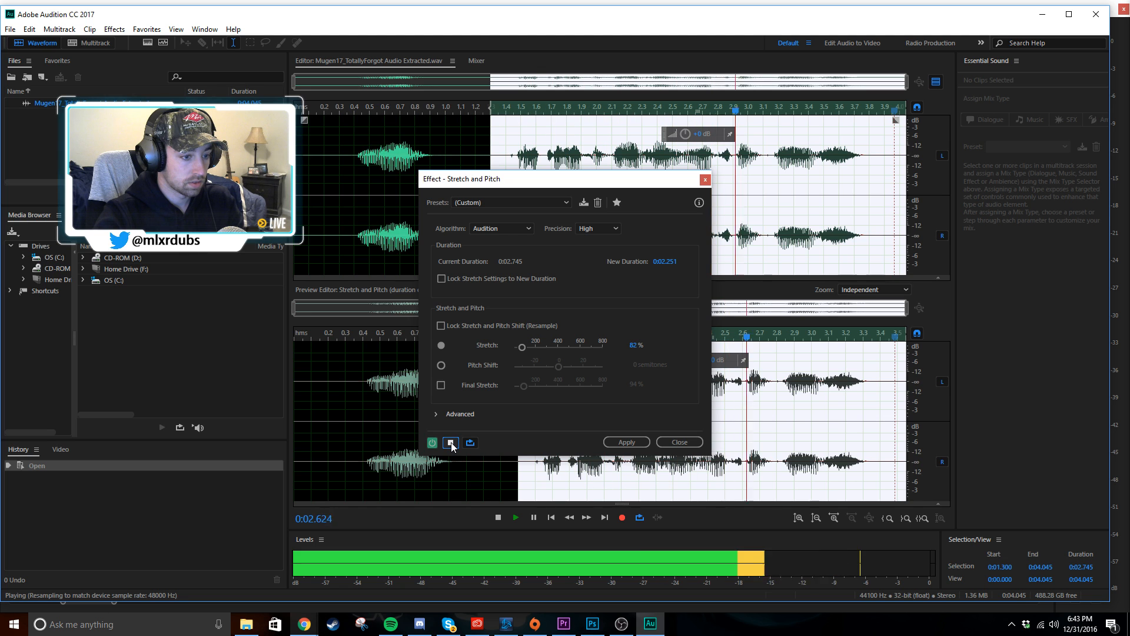
pyautogui.moveTo(630, 348); pyautogui.dragTo(642, 347)
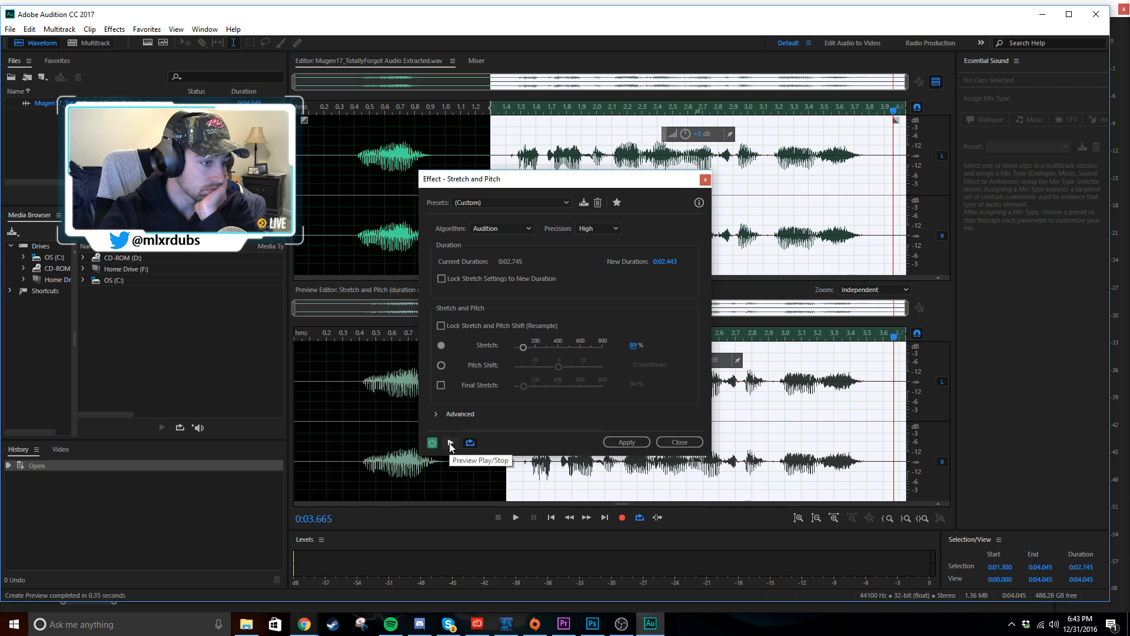
pyautogui.click(451, 444)
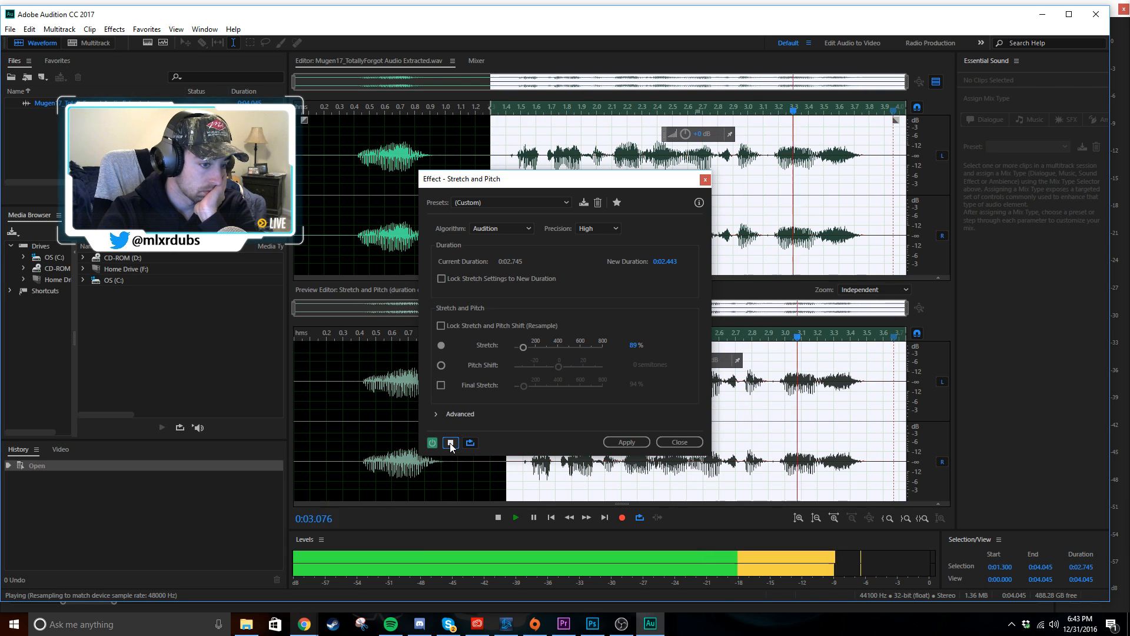
pyautogui.click(626, 442)
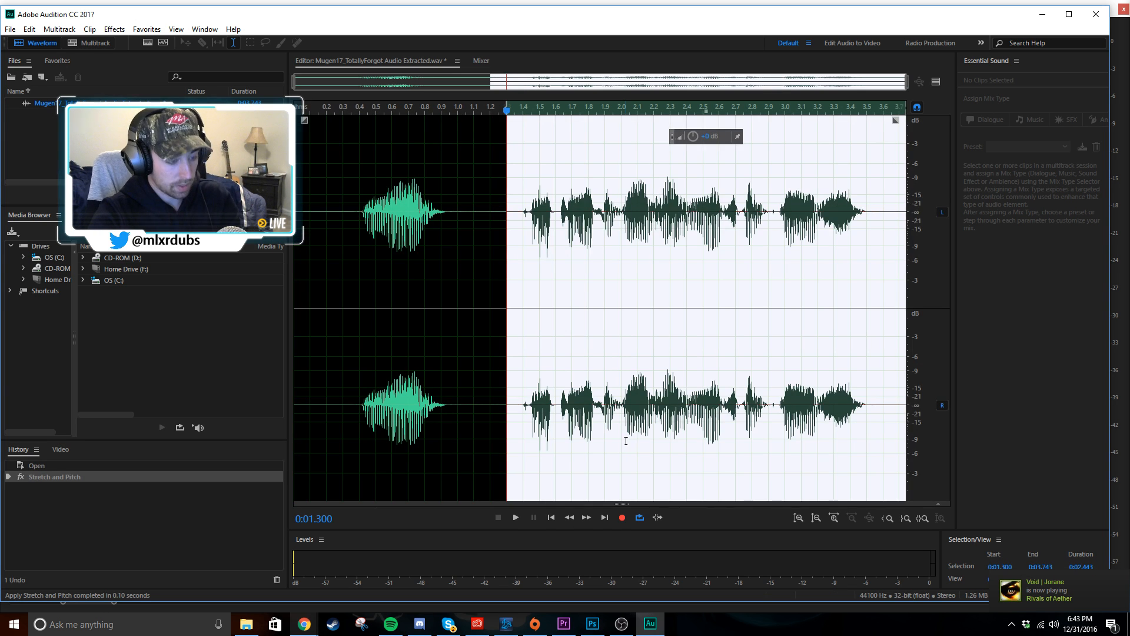
pyautogui.hotkey('ctrl', 's')
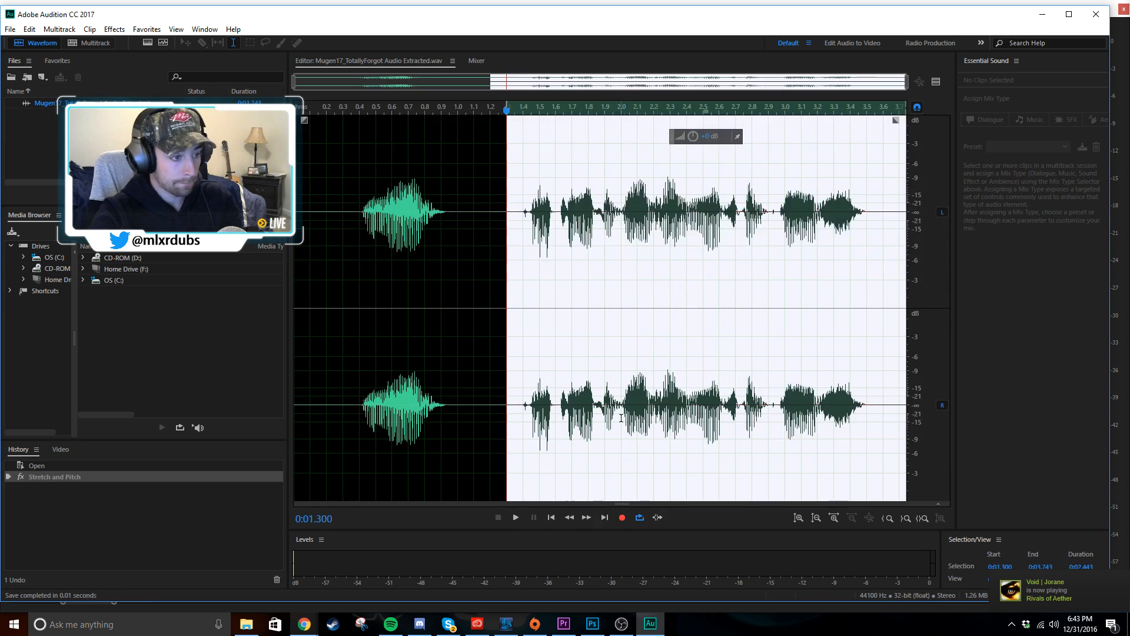
# - Switch back to Premiere Pro and cut off and delete the silent end of the A1 line clip from about 00:02:26:12
pyautogui.click(577, 633)
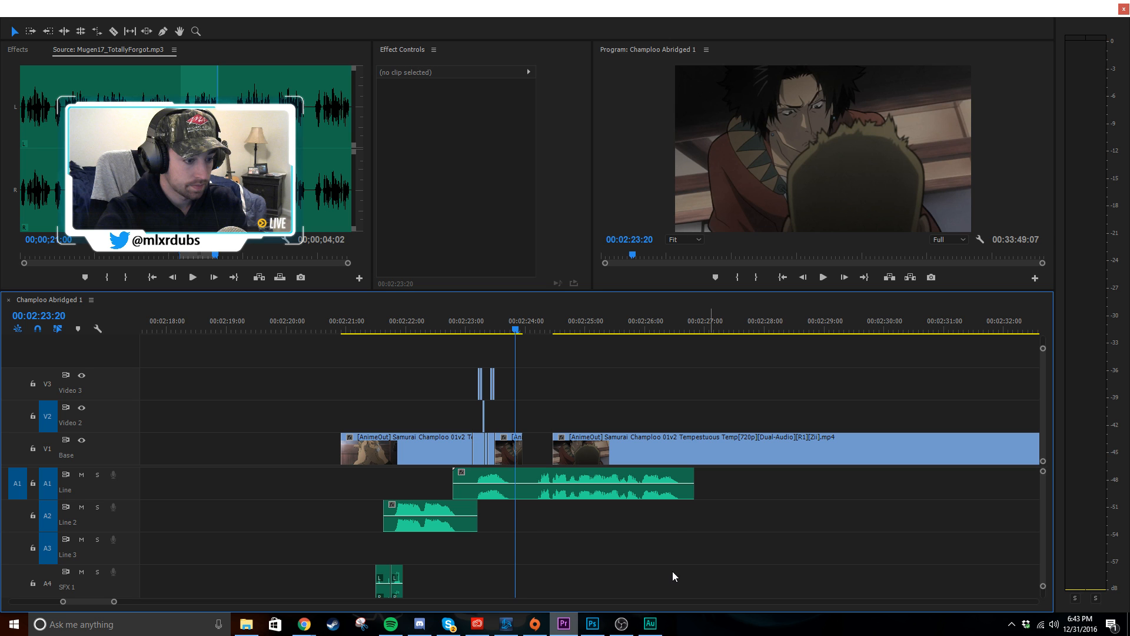
pyautogui.click(650, 623)
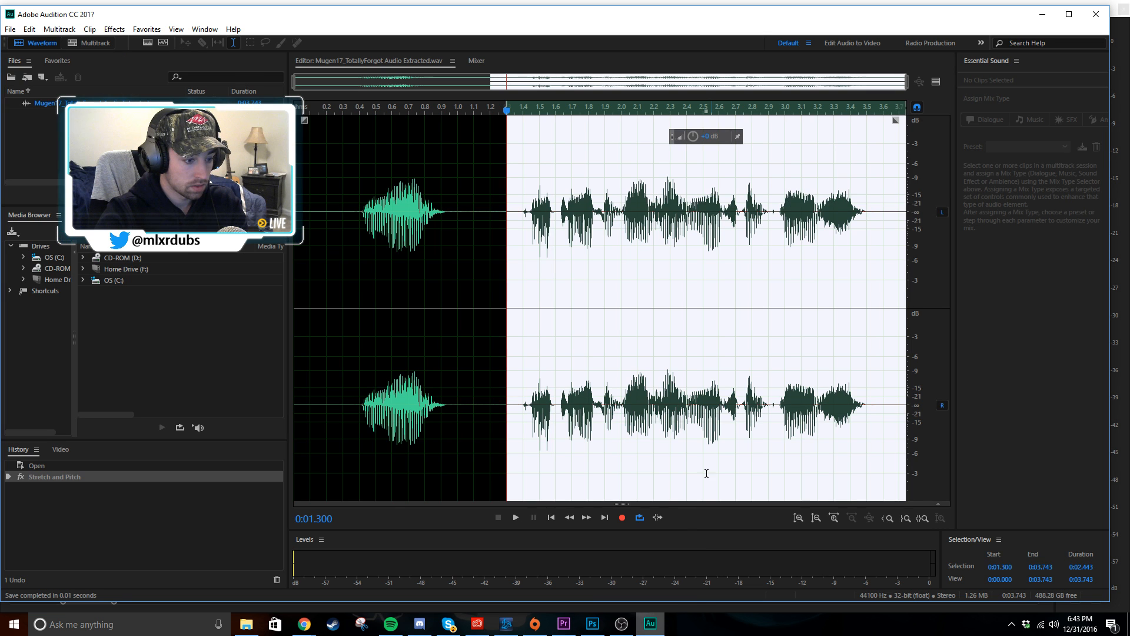
pyautogui.click(563, 624)
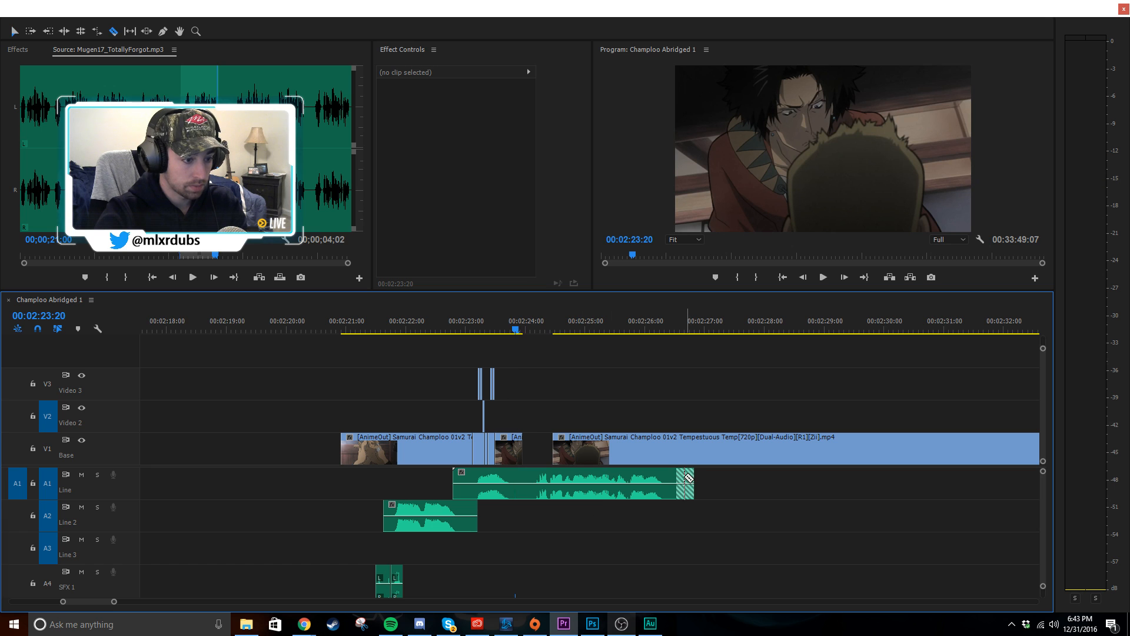
pyautogui.click(684, 480)
pyautogui.press('Delete')
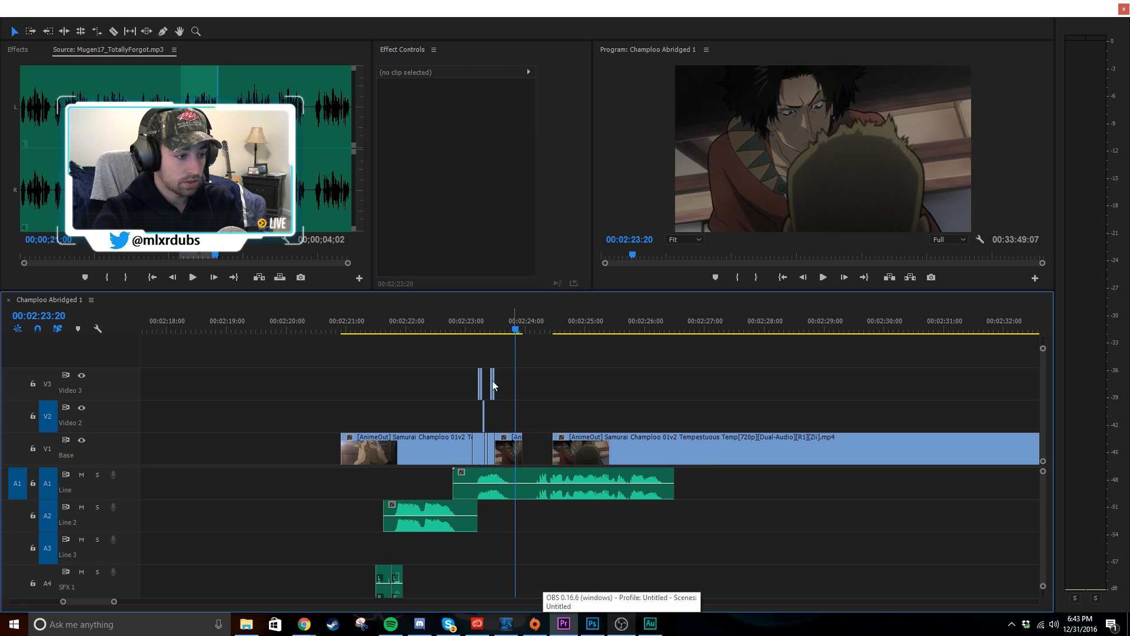
# - Play back the mouth-movement section from about 00:02:23:03 with the Program monitor maximized
pyautogui.click(472, 320)
pyautogui.press('space')
pyautogui.press('`')
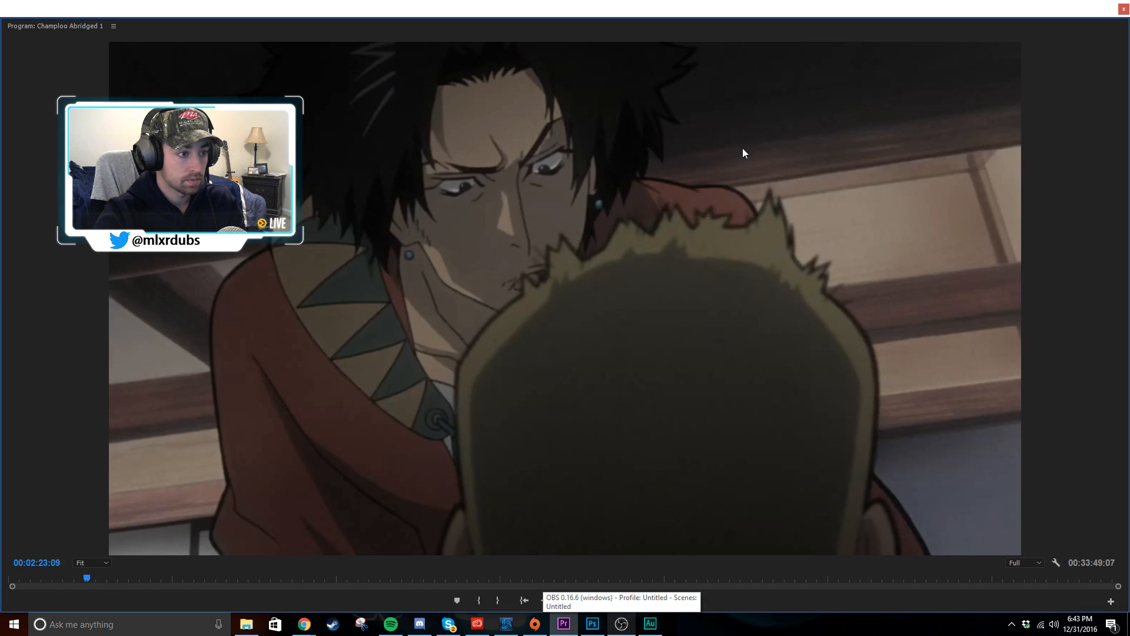
pyautogui.press('space')
pyautogui.press('`')
# - Copy the one-frame V2 clip at 00:02:23:07 and paste it twice in a row on V2 from 00:02:23:12
pyautogui.scroll(6, 510, 481)
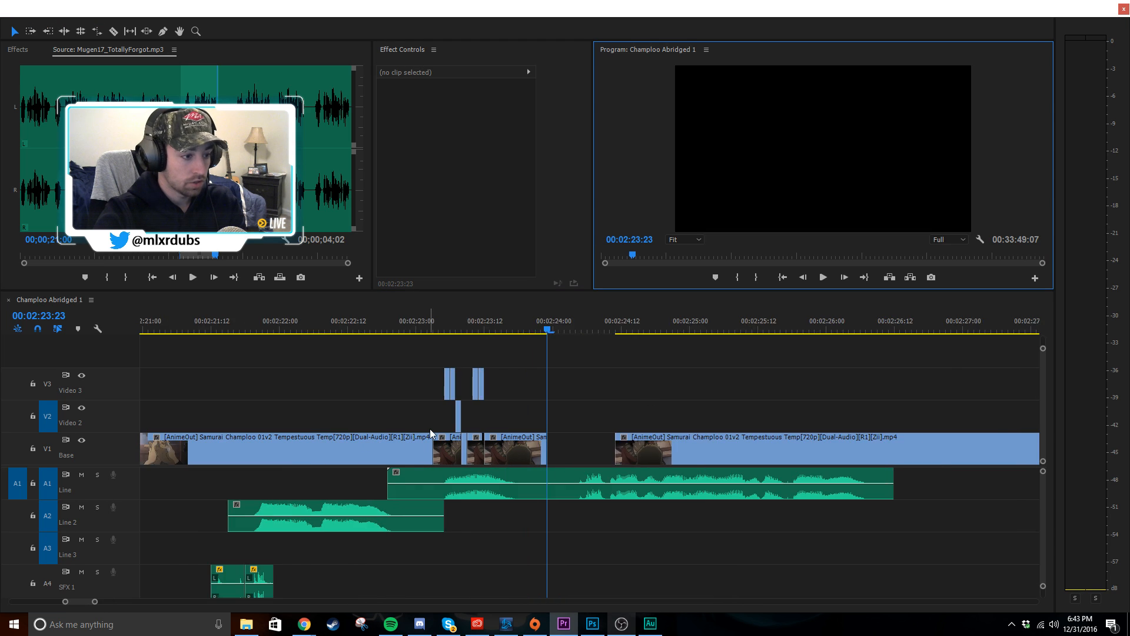
pyautogui.moveTo(504, 424); pyautogui.dragTo(528, 415)
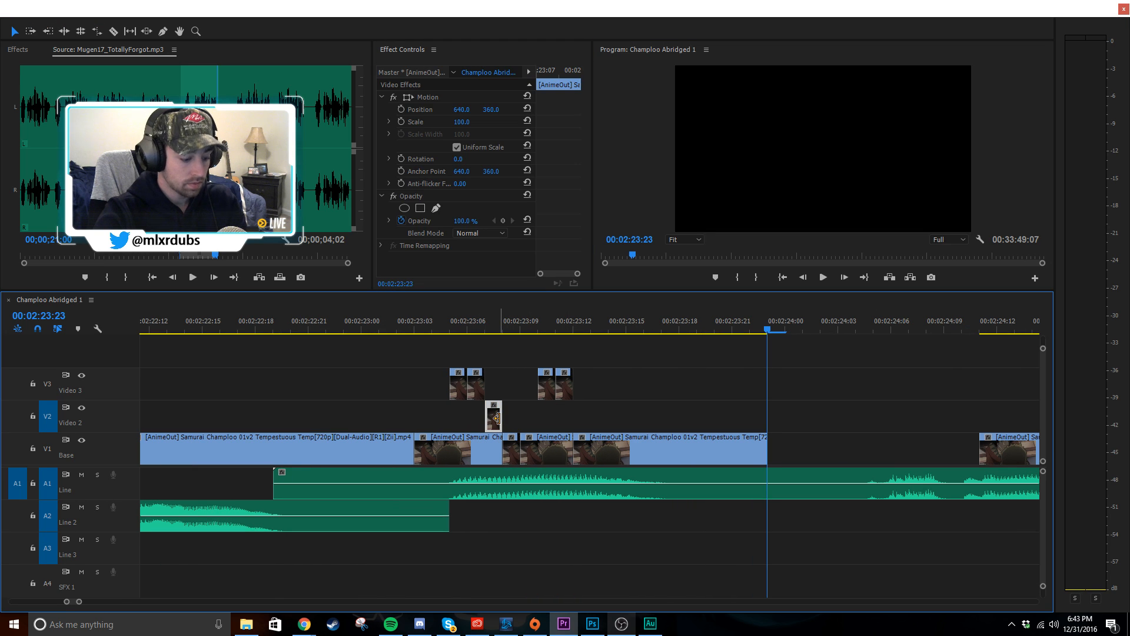
pyautogui.click(575, 317)
pyautogui.click(624, 380)
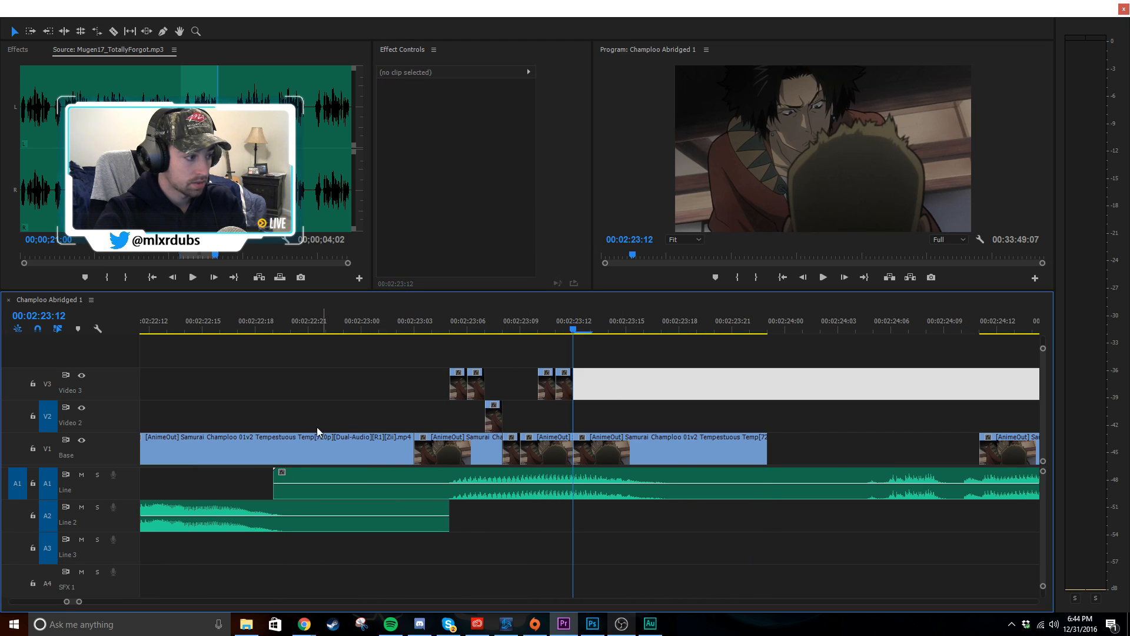
pyautogui.hotkey('ctrl', 'v')
pyautogui.hotkey('ctrl', 'v')
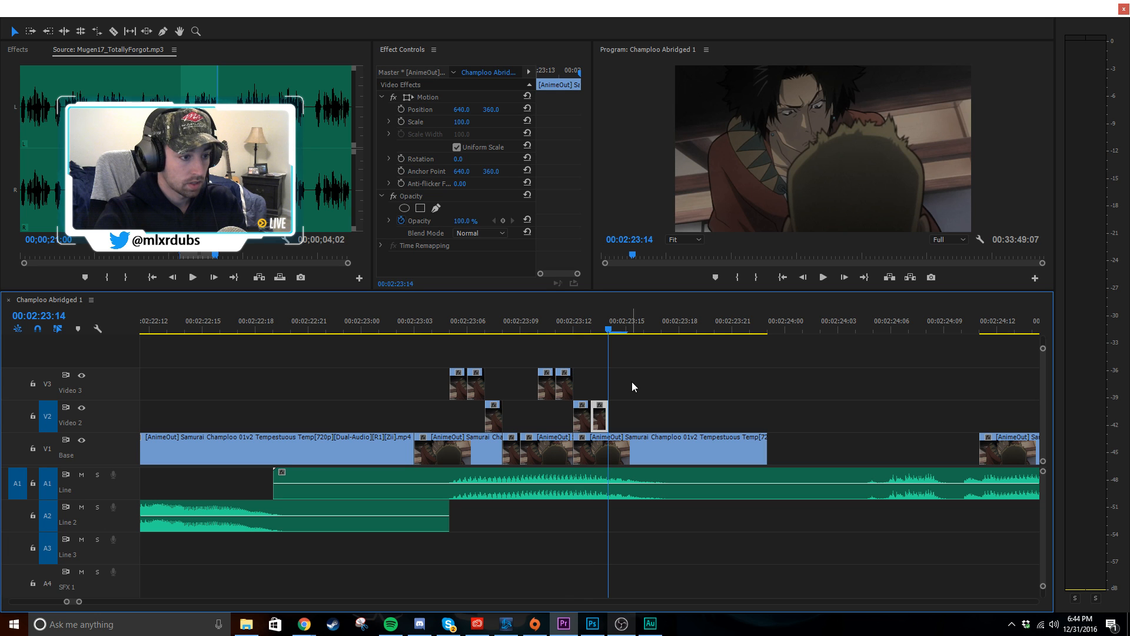
# - Play back the mouth-movement section from 00:02:23:09 and again from 00:02:23:04 with the Program monitor maximized
pyautogui.click(523, 322)
pyautogui.press('`')
pyautogui.press('`')
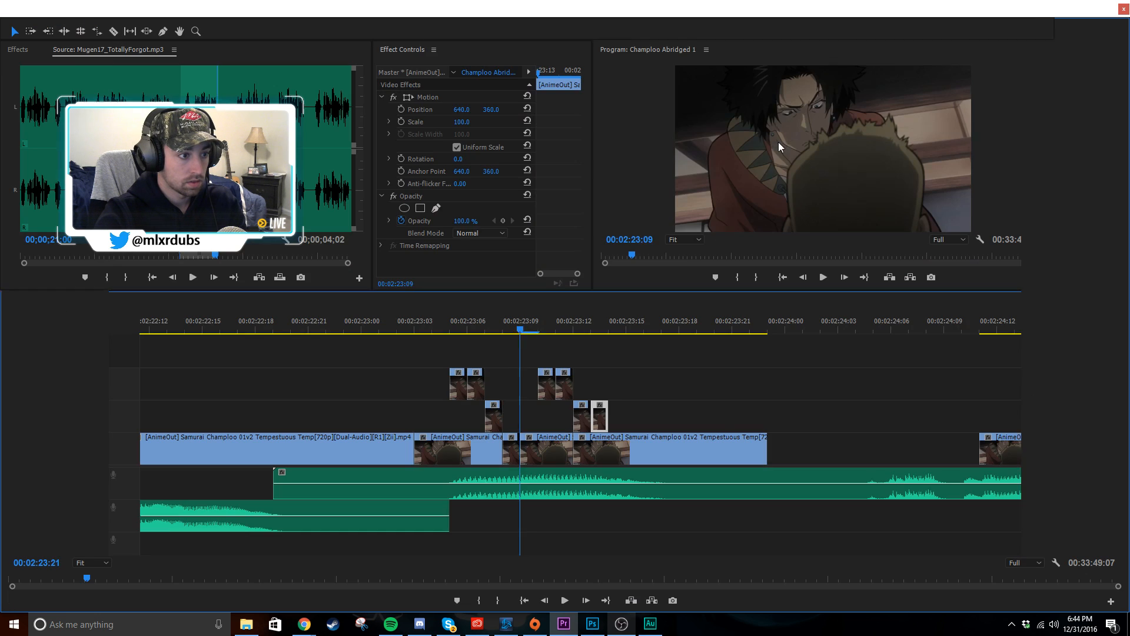
pyautogui.press('space')
pyautogui.click(432, 321)
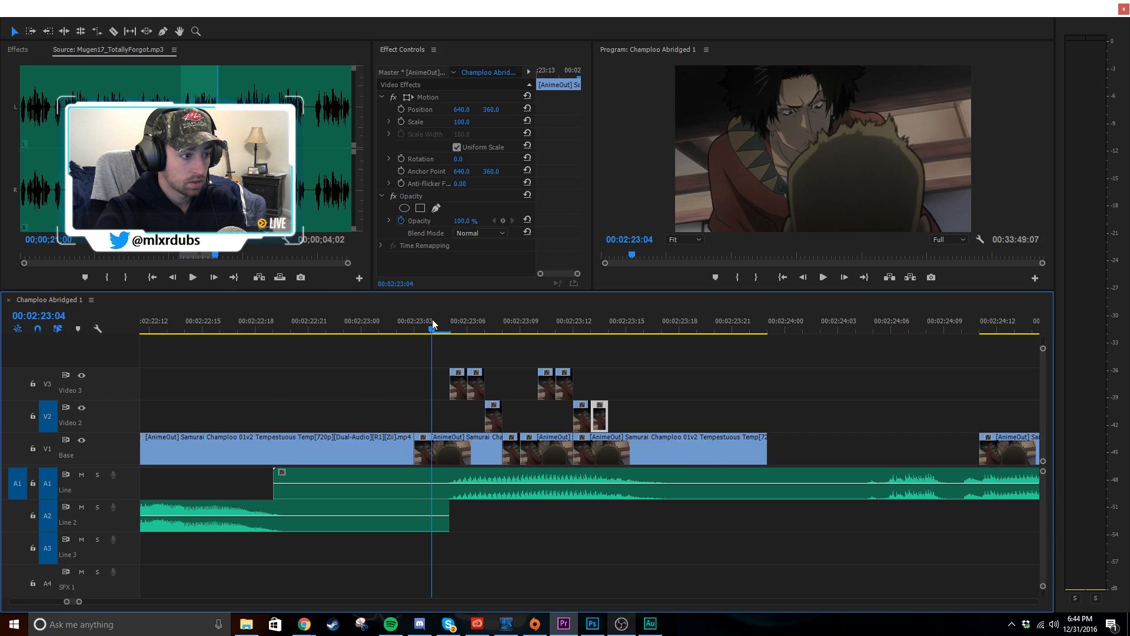
pyautogui.press('`')
pyautogui.press('space')
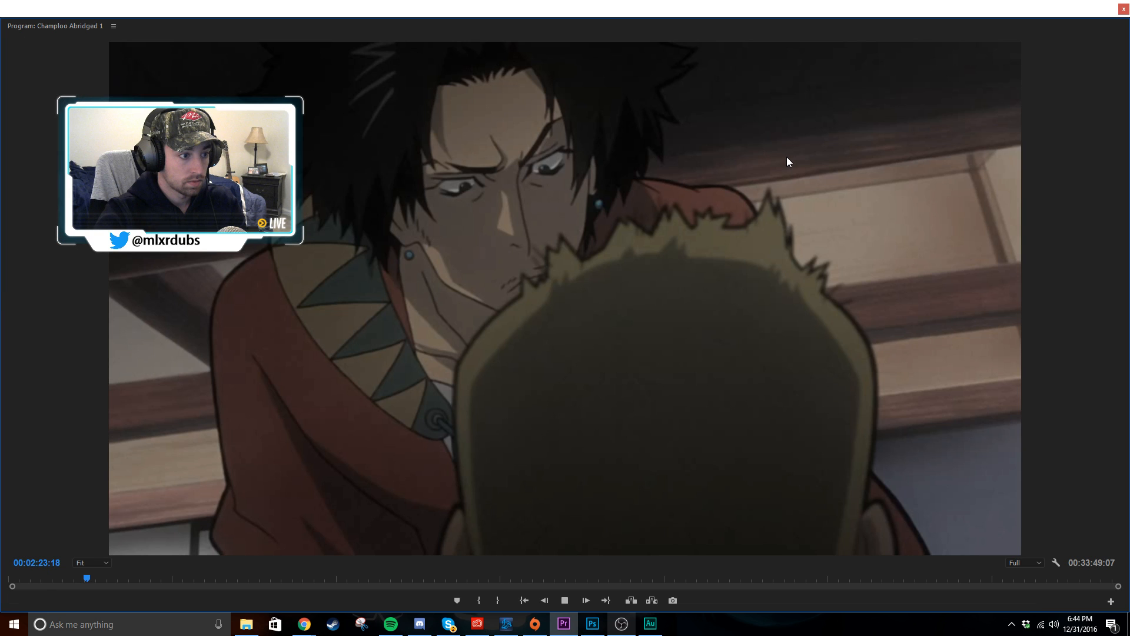
pyautogui.press('`')
pyautogui.press('space')
# - Move the V1 clip after the gap earlier so it starts at 00:02:23:19, overwriting the end of the preceding clip
pyautogui.click(850, 391)
pyautogui.scroll(-1, 849, 391)
pyautogui.click(750, 366)
pyautogui.moveTo(749, 323); pyautogui.dragTo(575, 355)
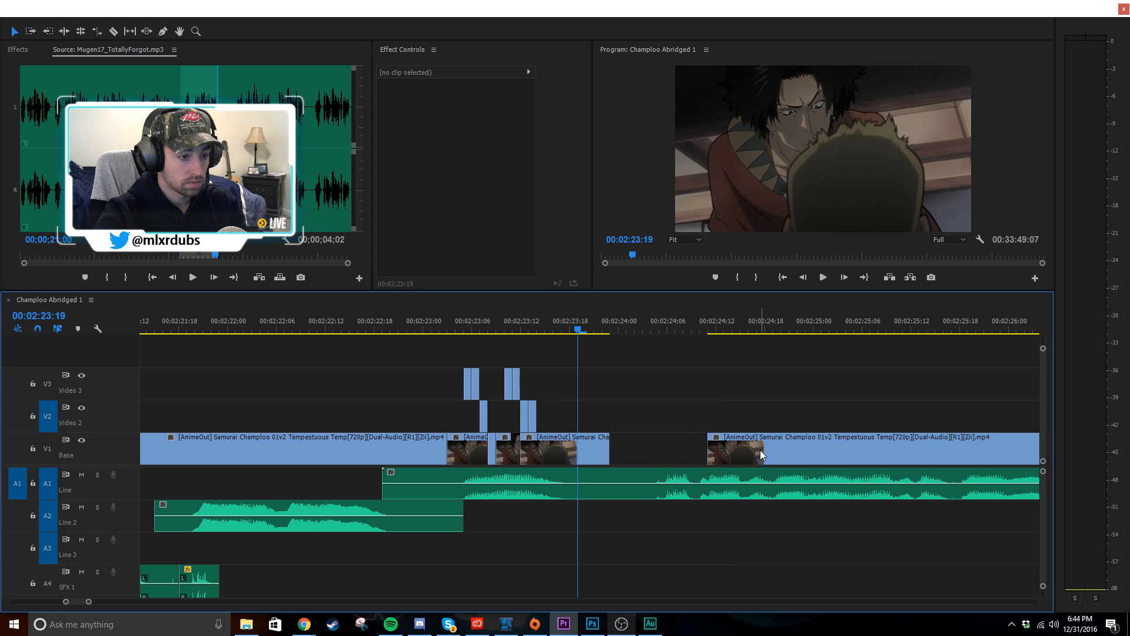
pyautogui.moveTo(761, 453); pyautogui.dragTo(633, 454)
pyautogui.click(662, 393)
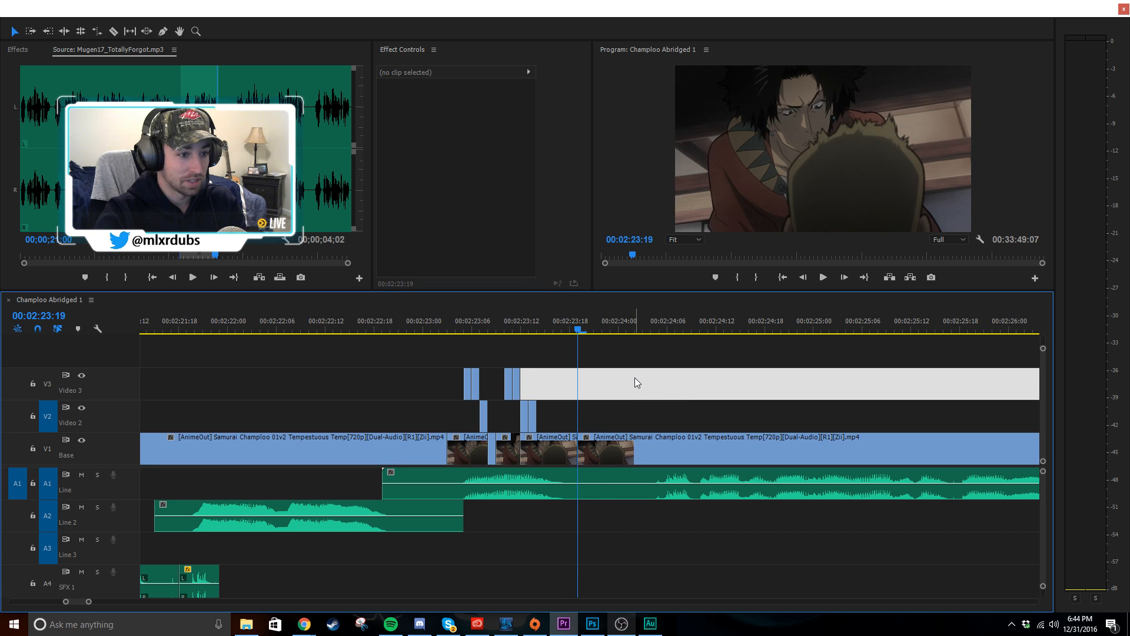
# - Play back the joined section from 00:02:23:19 and scrub from 00:02:24:03 to 00:02:24:14 to check the mouth positions
pyautogui.press('space')
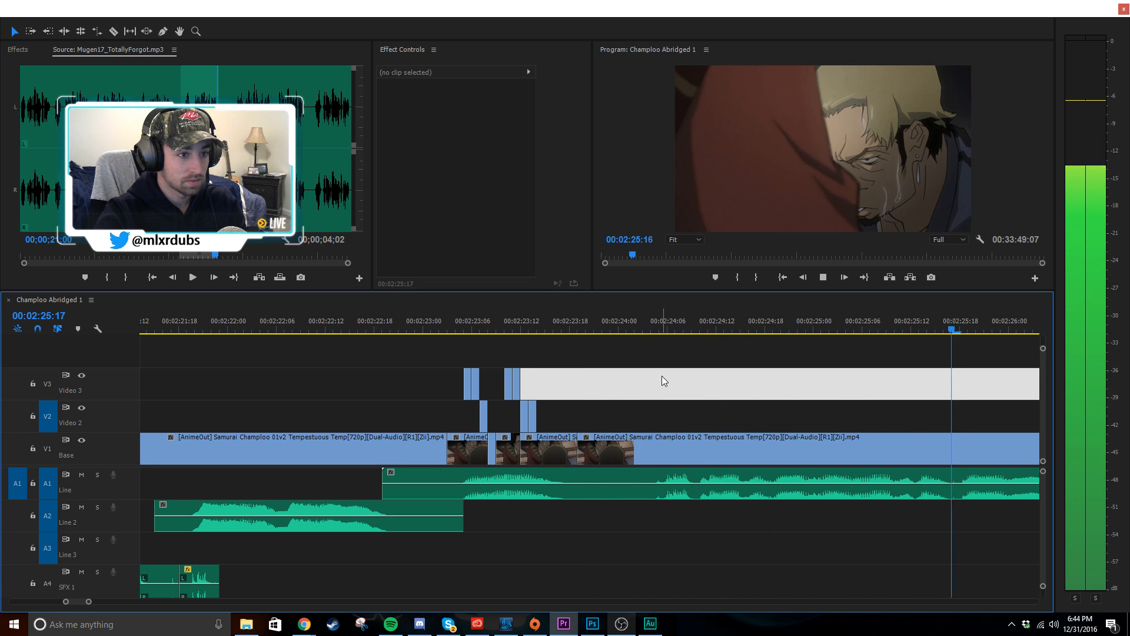
pyautogui.press('space')
pyautogui.scroll(-2, 661, 381)
pyautogui.click(554, 331)
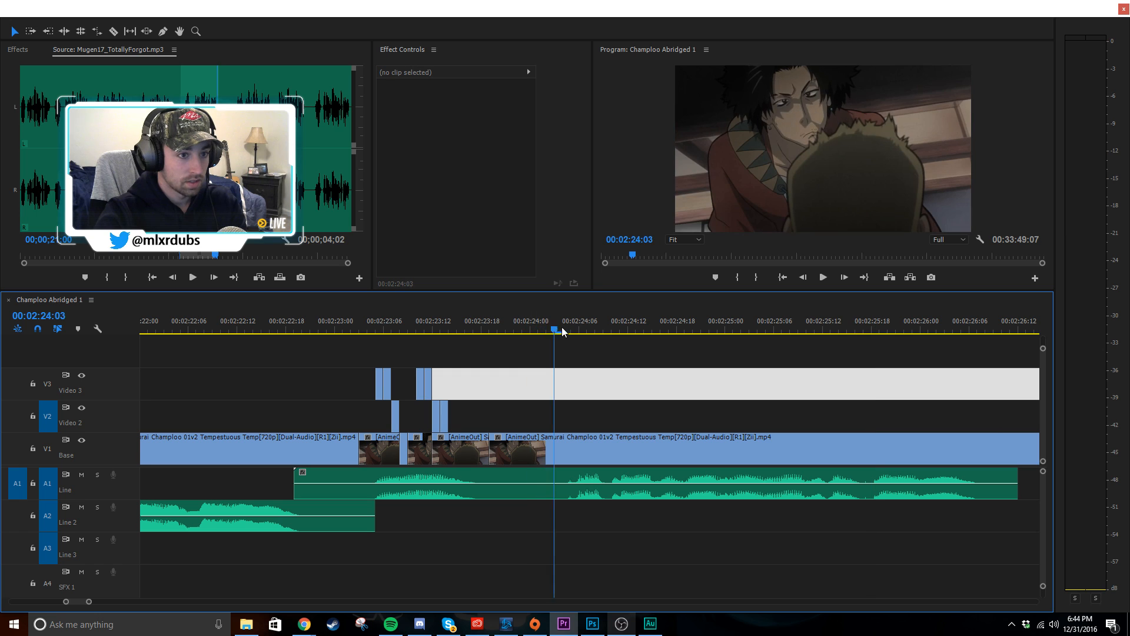
pyautogui.moveTo(562, 331); pyautogui.dragTo(641, 368)
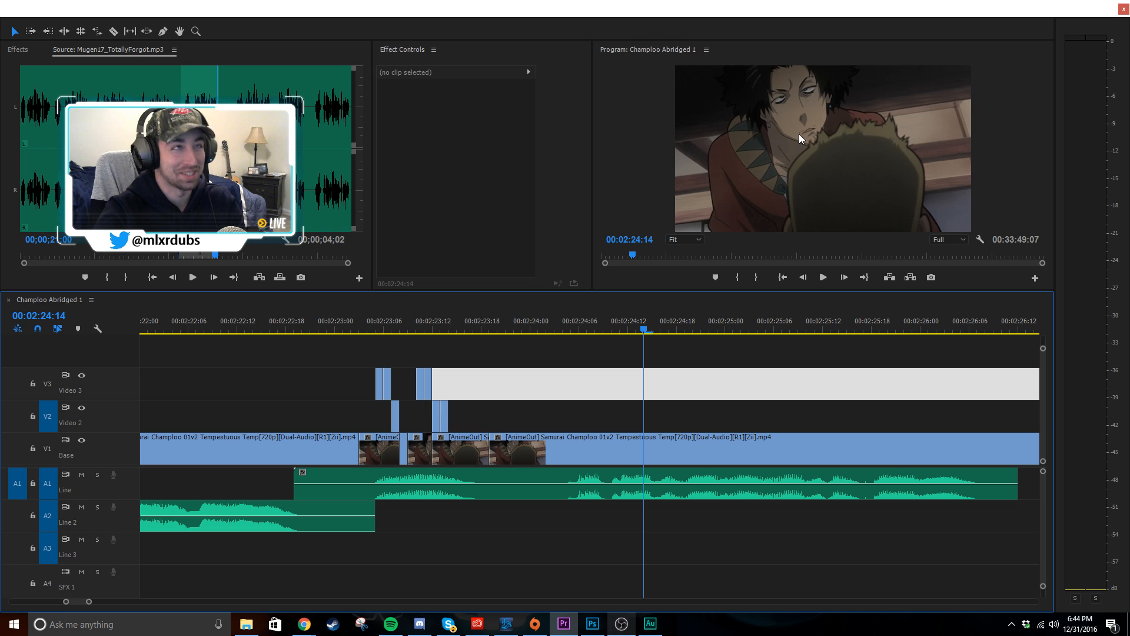
# - Cut the V1 clip at 00:02:24:14 and 00:02:24:15 to isolate a single frame
pyautogui.scroll(1, 660, 402)
pyautogui.press('Delete')
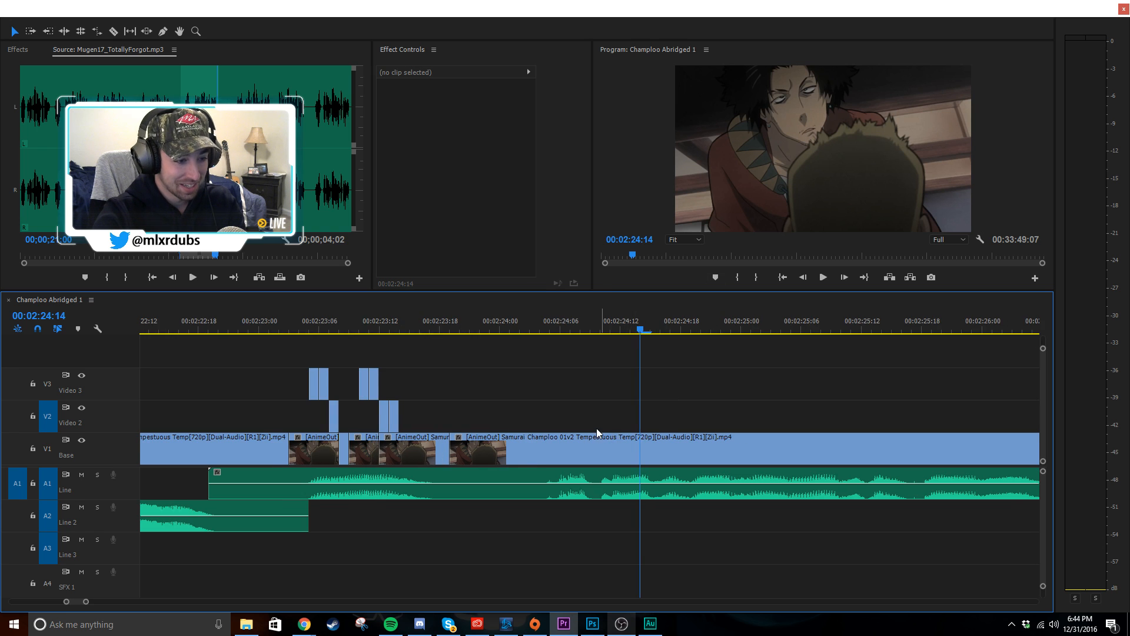
pyautogui.scroll(1, 597, 432)
pyautogui.click(647, 330)
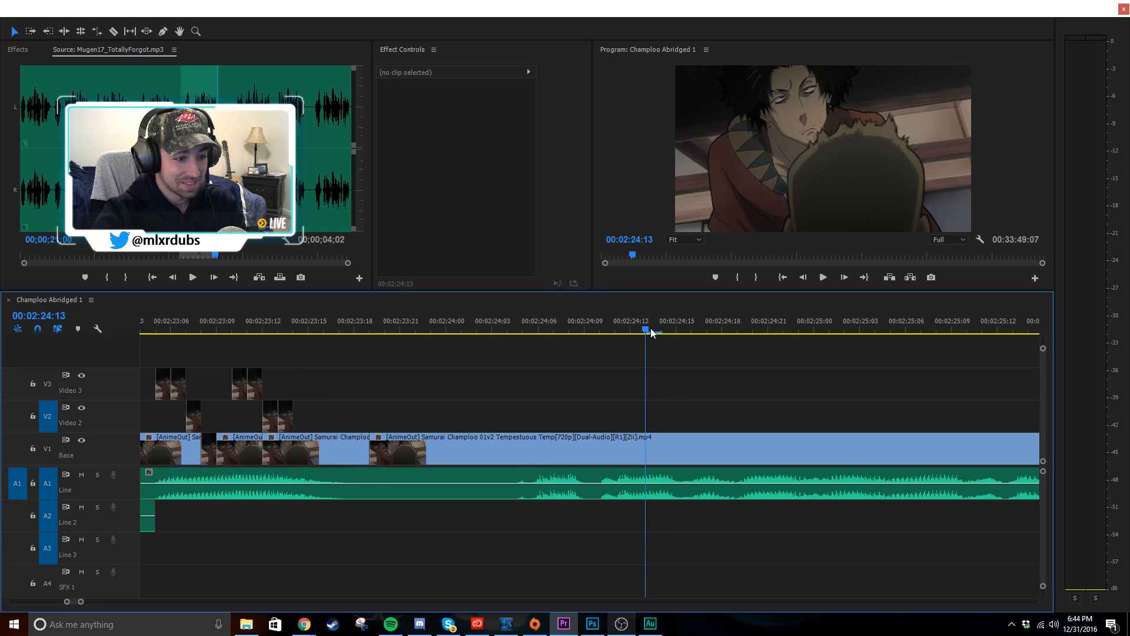
pyautogui.click(659, 331)
pyautogui.hotkey('ctrl', 'k')
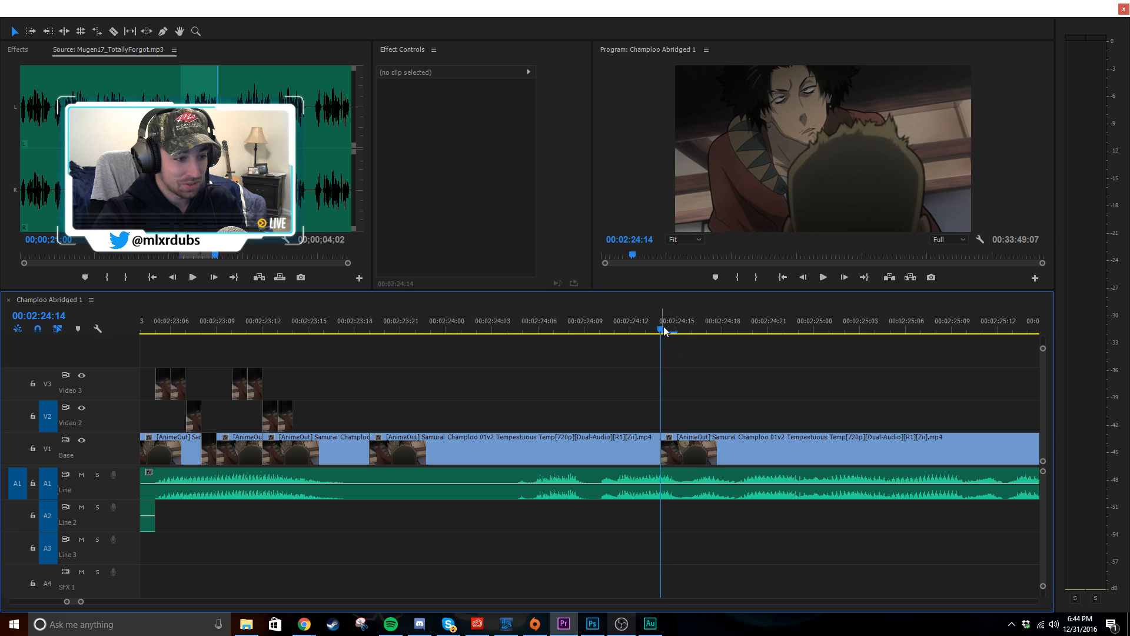
pyautogui.click(677, 330)
pyautogui.hotkey('ctrl', 'k')
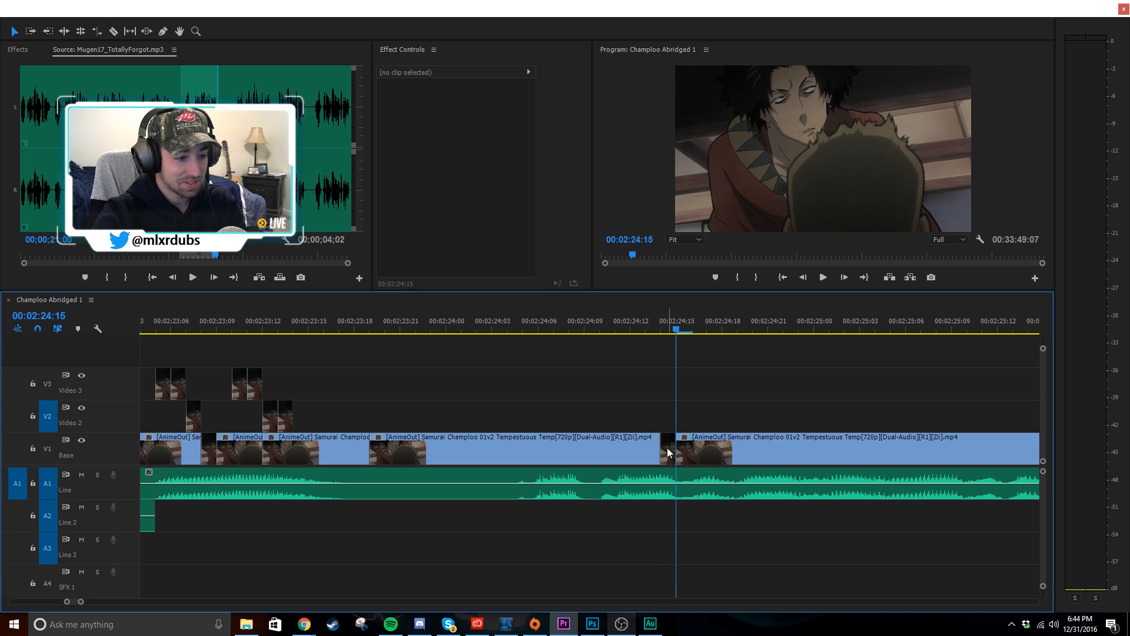
# - Copy the isolated V1 frame at 00:02:24:14 and paste it onto V2 directly above the original
pyautogui.click(668, 451)
pyautogui.click(663, 322)
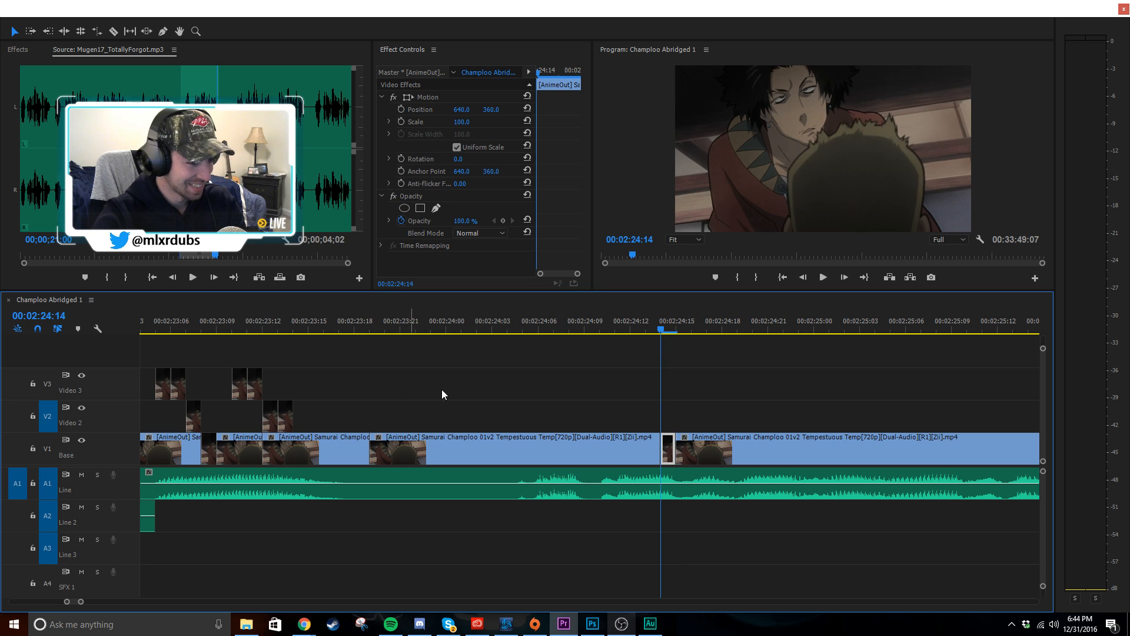
pyautogui.hotkey('ctrl', 'v')
pyautogui.click(707, 413)
pyautogui.click(671, 422)
pyautogui.scroll(1, 670, 422)
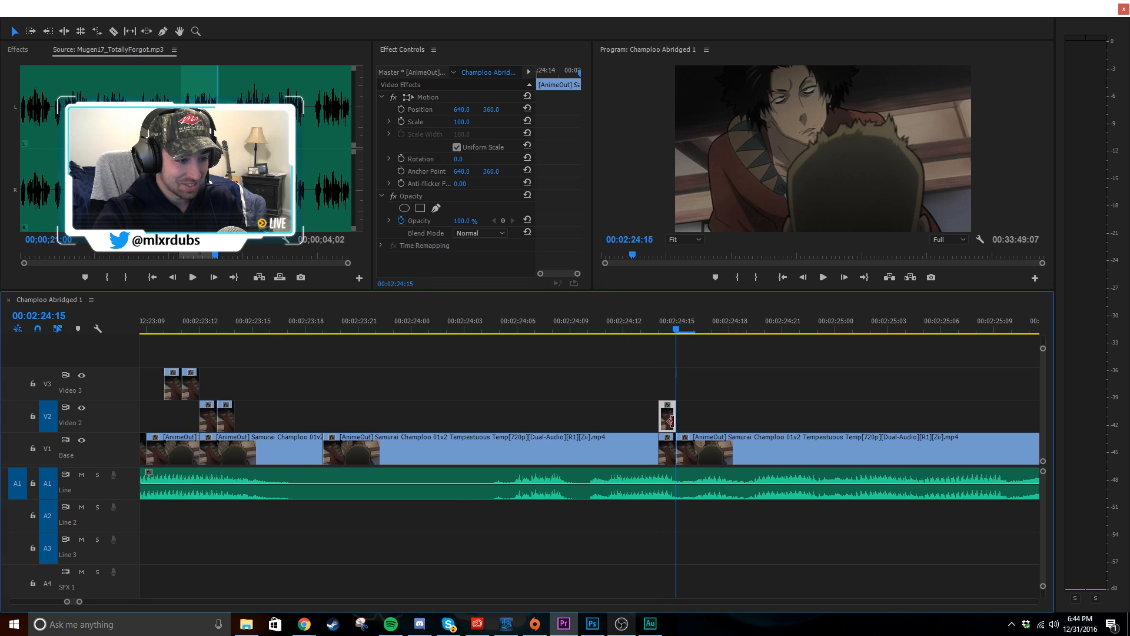
# - Scrub to the next mouth shape and cut the V1 clip at 00:02:24:22 and 00:02:24:23 to isolate one frame
pyautogui.click(785, 393)
pyautogui.moveTo(663, 321); pyautogui.dragTo(811, 328)
pyautogui.press('c')
pyautogui.click(807, 442)
pyautogui.press('v')
pyautogui.press('c')
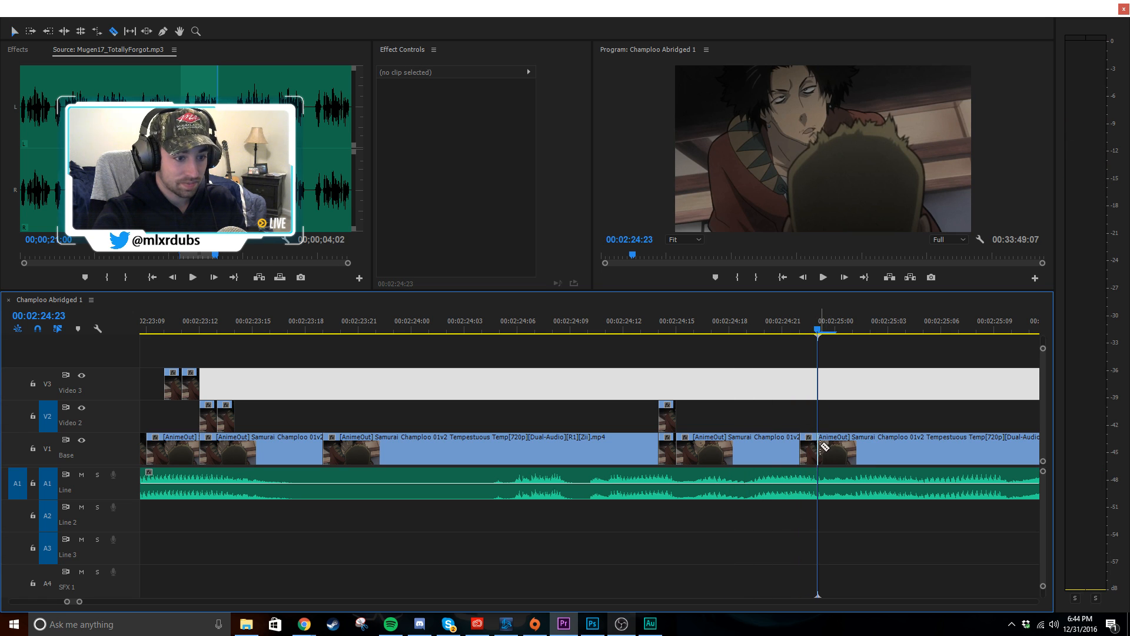
pyautogui.click(819, 446)
pyautogui.press('v')
# - Copy the isolated V1 frame at 00:02:24:22 and paste it onto V3 at 00:02:24:15
pyautogui.click(808, 450)
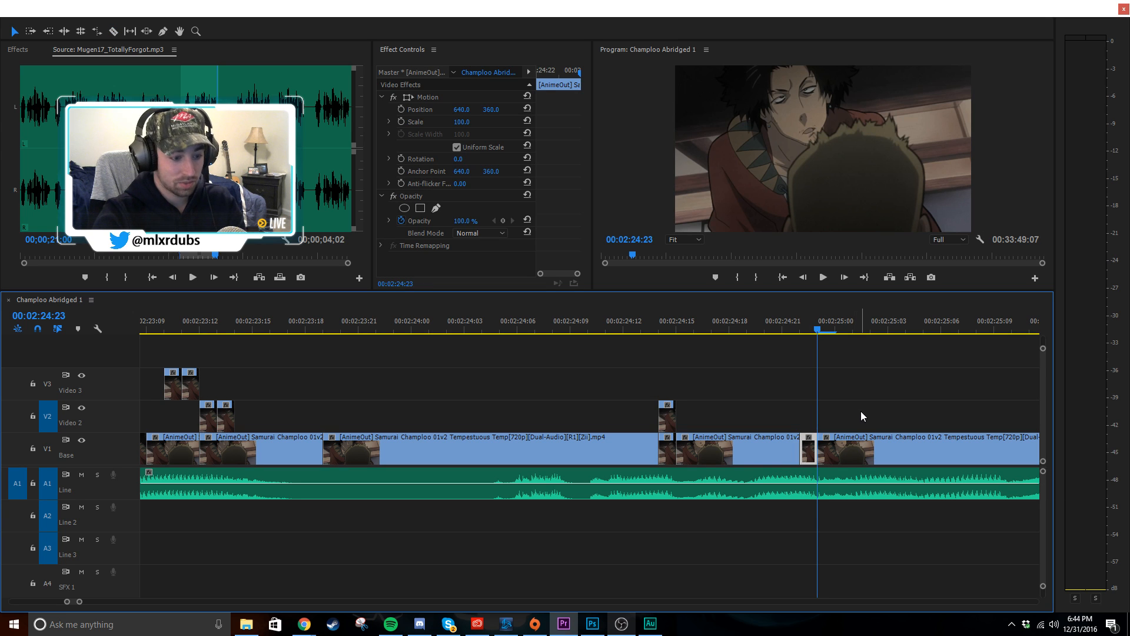
pyautogui.click(662, 330)
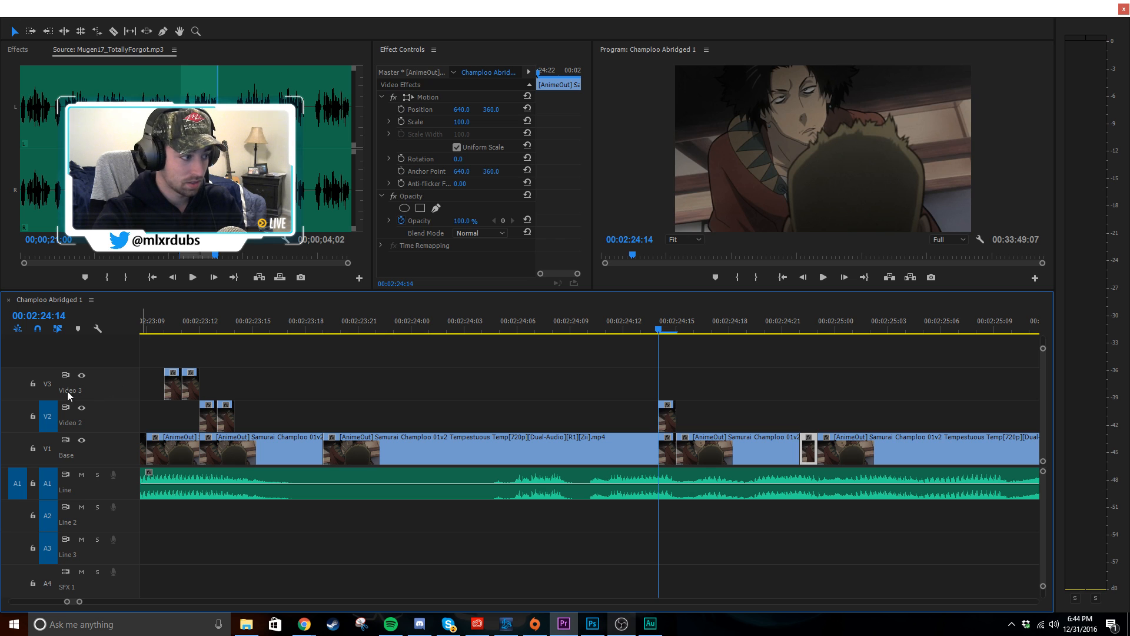
pyautogui.click(677, 330)
pyautogui.hotkey('ctrl', 'v')
pyautogui.click(741, 414)
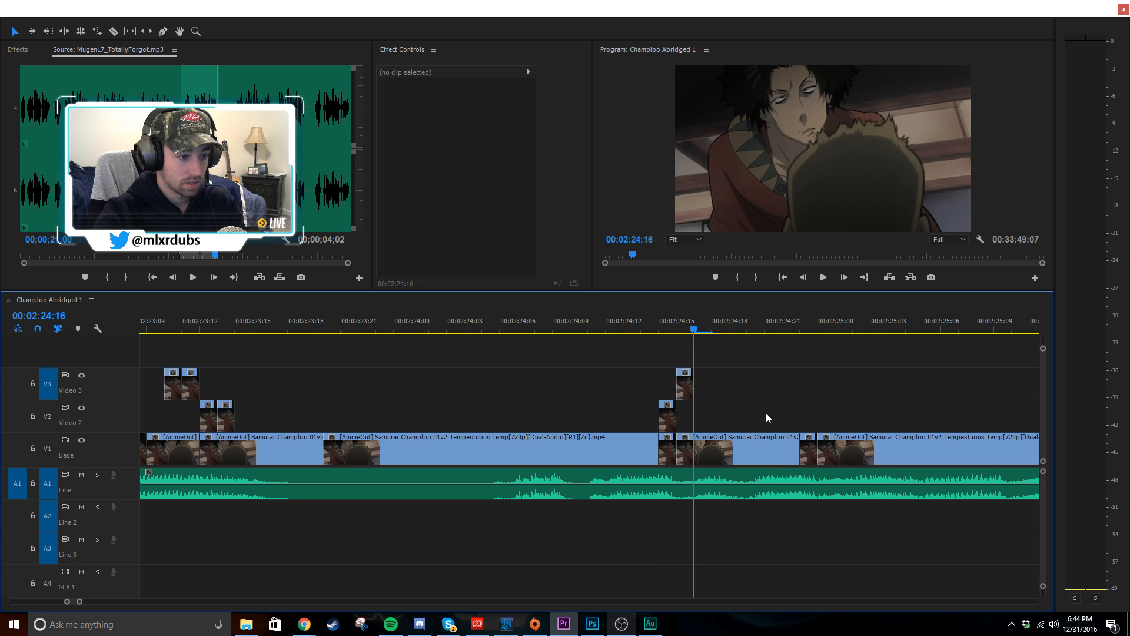
# - Remove the part of the V1 base clip between 00:02:23:14 and 00:02:23:19
pyautogui.scroll(1, 765, 412)
pyautogui.moveTo(346, 330); pyautogui.dragTo(385, 437)
pyautogui.scroll(2, 431, 385)
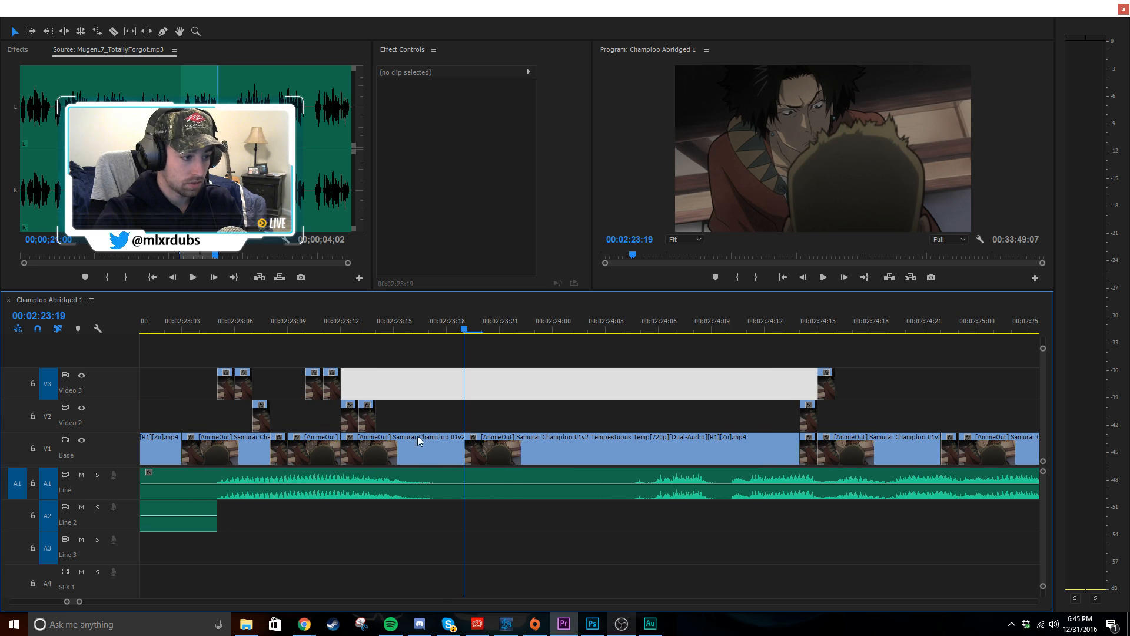
pyautogui.click(455, 438)
pyautogui.press('Delete')
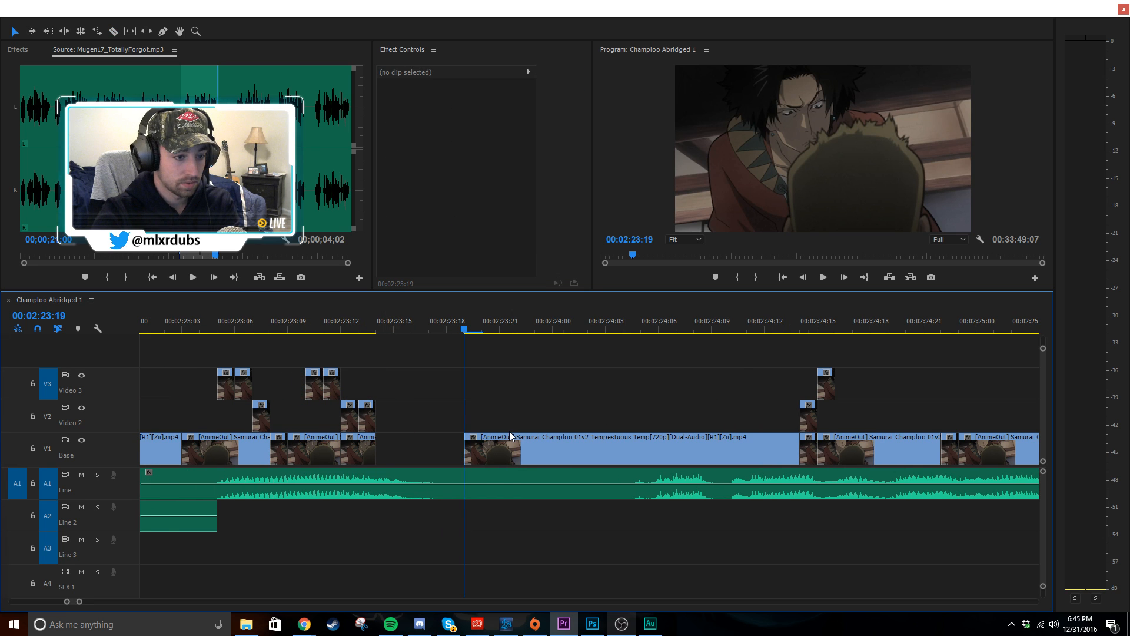
# - Move the V1 clip at 00:02:23:19 earlier so it starts at 00:02:23:14 and closes the gap
pyautogui.scroll(-1, 510, 430)
pyautogui.moveTo(552, 446); pyautogui.dragTo(464, 448)
pyautogui.click(447, 384)
# - Play back the tightened section from 00:02:23:13
pyautogui.click(323, 327)
pyautogui.moveTo(321, 327); pyautogui.dragTo(311, 329)
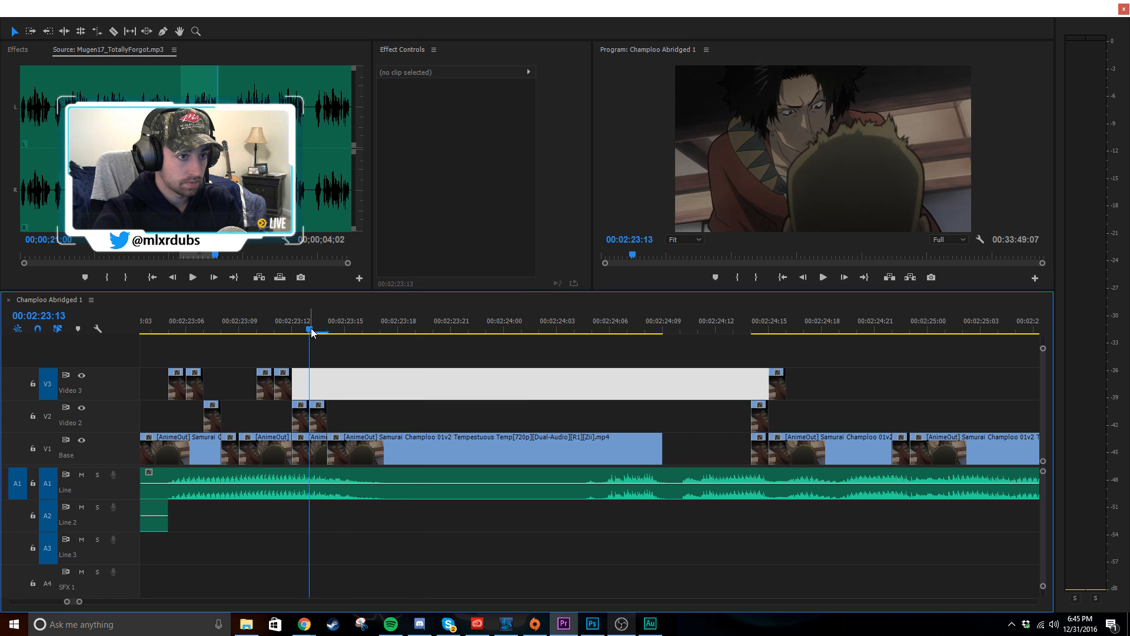
pyautogui.press('space')
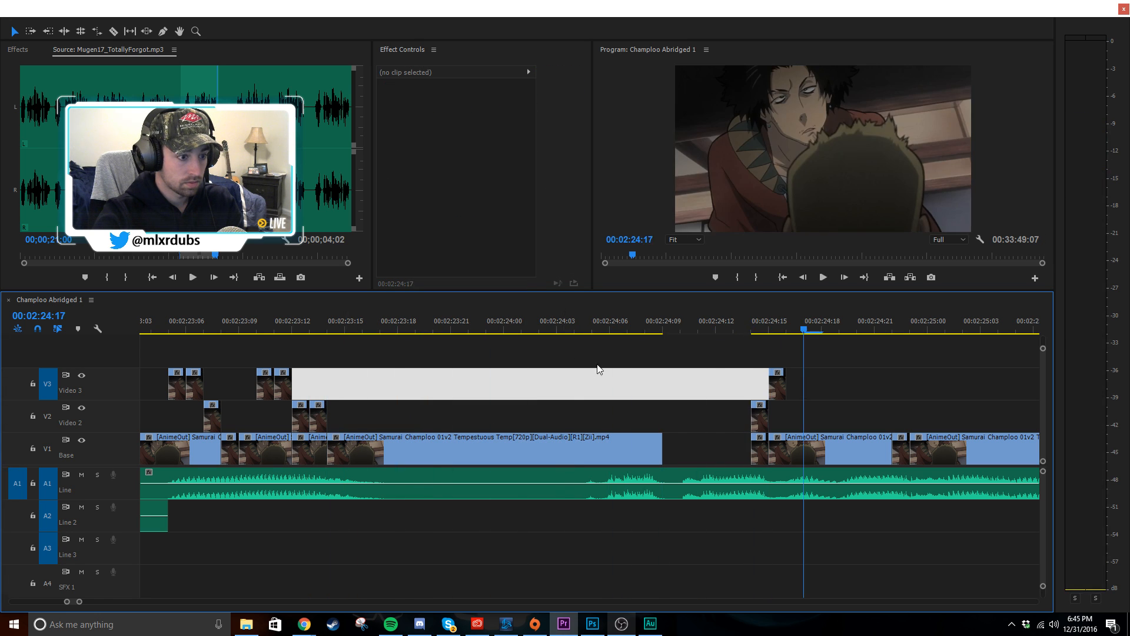
# - Scrub through the start of the next words and cut the V1 clip at 00:02:24:08 to isolate its last frame
pyautogui.click(536, 330)
pyautogui.moveTo(535, 329); pyautogui.dragTo(638, 387)
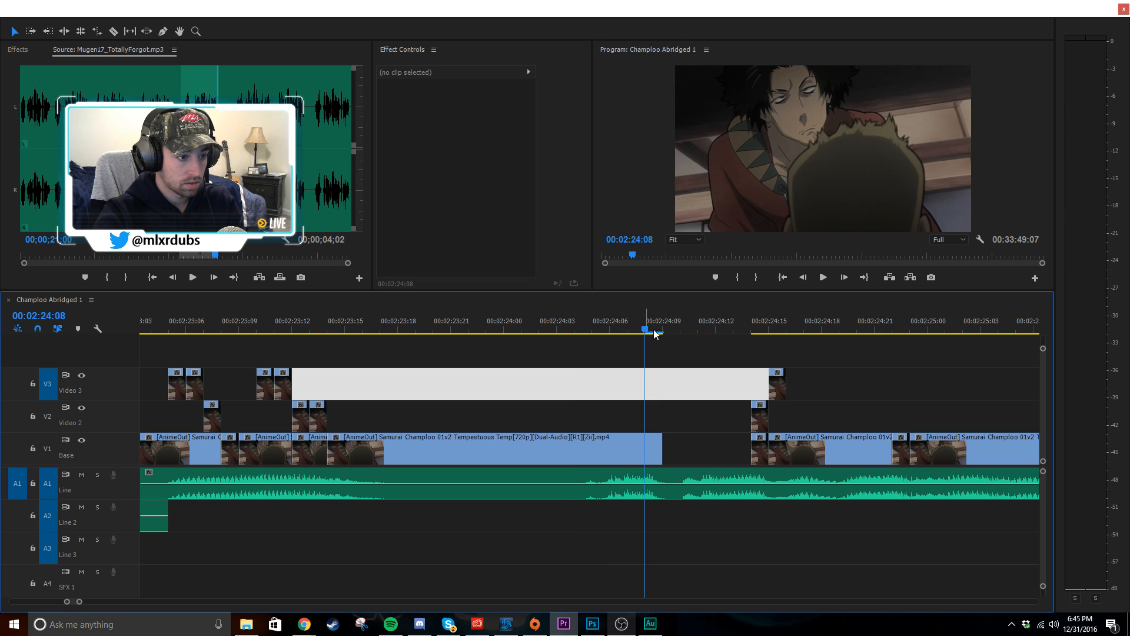
pyautogui.press('c')
pyautogui.click(647, 447)
# - Copy the isolated last frame and paste it three times in a row on V1 at 00:02:24:04, 00:02:24:05 and 00:02:24:06
pyautogui.press('Left')
pyautogui.press('Left')
pyautogui.press('Left')
pyautogui.press('Left')
pyautogui.press('Left')
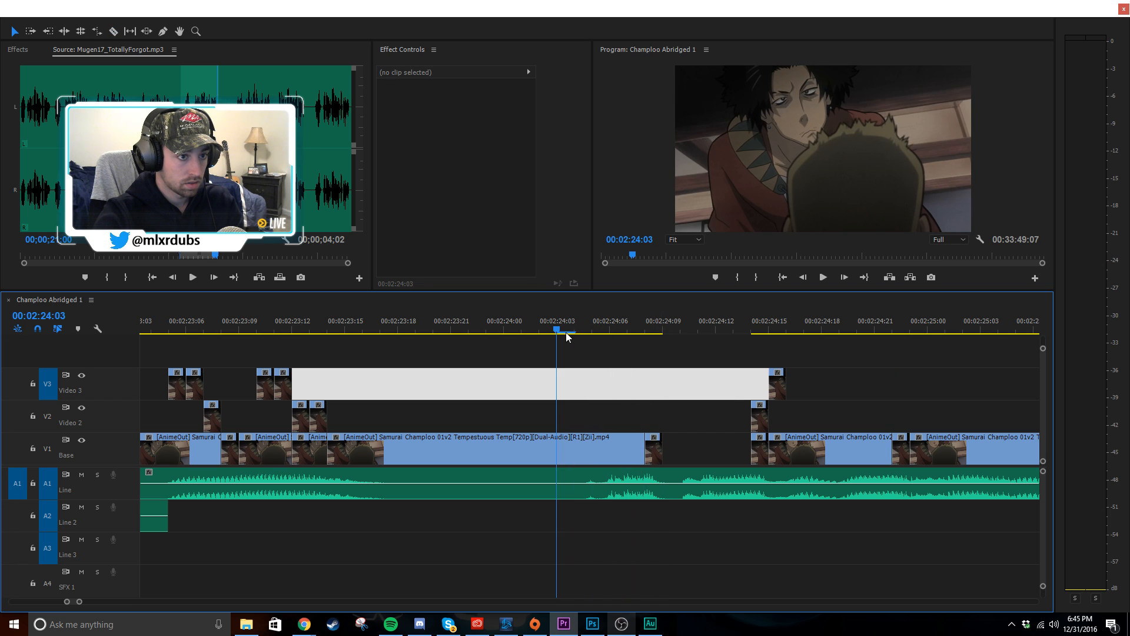
pyautogui.press('Right')
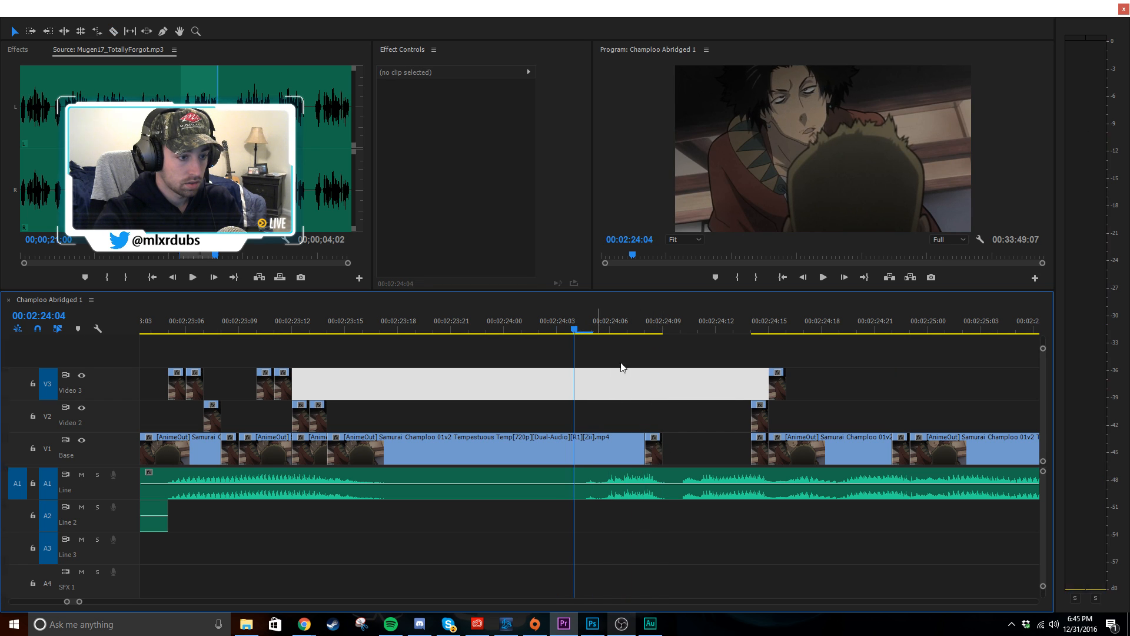
pyautogui.click(655, 451)
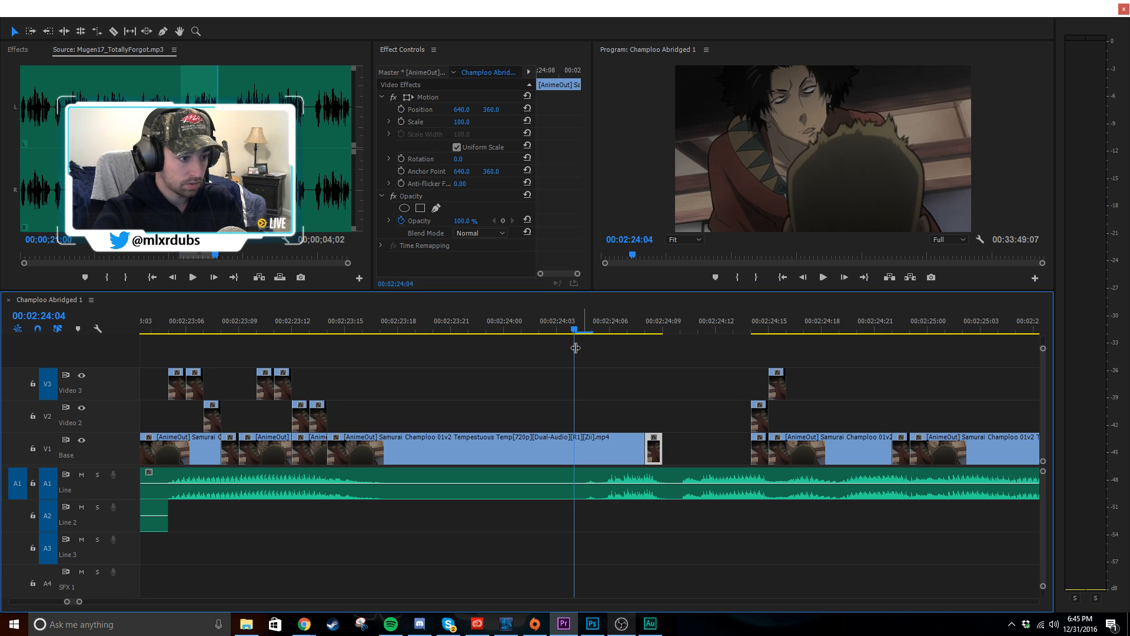
pyautogui.click(47, 449)
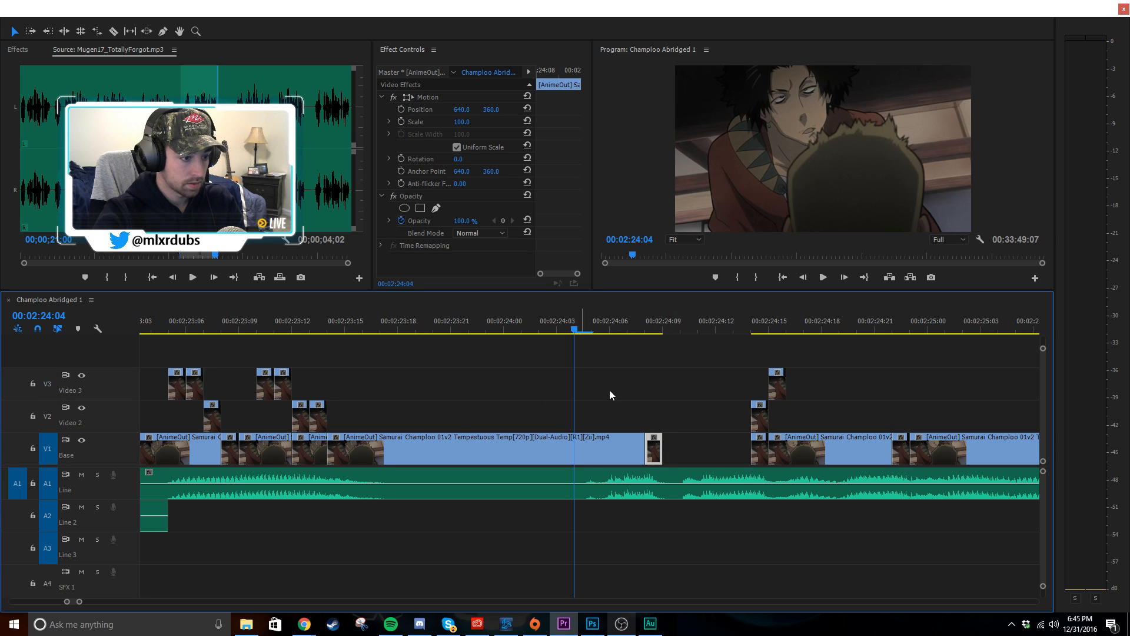
pyautogui.hotkey('ctrl', 'v')
pyautogui.moveTo(576, 323); pyautogui.dragTo(602, 332)
pyautogui.hotkey('ctrl', 'v')
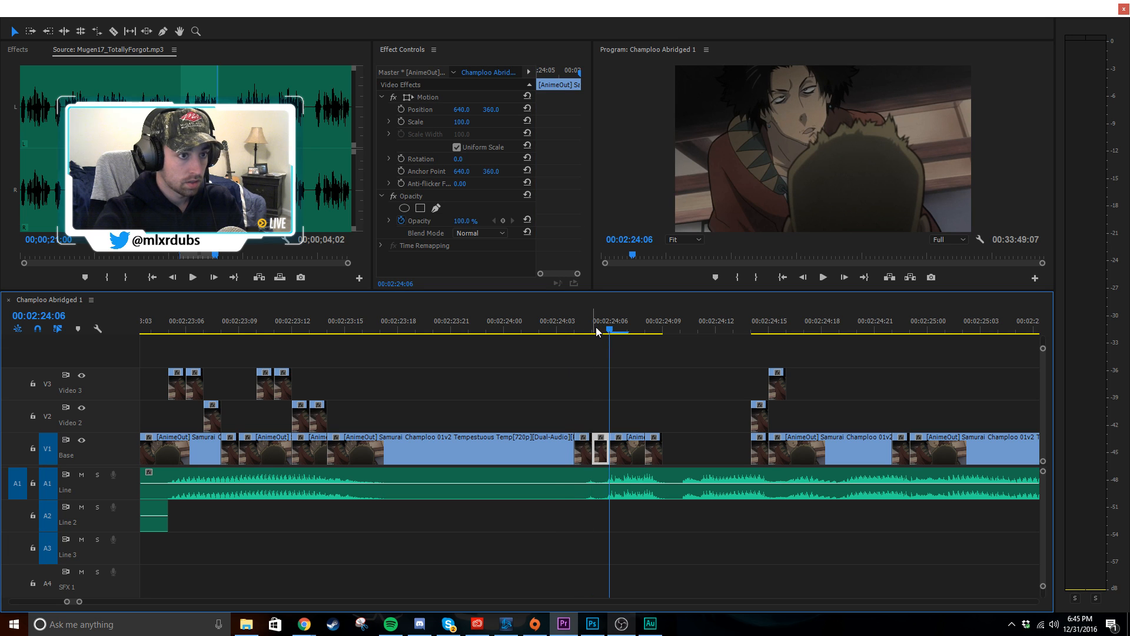
pyautogui.hotkey('ctrl', 'v')
# - Move the pair of one-frame V2 and V3 clips from 00:02:24:14 back to start at 00:02:24:06
pyautogui.moveTo(577, 322); pyautogui.dragTo(608, 366)
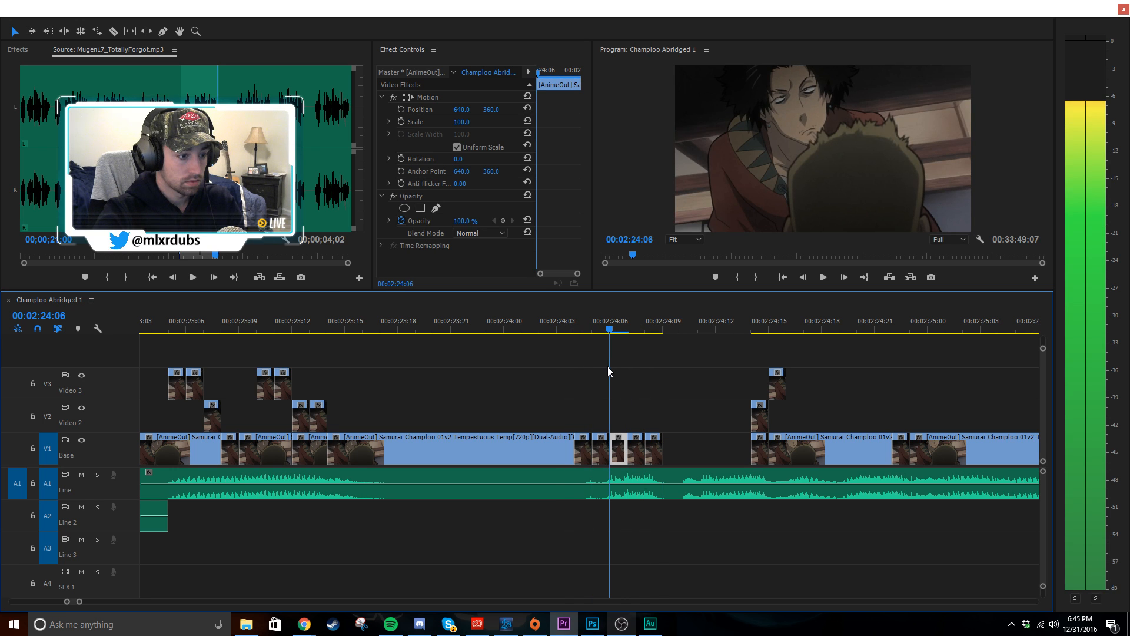
pyautogui.click(662, 410)
pyautogui.moveTo(792, 404); pyautogui.dragTo(637, 392)
pyautogui.click(711, 394)
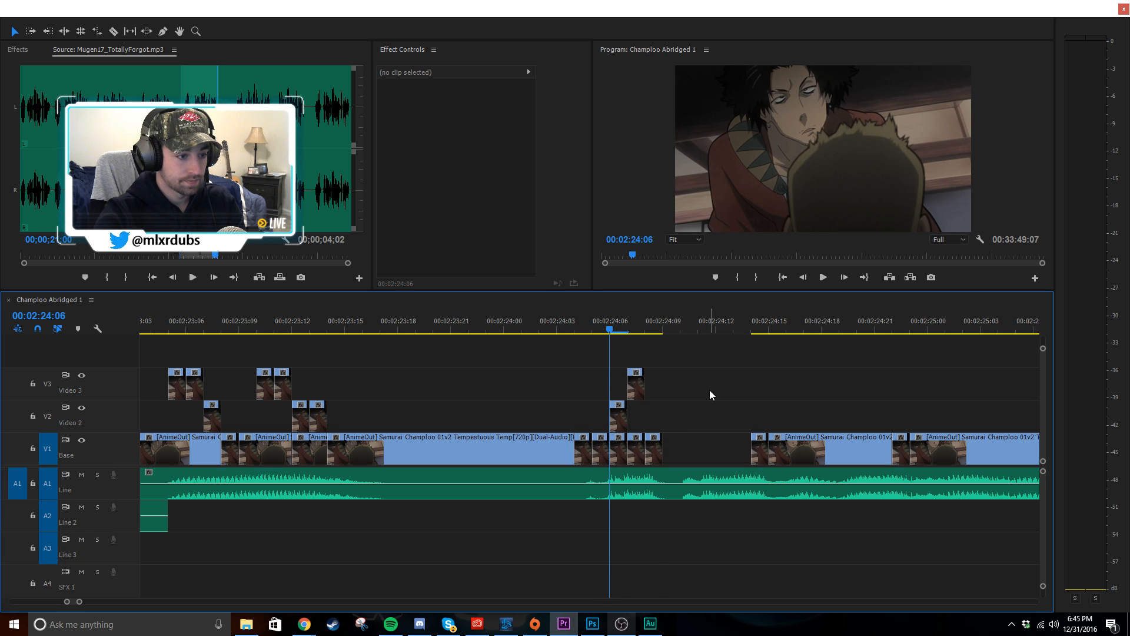
# - Play back the word and shift the V2 and V3 clip pair one frame earlier to start at 00:02:24:05
pyautogui.press('space')
pyautogui.moveTo(606, 325); pyautogui.dragTo(575, 333)
pyautogui.moveTo(637, 358); pyautogui.dragTo(617, 389)
pyautogui.press('space')
pyautogui.press('space')
pyautogui.moveTo(571, 320); pyautogui.dragTo(623, 346)
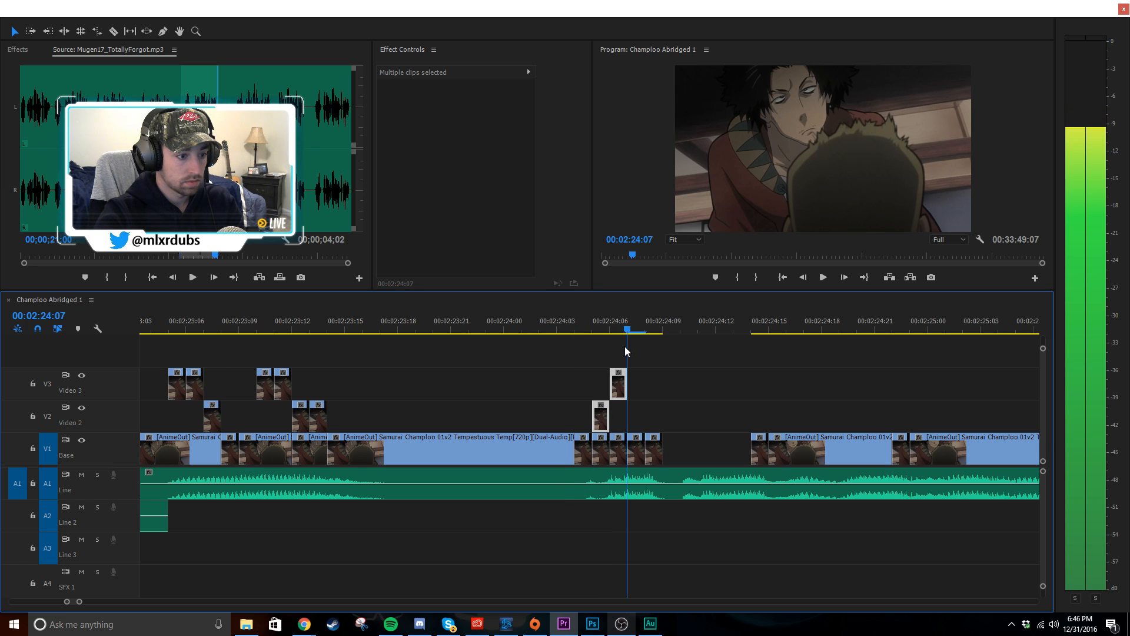
# - Copy the one-frame V2 clip at 00:02:24:05, paste it onto V2 at 00:02:24:07, and scrub through the result
pyautogui.click(653, 371)
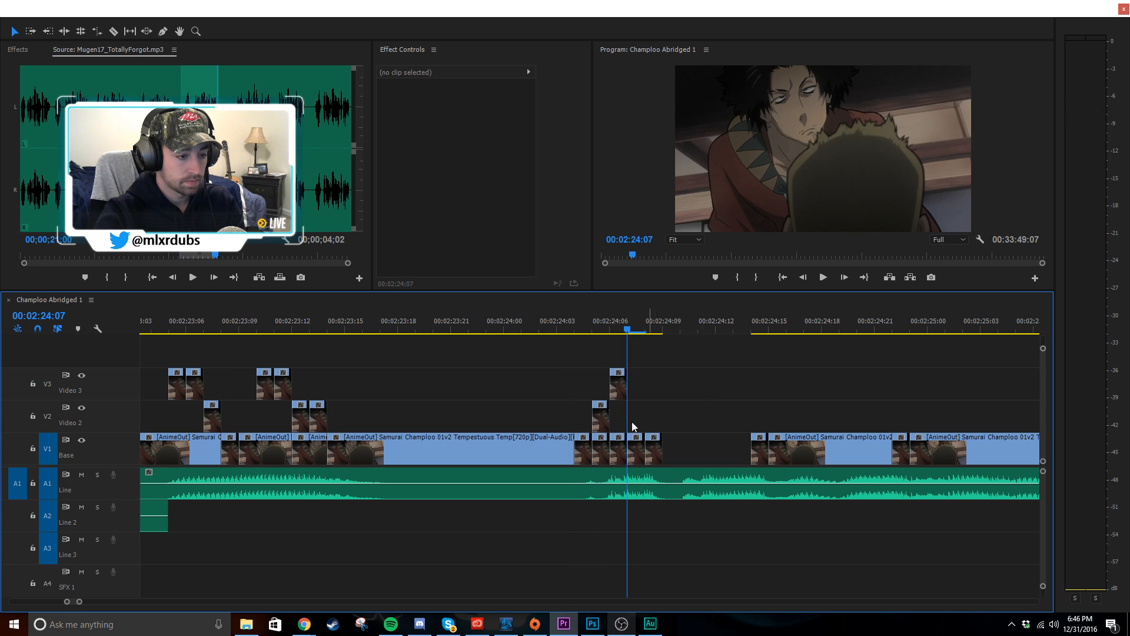
pyautogui.click(600, 418)
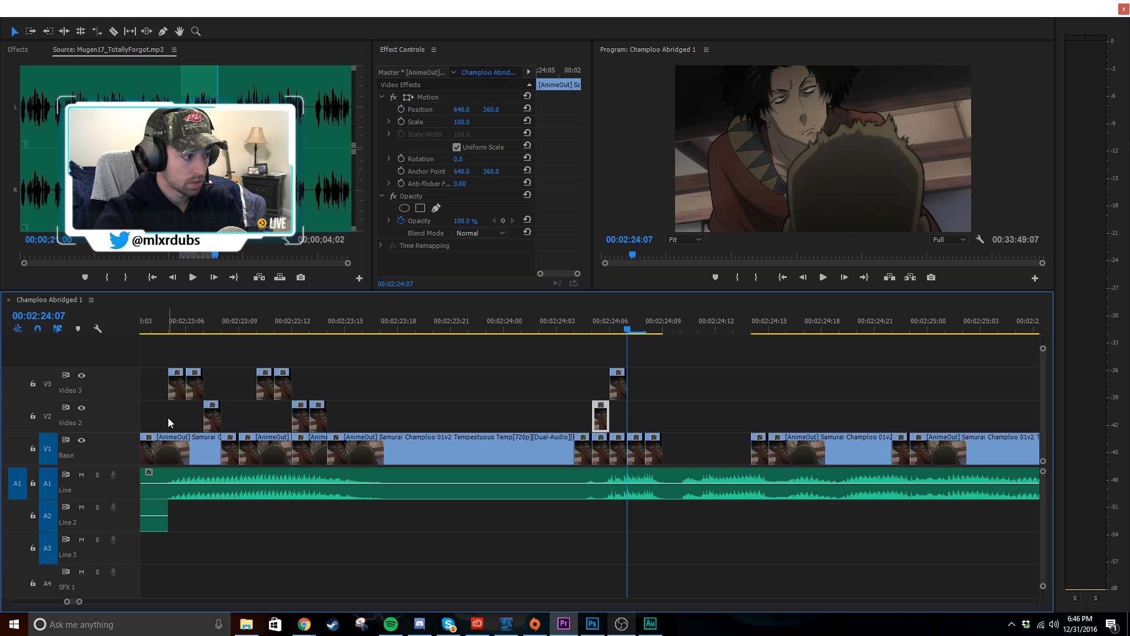
pyautogui.hotkey('ctrl', 'c')
pyautogui.hotkey('ctrl', 'v')
pyautogui.click(589, 325)
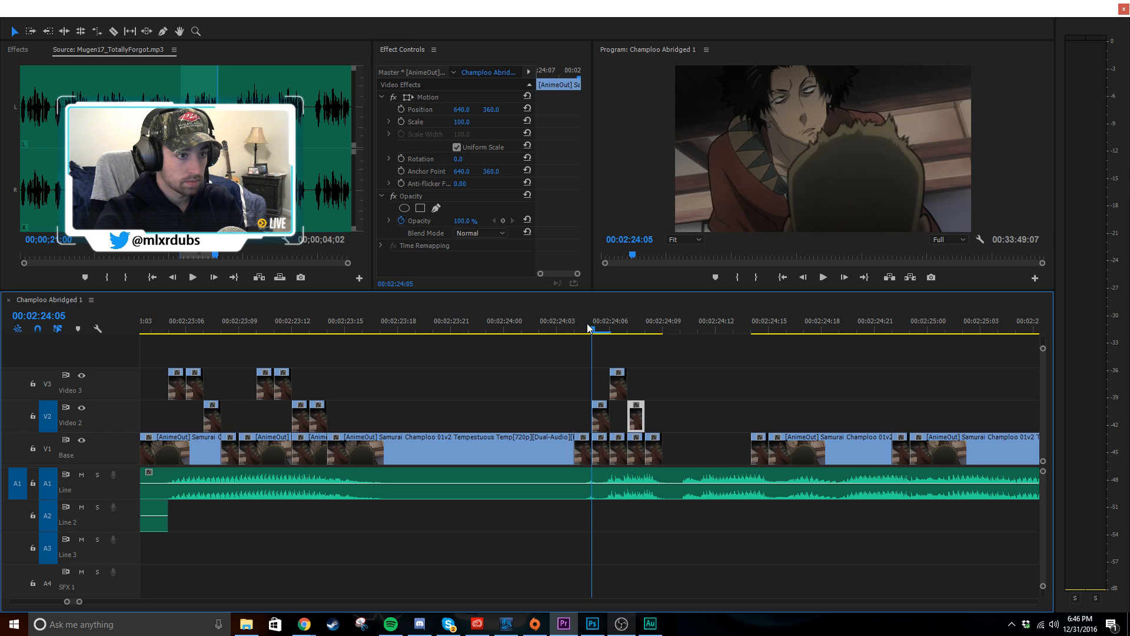
pyautogui.moveTo(587, 323); pyautogui.dragTo(681, 347)
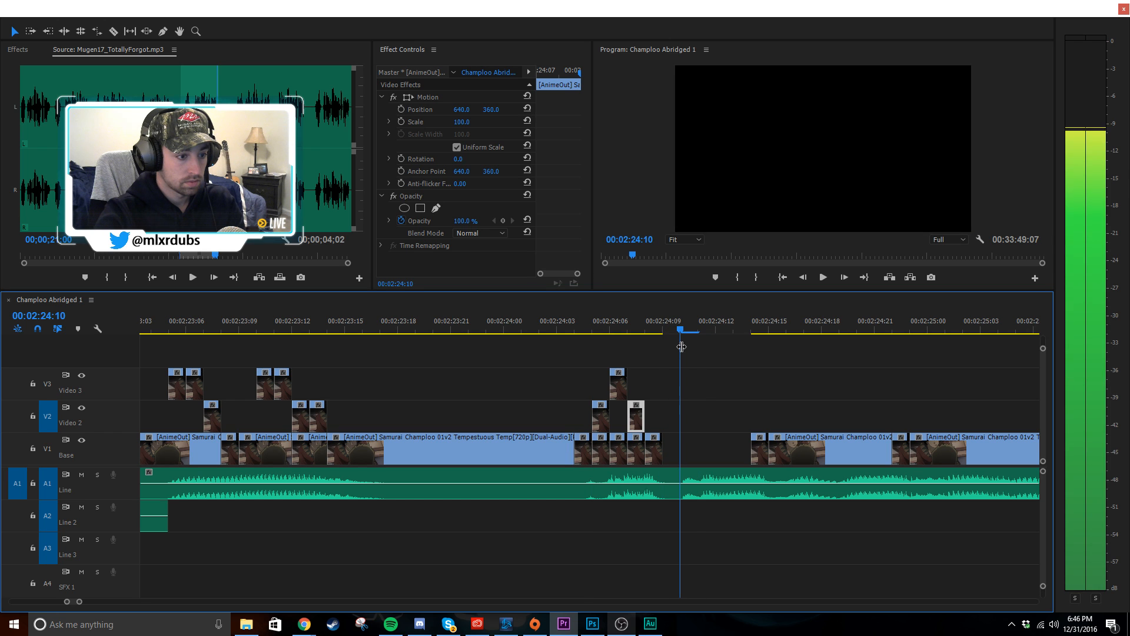
# - Move the long base clip on V1 back to start at 00:02:24:09, closing the gap and overwriting the short clips
pyautogui.click(717, 391)
pyautogui.click(740, 403)
pyautogui.scroll(-2, 739, 404)
pyautogui.scroll(-2, 719, 404)
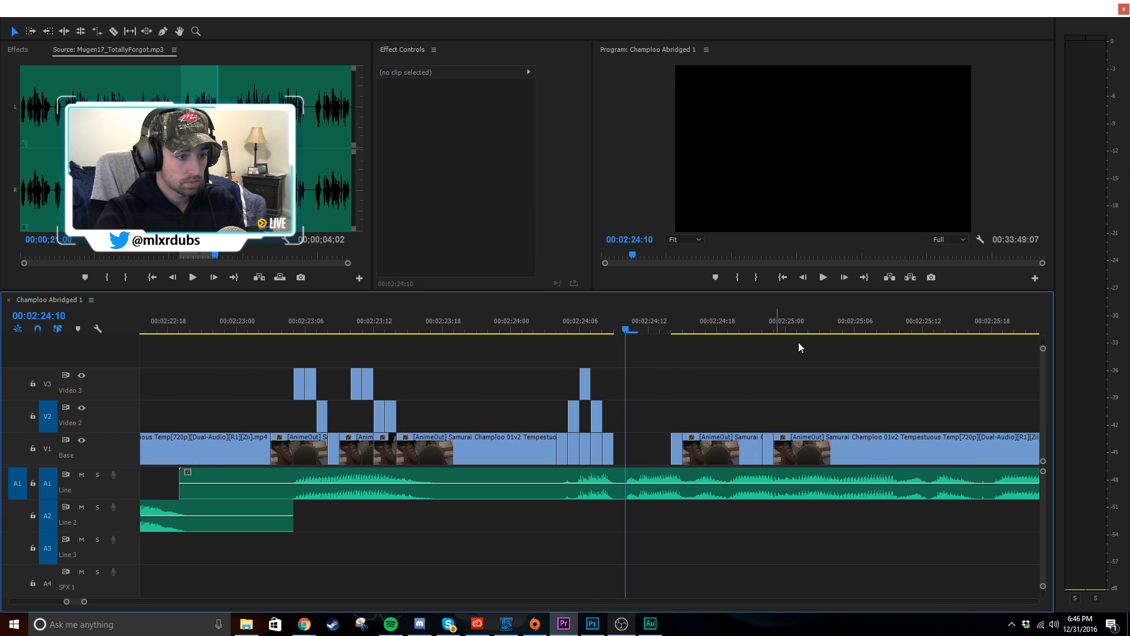
pyautogui.moveTo(791, 324)
pyautogui.mouseDown()
pyautogui.moveTo(882, 326)
pyautogui.moveTo(768, 360)
pyautogui.mouseUp()
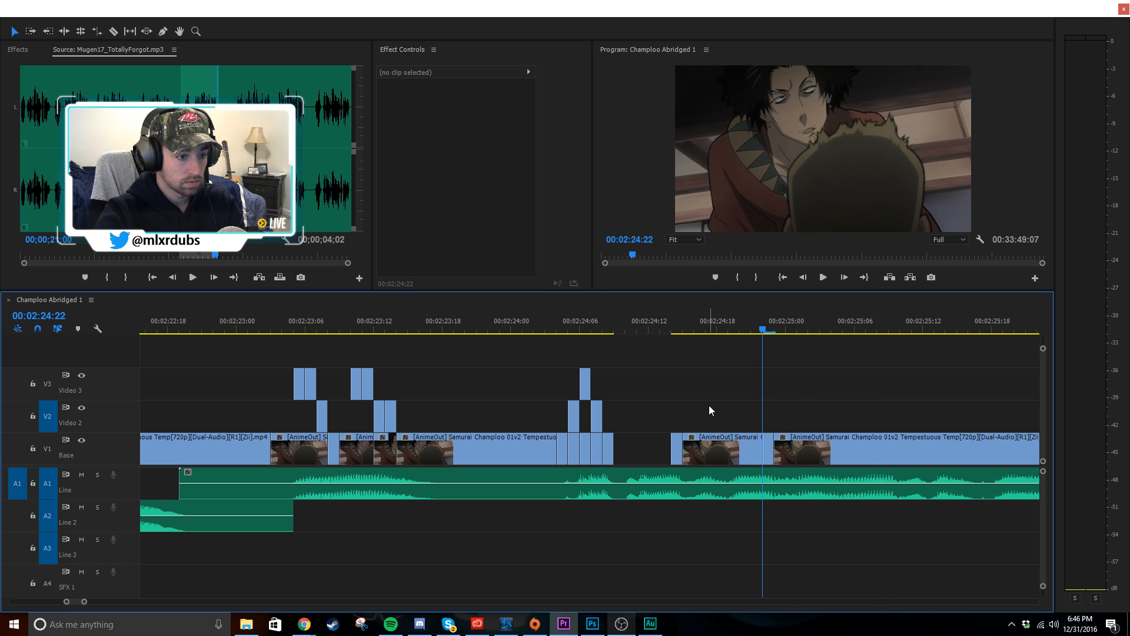
pyautogui.moveTo(709, 405)
pyautogui.mouseDown()
pyautogui.moveTo(767, 459)
pyautogui.moveTo(766, 448)
pyautogui.moveTo(677, 442)
pyautogui.moveTo(796, 448)
pyautogui.moveTo(644, 450)
pyautogui.mouseUp()
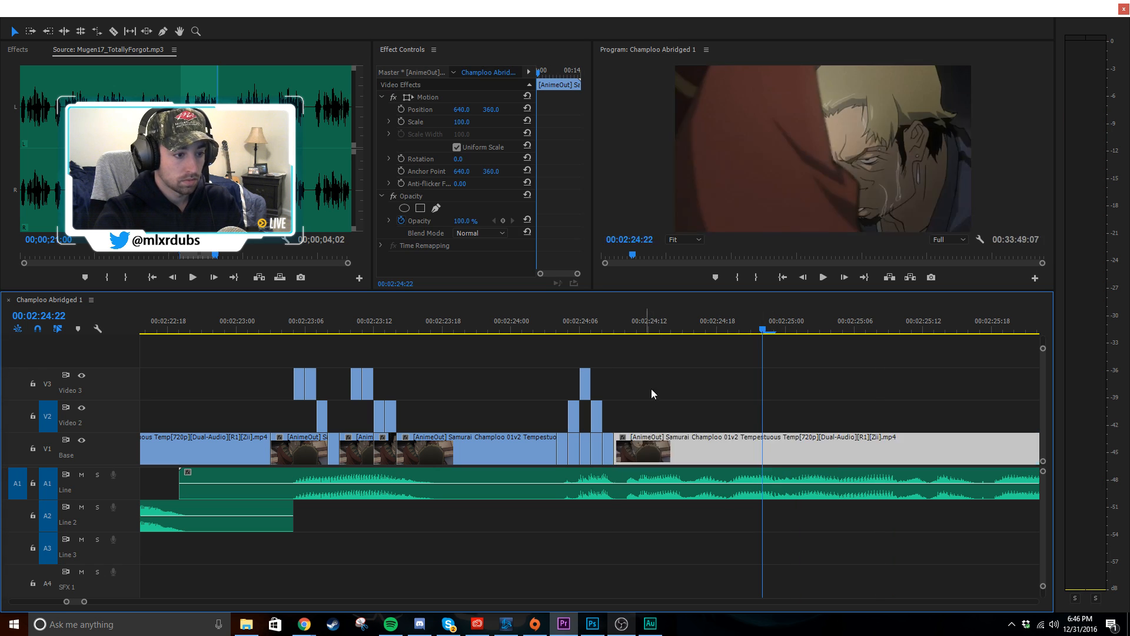
# - Cut the base clip on V1 at 00:02:24:15 and 00:02:24:20 to isolate a five-frame piece
pyautogui.moveTo(568, 325); pyautogui.dragTo(652, 416)
pyautogui.press('c')
pyautogui.click(684, 446)
pyautogui.press('v')
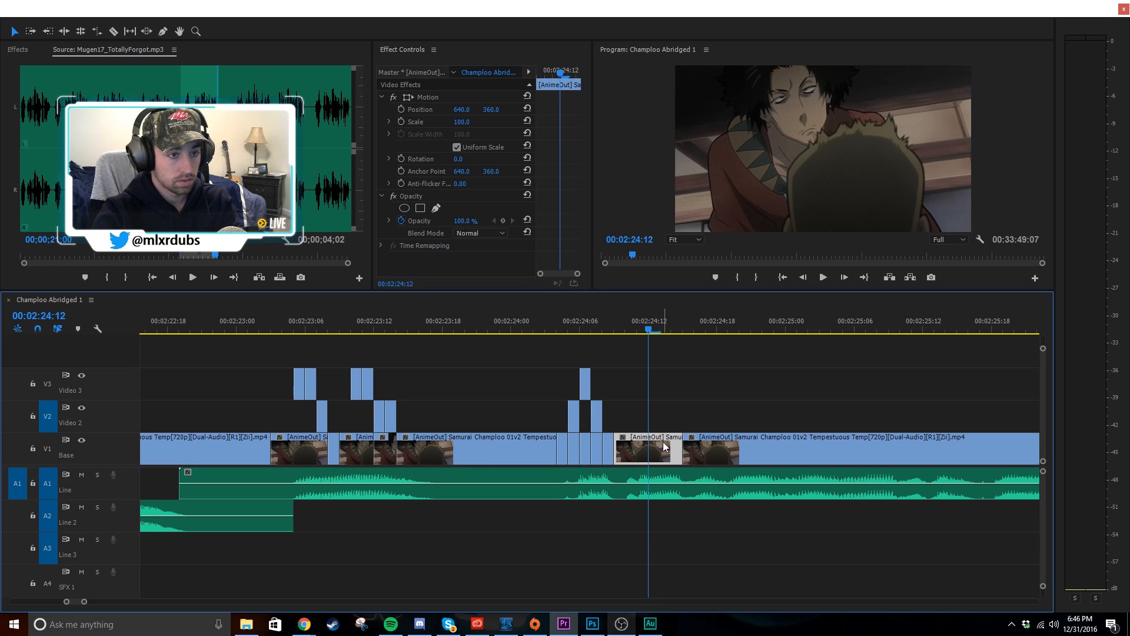
pyautogui.moveTo(647, 331); pyautogui.dragTo(746, 334)
pyautogui.press('c')
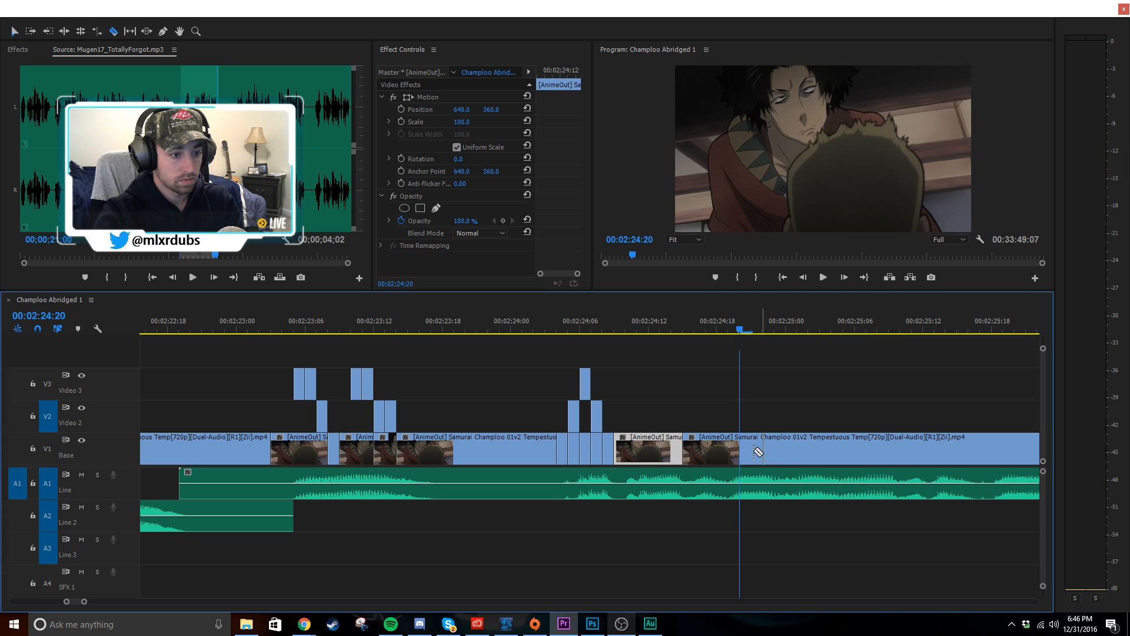
pyautogui.click(741, 449)
pyautogui.press('v')
pyautogui.click(706, 447)
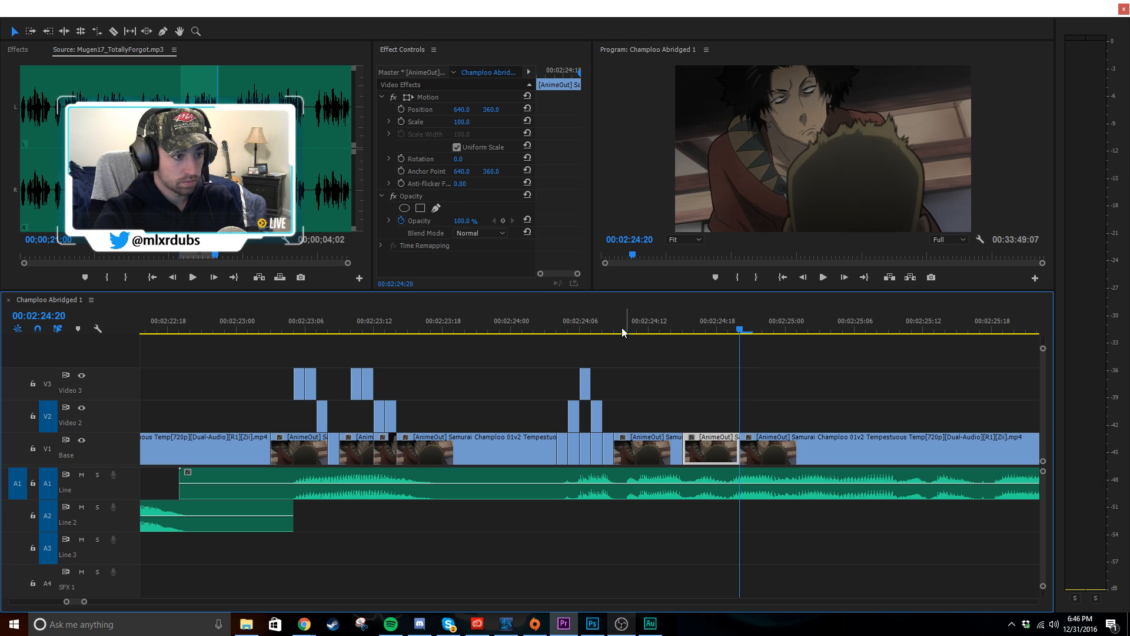
# - Paste the five-frame piece twice in a row on V1 from 00:02:24:09 and delete the leftover frame at 00:02:24:19
pyautogui.click(613, 329)
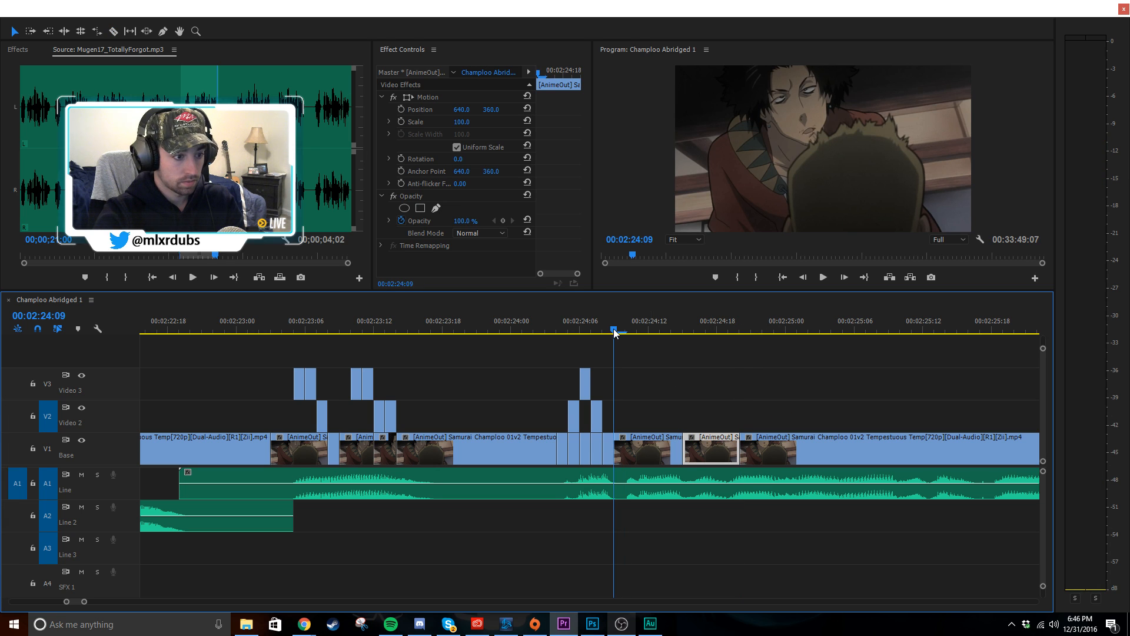
pyautogui.click(48, 451)
pyautogui.hotkey('ctrl', 'v')
pyautogui.hotkey('ctrl', 'v')
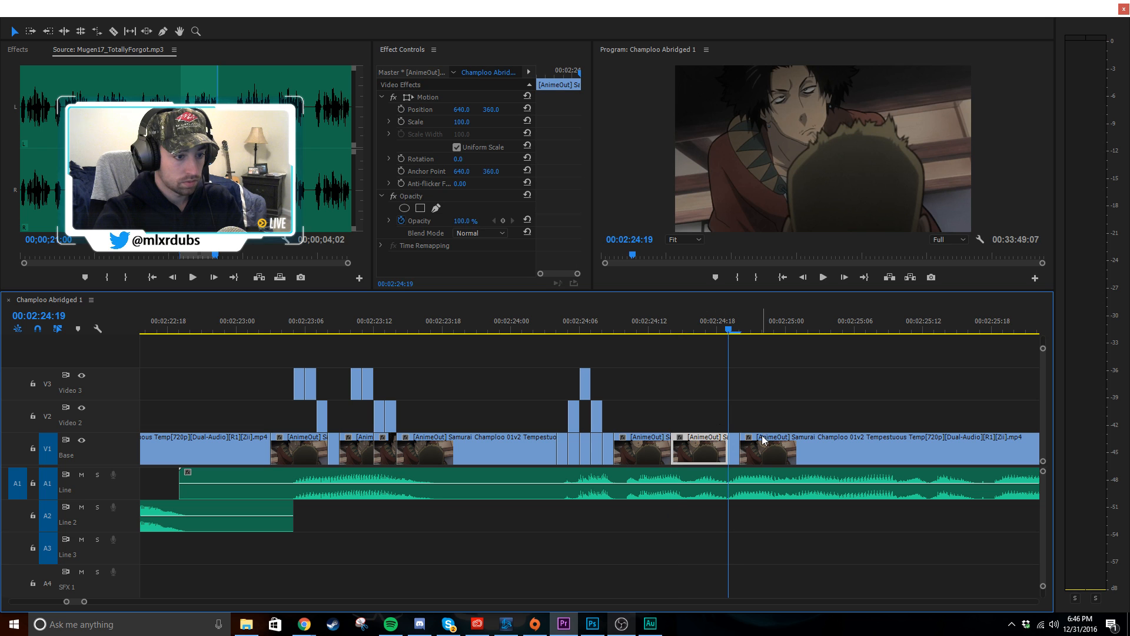
pyautogui.click(735, 440)
pyautogui.click(752, 331)
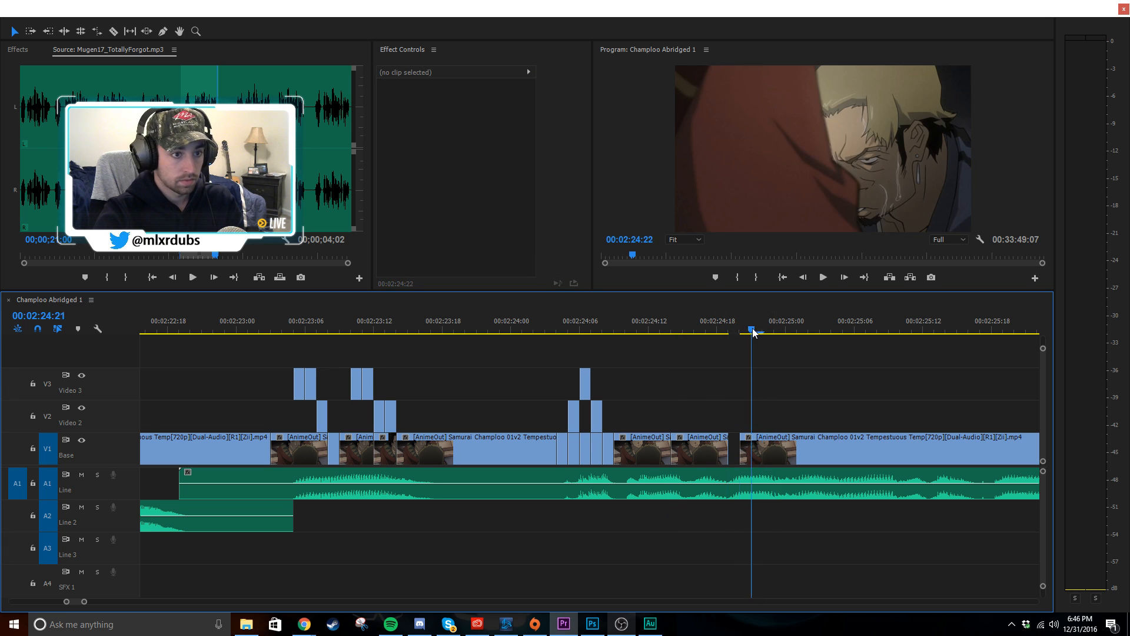
# - Cut the remaining V1 clip at 00:02:24:22 and delete the two-frame piece before the cut
pyautogui.moveTo(754, 335); pyautogui.dragTo(765, 336)
pyautogui.press('c')
pyautogui.click(765, 454)
pyautogui.press('v')
pyautogui.click(749, 452)
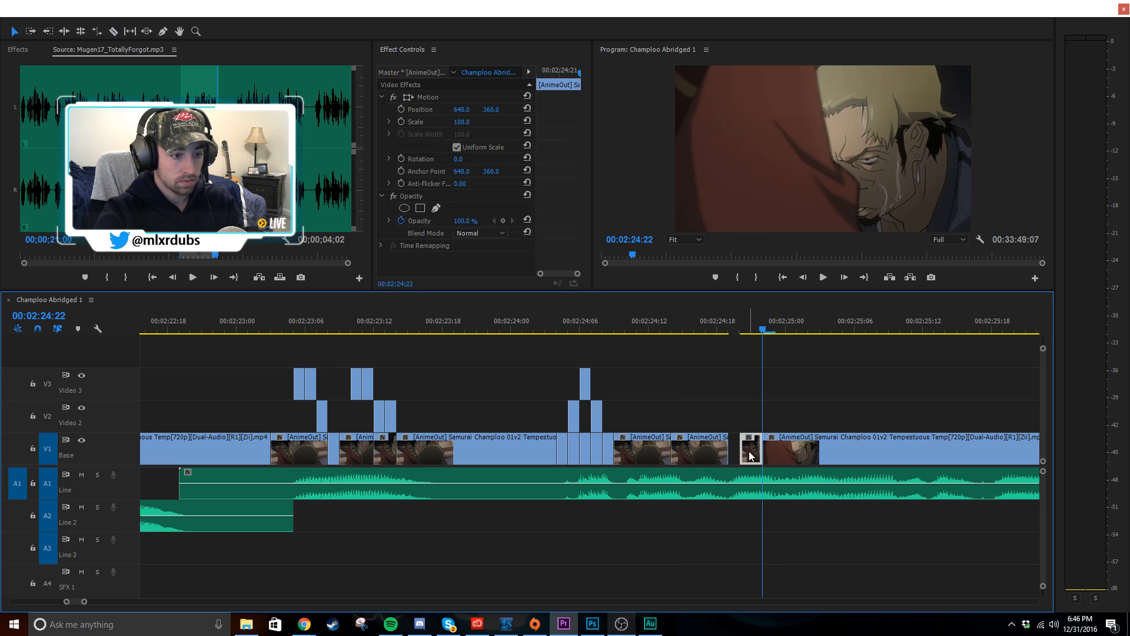
pyautogui.press('Delete')
# - Move the remaining V1 clip of the next shot later, to start at 00:02:25:13
pyautogui.moveTo(797, 448); pyautogui.dragTo(968, 450)
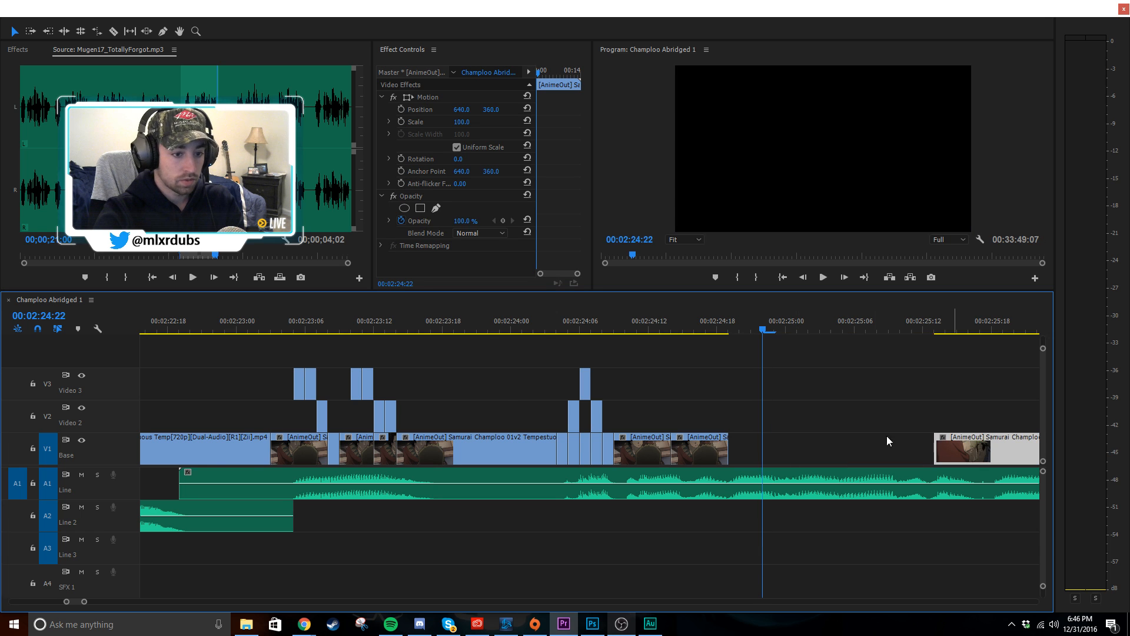
pyautogui.scroll(-4, 766, 426)
pyautogui.scroll(-3, 758, 421)
pyautogui.click(739, 396)
pyautogui.scroll(-3, 737, 403)
pyautogui.click(730, 388)
pyautogui.scroll(5, 490, 422)
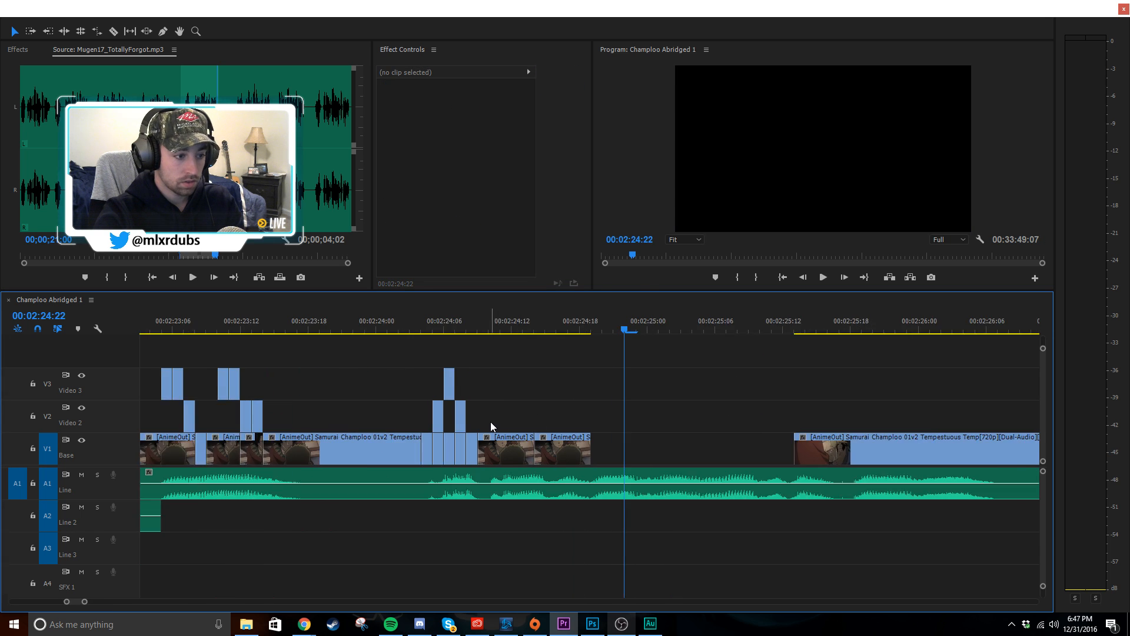
# - Play back the line, copy the three one-frame V2 and V3 clips at 00:02:24:05, and paste them at 00:02:24:10
pyautogui.click(389, 321)
pyautogui.press('space')
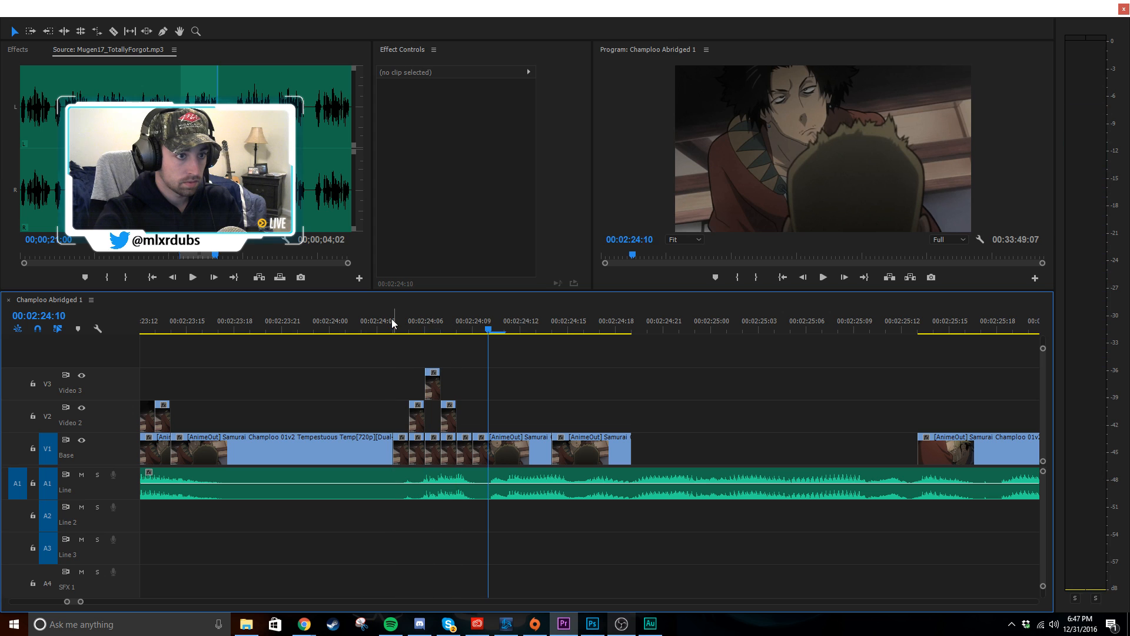
pyautogui.moveTo(390, 362); pyautogui.dragTo(462, 410)
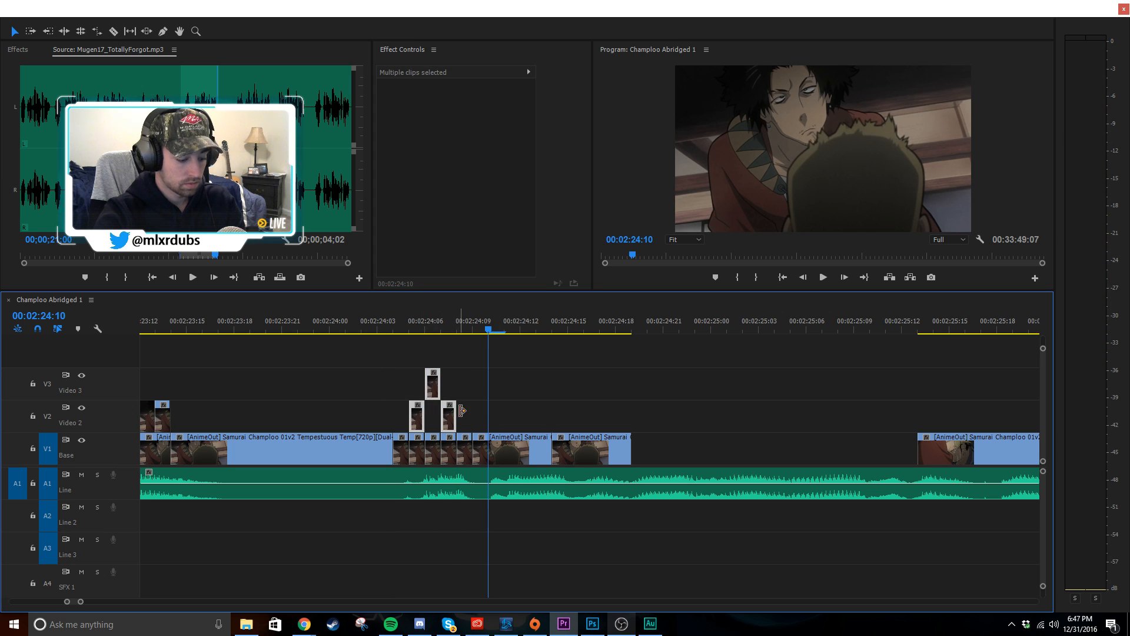
pyautogui.click(50, 418)
pyautogui.hotkey('ctrl', 'v')
pyautogui.scroll(1, 453, 402)
pyautogui.click(581, 396)
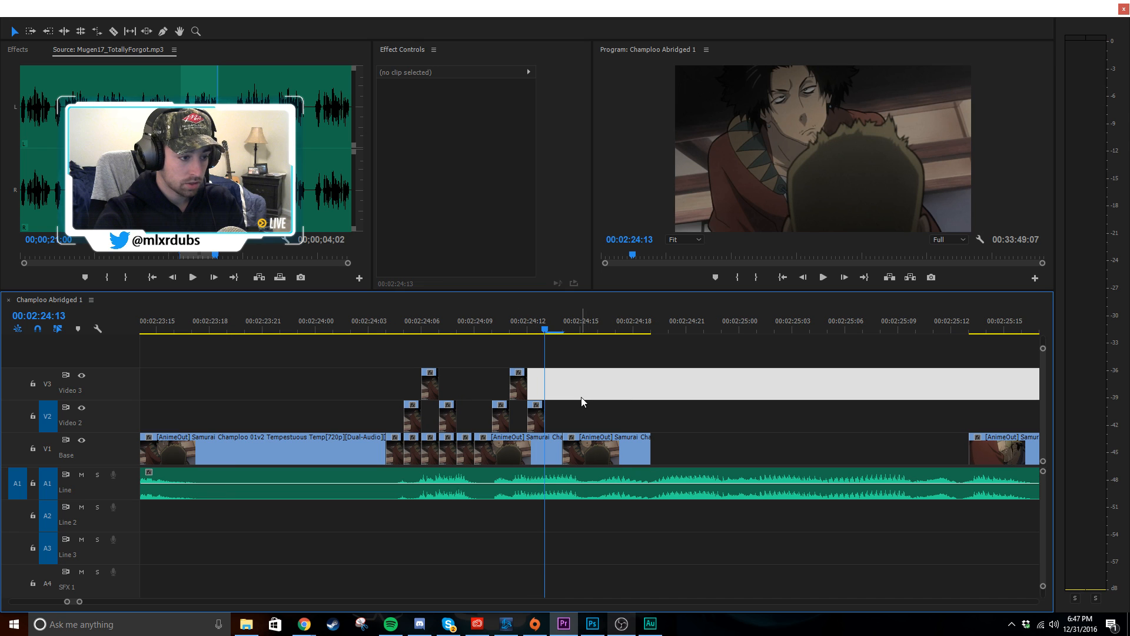
# - Play back the pasted clips and move the one-frame V2 clip from 00:02:24:12 to 00:02:24:14
pyautogui.moveTo(559, 324); pyautogui.dragTo(447, 339)
pyautogui.press('space')
pyautogui.press('space')
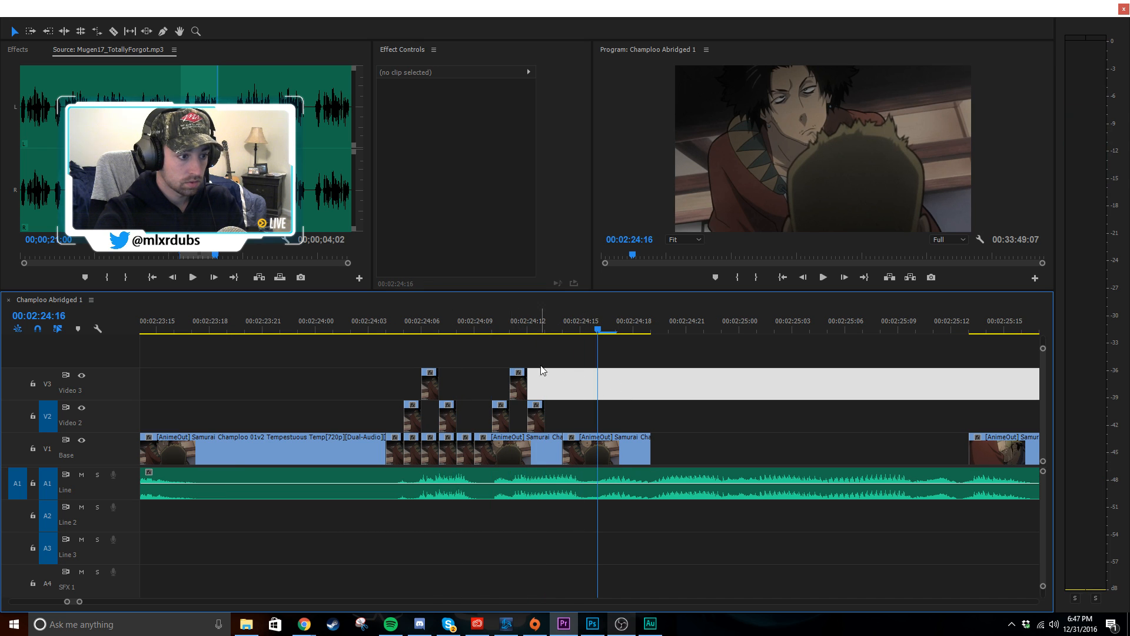
pyautogui.moveTo(536, 412); pyautogui.dragTo(571, 412)
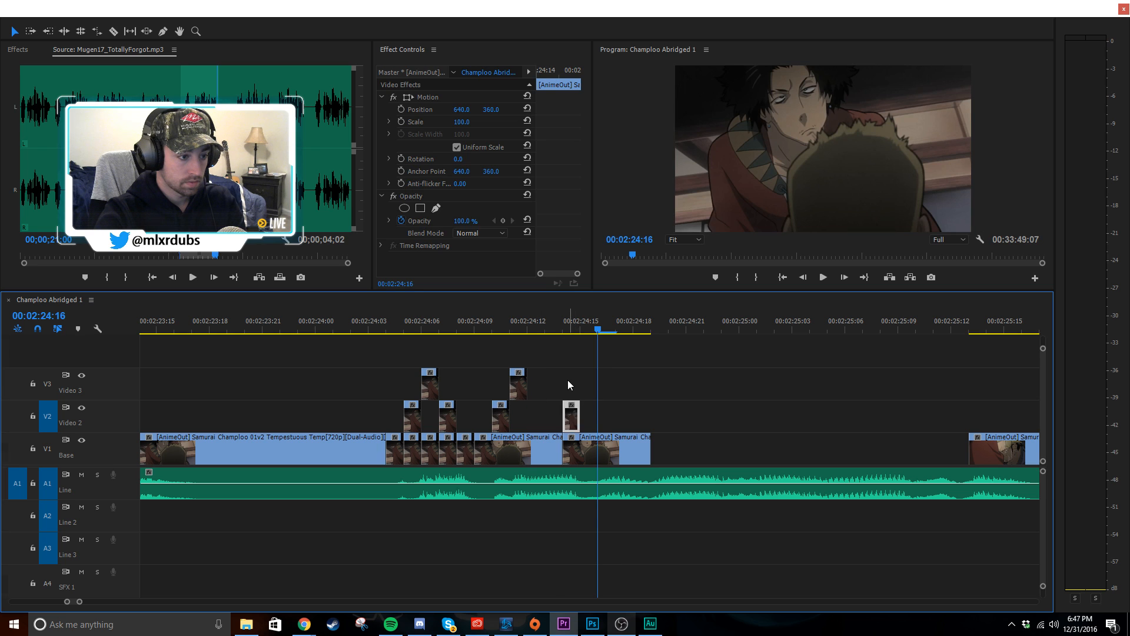
pyautogui.click(566, 379)
# - Copy the one-frame V3 clip at 00:02:24:11, paste it on V3 at 00:02:24:12 and 00:02:24:13, and play it back
pyautogui.click(522, 387)
pyautogui.click(528, 328)
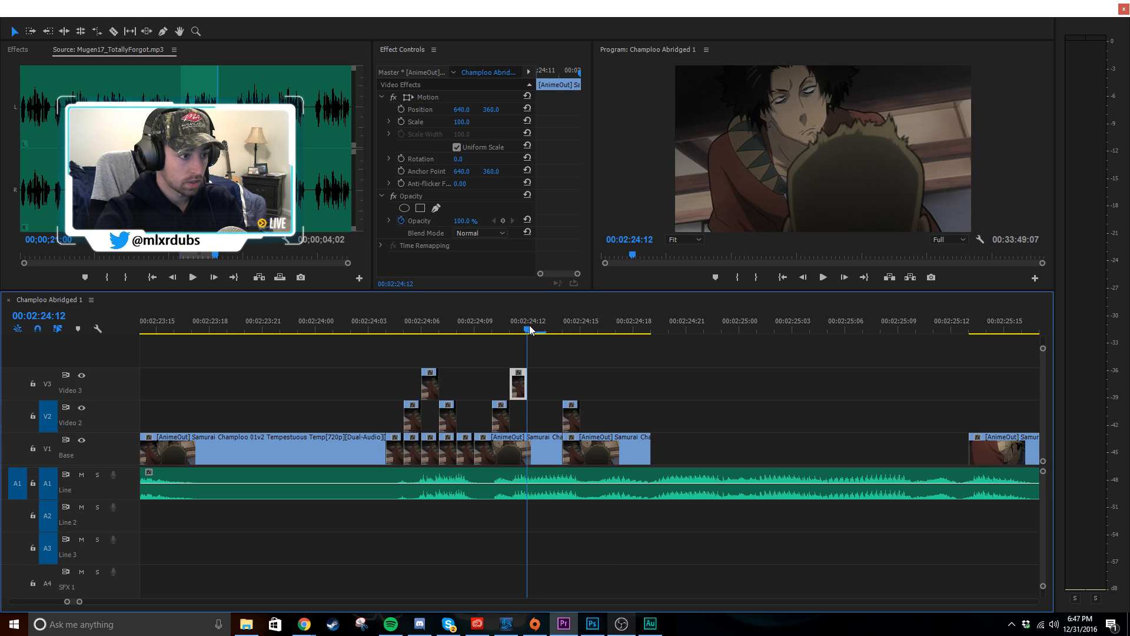
pyautogui.hotkey('ctrl', 'v')
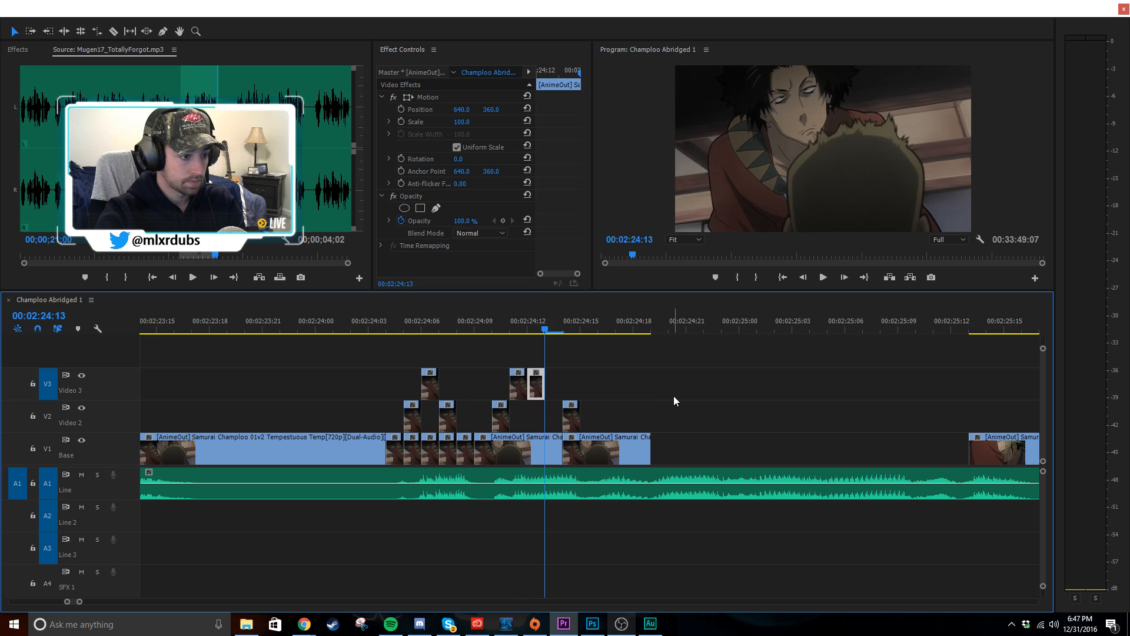
pyautogui.hotkey('ctrl', 'v')
pyautogui.click(472, 324)
pyautogui.press('space')
pyautogui.press('space')
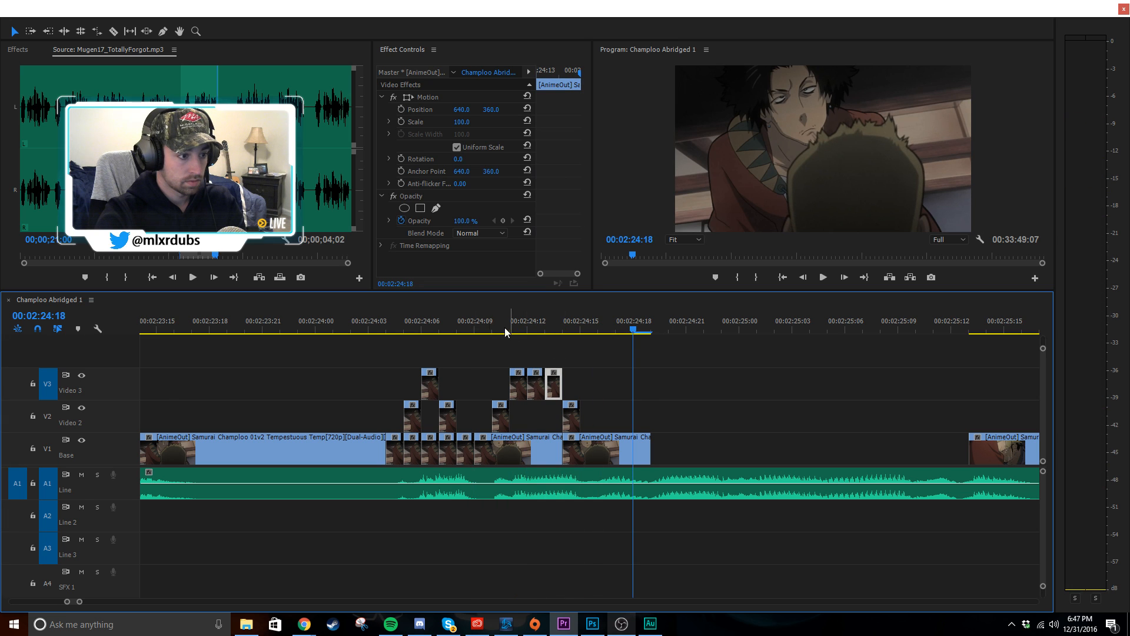
# - Delete the V3 clip at 00:02:24:13, move the V2 clip from 00:02:24:14 to 00:02:24:13, and play it back
pyautogui.press('Delete')
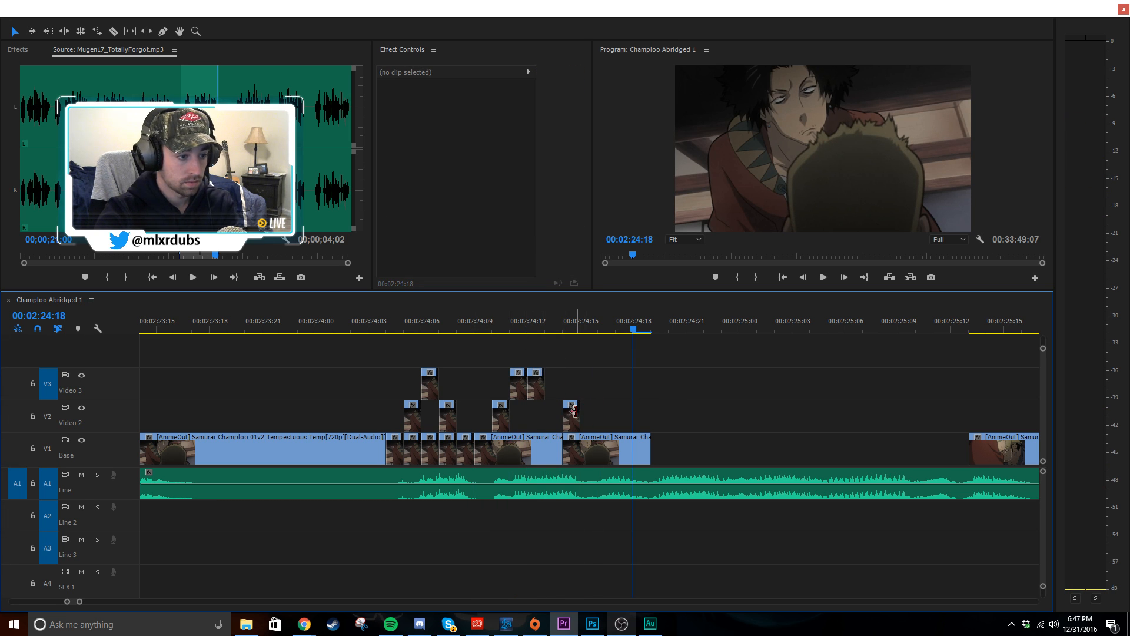
pyautogui.moveTo(571, 418); pyautogui.dragTo(554, 418)
pyautogui.click(592, 369)
pyautogui.click(474, 323)
pyautogui.press('space')
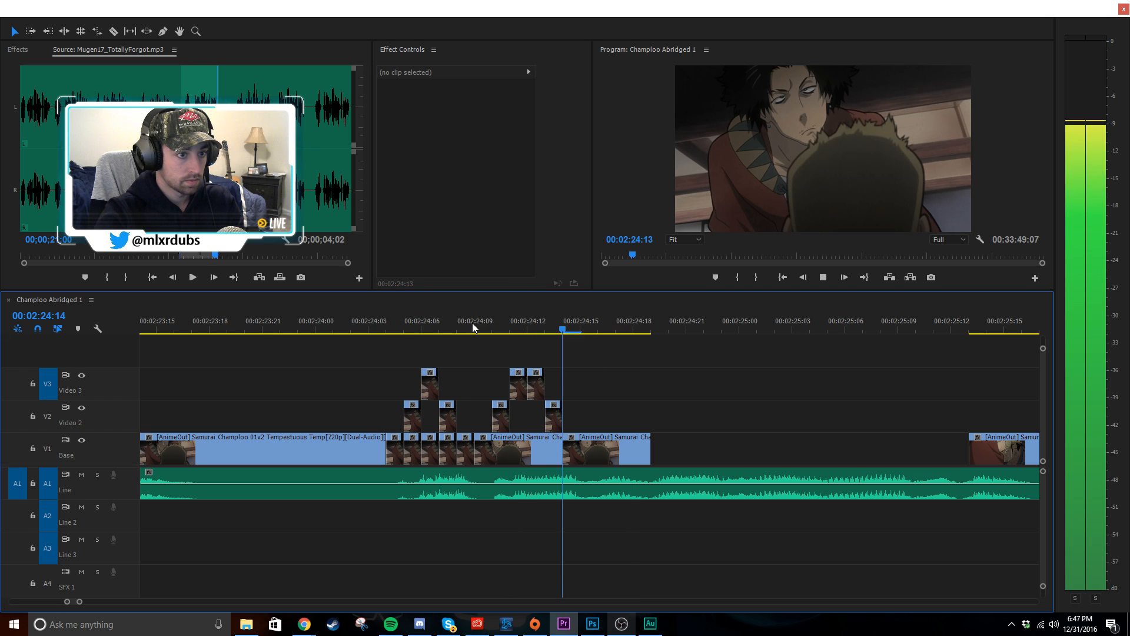
pyautogui.press('space')
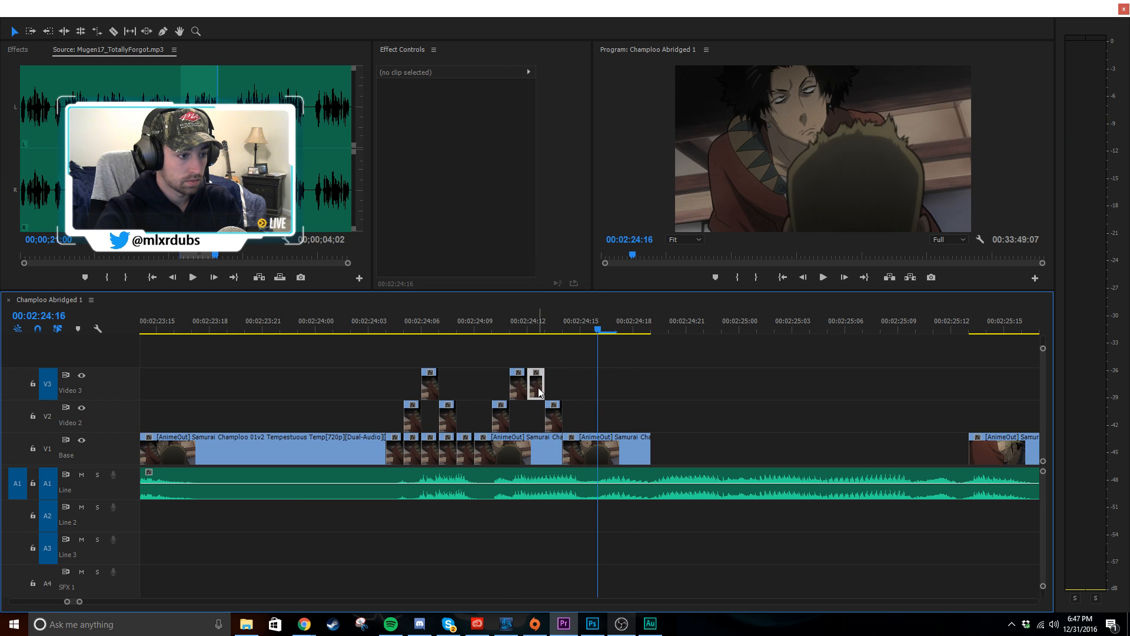
# - Swap the last two one-frame clips, placing the V2 clip at 00:02:24:12 and the V3 clip at 00:02:24:13, and review the timing
pyautogui.moveTo(561, 389); pyautogui.dragTo(600, 400)
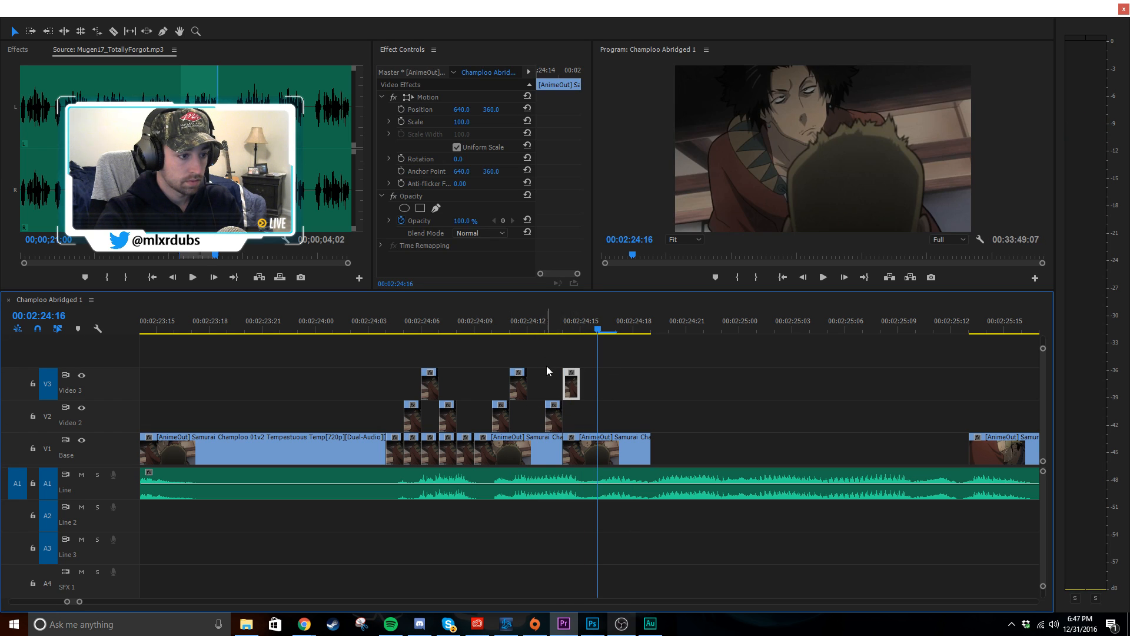
pyautogui.moveTo(546, 366); pyautogui.dragTo(584, 418)
pyautogui.moveTo(570, 388); pyautogui.dragTo(553, 386)
pyautogui.click(570, 379)
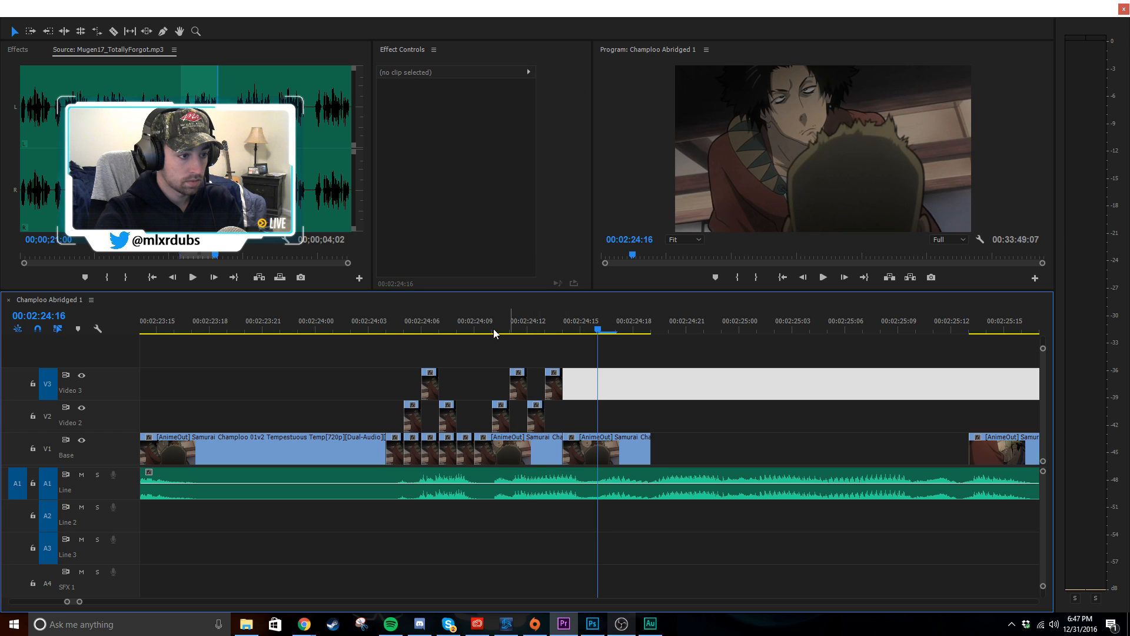
pyautogui.click(475, 326)
pyautogui.press('space')
pyautogui.moveTo(479, 326); pyautogui.dragTo(573, 343)
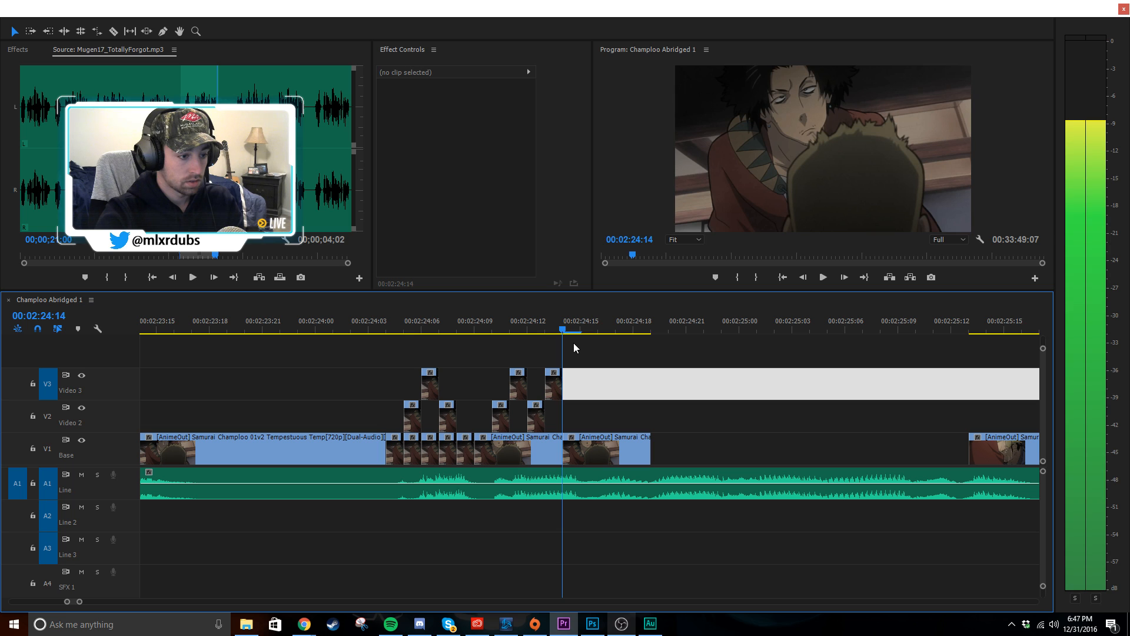
# - Move the one-frame V3 clip from 00:02:24:13 one frame later to 00:02:24:14
pyautogui.click(663, 383)
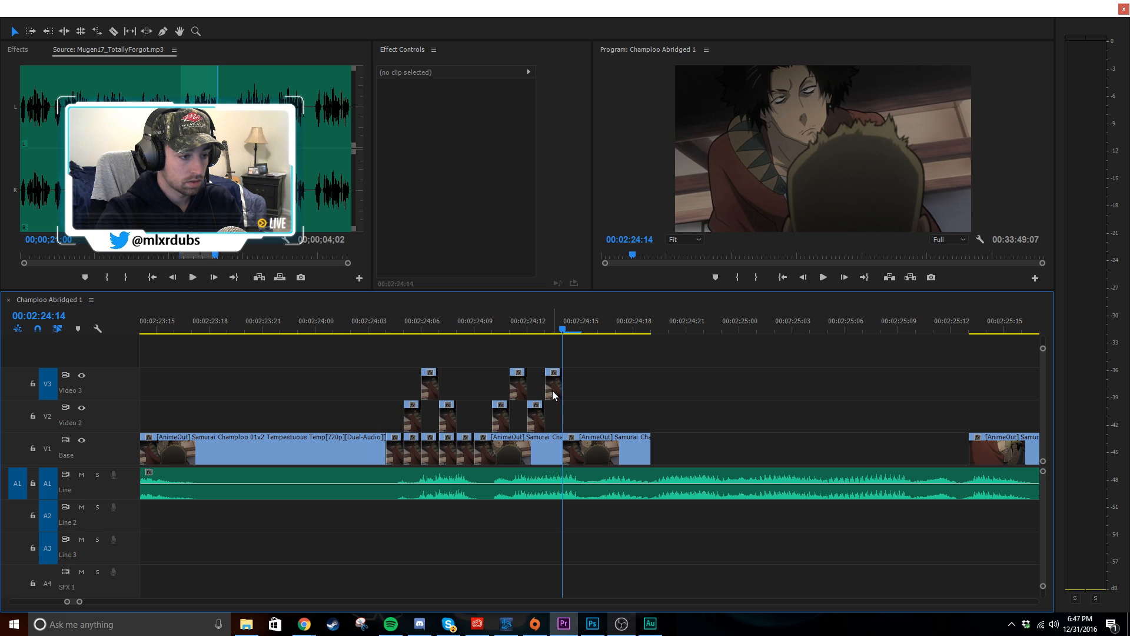
pyautogui.moveTo(553, 394); pyautogui.dragTo(570, 394)
pyautogui.click(626, 396)
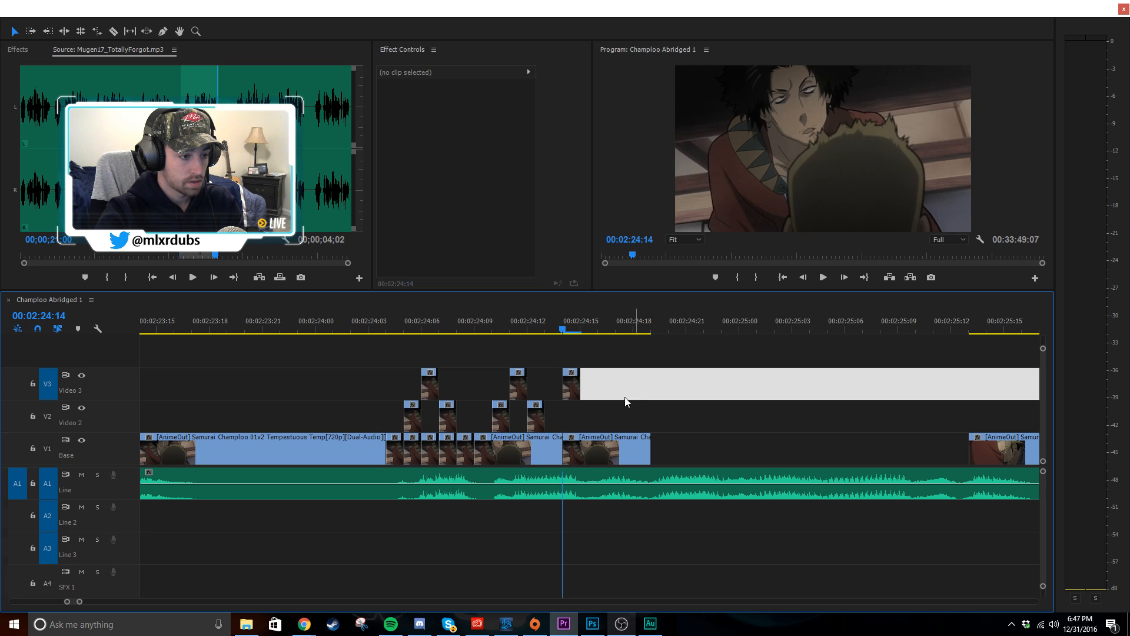
# - Copy the one-frame V2 clip at 00:02:24:12, paste it onto V2 at 00:02:24:13, and play back the word
pyautogui.click(534, 415)
pyautogui.press('Left')
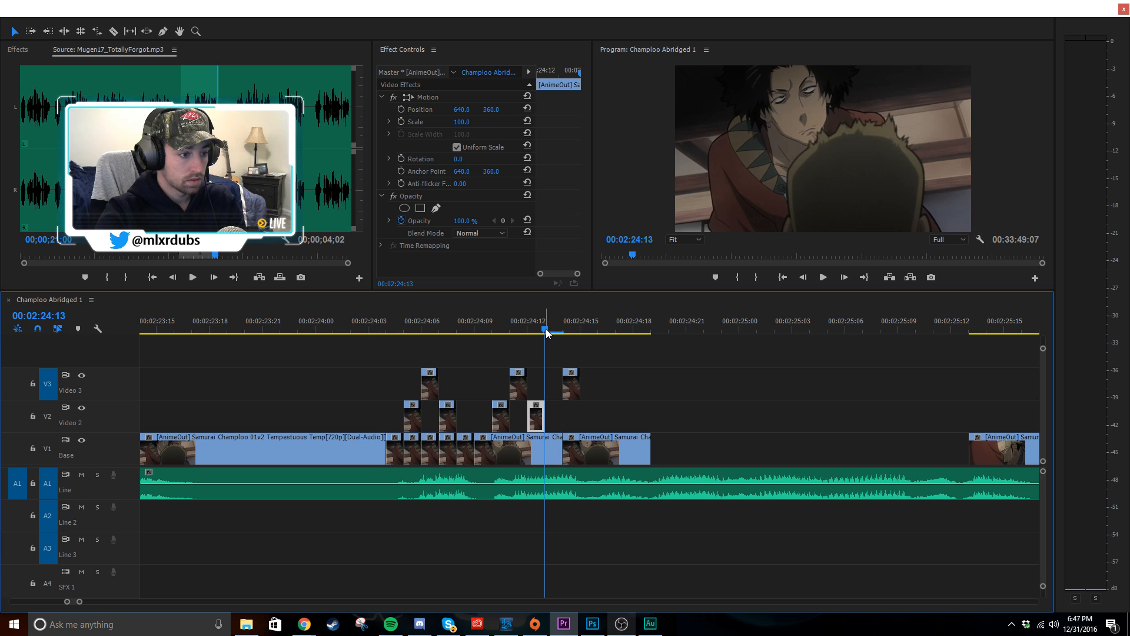
pyautogui.click(51, 384)
pyautogui.hotkey('ctrl', 'v')
pyautogui.click(623, 404)
pyautogui.press('space')
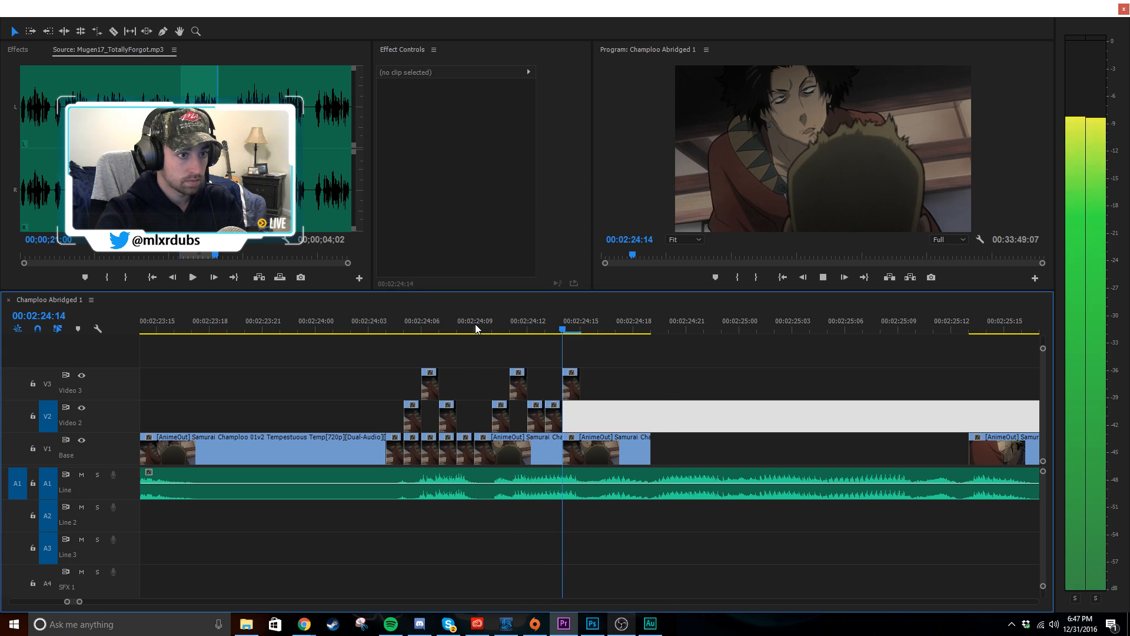
# - Delete the one-frame V3 clip at 00:02:24:11
pyautogui.moveTo(514, 324)
pyautogui.mouseDown()
pyautogui.moveTo(591, 332)
pyautogui.moveTo(526, 330)
pyautogui.mouseUp()
pyautogui.click(520, 391)
pyautogui.press('Delete')
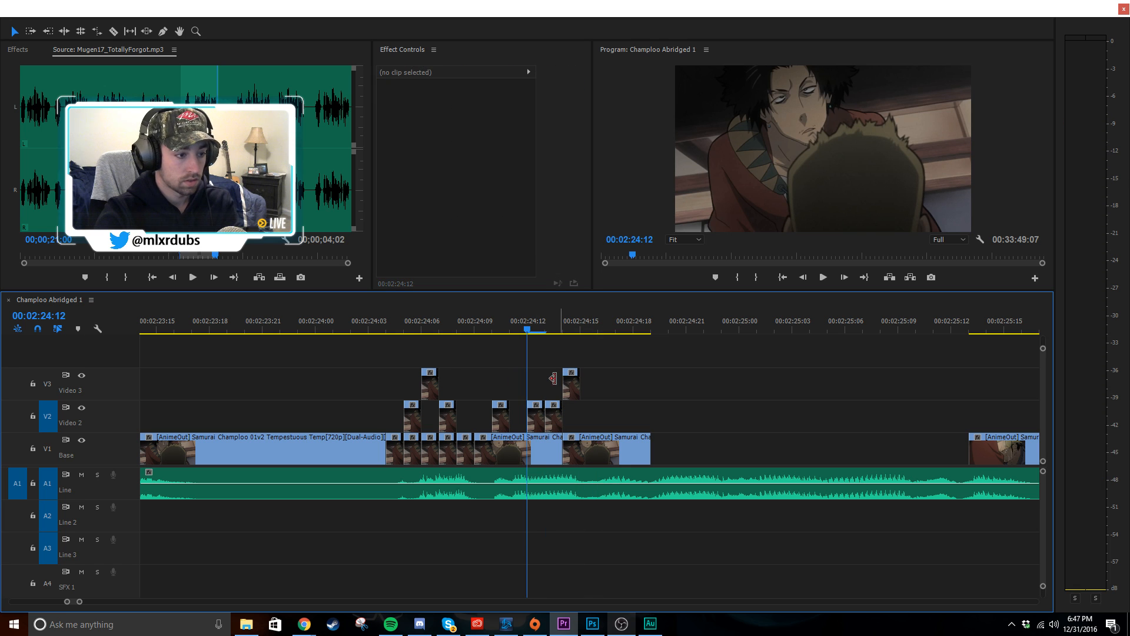
# - Play back and scrub through the edited section around 00:02:24:09 to 00:02:24:15 to check the mouth timing against the line
pyautogui.click(486, 319)
pyautogui.press('space')
pyautogui.press('space')
pyautogui.click(482, 328)
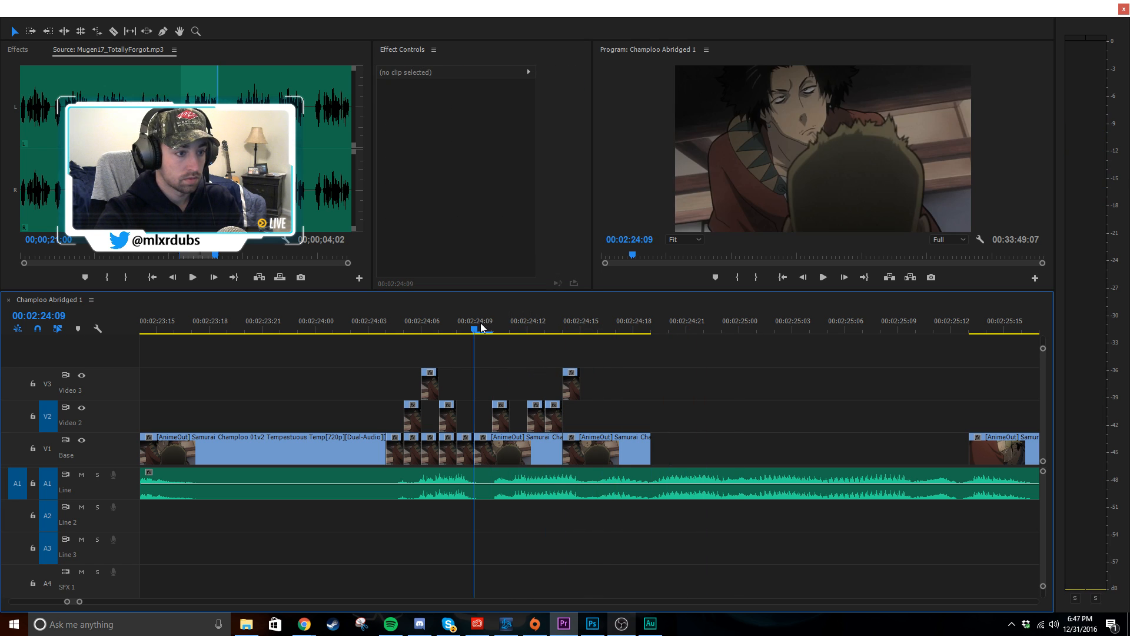
pyautogui.moveTo(482, 328); pyautogui.dragTo(590, 329)
pyautogui.click(627, 406)
pyautogui.click(651, 407)
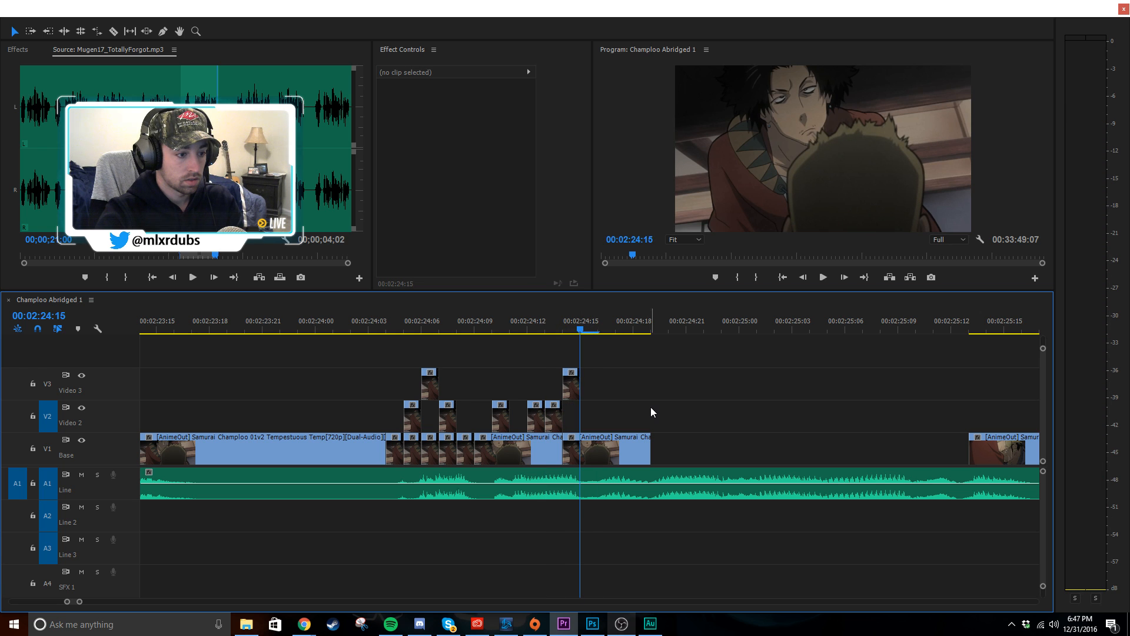
pyautogui.moveTo(509, 321); pyautogui.dragTo(368, 330)
pyautogui.press('space')
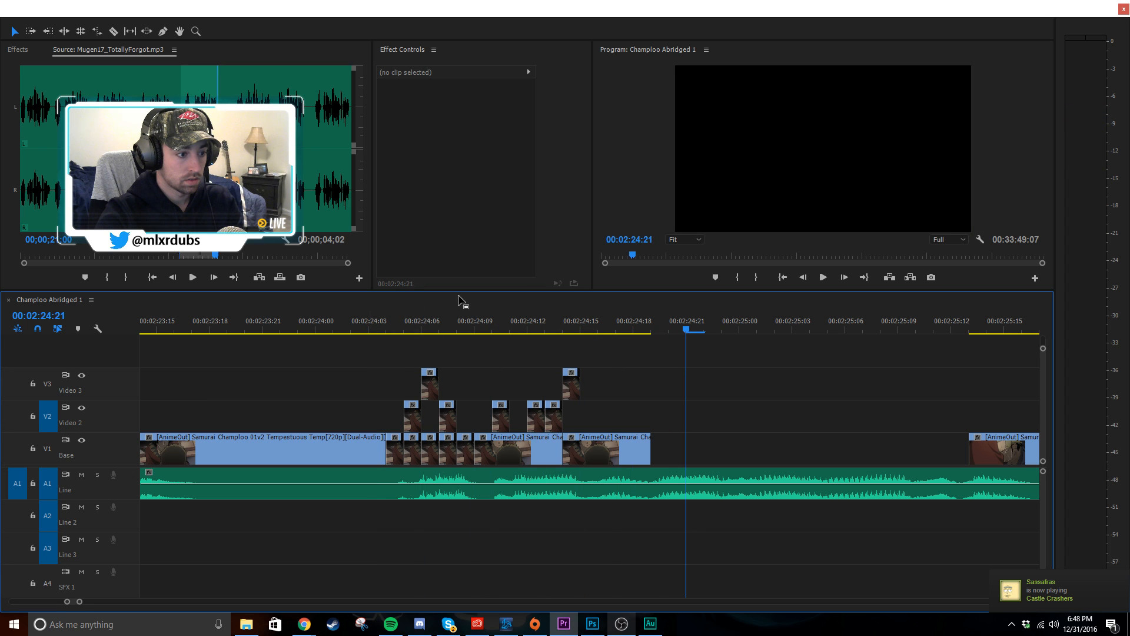
# - Play back the word, delete the one-frame V2 clip at 00:02:24:10, and copy the V3 clip at 00:02:24:14
pyautogui.click(467, 321)
pyautogui.press('space')
pyautogui.press('space')
pyautogui.moveTo(469, 319); pyautogui.dragTo(490, 333)
pyautogui.click(501, 423)
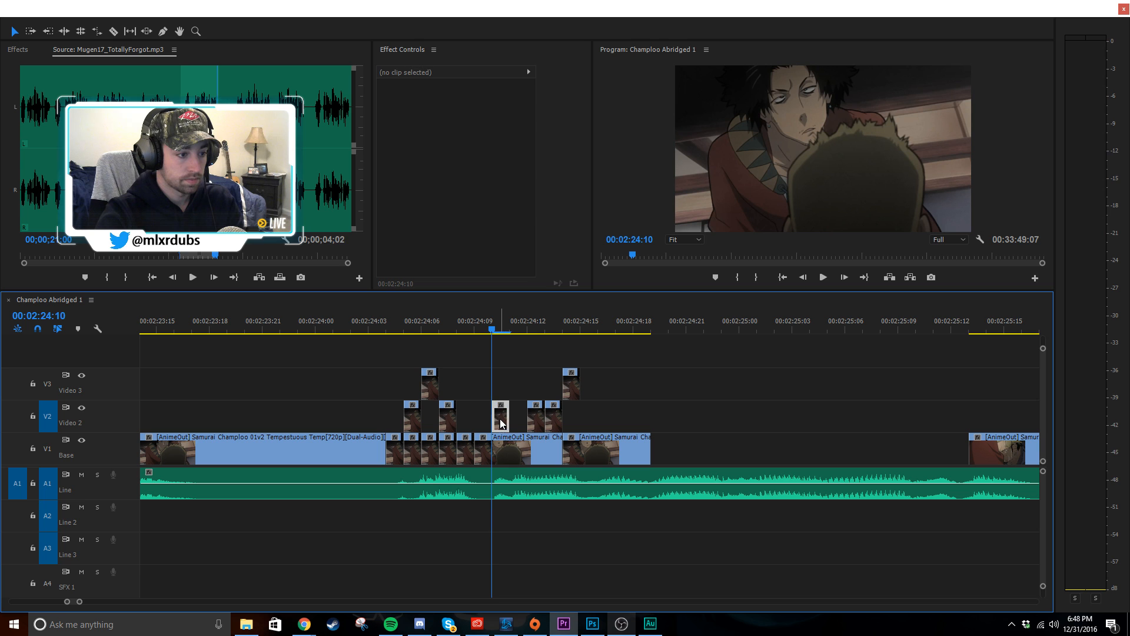
pyautogui.moveTo(501, 423); pyautogui.dragTo(570, 385)
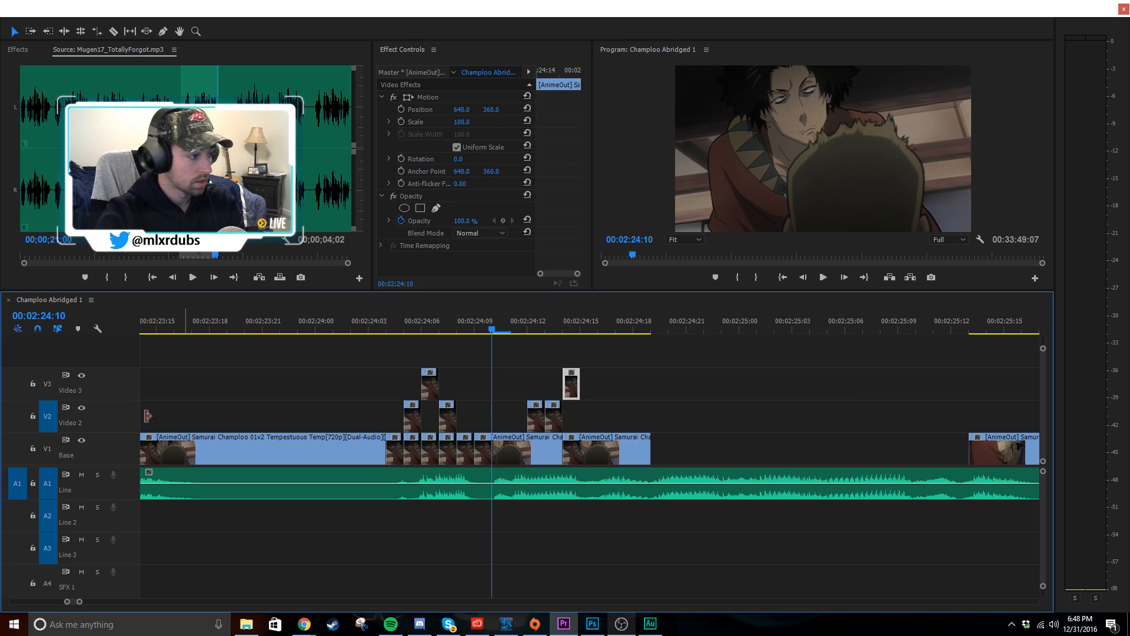
# - Paste the copied one-frame clip onto V3 at 00:02:24:10 and 00:02:24:11, and play back the result
pyautogui.click(47, 417)
pyautogui.click(47, 384)
pyautogui.hotkey('ctrl', 'v')
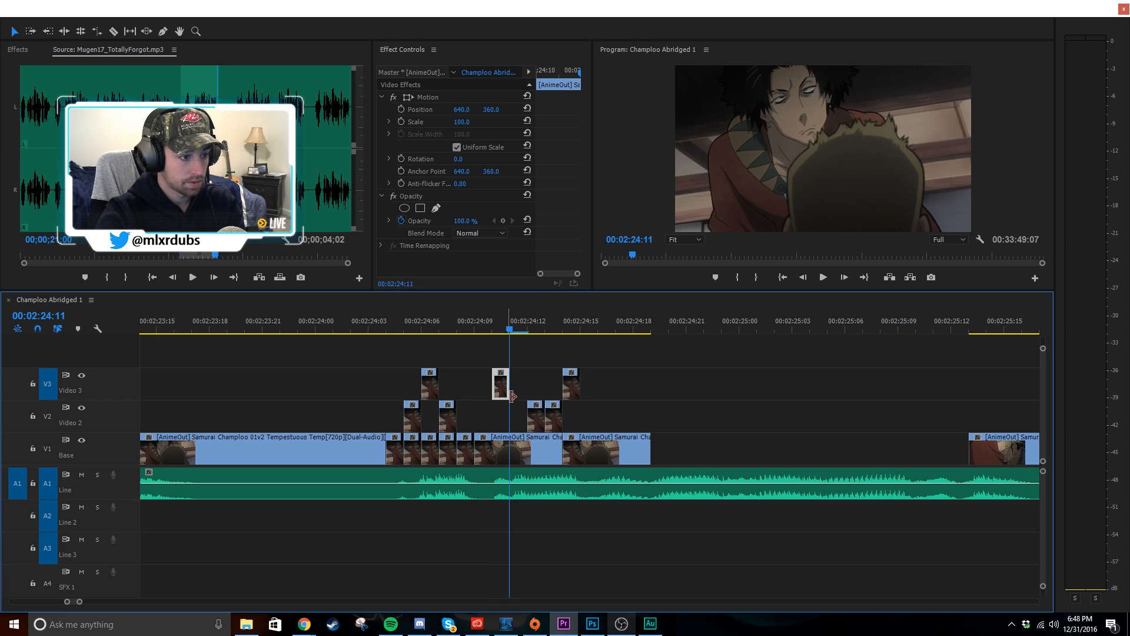
pyautogui.hotkey('ctrl', 'v')
pyautogui.press('space')
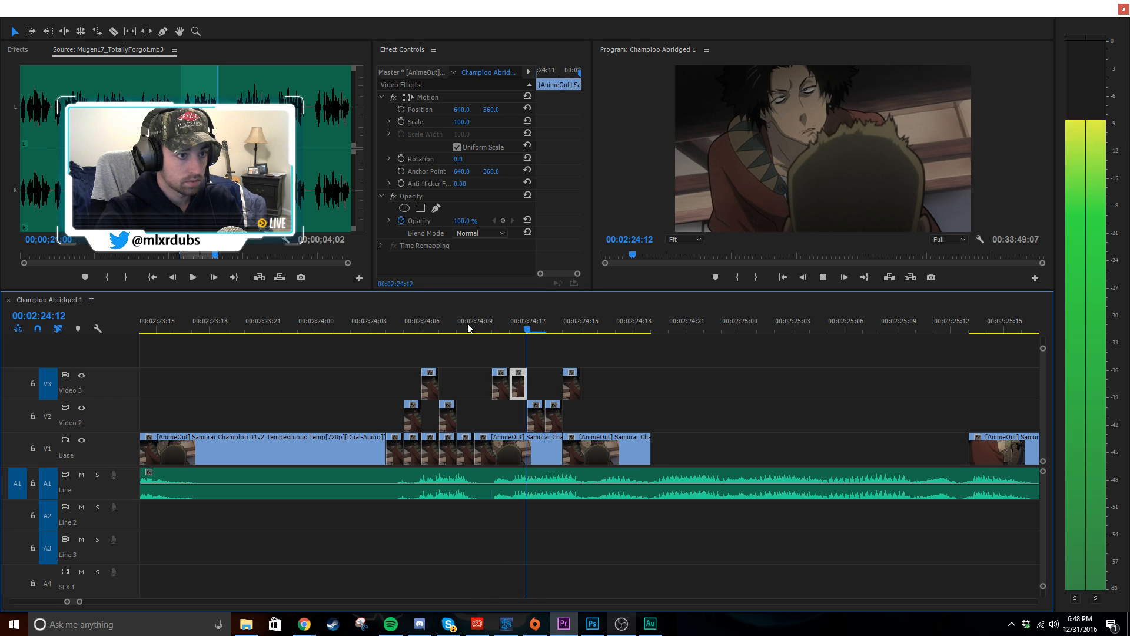
# - Copy the one-frame V3 clip at 00:02:24:14, paste it onto V3 at 00:02:24:15, and play back from 00:02:24:09
pyautogui.moveTo(470, 323); pyautogui.dragTo(557, 348)
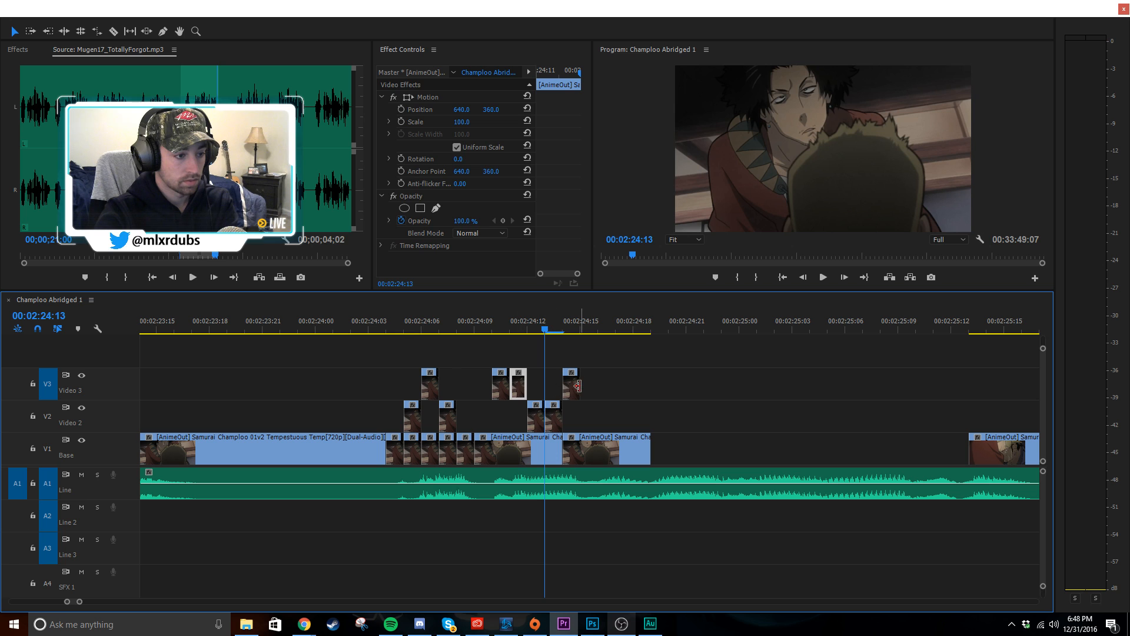
pyautogui.moveTo(546, 328); pyautogui.dragTo(589, 340)
pyautogui.click(611, 363)
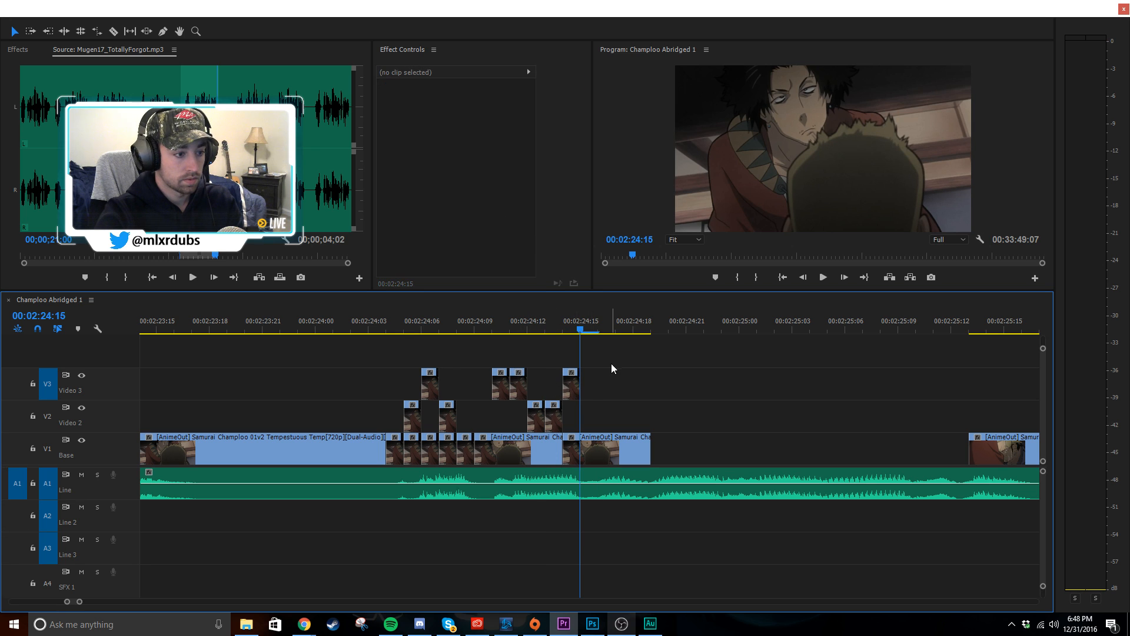
pyautogui.click(571, 386)
pyautogui.hotkey('ctrl', 'c')
pyautogui.hotkey('ctrl', 'v')
pyautogui.click(471, 327)
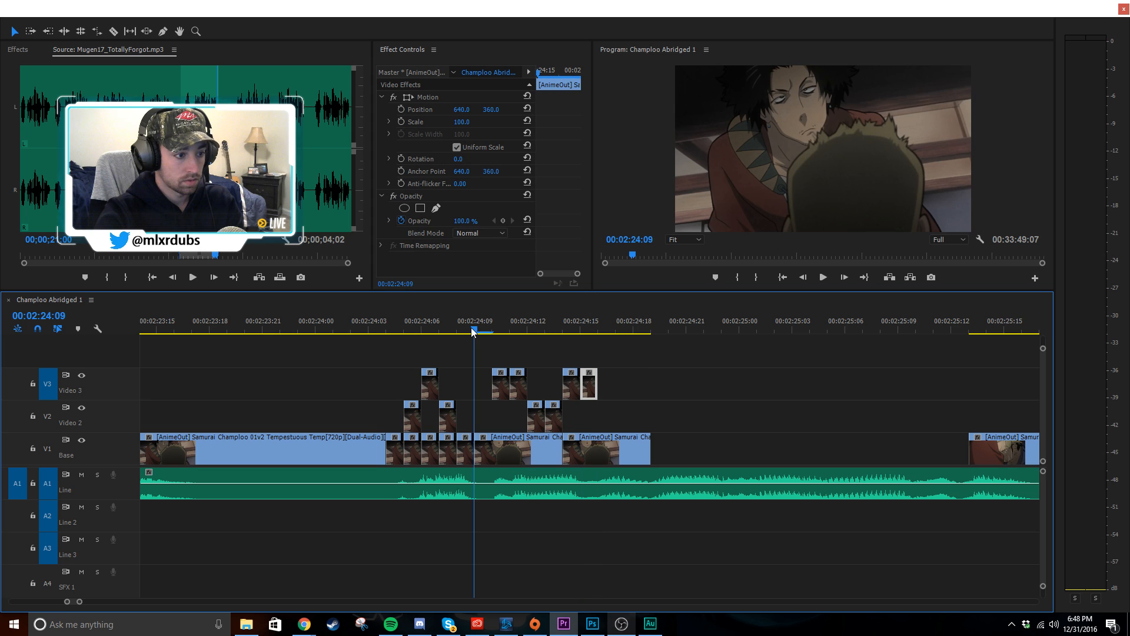
pyautogui.press('space')
# - Copy the two one-frame V2 clips at 00:02:24:12 and 00:02:24:13, and paste them onto V2 at 00:02:24:17
pyautogui.moveTo(564, 334); pyautogui.dragTo(603, 341)
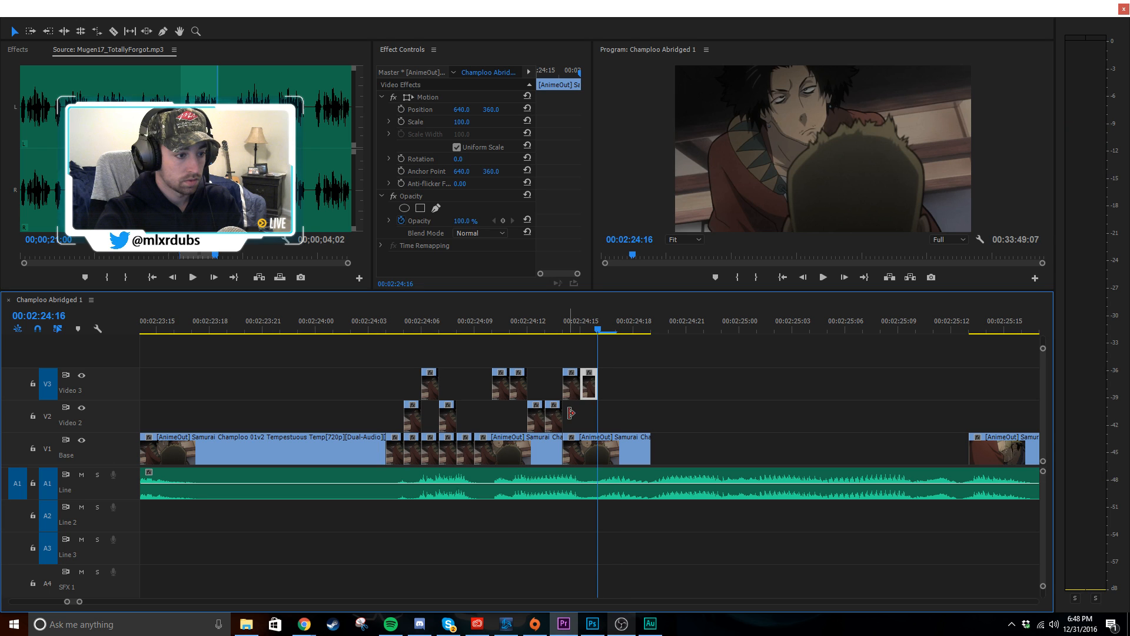
pyautogui.click(626, 335)
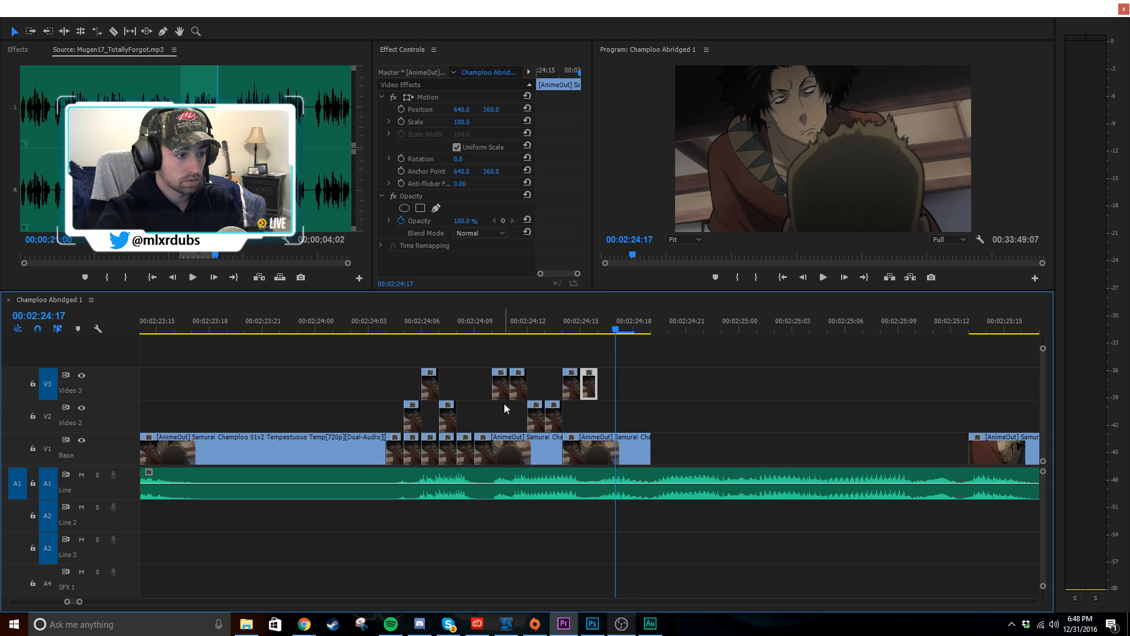
pyautogui.click(566, 417)
pyautogui.moveTo(571, 417); pyautogui.dragTo(518, 419)
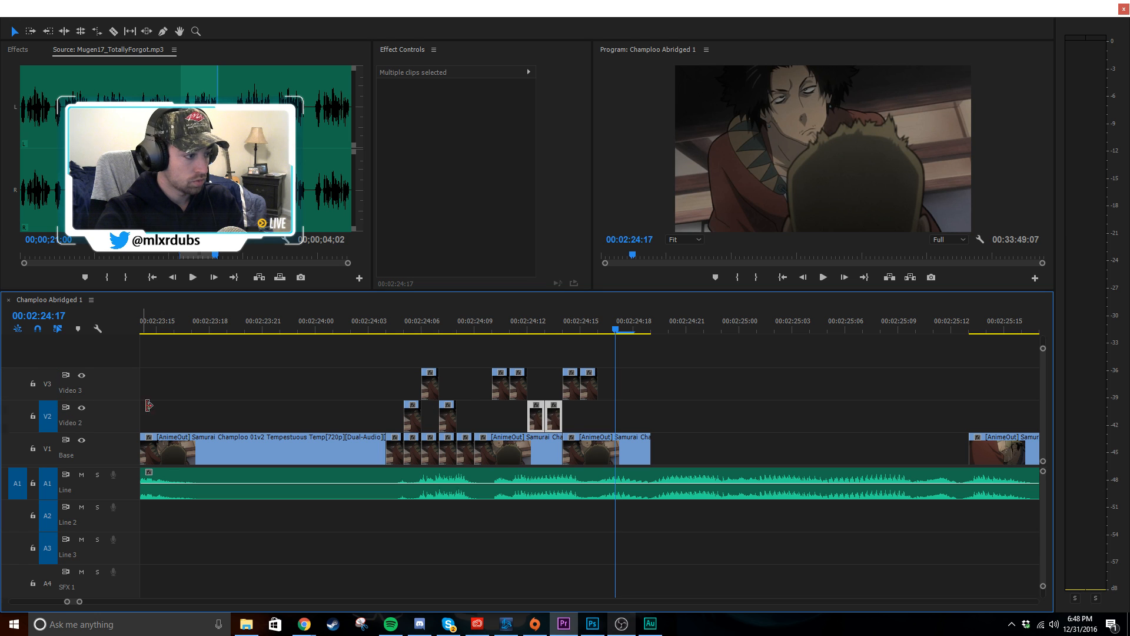
pyautogui.hotkey('ctrl', 'c')
pyautogui.hotkey('ctrl', 'v')
# - Copy the V1 base clip ending at 00:02:24:19, paste it four times end to end from there on V1, and undo the last paste
pyautogui.moveTo(526, 323); pyautogui.dragTo(664, 321)
pyautogui.scroll(-1, 589, 403)
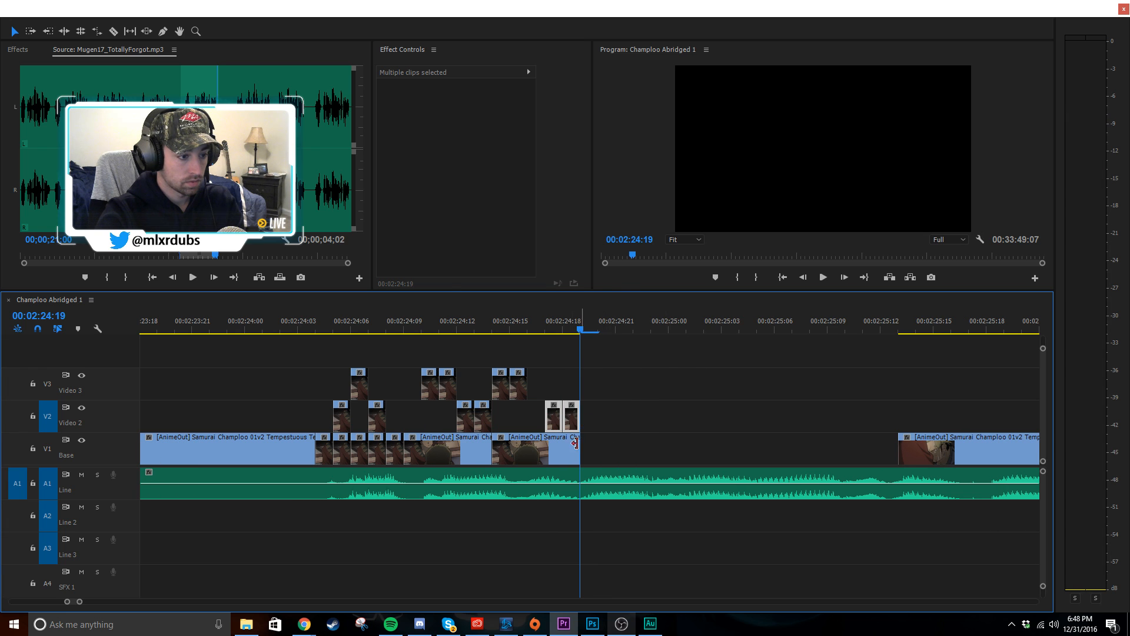
pyautogui.click(548, 443)
pyautogui.click(48, 441)
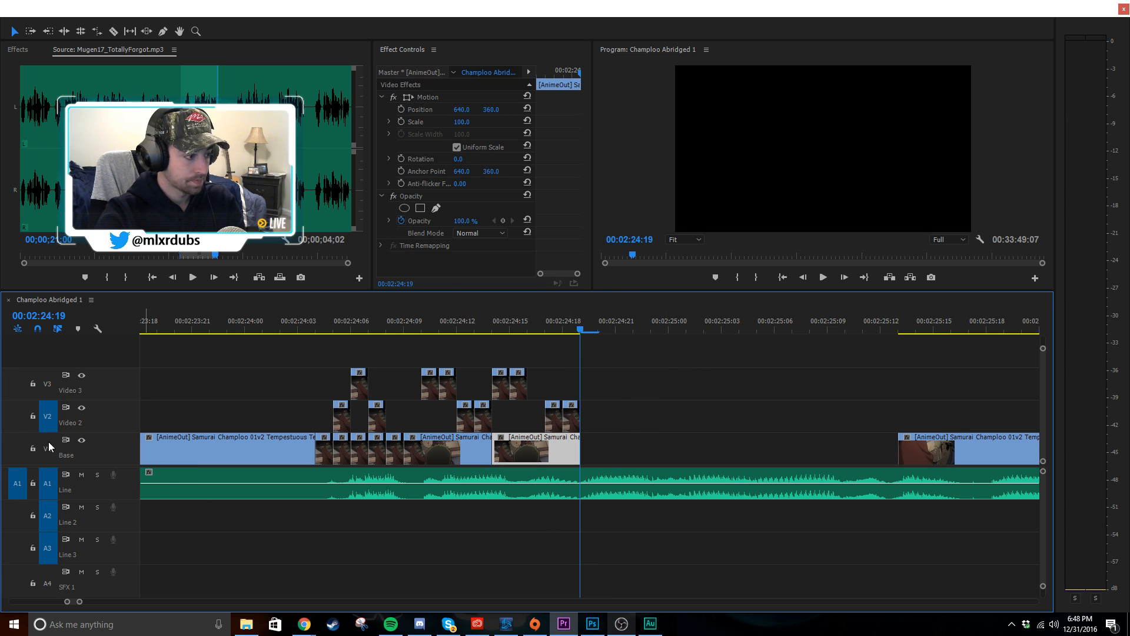
pyautogui.click(47, 416)
pyautogui.hotkey('ctrl', 'v')
pyautogui.hotkey('ctrl', 'v')
pyautogui.hotkey('ctrl', 'v')
pyautogui.hotkey('ctrl', 'v')
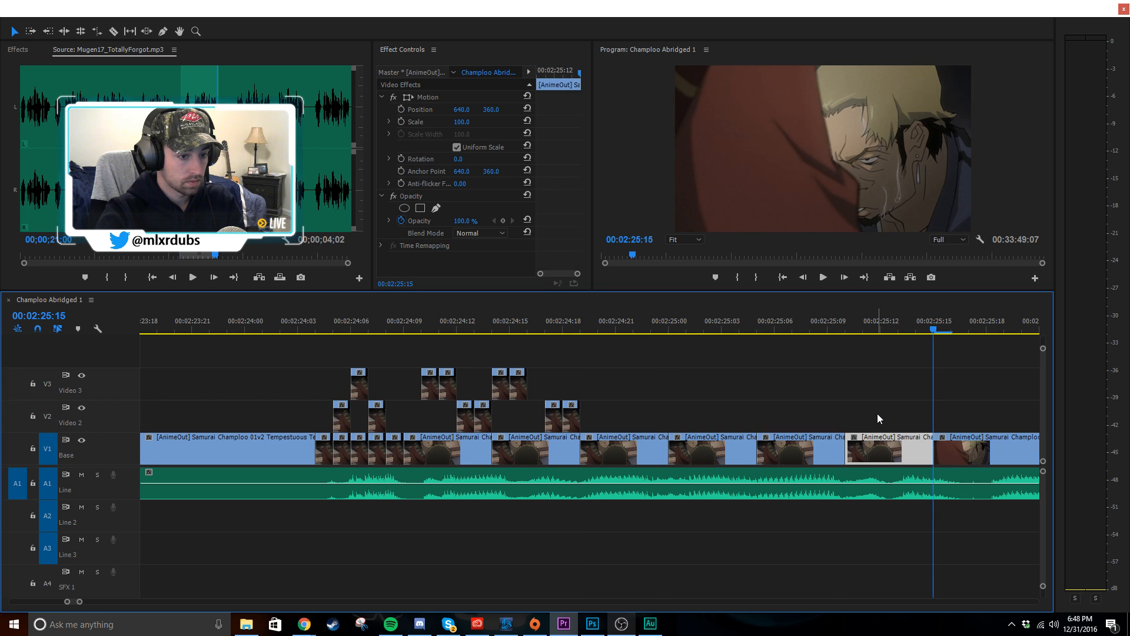
pyautogui.hotkey('ctrl', 'z')
pyautogui.scroll(-1, 751, 418)
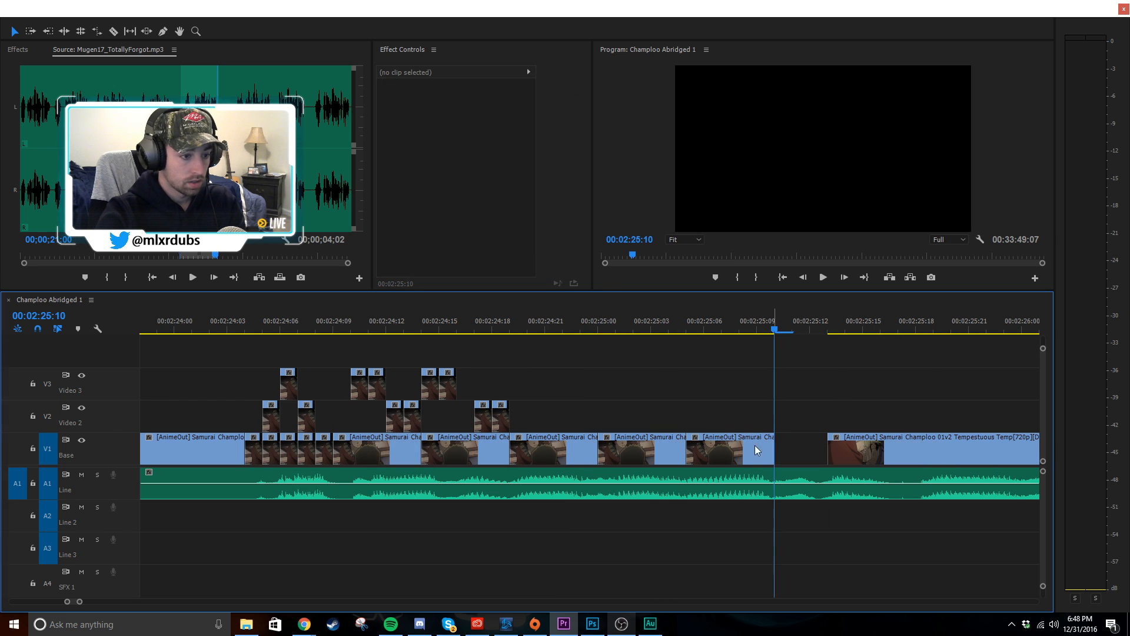
# - Play back the line from before the first one-frame clips to check the mouth timing over the extended base clips
pyautogui.moveTo(303, 624)
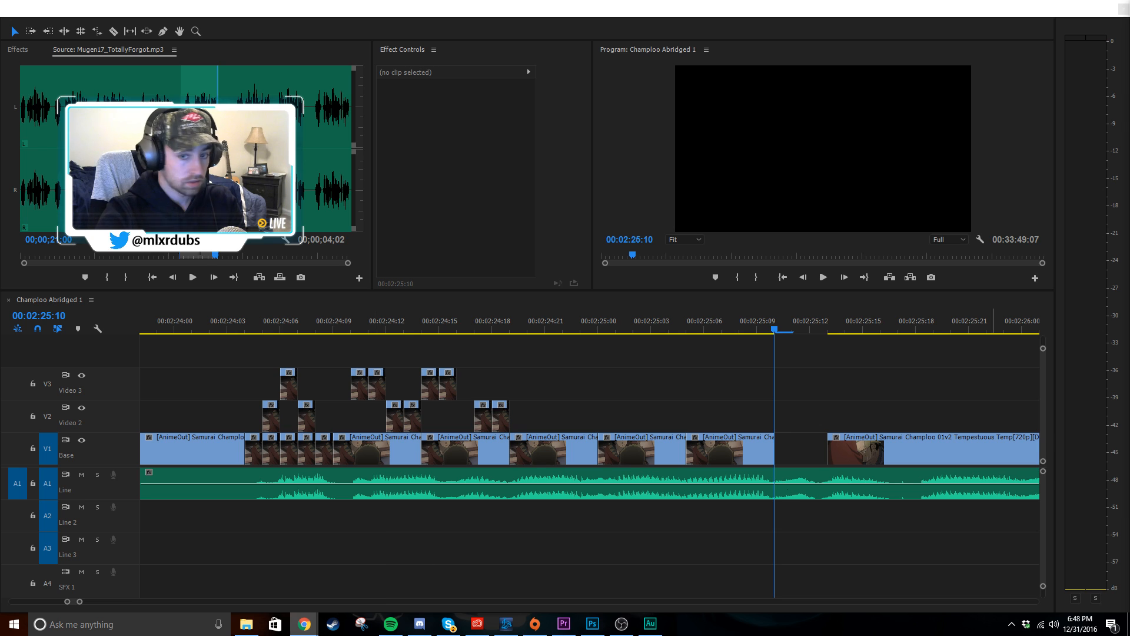
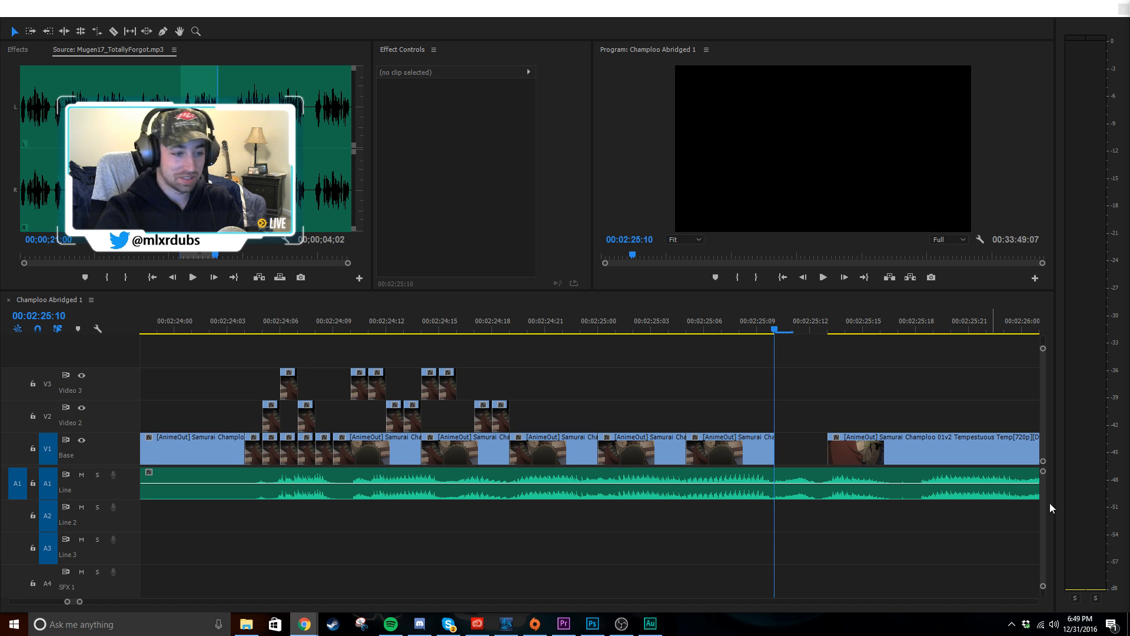
pyautogui.click(724, 408)
pyautogui.click(609, 327)
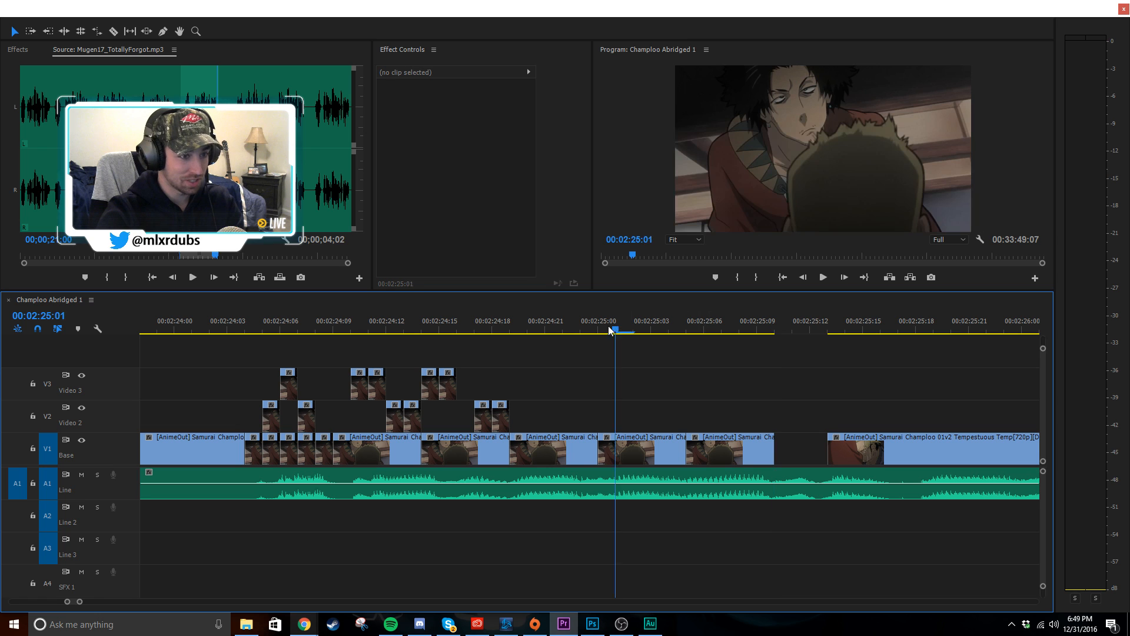
pyautogui.moveTo(608, 326); pyautogui.dragTo(232, 390)
pyautogui.press('space')
pyautogui.press('space')
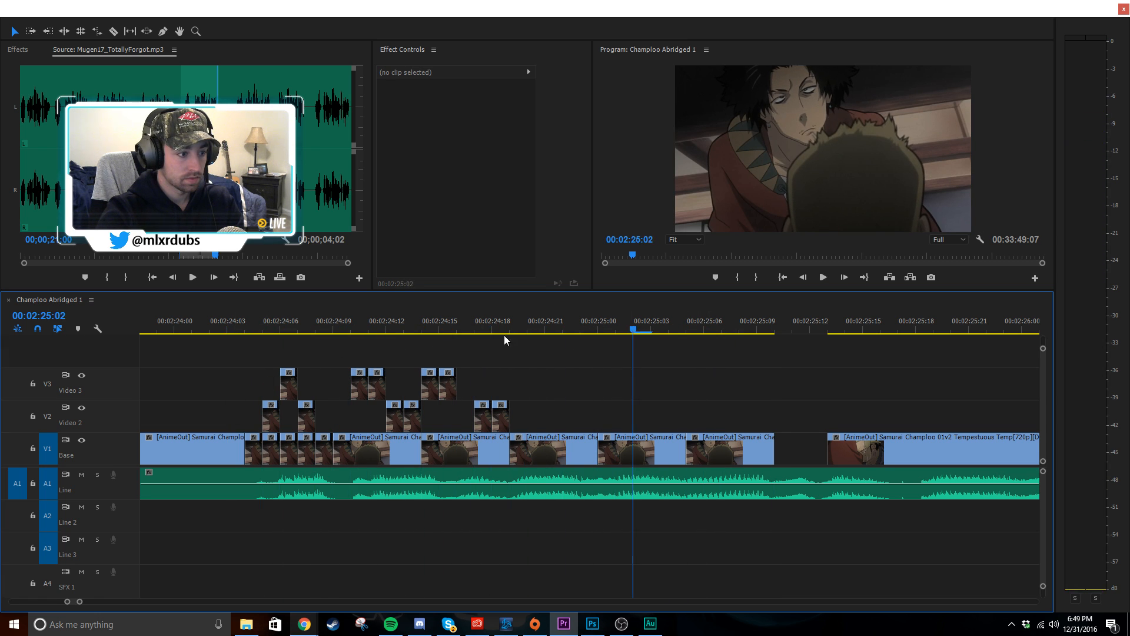
# - Copy the two one-frame V3 clips at 00:02:24:14 and 00:02:24:15, paste them onto V3 at 00:02:24:20, and play back the section
pyautogui.moveTo(490, 323); pyautogui.dragTo(522, 337)
pyautogui.click(598, 379)
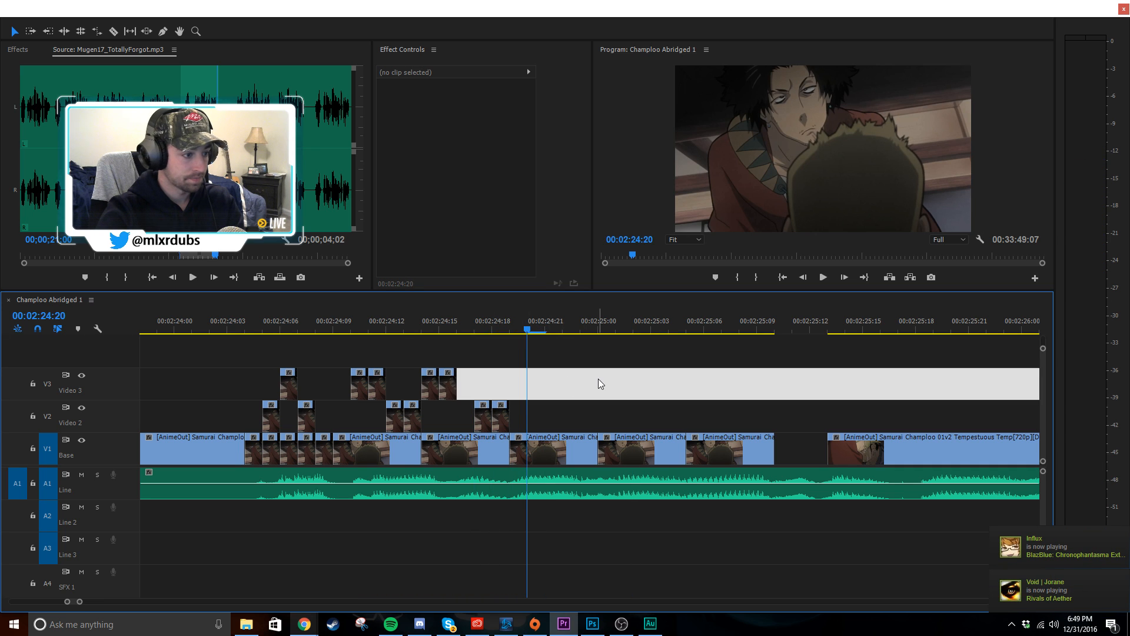
pyautogui.moveTo(481, 369); pyautogui.dragTo(429, 381)
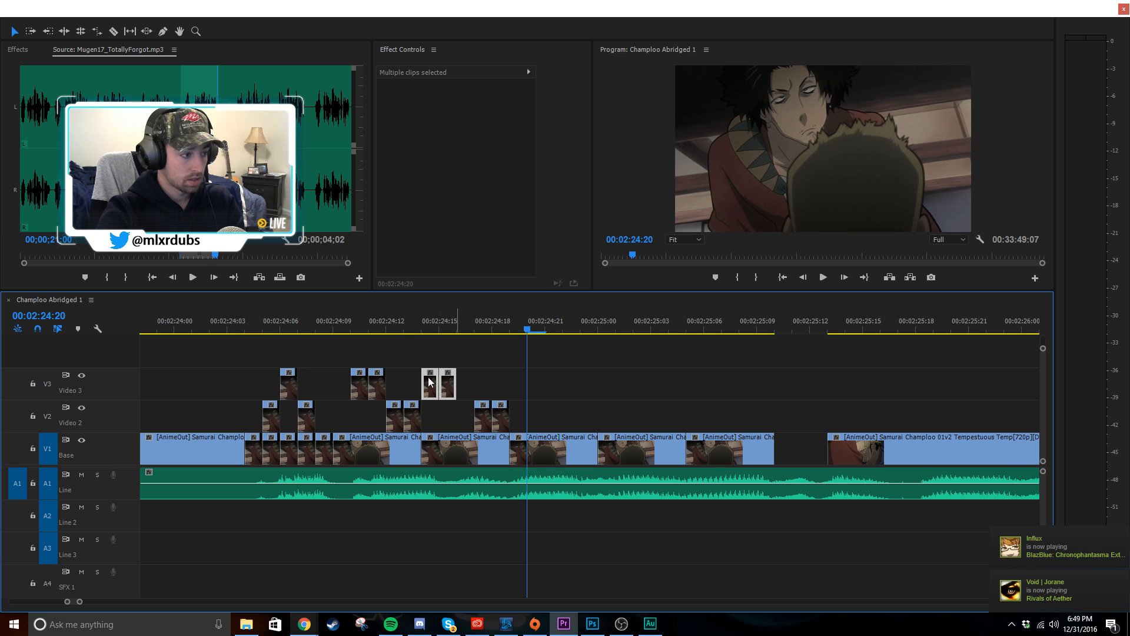
pyautogui.hotkey('ctrl', 'c')
pyautogui.click(48, 384)
pyautogui.click(47, 448)
pyautogui.hotkey('ctrl', 'v')
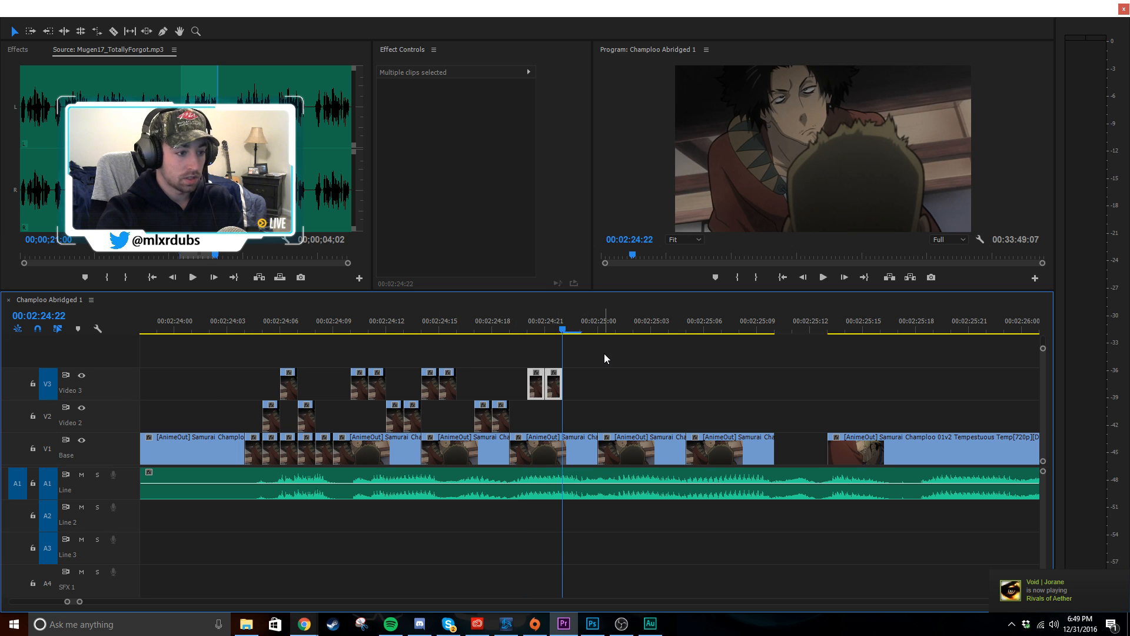
pyautogui.click(457, 327)
pyautogui.press('space')
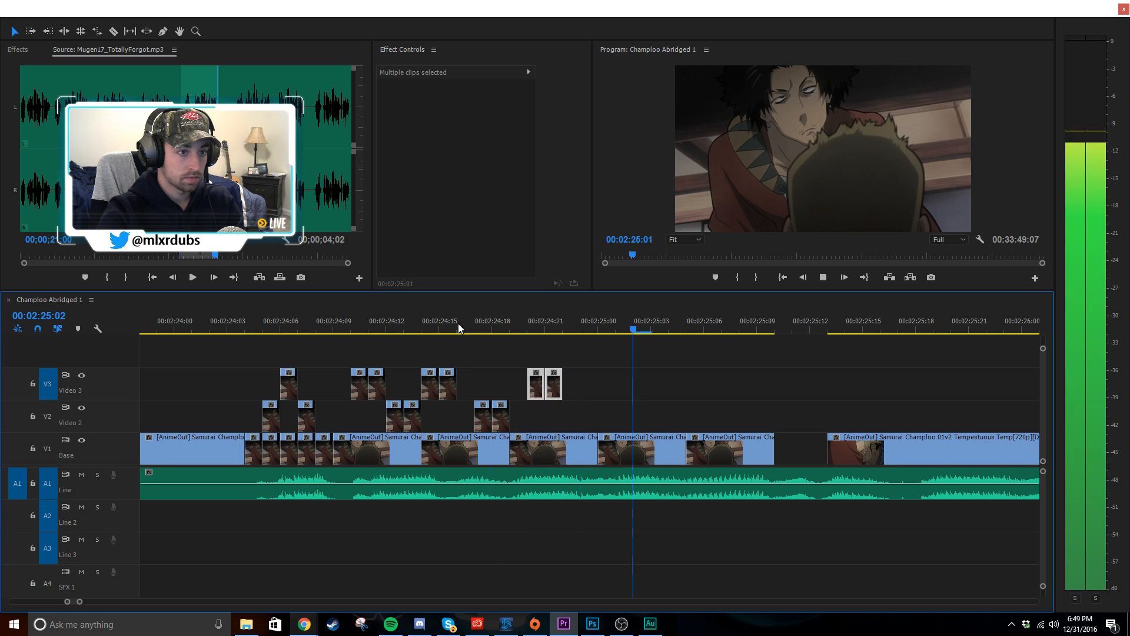
pyautogui.press('space')
# - Copy the two V2 clips at 00:02:24:17 and 00:02:24:18, paste them onto V2 at 00:02:24:22, and play back the line
pyautogui.moveTo(469, 325); pyautogui.dragTo(568, 326)
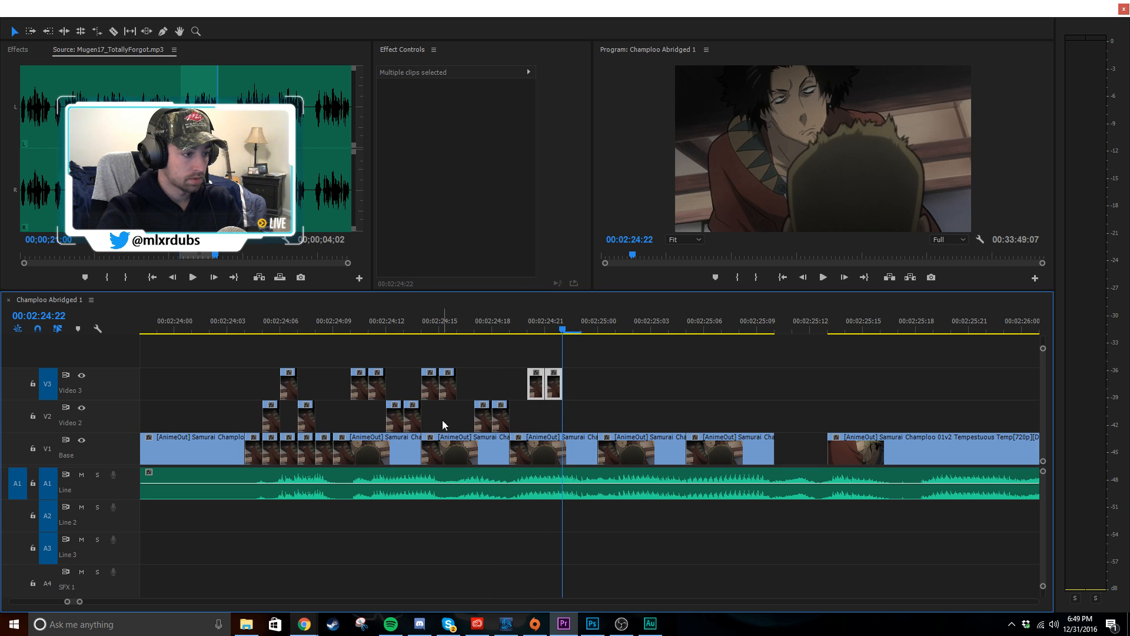
pyautogui.moveTo(442, 419); pyautogui.dragTo(528, 422)
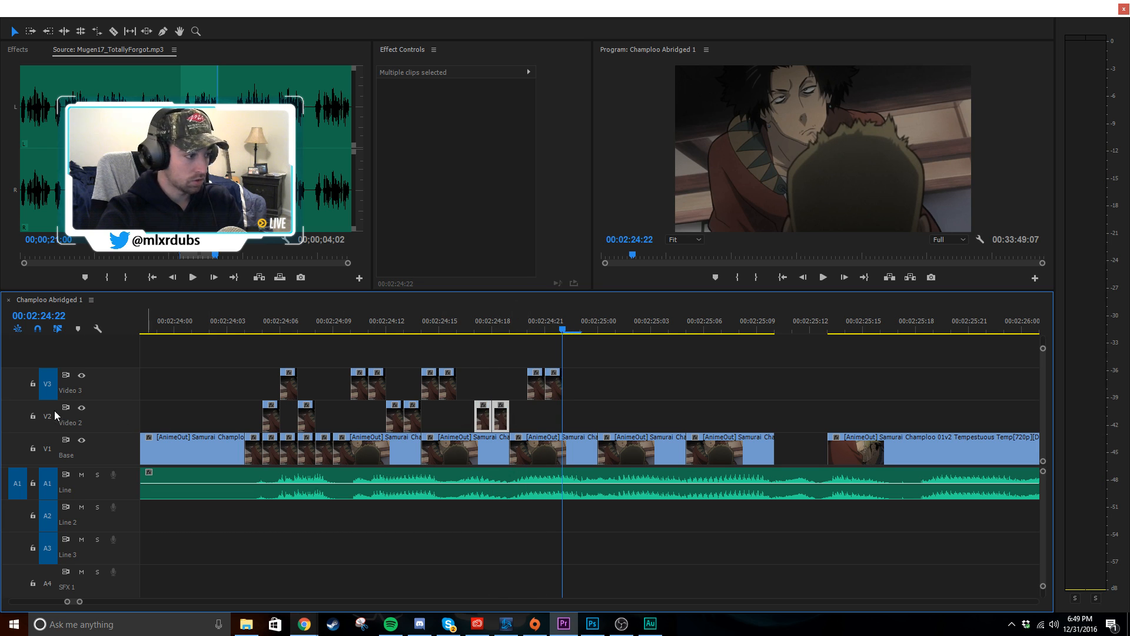
pyautogui.click(50, 388)
pyautogui.hotkey('ctrl', 'v')
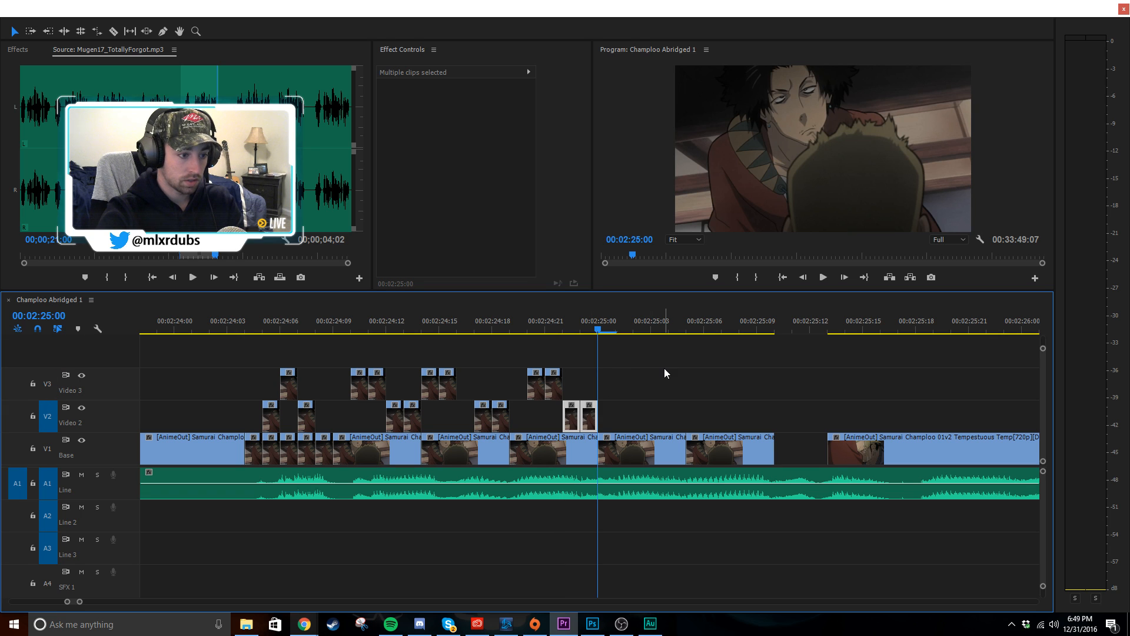
pyautogui.click(663, 369)
pyautogui.click(243, 324)
pyautogui.press('space')
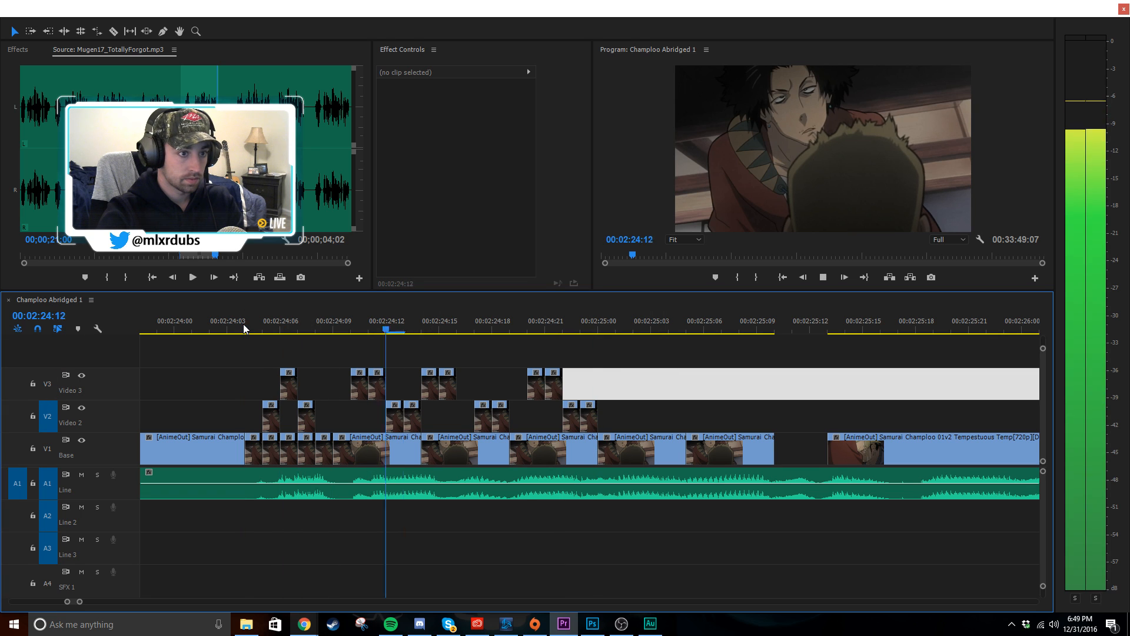
pyautogui.press('space')
# - Paste the V2 pair onto V2 at 00:02:25:01 and the V3 pair from 00:02:24:20 onto V3 at 00:02:25:03, and play back
pyautogui.moveTo(562, 324); pyautogui.dragTo(534, 383)
pyautogui.hotkey('ctrl', 'v')
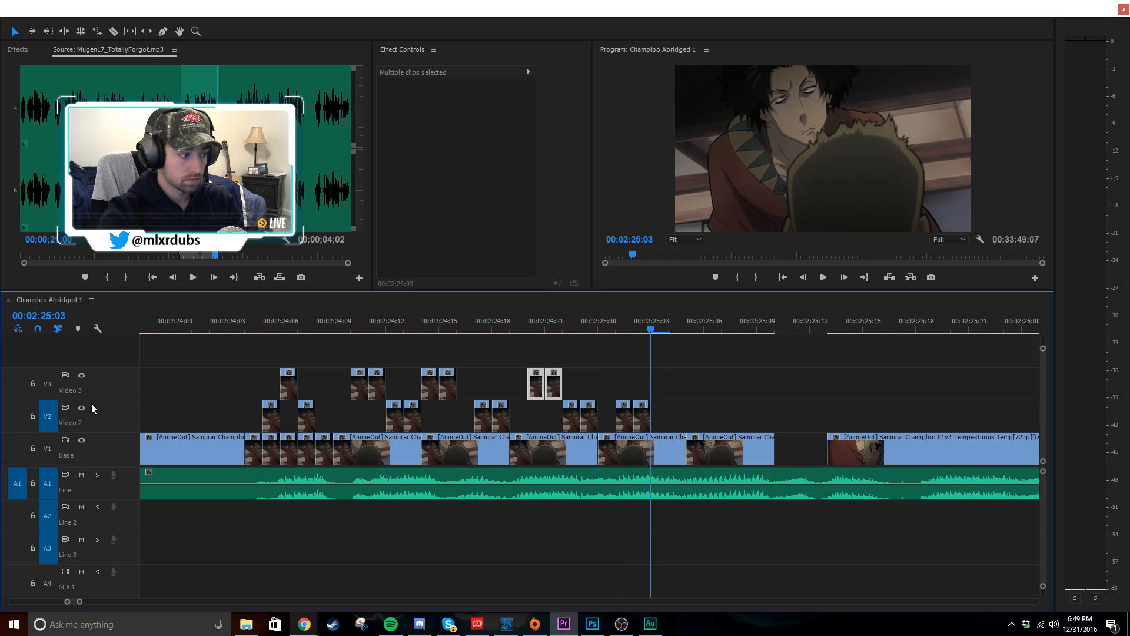
pyautogui.hotkey('ctrl', 'v')
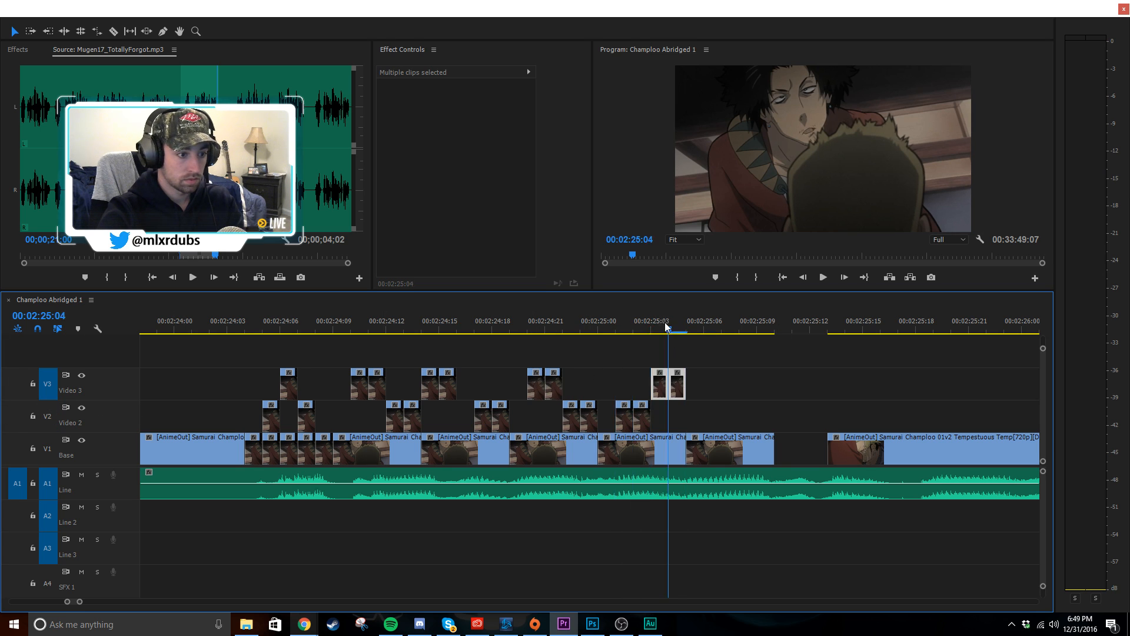
pyautogui.press('space')
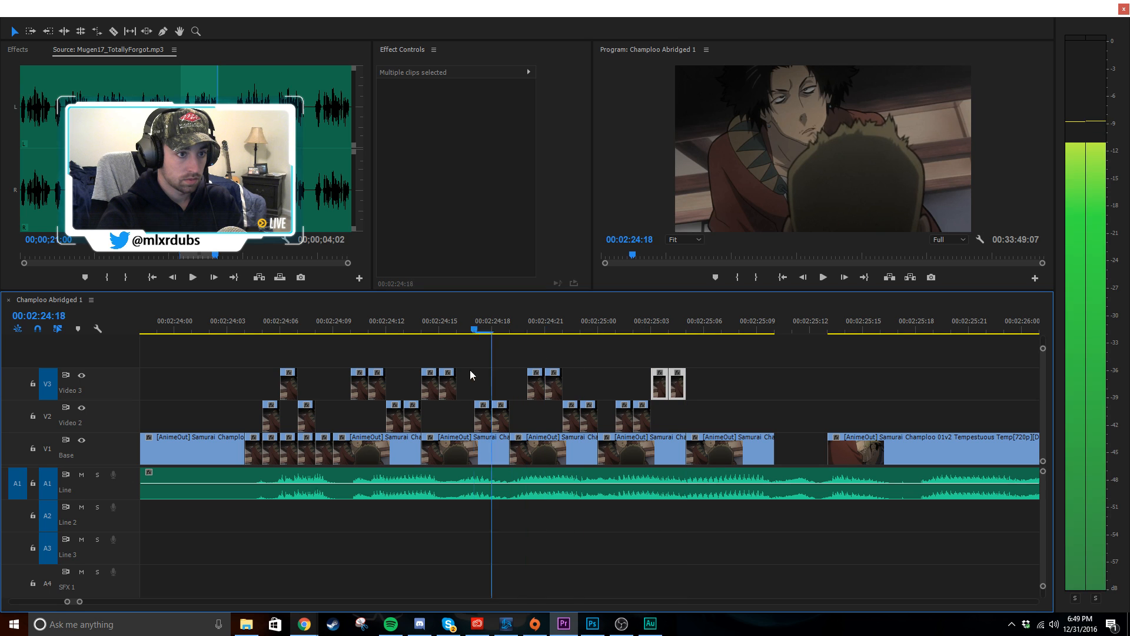
pyautogui.press('space')
# - Delete the second one-frame clip of the newly pasted V3 pair, at 00:02:25:04
pyautogui.click(650, 322)
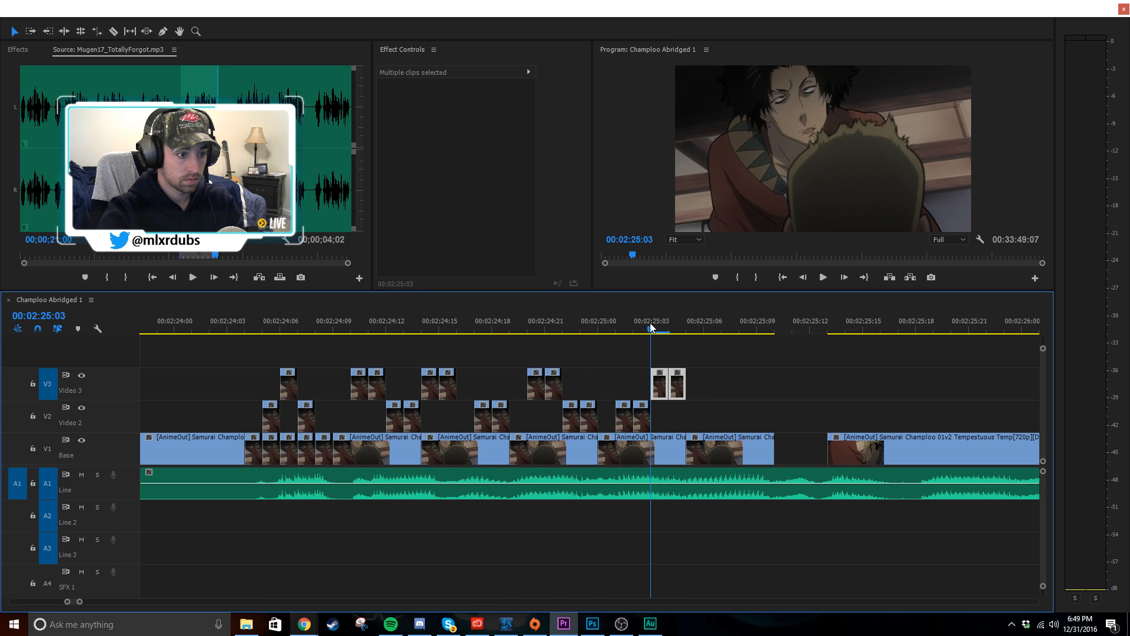
pyautogui.click(677, 383)
pyautogui.press('Delete')
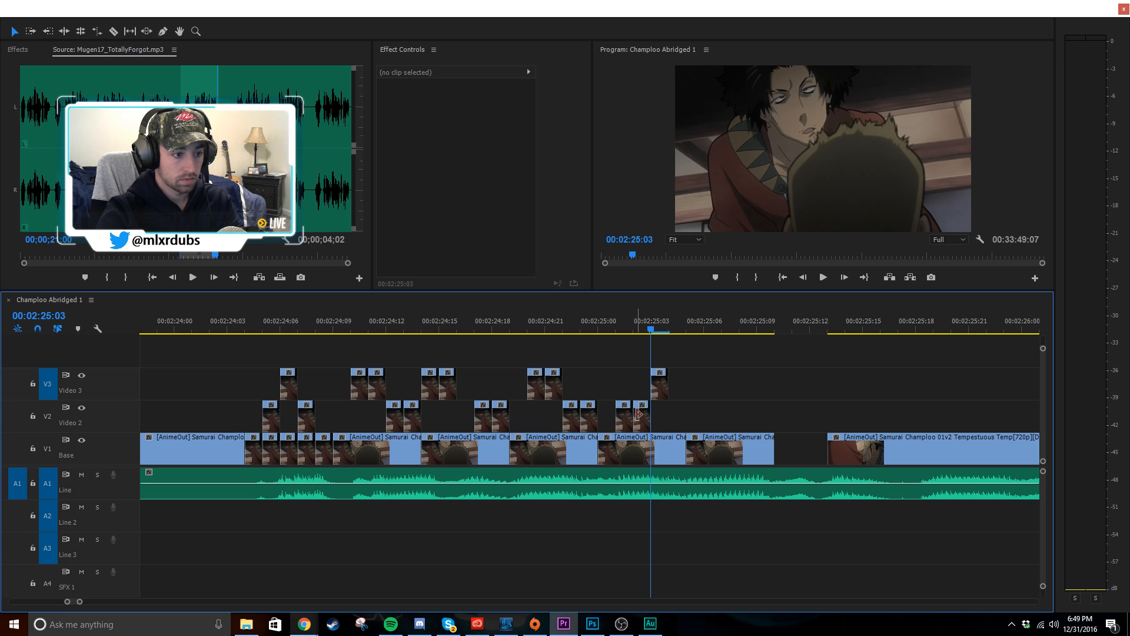
# - Rearrange the last two one-frame clips so the V3 clip sits at 00:02:25:02 and the V2 clip at 00:02:25:03, and play back
pyautogui.moveTo(651, 389)
pyautogui.mouseDown()
pyautogui.moveTo(642, 408)
pyautogui.moveTo(657, 411)
pyautogui.mouseUp()
pyautogui.click(681, 406)
pyautogui.click(681, 411)
pyautogui.click(613, 315)
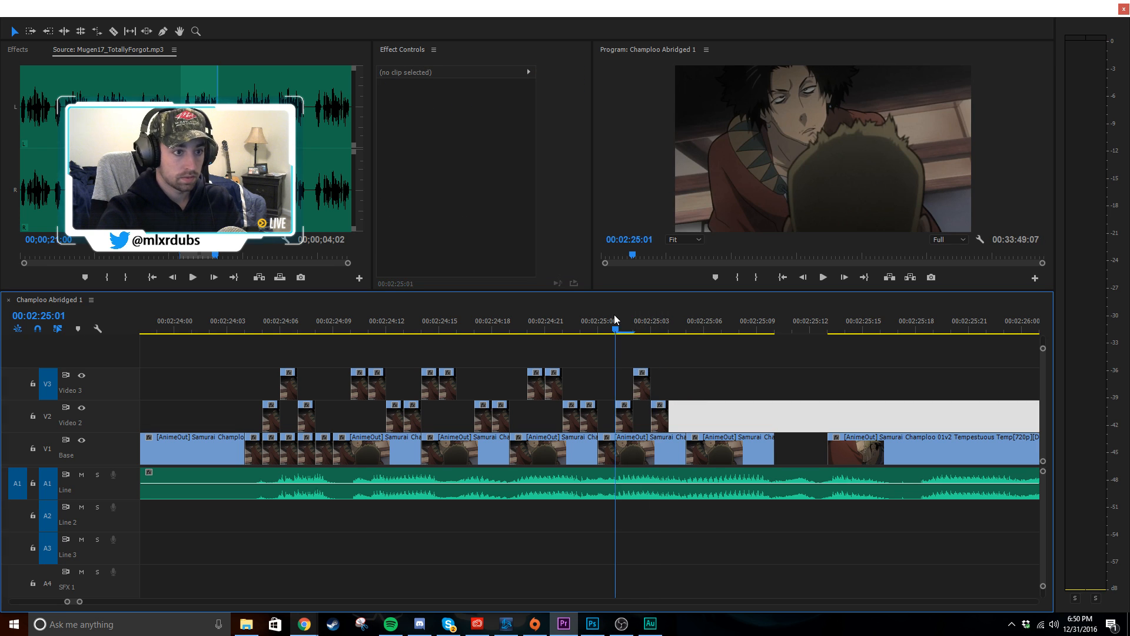
pyautogui.press('space')
pyautogui.click(462, 322)
pyautogui.press('space')
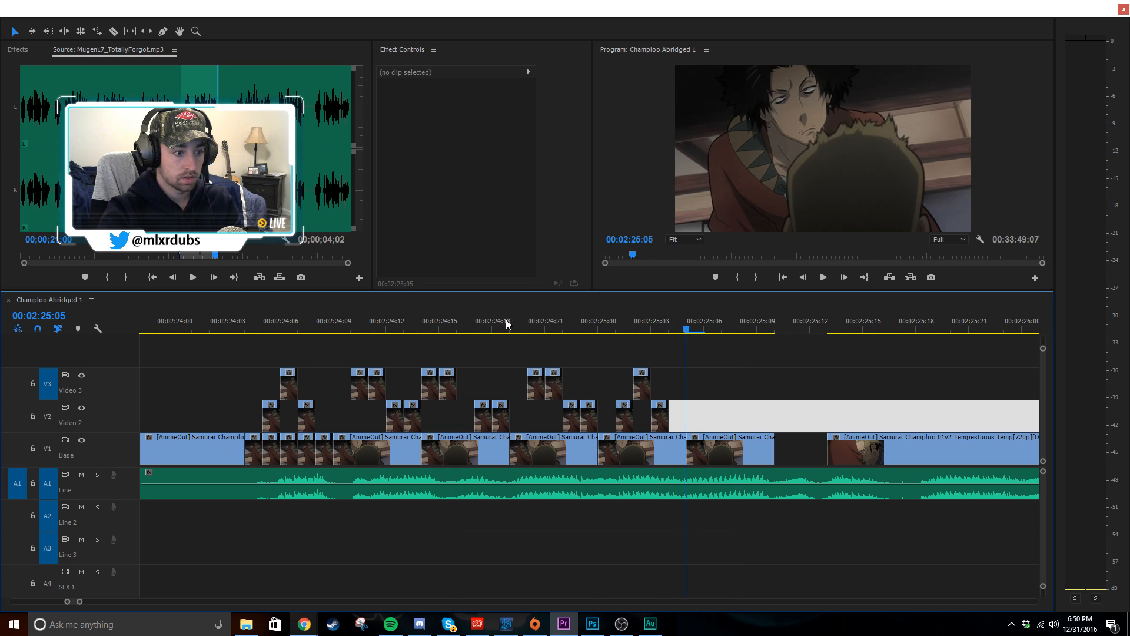
# - Copy the one-frame V2 clip at 00:02:25:03 and paste it onto V2 at 00:02:25:07 and 00:02:25:08
pyautogui.moveTo(561, 316); pyautogui.dragTo(729, 341)
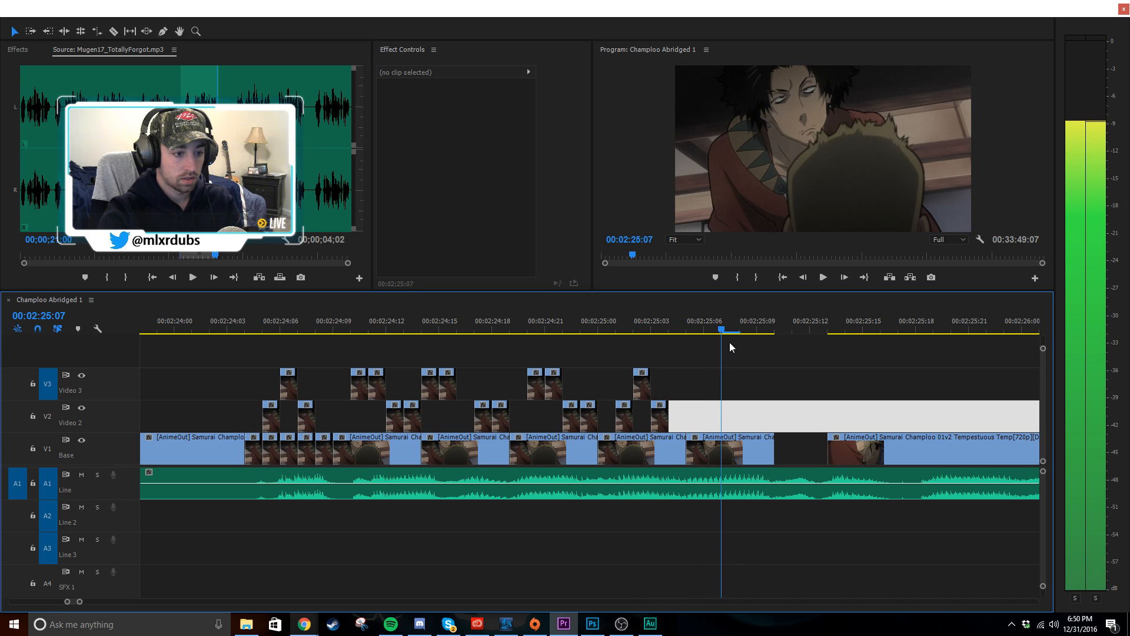
pyautogui.click(690, 409)
pyautogui.click(660, 417)
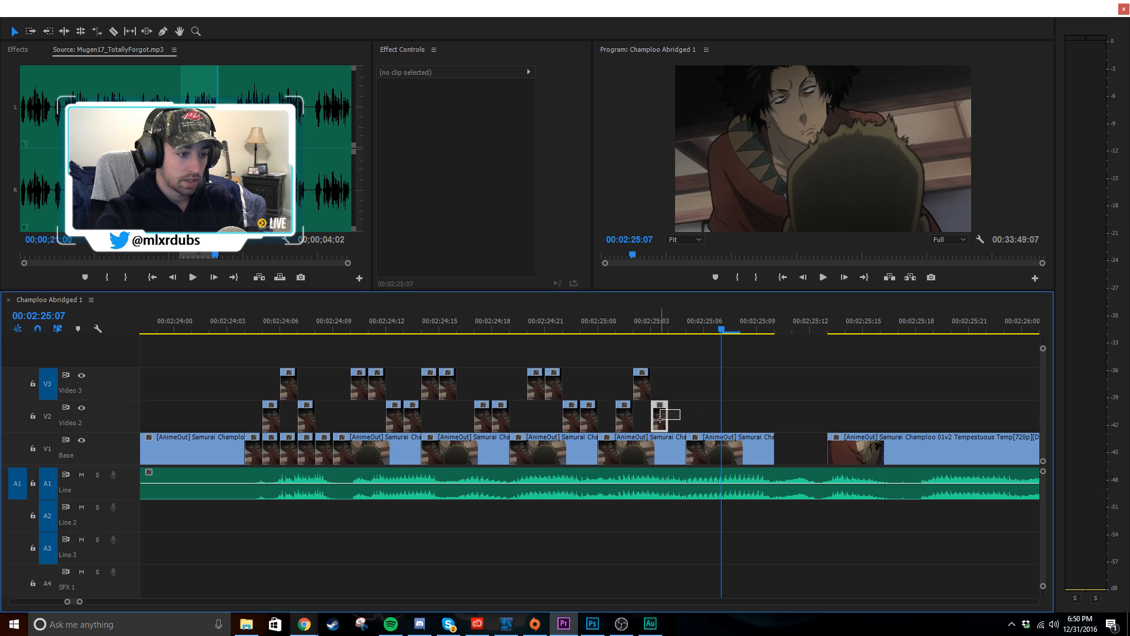
pyautogui.click(48, 393)
pyautogui.hotkey('ctrl', 'v')
pyautogui.moveTo(667, 324); pyautogui.dragTo(735, 323)
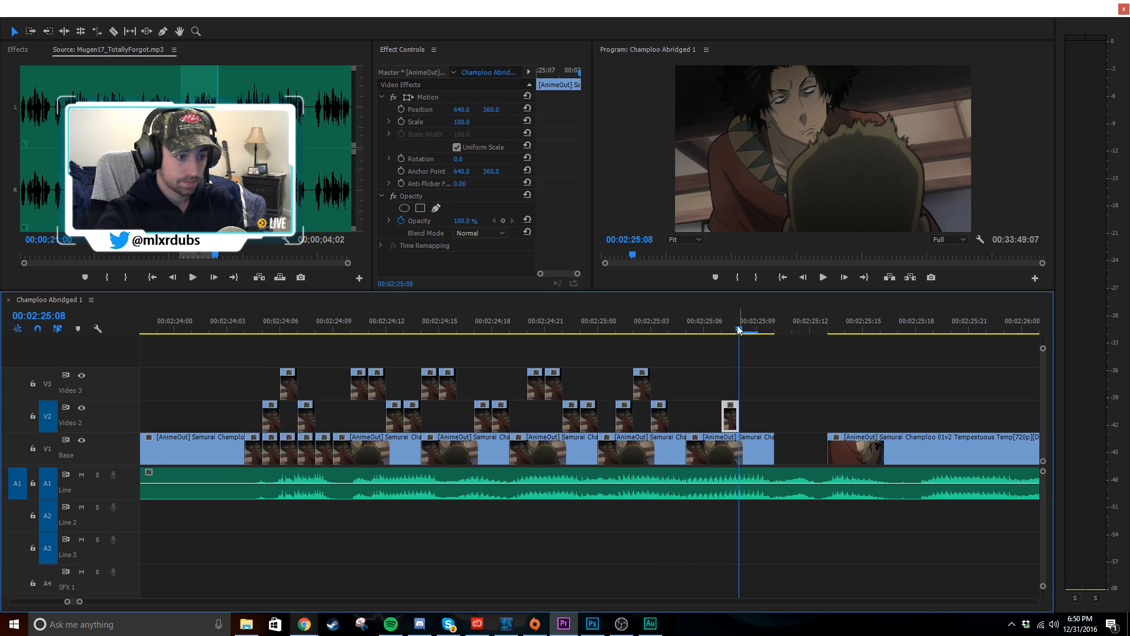
pyautogui.hotkey('ctrl', 'v')
# - Paste a third copy of the one-frame mouth clip onto V2 at 00:02:25:09
pyautogui.moveTo(738, 327); pyautogui.dragTo(765, 328)
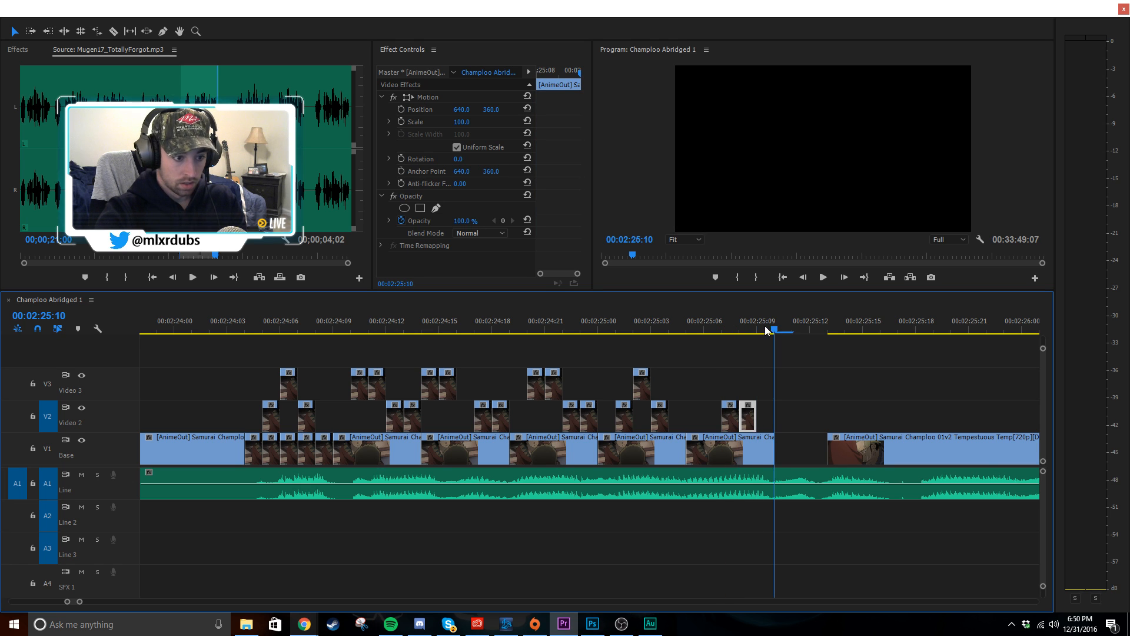
pyautogui.scroll(-4, 790, 340)
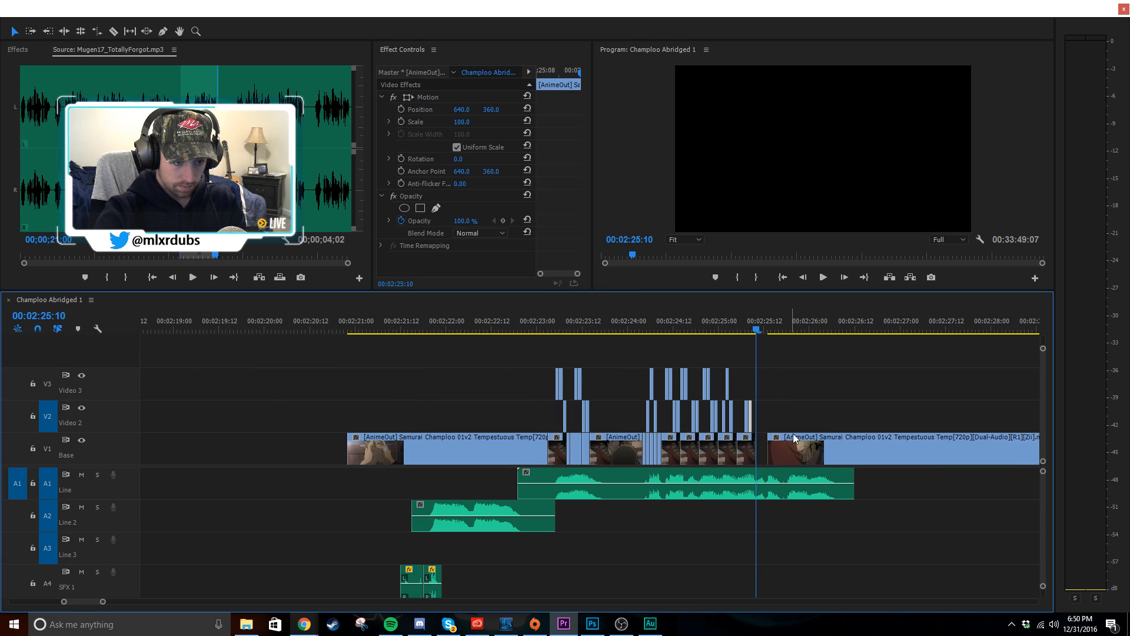
pyautogui.moveTo(789, 446); pyautogui.dragTo(876, 443)
pyautogui.click(808, 406)
pyautogui.scroll(5, 792, 409)
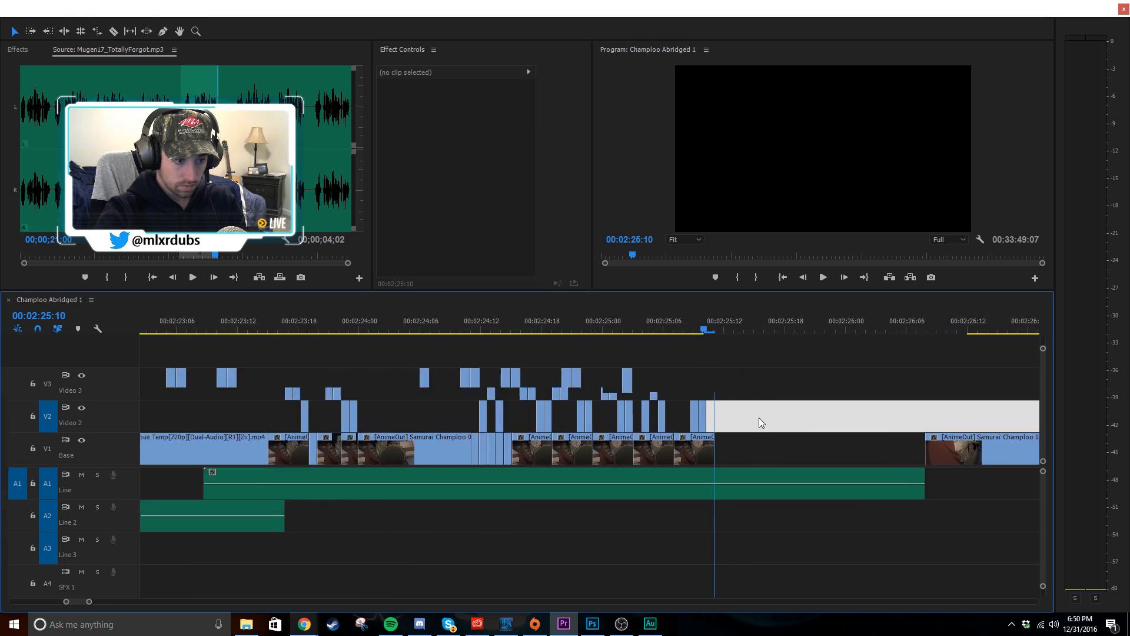
pyautogui.click(740, 426)
pyautogui.scroll(2, 765, 413)
pyautogui.click(770, 411)
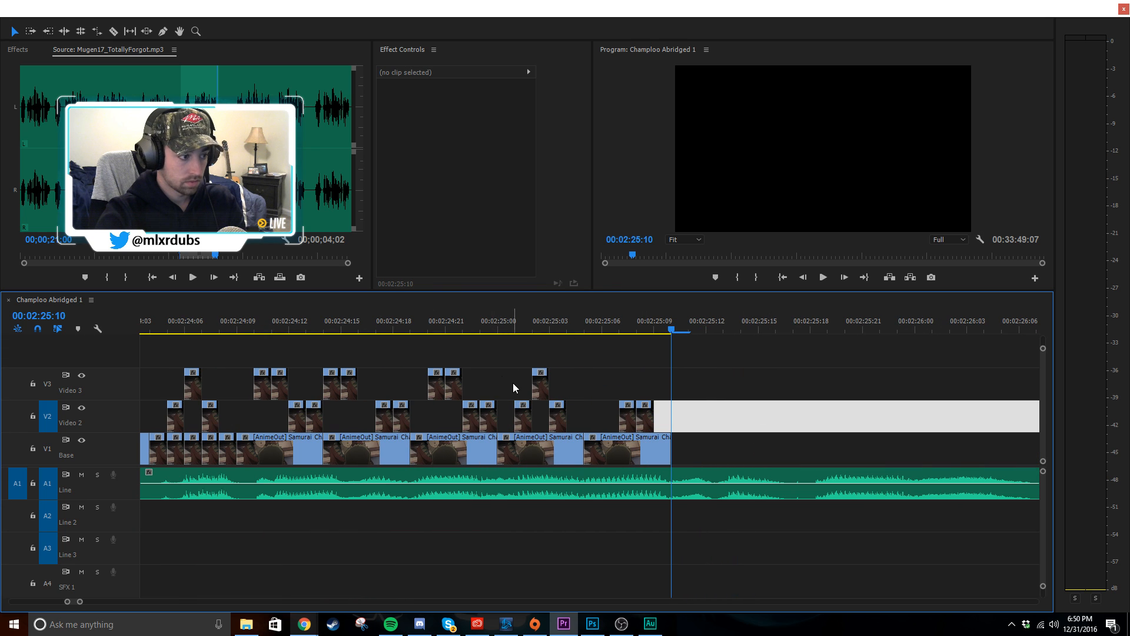
pyautogui.moveTo(619, 336); pyautogui.dragTo(653, 361)
pyautogui.click(748, 408)
pyautogui.hotkey('ctrl', 'v')
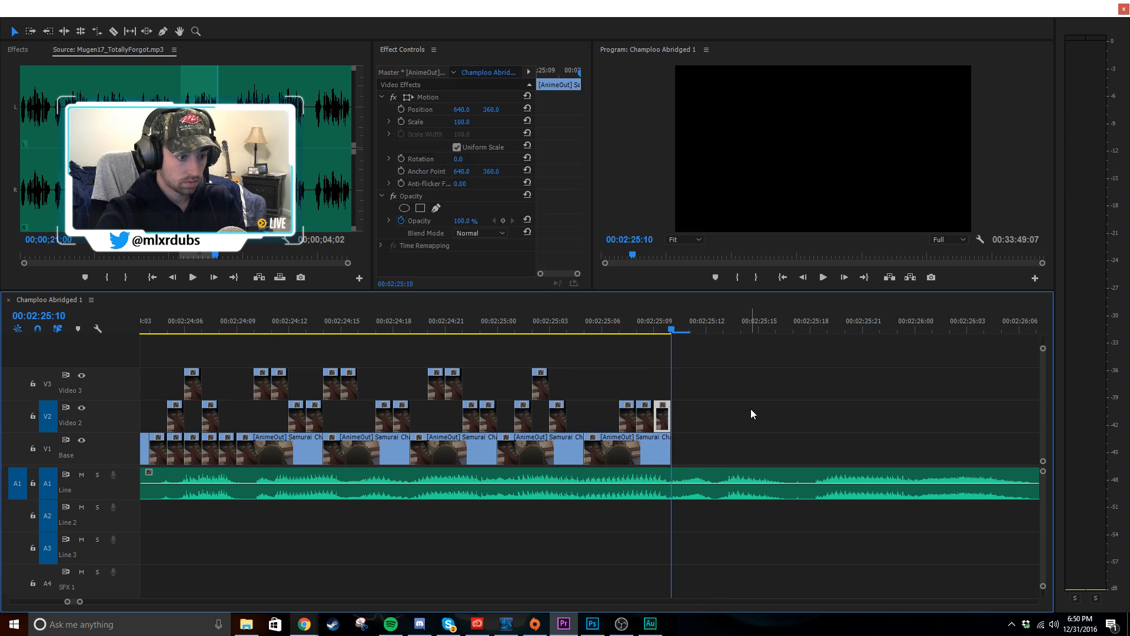
# - Copy the last five-frame base clip and paste it five times onto V1, filling 00:02:25:10 to 00:02:26:11
pyautogui.click(652, 443)
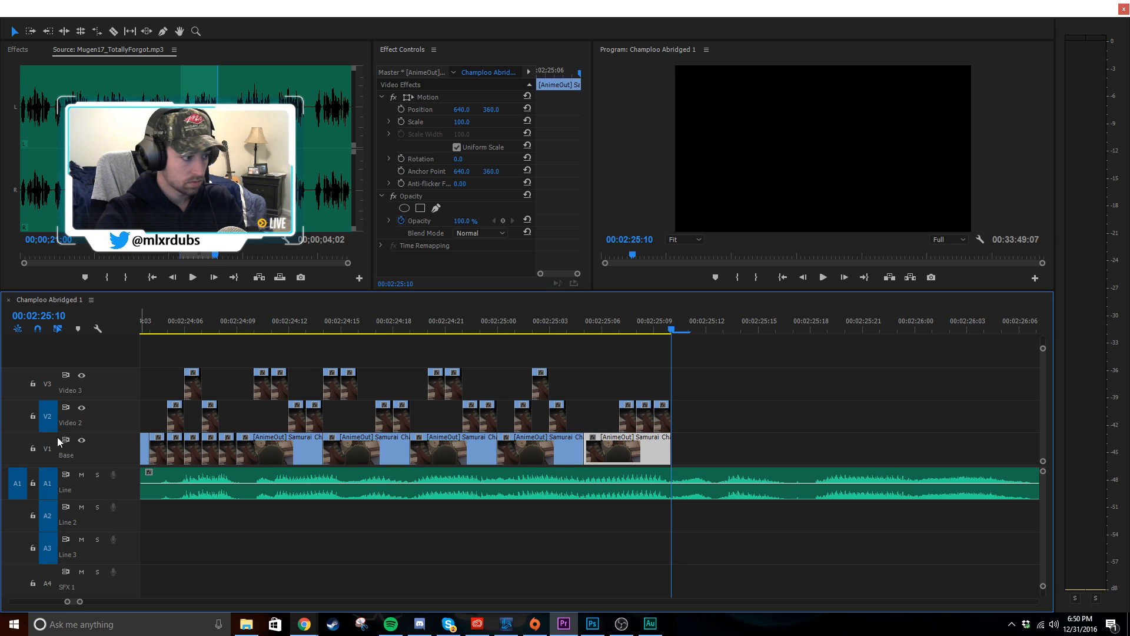
pyautogui.click(51, 422)
pyautogui.press('space')
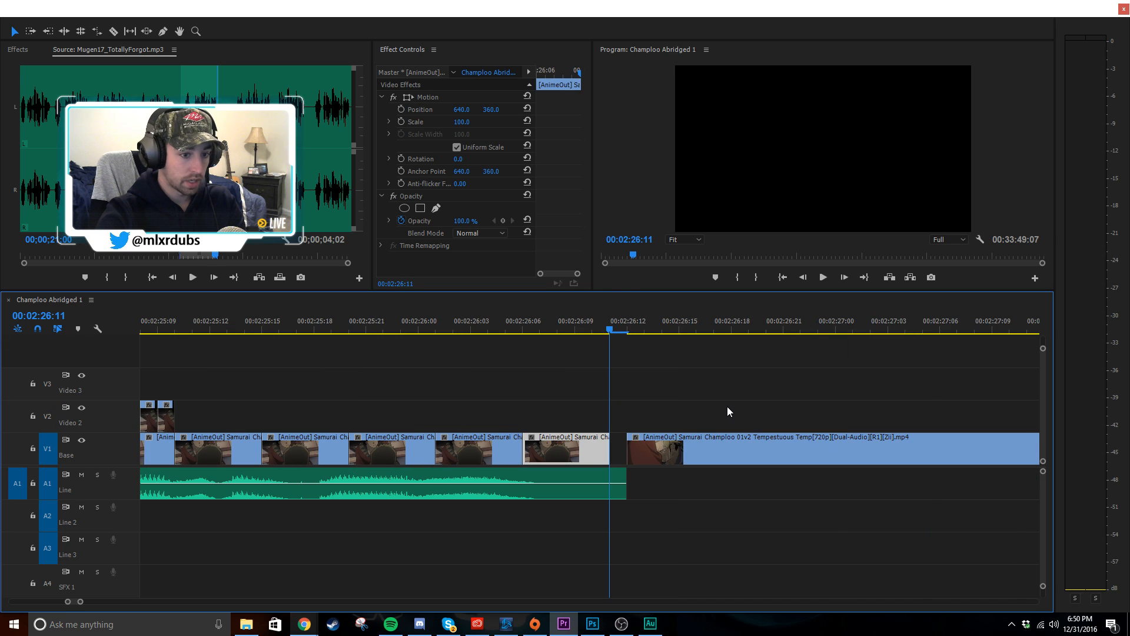
# - Copy the pair of V3 clips at 00:02:24:20 and paste it onto V3 at 00:02:25:13
pyautogui.scroll(6, 615, 407)
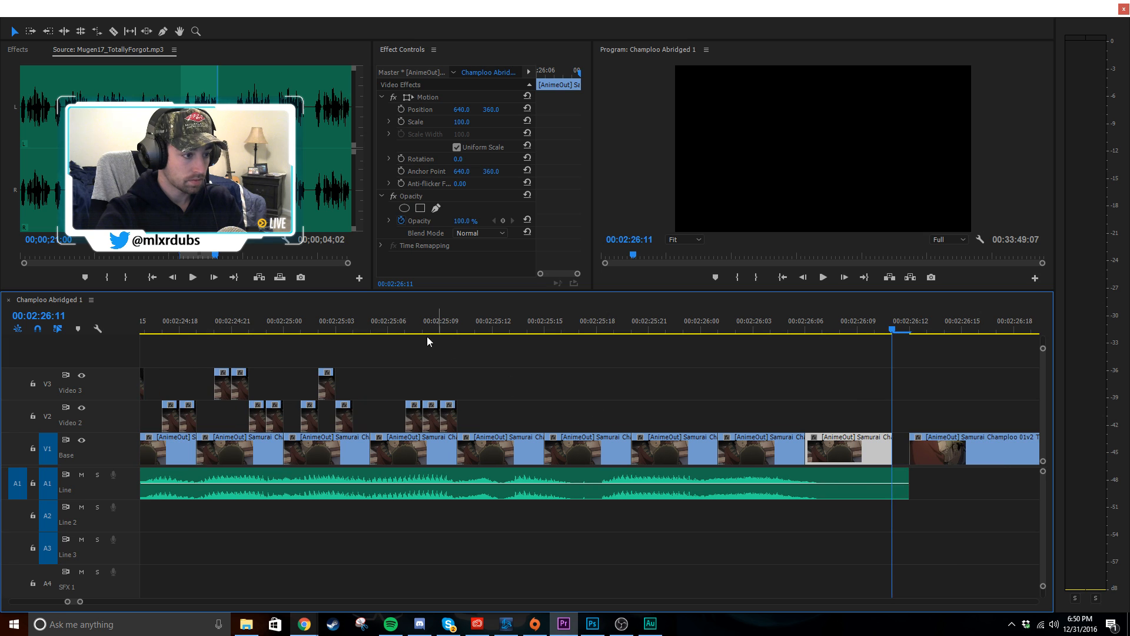
pyautogui.click(369, 322)
pyautogui.moveTo(368, 320); pyautogui.dragTo(510, 331)
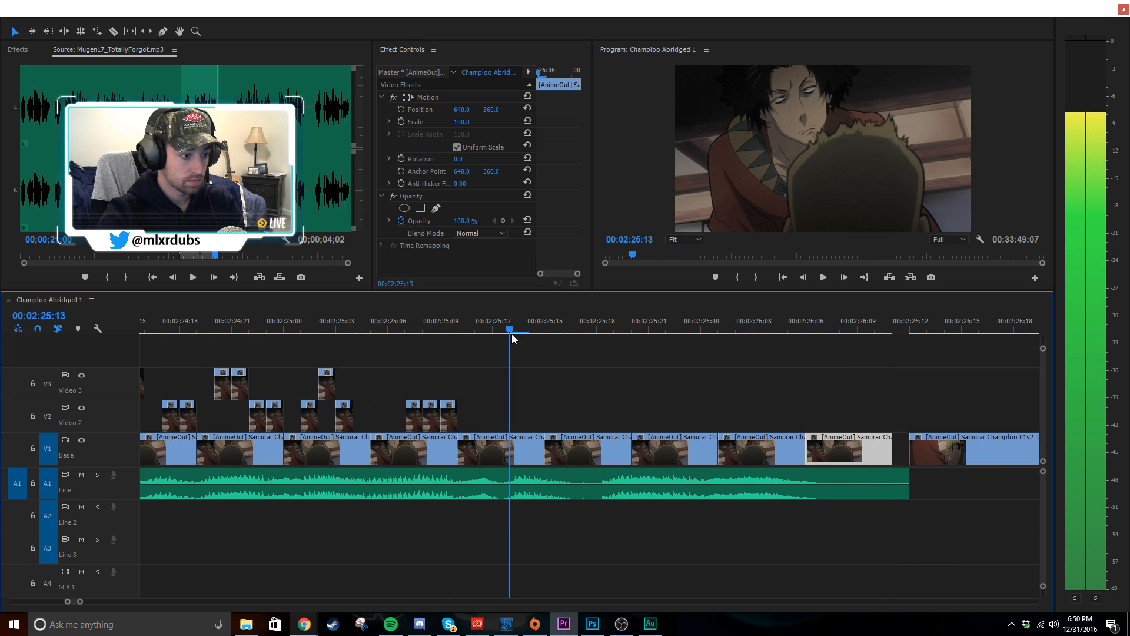
pyautogui.click(548, 382)
pyautogui.scroll(4, 426, 393)
pyautogui.moveTo(369, 367); pyautogui.dragTo(419, 421)
pyautogui.moveTo(279, 339); pyautogui.dragTo(328, 377)
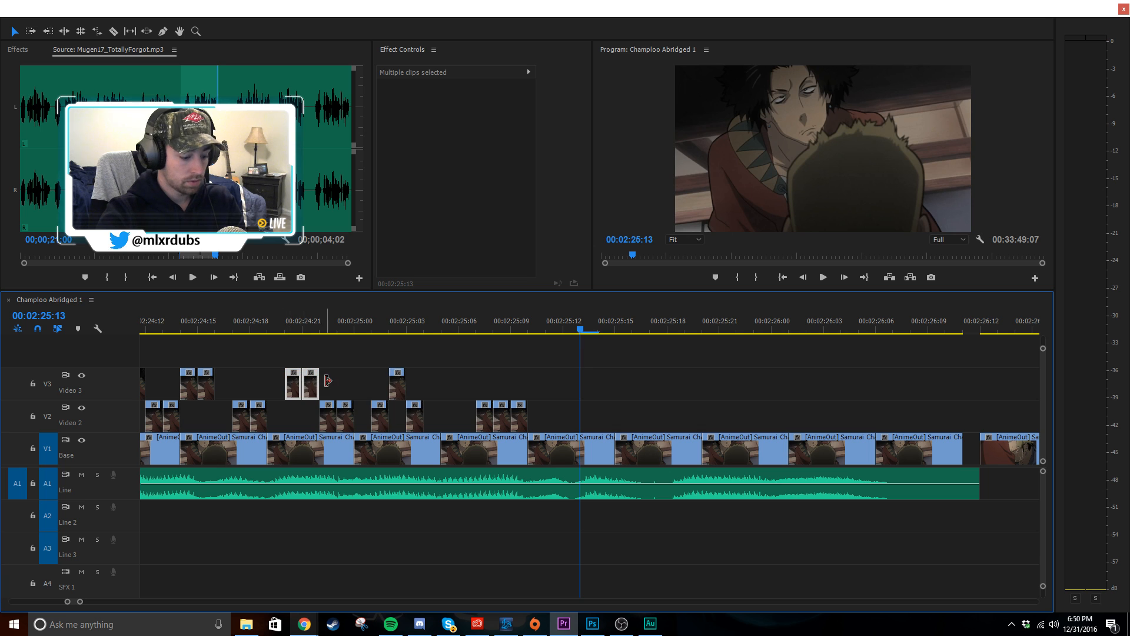
pyautogui.click(663, 381)
pyautogui.click(47, 384)
pyautogui.click(47, 448)
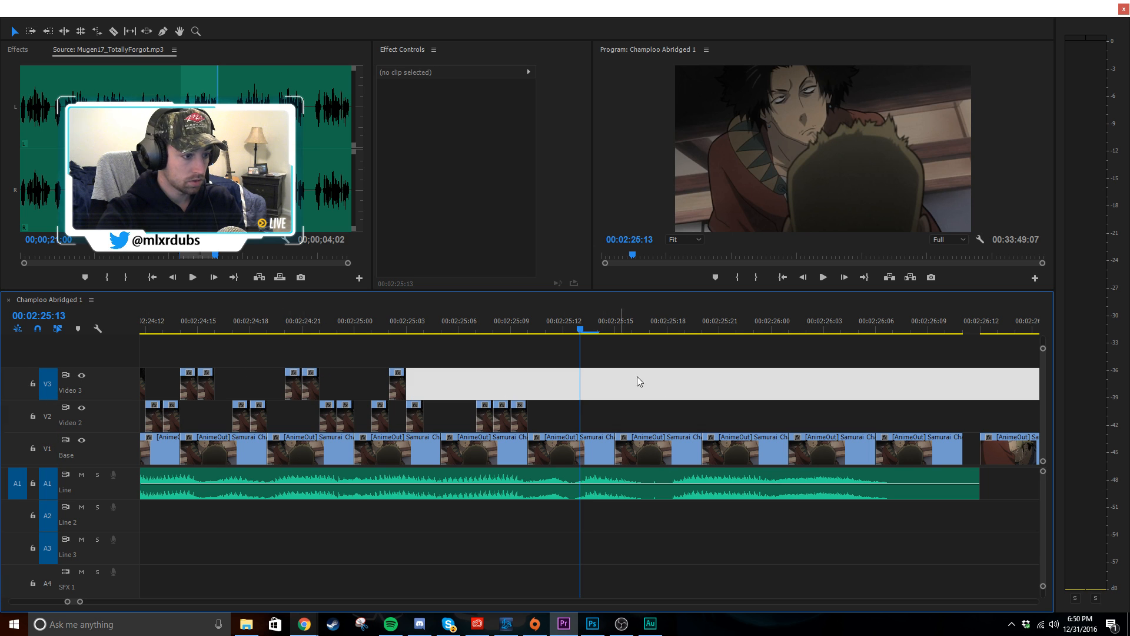
pyautogui.hotkey('ctrl', 'v')
# - Copy the V2 clip at 00:02:25:07, paste it onto V2 at 00:02:25:15, and play back the line
pyautogui.moveTo(551, 315); pyautogui.dragTo(630, 323)
pyautogui.click(707, 374)
pyautogui.click(484, 415)
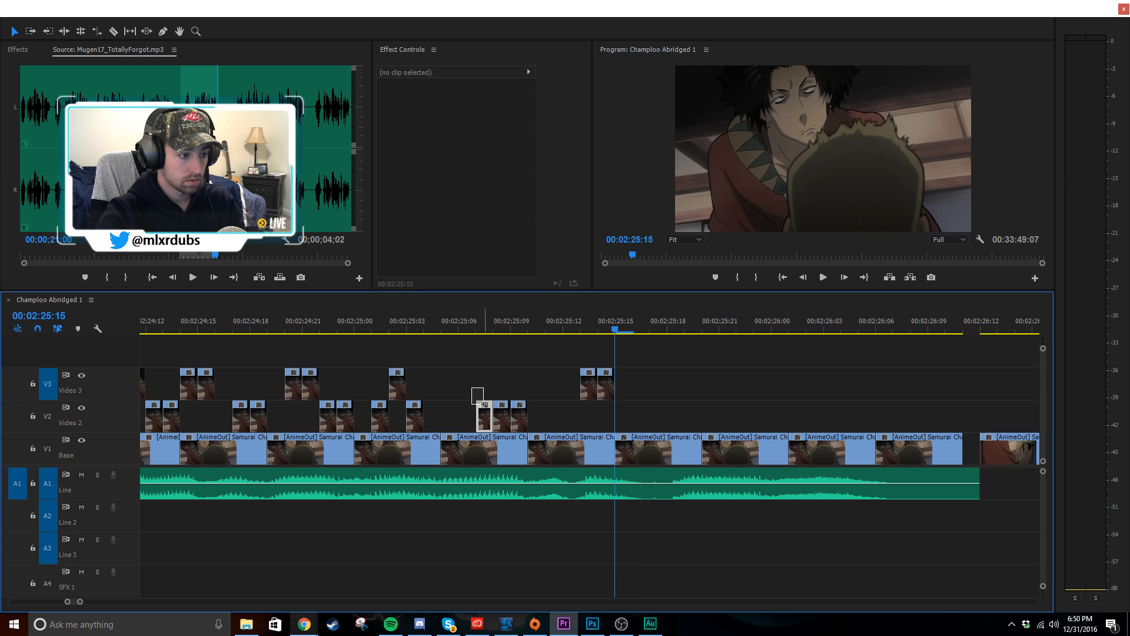
pyautogui.hotkey('ctrl', 'c')
pyautogui.click(52, 418)
pyautogui.click(52, 385)
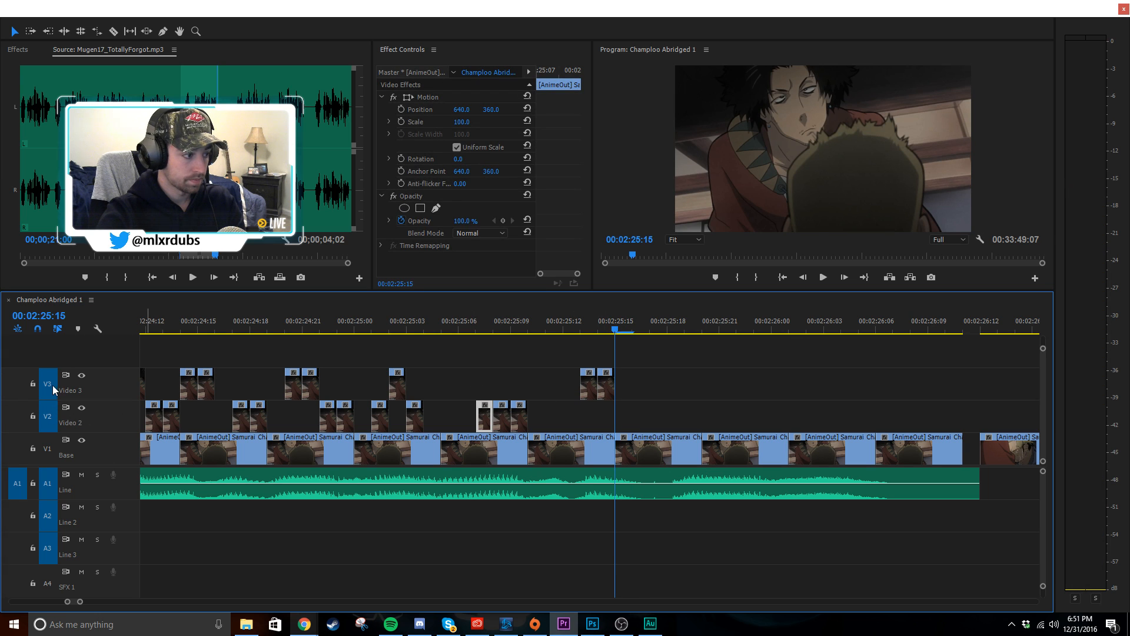
pyautogui.hotkey('ctrl', 'v')
pyautogui.click(557, 320)
pyautogui.press('space')
pyautogui.press('space')
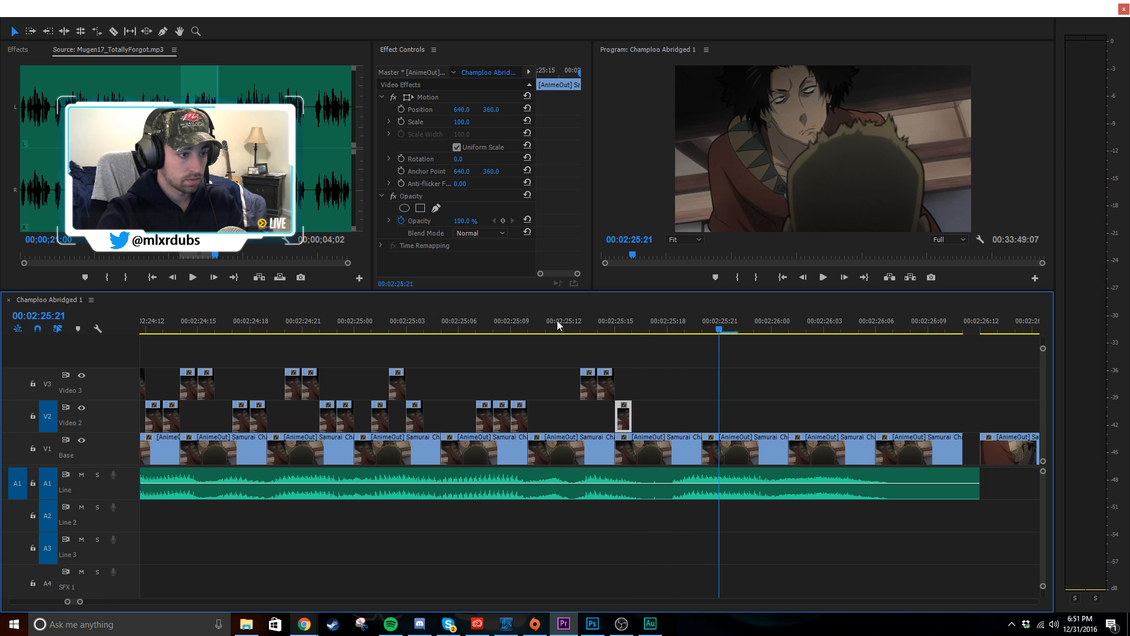
# - Copy the V2 pair at 00:02:24:12 with the V3 pair at 00:02:24:14, and paste all four clips starting at 00:02:25:18
pyautogui.click(610, 327)
pyautogui.moveTo(609, 328); pyautogui.dragTo(666, 335)
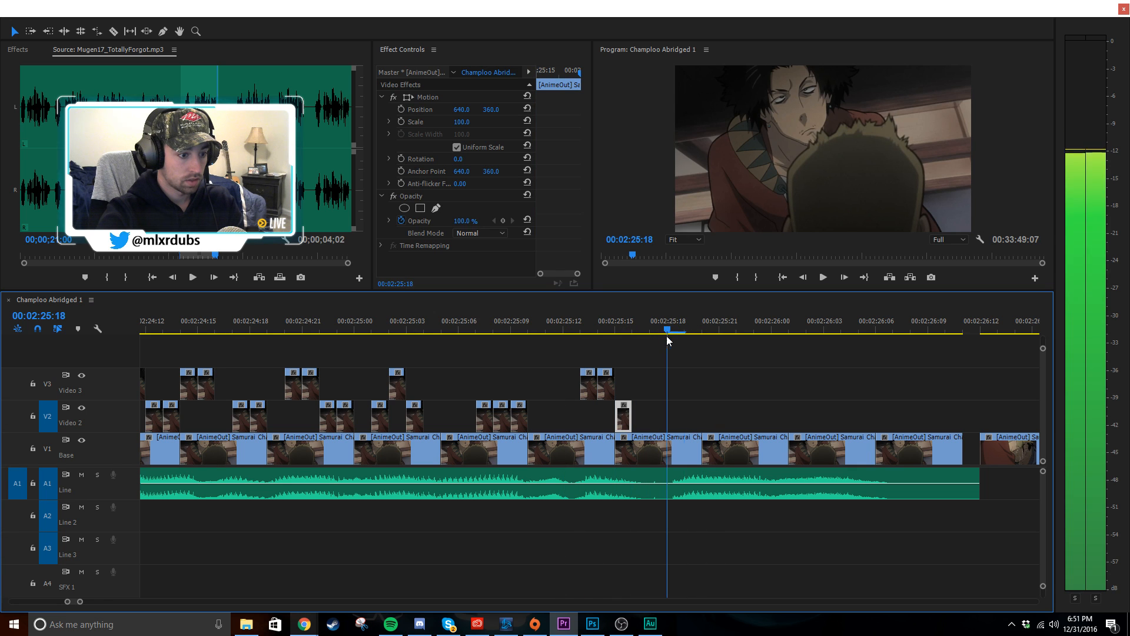
pyautogui.click(821, 393)
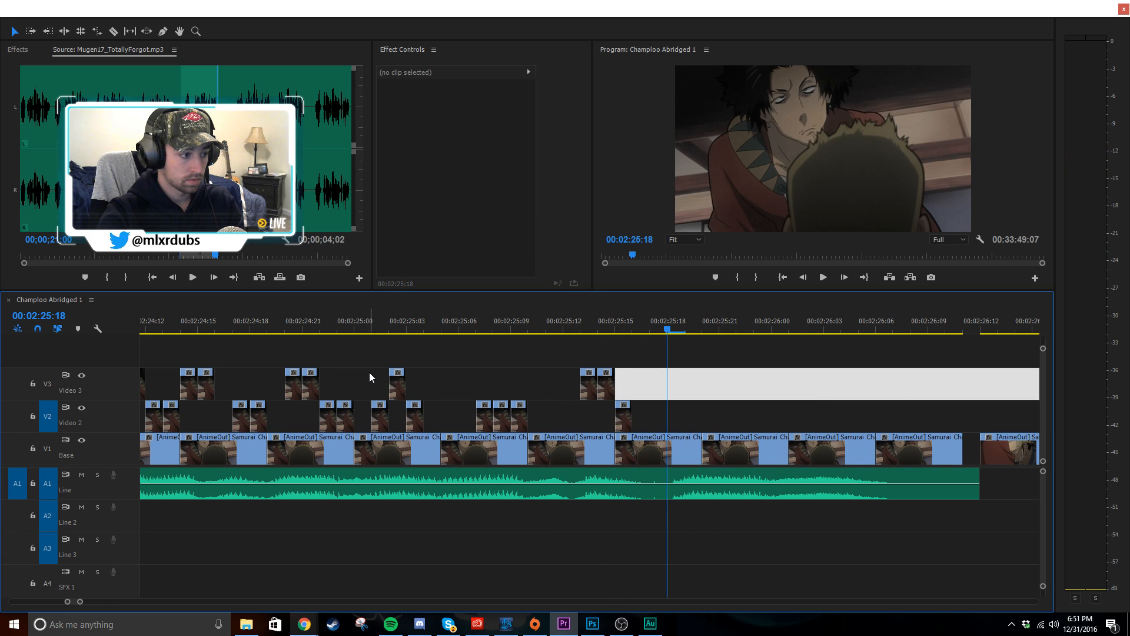
pyautogui.scroll(1, 330, 376)
pyautogui.scroll(1, 218, 362)
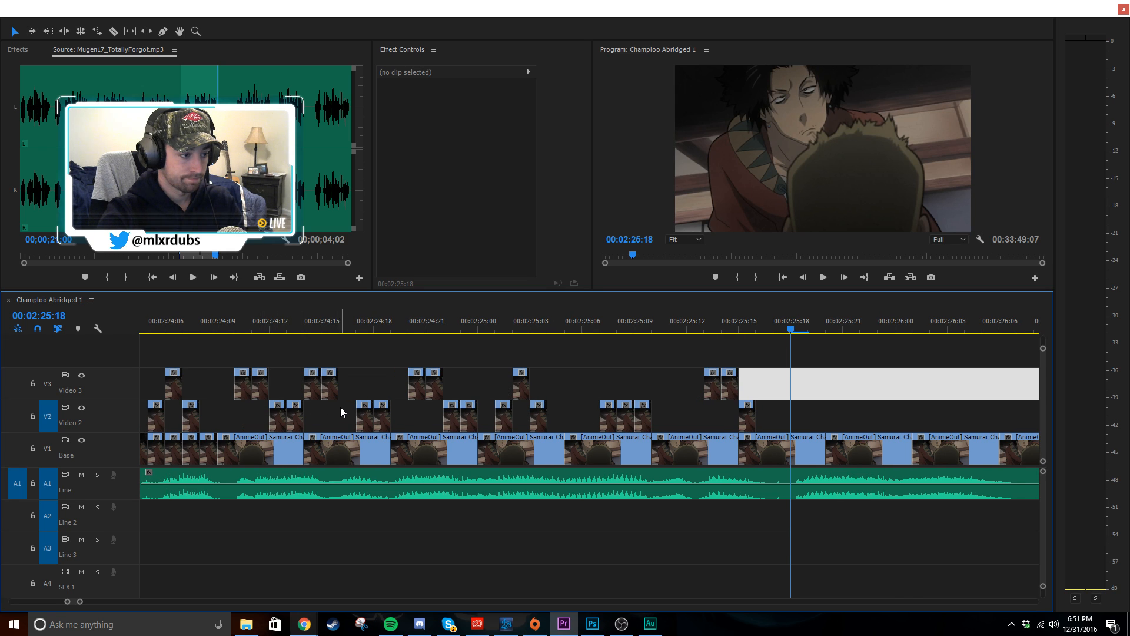
pyautogui.moveTo(347, 378); pyautogui.dragTo(277, 428)
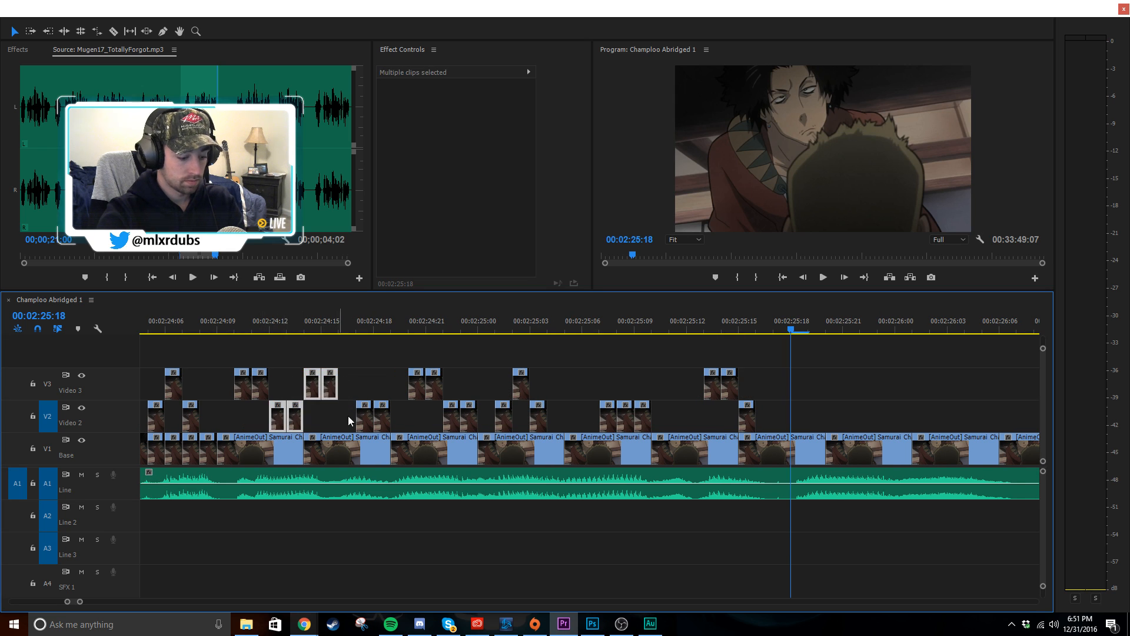
pyautogui.scroll(-2, 492, 409)
pyautogui.hotkey('ctrl', 'v')
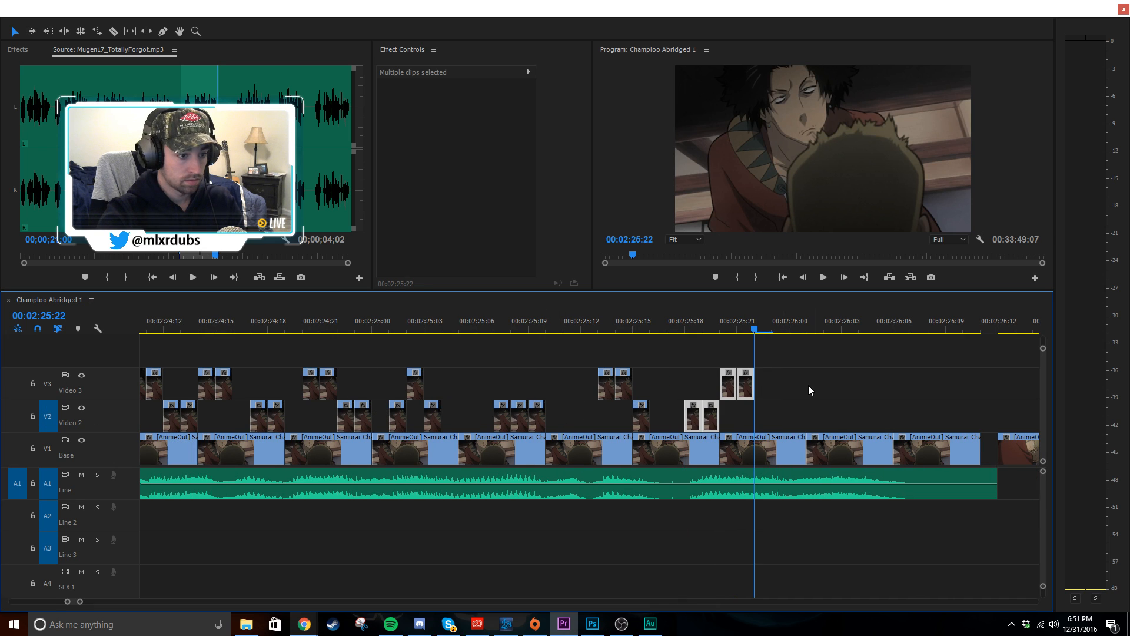
pyautogui.click(719, 329)
pyautogui.moveTo(719, 329); pyautogui.dragTo(755, 333)
# - Shift the four newly pasted V2 and V3 clips one frame later to start at 00:02:25:19, and play back
pyautogui.scroll(-1, 716, 385)
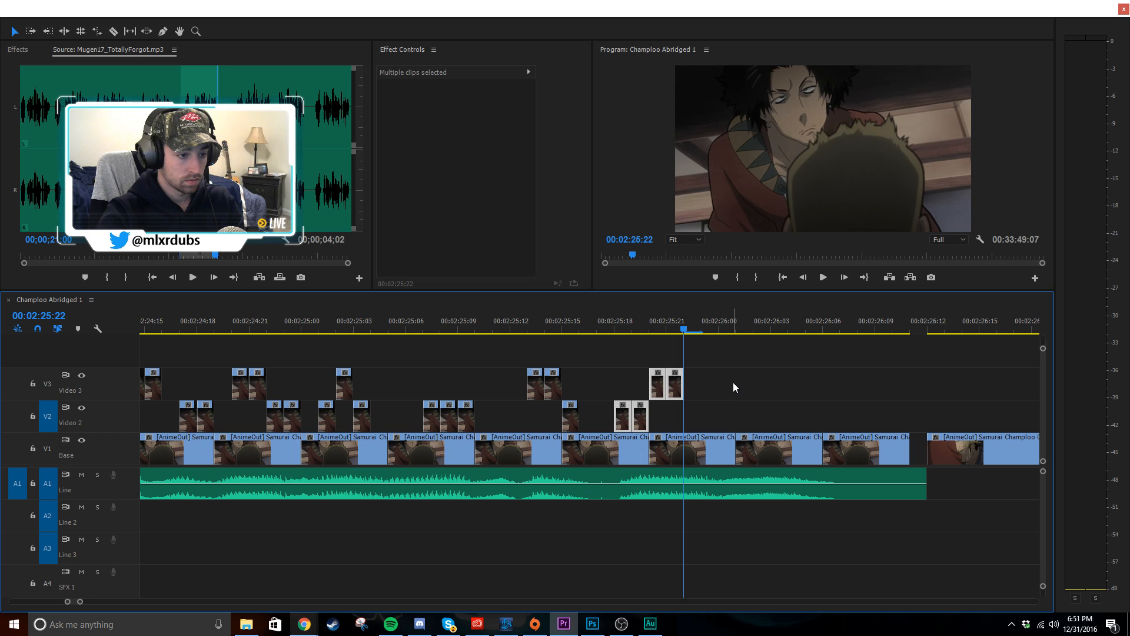
pyautogui.click(733, 384)
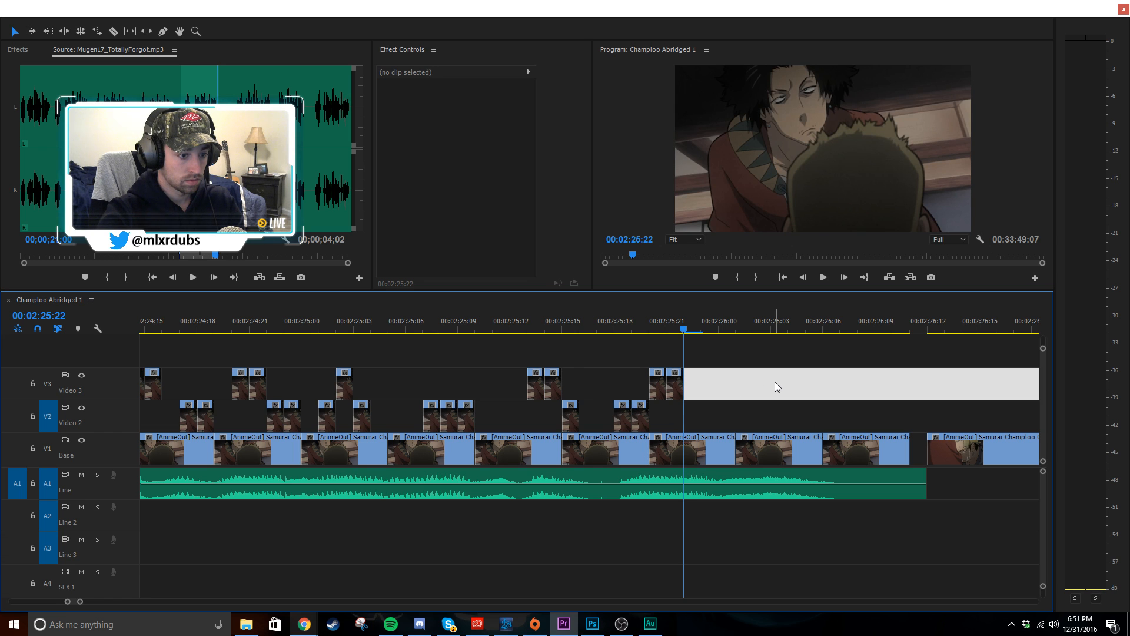
pyautogui.click(756, 386)
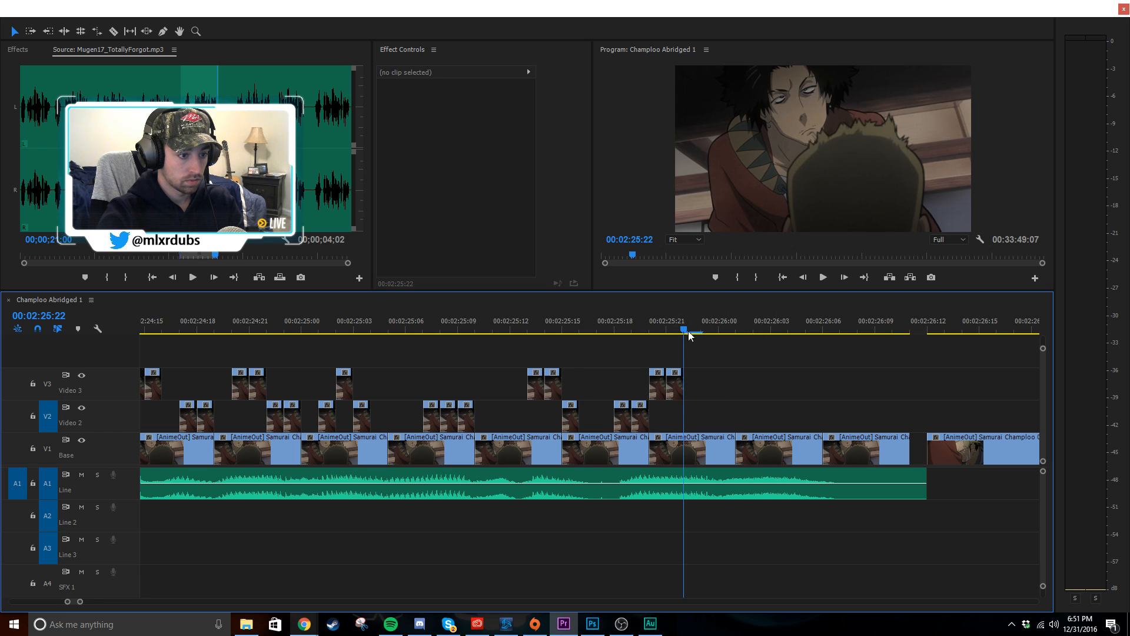
pyautogui.moveTo(688, 334); pyautogui.dragTo(733, 347)
pyautogui.click(613, 328)
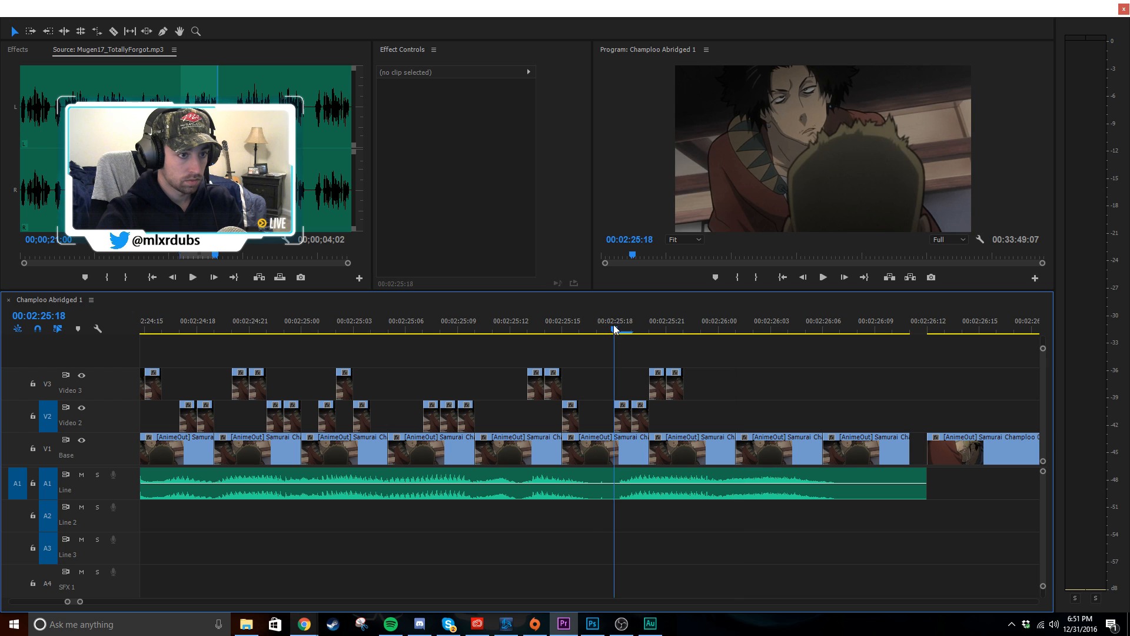
pyautogui.moveTo(614, 327)
pyautogui.mouseDown()
pyautogui.moveTo(632, 331)
pyautogui.moveTo(615, 338)
pyautogui.mouseUp()
pyautogui.moveTo(723, 357); pyautogui.dragTo(651, 415)
pyautogui.press('space')
pyautogui.press('space')
pyautogui.click(658, 331)
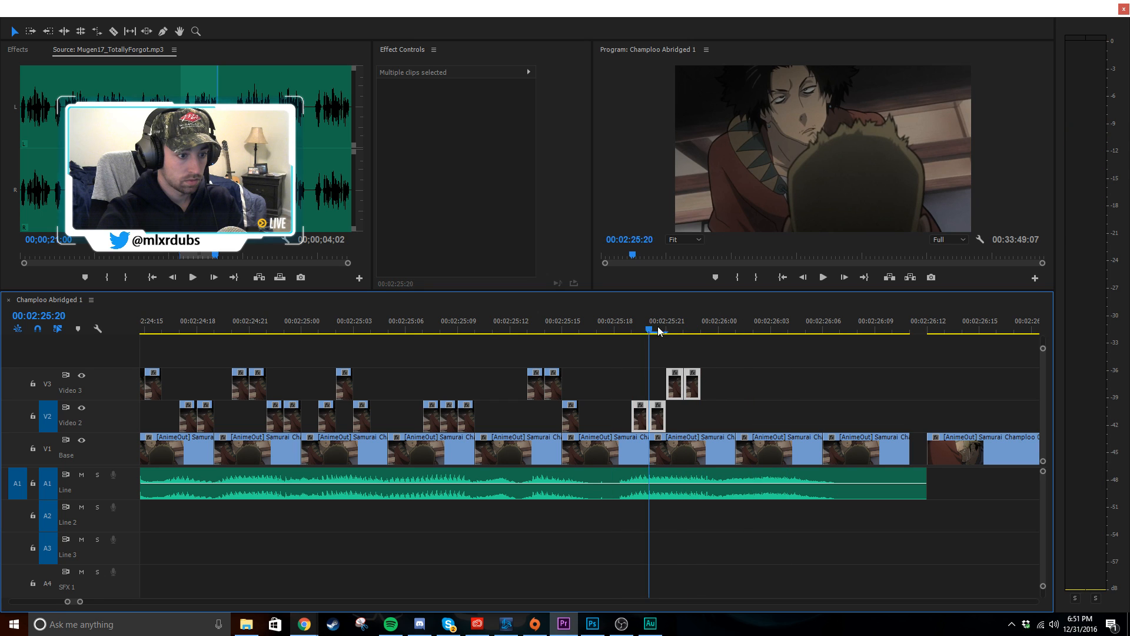
pyautogui.moveTo(658, 330); pyautogui.dragTo(715, 327)
pyautogui.click(625, 394)
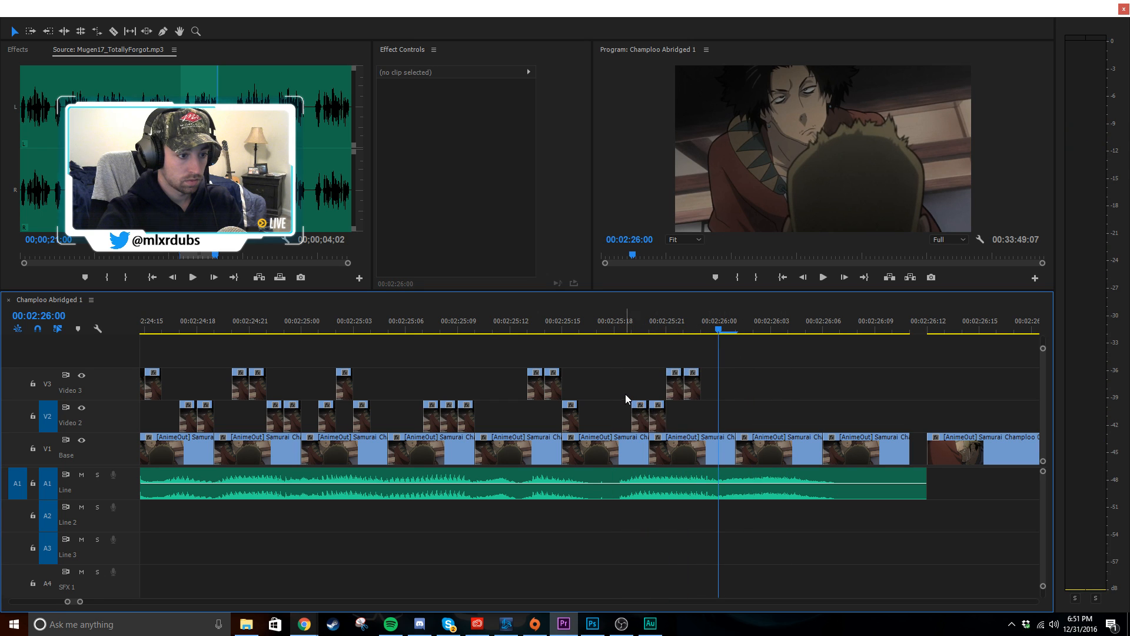
# - Copy the V2 pair at 00:02:25:19, paste it onto V2 at 00:02:25:23, and scrub through the result
pyautogui.moveTo(625, 393); pyautogui.dragTo(663, 420)
pyautogui.click(704, 329)
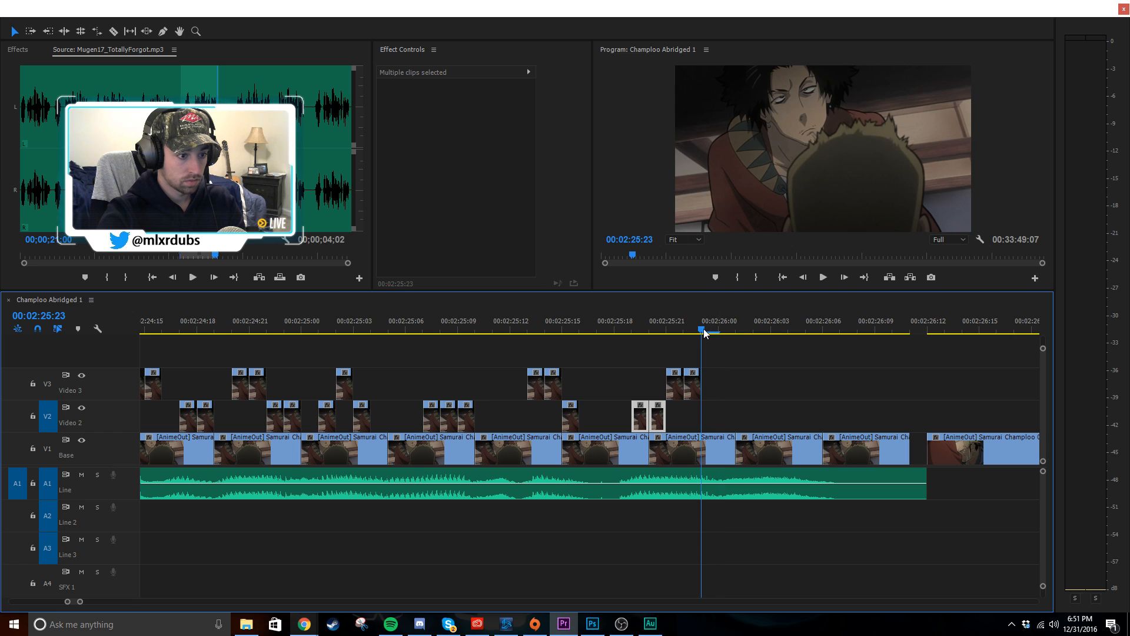
pyautogui.click(52, 437)
pyautogui.click(47, 416)
pyautogui.hotkey('ctrl', 'v')
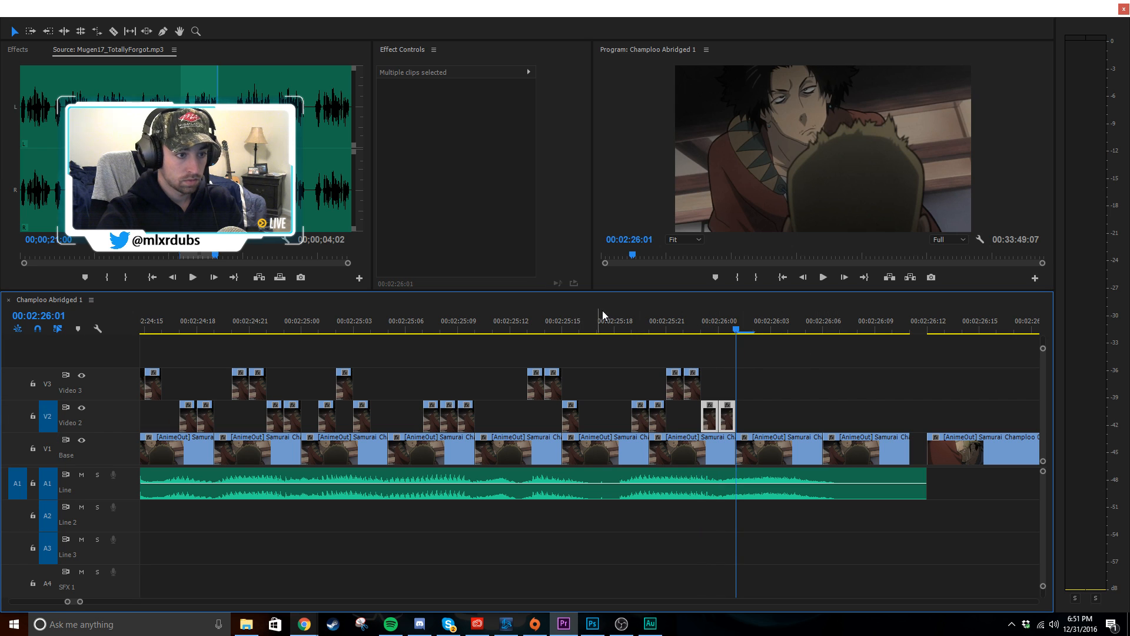
pyautogui.moveTo(630, 324); pyautogui.dragTo(868, 334)
# - Review the whole lip-synced line in context, playing back from about 00:02:21:09
pyautogui.scroll(-3, 746, 407)
pyautogui.click(750, 390)
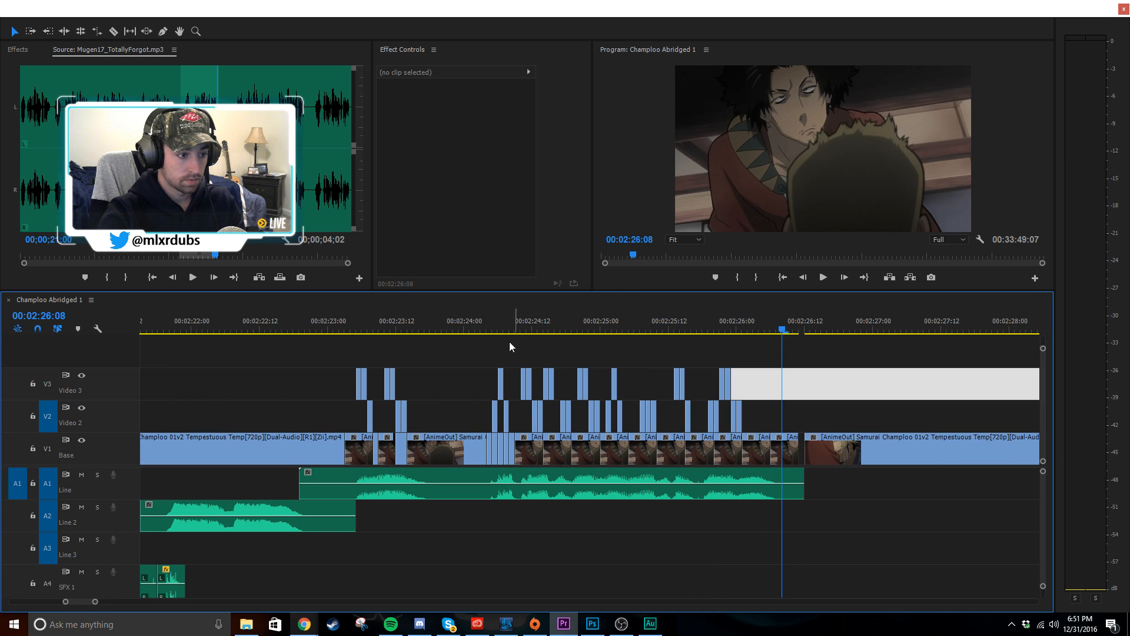
pyautogui.click(470, 323)
pyautogui.click(318, 323)
pyautogui.scroll(6, 350, 349)
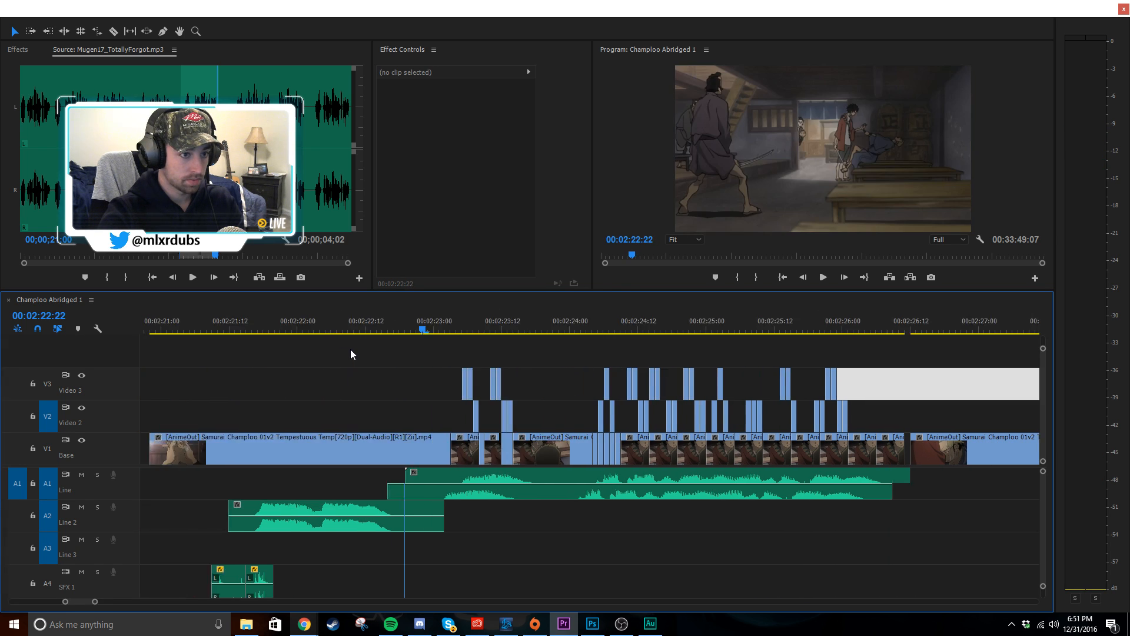
pyautogui.scroll(1, 341, 347)
pyautogui.click(230, 325)
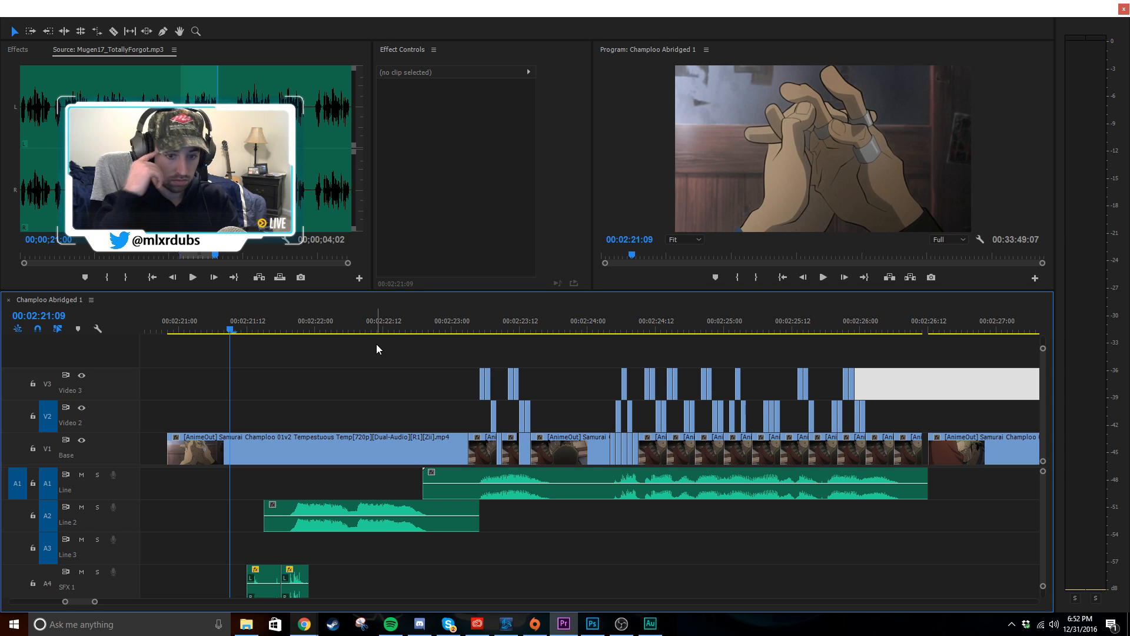
pyautogui.click(385, 390)
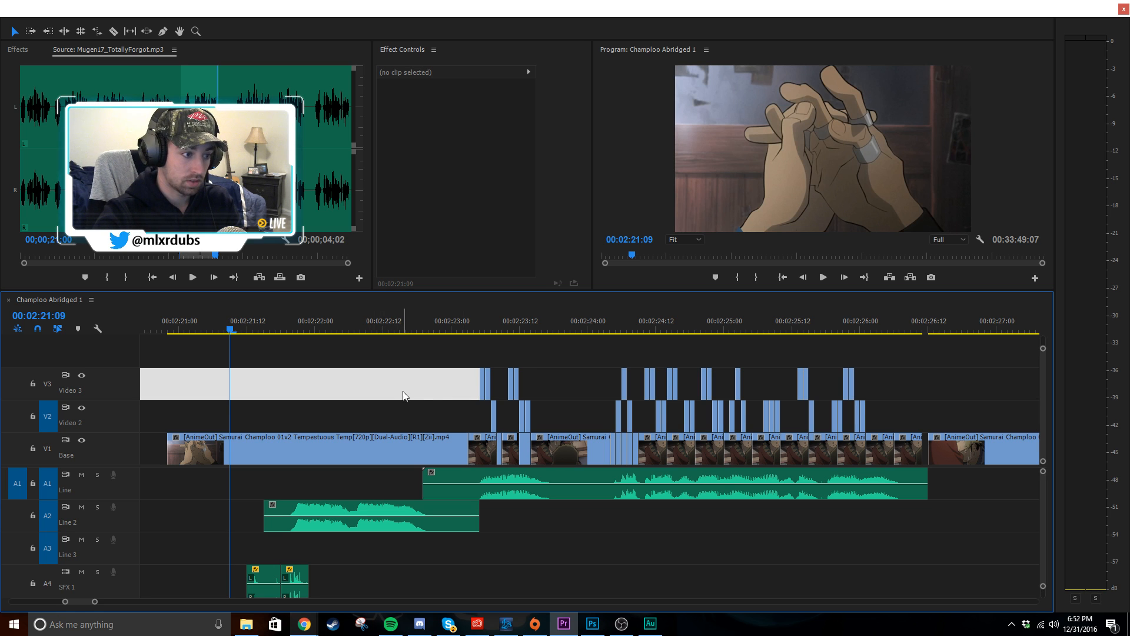
pyautogui.click(406, 389)
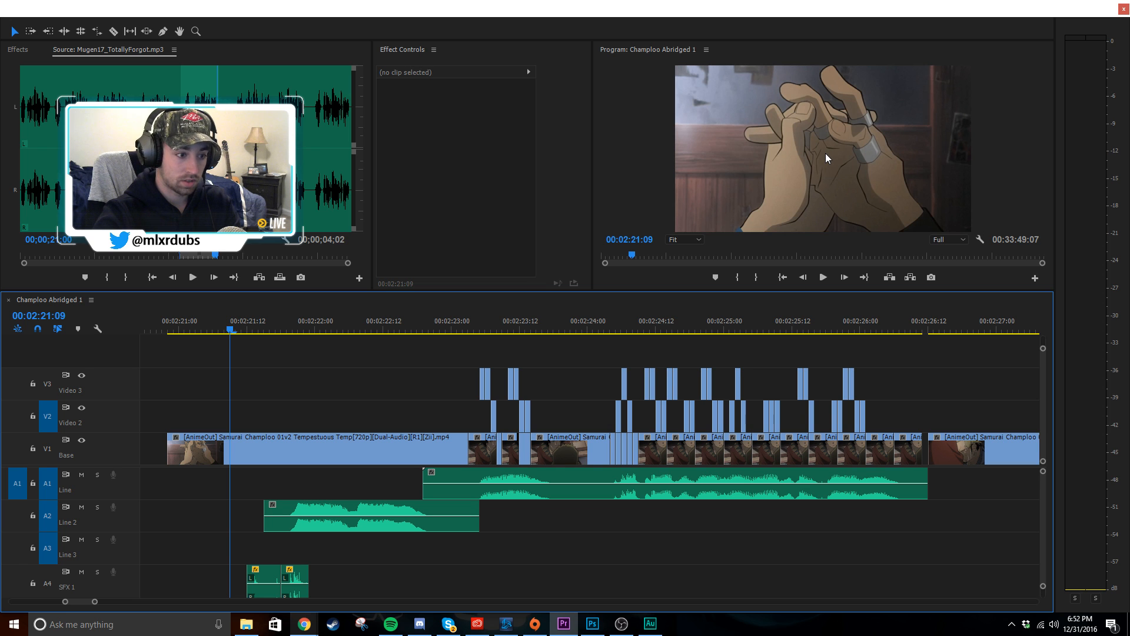
# - Play back the scene from 00:02:21:09 to about 00:02:27:04 with the program monitor enlarged
pyautogui.press('`')
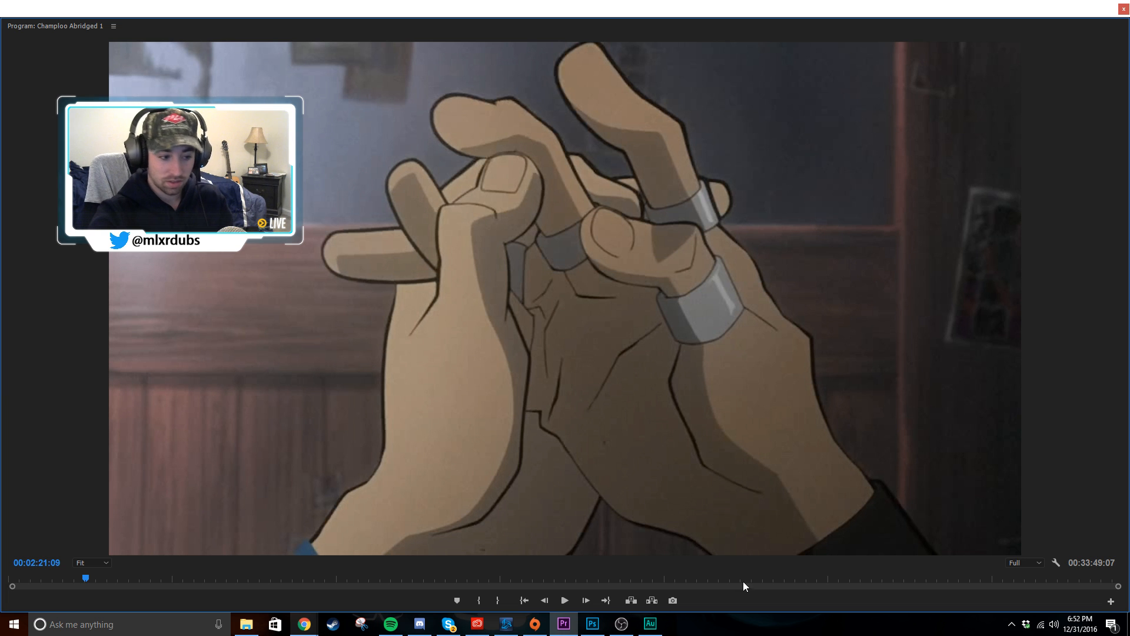
pyautogui.click(304, 624)
pyautogui.click(337, 575)
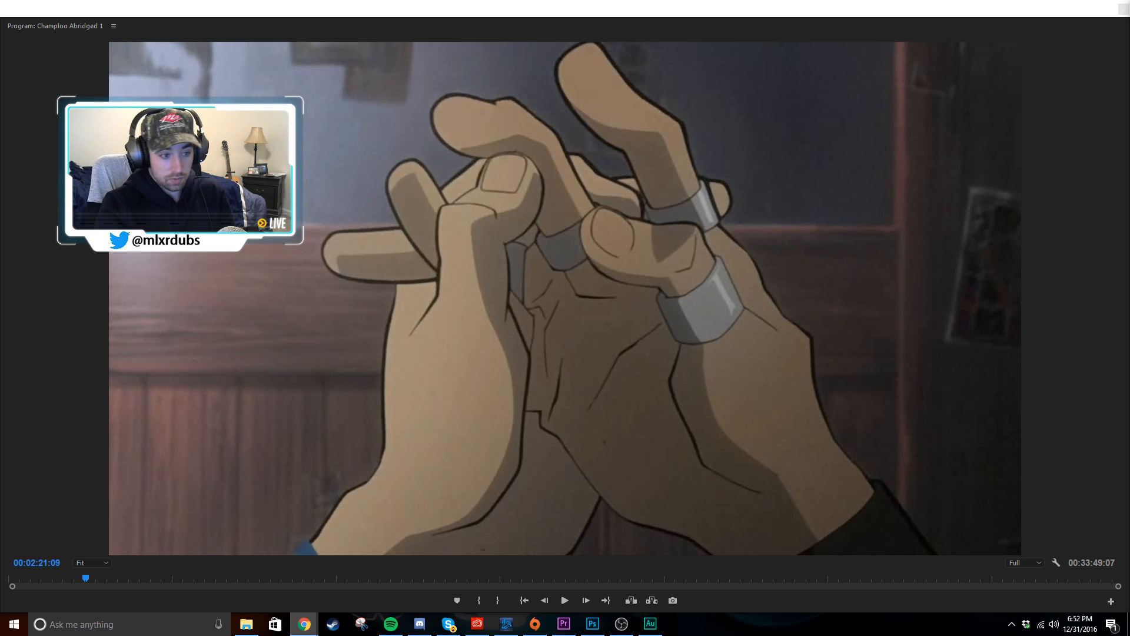
pyautogui.click(773, 344)
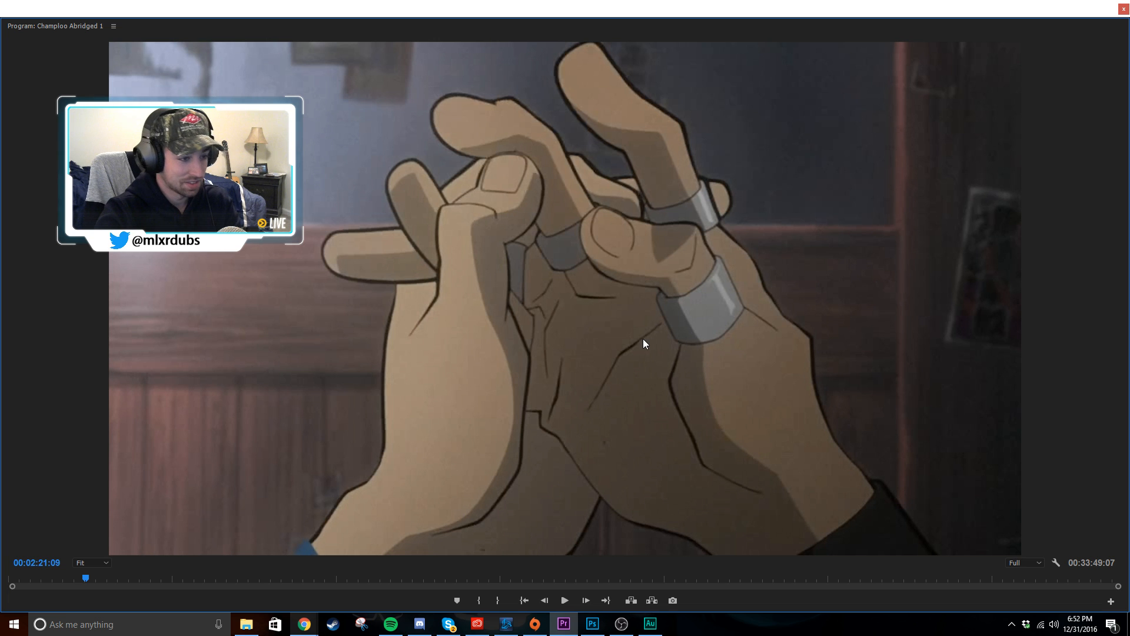
pyautogui.press('space')
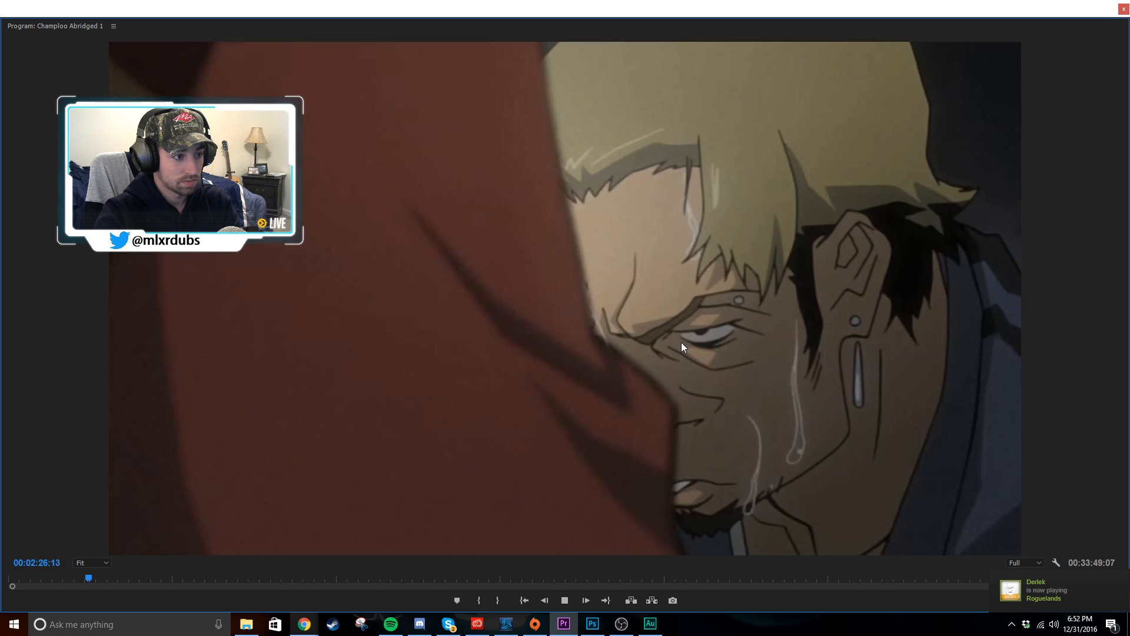
pyautogui.press('space')
pyautogui.press('`')
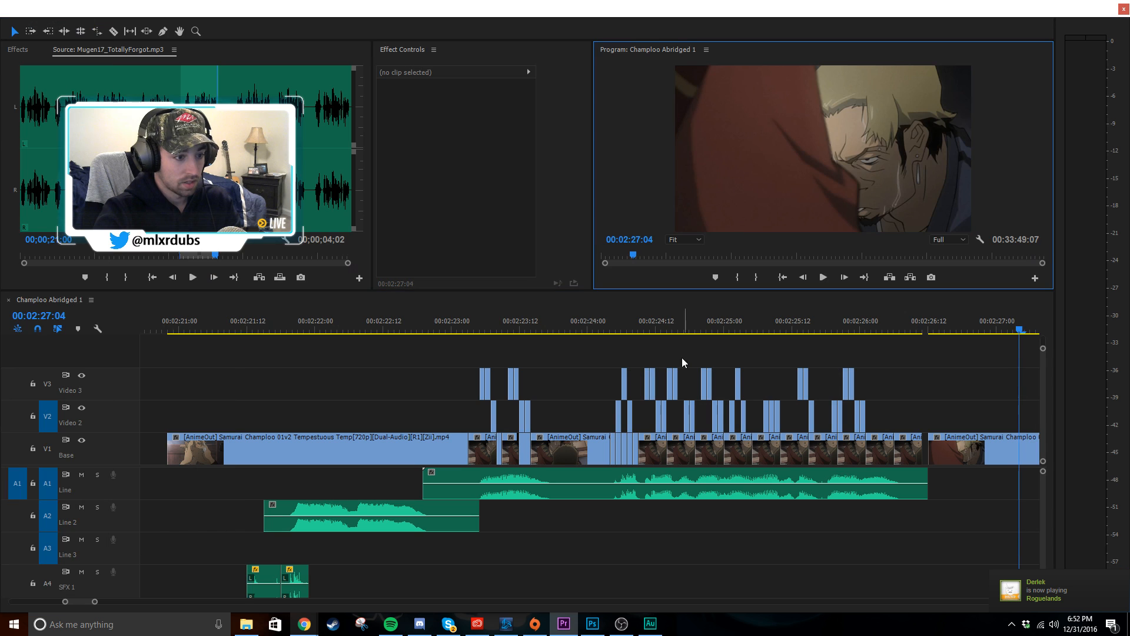
# - Replay the lip-synced line in the enlarged program monitor, once from about 00:02:24:00 and once from about 00:02:23:00
pyautogui.click(586, 327)
pyautogui.press('`')
pyautogui.press('space')
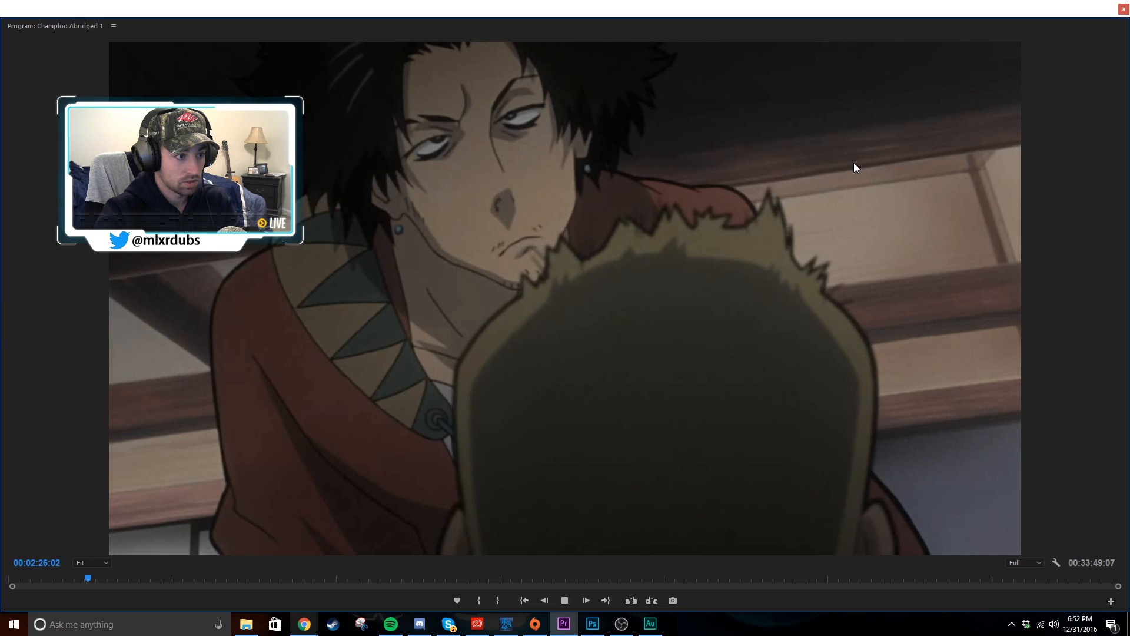
pyautogui.press('space')
pyautogui.press('`')
pyautogui.scroll(-3, 842, 401)
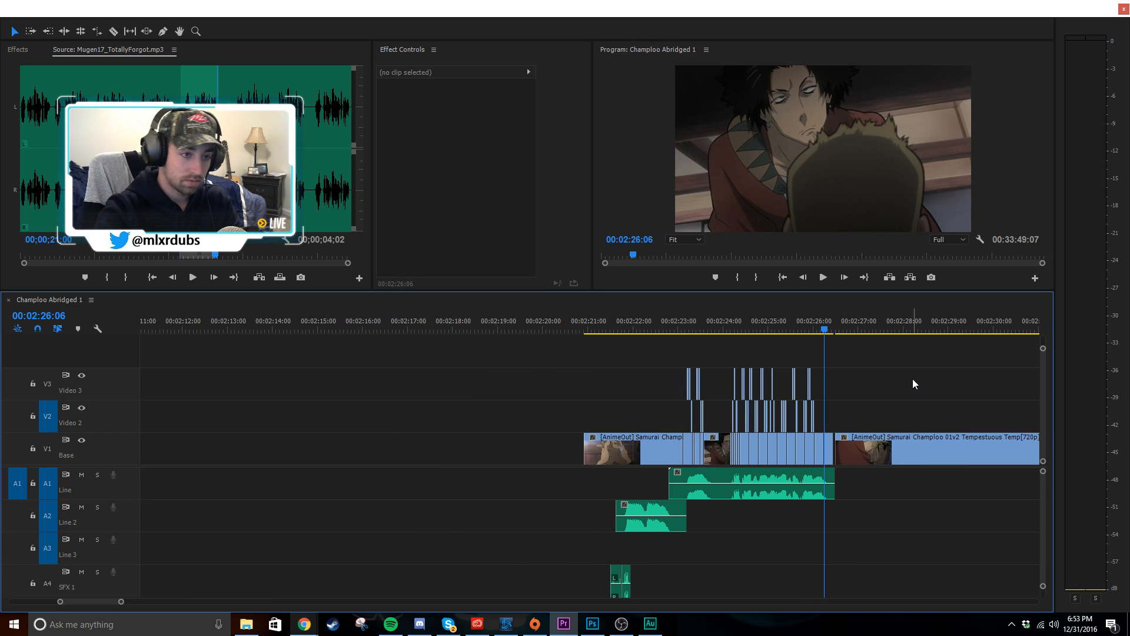
pyautogui.click(743, 327)
pyautogui.moveTo(746, 333); pyautogui.dragTo(677, 366)
pyautogui.press('`')
pyautogui.press('space')
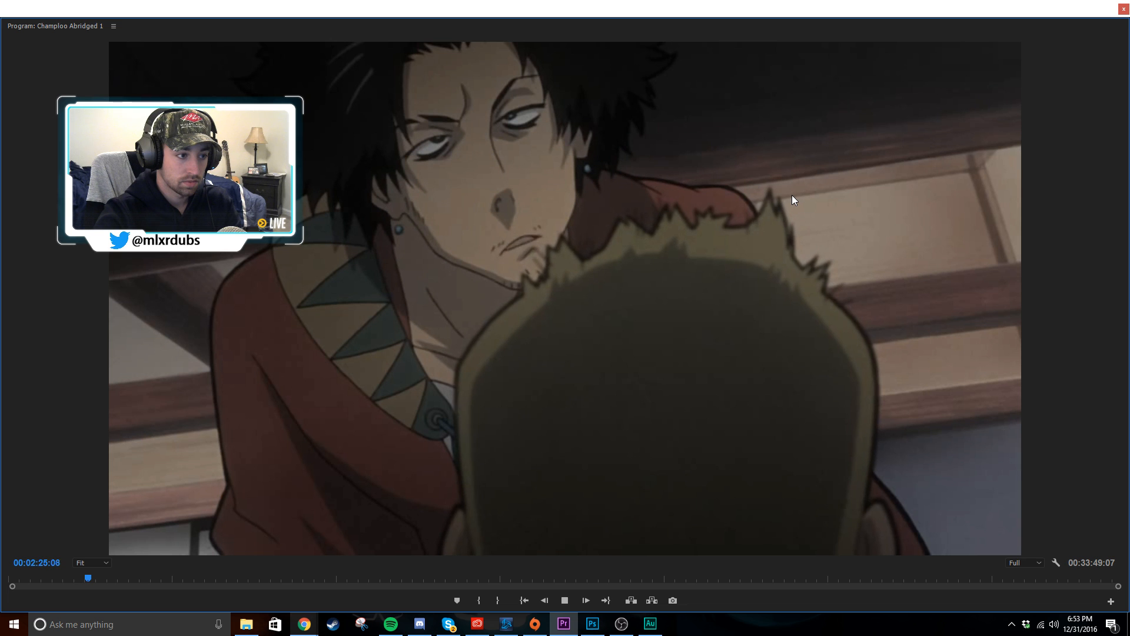
pyautogui.press('space')
pyautogui.press('`')
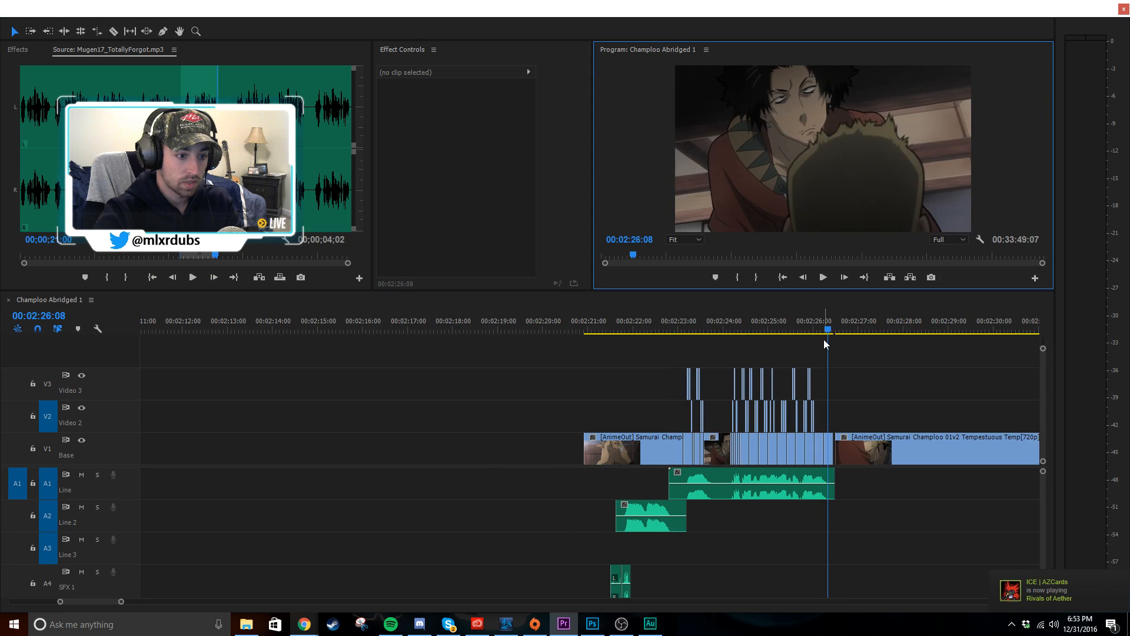
# - Inspect the base clip that follows the gap on V1, scrubbing to 00:02:27:11
pyautogui.scroll(6, 787, 404)
pyautogui.scroll(2, 786, 400)
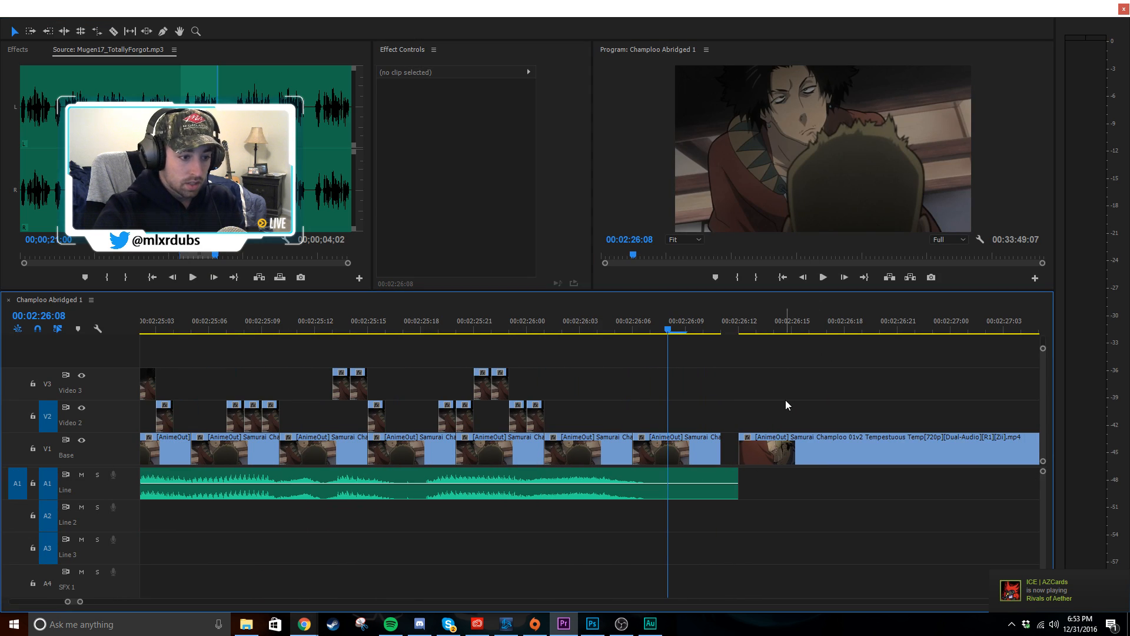
pyautogui.click(793, 448)
pyautogui.scroll(3, 793, 448)
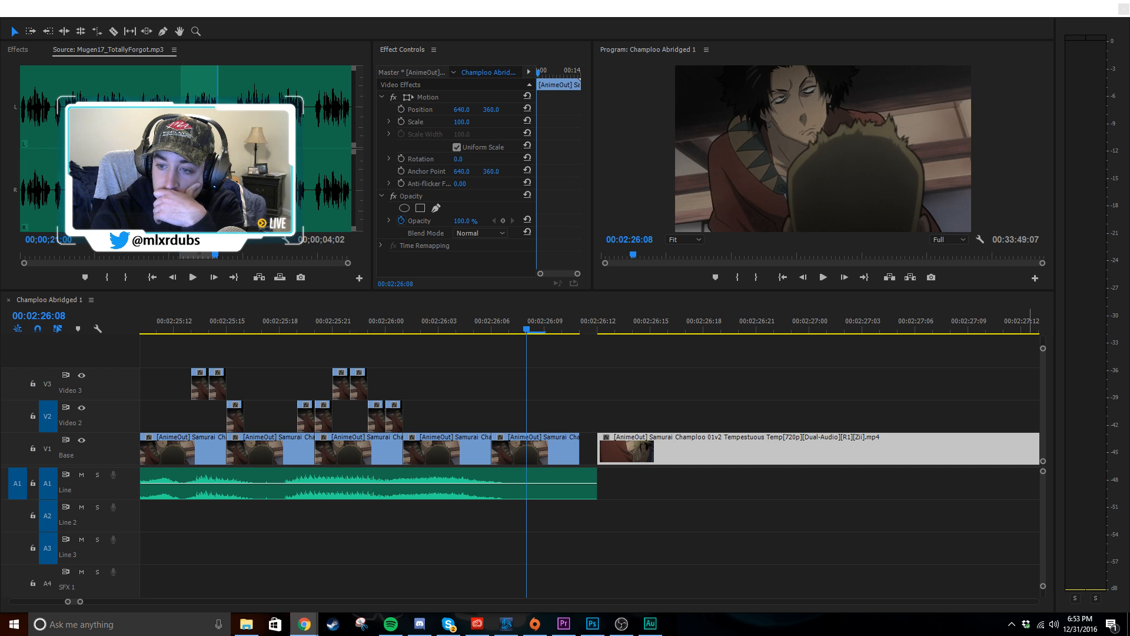
pyautogui.click(819, 482)
pyautogui.click(634, 328)
pyautogui.moveTo(635, 326); pyautogui.dragTo(960, 376)
pyautogui.scroll(-3, 843, 422)
pyautogui.scroll(-4, 843, 422)
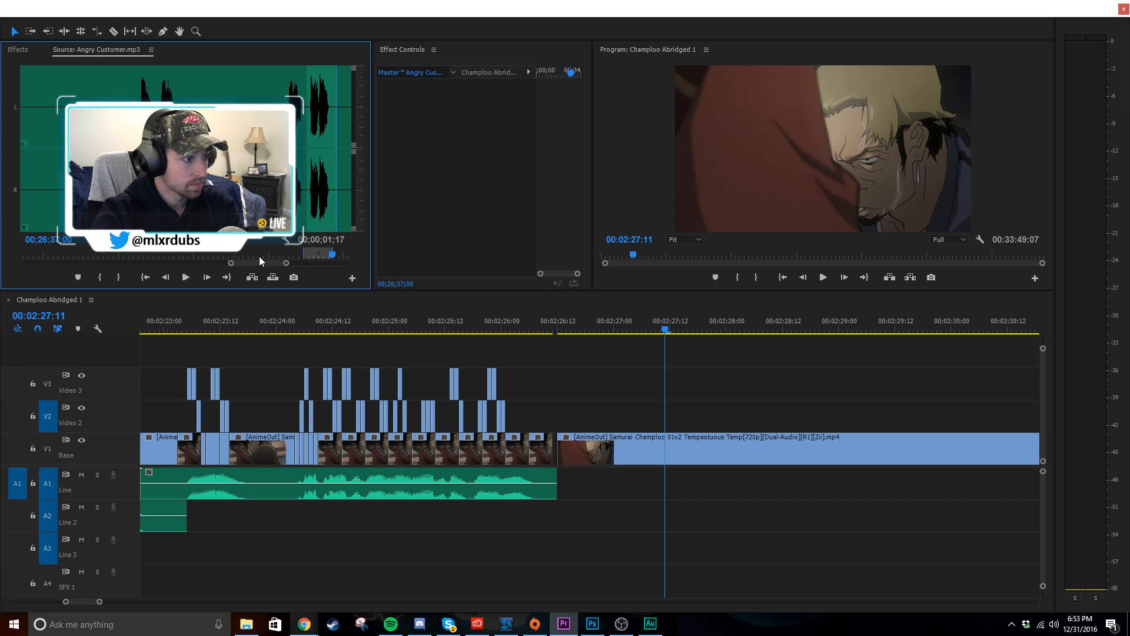
# - Listen through the source audio Angry Customer.mp3 between about 00;26;47 and 00;27;06 for another take
pyautogui.moveTo(230, 264); pyautogui.dragTo(191, 260)
pyautogui.press('space')
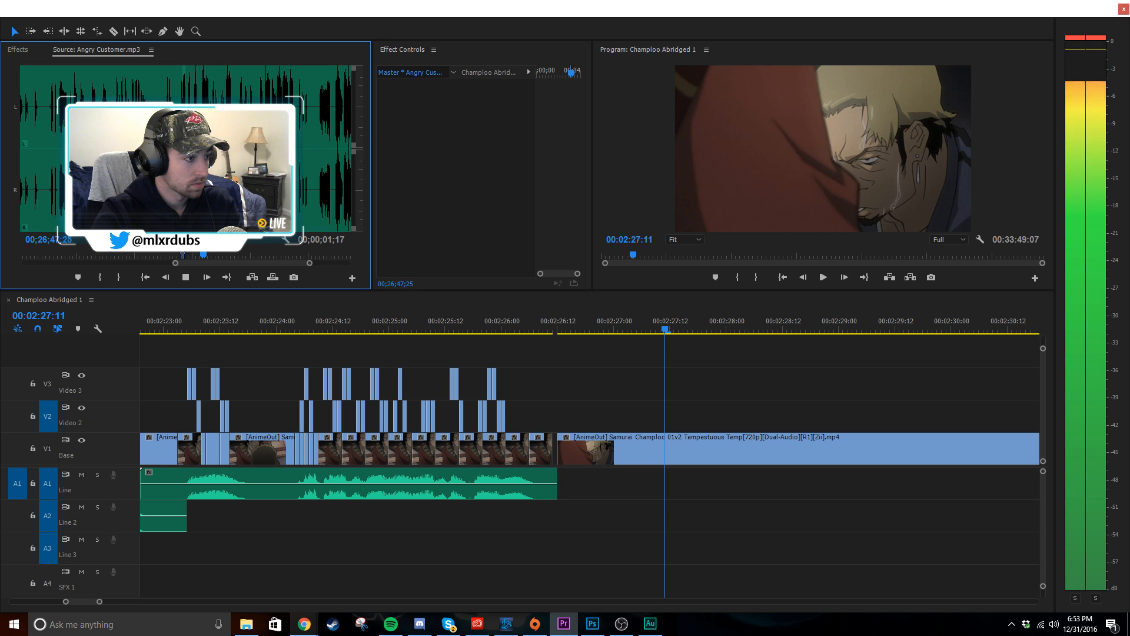
pyautogui.press('space')
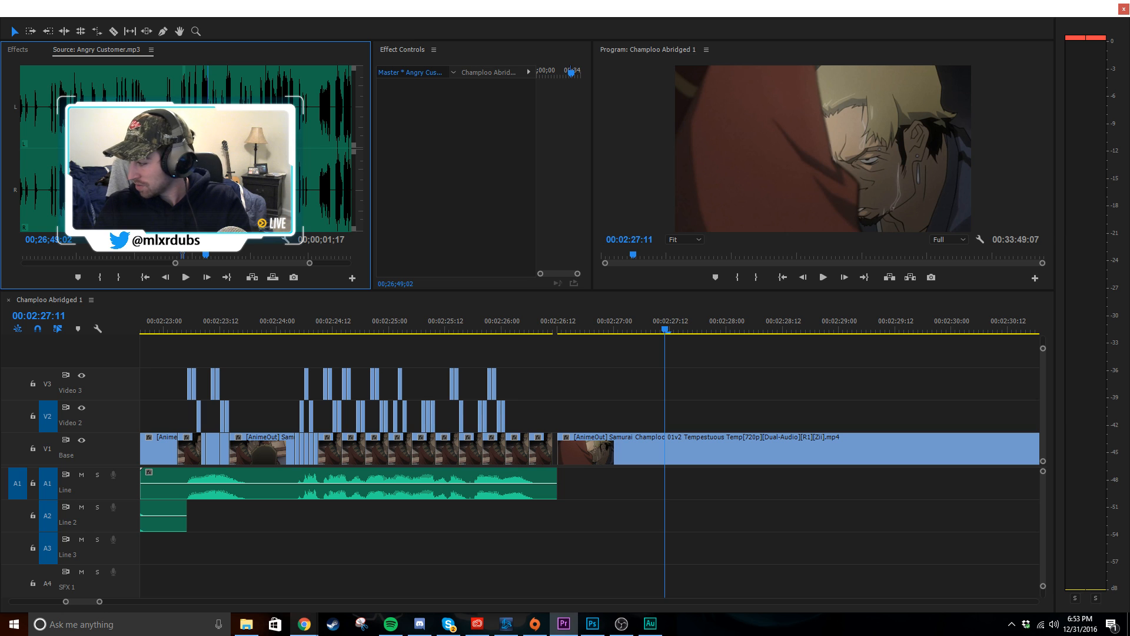
pyautogui.press('space')
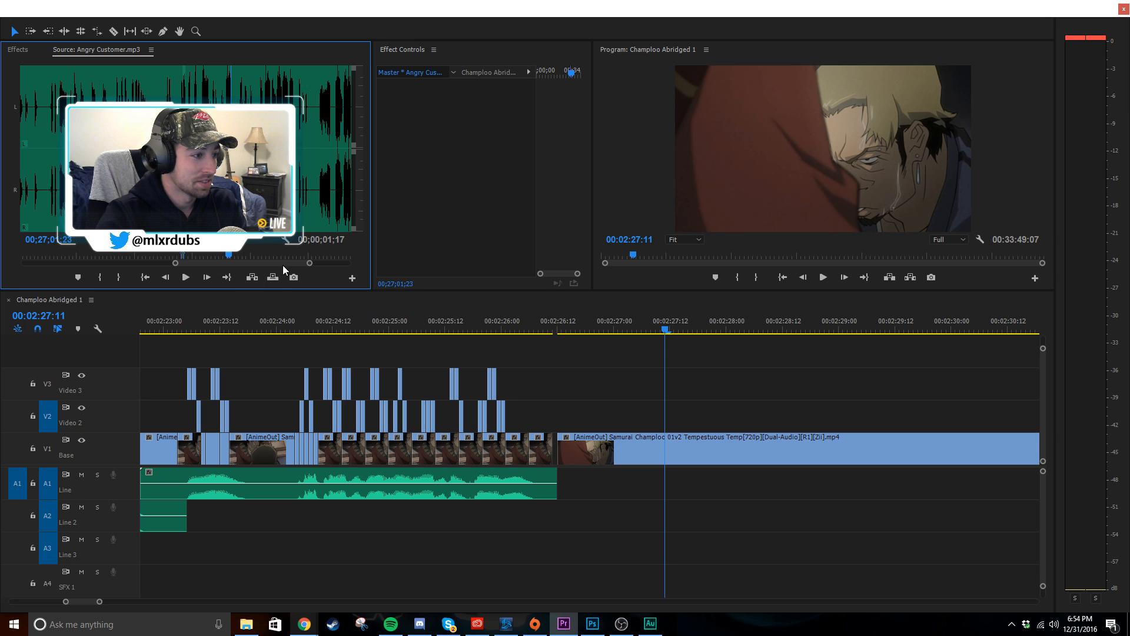
pyautogui.moveTo(309, 264); pyautogui.dragTo(245, 253)
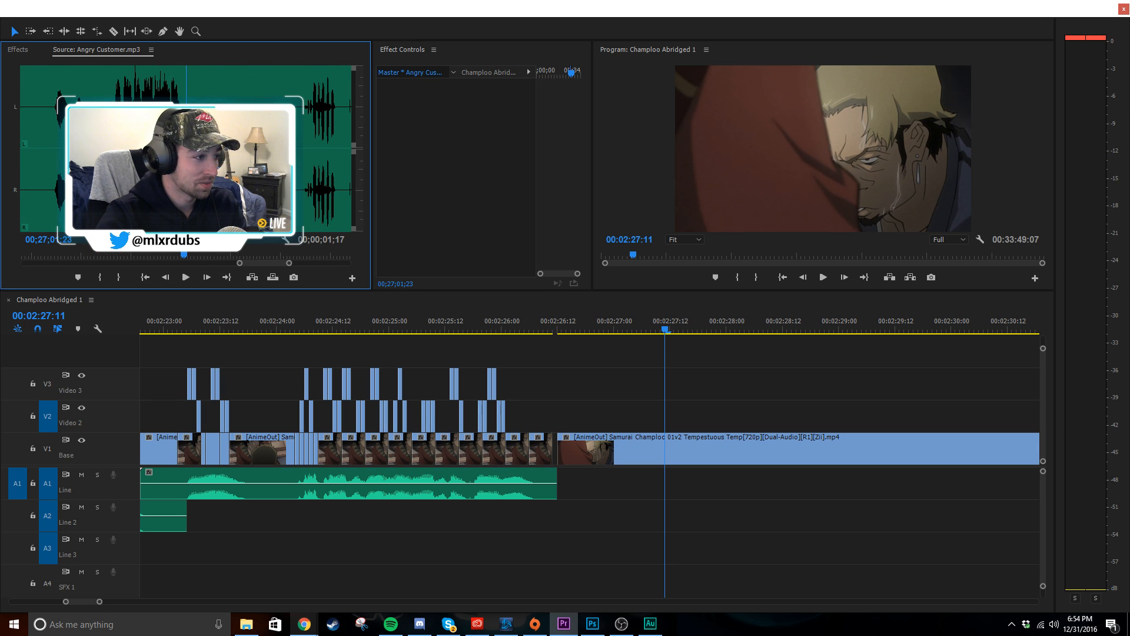
pyautogui.click(296, 192)
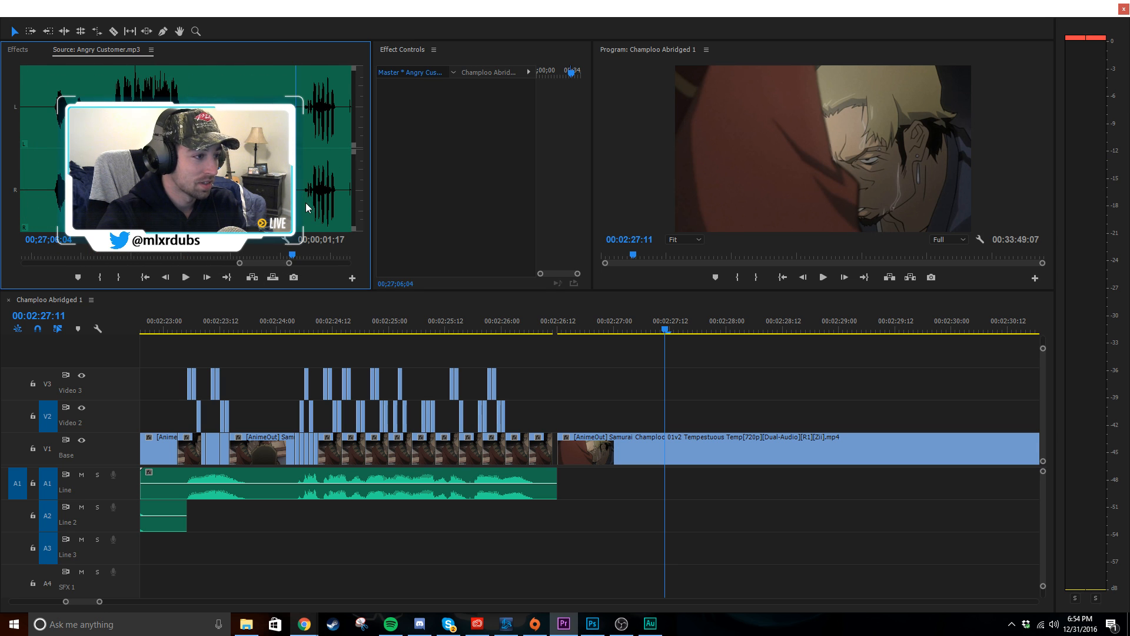
pyautogui.press('space')
pyautogui.press('space')
# - Mark the phrase from about 00;26;58 to 00;27;01 in Angry Customer.mp3 with in and out points
pyautogui.click(182, 202)
pyautogui.hotkey('shift', 'Right')
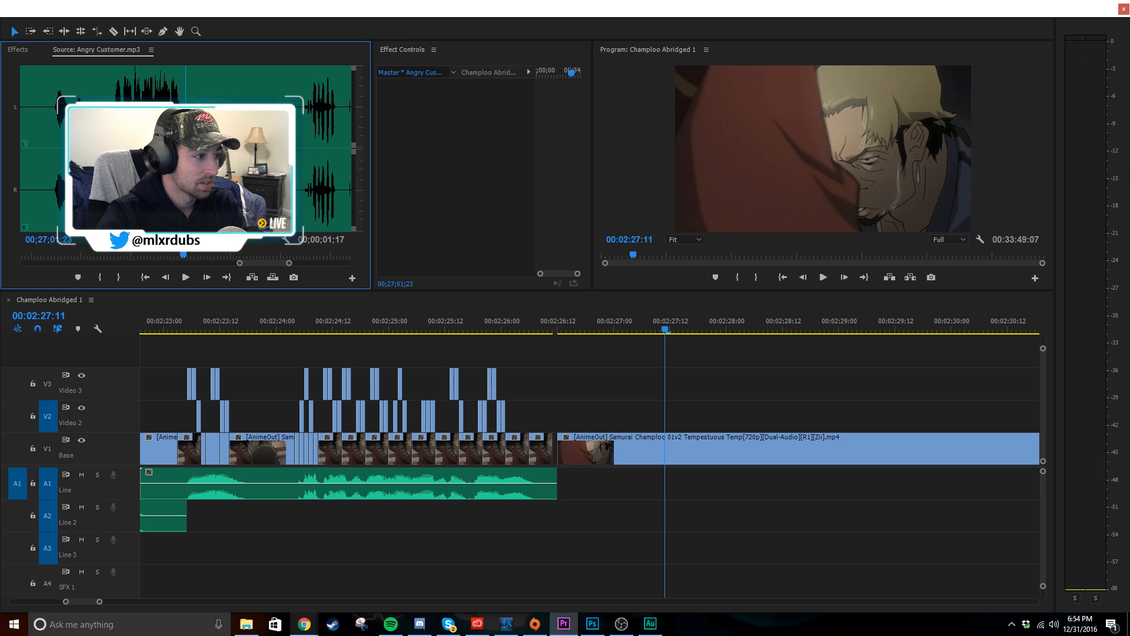
pyautogui.press('o')
pyautogui.click(114, 197)
pyautogui.press('i')
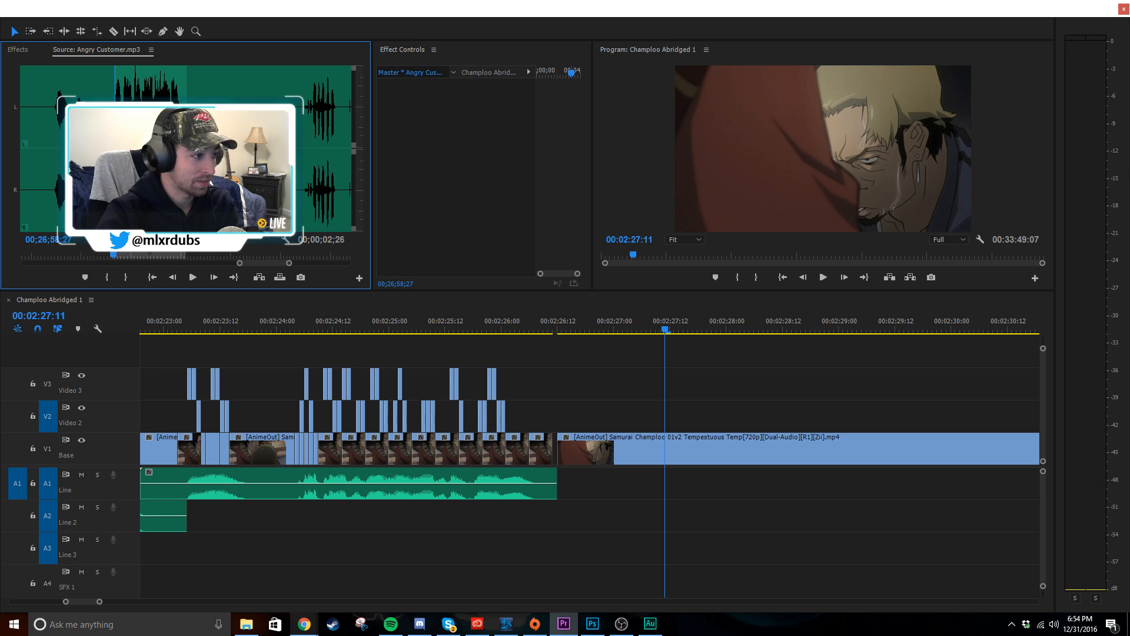
pyautogui.hotkey('shift', 'Left')
pyautogui.press('i')
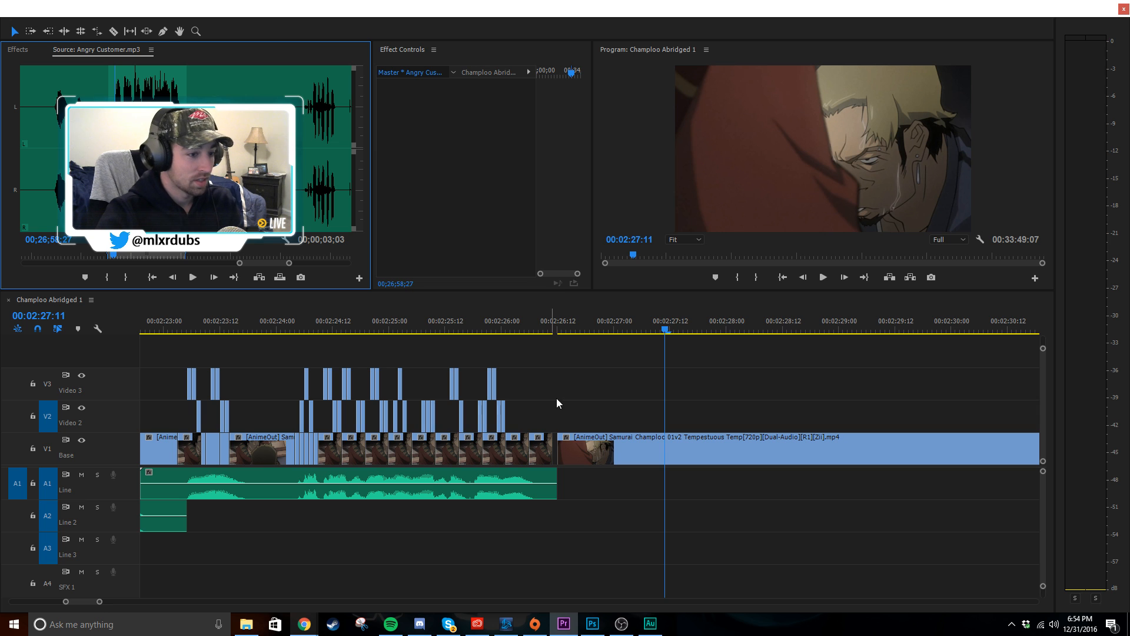
# - Try placing the marked Angry Customer.mp3 phrase on A3 below the existing lines, and delete it from the timeline
pyautogui.scroll(2, 575, 400)
pyautogui.scroll(-3, 578, 401)
pyautogui.scroll(-2, 586, 400)
pyautogui.click(658, 397)
pyautogui.scroll(3, 729, 391)
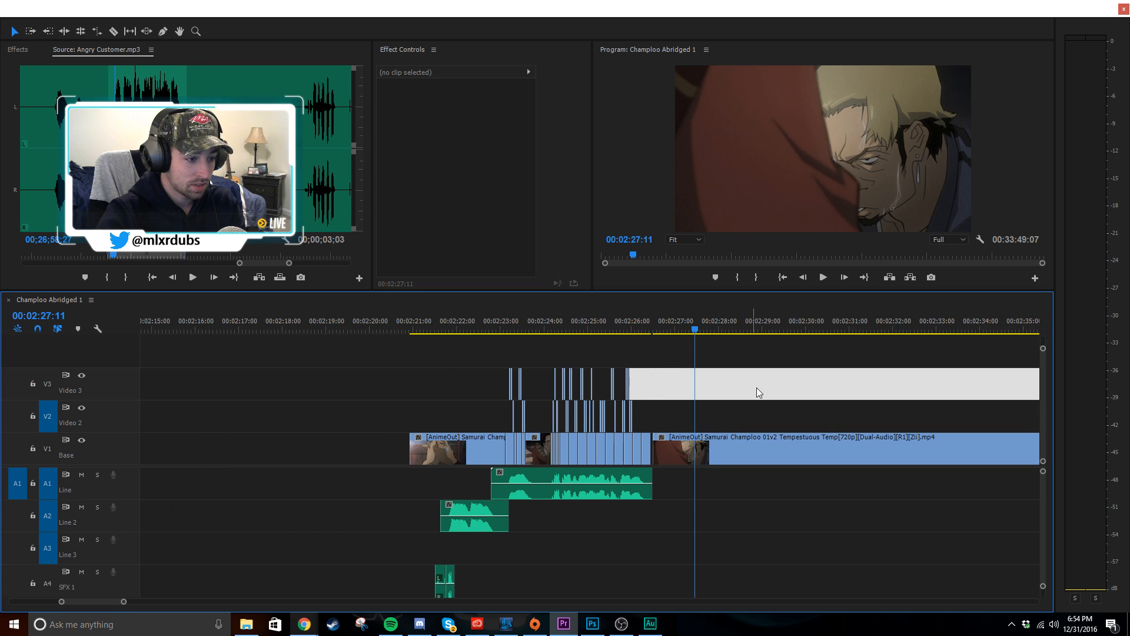
pyautogui.click(755, 389)
pyautogui.scroll(4, 704, 394)
pyautogui.click(740, 389)
pyautogui.scroll(1, 763, 391)
pyautogui.click(853, 381)
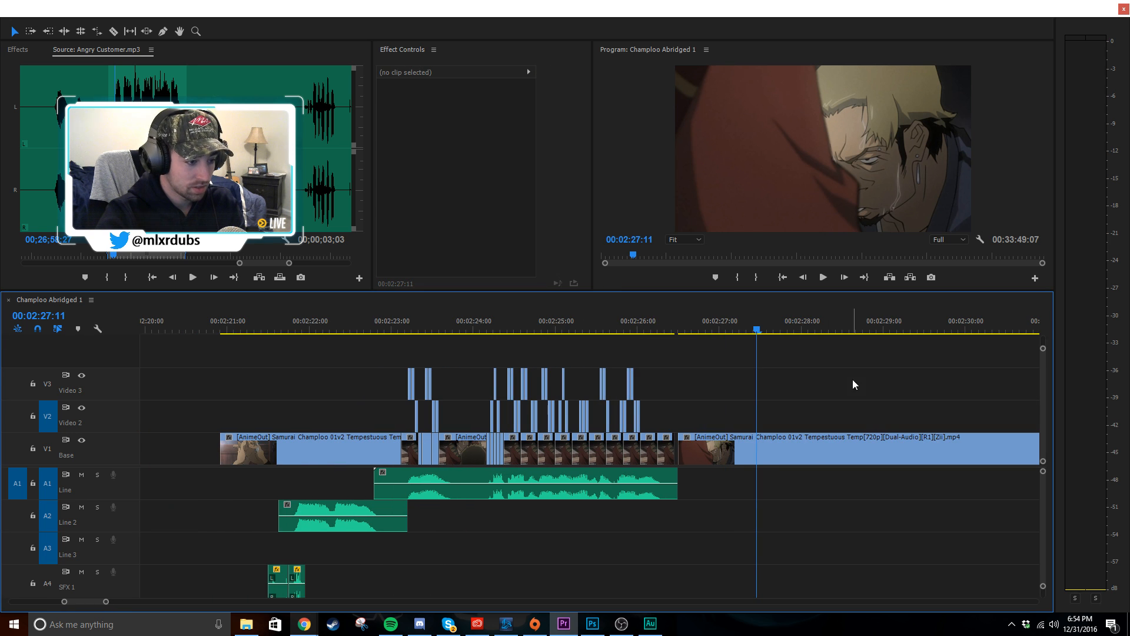
pyautogui.moveTo(206, 177); pyautogui.dragTo(236, 551)
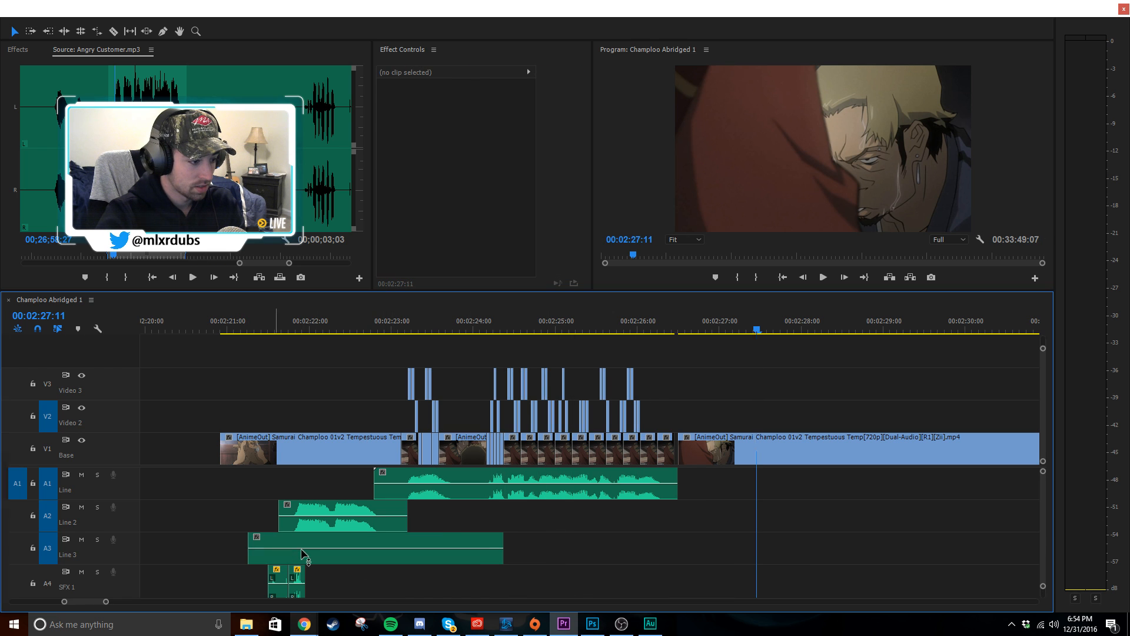
pyautogui.moveTo(436, 541); pyautogui.dragTo(345, 548)
pyautogui.scroll(2, 344, 506)
pyautogui.click(394, 533)
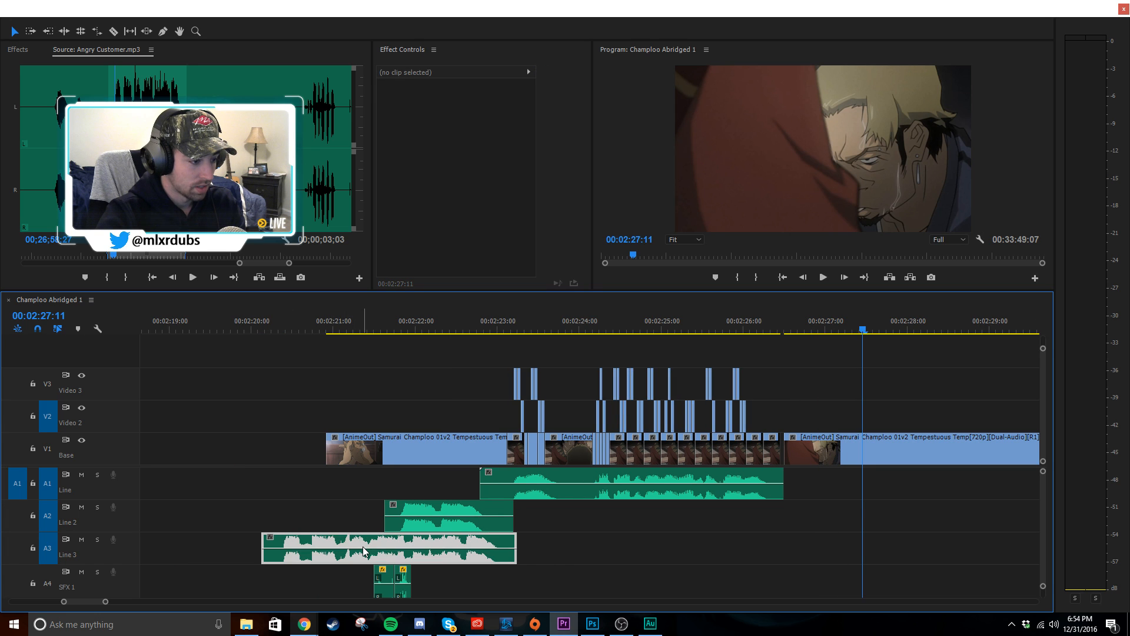
pyautogui.press('Delete')
# - Play back the customer's line on A2 from 00:02:21:19 to 00:02:23:00
pyautogui.click(399, 332)
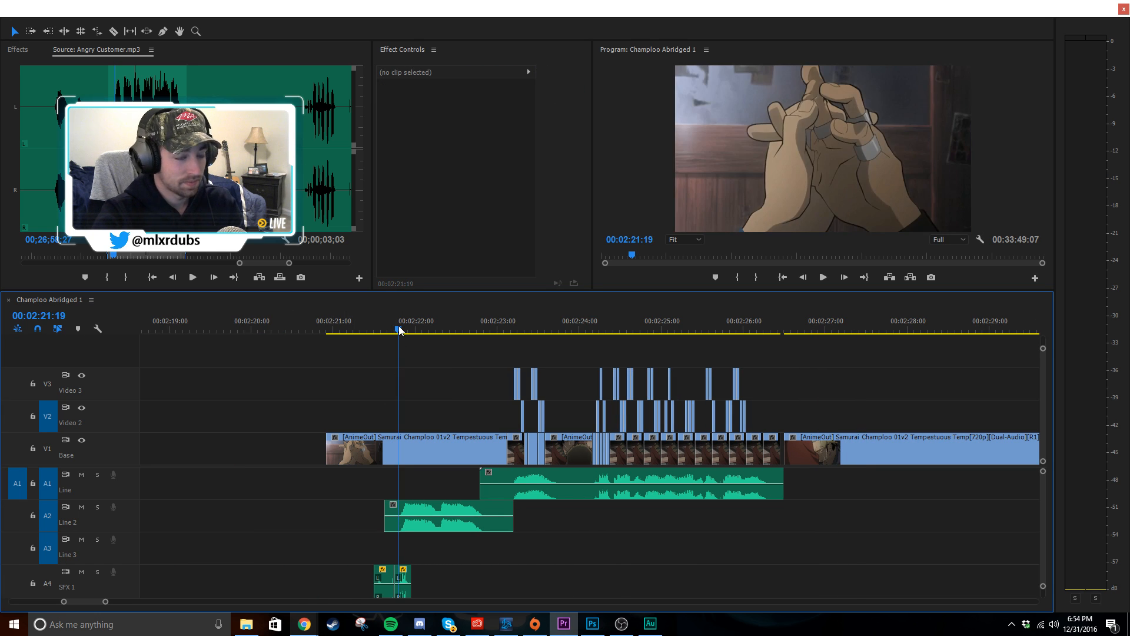
pyautogui.press('space')
pyautogui.rightClick(446, 509)
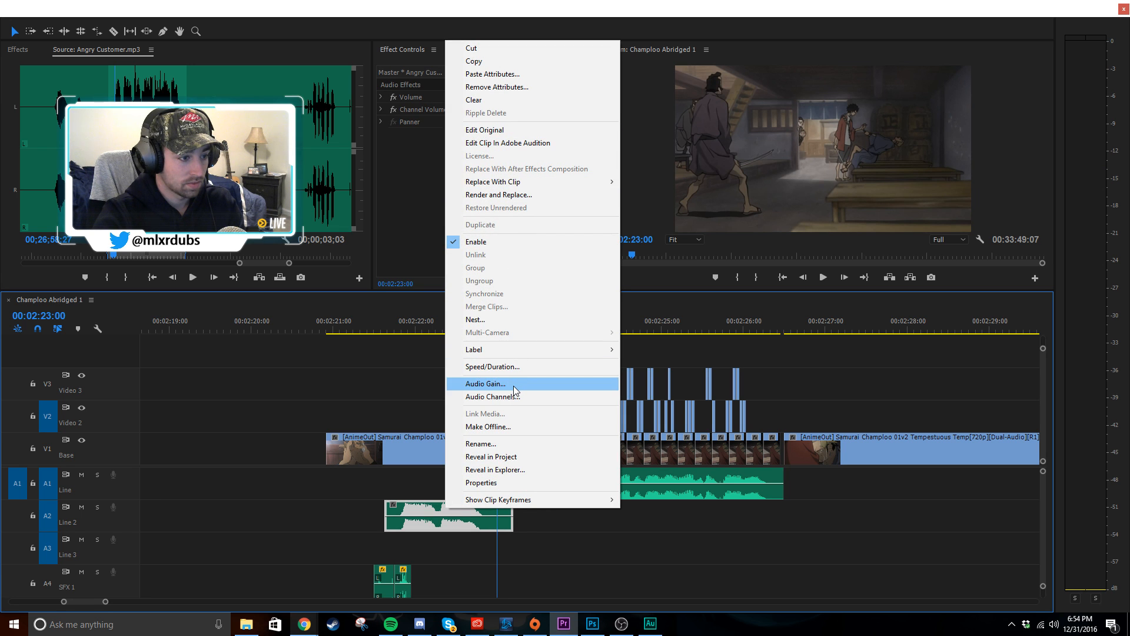
pyautogui.click(628, 549)
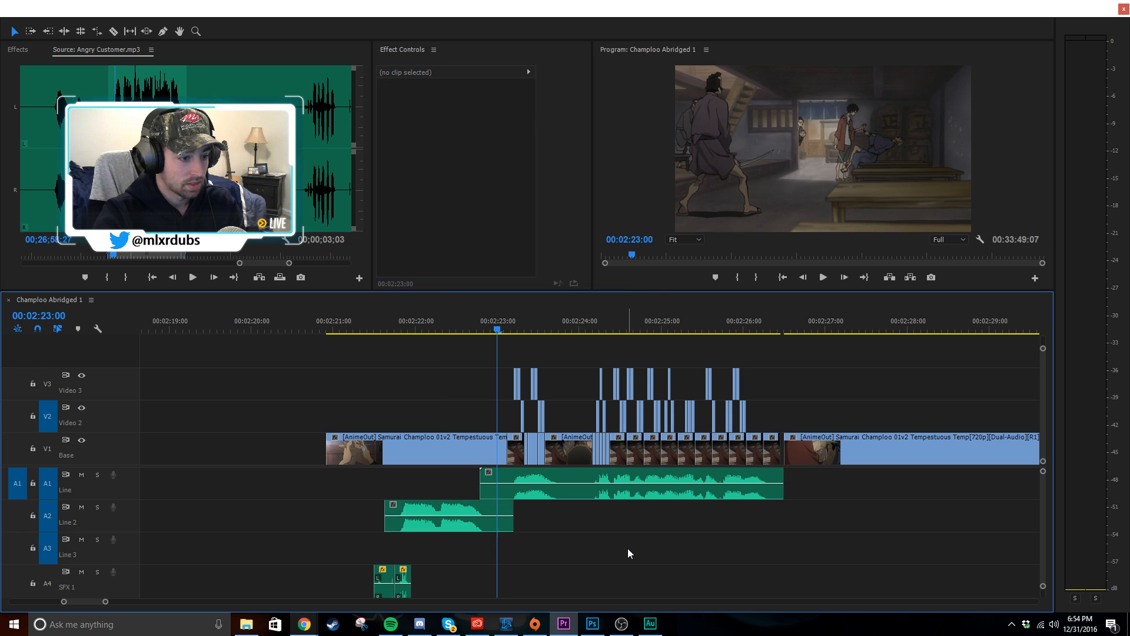
# - Open the Mugen17_TotallyForgot audio clip on A1 for editing in Adobe Audition
pyautogui.click(525, 495)
pyautogui.rightClick(524, 495)
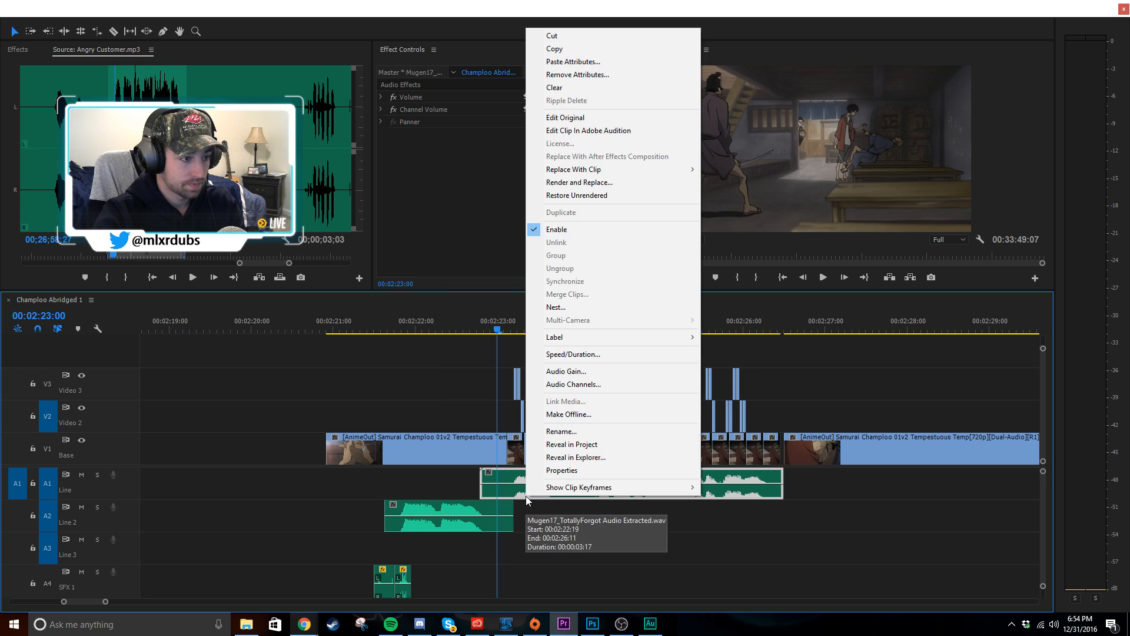
pyautogui.click(595, 131)
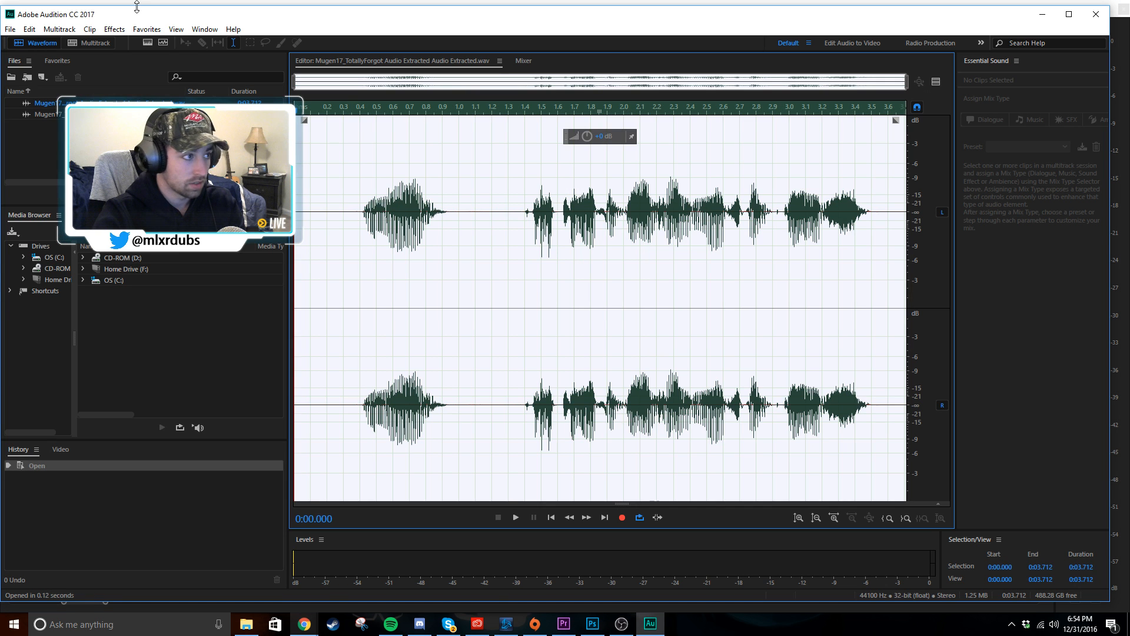
# - Open Full Reverb on the Mugen17_TotallyForgot waveform, load the Furnished Living Room preset and preview it
pyautogui.click(114, 29)
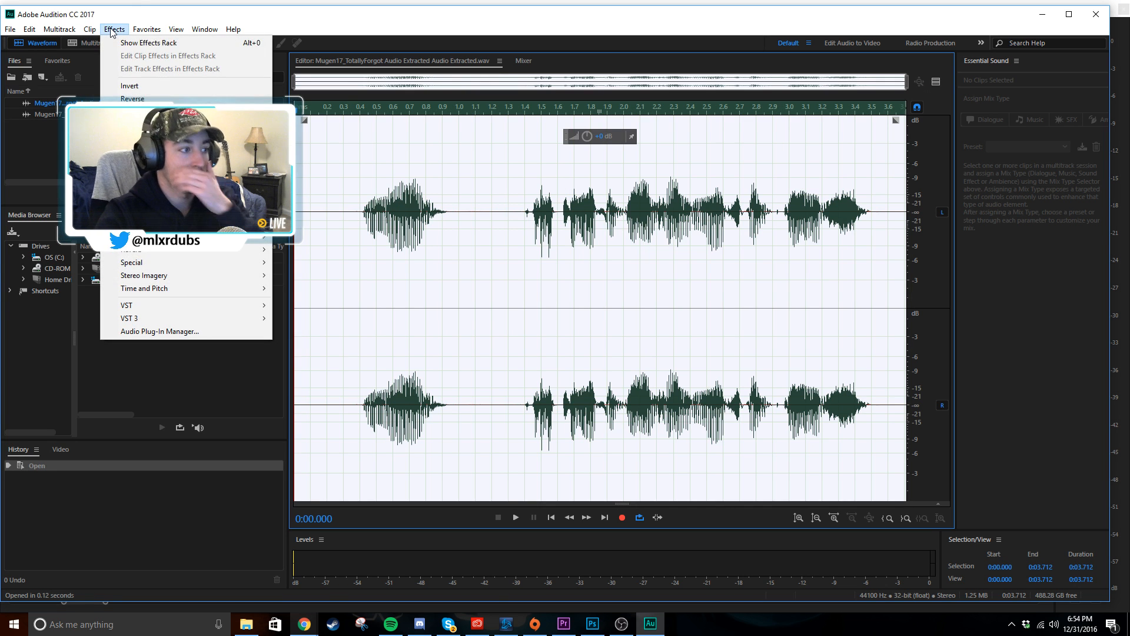
pyautogui.moveTo(180, 252)
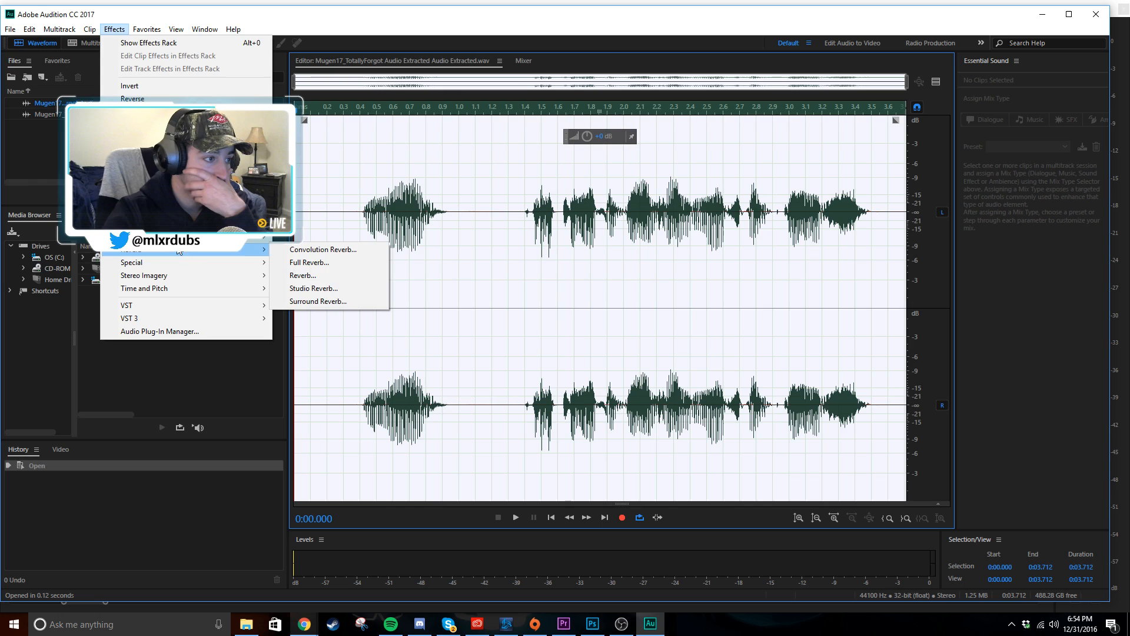
pyautogui.click(366, 266)
pyautogui.click(486, 176)
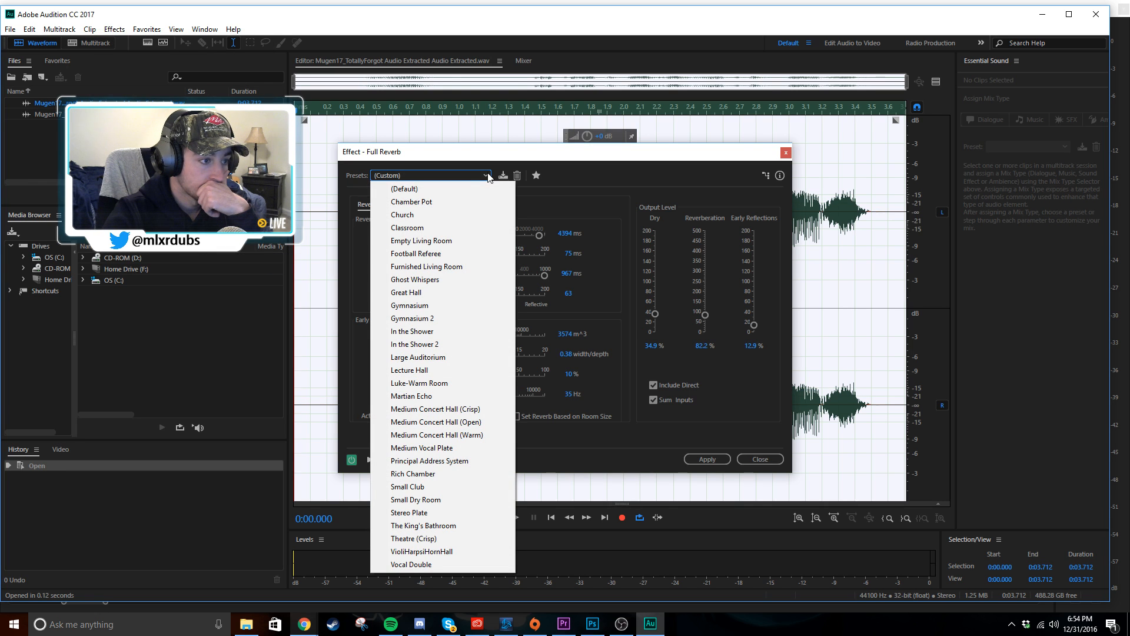
pyautogui.click(465, 266)
pyautogui.click(370, 460)
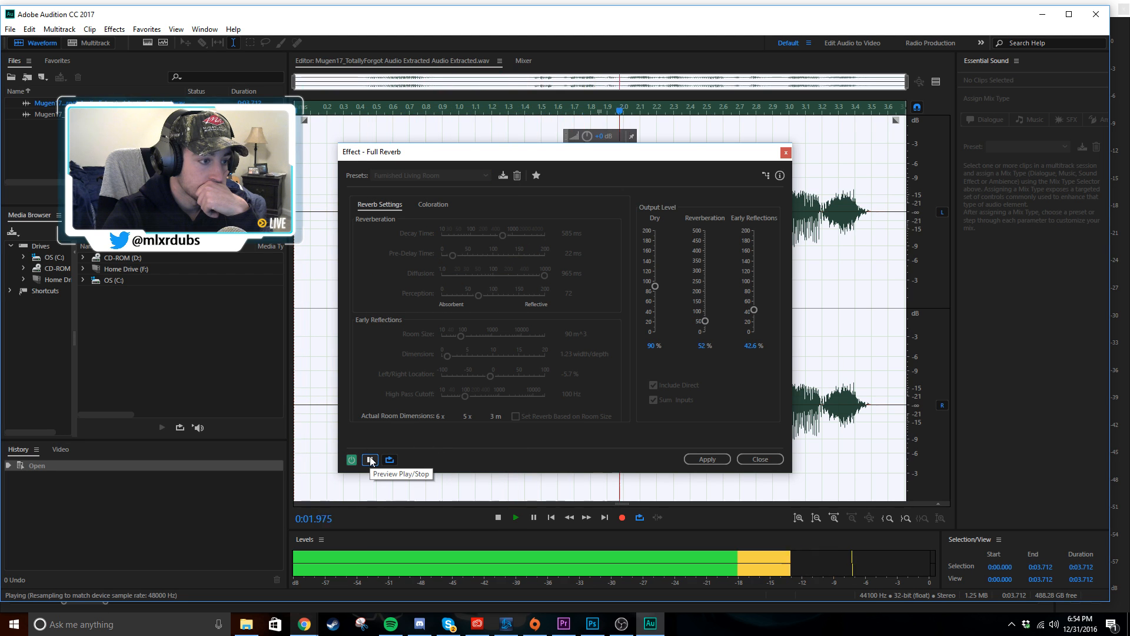
pyautogui.click(369, 457)
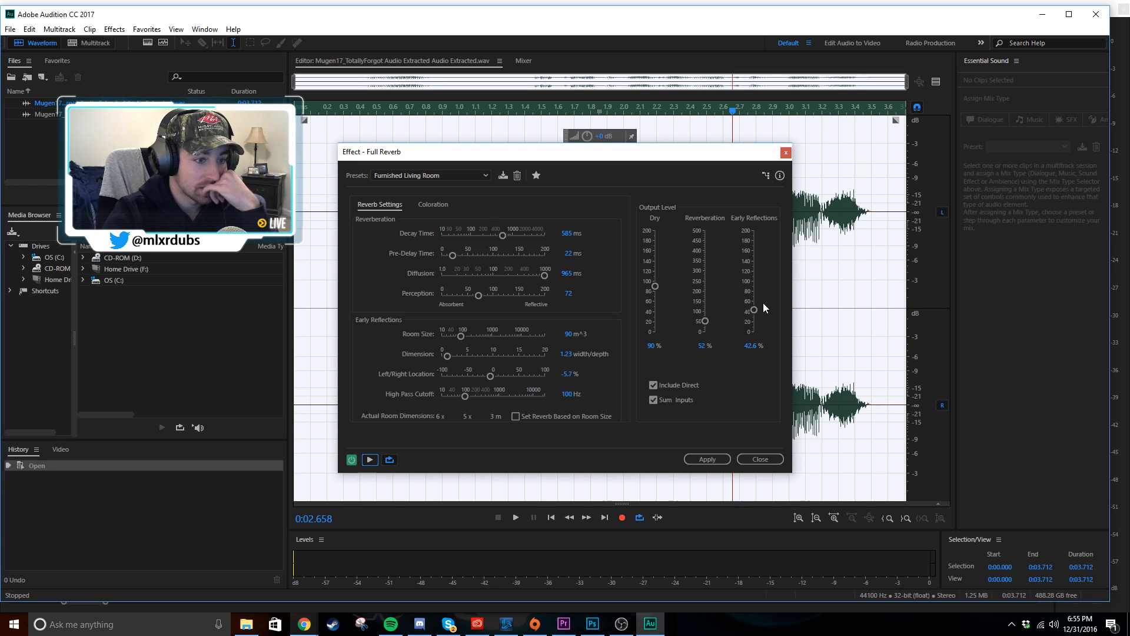
# - Reduce the reverb's early reflections to 3.1% and its reverberation level to 2%, previewing the sound between adjustments
pyautogui.moveTo(754, 309); pyautogui.dragTo(754, 330)
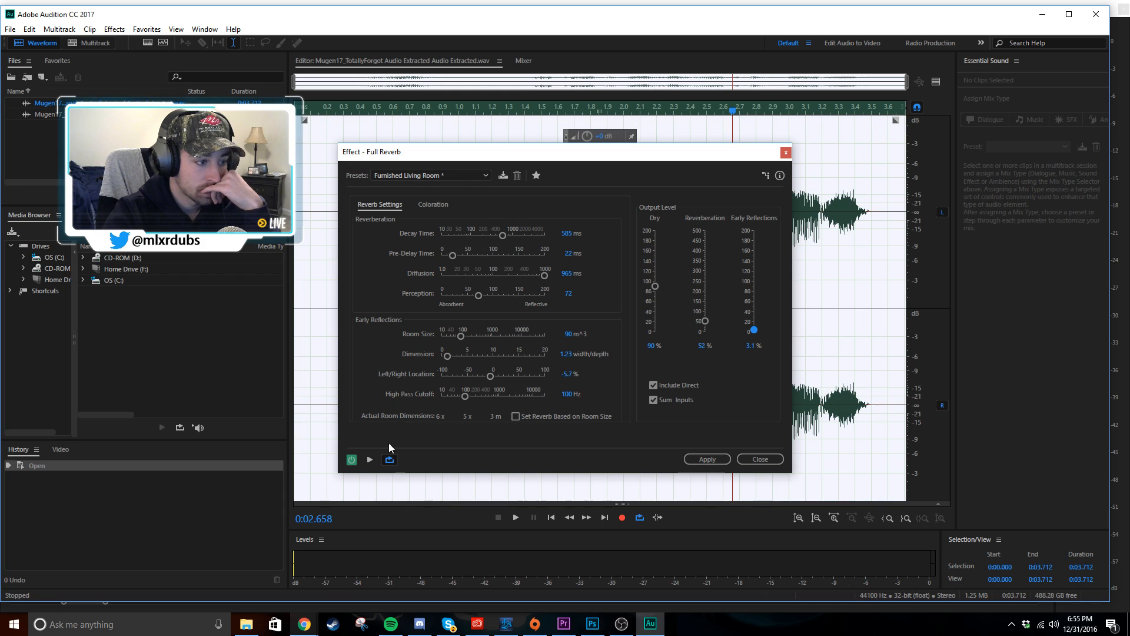
pyautogui.click(369, 461)
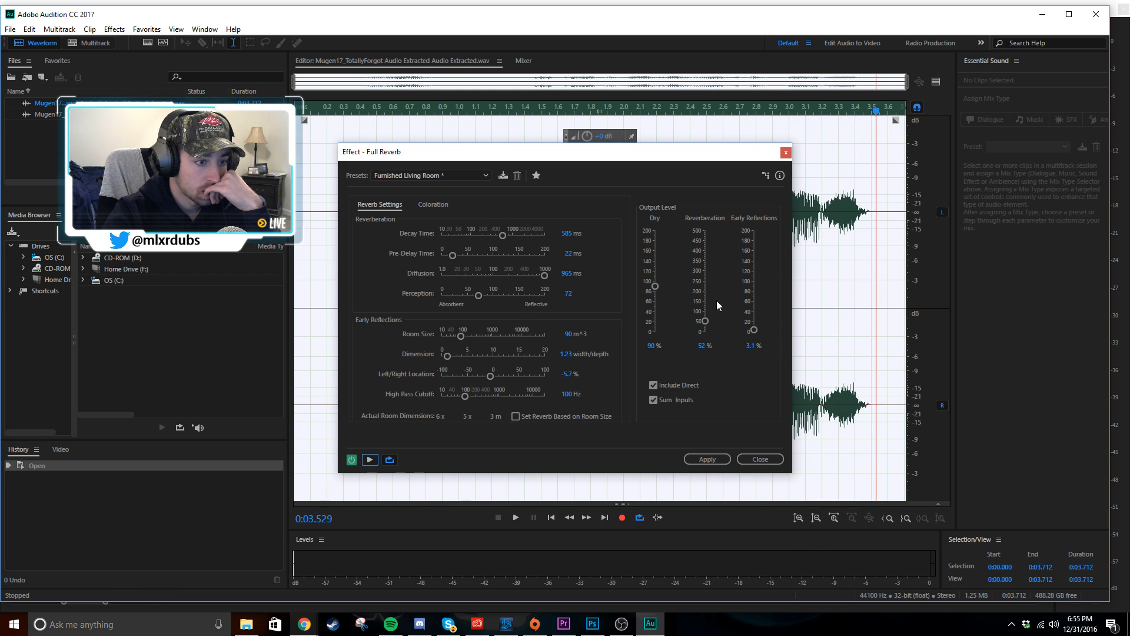
pyautogui.moveTo(708, 323); pyautogui.dragTo(710, 341)
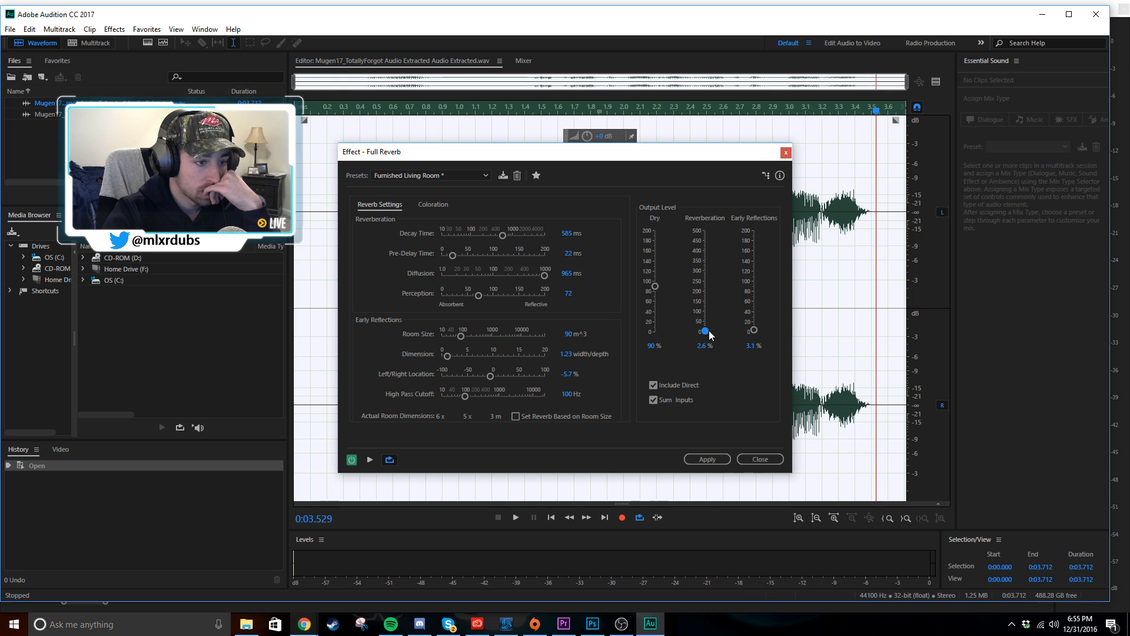
pyautogui.click(370, 459)
pyautogui.moveTo(705, 334); pyautogui.dragTo(706, 330)
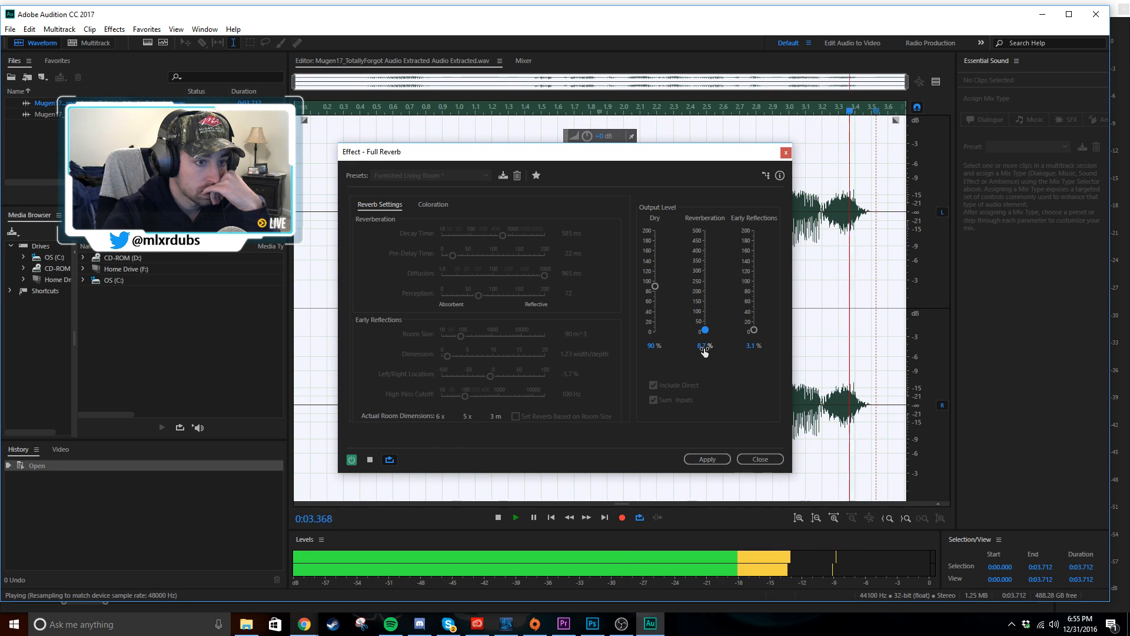
pyautogui.click(370, 459)
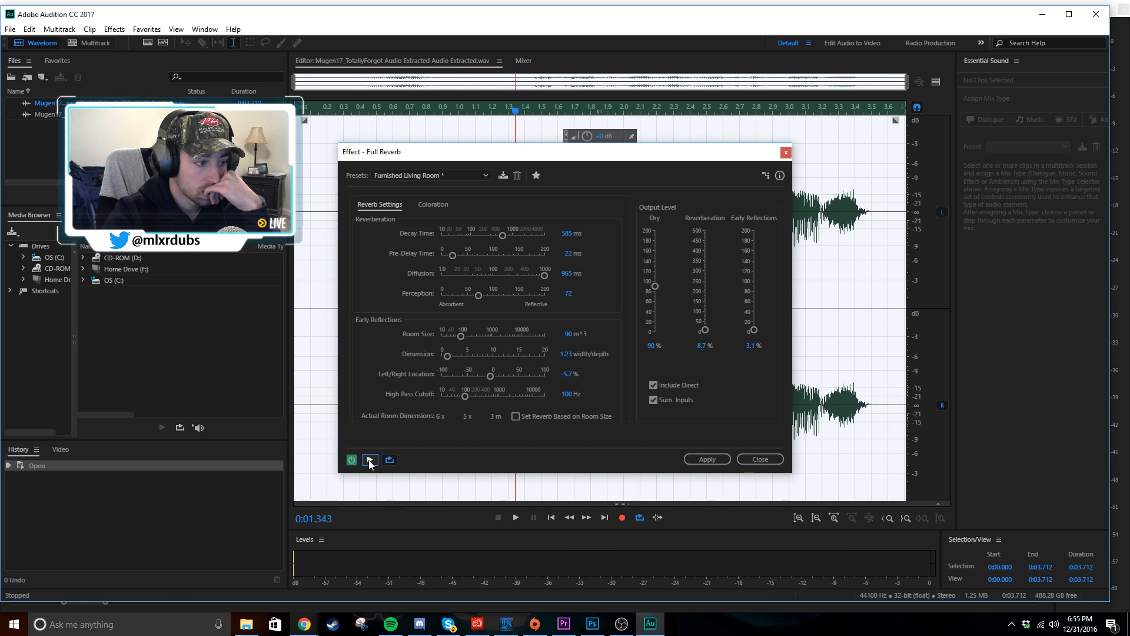
pyautogui.click(370, 460)
pyautogui.moveTo(705, 348); pyautogui.dragTo(698, 348)
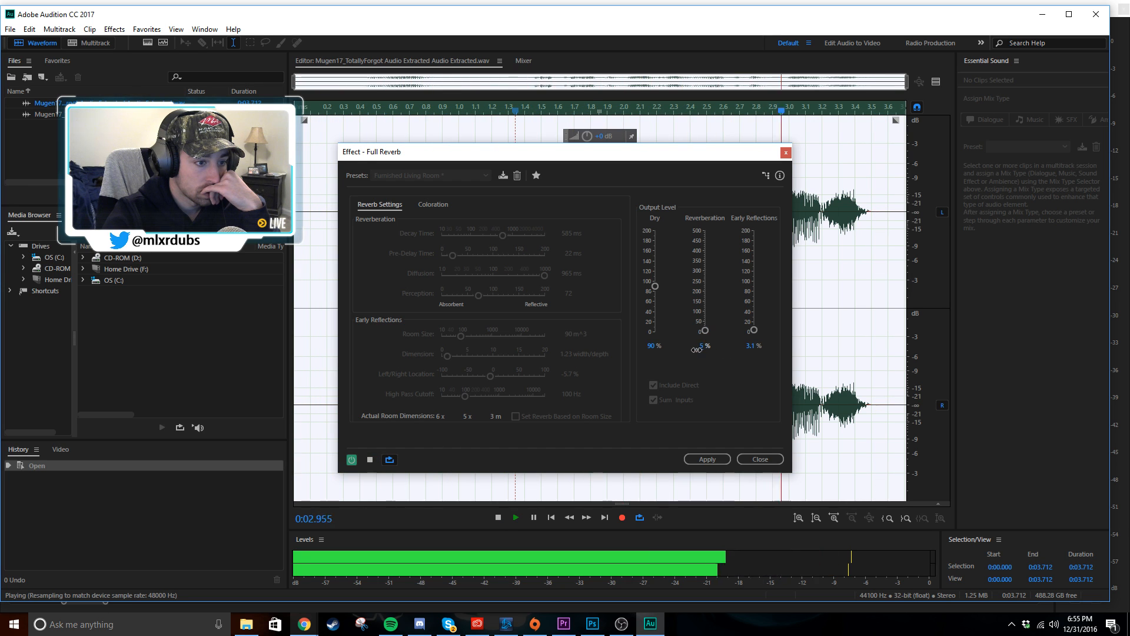
pyautogui.click(371, 460)
# - Apply the Full Reverb with the dry output level raised to 122.6%, and save the audio file
pyautogui.click(467, 177)
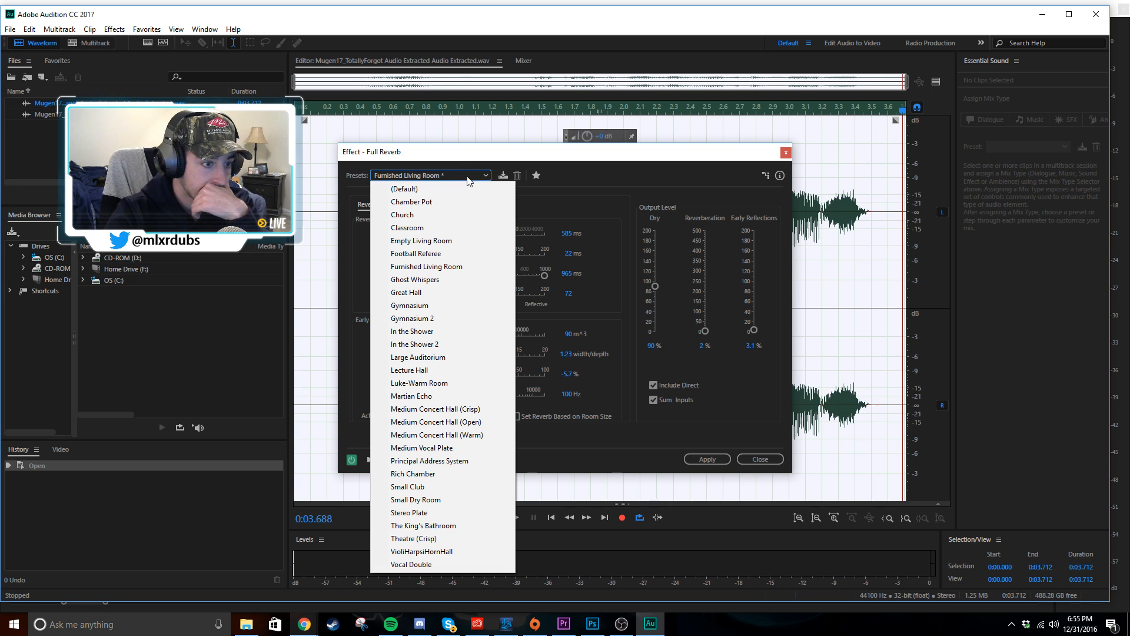
pyautogui.click(469, 177)
pyautogui.moveTo(656, 287); pyautogui.dragTo(657, 272)
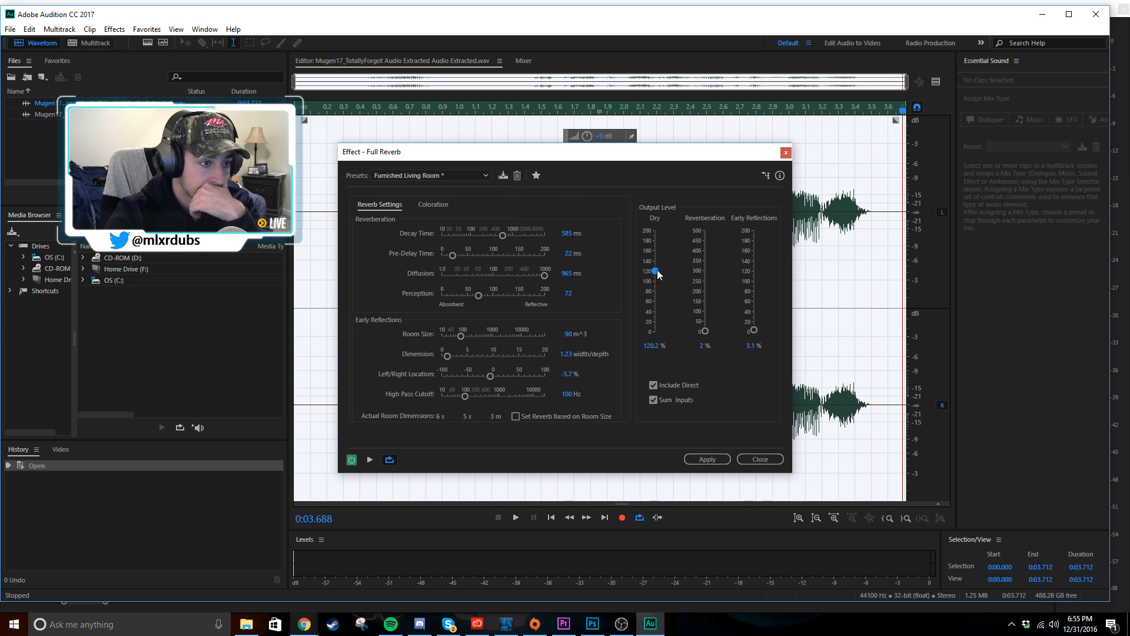
pyautogui.click(369, 459)
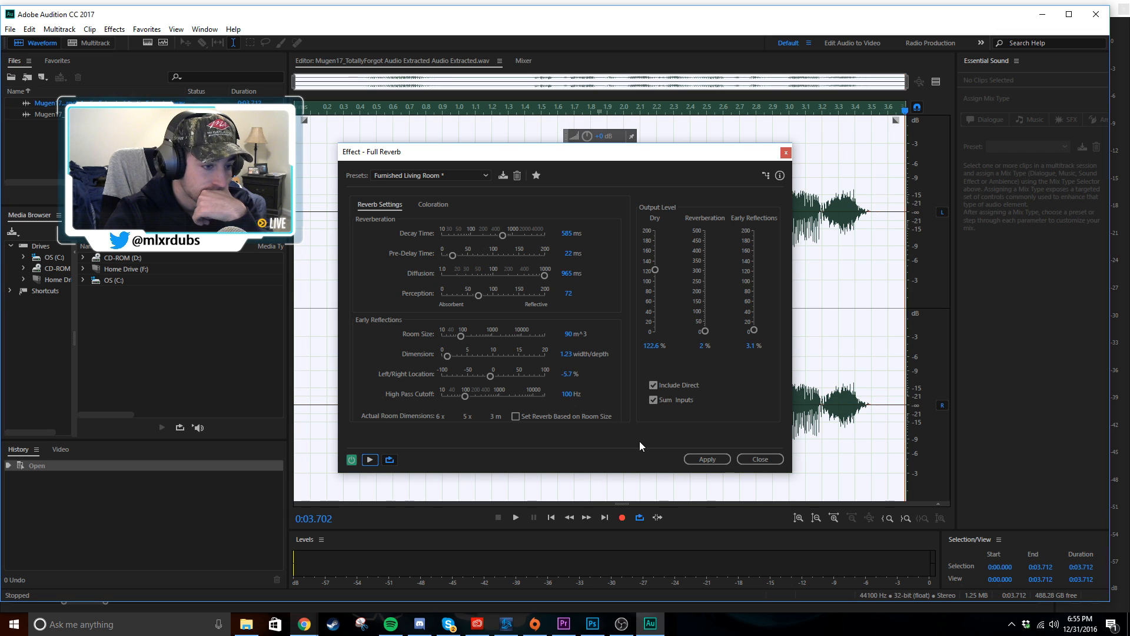
pyautogui.click(708, 459)
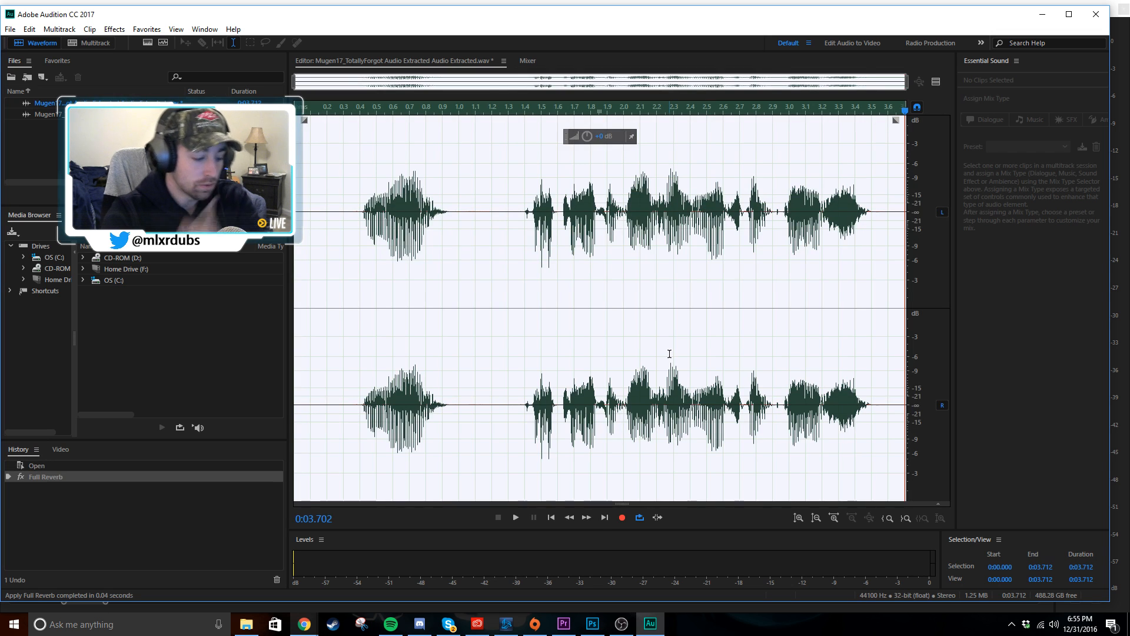
pyautogui.hotkey('ctrl', 's')
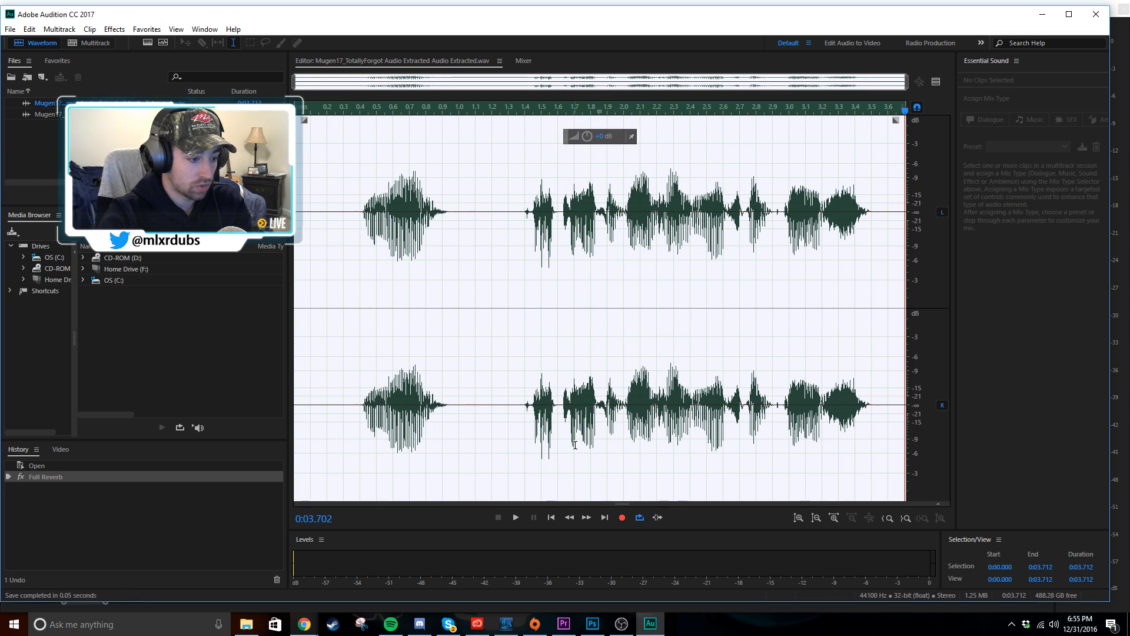
# - Switch to Premiere Pro and open the Angry Customer clip on A2 for editing in Adobe Audition
pyautogui.click(563, 623)
pyautogui.click(709, 529)
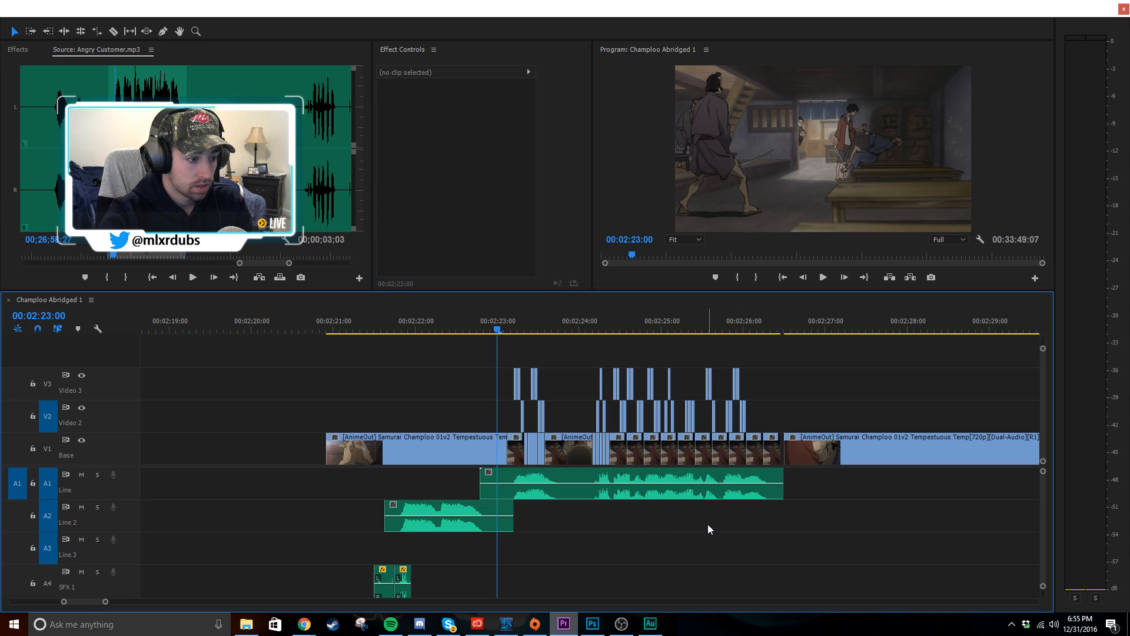
pyautogui.click(478, 521)
pyautogui.rightClick(478, 517)
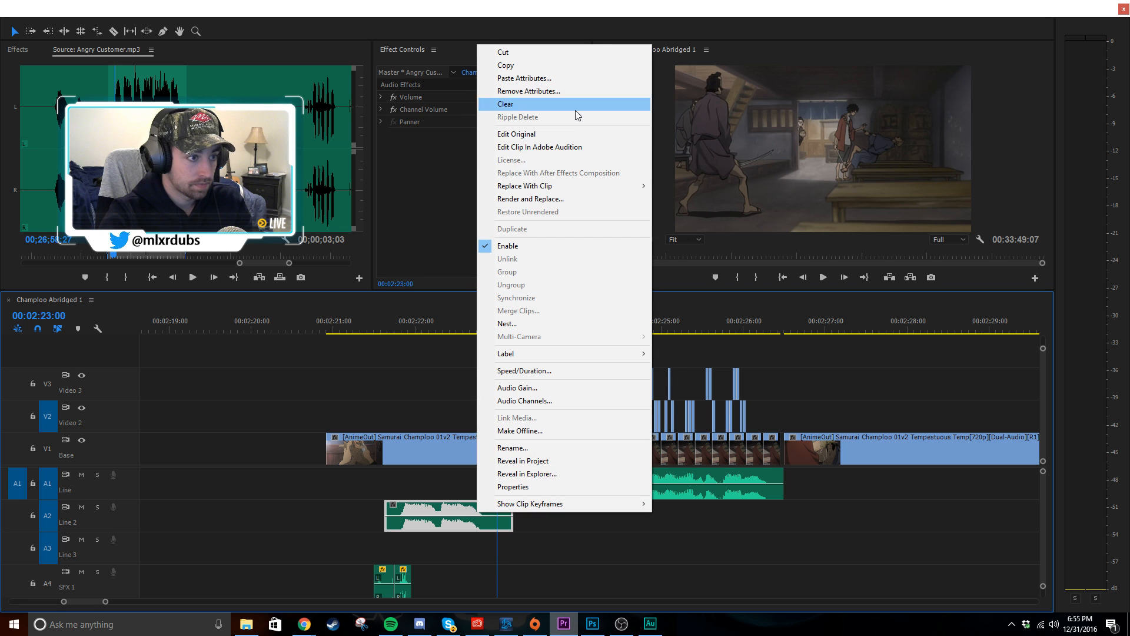
pyautogui.click(576, 151)
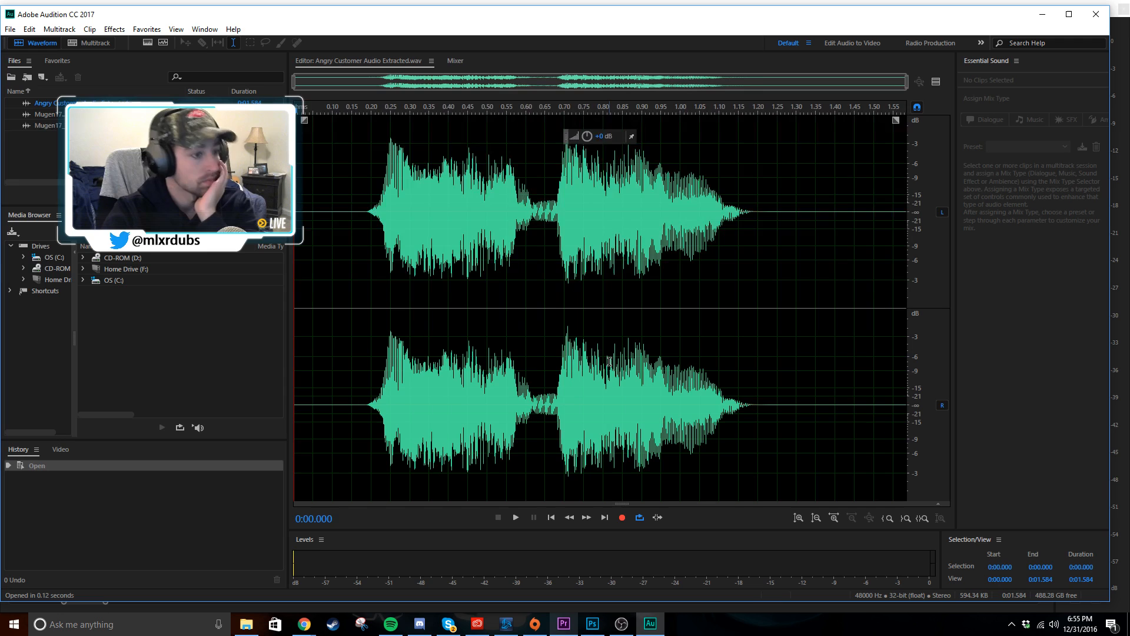
pyautogui.click(609, 361)
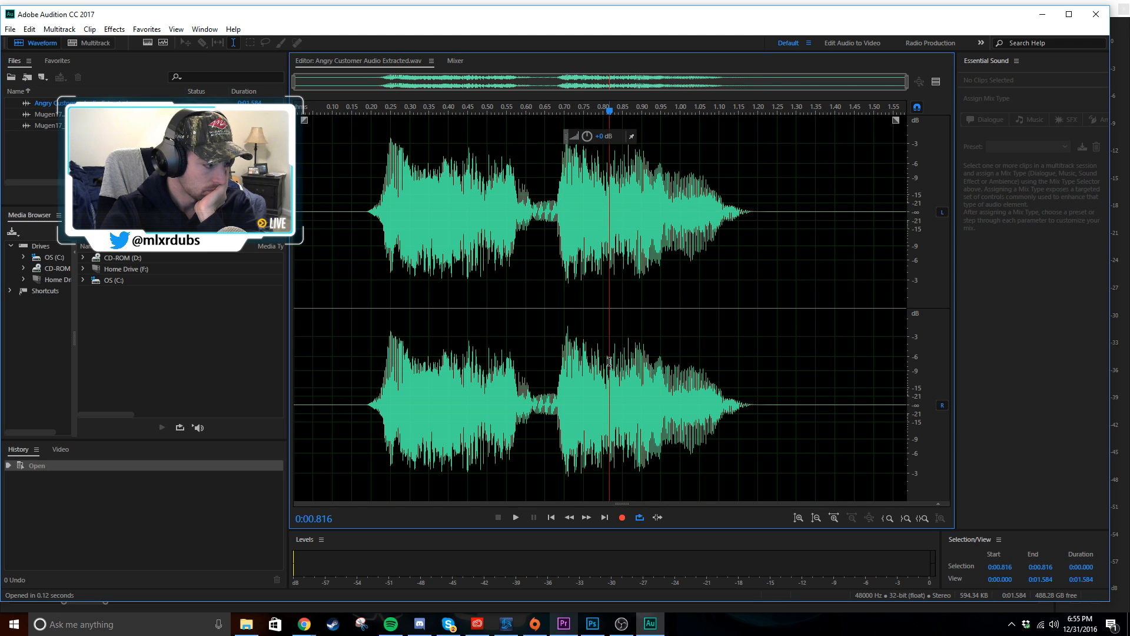
pyautogui.click(364, 388)
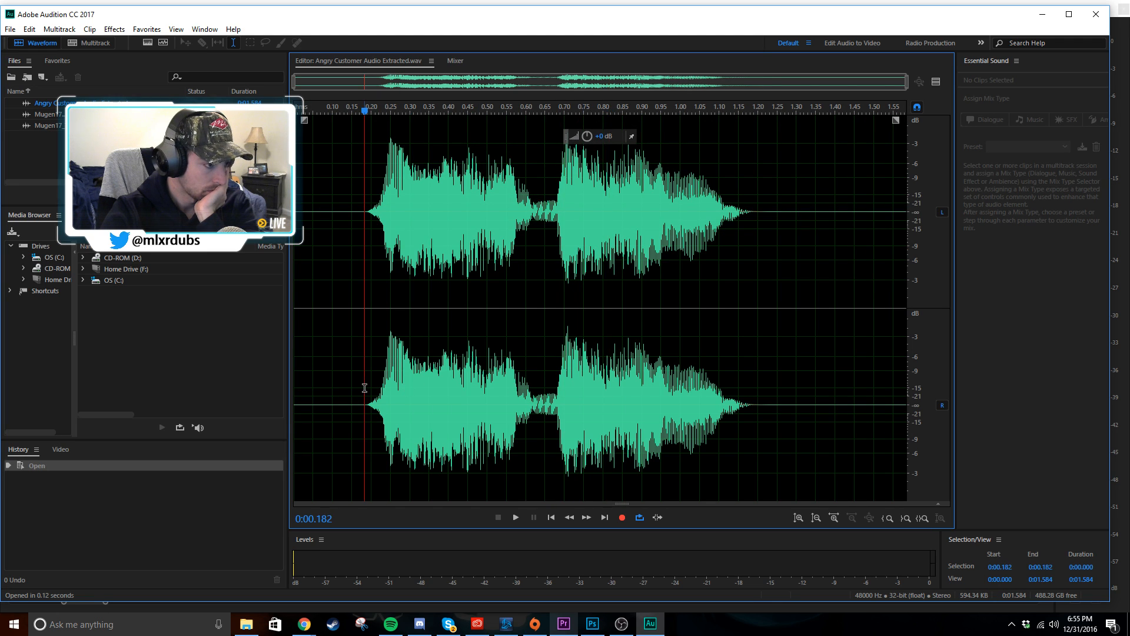
# - Open the Samurai Champloo 01 source video from the project's Footage folder in the media player
pyautogui.click(243, 630)
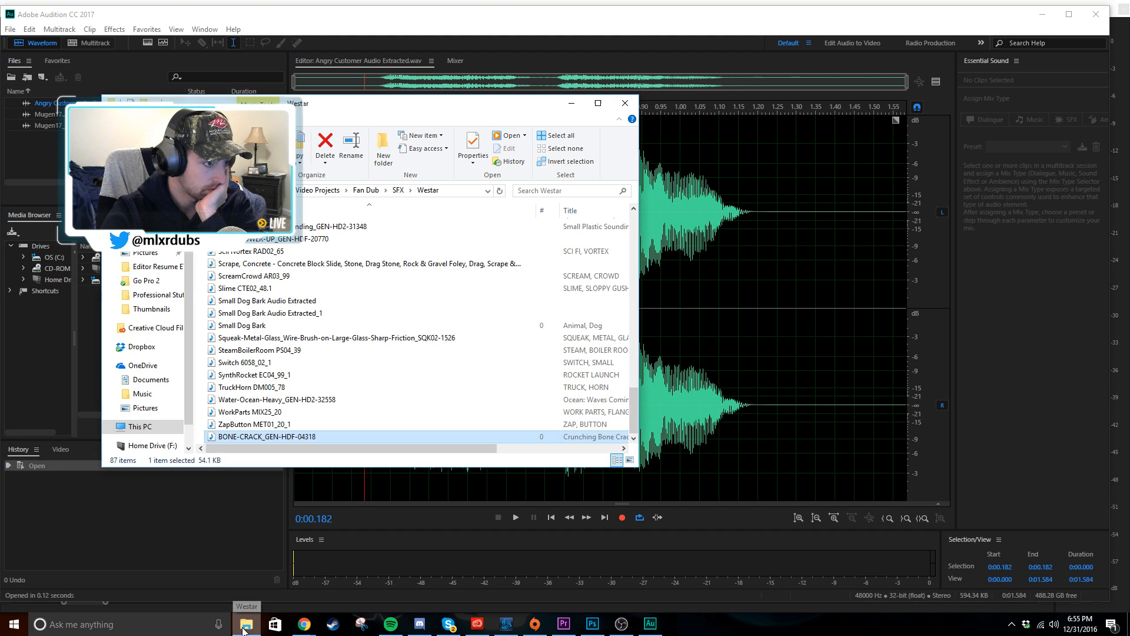
pyautogui.click(325, 193)
pyautogui.doubleClick(241, 227)
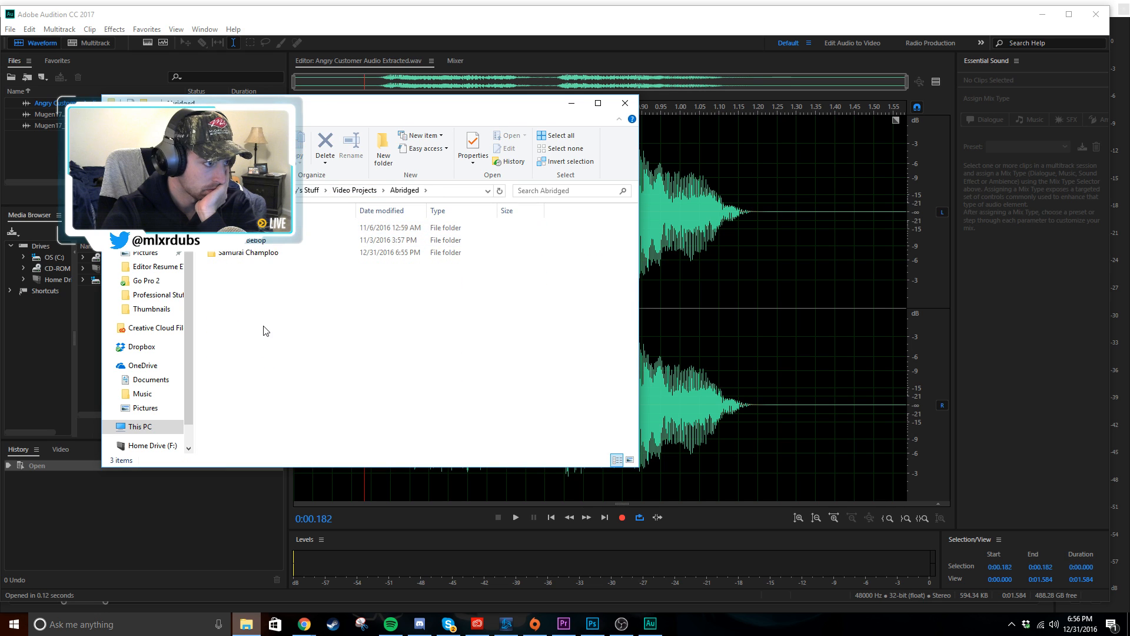
pyautogui.doubleClick(276, 253)
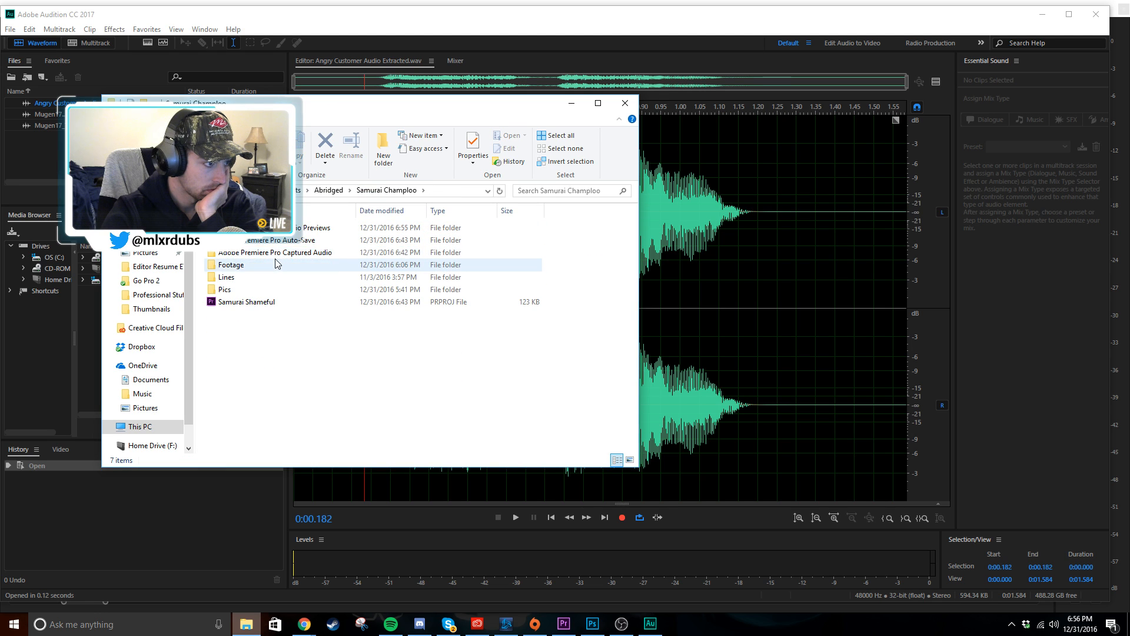
pyautogui.doubleClick(275, 264)
pyautogui.click(247, 256)
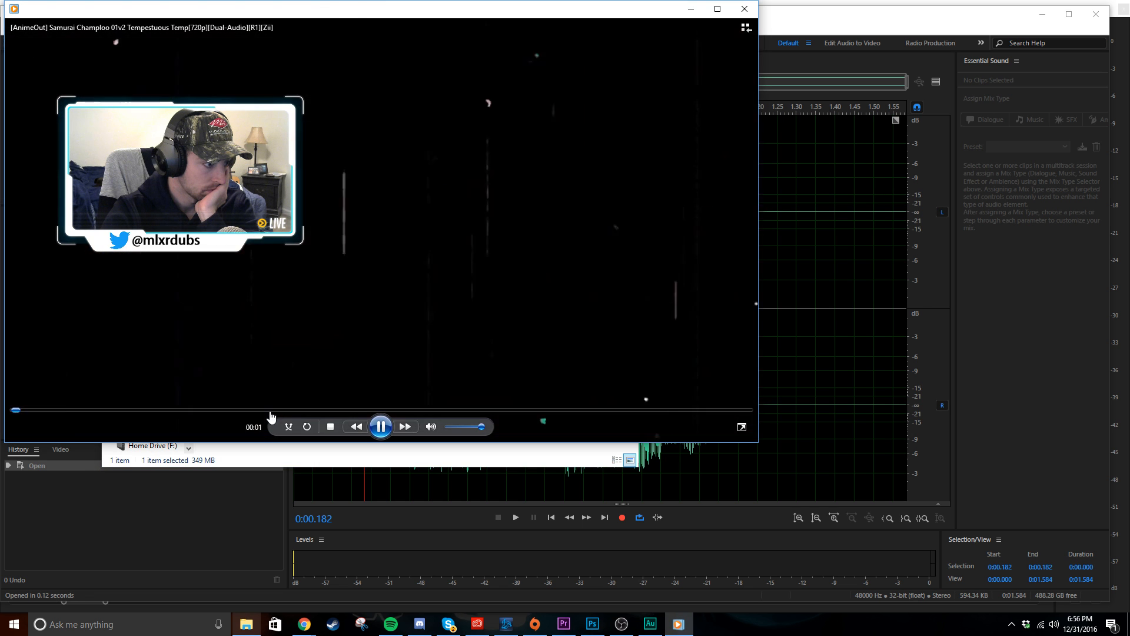
# - Listen to the source episode around 08:07 and 09:15, then pause and minimize the player
pyautogui.click(270, 410)
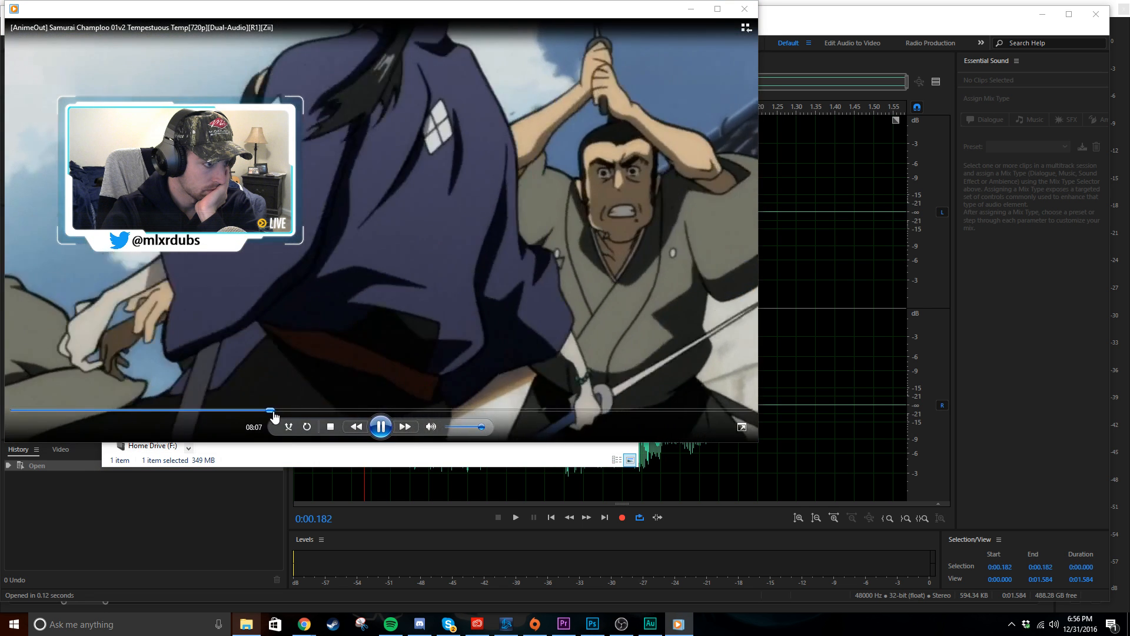
pyautogui.click(307, 410)
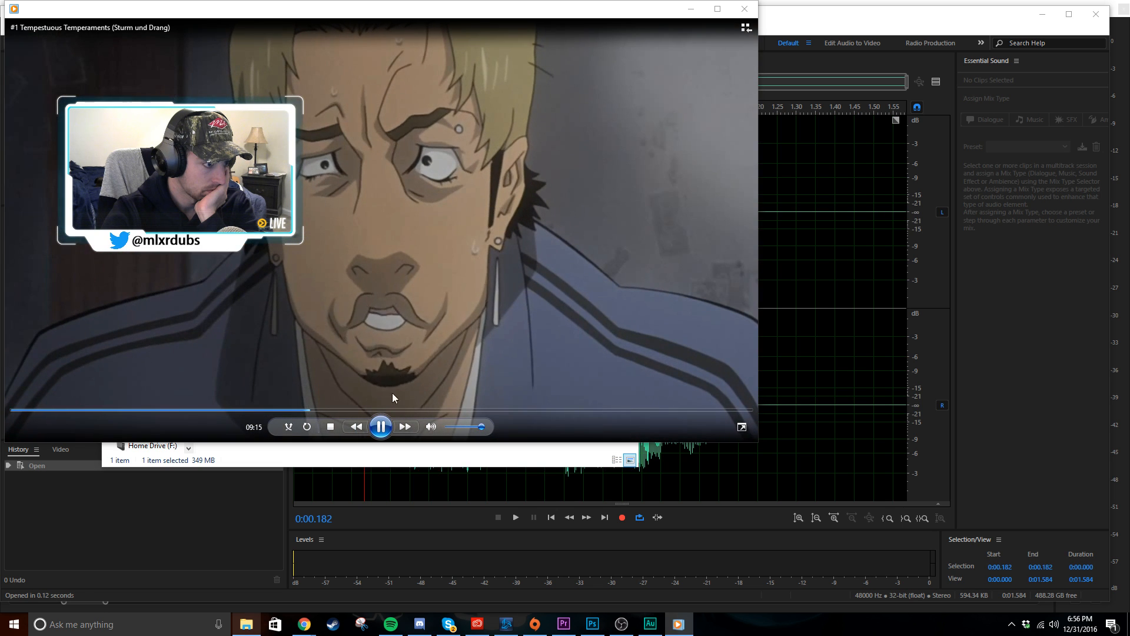
pyautogui.click(384, 422)
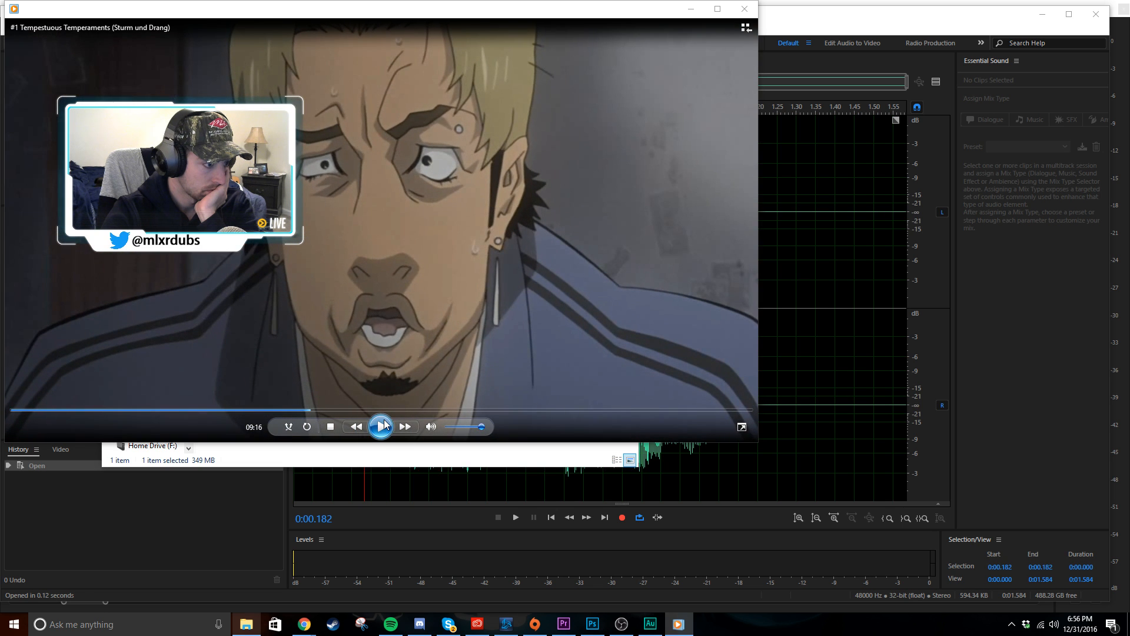
pyautogui.click(693, 8)
# - Select the entire Angry Customer waveform in Audition
pyautogui.click(755, 277)
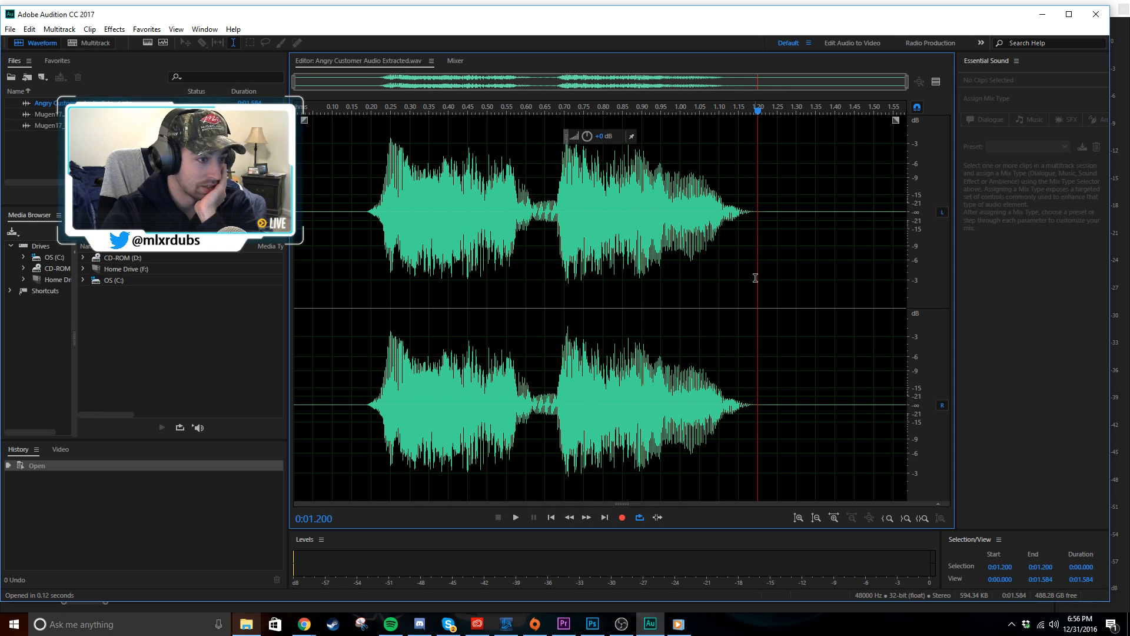
pyautogui.hotkey('ctrl', 'a')
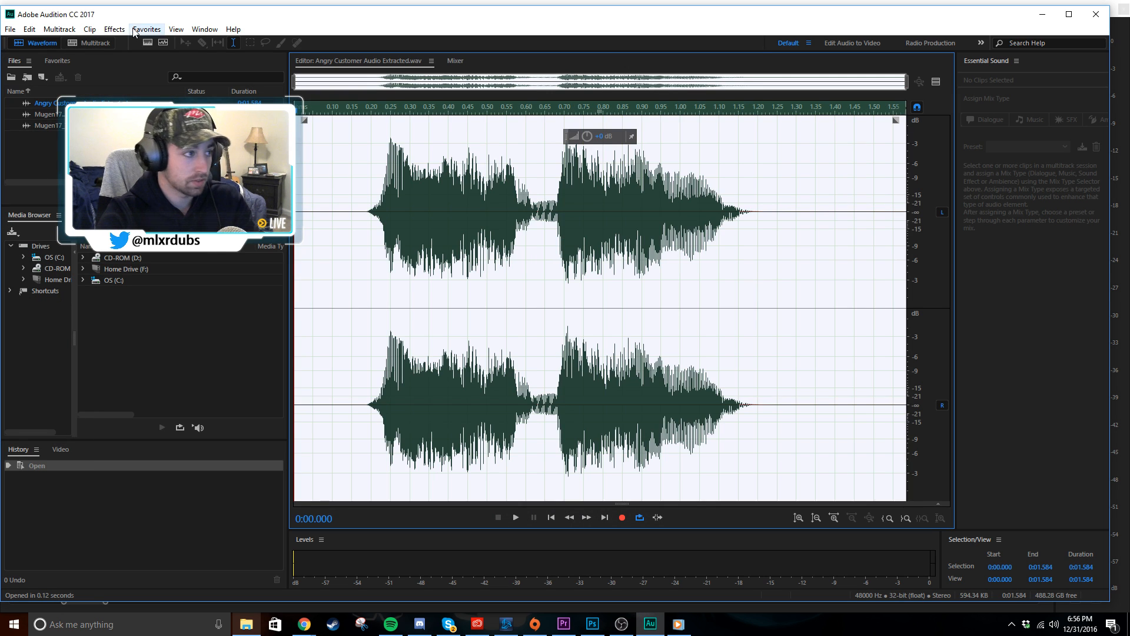
pyautogui.click(114, 30)
pyautogui.moveTo(171, 254)
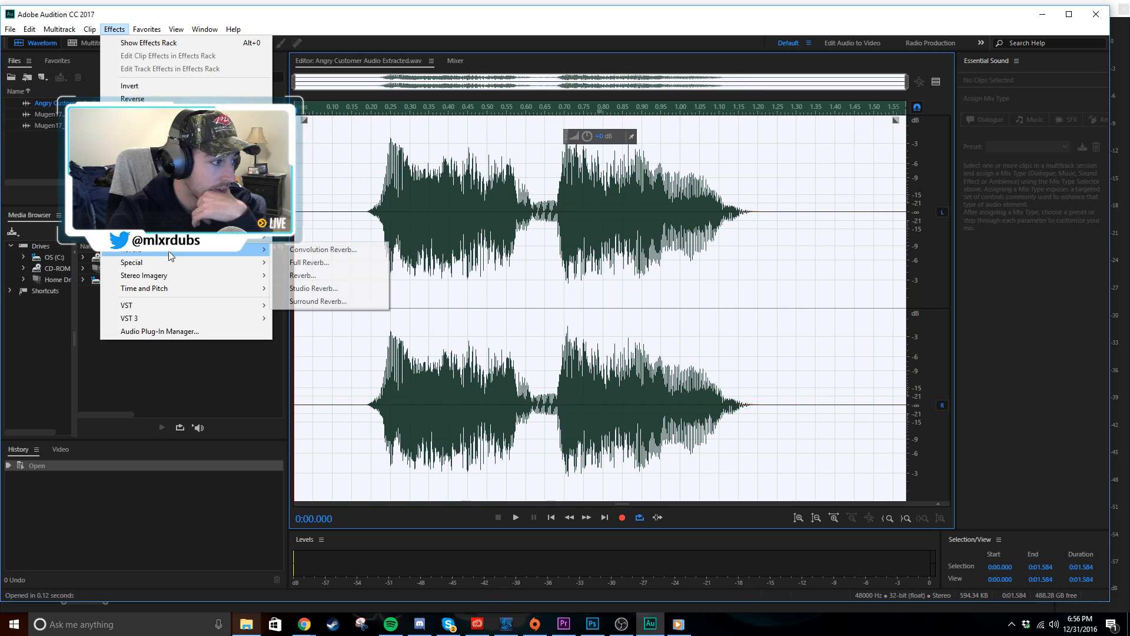
pyautogui.click(290, 302)
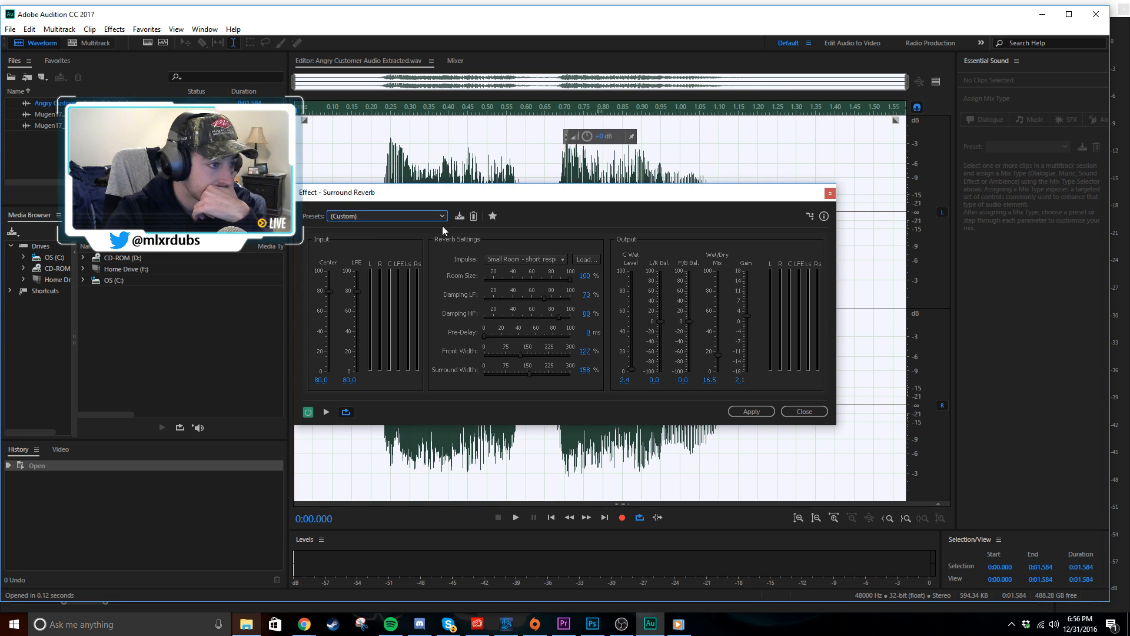
pyautogui.click(441, 217)
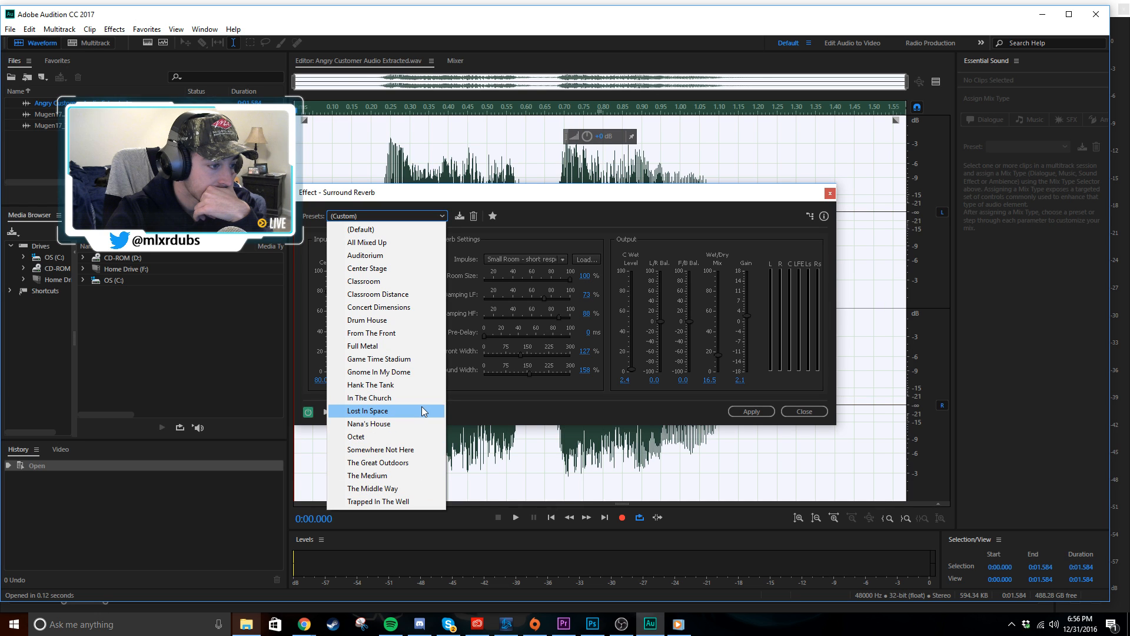
pyautogui.click(821, 413)
# - Load the Small Dry Room preset in the Full Reverb effect for the selected waveform and preview it
pyautogui.click(115, 29)
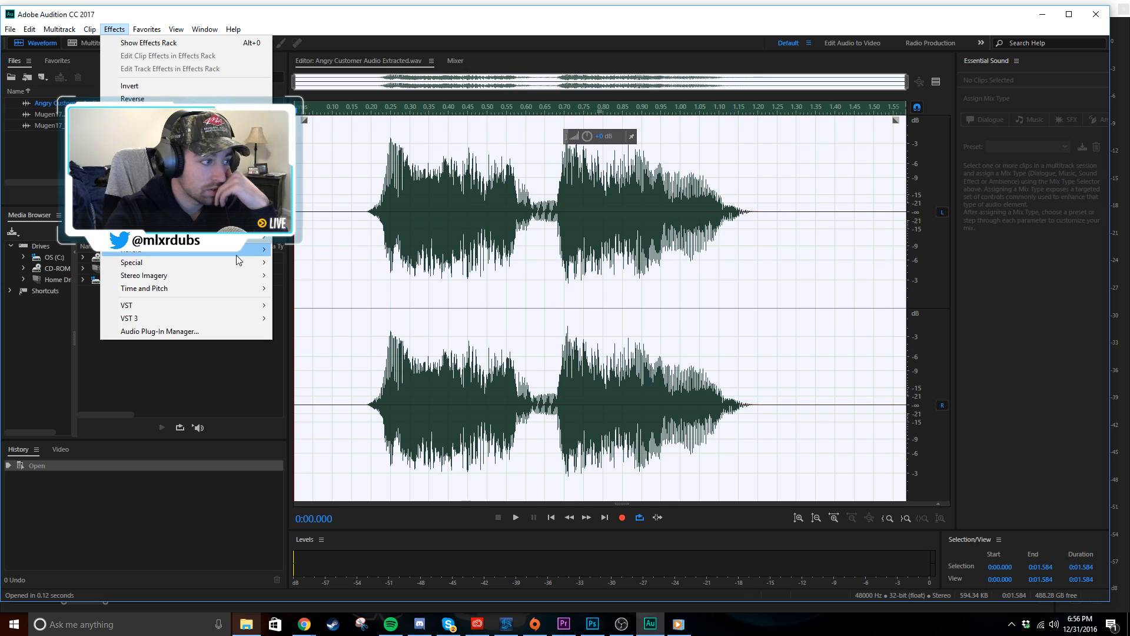
pyautogui.moveTo(236, 255)
pyautogui.click(312, 263)
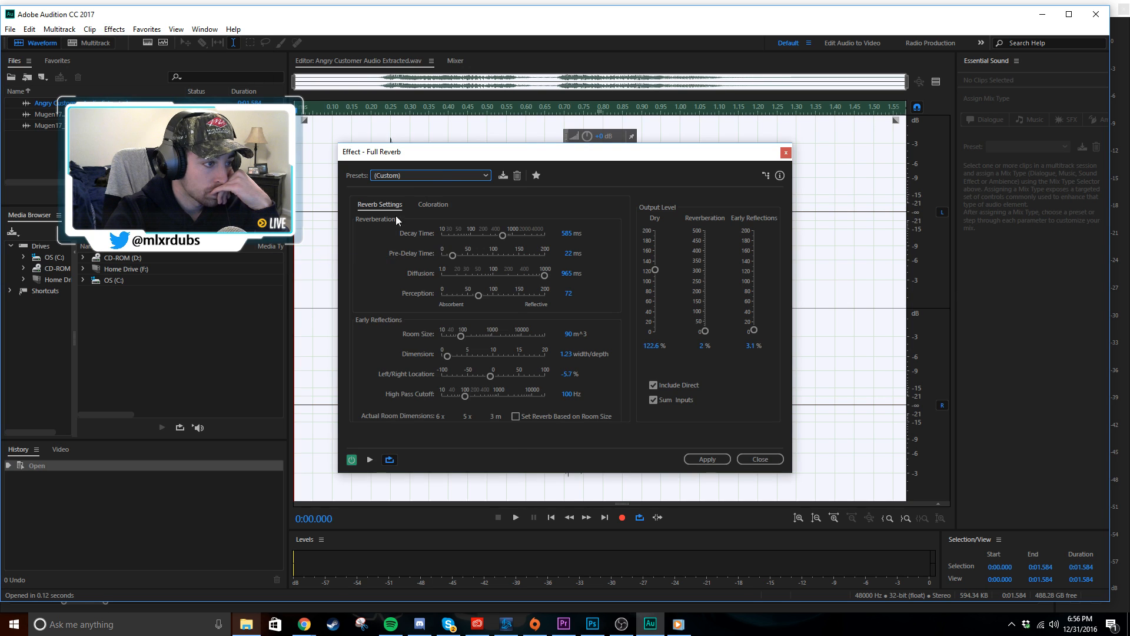
pyautogui.click(442, 175)
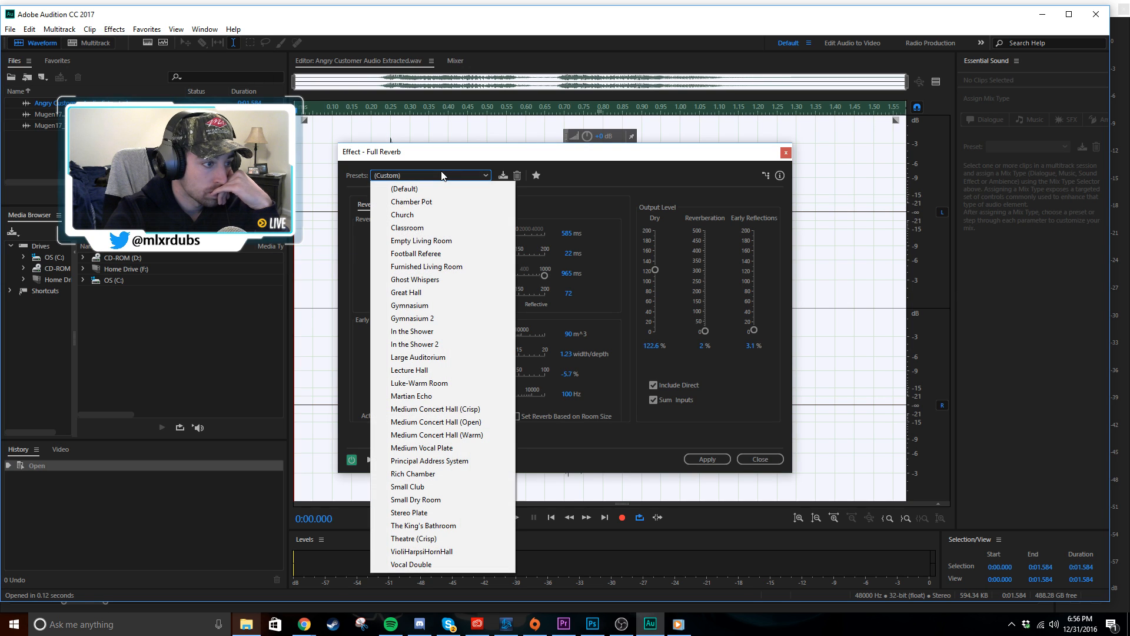
pyautogui.click(449, 499)
pyautogui.click(371, 457)
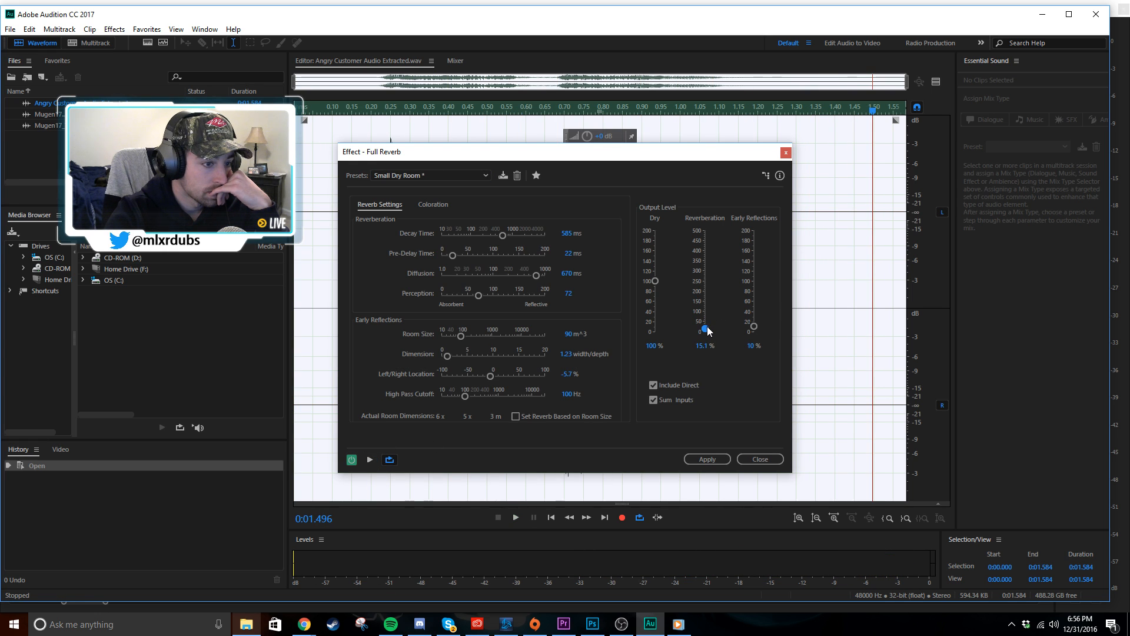
# - Set the Full Reverb reverberation output to 2% and the dry output to 100%, previewing the levels
pyautogui.click(370, 460)
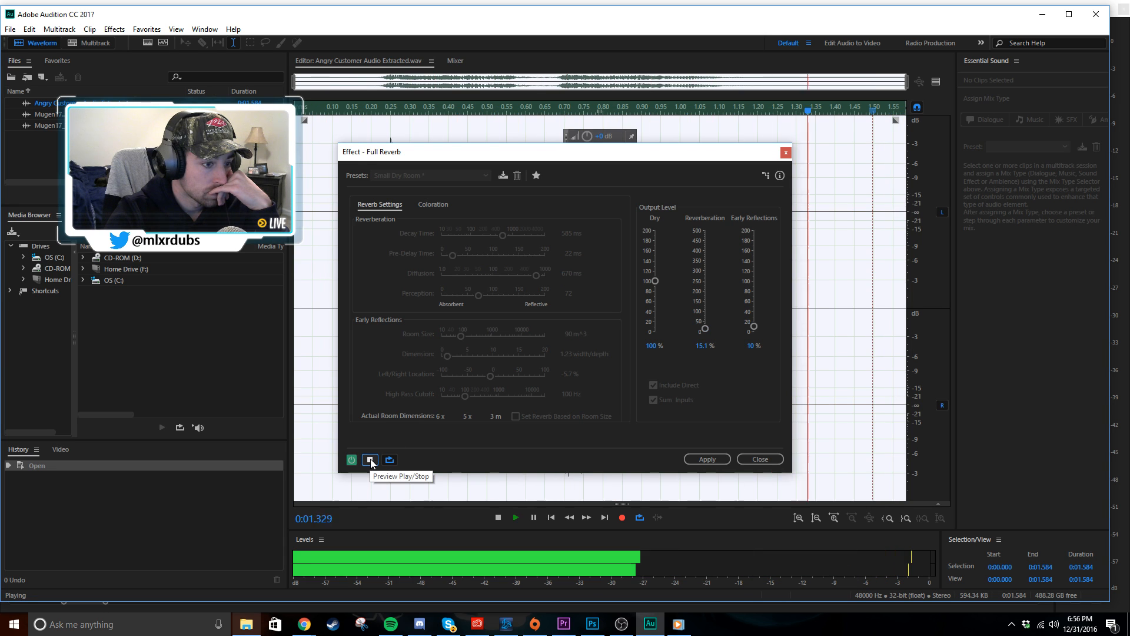
pyautogui.moveTo(707, 329); pyautogui.dragTo(709, 334)
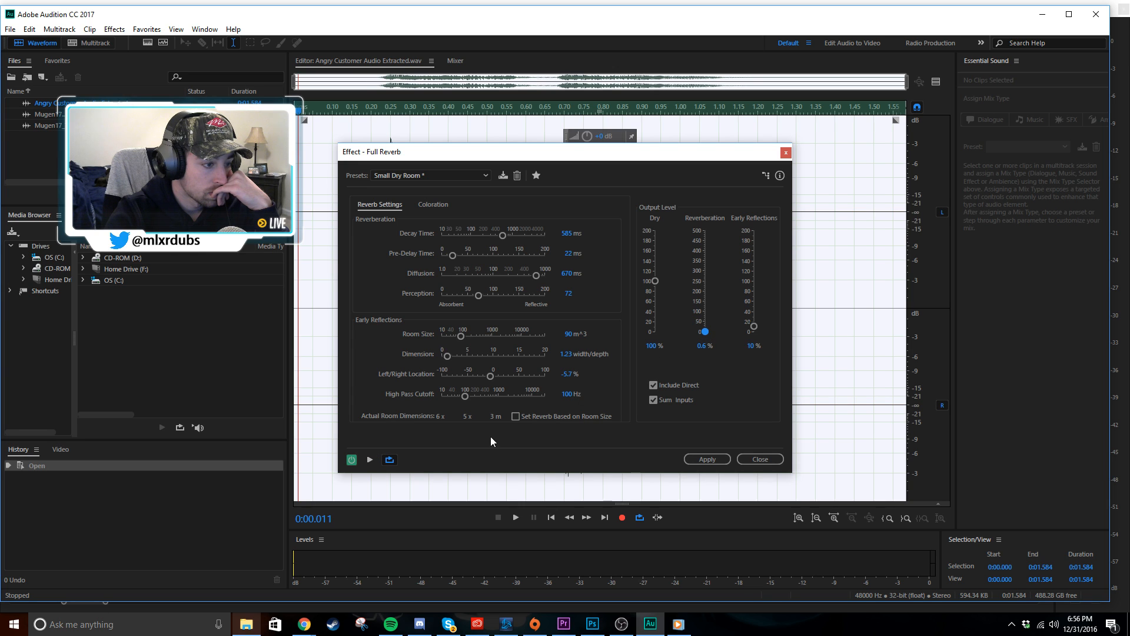
pyautogui.click(370, 462)
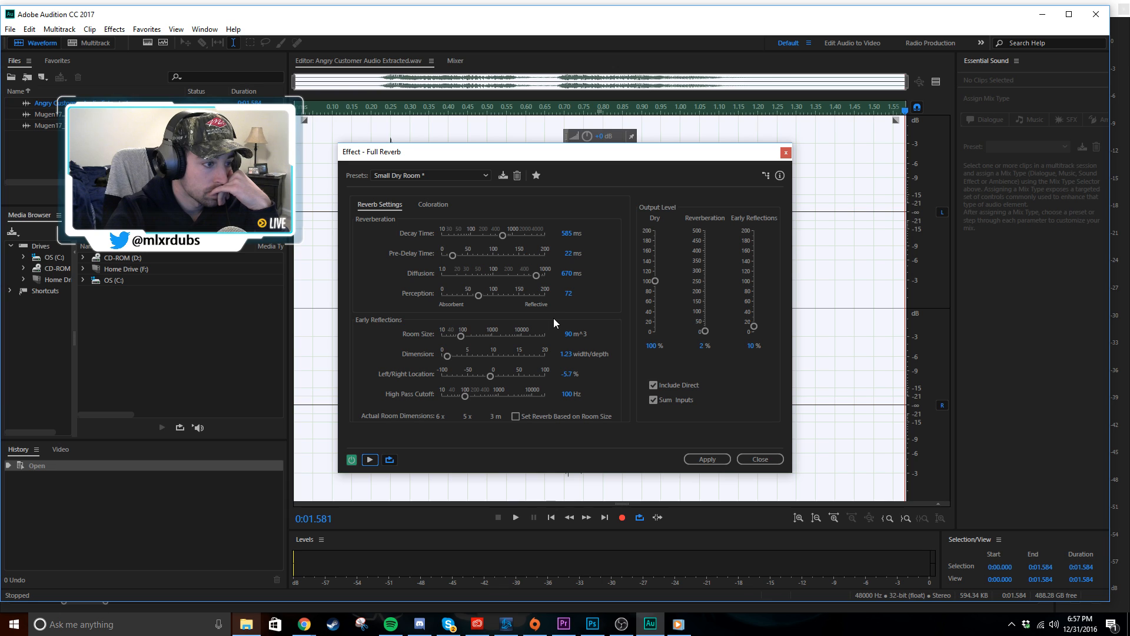
pyautogui.moveTo(655, 281); pyautogui.dragTo(655, 256)
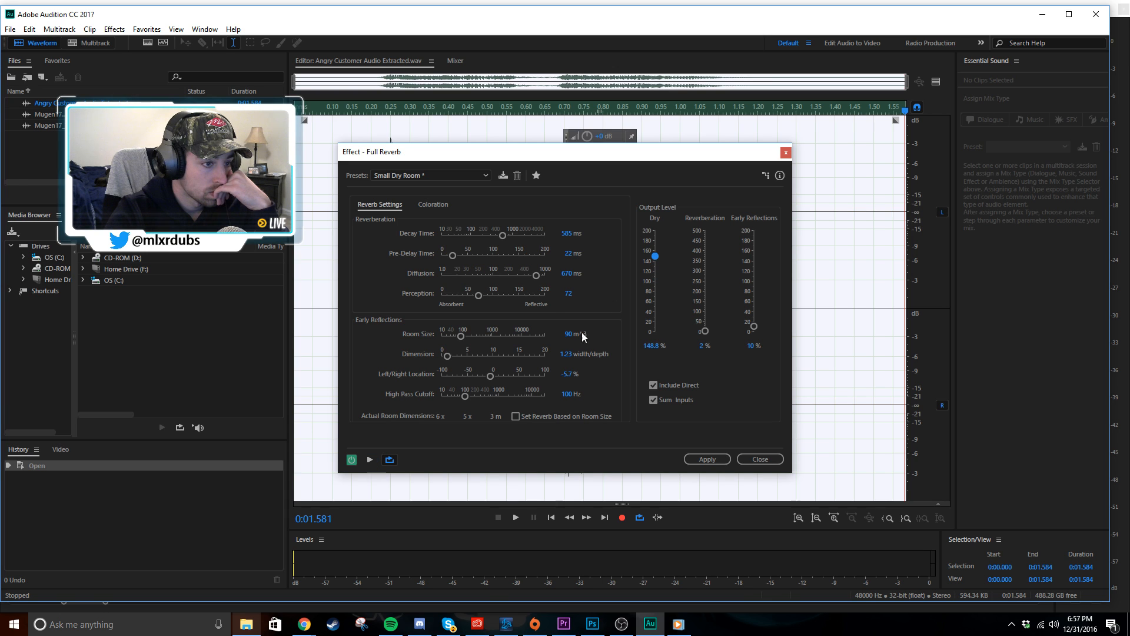
pyautogui.click(370, 460)
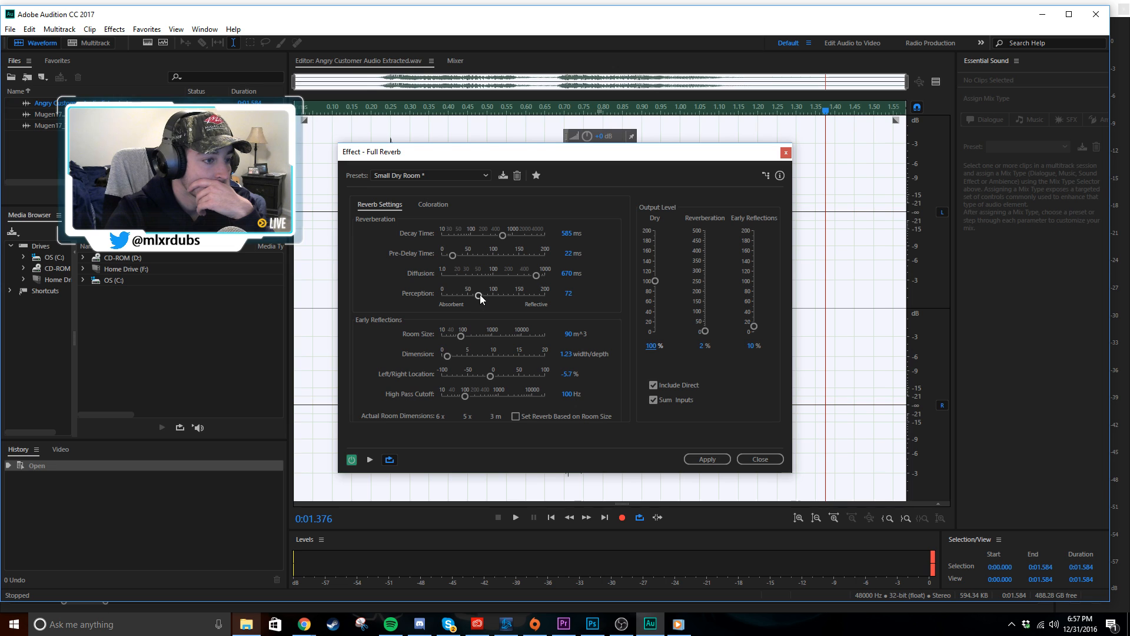
# - Apply the Full Reverb to the Angry Customer audio with perception lowered to 16, previewing it first, and save the file
pyautogui.moveTo(479, 295); pyautogui.dragTo(458, 295)
pyautogui.click(377, 460)
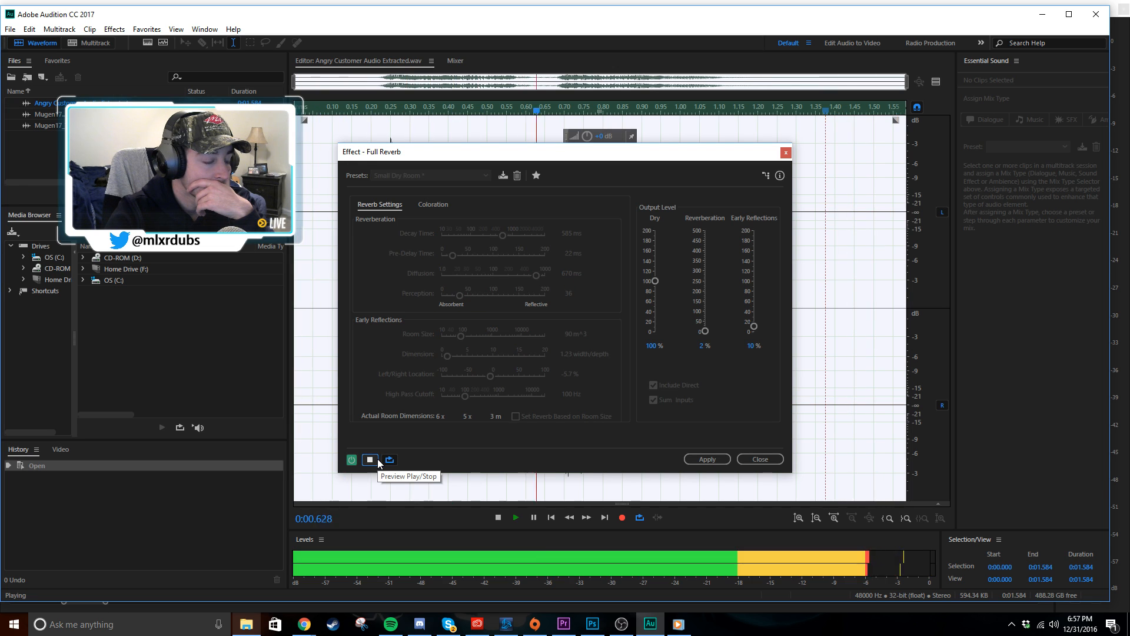
pyautogui.click(370, 460)
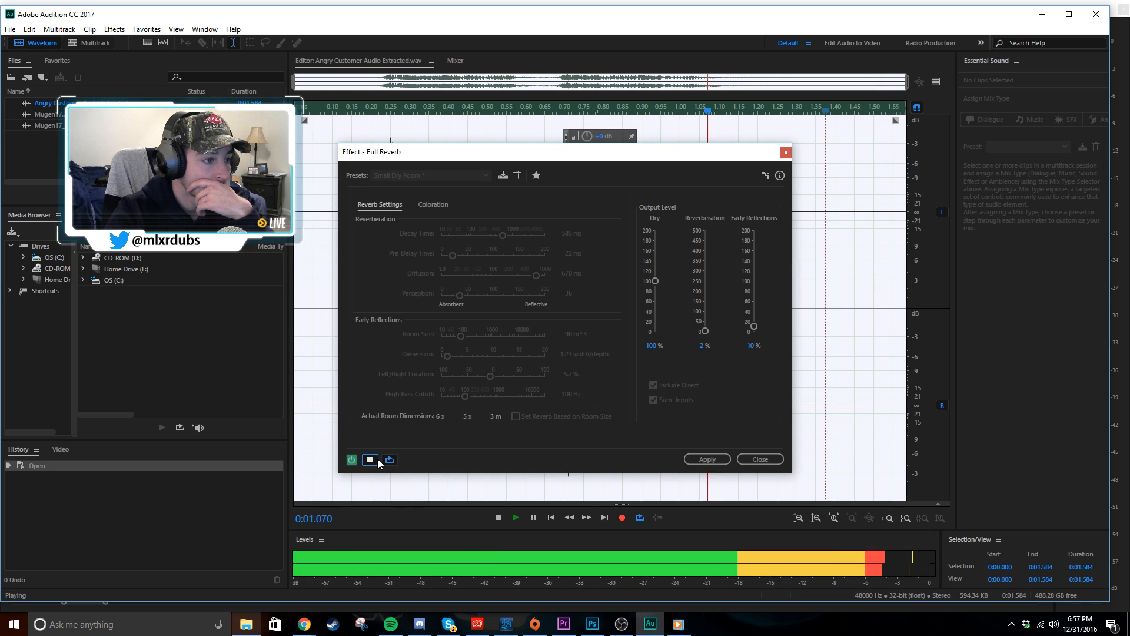
pyautogui.click(370, 460)
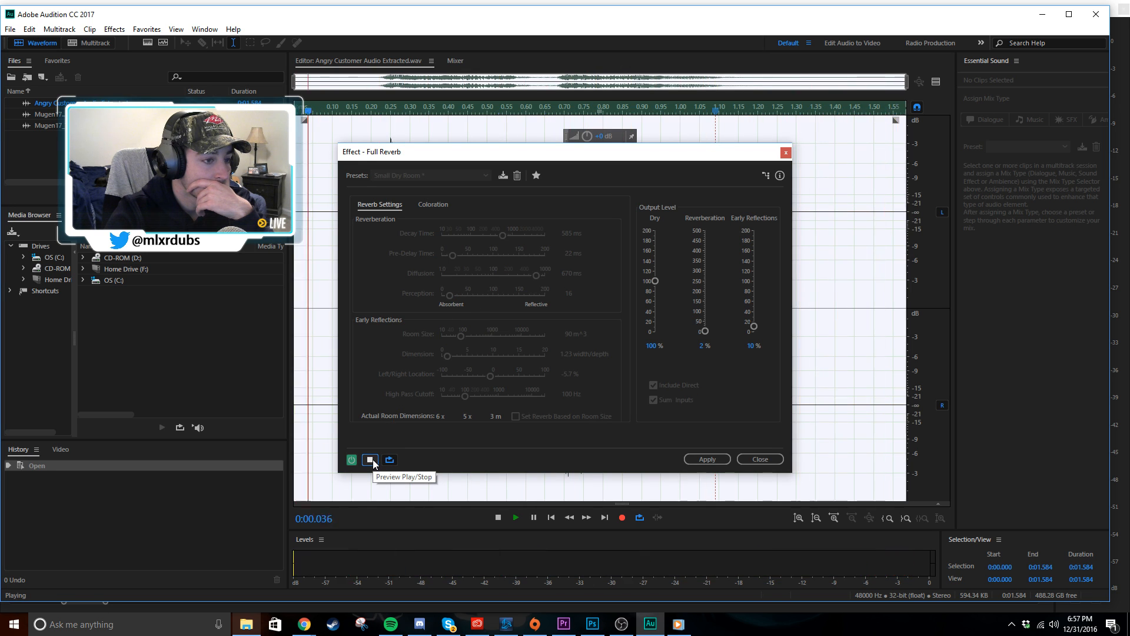
pyautogui.click(370, 460)
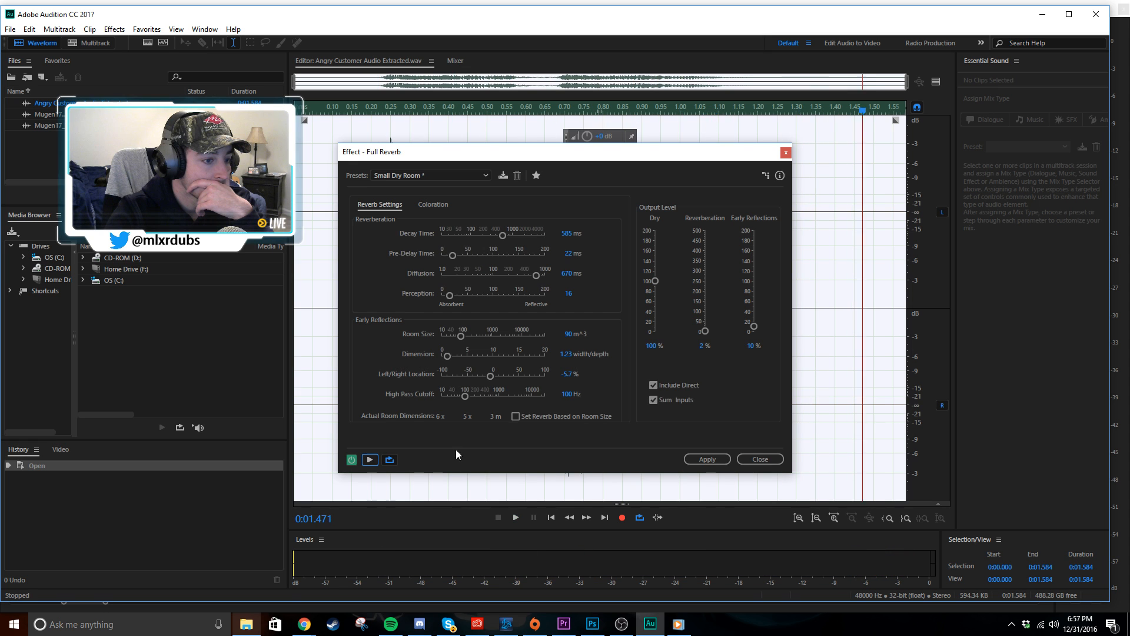
pyautogui.click(701, 457)
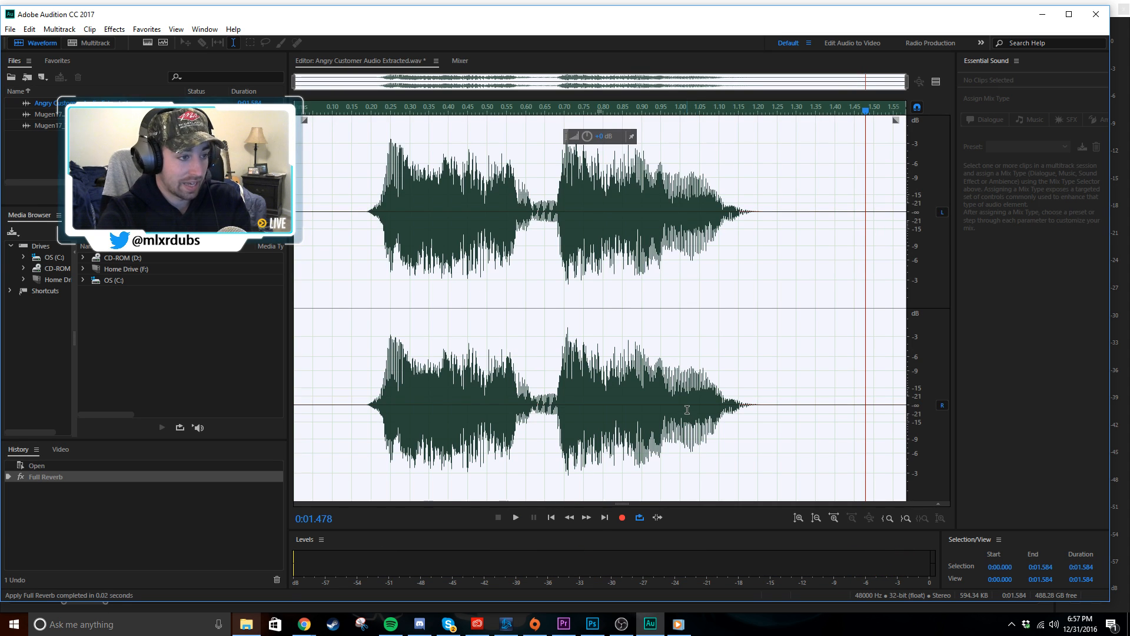
pyautogui.hotkey('ctrl', 's')
# - Switch to Premiere Pro and adjust the audio gain of the Angry Customer clip on A2 by -6 dB
pyautogui.click(564, 624)
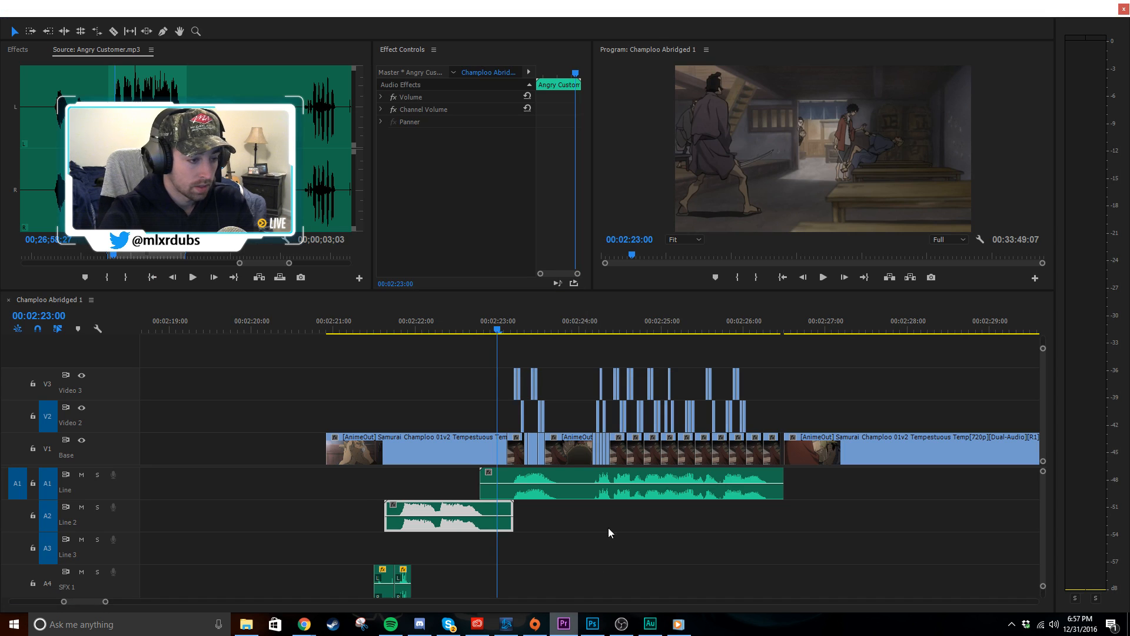
pyautogui.click(641, 545)
pyautogui.rightClick(489, 527)
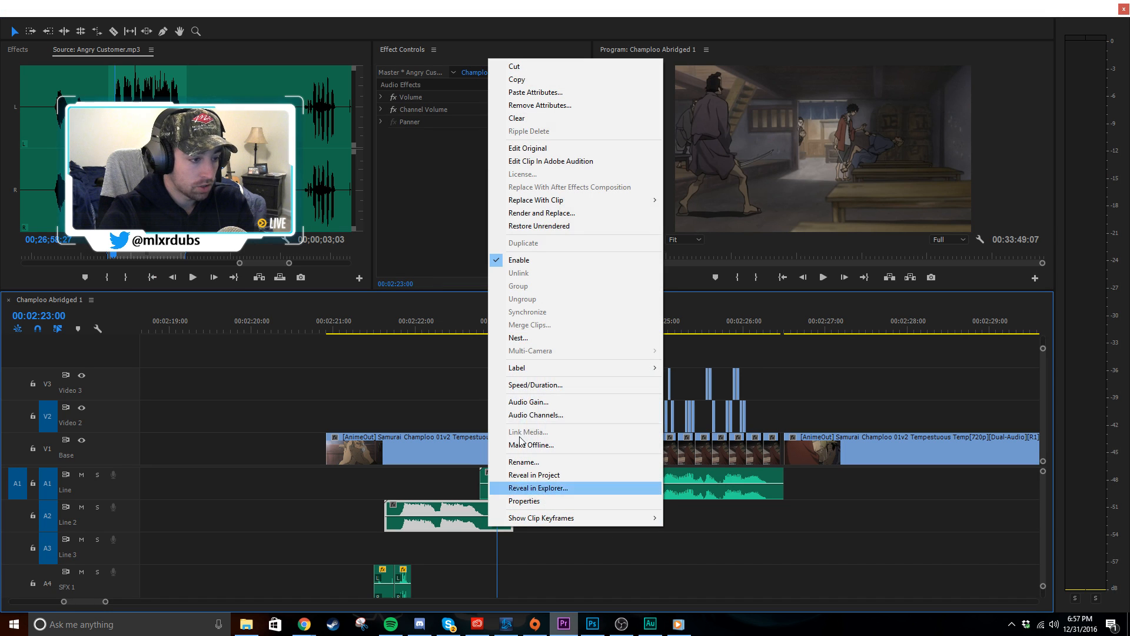
pyautogui.click(533, 399)
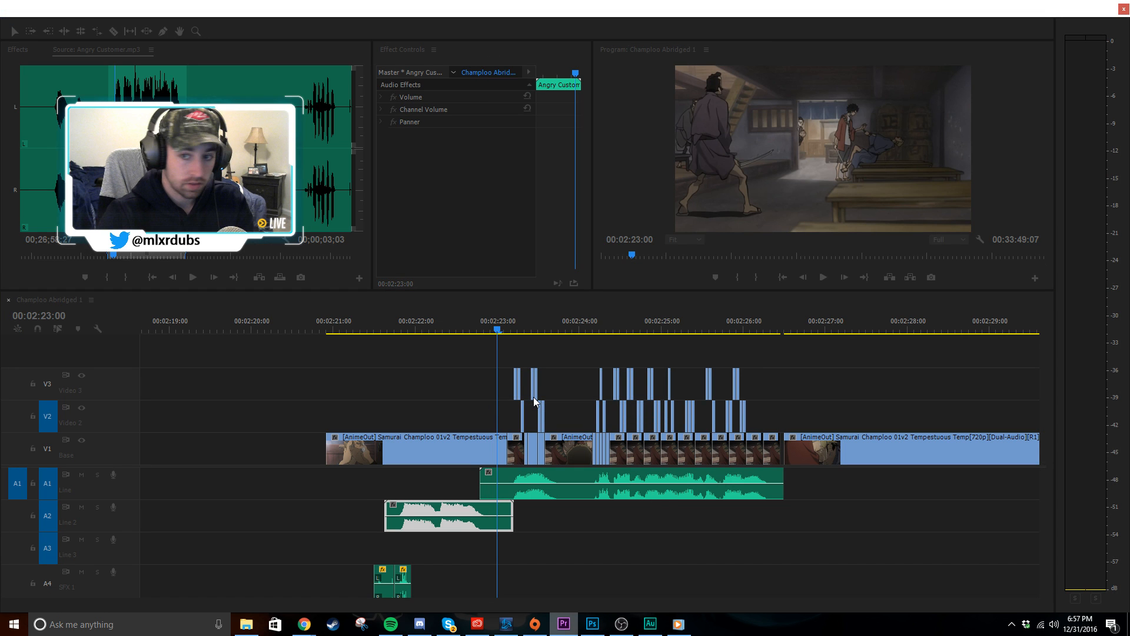
pyautogui.write('-6')
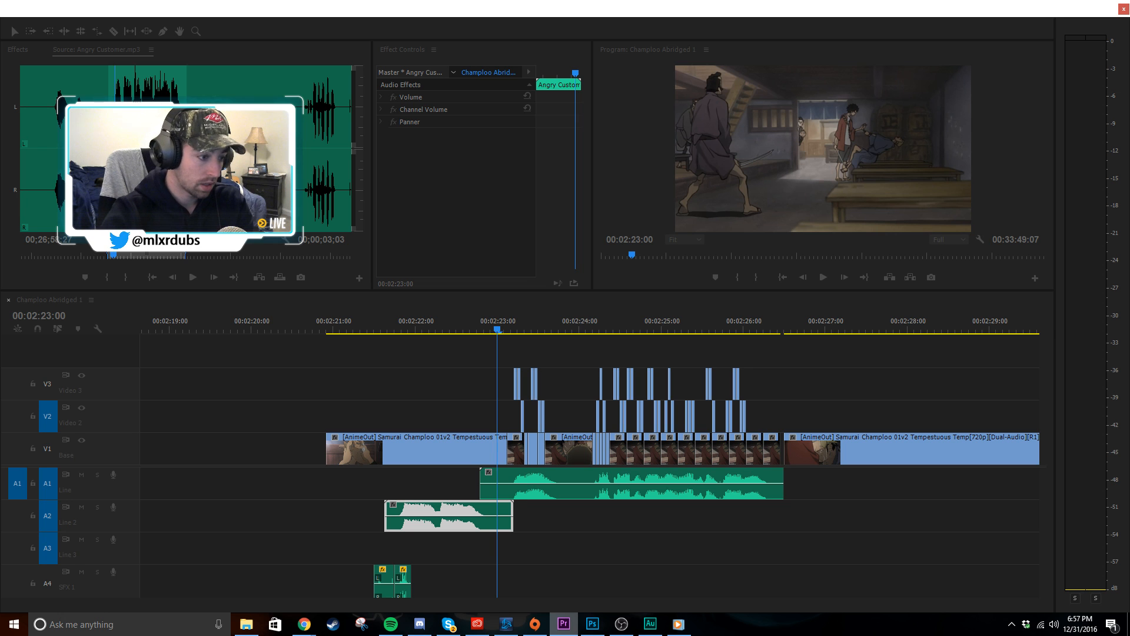
pyautogui.press('Return')
# - Play the scene from the start of the Angry Customer line into the Mugen line to check the levels
pyautogui.click(388, 341)
pyautogui.press('space')
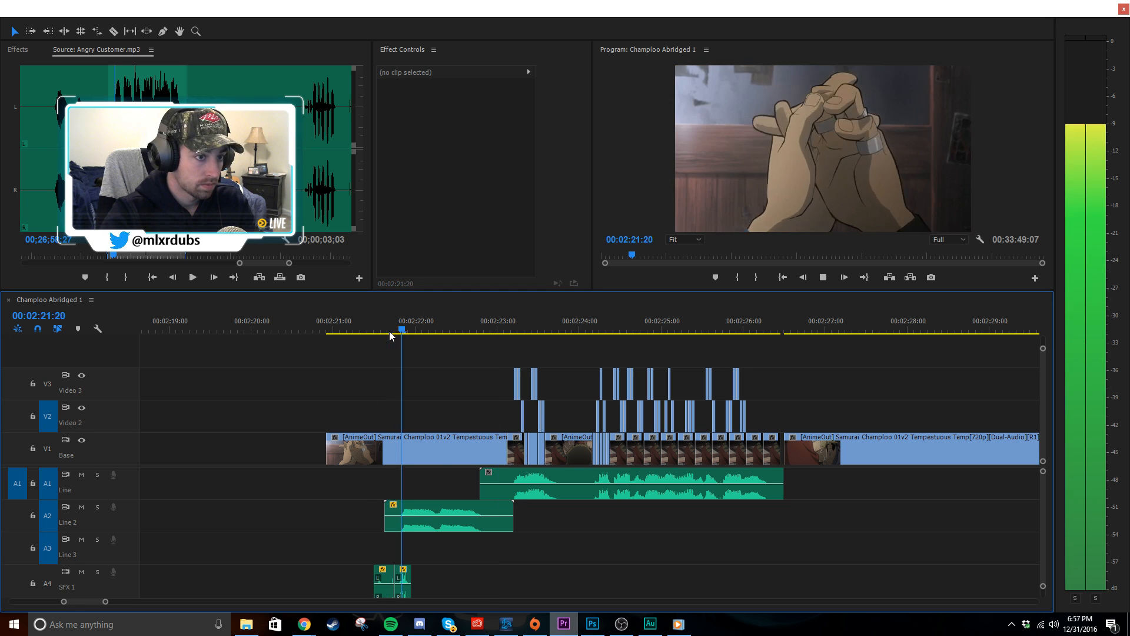
pyautogui.press('space')
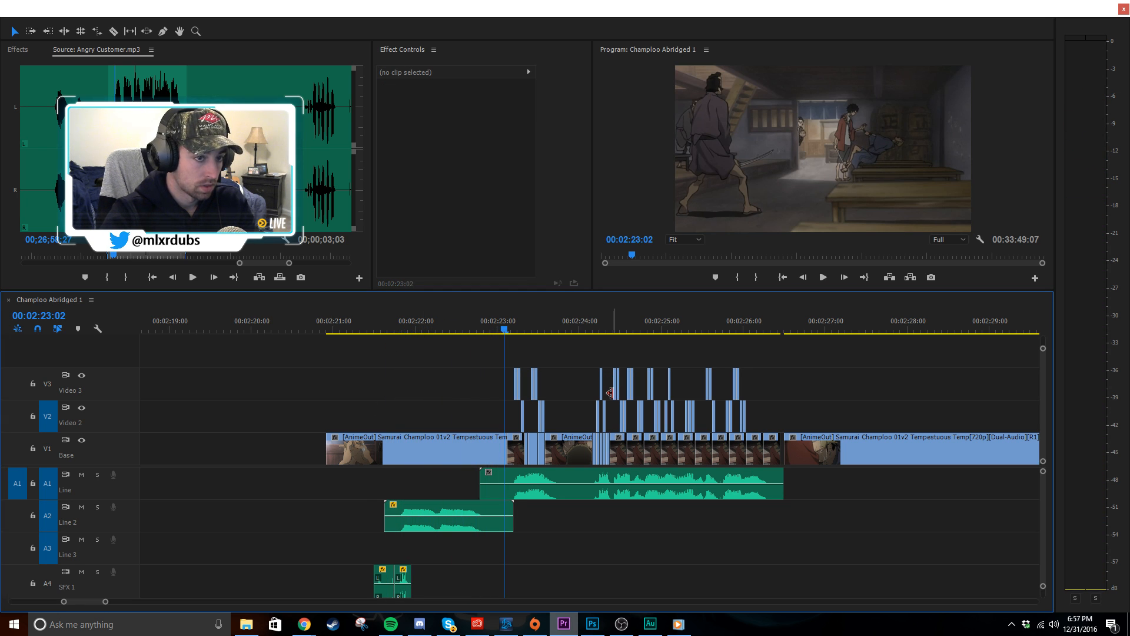
pyautogui.press('space')
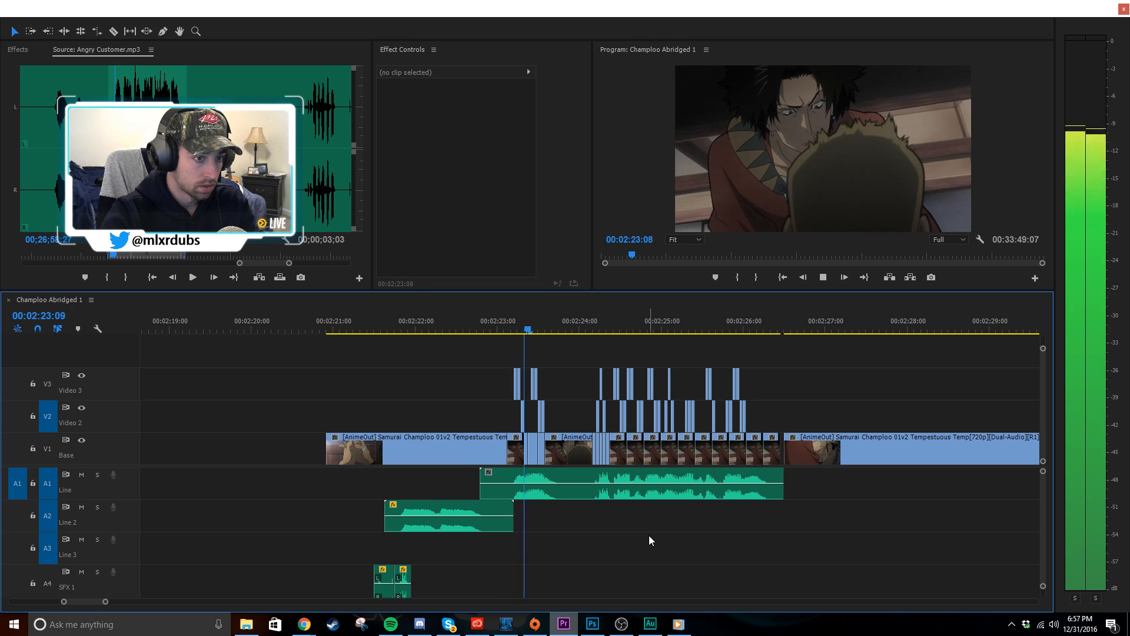
# - Open the Mugen clip on A1 for editing in Adobe Audition and select its entire waveform
pyautogui.click(635, 495)
pyautogui.rightClick(634, 494)
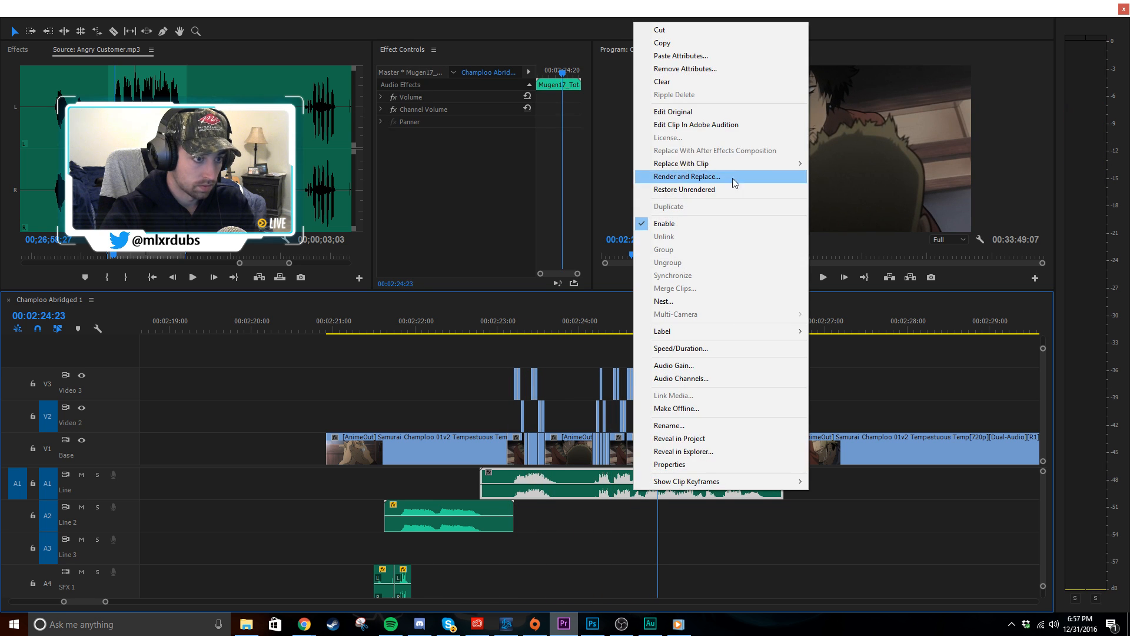
pyautogui.click(731, 121)
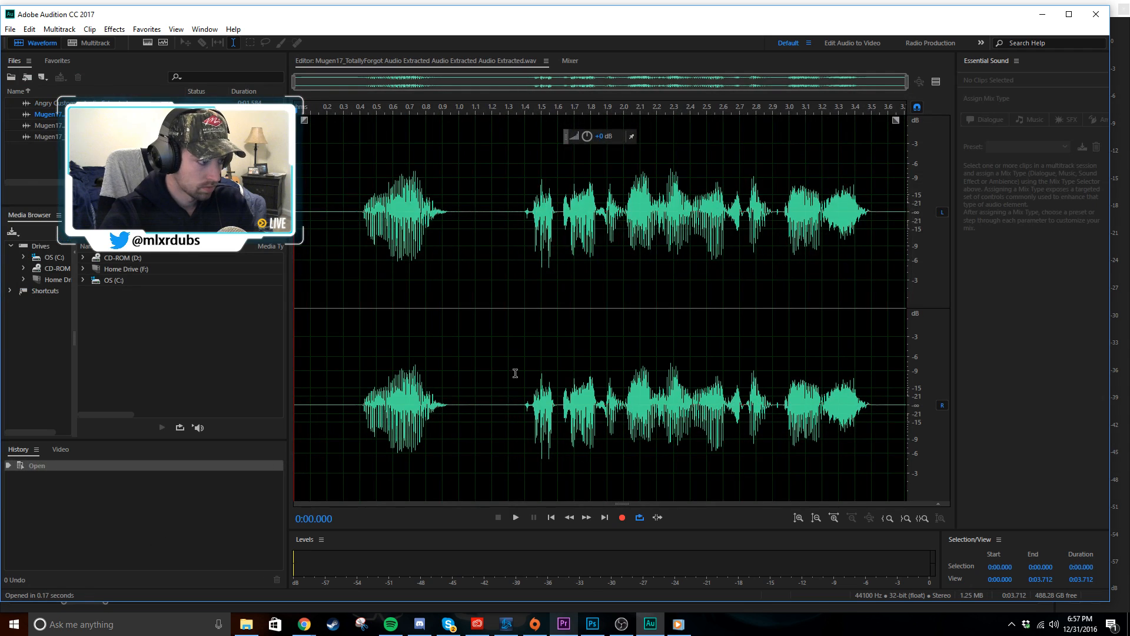
pyautogui.hotkey('ctrl', 'a')
# - Apply Full Reverb with the existing Angry Customer settings to the Mugen line, listen to it, and save the file
pyautogui.click(113, 29)
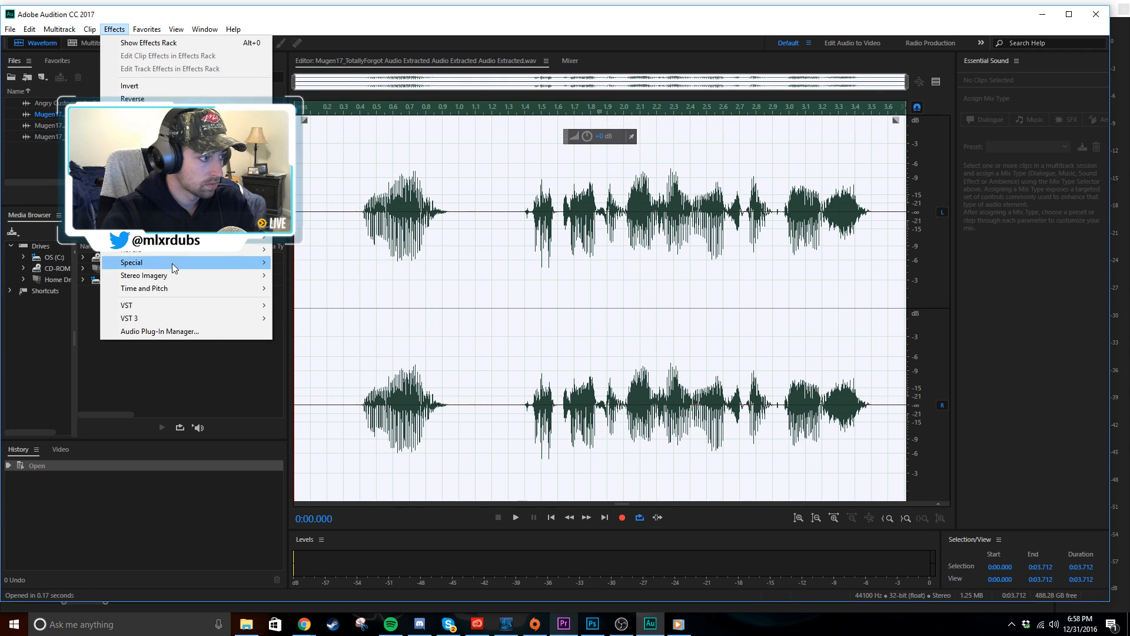
pyautogui.moveTo(241, 250)
pyautogui.click(338, 261)
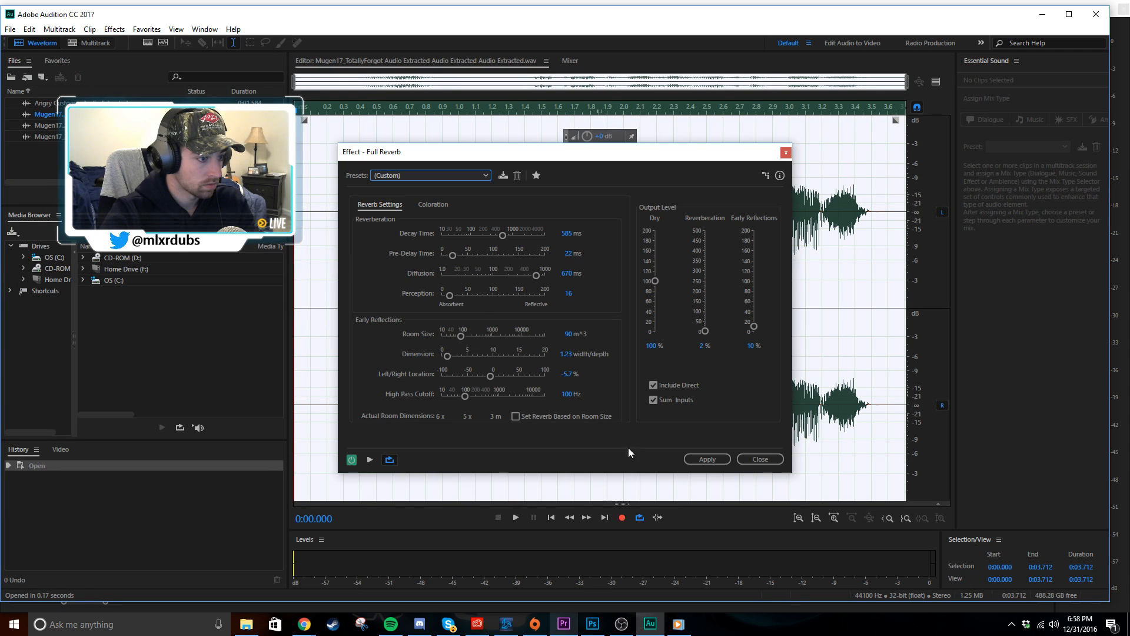
pyautogui.click(707, 458)
pyautogui.press('space')
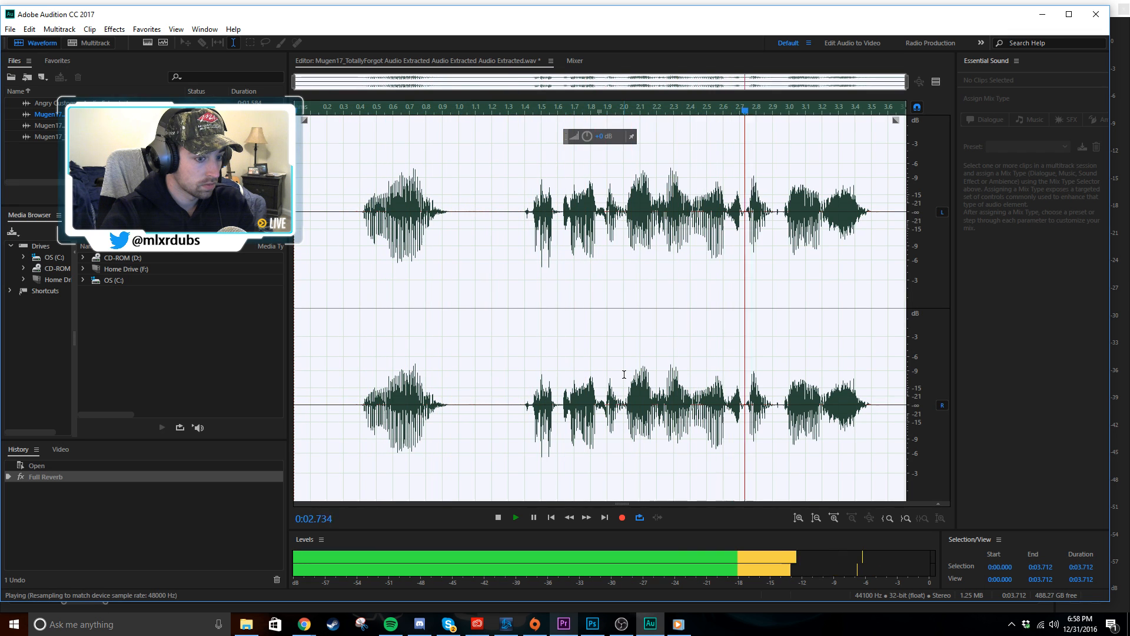
pyautogui.hotkey('ctrl', 's')
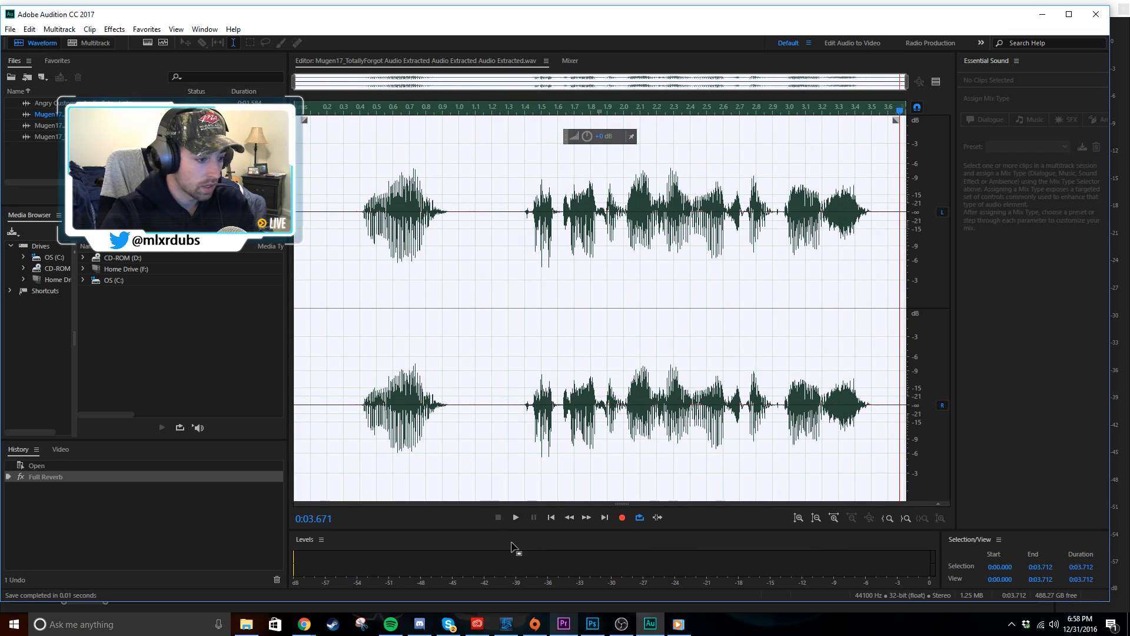
# - Switch to Premiere Pro and adjust the audio gain of the Mugen clip on A1
pyautogui.click(565, 625)
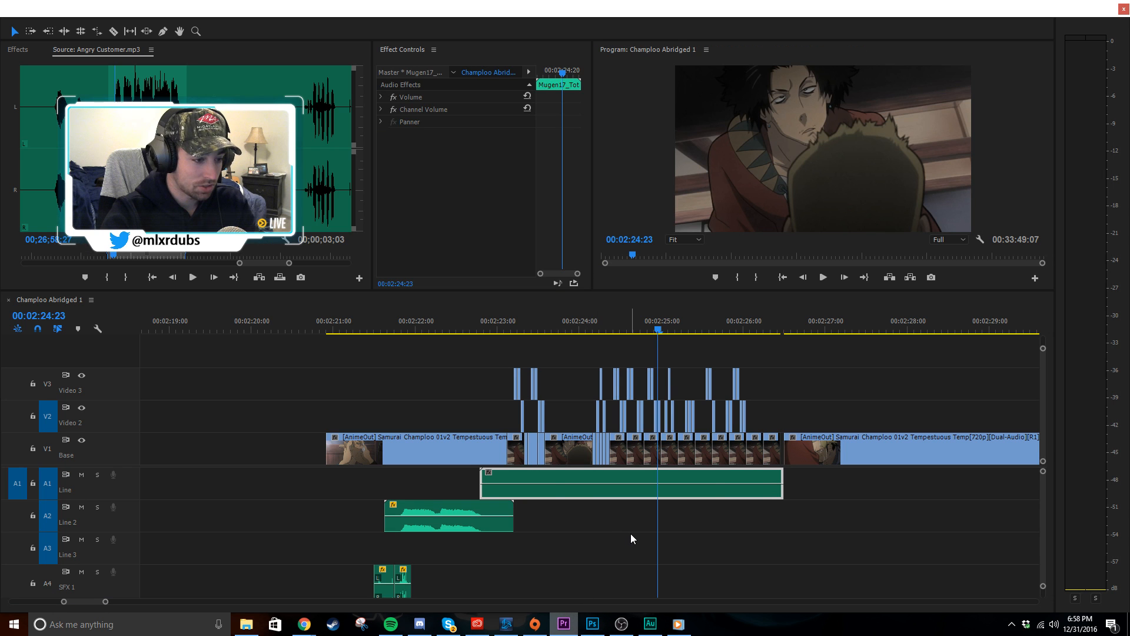
pyautogui.click(614, 494)
pyautogui.rightClick(614, 494)
pyautogui.click(651, 370)
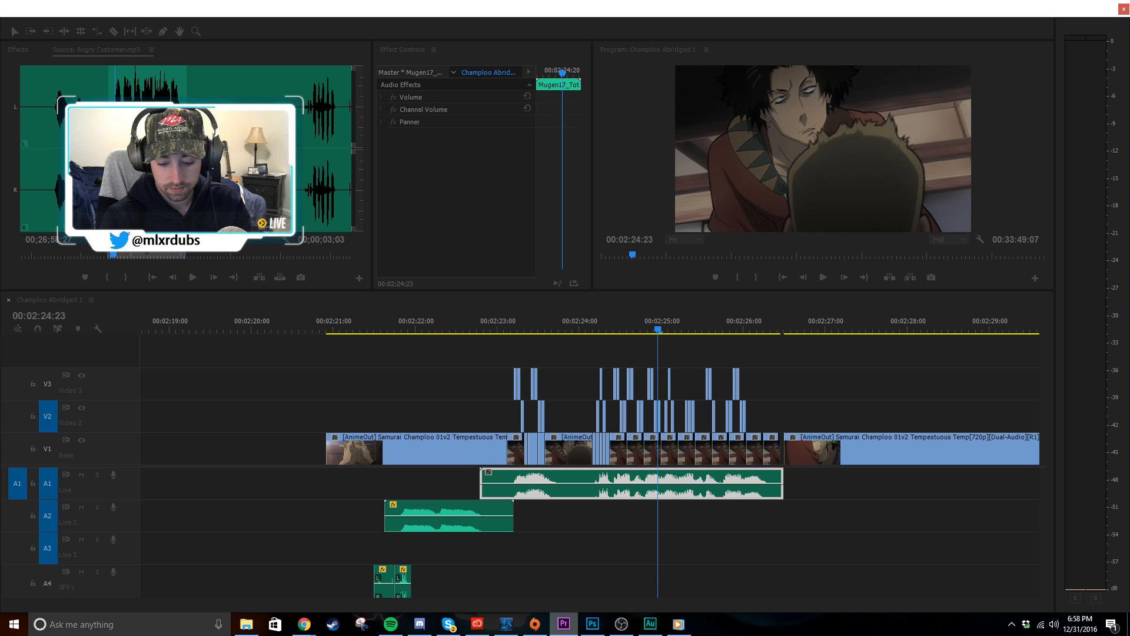
pyautogui.press('Return')
# - Play the Mugen line from about 02:23:08 through its end to check the sound
pyautogui.click(523, 324)
pyautogui.press('space')
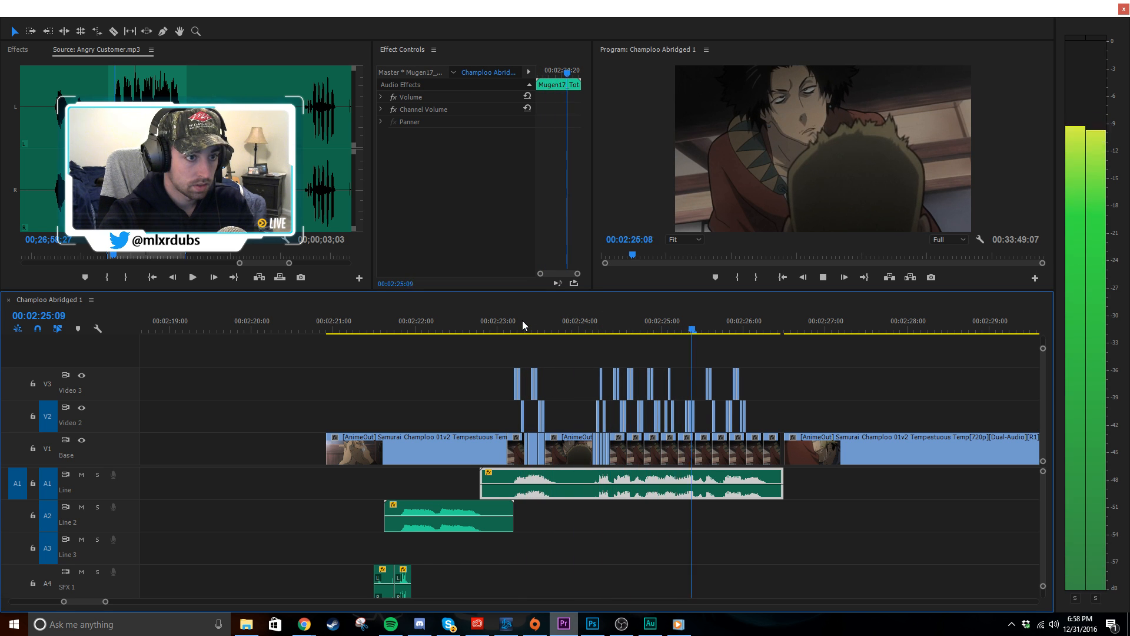
pyautogui.press('space')
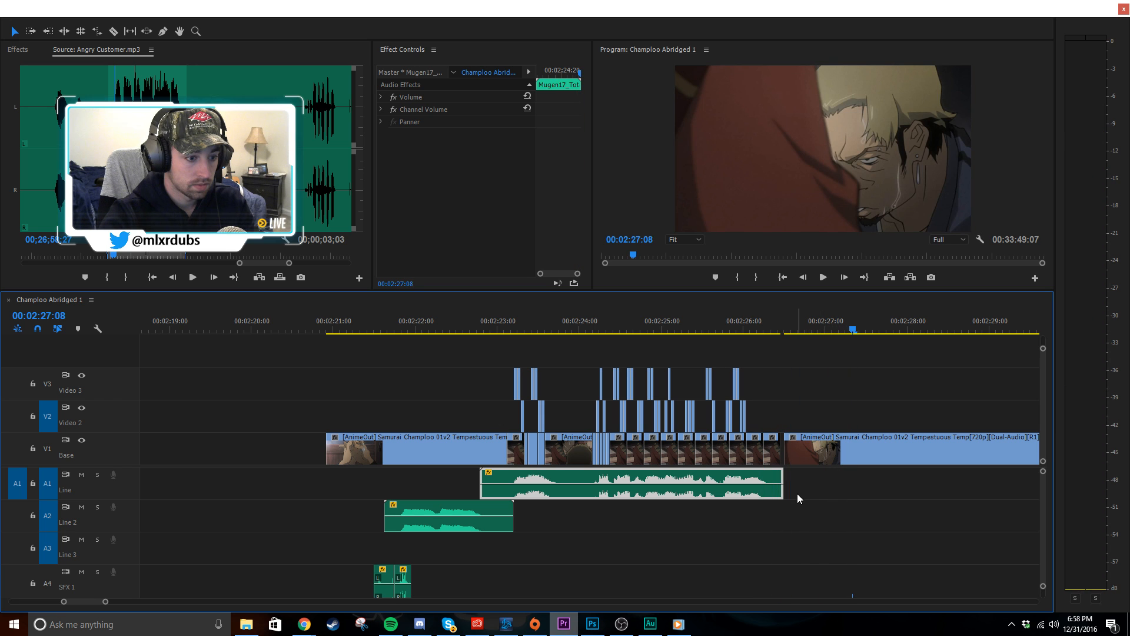
# - Move the playhead to 02:23:15 and examine the lip-sync cuts above the Mugen line up close
pyautogui.click(827, 487)
pyautogui.scroll(-5, 820, 484)
pyautogui.scroll(5, 820, 484)
pyautogui.scroll(-4, 820, 484)
pyautogui.scroll(-4, 820, 484)
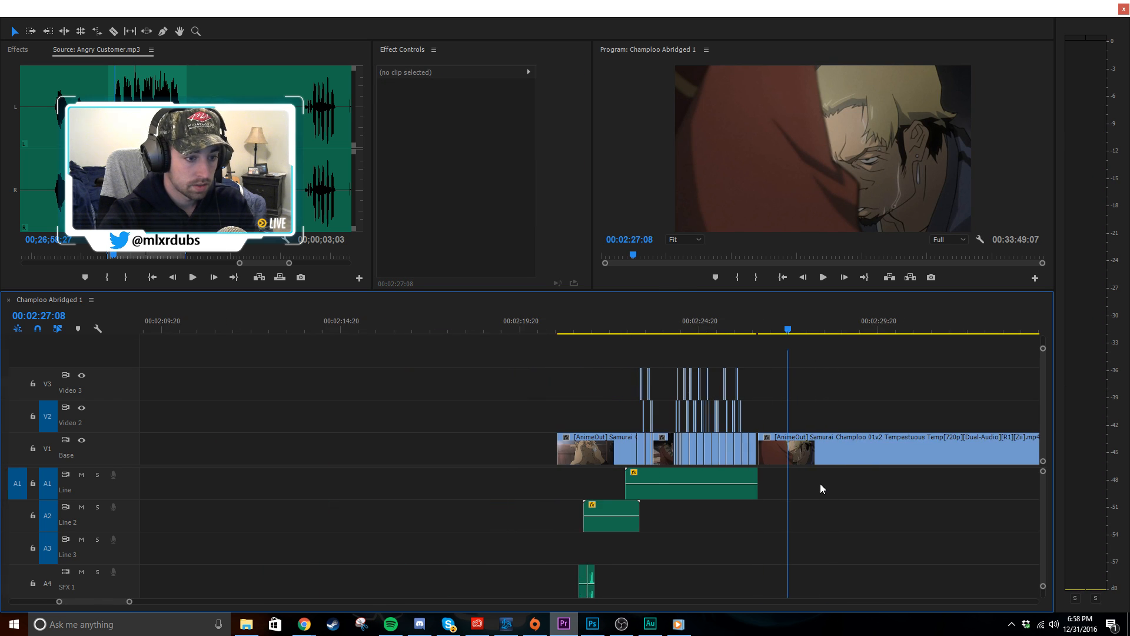
pyautogui.scroll(-6, 872, 484)
pyautogui.click(564, 331)
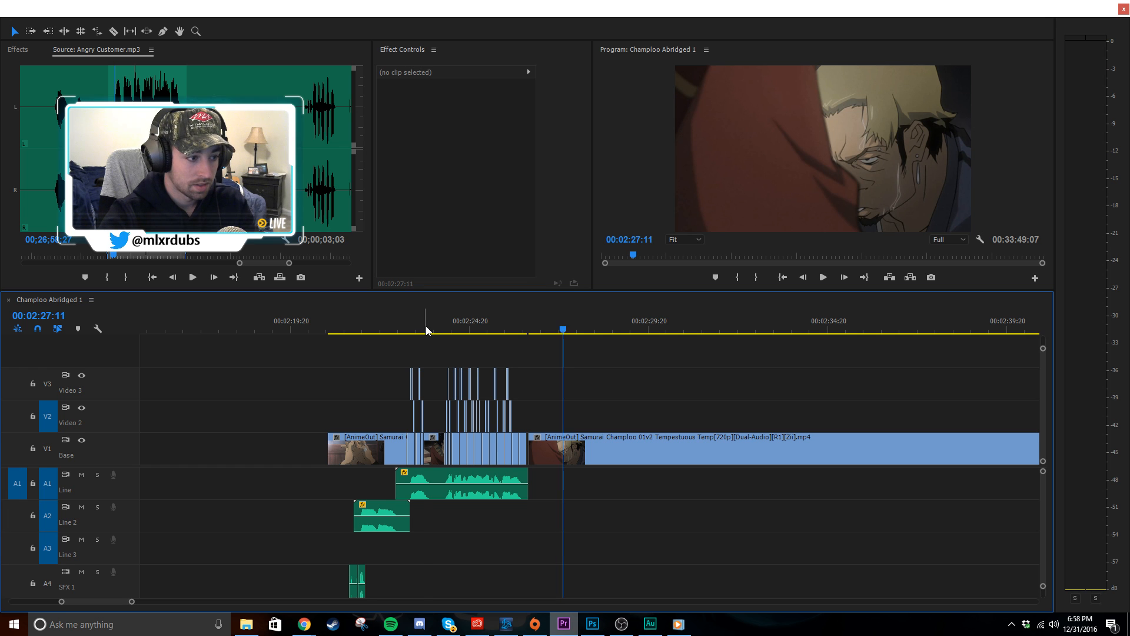
pyautogui.moveTo(426, 331)
pyautogui.mouseDown()
pyautogui.moveTo(443, 328)
pyautogui.moveTo(432, 333)
pyautogui.mouseUp()
pyautogui.press('space')
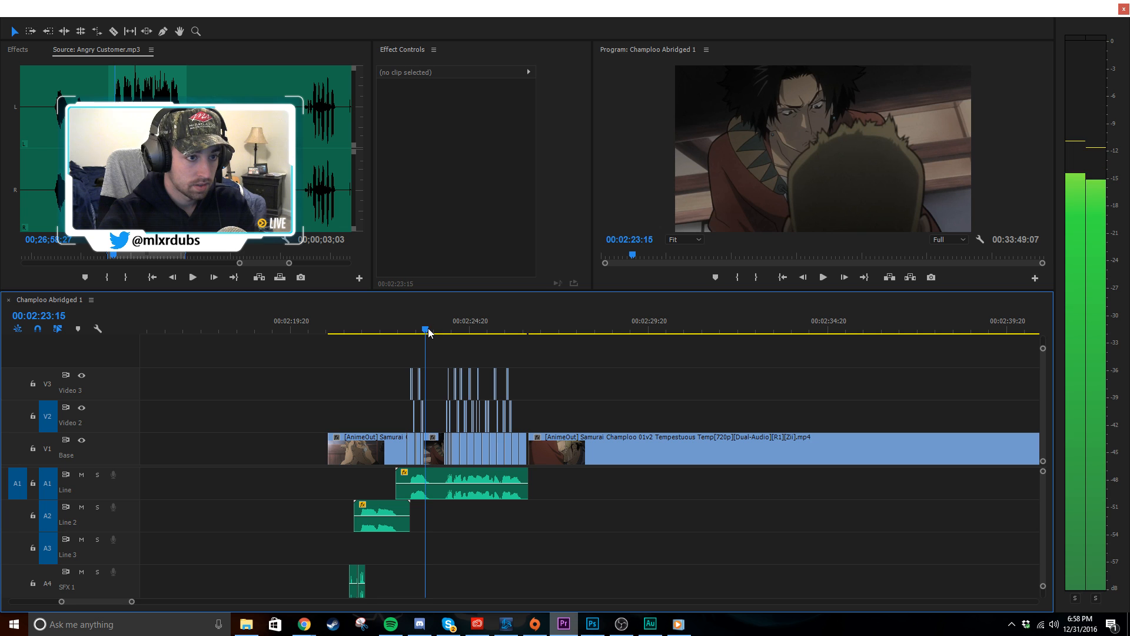
pyautogui.press('=')
pyautogui.press('=')
pyautogui.press('=')
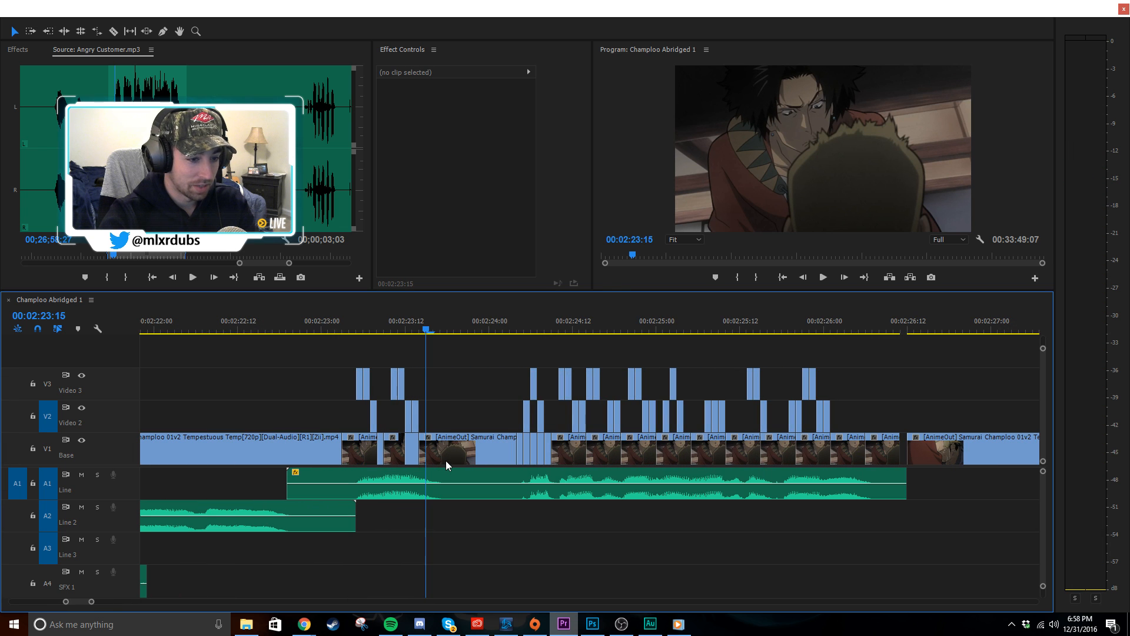
# - Listen through the Angry Customer.mp3 takes between about 27:20 and 29:18 for the character's next line
pyautogui.scroll(1, 479, 402)
pyautogui.scroll(-2, 479, 399)
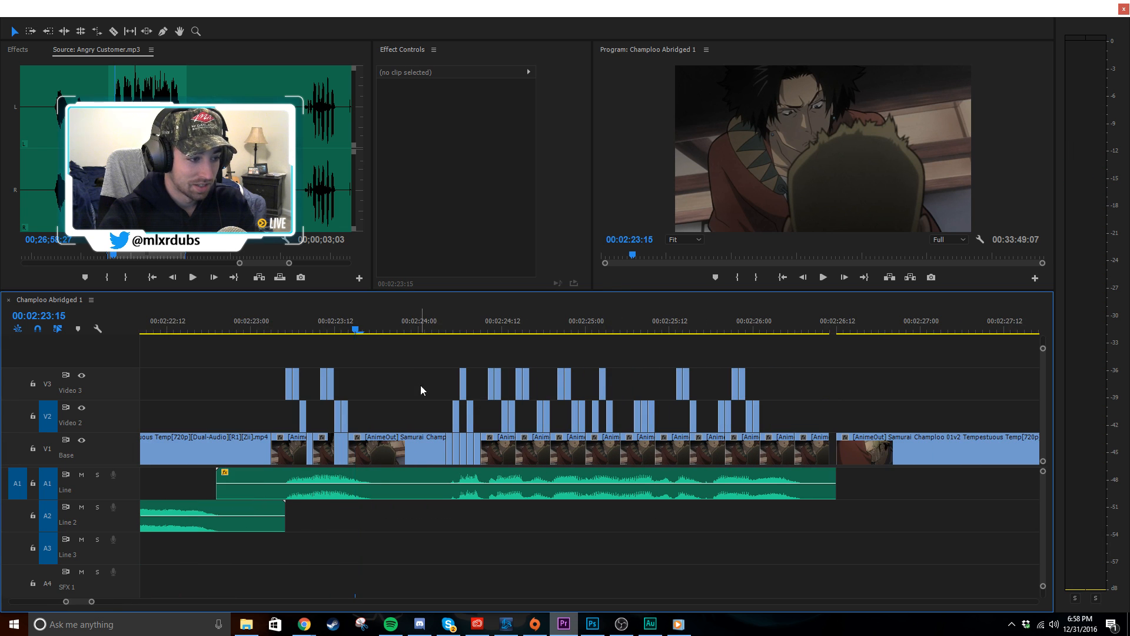
pyautogui.scroll(-5, 432, 395)
pyautogui.scroll(-3, 433, 406)
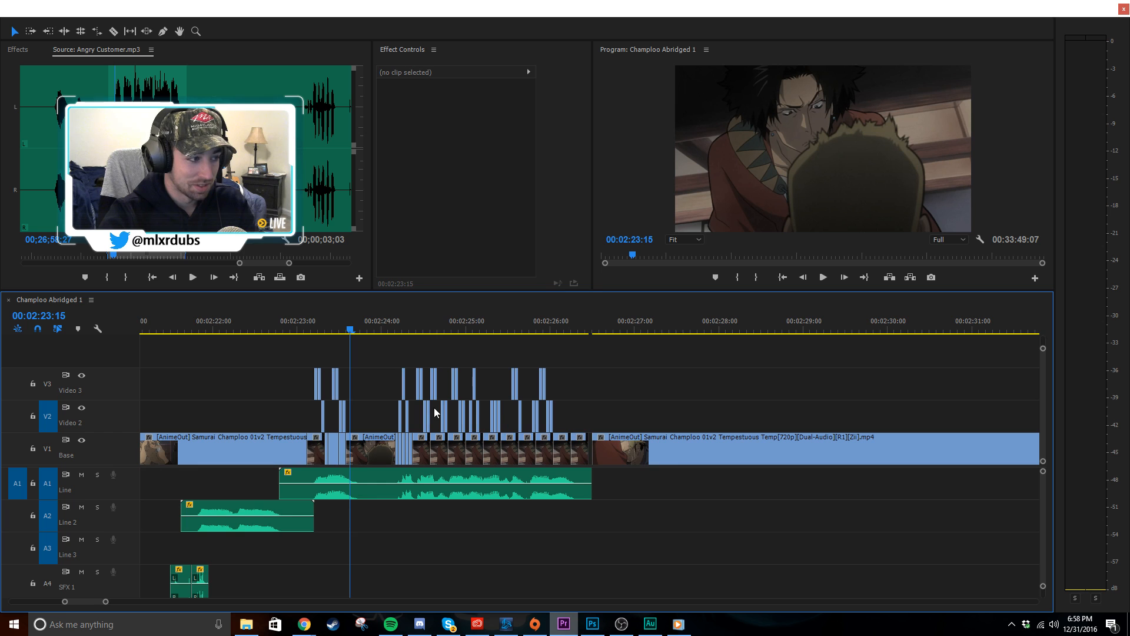
pyautogui.click(305, 193)
pyautogui.moveTo(289, 263); pyautogui.dragTo(303, 264)
pyautogui.press('space')
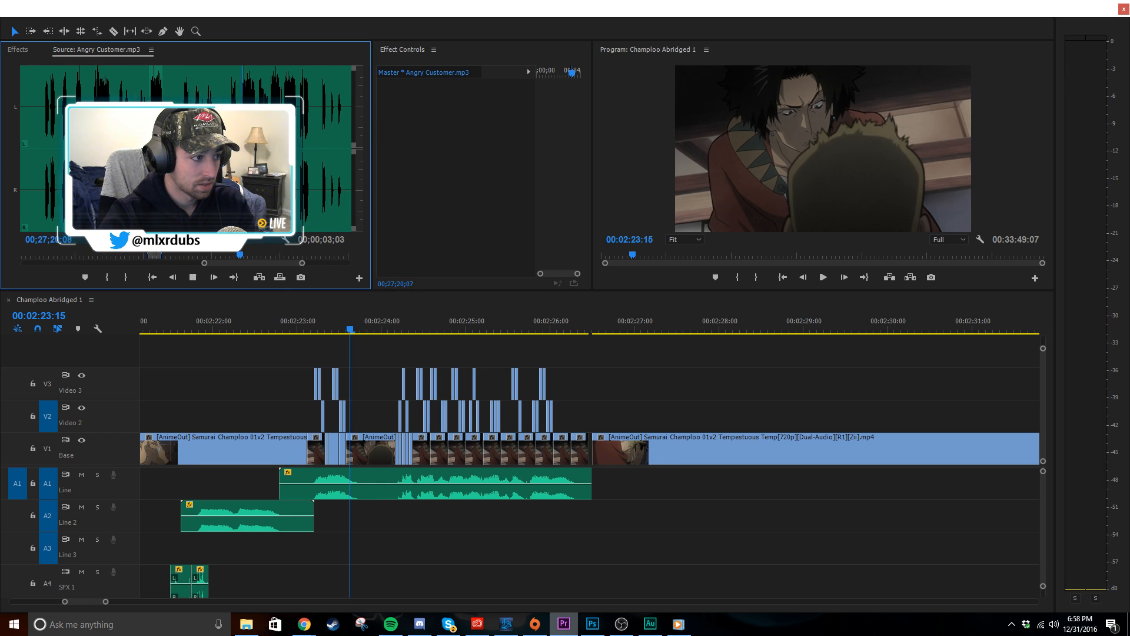
pyautogui.press('space')
pyautogui.click(323, 200)
pyautogui.press('space')
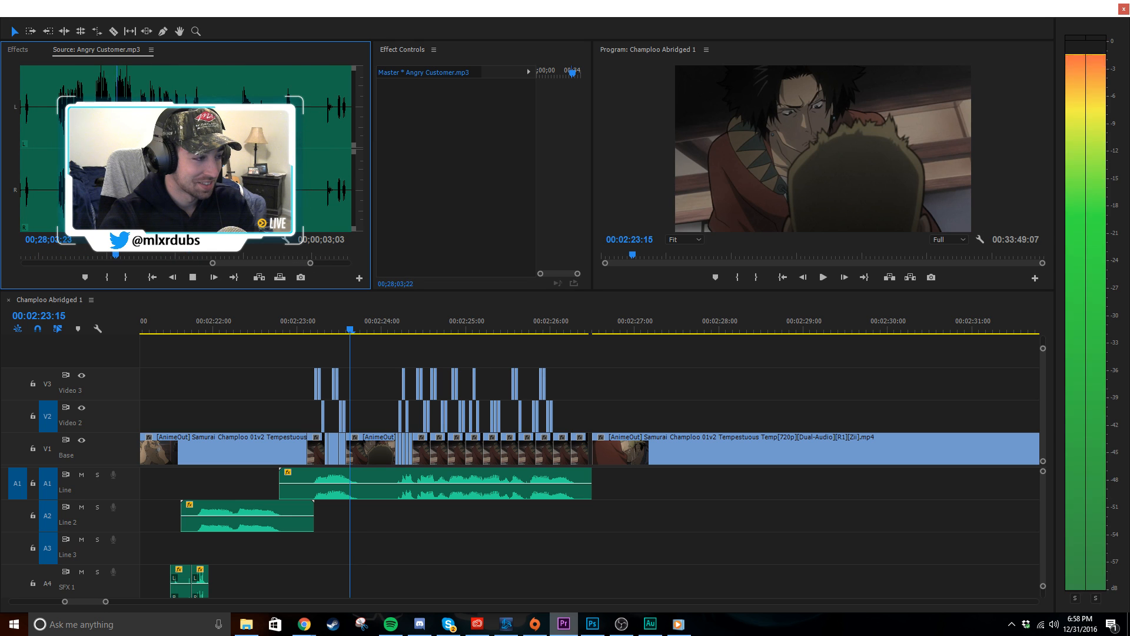
pyautogui.press('space')
pyautogui.moveTo(309, 266); pyautogui.dragTo(354, 253)
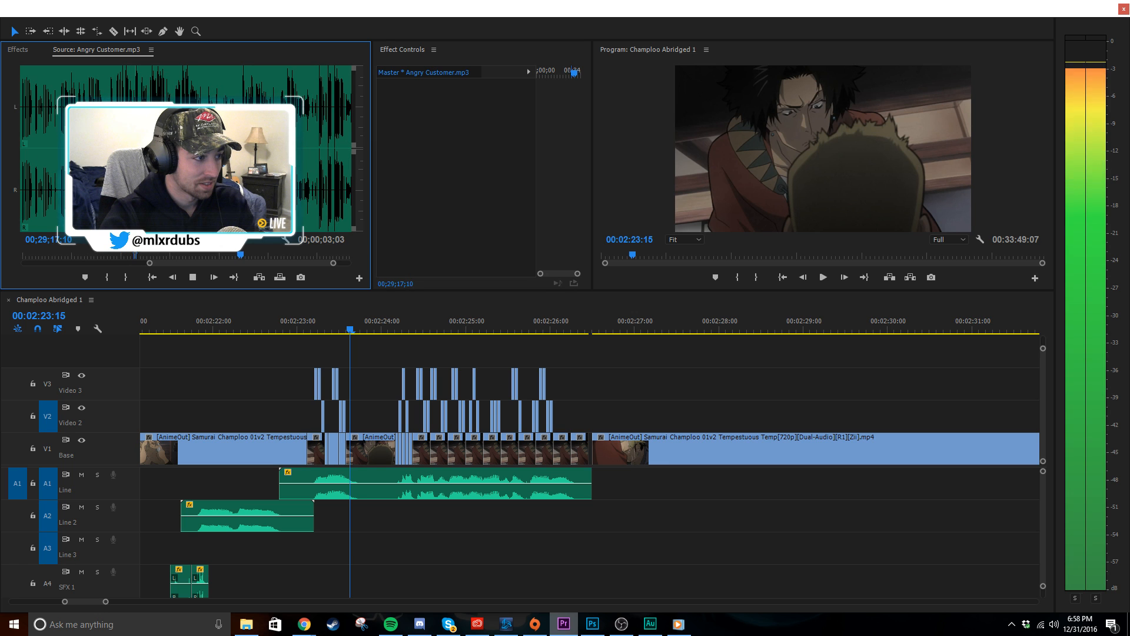
pyautogui.press('space')
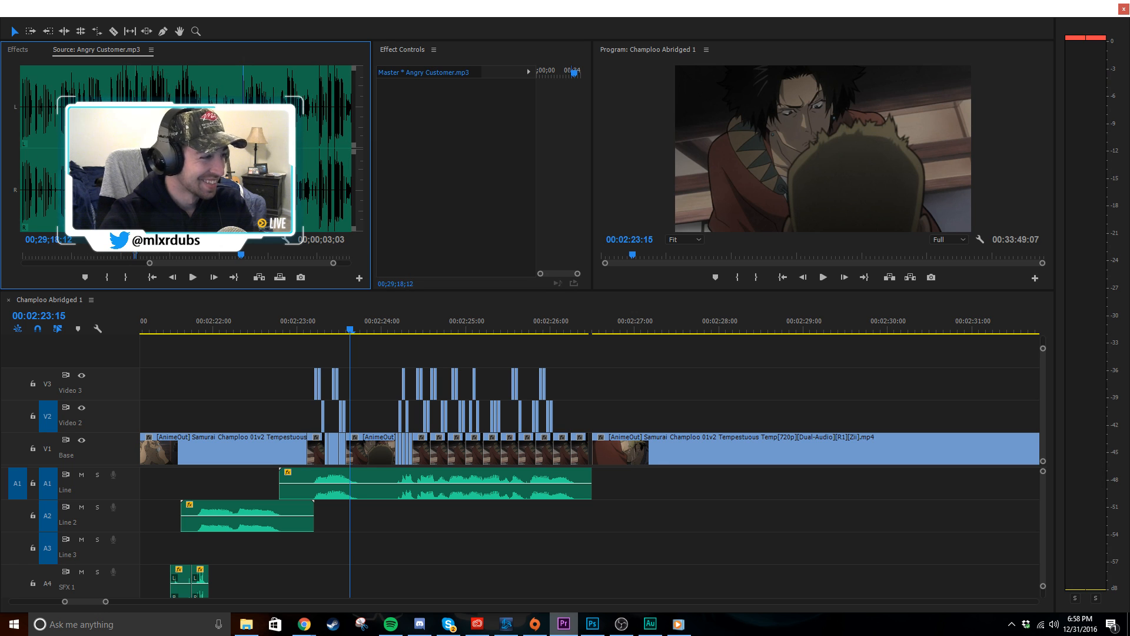
# - Listen to the earlier Angry Customer.mp3 takes, from about 22:06 to 23:59
pyautogui.press('space')
pyautogui.moveTo(150, 264)
pyautogui.mouseDown()
pyautogui.moveTo(177, 262)
pyautogui.moveTo(120, 264)
pyautogui.moveTo(171, 263)
pyautogui.mouseUp()
pyautogui.click(167, 256)
pyautogui.press('space')
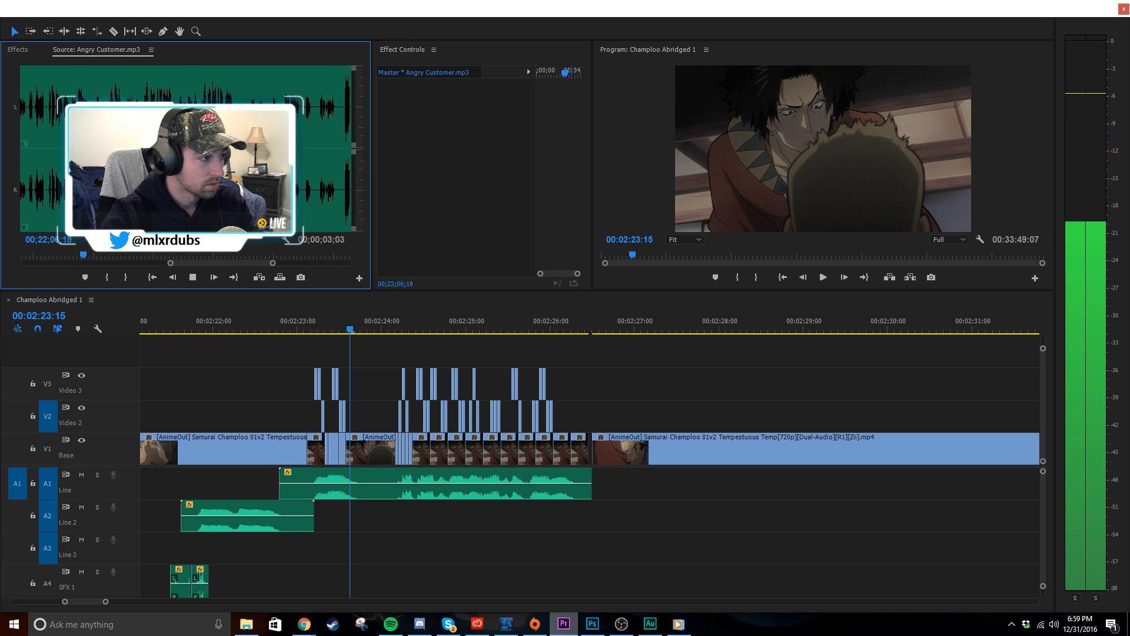
pyautogui.press('space')
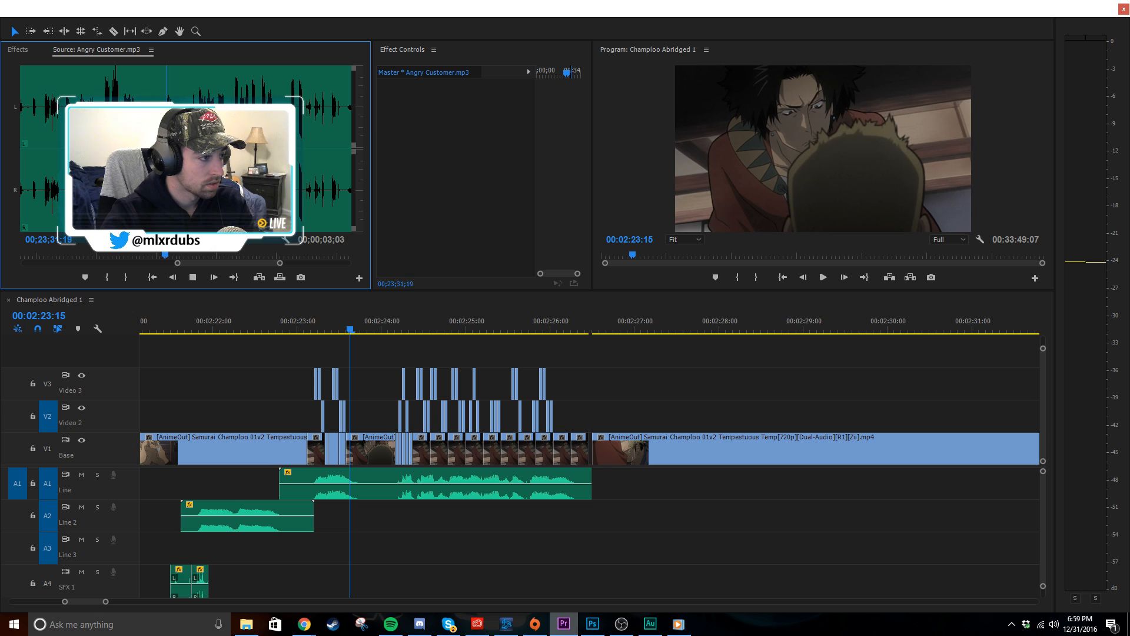
pyautogui.press('space')
pyautogui.moveTo(231, 263); pyautogui.dragTo(235, 263)
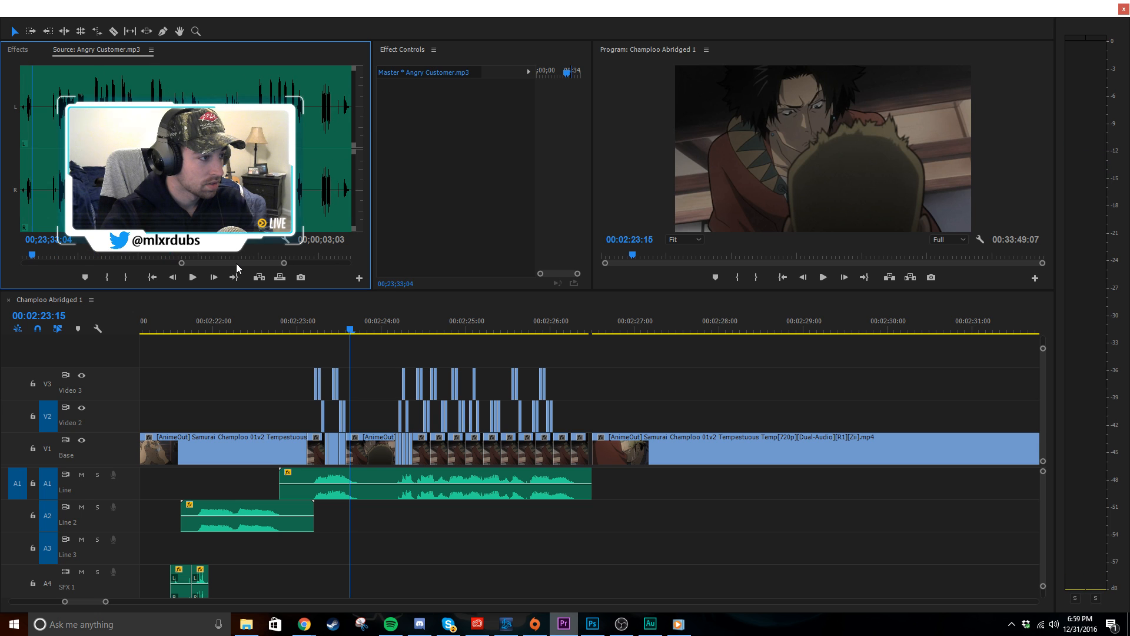
pyautogui.click(58, 193)
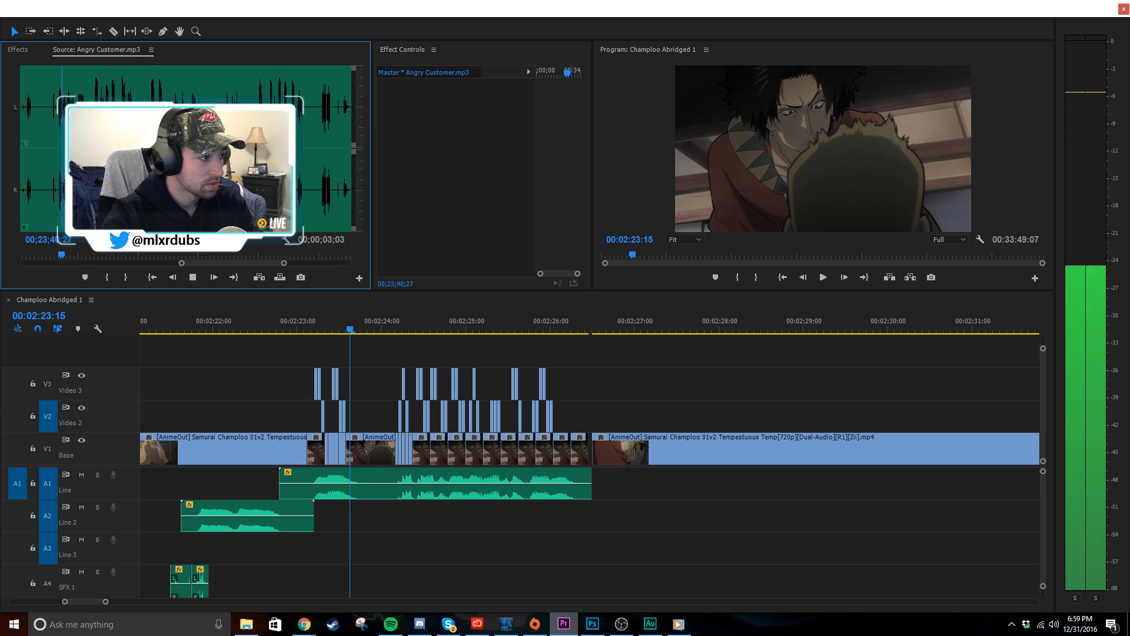
pyautogui.click(127, 190)
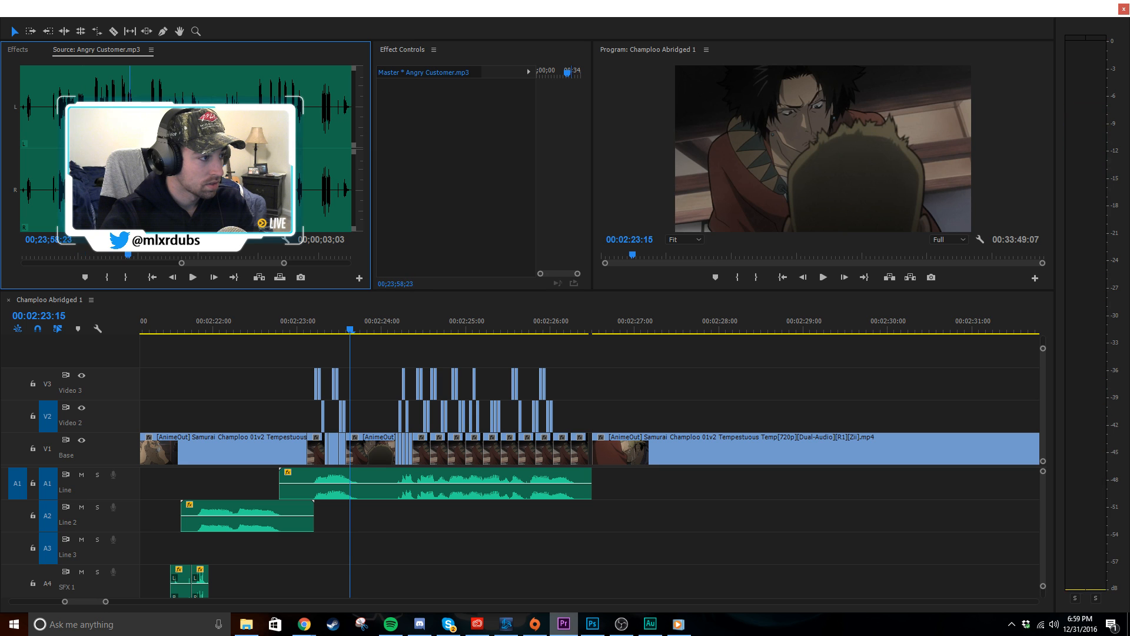
pyautogui.press('space')
pyautogui.moveTo(261, 264); pyautogui.dragTo(310, 259)
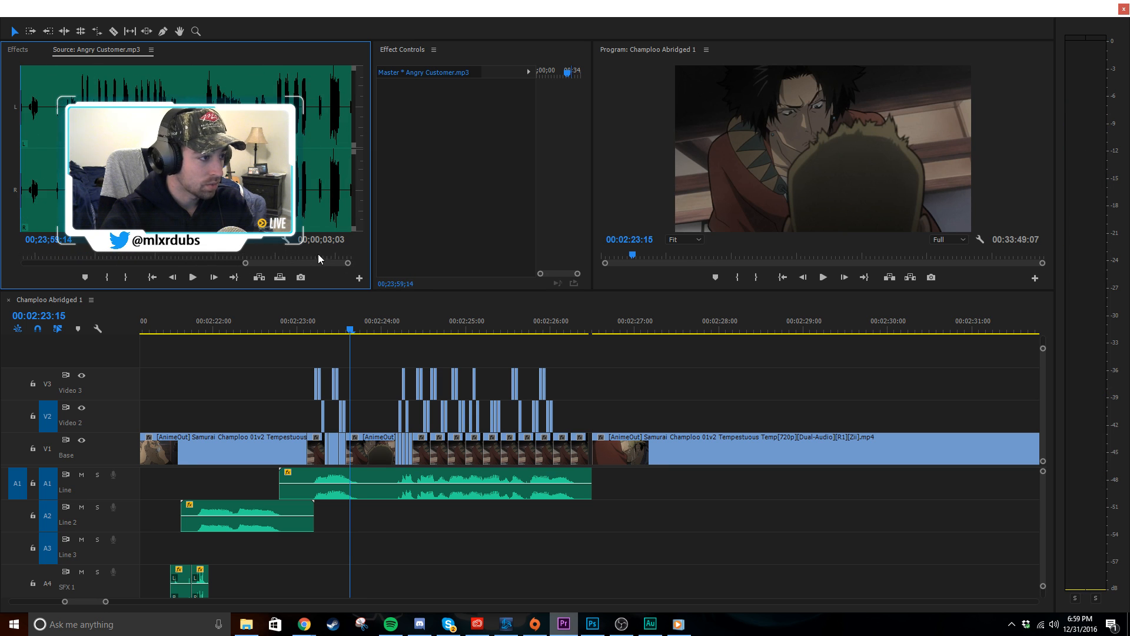
# - Check the takes near the end of Angry Customer.mp3, around 33:35 to 33:54
pyautogui.click(217, 182)
pyautogui.press('space')
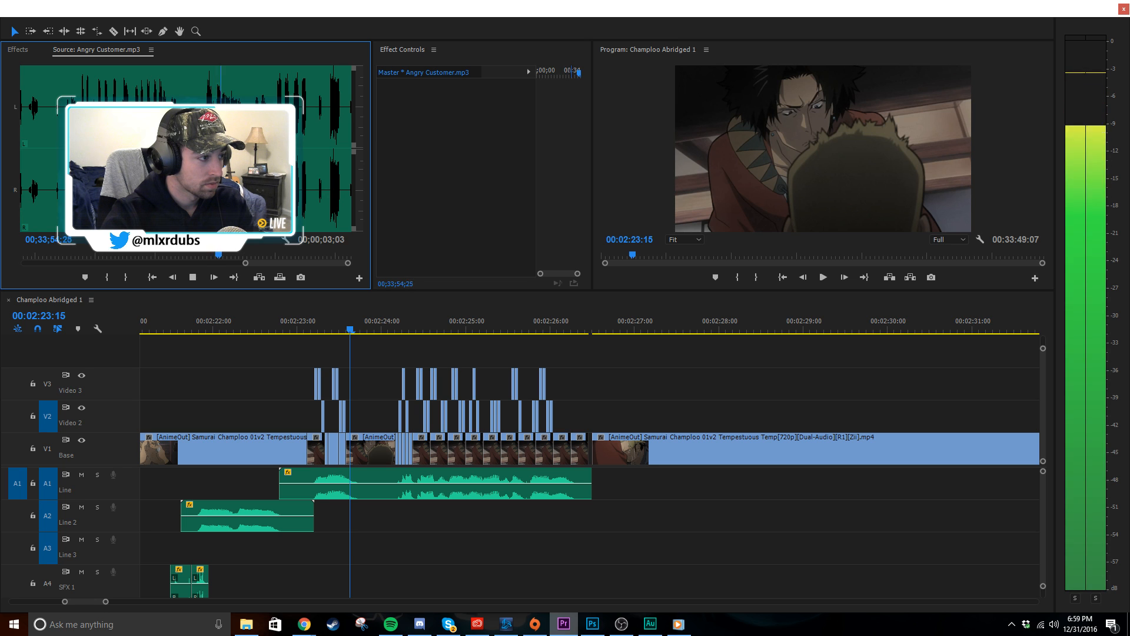
pyautogui.click(145, 185)
pyautogui.press('space')
pyautogui.press('space')
pyautogui.moveTo(285, 264); pyautogui.dragTo(278, 264)
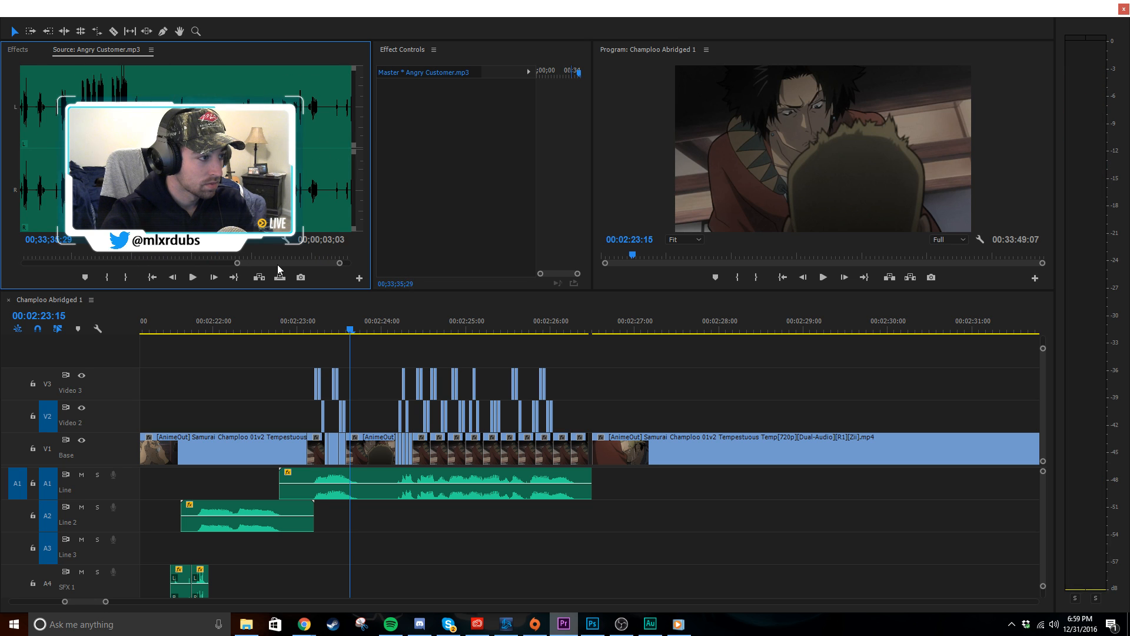
pyautogui.click(120, 177)
pyautogui.press('space')
pyautogui.click(83, 179)
pyautogui.press('space')
# - Listen to the Angry Customer.mp3 takes between about 30:38 and 31:26 to find a suitable reading
pyautogui.moveTo(249, 263); pyautogui.dragTo(246, 263)
pyautogui.press('space')
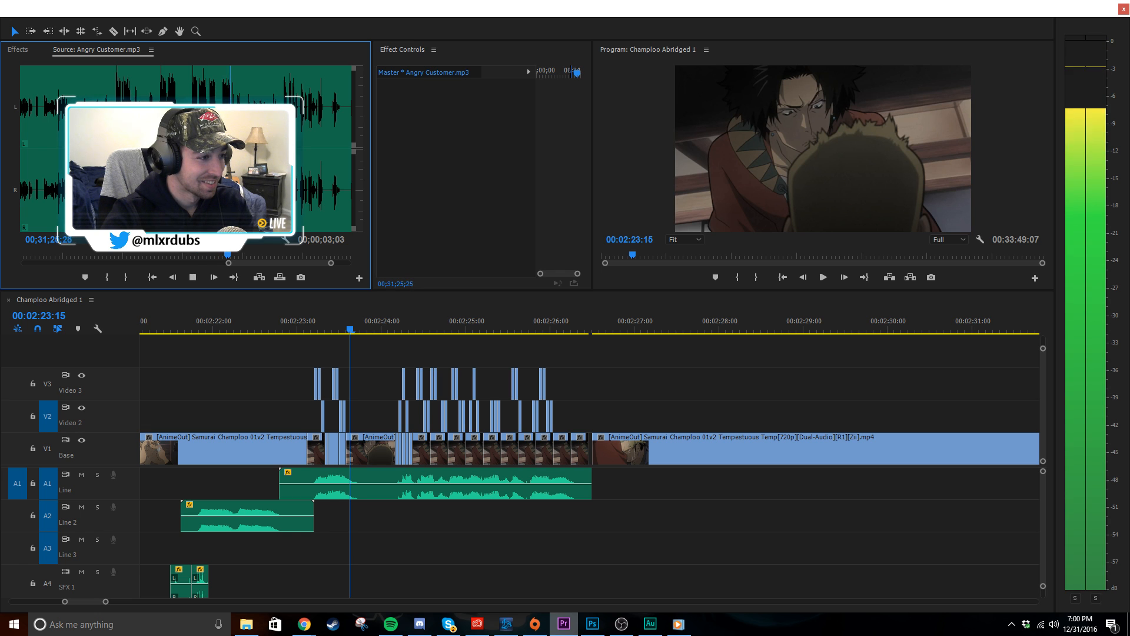
pyautogui.press('space')
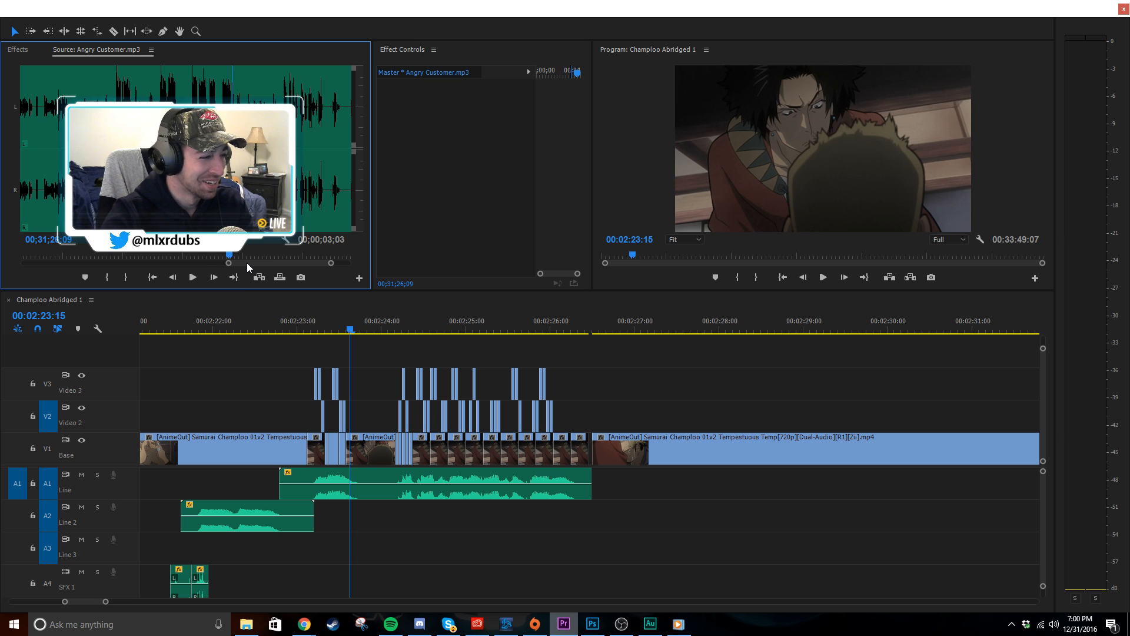
pyautogui.moveTo(246, 263); pyautogui.dragTo(242, 262)
pyautogui.click(99, 177)
pyautogui.press('space')
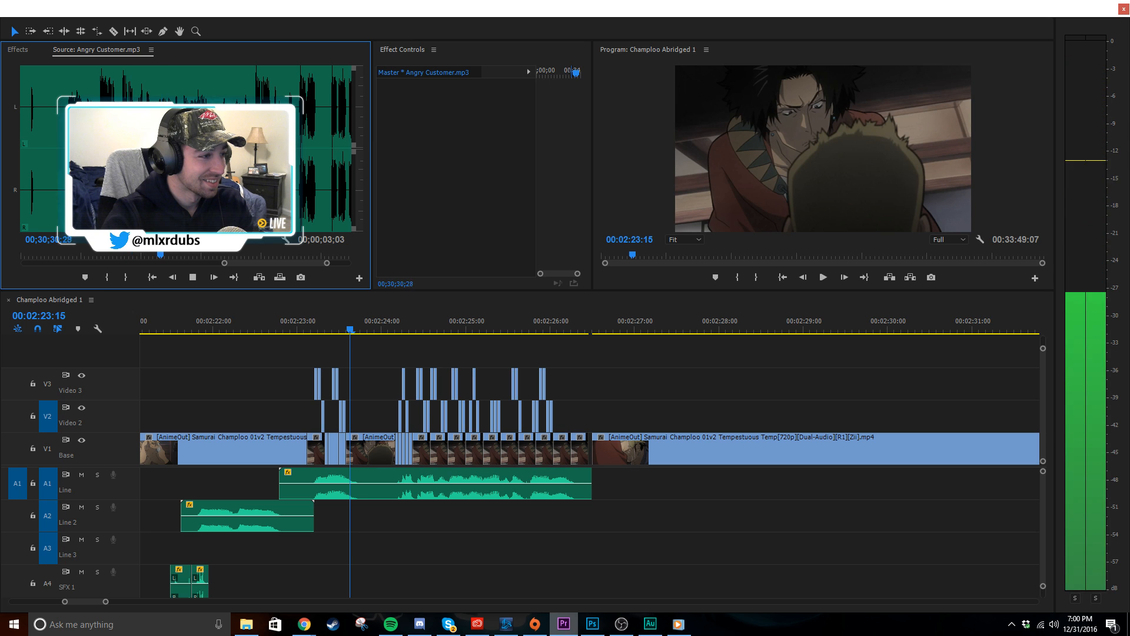
pyautogui.press('space')
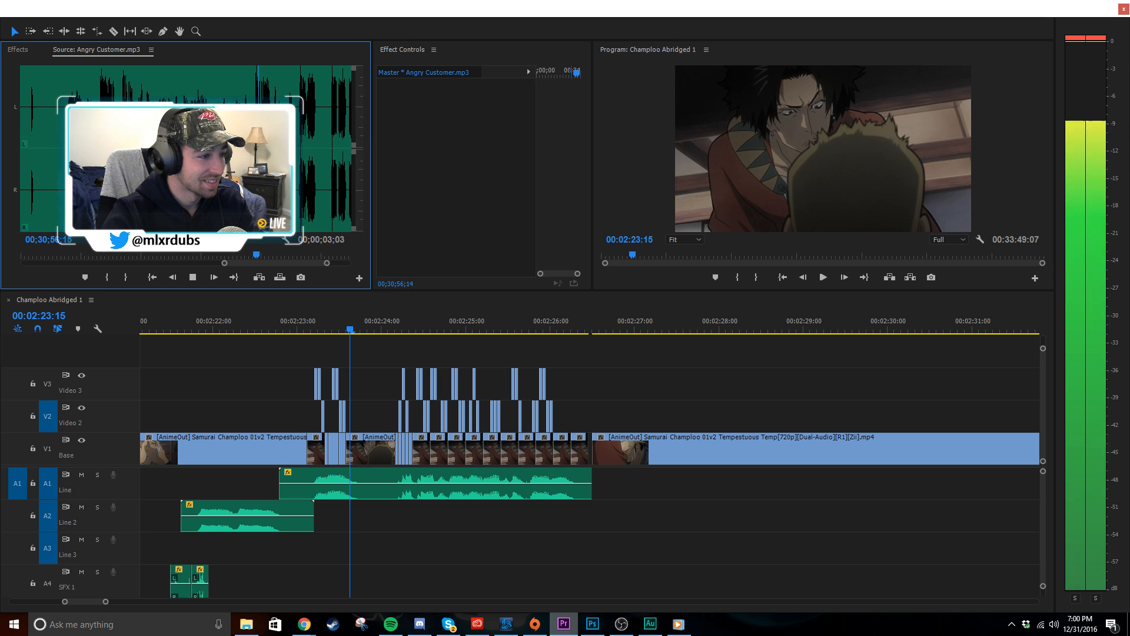
pyautogui.press('space')
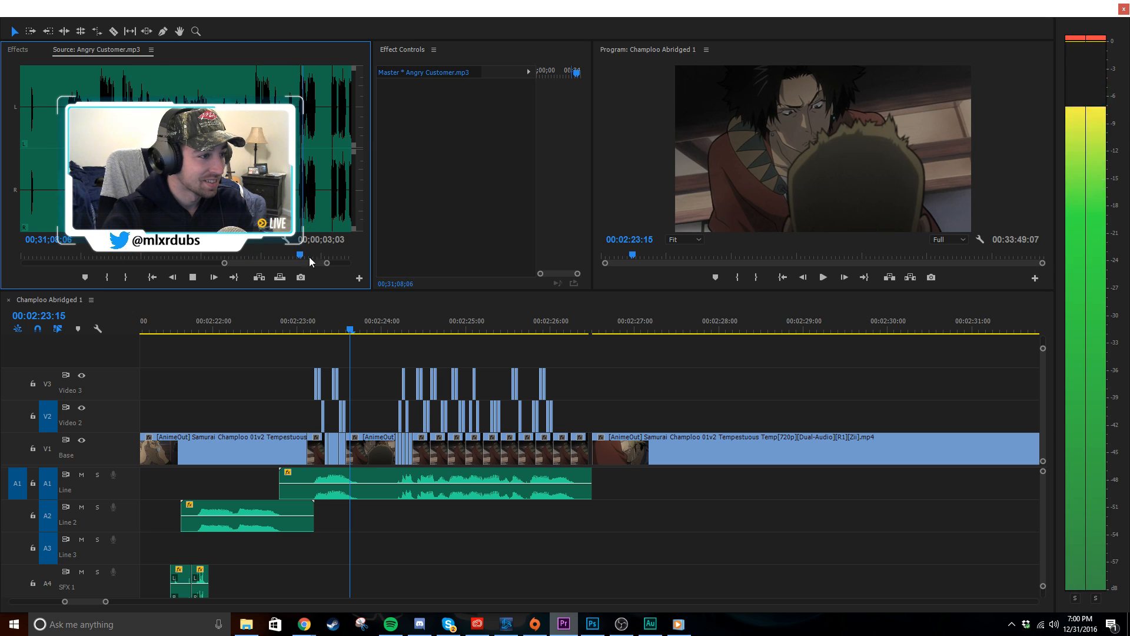
pyautogui.press('space')
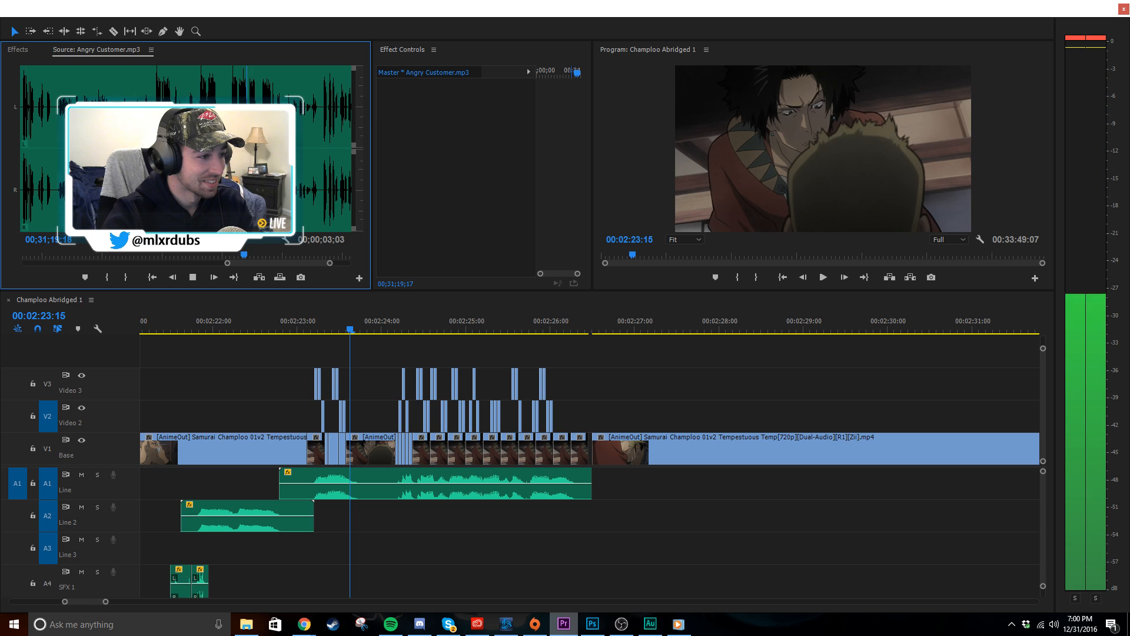
# - Mark Angry Customer.mp3 from 31:15:06 to 31:19:24 and place that section on A2, starting at about 02:26:00
pyautogui.press('space')
pyautogui.hotkey('ctrl', 'shift', 'x')
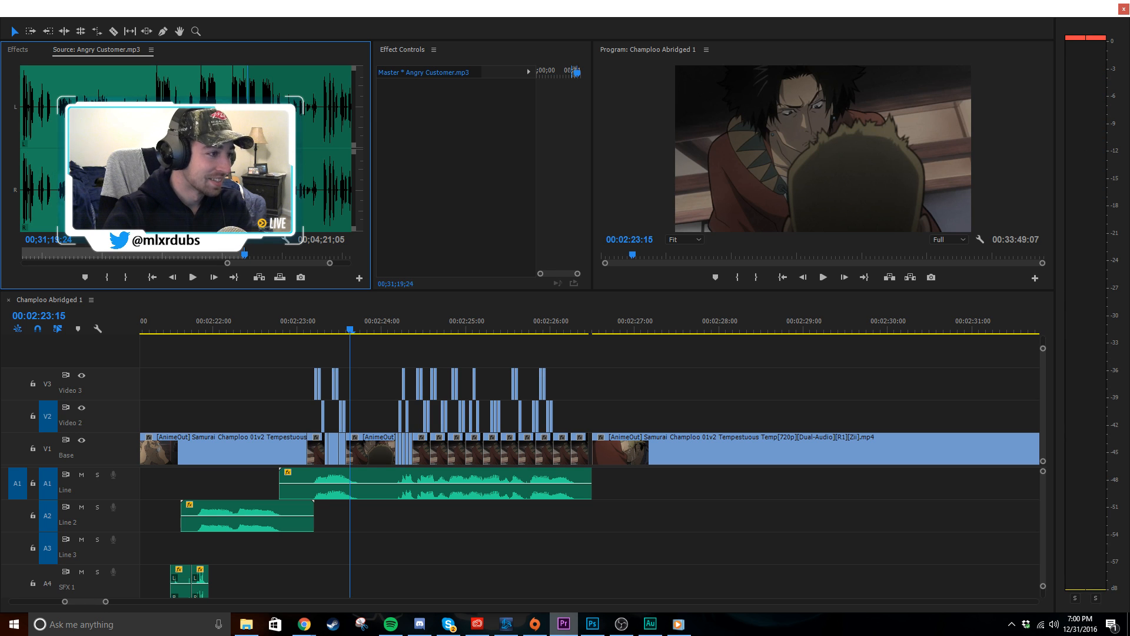
pyautogui.press('i')
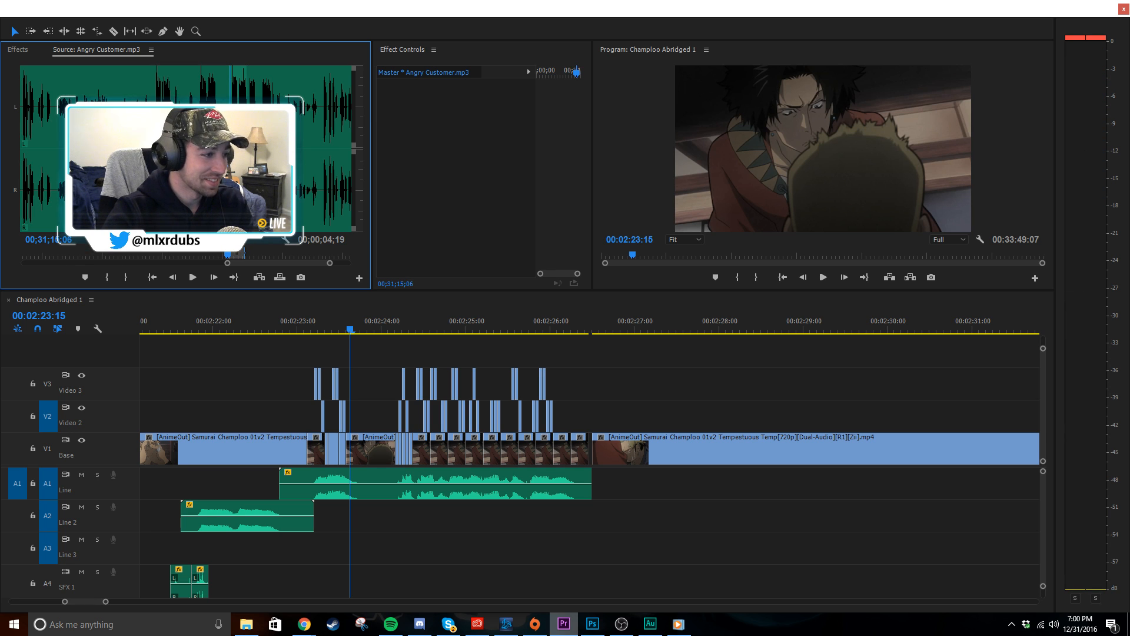
pyautogui.moveTo(192, 240); pyautogui.dragTo(343, 522)
pyautogui.moveTo(431, 507); pyautogui.dragTo(596, 515)
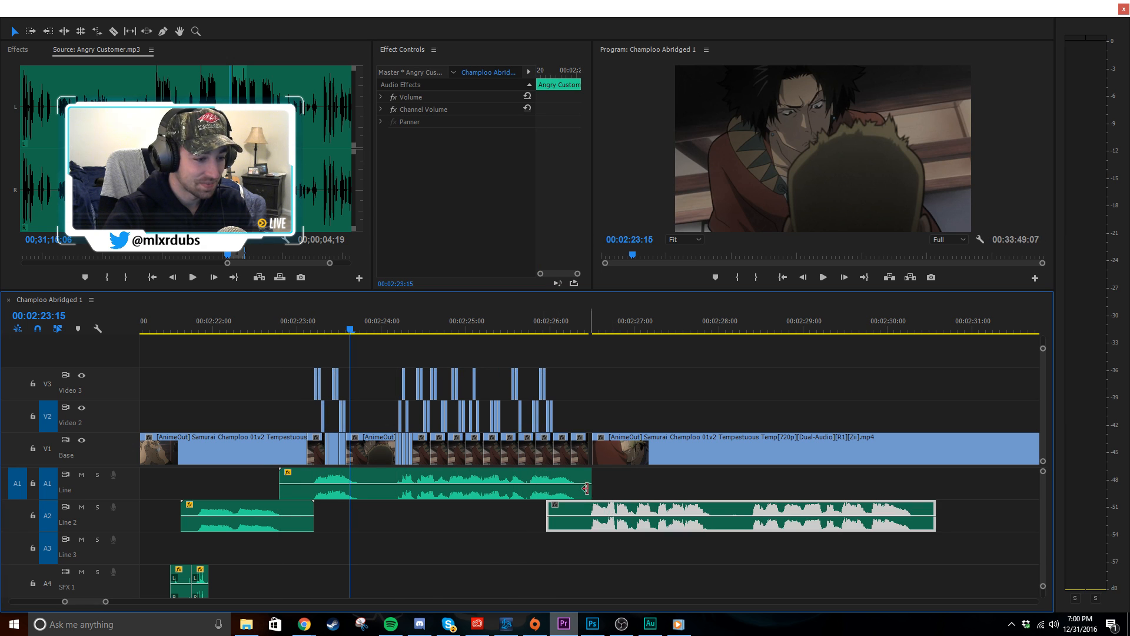
# - Play the newly placed Angry Customer line against the scene through 02:30:13
pyautogui.click(541, 323)
pyautogui.press('space')
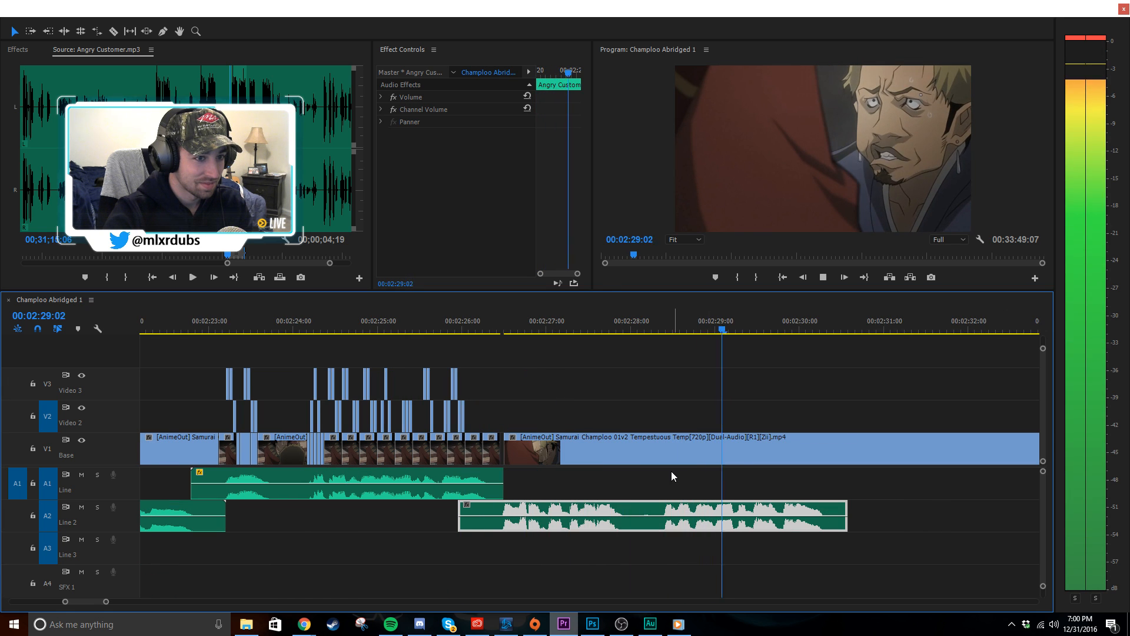
pyautogui.press('space')
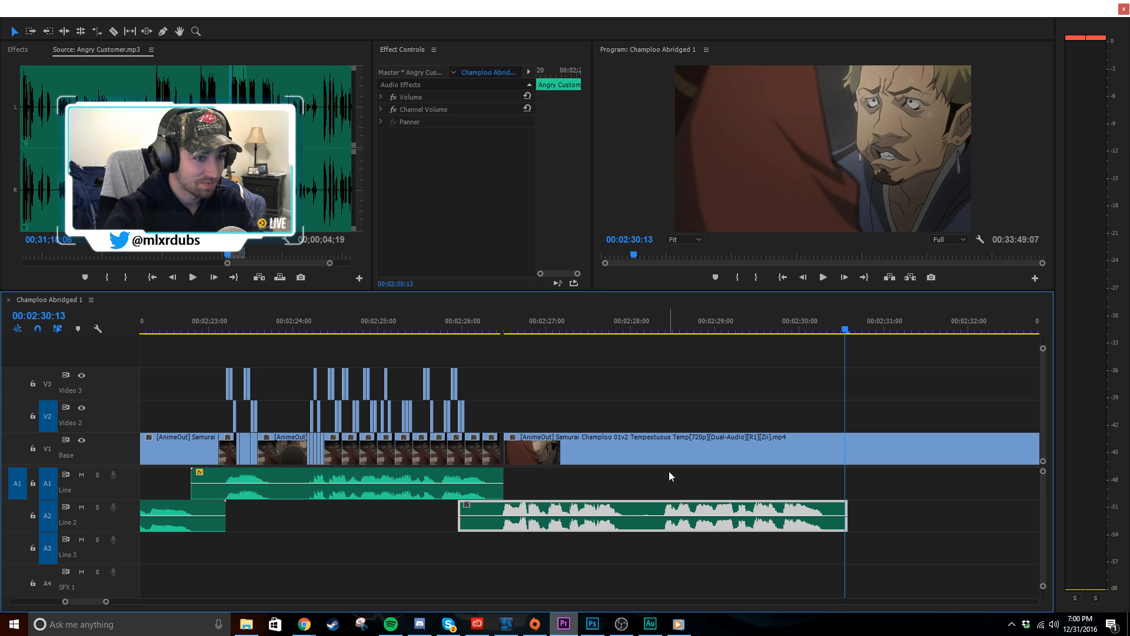
# - Paste a copy of the Mugen shot from around 02:24:01 onto V1 at 02:26:12, and slide it back against the preceding clip
pyautogui.scroll(-2, 668, 471)
pyautogui.scroll(3, 669, 471)
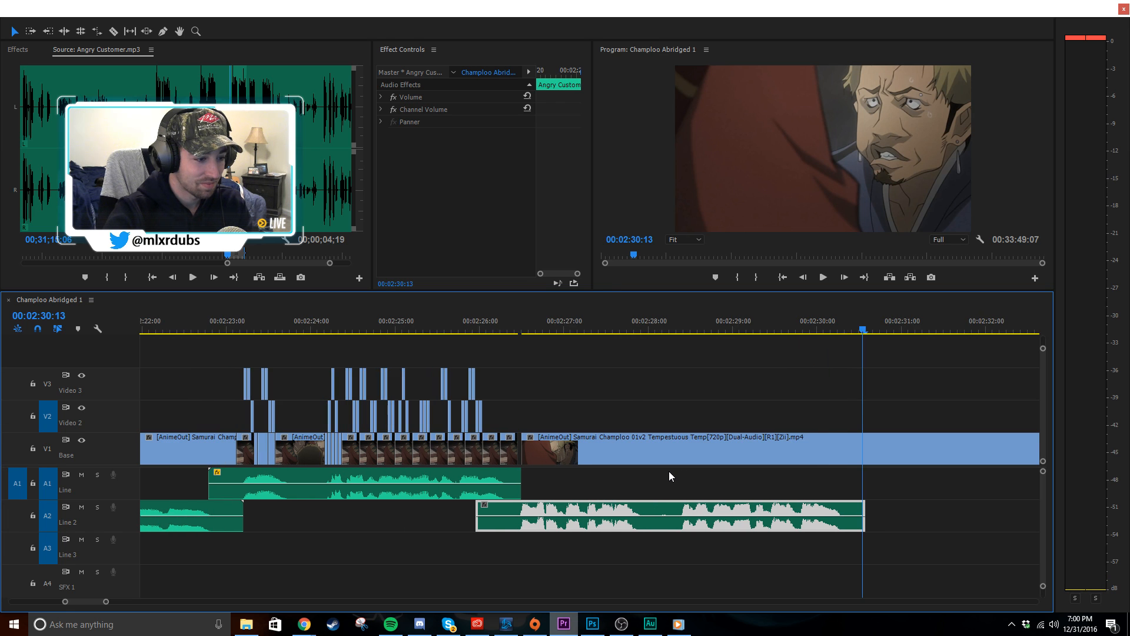
pyautogui.scroll(1, 497, 436)
pyautogui.scroll(-2, 497, 437)
pyautogui.scroll(2, 496, 436)
pyautogui.scroll(-2, 497, 436)
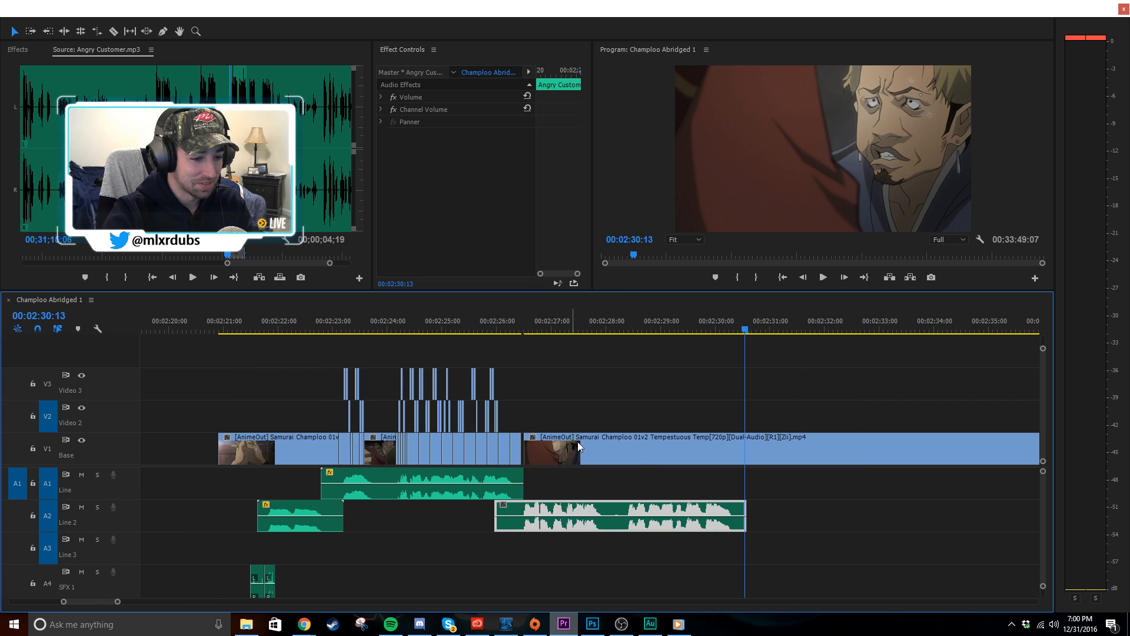
pyautogui.click(645, 477)
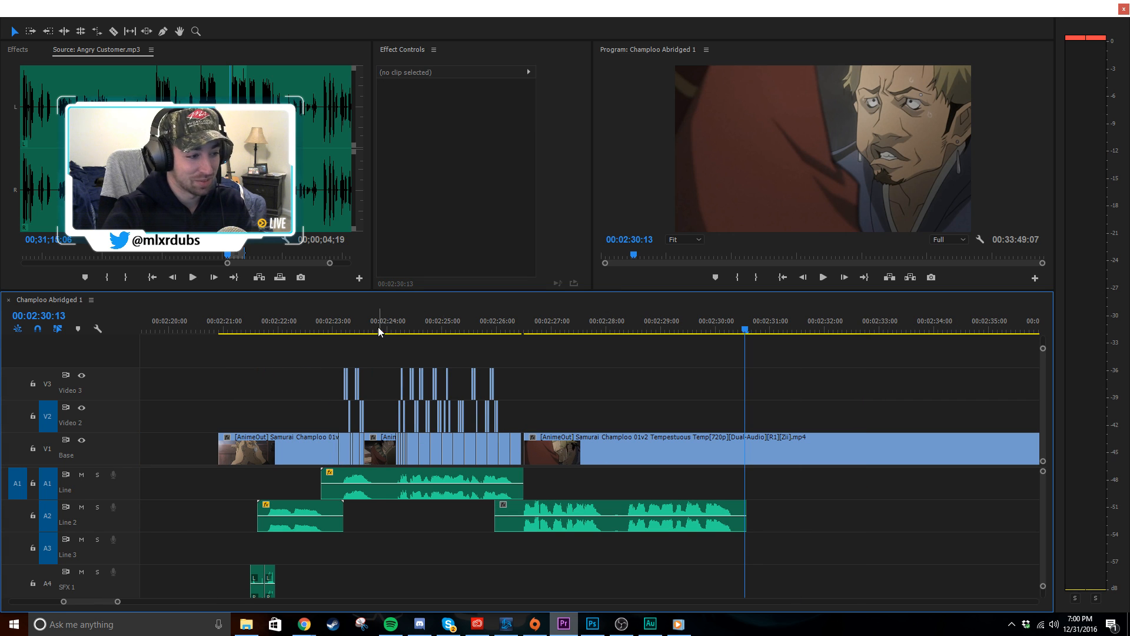
pyautogui.moveTo(378, 326)
pyautogui.mouseDown()
pyautogui.moveTo(361, 331)
pyautogui.moveTo(391, 333)
pyautogui.mouseUp()
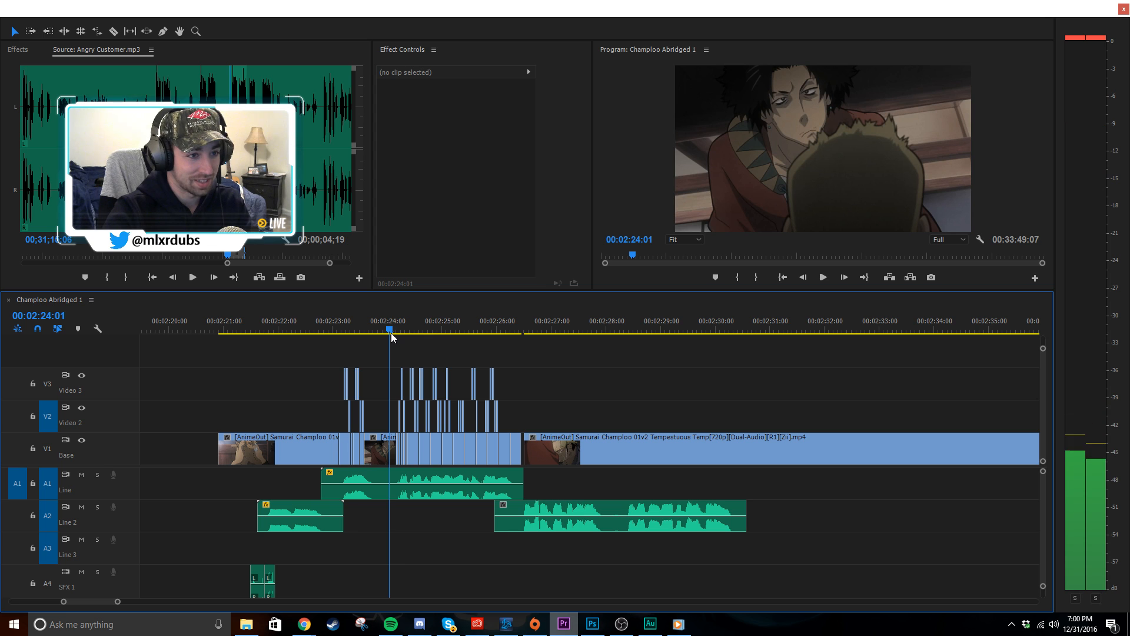
pyautogui.click(382, 445)
pyautogui.moveTo(545, 329); pyautogui.dragTo(524, 339)
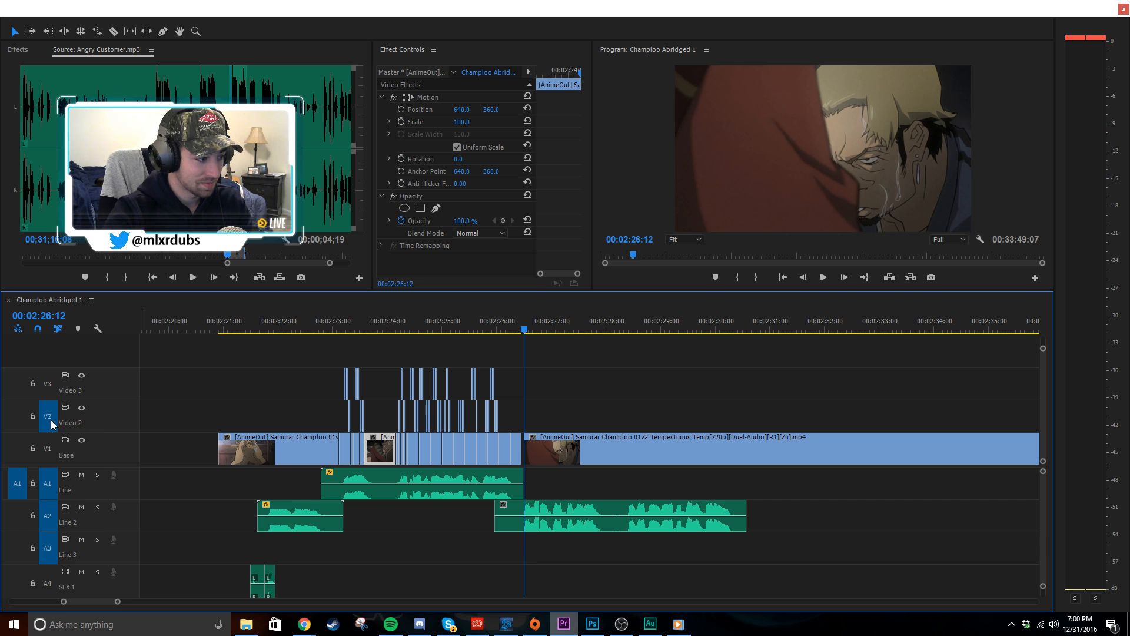
pyautogui.hotkey('ctrl', 'v')
pyautogui.scroll(9, 515, 445)
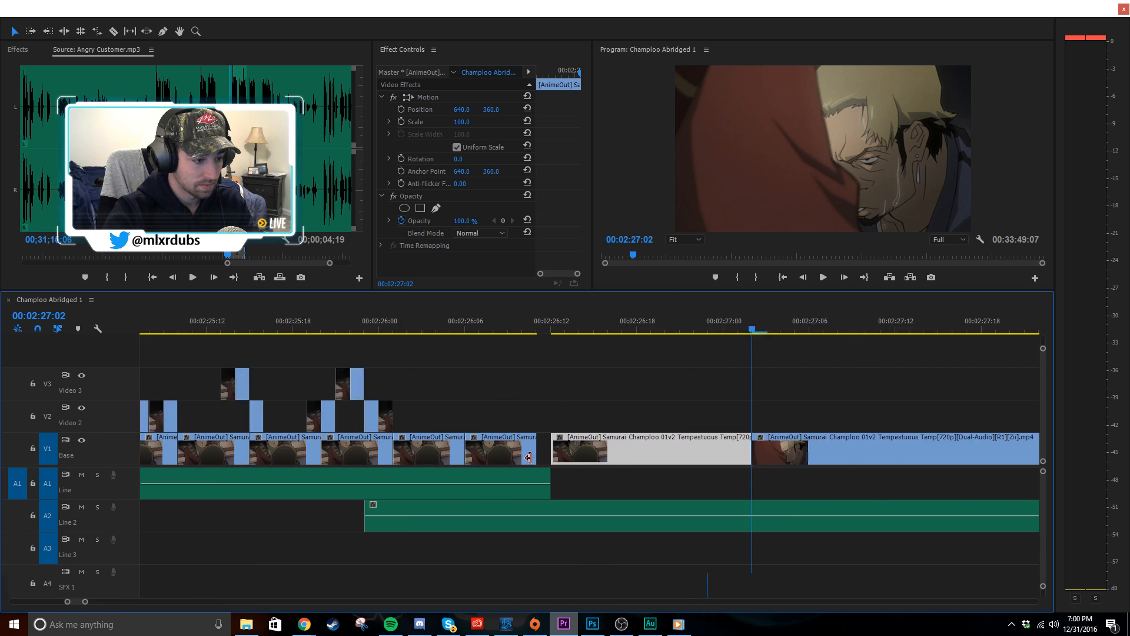
pyautogui.moveTo(629, 453); pyautogui.dragTo(613, 453)
# - Adjust the Speed/Duration settings of the pasted Mugen shot and return the playhead to 02:25:19 for review
pyautogui.rightClick(614, 453)
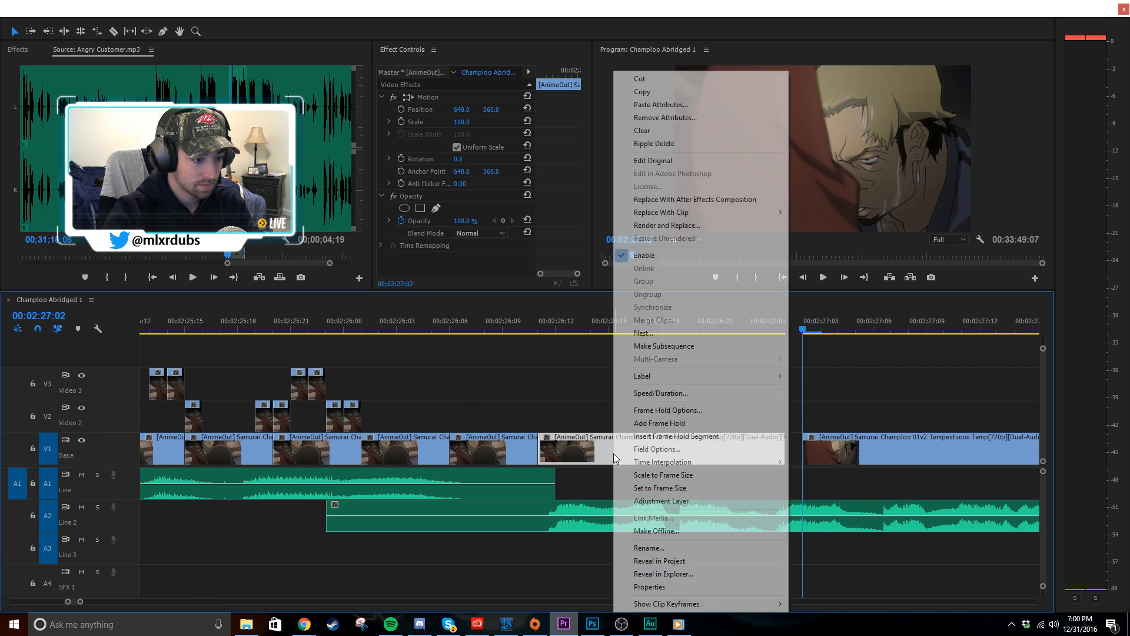
pyautogui.click(708, 390)
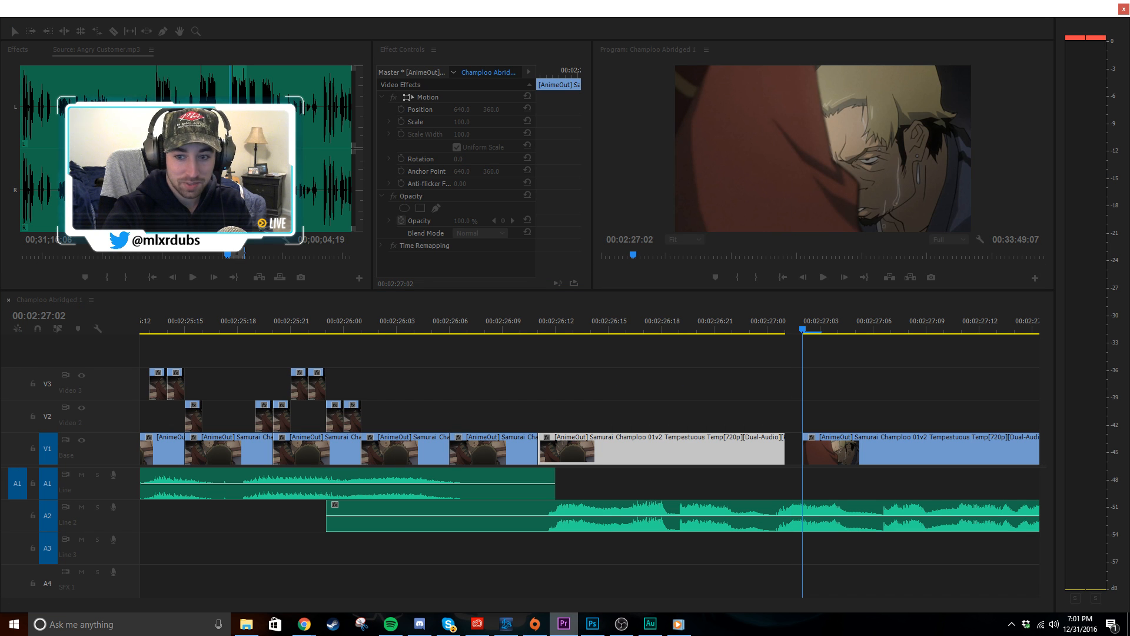
pyautogui.press('Return')
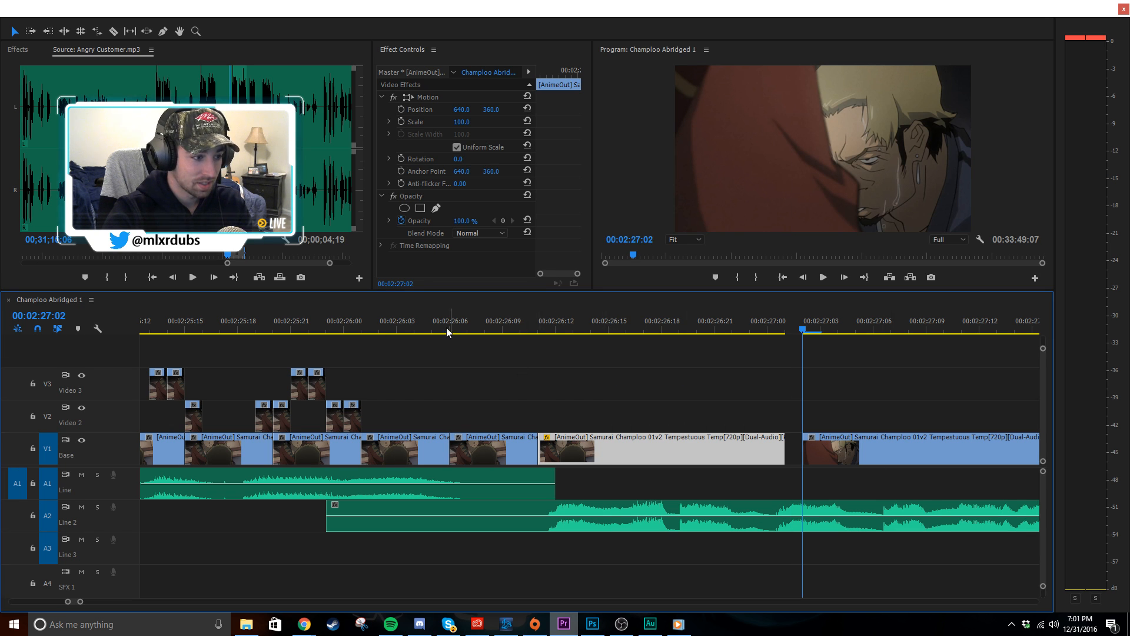
pyautogui.moveTo(447, 327); pyautogui.dragTo(255, 336)
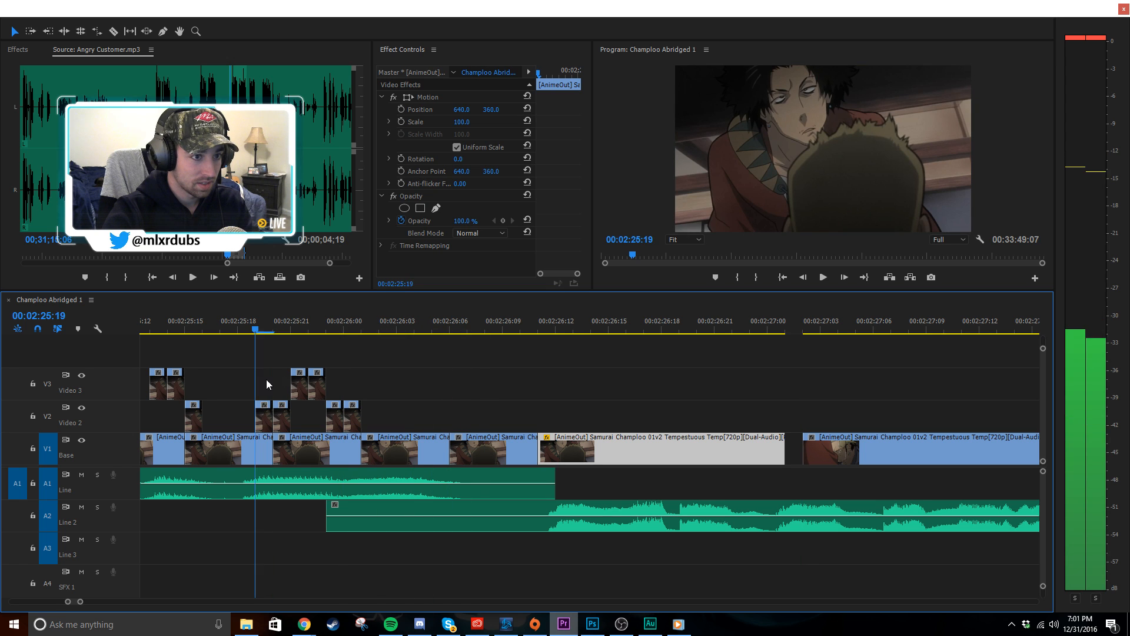
# - Move the pasted Mugen shot from V1 to V2 so it starts at 02:26:06, and play through it
pyautogui.press('space')
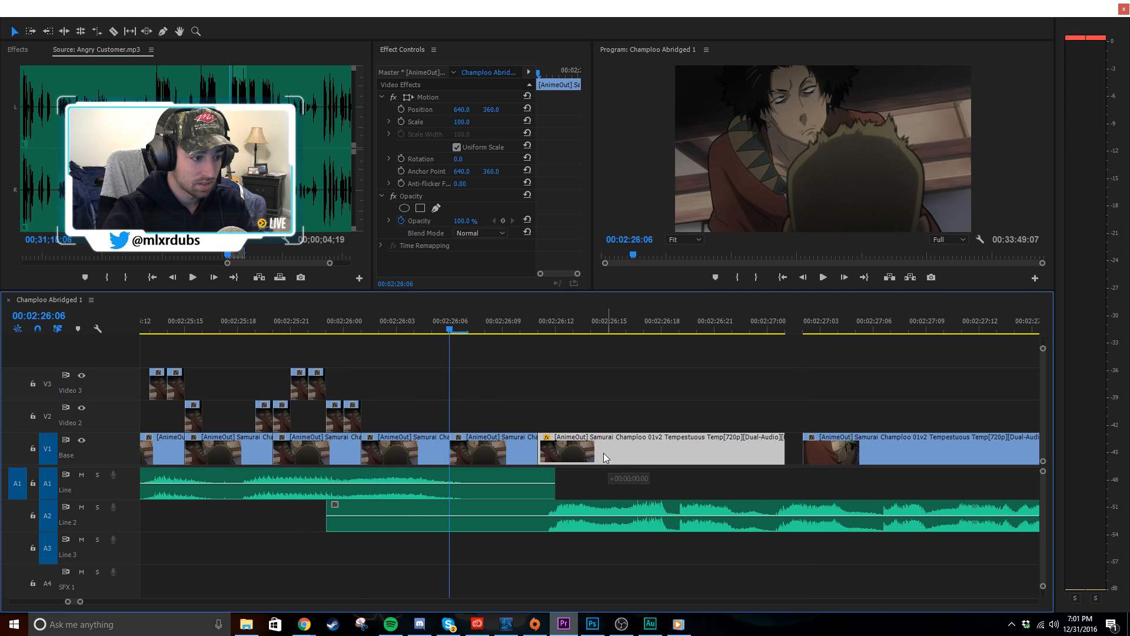
pyautogui.moveTo(603, 453); pyautogui.dragTo(515, 421)
pyautogui.click(547, 375)
pyautogui.press('space')
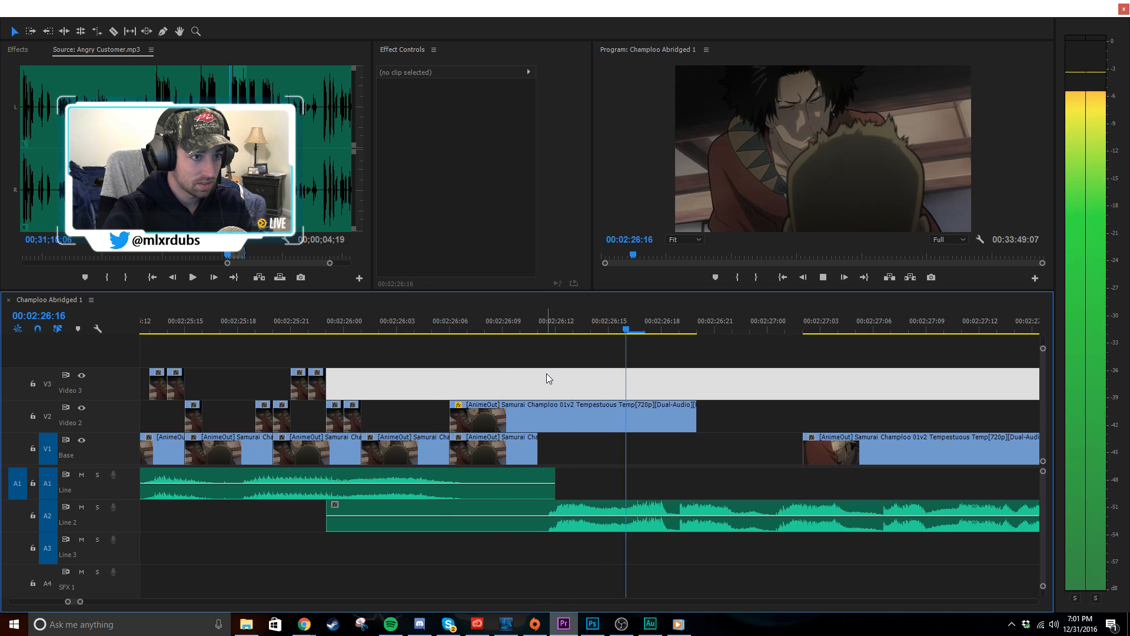
pyautogui.press('space')
# - Shorten the Mugen shot on V2 through its Speed/Duration settings so it ends at 02:26:11, and play it back
pyautogui.click(590, 437)
pyautogui.click(591, 415)
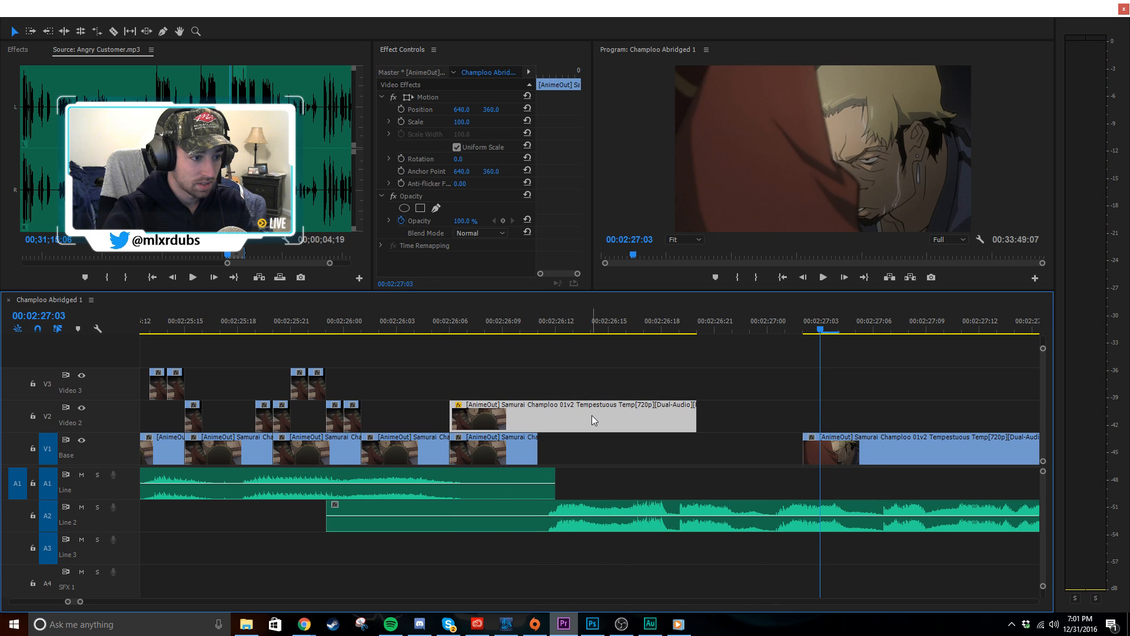
pyautogui.rightClick(595, 415)
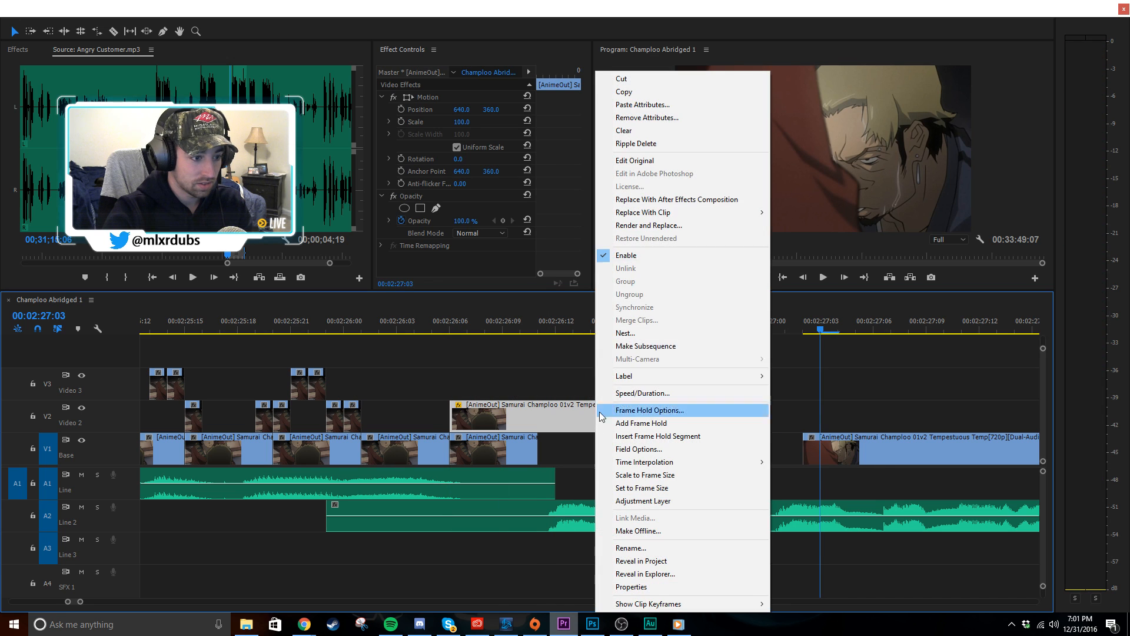
pyautogui.click(647, 392)
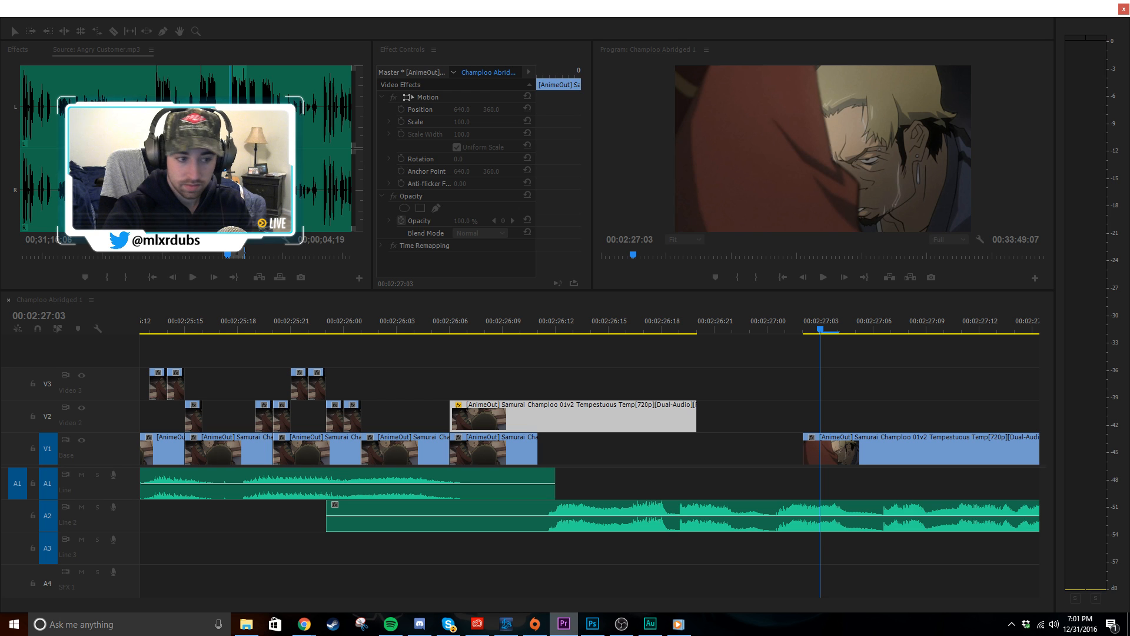
pyautogui.press('Return')
pyautogui.click(447, 321)
pyautogui.press('space')
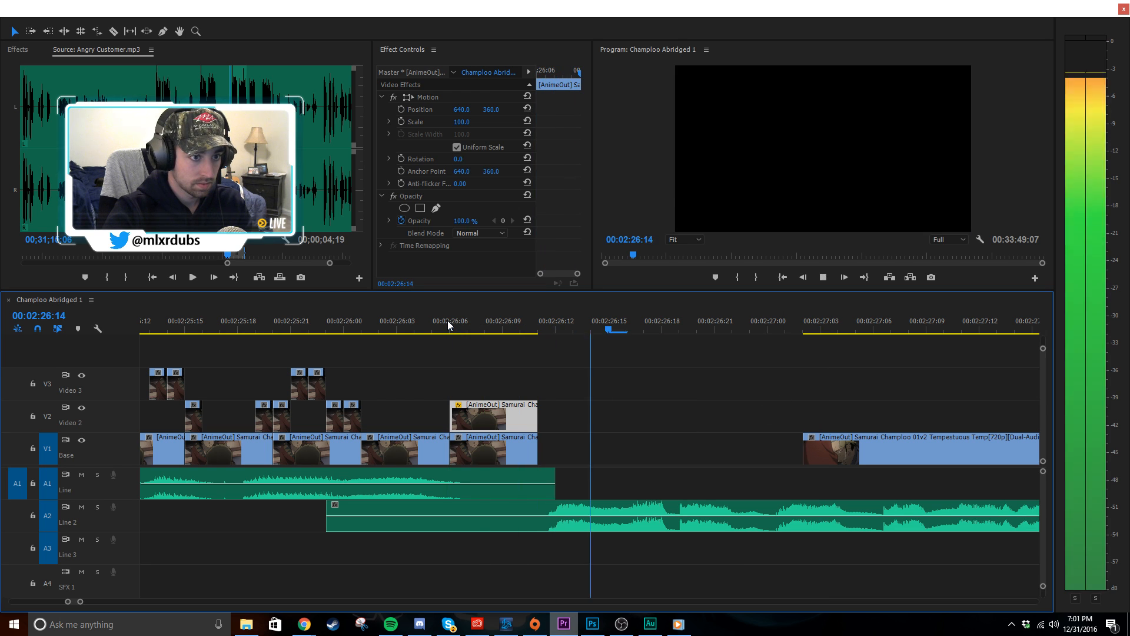
pyautogui.press('space')
pyautogui.moveTo(450, 321); pyautogui.dragTo(541, 346)
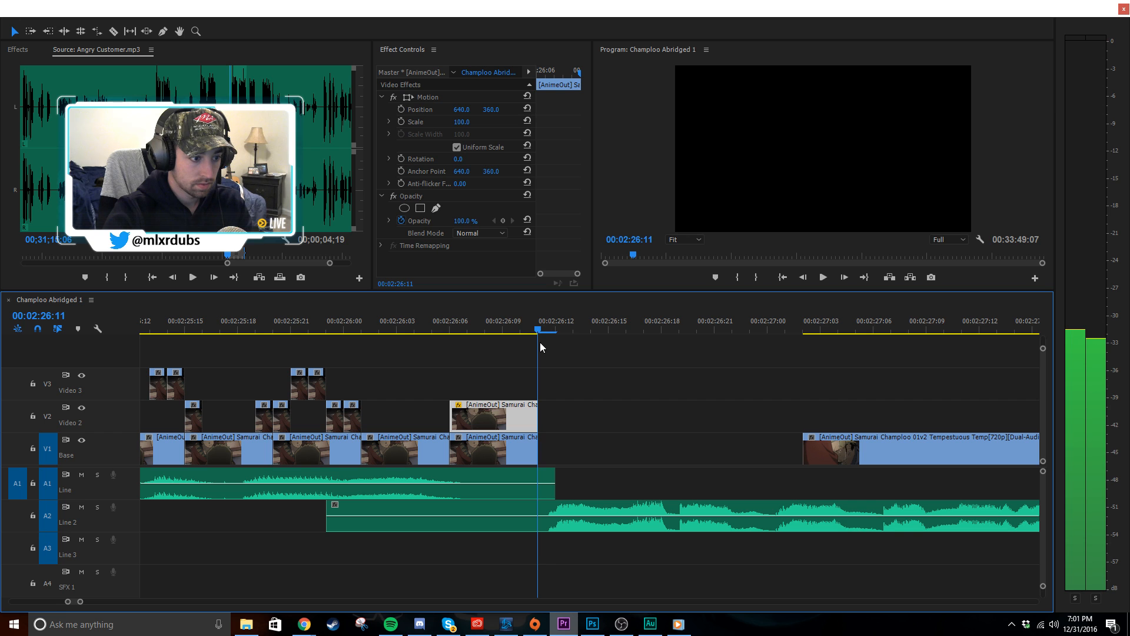
# - Return to the start of the Mugen scene and select the one-frame clip on V1 at 02:23:03 for copying
pyautogui.scroll(3, 574, 395)
pyautogui.scroll(-3, 574, 395)
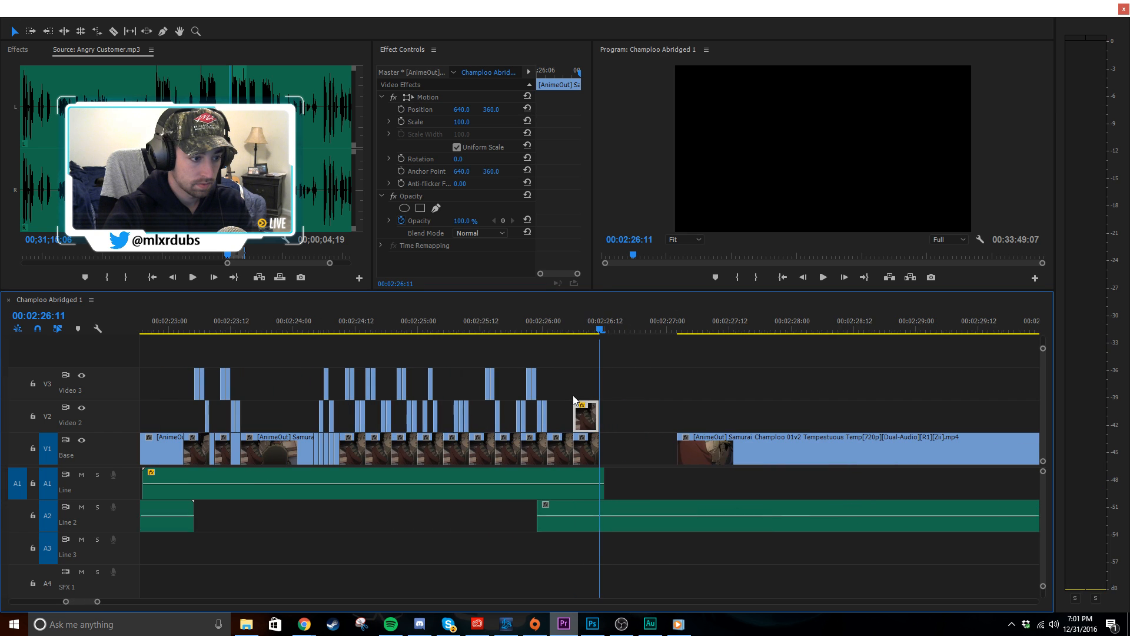
pyautogui.click(574, 395)
pyautogui.click(272, 323)
pyautogui.scroll(4, 319, 348)
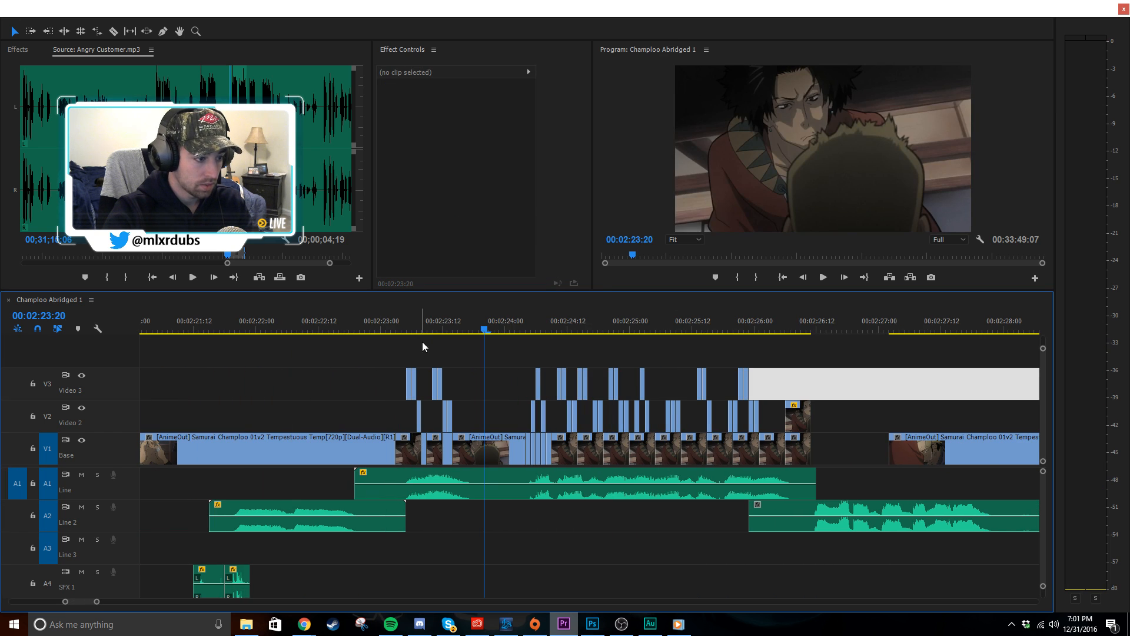
pyautogui.click(411, 324)
pyautogui.moveTo(411, 323); pyautogui.dragTo(396, 324)
pyautogui.press('=')
pyautogui.press('=')
pyautogui.click(429, 449)
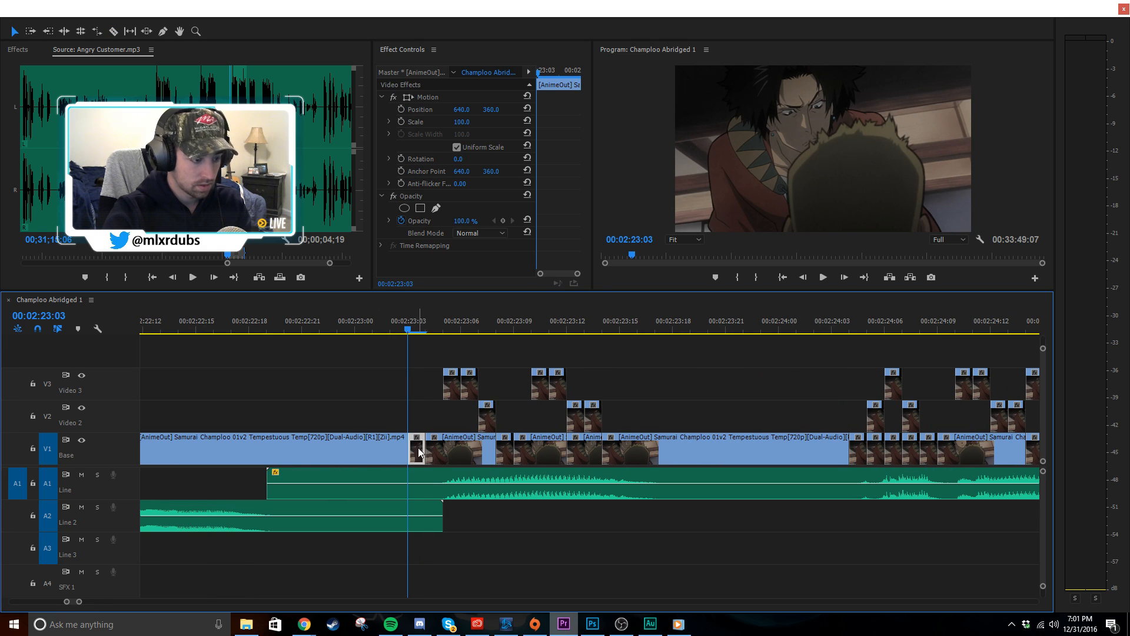
# - Paste the one-frame Mugen clip repeatedly on V1 to fill the gap from 02:26:11 to 02:27:01
pyautogui.scroll(-12, 419, 452)
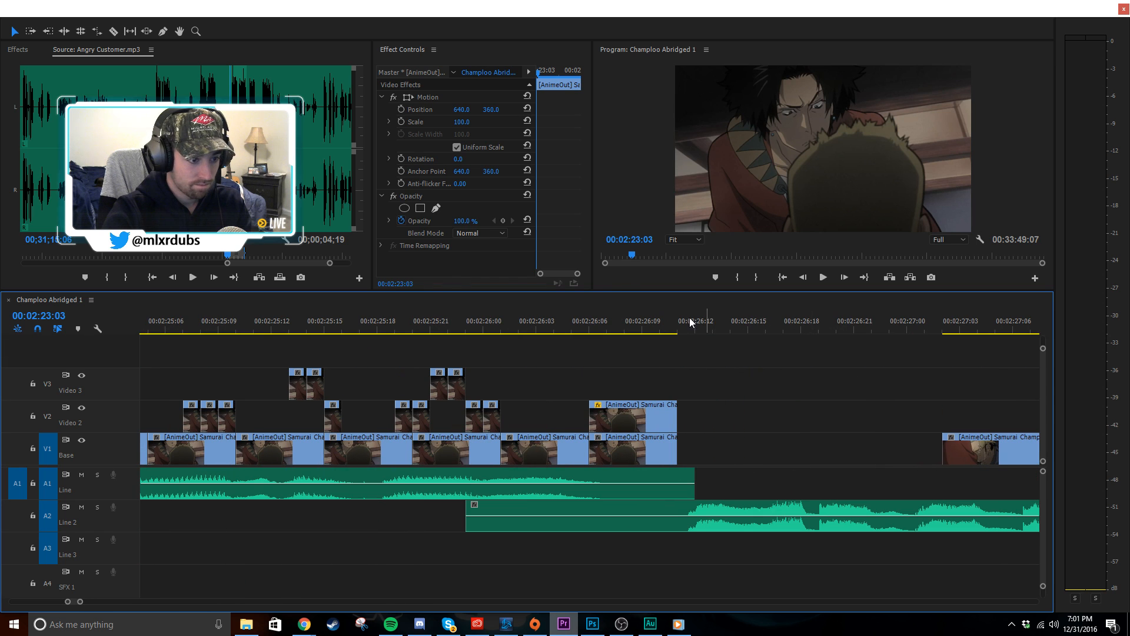
pyautogui.moveTo(690, 319); pyautogui.dragTo(680, 318)
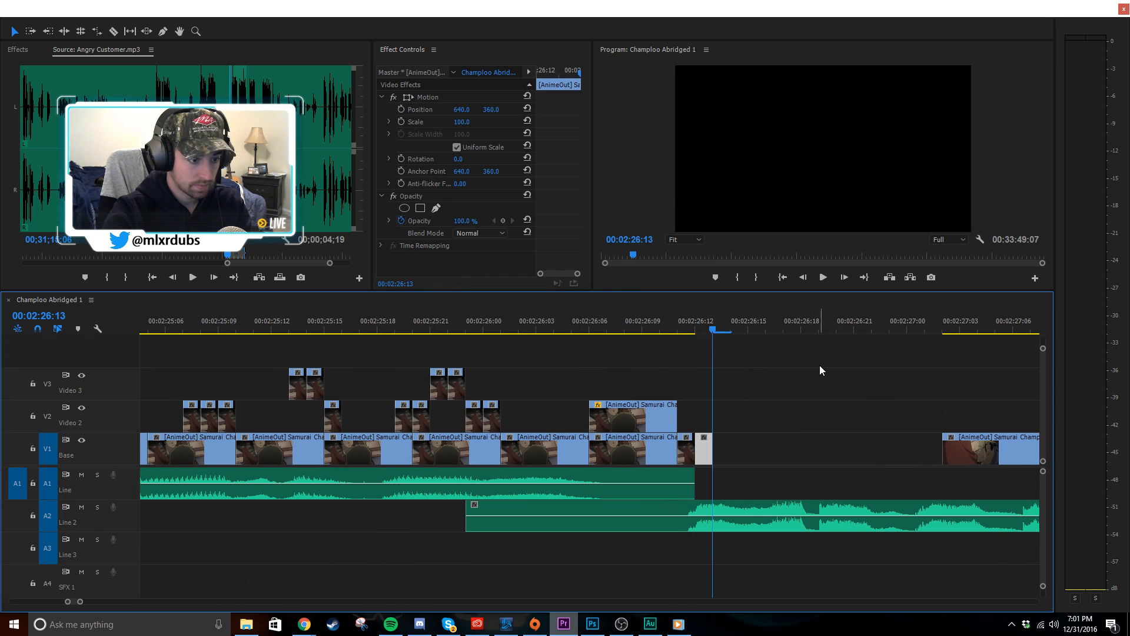
pyautogui.hotkey('ctrl', 'v')
pyautogui.hotkey('ctrl', 'v')
pyautogui.hotkey('ctrl', 'v')
pyautogui.hotkey('ctrl', 'v')
pyautogui.hotkey('ctrl', 'v')
pyautogui.hotkey('ctrl', 'v')
pyautogui.hotkey('ctrl', 'v')
pyautogui.hotkey('ctrl', 'v')
pyautogui.hotkey('ctrl', 'v')
pyautogui.hotkey('ctrl', 'v')
pyautogui.hotkey('ctrl', 'v')
pyautogui.hotkey('ctrl', 'v')
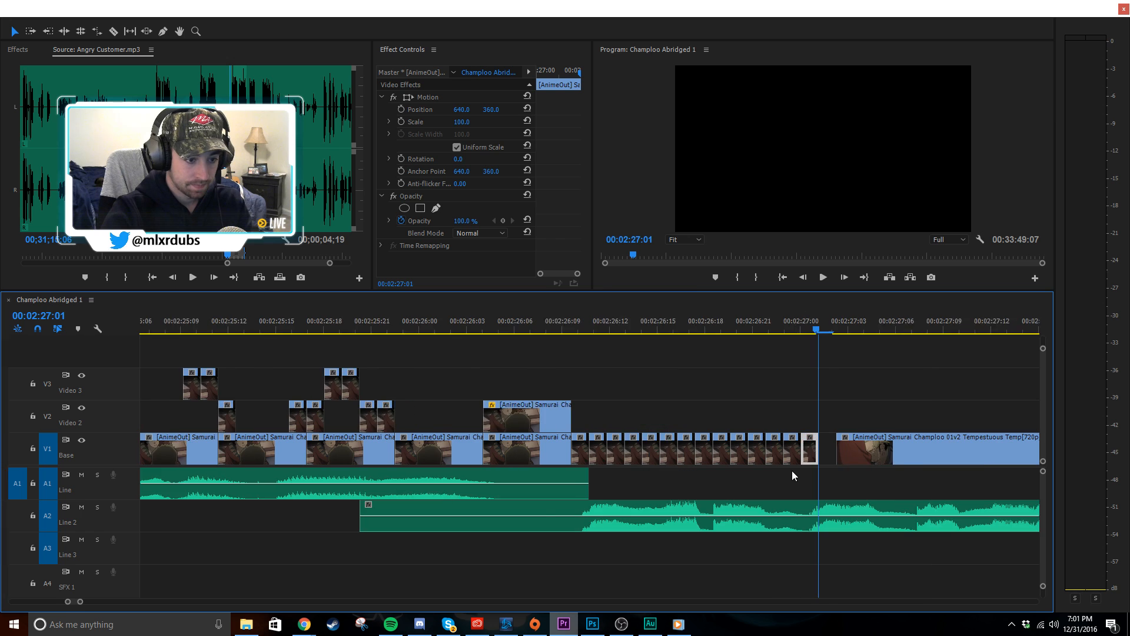
# - Review the filled section, then adjust the V2 Mugen shot's Speed/Duration so it ends at about 02:26:14, and play it again
pyautogui.press('-')
pyautogui.click(645, 324)
pyautogui.press('space')
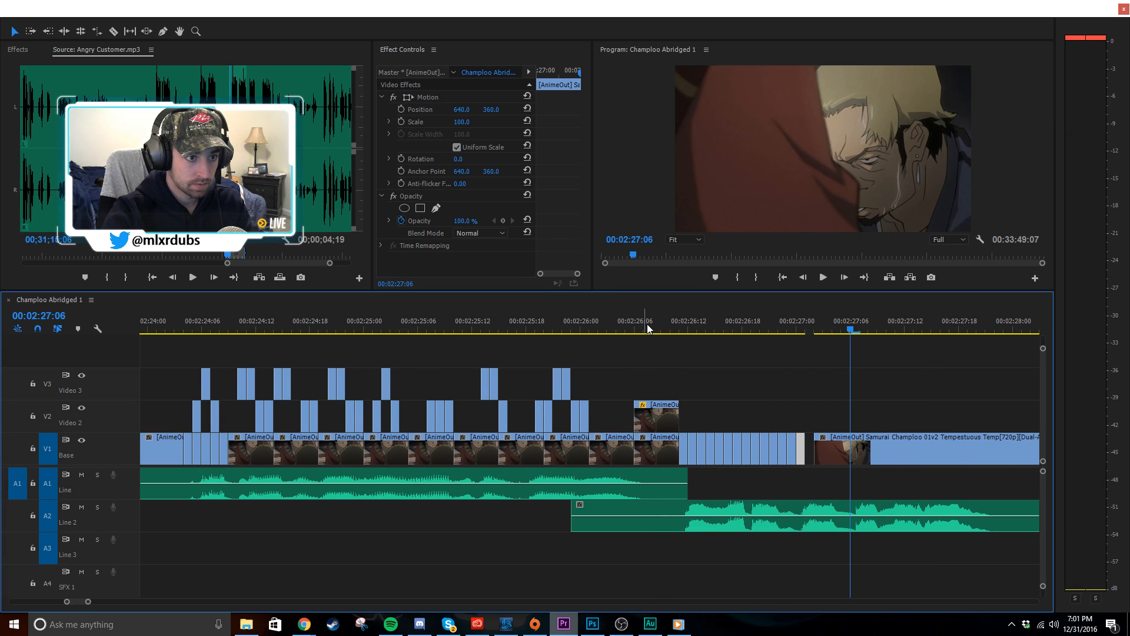
pyautogui.moveTo(647, 324); pyautogui.dragTo(680, 322)
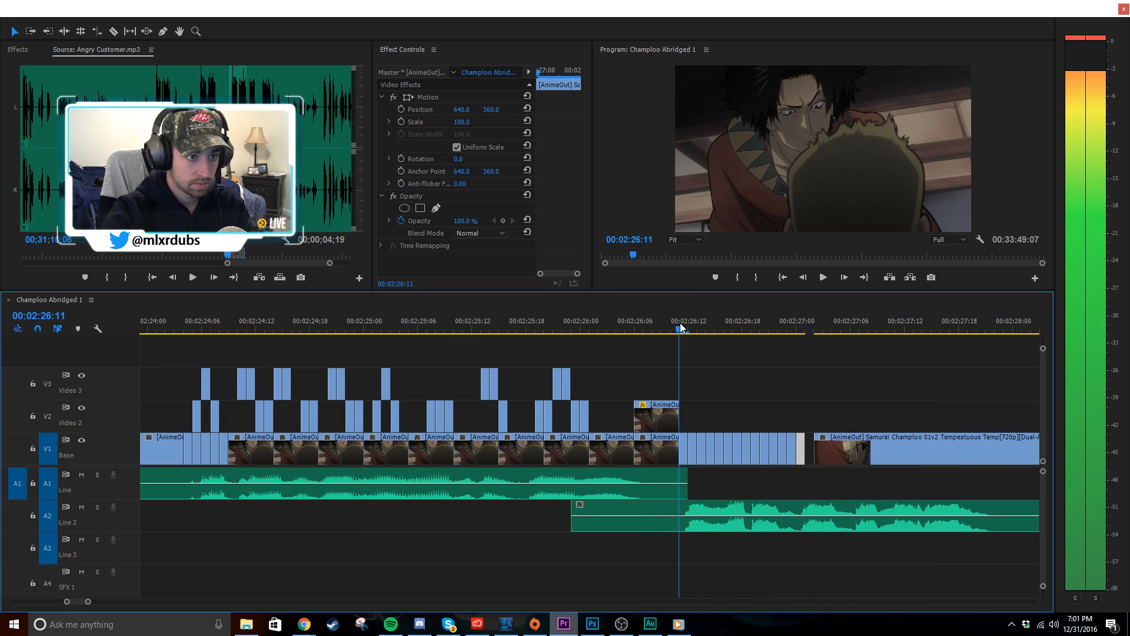
pyautogui.rightClick(662, 422)
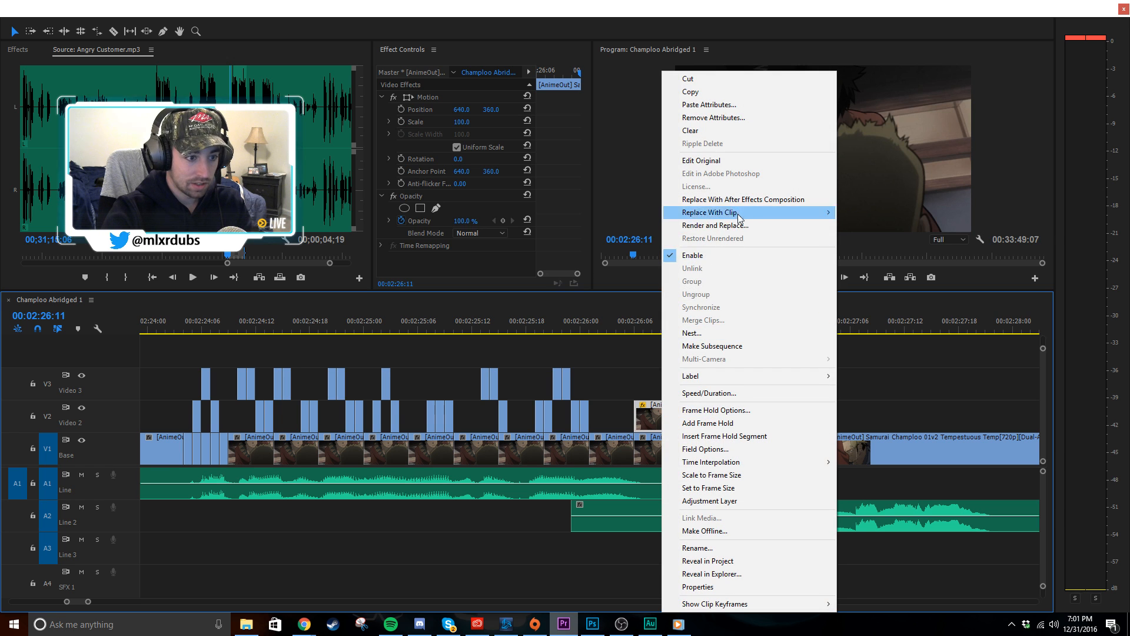
pyautogui.click(709, 392)
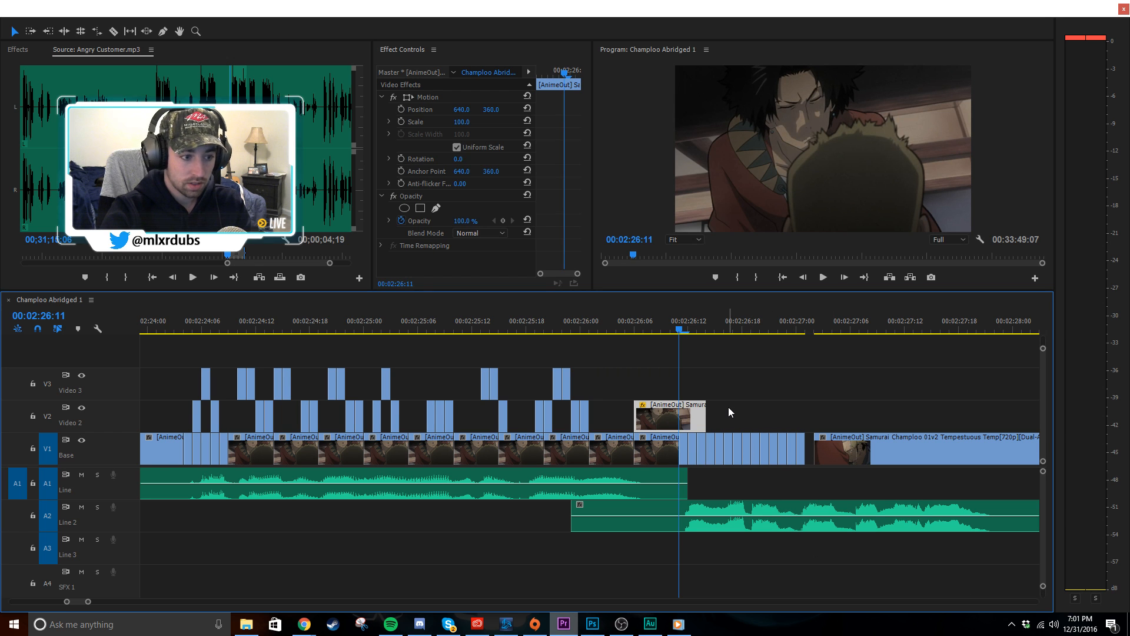
pyautogui.click(630, 327)
pyautogui.press('space')
pyautogui.press('space')
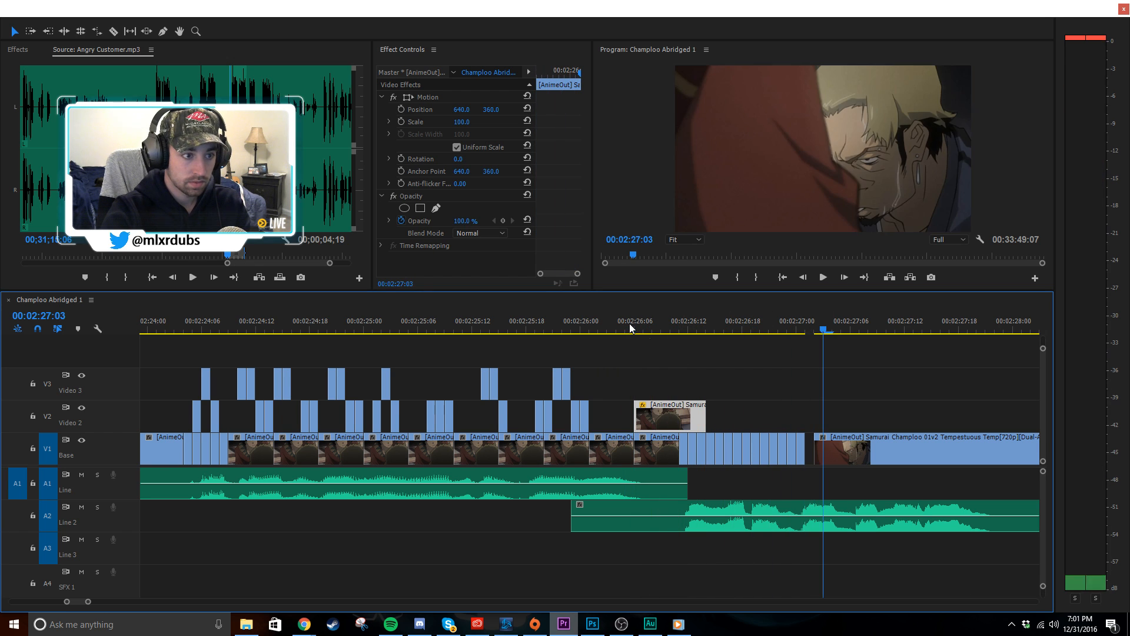
pyautogui.moveTo(630, 324); pyautogui.dragTo(654, 411)
pyautogui.scroll(-2, 869, 419)
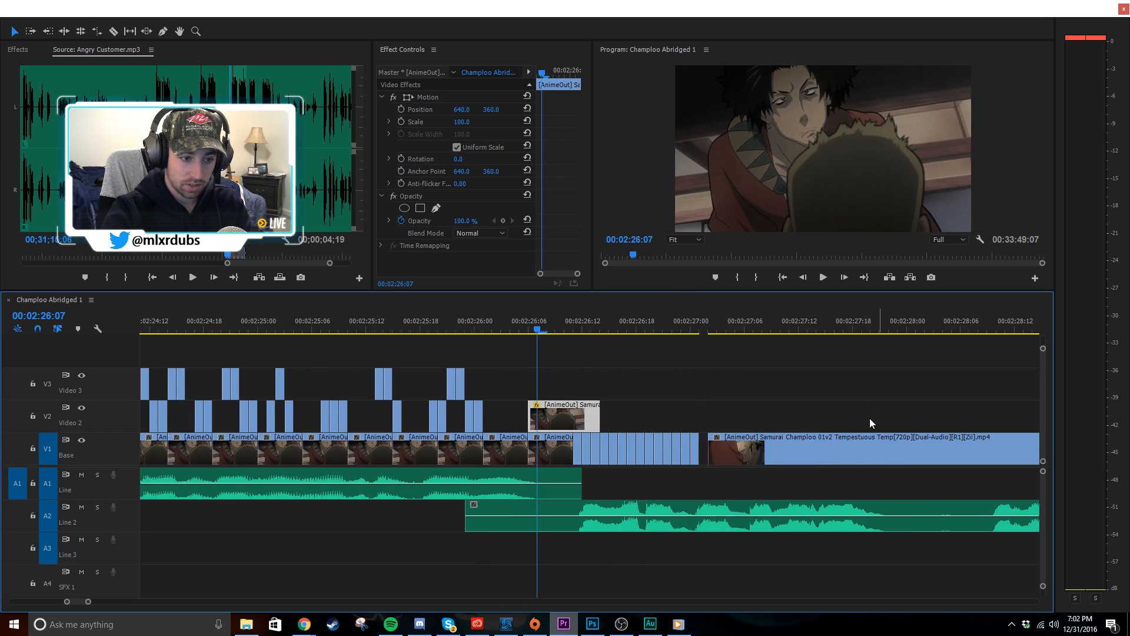
# - Move the Angry Customer line on A2 about four frames earlier, starting it at about 02:25:19
pyautogui.scroll(-3, 791, 440)
pyautogui.click(853, 385)
pyautogui.scroll(-5, 854, 385)
pyautogui.click(741, 383)
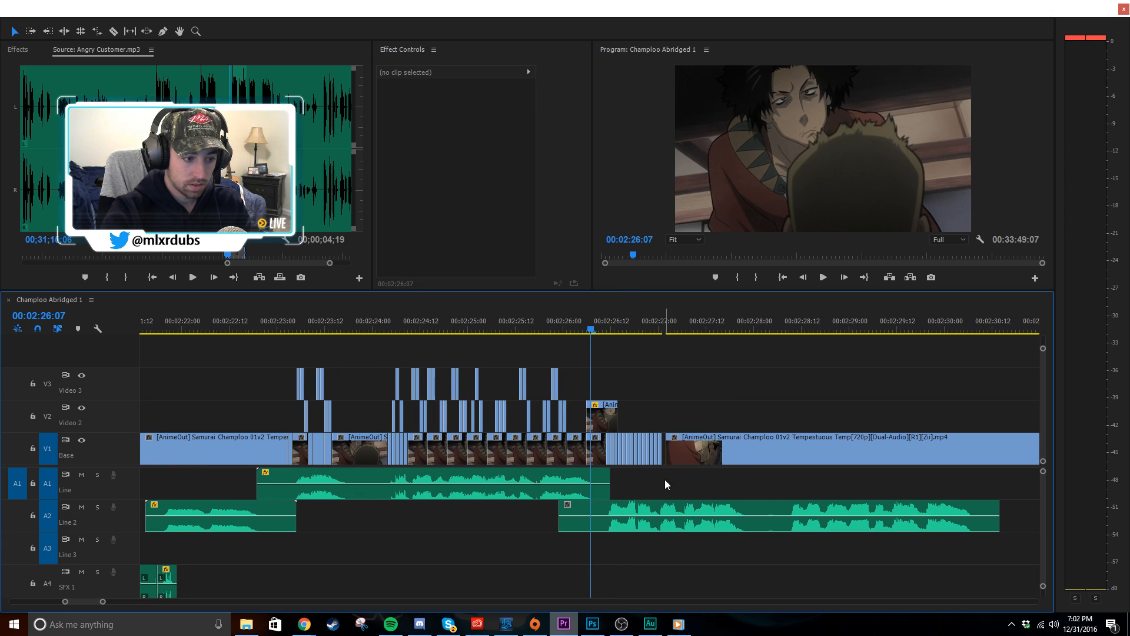
pyautogui.moveTo(667, 511); pyautogui.dragTo(651, 510)
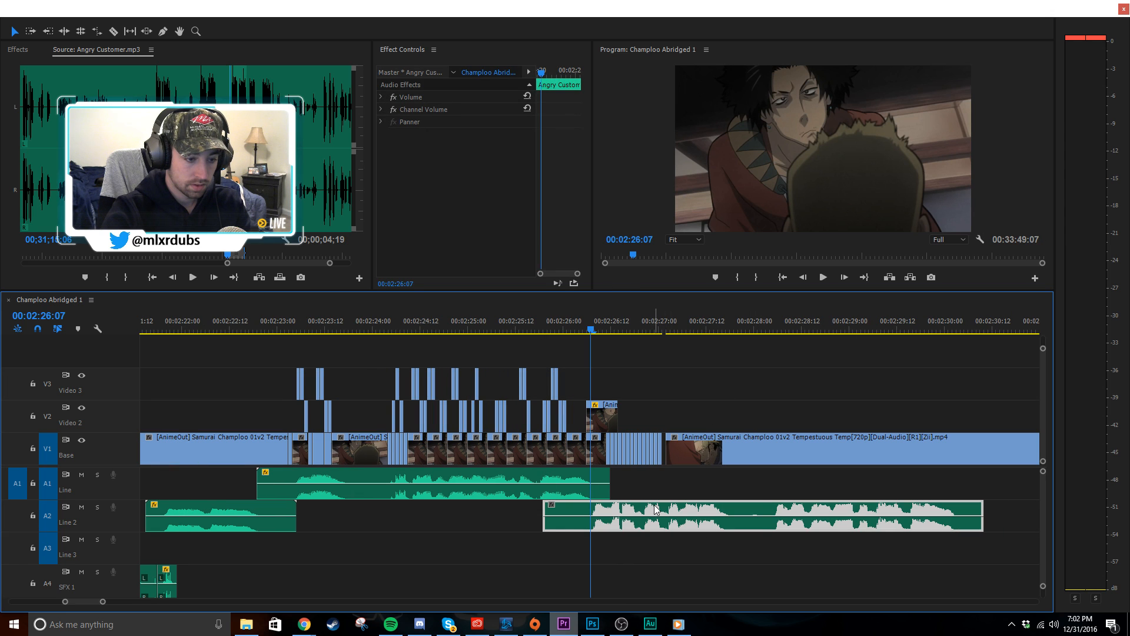
# - Shift the long Samurai Champloo clip following the one-frame pieces on V1 to start at about 02:27:19
pyautogui.scroll(-4, 620, 485)
pyautogui.scroll(5, 565, 484)
pyautogui.click(651, 478)
pyautogui.moveTo(685, 454); pyautogui.dragTo(887, 456)
# - Slide the block of one-frame Mugen clips on V1 to start where the V2 shot ends, about 02:26:14, and play the section
pyautogui.click(698, 418)
pyautogui.click(704, 430)
pyautogui.moveTo(702, 438); pyautogui.dragTo(518, 450)
pyautogui.click(592, 405)
pyautogui.click(592, 400)
pyautogui.press('space')
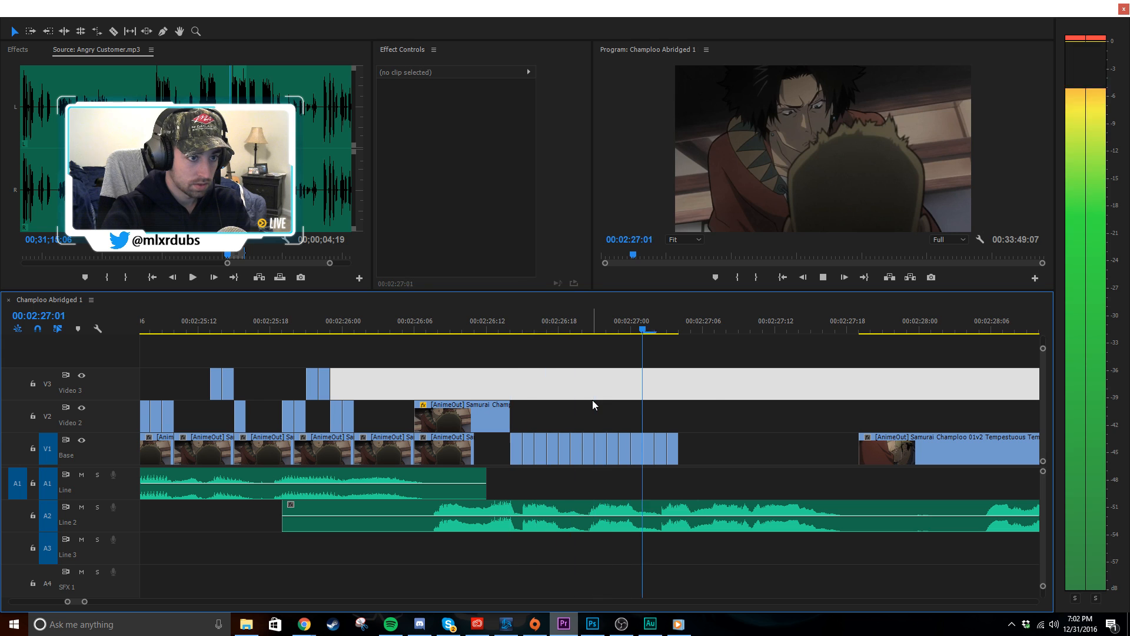
pyautogui.press('space')
# - Send the Angry Customer line on A2 to Adobe Audition for editing
pyautogui.scroll(-5, 687, 441)
pyautogui.scroll(-5, 688, 441)
pyautogui.click(689, 425)
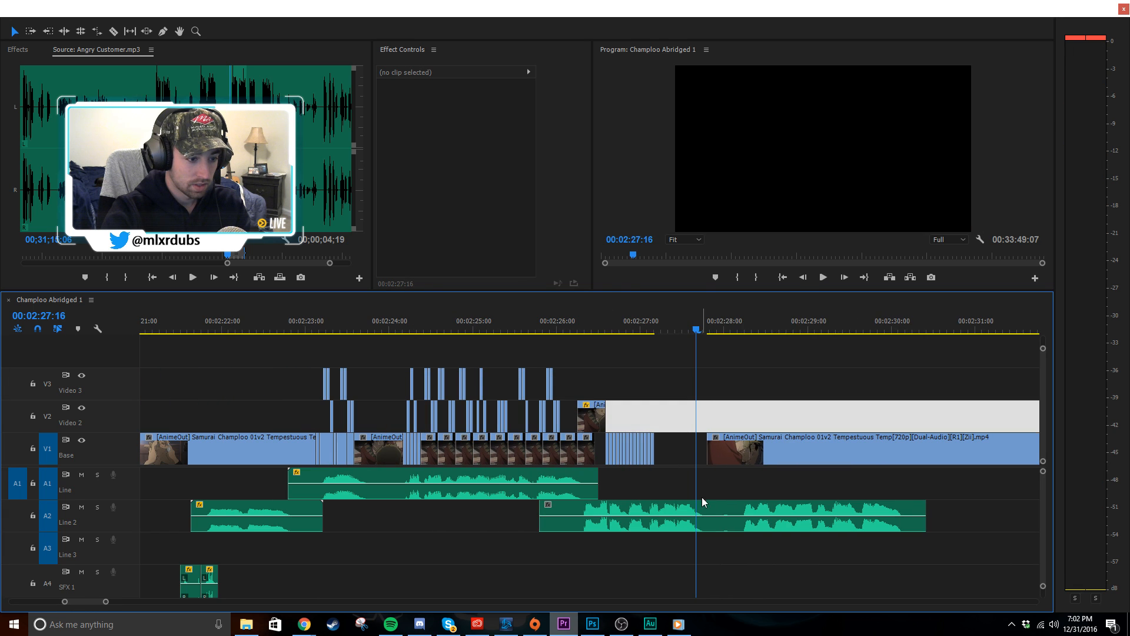
pyautogui.rightClick(701, 508)
pyautogui.click(759, 141)
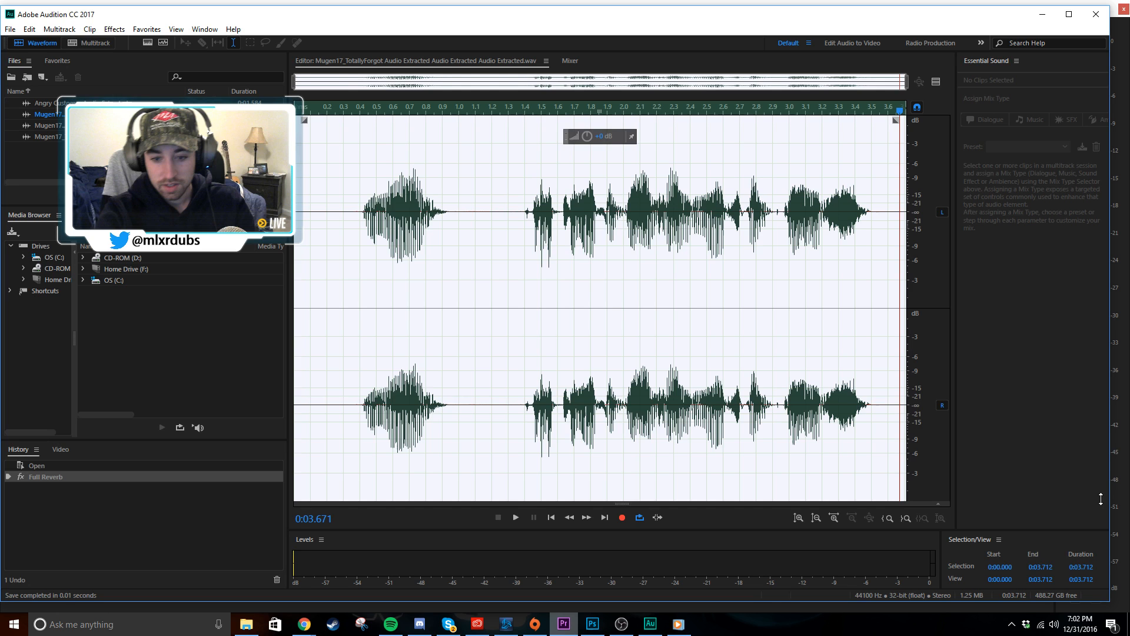
# - Apply Full Reverb to the whole Angry Customer line using the custom settings with 585 ms decay time, and listen to it
pyautogui.click(114, 29)
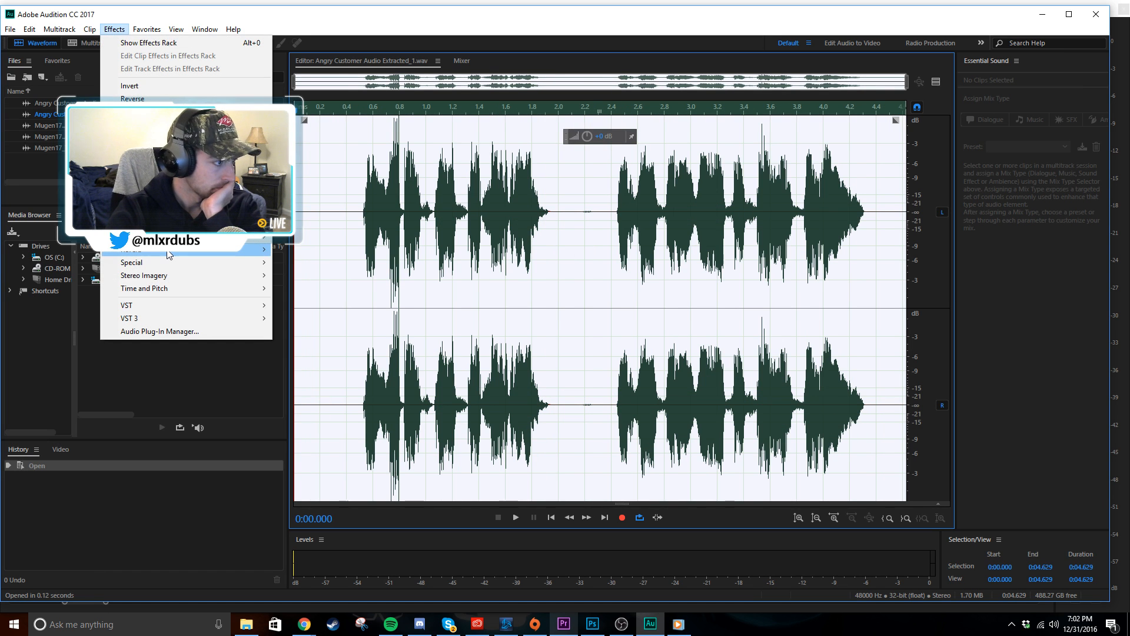
pyautogui.moveTo(169, 255)
pyautogui.click(318, 262)
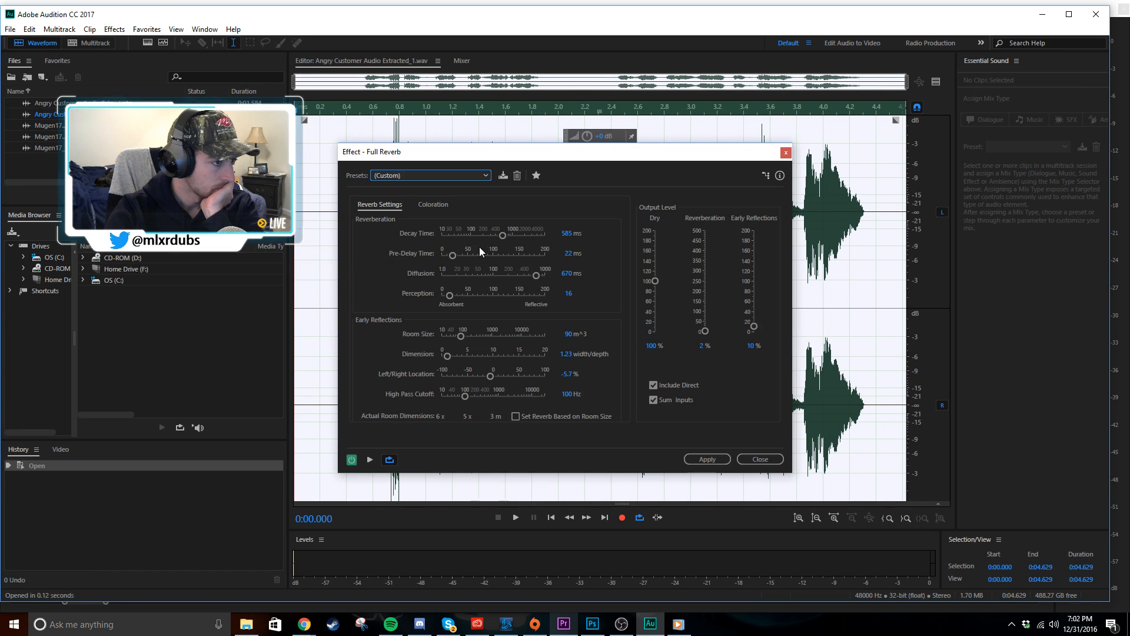
pyautogui.click(710, 459)
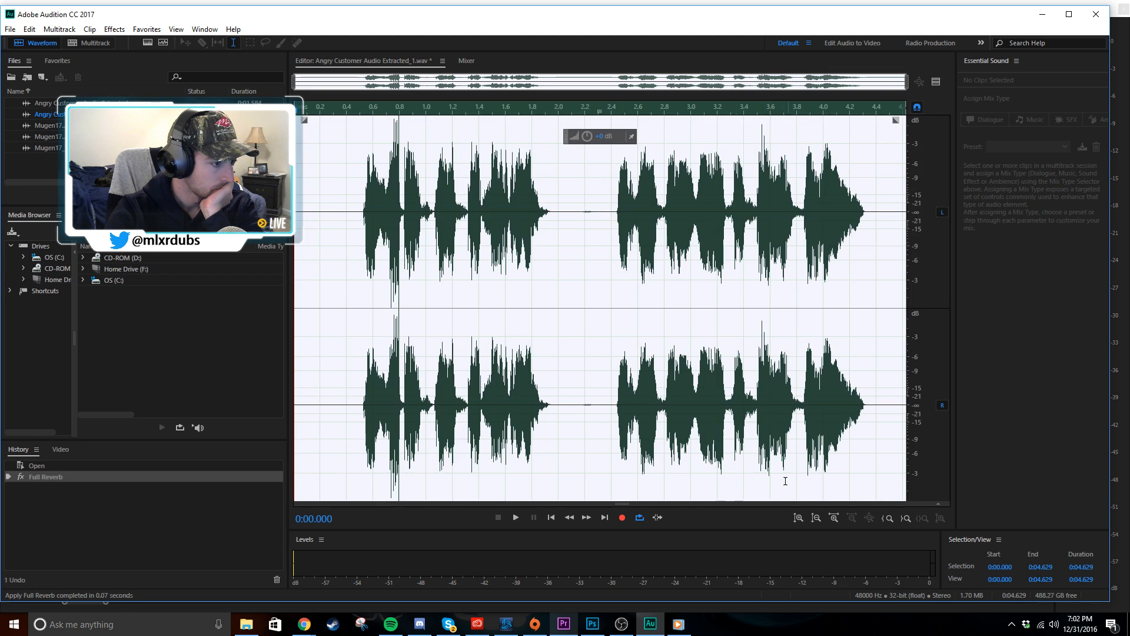
pyautogui.click(355, 345)
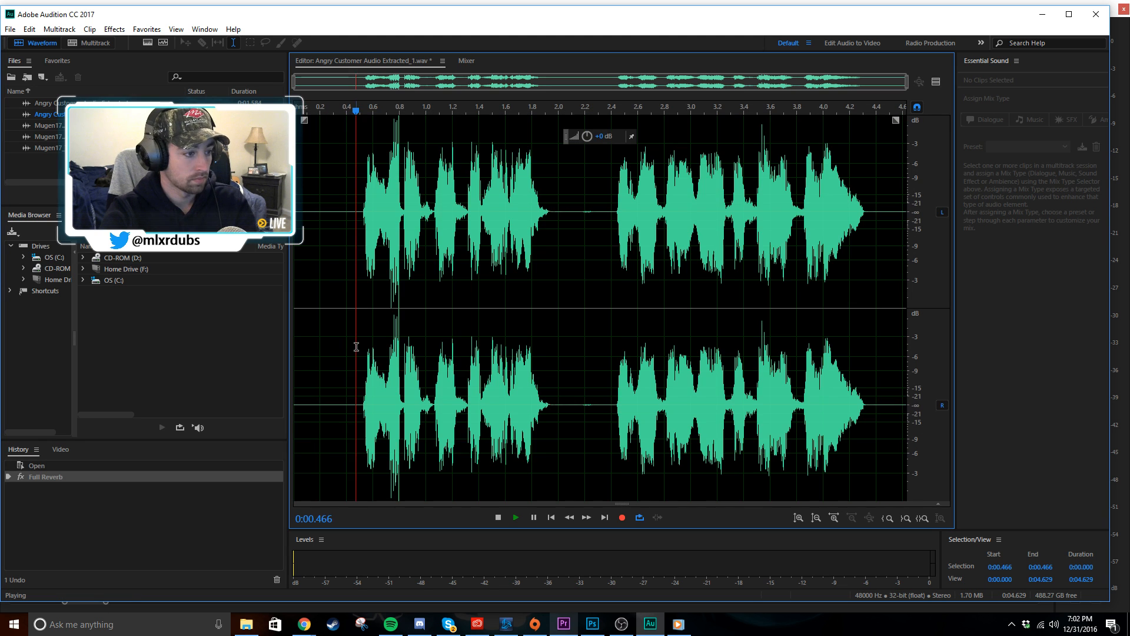
pyautogui.press('space')
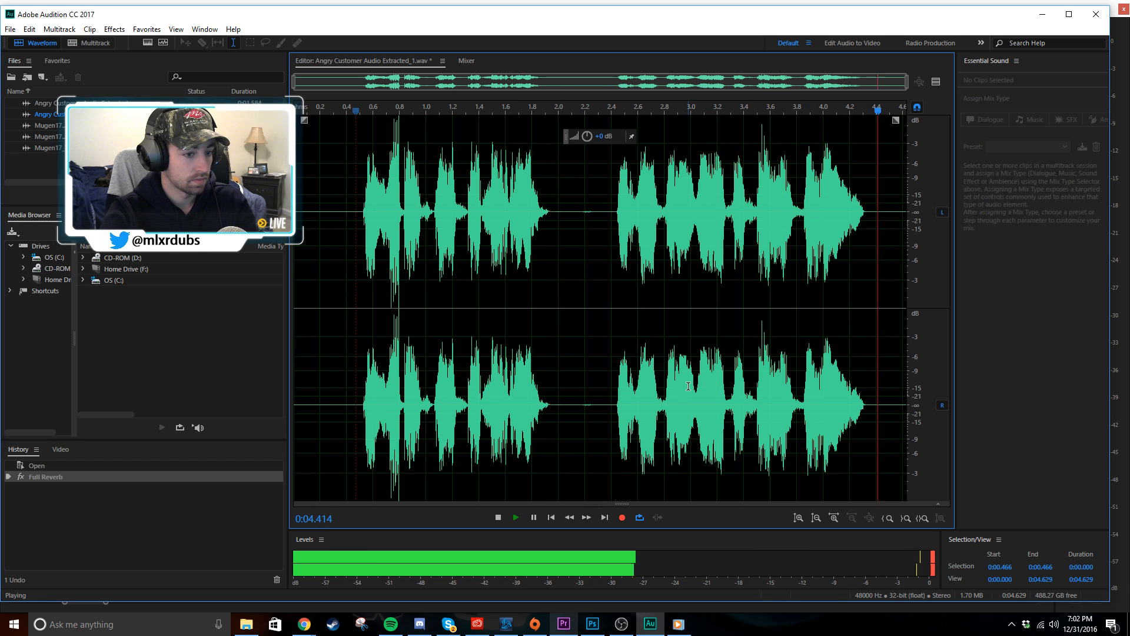
pyautogui.press('space')
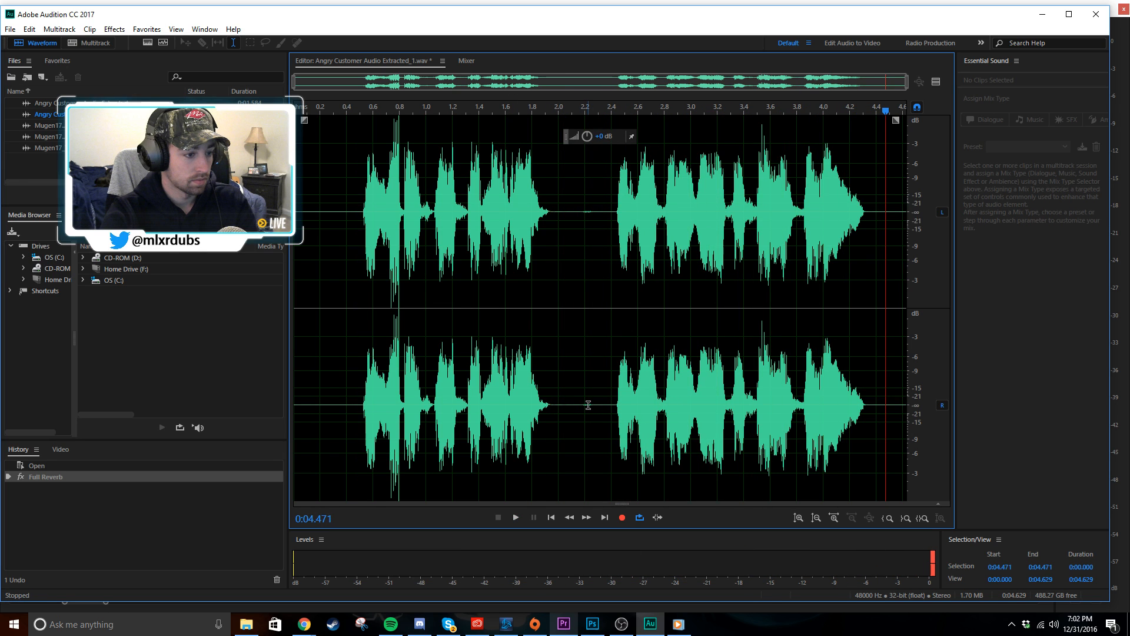
# - Delete the pause from about 2.0 to 2.4 s between the Angry Customer's two phrases, and play the result
pyautogui.moveTo(559, 404); pyautogui.dragTo(613, 405)
pyautogui.press('Delete')
pyautogui.click(509, 403)
pyautogui.press('space')
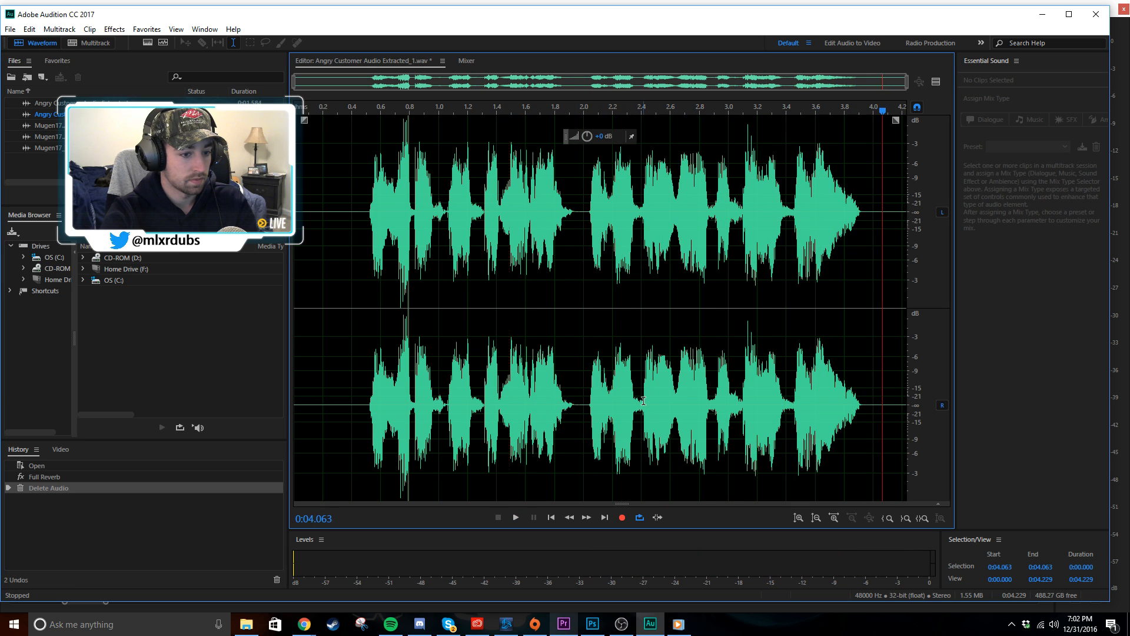
# - Select the entire Angry Customer waveform and open the list of effects for it
pyautogui.hotkey('ctrl', 'a')
pyautogui.click(115, 29)
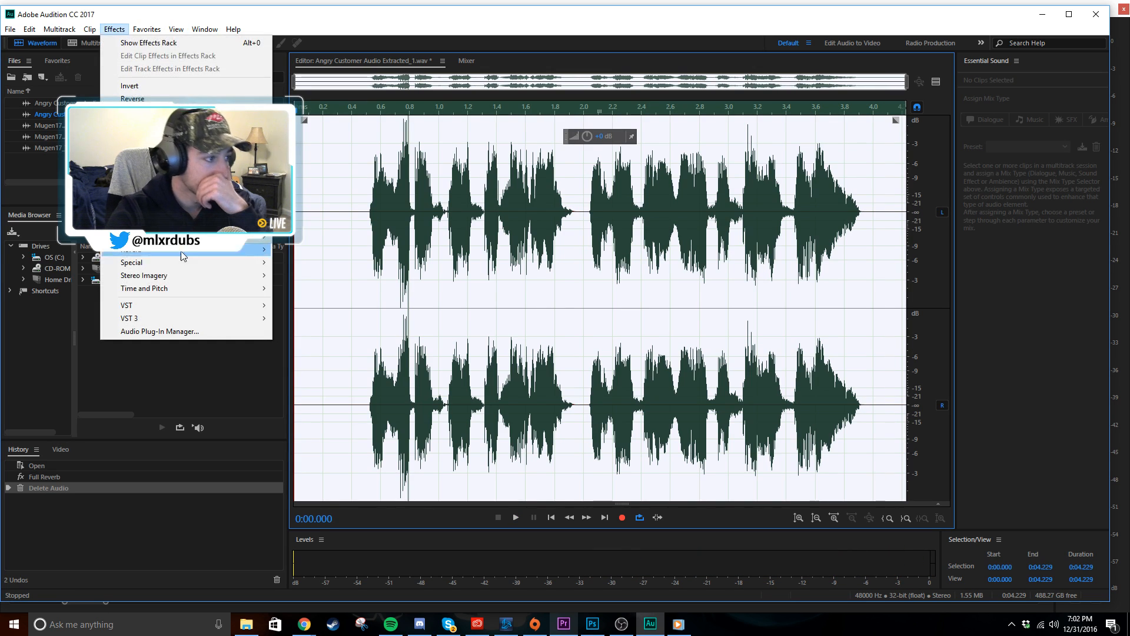
# - Apply Stretch and Pitch with 89% stretch to the Angry Customer audio after previewing it, and save the file
pyautogui.moveTo(181, 288)
pyautogui.click(327, 341)
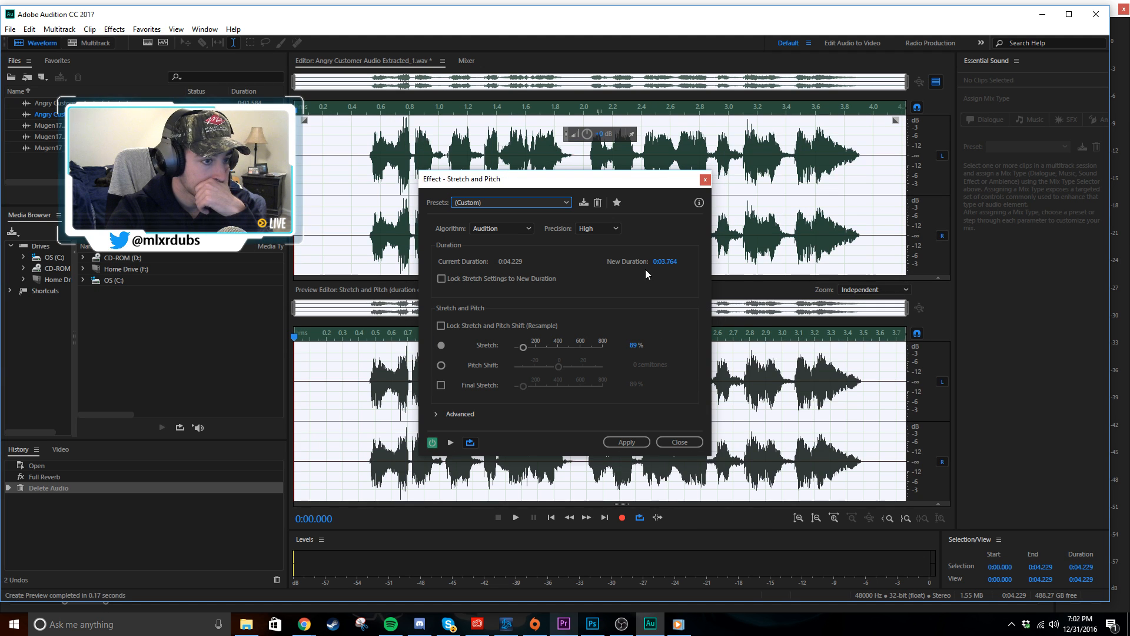
pyautogui.click(450, 442)
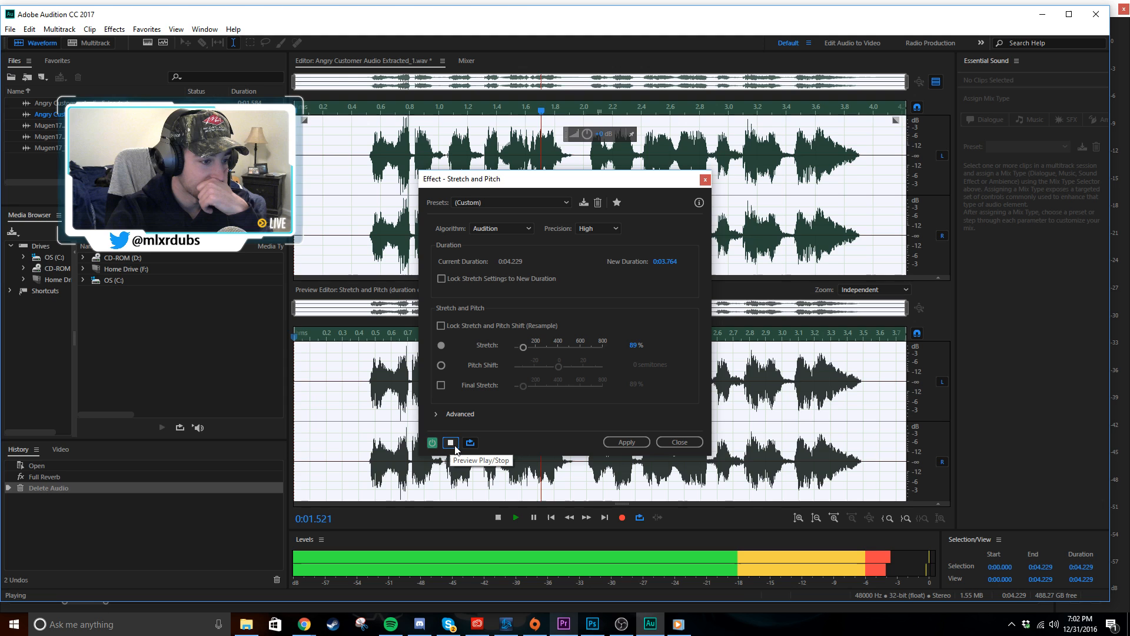
pyautogui.click(629, 442)
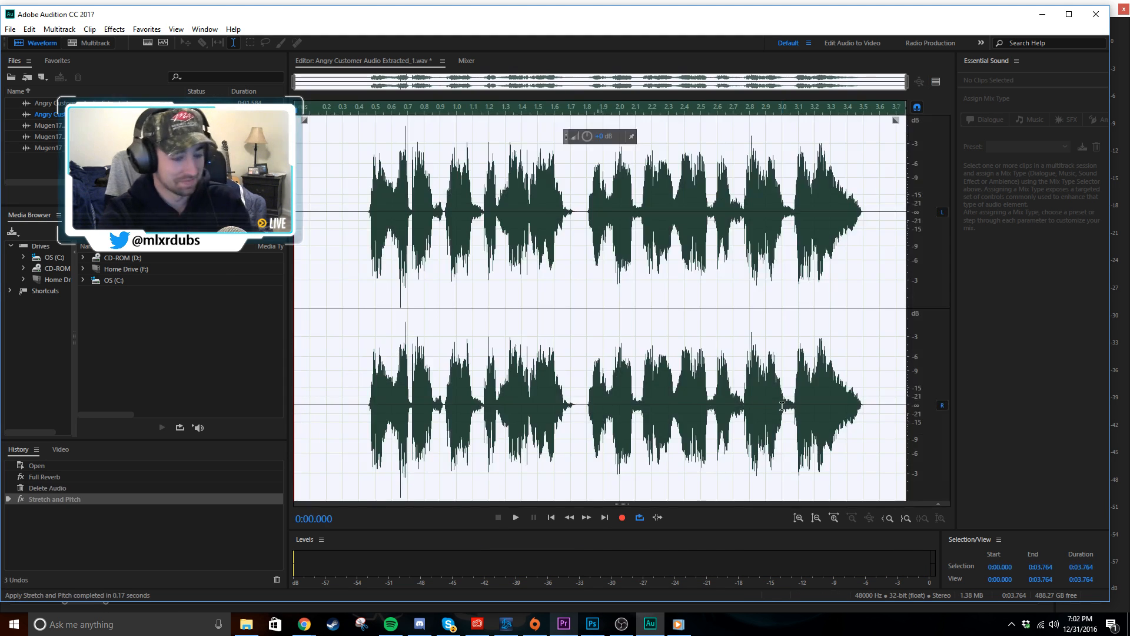
pyautogui.hotkey('ctrl', 's')
pyautogui.click(765, 372)
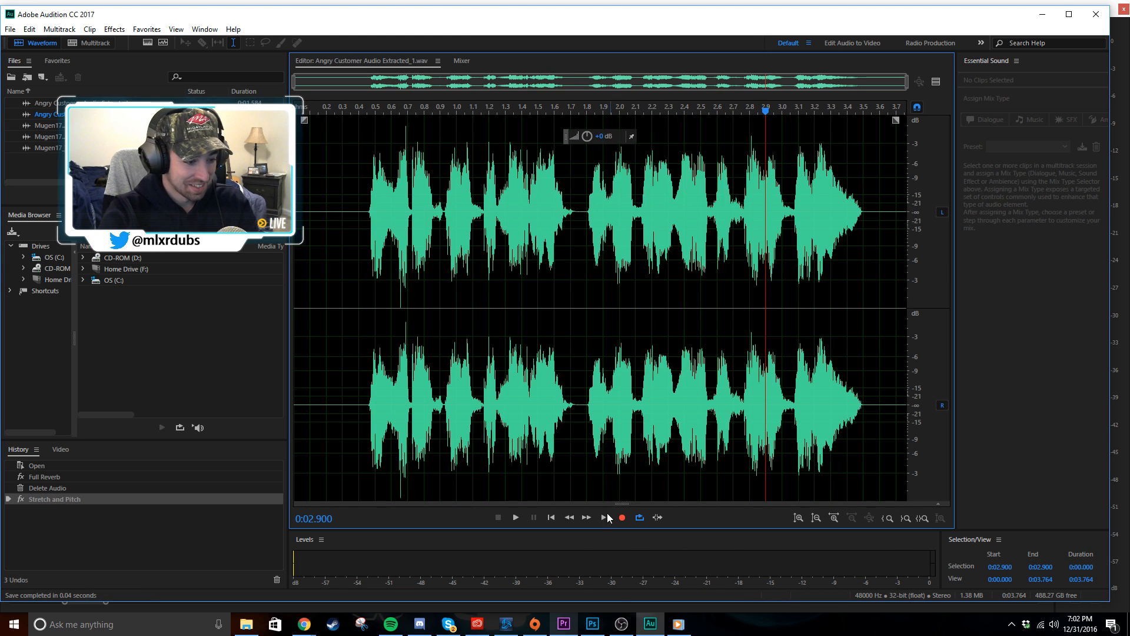
# - Close the paused video player and switch to the Champloo Abridged 1 sequence in Premiere Pro
pyautogui.click(678, 624)
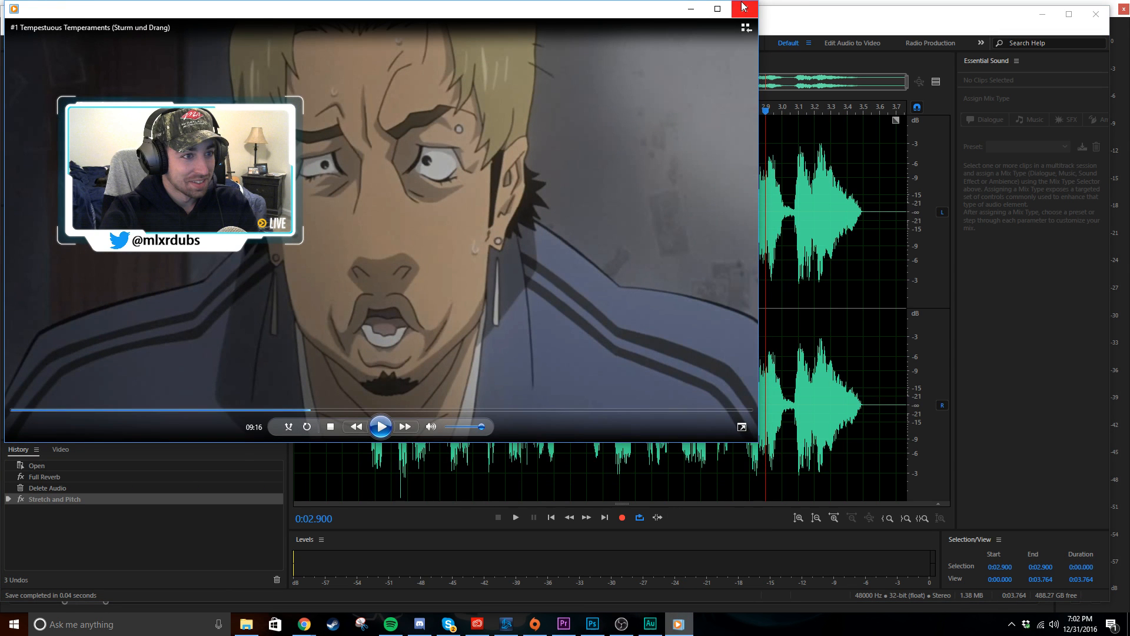
pyautogui.click(741, 7)
pyautogui.click(563, 623)
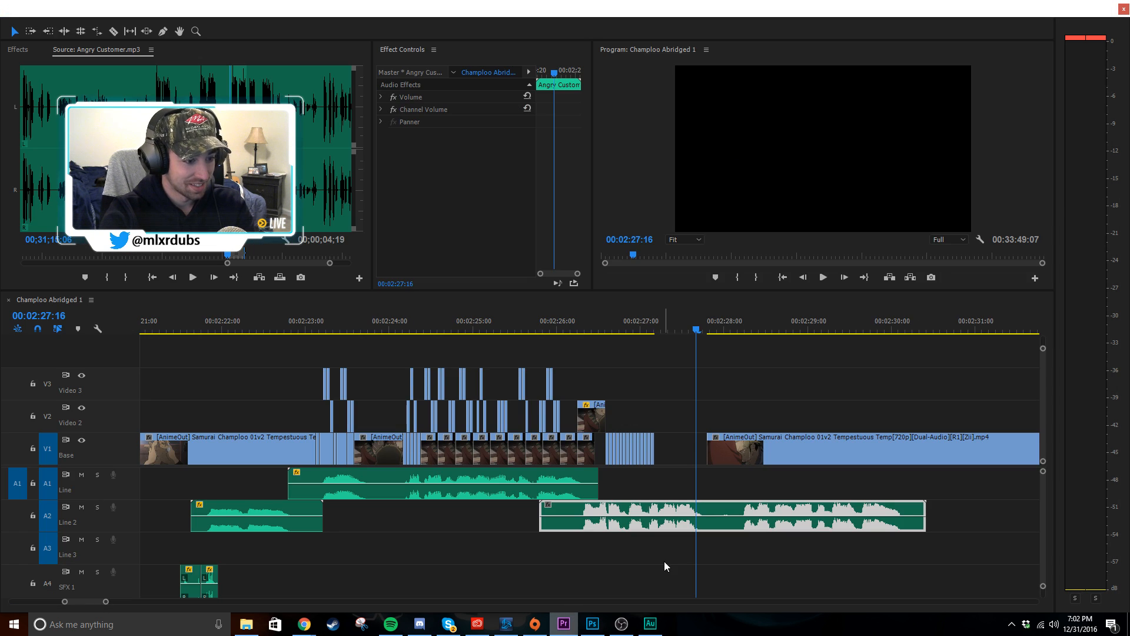
pyautogui.click(728, 565)
pyautogui.click(649, 624)
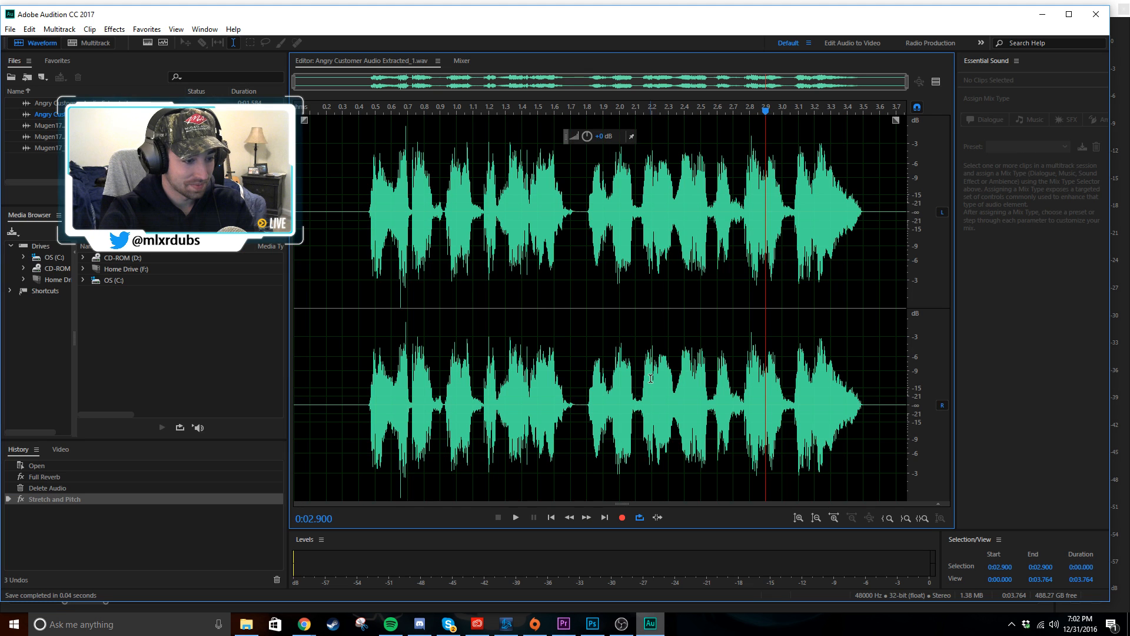
pyautogui.click(563, 624)
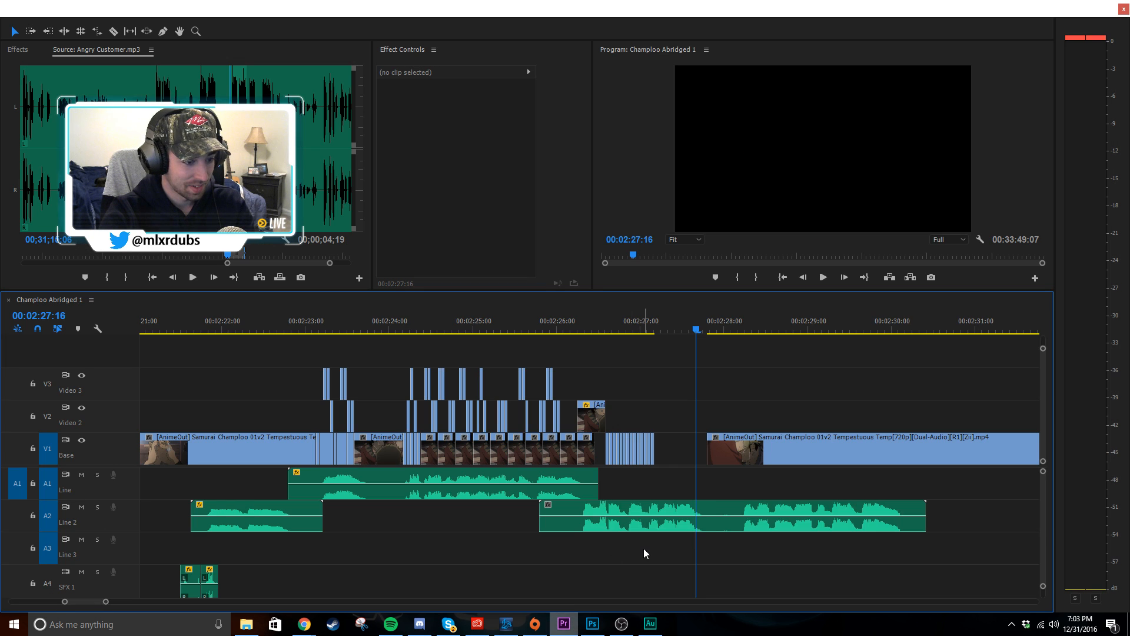
# - Split the last Line 2 audio clip at about 00:02:29:12 and delete its silent tail
pyautogui.press('c')
pyautogui.click(850, 514)
pyautogui.press('v')
pyautogui.click(875, 513)
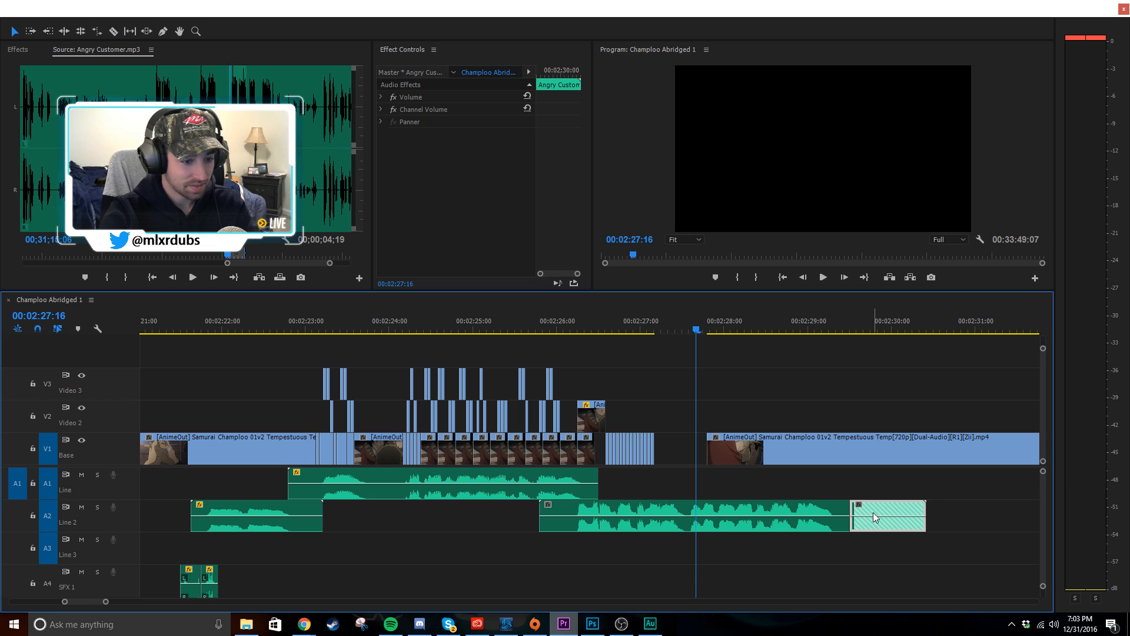
pyautogui.press('Delete')
# - Split the same Line 2 clip at about 00:02:26:04 and delete the silent lead-in before the split
pyautogui.press('c')
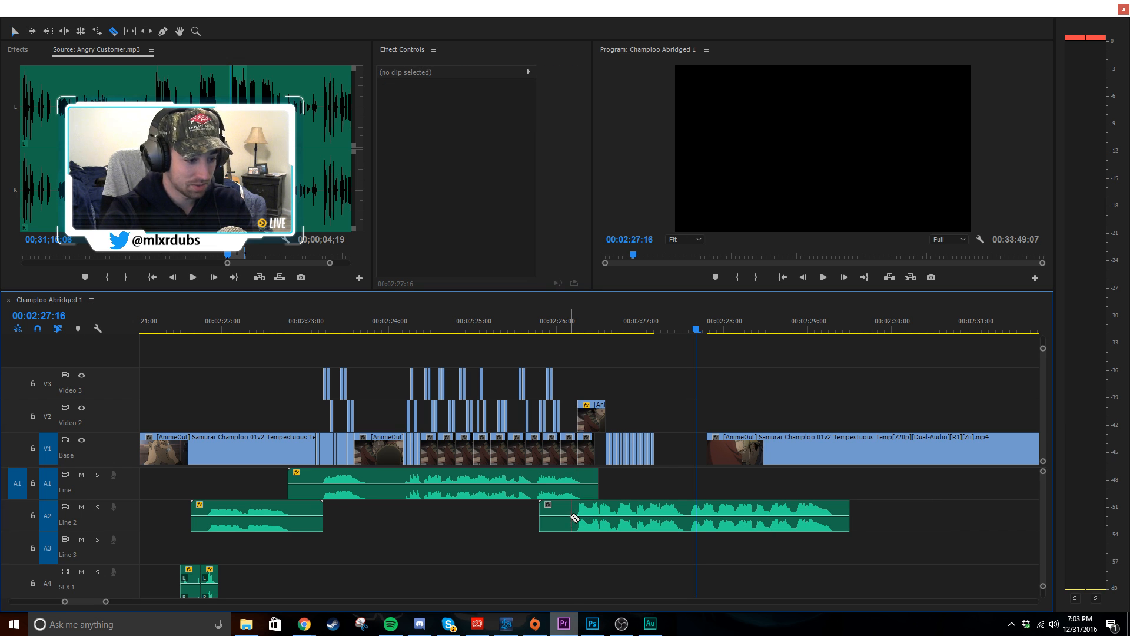
pyautogui.click(571, 515)
pyautogui.press('v')
pyautogui.click(557, 516)
pyautogui.press('Delete')
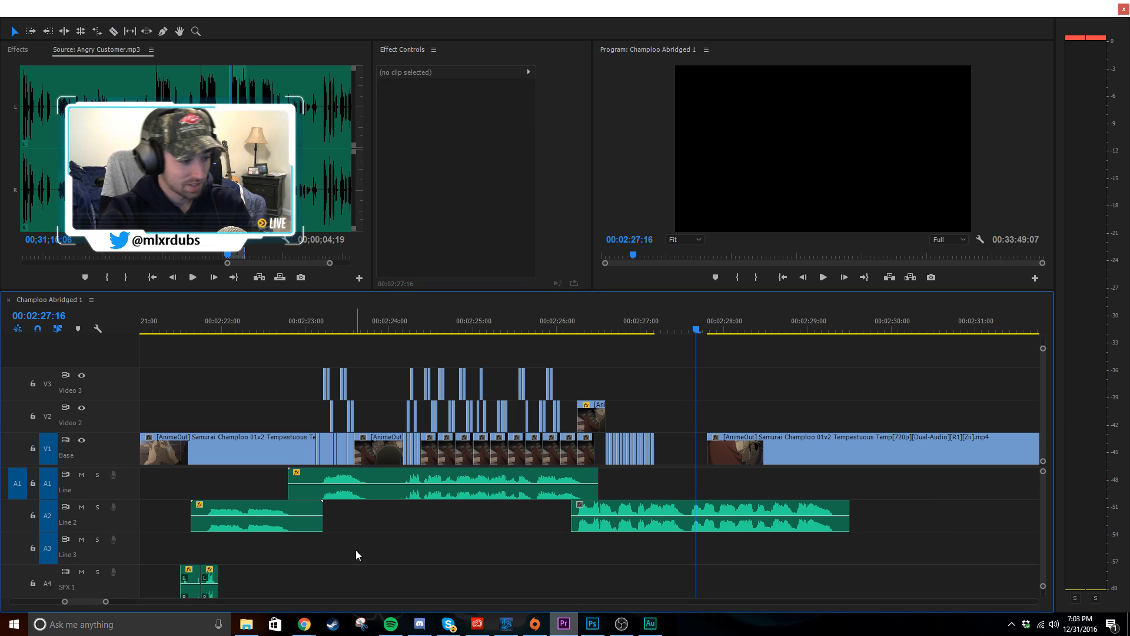
# - Lower the audio gain of the trimmed Angry Customer clip on Line 2
pyautogui.moveTo(304, 624)
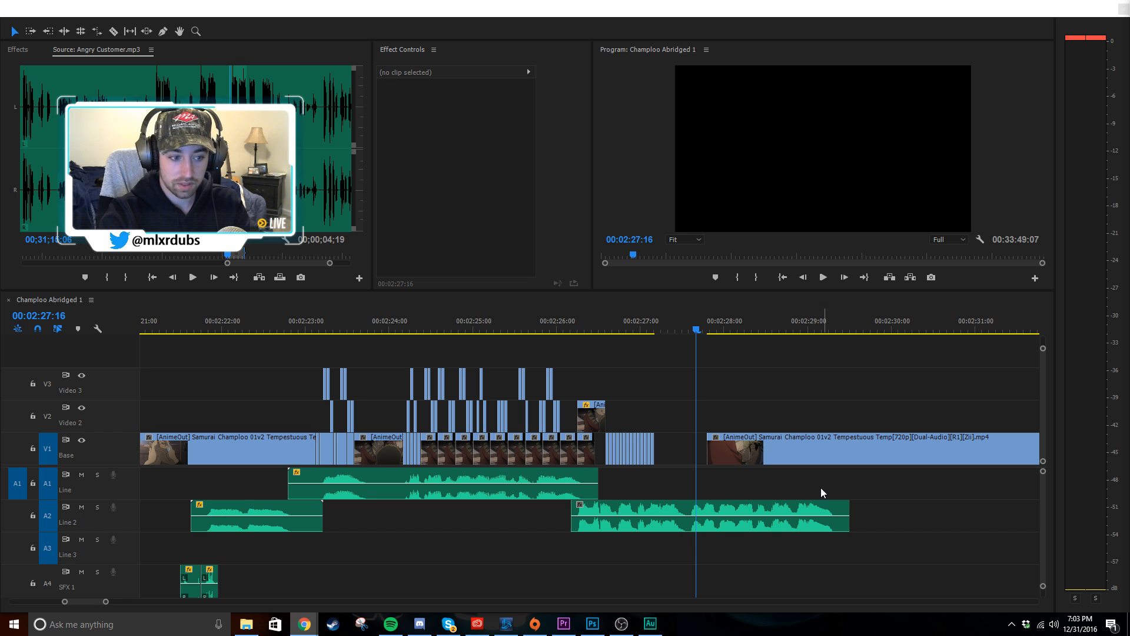
pyautogui.click(928, 500)
pyautogui.scroll(3, 927, 500)
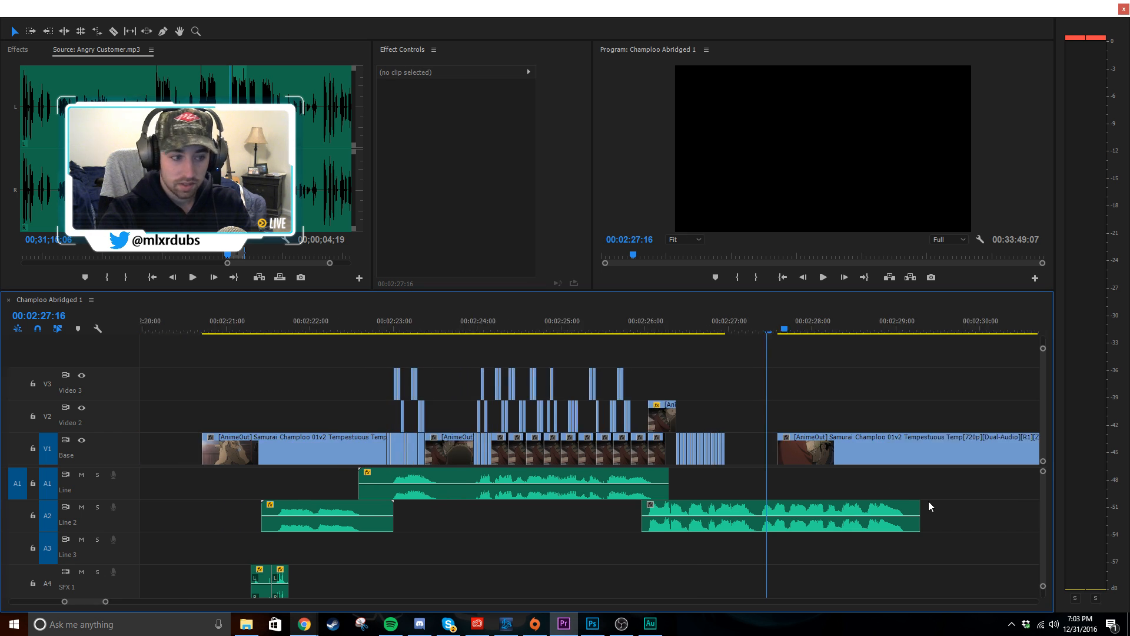
pyautogui.keyDown('alt'); pyautogui.scroll(3, 658, 504); pyautogui.keyUp('alt')
pyautogui.rightClick(702, 502)
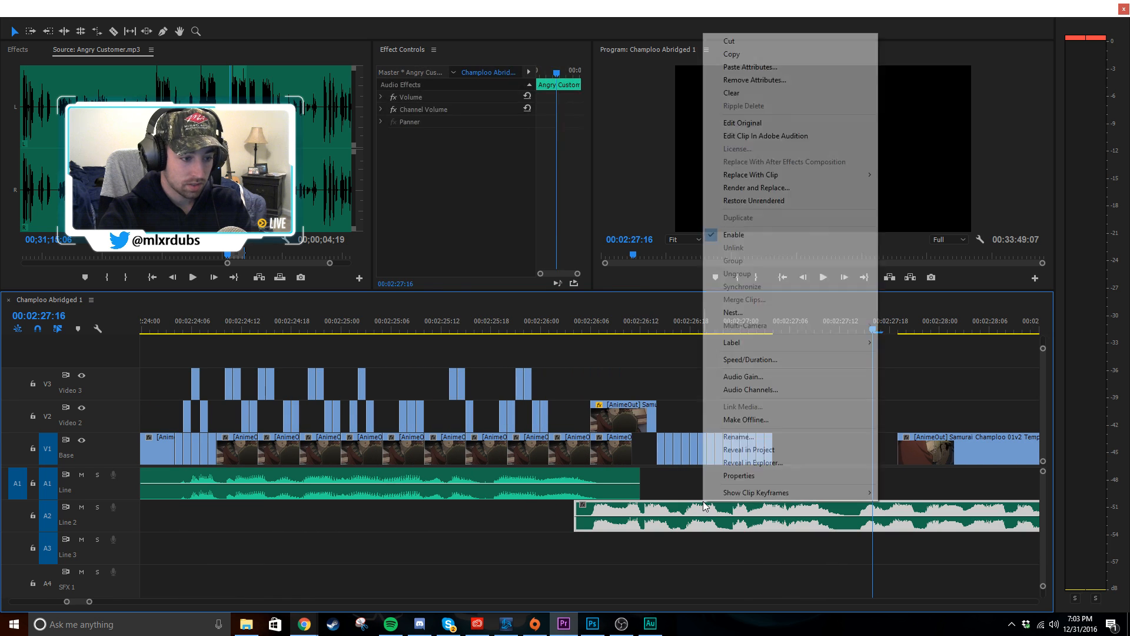
pyautogui.click(734, 390)
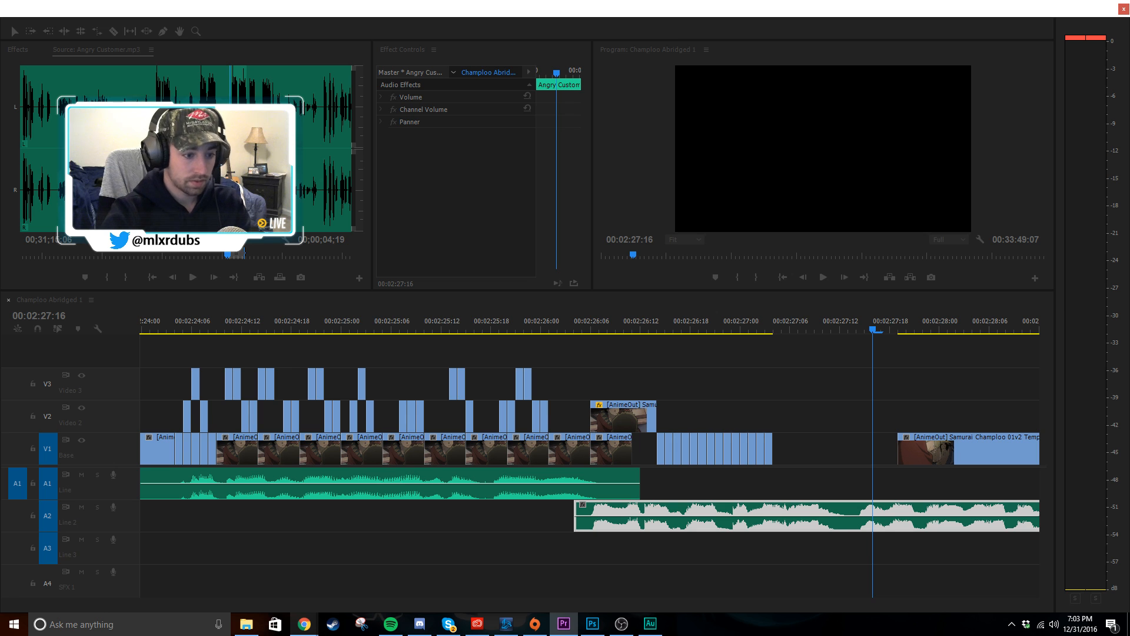
pyautogui.press('Return')
# - Play the sequence from the start of the trimmed Line 2 clip to check its level and timing
pyautogui.click(584, 327)
pyautogui.press('space')
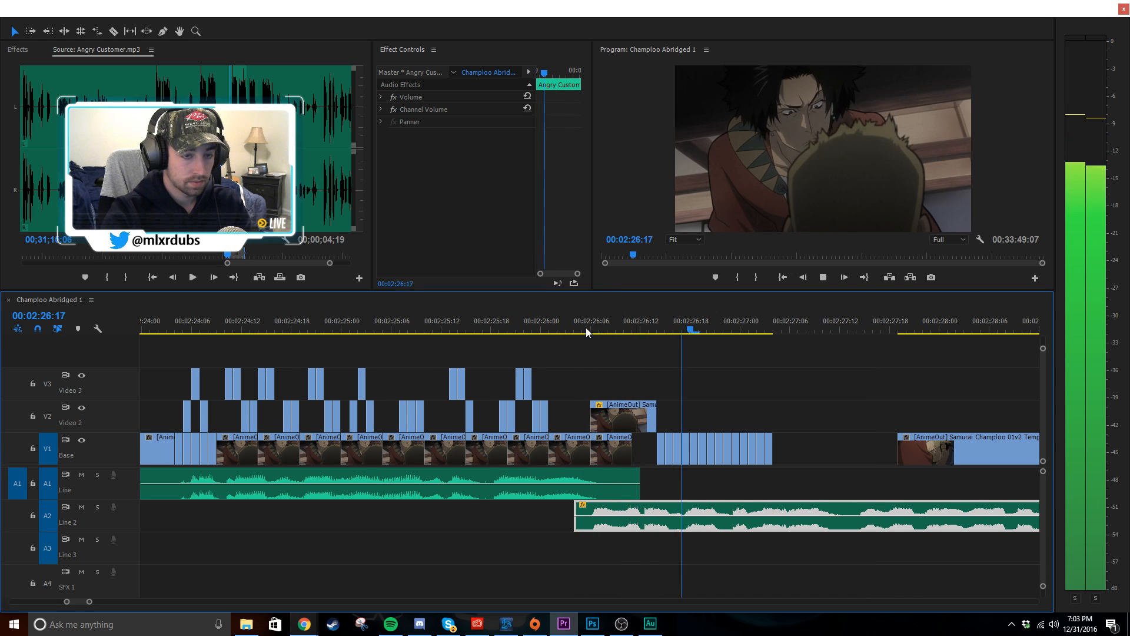
pyautogui.press('space')
pyautogui.scroll(-5, 655, 417)
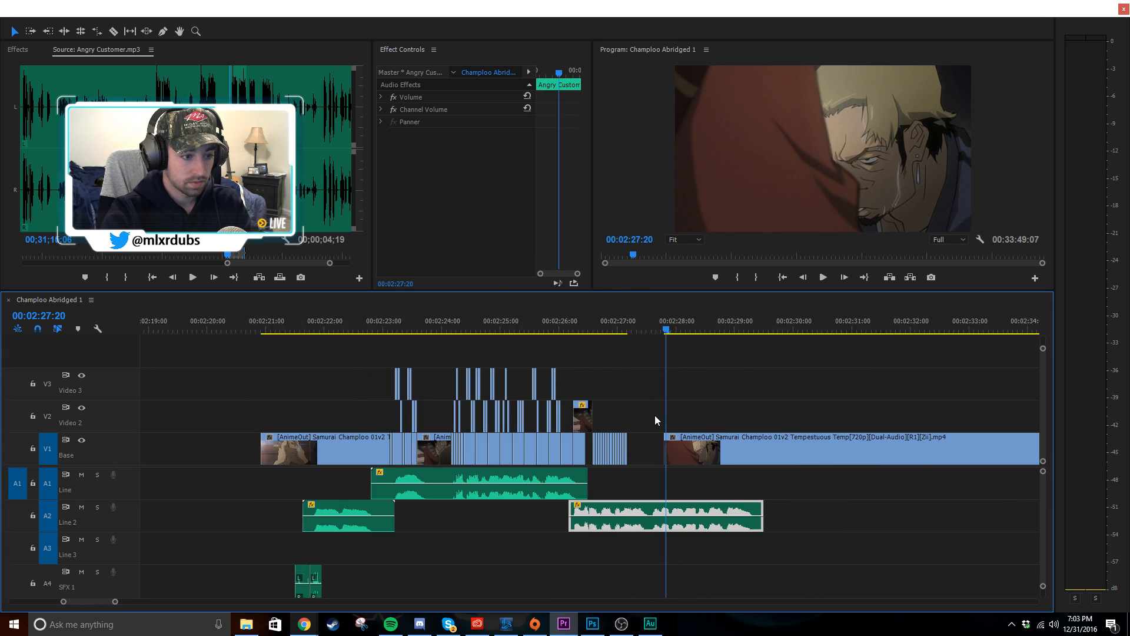
pyautogui.scroll(5, 655, 416)
# - Park the playhead at 00:02:27:04 and move the long V1 clip to about 00:02:32:18, leaving a gap after the short clips
pyautogui.moveTo(539, 330); pyautogui.dragTo(644, 332)
pyautogui.scroll(-8, 687, 424)
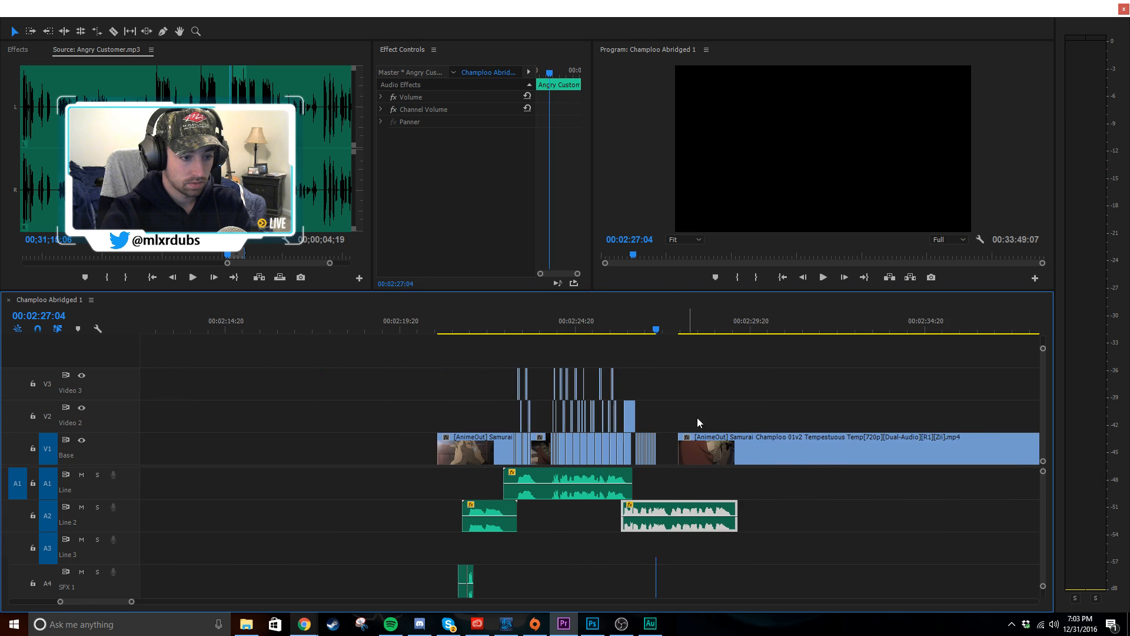
pyautogui.click(698, 418)
pyautogui.scroll(-4, 674, 413)
pyautogui.moveTo(503, 442); pyautogui.dragTo(677, 452)
pyautogui.click(488, 425)
pyautogui.scroll(6, 459, 438)
pyautogui.click(632, 420)
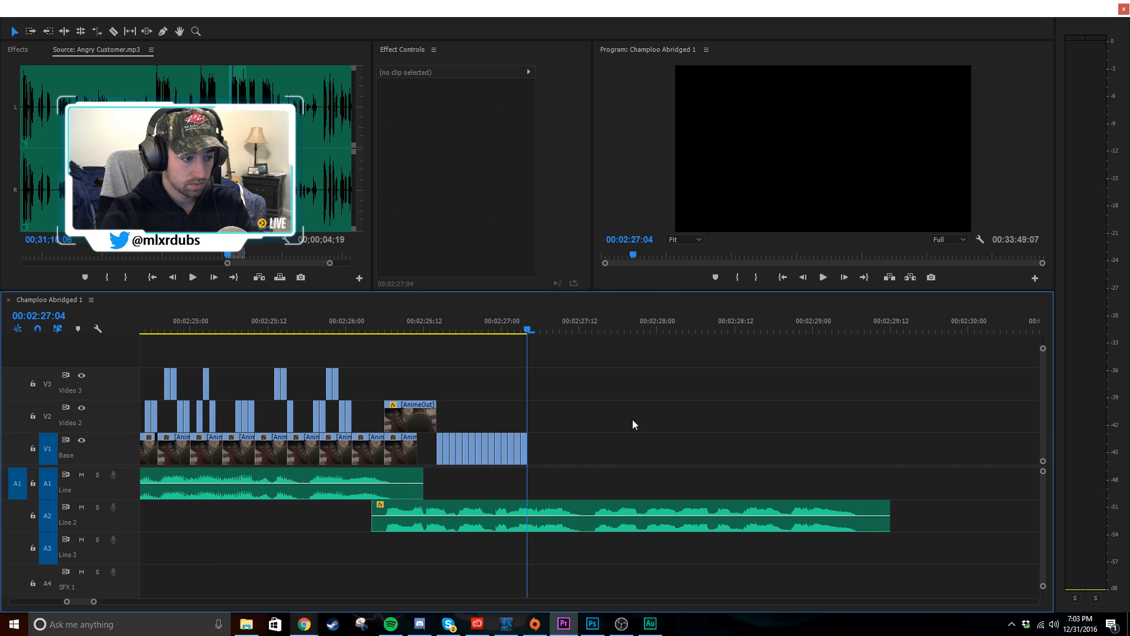
# - Copy the run of short V1 clips ending at 00:02:27:04 and paste it repeatedly up to 00:02:30:02
pyautogui.moveTo(588, 437); pyautogui.dragTo(436, 456)
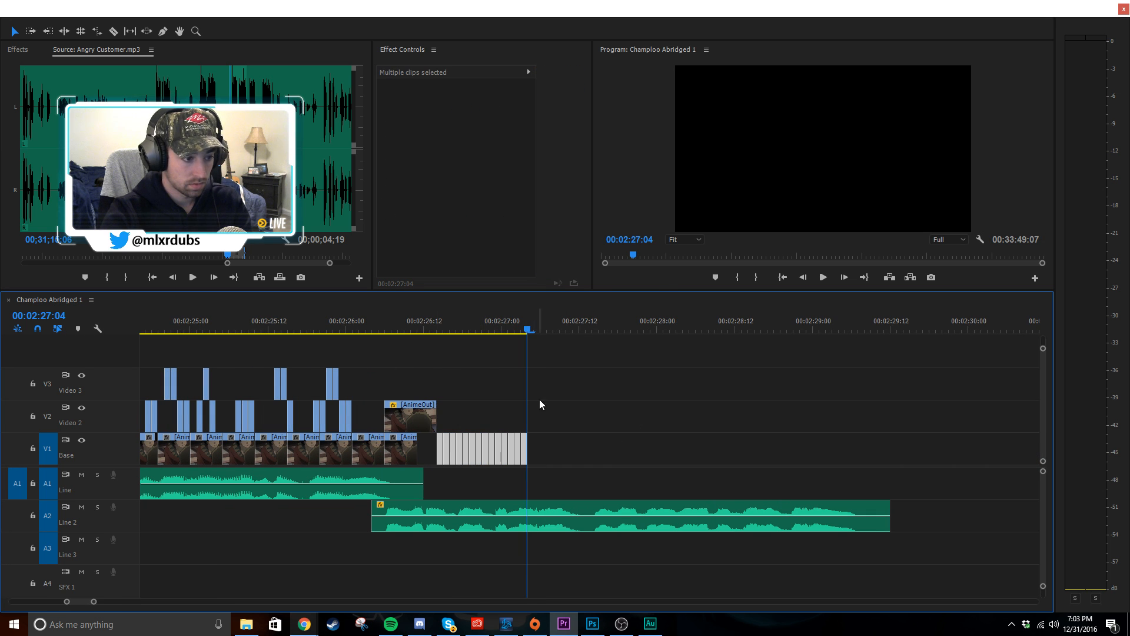
pyautogui.press('Down')
pyautogui.hotkey('ctrl', 'v')
pyautogui.hotkey('ctrl', 'v')
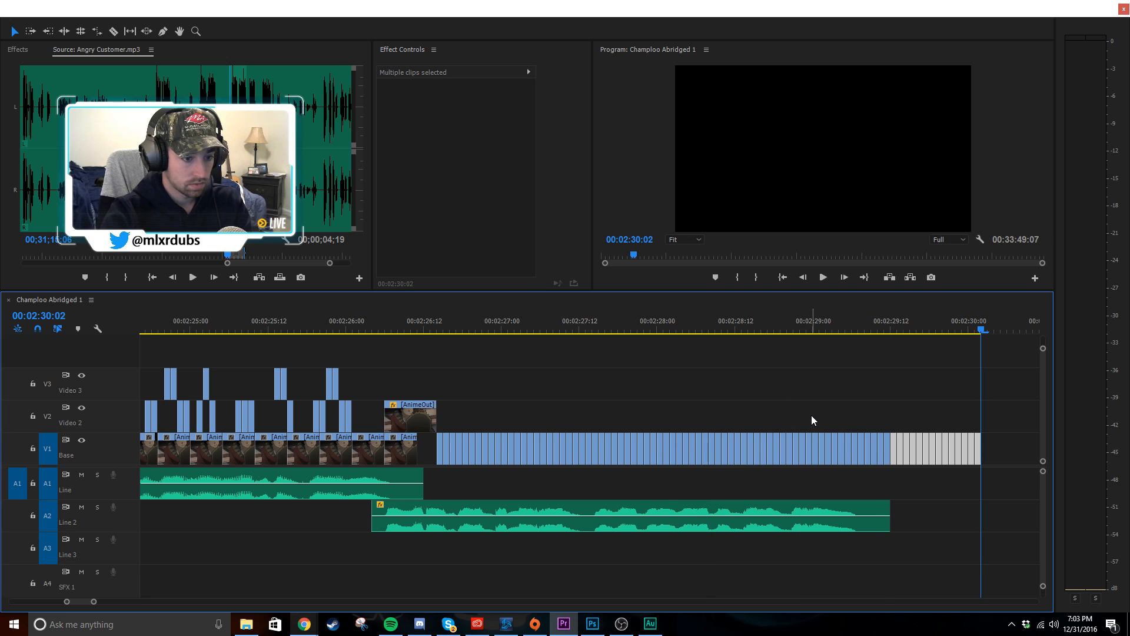
# - Play the pasted V1 clips from about 00:02:26:07 against the Line 2 dialogue
pyautogui.click(394, 328)
pyautogui.press('space')
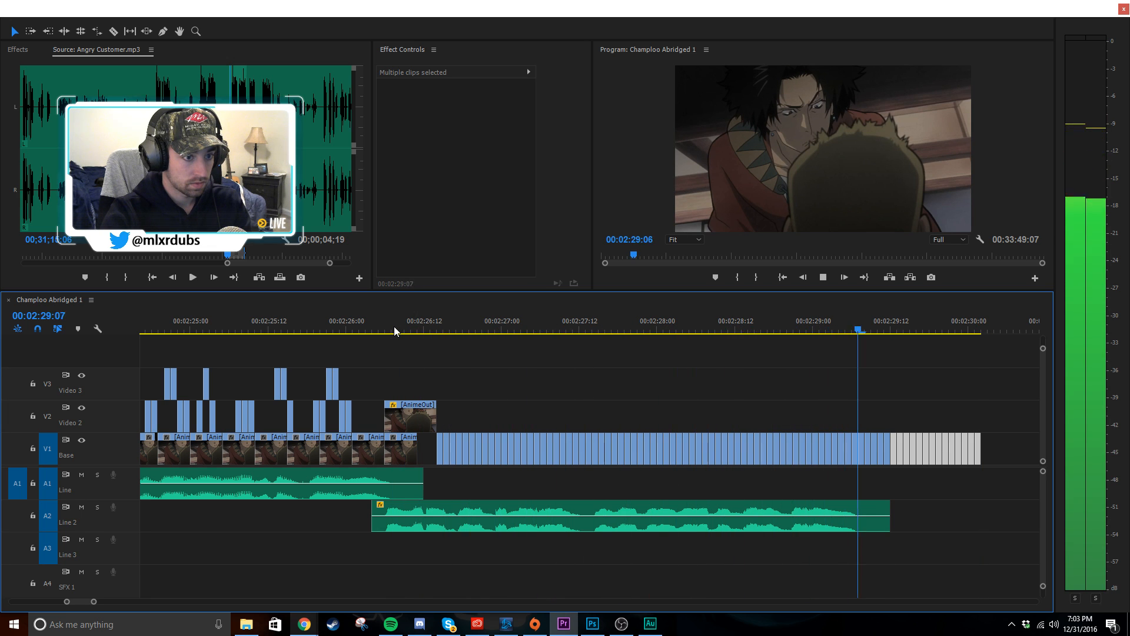
pyautogui.press('space')
pyautogui.scroll(-2, 888, 391)
pyautogui.click(860, 404)
pyautogui.click(821, 394)
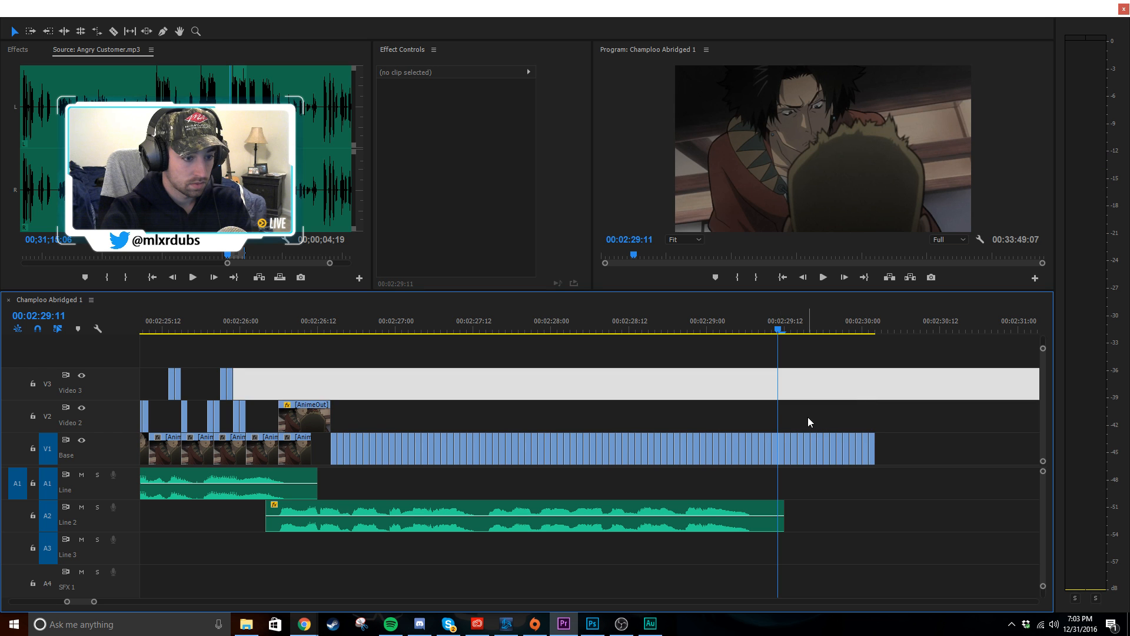
pyautogui.click(910, 421)
pyautogui.click(898, 417)
# - Review the earlier section around 00:02:23:07, where the short V2 and V3 clips begin
pyautogui.scroll(10, 870, 416)
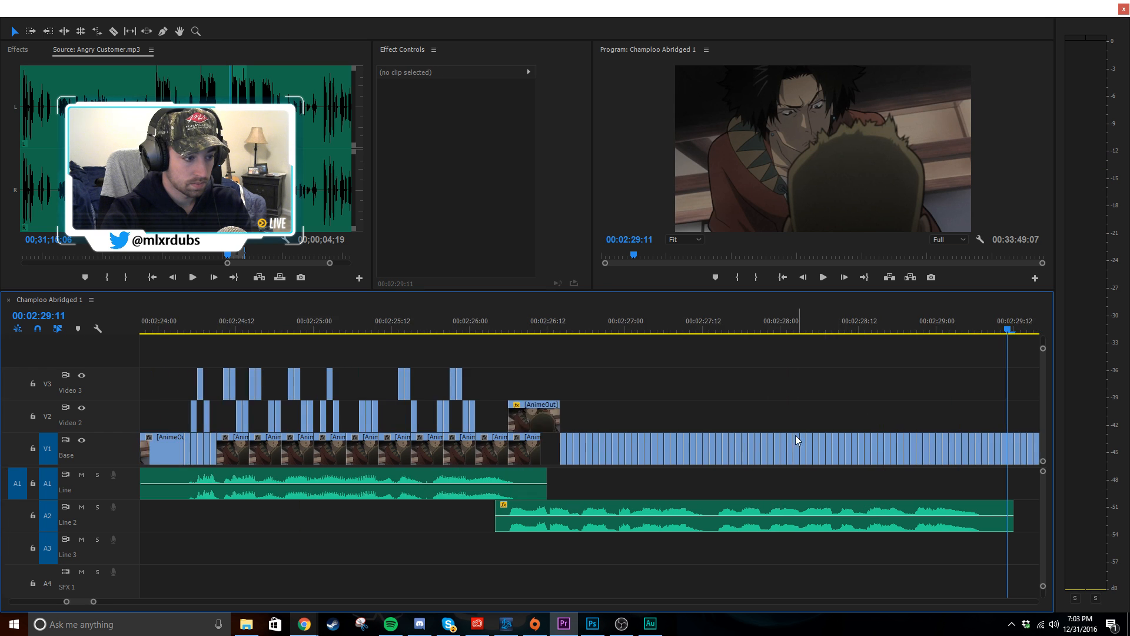
pyautogui.scroll(2, 796, 441)
pyautogui.moveTo(356, 330); pyautogui.dragTo(525, 404)
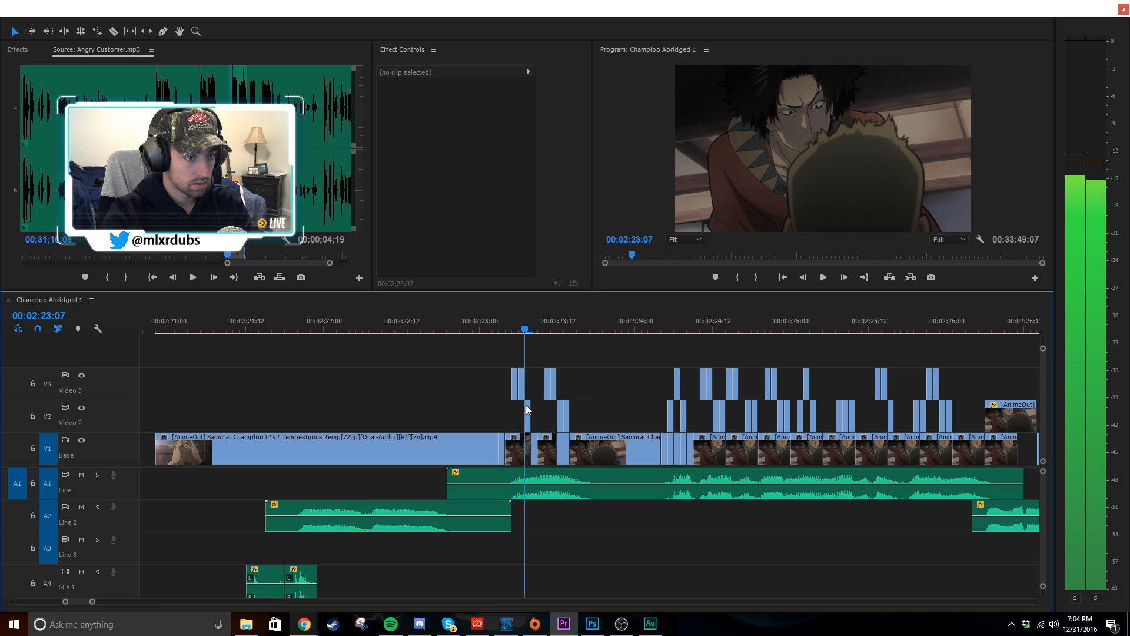
pyautogui.press('-')
pyautogui.scroll(-1, 540, 421)
pyautogui.scroll(-7, 676, 539)
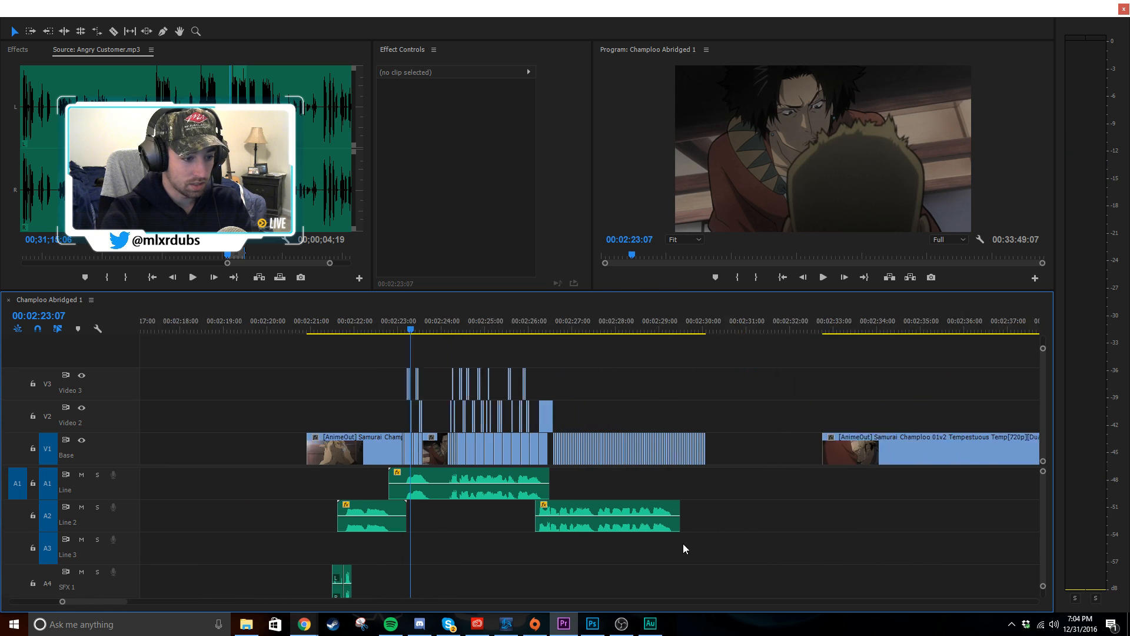
pyautogui.scroll(4, 437, 546)
# - Find the pause in the Line 2 dialogue at 00:02:27:13 and delete all short V1 clips beyond it
pyautogui.click(411, 318)
pyautogui.press('space')
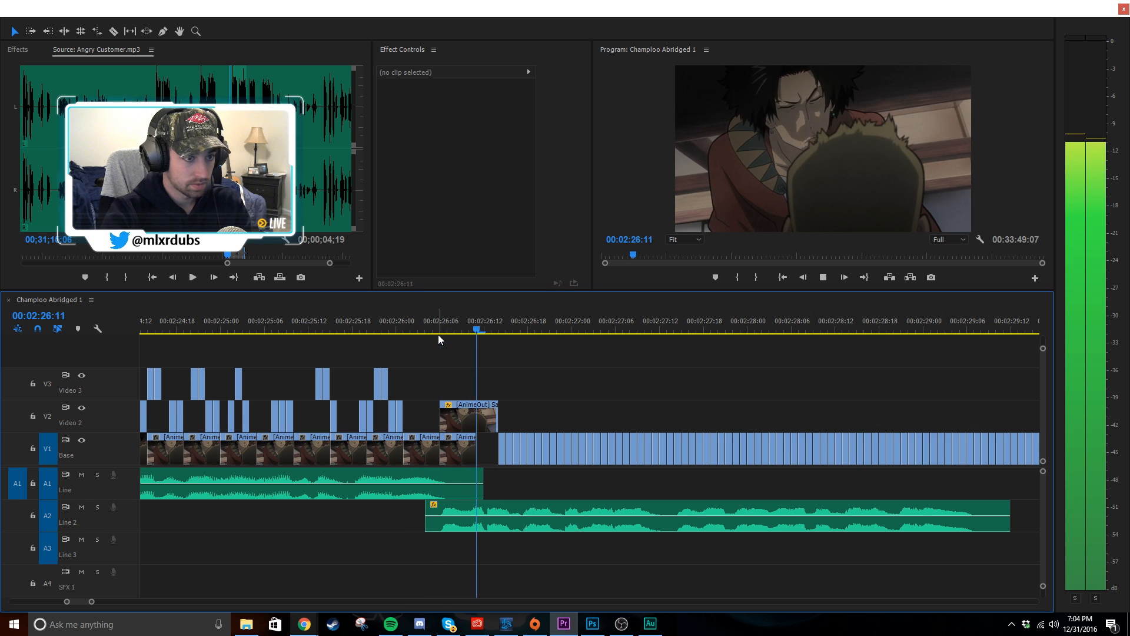
pyautogui.press('space')
pyautogui.moveTo(656, 327); pyautogui.dragTo(672, 330)
pyautogui.scroll(-2, 662, 395)
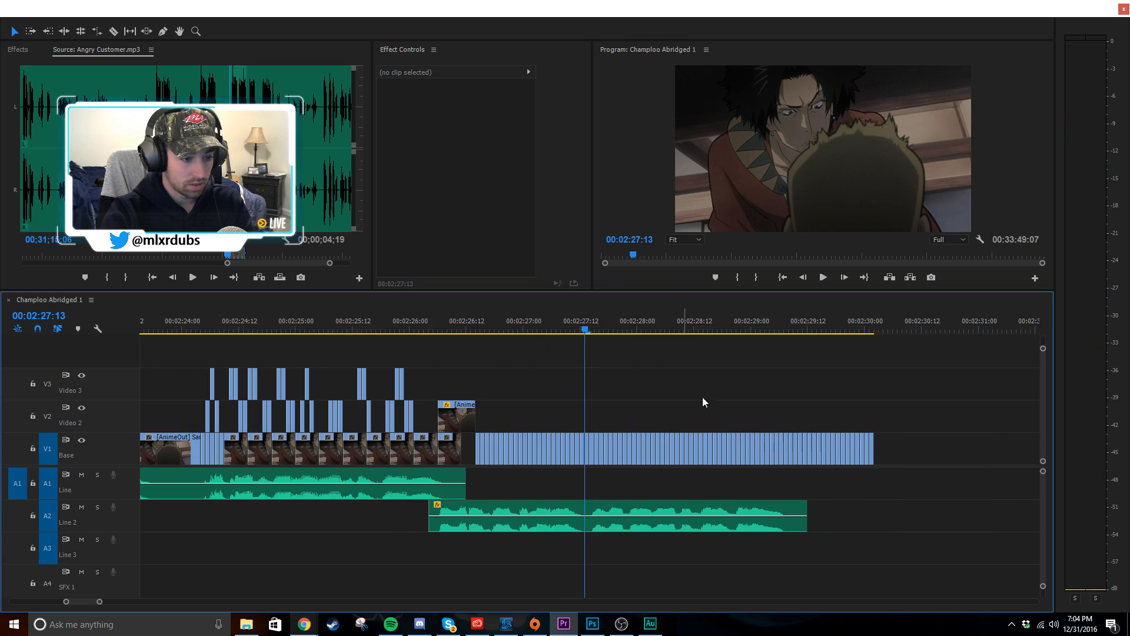
pyautogui.scroll(-3, 857, 430)
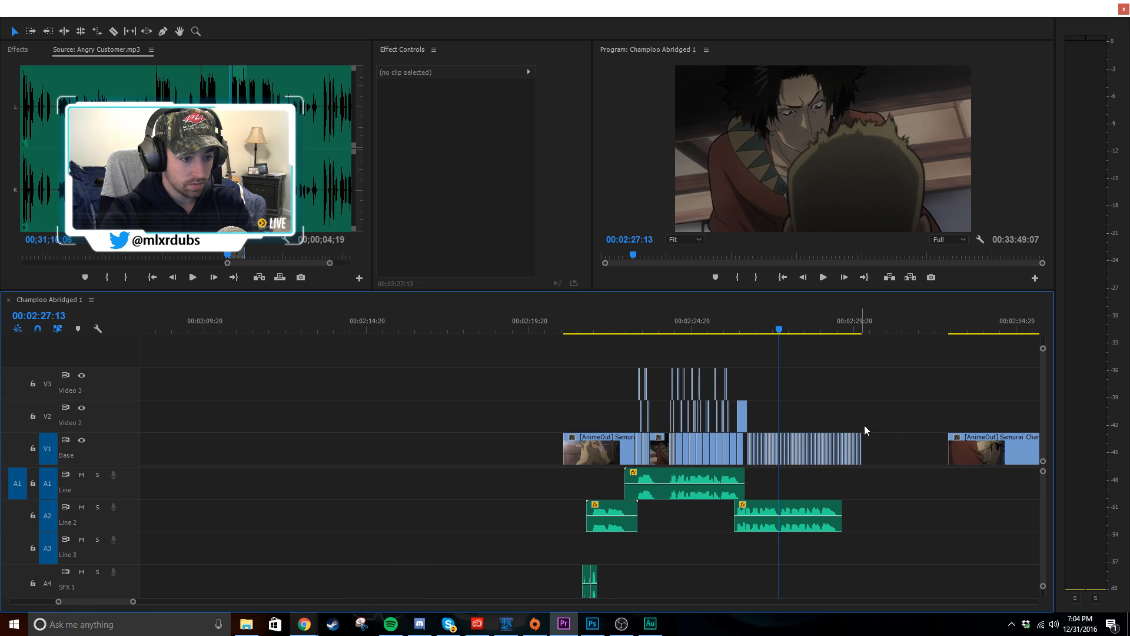
pyautogui.moveTo(888, 437); pyautogui.dragTo(781, 456)
pyautogui.scroll(5, 782, 456)
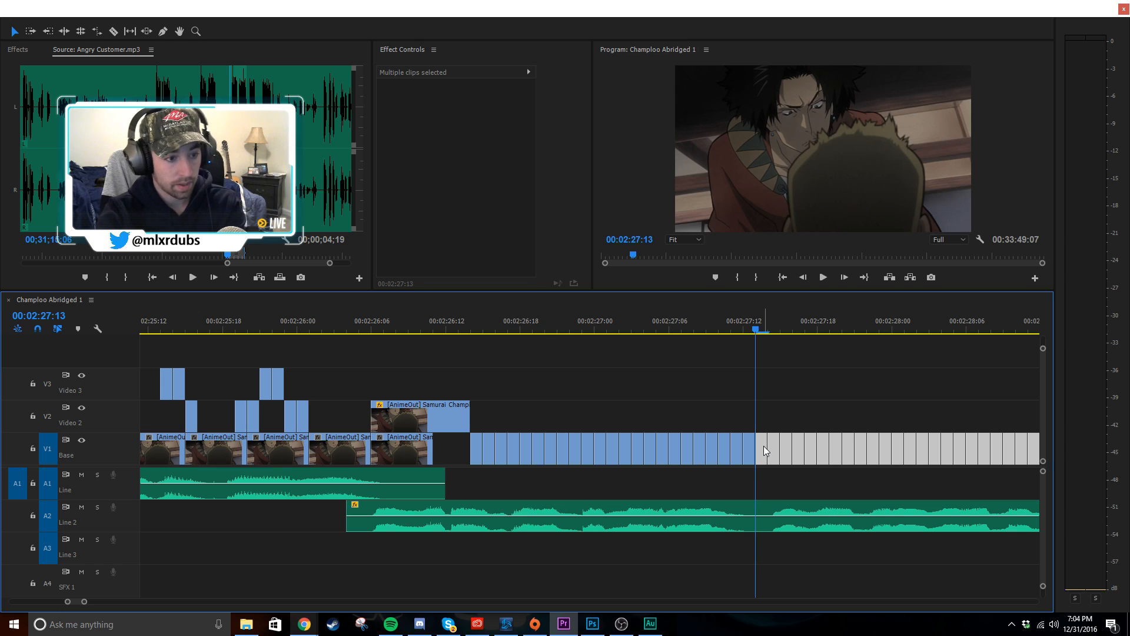
pyautogui.press('Delete')
# - Split the long V1 clip at 00:02:35:05 and delete the part before the split
pyautogui.scroll(-5, 763, 446)
pyautogui.click(808, 452)
pyautogui.scroll(-4, 808, 452)
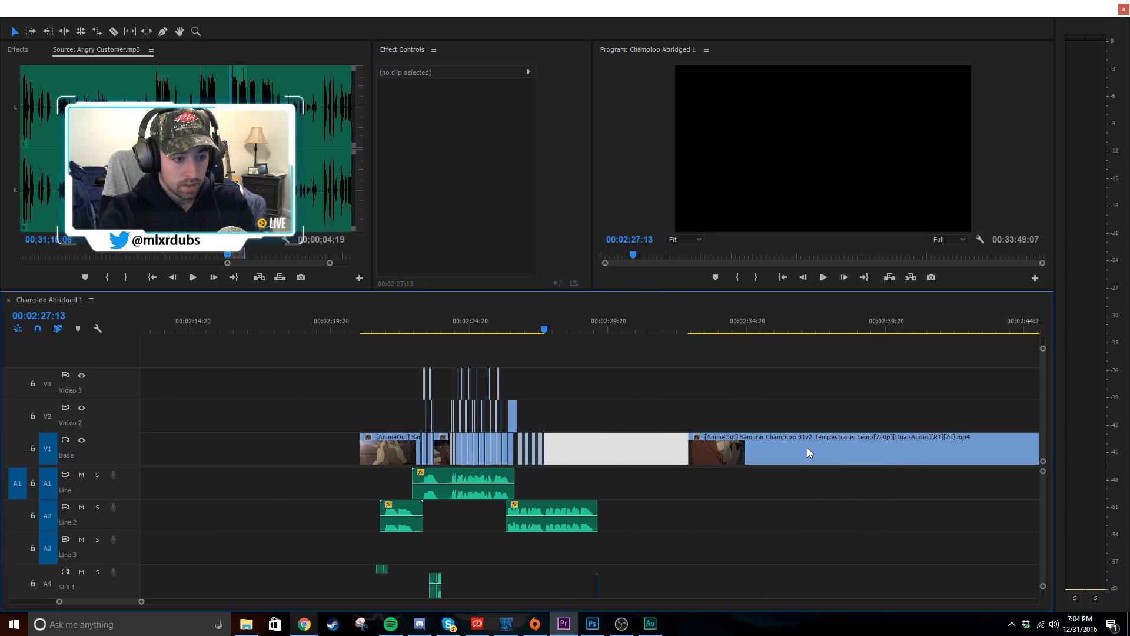
pyautogui.scroll(2, 807, 452)
pyautogui.moveTo(719, 331)
pyautogui.mouseDown()
pyautogui.moveTo(752, 330)
pyautogui.moveTo(718, 336)
pyautogui.mouseUp()
pyautogui.press('c')
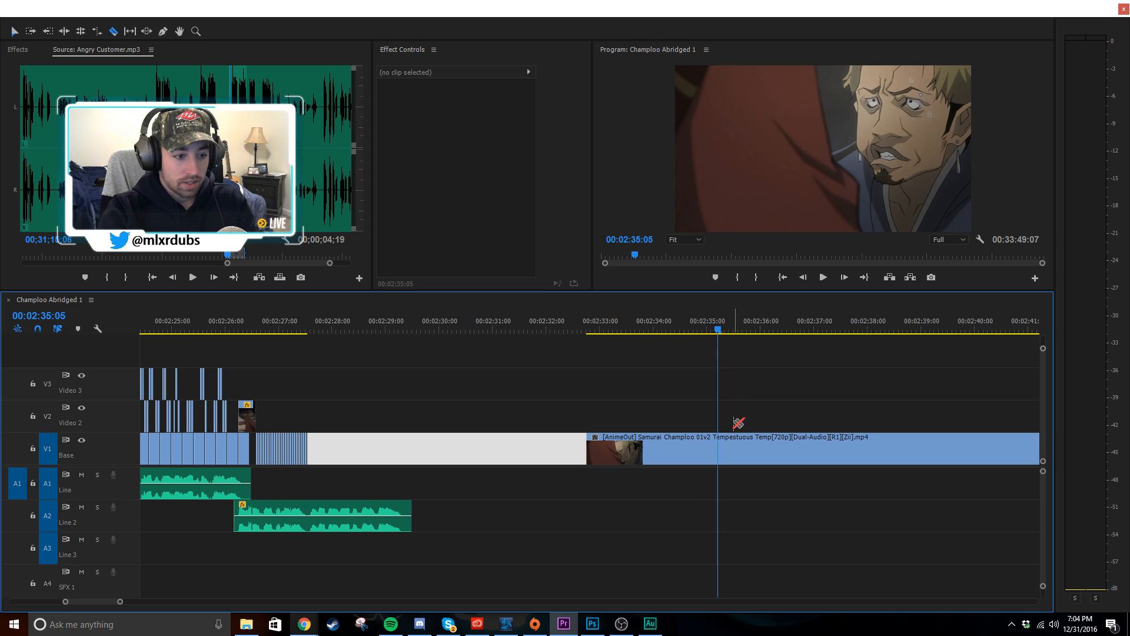
pyautogui.click(719, 448)
pyautogui.press('v')
pyautogui.click(647, 447)
pyautogui.press('Delete')
# - Move the remaining long V1 clip back so it directly follows the short clips at 00:02:27:13
pyautogui.moveTo(765, 451); pyautogui.dragTo(361, 453)
pyautogui.scroll(7, 312, 449)
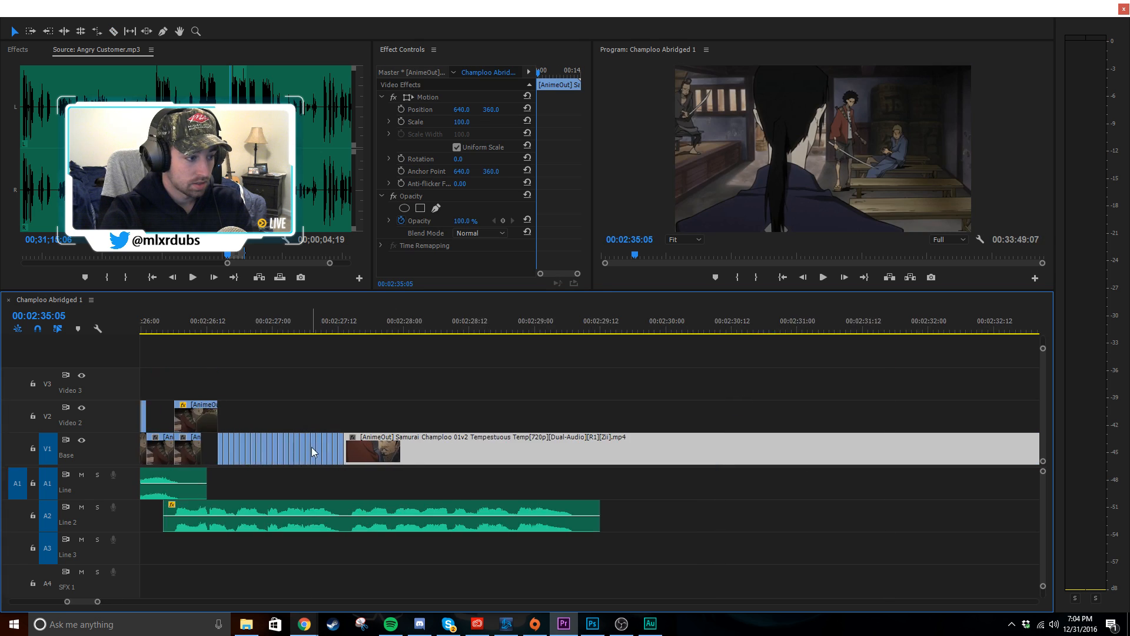
pyautogui.click(412, 399)
pyautogui.scroll(3, 421, 398)
pyautogui.click(481, 404)
pyautogui.scroll(-3, 482, 406)
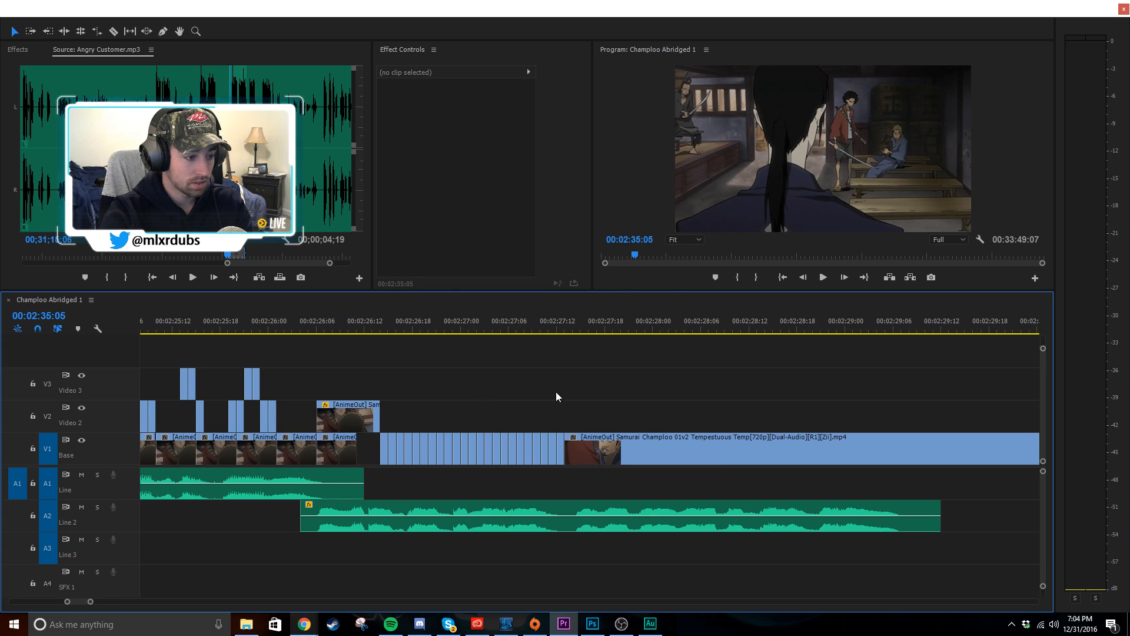
# - Play the sequence from about 00:02:26:13 to check the change from the short clips to the moved clip
pyautogui.click(556, 391)
pyautogui.click(376, 321)
pyautogui.press('space')
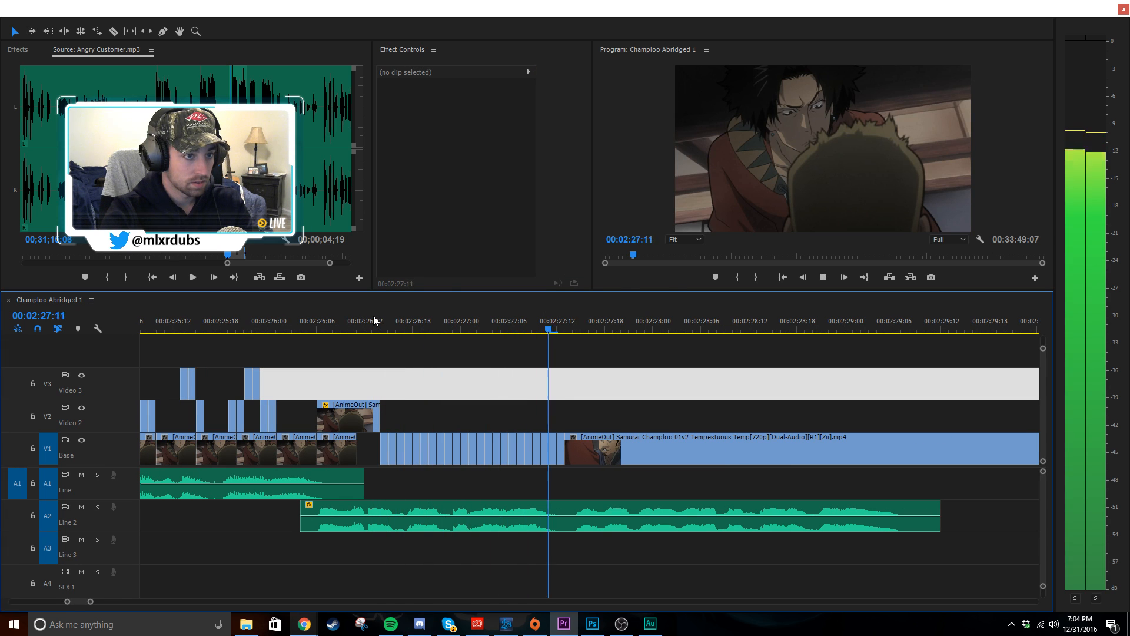
# - Play the long V1 clip against the rest of the Line 2 dialogue and set the playhead at 00:02:29:04
pyautogui.scroll(-2, 809, 443)
pyautogui.press('space')
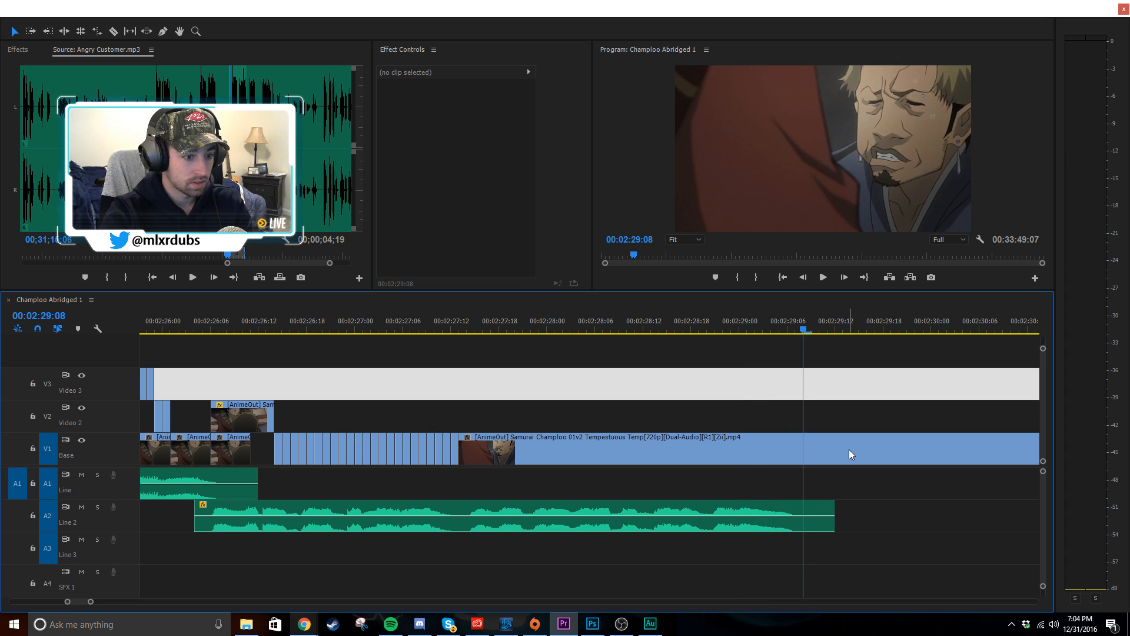
pyautogui.scroll(-2, 848, 450)
pyautogui.moveTo(771, 333); pyautogui.dragTo(719, 345)
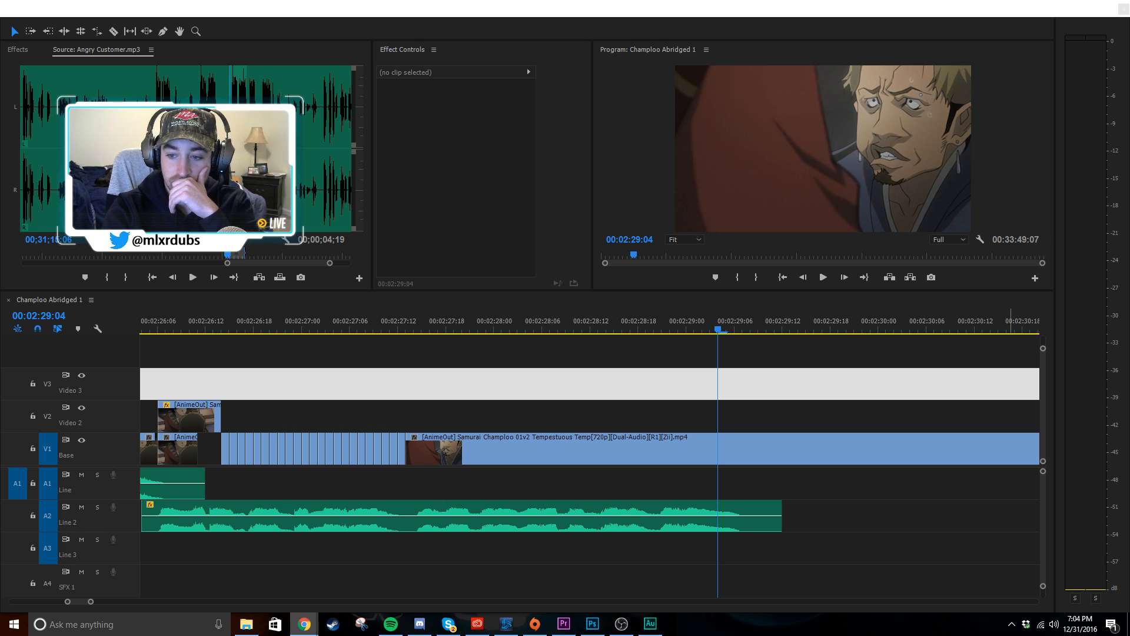
pyautogui.click(849, 486)
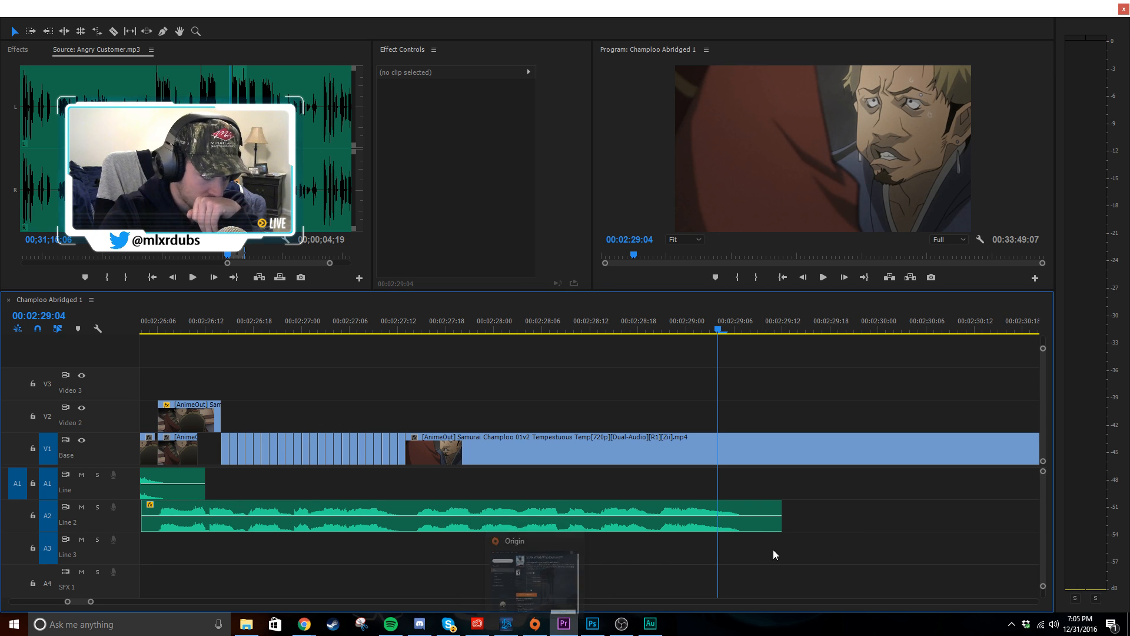
pyautogui.click(621, 624)
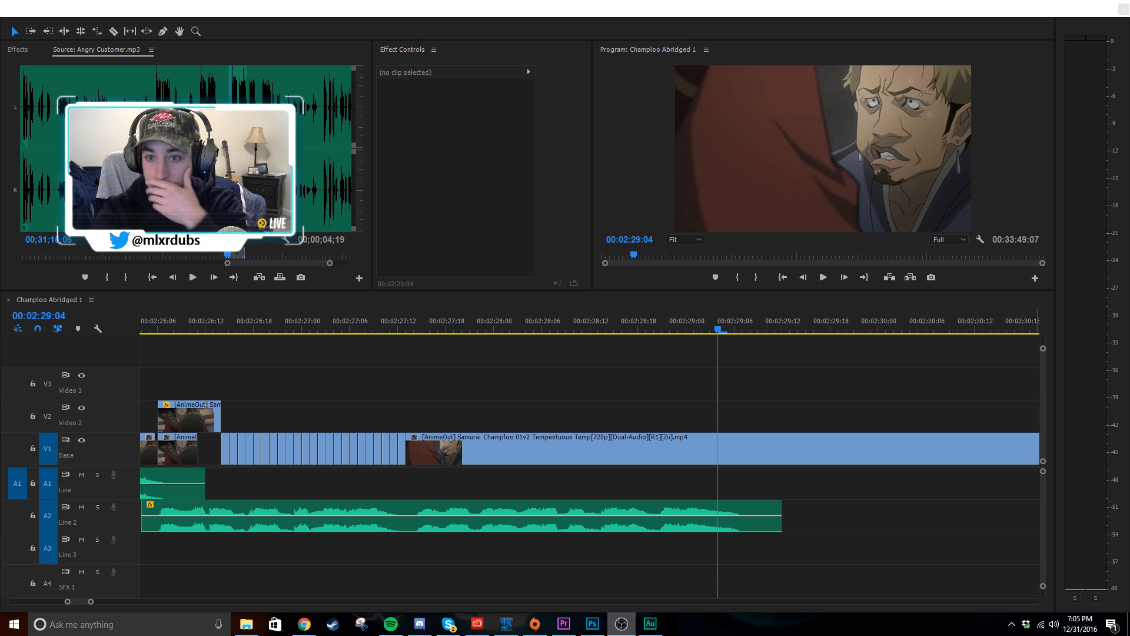
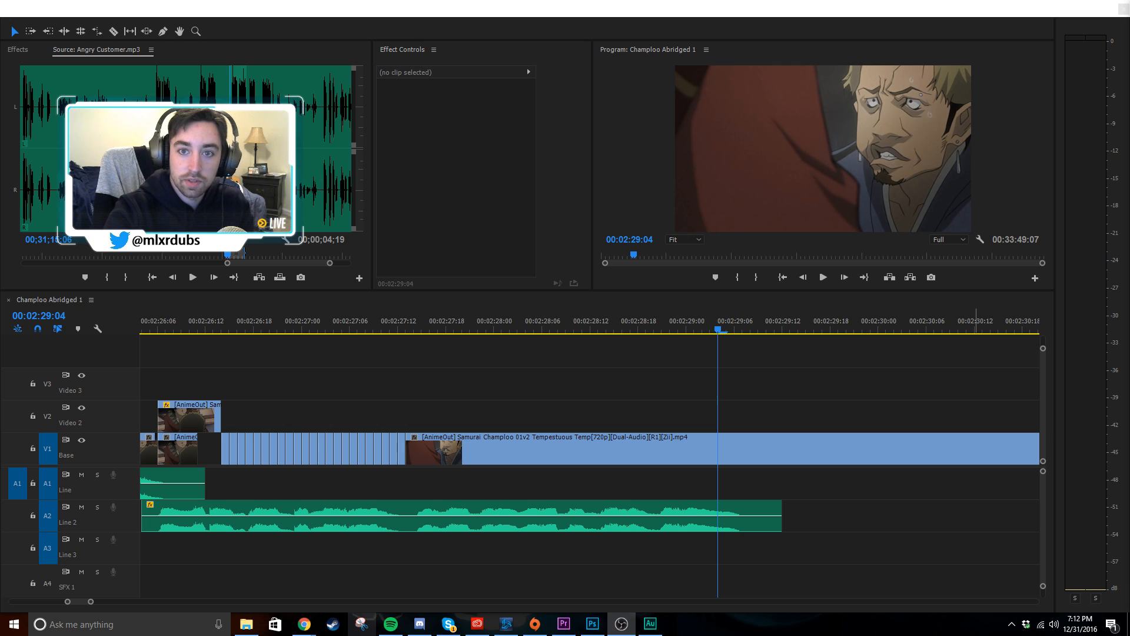
pyautogui.hotkey('alt', 'Tab')
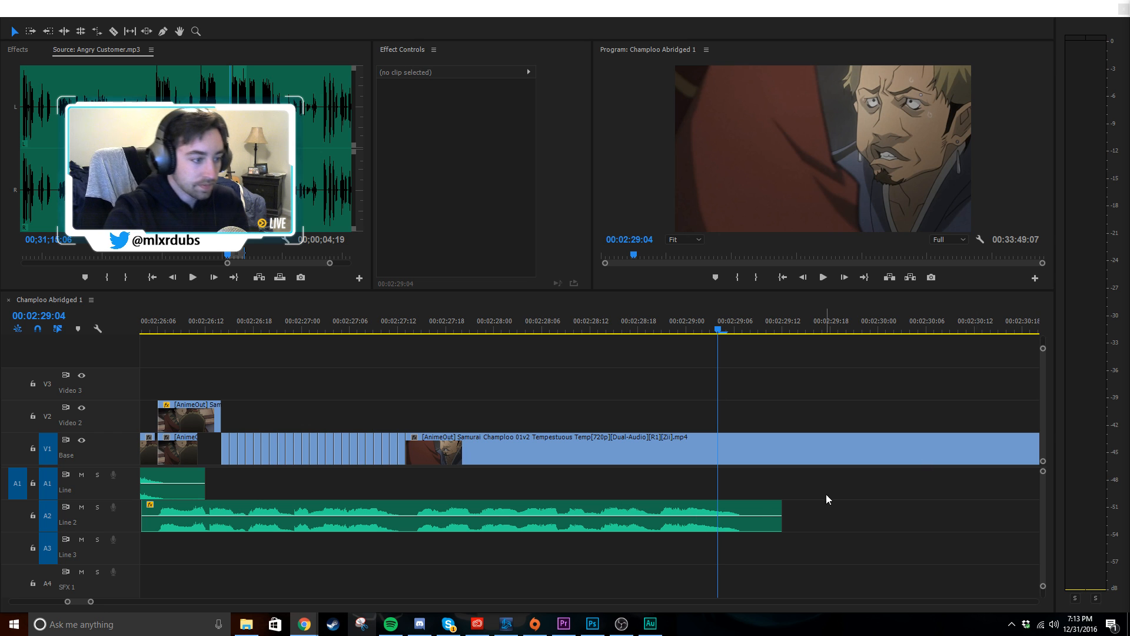
pyautogui.click(845, 498)
# - Switch to File Explorer and arrange the Footage folder window so the My Skype Received Files list stays visible
pyautogui.hotkey('alt', 'Tab')
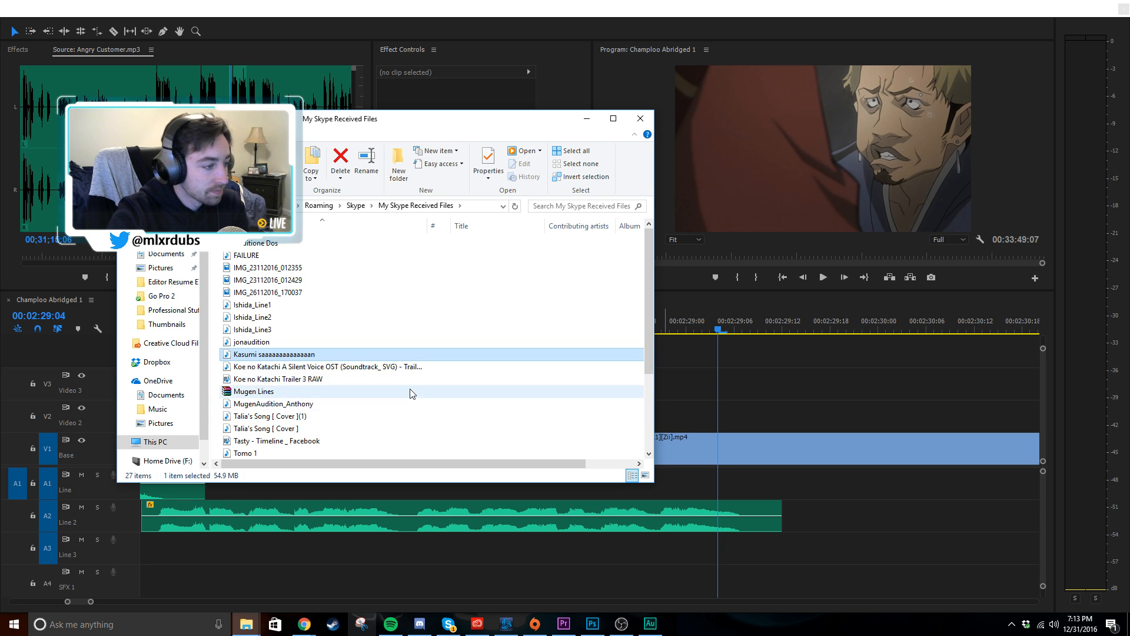
pyautogui.scroll(-3, 406, 388)
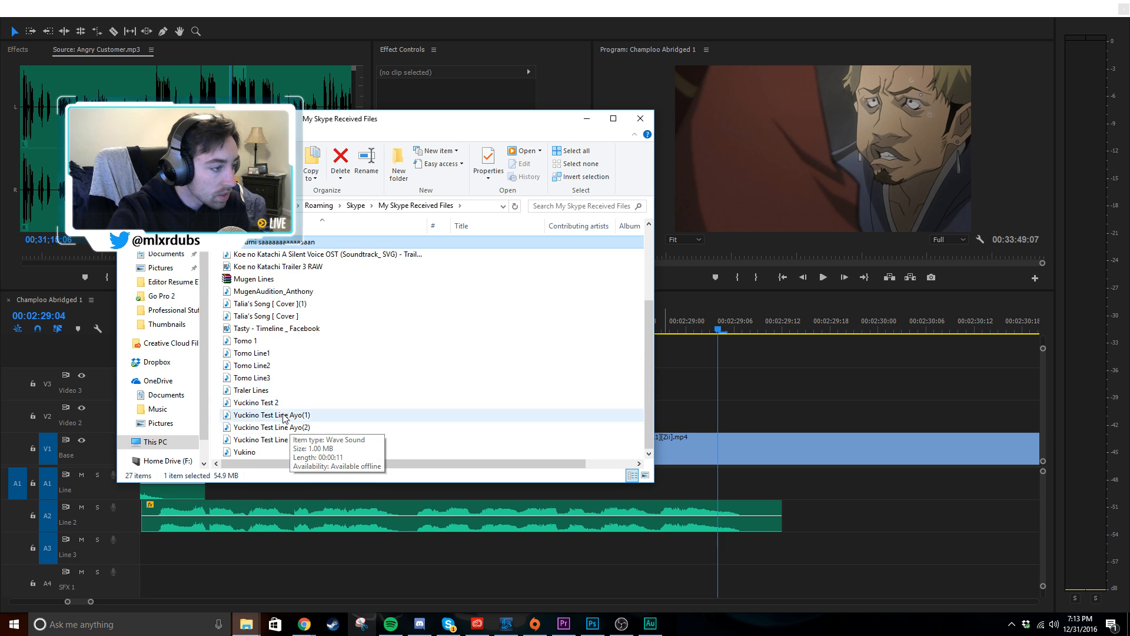
pyautogui.scroll(3, 271, 359)
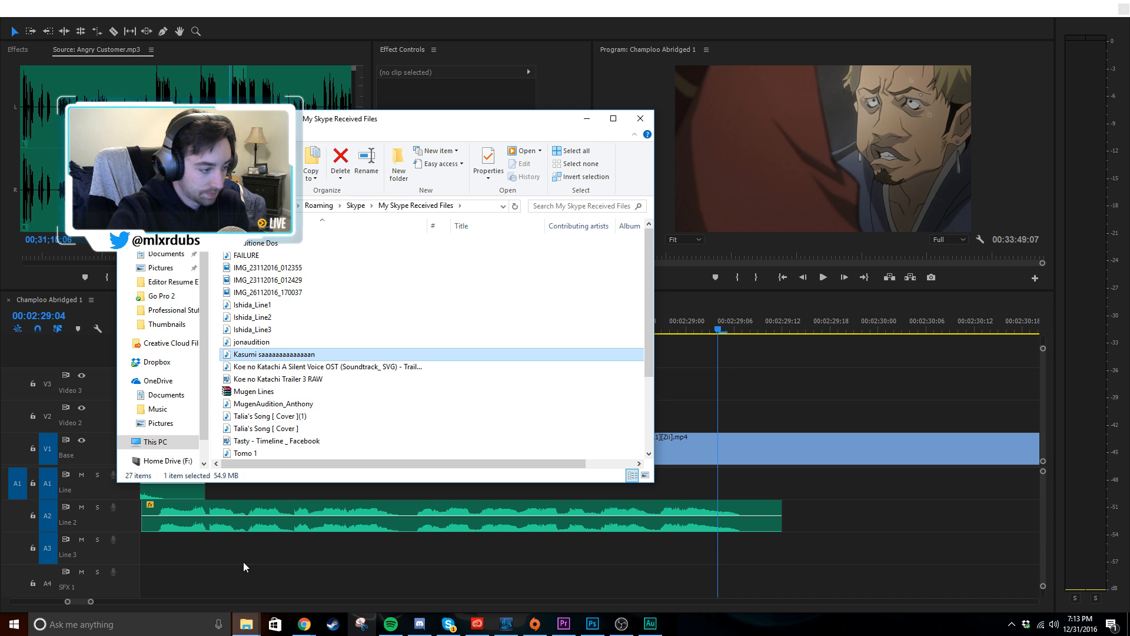
pyautogui.moveTo(246, 623)
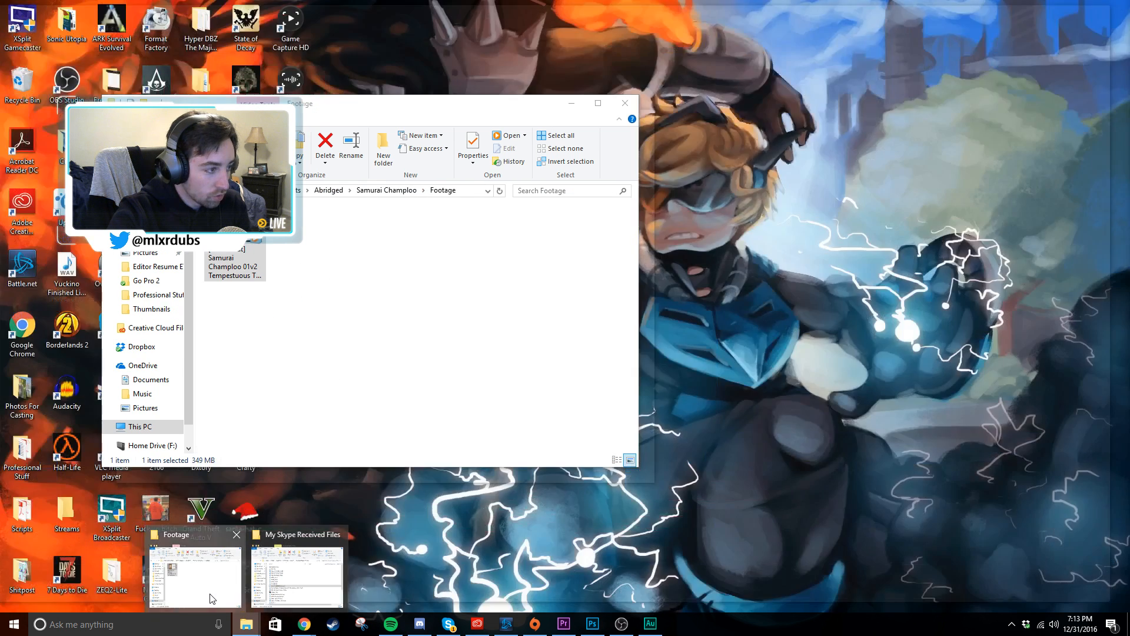
pyautogui.click(211, 596)
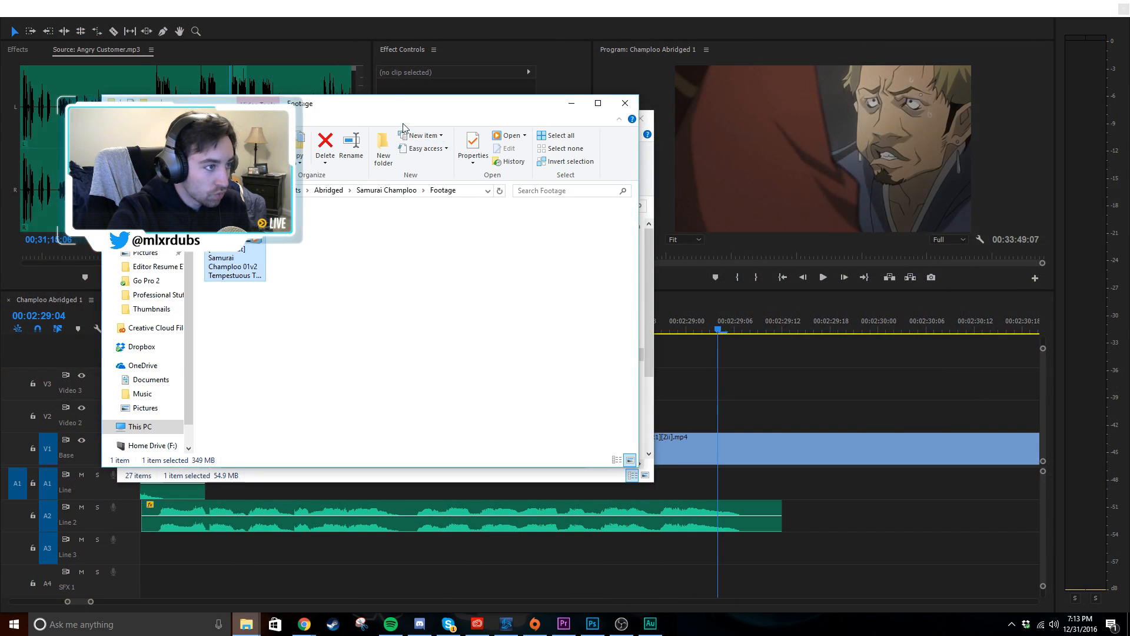
pyautogui.moveTo(401, 110); pyautogui.dragTo(580, 255)
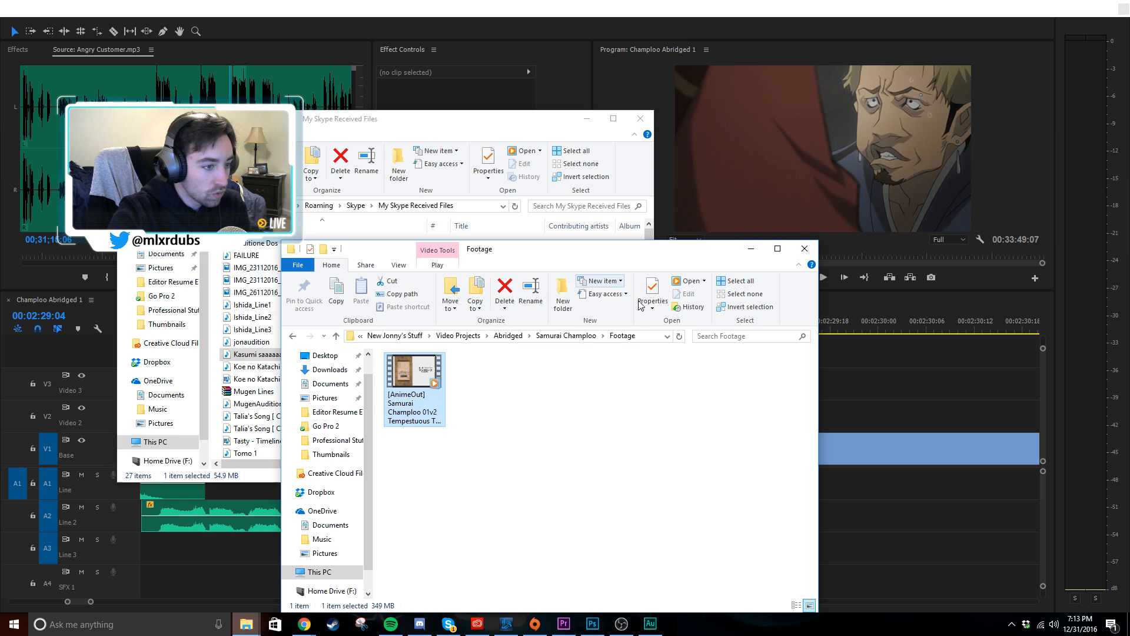
# - Create a folder named Fuu inside the Samurai Champloo project's Lines folder and open it
pyautogui.click(565, 336)
pyautogui.click(414, 426)
pyautogui.doubleClick(415, 427)
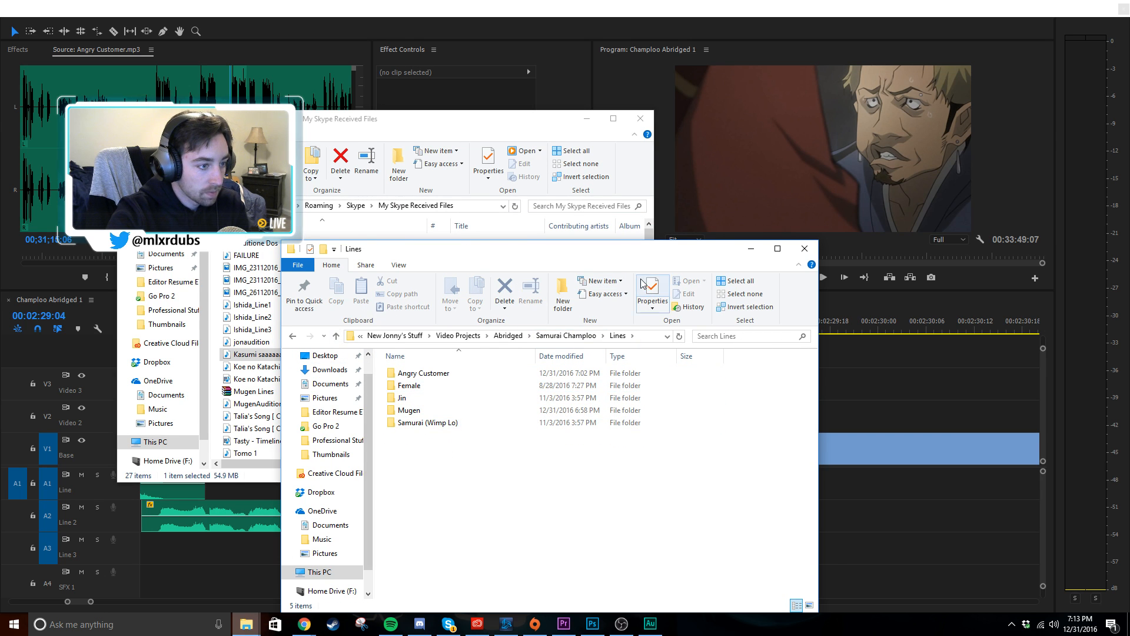
pyautogui.click(562, 294)
pyautogui.write('Fuu')
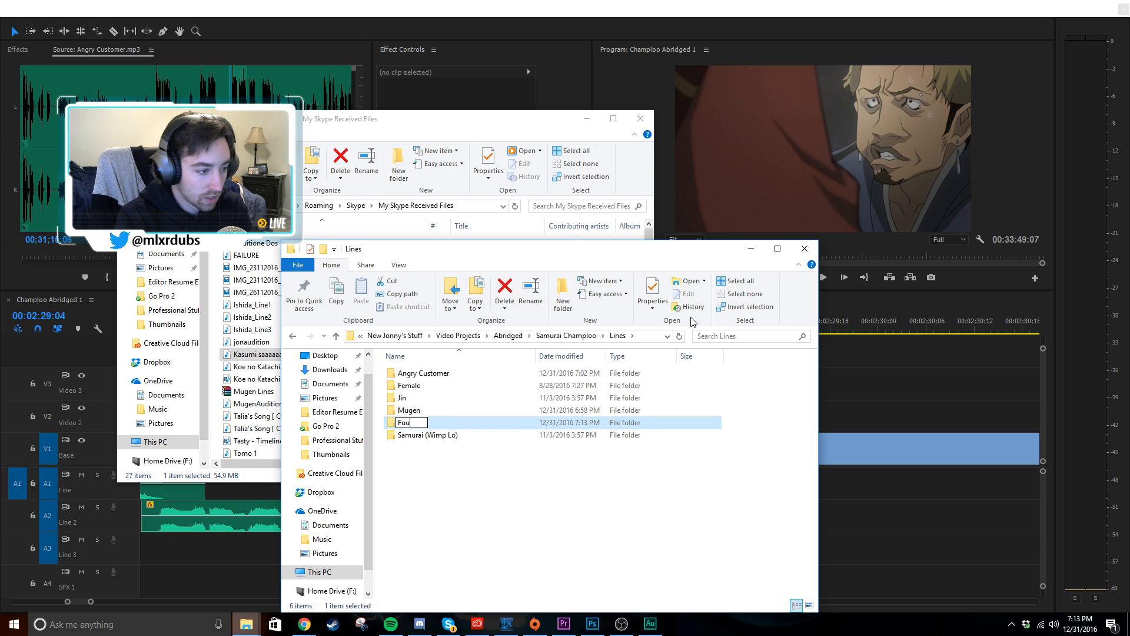
pyautogui.press('Return')
pyautogui.press('Return')
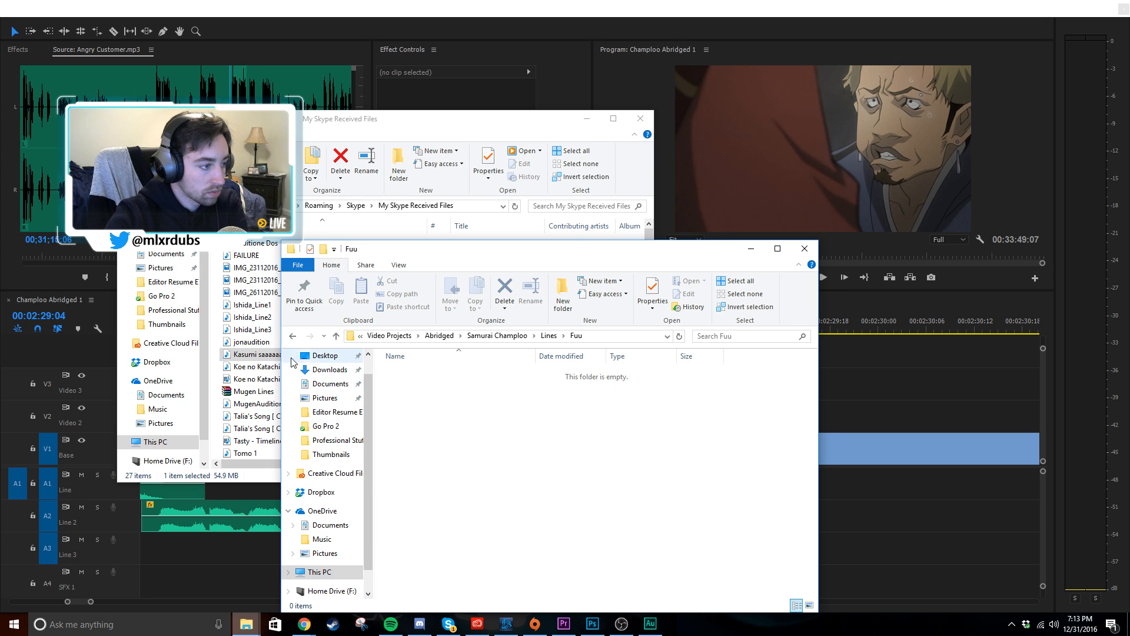
# - Move the Kasumi wave file from My Skype Received Files into the Fuu folder and close the Skype folder window
pyautogui.moveTo(254, 354); pyautogui.dragTo(485, 409)
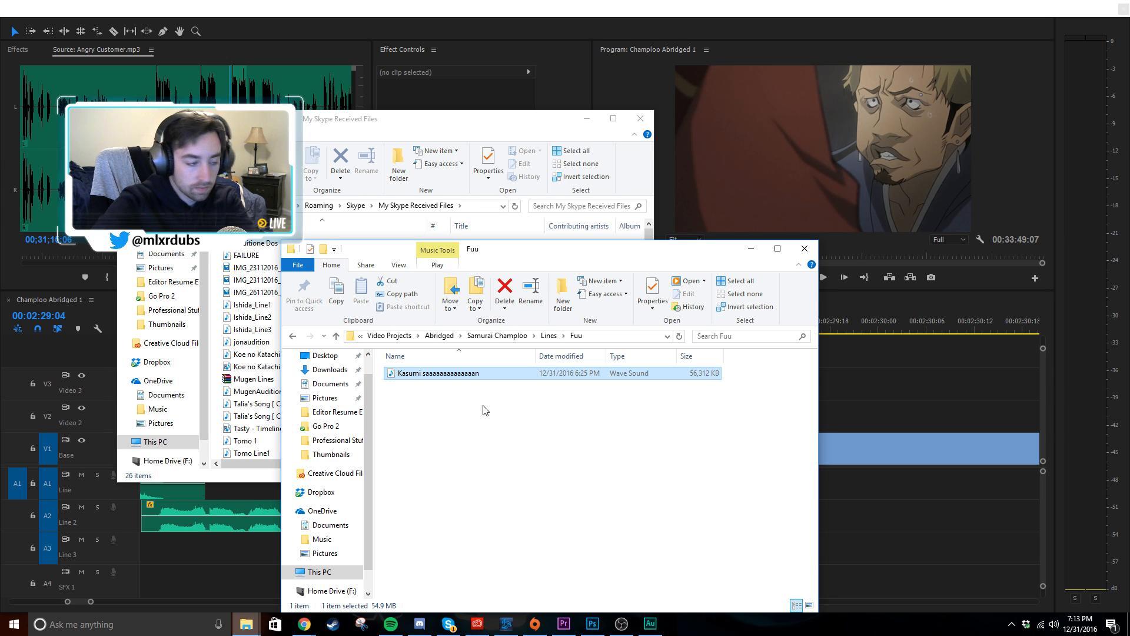
pyautogui.click(459, 415)
pyautogui.click(642, 120)
pyautogui.click(641, 119)
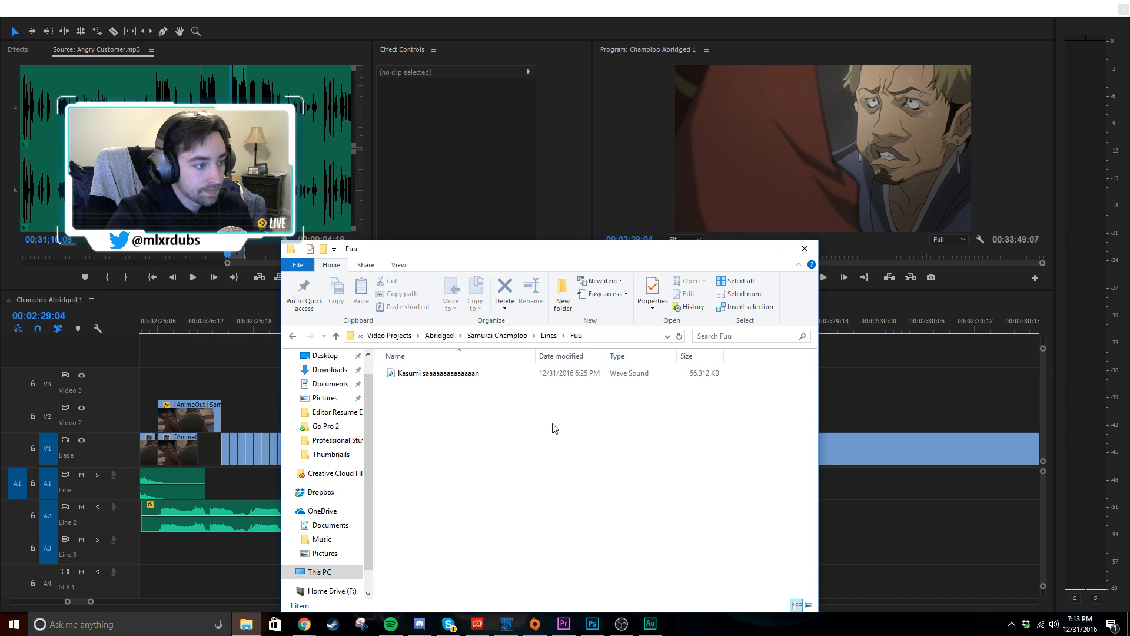
# - Bring the Kasumi wave file from the Fuu folder into Premiere Pro and load it in the Source Monitor
pyautogui.moveTo(495, 251); pyautogui.dragTo(641, 106)
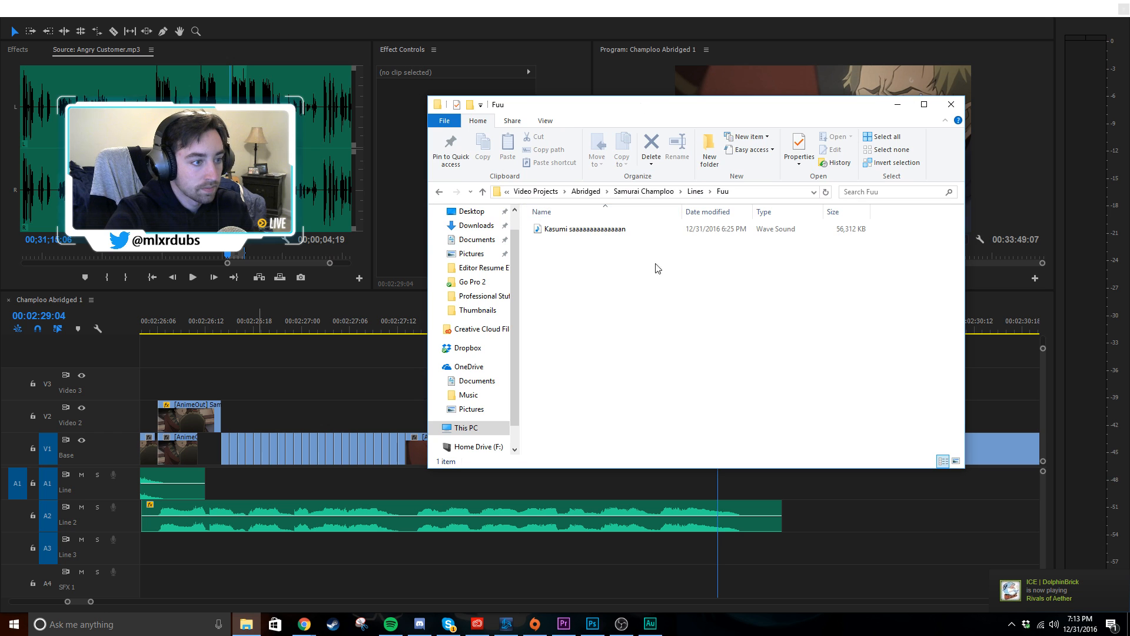
pyautogui.click(605, 233)
pyautogui.click(951, 104)
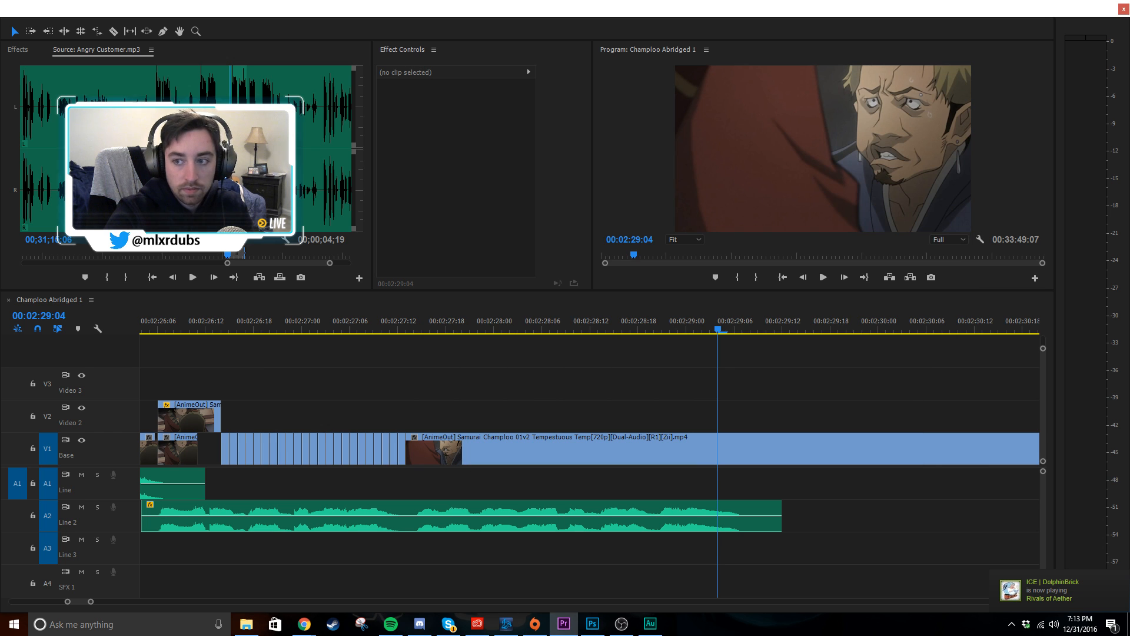
pyautogui.click(247, 623)
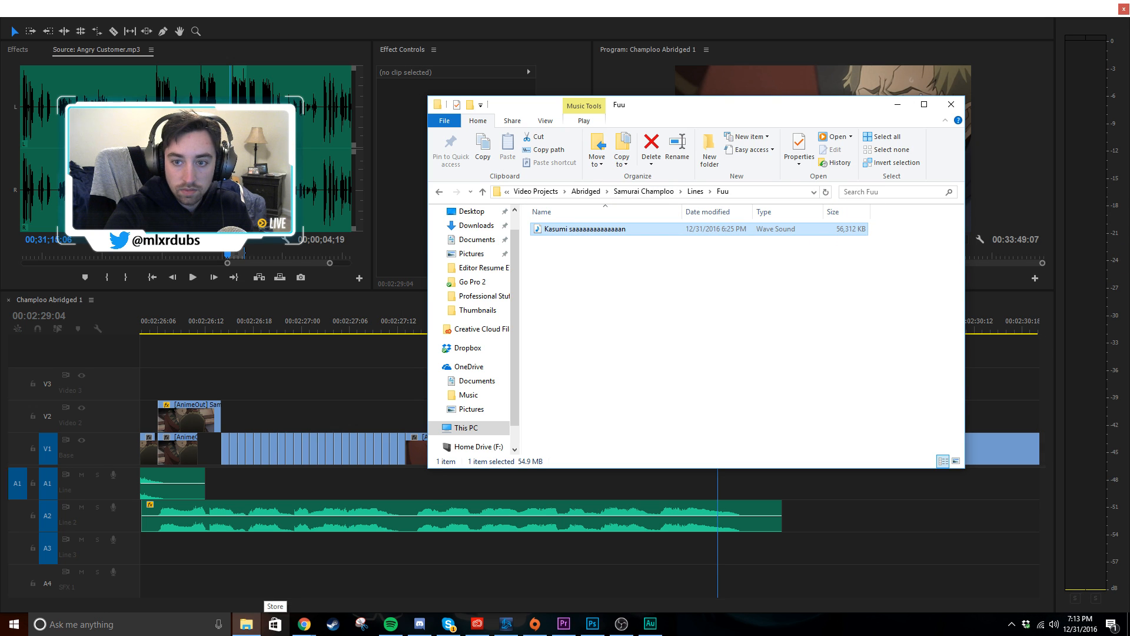
pyautogui.hotkey('alt', 'Tab')
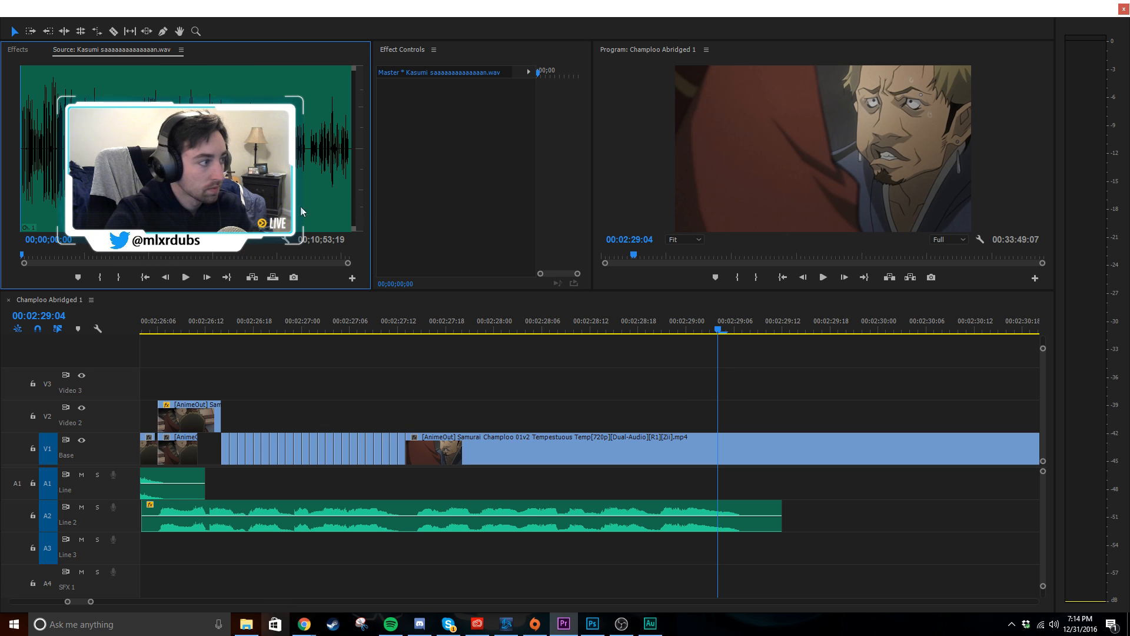
# - Listen to the opening seconds of the Kasumi recording in the Source Monitor with its waveform zoomed in
pyautogui.press('space')
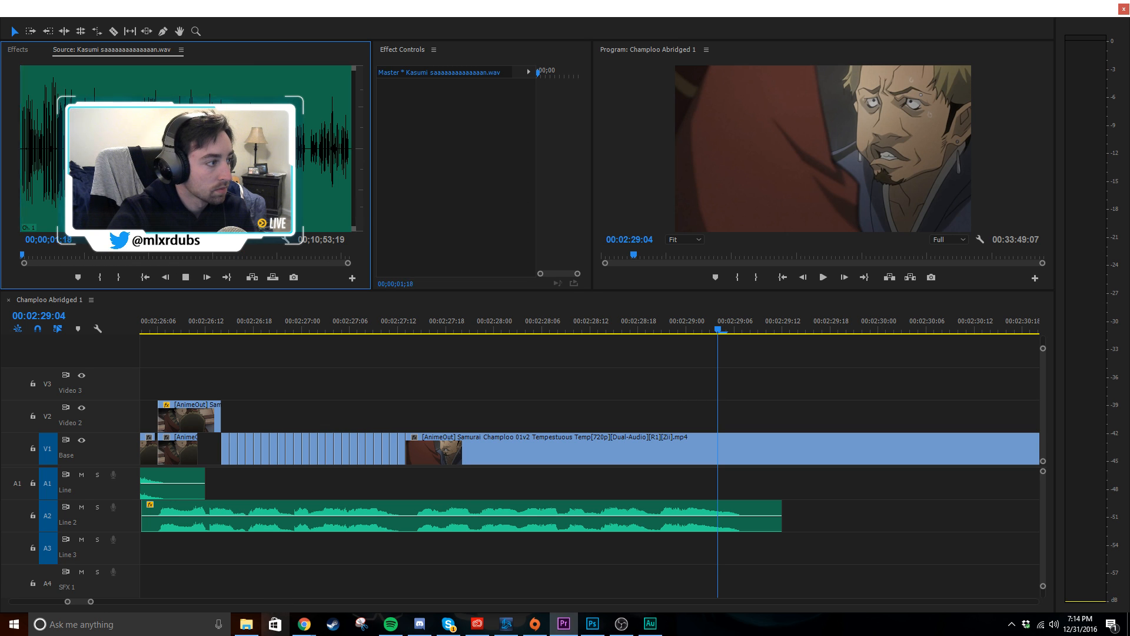
pyautogui.moveTo(24, 264); pyautogui.dragTo(105, 267)
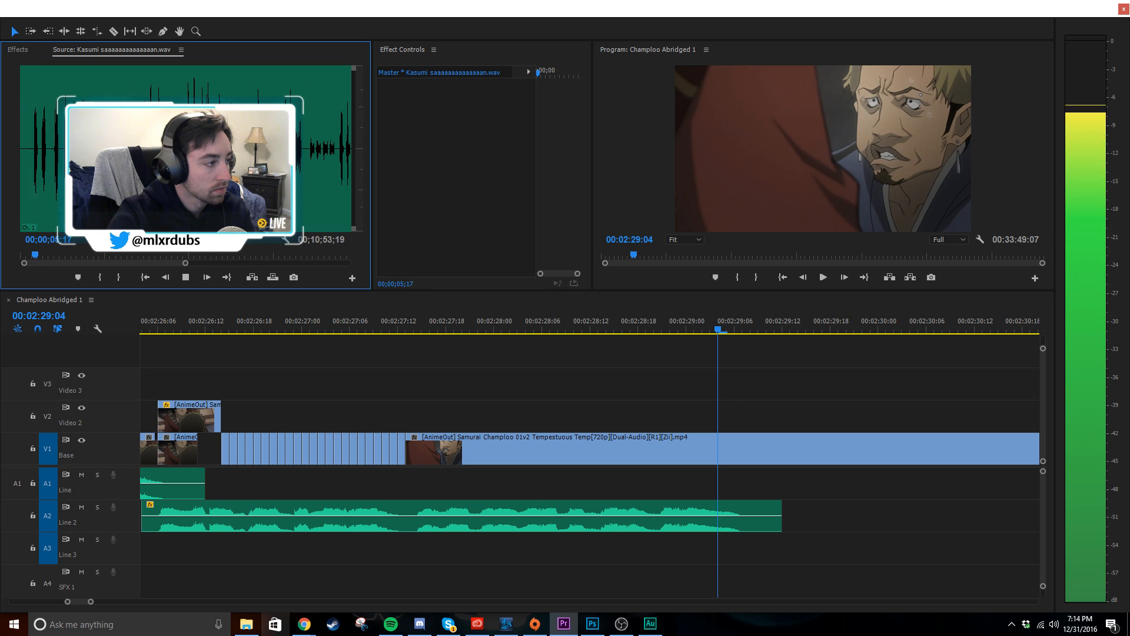
pyautogui.press('space')
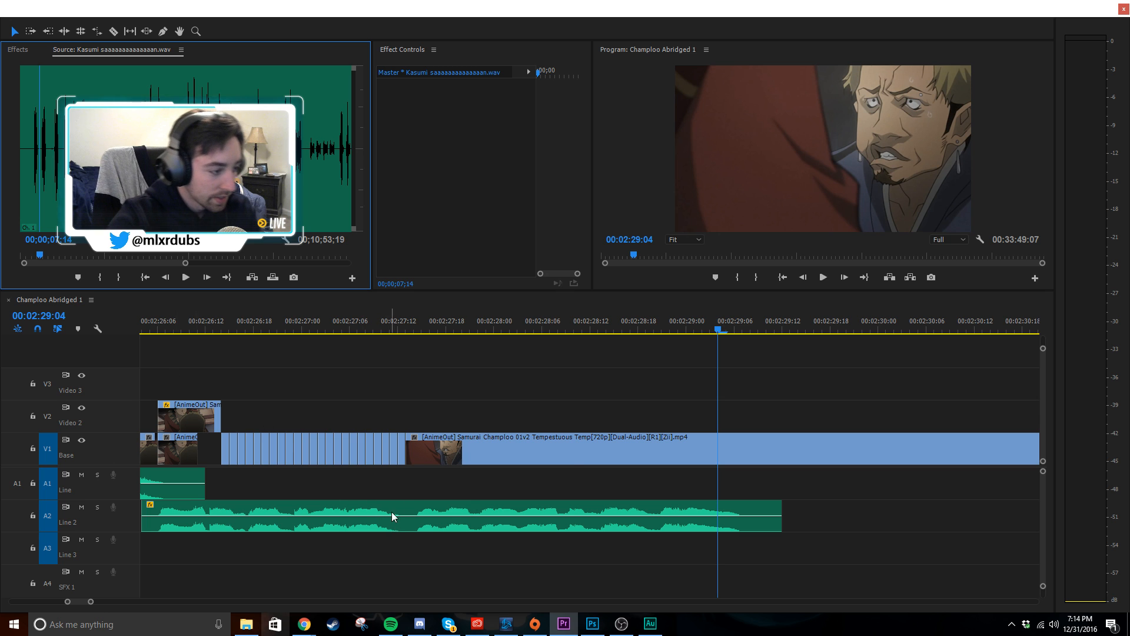
# - Split the long V1 clip under the Line 2 dialogue at 00:02:28:06 and 00:02:29:01
pyautogui.scroll(3, 573, 450)
pyautogui.scroll(4, 573, 451)
pyautogui.click(724, 397)
pyautogui.scroll(-5, 724, 398)
pyautogui.click(669, 394)
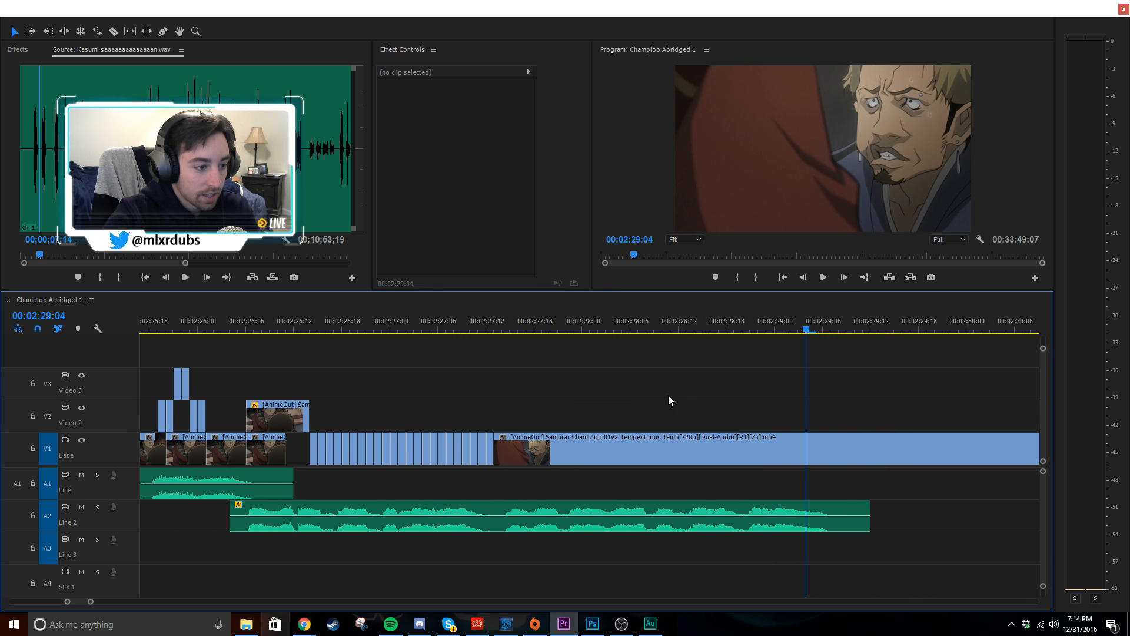
pyautogui.moveTo(504, 322); pyautogui.dragTo(782, 344)
pyautogui.press('c')
pyautogui.click(634, 440)
pyautogui.press('v')
pyautogui.press('c')
pyautogui.click(783, 446)
pyautogui.press('v')
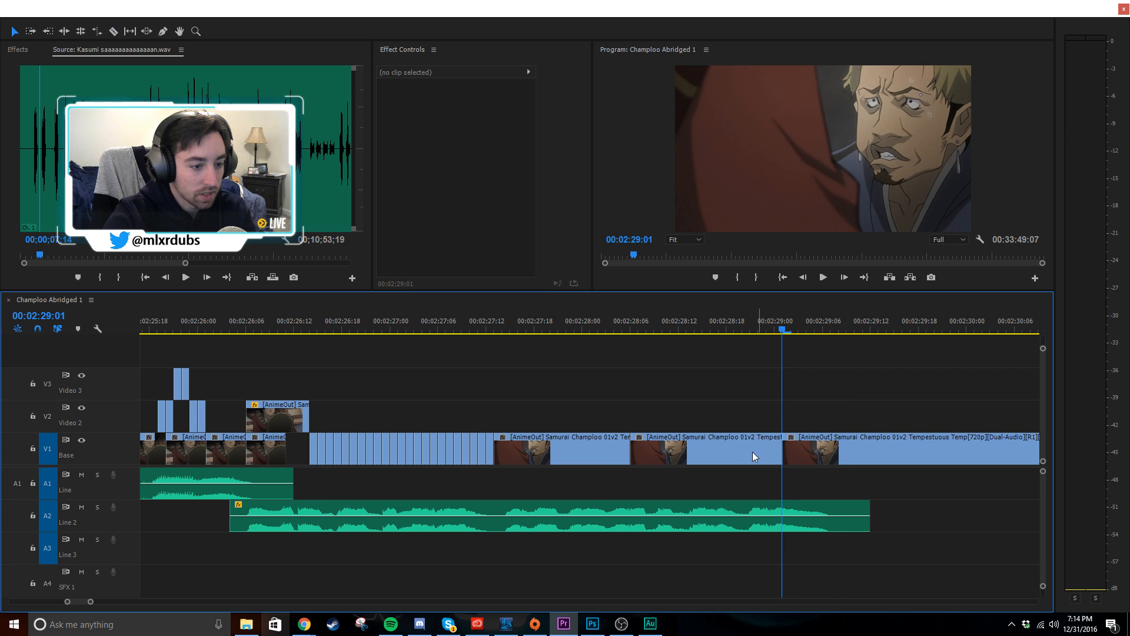
# - Split the V1 clip at 00:02:27:23 and 00:02:28:00 to isolate a single open-mouth frame
pyautogui.moveTo(557, 330)
pyautogui.mouseDown()
pyautogui.moveTo(589, 331)
pyautogui.moveTo(573, 334)
pyautogui.mouseUp()
pyautogui.press('c')
pyautogui.click(574, 449)
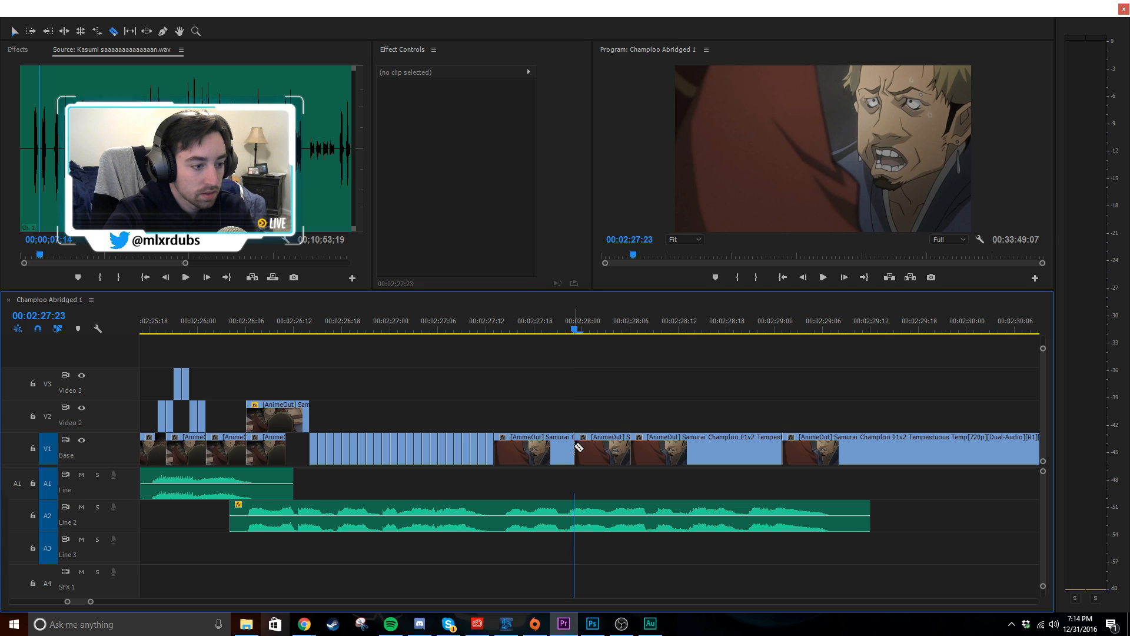
pyautogui.click(581, 329)
pyautogui.click(582, 448)
pyautogui.press('v')
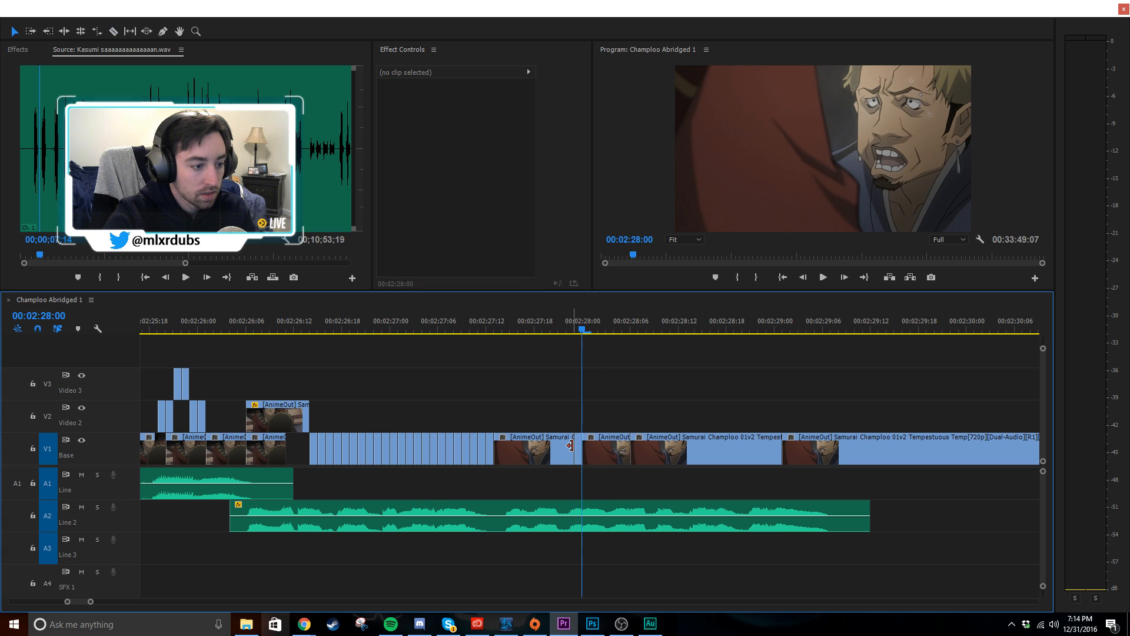
# - Copy the isolated V1 frame at 00:02:27:23 onto V3 at 00:02:27:22
pyautogui.click(579, 445)
pyautogui.press('Left')
pyautogui.press('Left')
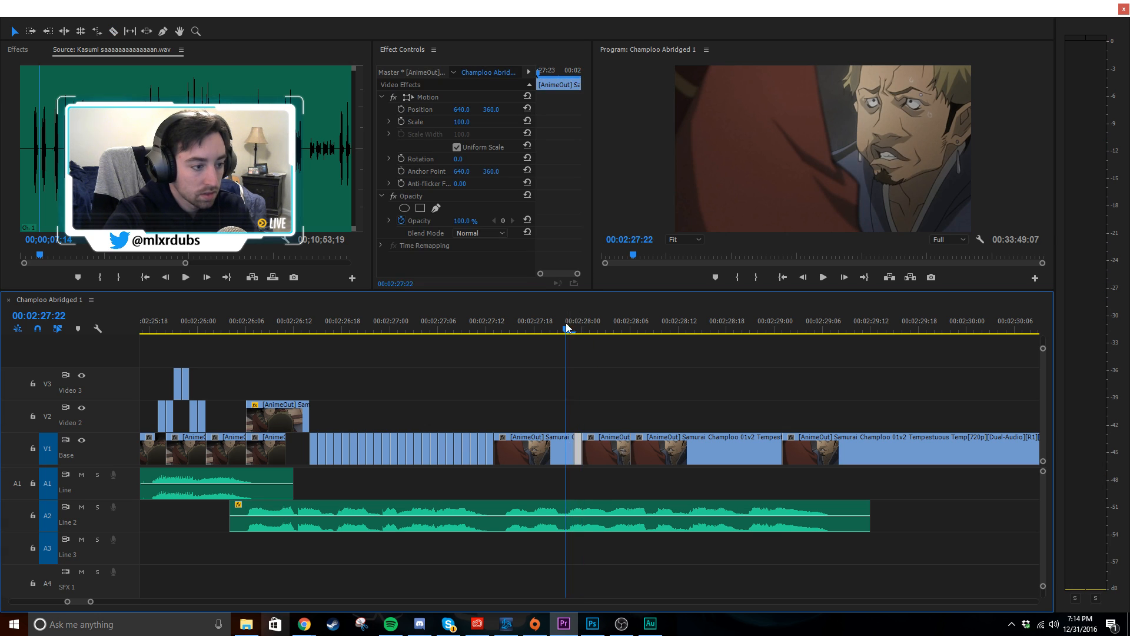
pyautogui.click(46, 386)
pyautogui.click(45, 451)
pyautogui.hotkey('ctrl', 'v')
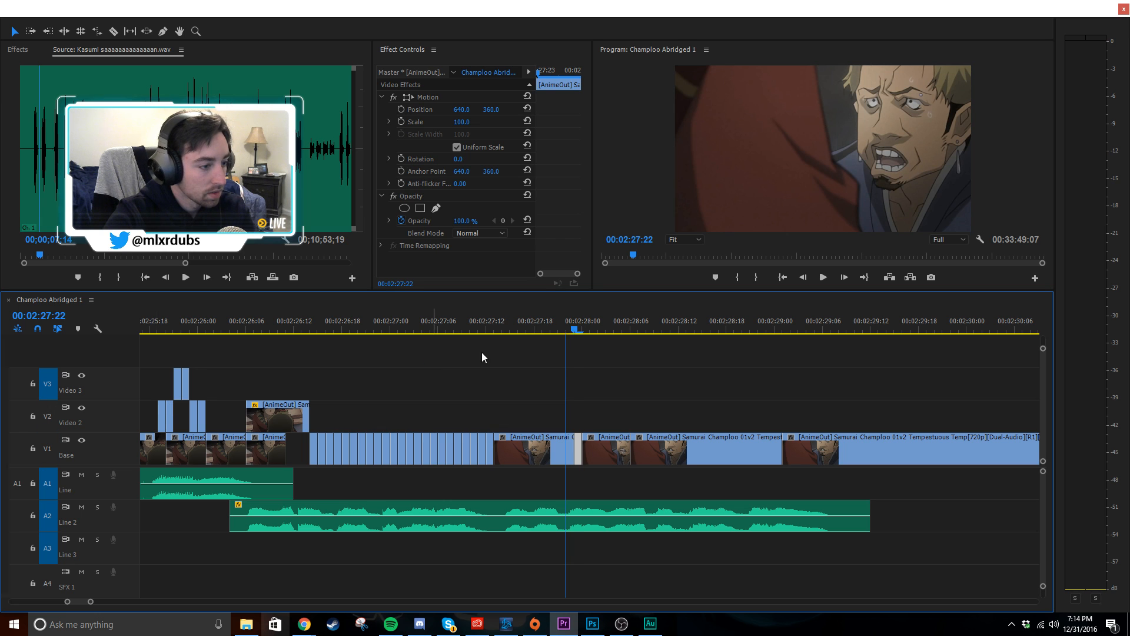
pyautogui.click(579, 384)
# - Split the V1 clip at 00:02:28:04 and 00:02:28:05 to isolate another single mouth frame
pyautogui.moveTo(584, 329); pyautogui.dragTo(614, 338)
pyautogui.hotkey('ctrl', 'k')
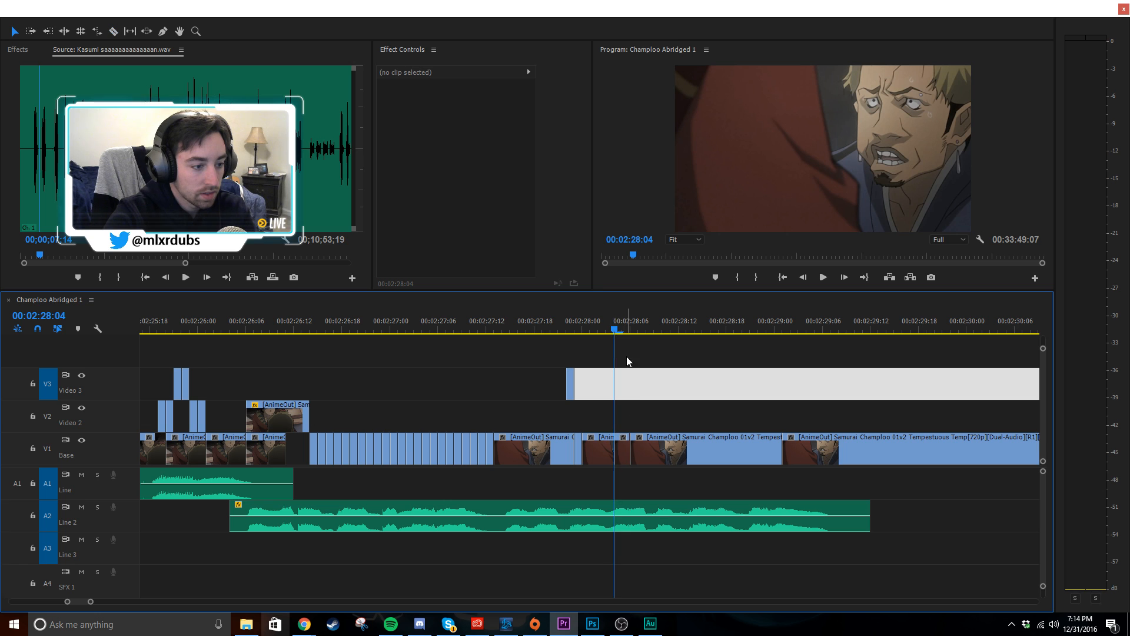
pyautogui.click(621, 330)
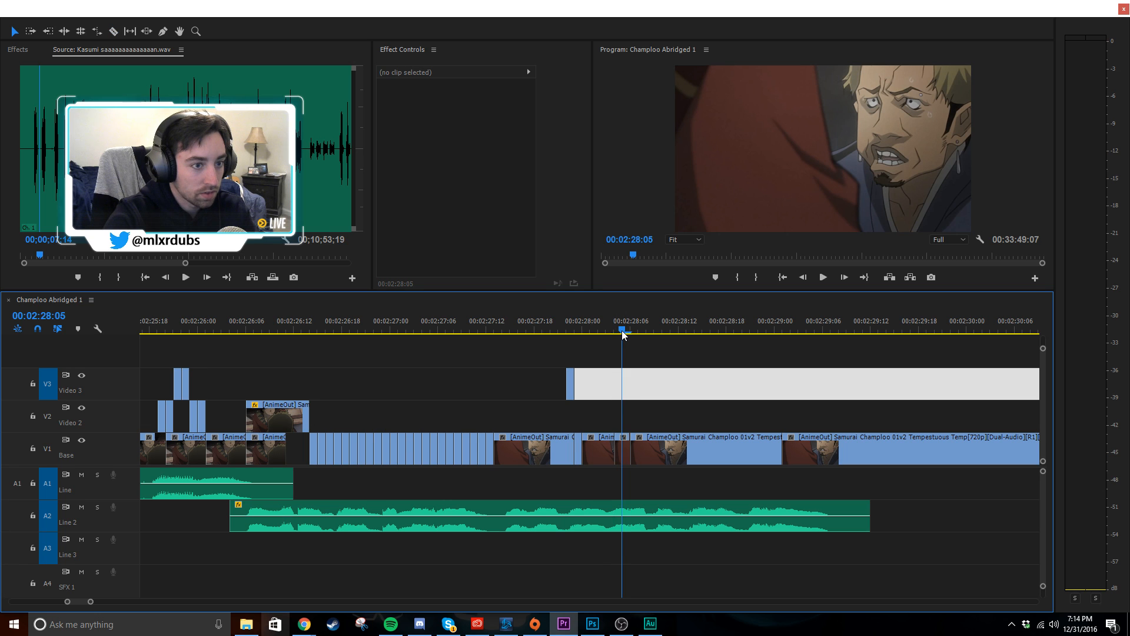
# - Copy the isolated V1 frame at 00:02:28:04 onto V2 and position it at 00:02:27:23
pyautogui.click(620, 452)
pyautogui.moveTo(600, 323)
pyautogui.mouseDown()
pyautogui.moveTo(577, 323)
pyautogui.moveTo(613, 333)
pyautogui.moveTo(595, 333)
pyautogui.mouseUp()
pyautogui.click(47, 416)
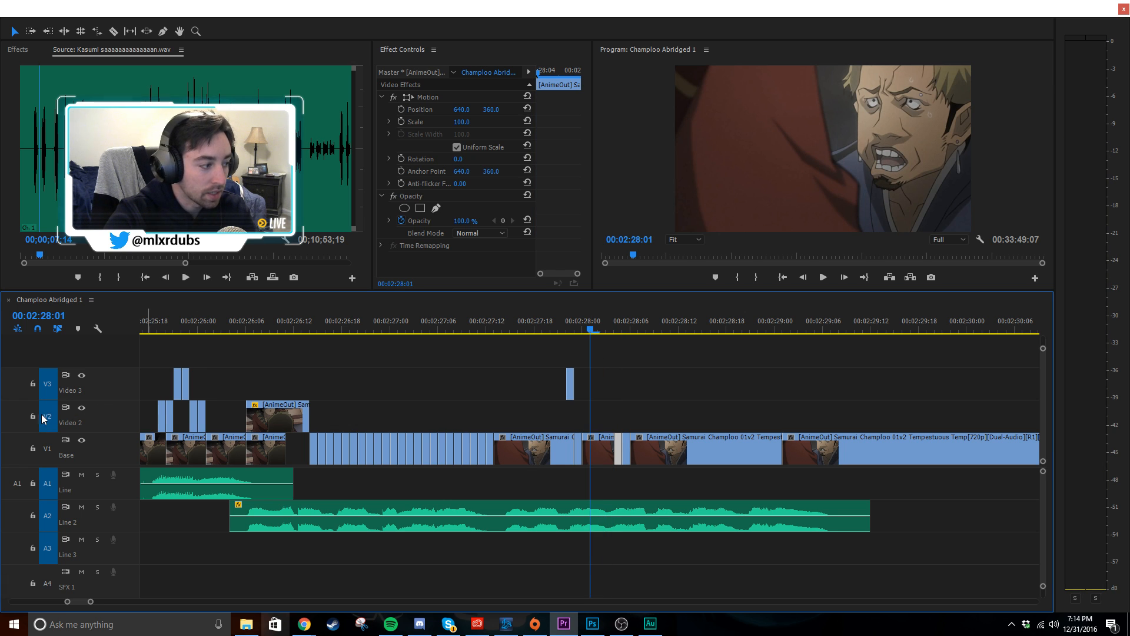
pyautogui.click(47, 384)
pyautogui.hotkey('ctrl', 'v')
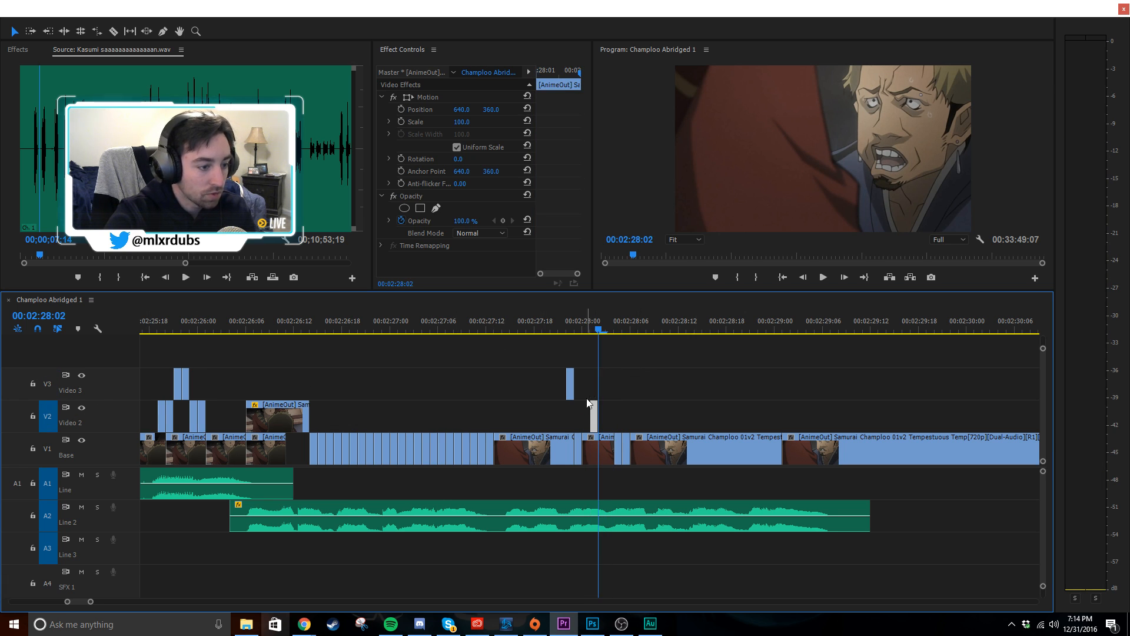
pyautogui.moveTo(595, 415); pyautogui.dragTo(579, 415)
pyautogui.click(631, 390)
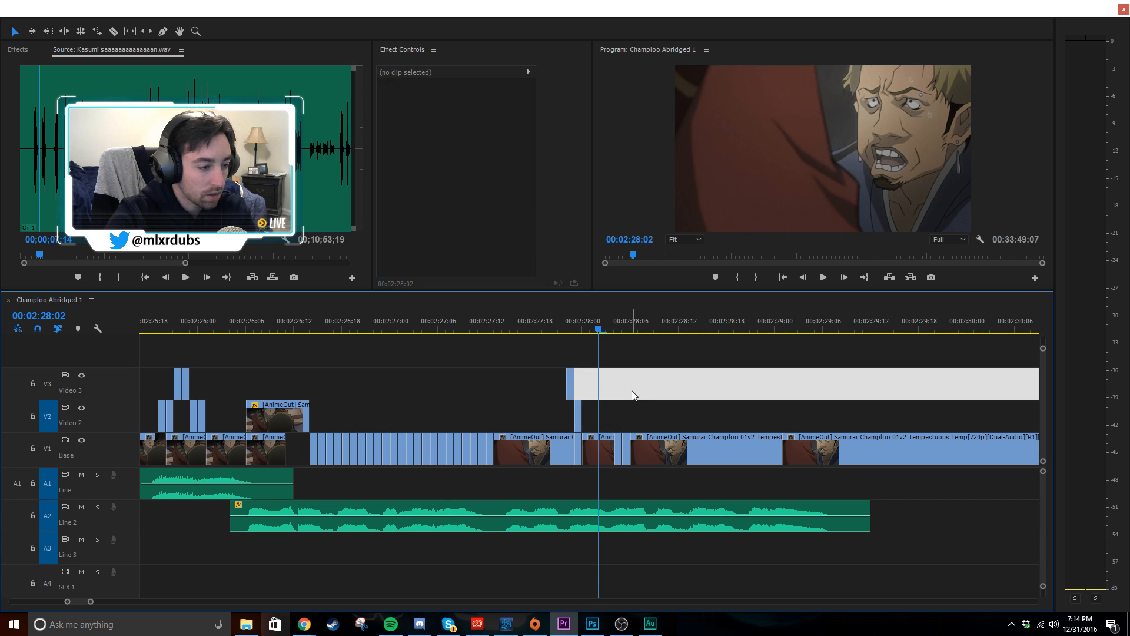
# - Move the V1 clip at 00:02:28:06 to 00:02:27:13 and paste a copy of it on V1 at 00:02:28:08
pyautogui.click(644, 452)
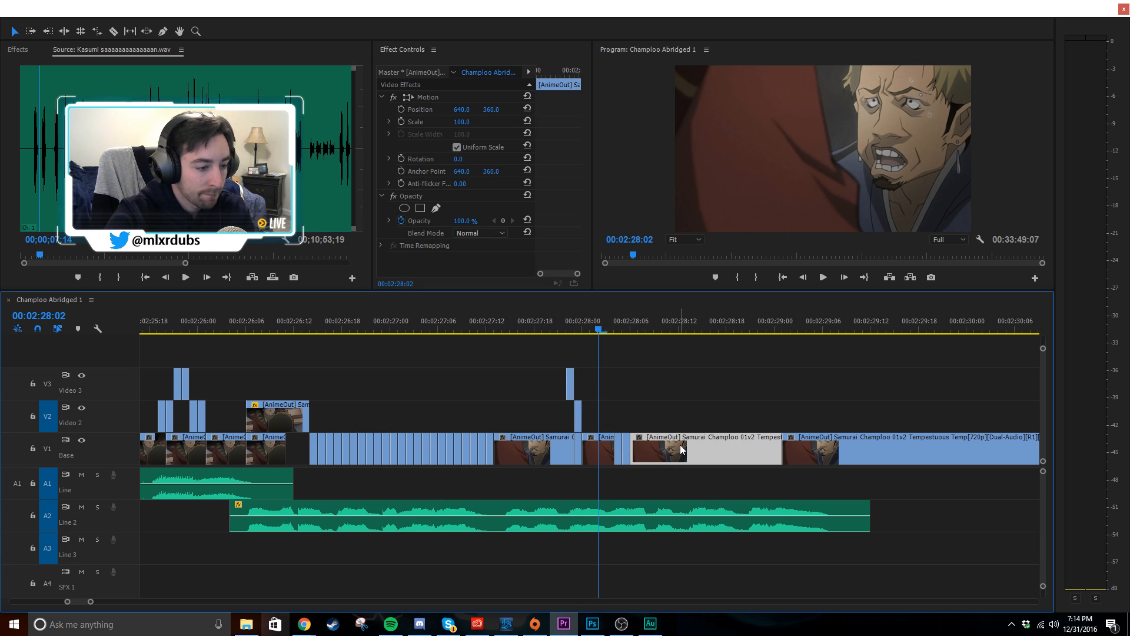
pyautogui.moveTo(713, 451); pyautogui.dragTo(589, 454)
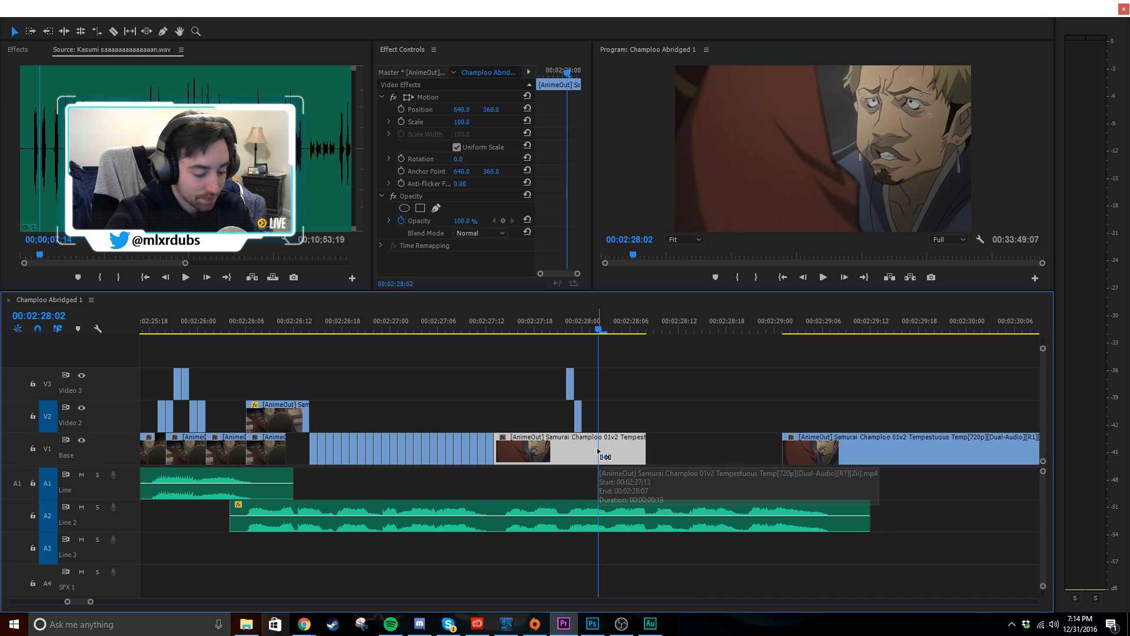
pyautogui.moveTo(631, 328); pyautogui.dragTo(652, 331)
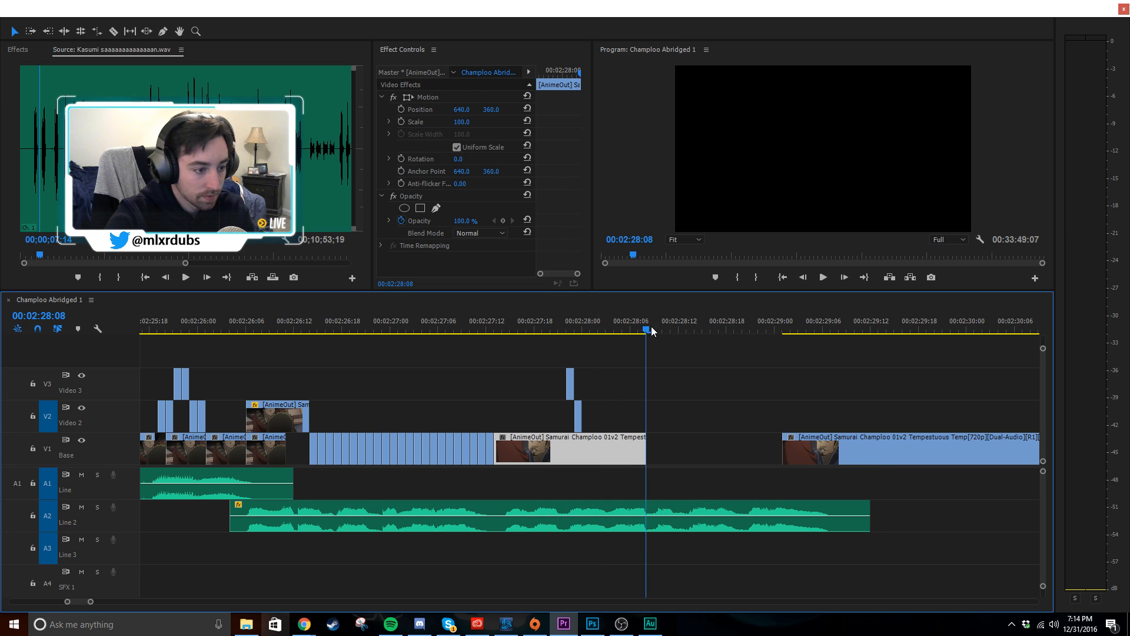
pyautogui.click(47, 451)
pyautogui.hotkey('ctrl', 'v')
pyautogui.click(699, 402)
pyautogui.scroll(5, 699, 402)
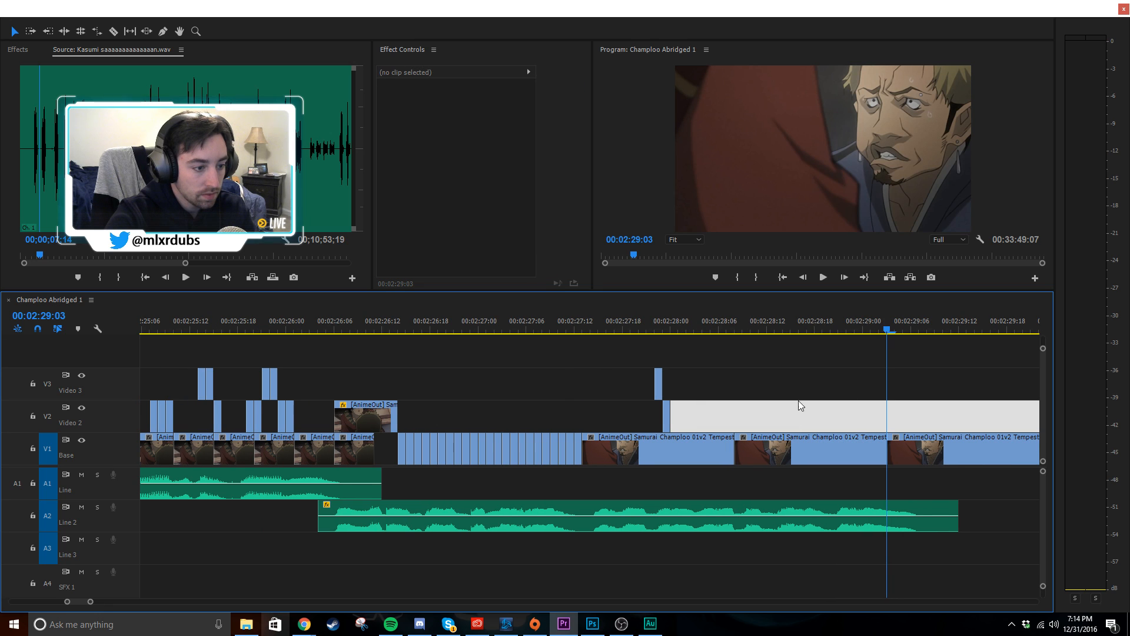
# - Move the single mouth frame on V2 to 00:02:27:14 and the one on V3 to 00:02:27:18
pyautogui.click(791, 385)
pyautogui.moveTo(557, 321); pyautogui.dragTo(592, 336)
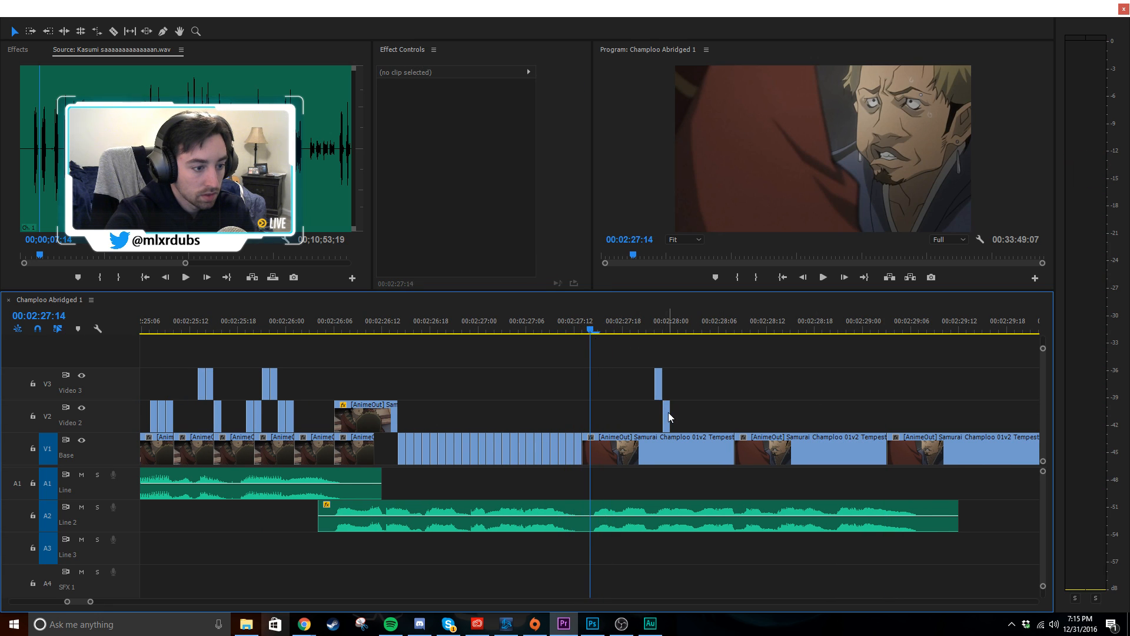
pyautogui.moveTo(668, 416); pyautogui.dragTo(596, 416)
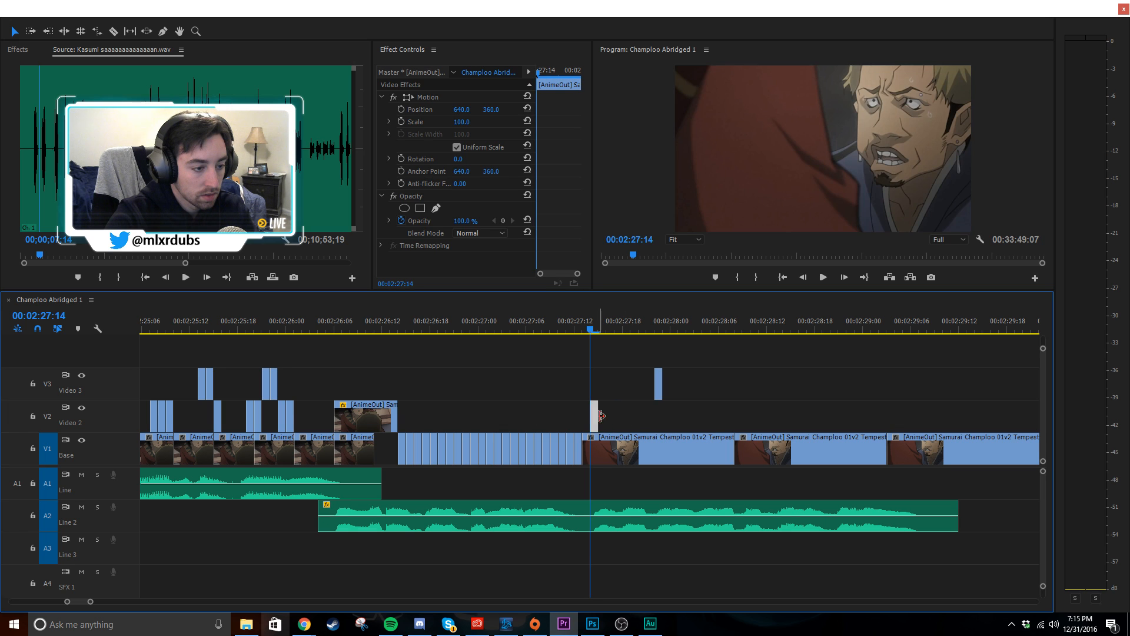
pyautogui.moveTo(664, 385); pyautogui.dragTo(626, 386)
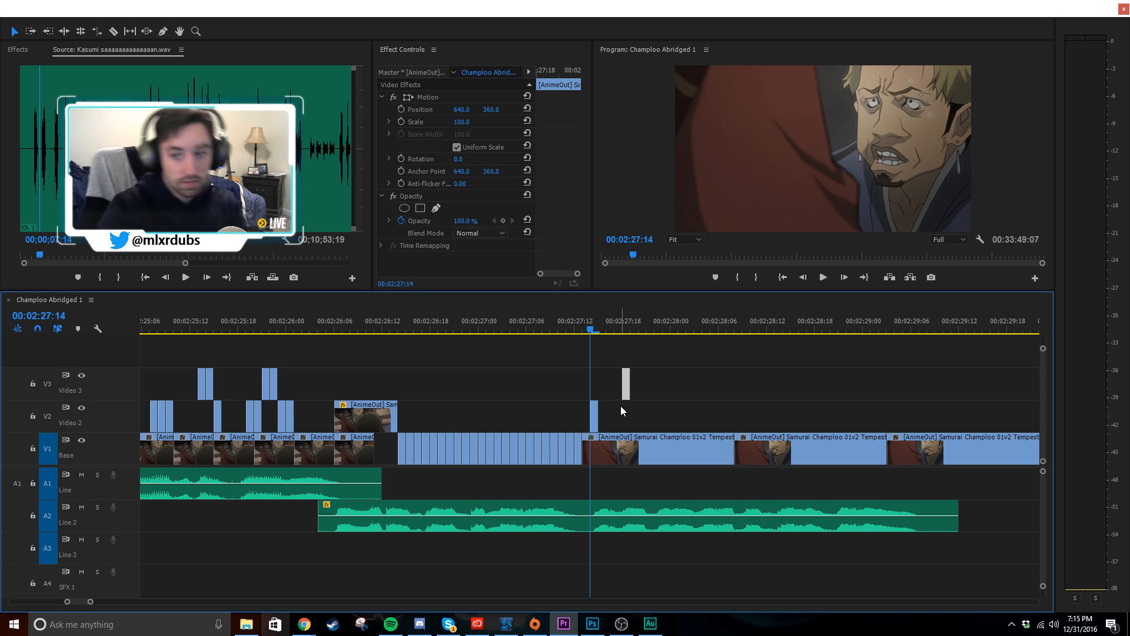
pyautogui.scroll(3, 600, 420)
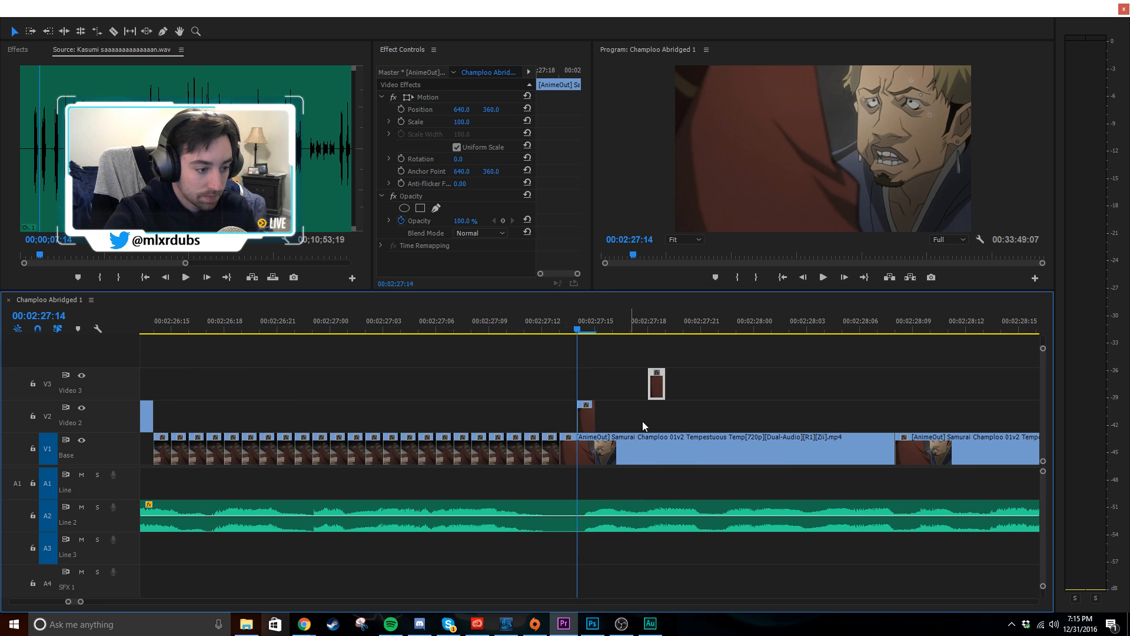
# - Reposition the V2 mouth frame at 00:02:27:15 and the V3 mouth frame at 00:02:27:16
pyautogui.click(664, 419)
pyautogui.moveTo(563, 315); pyautogui.dragTo(594, 327)
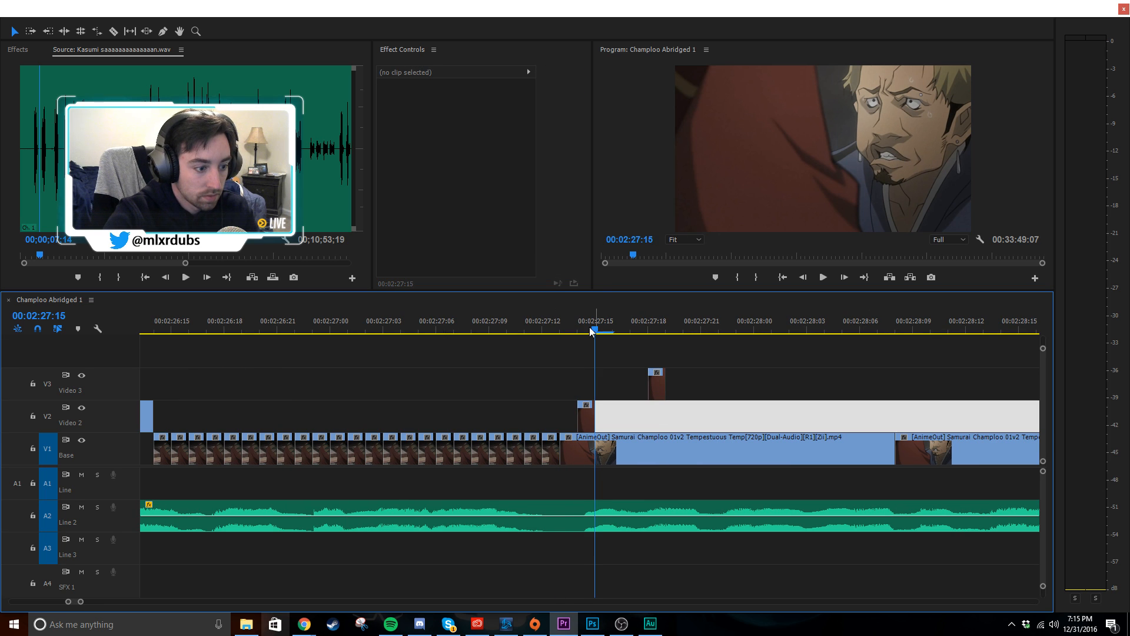
pyautogui.moveTo(586, 418); pyautogui.dragTo(605, 418)
pyautogui.click(628, 418)
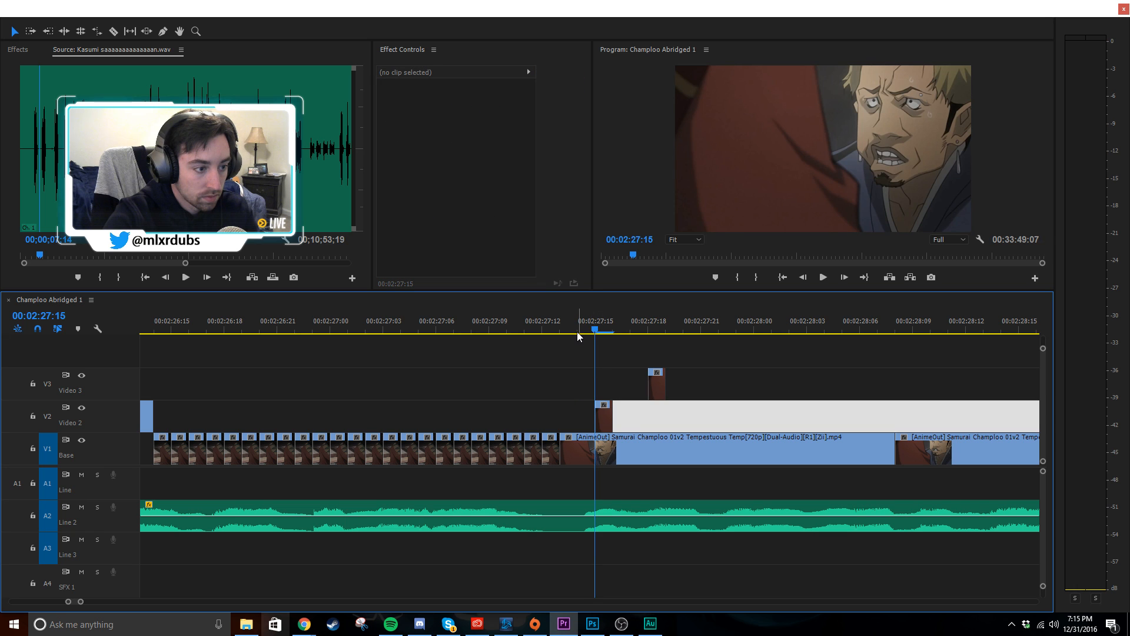
pyautogui.moveTo(577, 331); pyautogui.dragTo(606, 326)
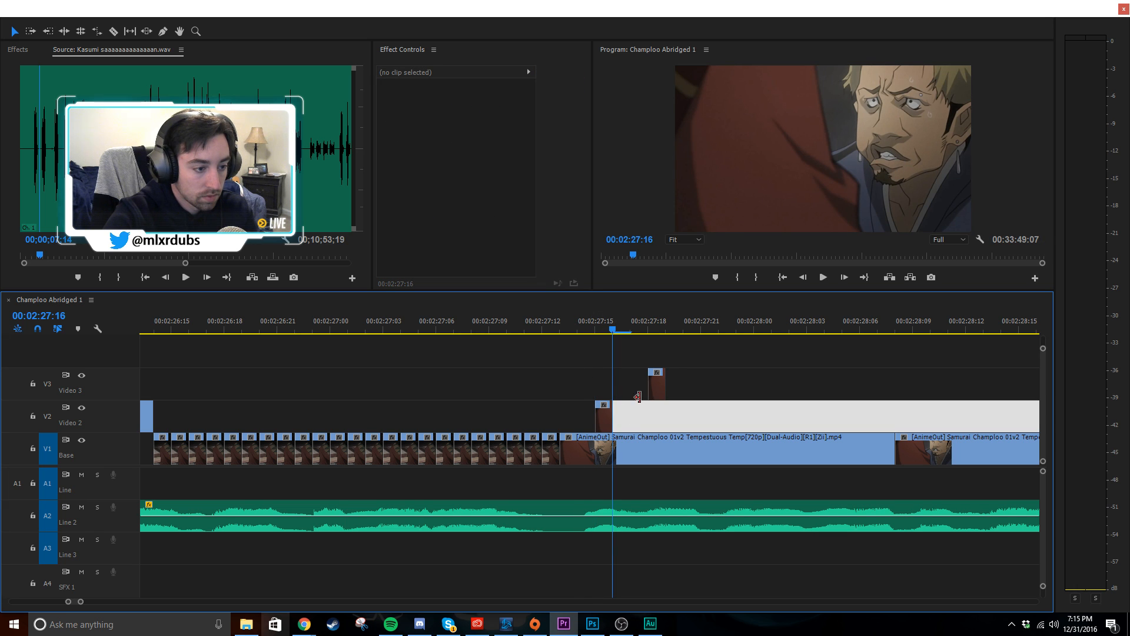
pyautogui.moveTo(656, 386); pyautogui.dragTo(620, 389)
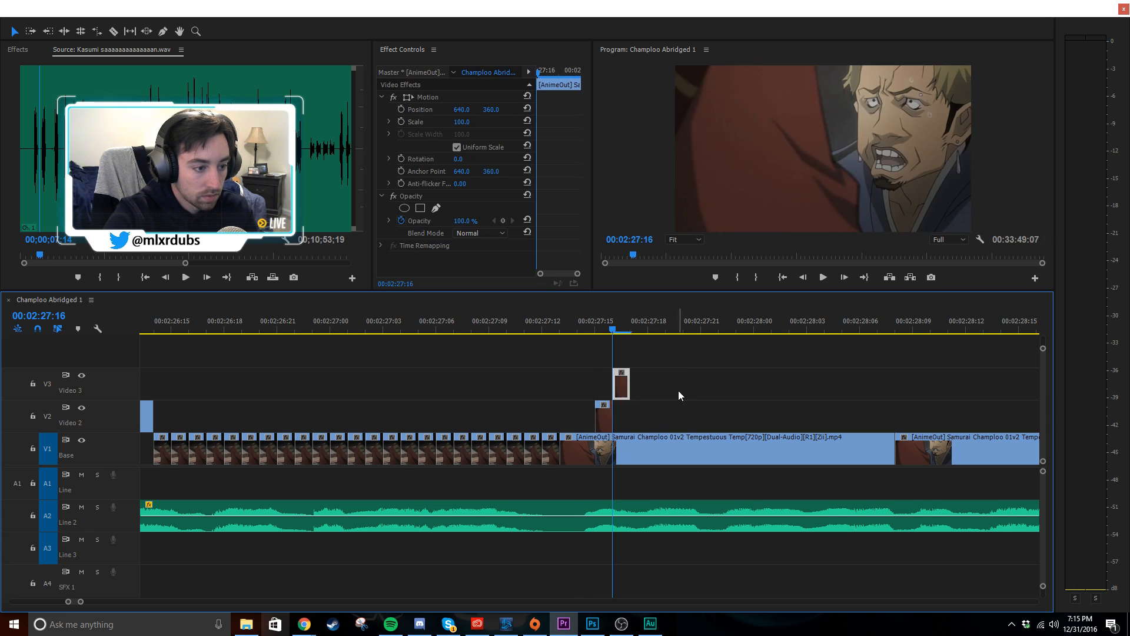
# - Copy the V2 mouth frame at 00:02:27:15 onto V2 at 00:02:27:17
pyautogui.click(678, 390)
pyautogui.moveTo(606, 328); pyautogui.dragTo(629, 333)
pyautogui.scroll(-3, 668, 382)
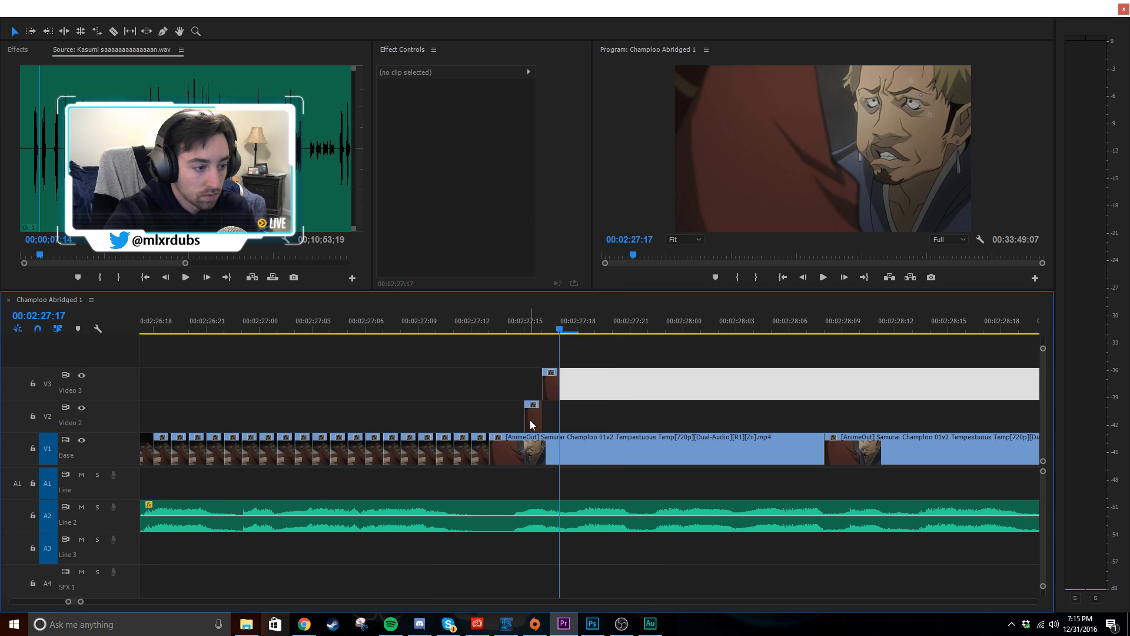
pyautogui.click(534, 417)
pyautogui.click(592, 380)
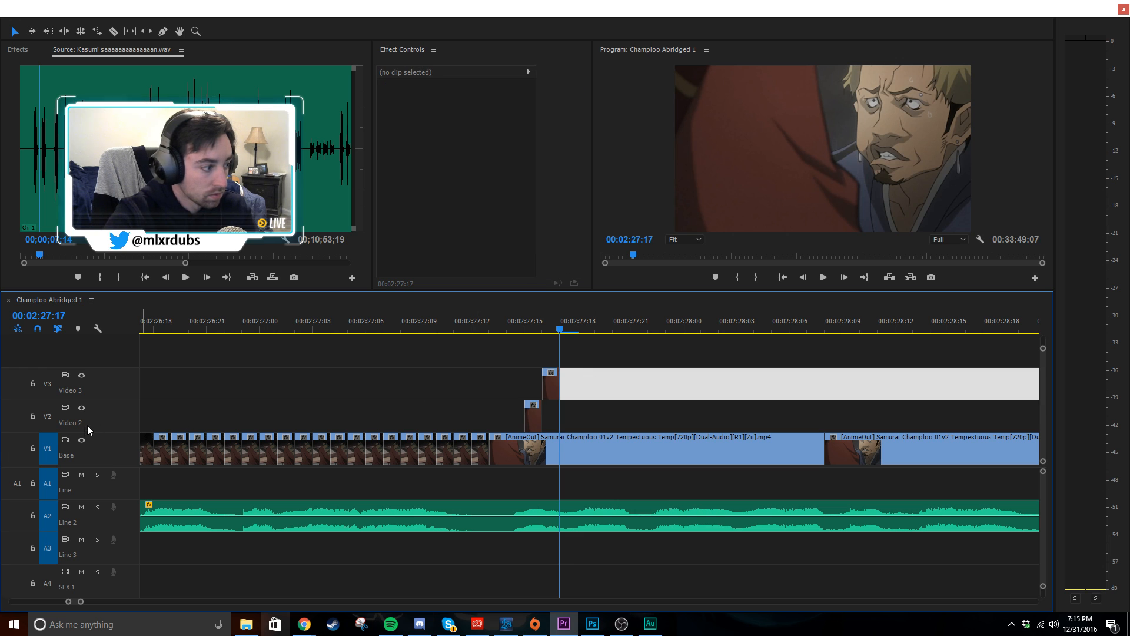
pyautogui.click(47, 425)
pyautogui.hotkey('ctrl', 'v')
# - Paste two copies of the V3 mouth frame from 00:02:27:16 onto V3 at 00:02:27:19 and 00:02:27:20
pyautogui.moveTo(481, 330); pyautogui.dragTo(585, 344)
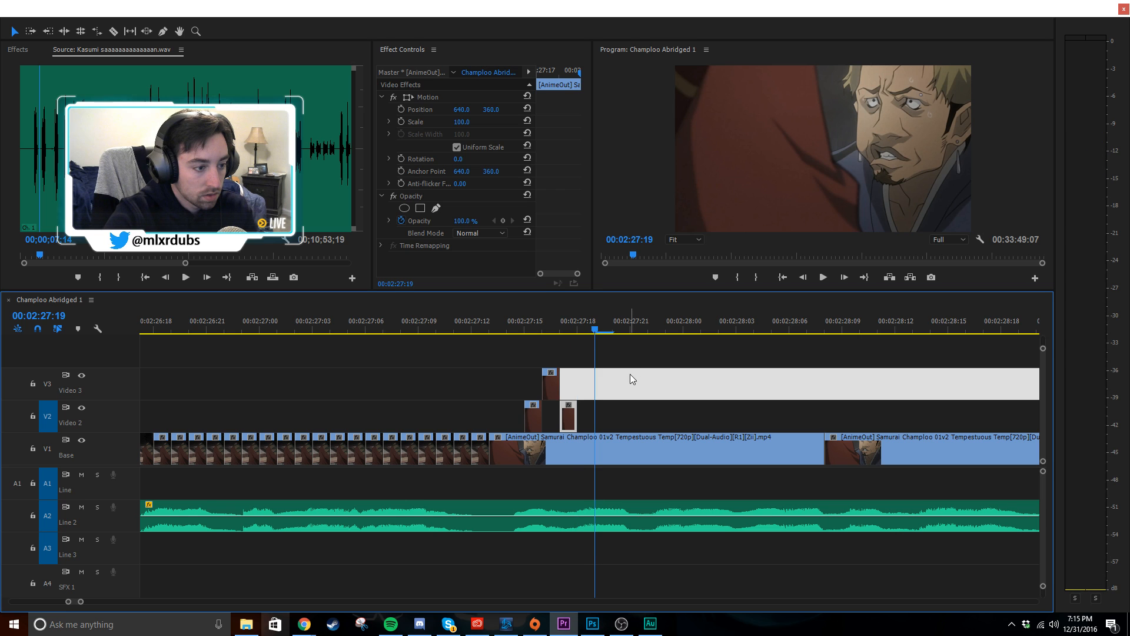
pyautogui.click(551, 382)
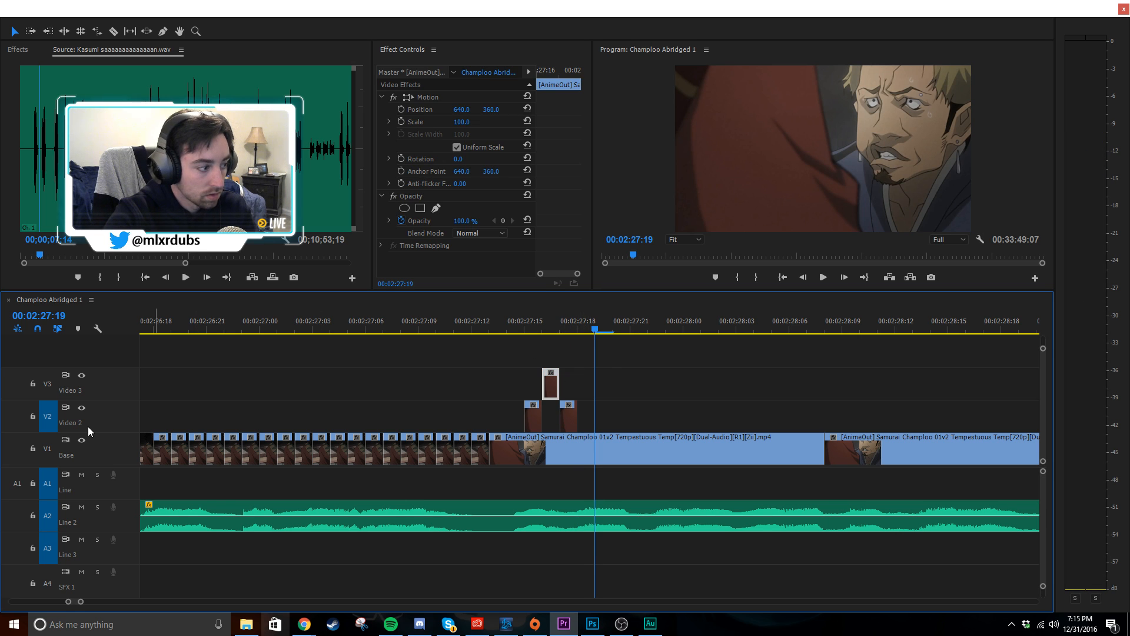
pyautogui.click(47, 384)
pyautogui.click(47, 416)
pyautogui.hotkey('ctrl', 'v')
pyautogui.moveTo(576, 327); pyautogui.dragTo(622, 344)
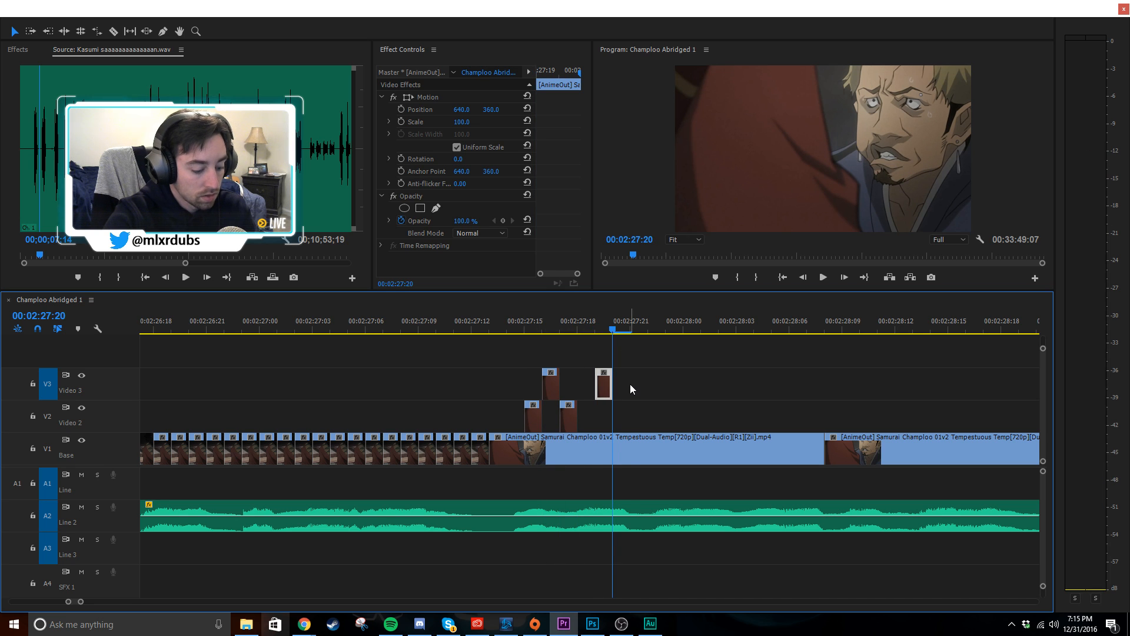
pyautogui.hotkey('ctrl', 'v')
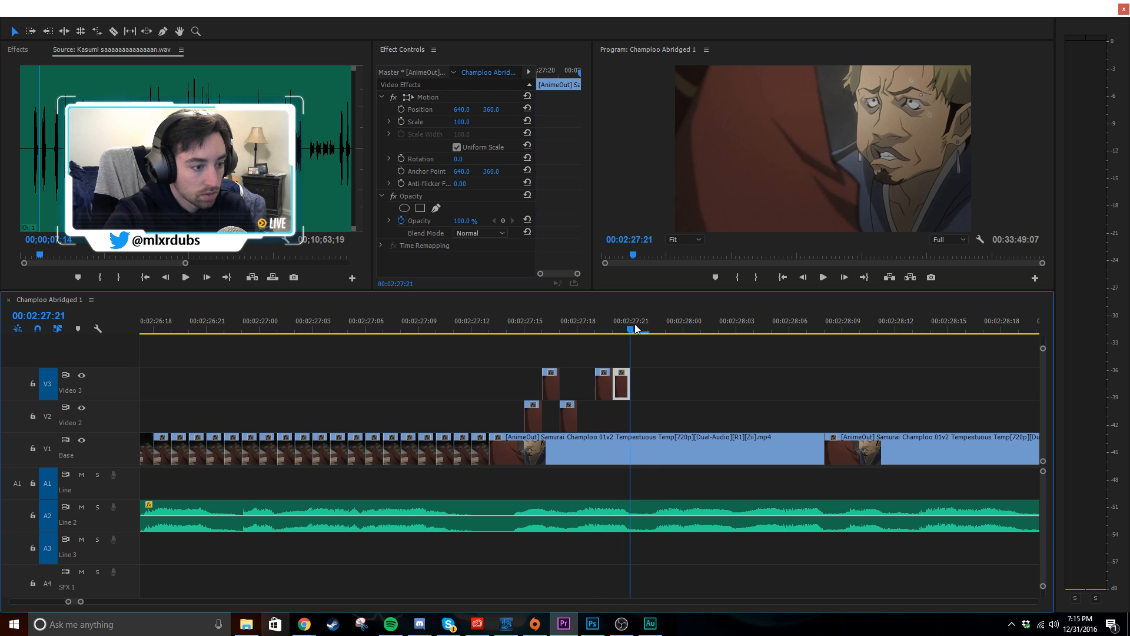
# - Paste two copies of the V2 mouth frame from 00:02:27:15 onto V2 at 00:02:27:23 and 00:02:28:00
pyautogui.moveTo(634, 324); pyautogui.dragTo(669, 333)
pyautogui.scroll(-1, 431, 417)
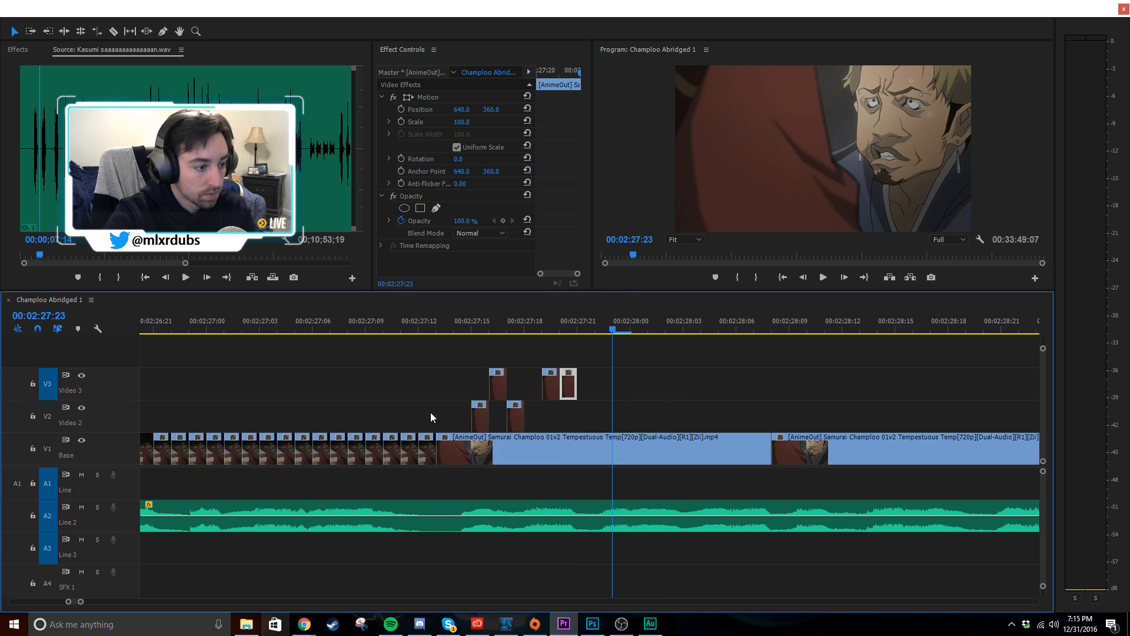
pyautogui.click(515, 416)
pyautogui.click(479, 416)
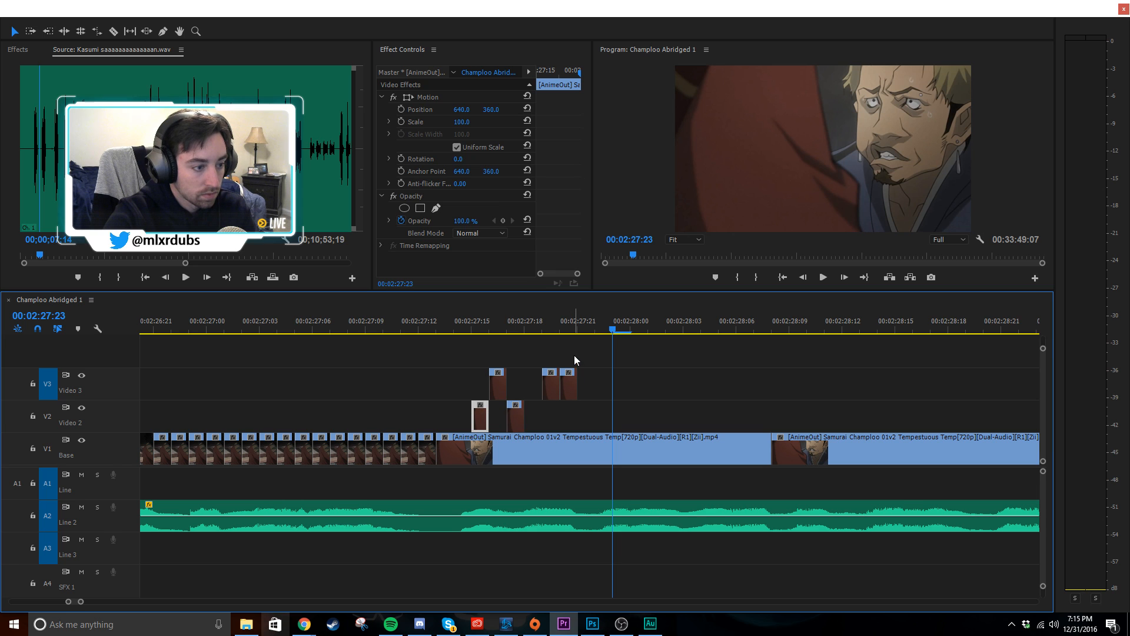
pyautogui.hotkey('ctrl', 'v')
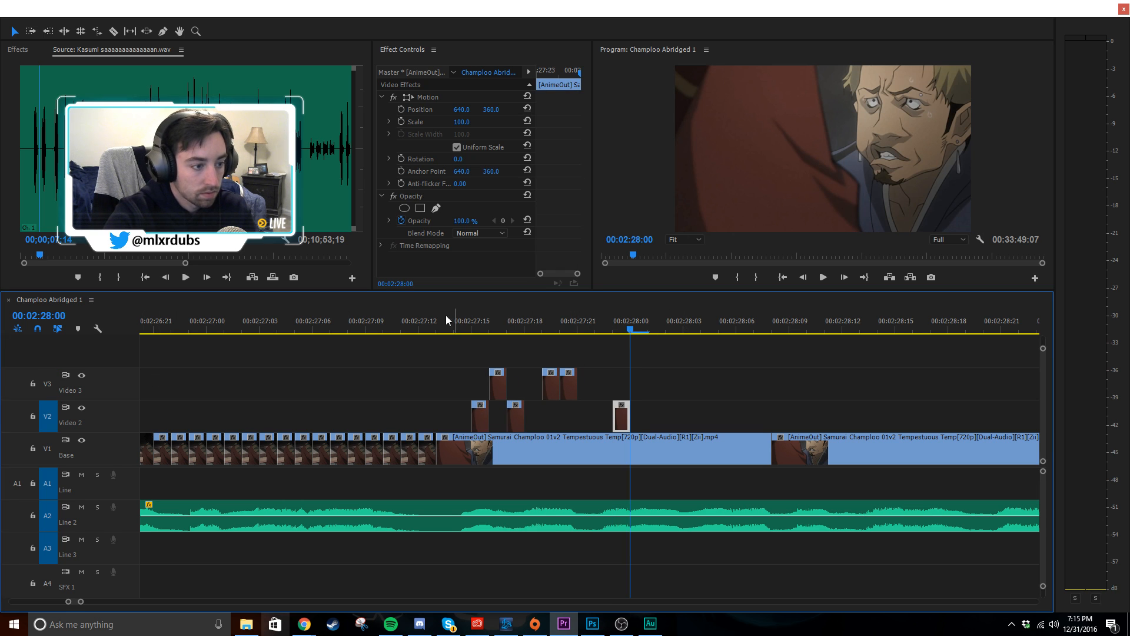
pyautogui.moveTo(447, 320); pyautogui.dragTo(631, 336)
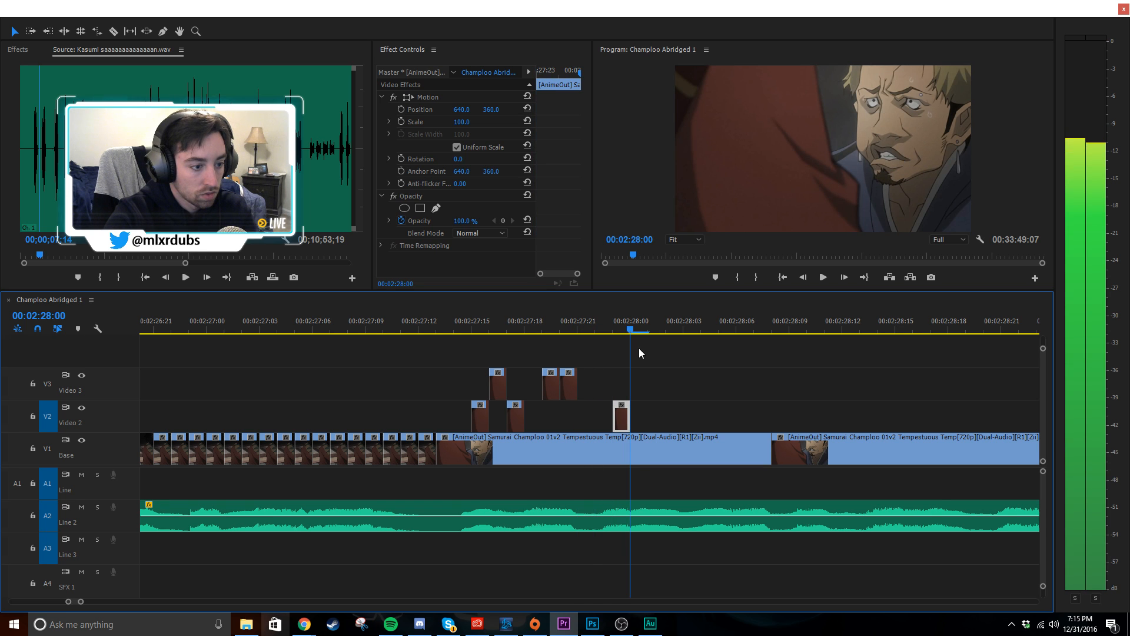
pyautogui.hotkey('ctrl', 'v')
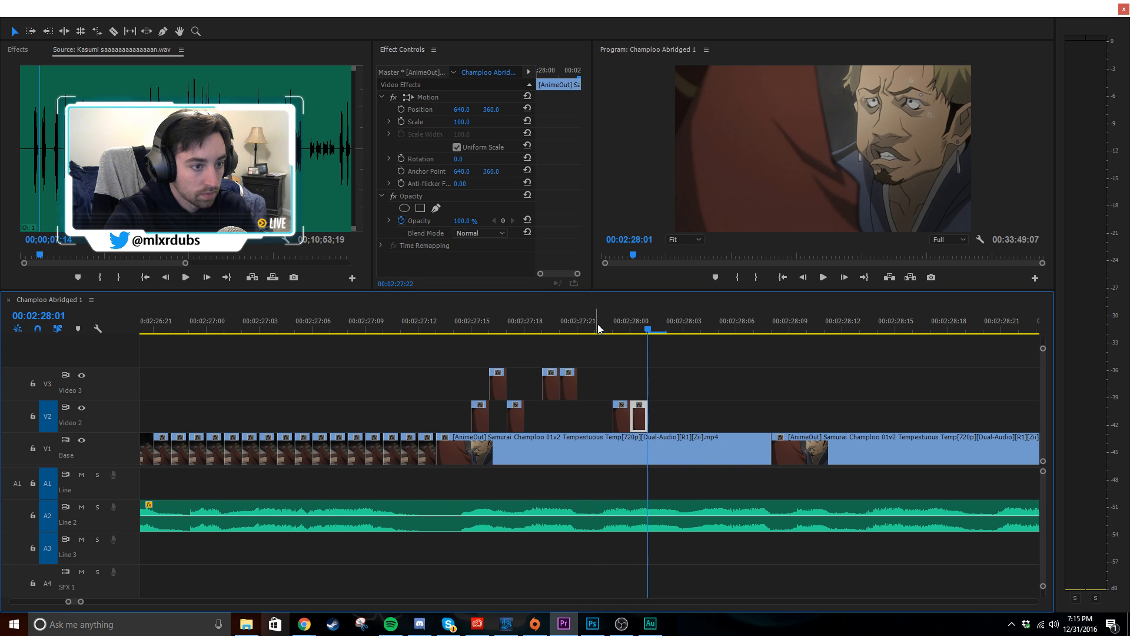
# - Play the edit from 00:02:27:14 and step through the frames up to 00:02:28:03 to check the mouth timing against the dialogue
pyautogui.moveTo(598, 325); pyautogui.dragTo(655, 329)
pyautogui.click(450, 323)
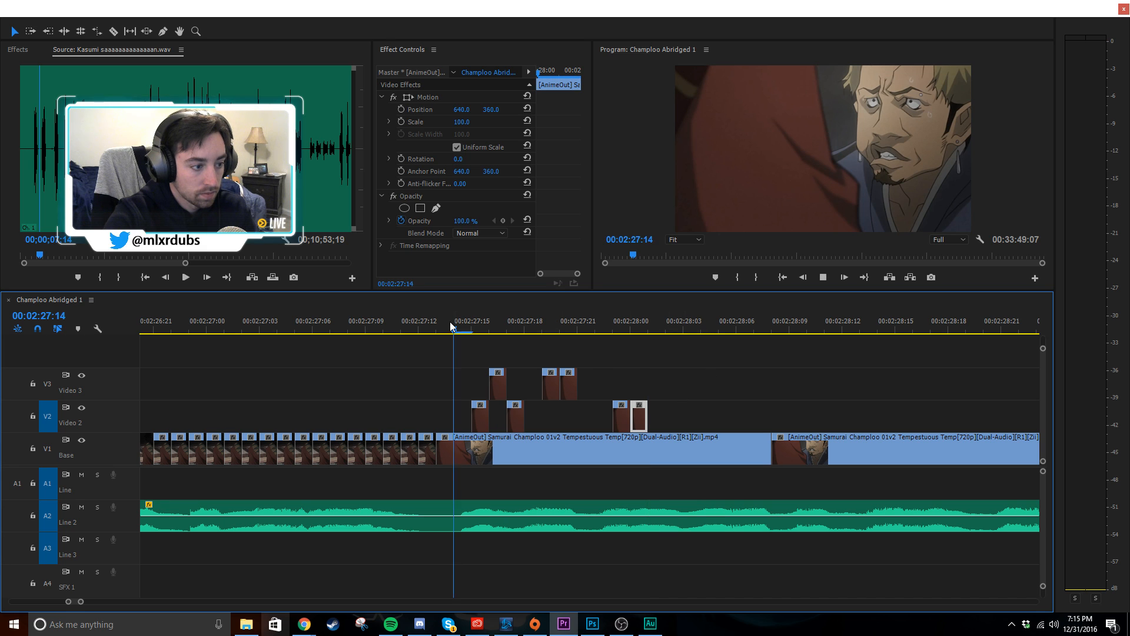
pyautogui.press('space')
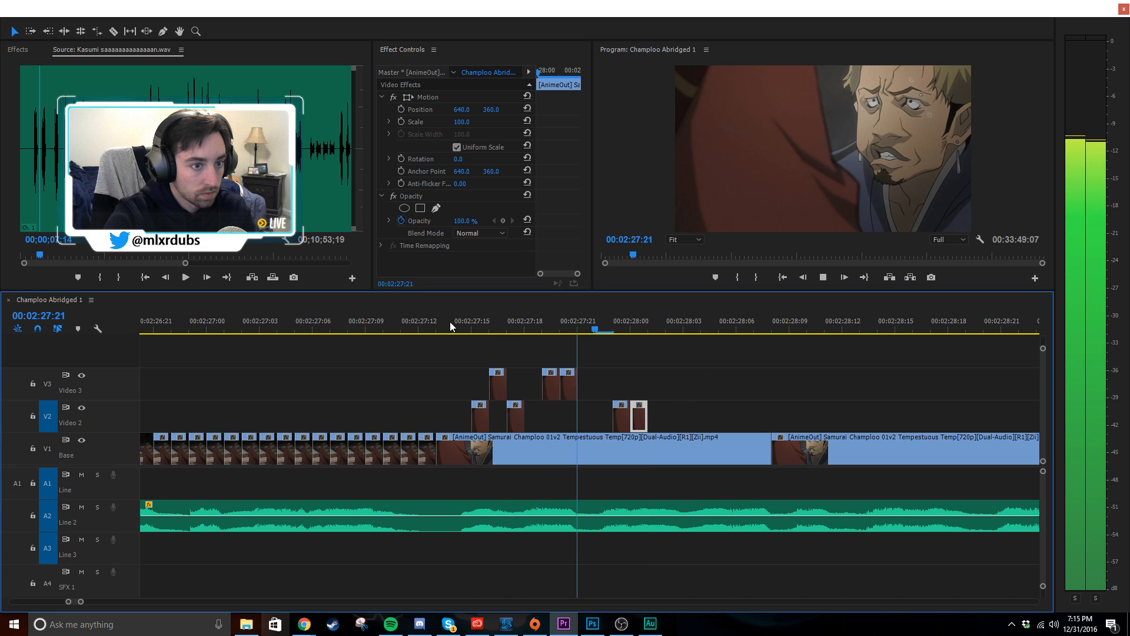
pyautogui.moveTo(652, 321)
pyautogui.mouseDown()
pyautogui.moveTo(602, 337)
pyautogui.moveTo(662, 338)
pyautogui.mouseUp()
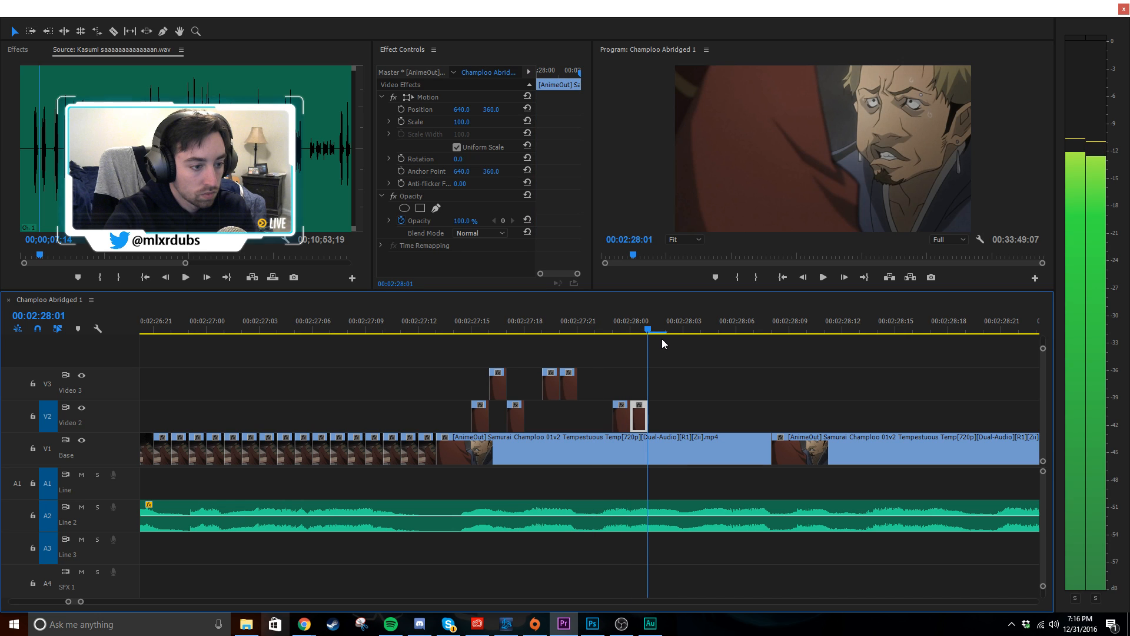
pyautogui.press('Left')
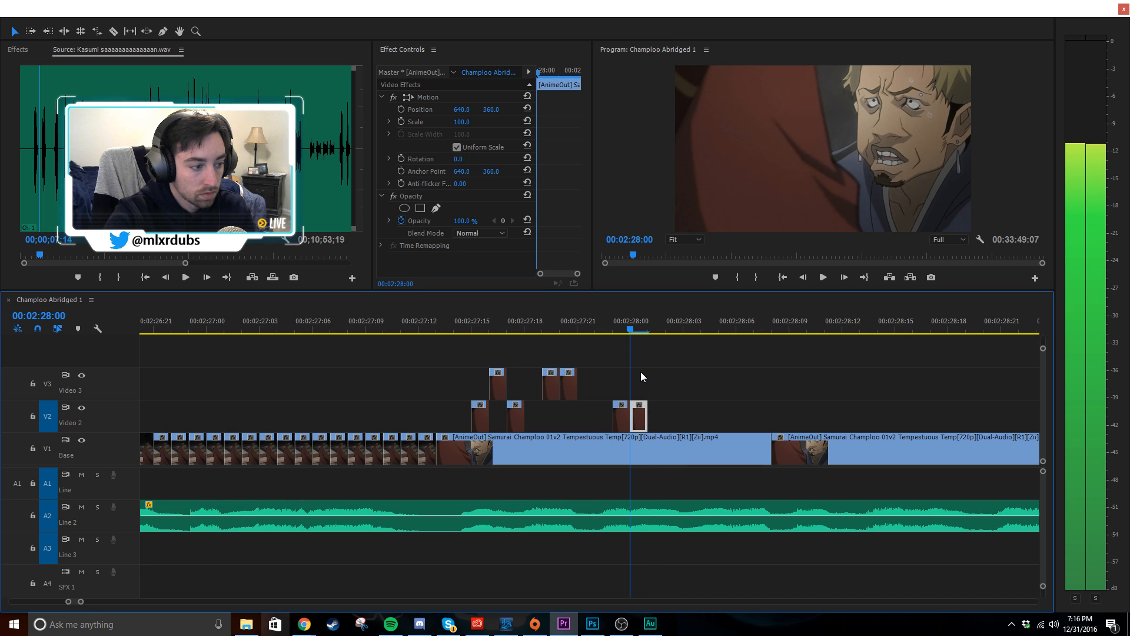
pyautogui.press('Right')
pyautogui.press('Right')
pyautogui.press('Right')
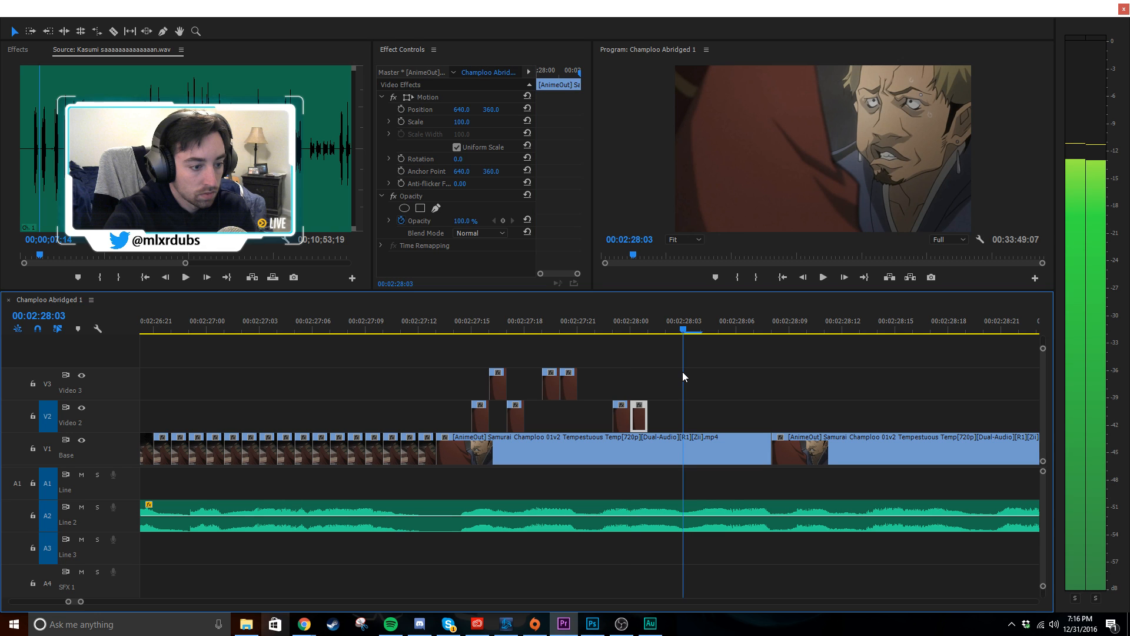
# - Copy the two adjacent V2 mouth frames at 00:02:27:23 and 00:02:28:00 onto V2 starting at 00:02:28:02
pyautogui.scroll(-2, 638, 410)
pyautogui.press('Left')
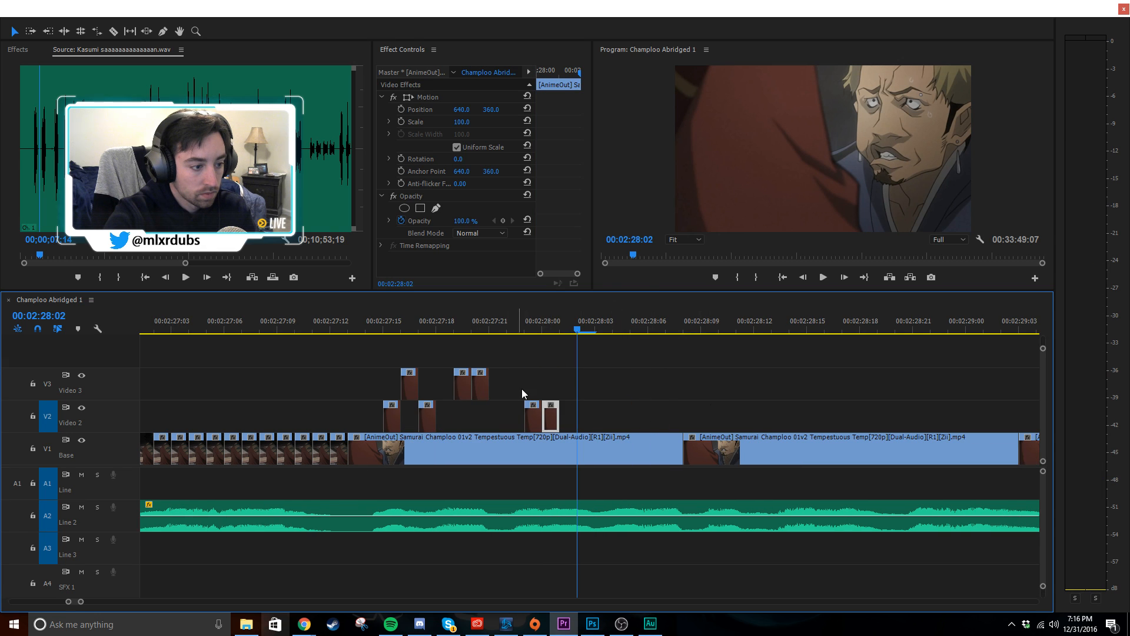
pyautogui.keyDown('shift'); pyautogui.click(533, 417); pyautogui.keyUp('shift')
pyautogui.hotkey('ctrl', 'c')
pyautogui.hotkey('ctrl', 'v')
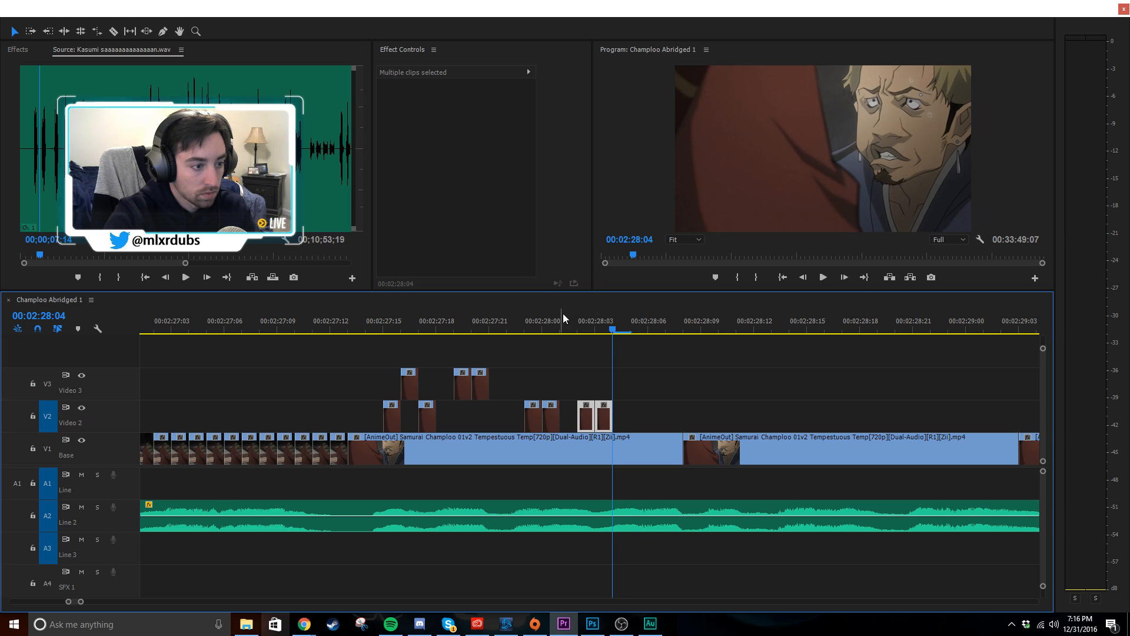
# - Delete the second pasted mouth frame on V2, at 00:02:28:03
pyautogui.moveTo(563, 315); pyautogui.dragTo(584, 320)
pyautogui.click(652, 397)
pyautogui.click(651, 412)
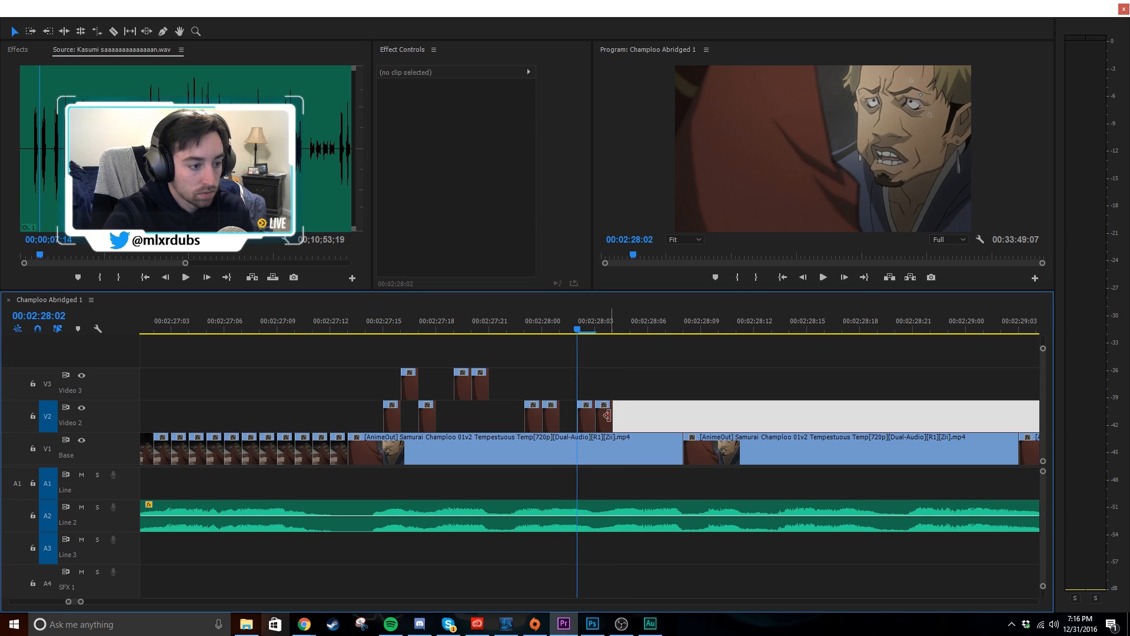
pyautogui.click(607, 415)
pyautogui.press('Delete')
# - Copy the V3 mouth frame at 00:02:27:20 onto V3 at 00:02:28:03
pyautogui.click(480, 384)
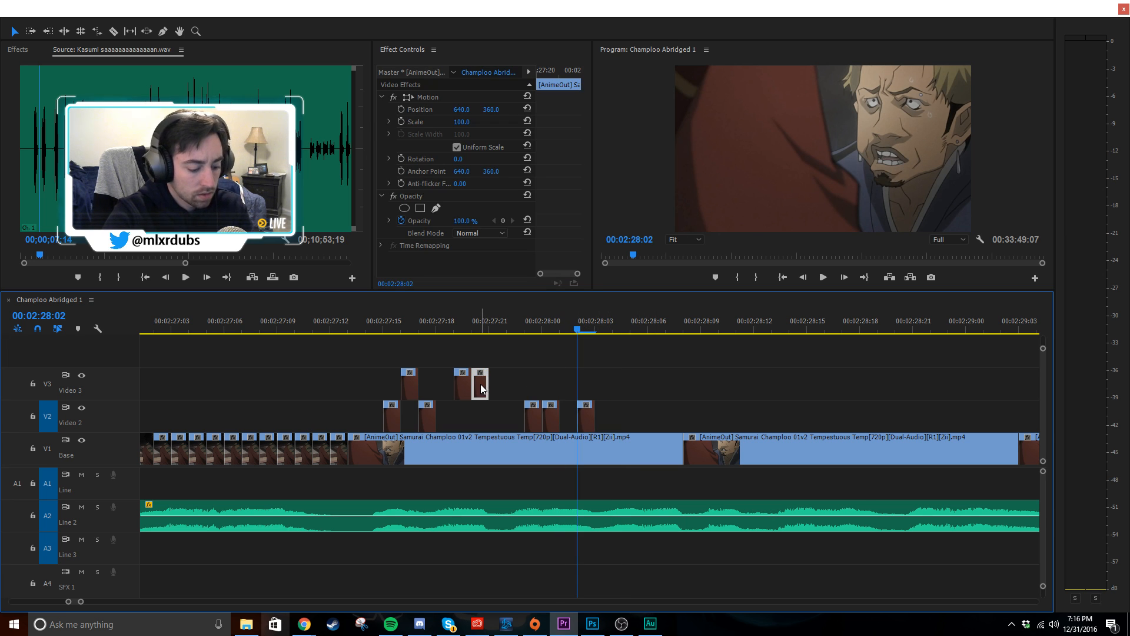
pyautogui.press('Right')
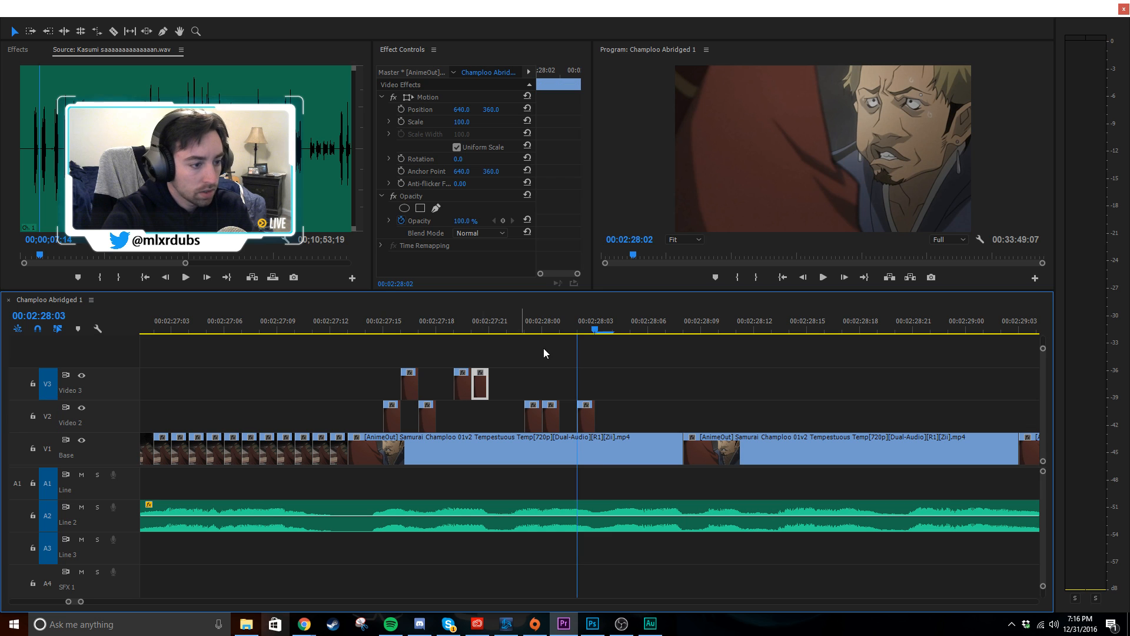
pyautogui.hotkey('ctrl', 'v')
pyautogui.moveTo(588, 387); pyautogui.dragTo(606, 389)
# - Copy the V2 mouth frame at 00:02:28:02 onto V2 at 00:02:28:04
pyautogui.click(602, 411)
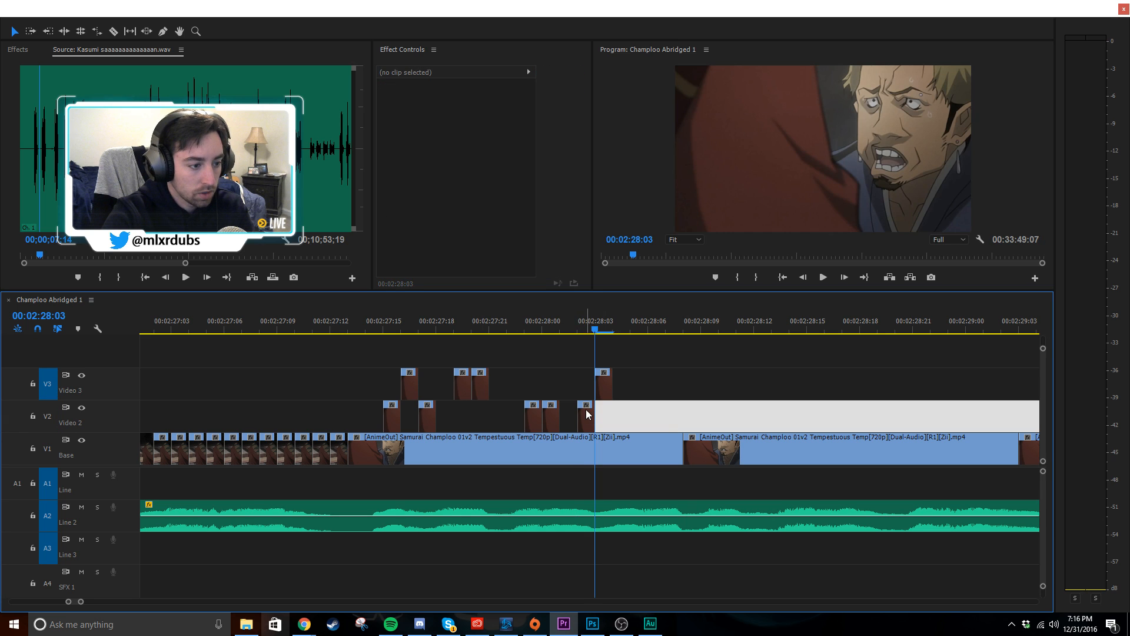
pyautogui.click(586, 414)
pyautogui.press('Right')
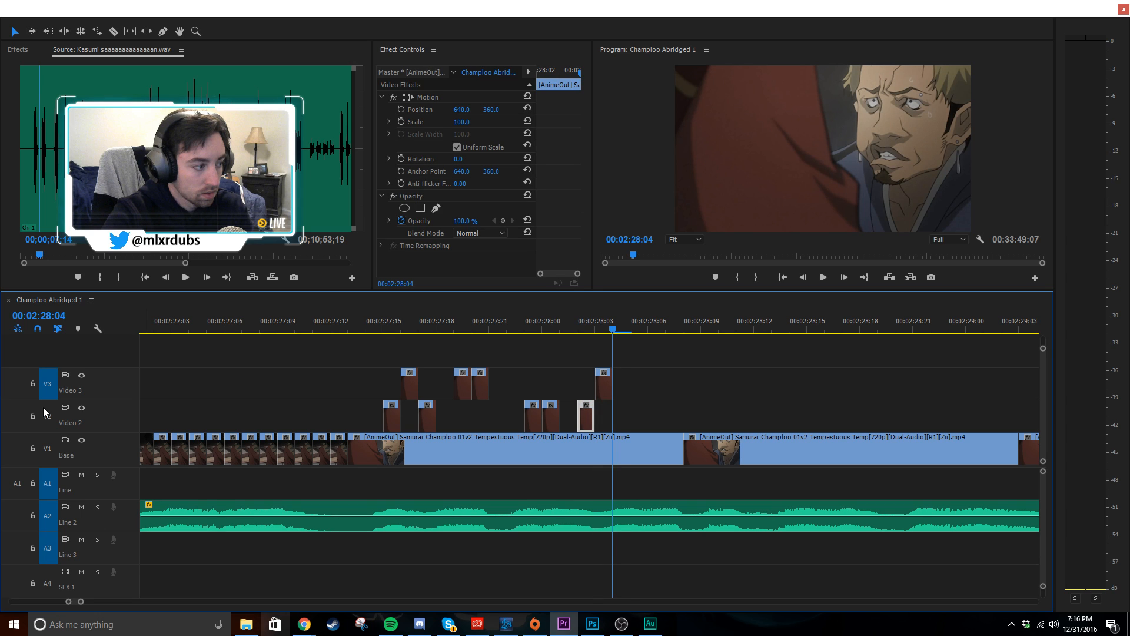
pyautogui.click(44, 407)
pyautogui.hotkey('ctrl', 'v')
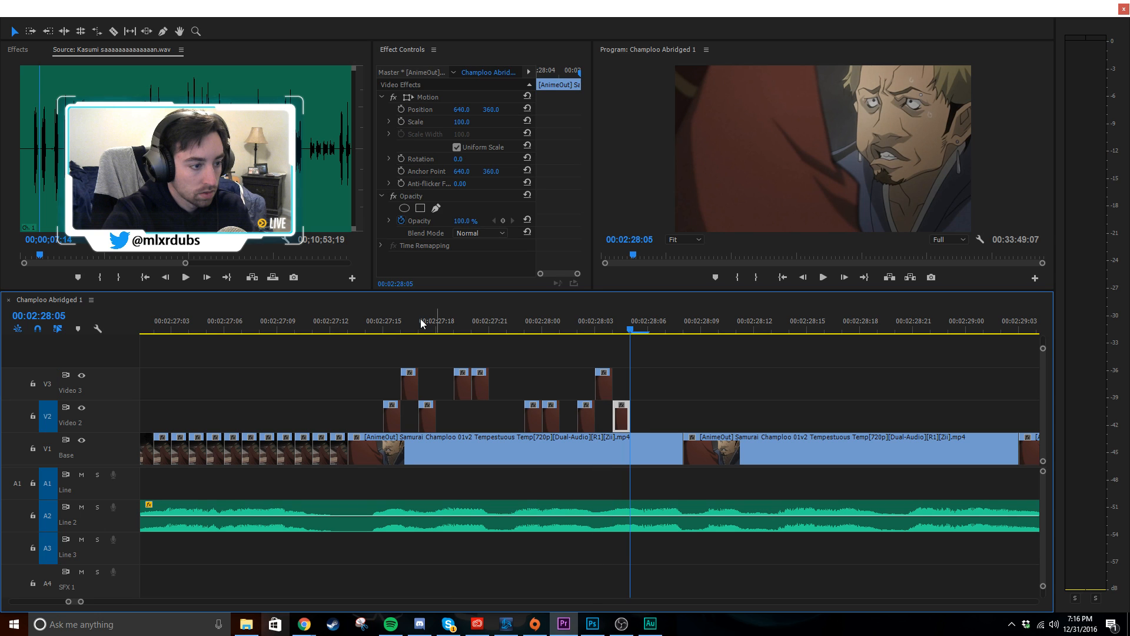
# - Copy the V2 mouth frame at 00:02:28:02 together with the V3 frame at 00:02:28:03, and paste the pair starting at 00:02:28:06
pyautogui.click(674, 319)
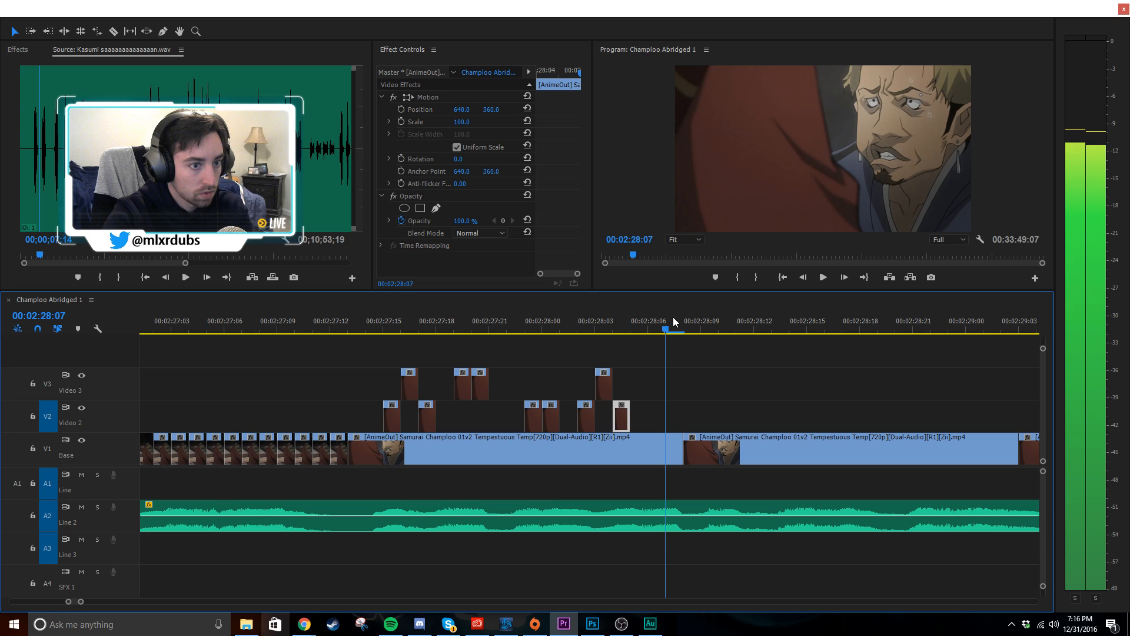
pyautogui.press('Left')
pyautogui.scroll(1, 649, 361)
pyautogui.click(619, 379)
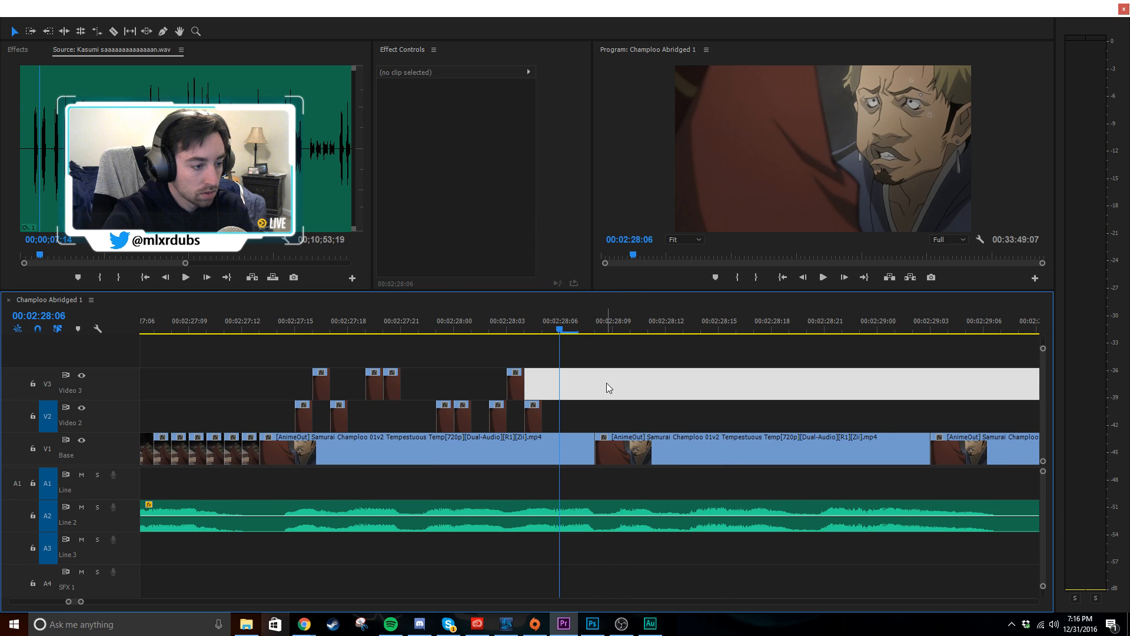
pyautogui.moveTo(516, 416); pyautogui.dragTo(493, 383)
pyautogui.hotkey('ctrl', 'c')
pyautogui.hotkey('ctrl', 'v')
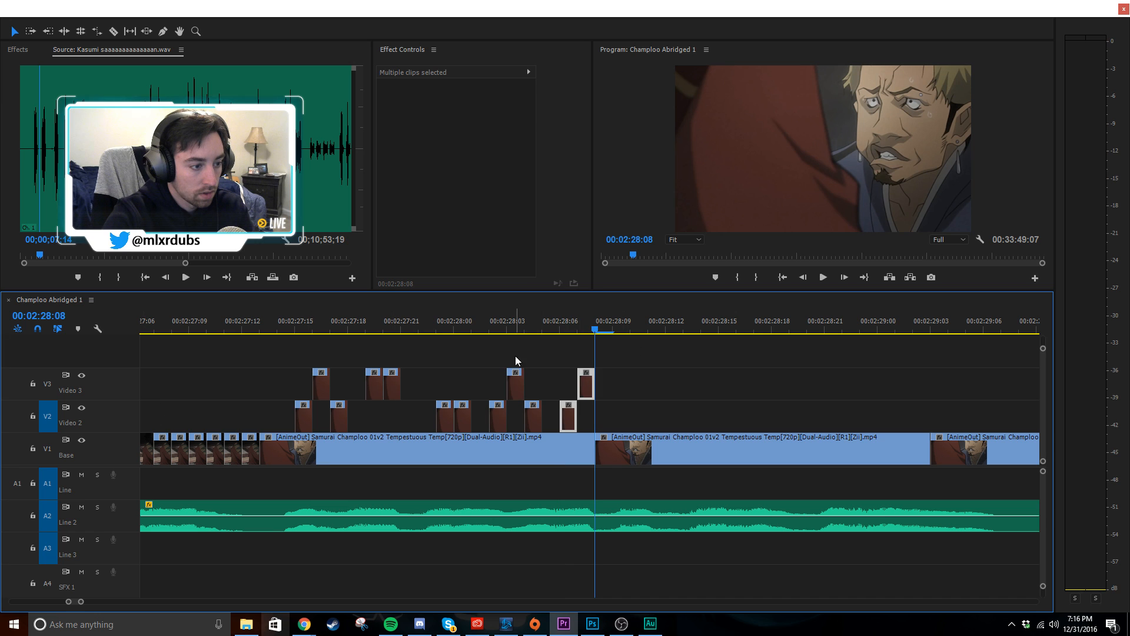
# - Copy the V3 mouth frame at 00:02:28:03 onto V3 at 00:02:28:08
pyautogui.click(517, 371)
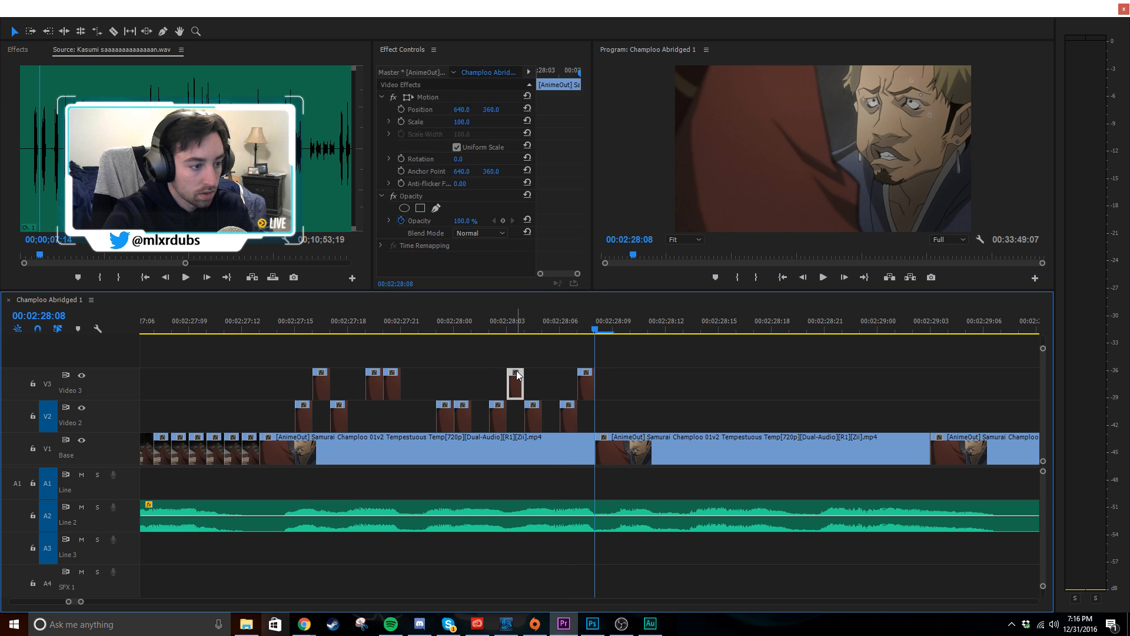
pyautogui.click(50, 389)
pyautogui.hotkey('ctrl', 'v')
pyautogui.moveTo(626, 325)
pyautogui.mouseDown()
pyautogui.moveTo(533, 318)
pyautogui.moveTo(628, 318)
pyautogui.moveTo(598, 337)
pyautogui.moveTo(616, 338)
pyautogui.mouseUp()
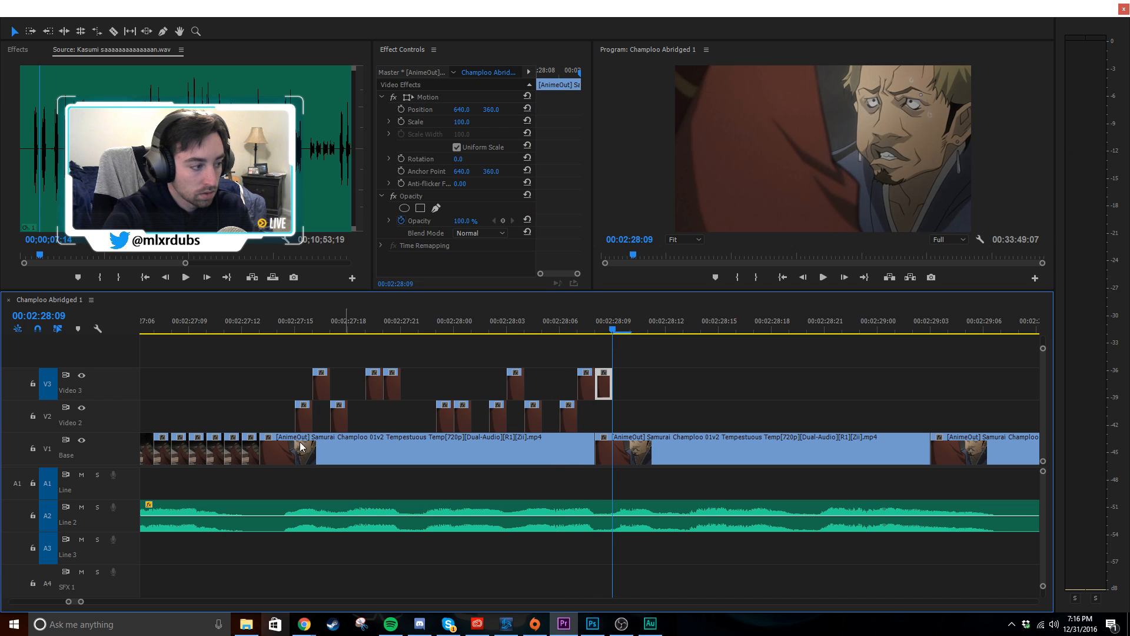
# - Copy the V2 mouth frame at 00:02:28:06 onto V2 at 00:02:28:09 and review the edit from 00:02:27:13
pyautogui.click(569, 419)
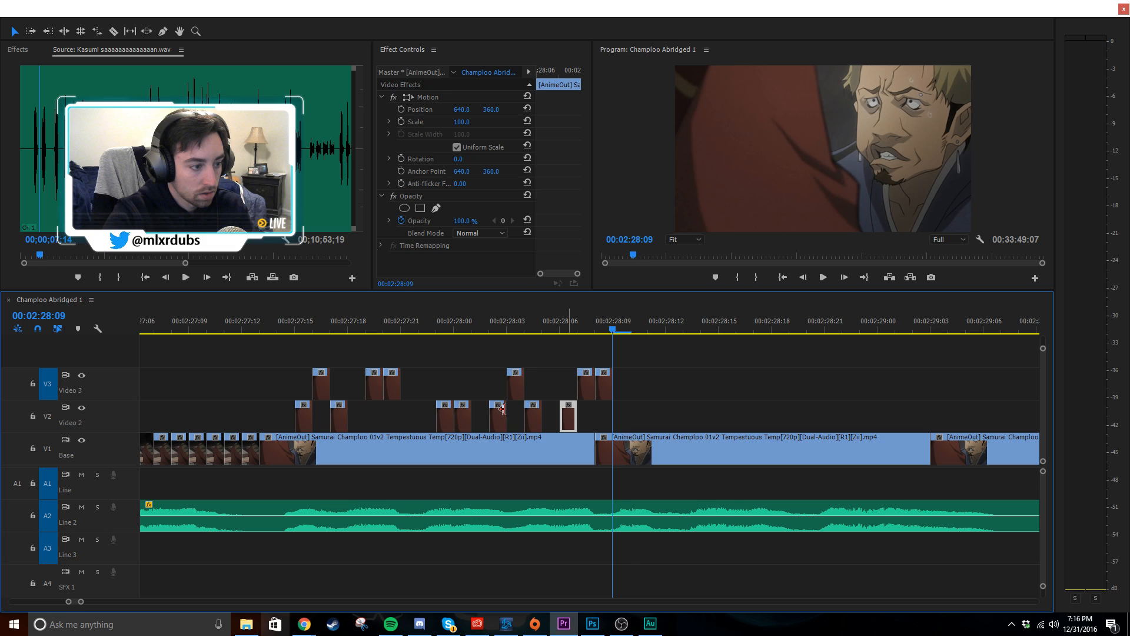
pyautogui.hotkey('ctrl', 'v')
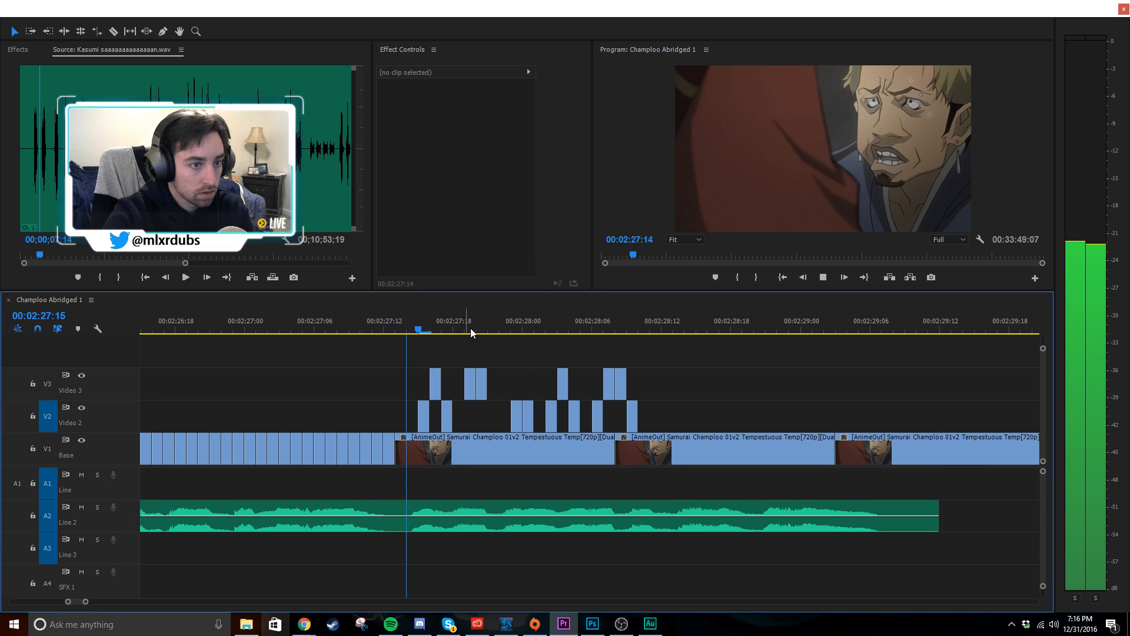
pyautogui.click(396, 332)
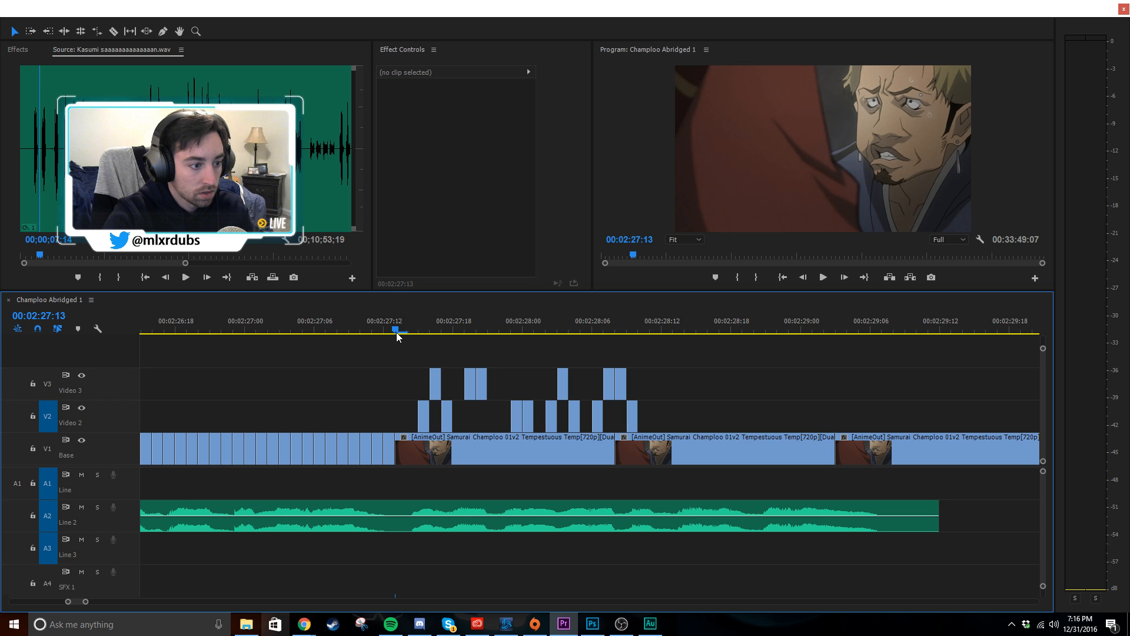
pyautogui.moveTo(397, 336); pyautogui.dragTo(653, 374)
pyautogui.press('=')
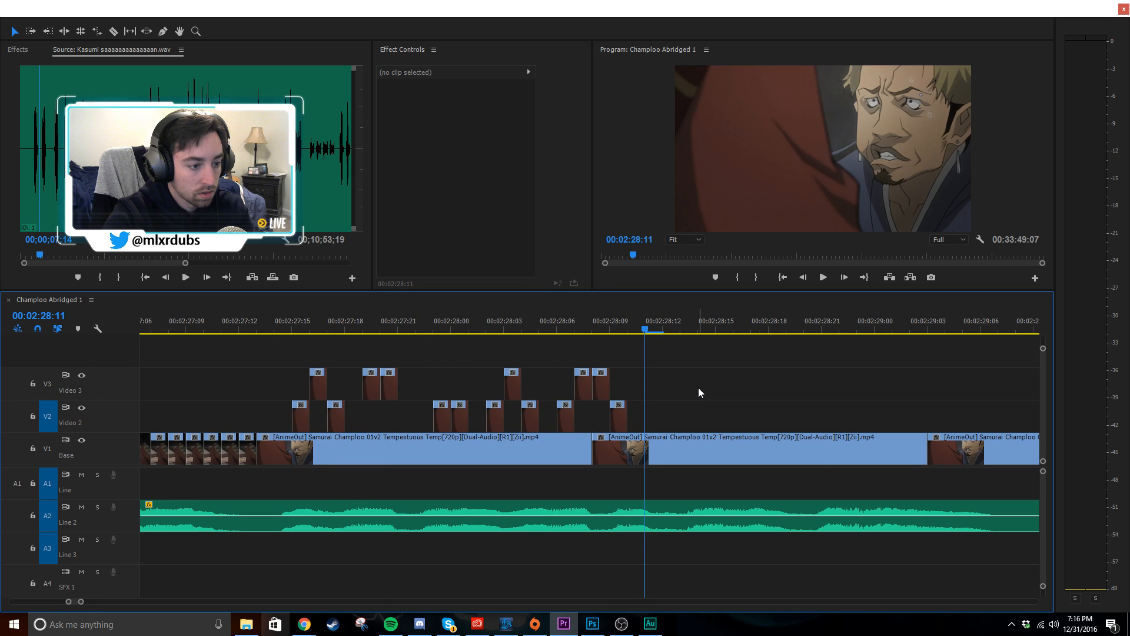
# - Copy the V3 mouth frame at 00:02:28:08 onto V3 at 00:02:28:11, and the V2 frame at 00:02:28:09 onto V2 at 00:02:28:12
pyautogui.click(609, 383)
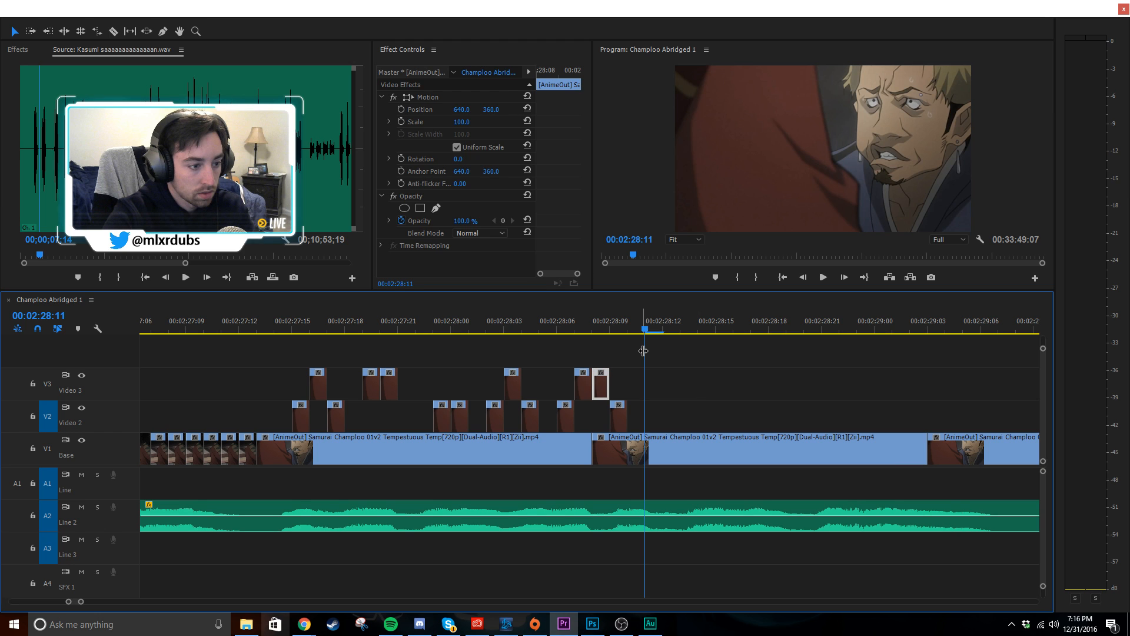
pyautogui.hotkey('ctrl', 'v')
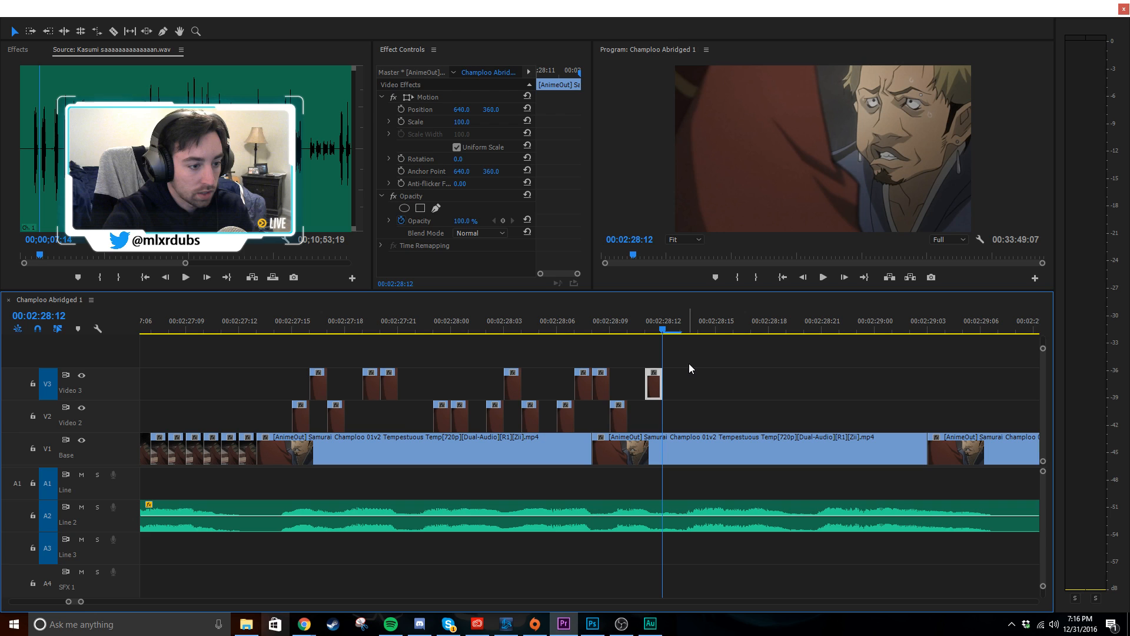
pyautogui.click(618, 416)
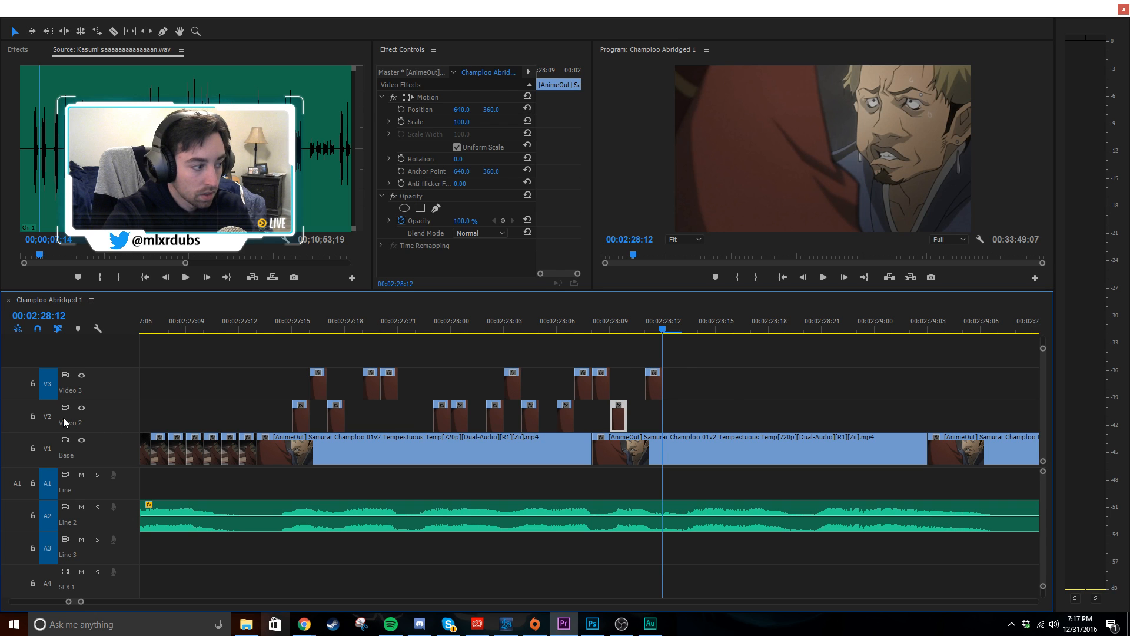
pyautogui.click(63, 417)
pyautogui.hotkey('ctrl', 'v')
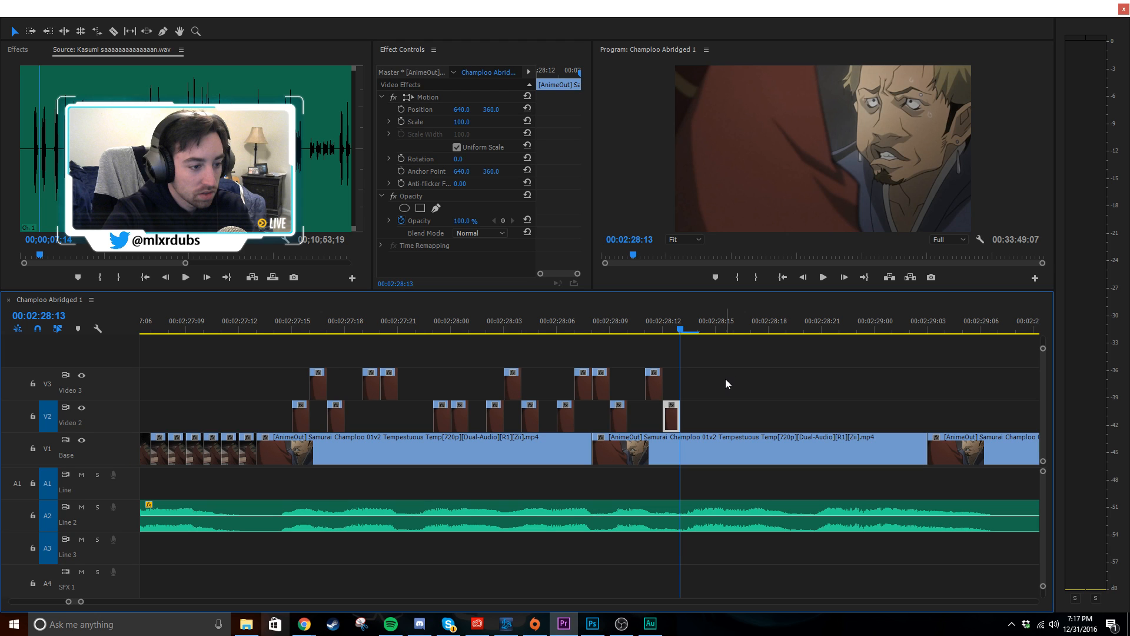
# - Shift the last two pasted mouth frames one frame earlier, to 00:02:28:10 on V3 and 00:02:28:11 on V2
pyautogui.hotkey('ctrl', 'z')
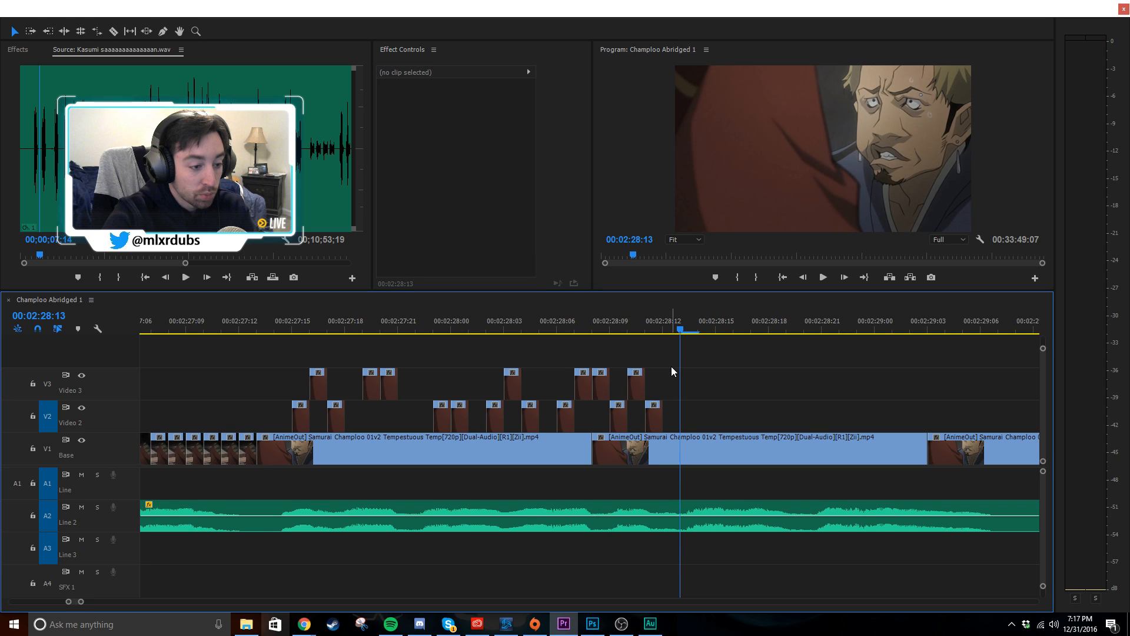
pyautogui.scroll(-1, 671, 368)
pyautogui.click(739, 370)
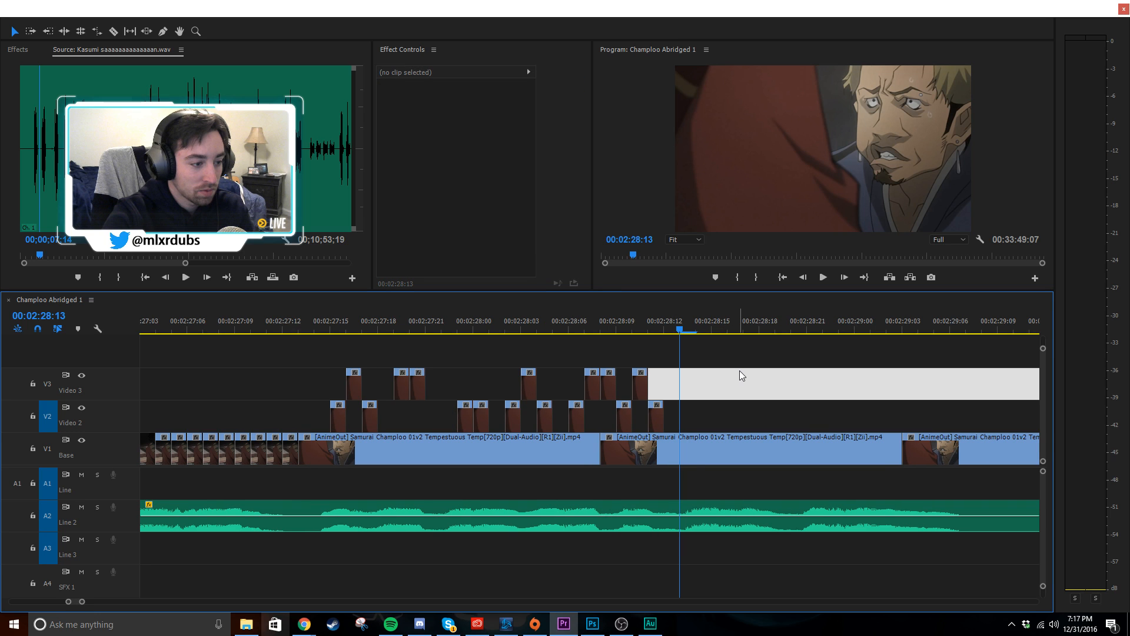
pyautogui.scroll(-1, 739, 372)
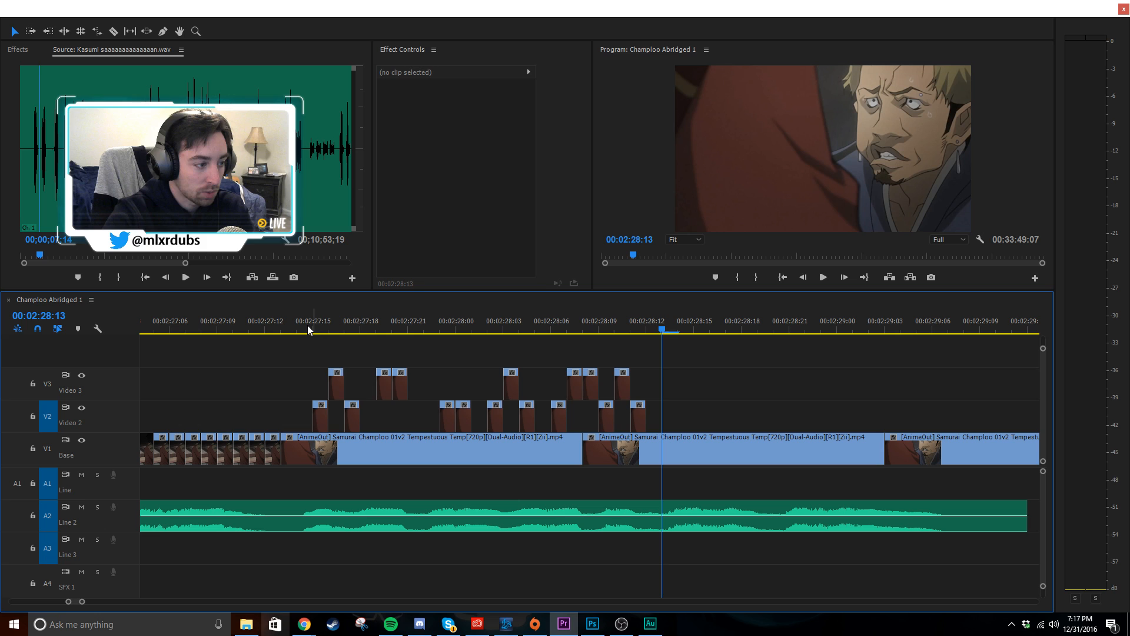
# - Copy the two adjacent V3 mouth frames at 00:02:28:07 and 00:02:28:08 onto V3 starting at 00:02:28:14
pyautogui.hotkey('shift', 'Right')
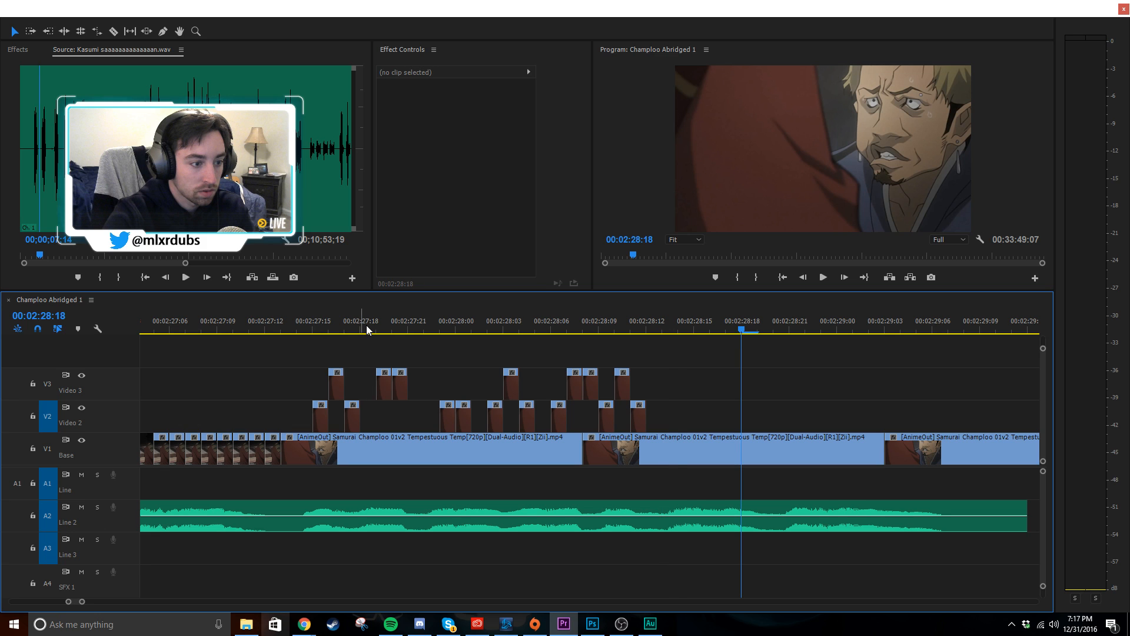
pyautogui.click(679, 327)
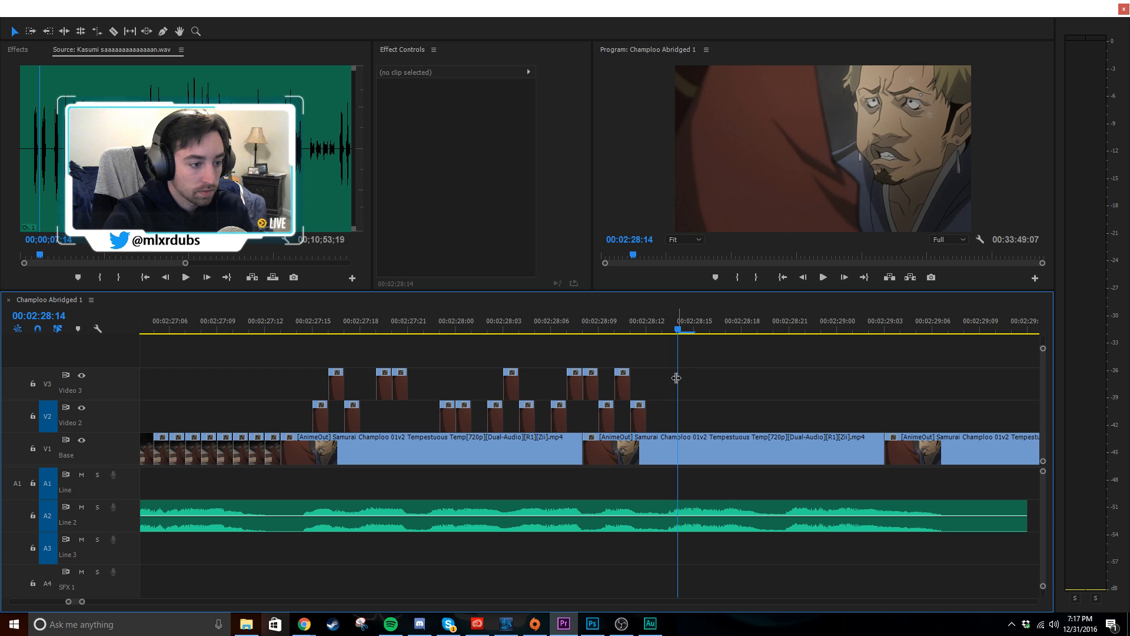
pyautogui.moveTo(606, 380); pyautogui.dragTo(575, 385)
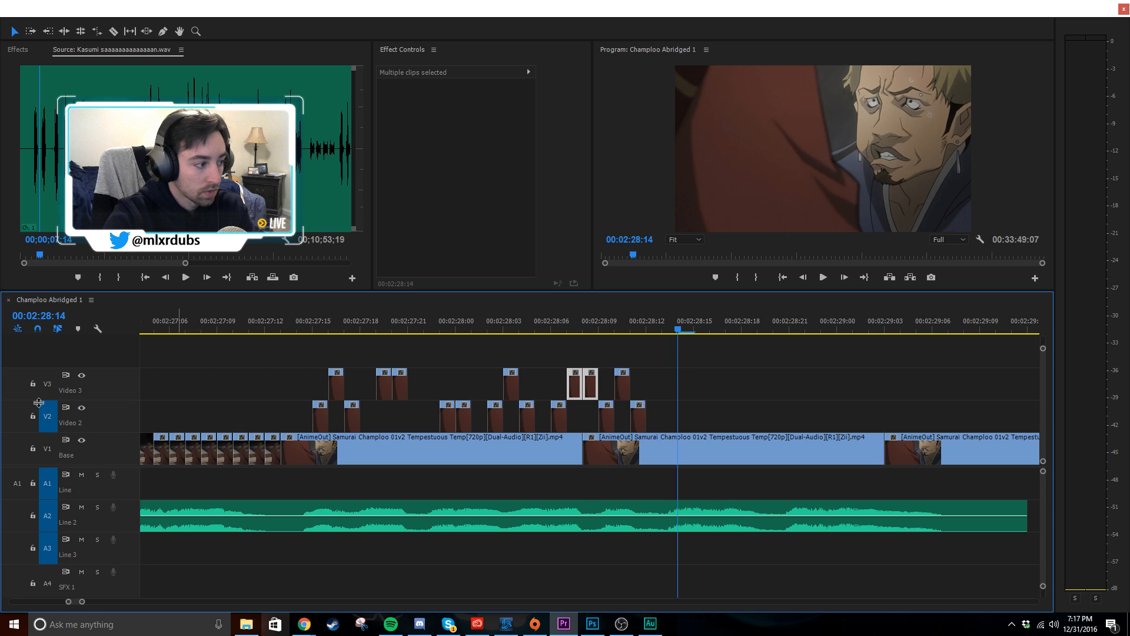
pyautogui.click(46, 413)
pyautogui.click(46, 388)
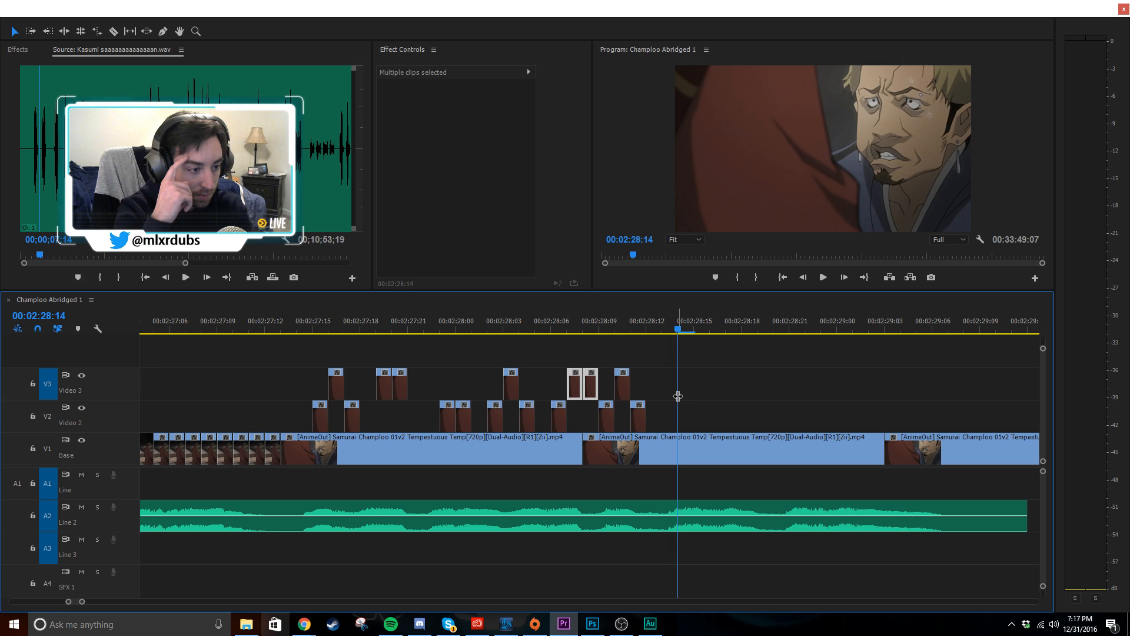
pyautogui.click(748, 399)
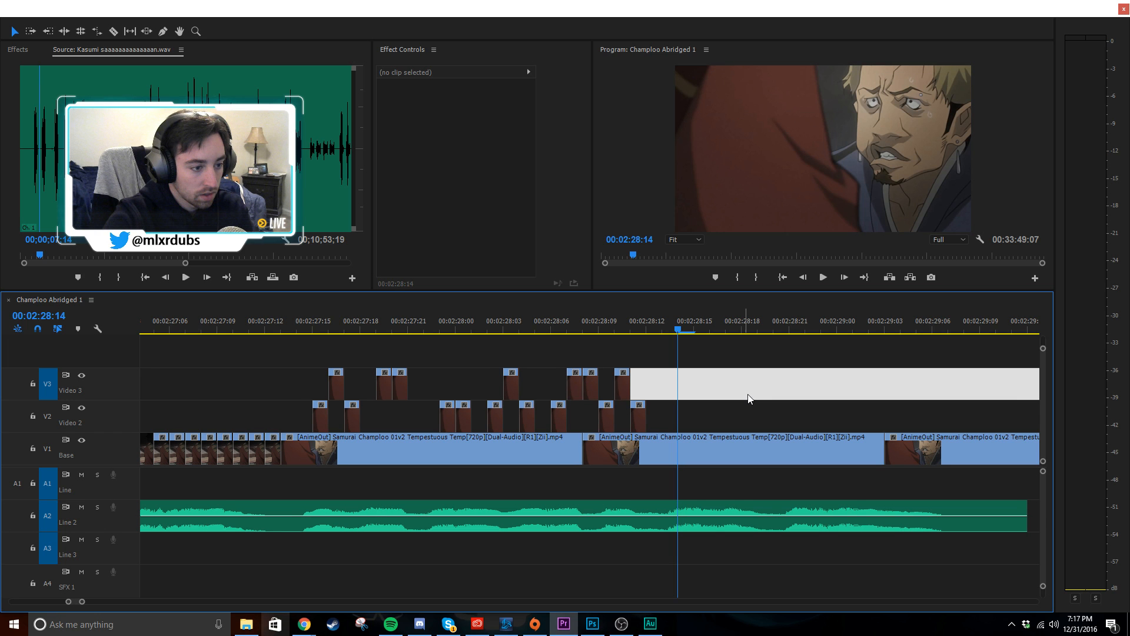
pyautogui.click(577, 350)
pyautogui.scroll(-1, 577, 350)
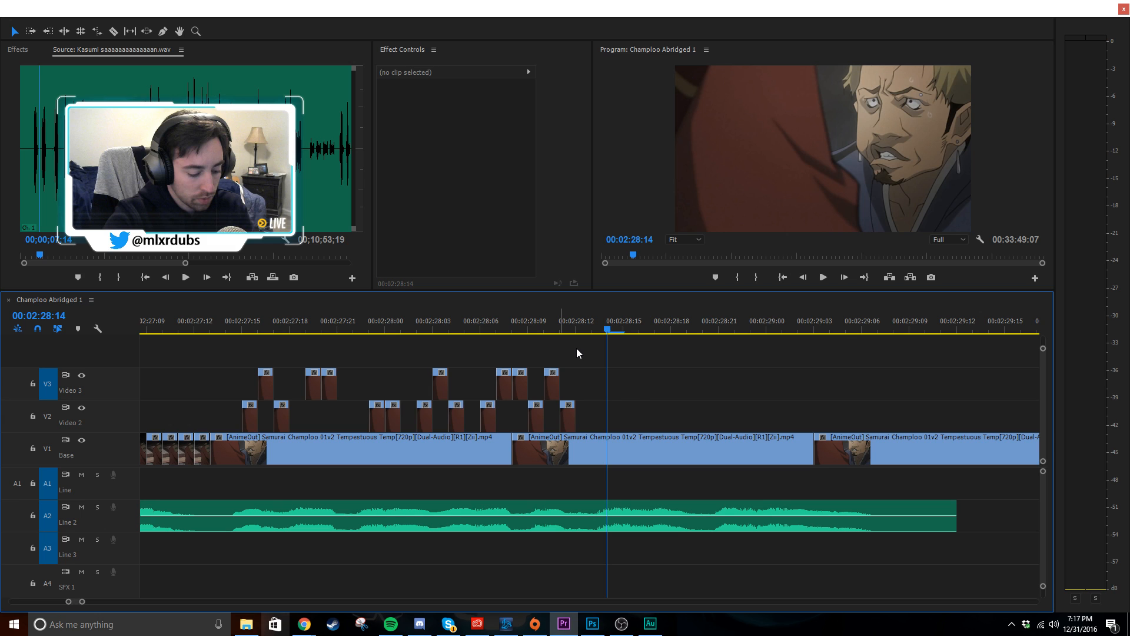
pyautogui.hotkey('ctrl', 'v')
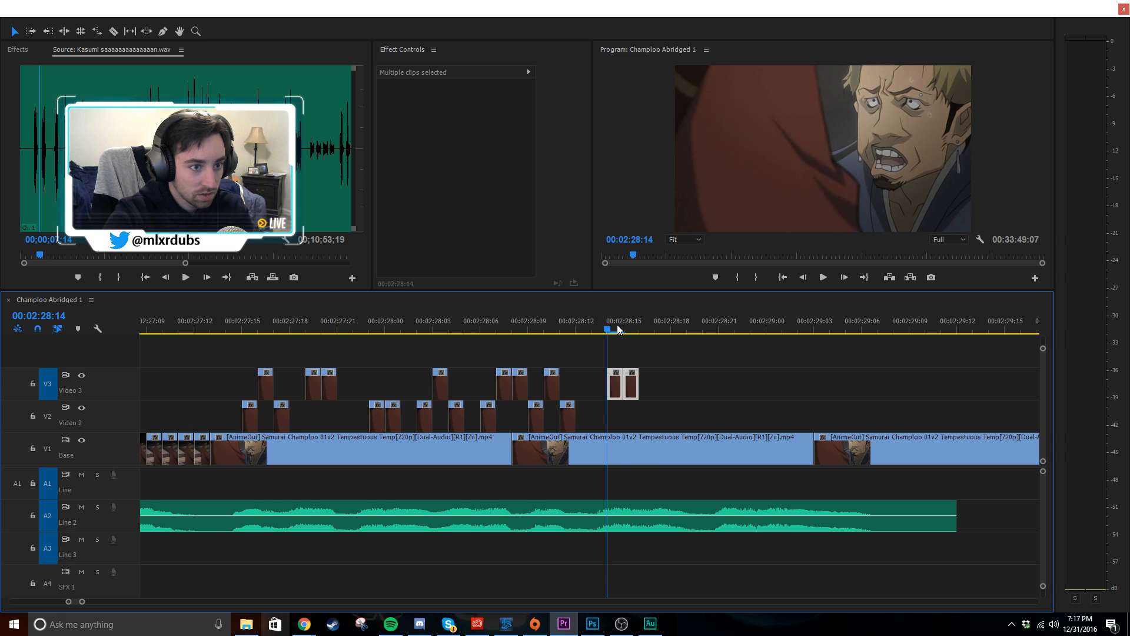
# - Copy the V2 mouth frame at 00:02:27:17 onto V2 at 00:02:28:16
pyautogui.click(692, 396)
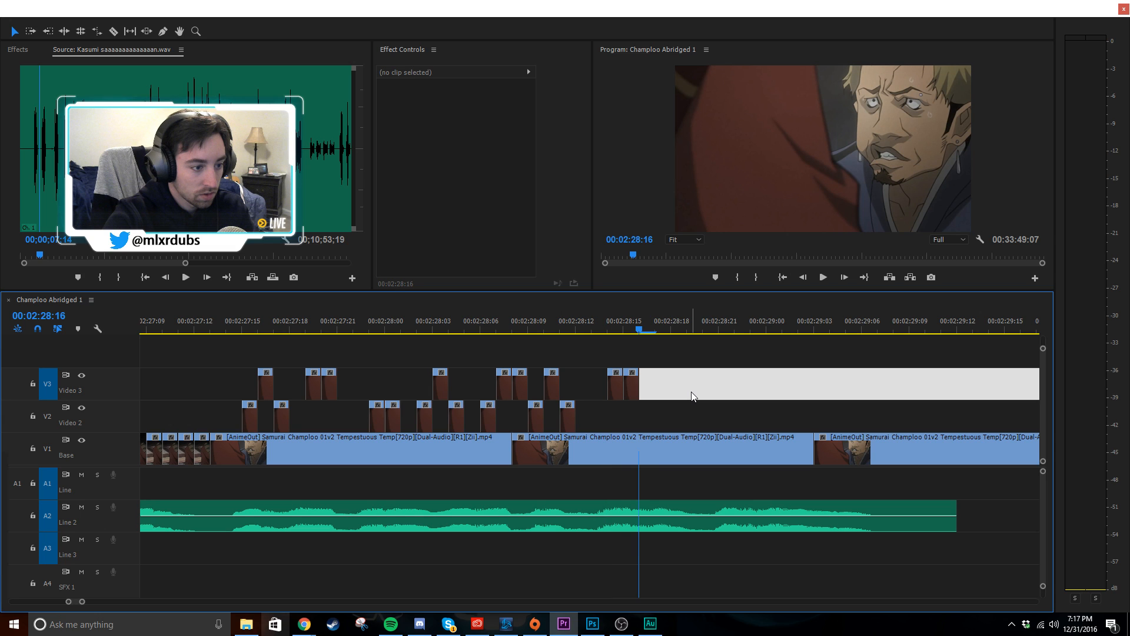
pyautogui.click(280, 416)
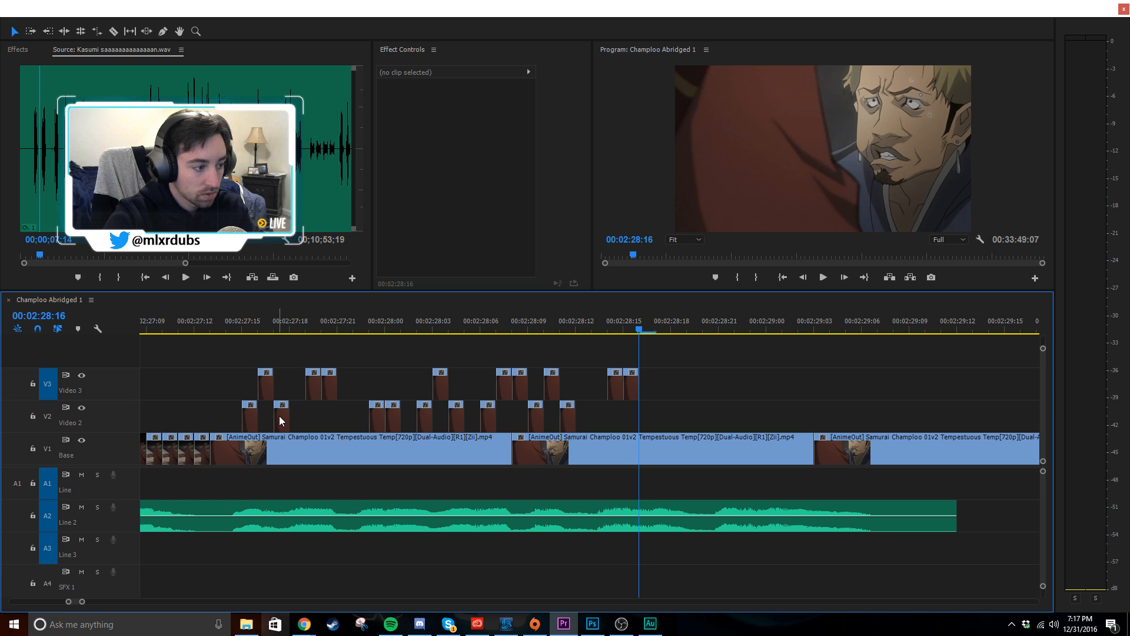
pyautogui.click(279, 415)
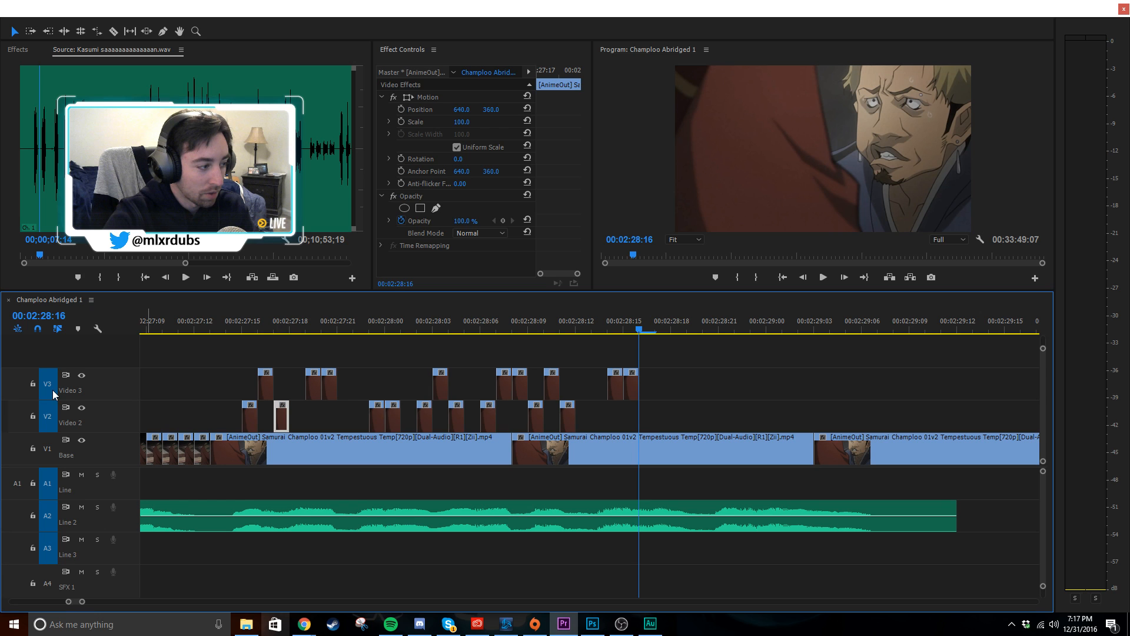
pyautogui.click(52, 390)
pyautogui.hotkey('ctrl', 'v')
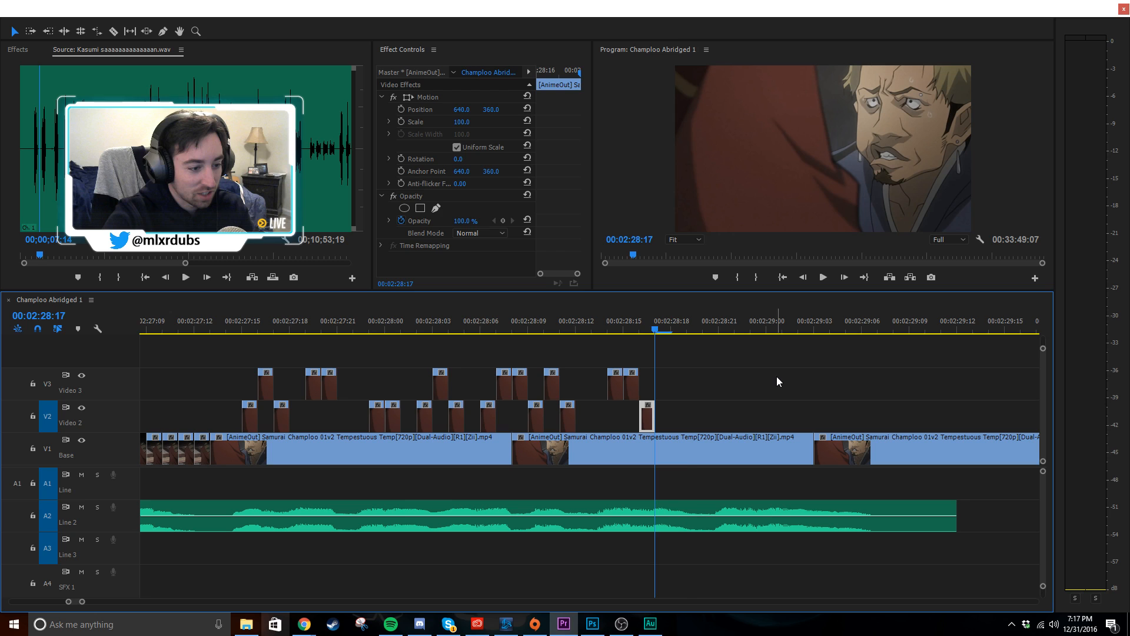
# - Paste two more copies of the same mouth frame onto V2 at 00:02:28:18 and 00:02:28:19
pyautogui.click(687, 323)
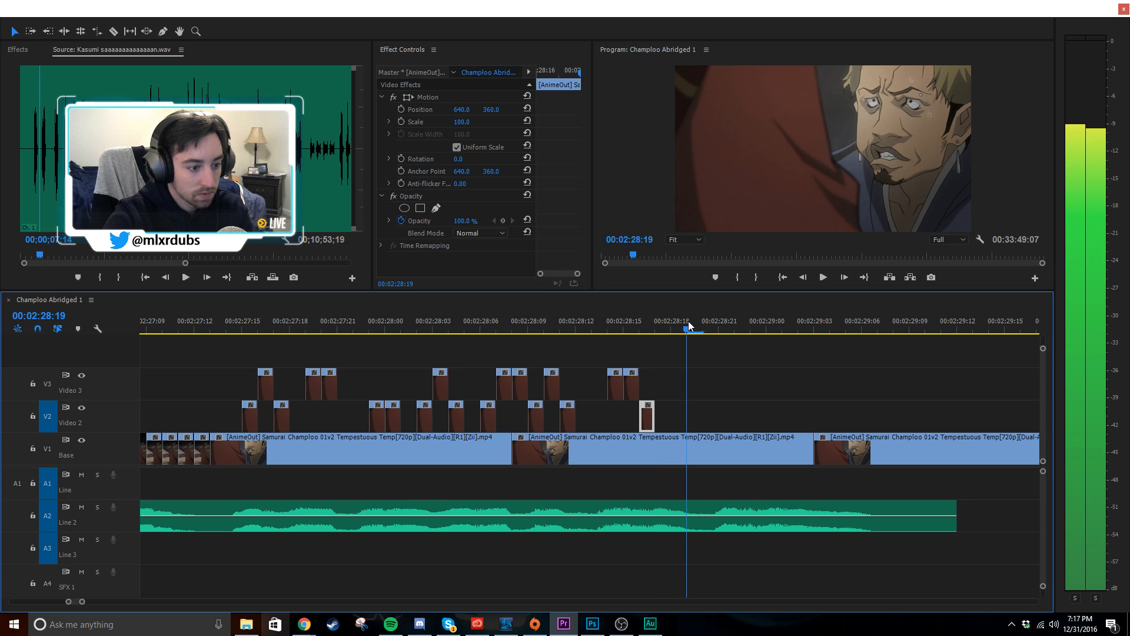
pyautogui.moveTo(689, 325); pyautogui.dragTo(668, 361)
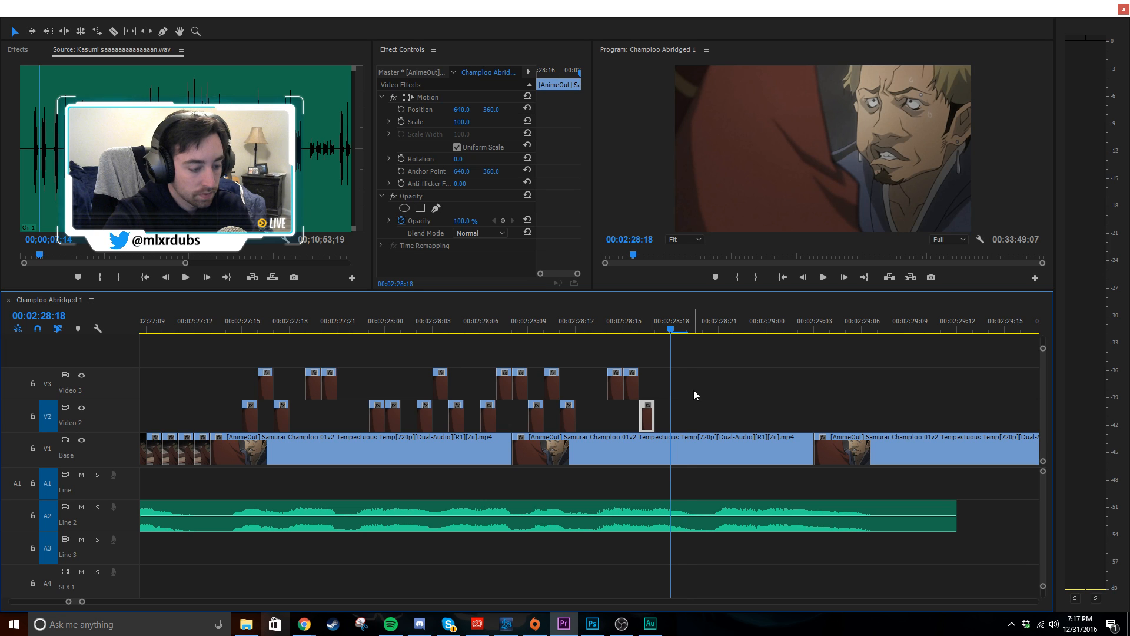
pyautogui.hotkey('ctrl', 'v')
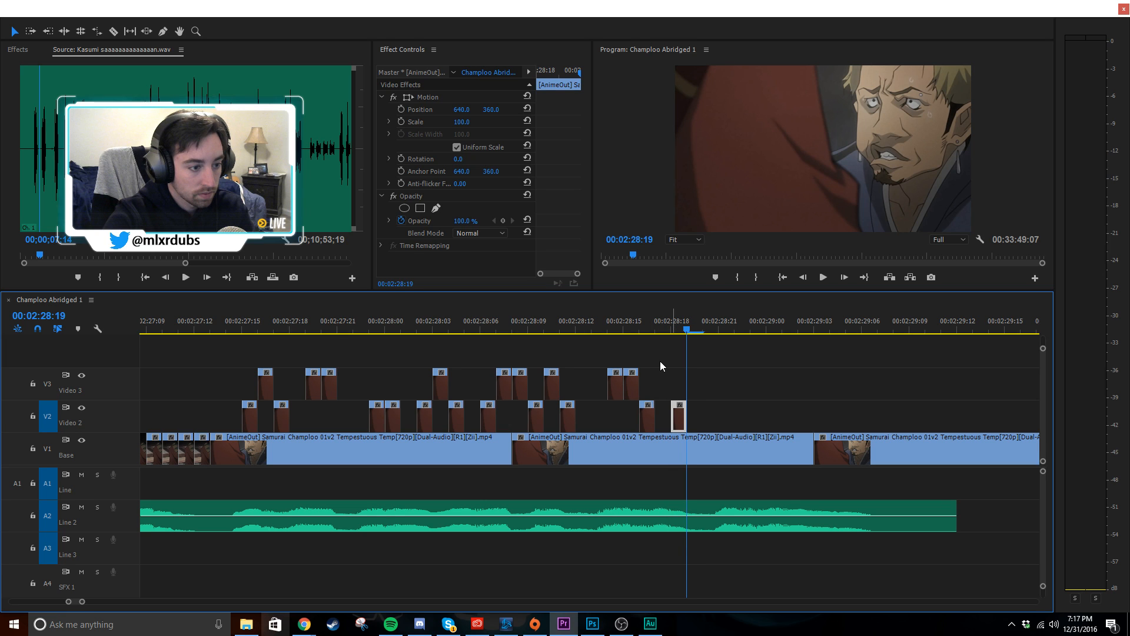
pyautogui.moveTo(705, 314); pyautogui.dragTo(684, 331)
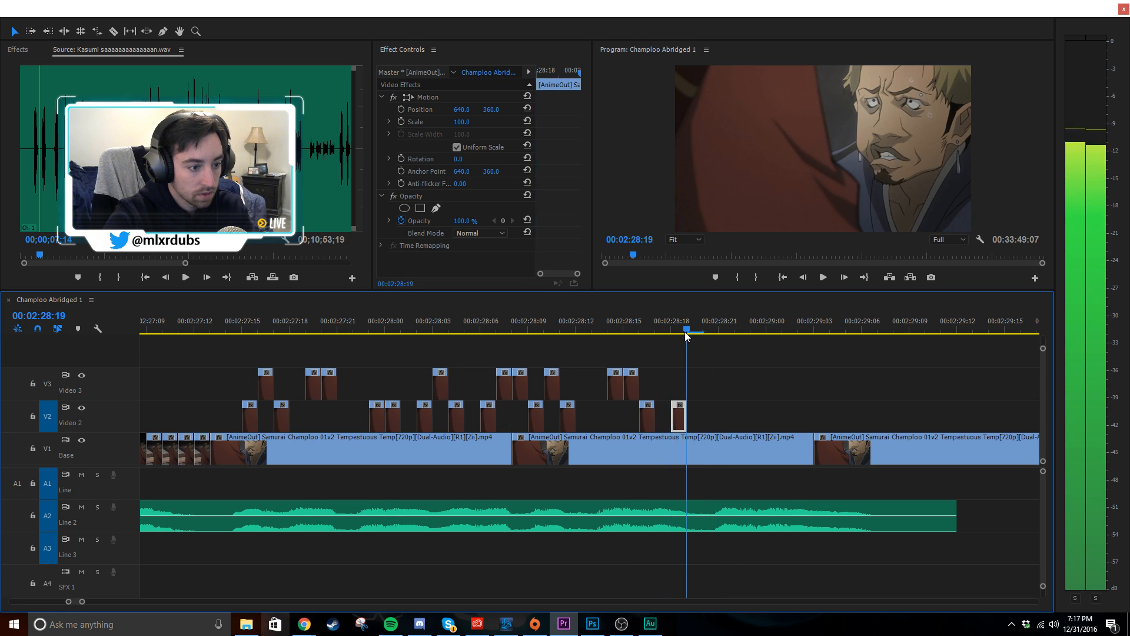
pyautogui.hotkey('ctrl', 'v')
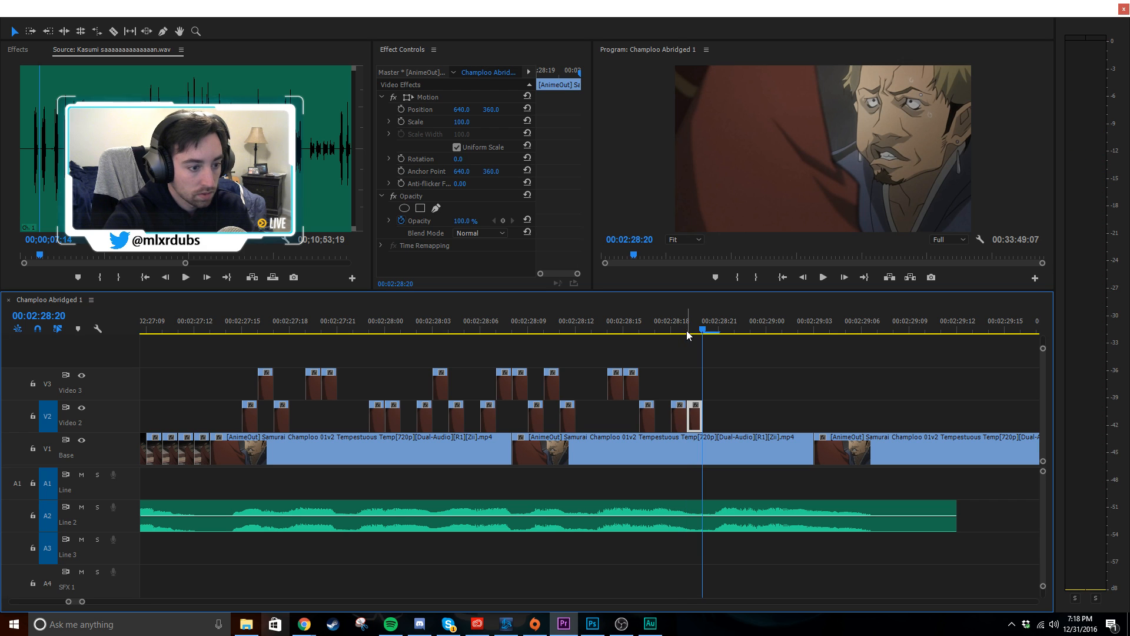
# - Paste the mouth frame onto V2 at 00:02:28:22 and onto V3 at 00:02:28:23
pyautogui.moveTo(647, 321); pyautogui.dragTo(723, 331)
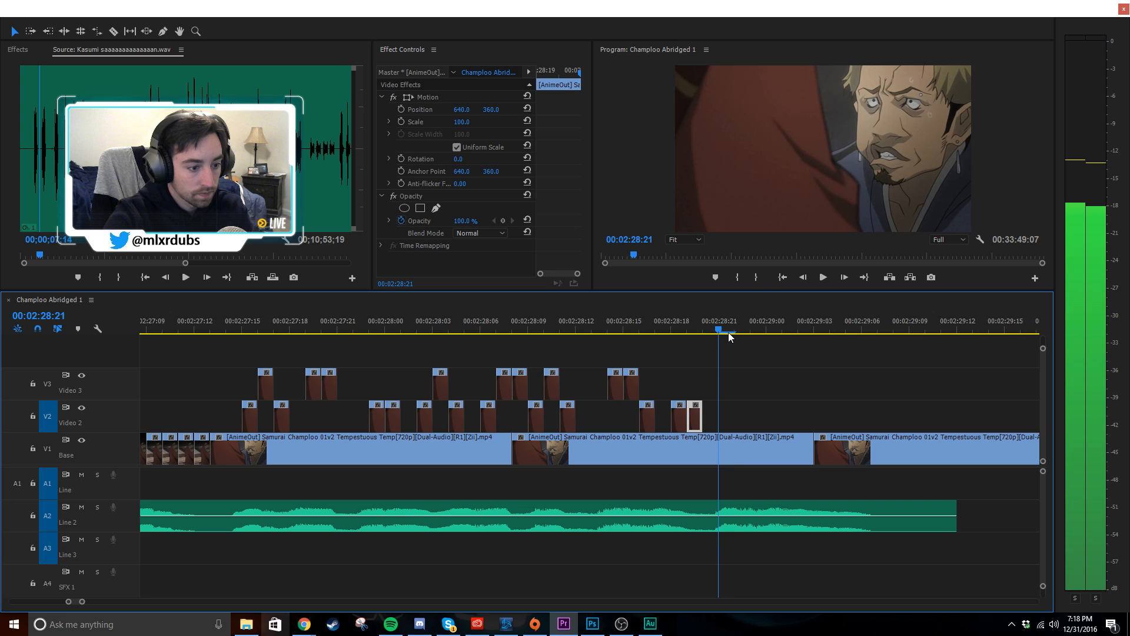
pyautogui.press('Right')
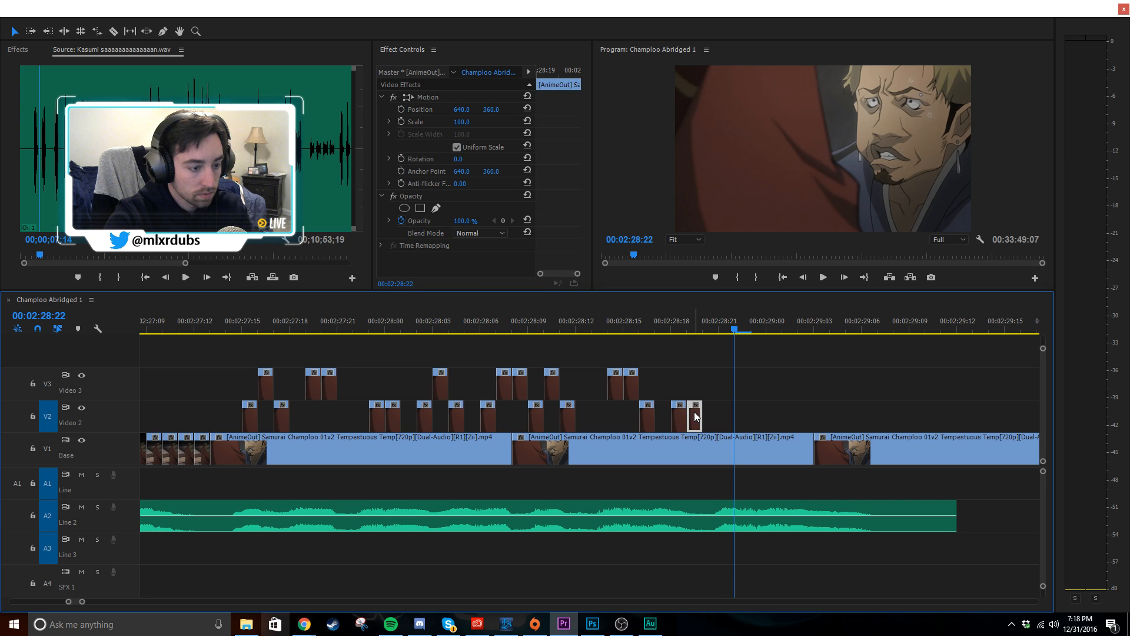
pyautogui.hotkey('ctrl', 'v')
pyautogui.click(47, 384)
pyautogui.click(47, 416)
pyautogui.hotkey('ctrl', 'v')
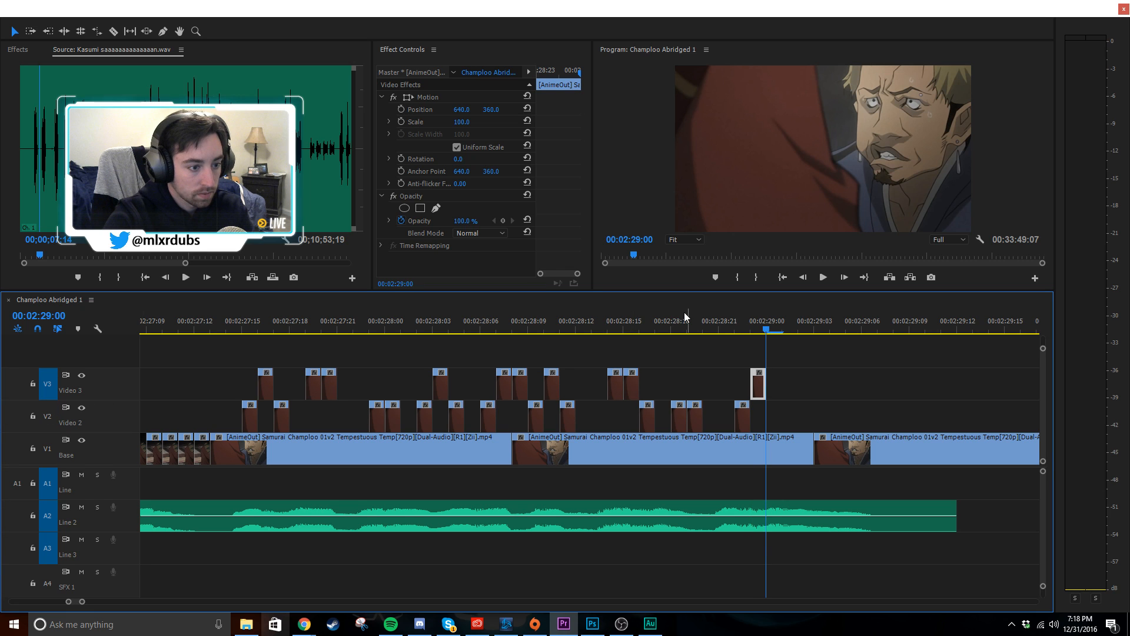
# - Shift the three adjacent mouth frames around 00:02:28:15 one frame earlier, to 00:02:28:13 and 00:02:28:14 on V3 and 00:02:28:15 on V2
pyautogui.click(638, 323)
pyautogui.click(597, 358)
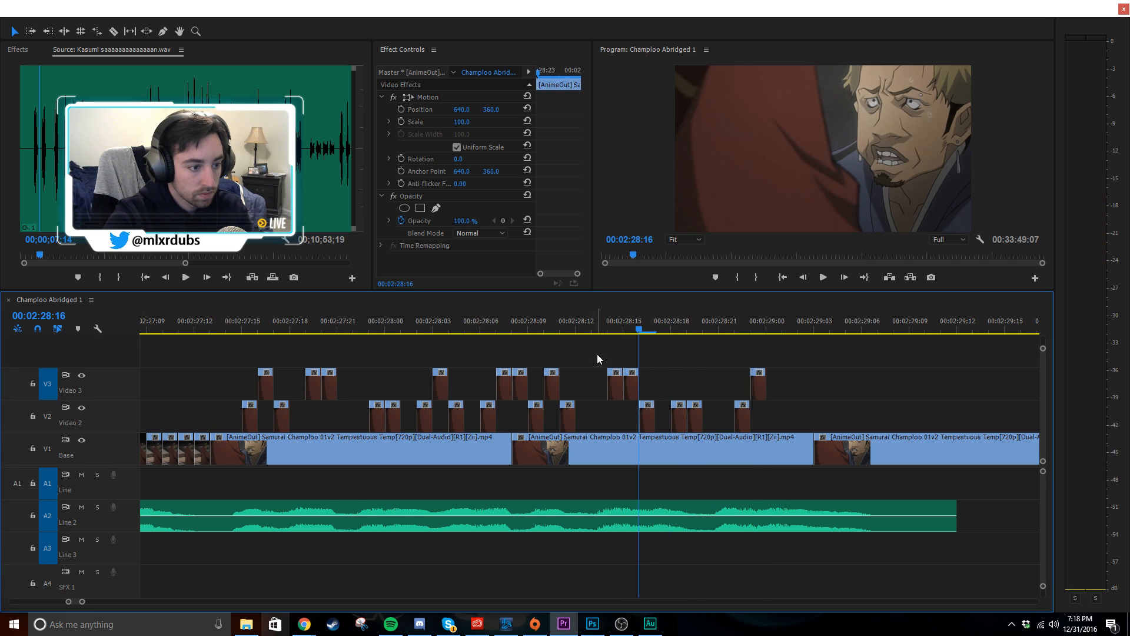
pyautogui.moveTo(597, 354); pyautogui.dragTo(624, 418)
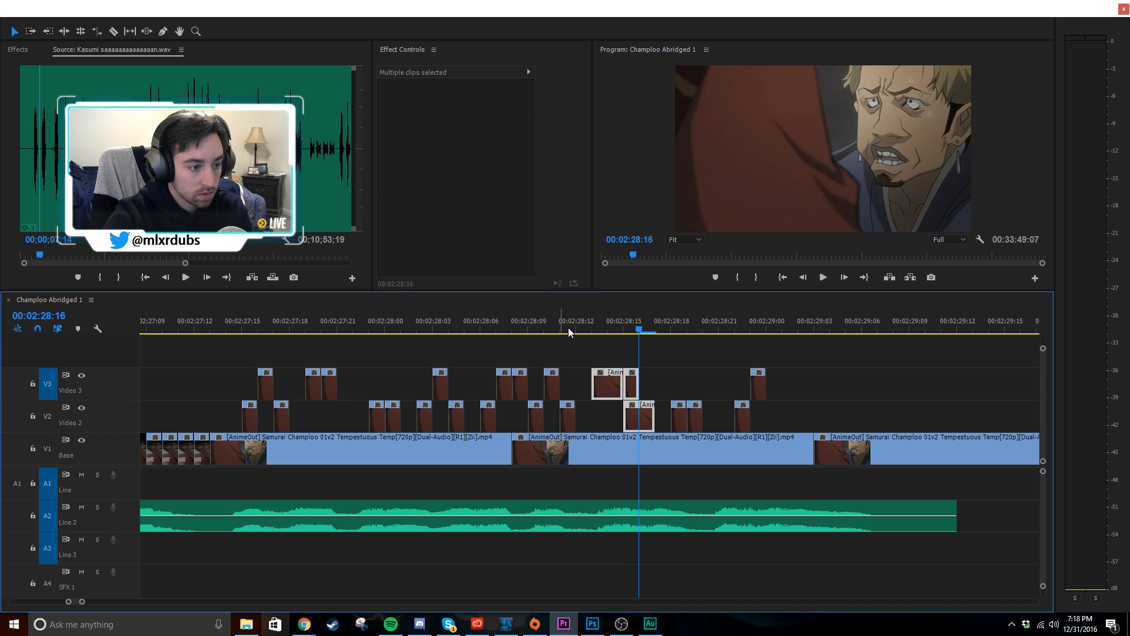
pyautogui.hotkey('ctrl', 'z')
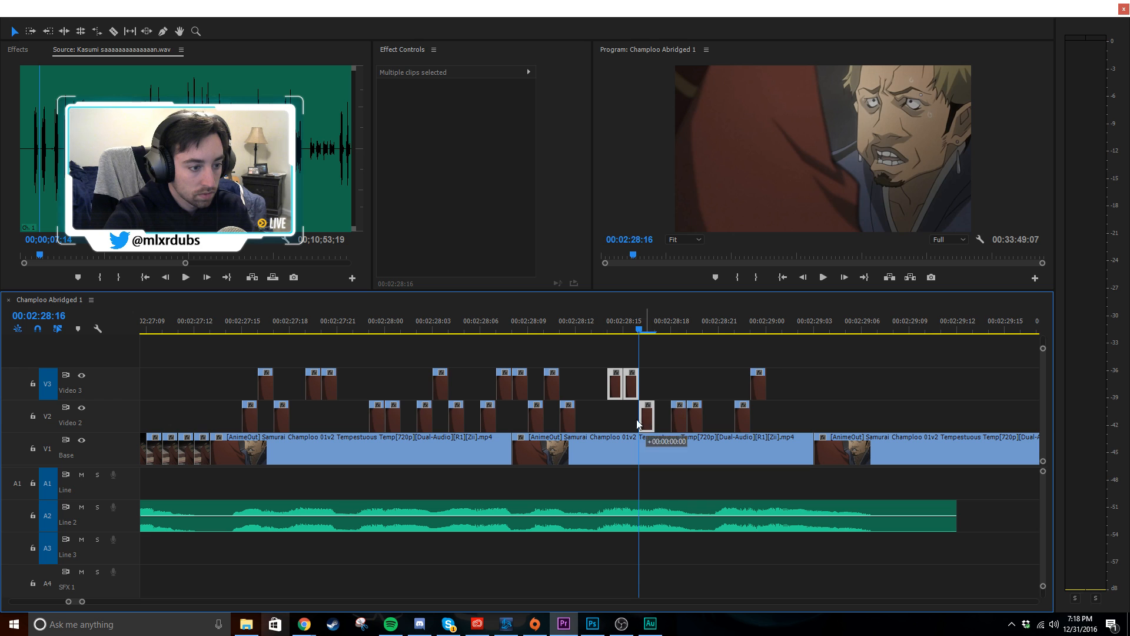
pyautogui.moveTo(647, 415); pyautogui.dragTo(634, 415)
pyautogui.click(596, 338)
# - Play the pasted mouth frames from about 00:02:27:14 to 00:02:29:06 to check the lip sync
pyautogui.press('-')
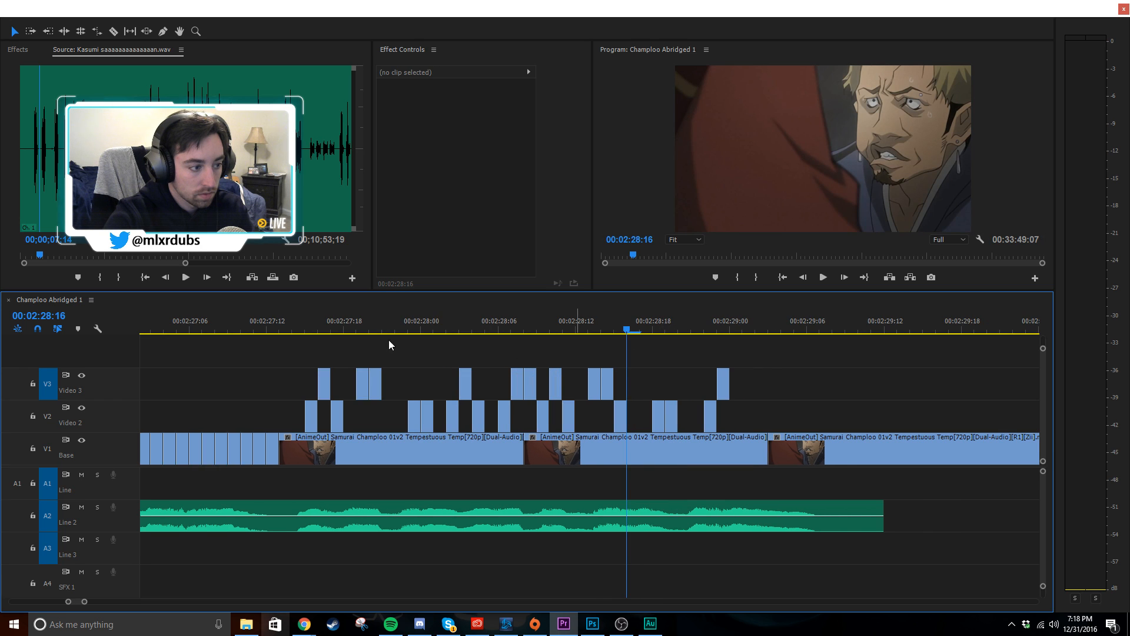
pyautogui.click(293, 324)
pyautogui.press('space')
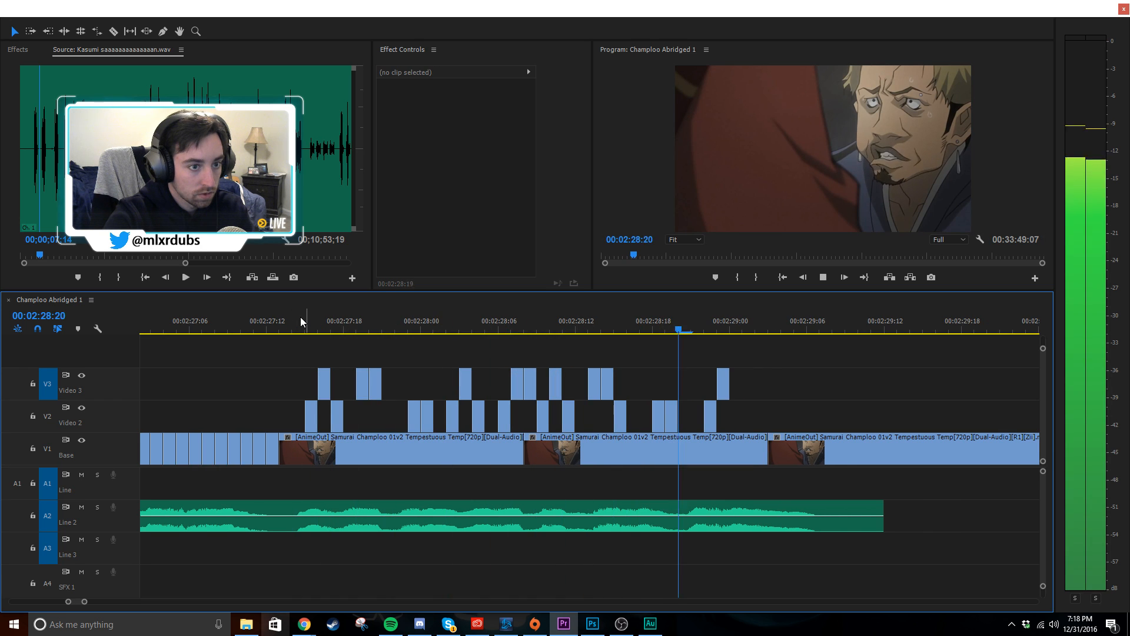
pyautogui.scroll(3, 827, 421)
pyautogui.click(785, 406)
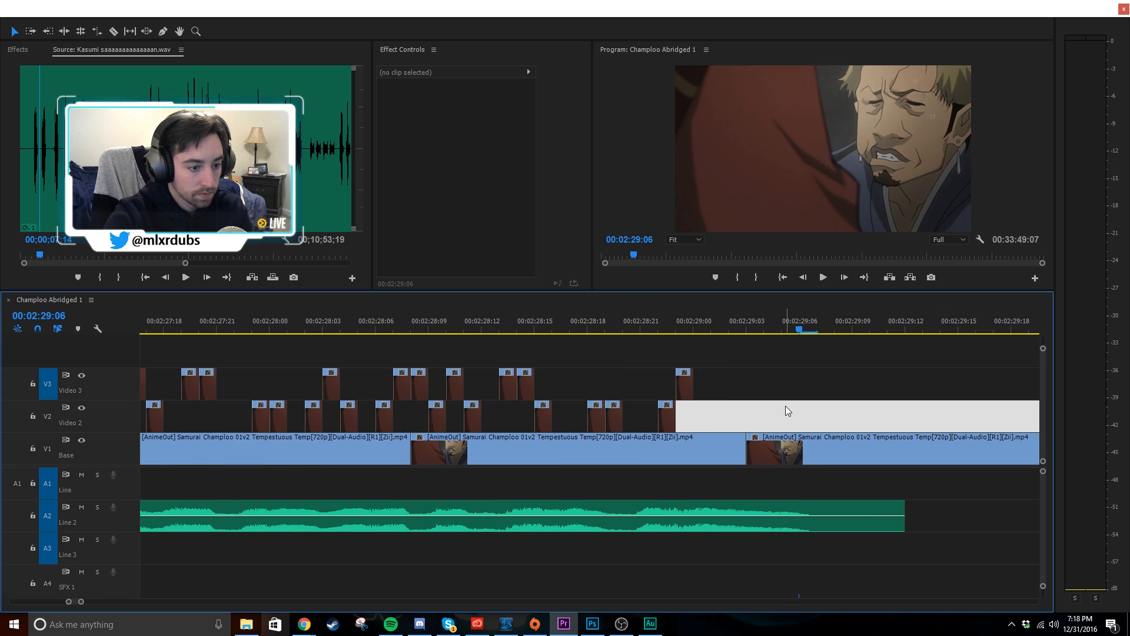
pyautogui.scroll(-6, 785, 406)
pyautogui.scroll(-5, 785, 412)
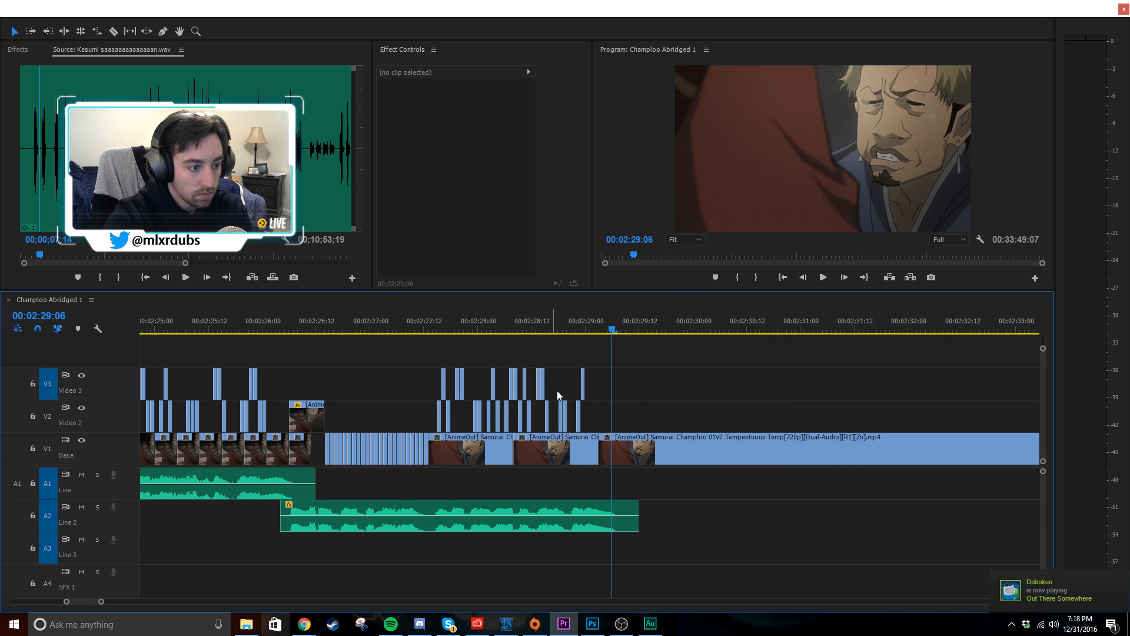
# - Paste mouth frames onto V3 at 00:02:29:00 and 00:02:29:01 and V2 at 00:02:29:02 and 00:02:29:03, and start the following V1 clip at 00:02:29:04
pyautogui.scroll(4, 557, 390)
pyautogui.click(623, 323)
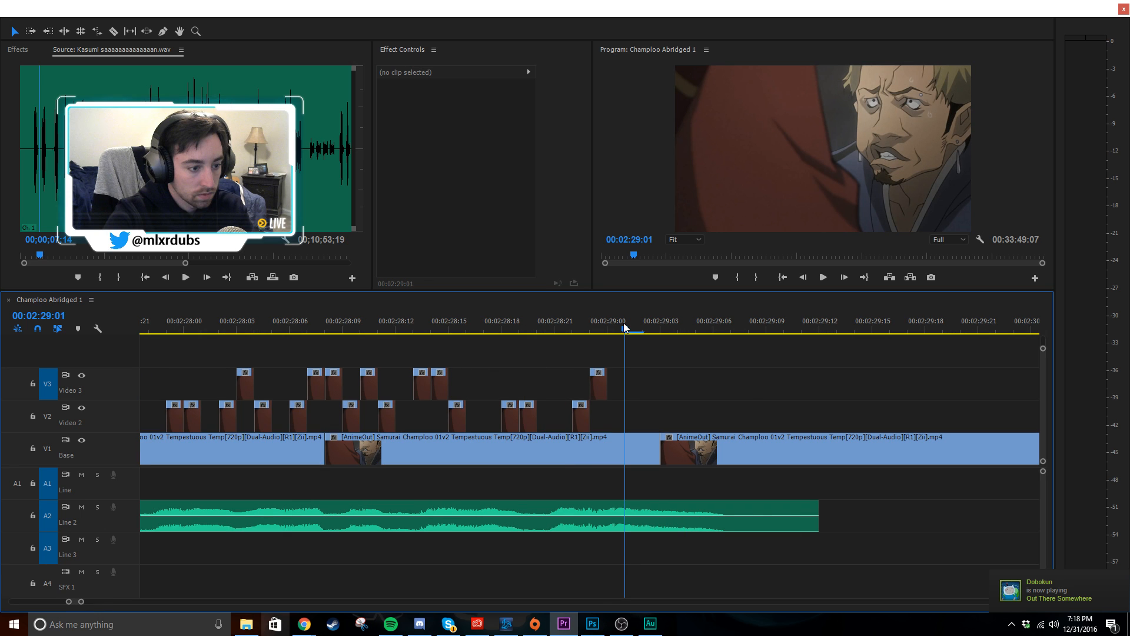
pyautogui.hotkey('ctrl', 'v')
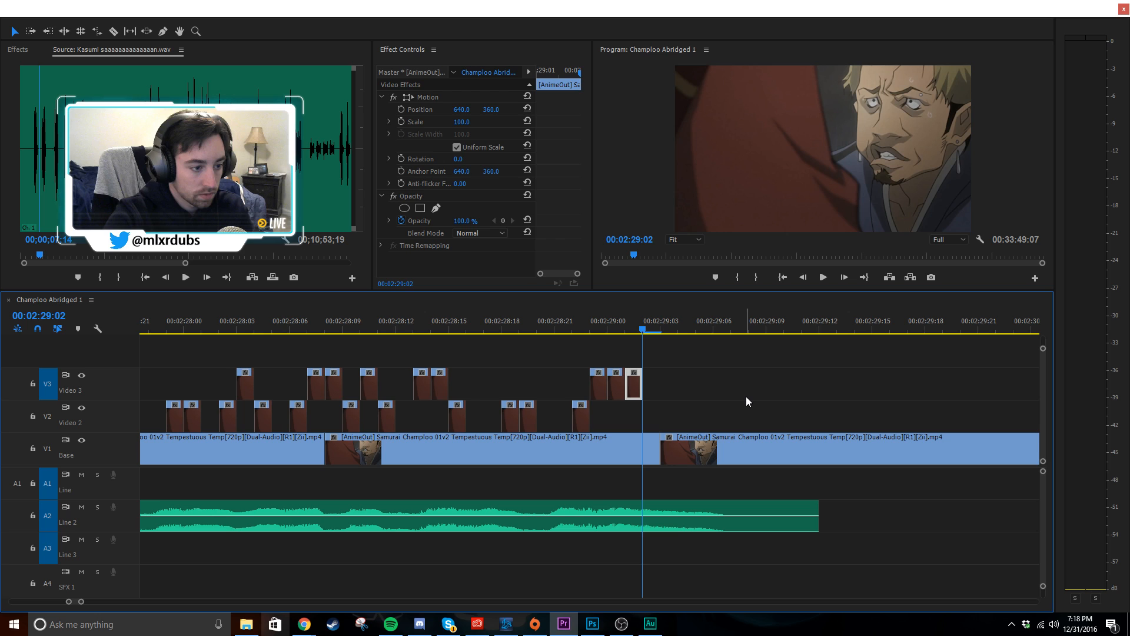
pyautogui.click(659, 327)
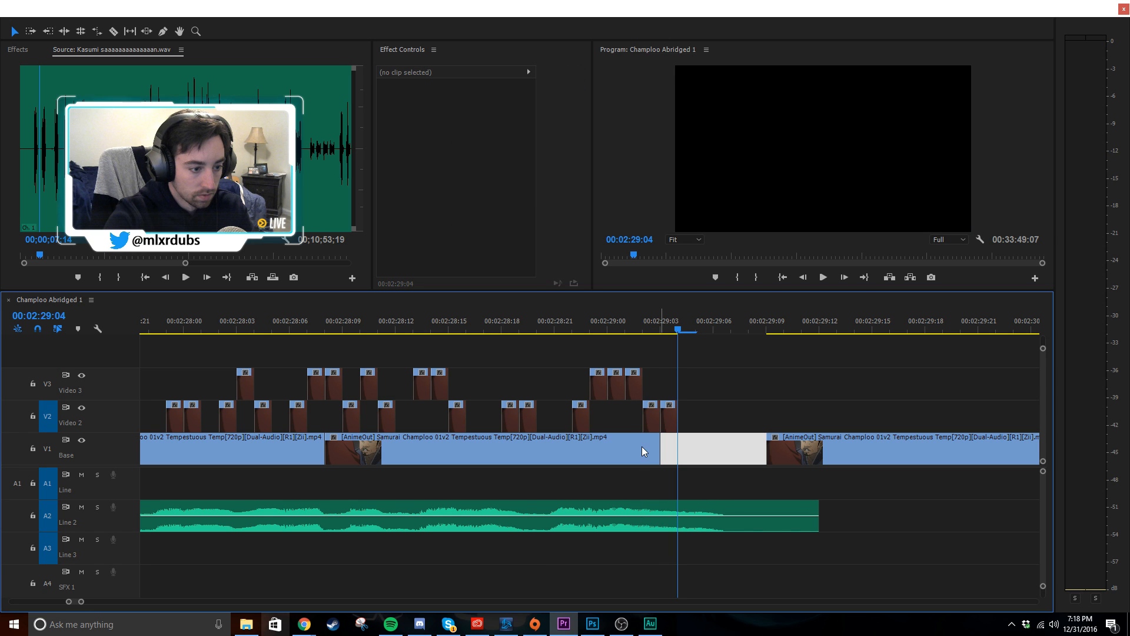
pyautogui.moveTo(806, 450); pyautogui.dragTo(736, 446)
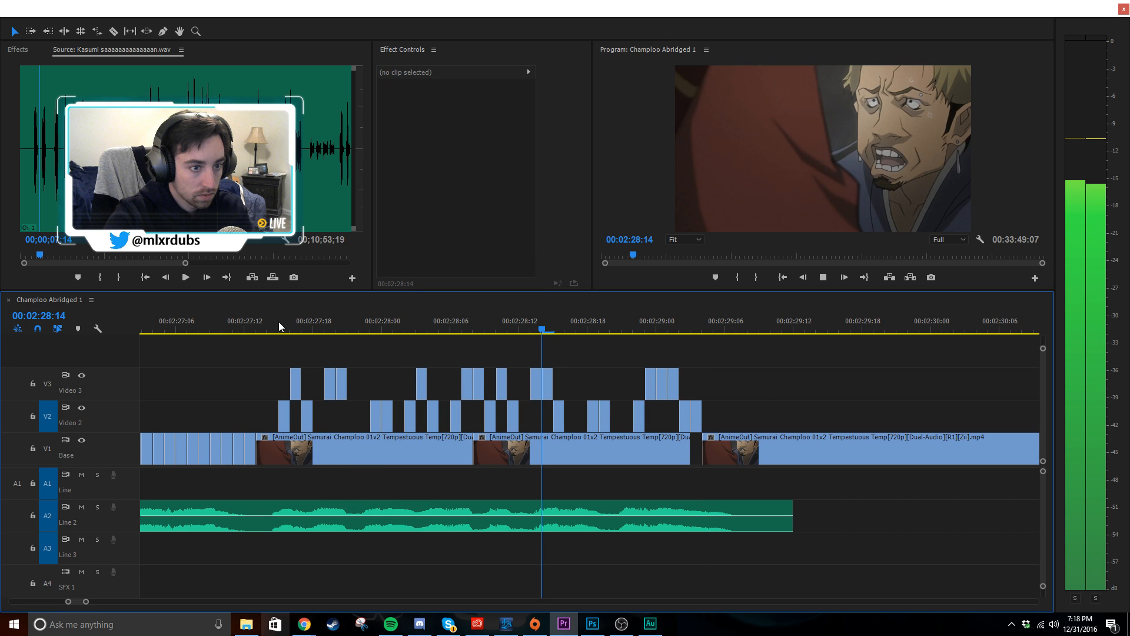
# - Replay the extended mouth animation through 00:02:29:11 and compare its closing frames with the end of the dialogue
pyautogui.press('space')
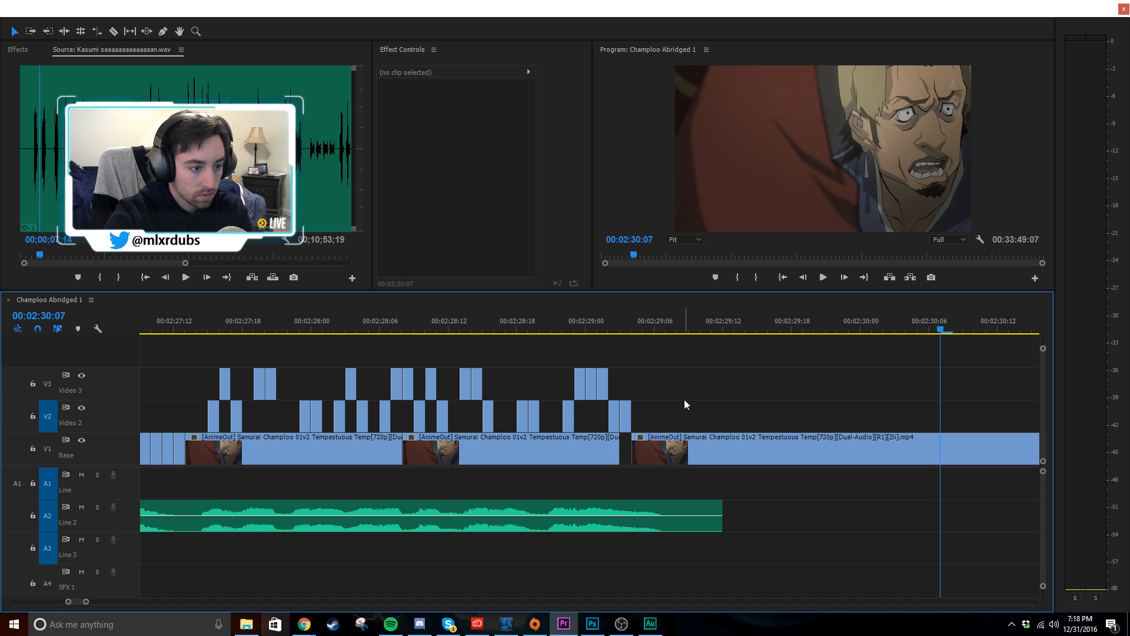
pyautogui.click(742, 334)
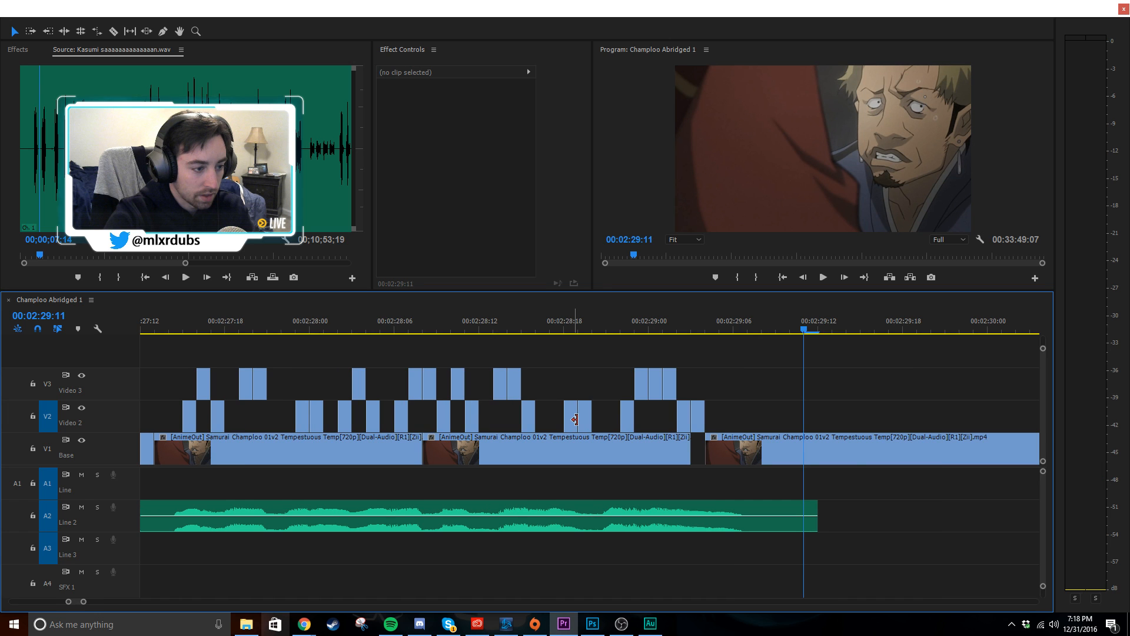
pyautogui.scroll(1, 575, 416)
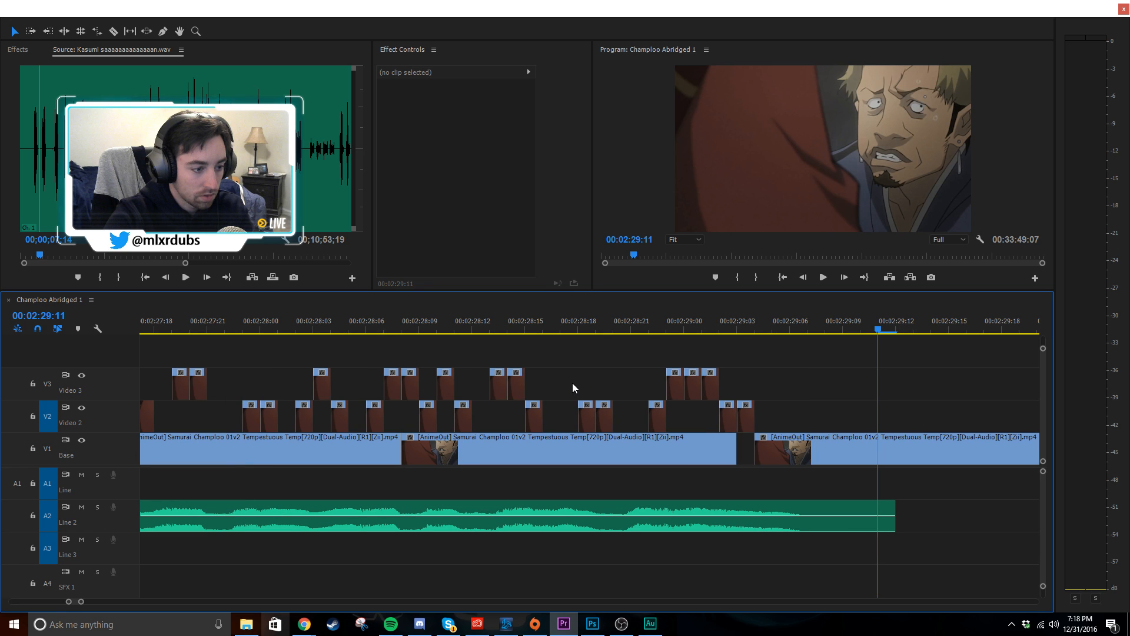
pyautogui.scroll(1, 572, 383)
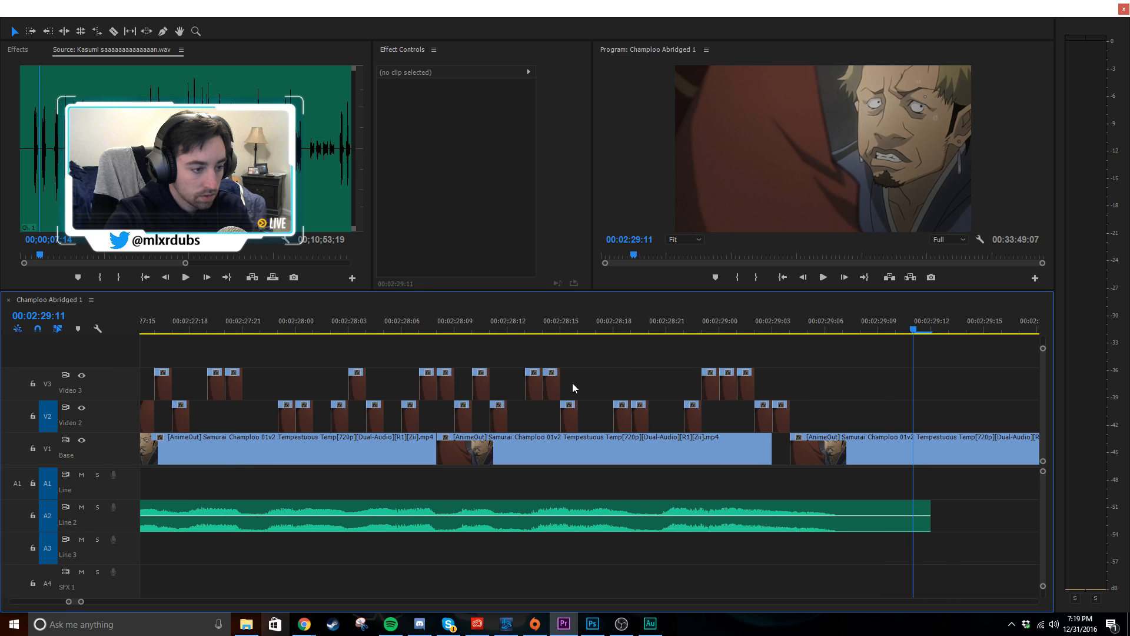
pyautogui.scroll(1, 572, 383)
pyautogui.click(571, 386)
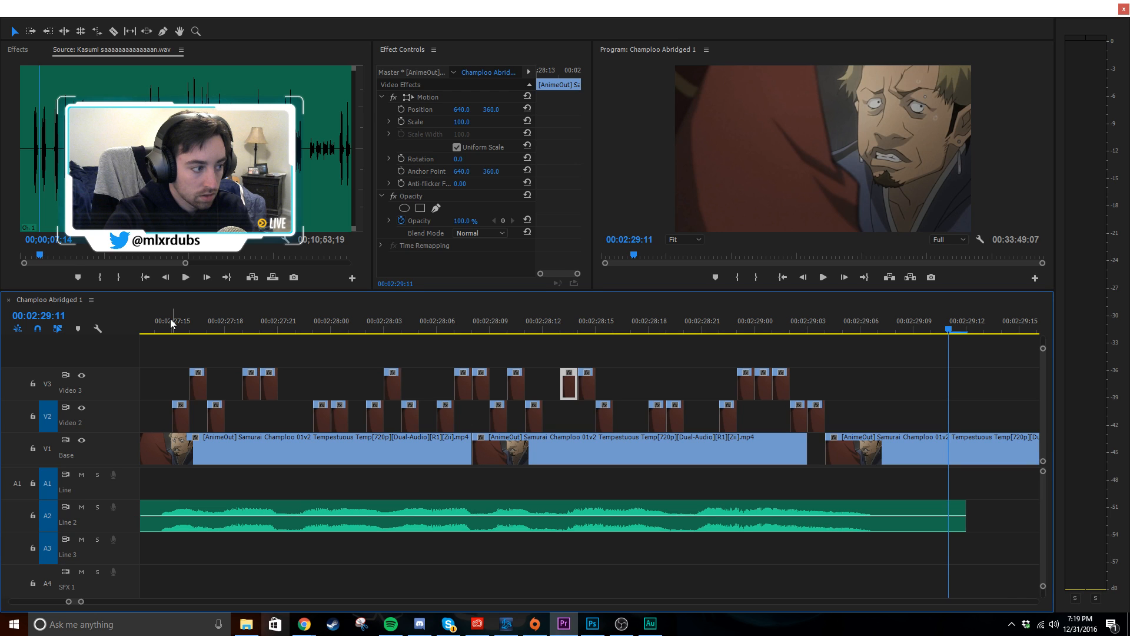
pyautogui.press('j')
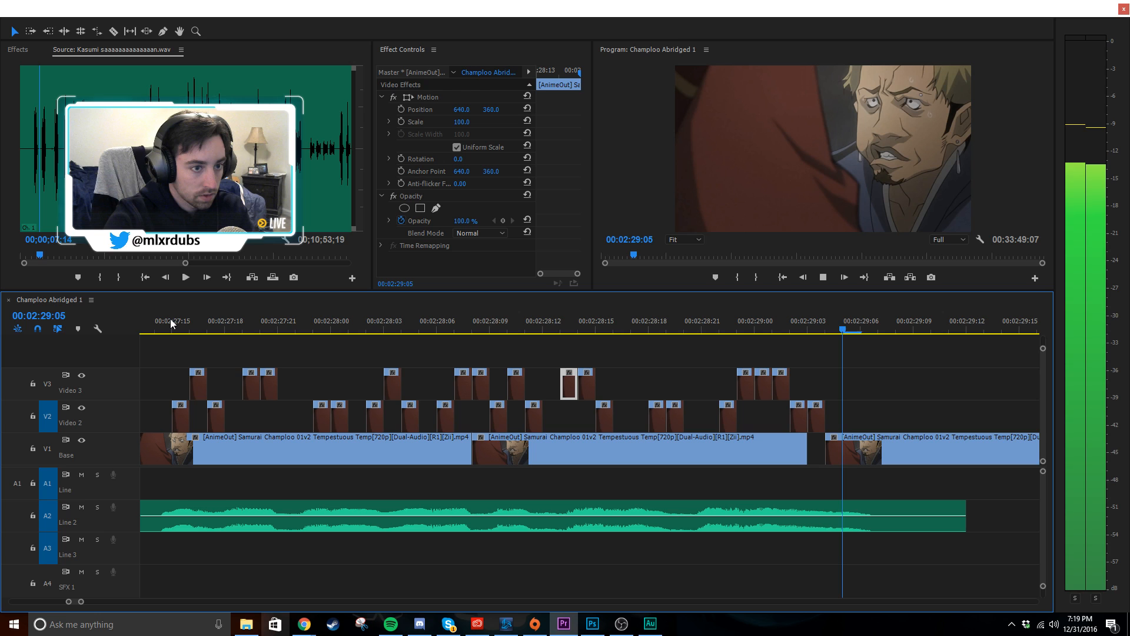
pyautogui.click(767, 358)
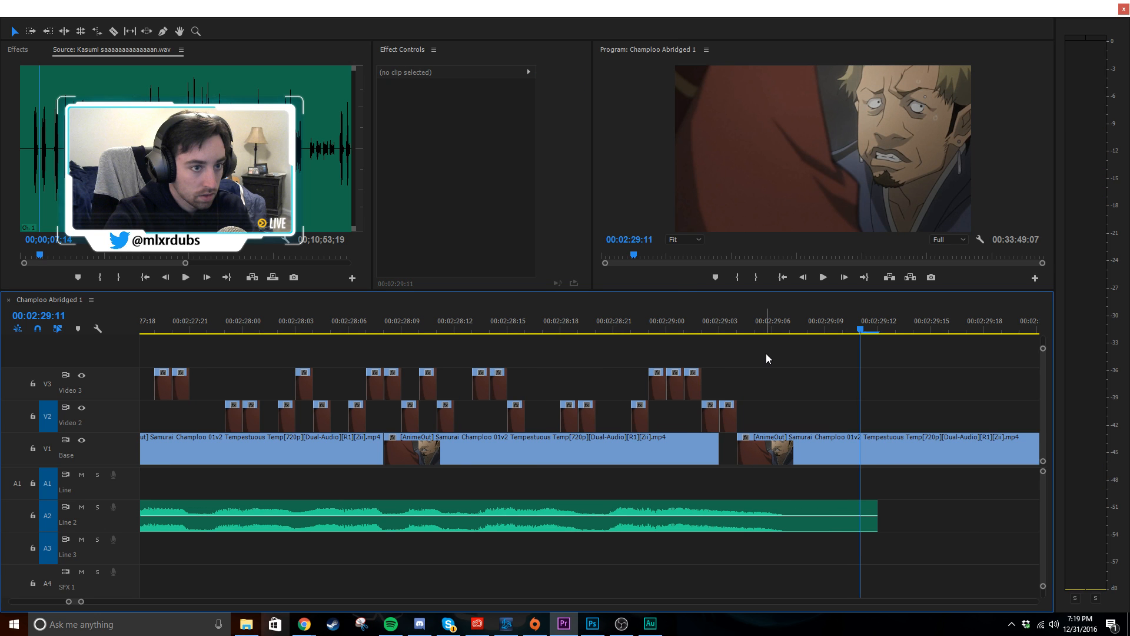
# - Play the preceding shots through the end of the A2 dialogue clip to check the lip sync in context
pyautogui.press('-')
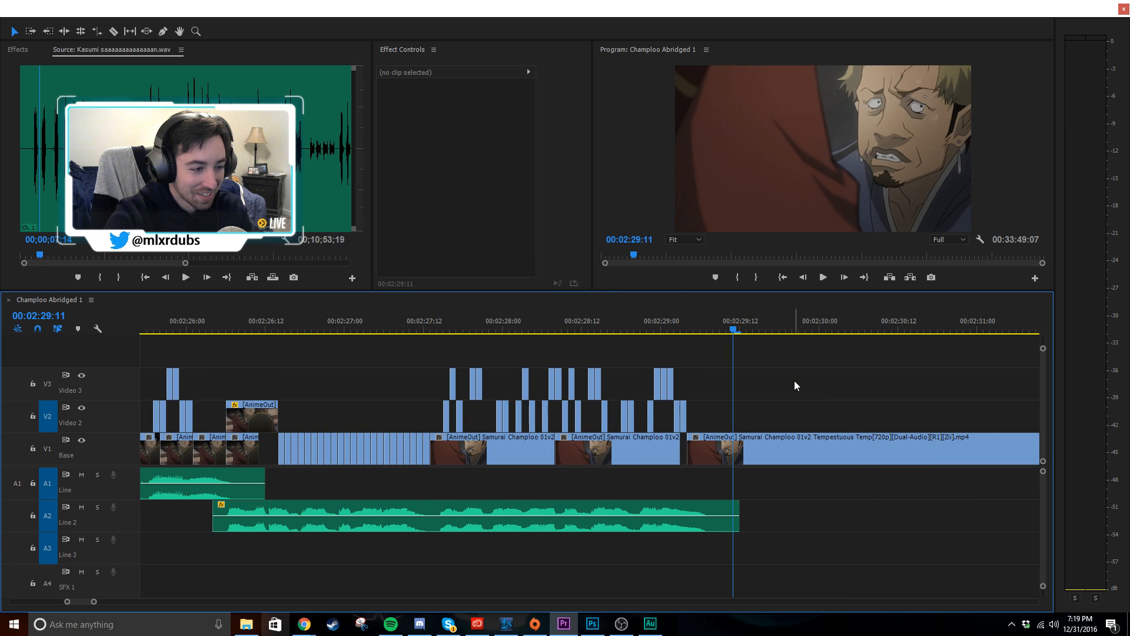
pyautogui.press('-')
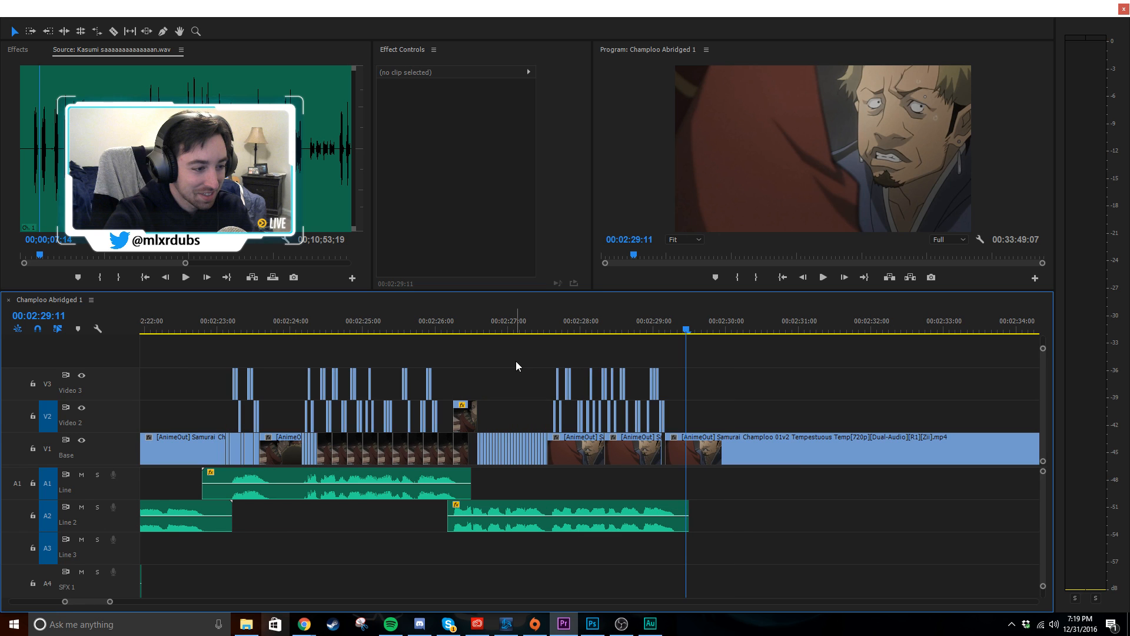
pyautogui.scroll(5, 516, 361)
pyautogui.click(440, 327)
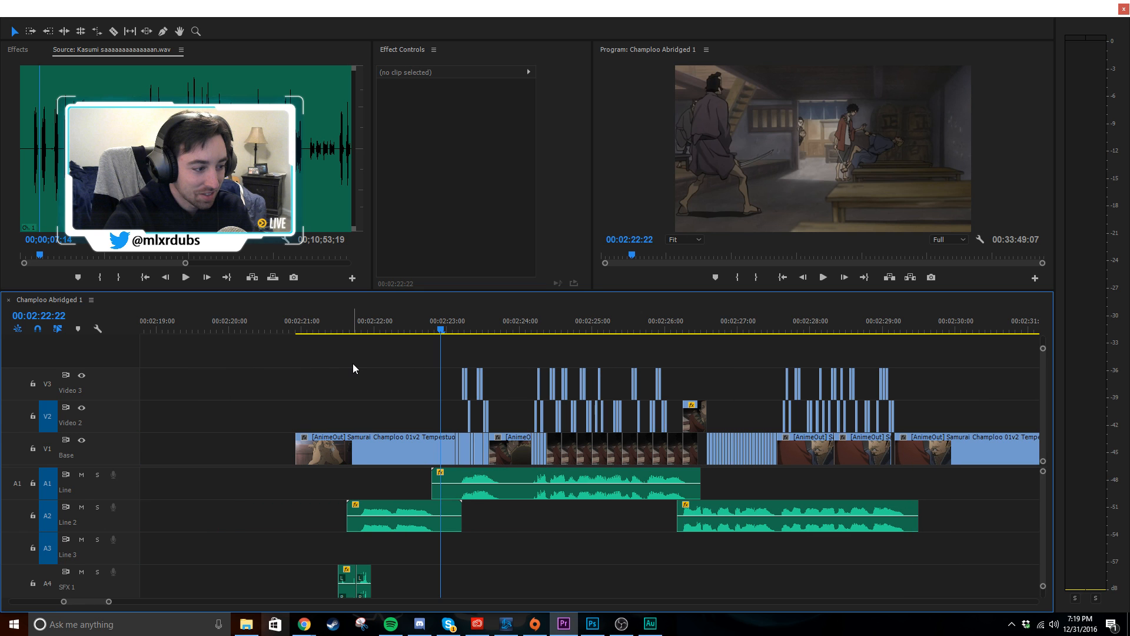
pyautogui.press('j')
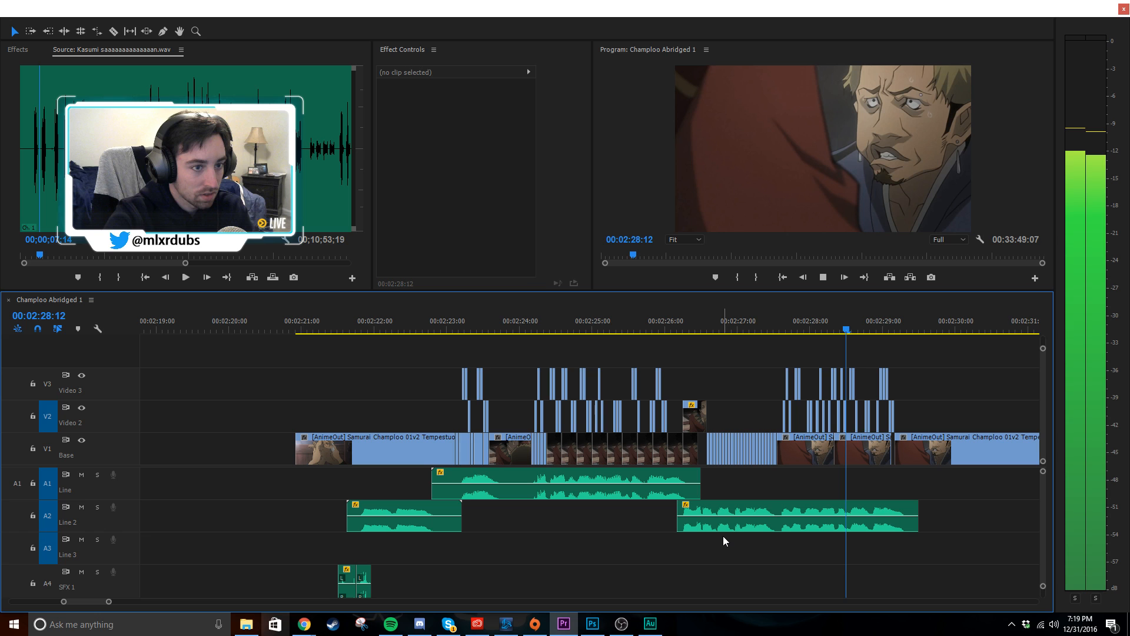
pyautogui.press('space')
pyautogui.keyDown('alt'); pyautogui.scroll(1, 723, 535); pyautogui.keyUp('alt')
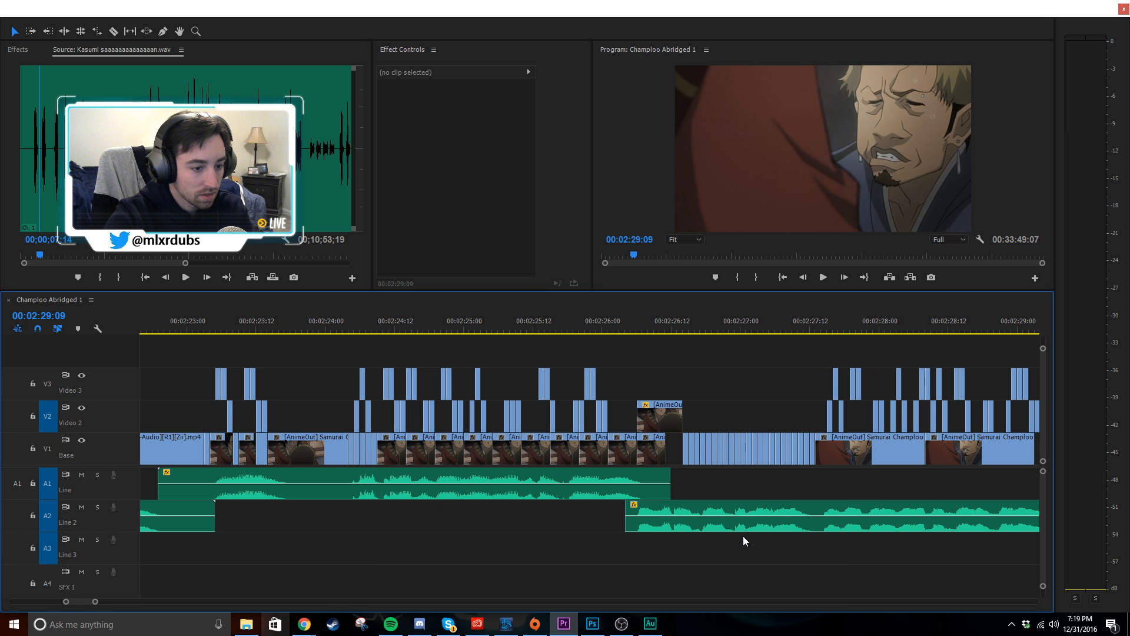
pyautogui.keyDown('alt'); pyautogui.scroll(1, 743, 536); pyautogui.keyUp('alt')
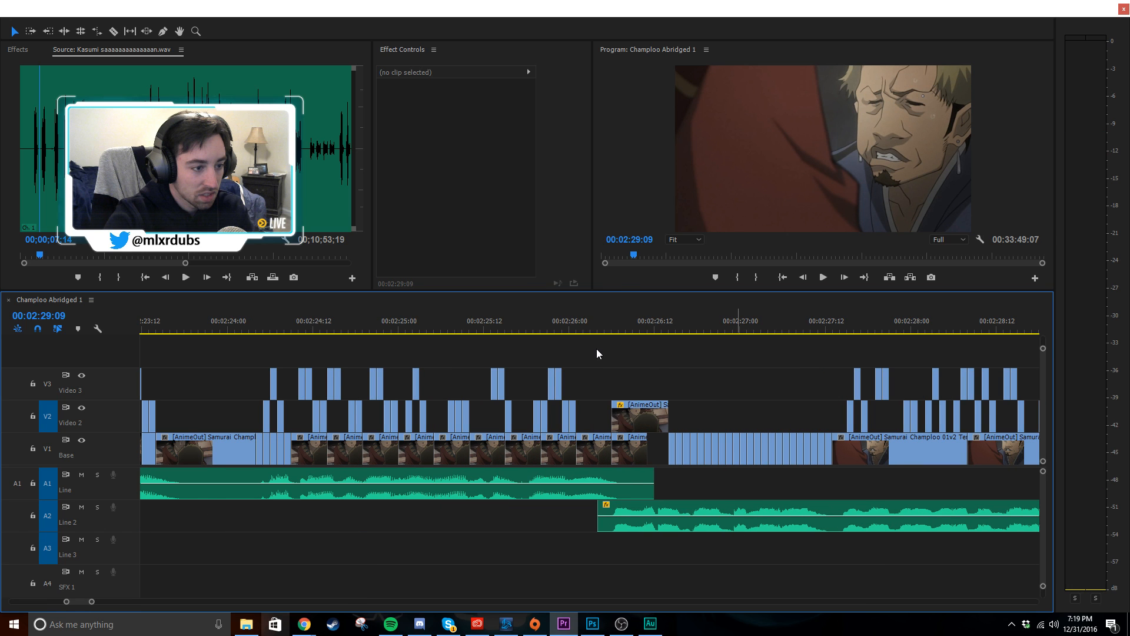
pyautogui.hotkey('shift', 'k')
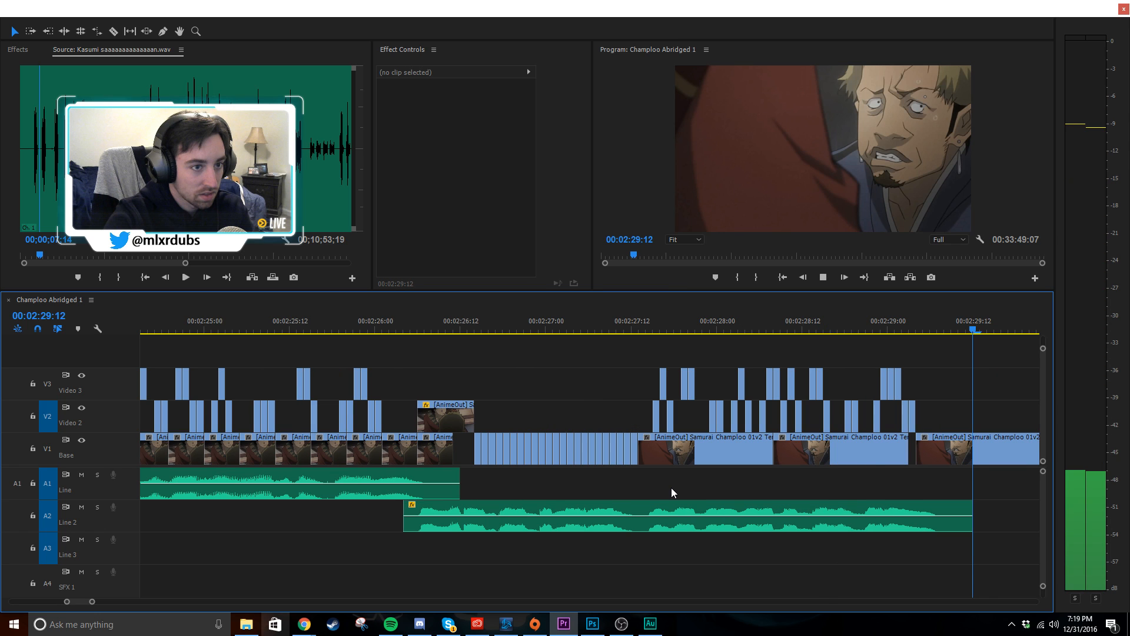
pyautogui.press('k')
pyautogui.keyDown('alt'); pyautogui.scroll(-2, 682, 485); pyautogui.keyUp('alt')
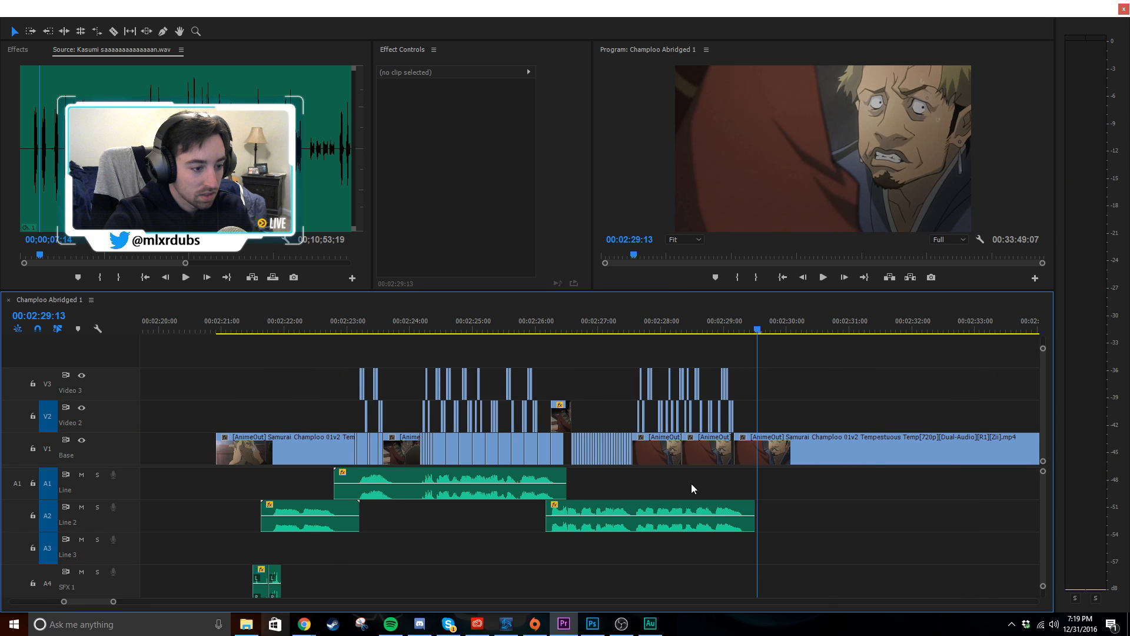
# - Replay the transition into the last line from about 00:02:25:18 and the whole exchange from 00:02:21:18 to check the timing
pyautogui.click(521, 322)
pyautogui.press('space')
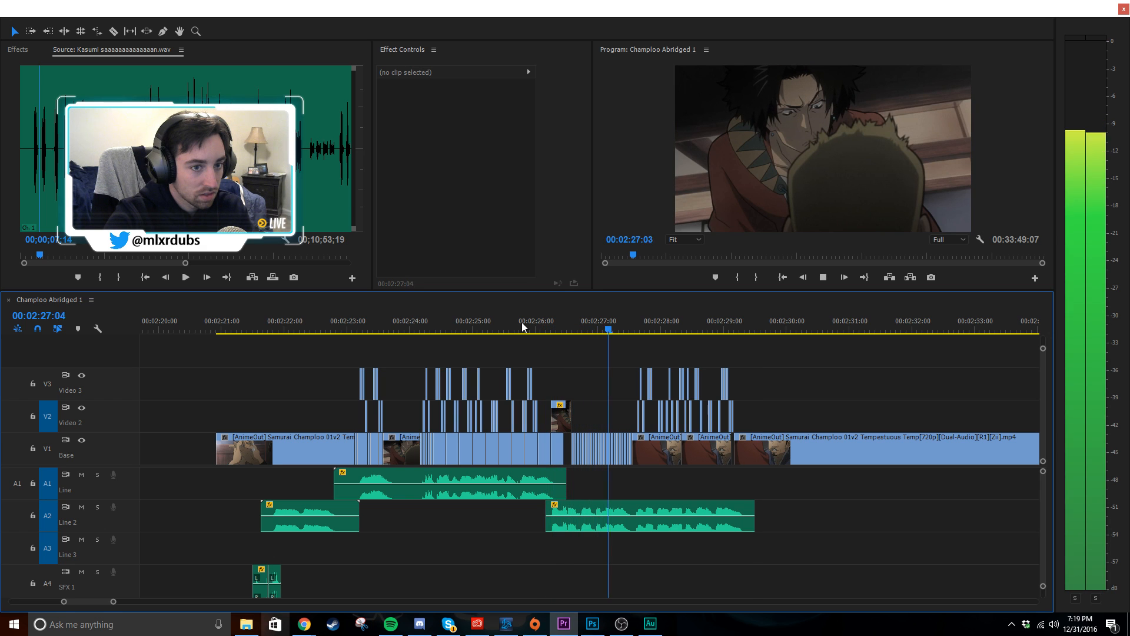
pyautogui.keyDown('alt'); pyautogui.scroll(3, 563, 494); pyautogui.keyUp('alt')
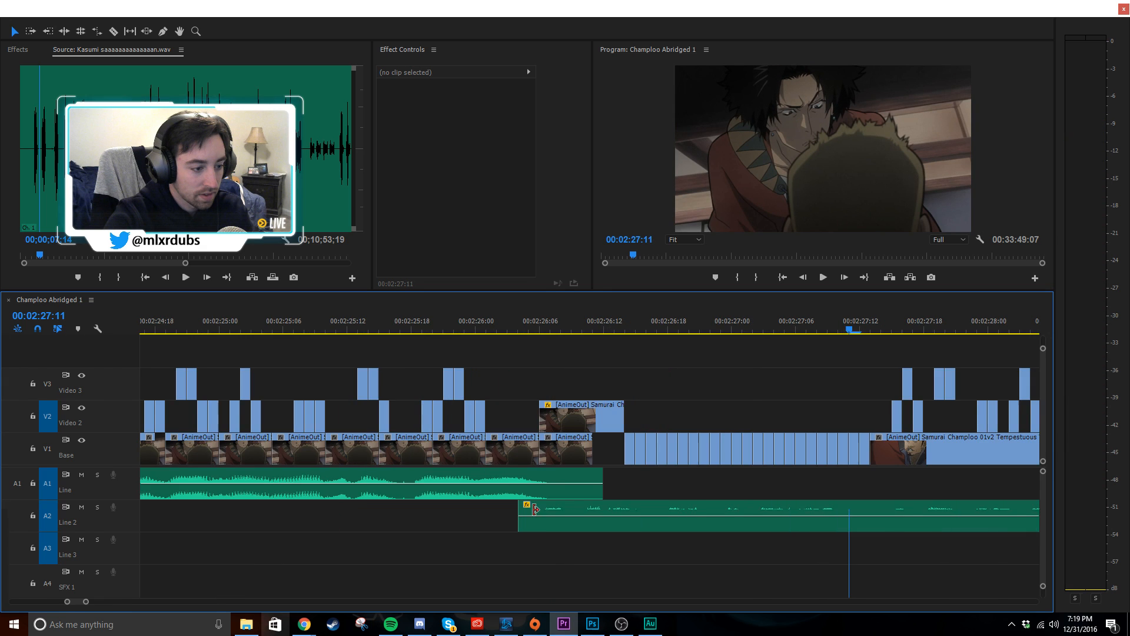
pyautogui.keyDown('alt'); pyautogui.scroll(-3, 535, 509); pyautogui.keyUp('alt')
pyautogui.click(302, 324)
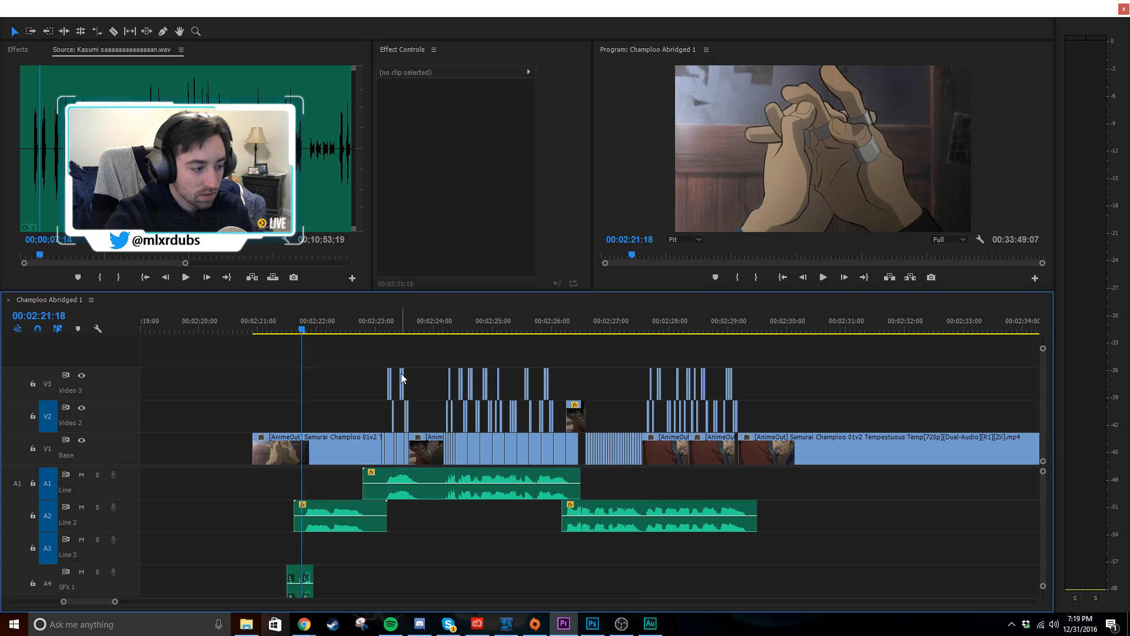
pyautogui.press('space')
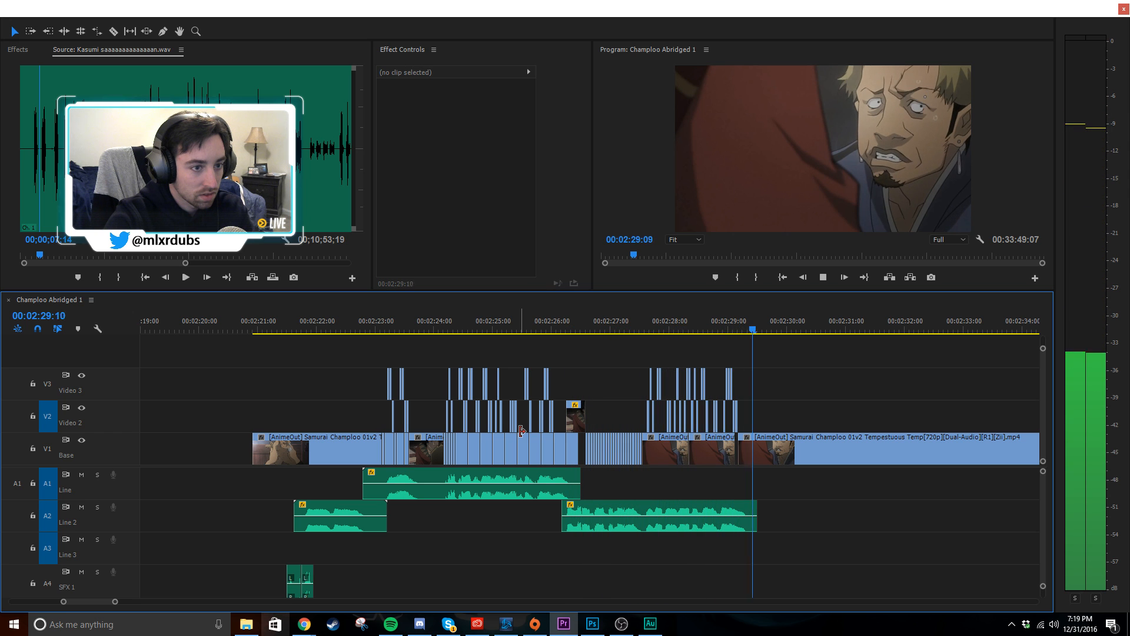
pyautogui.press('space')
# - Split the last dialogue clip on A2 at 00:02:27:13, in line with the V1 cut to the customer's close-up
pyautogui.scroll(8, 610, 542)
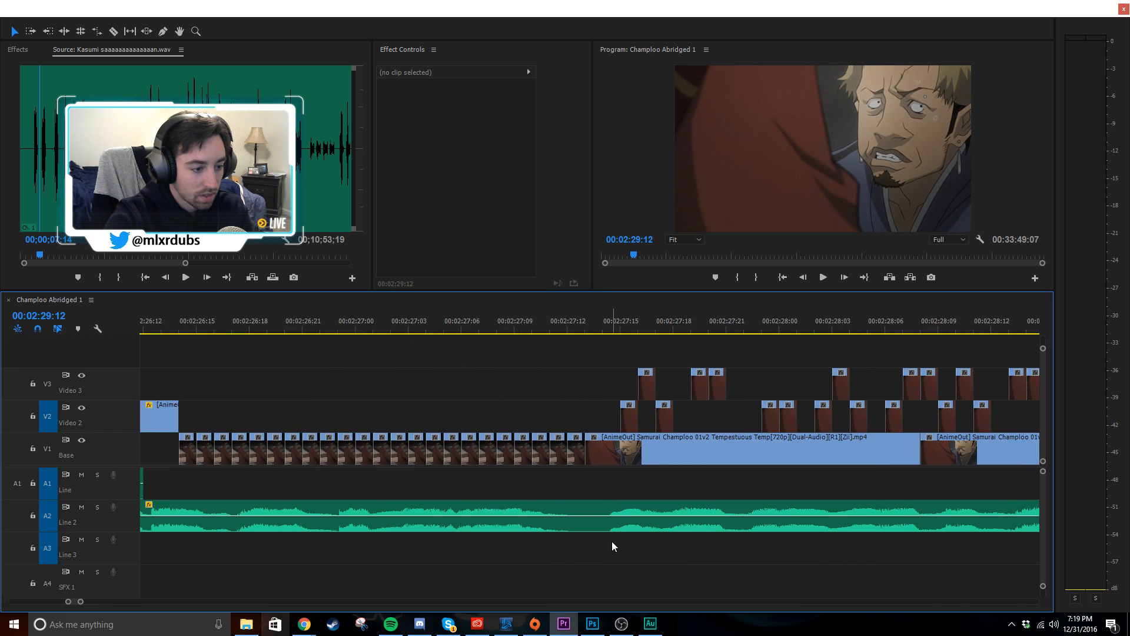
pyautogui.press('c')
pyautogui.click(586, 512)
pyautogui.press('v')
pyautogui.scroll(-4, 647, 551)
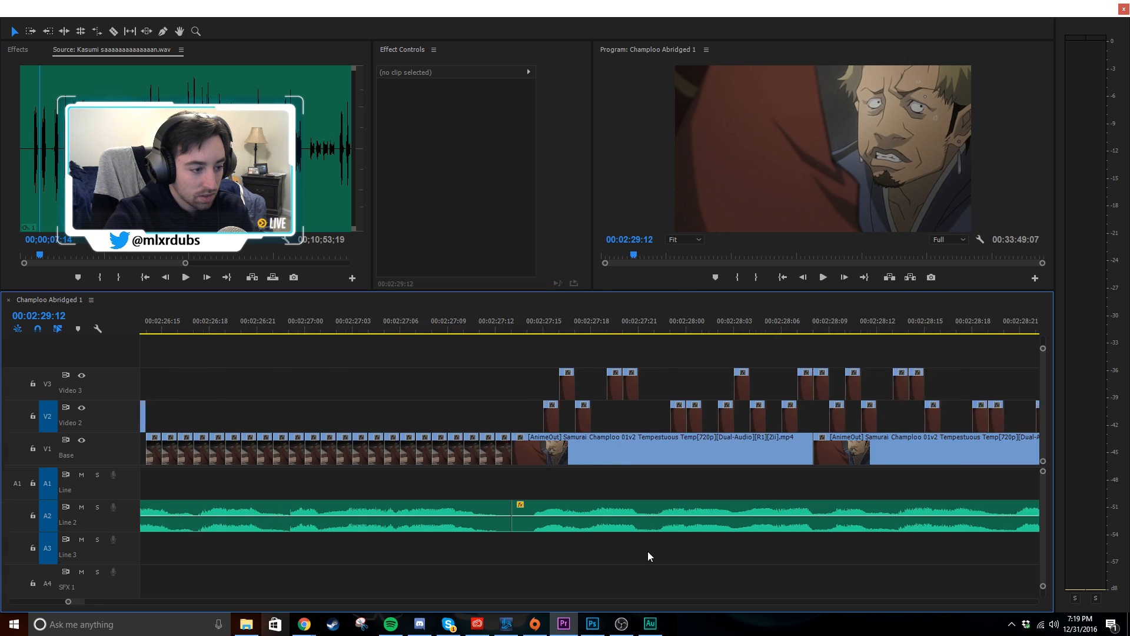
# - Select all clips from the V1 close-up cut onward, with the last A2 dialogue piece, and shift them about two frames right
pyautogui.scroll(-1, 706, 549)
pyautogui.scroll(-1, 804, 549)
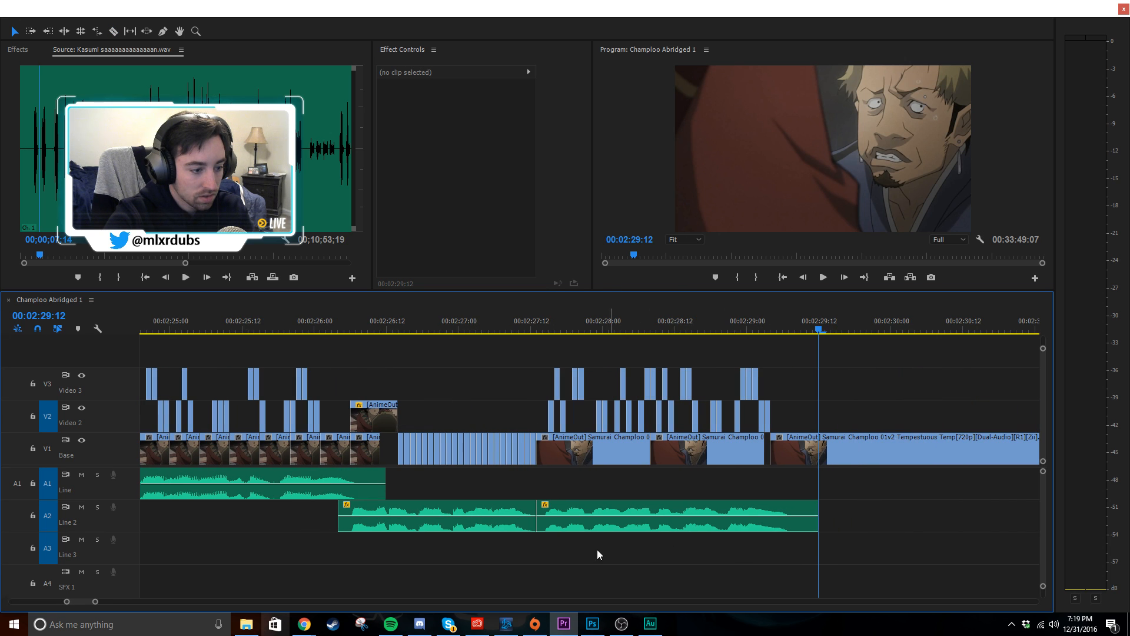
pyautogui.moveTo(545, 552); pyautogui.dragTo(800, 375)
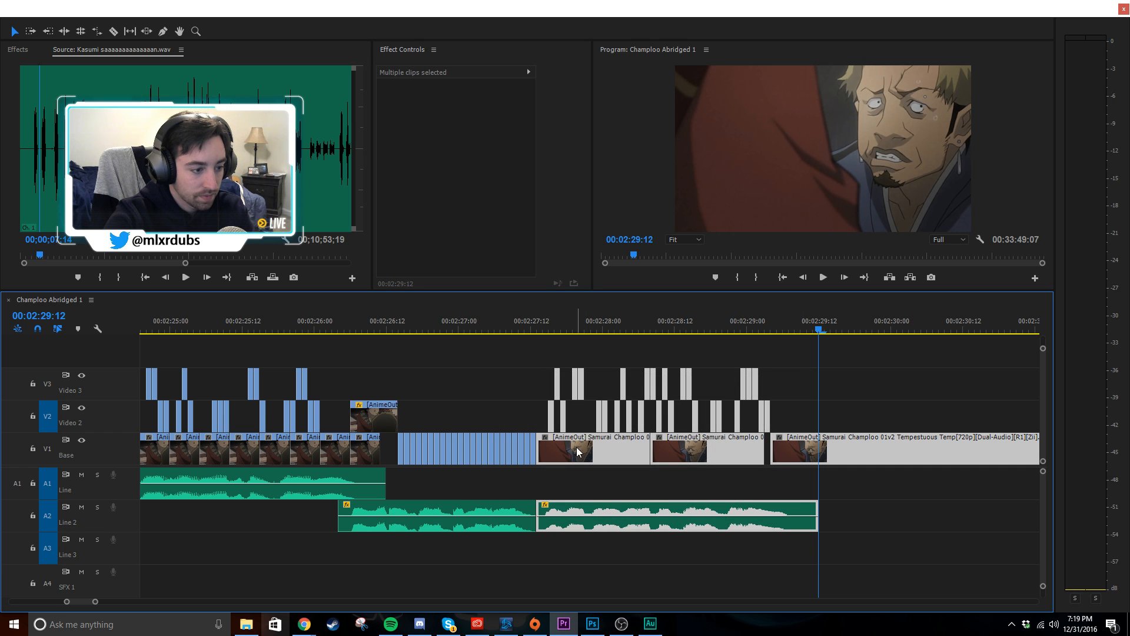
pyautogui.moveTo(577, 451); pyautogui.dragTo(586, 454)
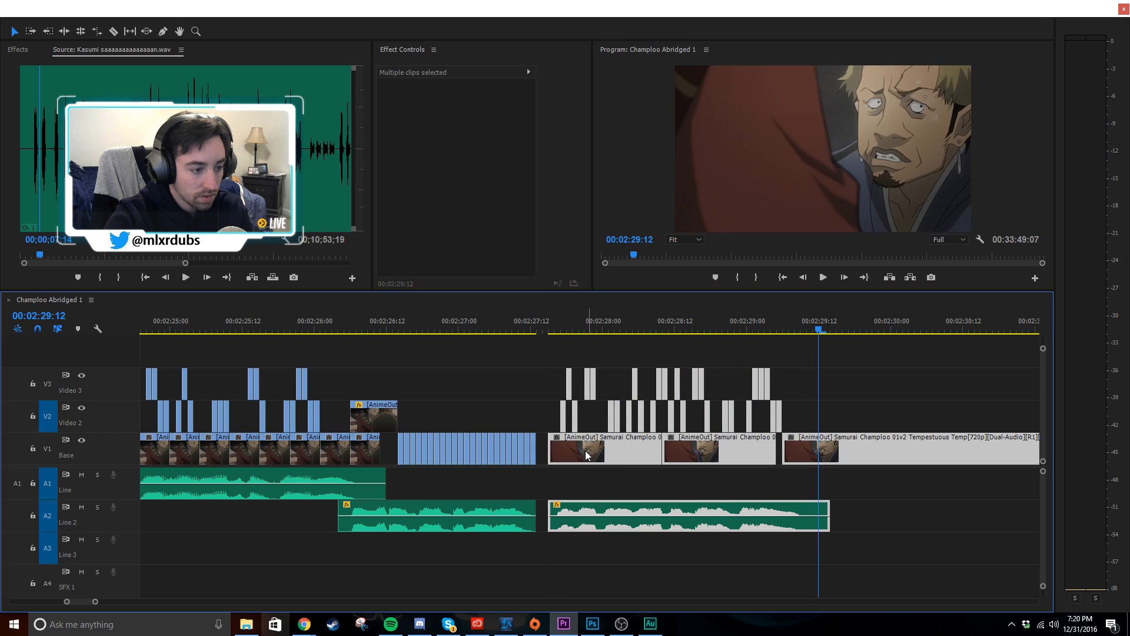
pyautogui.click(567, 475)
# - Move the preceding A2 dialogue piece, its V2 clip and the short V1 frame clips about two frames right to close the gap
pyautogui.scroll(3, 412, 506)
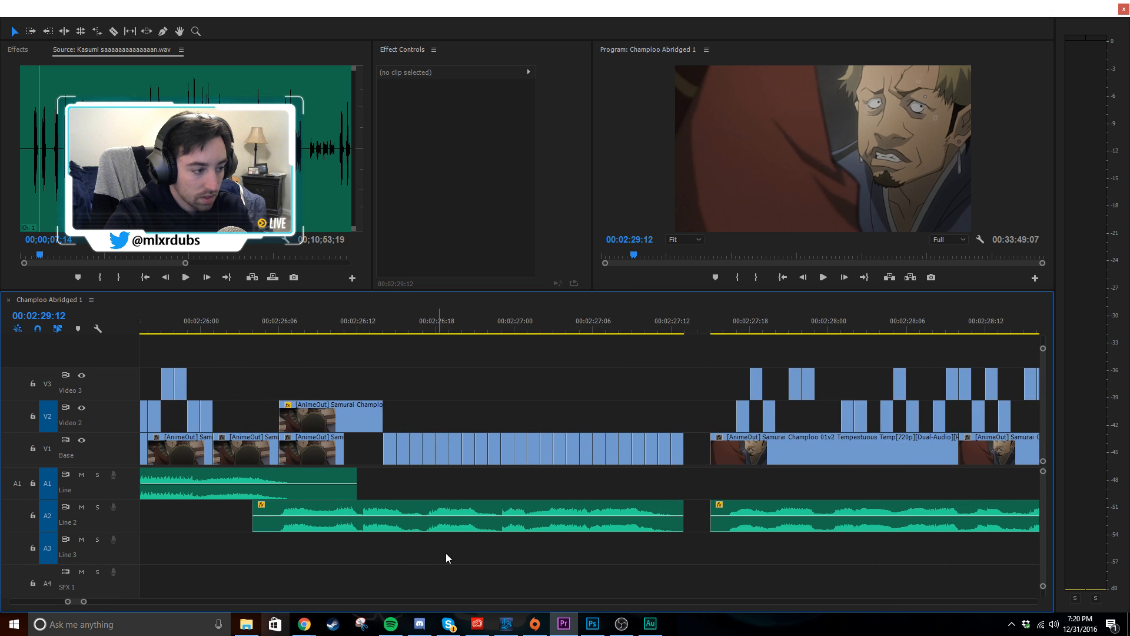
pyautogui.scroll(3, 459, 553)
pyautogui.click(518, 529)
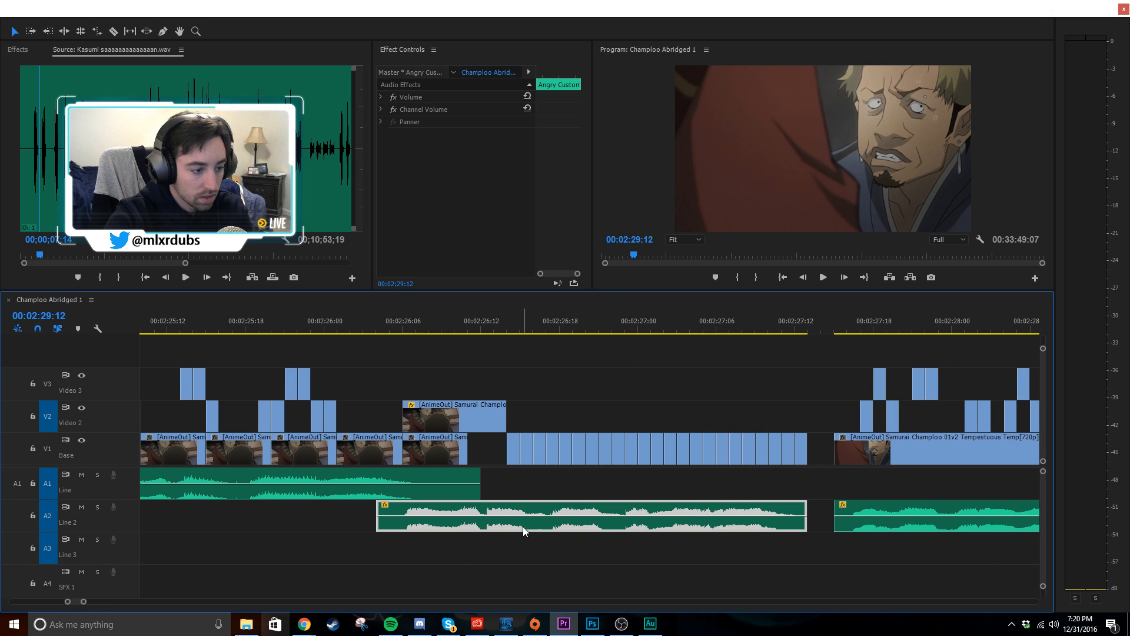
pyautogui.moveTo(810, 432); pyautogui.dragTo(500, 554)
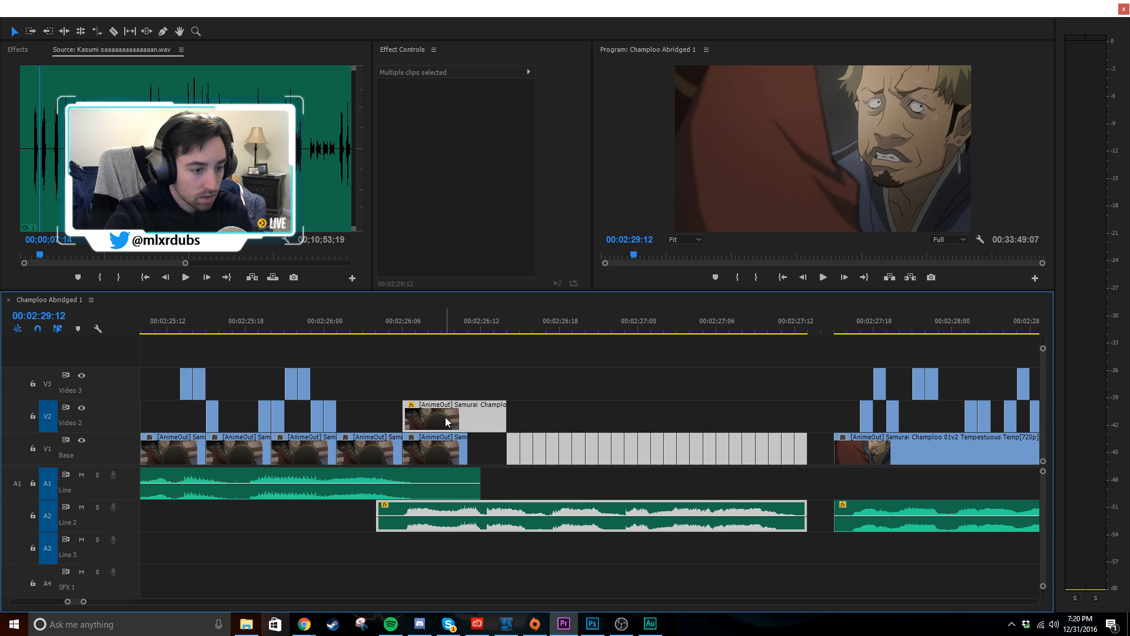
pyautogui.moveTo(445, 417); pyautogui.dragTo(469, 418)
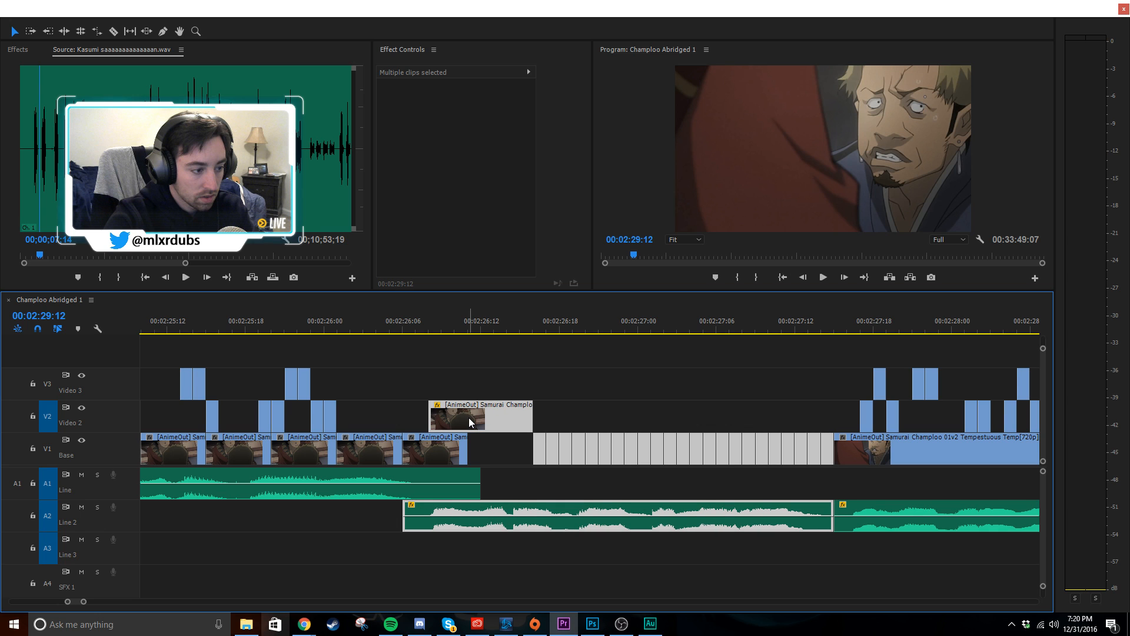
# - Play from 00:02:25:18 through the close-up to about 00:02:29:20 to check the shifted timing
pyautogui.click(519, 329)
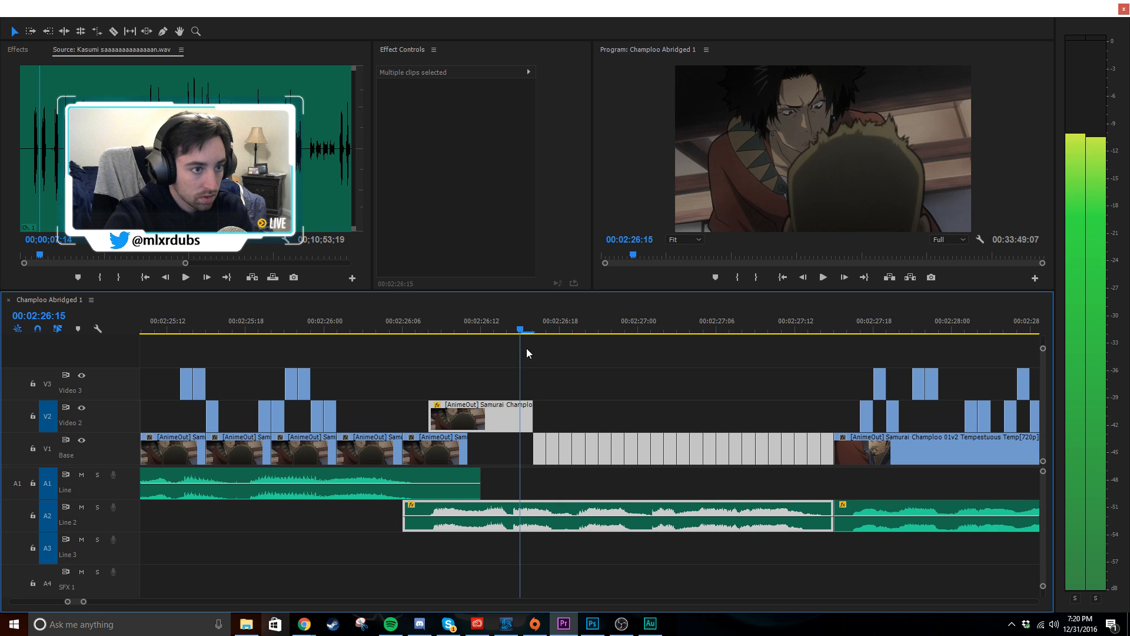
pyautogui.moveTo(527, 348); pyautogui.dragTo(246, 440)
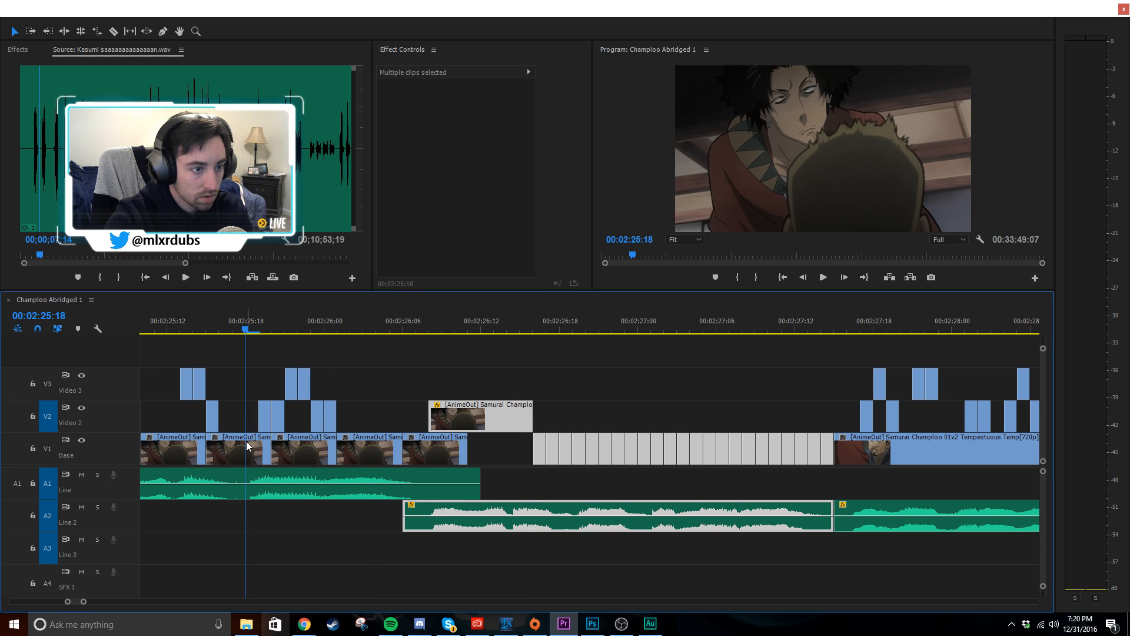
pyautogui.press('space')
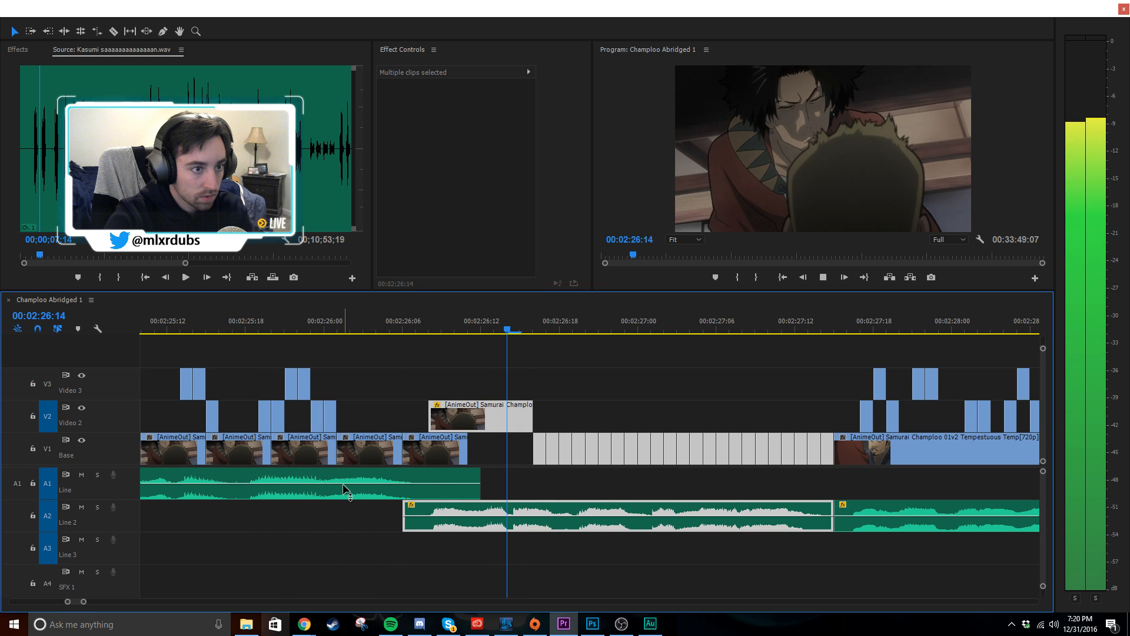
pyautogui.scroll(-5, 706, 535)
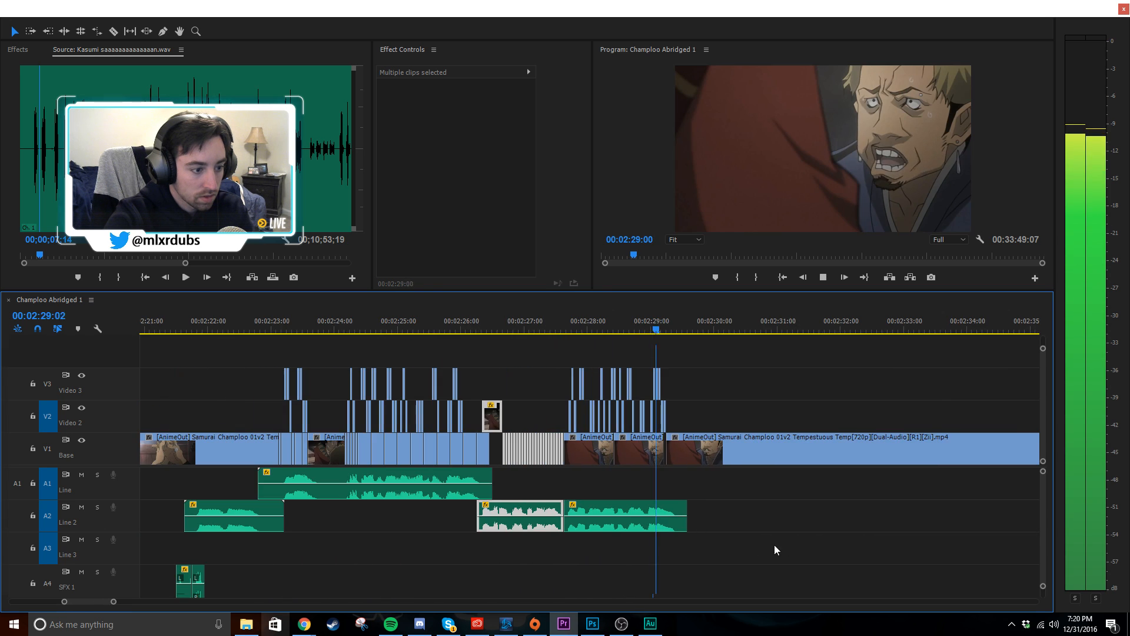
pyautogui.press('space')
pyautogui.click(813, 527)
pyautogui.scroll(-2, 795, 524)
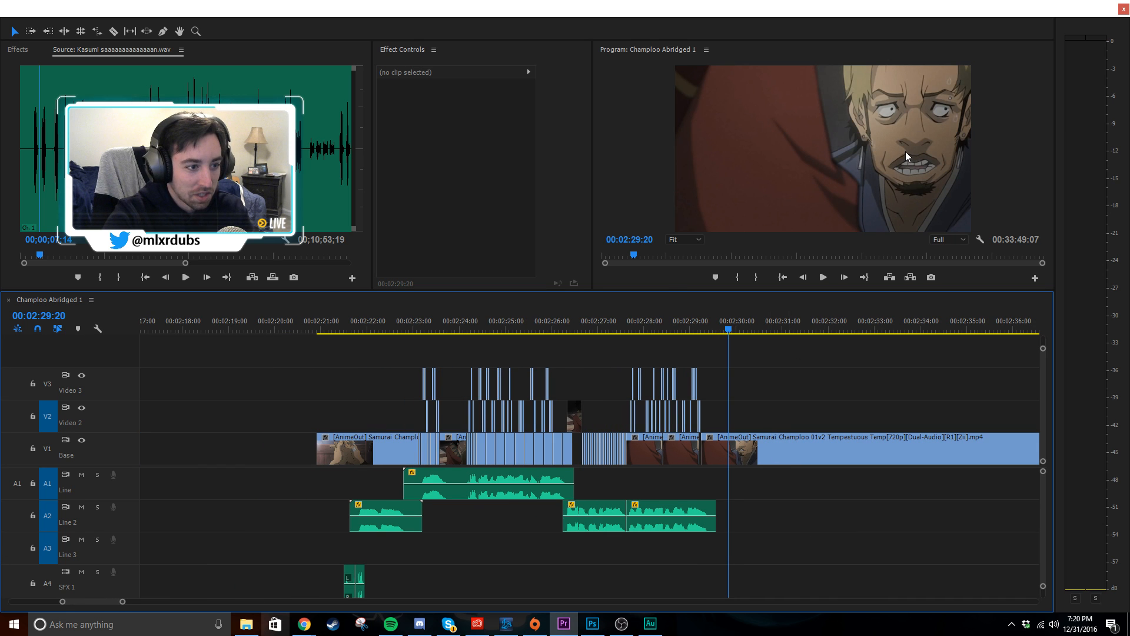
# - Watch the whole exchange from 00:02:21:02 to 00:02:29:13 in the maximized Program monitor
pyautogui.press('`')
pyautogui.press('`')
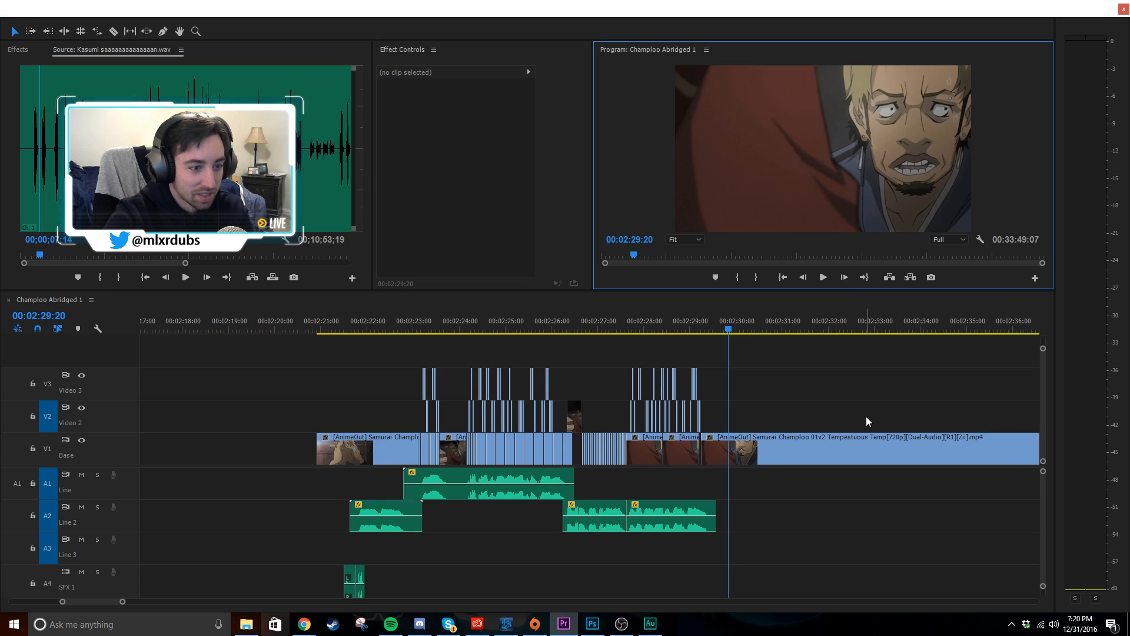
pyautogui.click(866, 417)
pyautogui.click(863, 396)
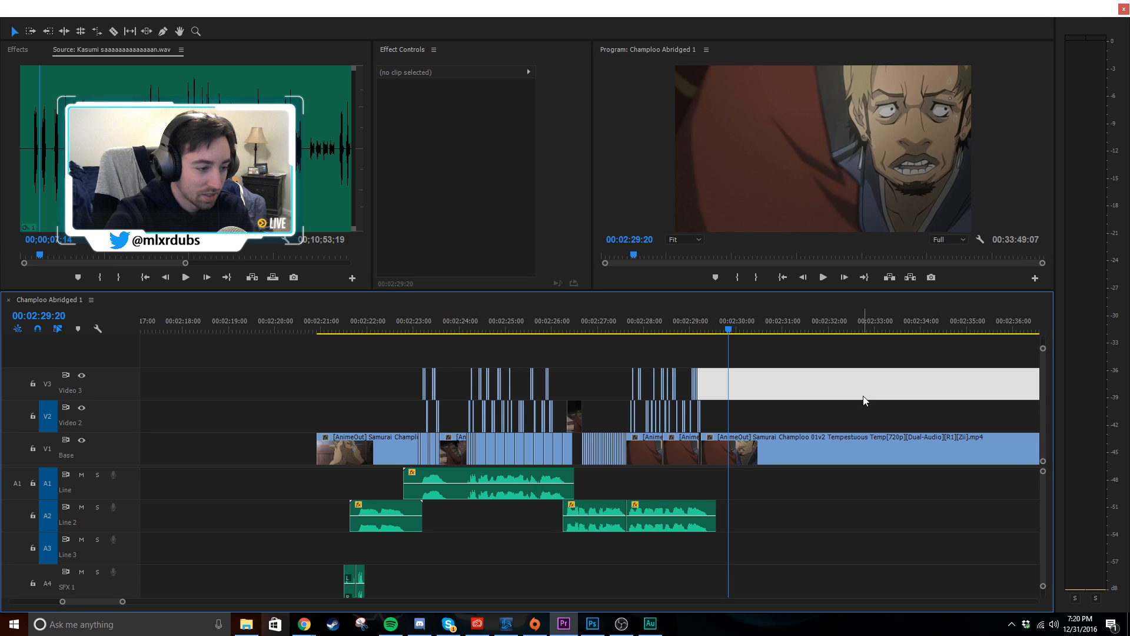
pyautogui.click(324, 327)
pyautogui.press('`')
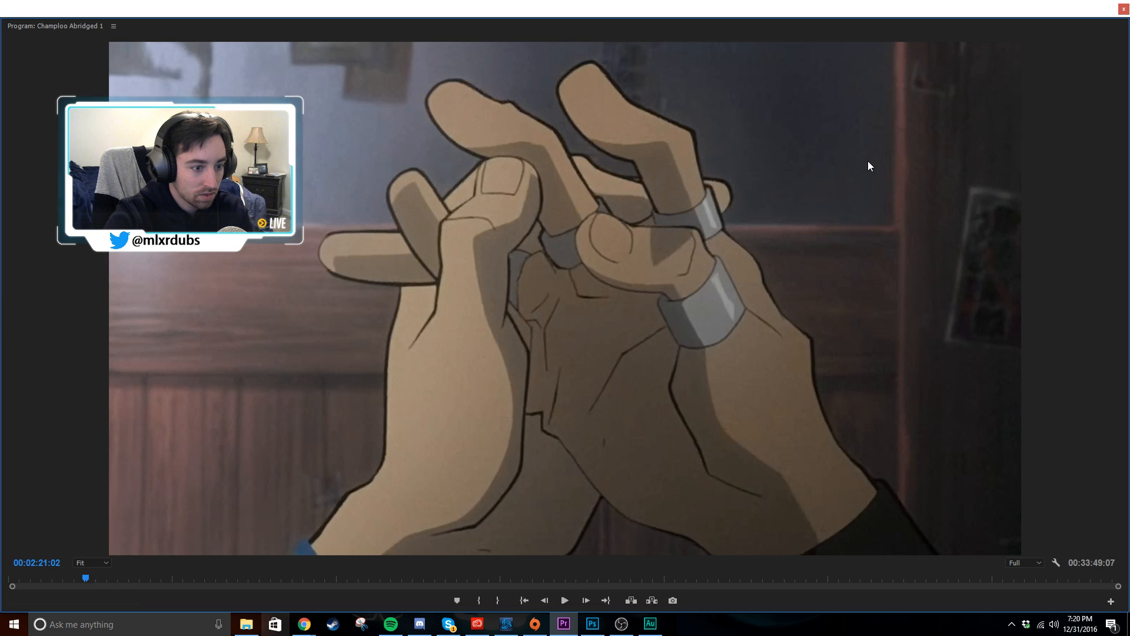
pyautogui.press('space')
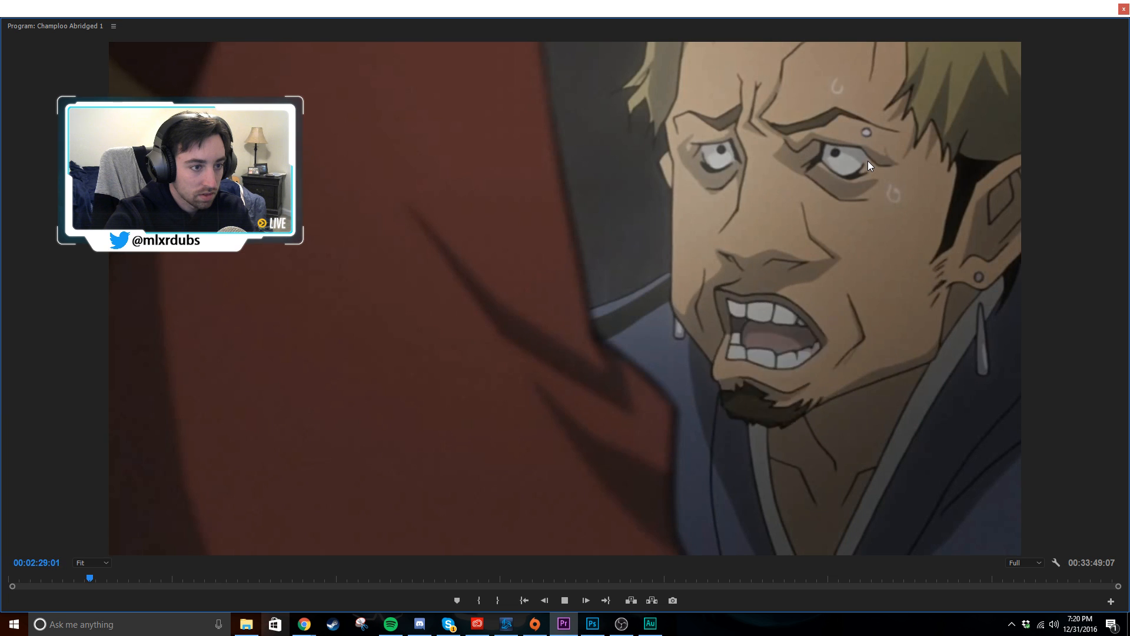
pyautogui.press('space')
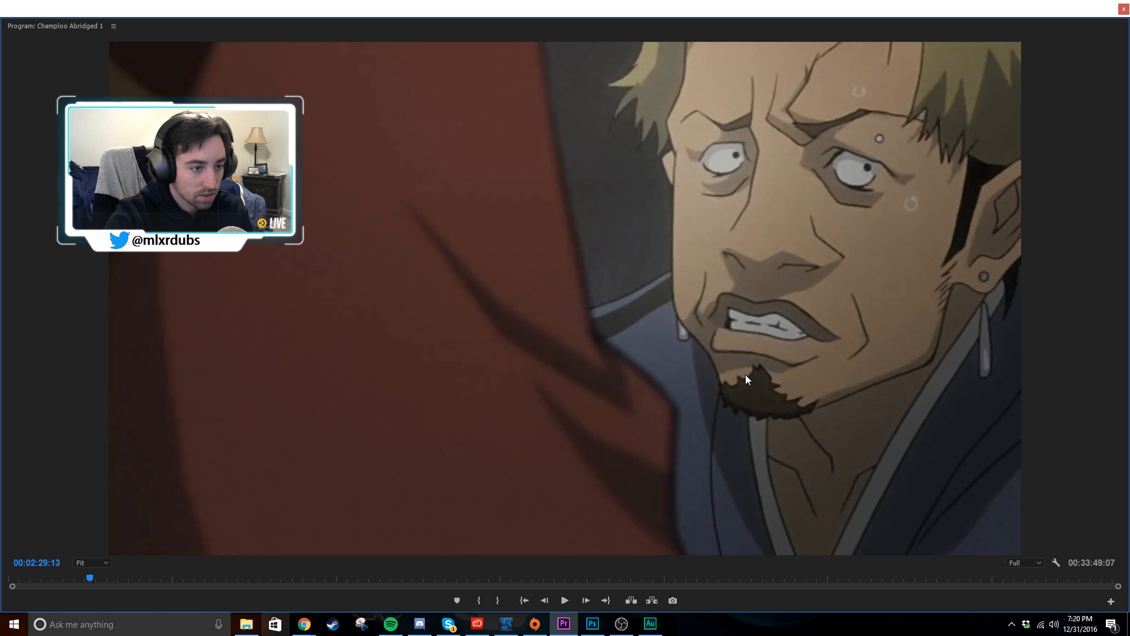
pyautogui.press('`')
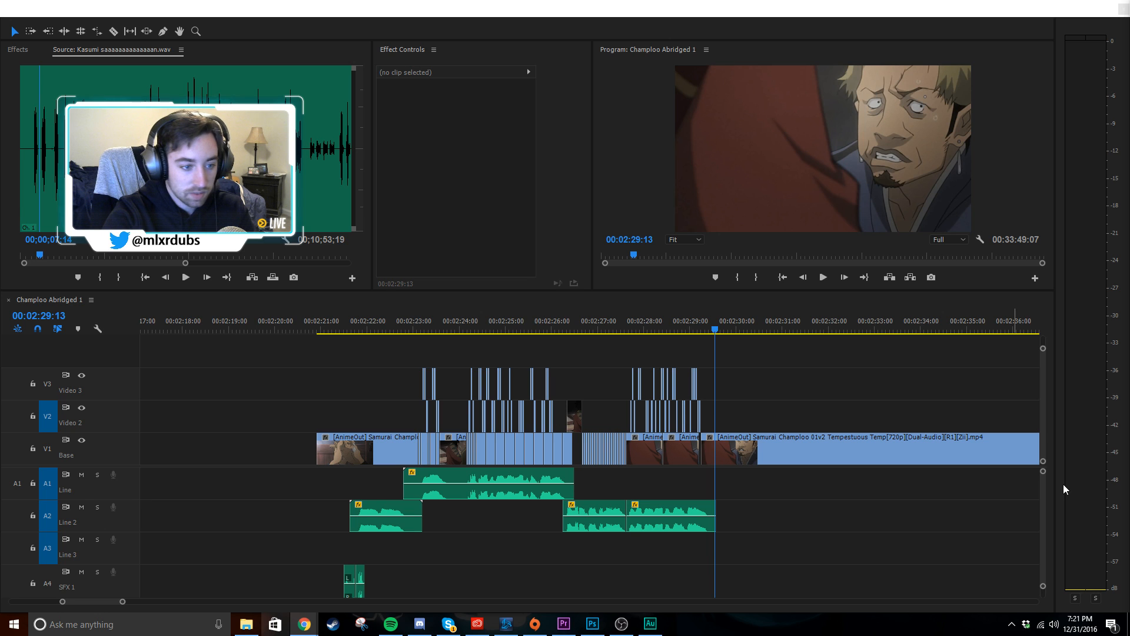
# - Replay the close-up line and the cut to the onlookers, and return the playhead to 00:02:29:15
pyautogui.click(904, 502)
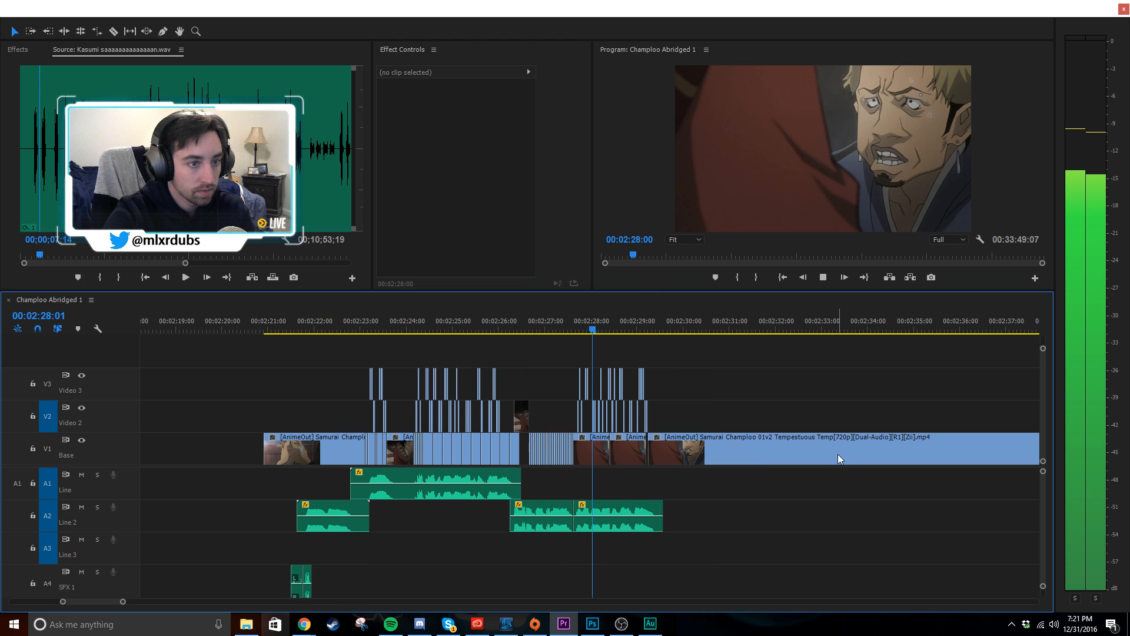
pyautogui.press('space')
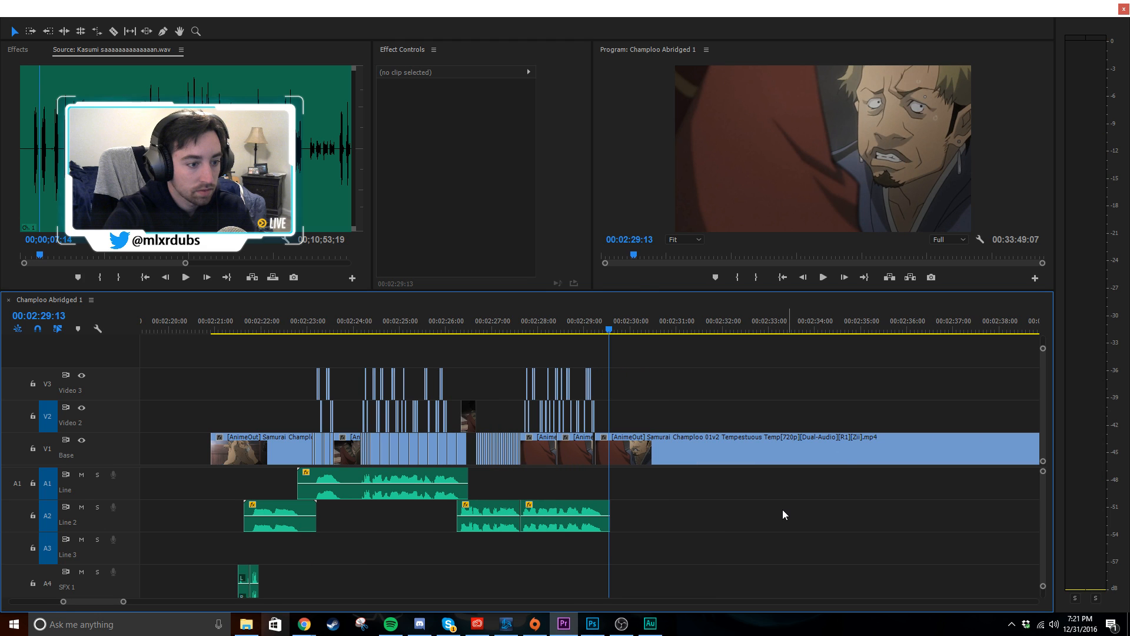
pyautogui.press('space')
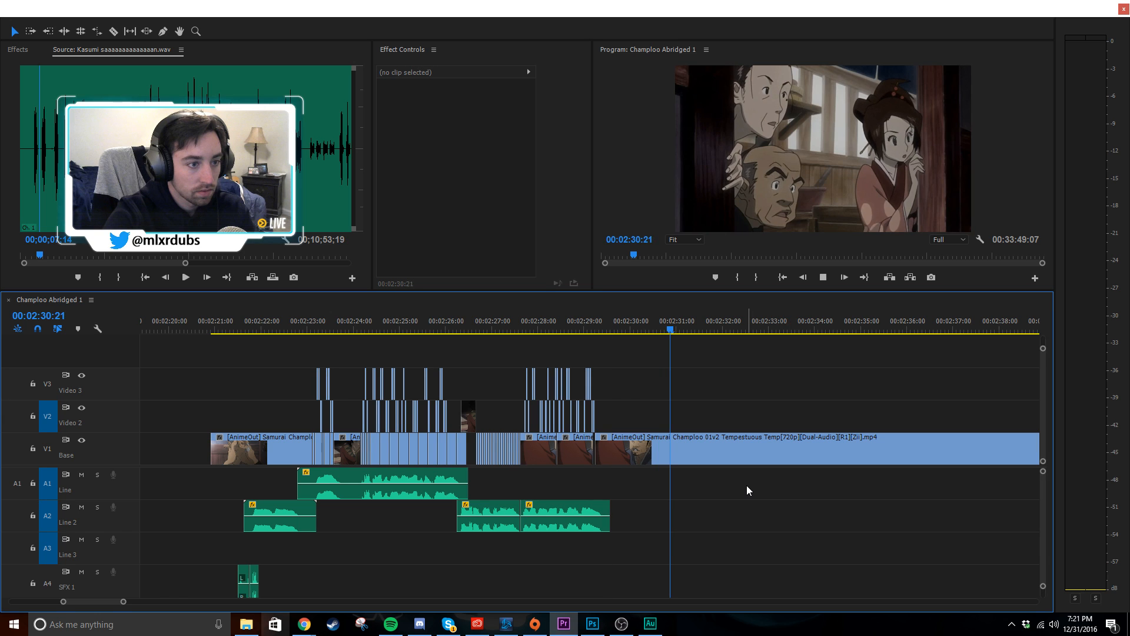
pyautogui.moveTo(606, 329)
pyautogui.mouseDown()
pyautogui.moveTo(598, 335)
pyautogui.moveTo(616, 336)
pyautogui.mouseUp()
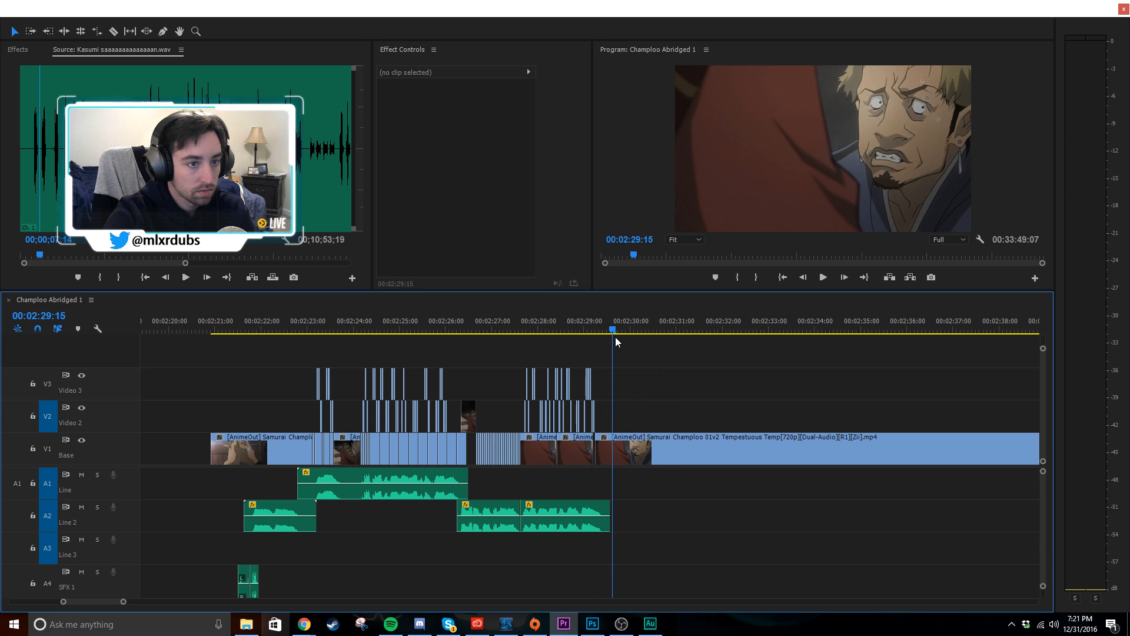
# - Play the footage from the end of the line at 00:02:29:15 through the onlookers' shot to 00:02:32:19
pyautogui.press('=')
pyautogui.press('=')
pyautogui.press('=')
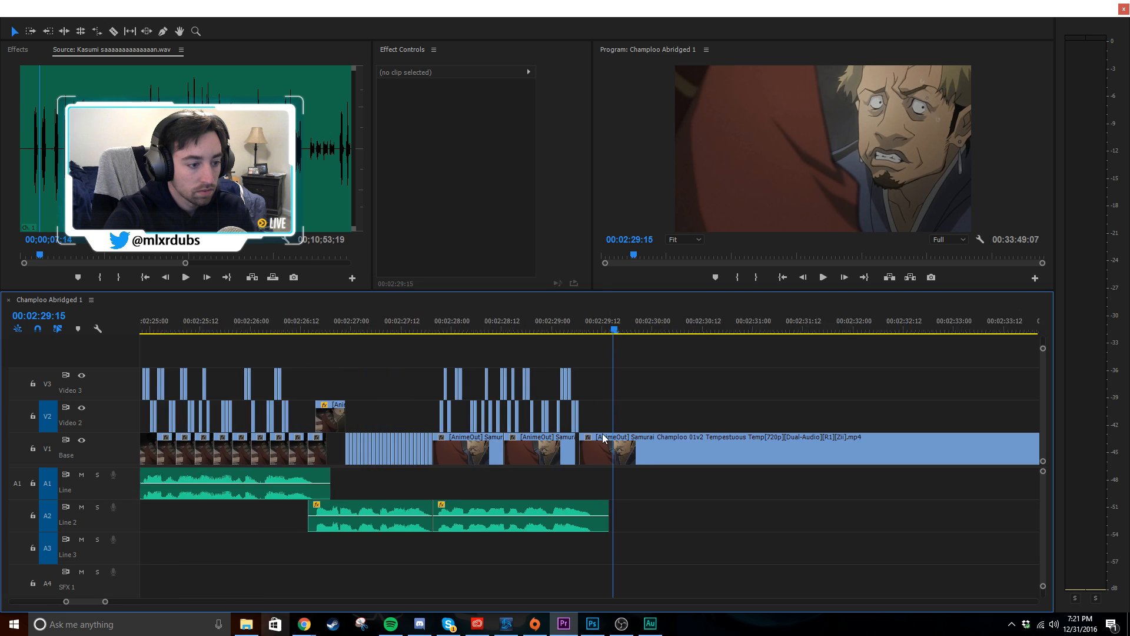
pyautogui.press('=')
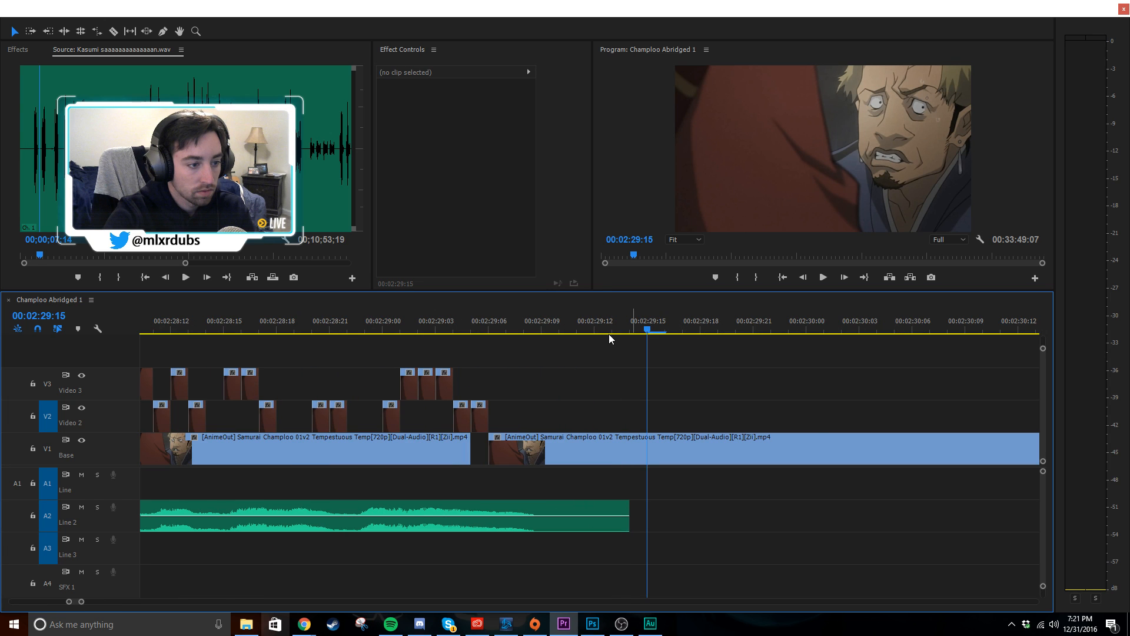
pyautogui.press('space')
pyautogui.scroll(-3, 696, 349)
pyautogui.press('space')
pyautogui.scroll(-3, 721, 352)
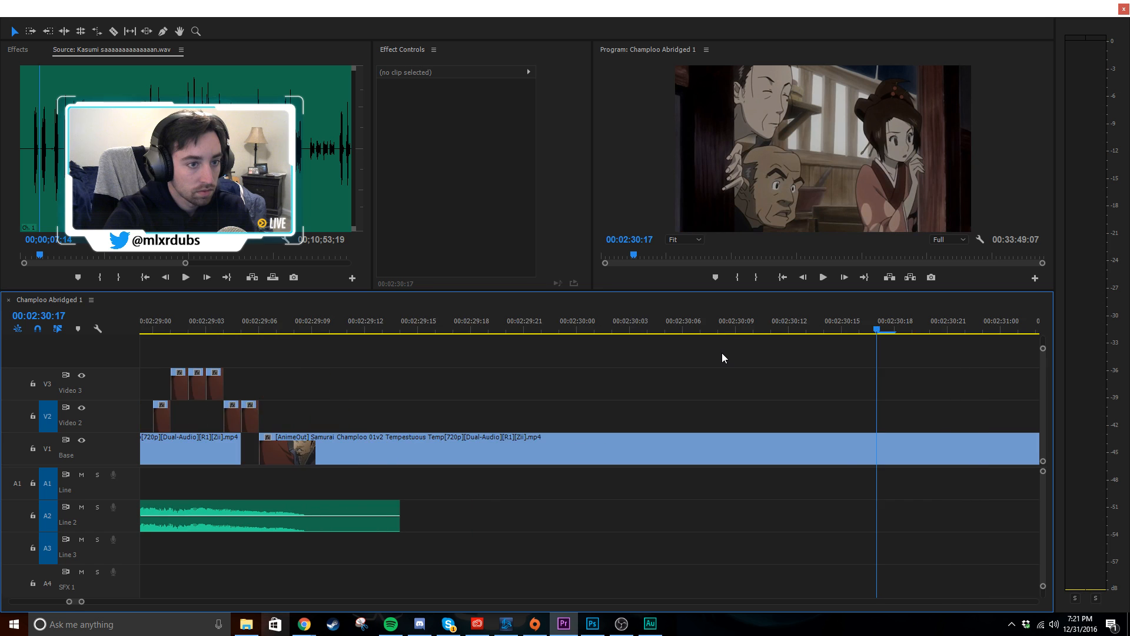
pyautogui.scroll(-2, 721, 353)
pyautogui.scroll(-1, 722, 353)
pyautogui.press('space')
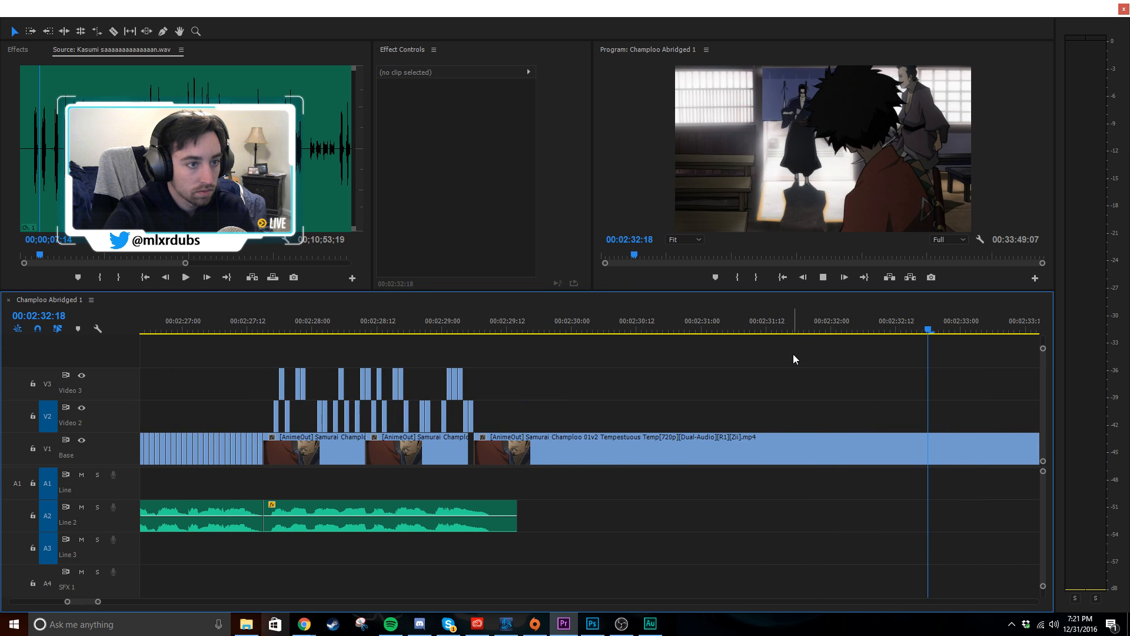
pyautogui.press('space')
# - Scrub between the onlookers' shot and the doorway shot up to 00:02:34:00, and park the playhead at 00:02:32:08
pyautogui.scroll(-4, 783, 370)
pyautogui.scroll(1, 780, 373)
pyautogui.click(638, 327)
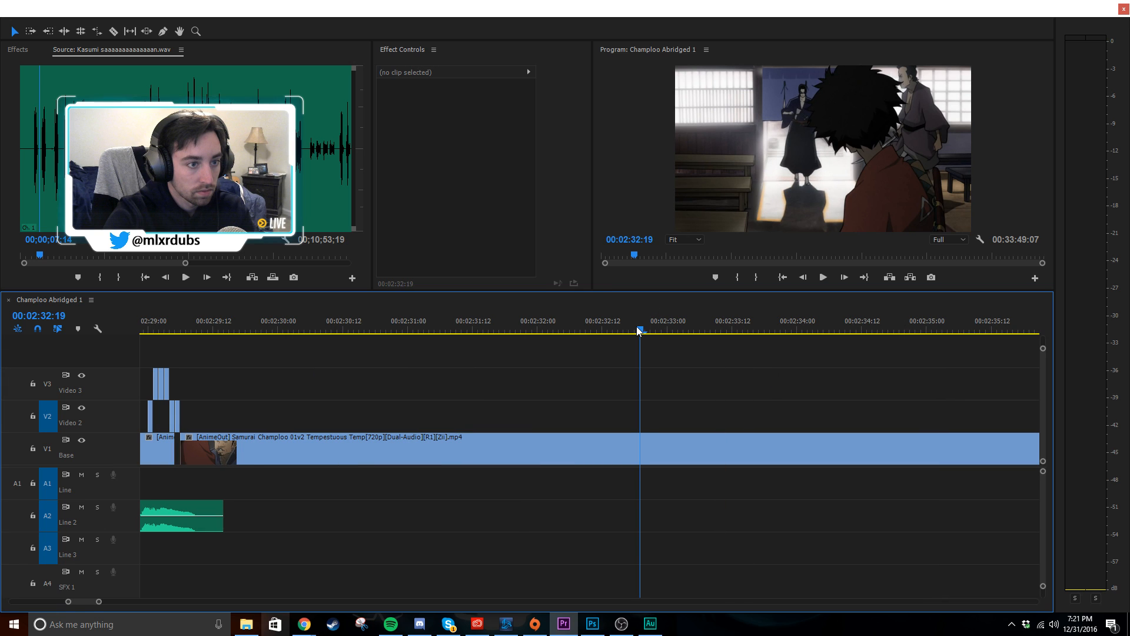
pyautogui.click(472, 329)
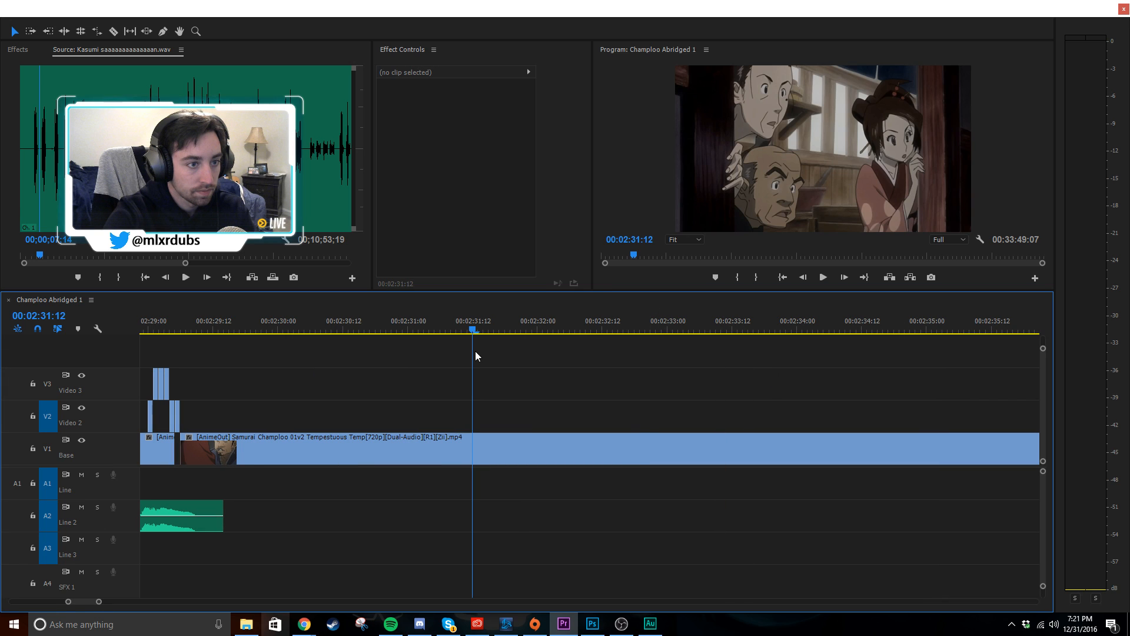
pyautogui.click(799, 331)
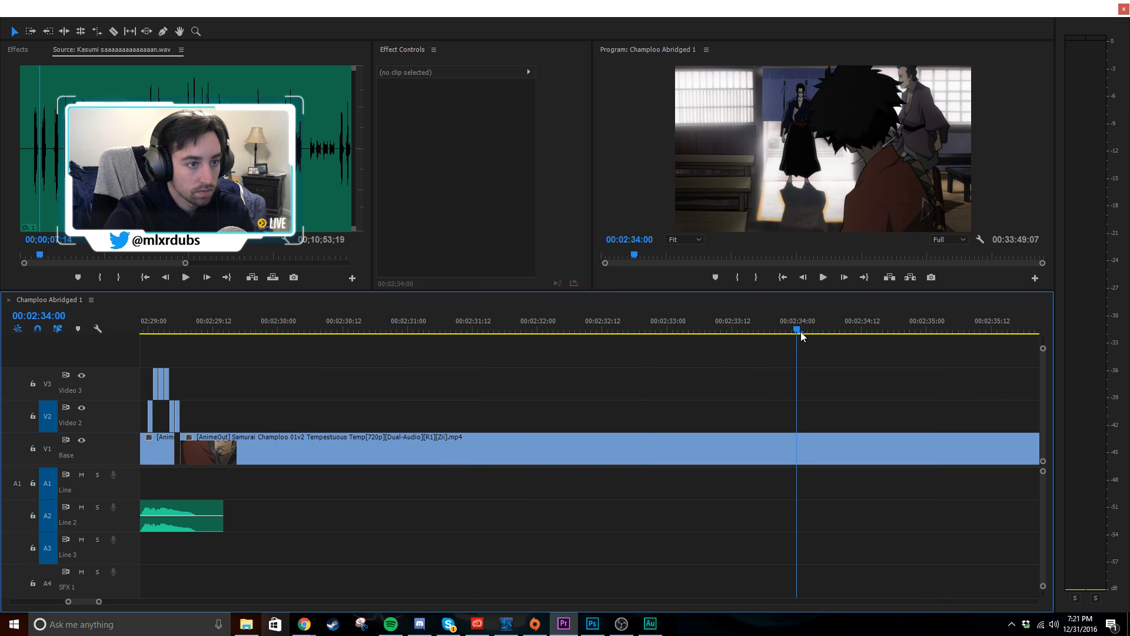
pyautogui.moveTo(800, 334); pyautogui.dragTo(583, 438)
pyautogui.click(304, 624)
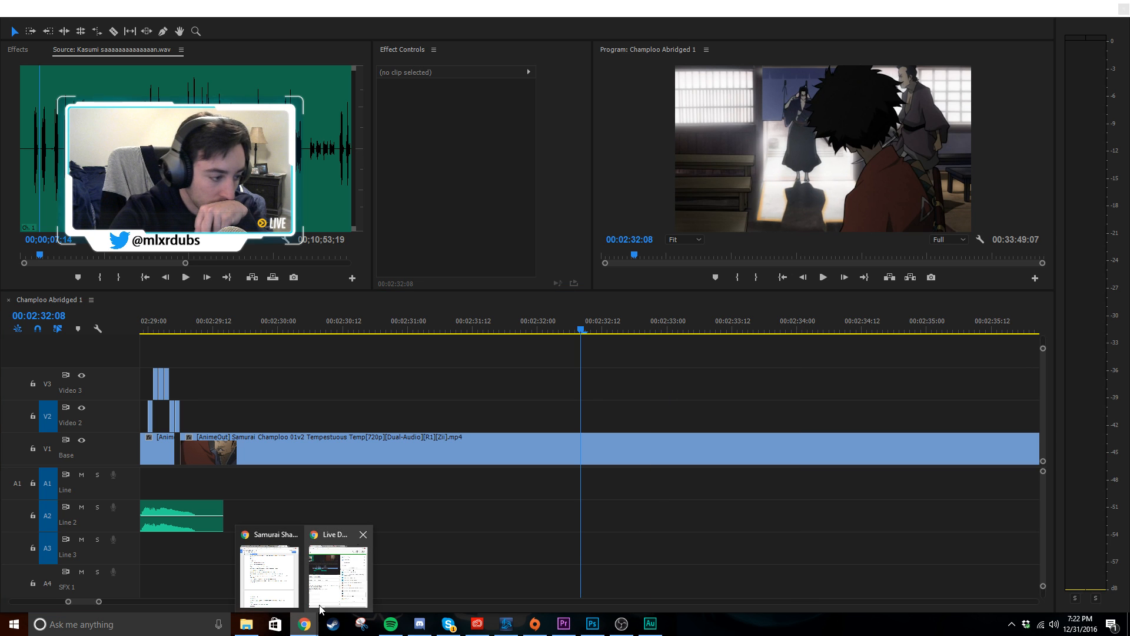
pyautogui.click(324, 596)
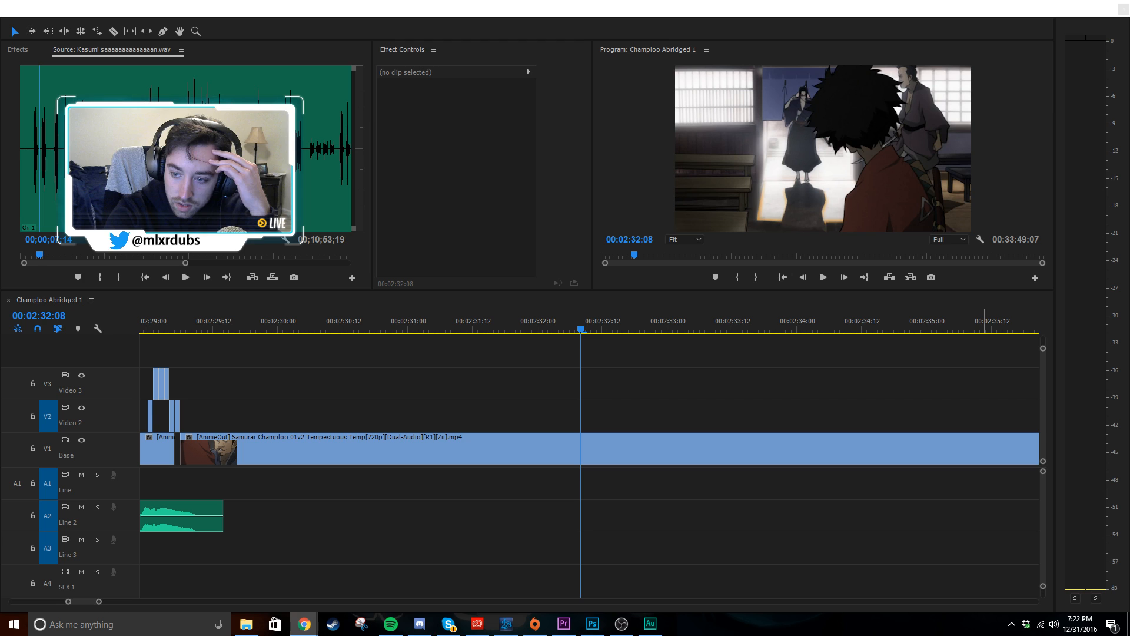
# - Load SamuraiShameful_JIN.wav as the source and listen to its opening takes to find the start of Jin's line near 00;00;02;25
pyautogui.click(806, 582)
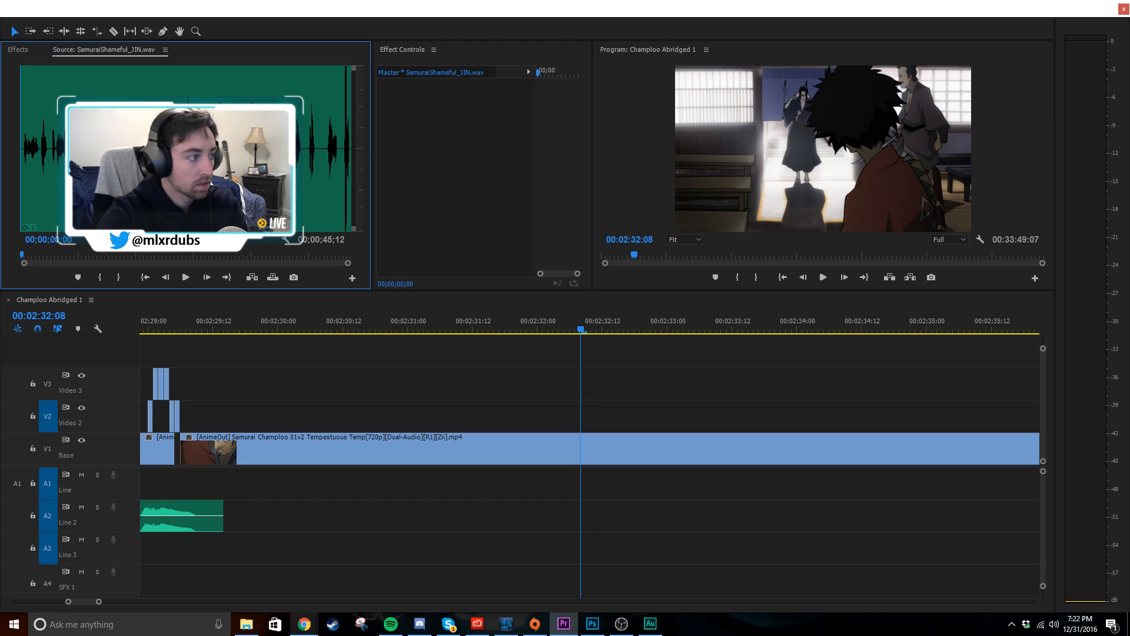
pyautogui.press('space')
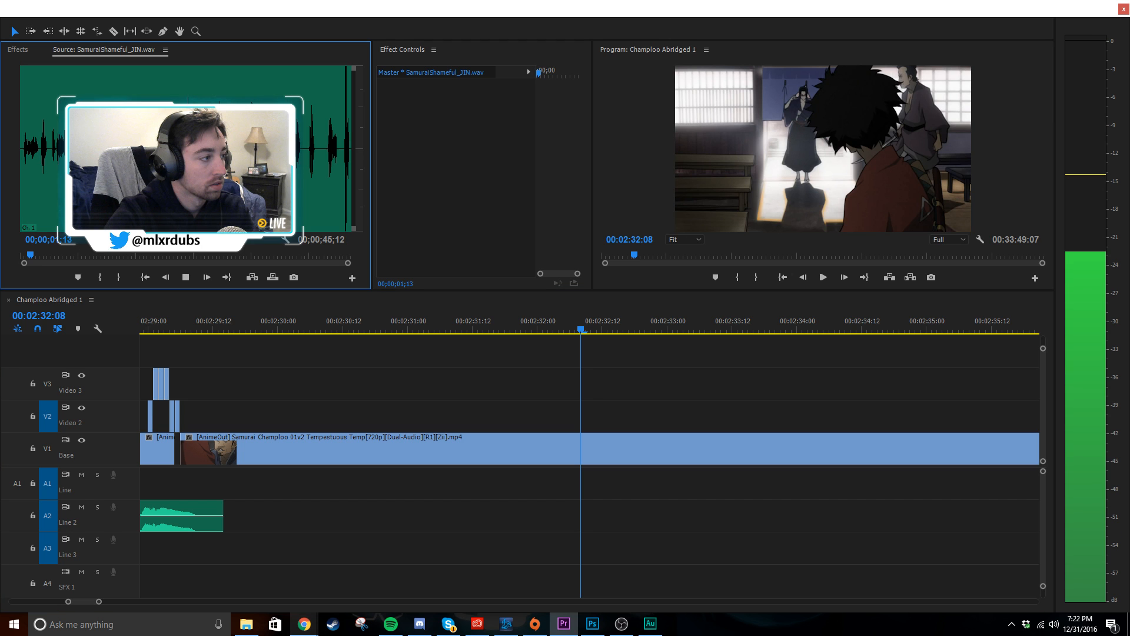
pyautogui.press('space')
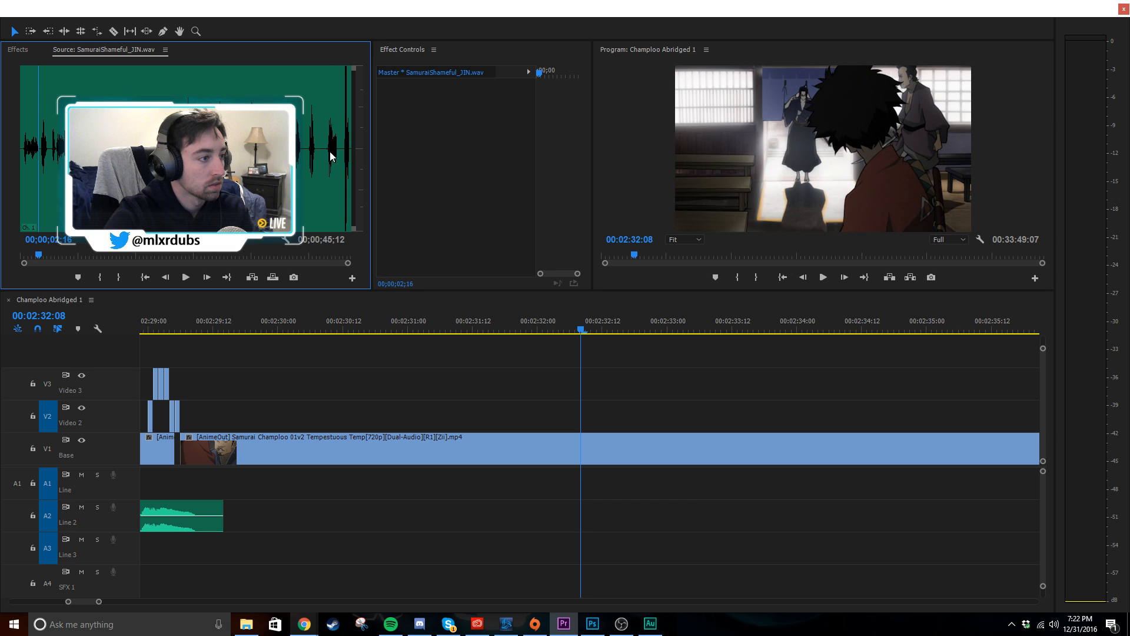
pyautogui.click(330, 151)
pyautogui.click(56, 156)
pyautogui.press('space')
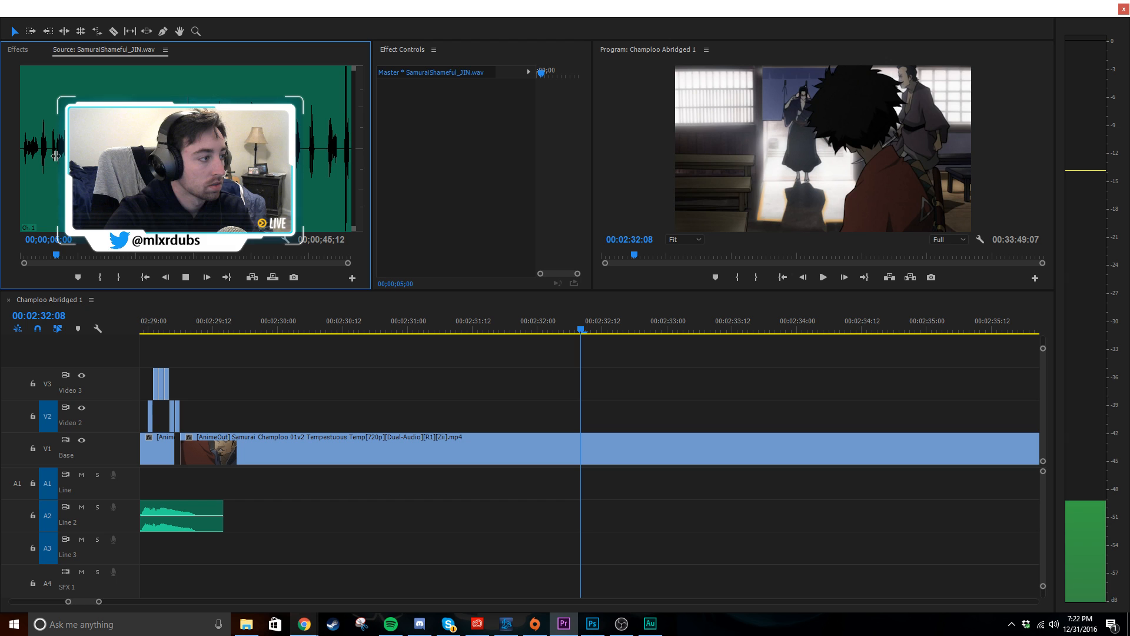
pyautogui.click(45, 173)
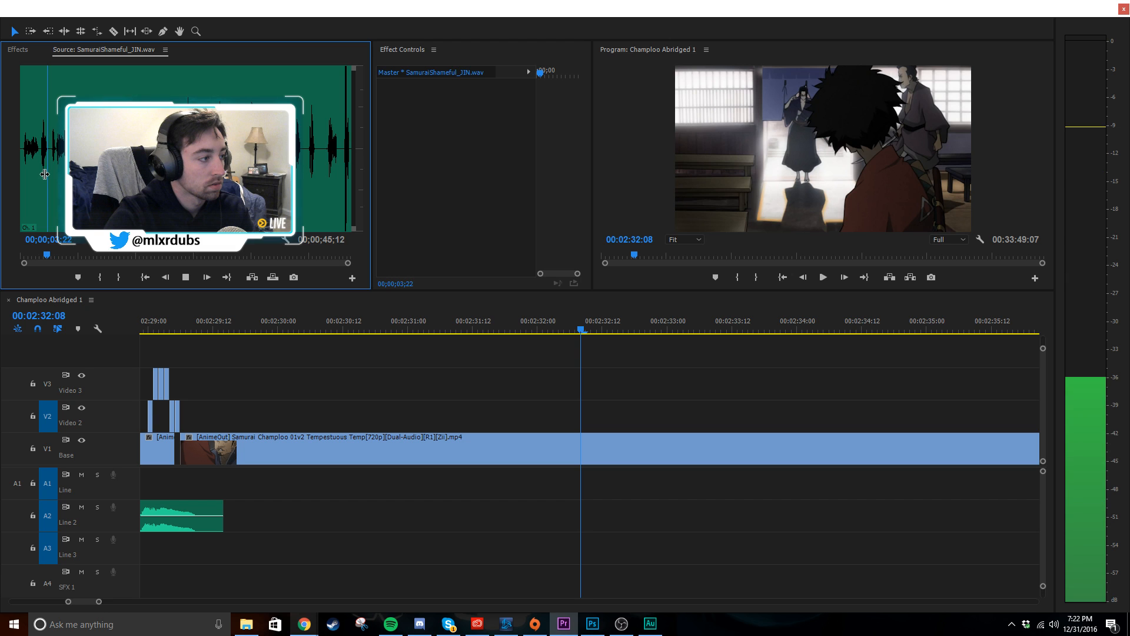
pyautogui.click(41, 163)
pyautogui.press('space')
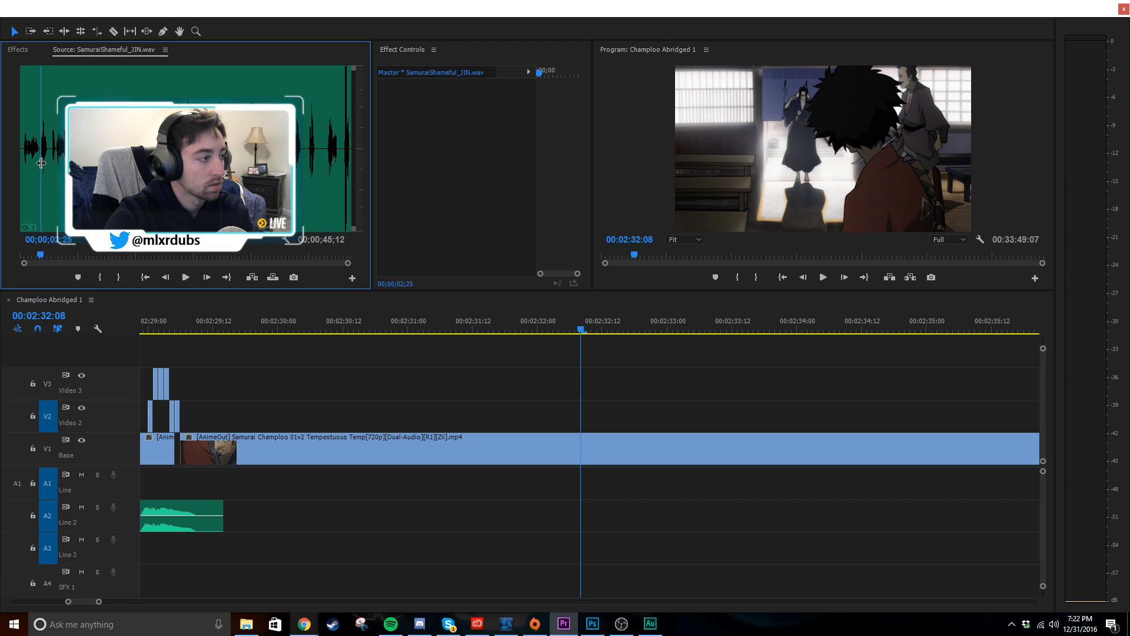
# - Mark Jin's take from 00;00;02;25 to 00;00;04;03 and place it on A1 at about 00:02:32:12
pyautogui.press('i')
pyautogui.click(51, 158)
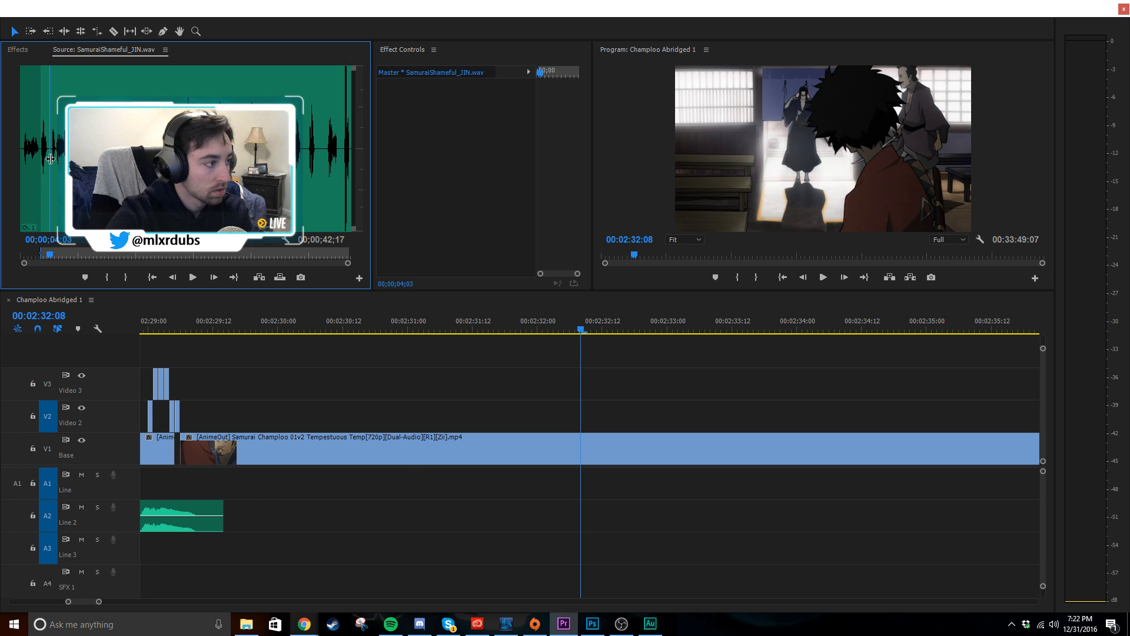
pyautogui.press('o')
pyautogui.moveTo(51, 158); pyautogui.dragTo(250, 506)
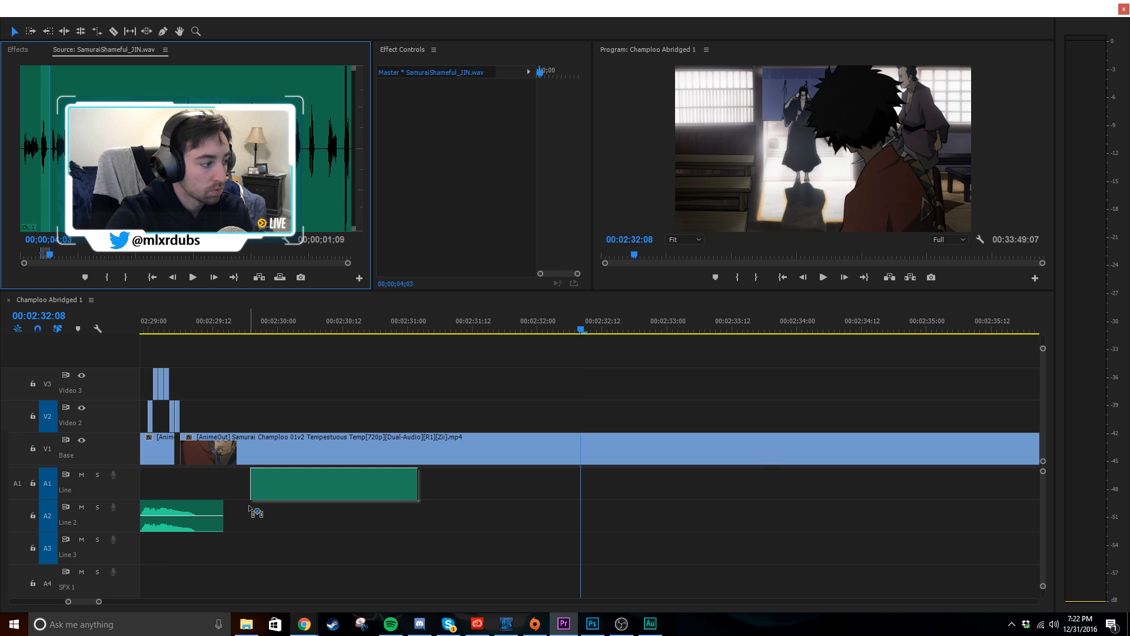
pyautogui.moveTo(250, 506); pyautogui.dragTo(606, 486)
# - Play Jin's newly placed line against the doorway shot and leave the playhead at 00:02:33:18
pyautogui.click(700, 530)
pyautogui.press('space')
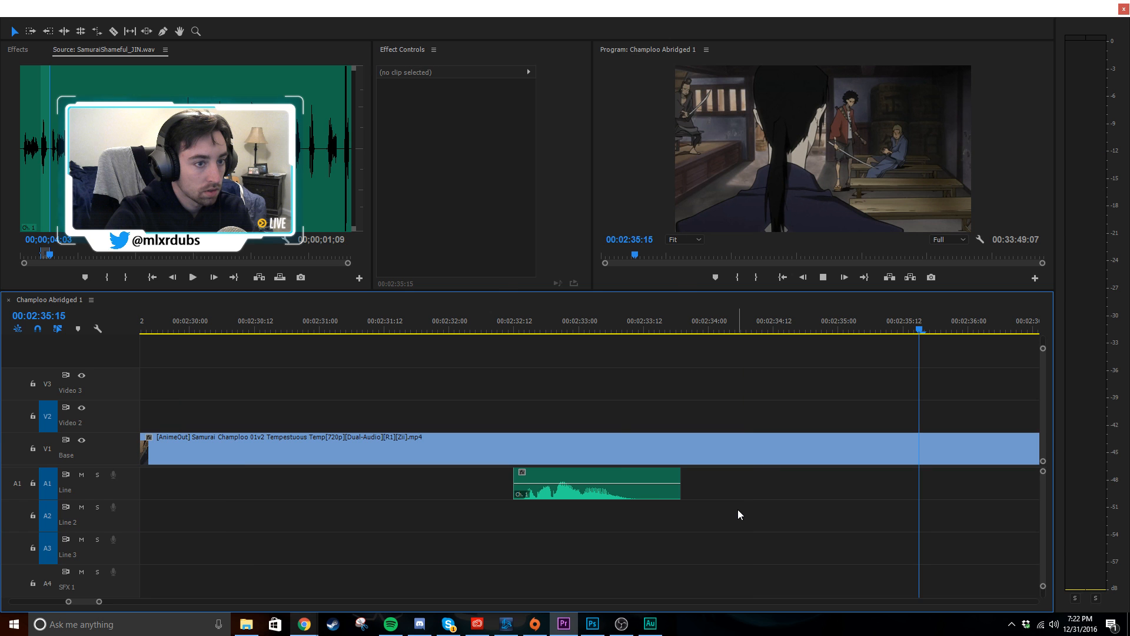
pyautogui.click(628, 331)
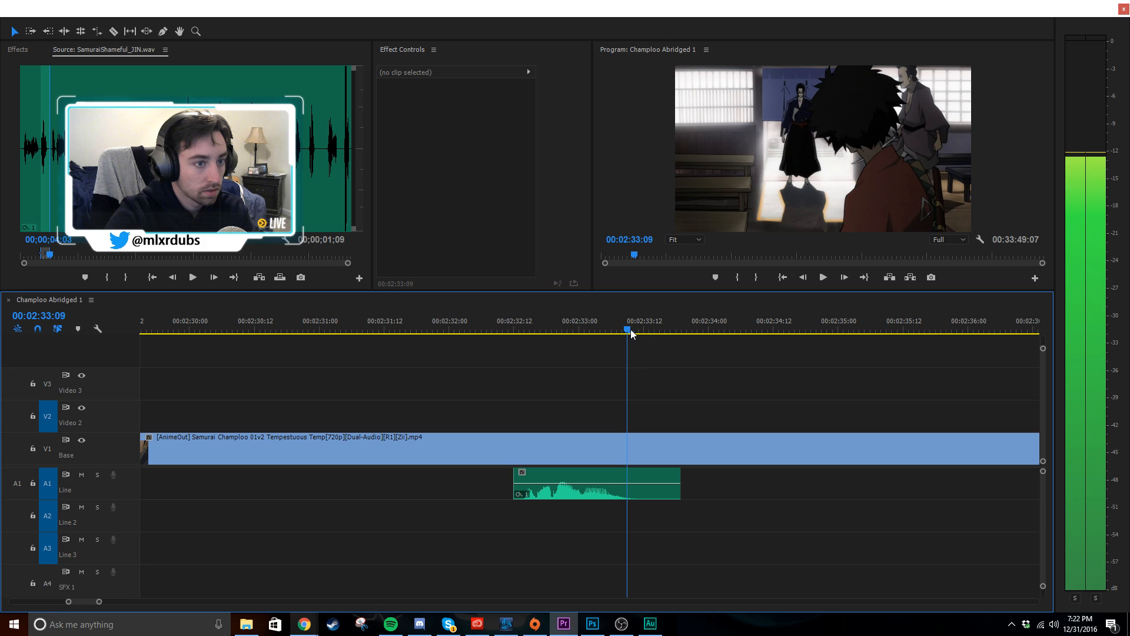
pyautogui.moveTo(305, 624)
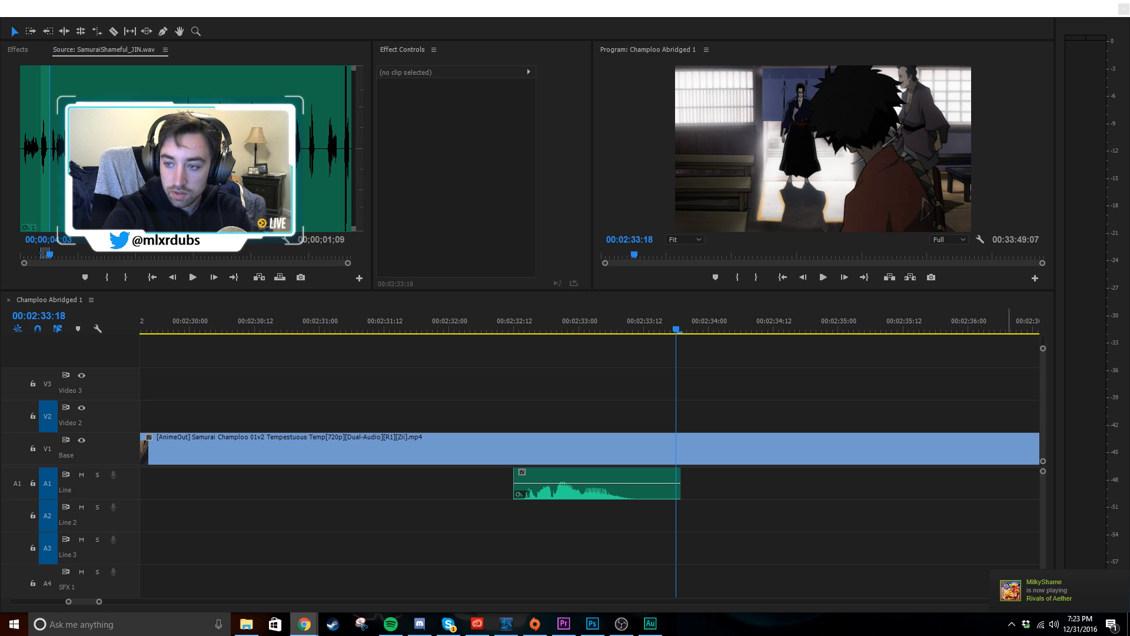
pyautogui.hotkey('alt', 'Tab')
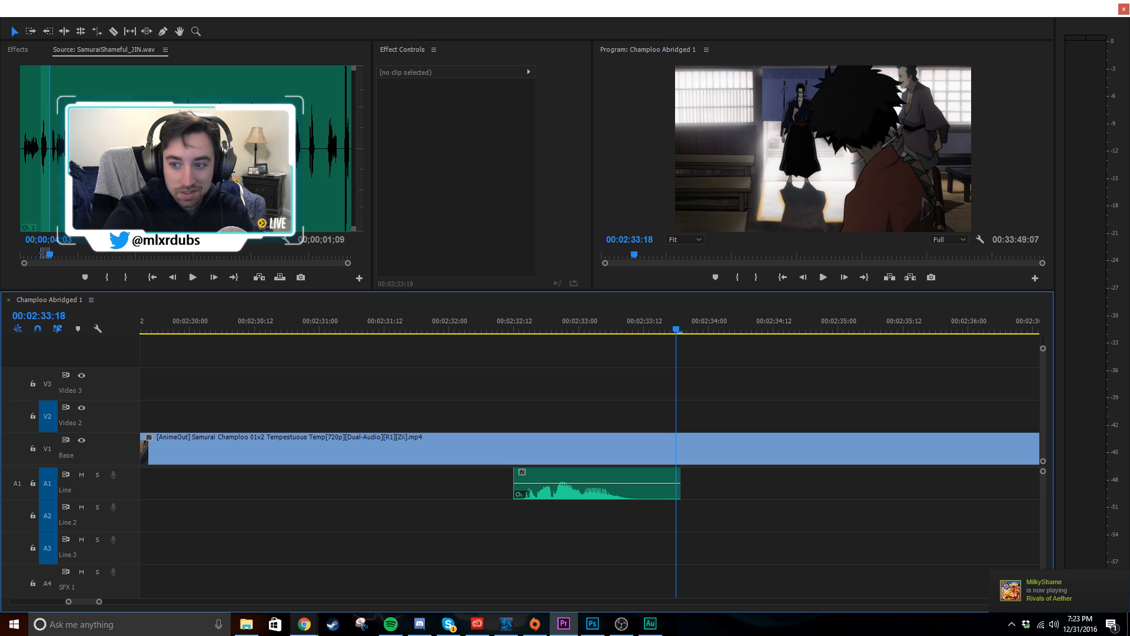
# - Switch the source to Angry Customer.mp3 and mark the excerpt from 00;31;20;00 to 00;31;22;05
pyautogui.click(165, 50)
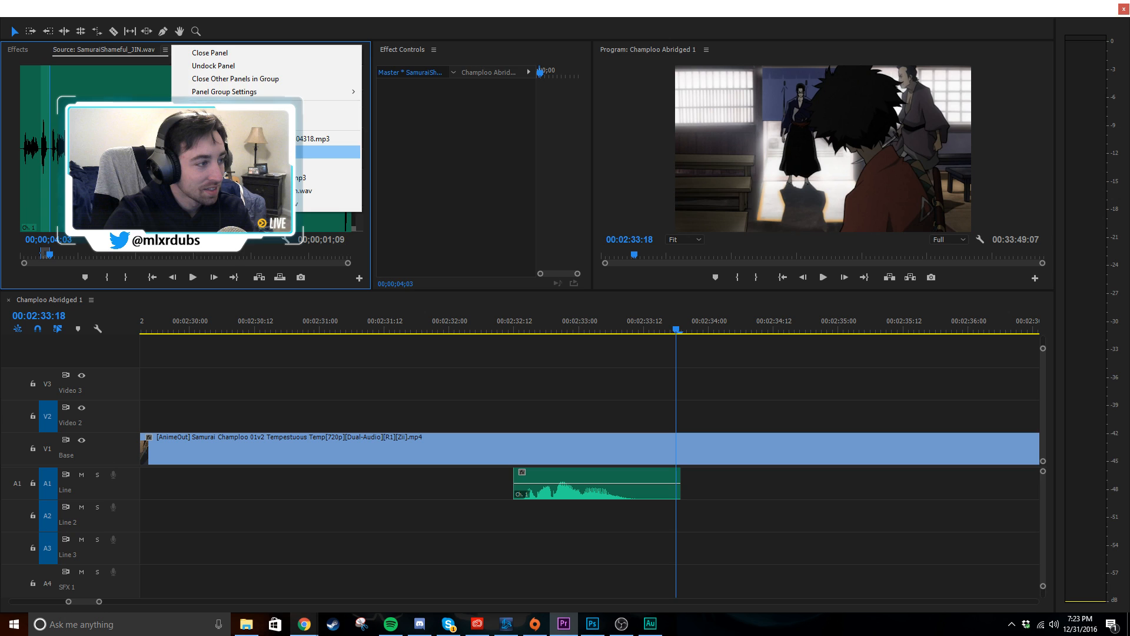
pyautogui.click(265, 152)
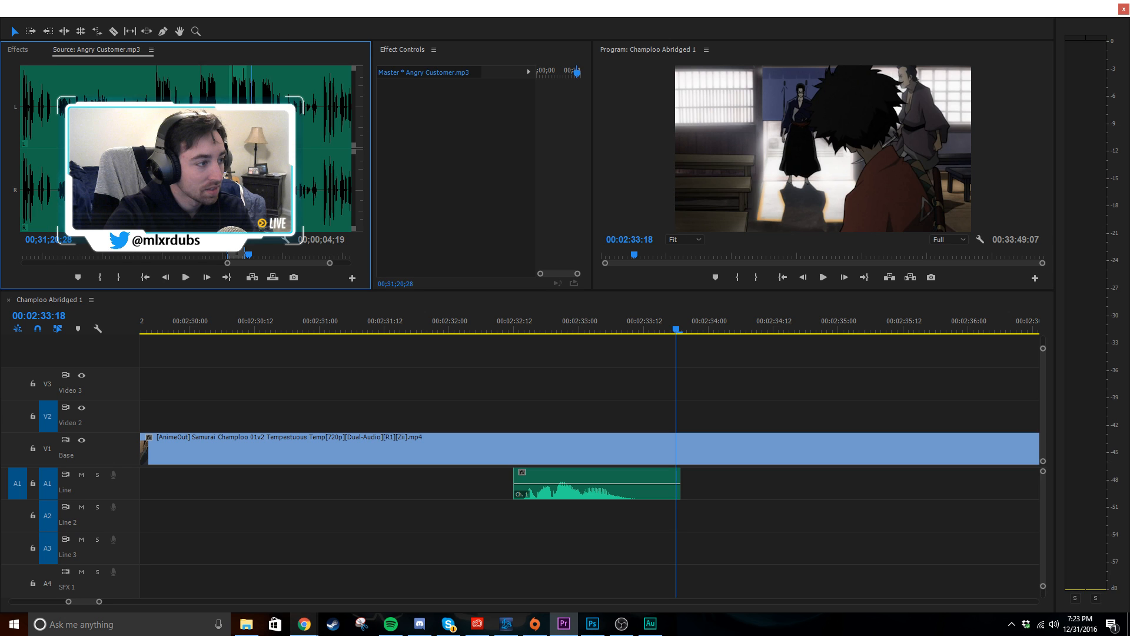
pyautogui.press('space')
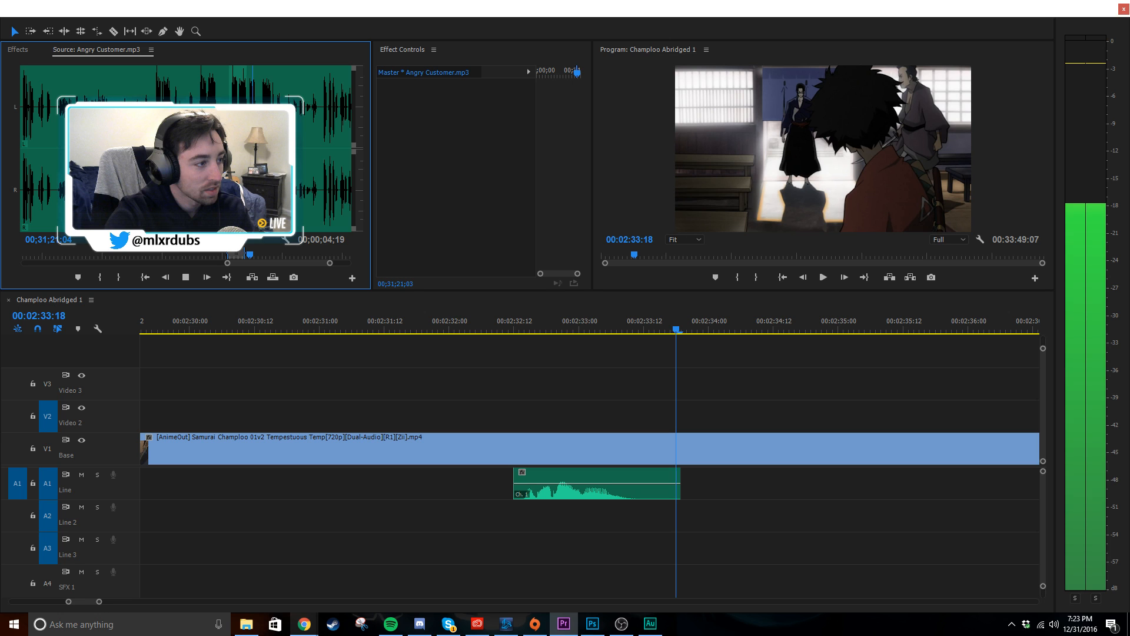
pyautogui.press('space')
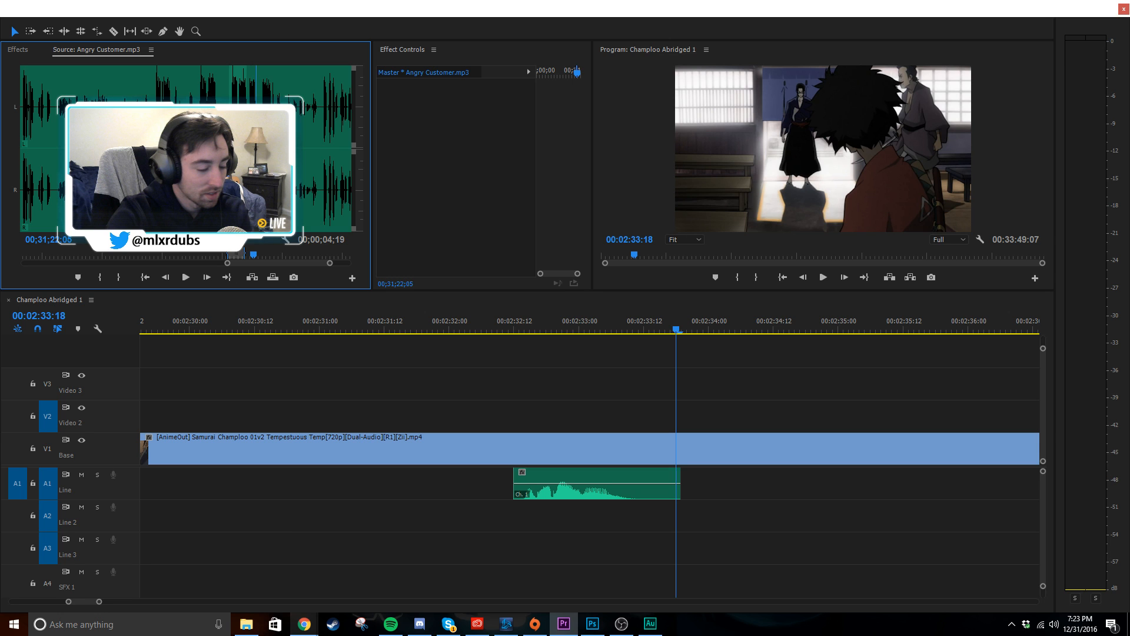
pyautogui.press('o')
pyautogui.click(245, 254)
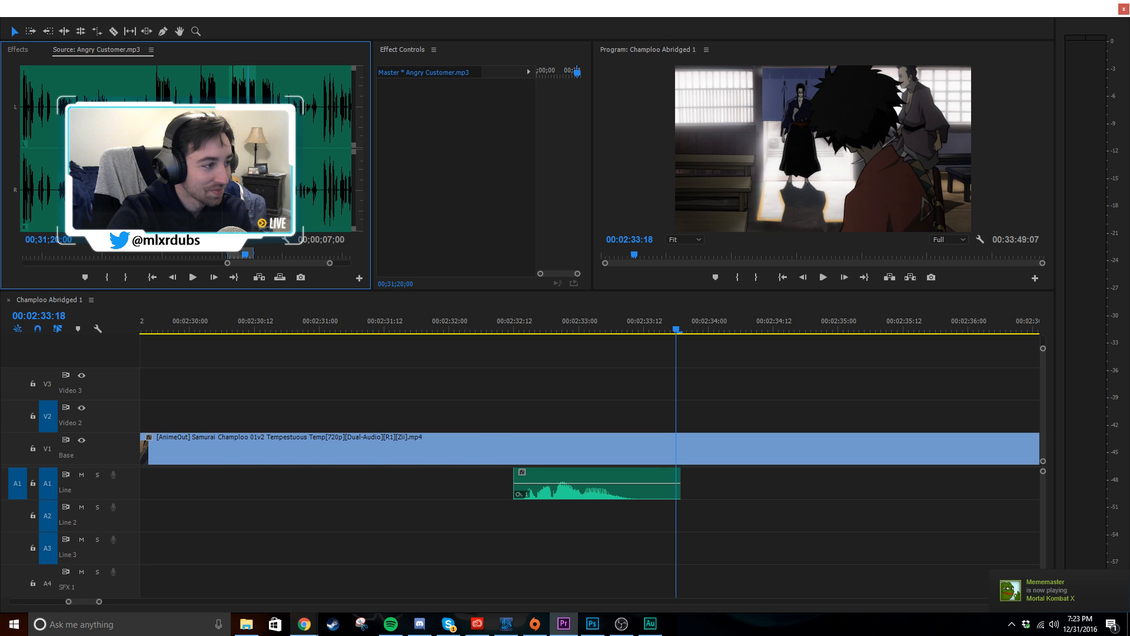
pyautogui.press('i')
# - Replace the opening line on A2 with the marked Angry Customer excerpt, starting at about 00:02:21:06
pyautogui.scroll(5, 451, 401)
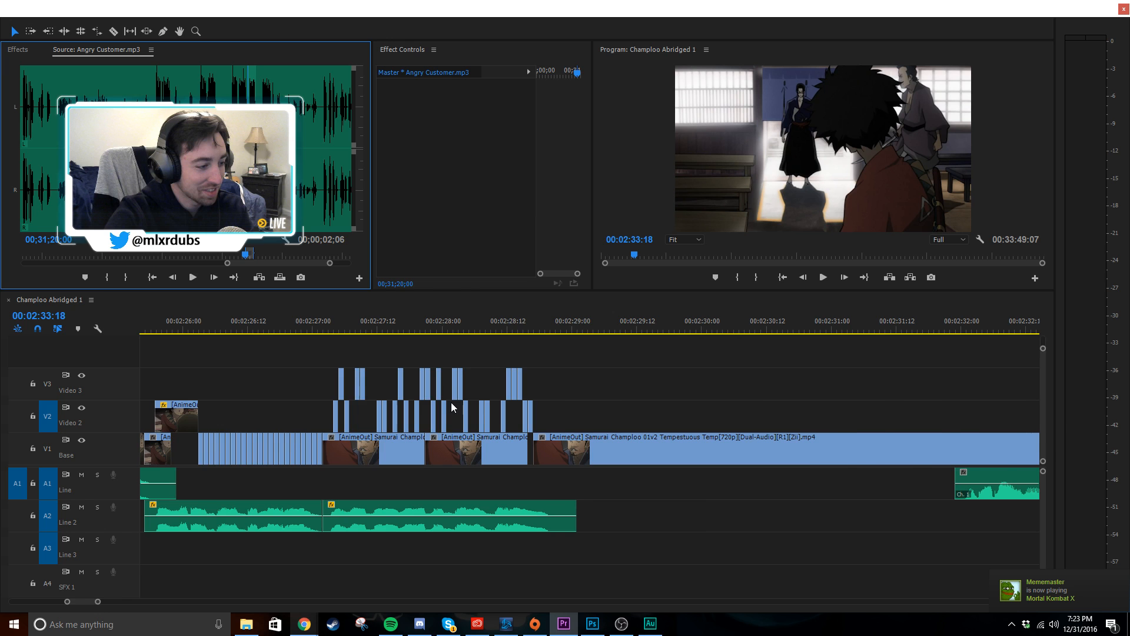
pyautogui.scroll(7, 450, 401)
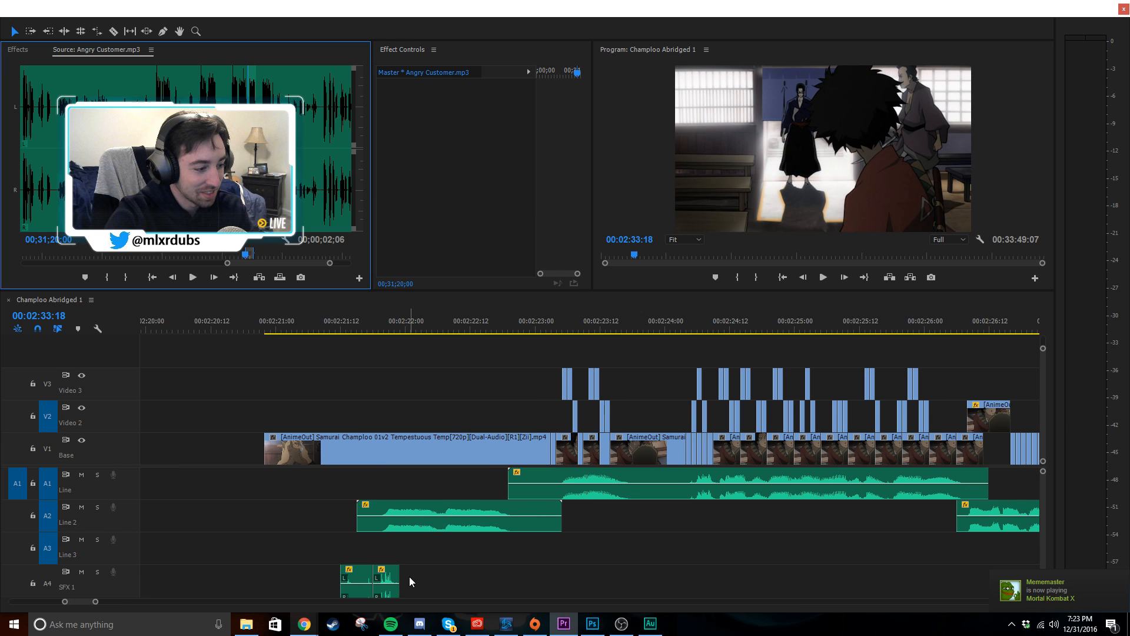
pyautogui.click(402, 519)
pyautogui.press('Delete')
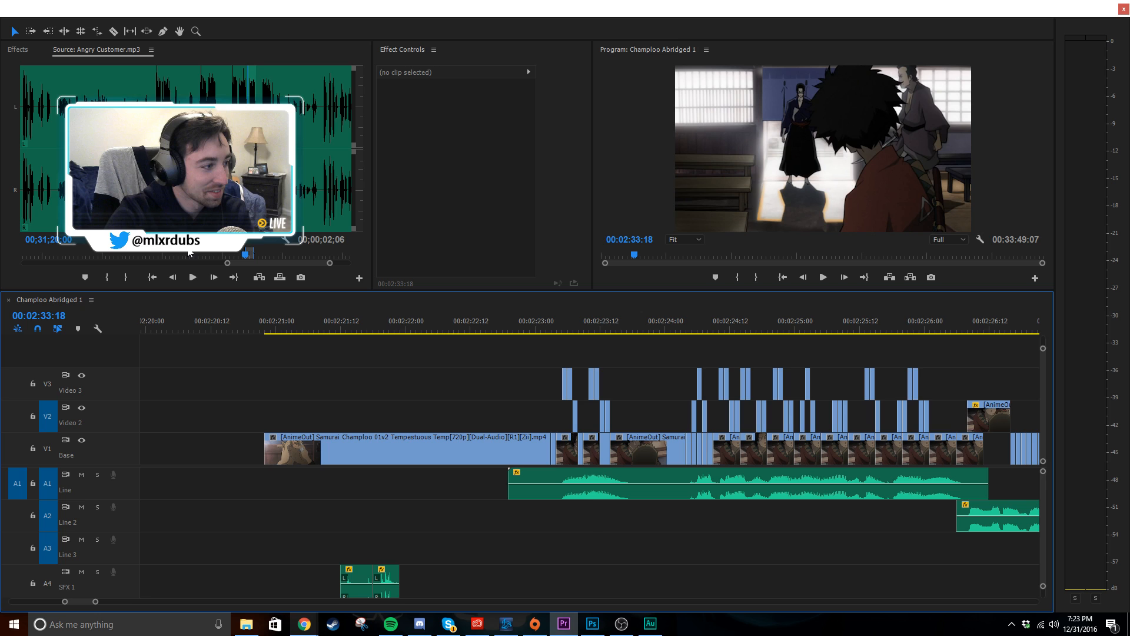
pyautogui.moveTo(189, 252); pyautogui.dragTo(497, 510)
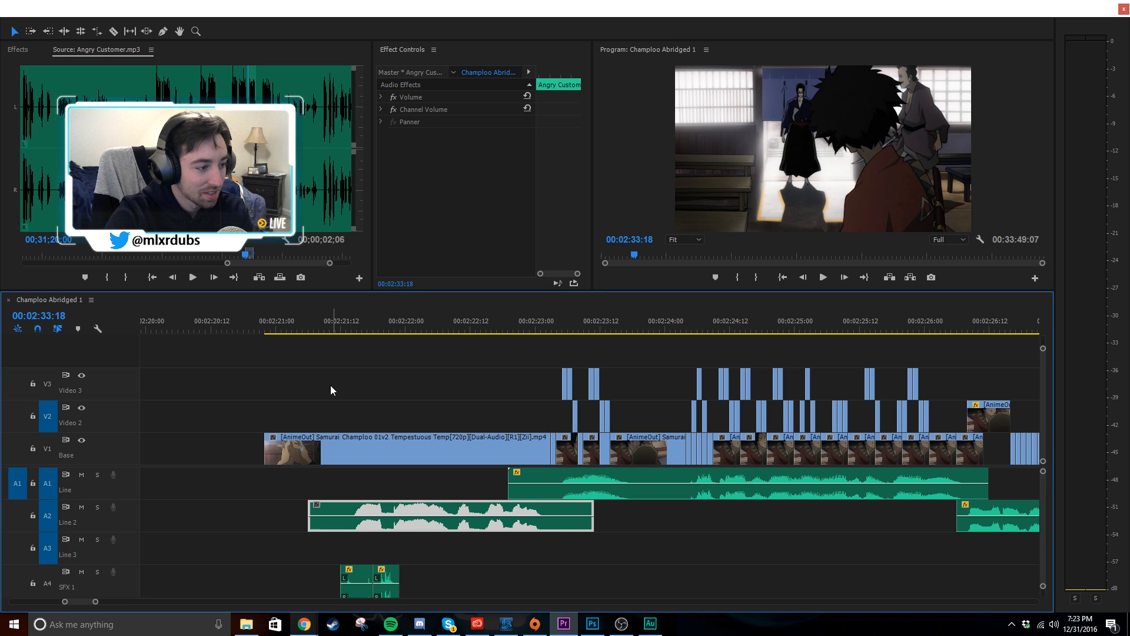
# - Move the new opening line on A2 about five frames later, and play it through to 00:02:24:02
pyautogui.click(475, 323)
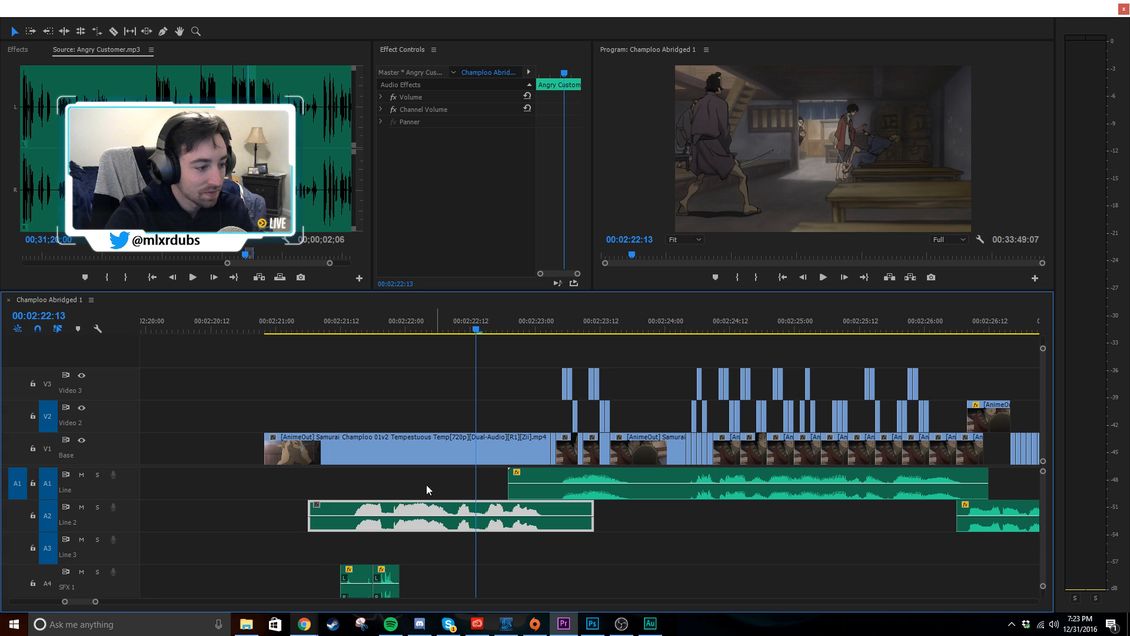
pyautogui.moveTo(404, 509); pyautogui.dragTo(416, 507)
pyautogui.press('Right')
pyautogui.scroll(3, 389, 510)
pyautogui.press('space')
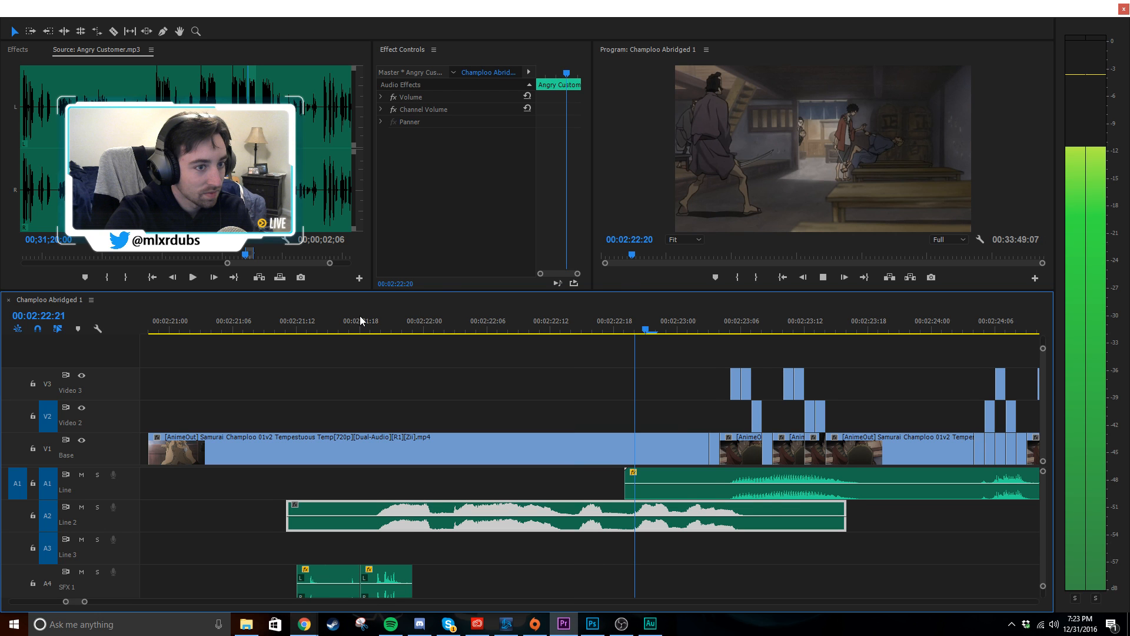
pyautogui.press('space')
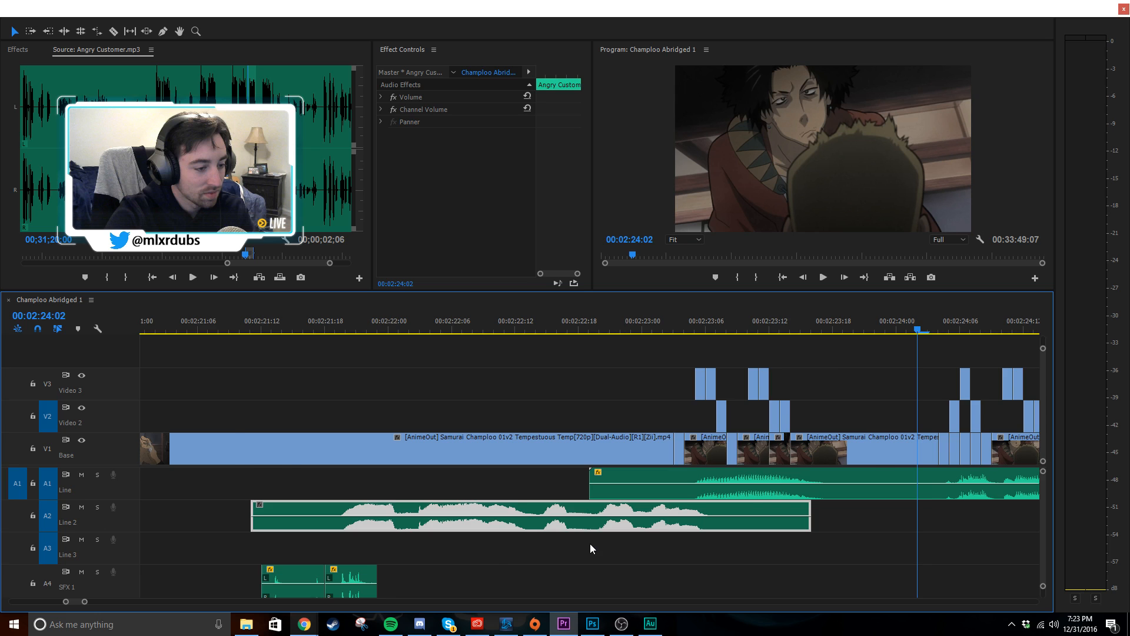
# - Nudge the opening shot and its two SFX clips three frames earlier, and extend the shot's end to meet the following clips
pyautogui.scroll(3, 590, 543)
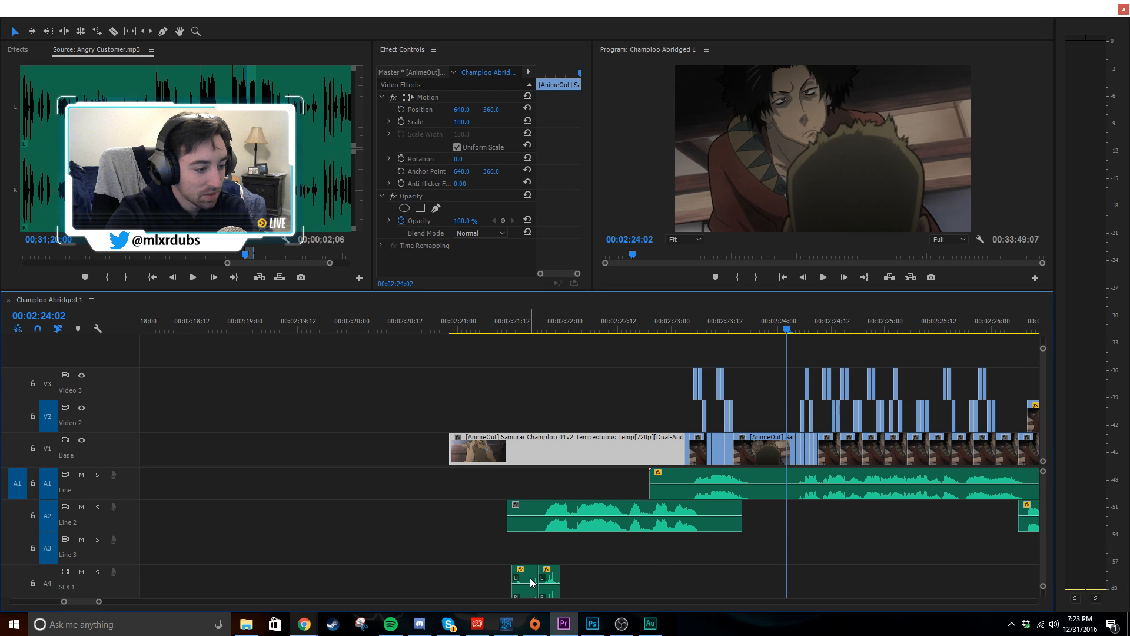
pyautogui.keyDown('shift'); pyautogui.click(530, 581); pyautogui.keyUp('shift')
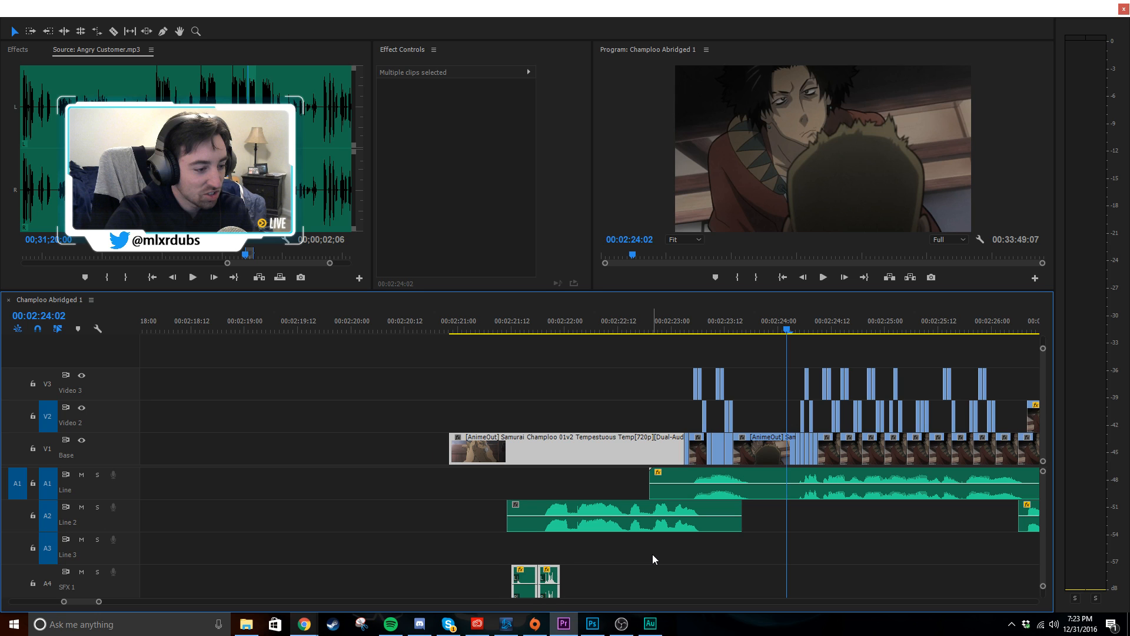
pyautogui.hotkey('alt', 'Left')
pyautogui.hotkey('alt', 'Left')
pyautogui.hotkey('alt', 'Left')
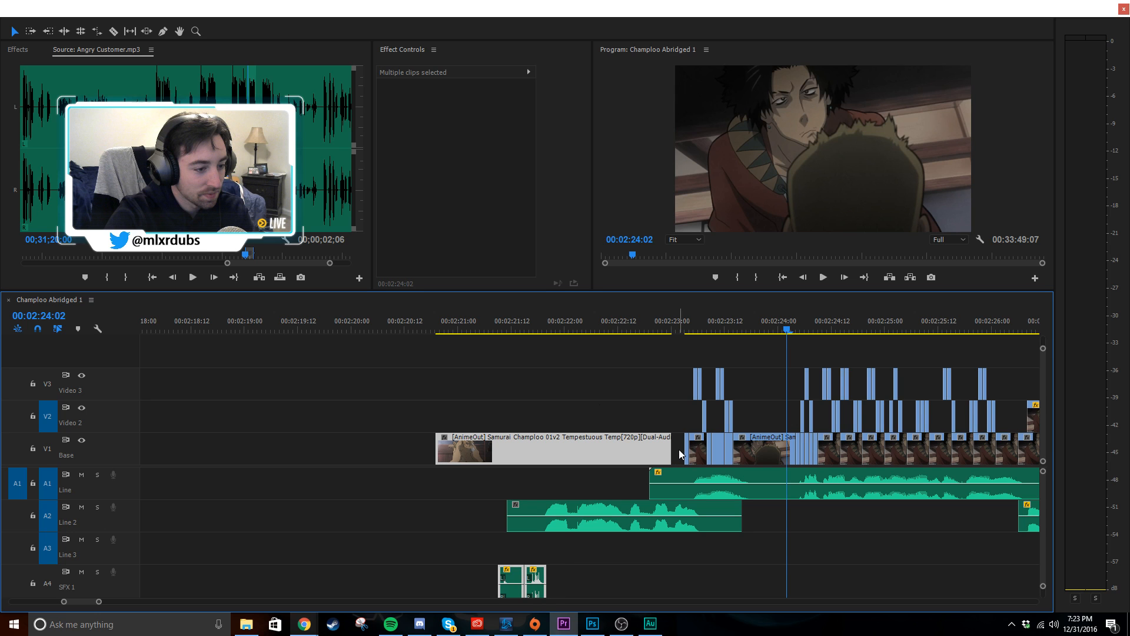
pyautogui.click(599, 404)
pyautogui.moveTo(671, 448); pyautogui.dragTo(688, 448)
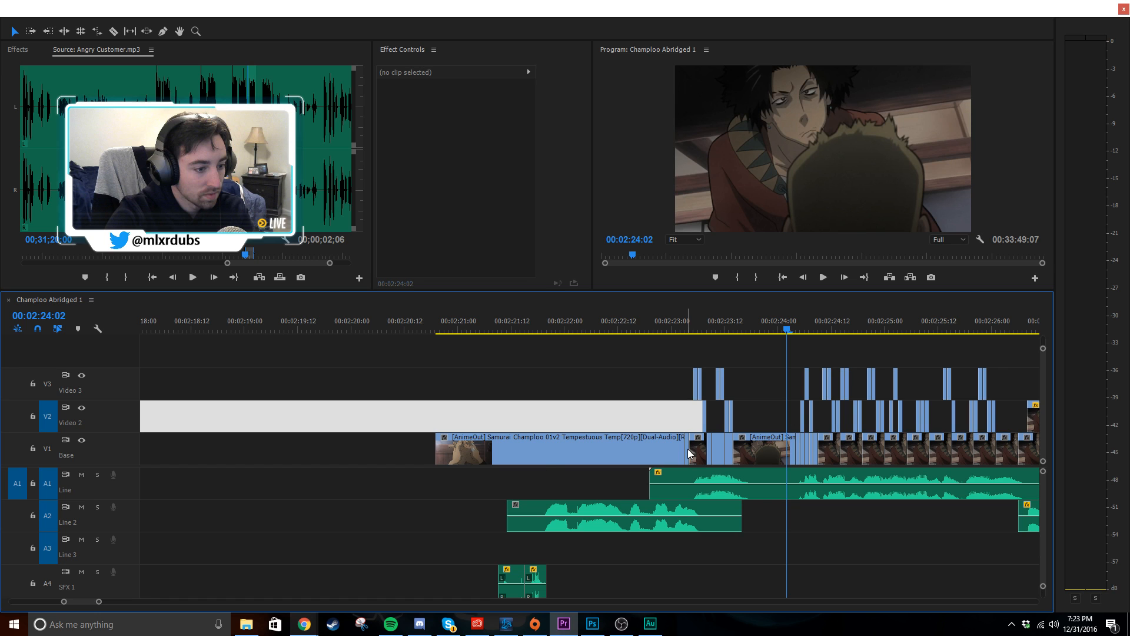
# - Shift the opening shot, line and SFX earlier until the line ends where the A1 line begins, and extend the shot over the gap
pyautogui.moveTo(563, 512); pyautogui.dragTo(545, 468)
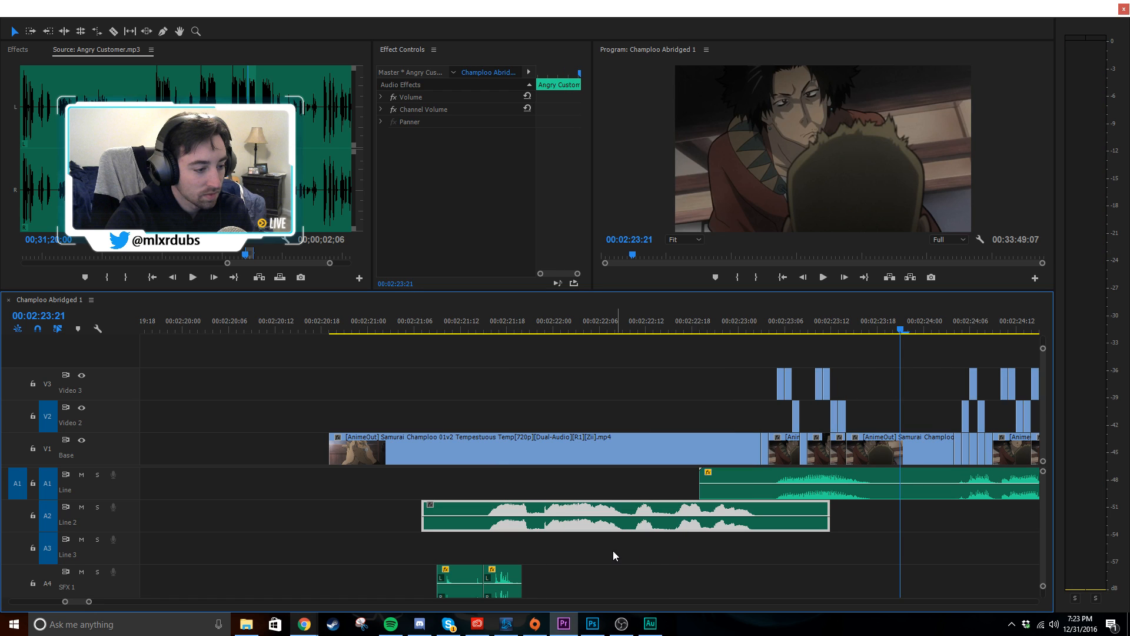
pyautogui.keyDown('shift'); pyautogui.click(496, 457); pyautogui.keyUp('shift')
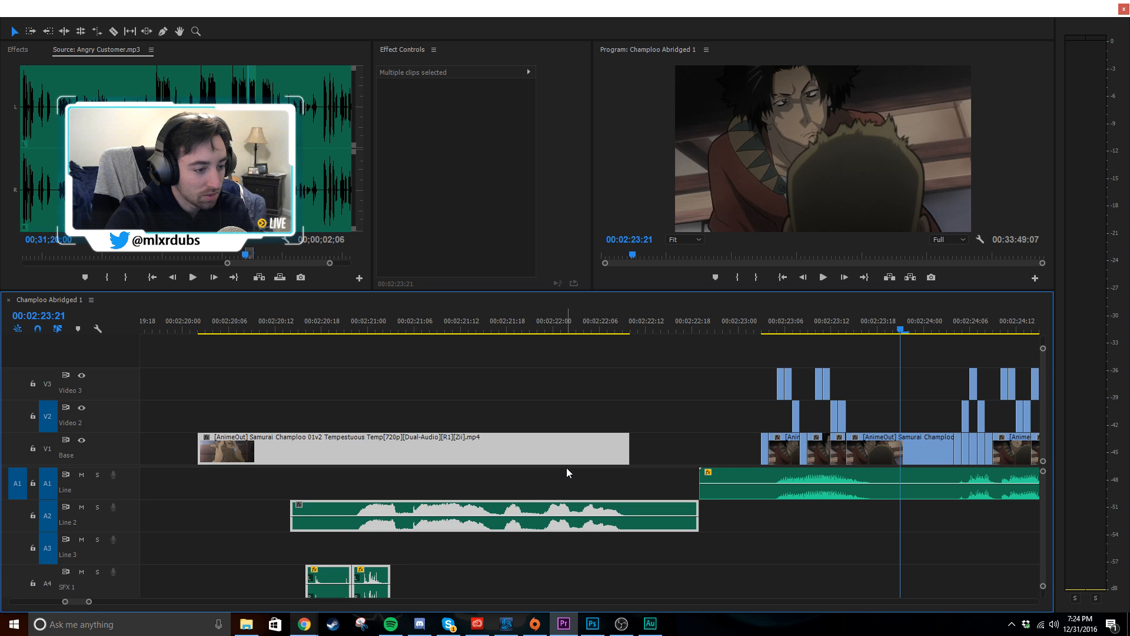
pyautogui.moveTo(629, 448); pyautogui.dragTo(760, 447)
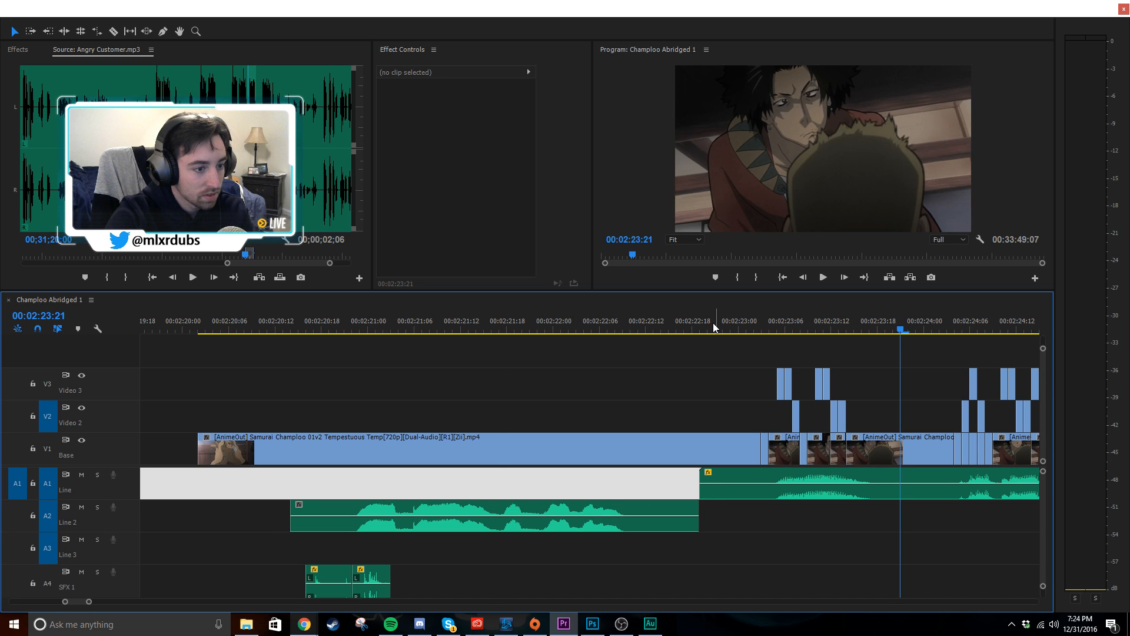
# - Play the retimed opening line and the handover to the A1 line from 00:02:21:17 to 00:02:24:00
pyautogui.moveTo(713, 327); pyautogui.dragTo(501, 375)
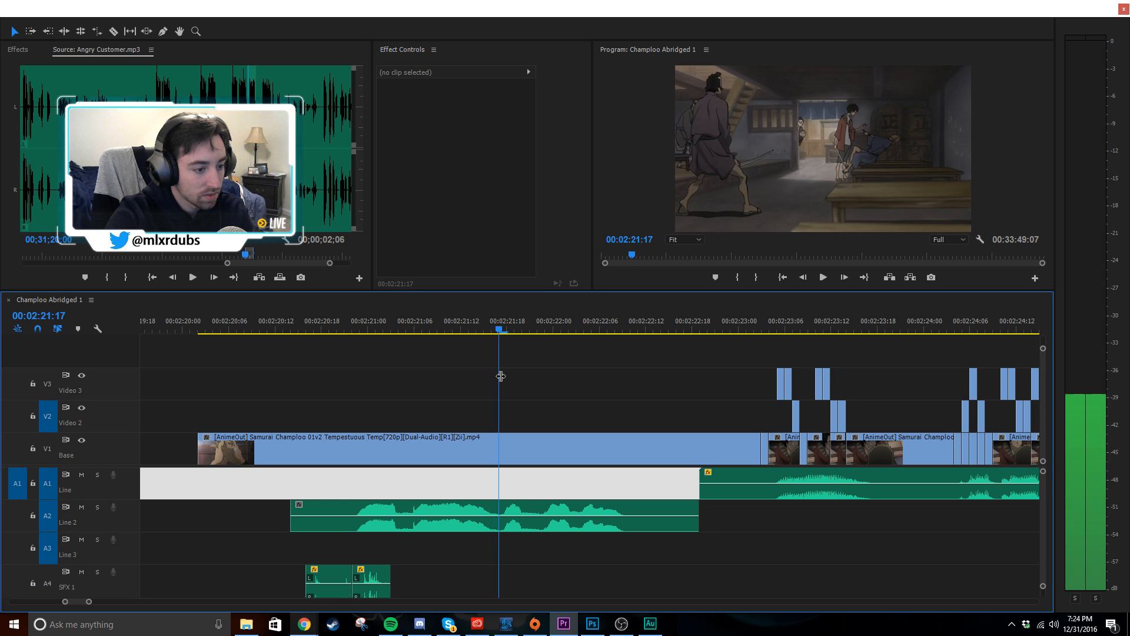
pyautogui.press('space')
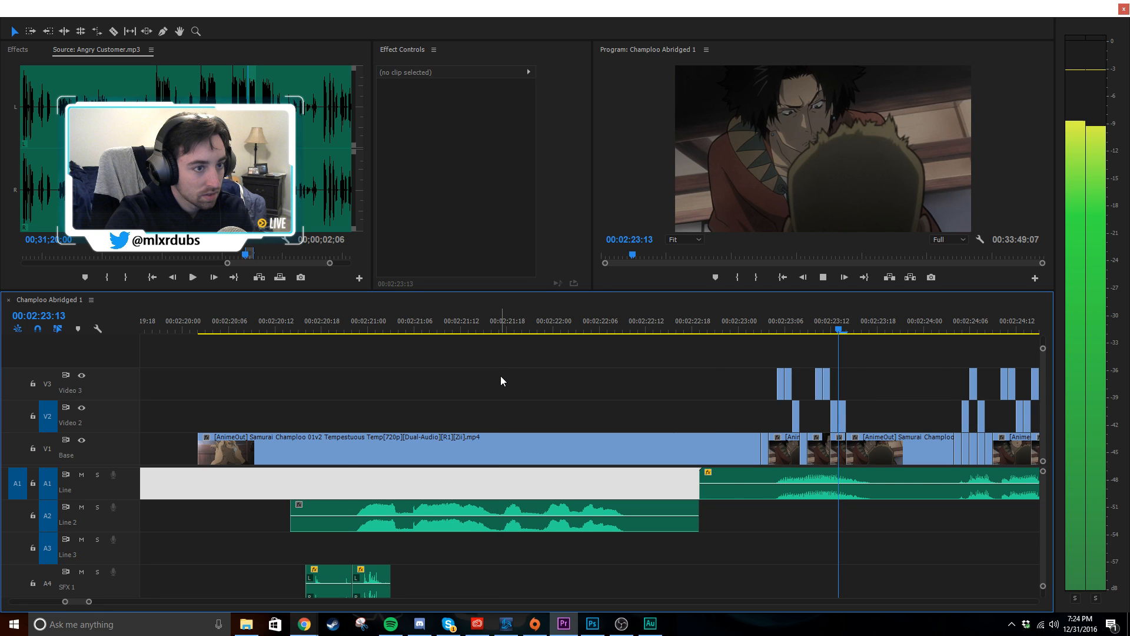
pyautogui.press('space')
# - Move the opening shot, its A2 line and both SFX clips about 18 frames earlier
pyautogui.scroll(-3, 500, 375)
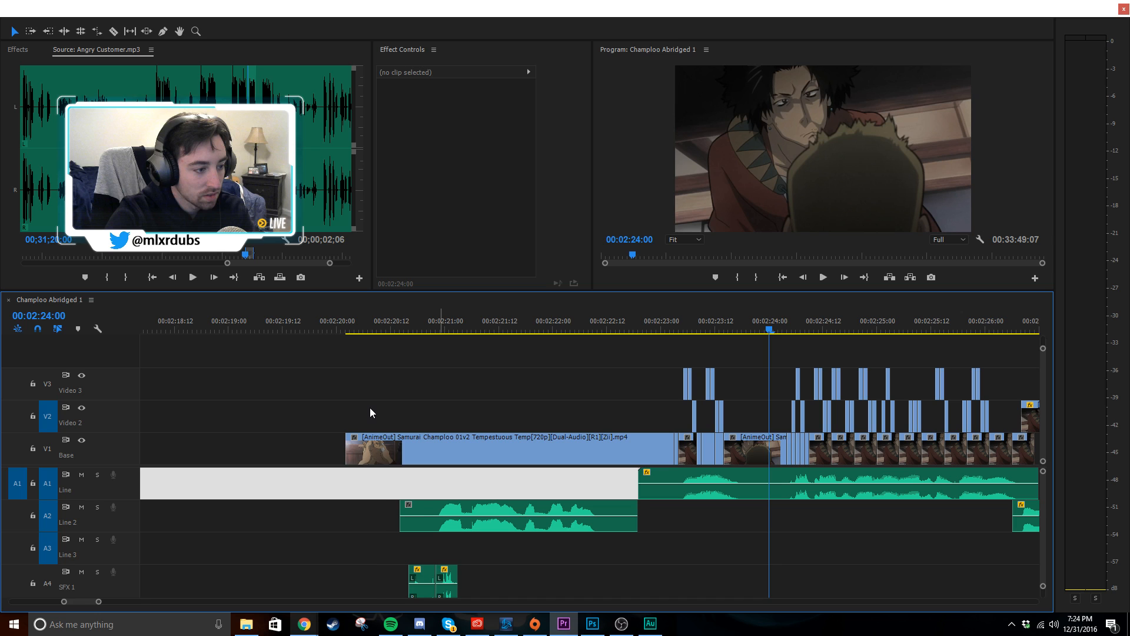
pyautogui.hotkey('ctrl', 'z')
pyautogui.click(556, 397)
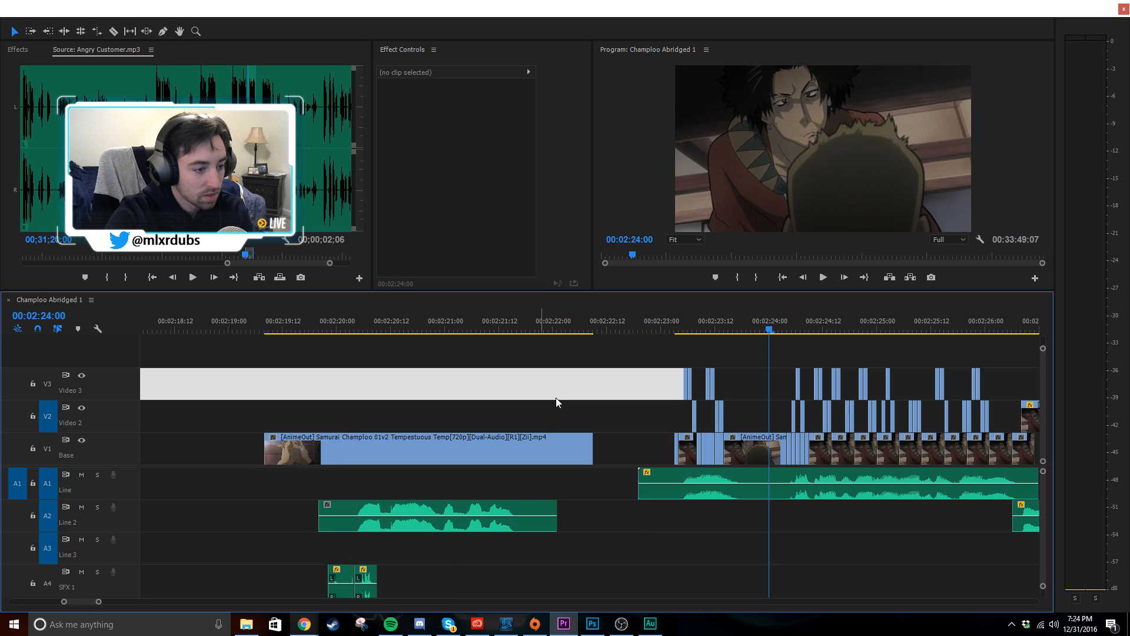
# - Extend the opening shot to the A1 line's start and move it with its line and SFX about eight frames later to meet the following clips
pyautogui.moveTo(591, 447); pyautogui.dragTo(638, 441)
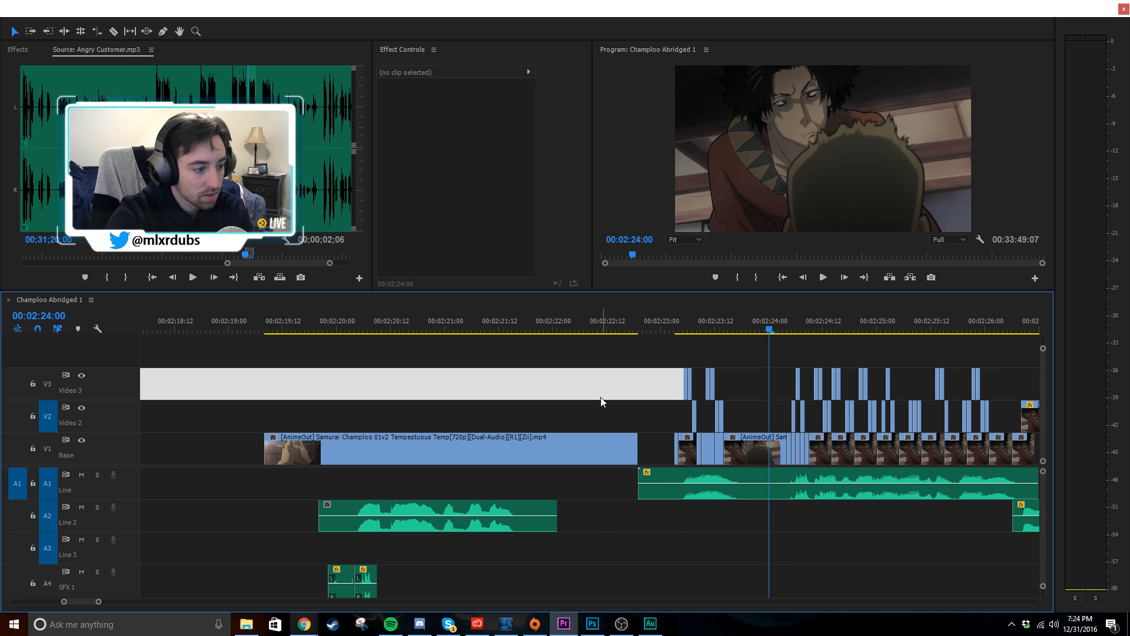
pyautogui.moveTo(365, 456); pyautogui.dragTo(408, 459)
pyautogui.hotkey('ctrl', 'z')
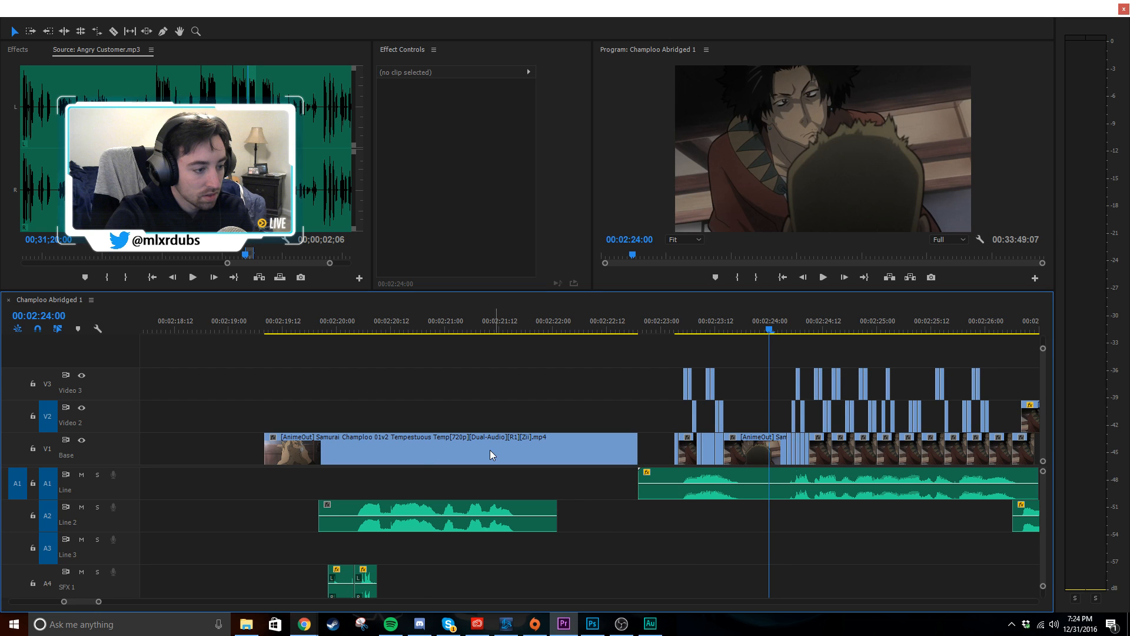
pyautogui.moveTo(490, 450); pyautogui.dragTo(449, 465)
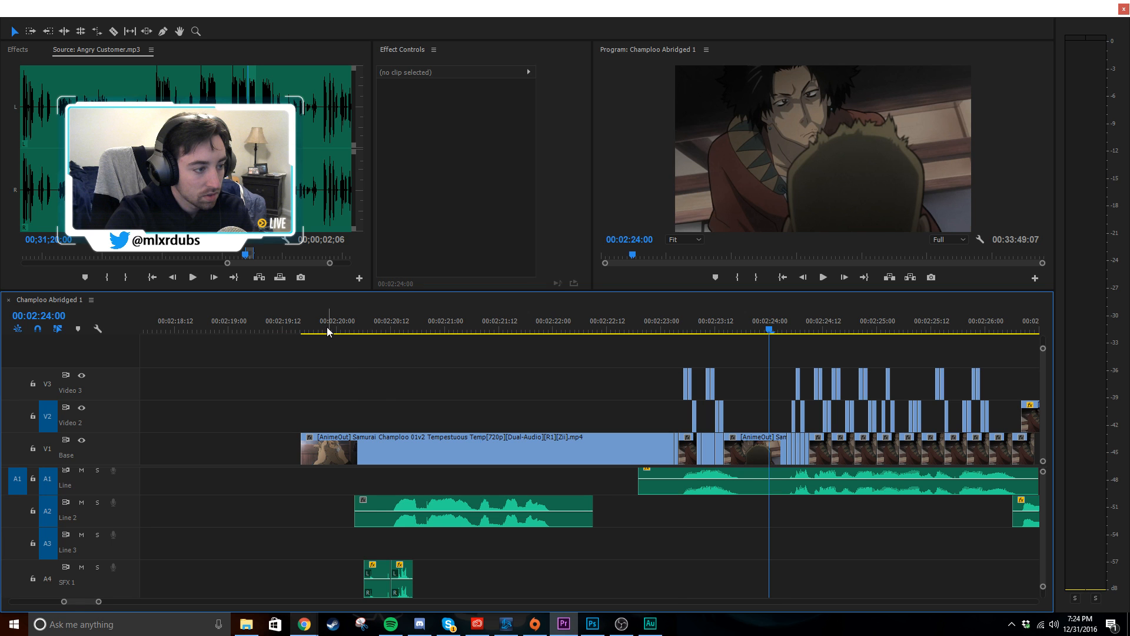
# - Play the retimed opening, shift its A2 line about four frames later, and listen to the rest of the line
pyautogui.click(328, 332)
pyautogui.press('space')
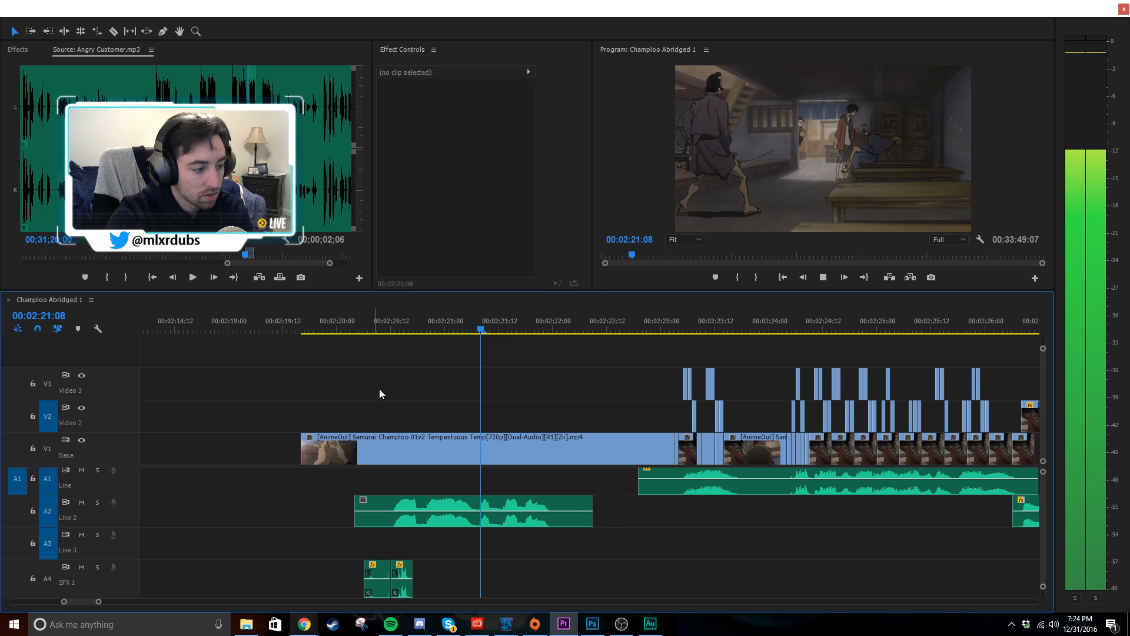
pyautogui.moveTo(422, 524); pyautogui.dragTo(440, 525)
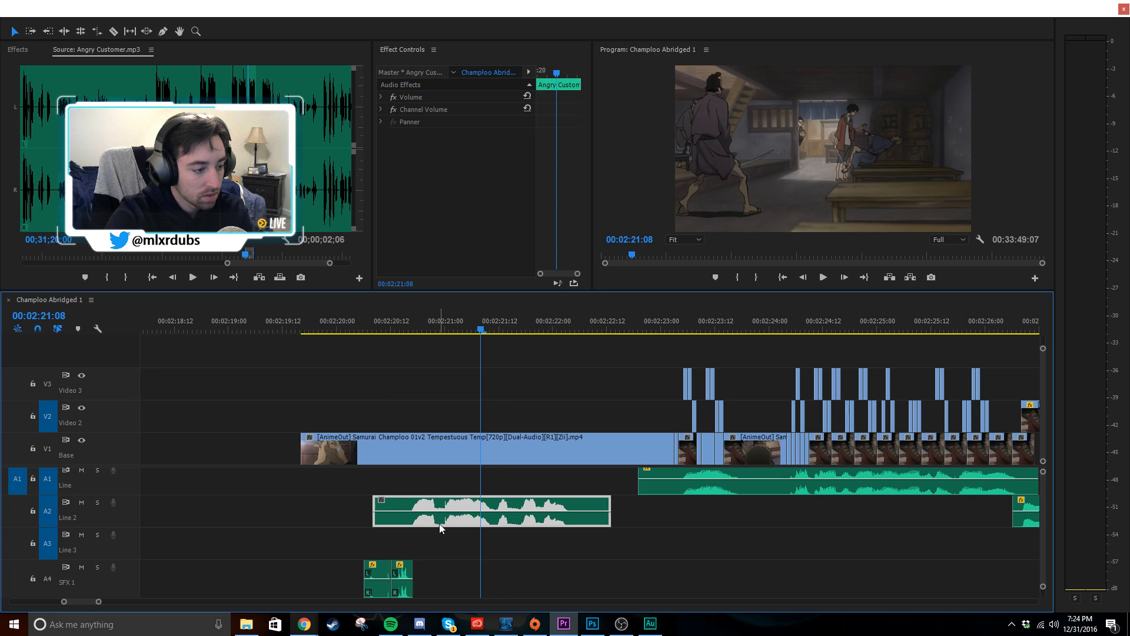
pyautogui.press('space')
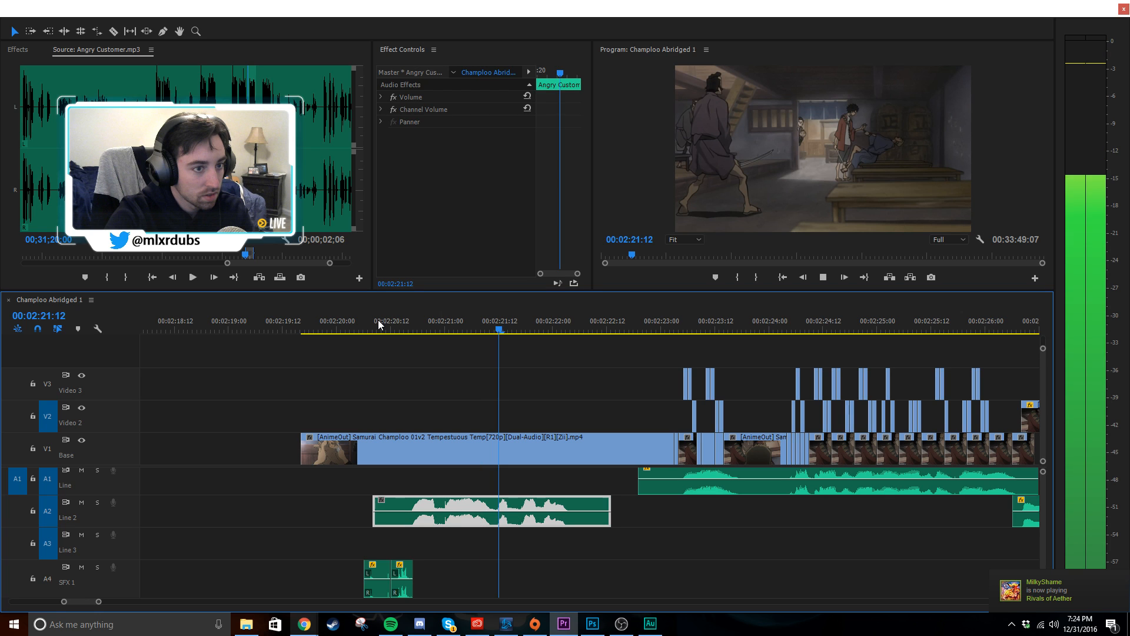
pyautogui.press('space')
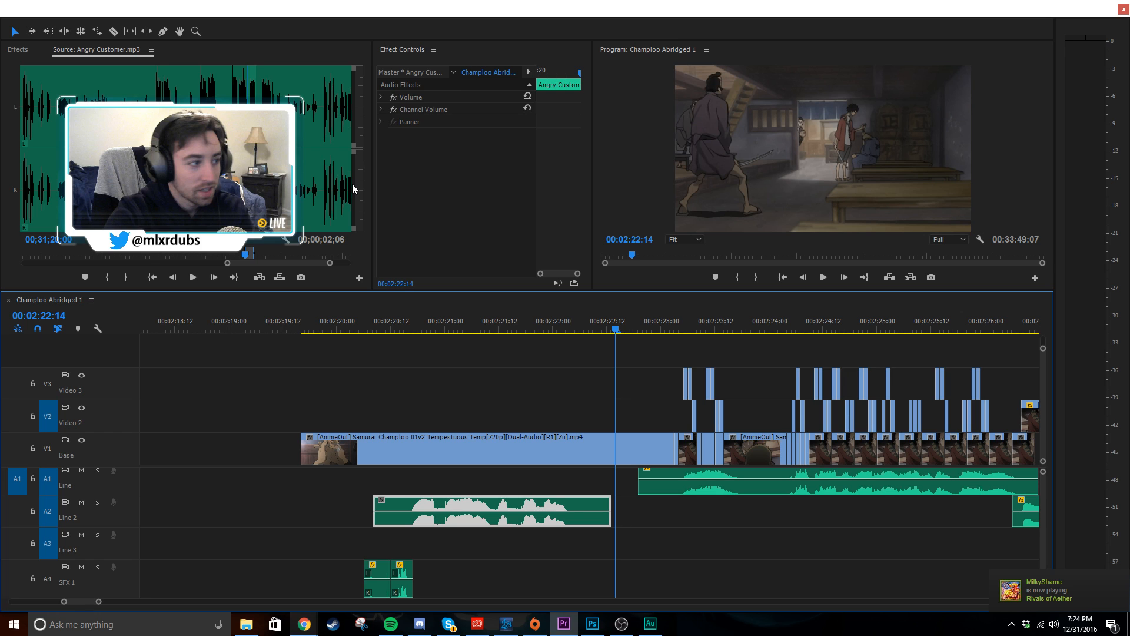
# - Listen through the Angry Customer.mp3 source around 00;31;25 for the next dialogue take
pyautogui.click(158, 183)
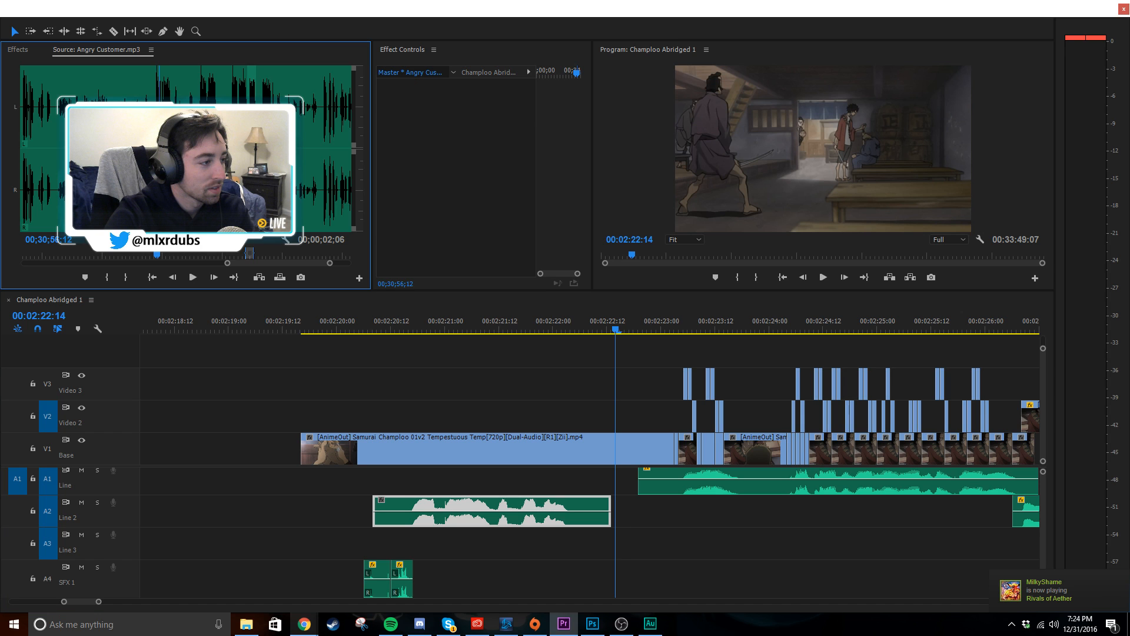
pyautogui.press('space')
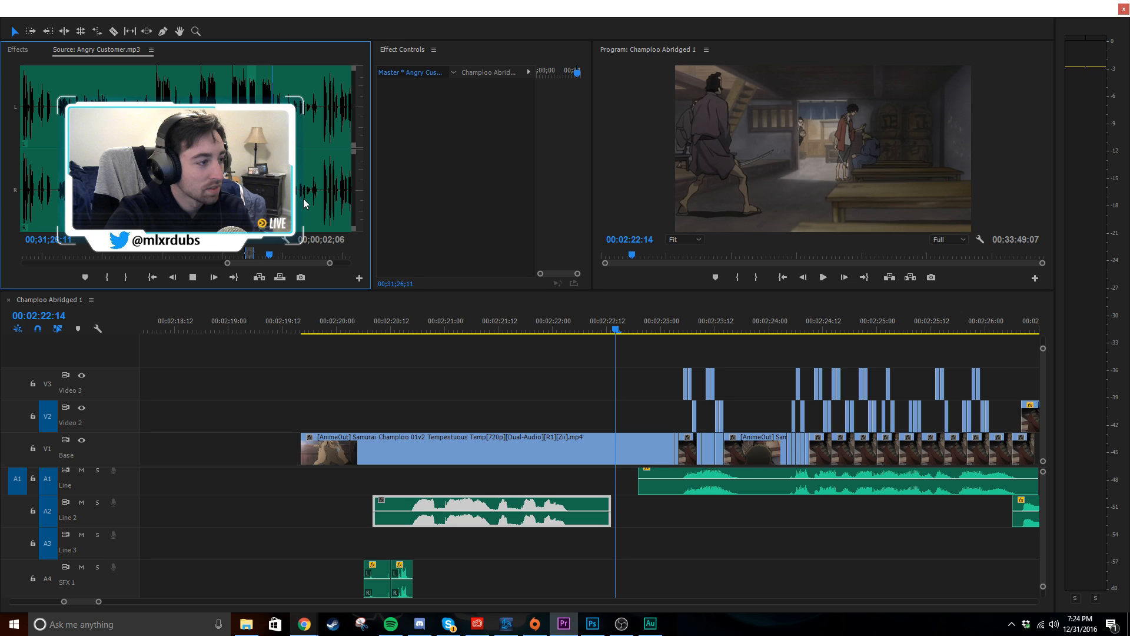
pyautogui.click(260, 198)
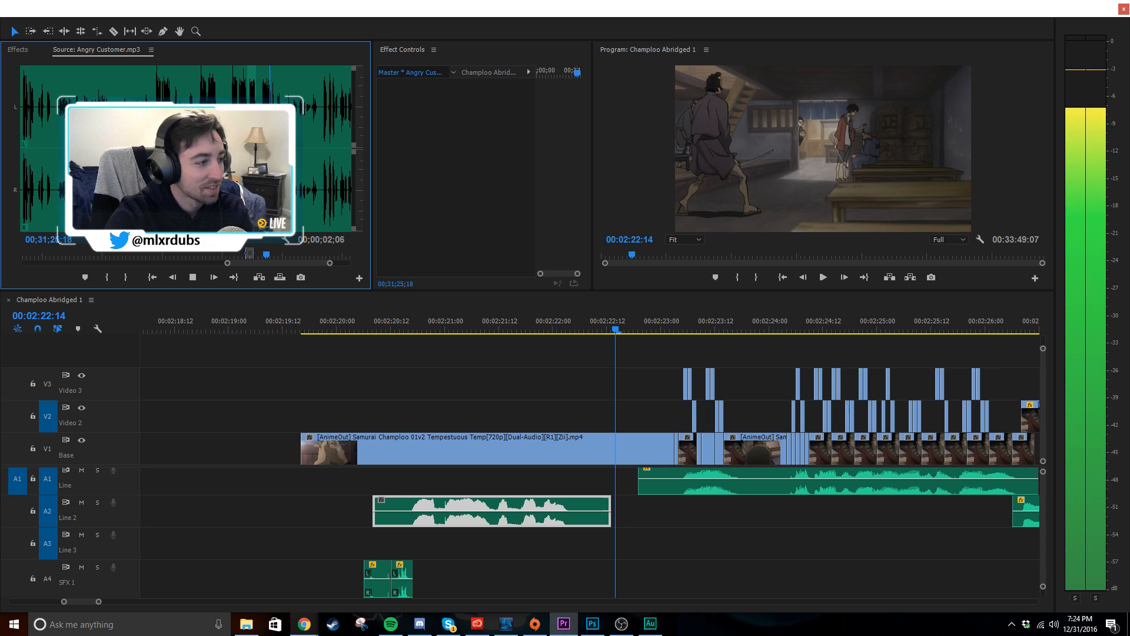
pyautogui.press('space')
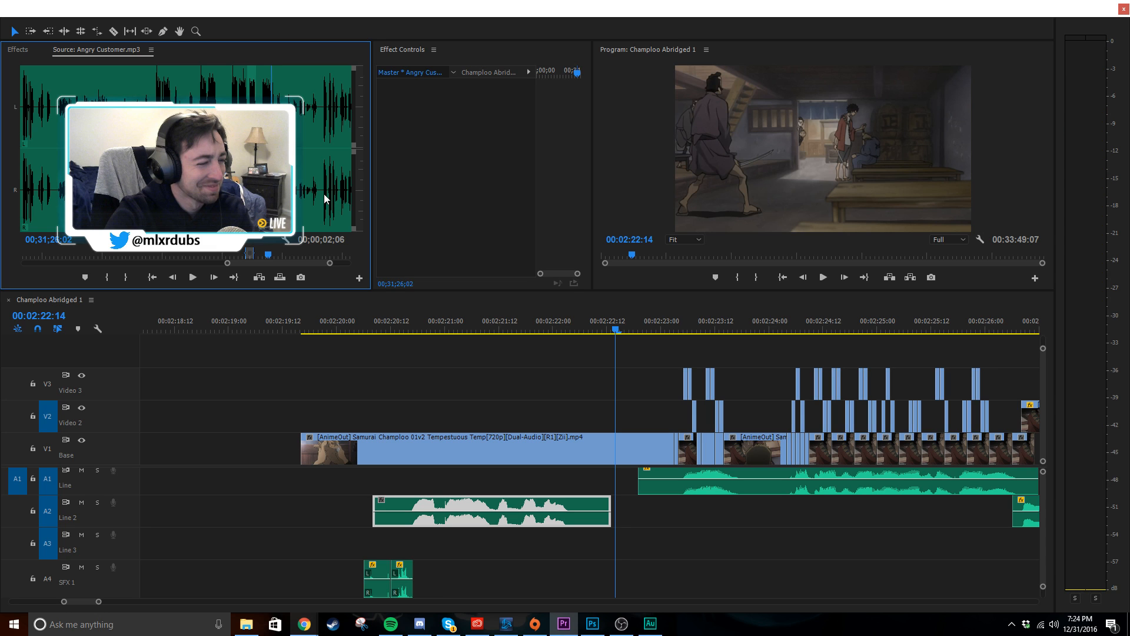
pyautogui.click(324, 193)
pyautogui.press('space')
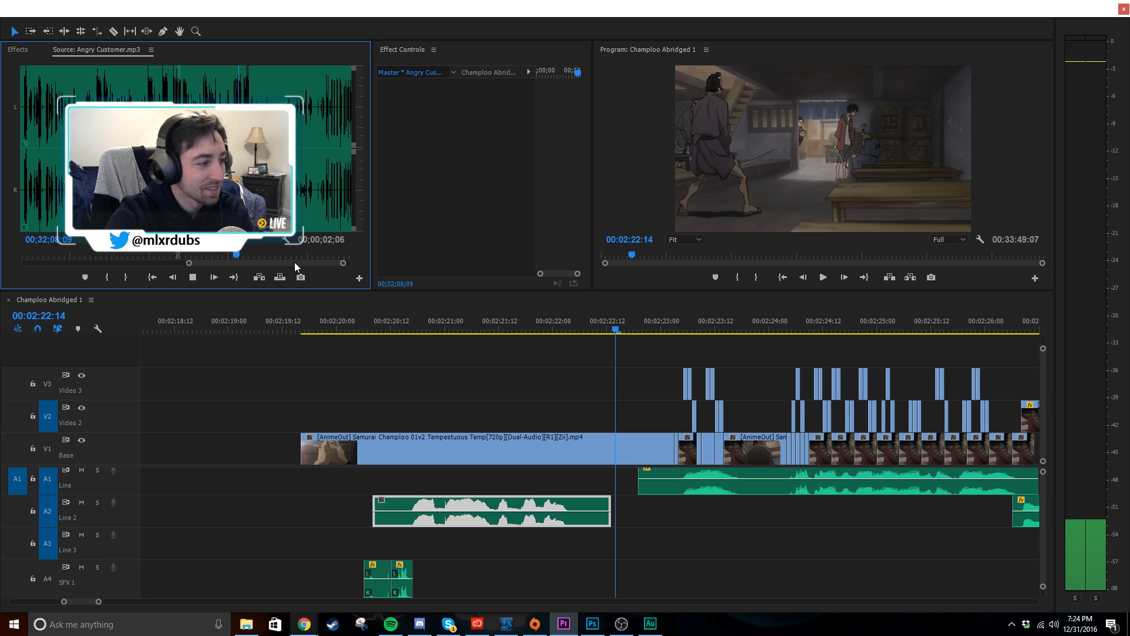
# - Audition the source takes after 00;32;03 and mark a 6;17 range starting at 00;32;03;28
pyautogui.scroll(2, 294, 262)
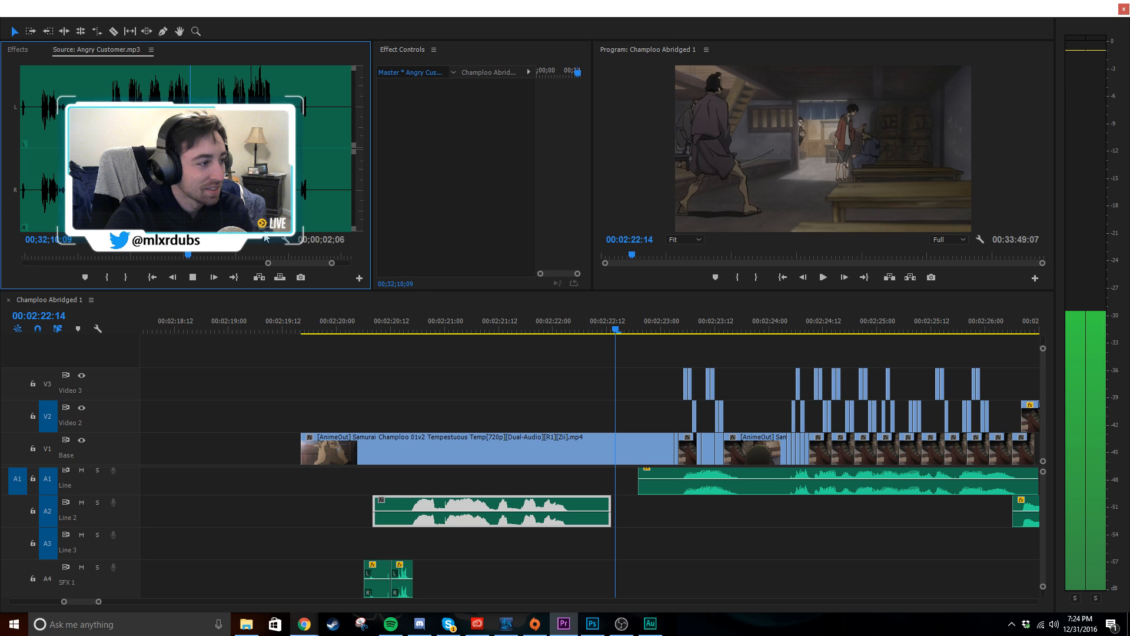
pyautogui.click(116, 200)
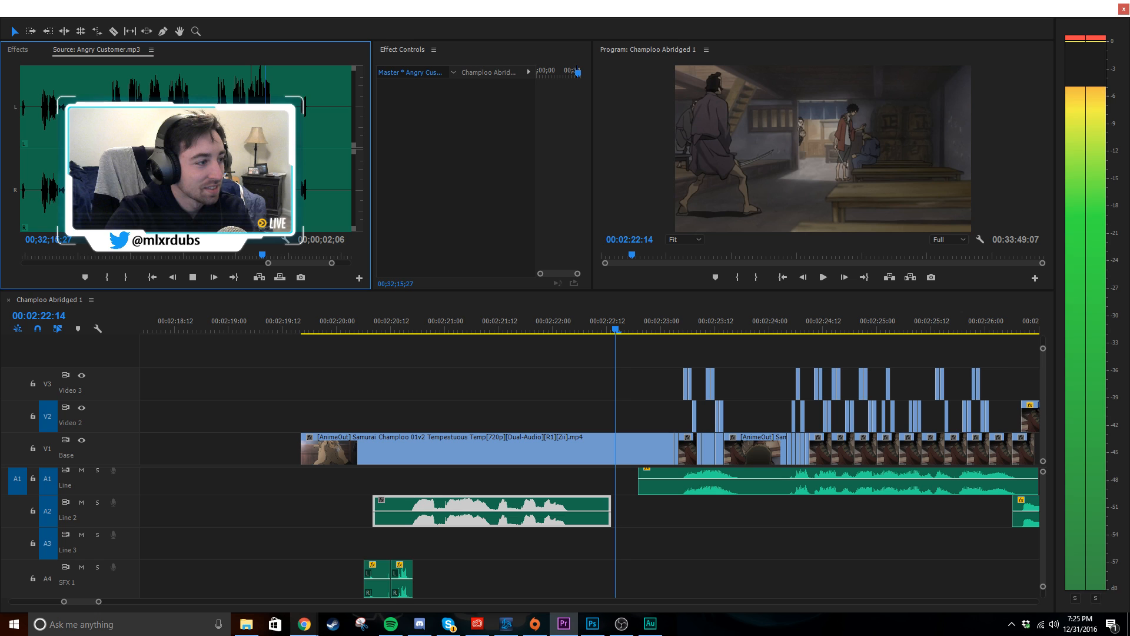
pyautogui.press('space')
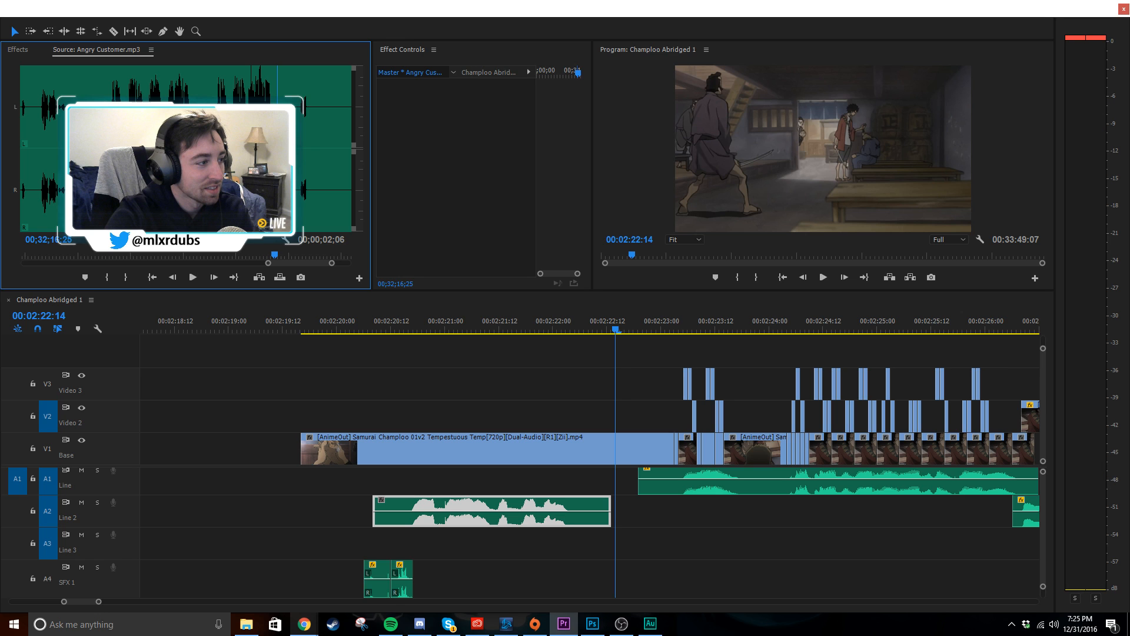
pyautogui.click(128, 254)
pyautogui.press('space')
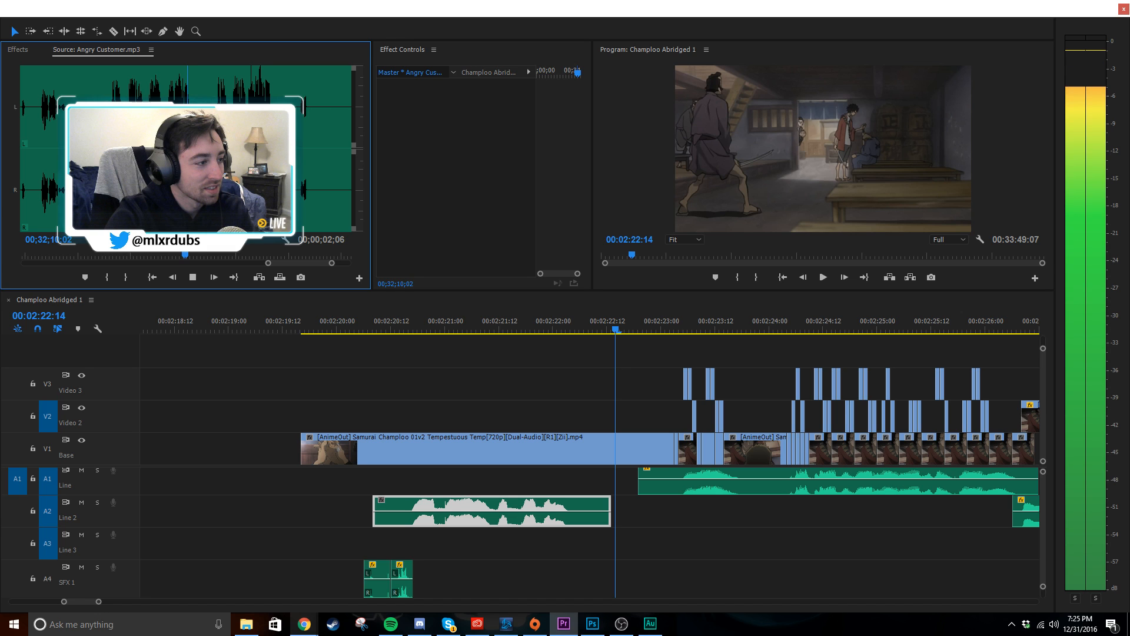
pyautogui.press('space')
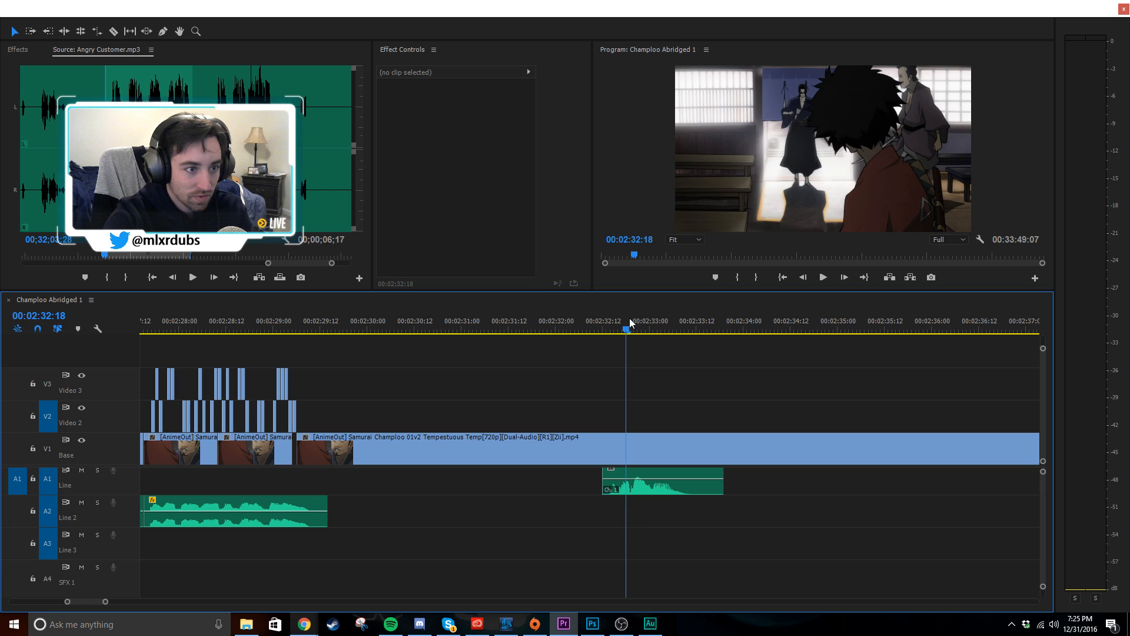
# - Place the marked Angry Customer take on A1 after the short line and trim its start to 00:02:34:09
pyautogui.click(844, 318)
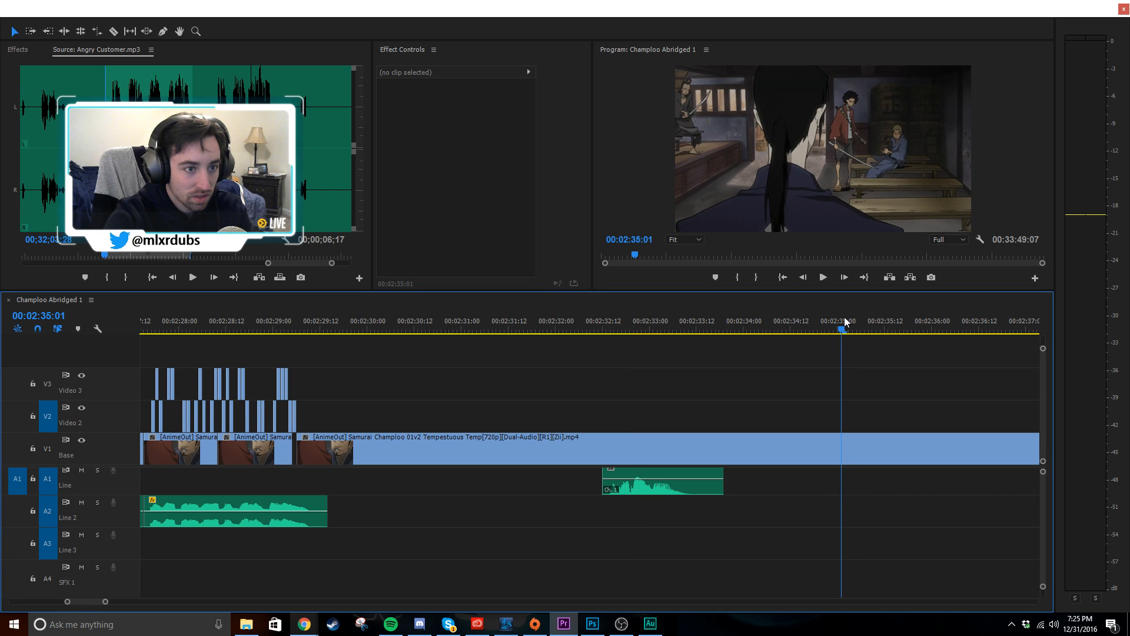
pyautogui.moveTo(844, 318); pyautogui.dragTo(780, 321)
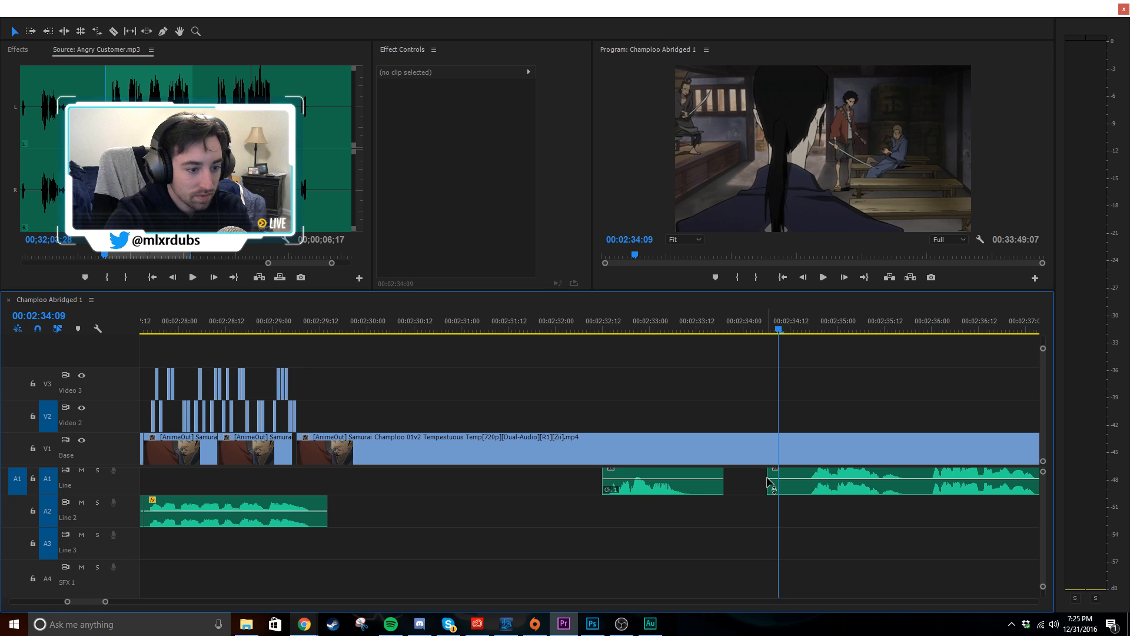
pyautogui.scroll(-3, 582, 486)
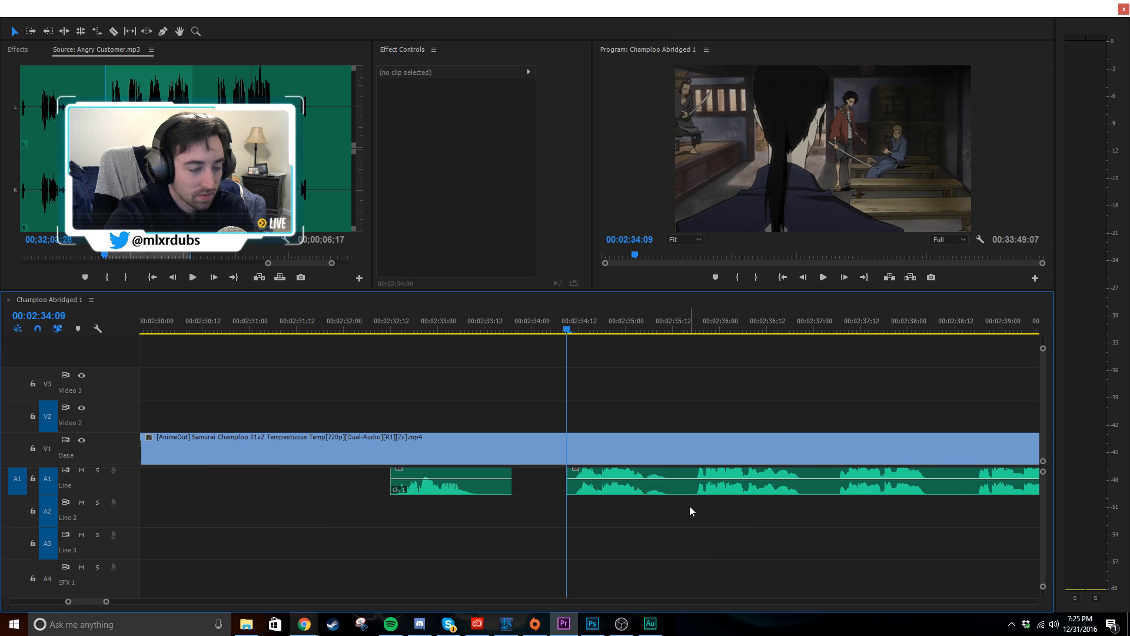
# - Play the new line against the picture in a maximized program view from 00:02:34:09 to 00:02:36:08
pyautogui.press('space')
pyautogui.press('`')
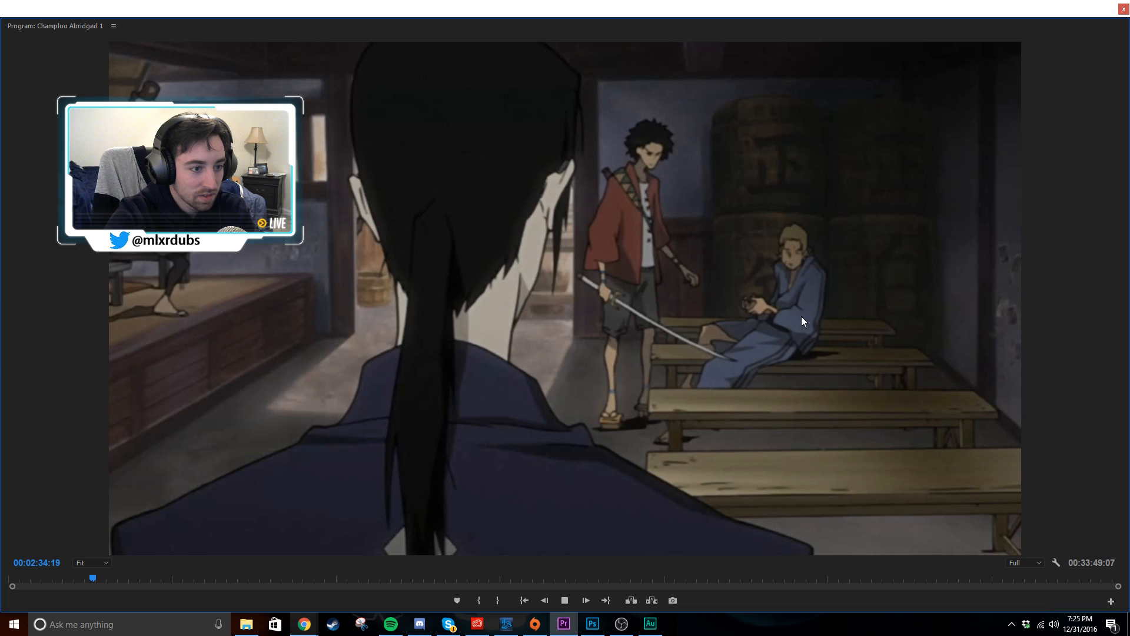
pyautogui.press('space')
pyautogui.press('`')
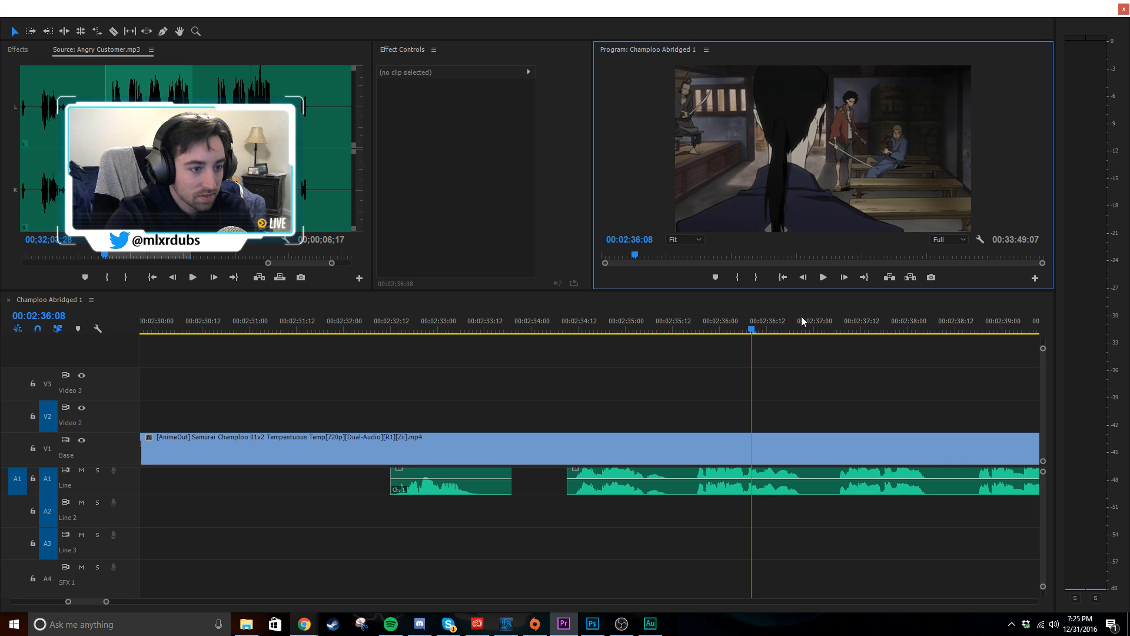
# - Open the new Angry Customer line on A1 for editing in Adobe Audition
pyautogui.scroll(-2, 623, 386)
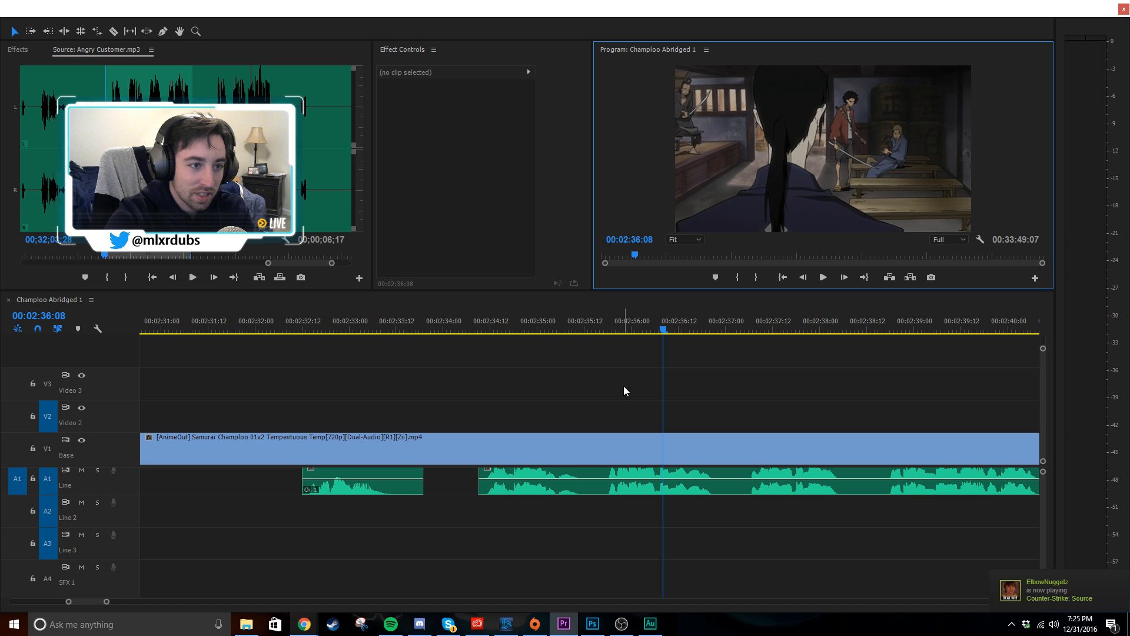
pyautogui.scroll(-2, 623, 386)
pyautogui.click(619, 482)
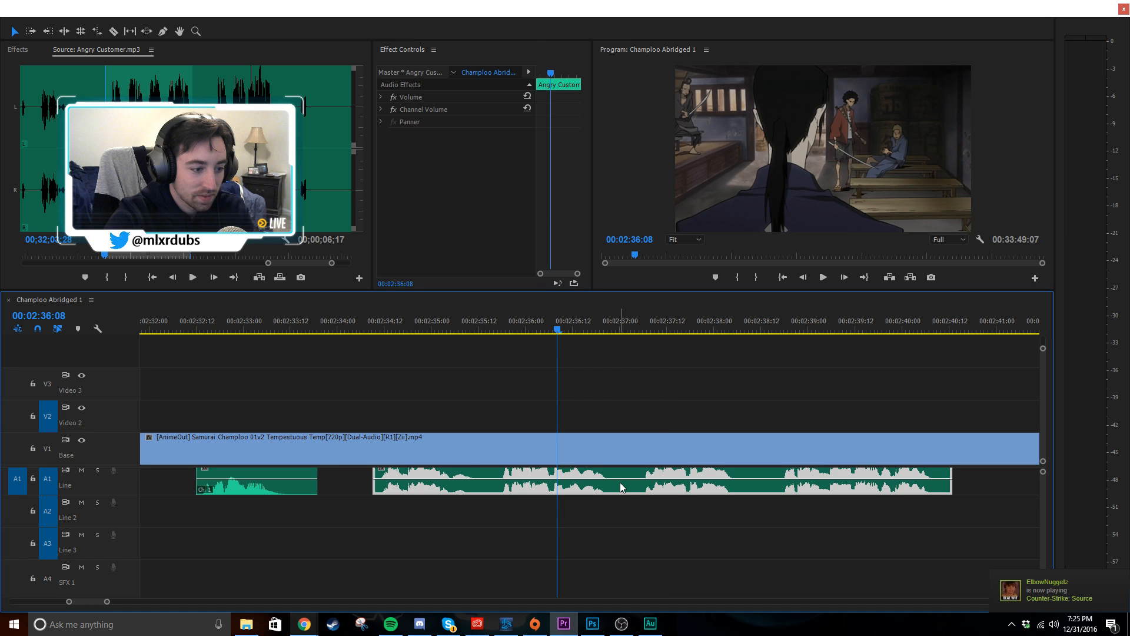
pyautogui.press('g')
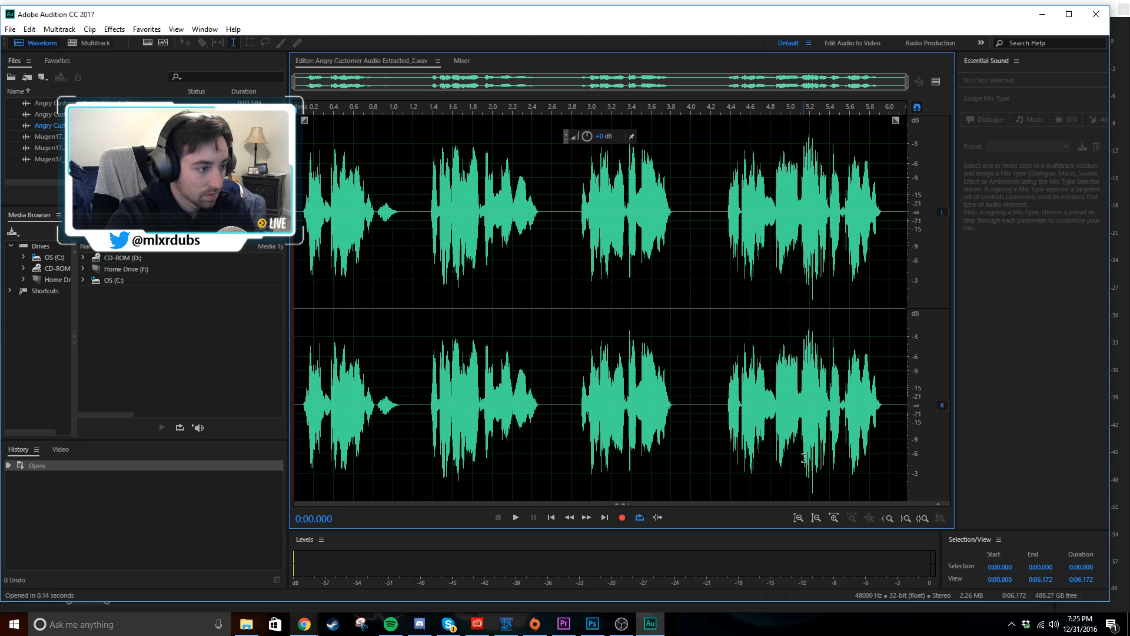
# - Play the extracted line and delete its second phrase, about 1.7 seconds starting at 0:01.114
pyautogui.press('space')
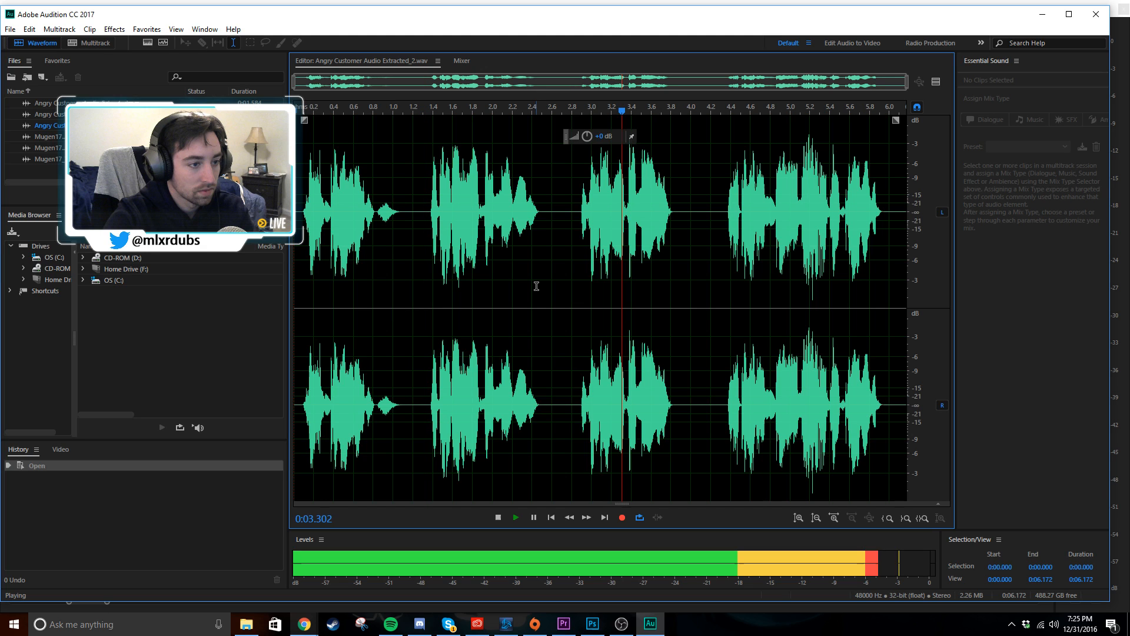
pyautogui.moveTo(571, 277); pyautogui.dragTo(409, 250)
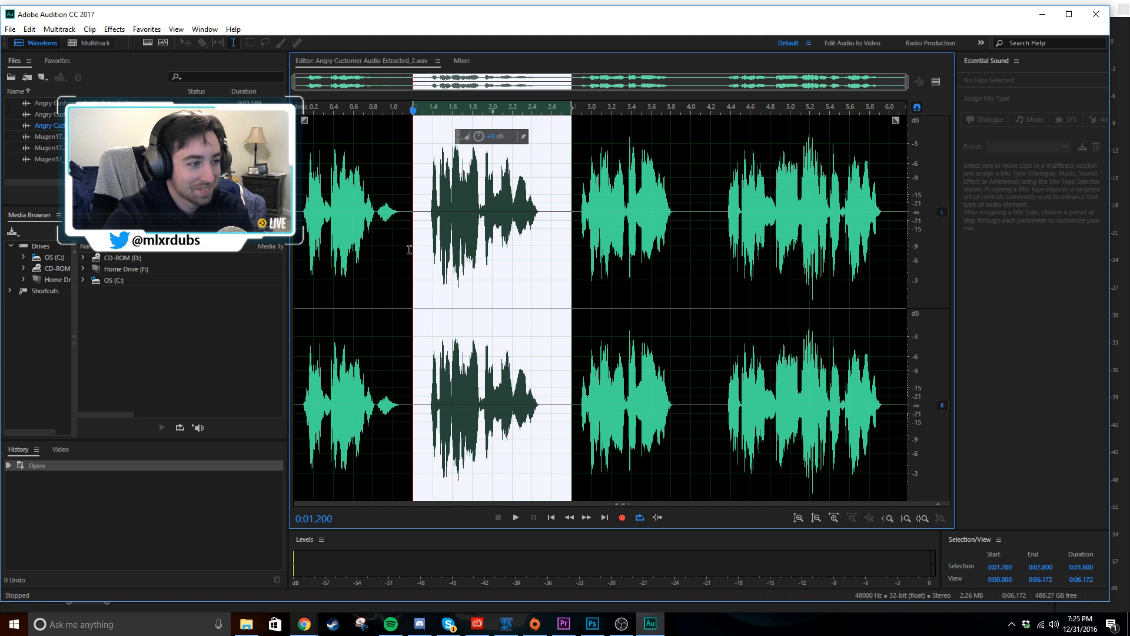
pyautogui.press('Delete')
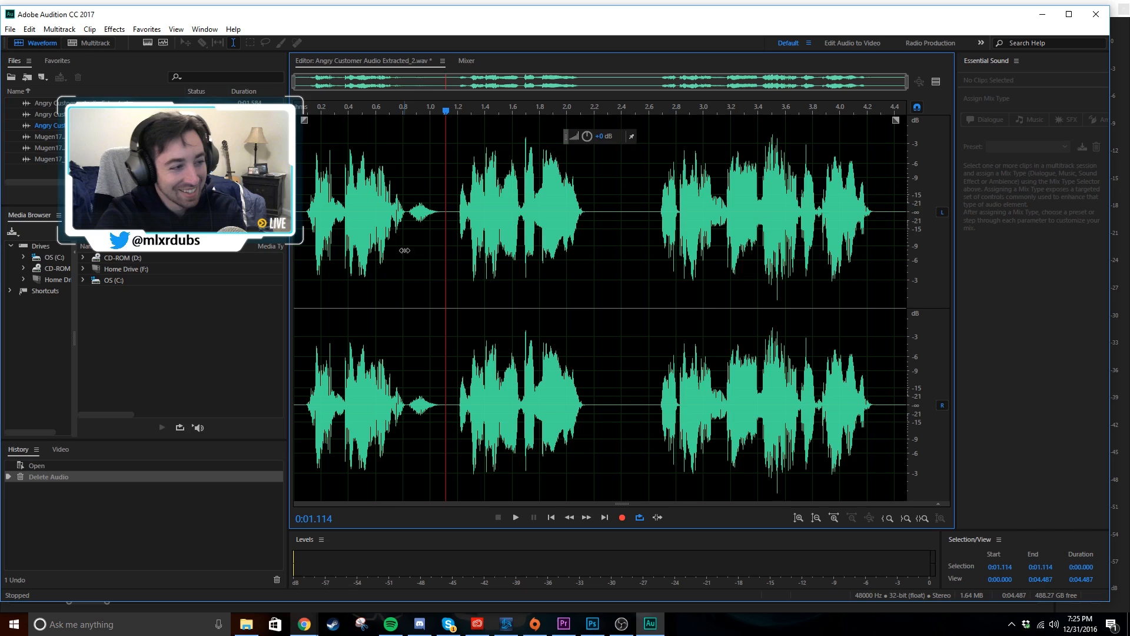
# - Play the shortened line, delete about 0.4 seconds of silence at 0:02.241 before the last phrase, and listen to the tightened result
pyautogui.press('space')
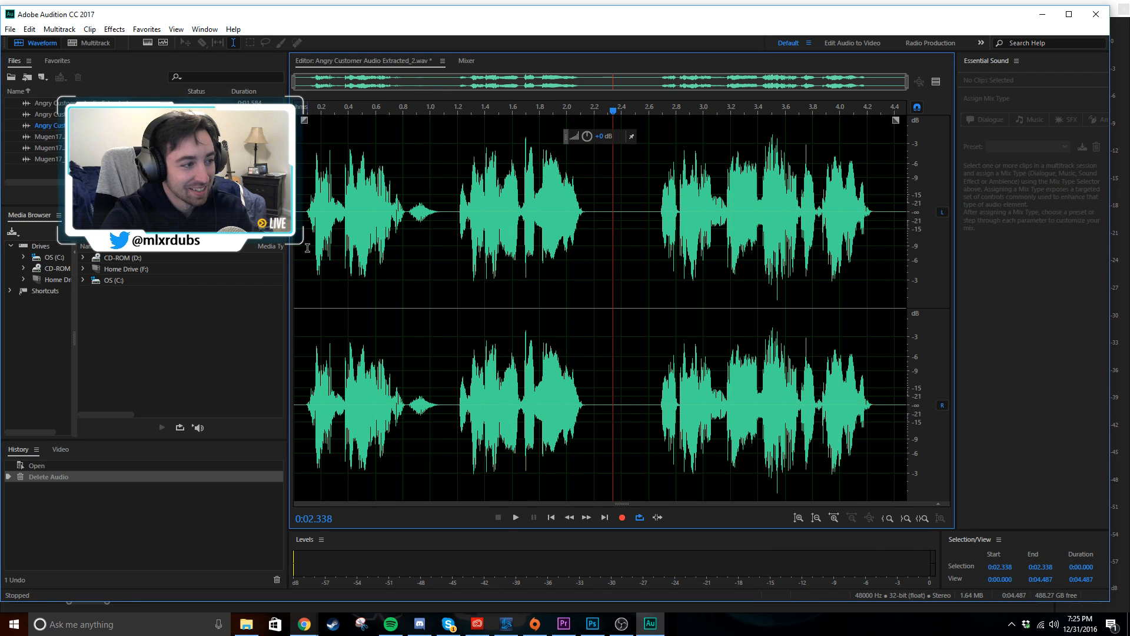
pyautogui.click(306, 247)
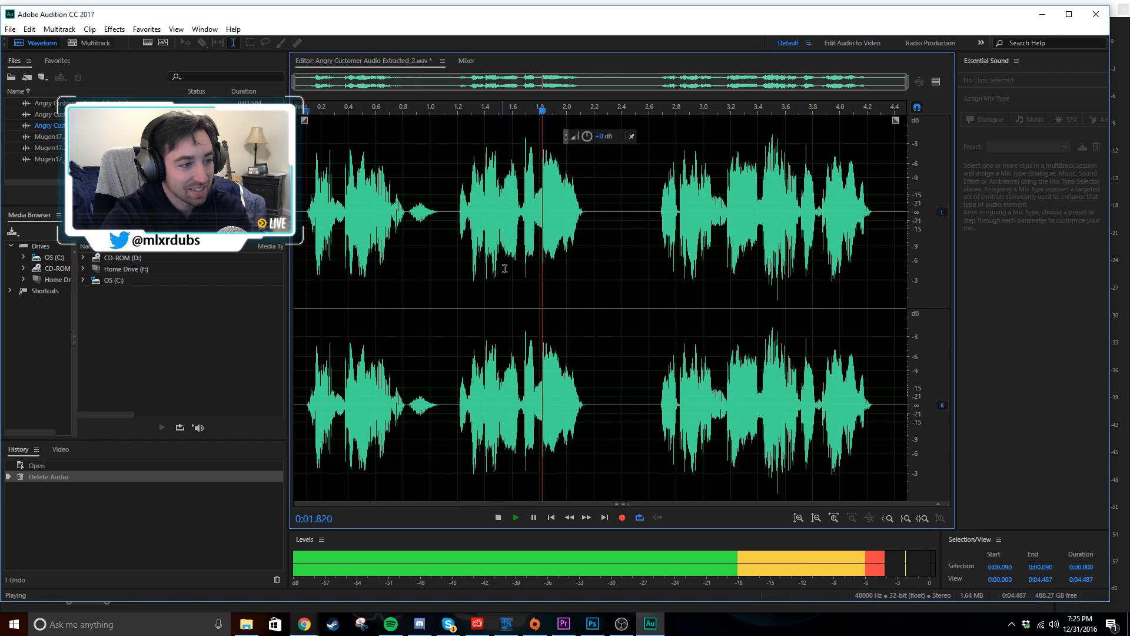
pyautogui.press('space')
pyautogui.moveTo(653, 252); pyautogui.dragTo(599, 260)
pyautogui.press('Delete')
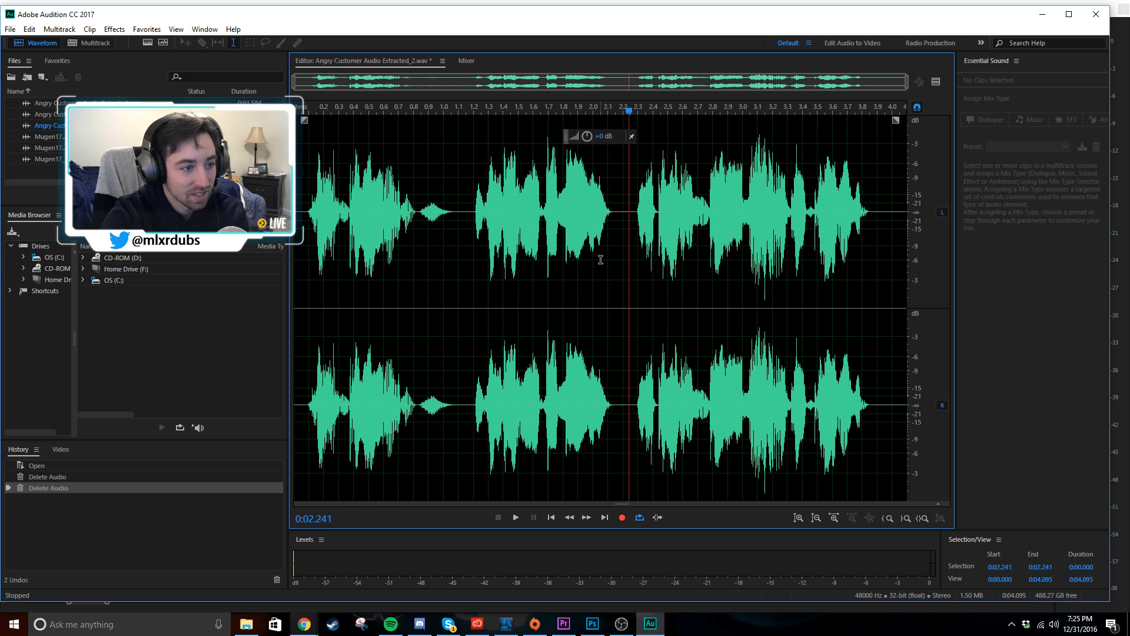
pyautogui.click(297, 247)
pyautogui.press('space')
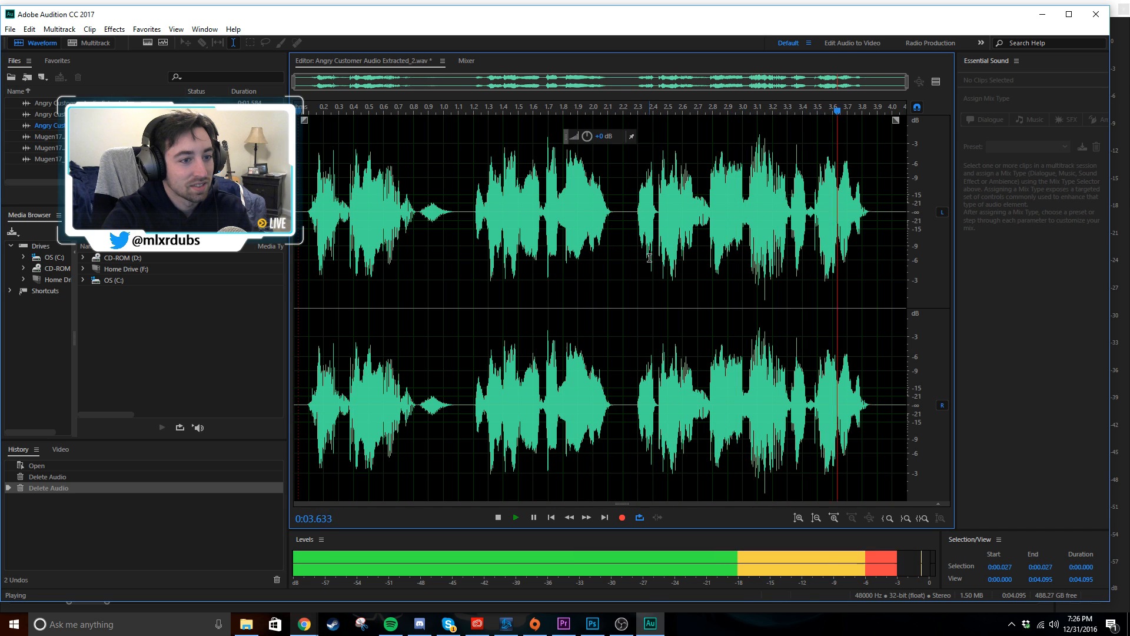
# - Apply Full Reverb with its current custom settings to the entire line and save the audio file
pyautogui.hotkey('ctrl', 'a')
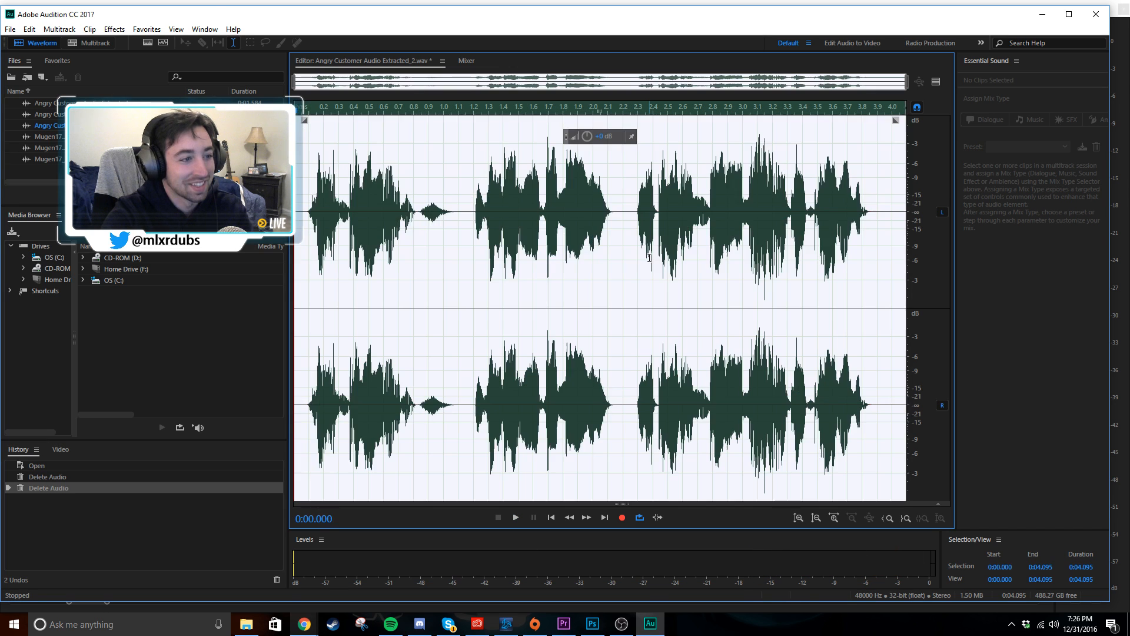
pyautogui.click(115, 29)
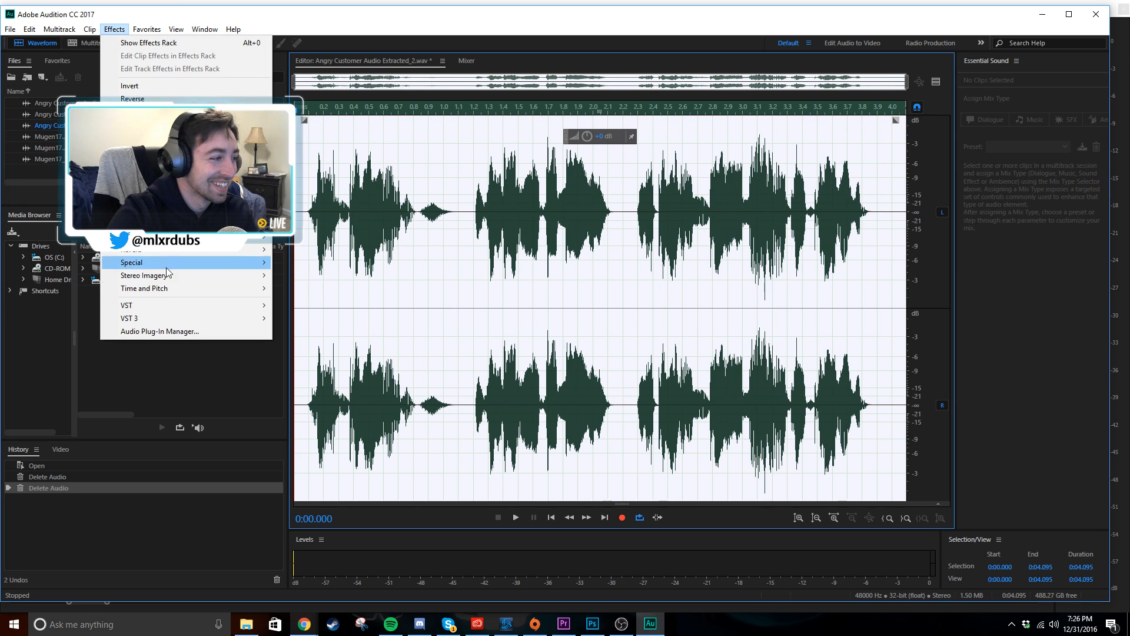
pyautogui.moveTo(185, 252)
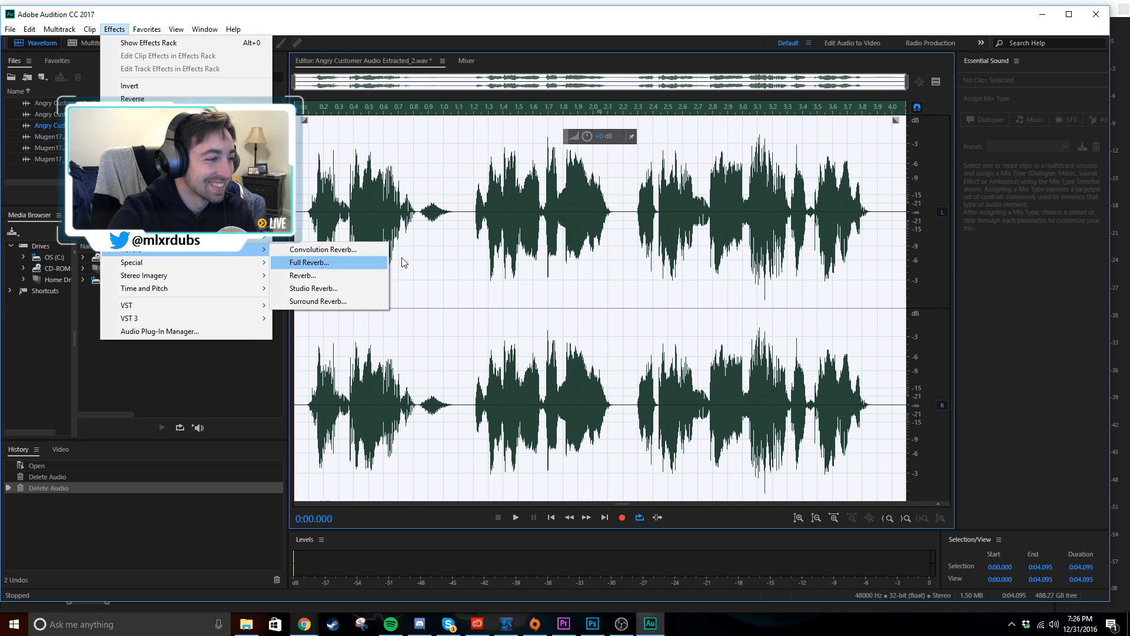
pyautogui.click(371, 262)
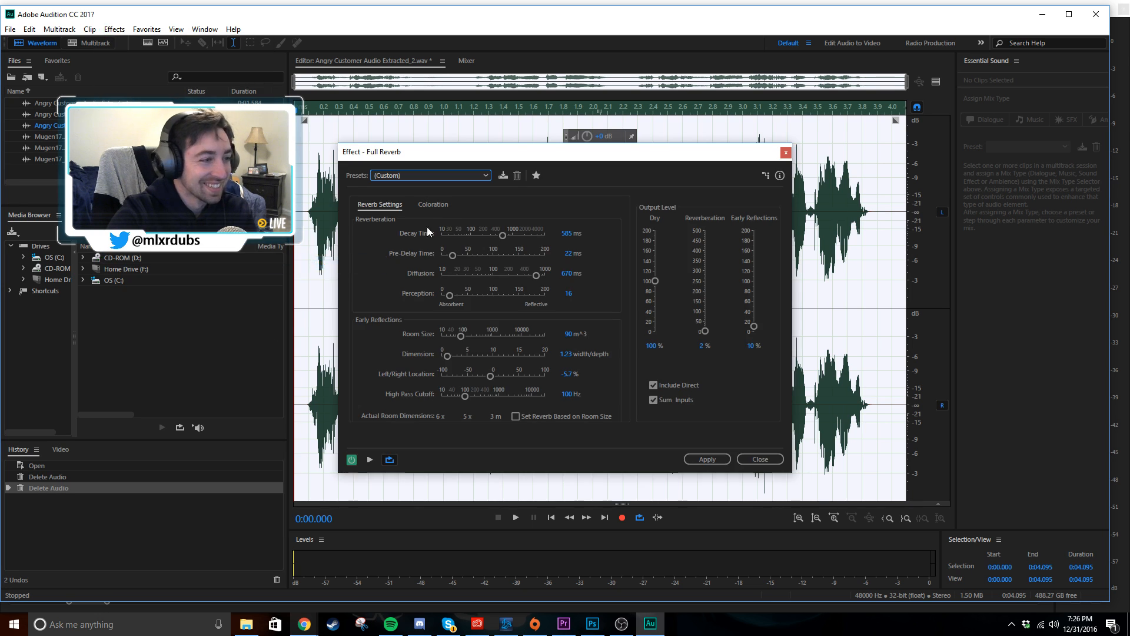
pyautogui.click(694, 458)
pyautogui.hotkey('ctrl', 's')
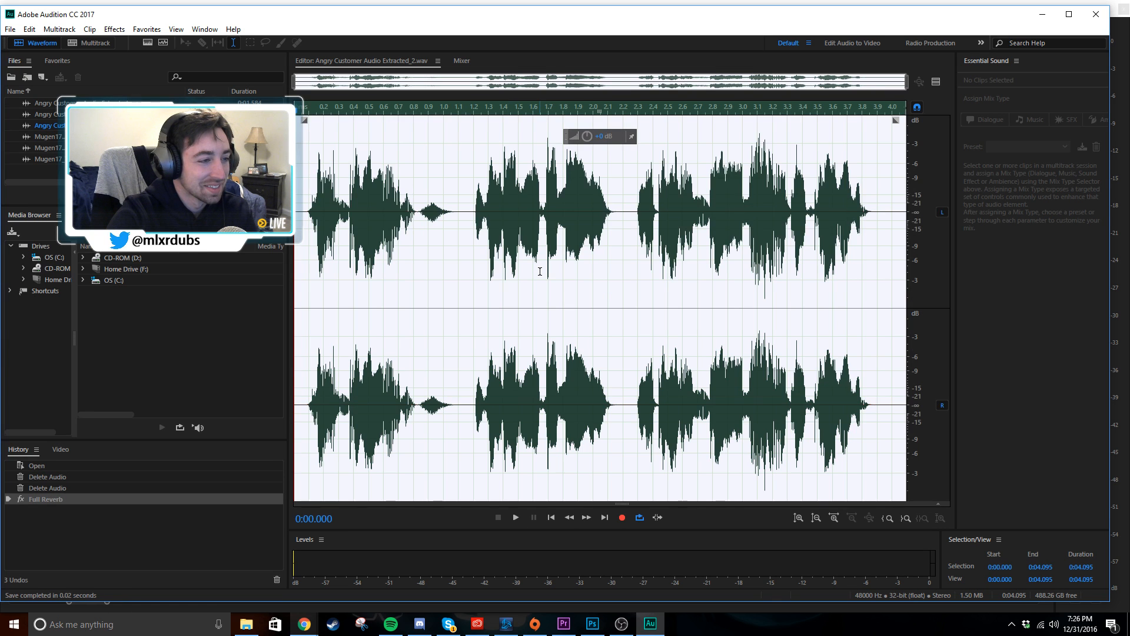
# - Preview and apply Stretch and Pitch to the whole line with an 89% stretch
pyautogui.click(114, 29)
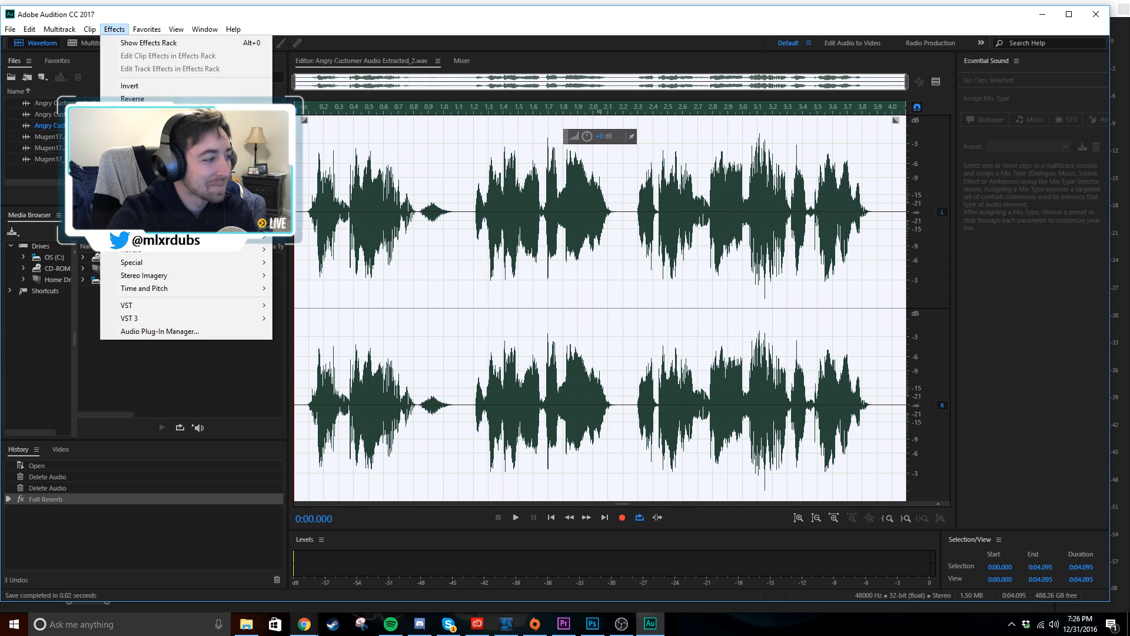
pyautogui.moveTo(186, 291)
pyautogui.click(318, 350)
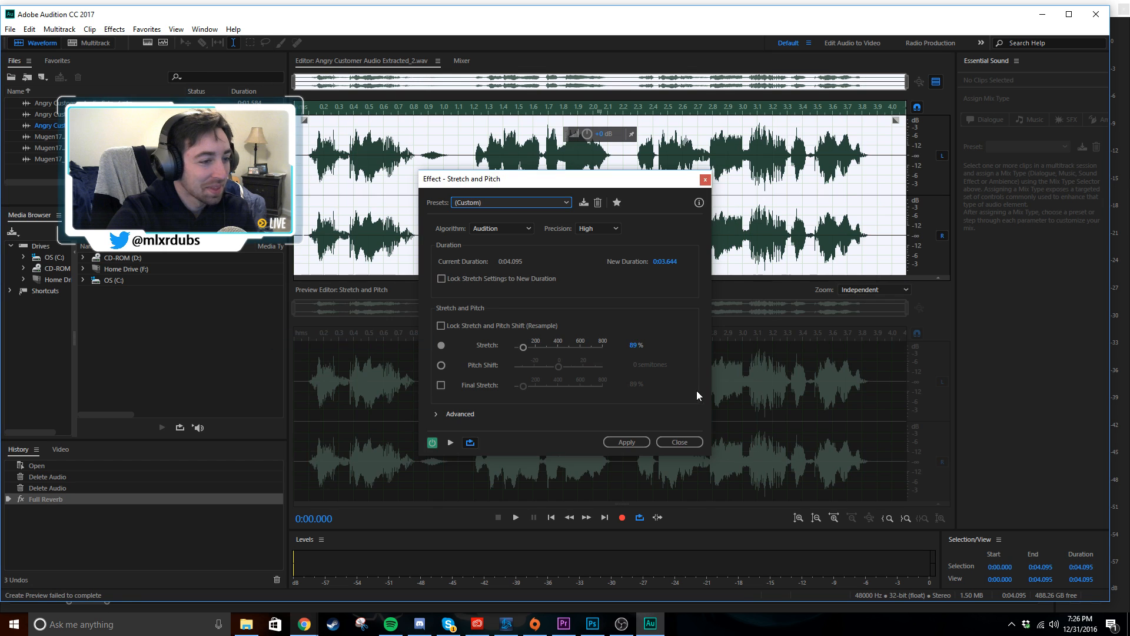
pyautogui.click(450, 442)
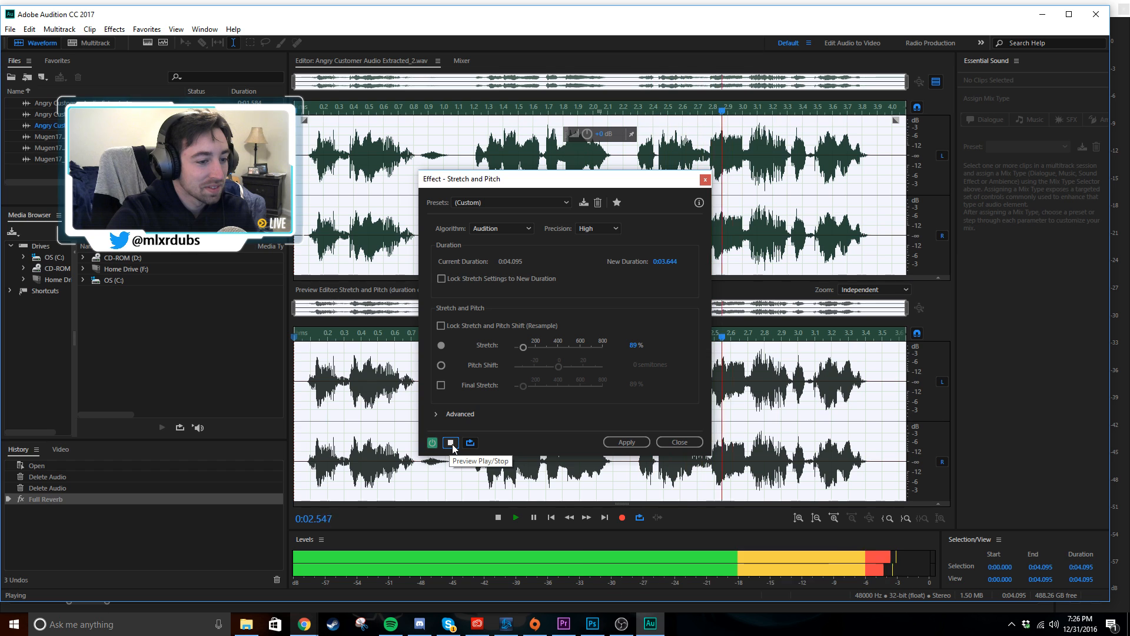
pyautogui.click(641, 442)
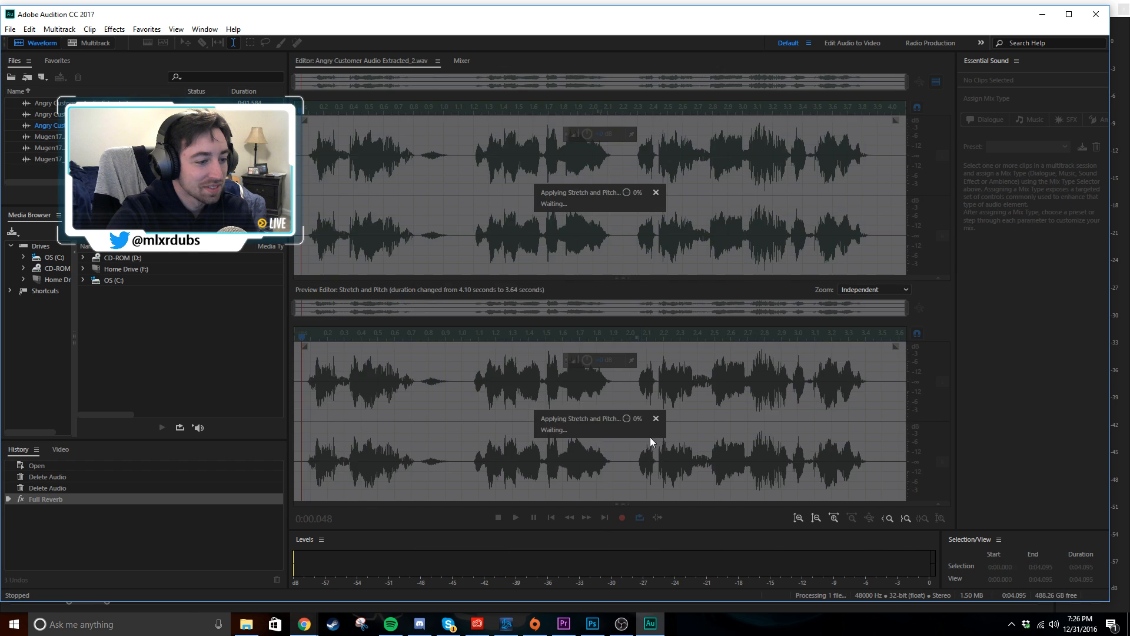
# - Switch to Premiere Pro and delete the empty leftover segment after the shortened line on A1
pyautogui.moveTo(563, 624)
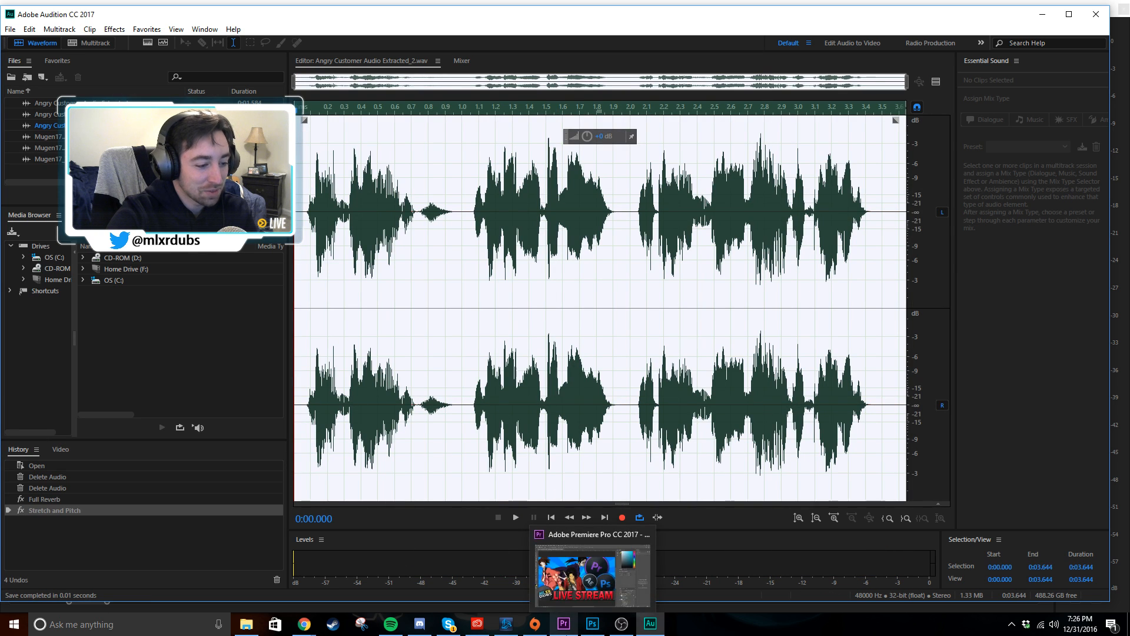
pyautogui.click(633, 550)
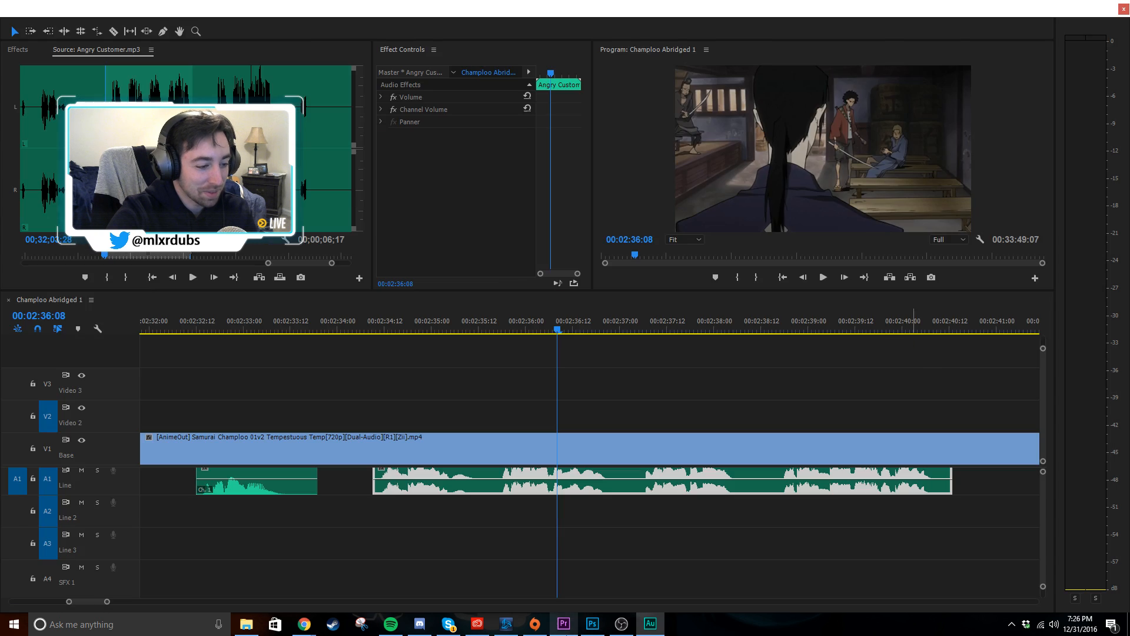
pyautogui.click(726, 485)
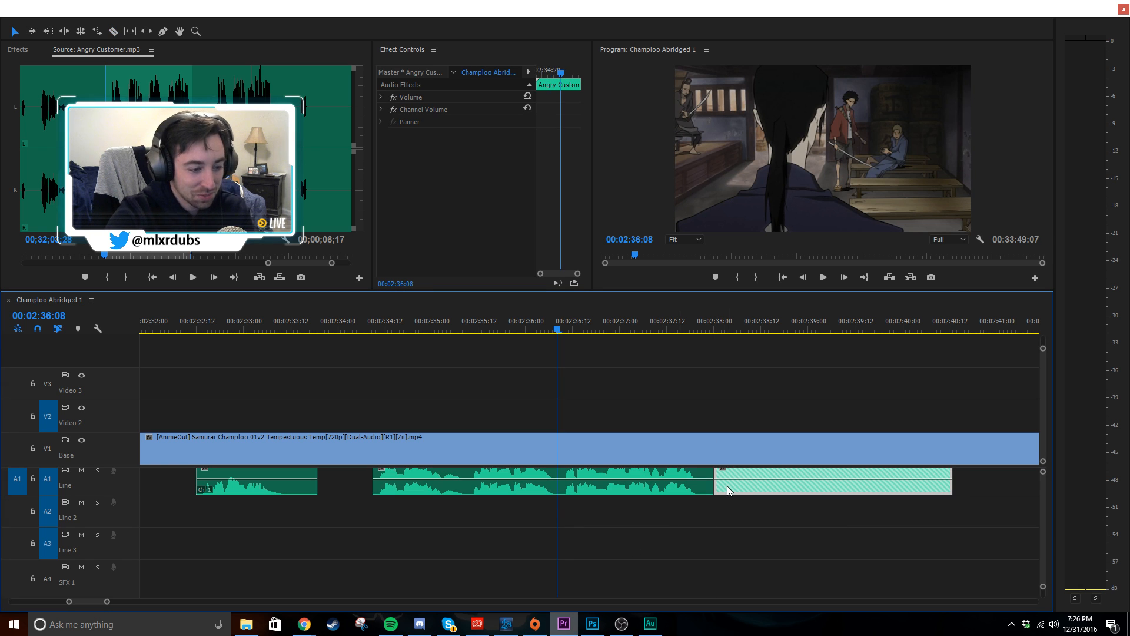
pyautogui.press('Delete')
pyautogui.hscroll(-2, 608, 467)
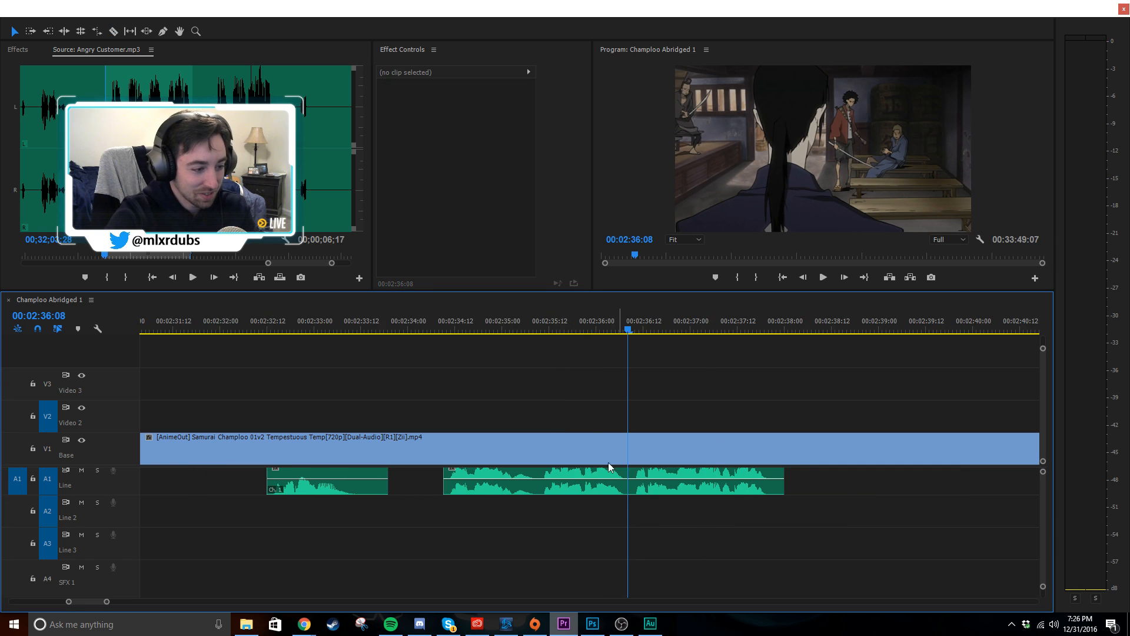
# - Play the processed line on its own, and against the picture in a maximized program view from 00:02:33:22 to 00:02:38:00
pyautogui.click(441, 326)
pyautogui.press('space')
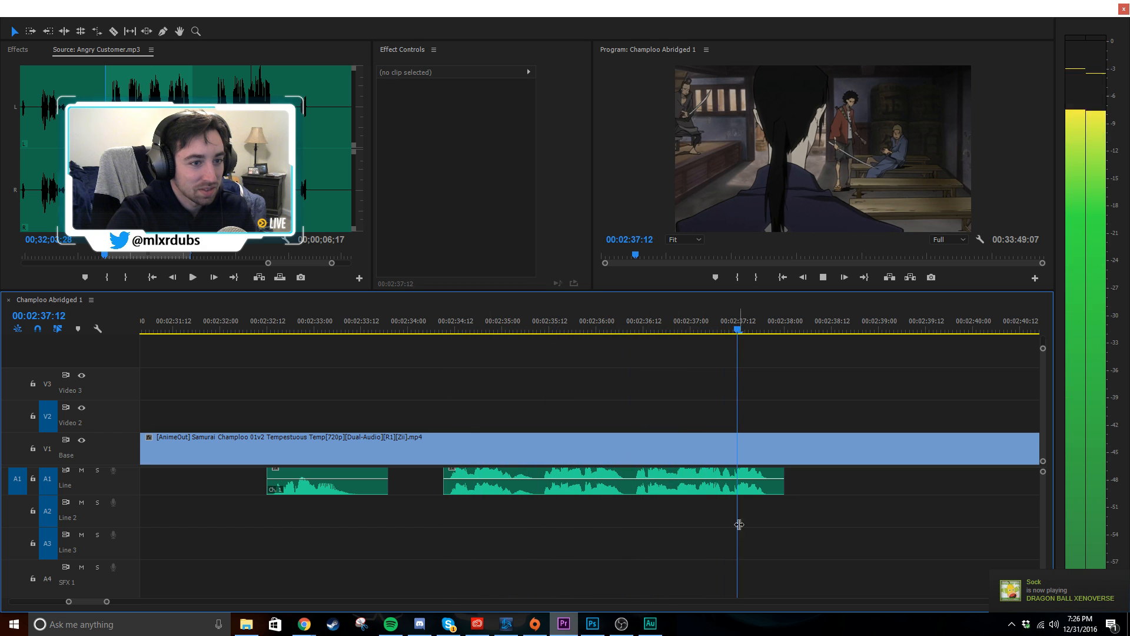
pyautogui.press('space')
pyautogui.click(449, 326)
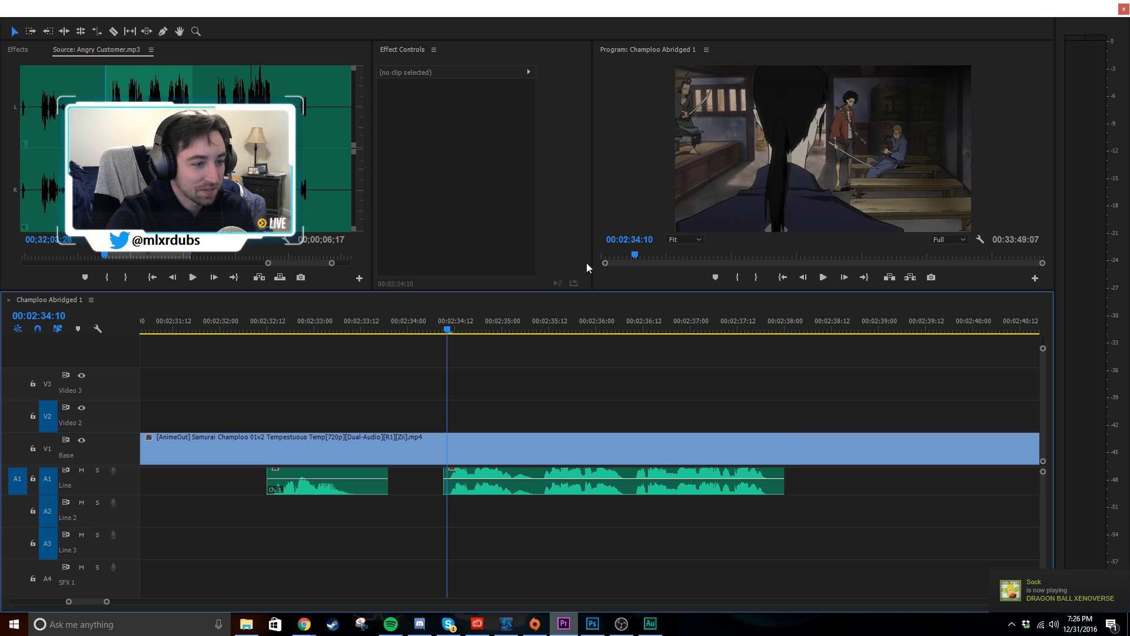
pyautogui.click(403, 322)
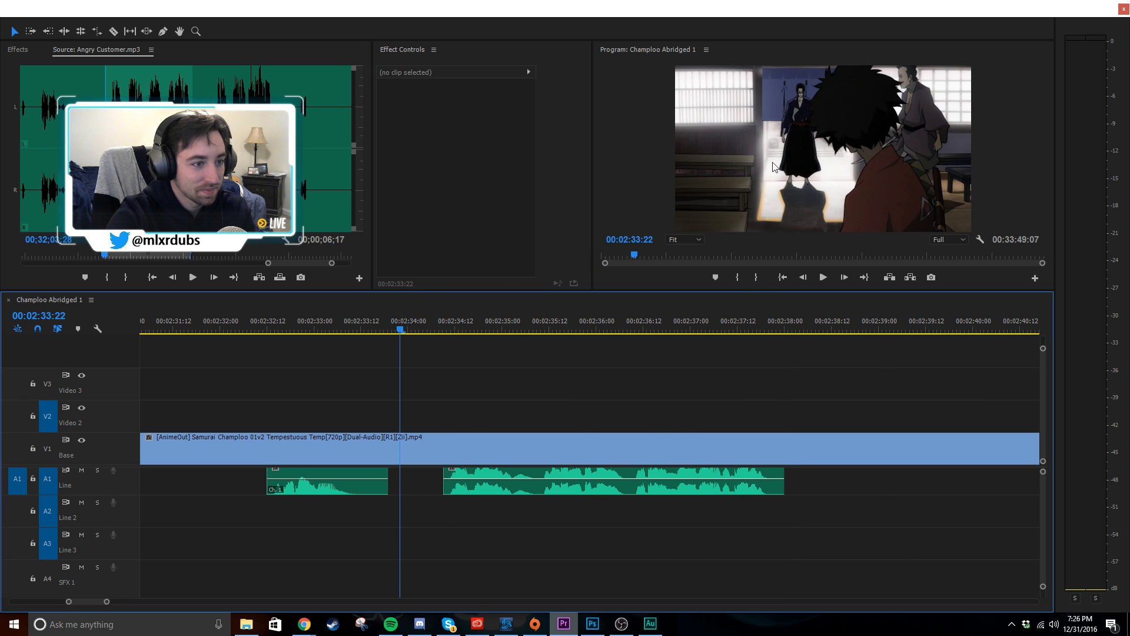
pyautogui.press('space')
pyautogui.press('`')
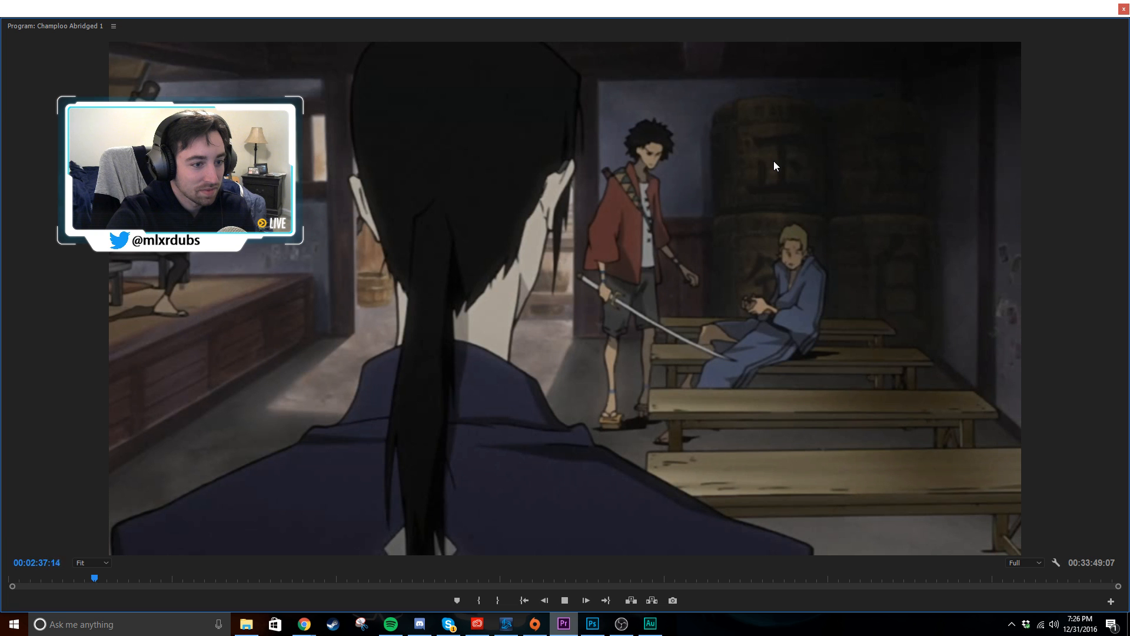
pyautogui.press('`')
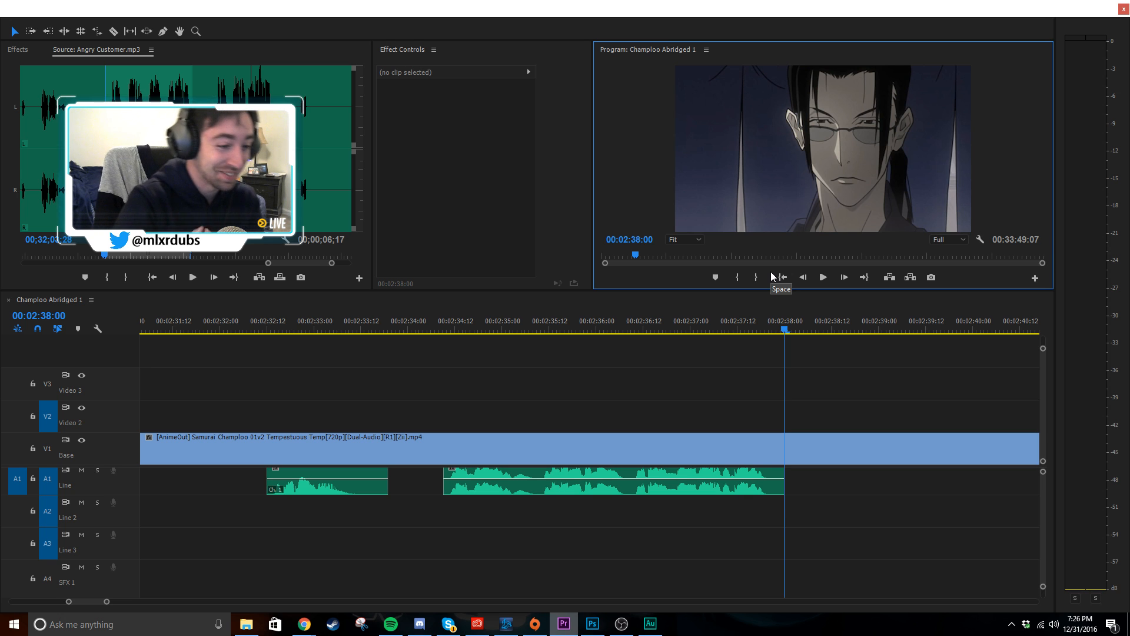
pyautogui.click(304, 623)
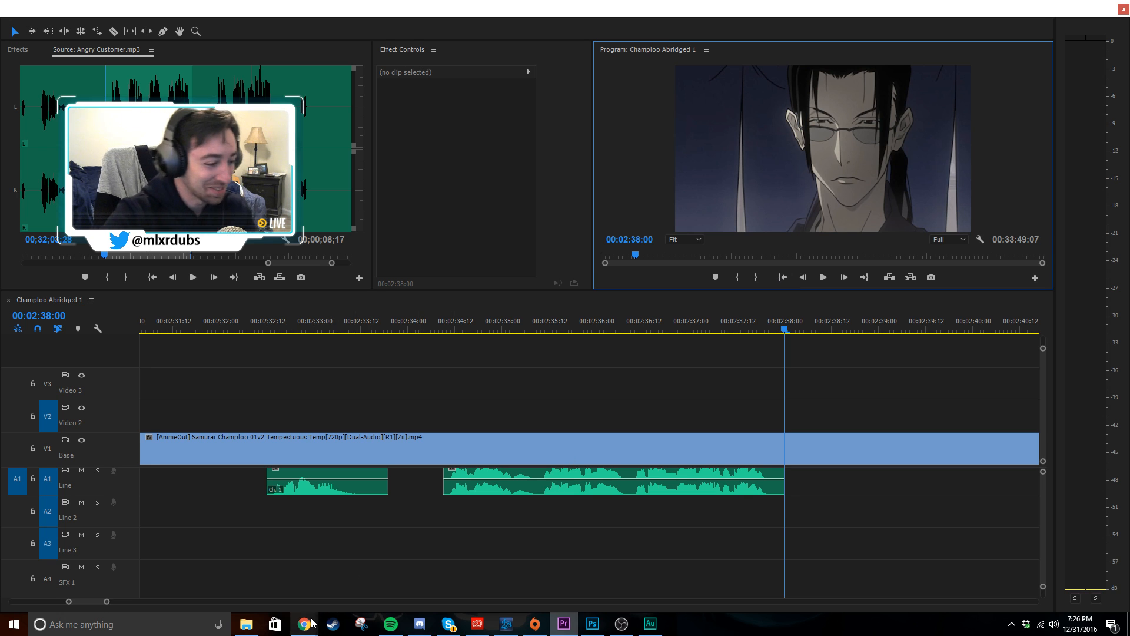
pyautogui.click(337, 590)
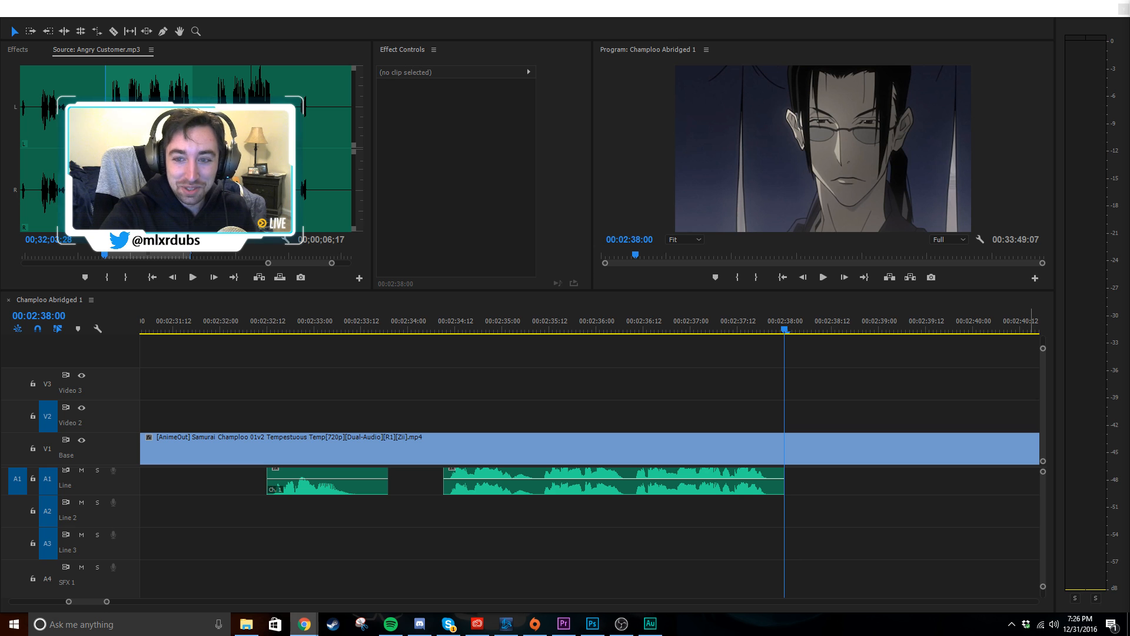
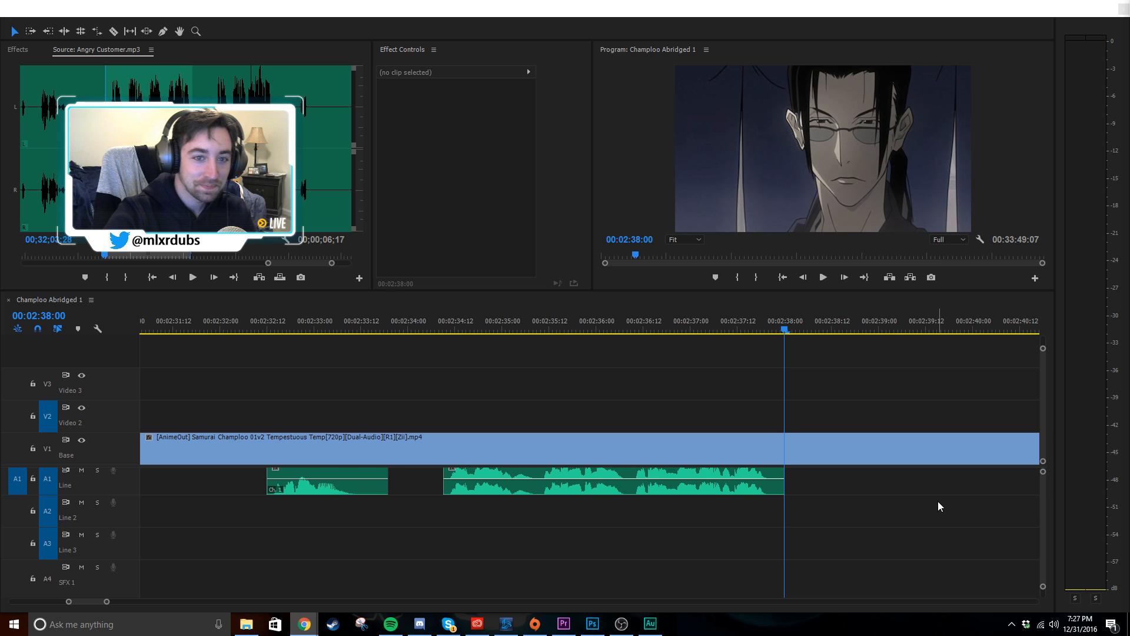
pyautogui.click(895, 502)
pyautogui.scroll(1, 876, 513)
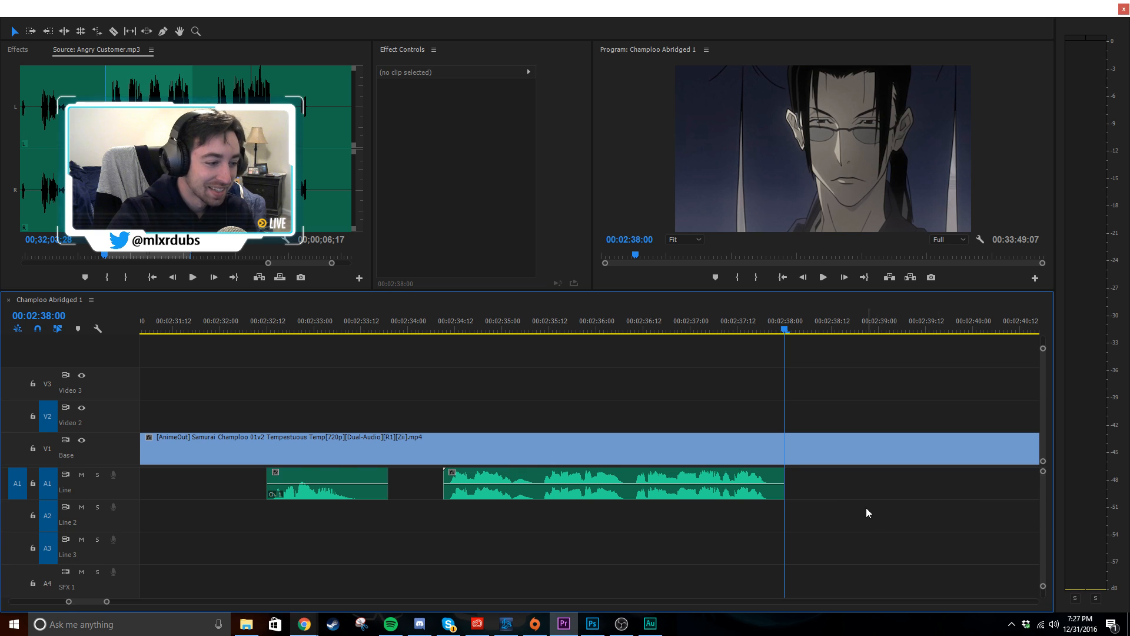
pyautogui.moveTo(452, 331); pyautogui.dragTo(428, 330)
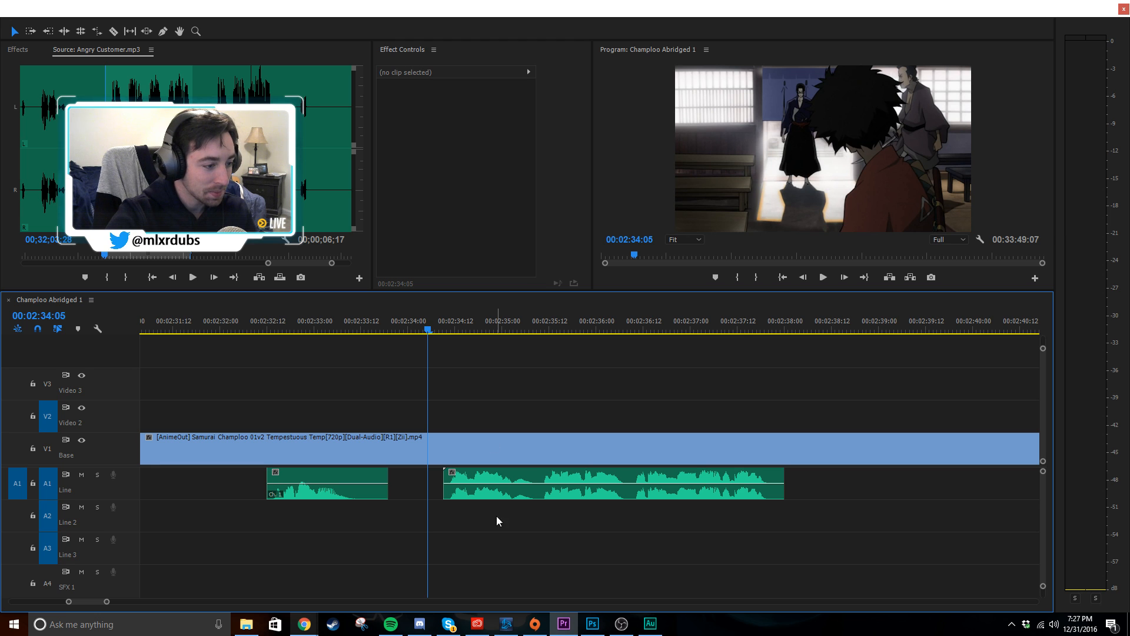
pyautogui.hscroll(-1, 500, 530)
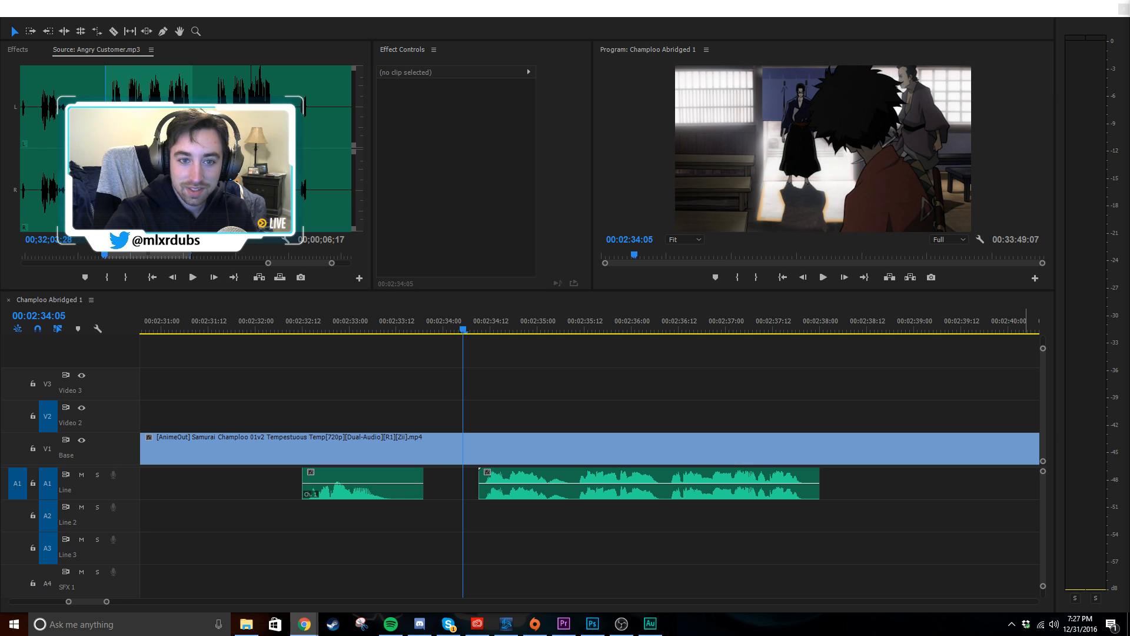
pyautogui.hscroll(1, 747, 496)
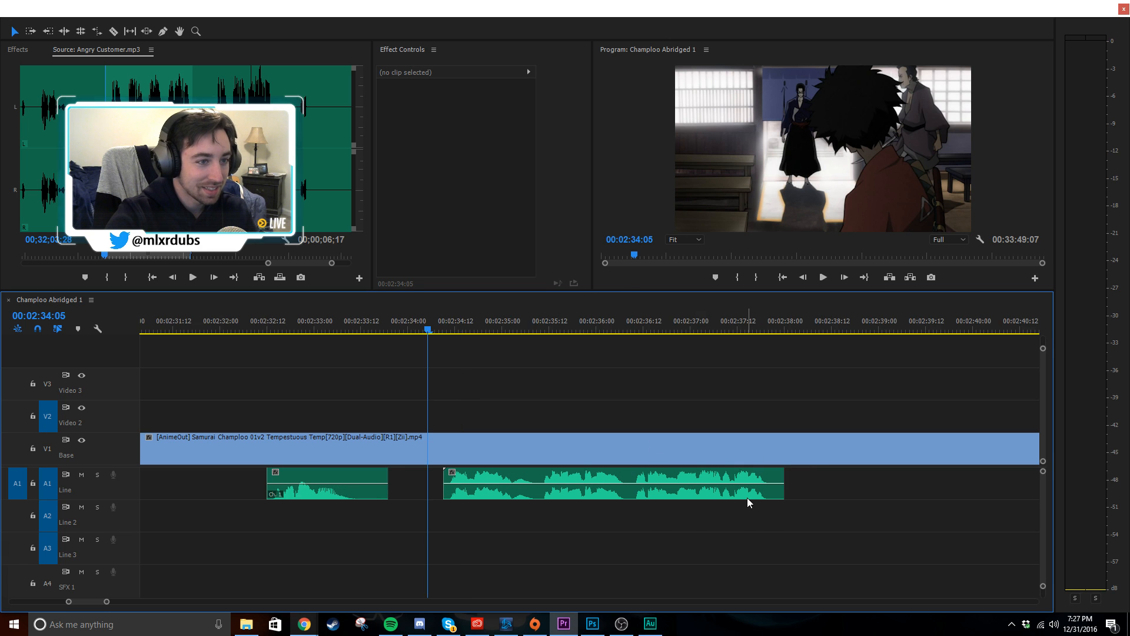
# - Split the base video at 00:02:33:19 and at the start of the second line, and delete the section between the cuts
pyautogui.hscroll(-2, 746, 497)
pyautogui.scroll(-3, 564, 511)
pyautogui.scroll(3, 500, 520)
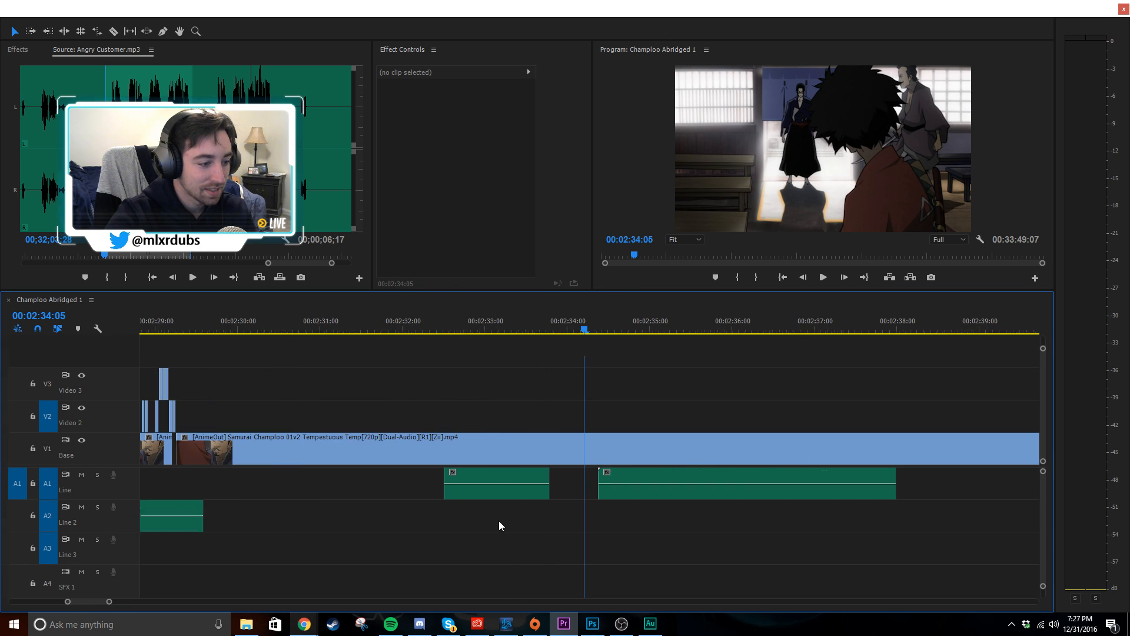
pyautogui.moveTo(492, 330); pyautogui.dragTo(550, 318)
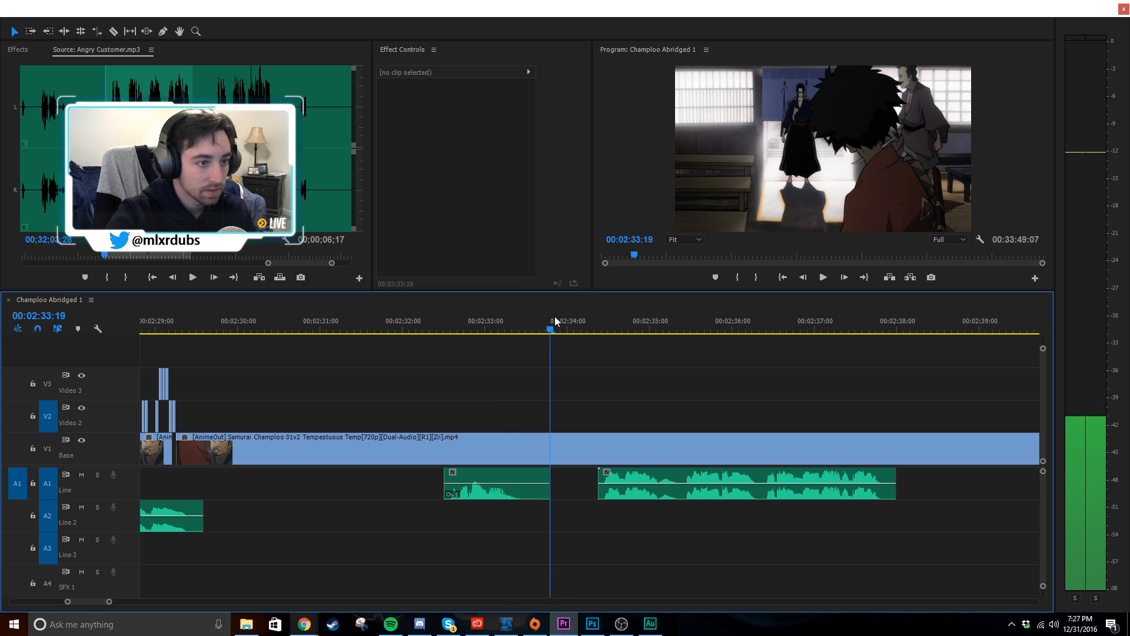
pyautogui.press('c')
pyautogui.click(549, 441)
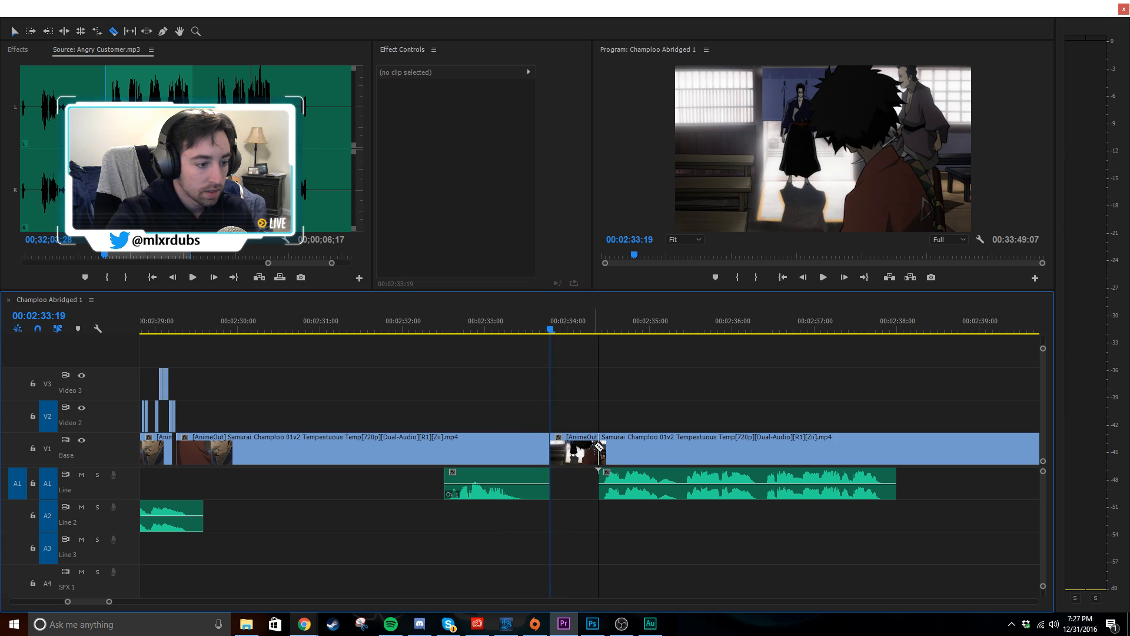
pyautogui.click(598, 447)
pyautogui.press('v')
pyautogui.click(592, 438)
pyautogui.press('Delete')
# - Move the remaining base video and the second line together to close the gap at 00:02:33:19
pyautogui.moveTo(585, 401); pyautogui.dragTo(694, 532)
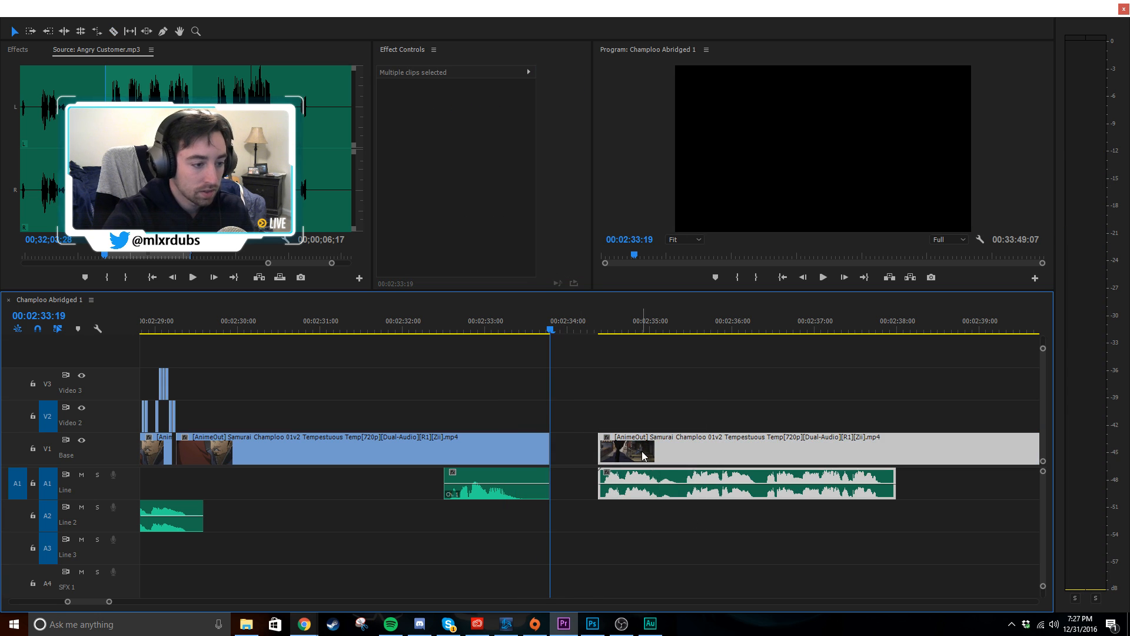
pyautogui.moveTo(642, 451); pyautogui.dragTo(594, 451)
pyautogui.click(609, 396)
# - Play across the closed gap from just before the first line to 00:02:34:15 to check the timing
pyautogui.scroll(5, 609, 397)
pyautogui.click(539, 341)
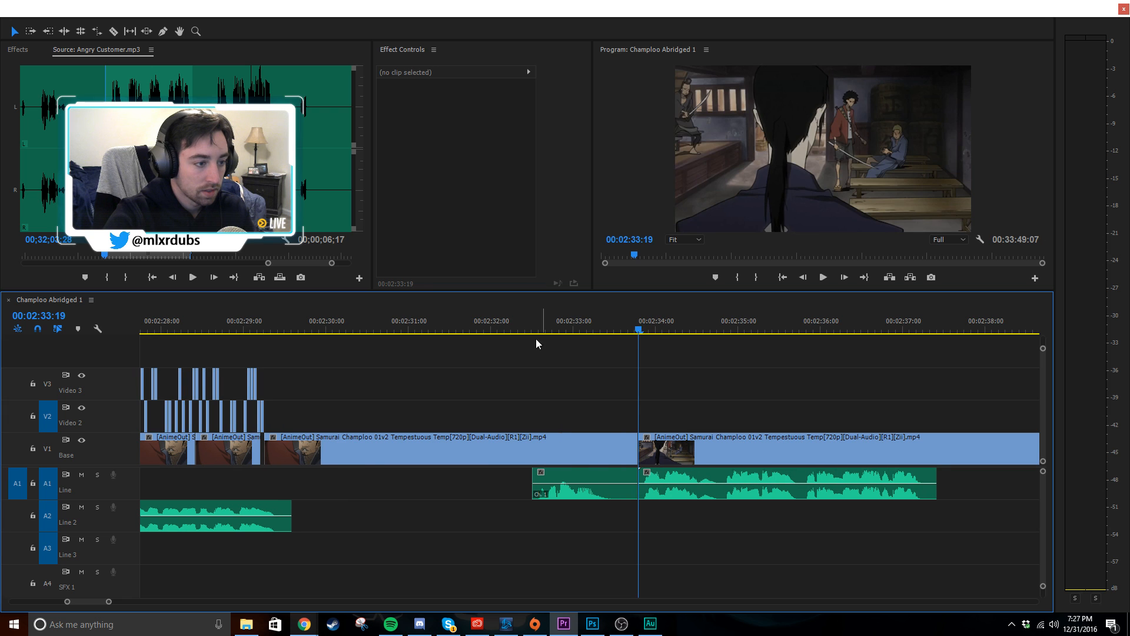
pyautogui.click(520, 323)
pyautogui.press('space')
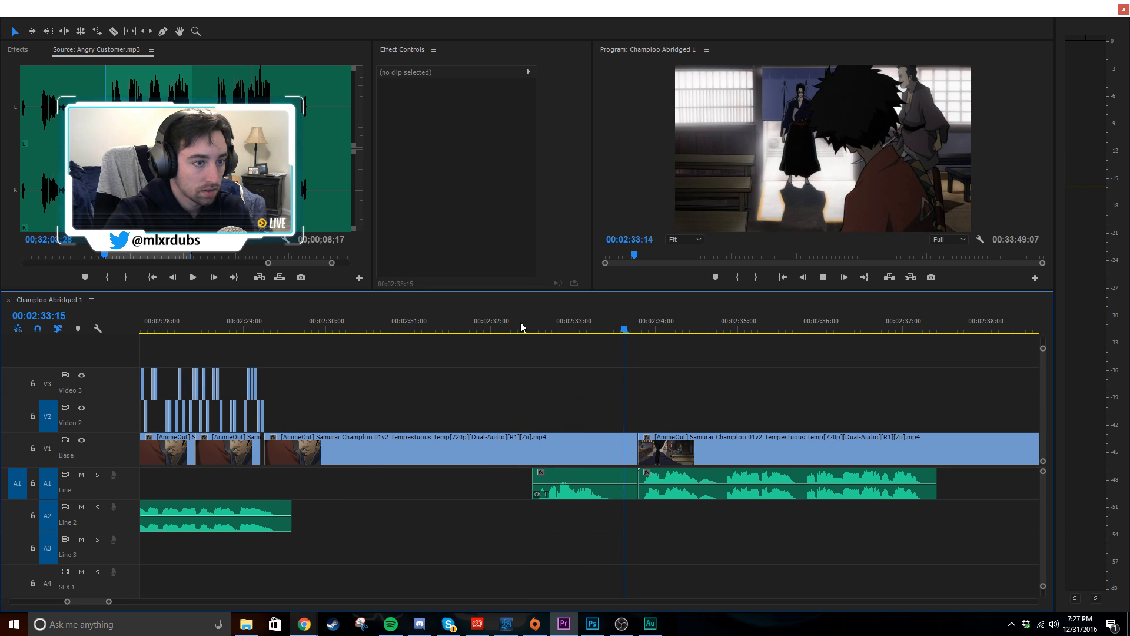
pyautogui.press('space')
# - Lower the audio gain of the second line on A1 and play it from 00:02:33:19 to 00:02:37:12
pyautogui.press('=')
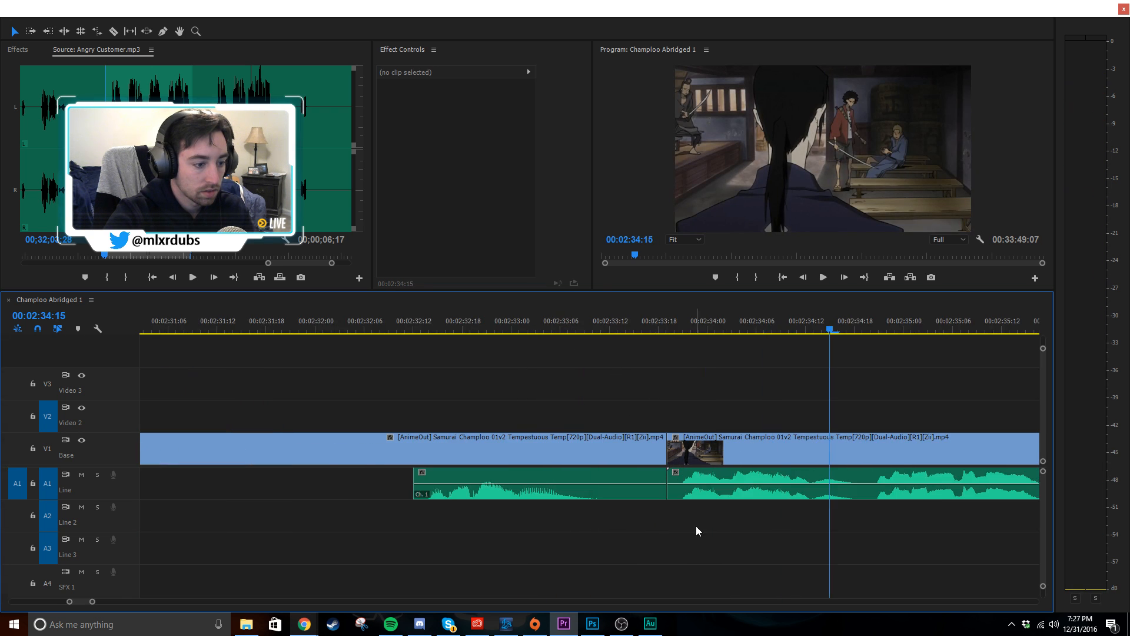
pyautogui.rightClick(729, 488)
pyautogui.click(767, 367)
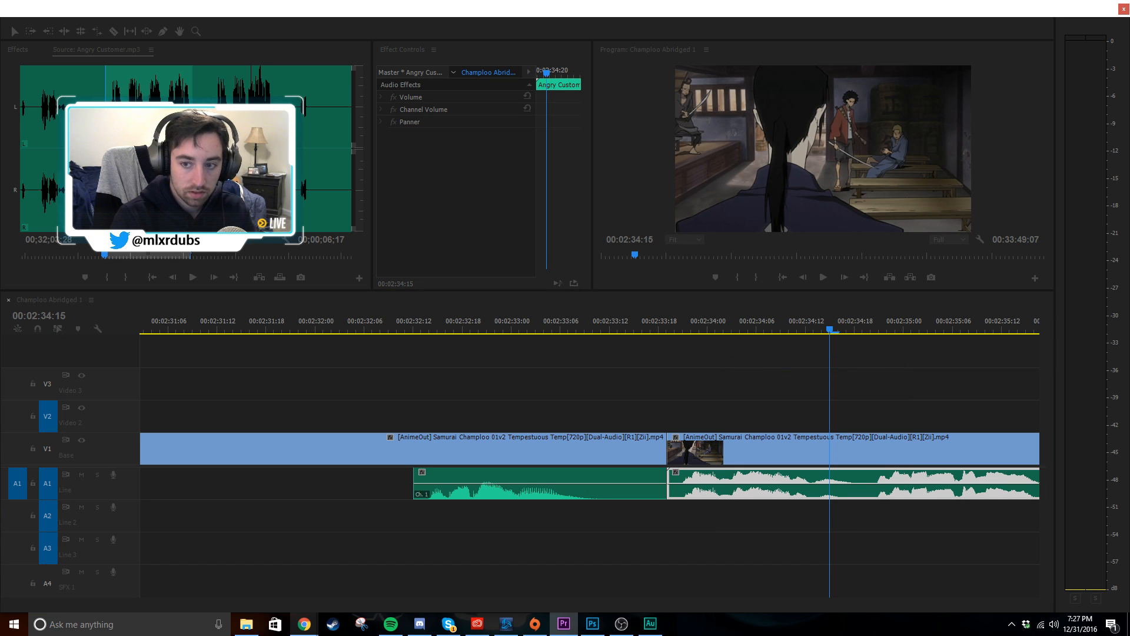
pyautogui.press('Return')
pyautogui.click(663, 324)
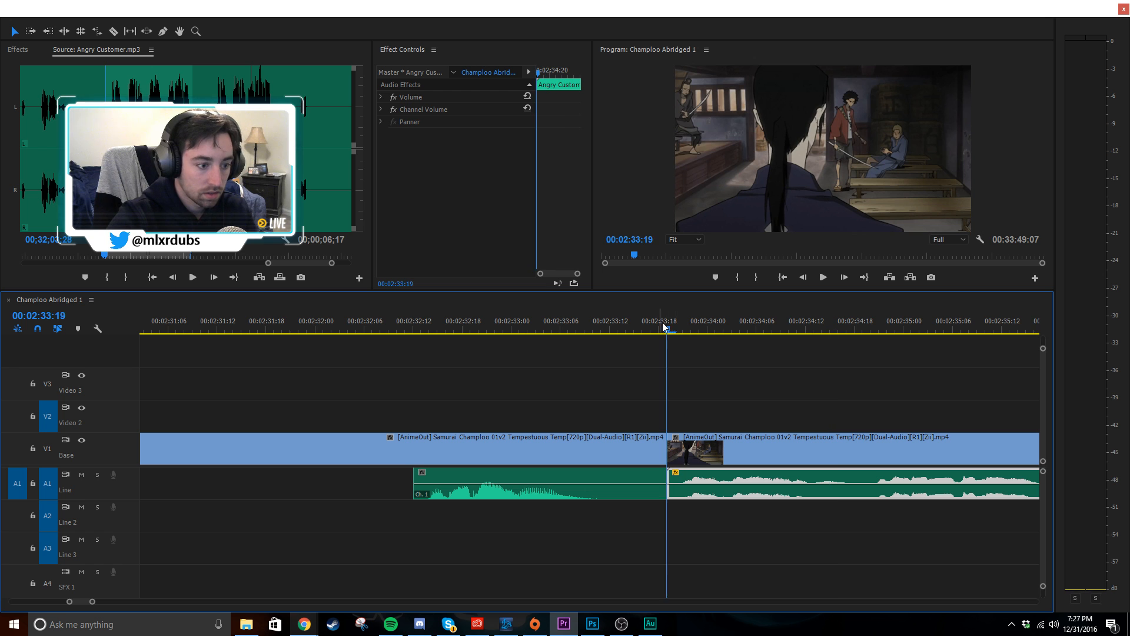
pyautogui.press('space')
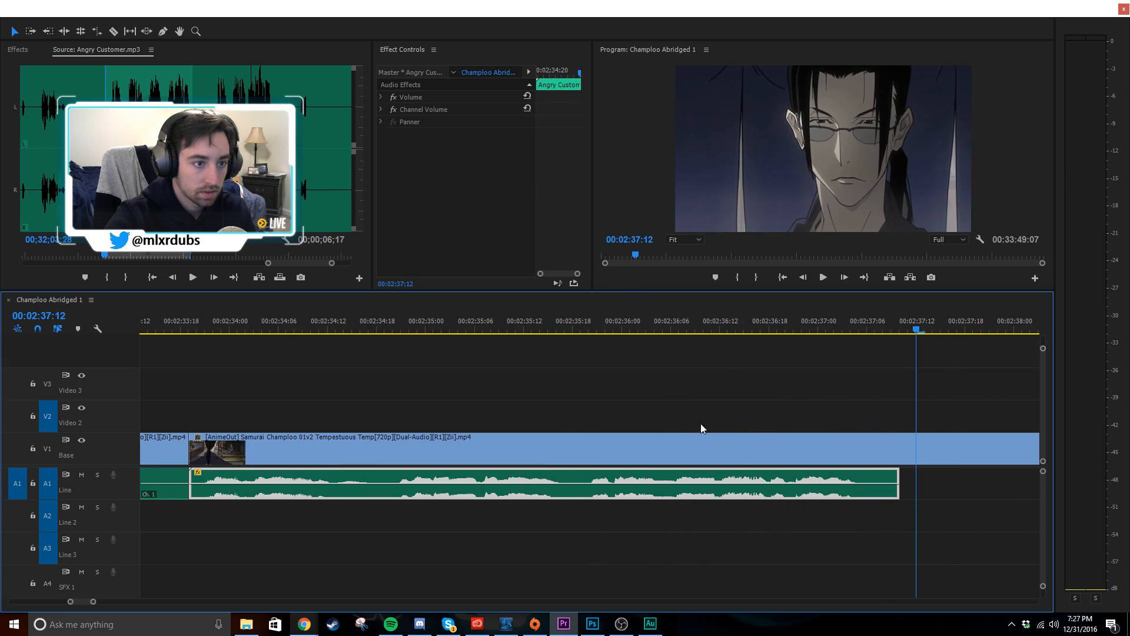
# - Send the second line's audio clip to Adobe Audition for editing and select its entire waveform
pyautogui.press('space')
pyautogui.rightClick(689, 479)
pyautogui.click(776, 126)
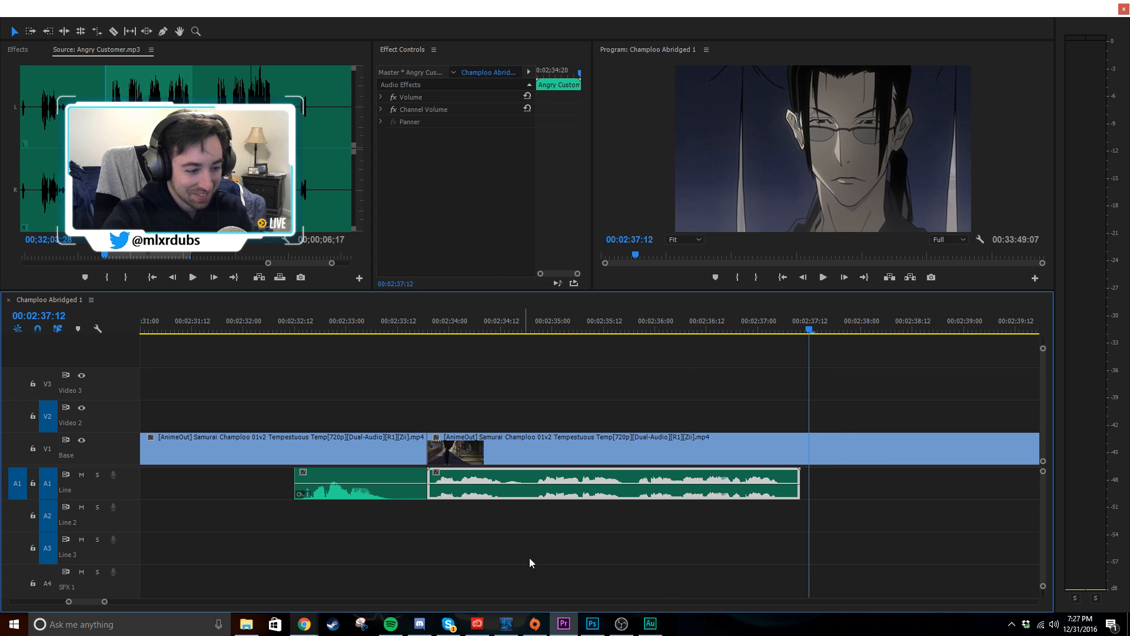
pyautogui.click(660, 630)
pyautogui.click(504, 347)
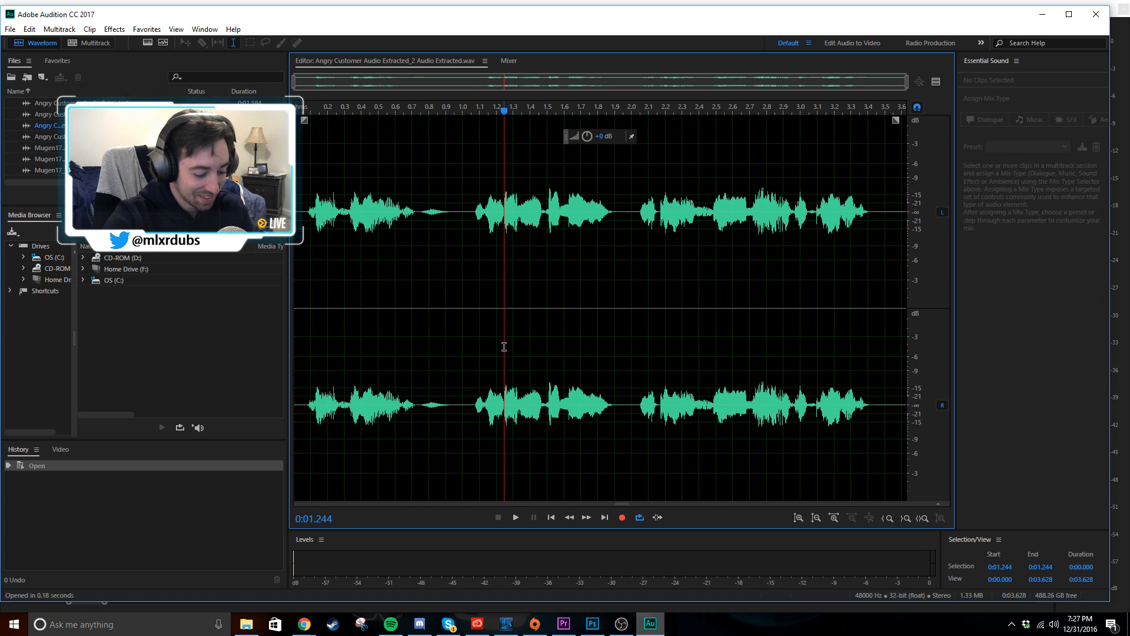
pyautogui.hotkey('ctrl', 'a')
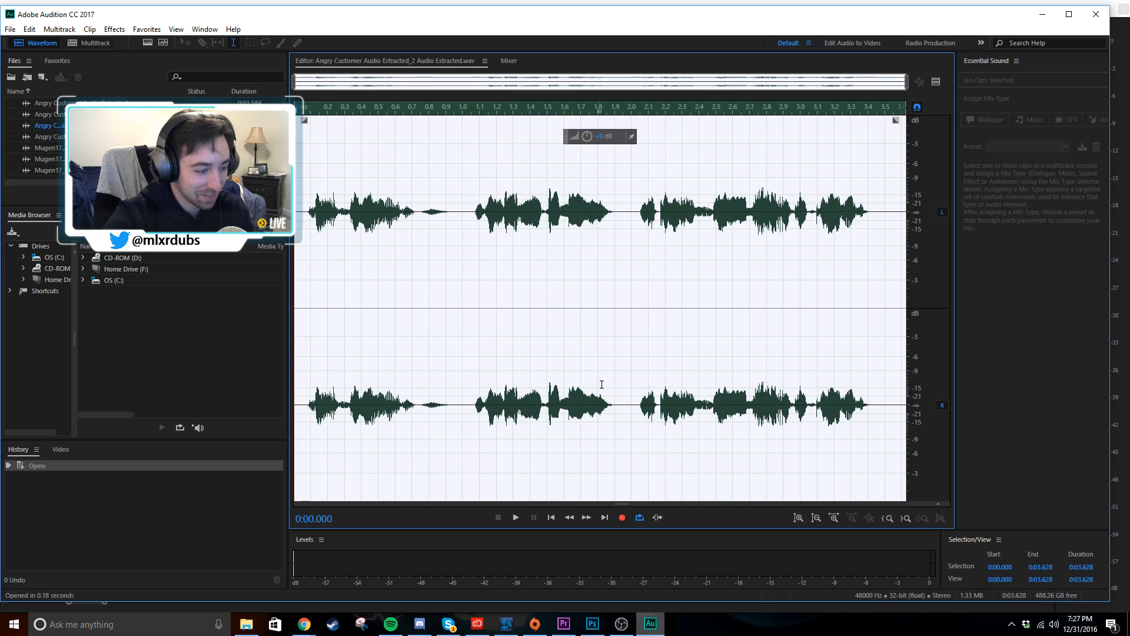
# - Open the Full Reverb effect on the selection and save its current settings as a preset named Champloo Tea House
pyautogui.click(115, 28)
pyautogui.moveTo(206, 249)
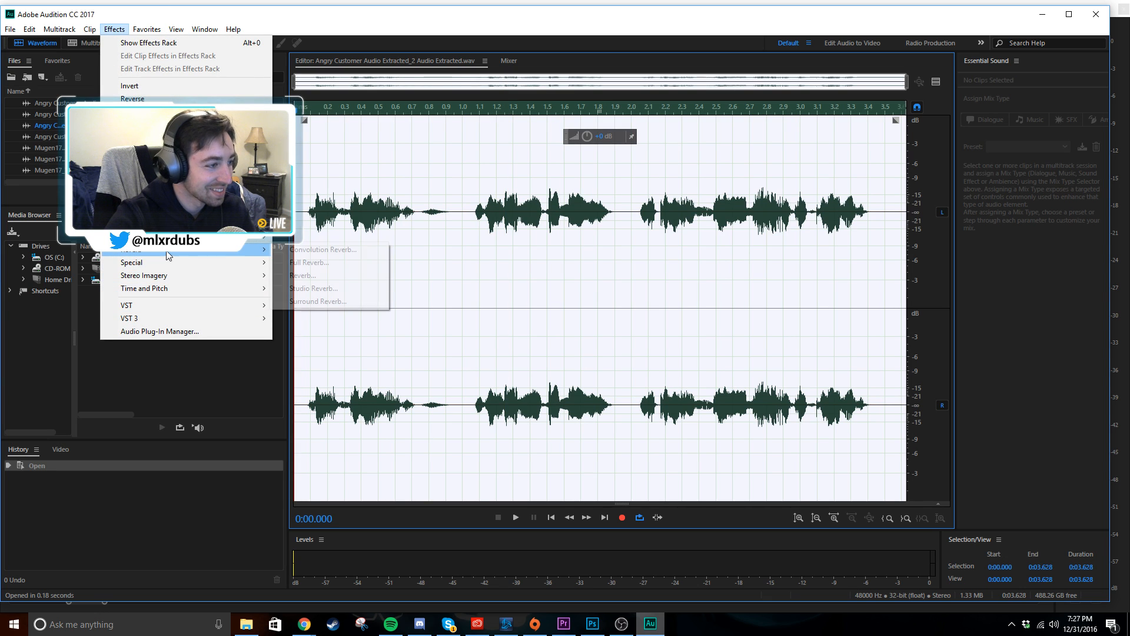
pyautogui.click(288, 263)
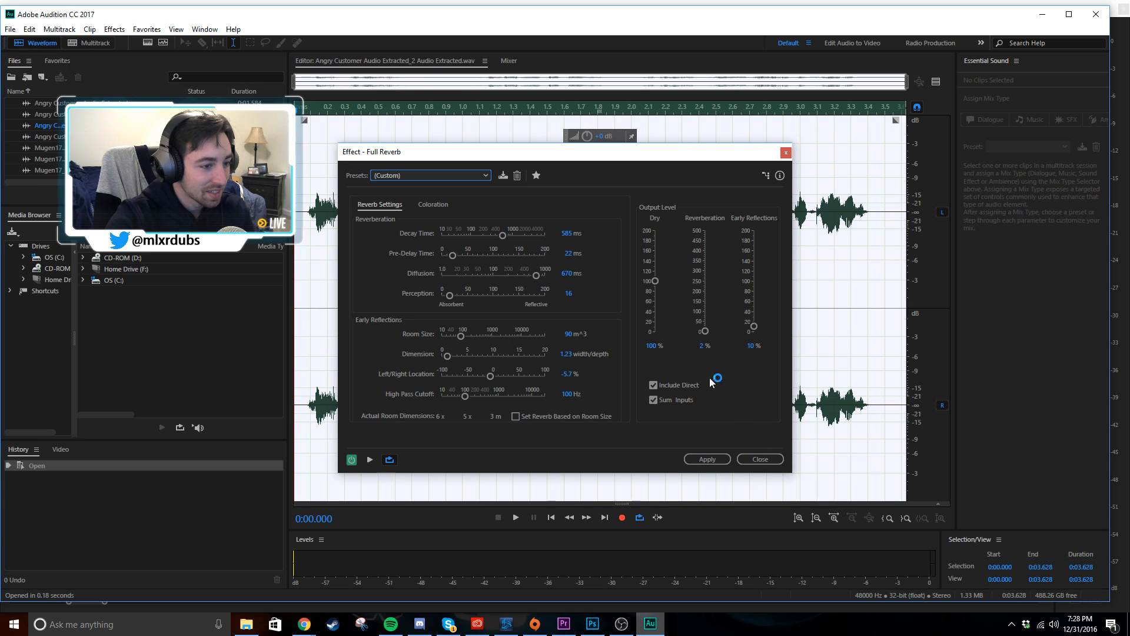
pyautogui.moveTo(702, 350); pyautogui.dragTo(704, 349)
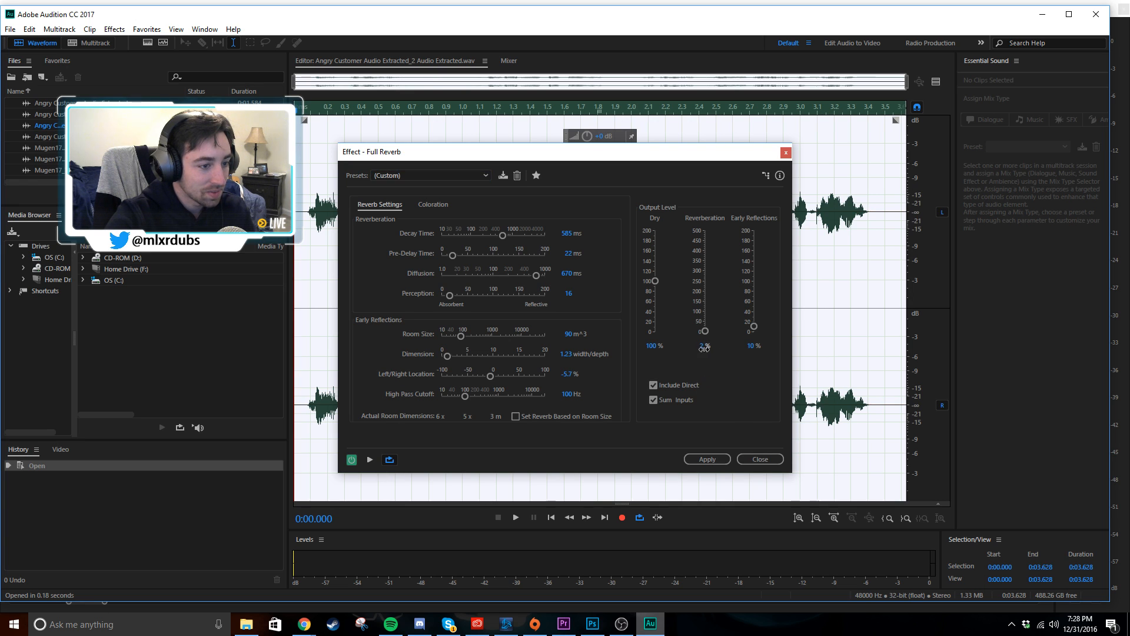
pyautogui.click(506, 175)
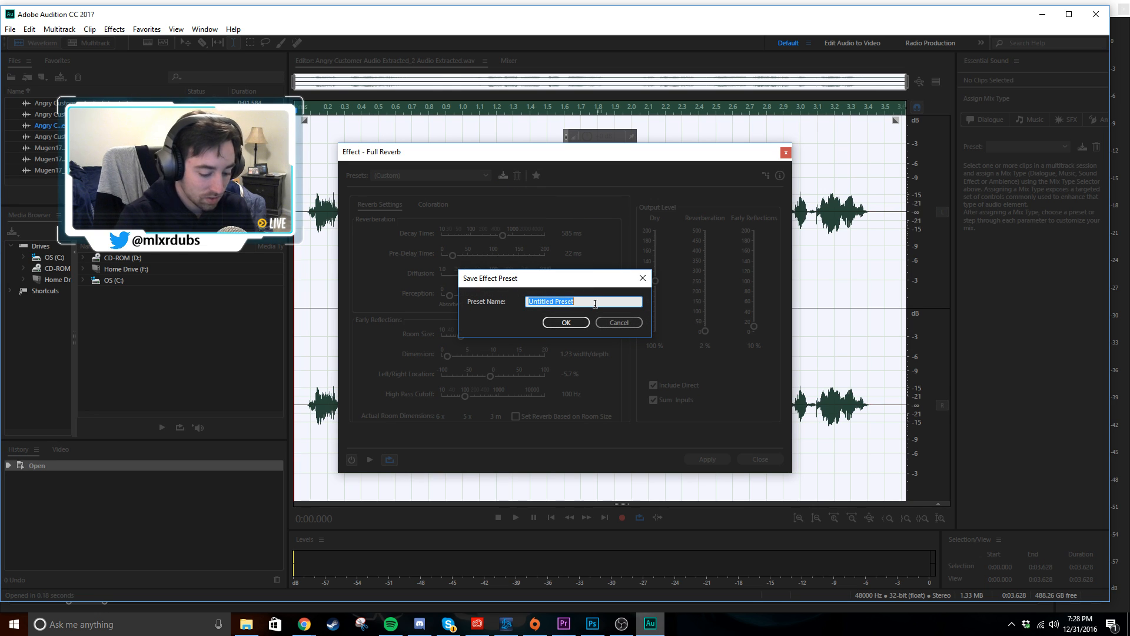
pyautogui.write('Champloo')
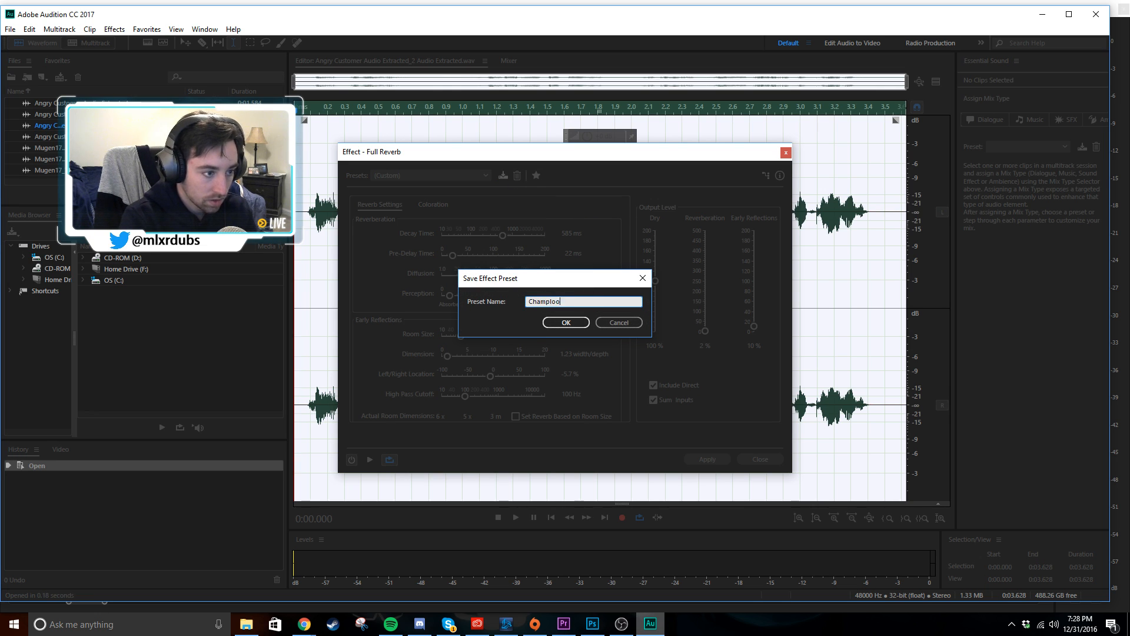
pyautogui.write(' Tee')
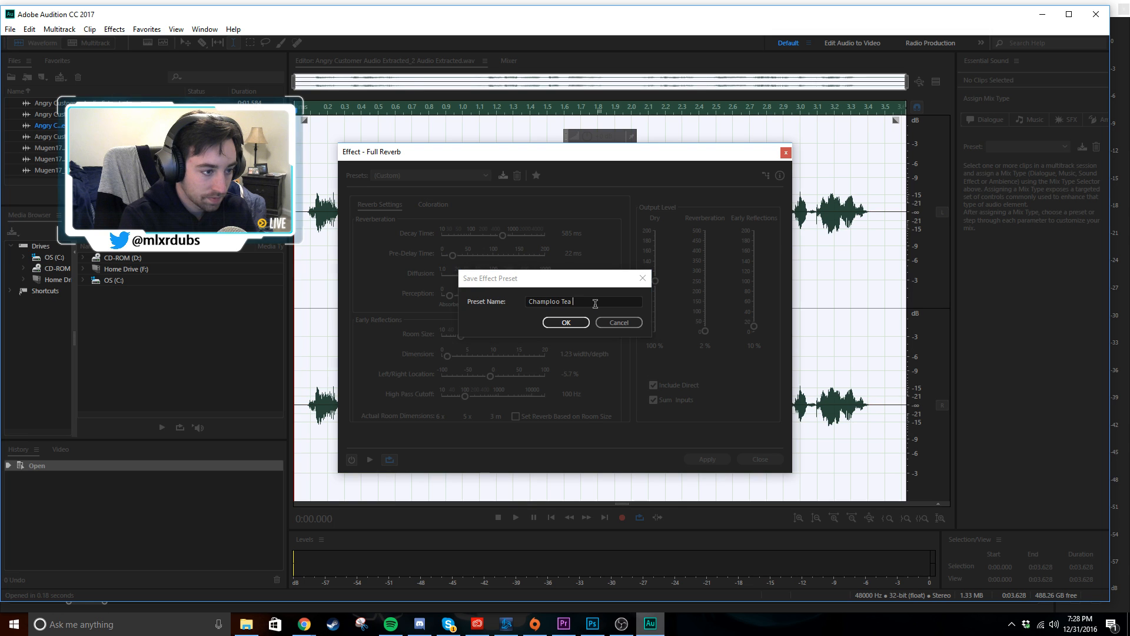
pyautogui.click(595, 304)
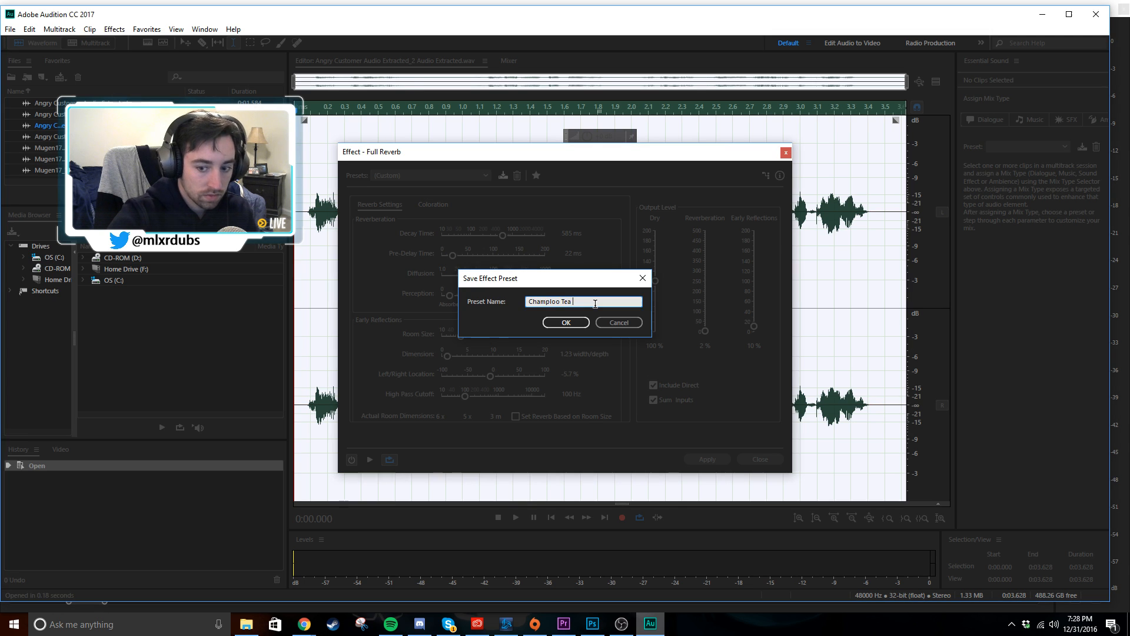
pyautogui.write('H')
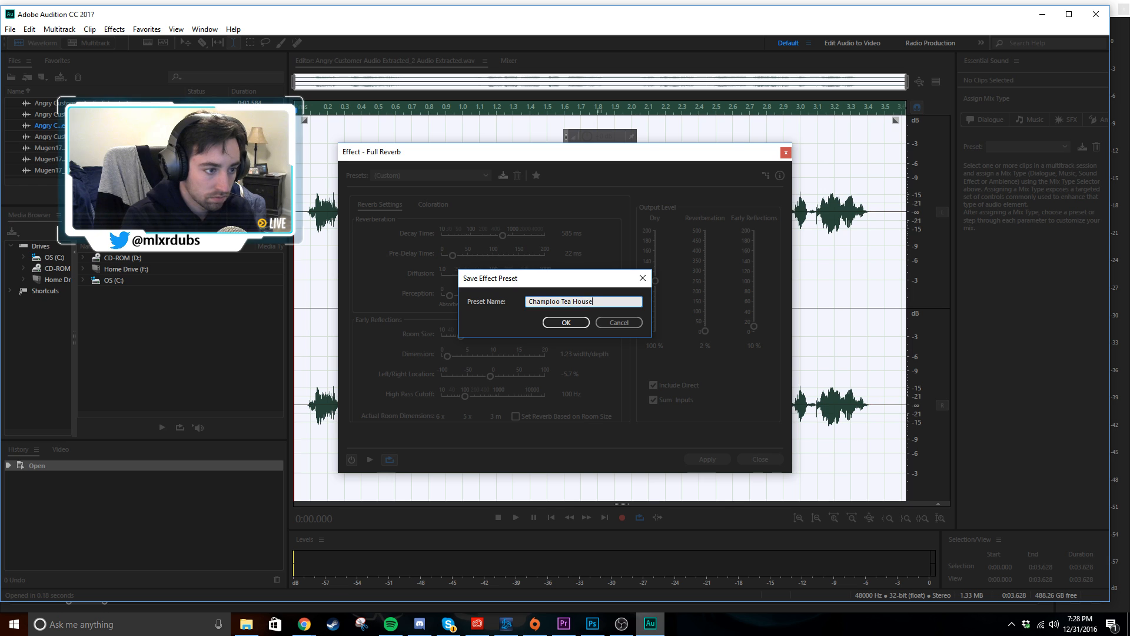
pyautogui.write('ouse')
pyautogui.press('Return')
pyautogui.click(627, 631)
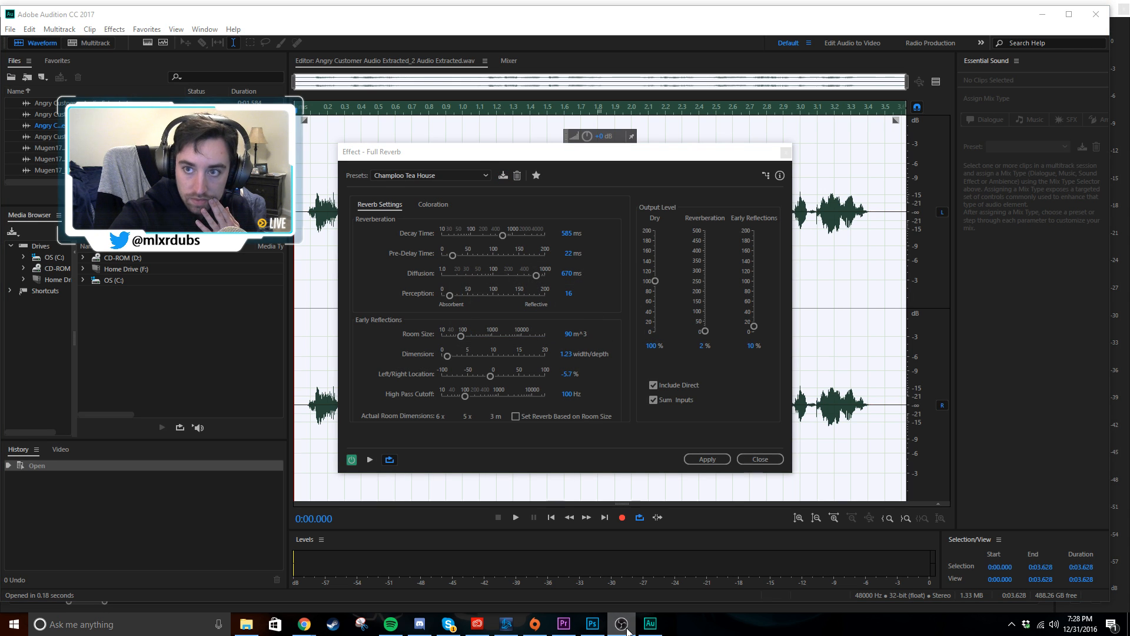
pyautogui.click(627, 630)
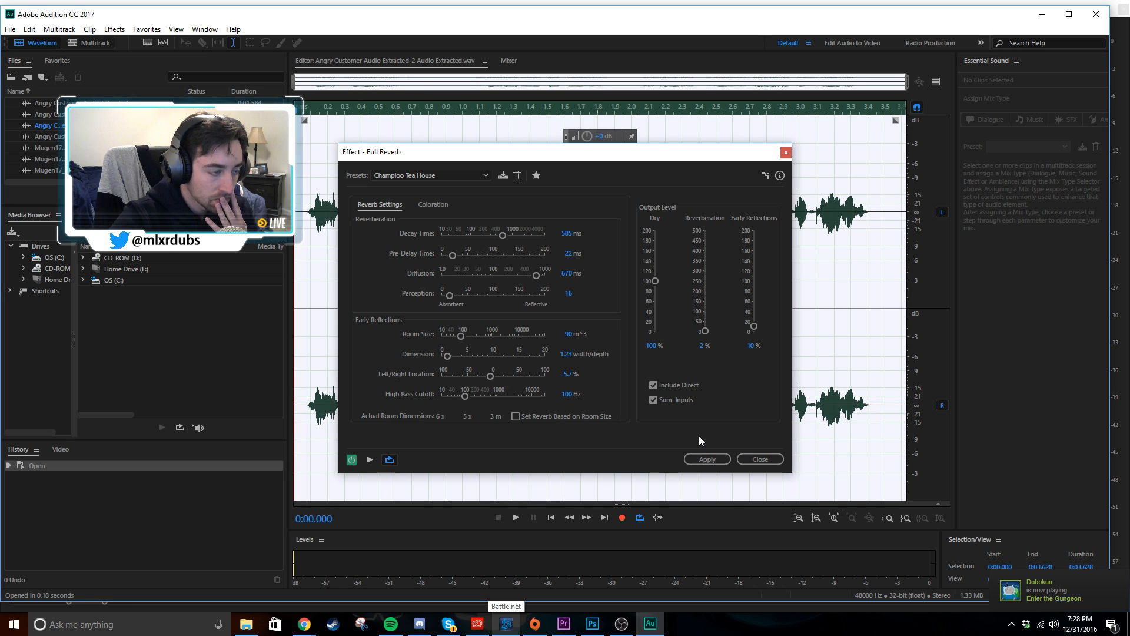
pyautogui.hotkey('alt', 'Tab')
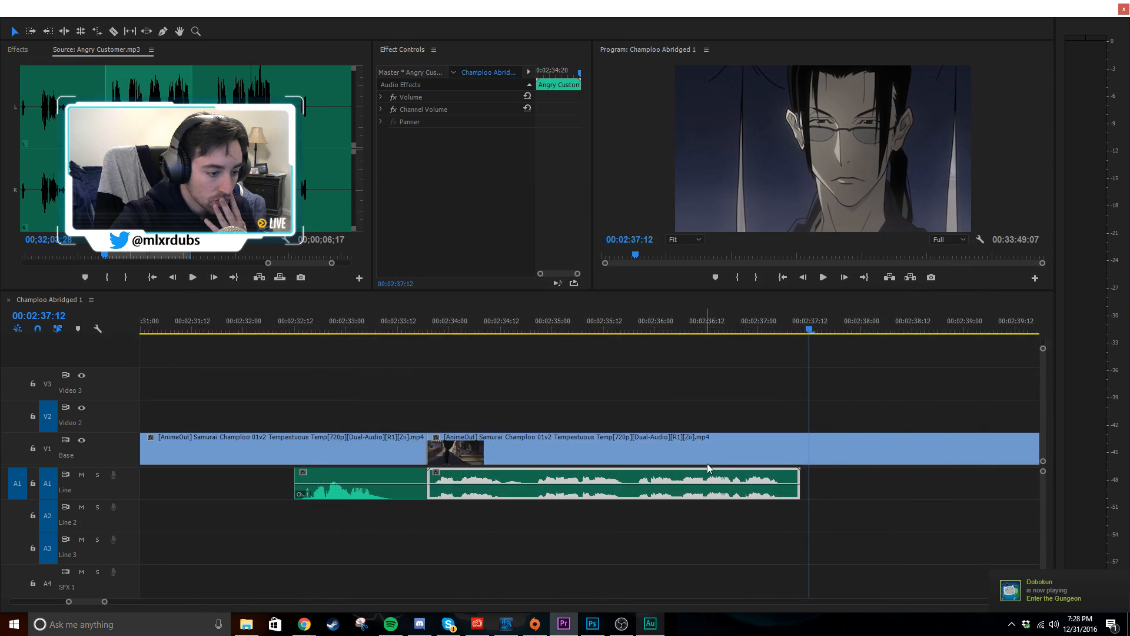
pyautogui.hotkey('alt', 'Tab')
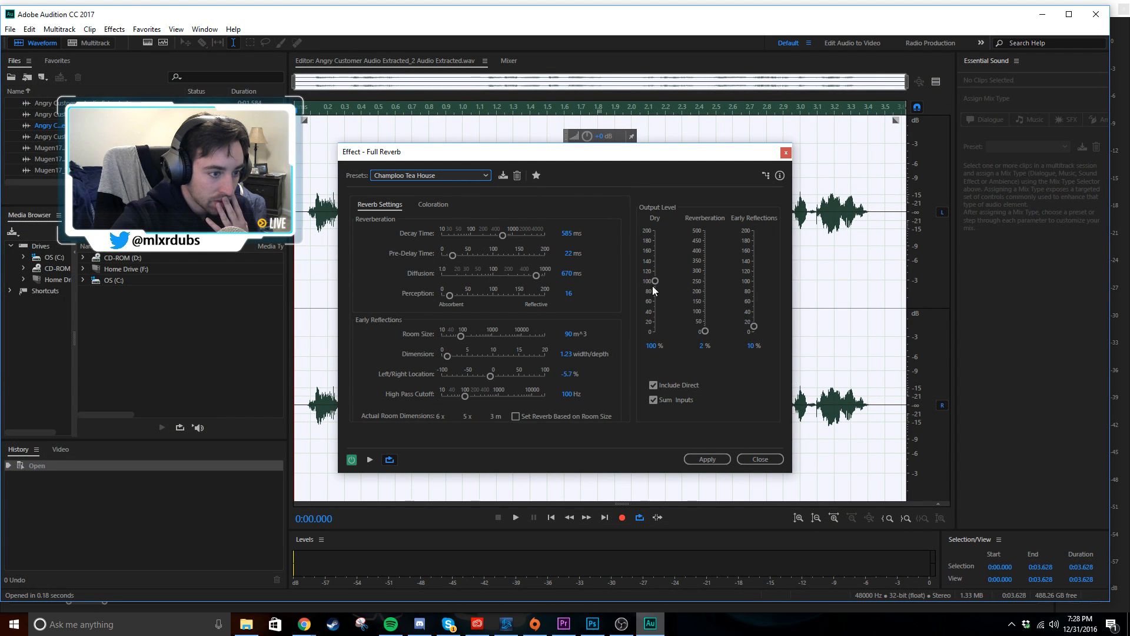
# - Apply Full Reverb with the reverberation level set to 7 % after previewing it, and save the audio file
pyautogui.moveTo(702, 346); pyautogui.dragTo(705, 346)
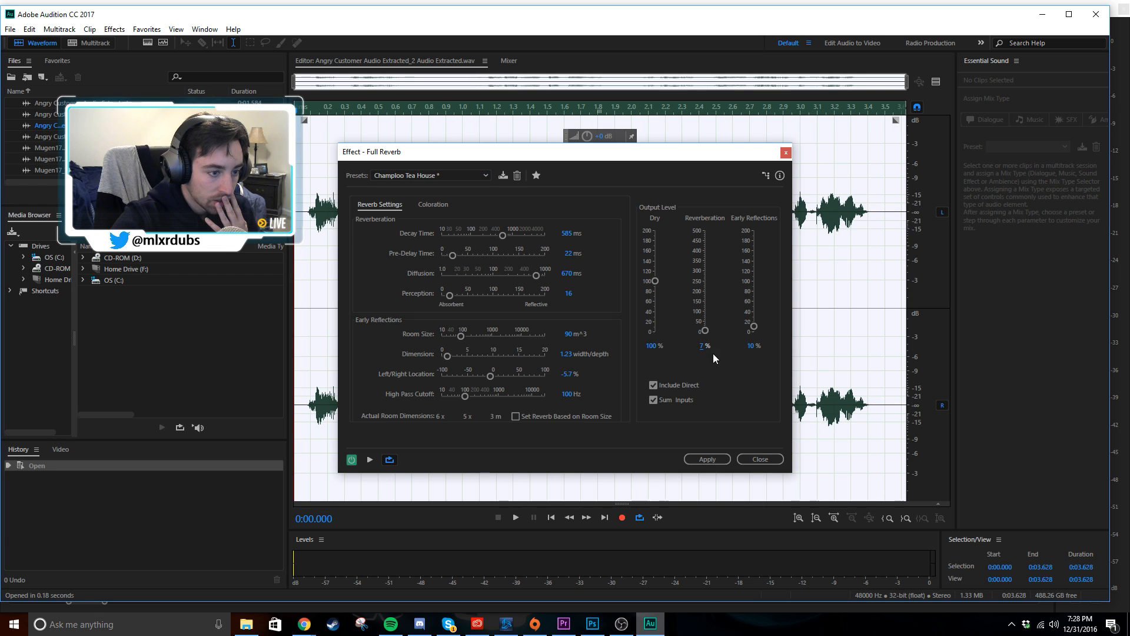
pyautogui.click(369, 460)
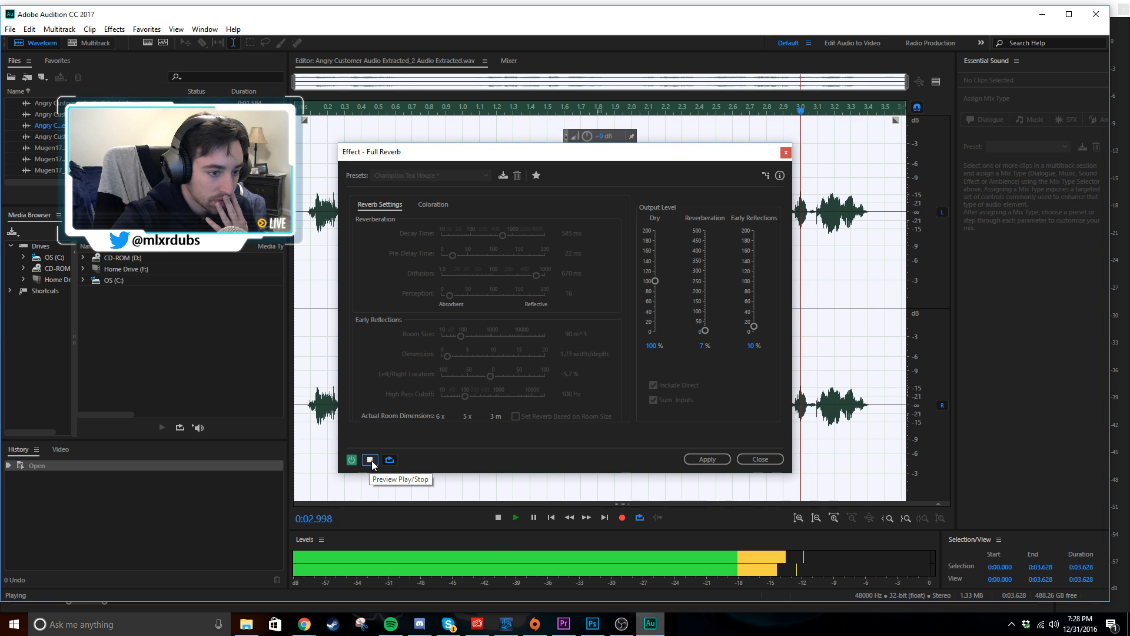
pyautogui.click(698, 458)
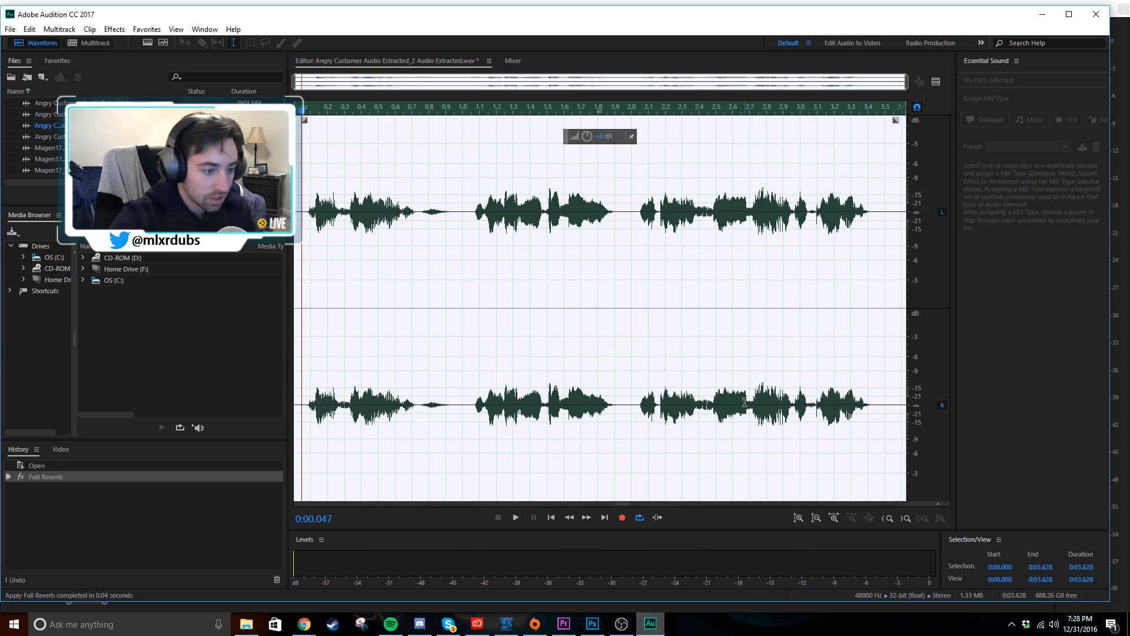
pyautogui.hotkey('ctrl', 's')
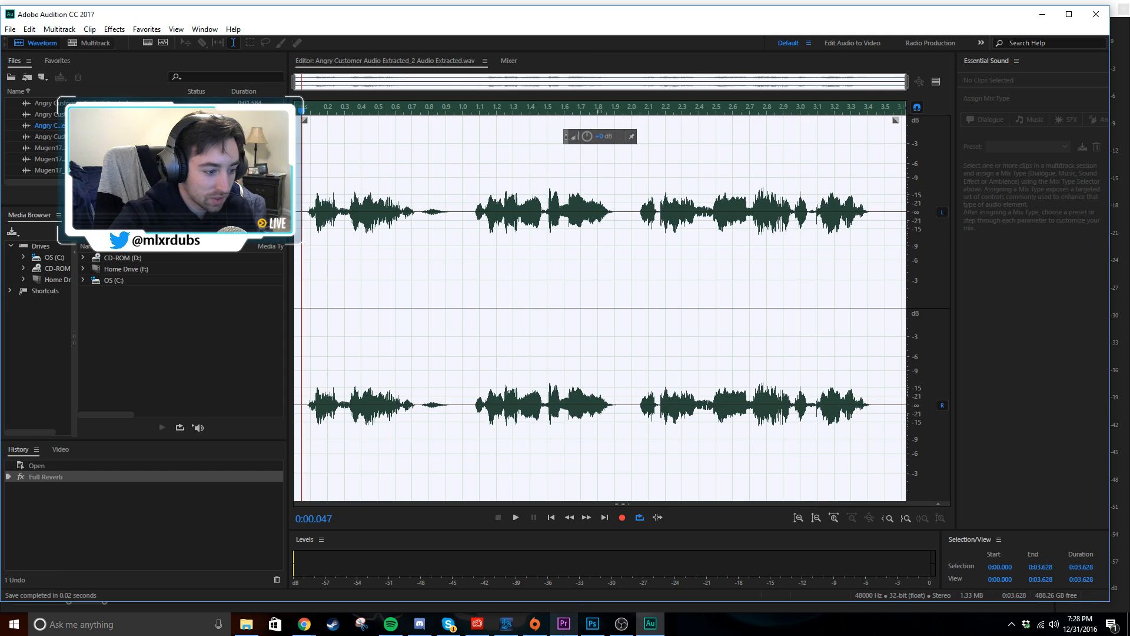
# - Switch back to Premiere Pro and play from the start of the second line at 00:02:33:19 to 00:02:41:08
pyautogui.click(564, 628)
pyautogui.click(655, 527)
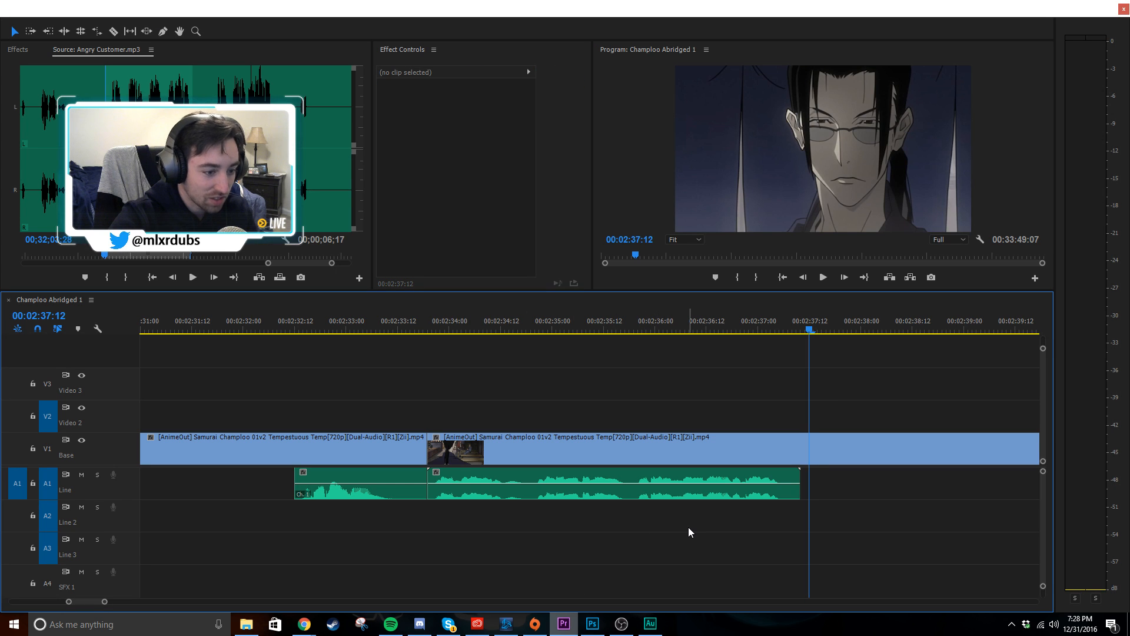
pyautogui.click(427, 333)
pyautogui.press('space')
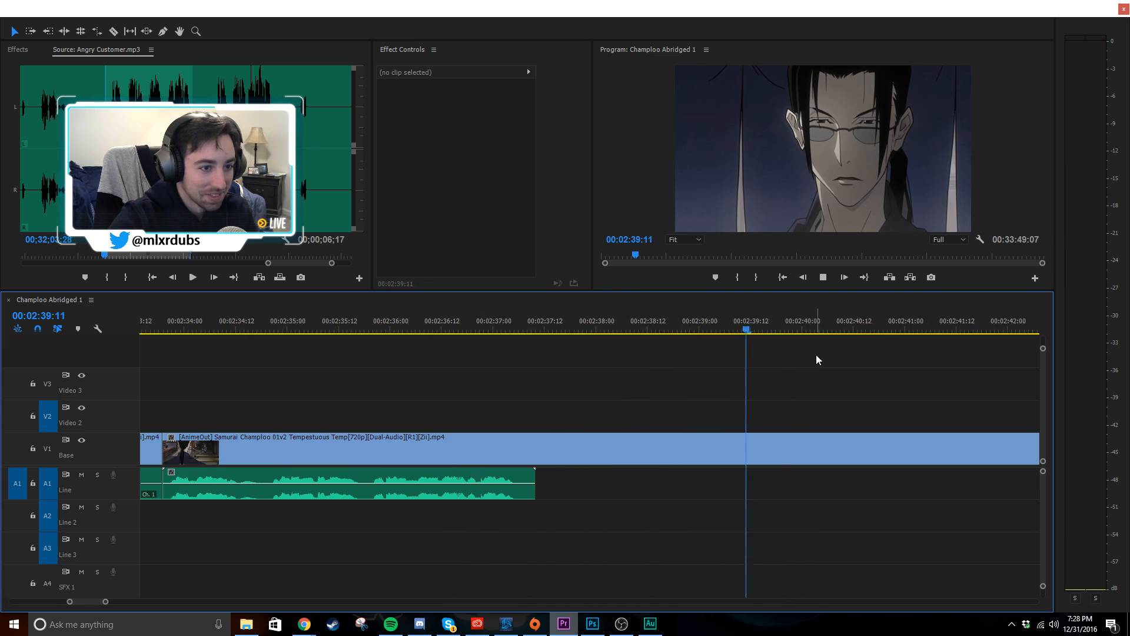
pyautogui.press('space')
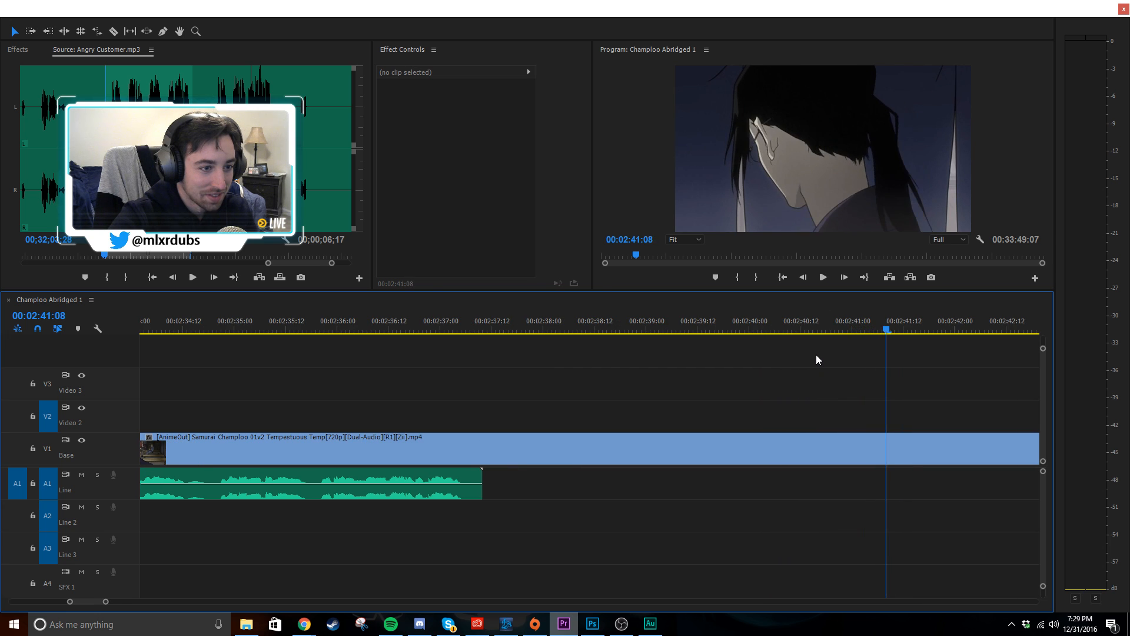
# - Split the base video on V1 at 00:02:38:21, 00:02:39:03 and 00:02:39:04 to isolate a single open-mouth frame
pyautogui.moveTo(773, 340); pyautogui.dragTo(714, 334)
pyautogui.hotkey('ctrl', 'k')
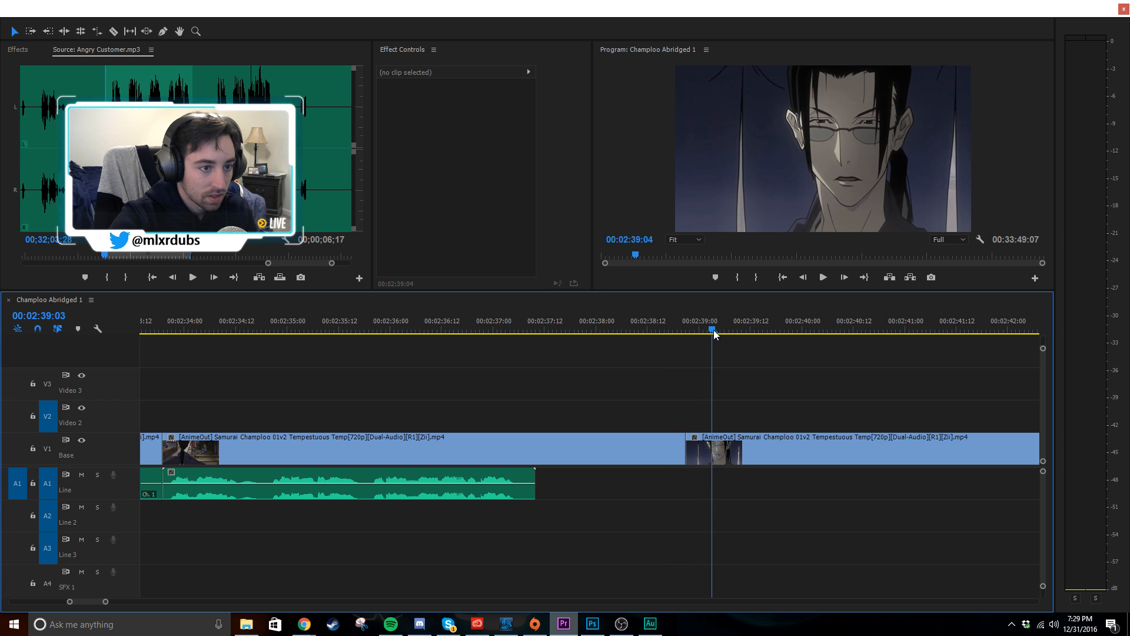
pyautogui.press('c')
pyautogui.click(712, 448)
pyautogui.press('=')
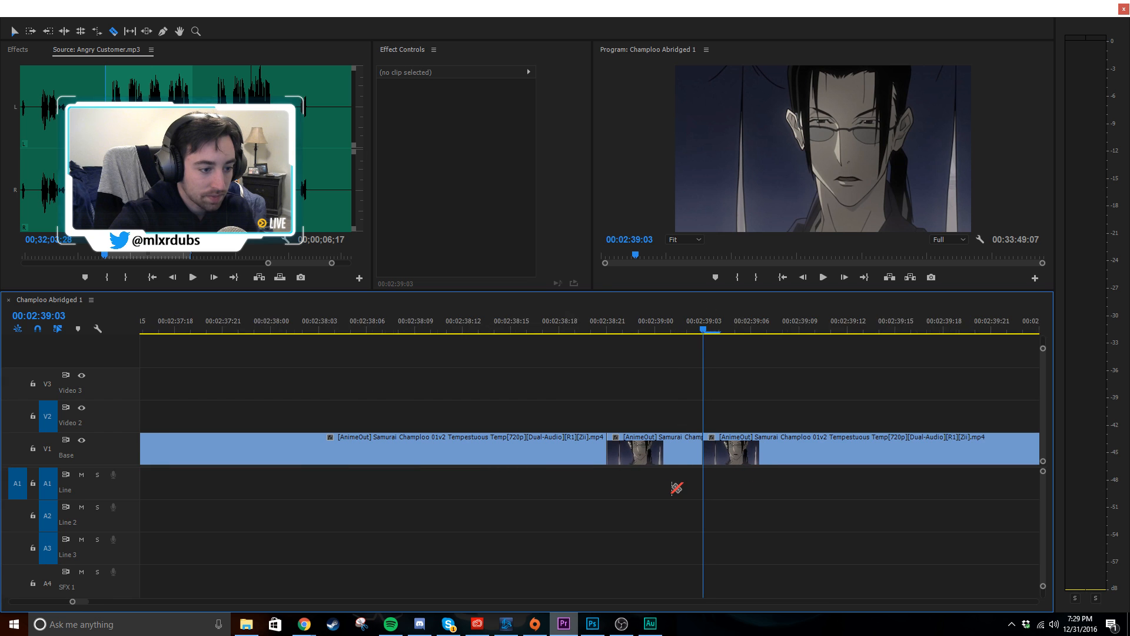
pyautogui.scroll(1, 676, 488)
pyautogui.click(723, 450)
pyautogui.press('v')
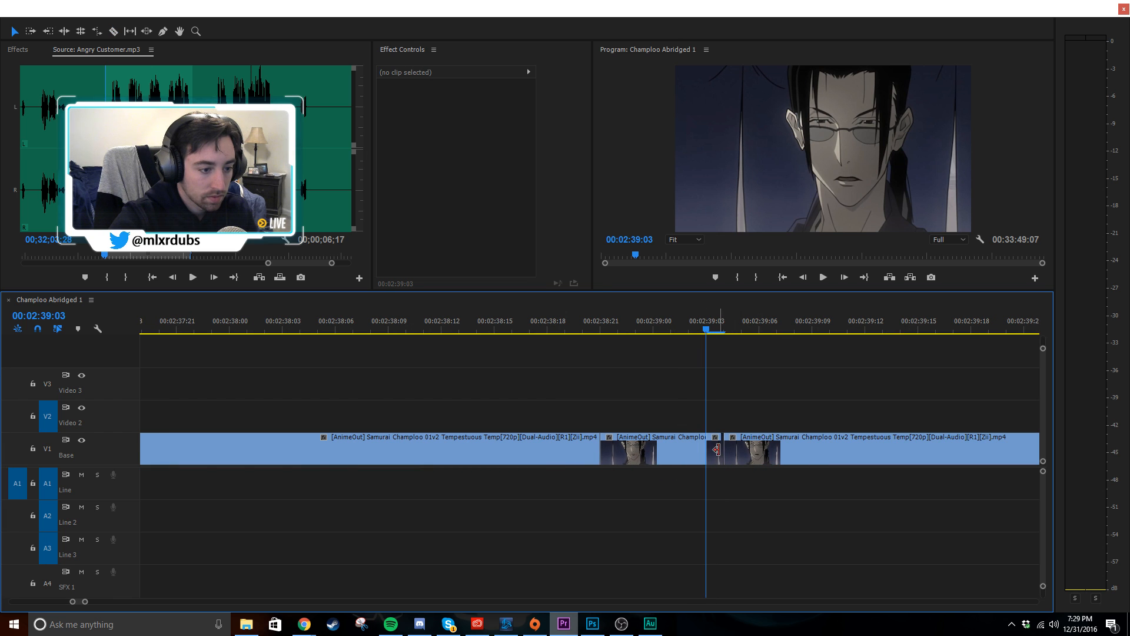
# - Take the isolated frame at 00:02:39:03 out of the base video and place it on Video 3 at the same time
pyautogui.click(716, 449)
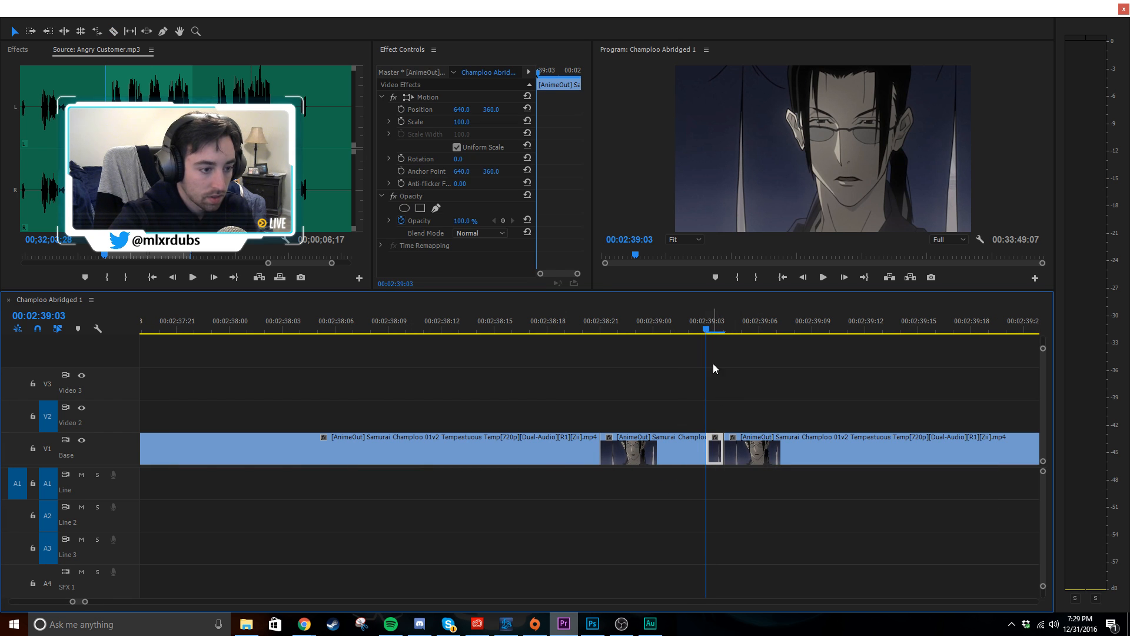
pyautogui.hotkey('shift', 'Delete')
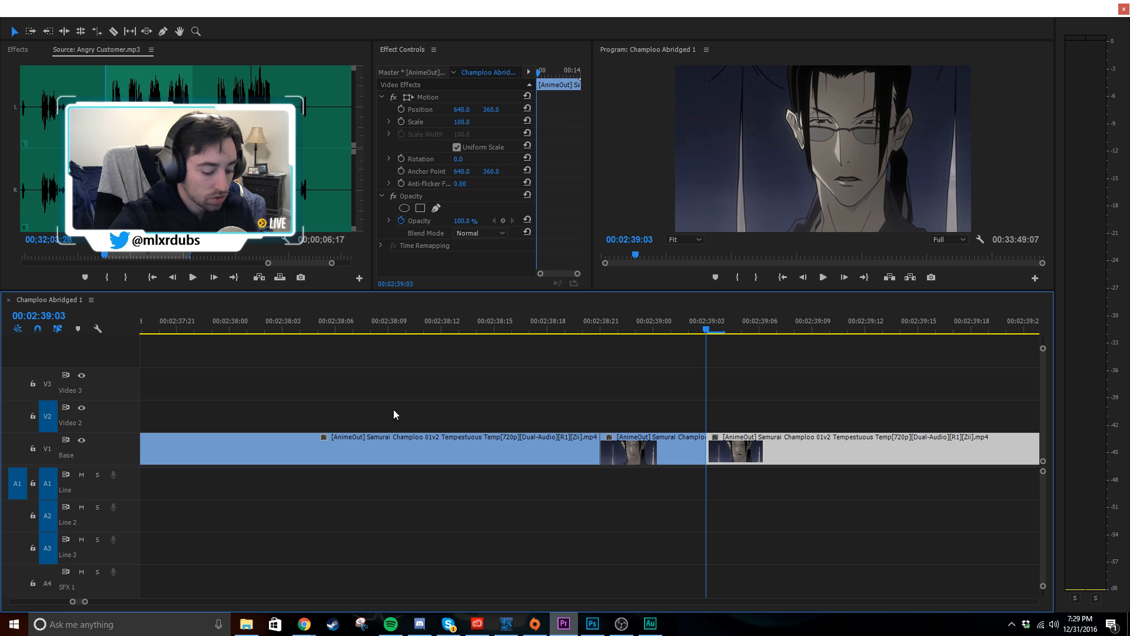
pyautogui.hotkey('ctrl', 'v')
pyautogui.moveTo(716, 415); pyautogui.dragTo(716, 376)
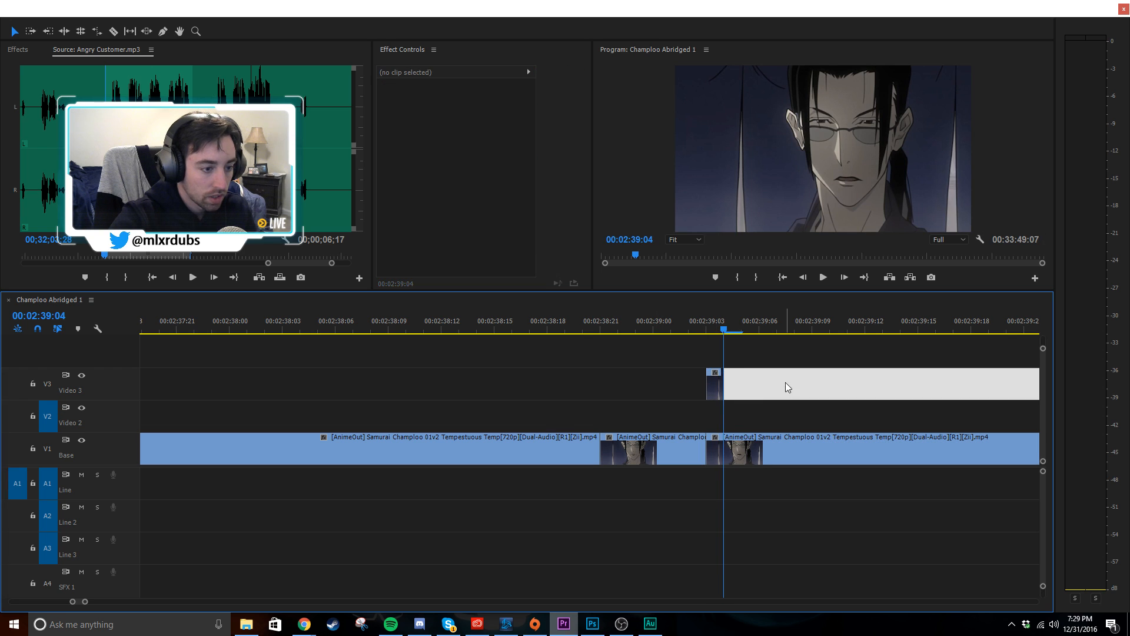
# - Split the base video on V1 at 00:02:38:23 and 00:02:39:00 to isolate another mouth frame
pyautogui.moveTo(739, 330); pyautogui.dragTo(644, 360)
pyautogui.press('Left')
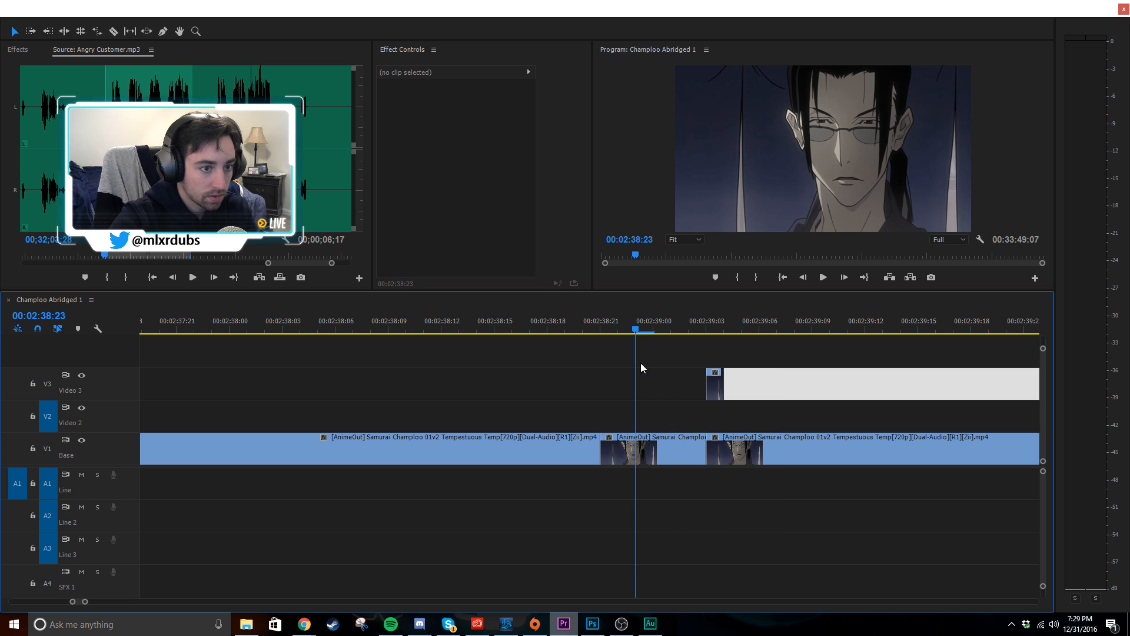
pyautogui.press('c')
pyautogui.click(642, 448)
pyautogui.click(648, 329)
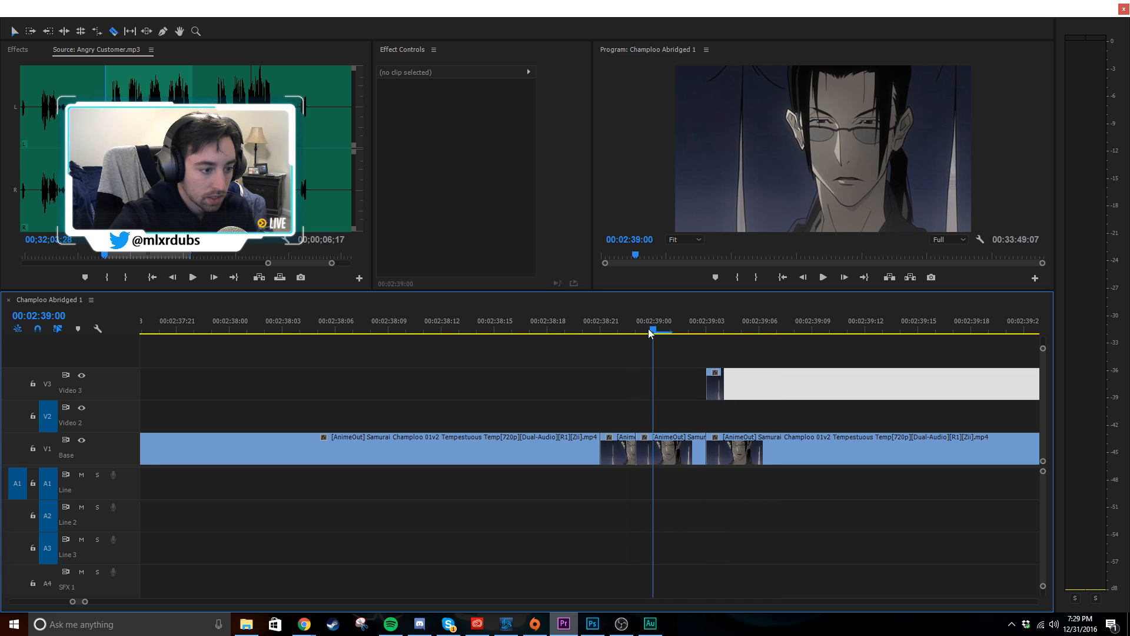
pyautogui.click(652, 448)
pyautogui.press('v')
# - Paste a copy of the frame at 00:02:38:23 onto Video 2 and move it to 00:02:39:02, just before the Video 3 frame
pyautogui.click(645, 449)
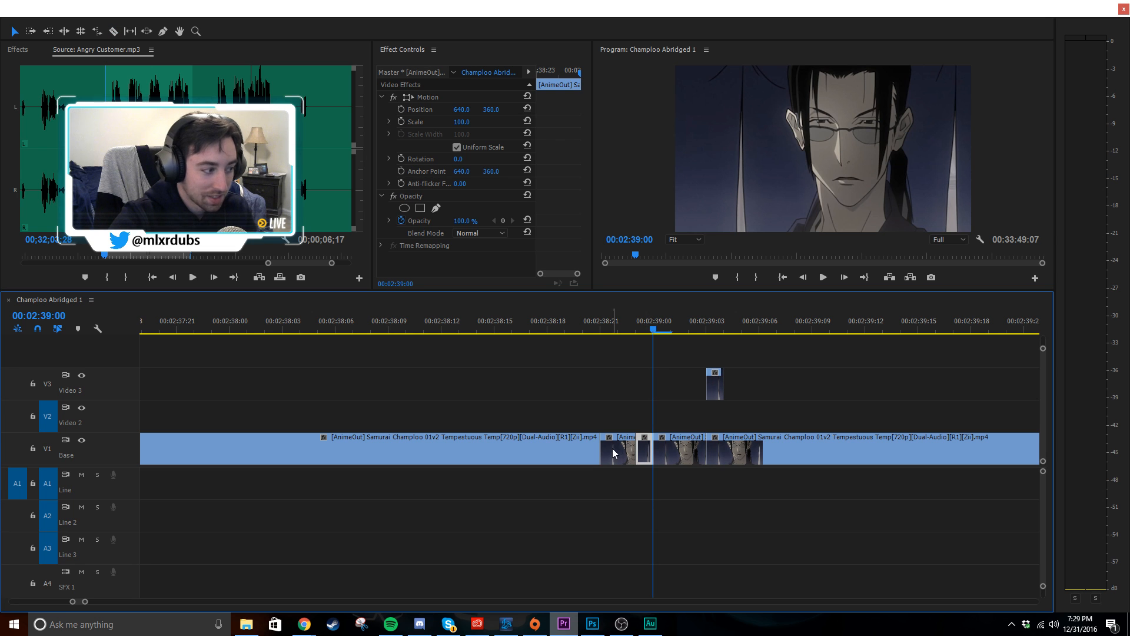
pyautogui.hotkey('ctrl', 'v')
pyautogui.click(783, 411)
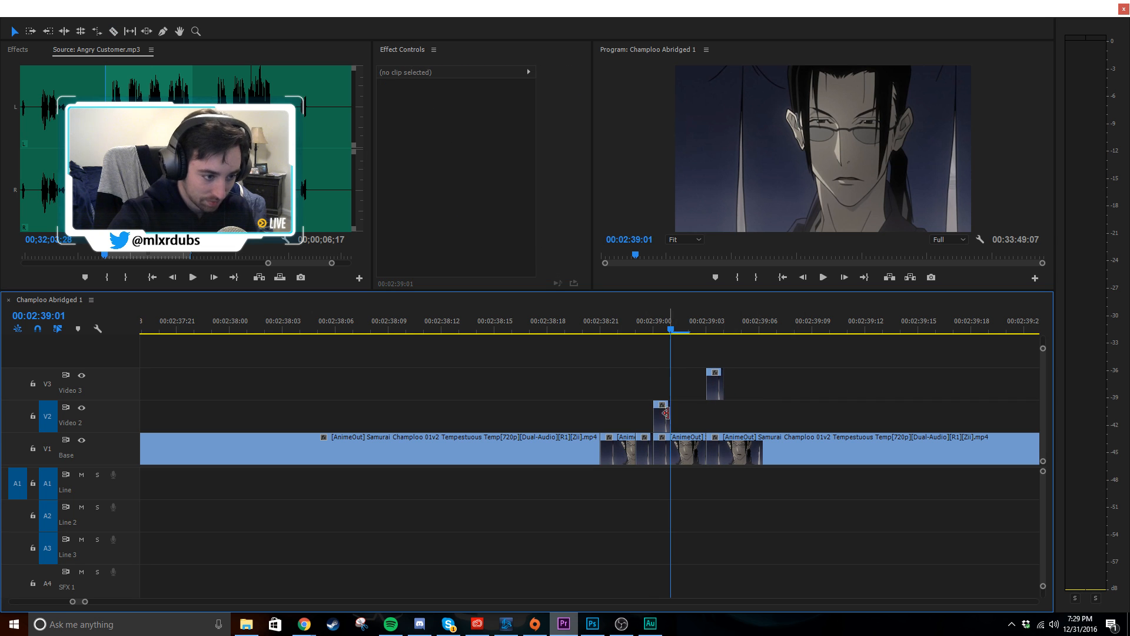
pyautogui.moveTo(661, 416); pyautogui.dragTo(697, 417)
pyautogui.click(775, 415)
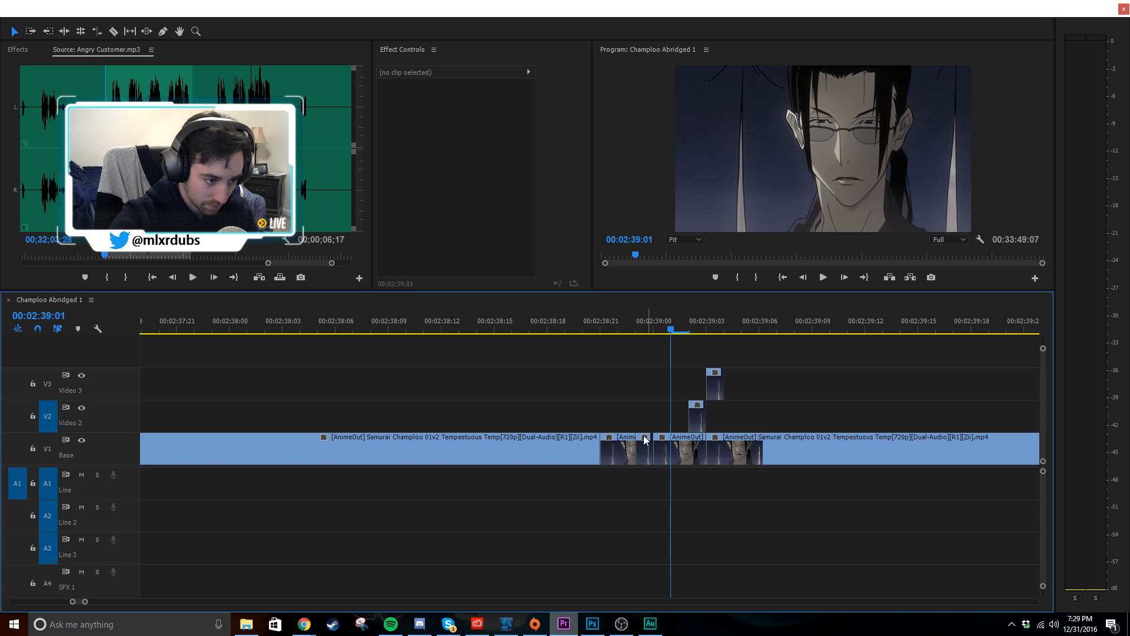
# - Split the base video on V1 at 00:02:37:06 and again at 00:02:38:03
pyautogui.click(621, 446)
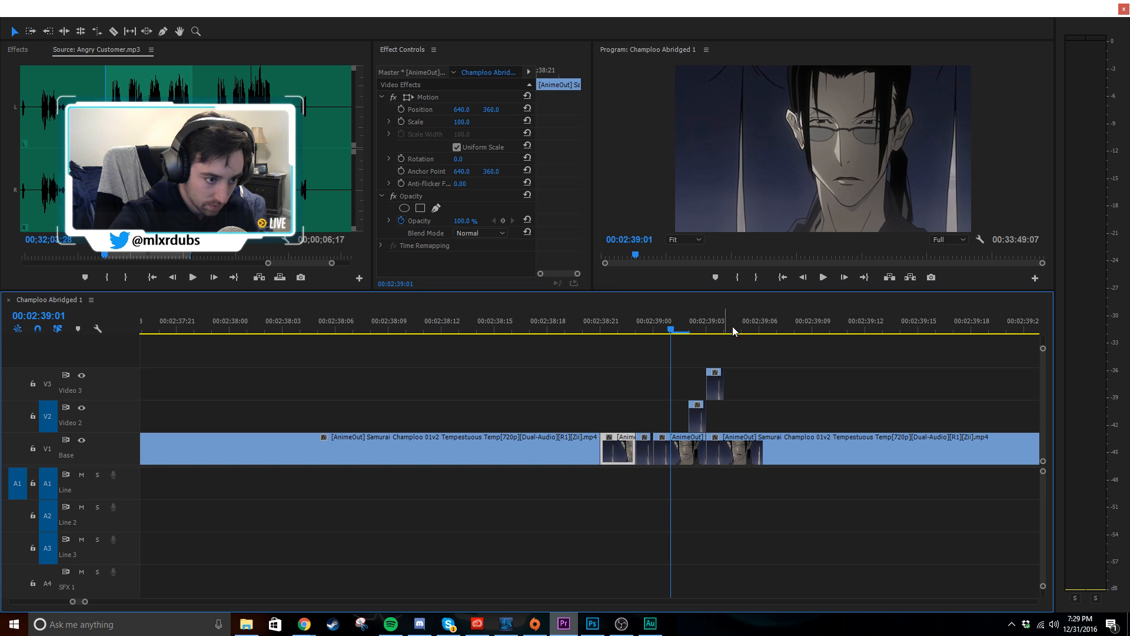
pyautogui.moveTo(730, 329); pyautogui.dragTo(318, 352)
pyautogui.press('-')
pyautogui.press('-')
pyautogui.press('c')
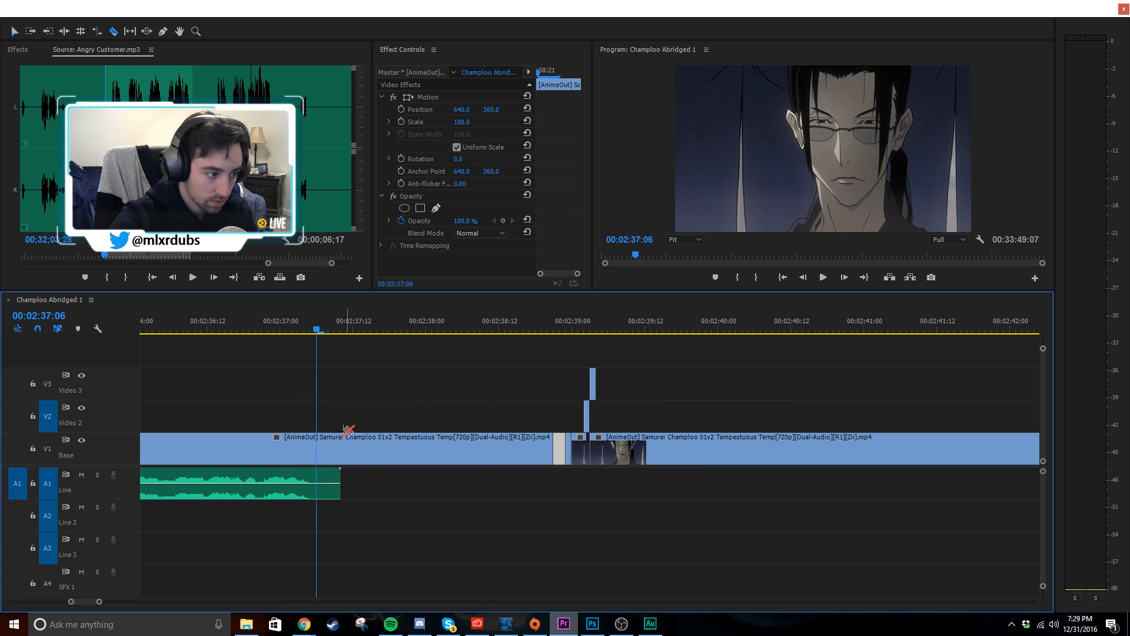
pyautogui.click(321, 451)
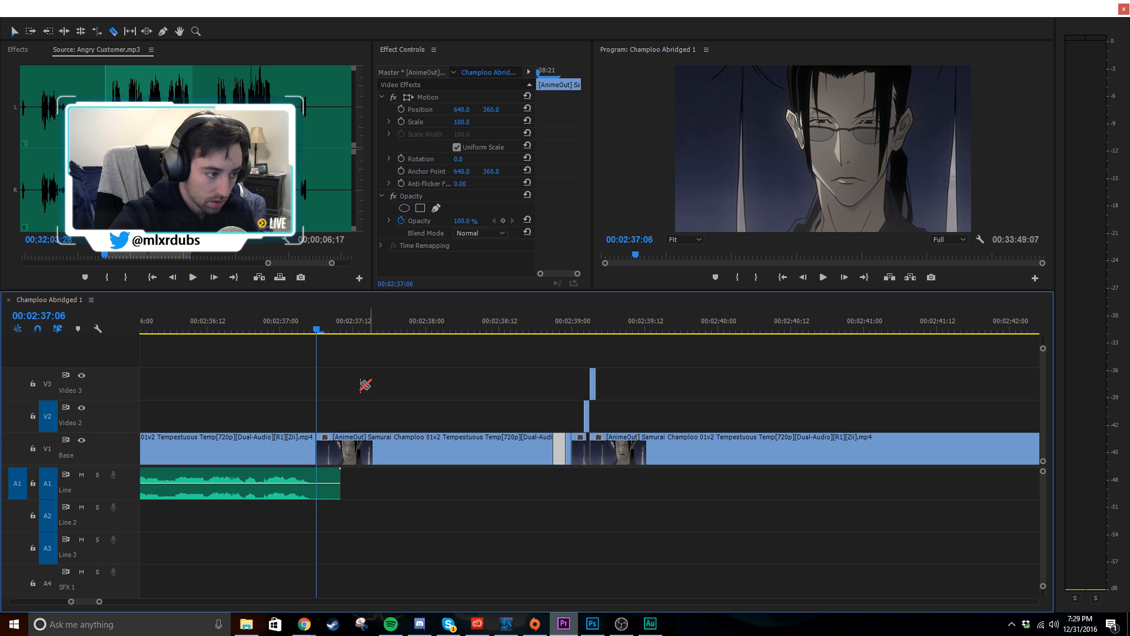
pyautogui.moveTo(323, 324); pyautogui.dragTo(448, 349)
pyautogui.click(446, 450)
# - Delete the V1 base segment between 00:02:38:03 and the isolated mouth frames, and play back the clip leading up to the gap
pyautogui.press('v')
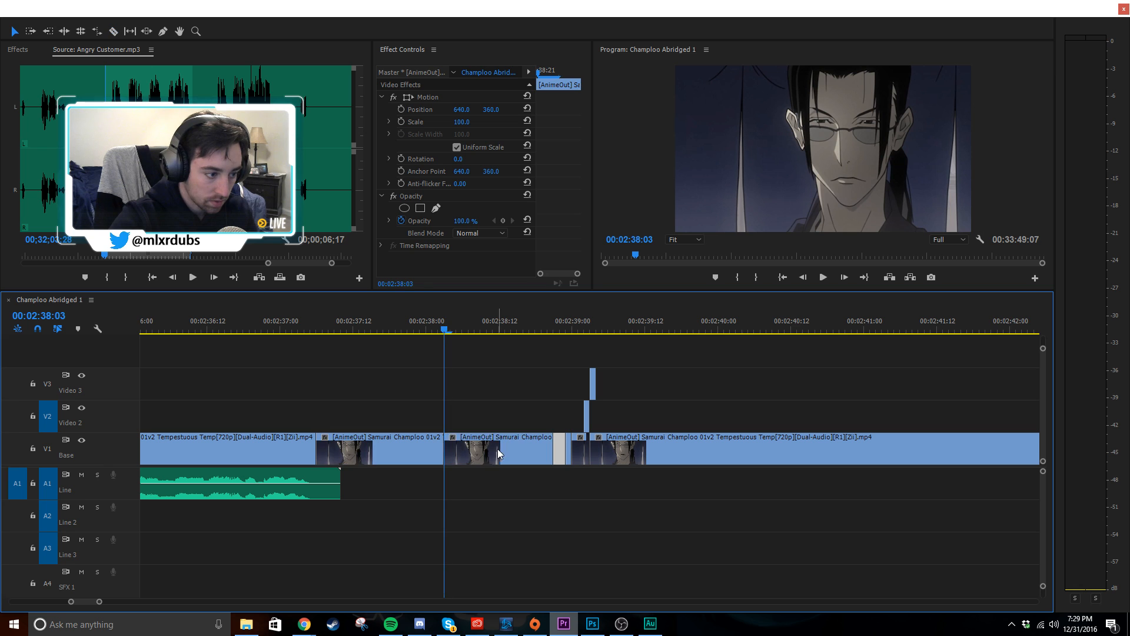
pyautogui.click(498, 449)
pyautogui.scroll(3, 648, 473)
pyautogui.press('Delete')
pyautogui.click(536, 464)
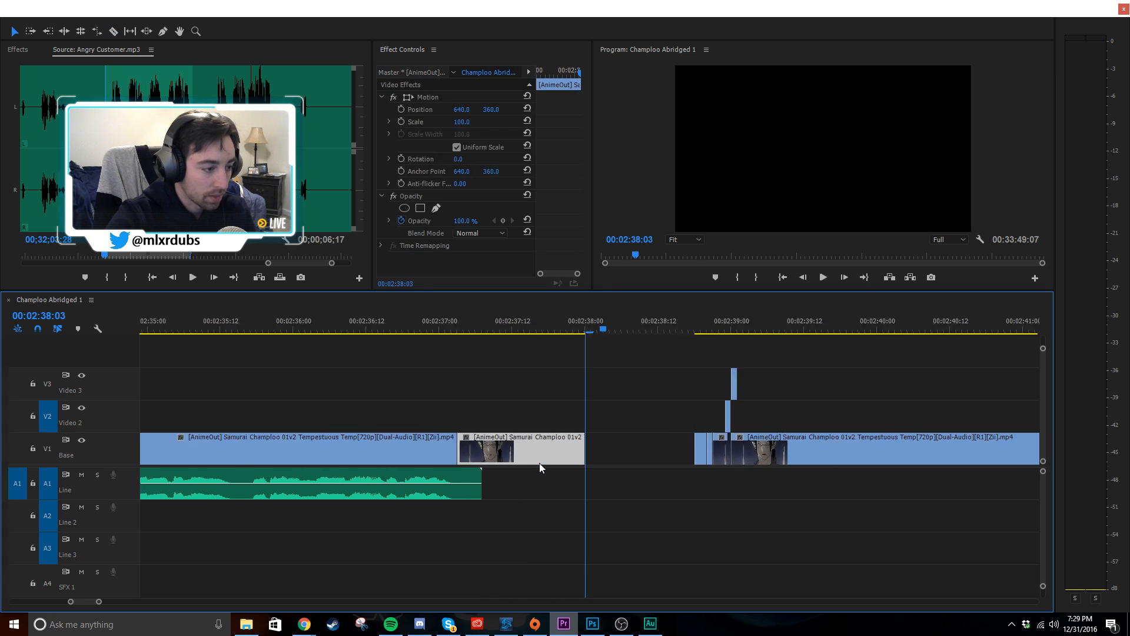
pyautogui.scroll(3, 537, 340)
pyautogui.click(542, 318)
pyautogui.press('space')
pyautogui.press('space')
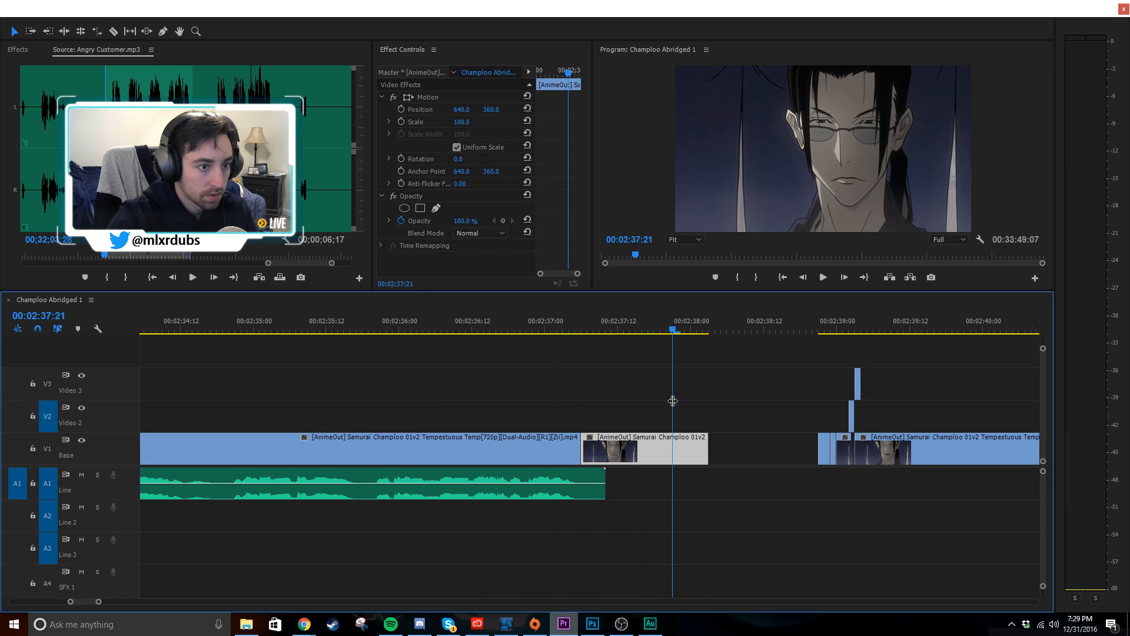
pyautogui.scroll(-2, 669, 419)
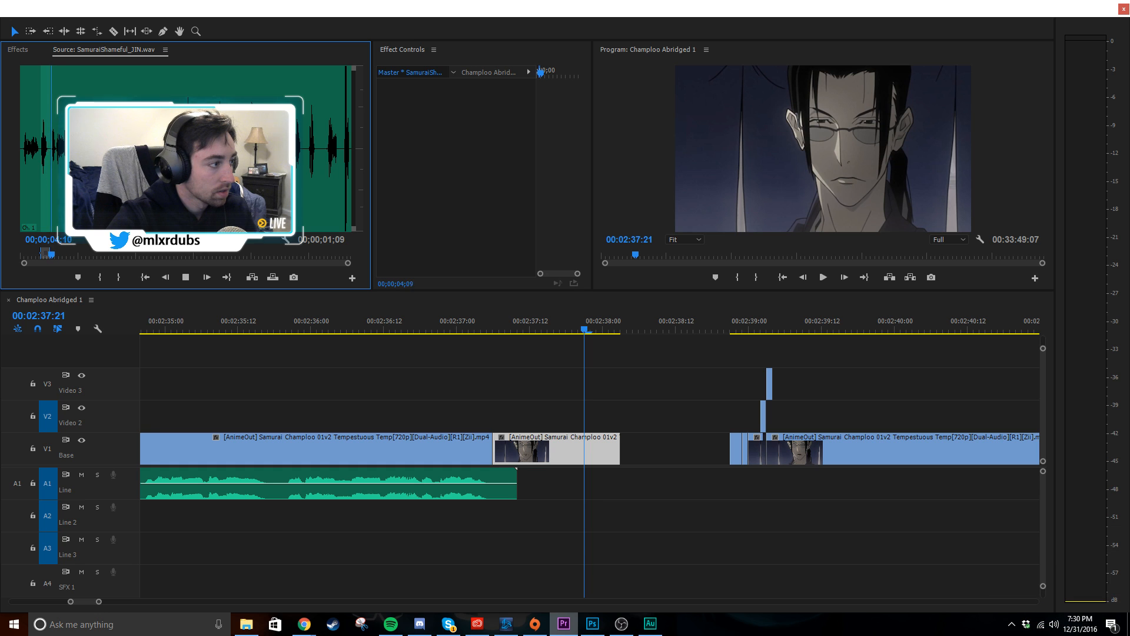
# - Mark SamuraiShameful_JIN.wav from 00;00;04;01 to 00;00;08;09 and place that line on Line 2 (A2), starting at about 00:02:36:20
pyautogui.press('space')
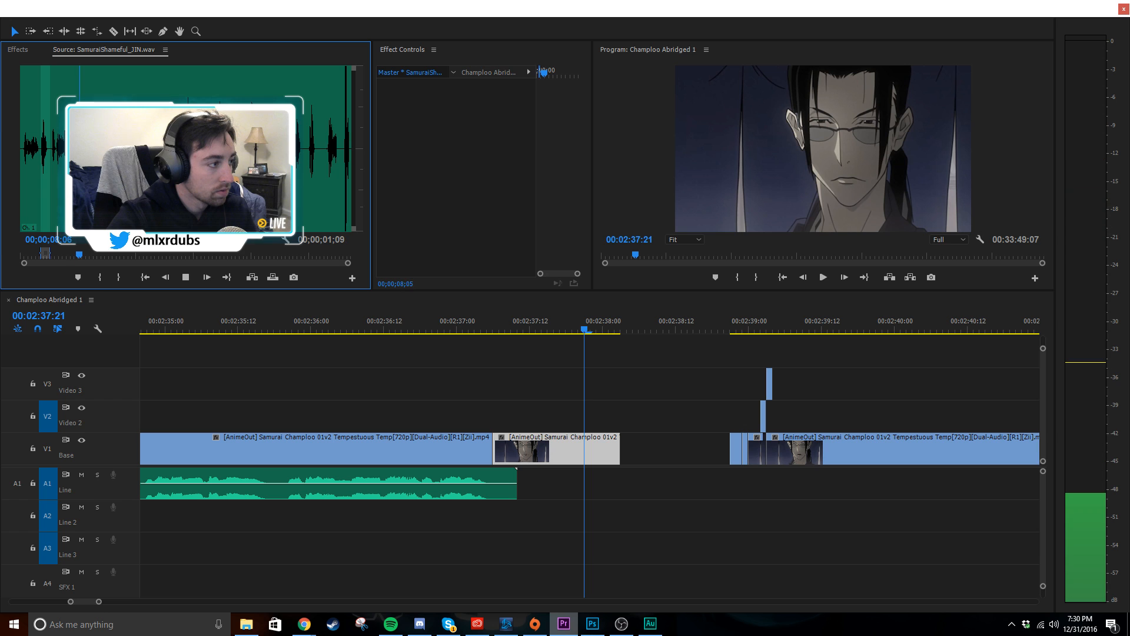
pyautogui.press('space')
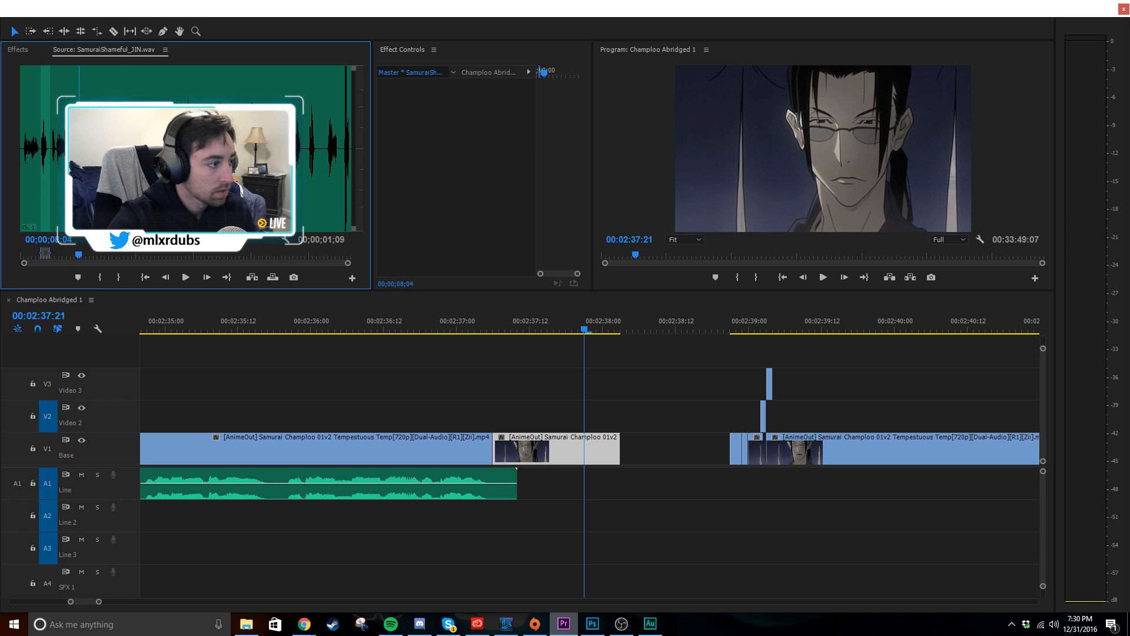
pyautogui.press('o')
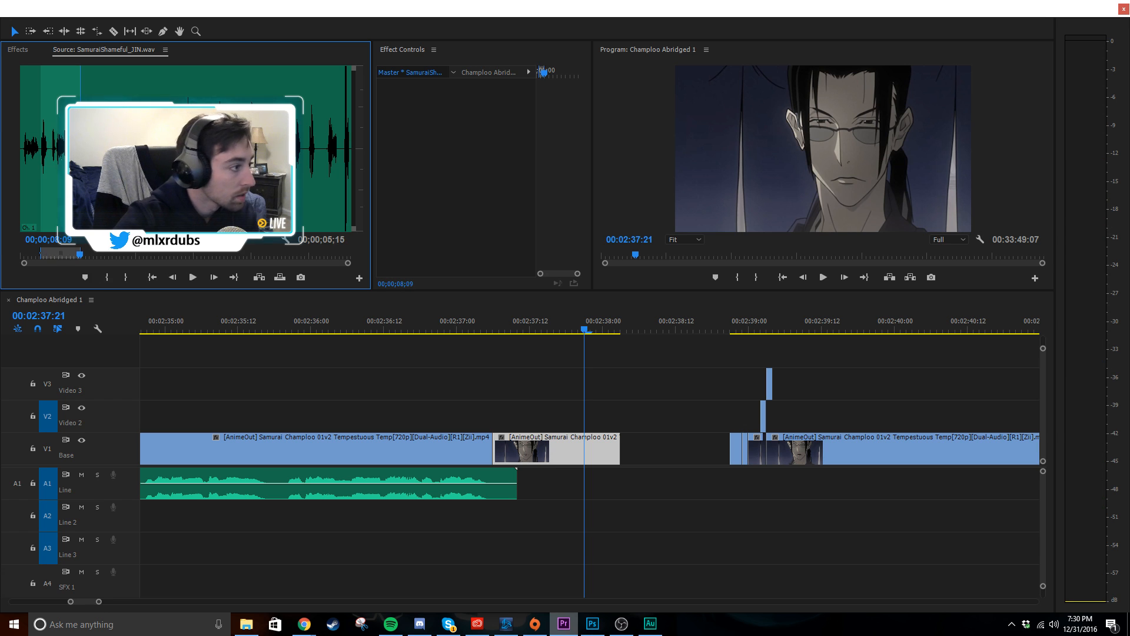
pyautogui.moveTo(47, 161); pyautogui.dragTo(51, 162)
pyautogui.press('i')
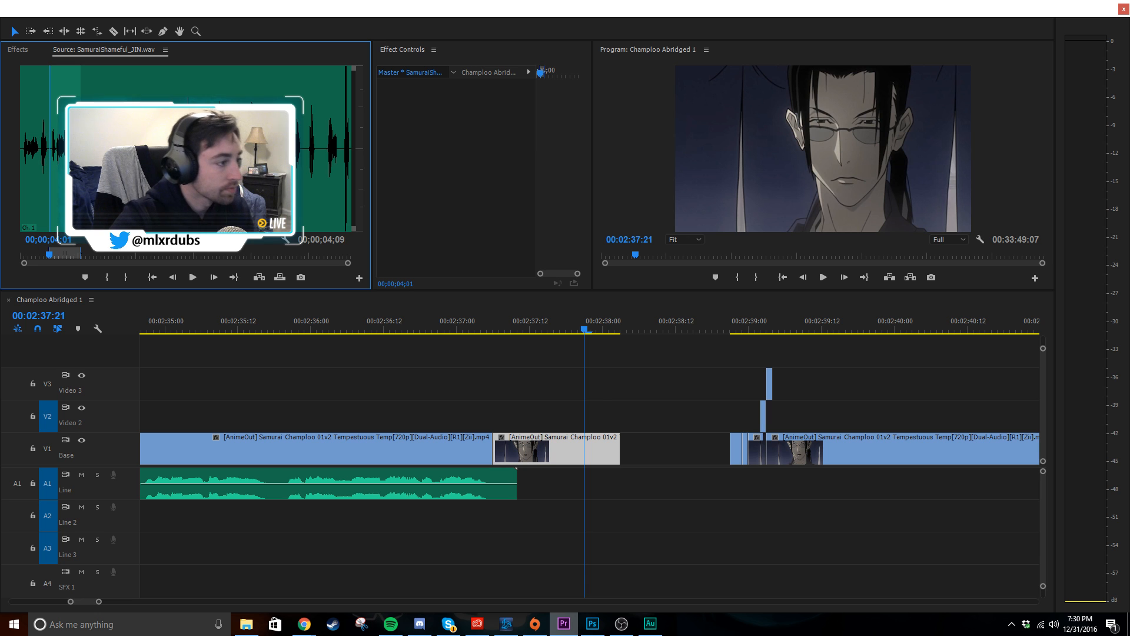
pyautogui.moveTo(192, 240); pyautogui.dragTo(470, 523)
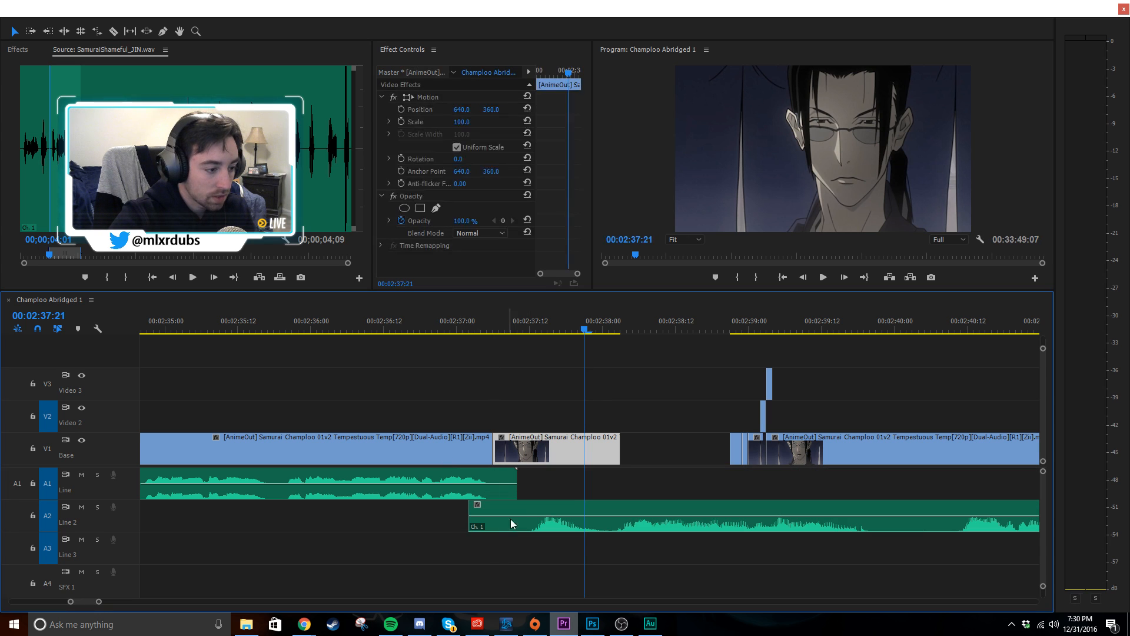
pyautogui.moveTo(574, 506); pyautogui.dragTo(521, 509)
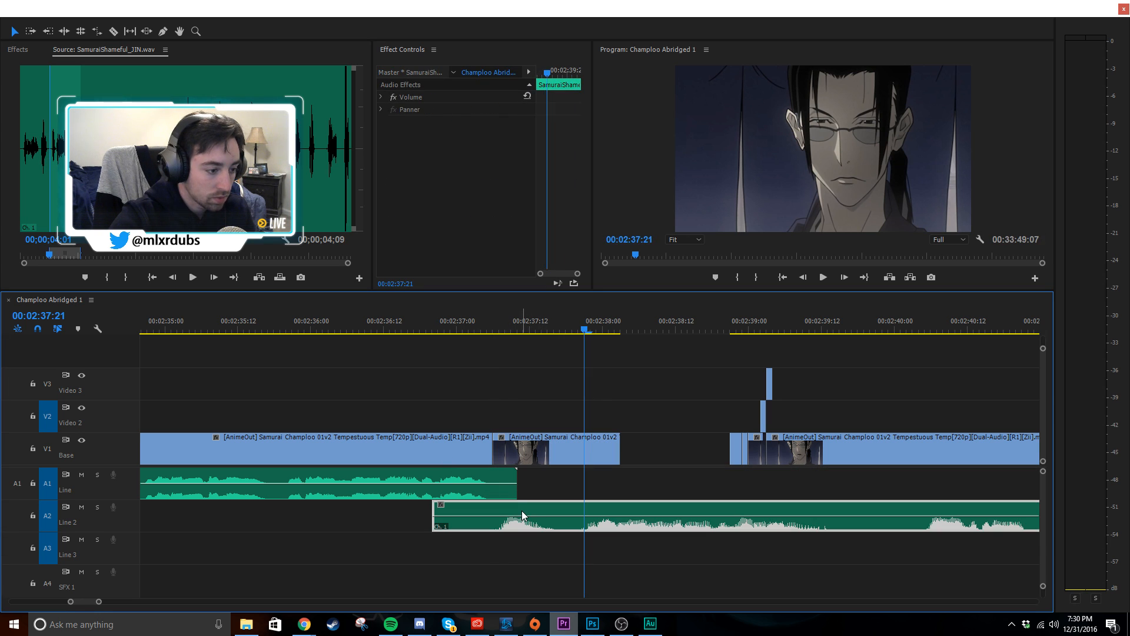
# - Open the new Jin line in Adobe Audition and apply Full Reverb with the Champloo Tea House preset to the whole clip
pyautogui.rightClick(522, 511)
pyautogui.click(594, 146)
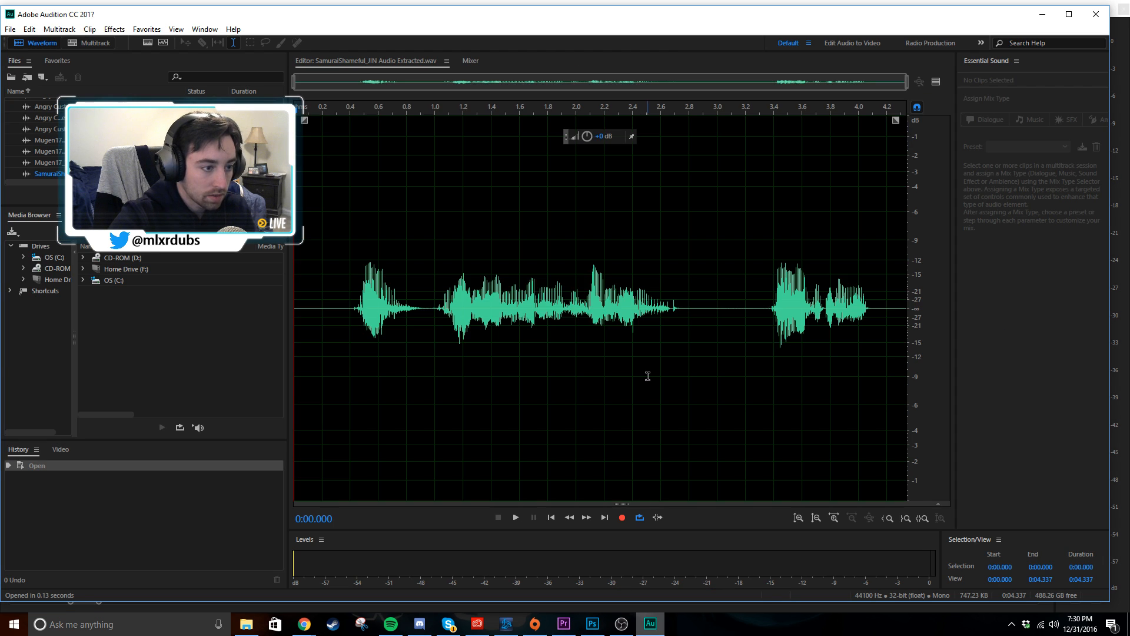
pyautogui.hotkey('ctrl', 'a')
pyautogui.click(115, 30)
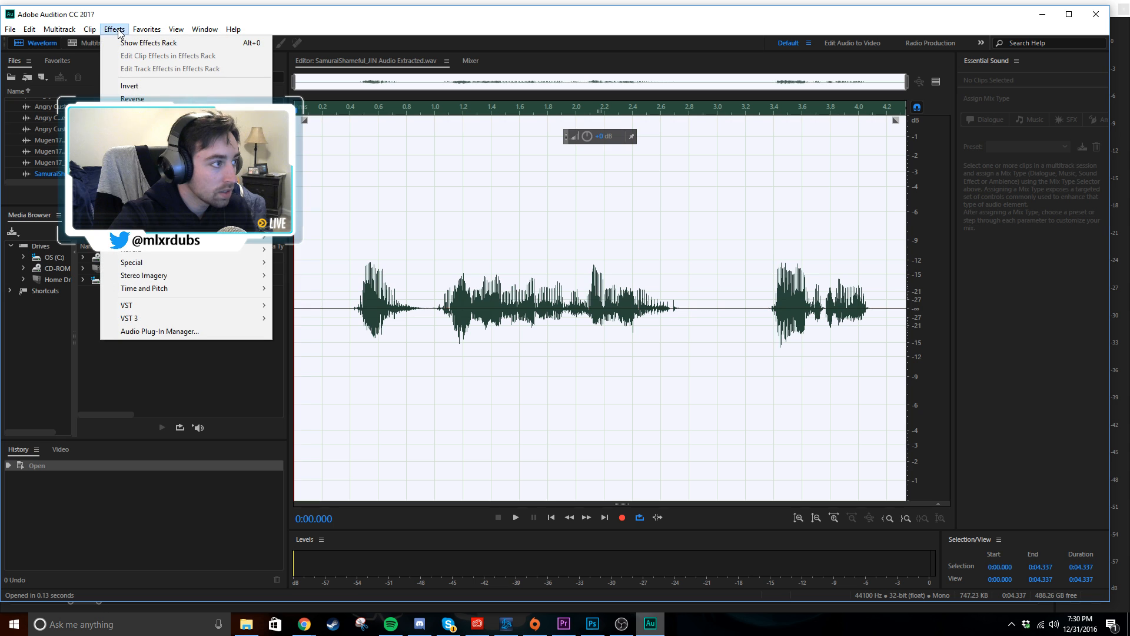
pyautogui.moveTo(176, 251)
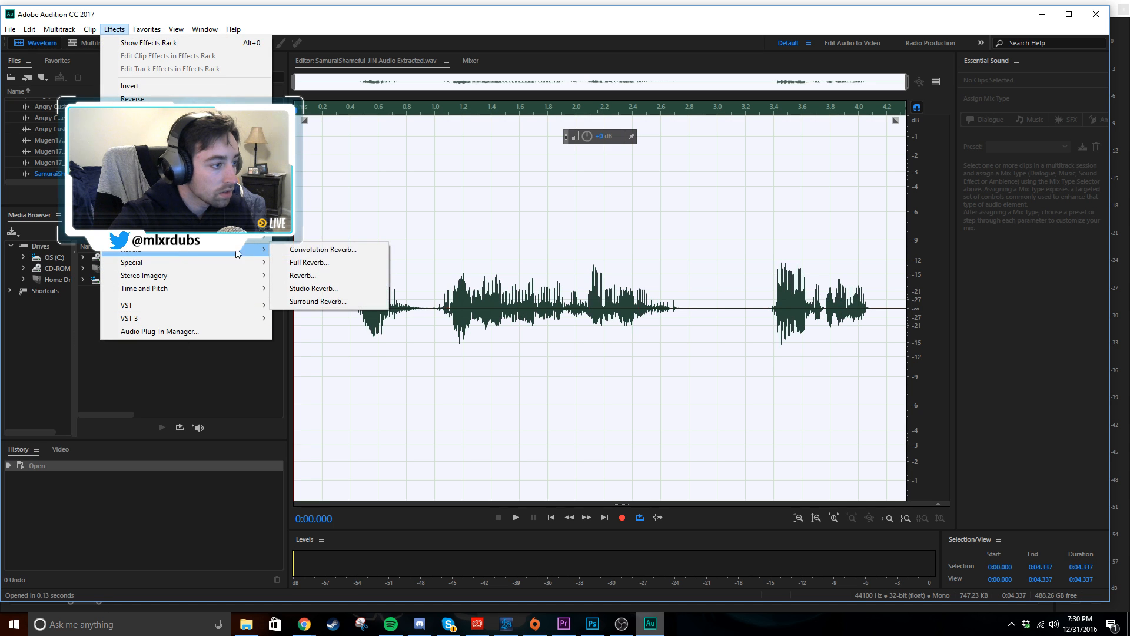
pyautogui.click(296, 262)
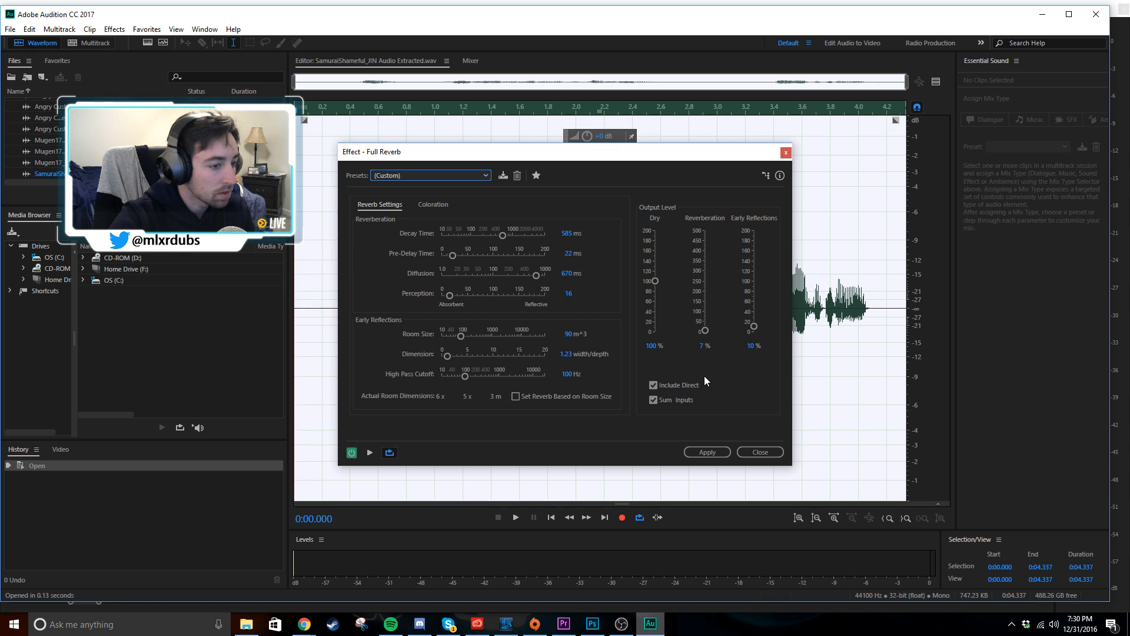
pyautogui.click(467, 176)
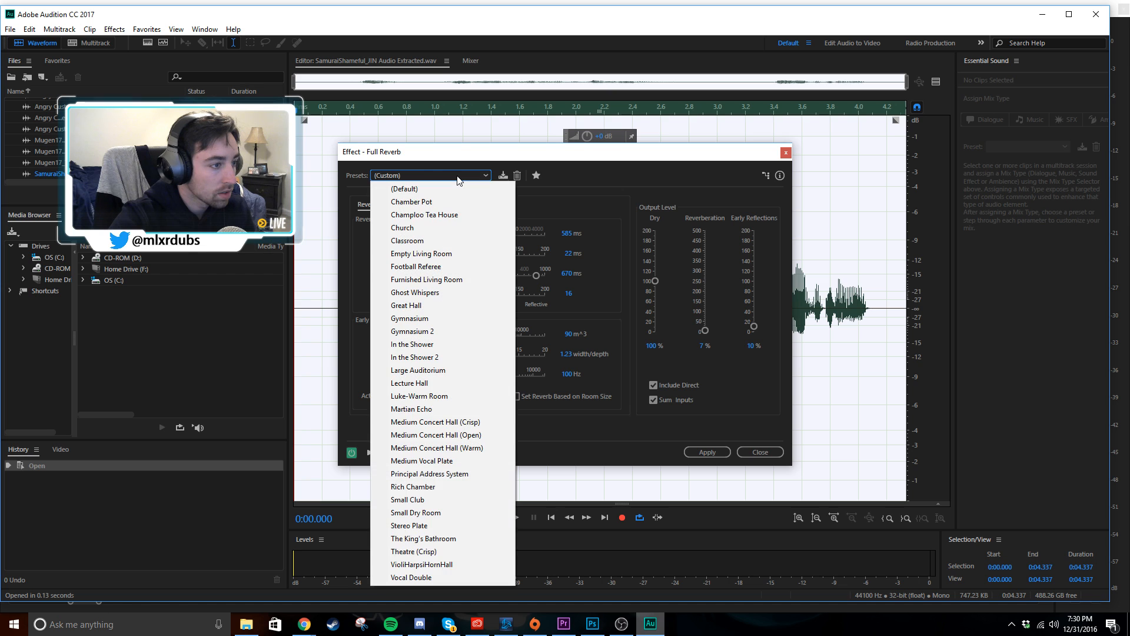
pyautogui.click(458, 239)
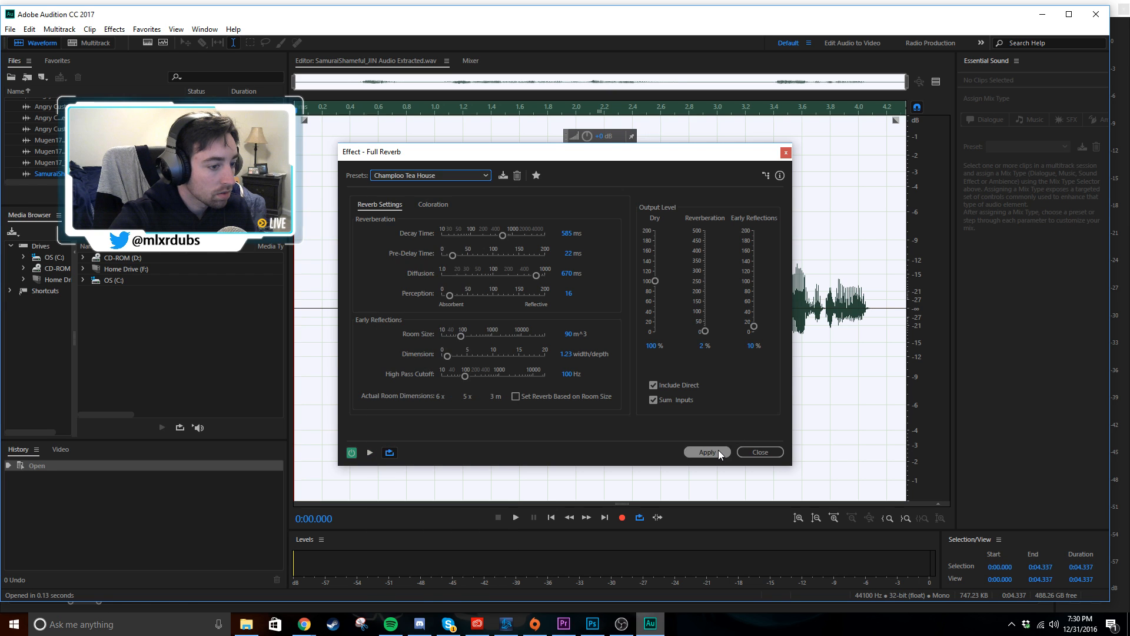
pyautogui.click(707, 452)
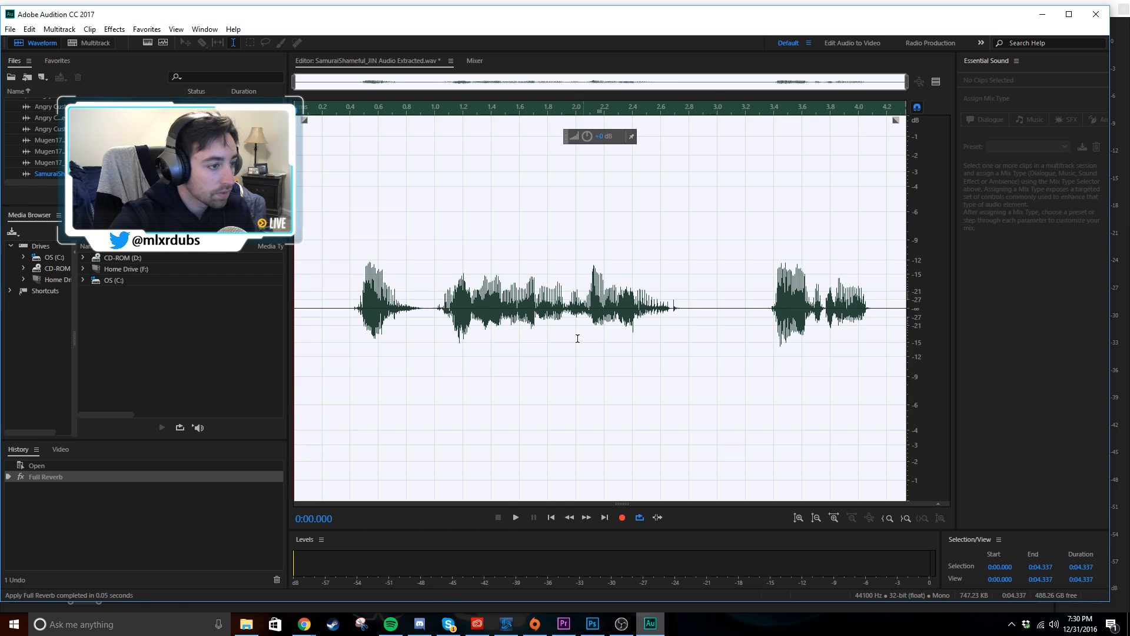
# - Switch back to Premiere Pro and play the sequence through the Jin line on Line 2 to check its timing
pyautogui.click(564, 624)
pyautogui.press('-')
pyautogui.press('-')
pyautogui.press('-')
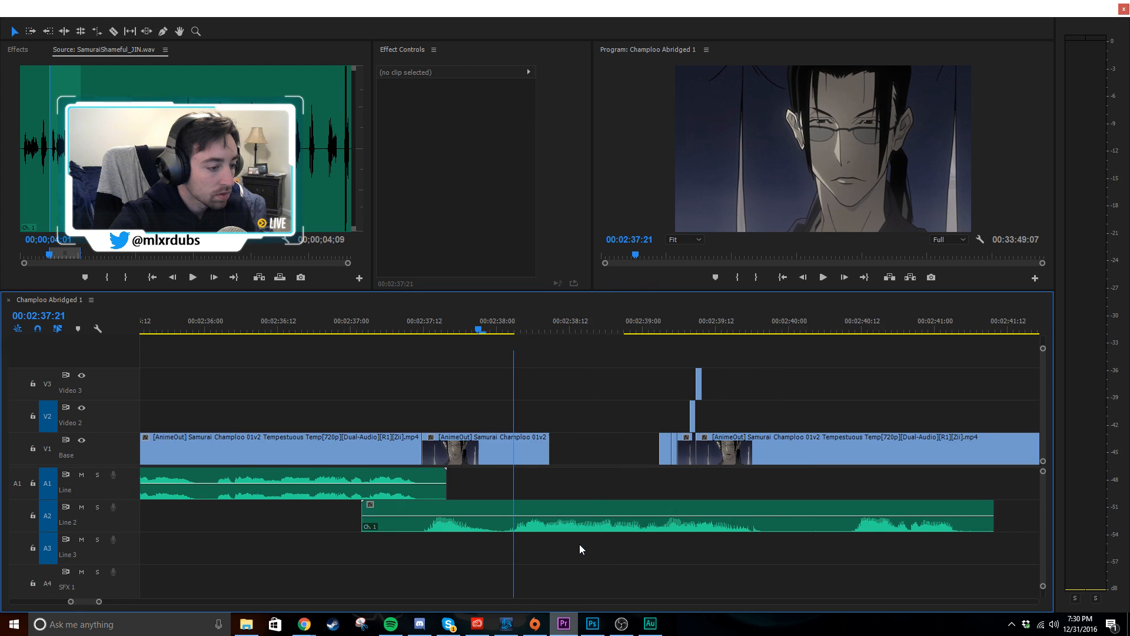
pyautogui.press('space')
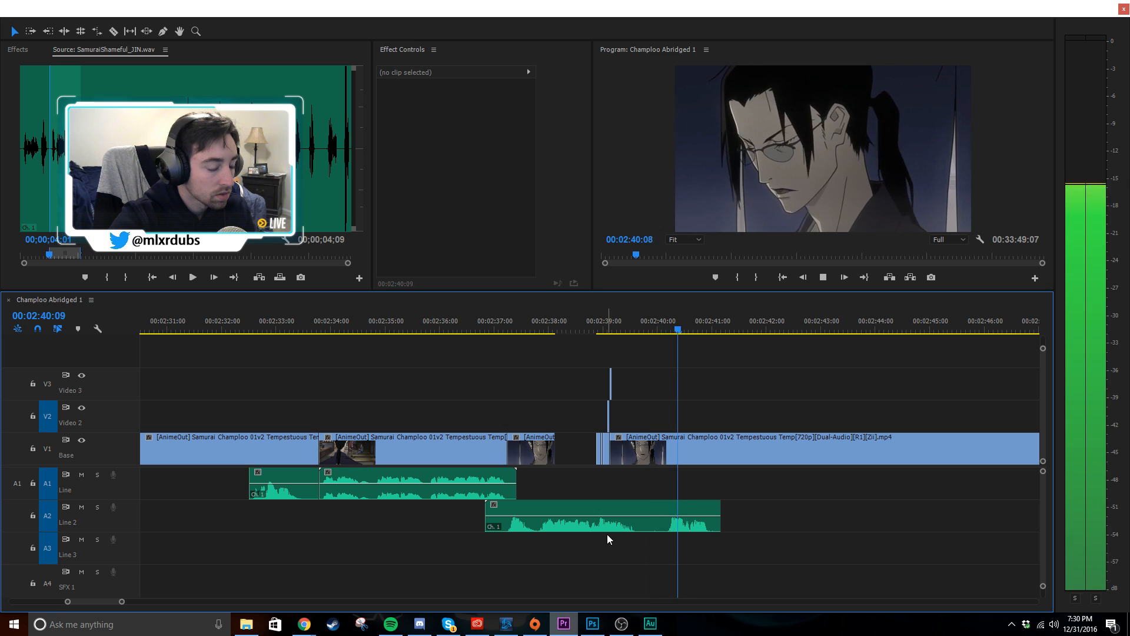
pyautogui.press('space')
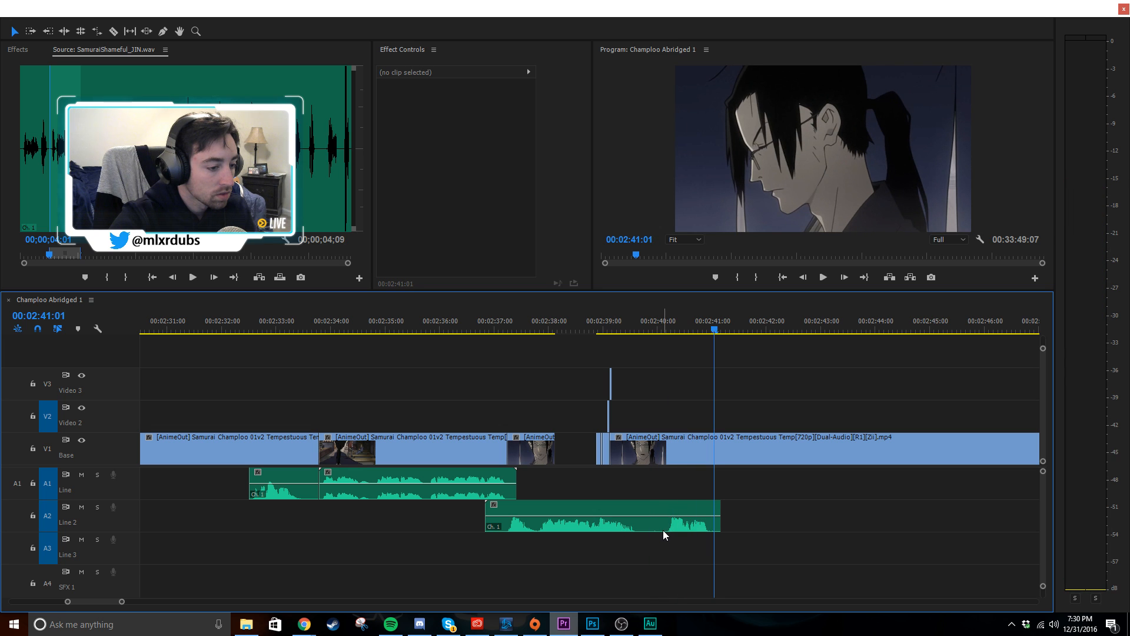
# - Move the Jin line on Line 2 later so it starts at the 00:02:37:06 cut, and play back the exchange
pyautogui.click(474, 328)
pyautogui.press('space')
pyautogui.click(580, 518)
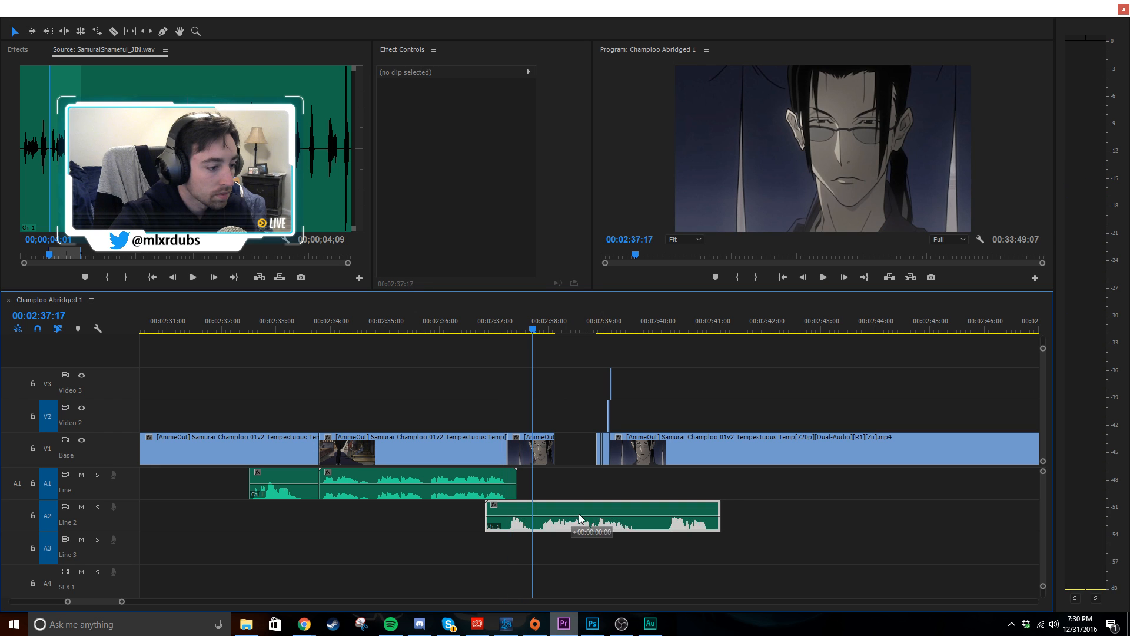
pyautogui.moveTo(580, 518); pyautogui.dragTo(602, 518)
pyautogui.click(498, 331)
pyautogui.press('space')
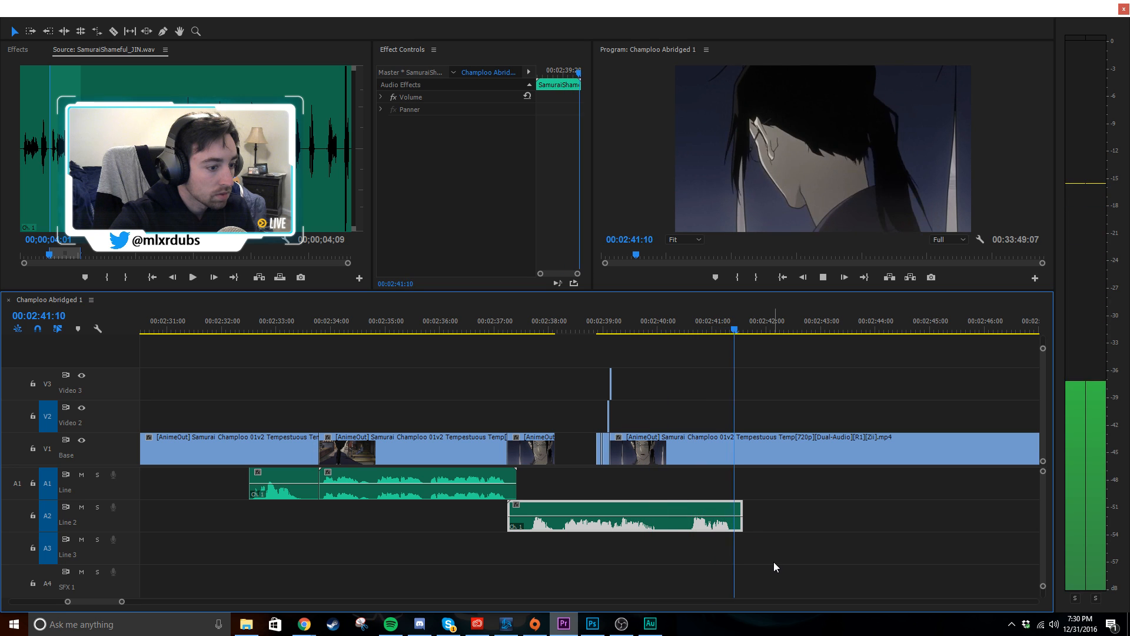
pyautogui.press('space')
# - Check the shot at 00:02:40:09 and listen to further takes in SamuraiShameful_JIN.wav at several points between 11 and 26 seconds
pyautogui.moveTo(612, 322); pyautogui.dragTo(677, 328)
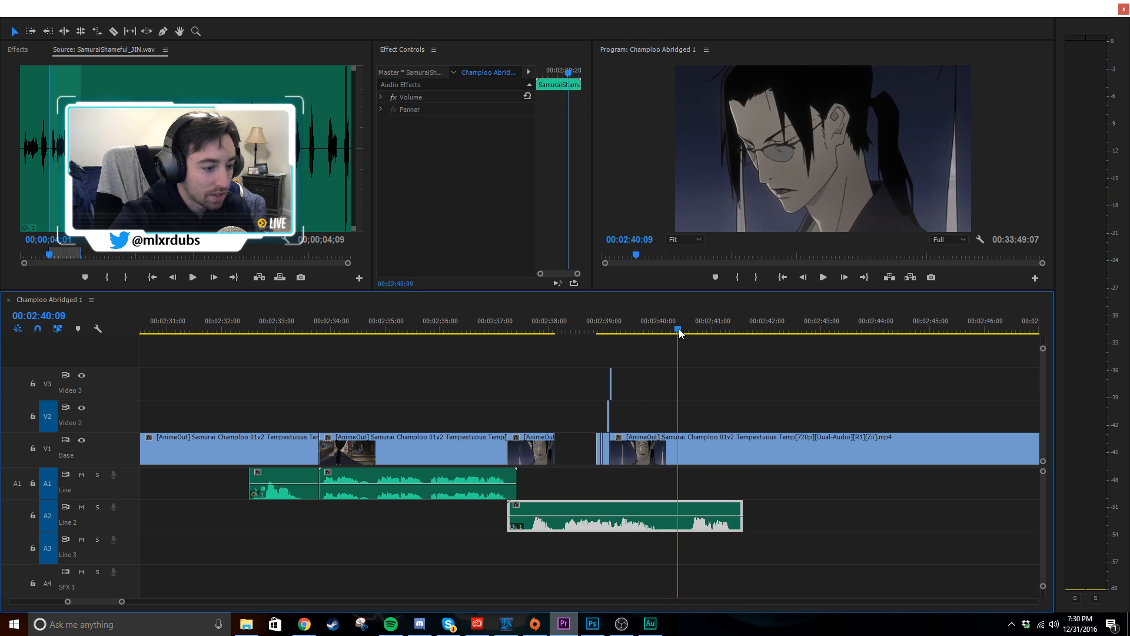
pyautogui.scroll(-3, 608, 367)
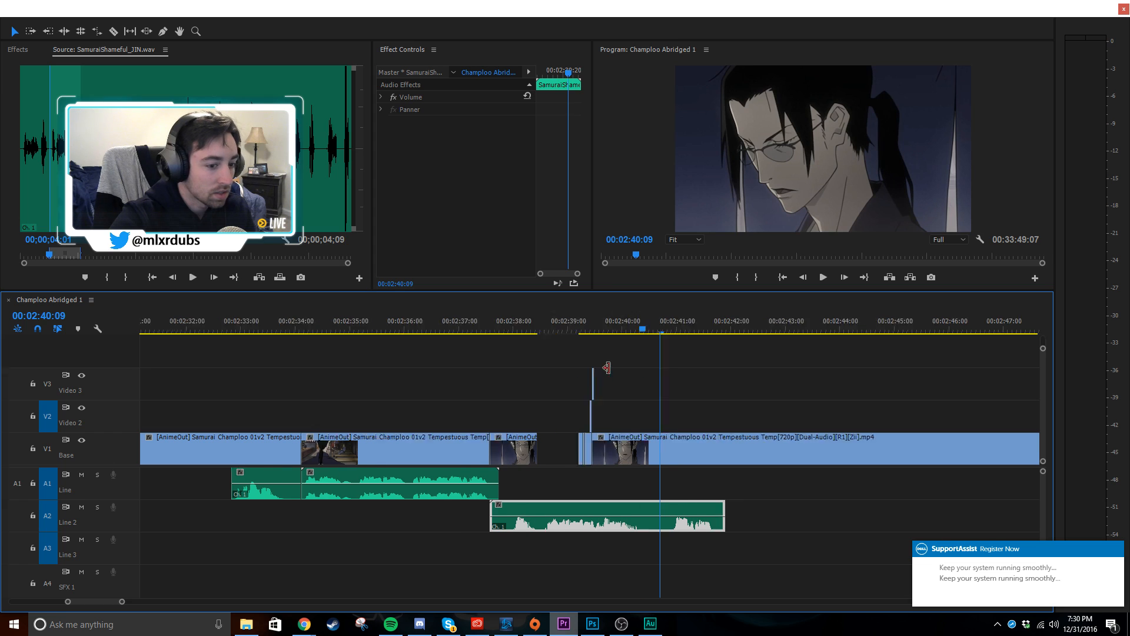
pyautogui.click(103, 177)
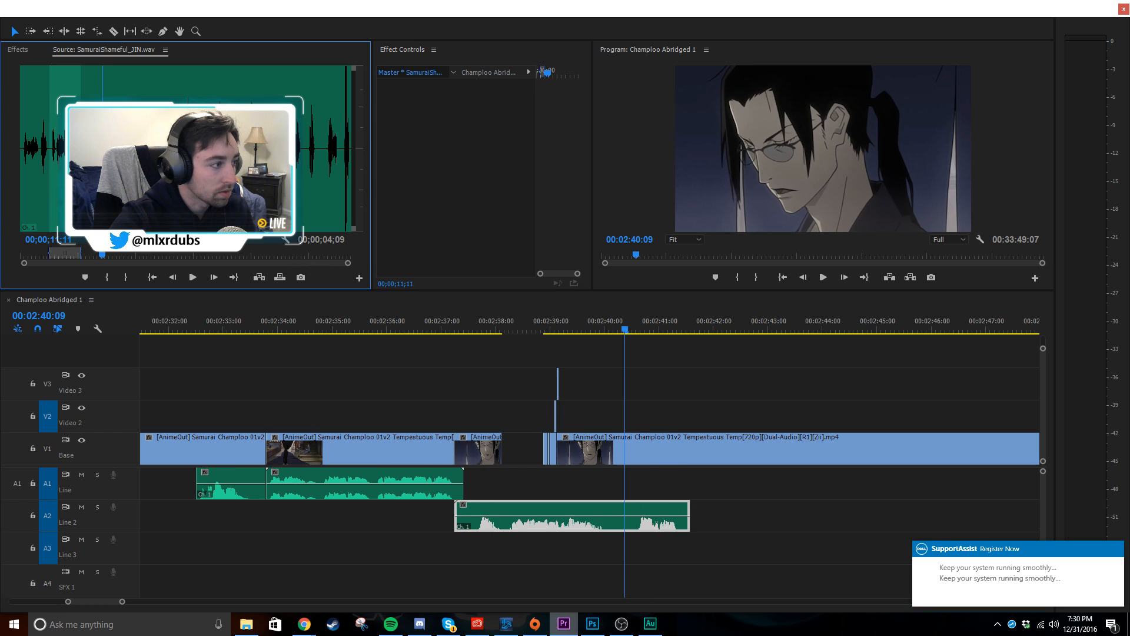
pyautogui.press('space')
pyautogui.click(125, 177)
pyautogui.press('space')
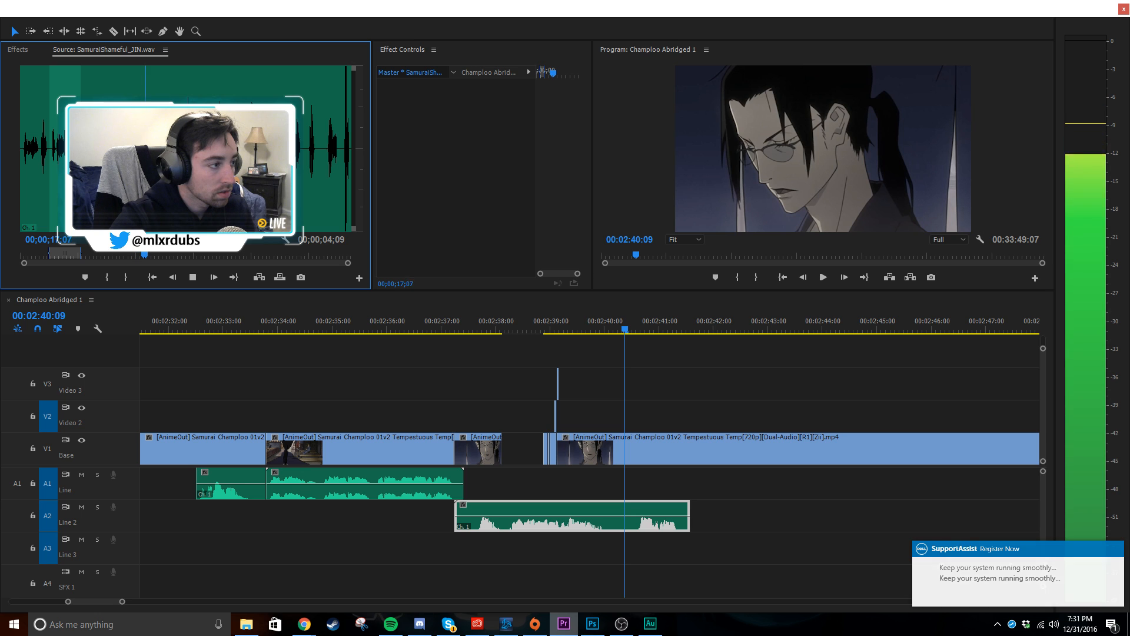
pyautogui.click(206, 176)
pyautogui.press('space')
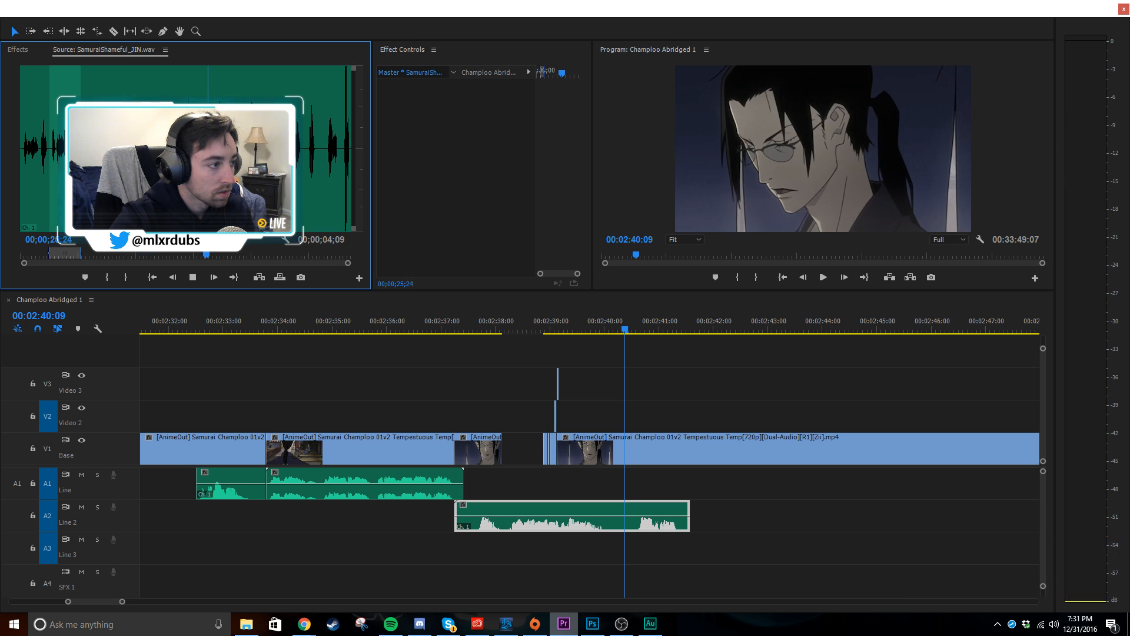
# - Play the source audio, and play the sequence from about 02:37:00 to check the dialogue against the picture
pyautogui.press('space')
pyautogui.press('space')
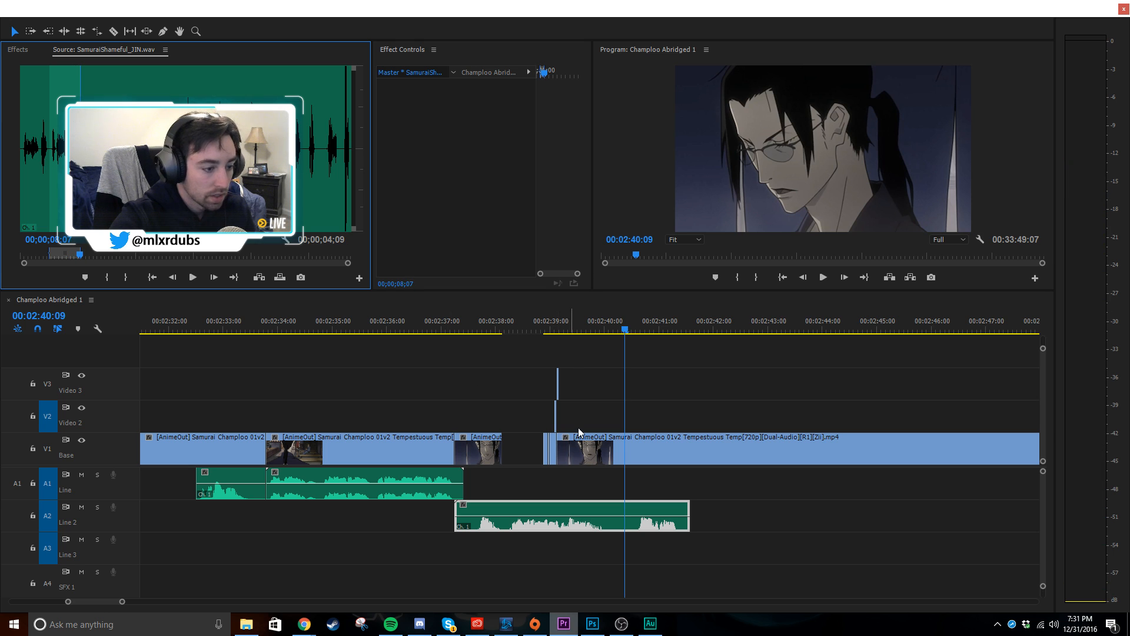
pyautogui.click(691, 407)
pyautogui.press('=')
pyautogui.click(670, 400)
pyautogui.scroll(2, 450, 411)
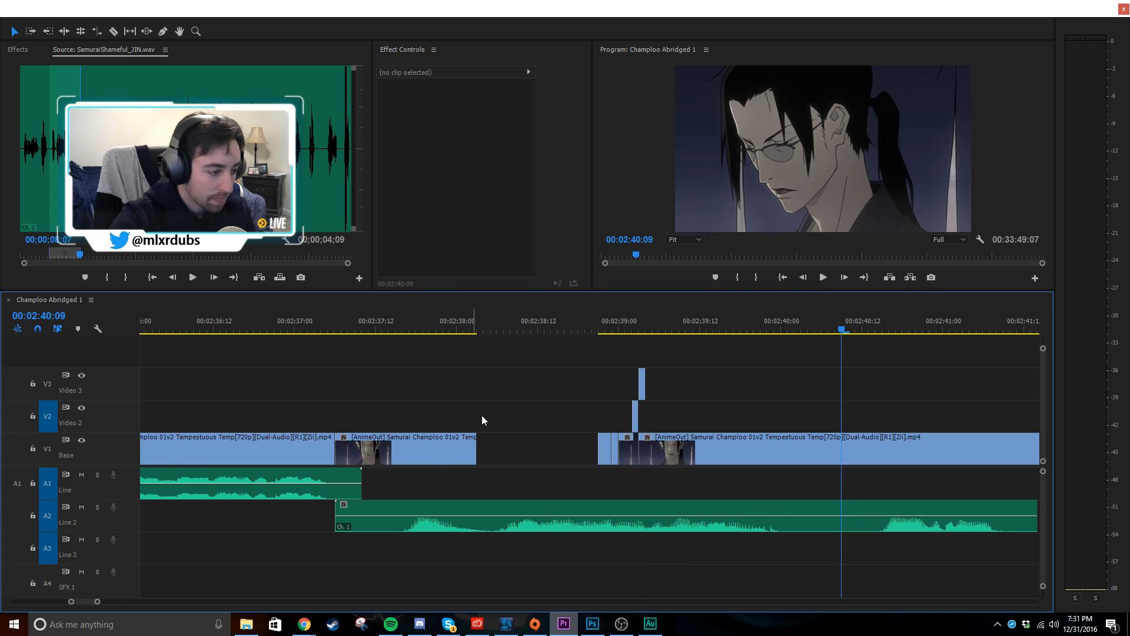
pyautogui.click(508, 385)
pyautogui.click(367, 331)
pyautogui.moveTo(369, 331); pyautogui.dragTo(266, 344)
pyautogui.press('space')
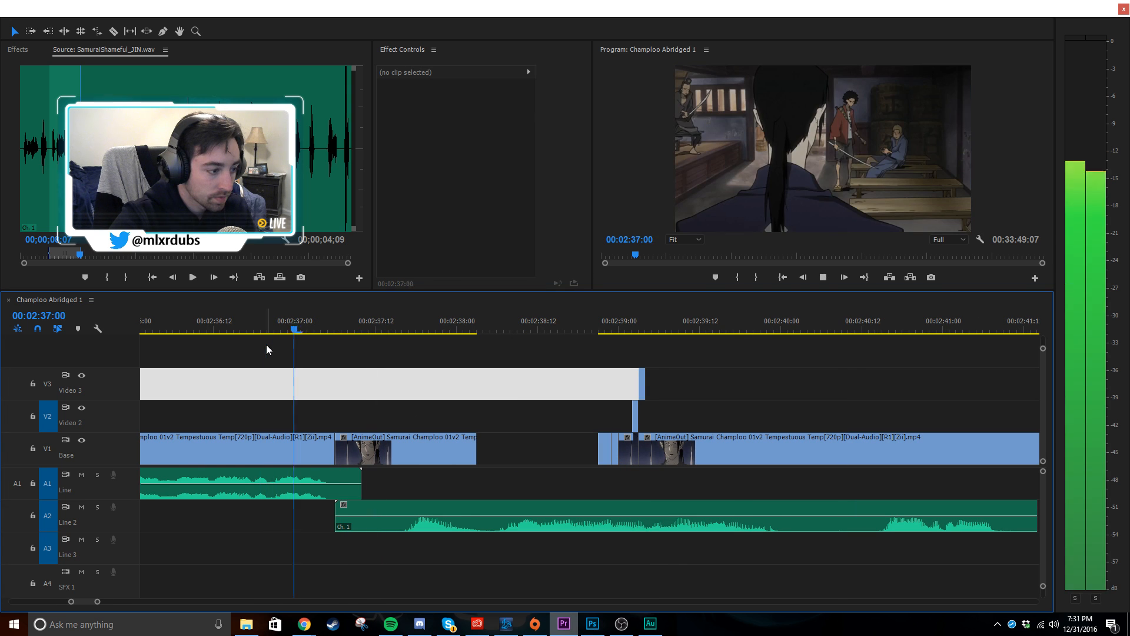
pyautogui.press('space')
# - Copy the two short Video 2 and Video 3 clips near 02:39:03 to 02:37:16 and play back the result
pyautogui.moveTo(398, 332); pyautogui.dragTo(406, 330)
pyautogui.click(612, 405)
pyautogui.moveTo(609, 374); pyautogui.dragTo(658, 412)
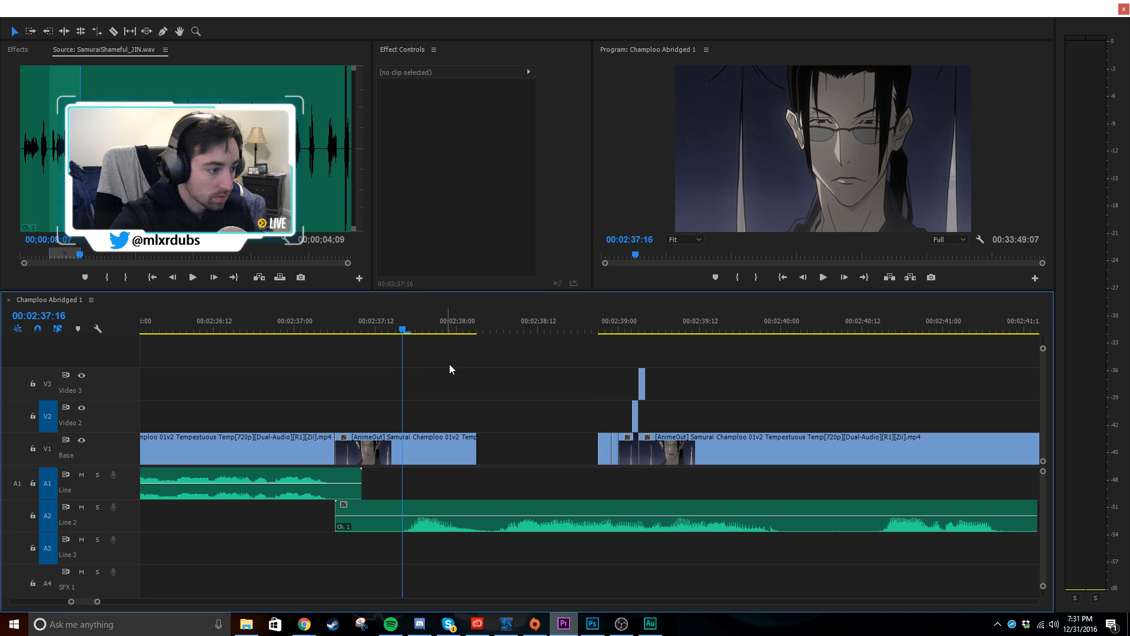
pyautogui.hotkey('ctrl', 'v')
pyautogui.click(401, 319)
pyautogui.press('space')
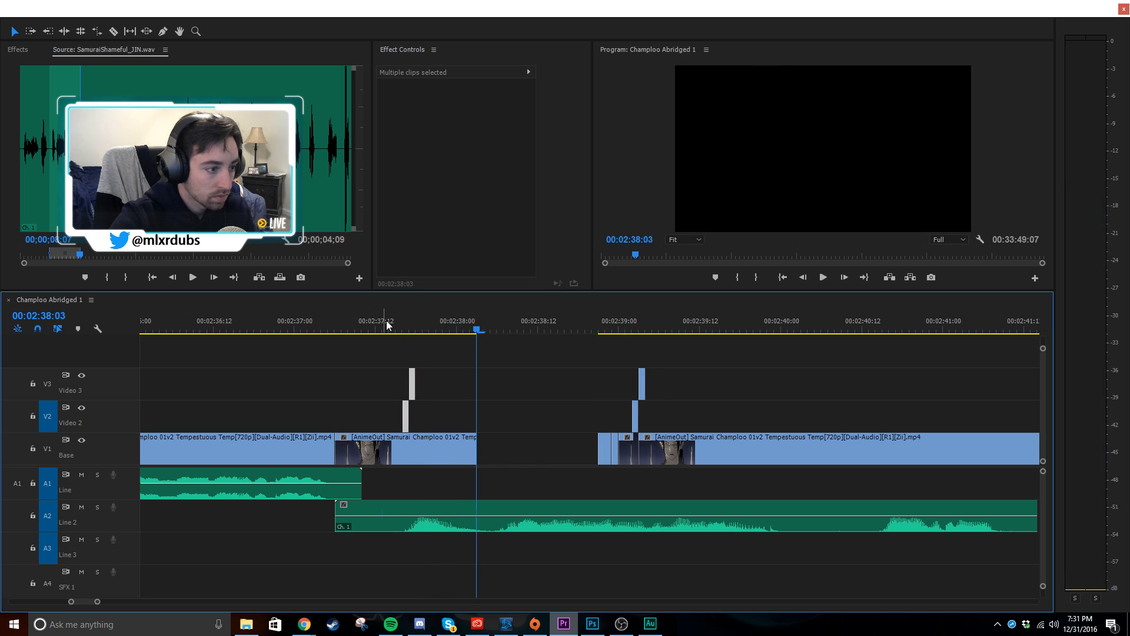
pyautogui.moveTo(382, 321); pyautogui.dragTo(404, 334)
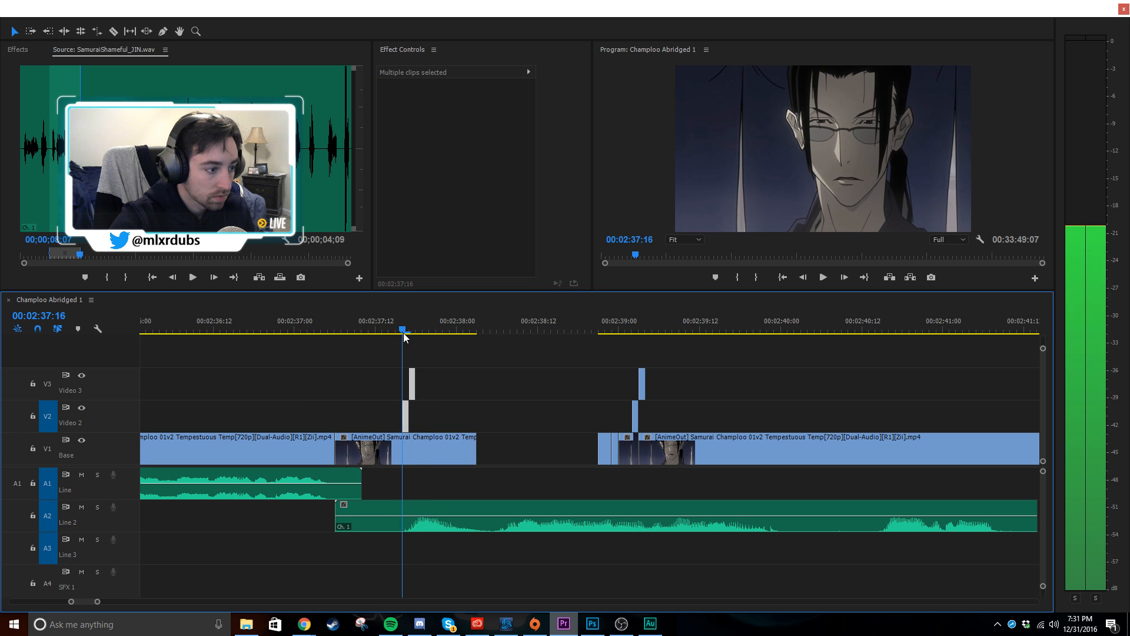
# - Move the pasted Video 2 clip to start at 02:37:23
pyautogui.scroll(3, 436, 419)
pyautogui.click(599, 415)
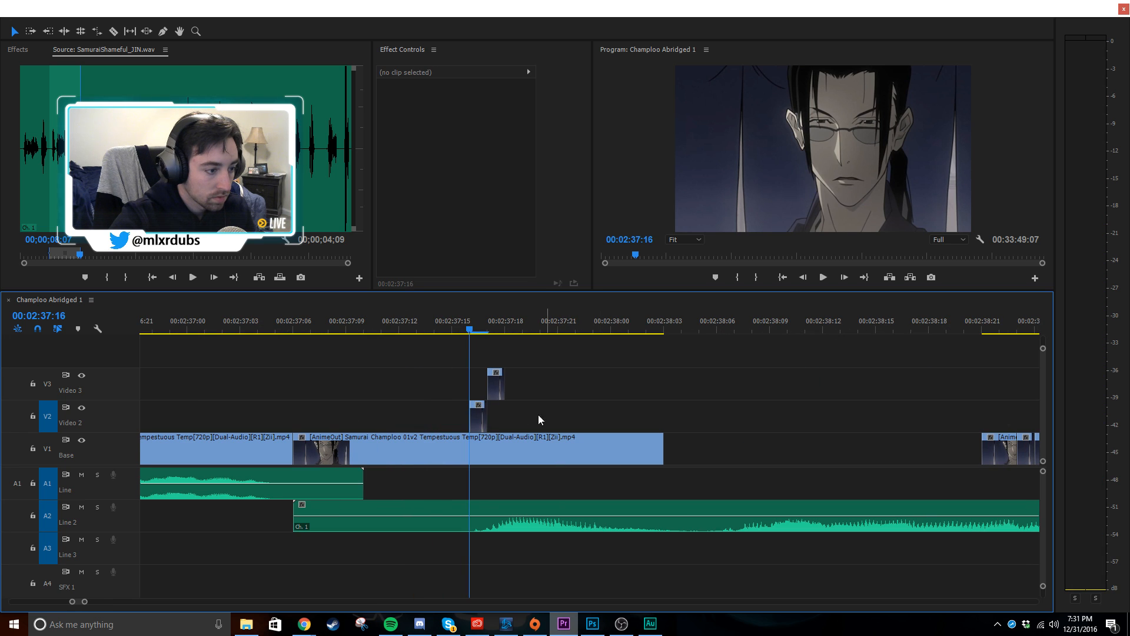
pyautogui.click(478, 418)
pyautogui.moveTo(478, 413); pyautogui.dragTo(603, 416)
pyautogui.click(642, 406)
# - Paste a copy of the moved Video 2 clip directly before it, at 02:37:22
pyautogui.click(601, 415)
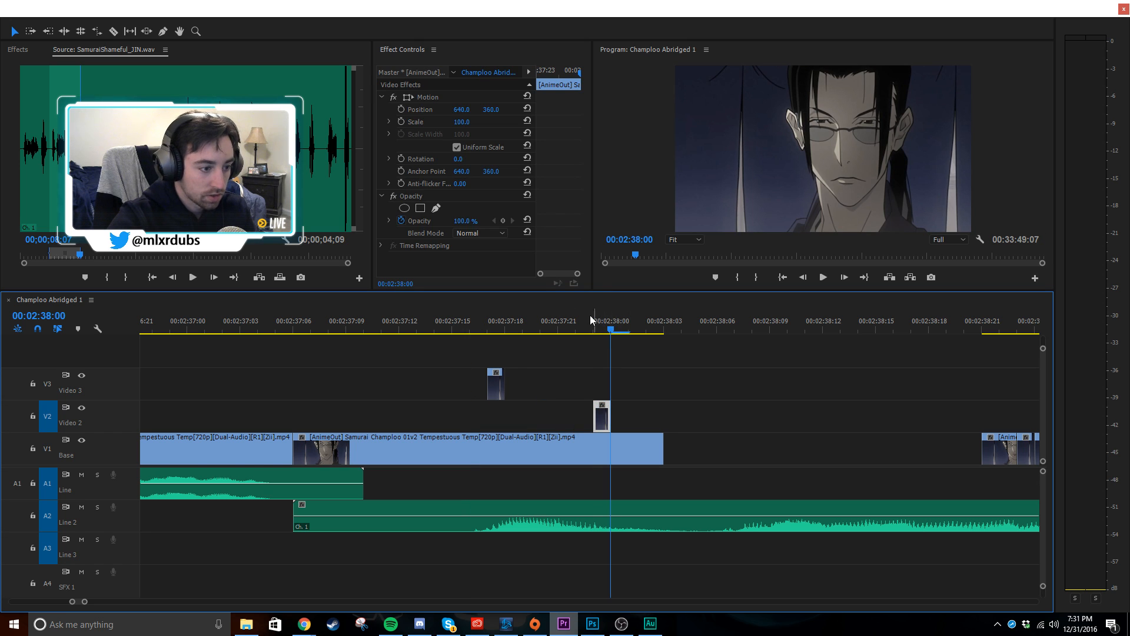
pyautogui.moveTo(590, 316); pyautogui.dragTo(573, 319)
pyautogui.hotkey('ctrl', 'v')
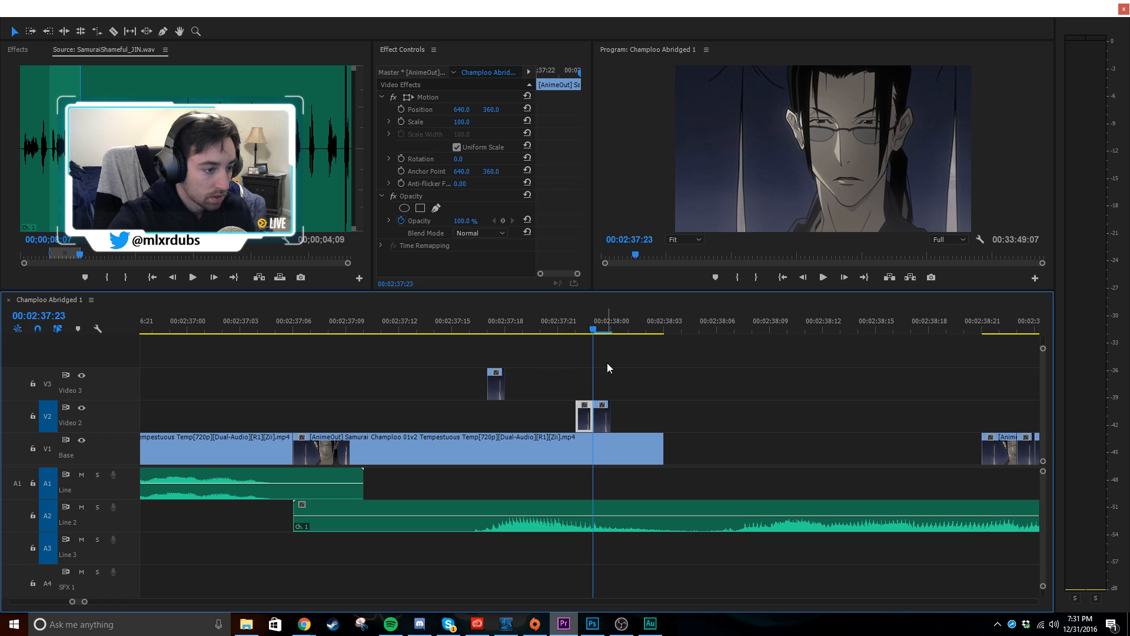
pyautogui.click(646, 371)
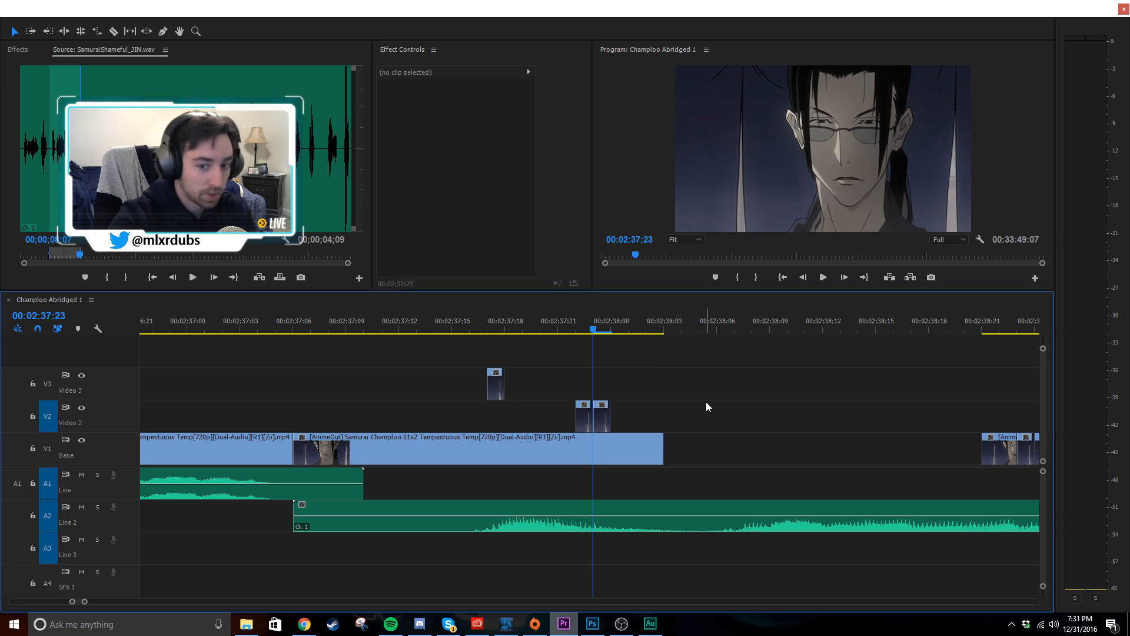
# - Target Video 3 instead of Video 2 and paste copies of the short Video 3 clip at 02:37:19 and 02:37:18
pyautogui.moveTo(580, 329); pyautogui.dragTo(648, 336)
pyautogui.moveTo(507, 319); pyautogui.dragTo(541, 343)
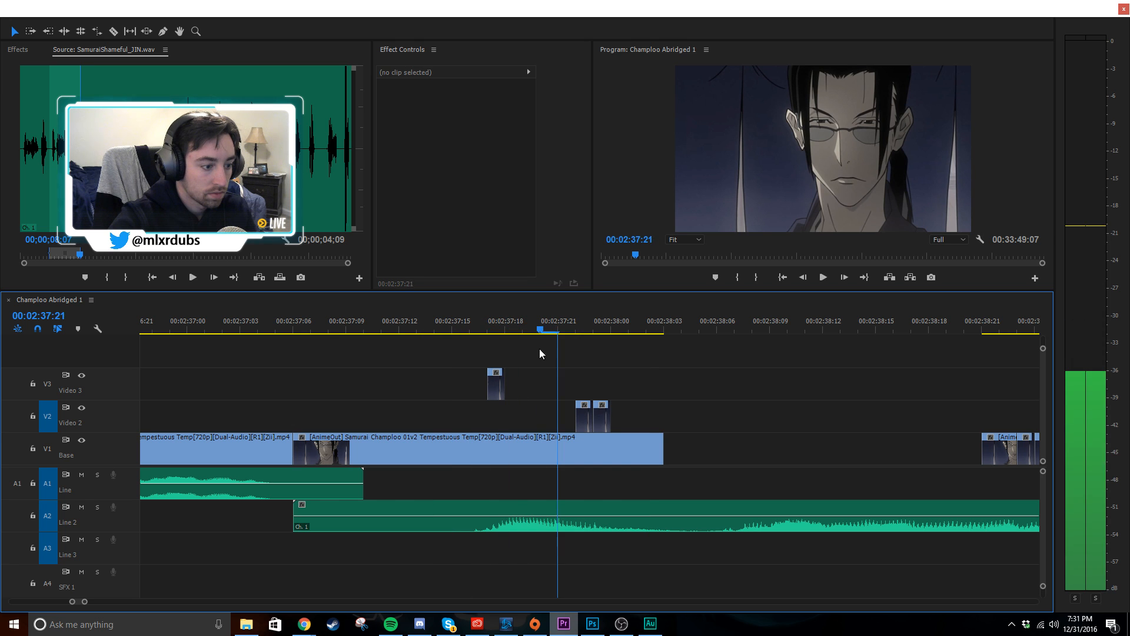
pyautogui.press('Left')
pyautogui.click(569, 371)
pyautogui.click(500, 386)
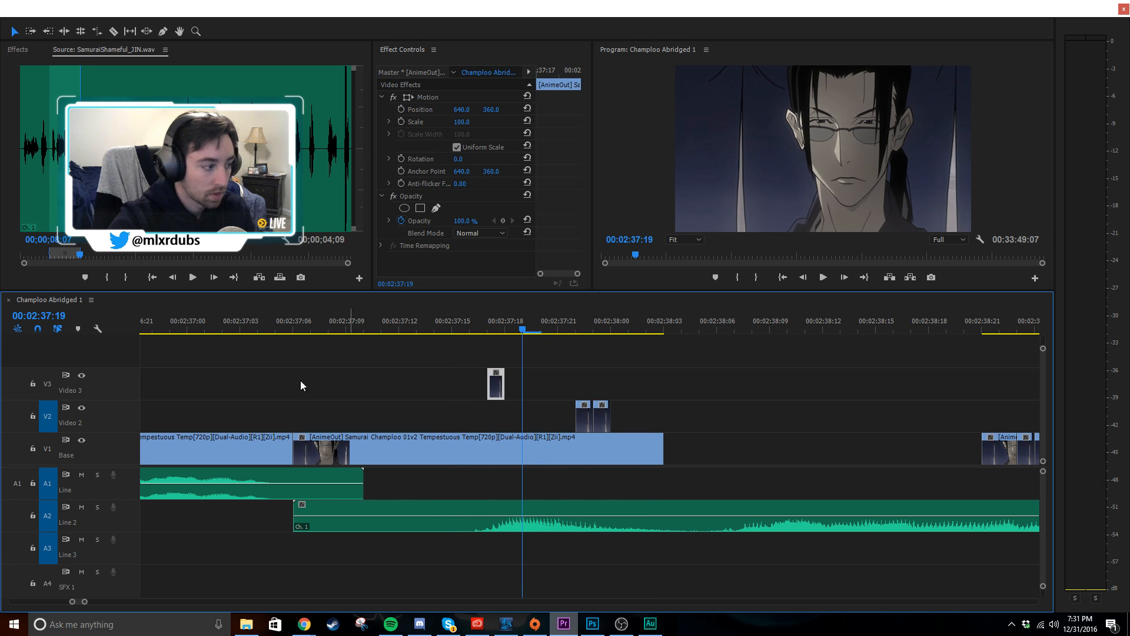
pyautogui.click(47, 390)
pyautogui.click(51, 418)
pyautogui.hotkey('ctrl', 'v')
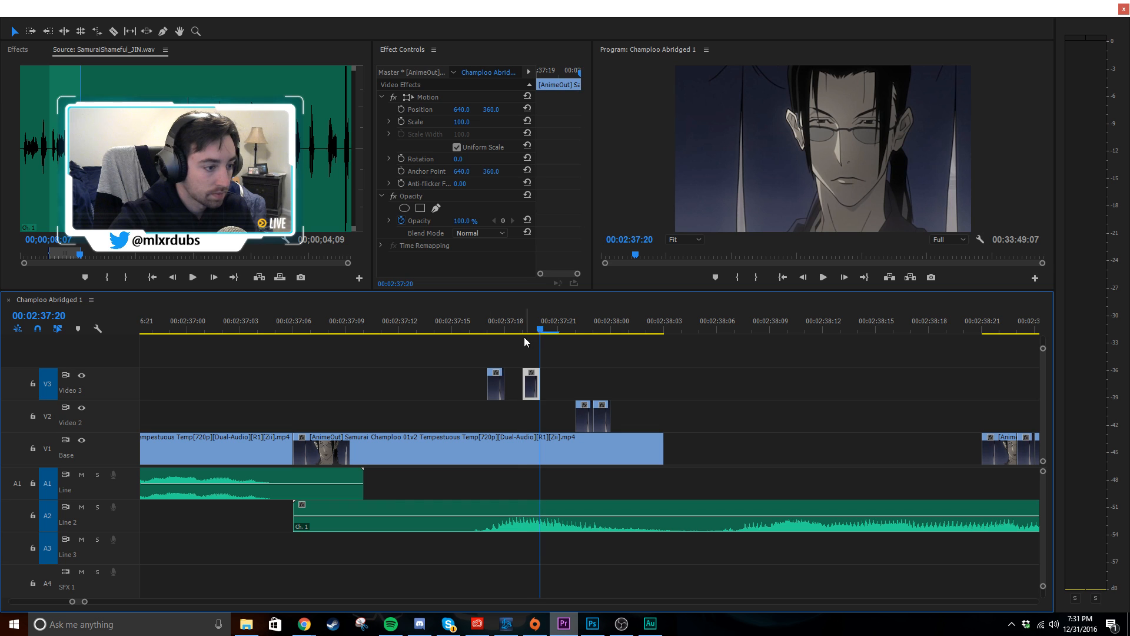
pyautogui.click(507, 323)
pyautogui.hotkey('ctrl', 'v')
pyautogui.click(559, 358)
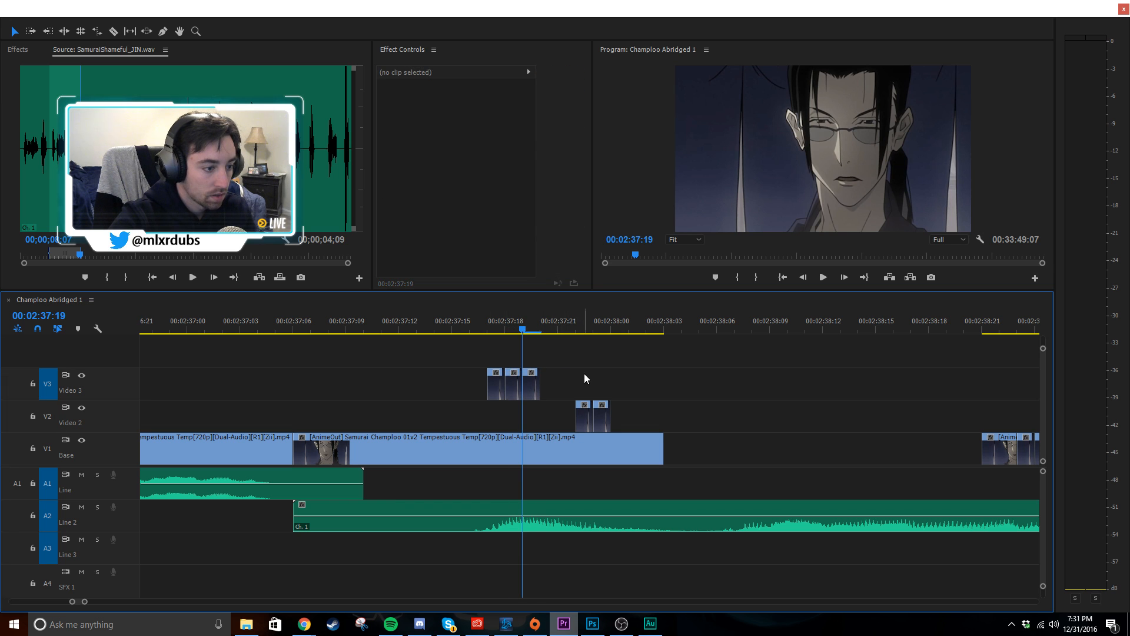
# - Move the two short Video 2 clips earlier to start at 02:37:20, right after the Video 3 clips
pyautogui.click(580, 445)
pyautogui.click(637, 388)
pyautogui.moveTo(634, 388); pyautogui.dragTo(580, 416)
pyautogui.moveTo(591, 418); pyautogui.dragTo(554, 415)
pyautogui.click(631, 384)
pyautogui.press('Delete')
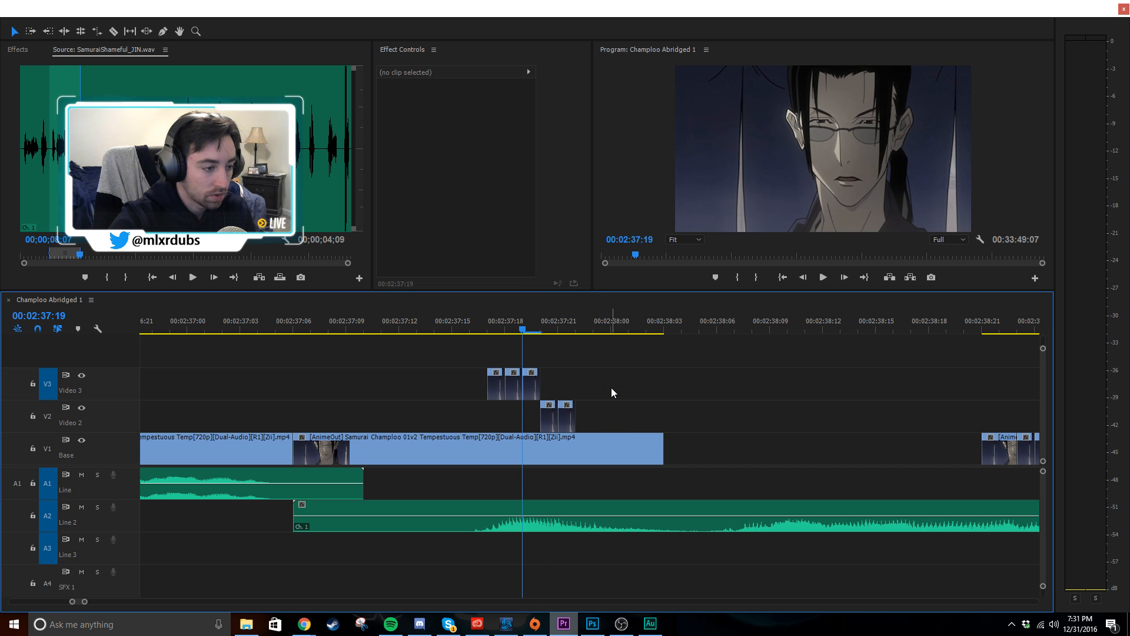
# - Check the timing from about 02:37:16 and undo the last move of the two Video 2 clips
pyautogui.click(470, 327)
pyautogui.press('space')
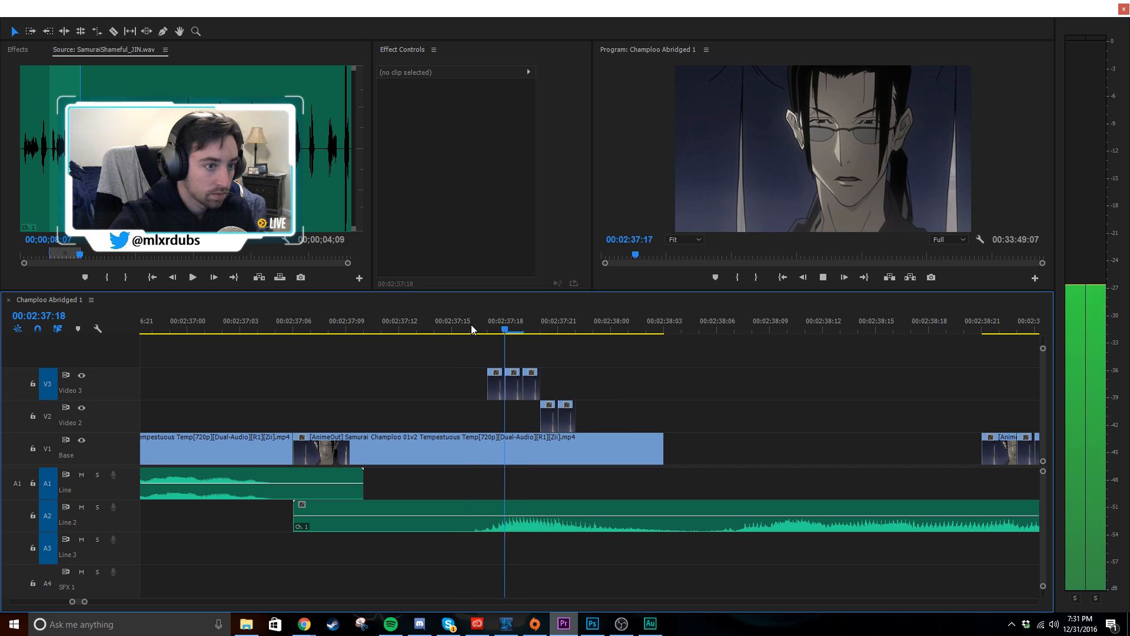
pyautogui.click(515, 333)
pyautogui.moveTo(515, 334); pyautogui.dragTo(566, 338)
pyautogui.moveTo(594, 409); pyautogui.dragTo(547, 421)
pyautogui.hotkey('ctrl', 'z')
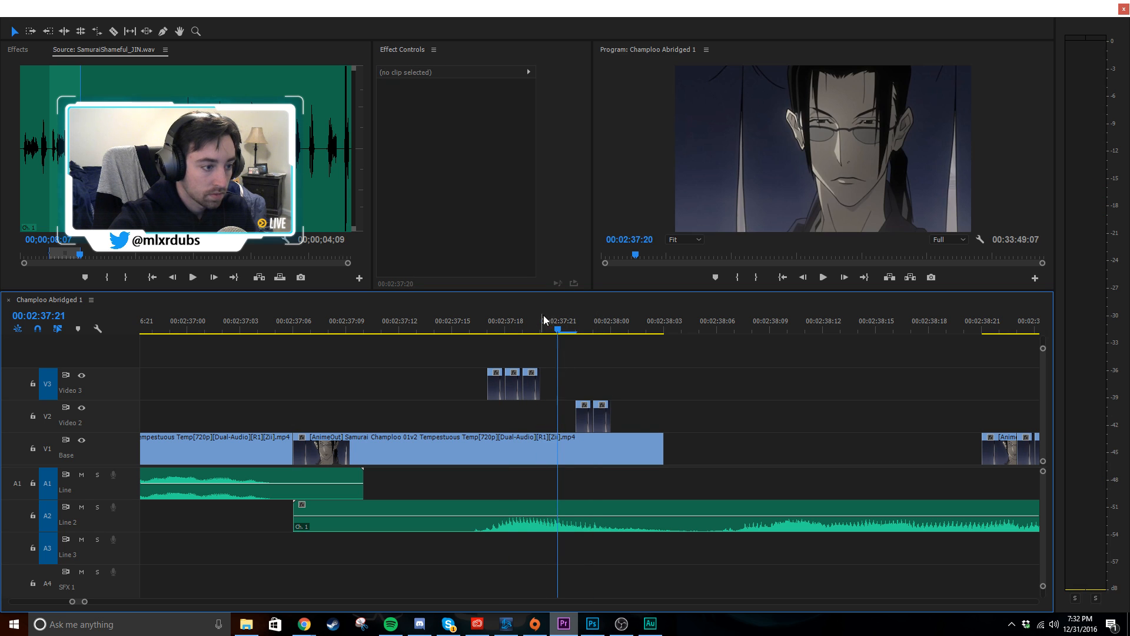
# - Paste copies of the last two short Video 3 clips at 02:37:20 and play back the sequence
pyautogui.click(543, 315)
pyautogui.moveTo(523, 349); pyautogui.dragTo(513, 379)
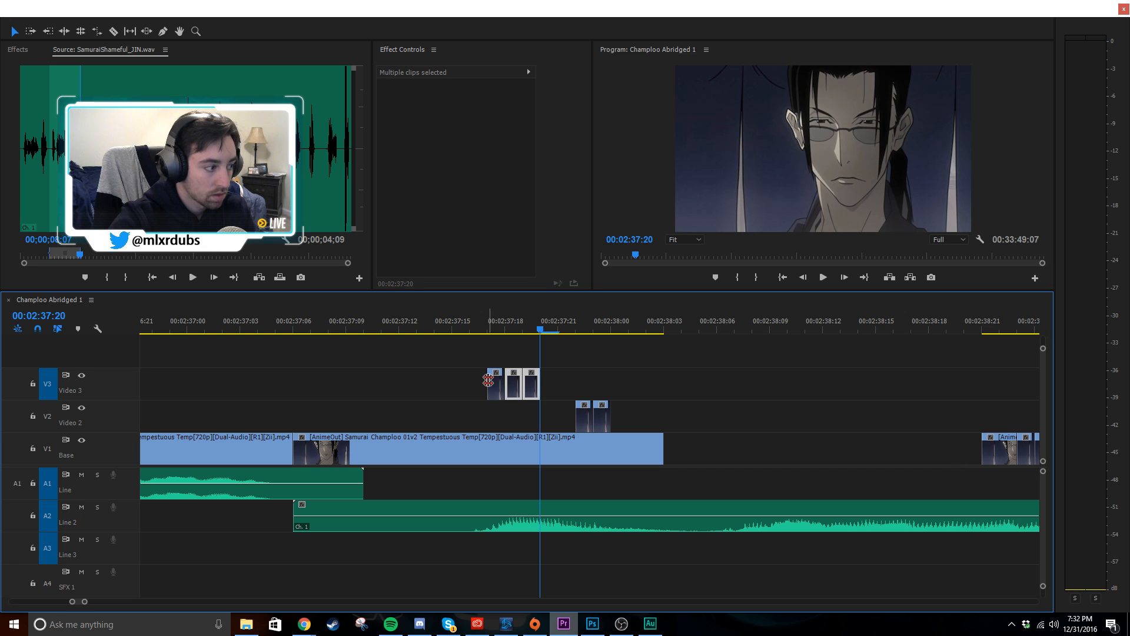
pyautogui.hotkey('ctrl', 'v')
pyautogui.press('space')
pyautogui.press('space')
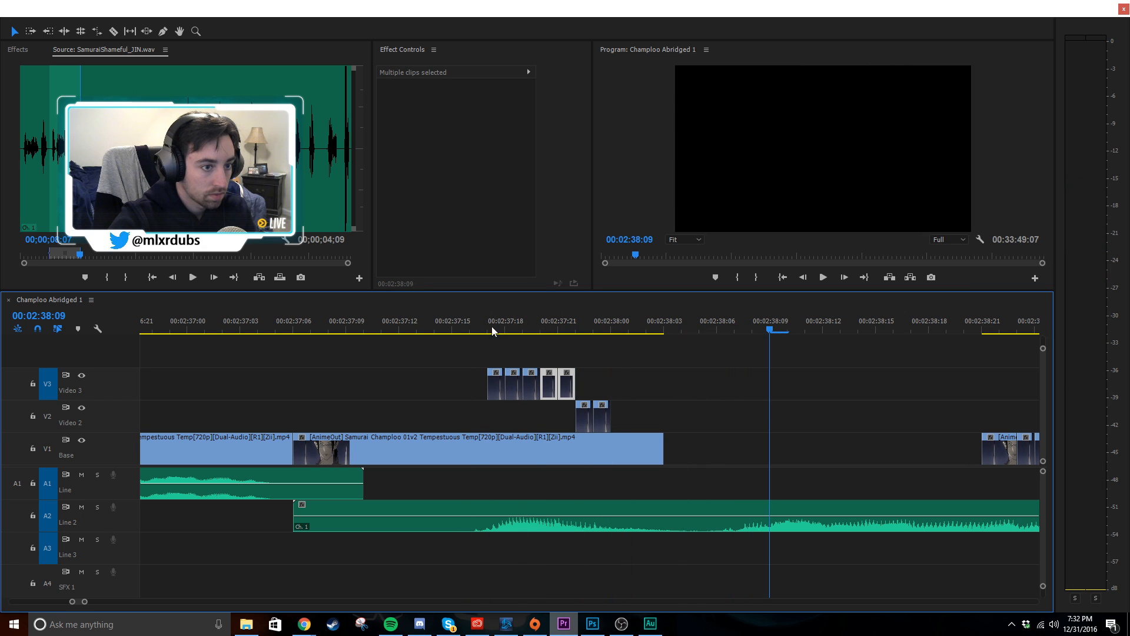
# - Target Video 2 instead of Video 3 and paste two copies of its last short clip from 02:38:00
pyautogui.scroll(-3, 629, 385)
pyautogui.click(416, 332)
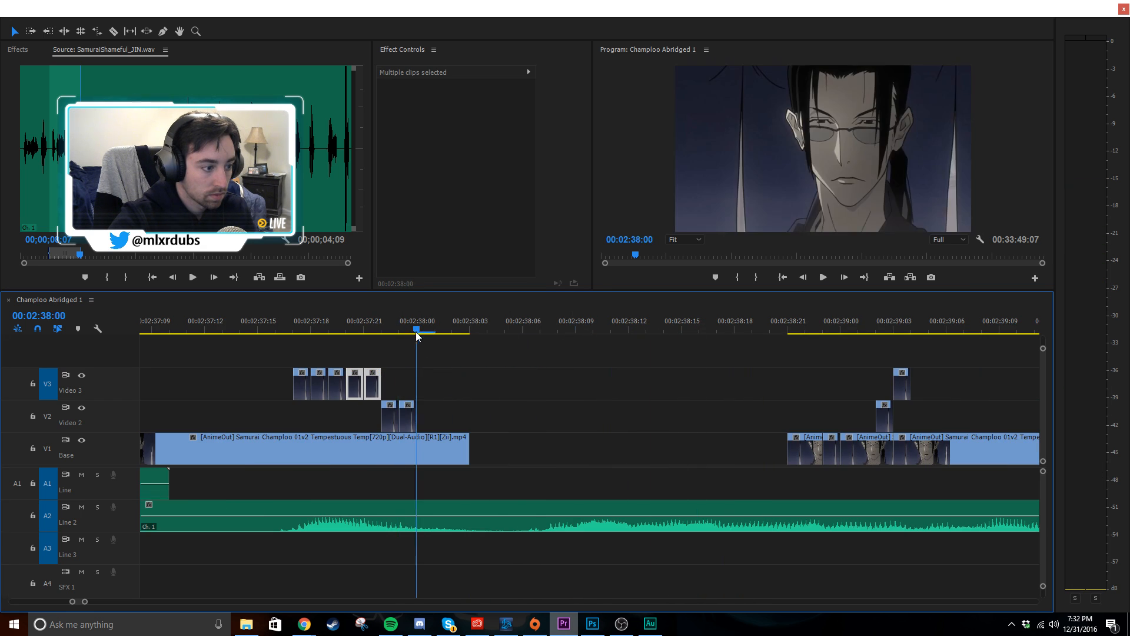
pyautogui.click(406, 415)
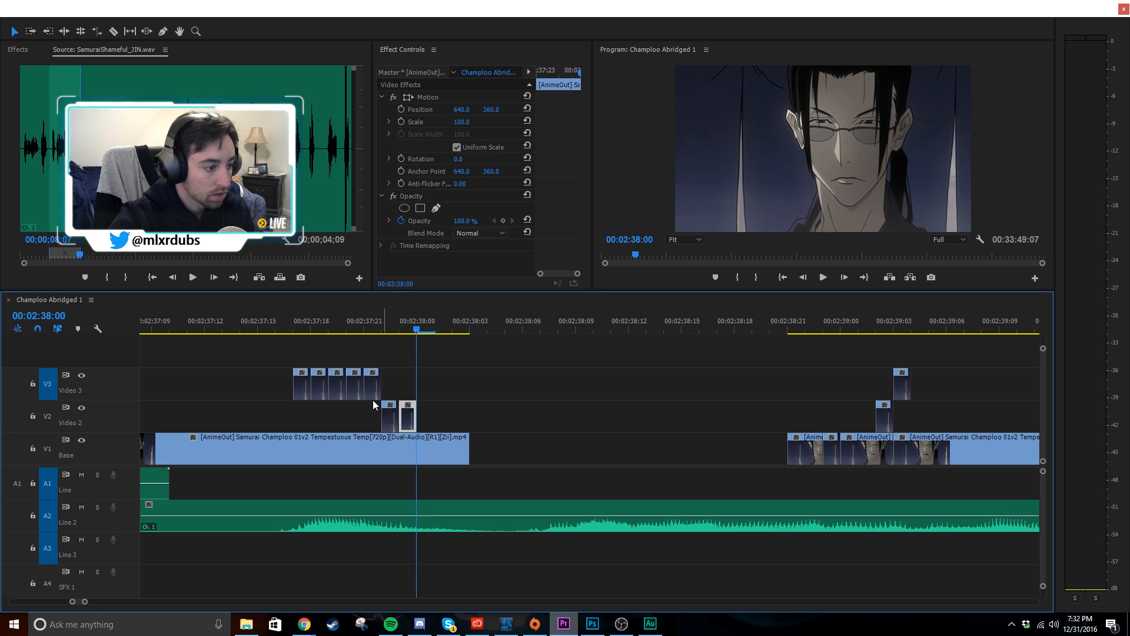
pyautogui.click(46, 393)
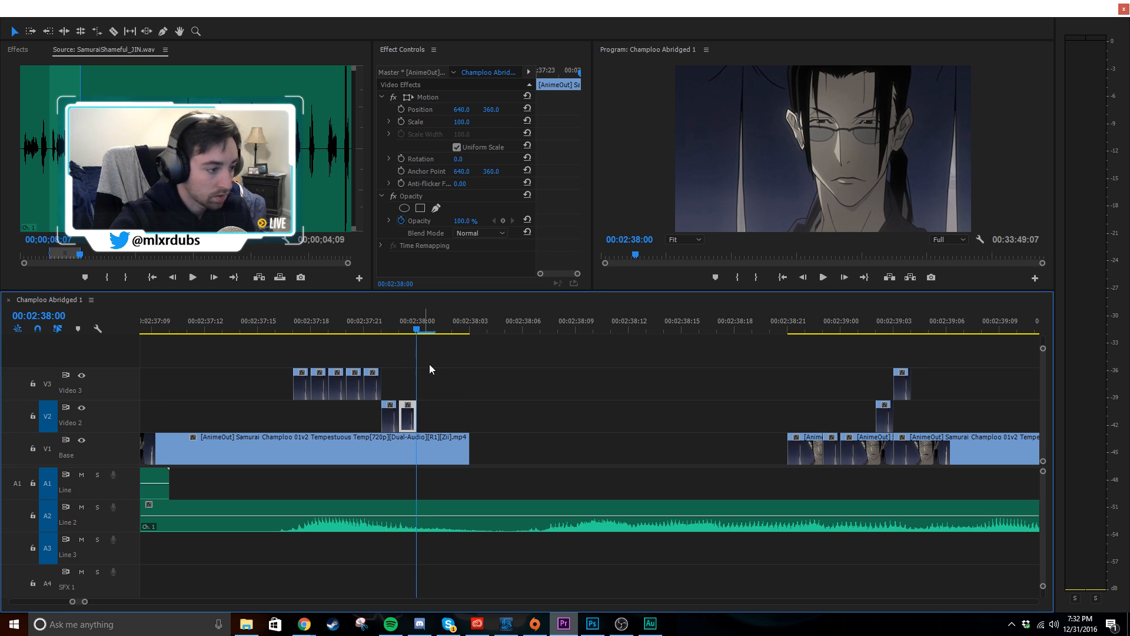
pyautogui.hotkey('ctrl', 'v')
pyautogui.hotkey('ctrl', 'v')
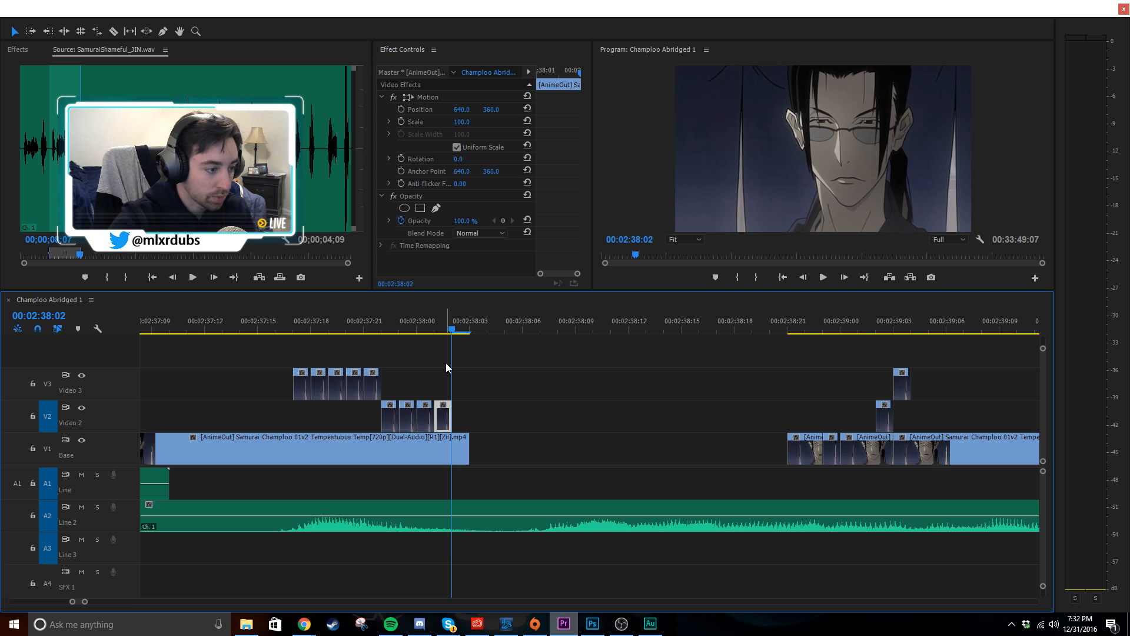
# - Target only the Base video track and paste a copy of its clip at 02:38:03 to fill the gap
pyautogui.click(461, 446)
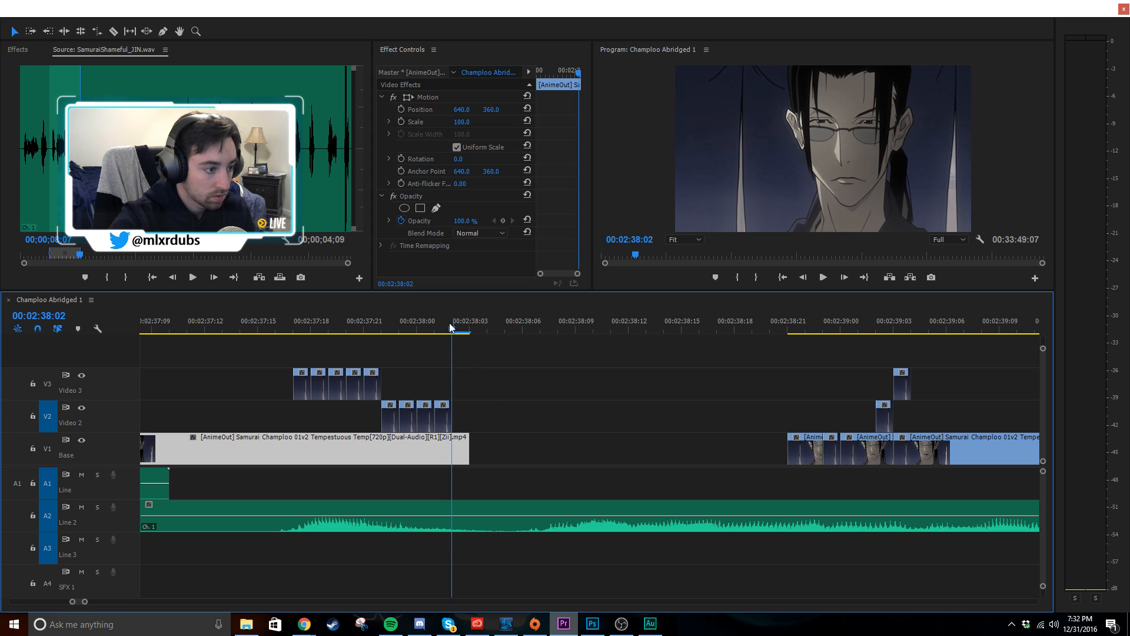
pyautogui.click(465, 326)
pyautogui.click(45, 448)
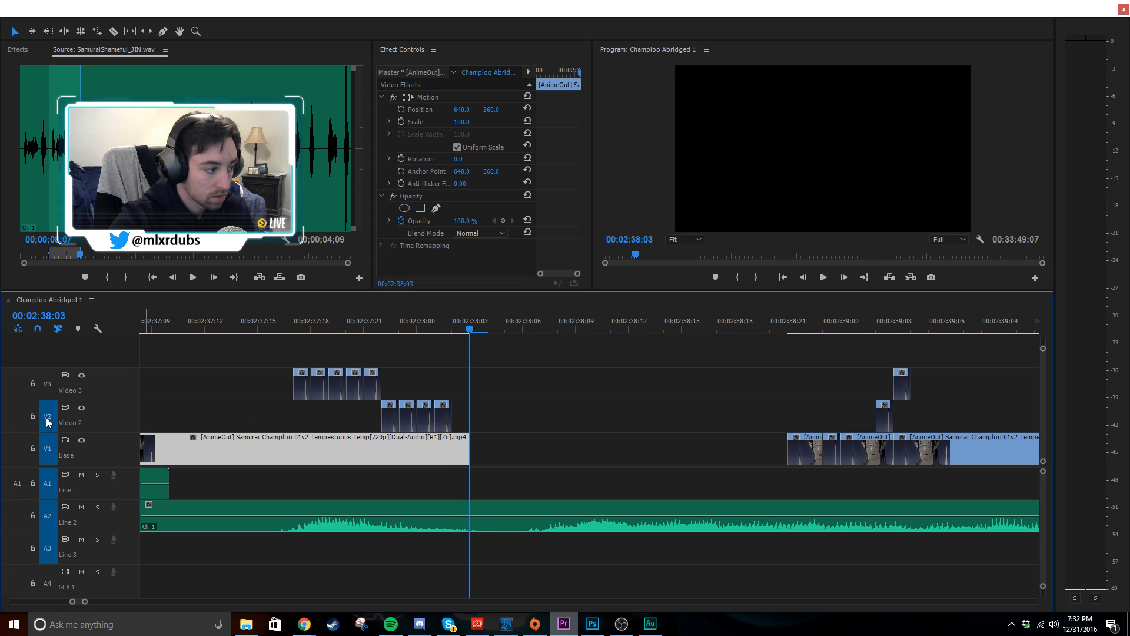
pyautogui.click(47, 418)
pyautogui.hotkey('ctrl', 'v')
pyautogui.scroll(-3, 736, 383)
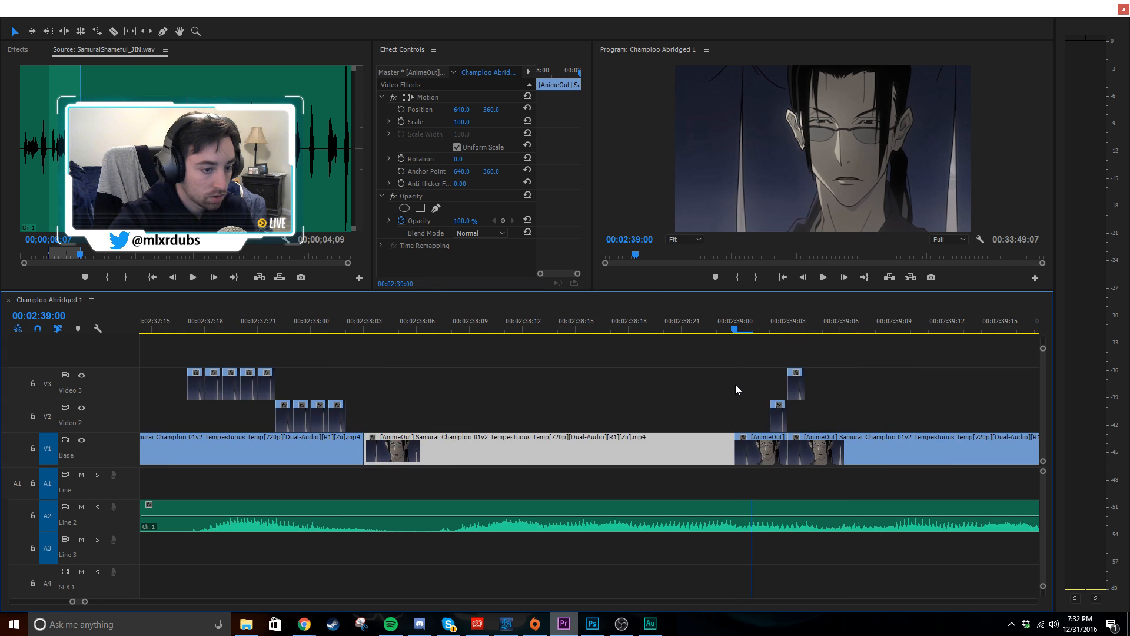
pyautogui.scroll(-3, 736, 384)
# - Split the Base video clip at 02:39:15 and delete the segment before the cut
pyautogui.moveTo(782, 329); pyautogui.dragTo(849, 346)
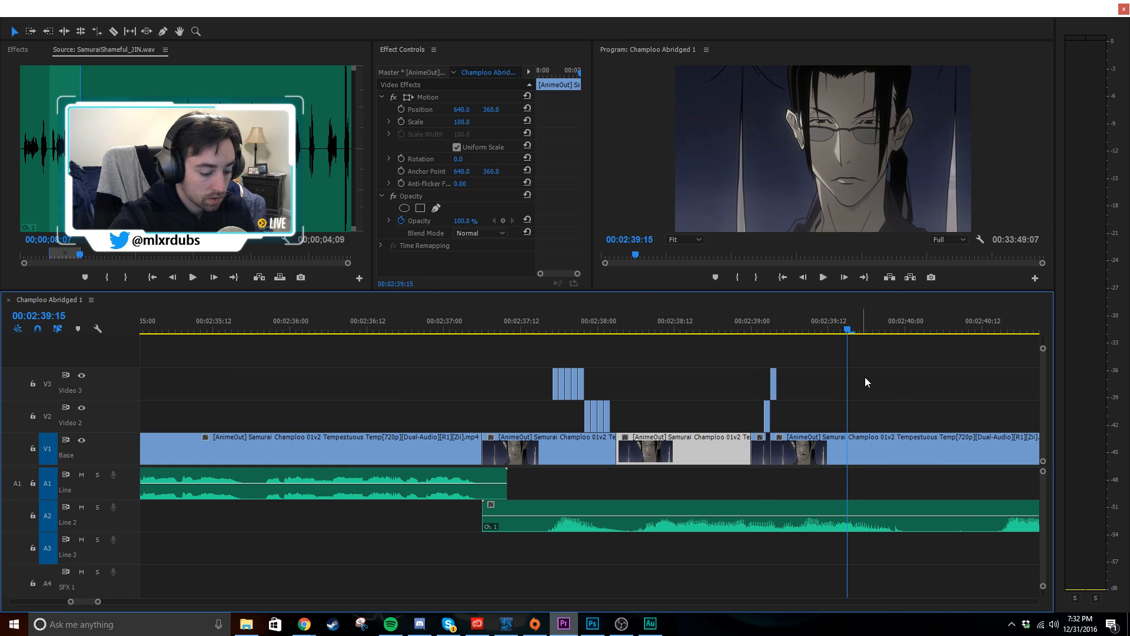
pyautogui.hotkey('ctrl', 'k')
pyautogui.click(818, 452)
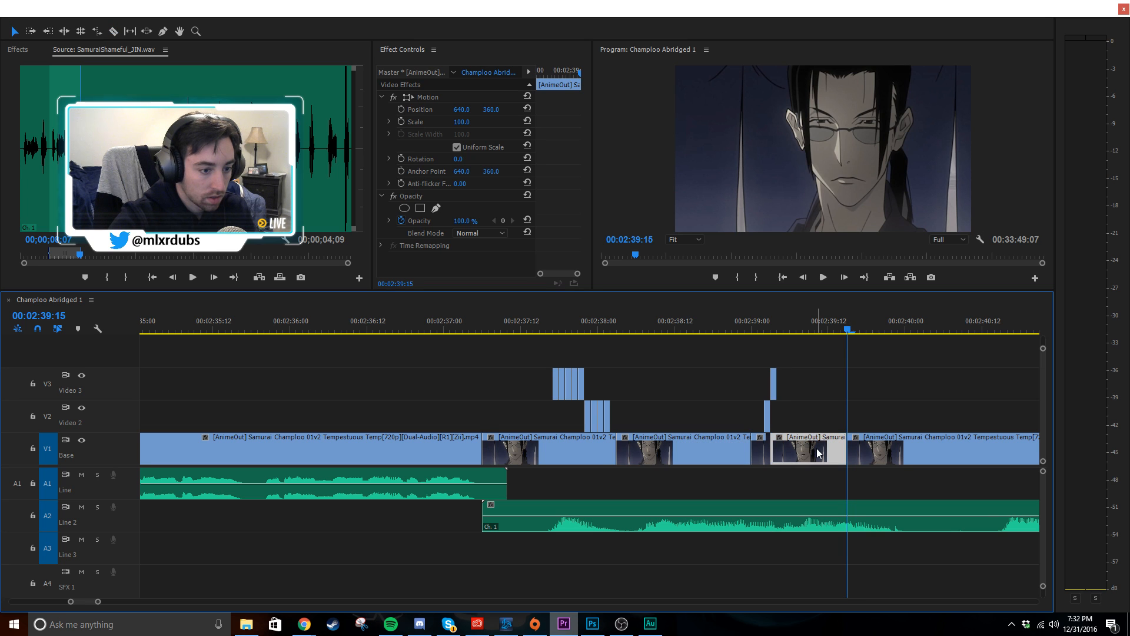
pyautogui.press('Delete')
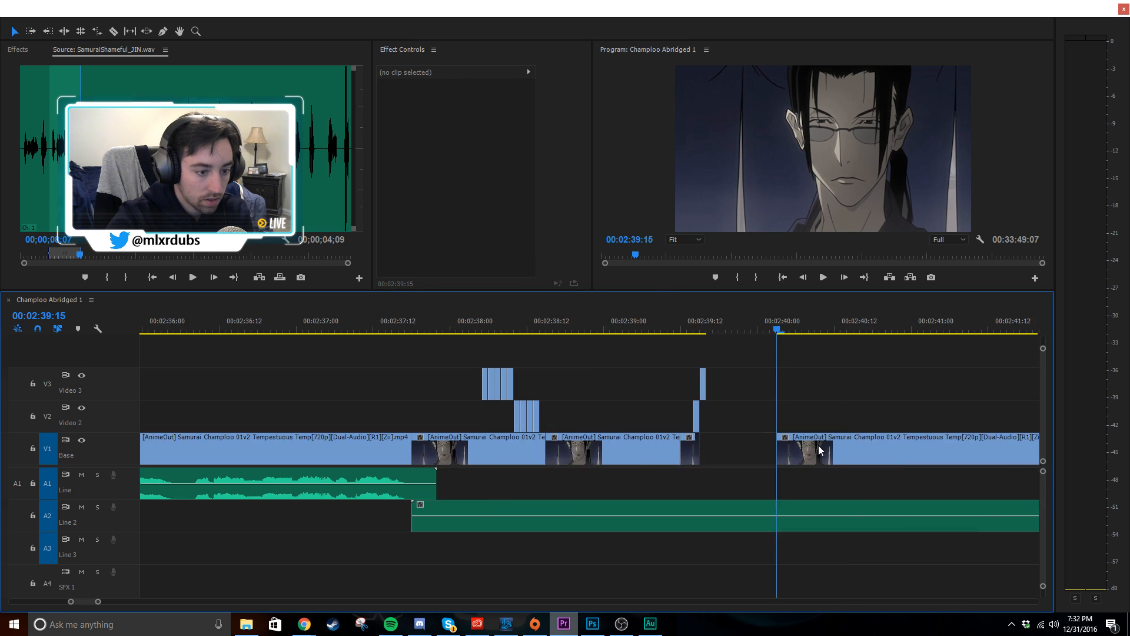
# - Move the remaining Base video clip later so that it starts at about 02:40:11
pyautogui.press('-')
pyautogui.moveTo(819, 454); pyautogui.dragTo(869, 459)
pyautogui.click(787, 428)
pyautogui.scroll(1, 776, 434)
pyautogui.scroll(3, 776, 434)
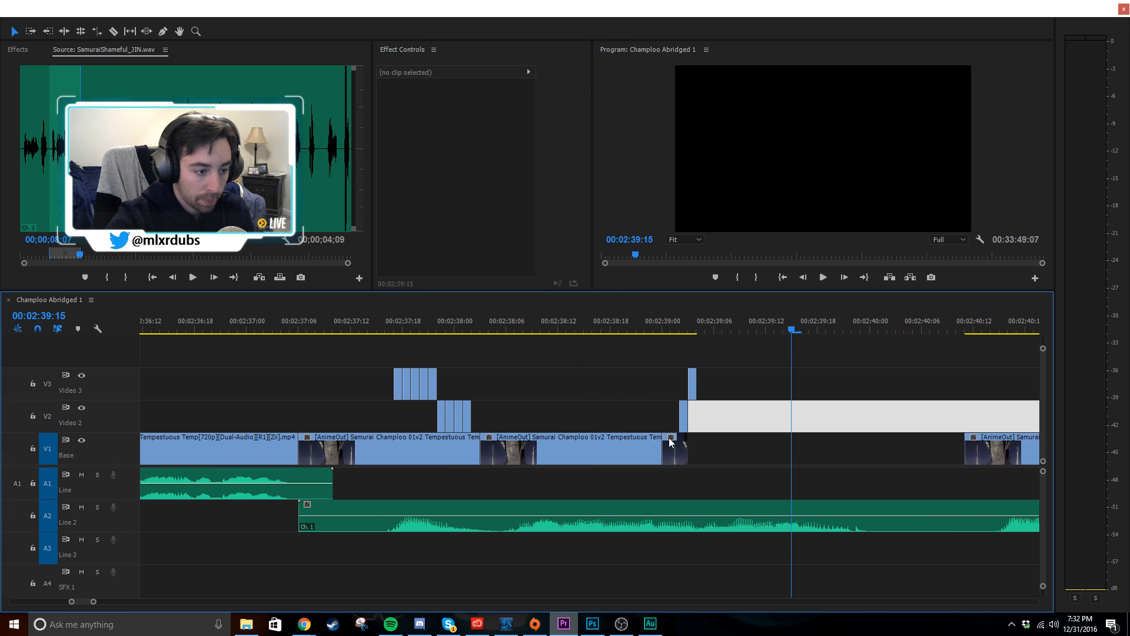
# - Select the Base clip that ends at 02:39:00 and place the playhead at its end
pyautogui.click(619, 449)
pyautogui.click(663, 322)
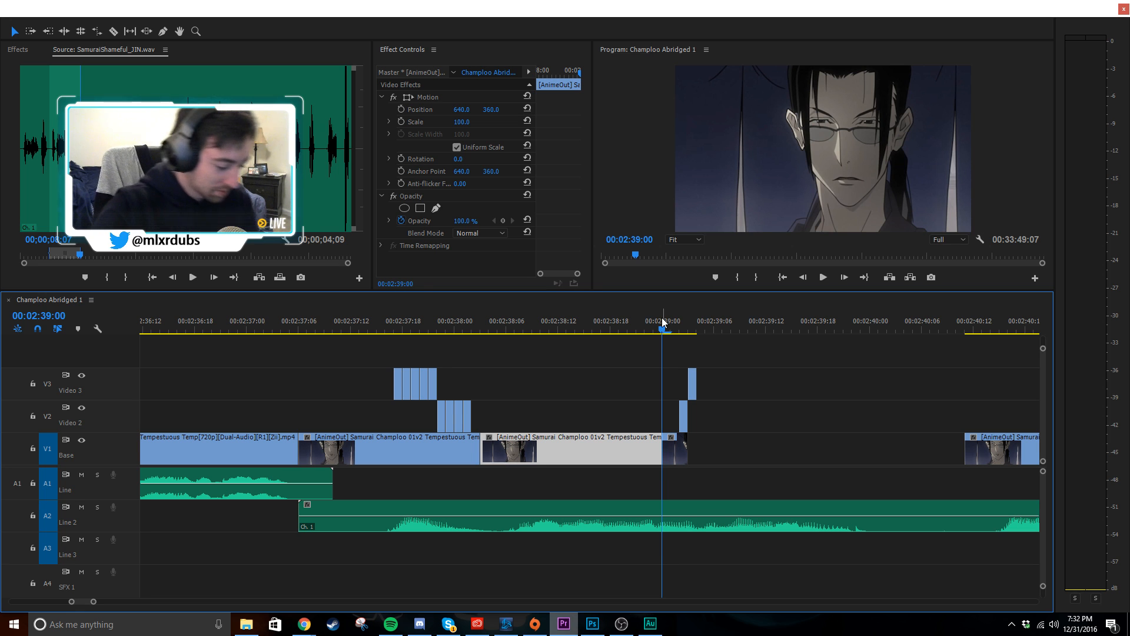
pyautogui.click(305, 625)
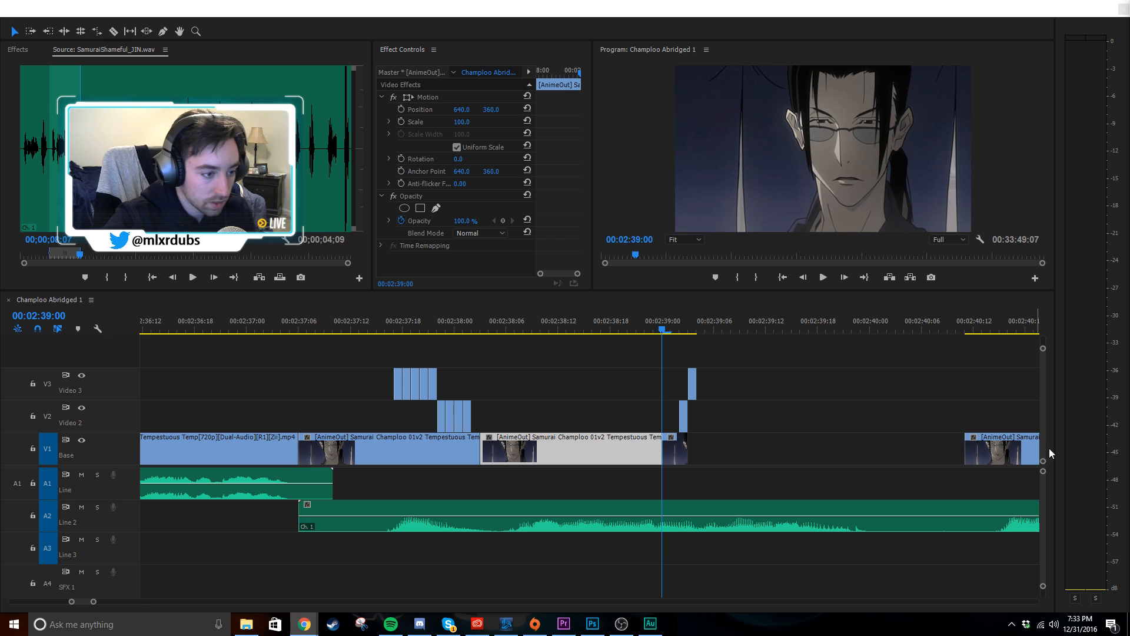
pyautogui.click(745, 441)
pyautogui.scroll(-1, 746, 442)
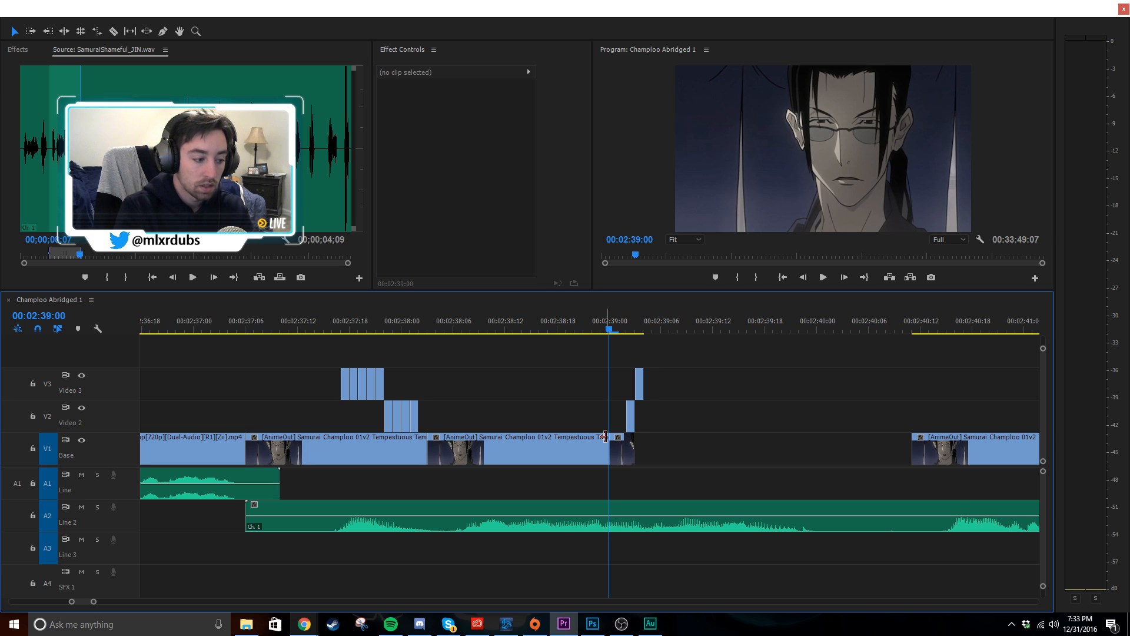
pyautogui.moveTo(313, 627)
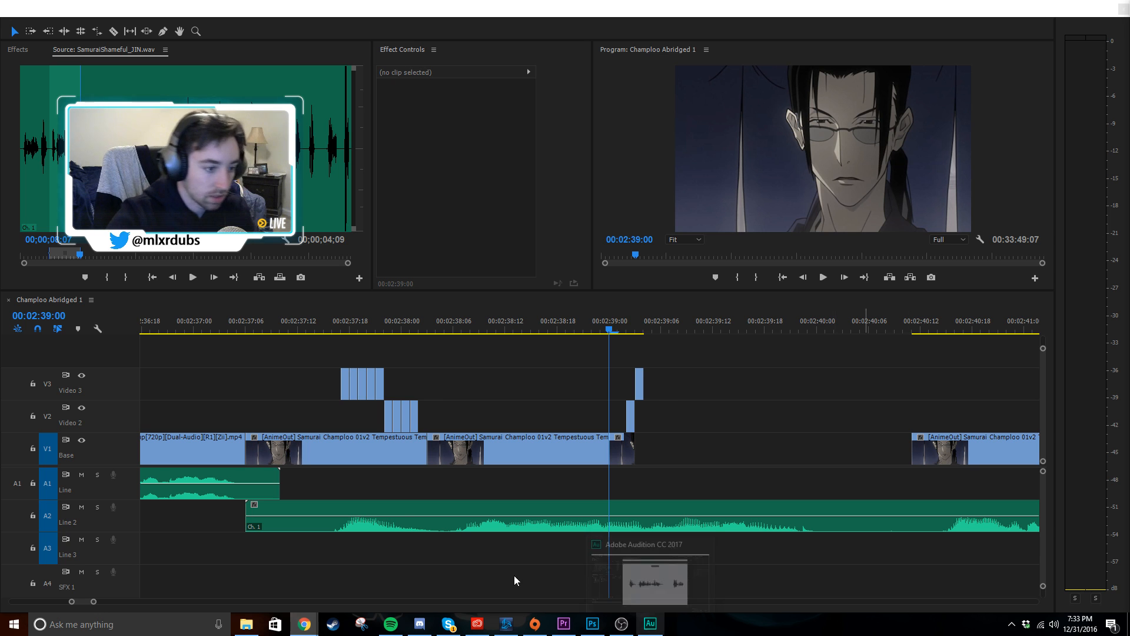
pyautogui.click(775, 453)
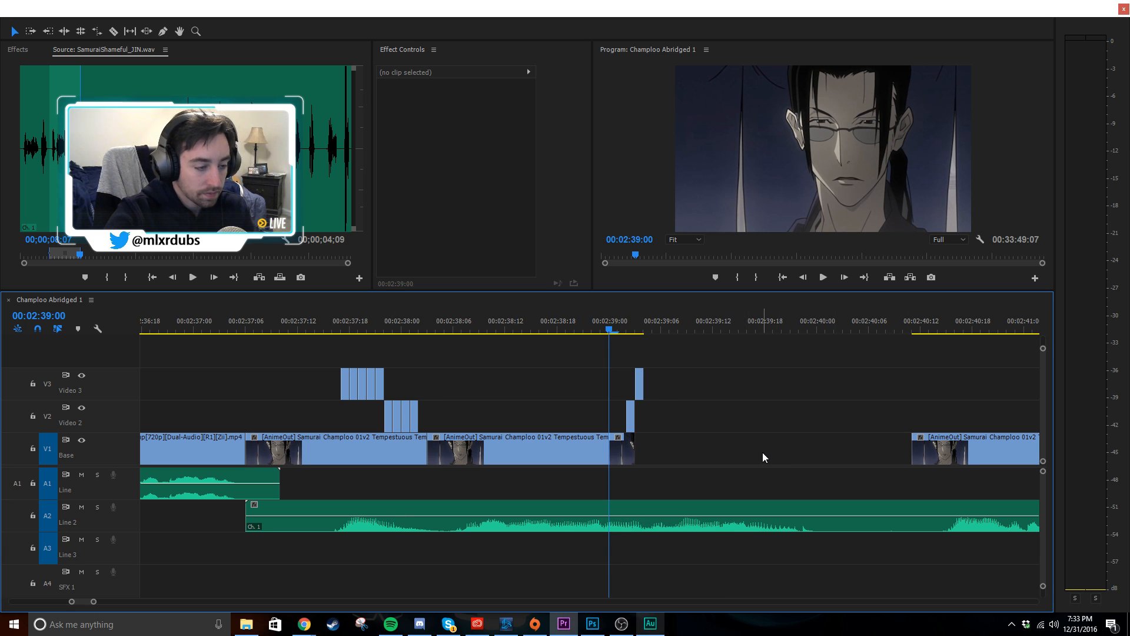
pyautogui.scroll(3, 761, 453)
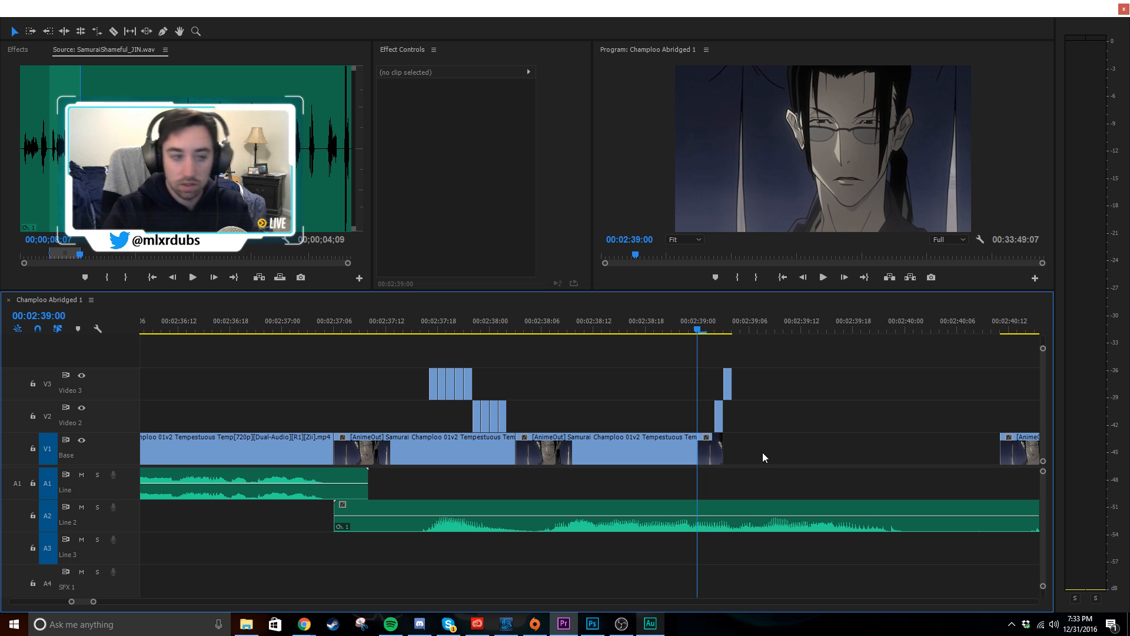
pyautogui.click(777, 448)
pyautogui.click(807, 453)
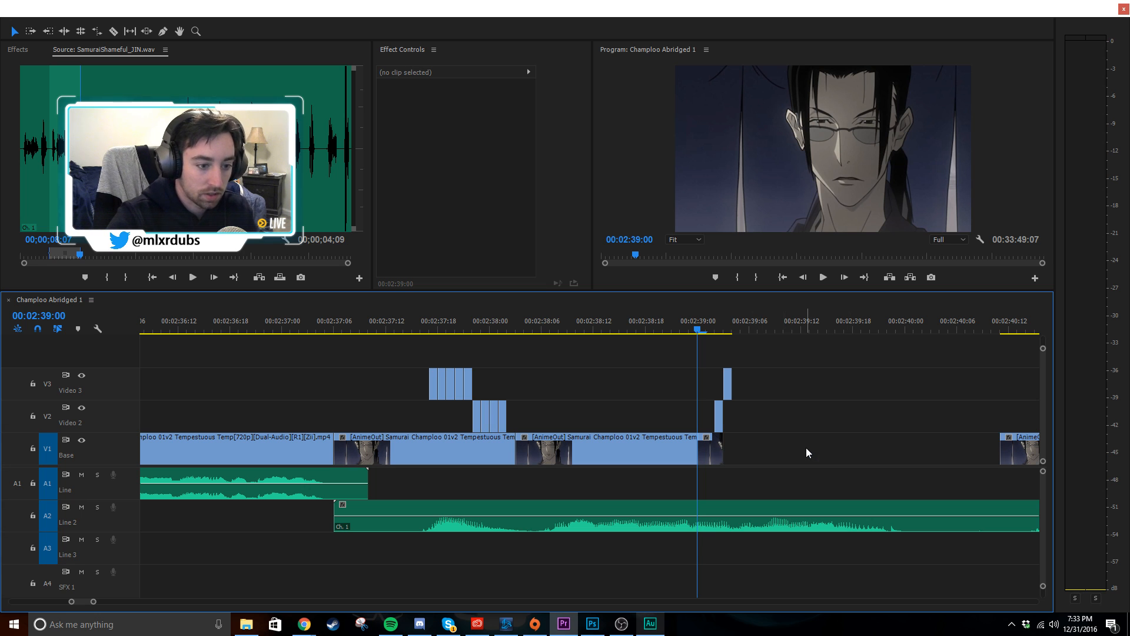
pyautogui.scroll(2, 806, 453)
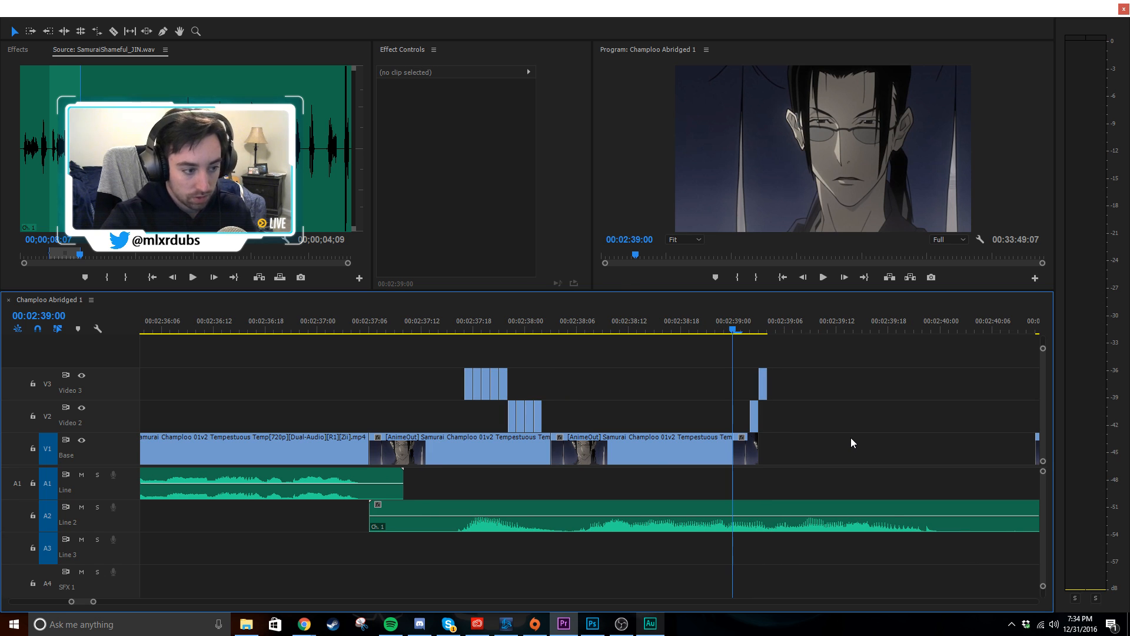
pyautogui.click(658, 631)
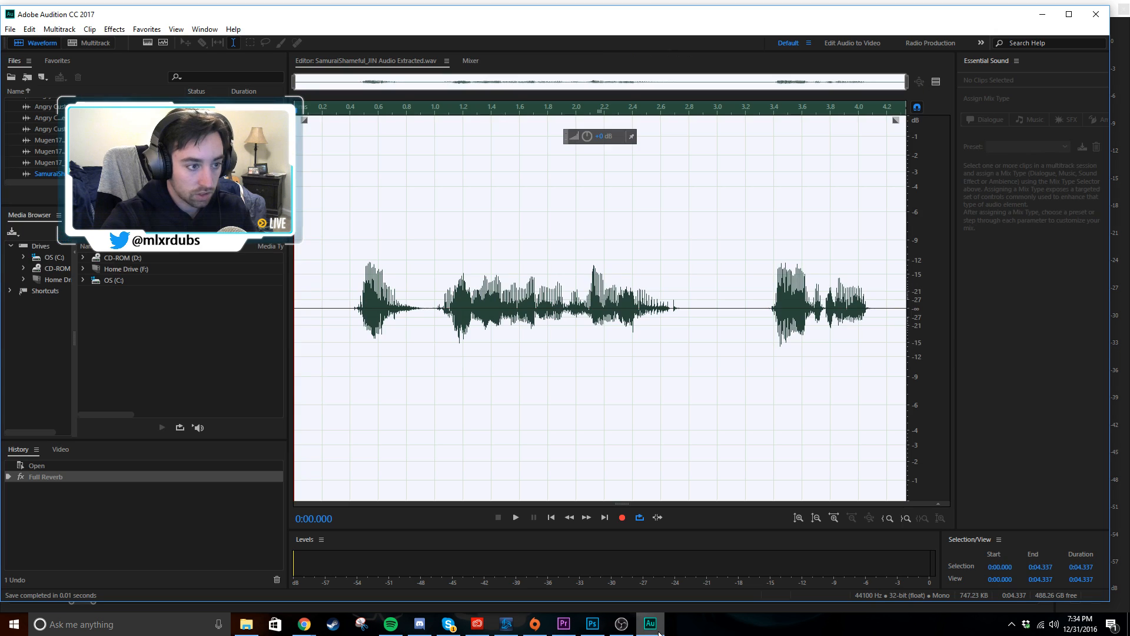
pyautogui.click(658, 630)
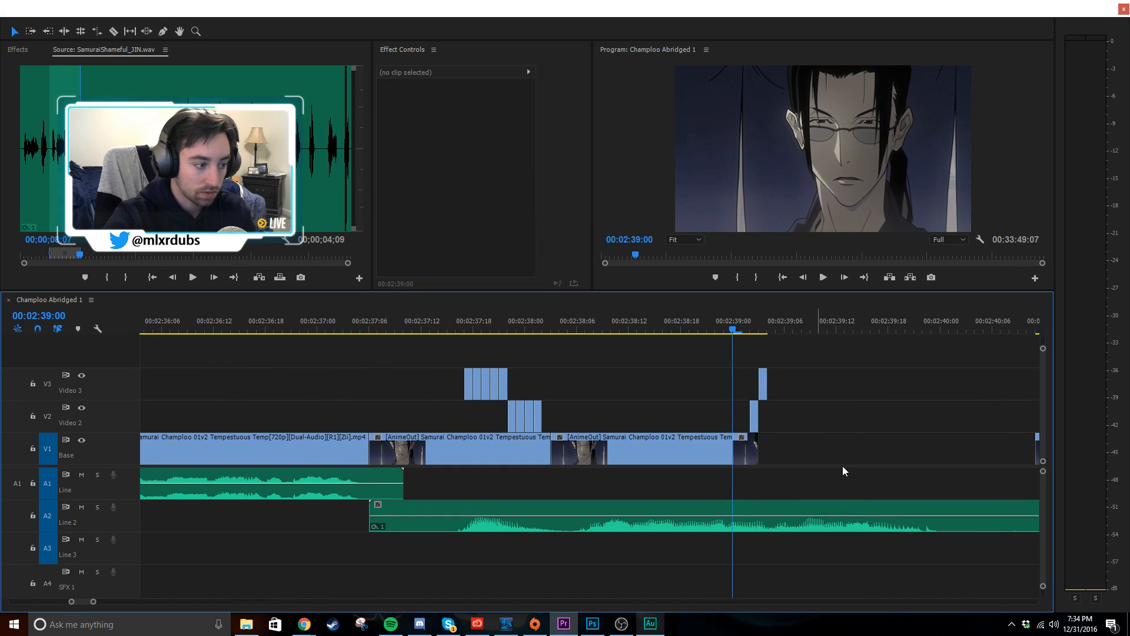
pyautogui.click(818, 440)
pyautogui.click(818, 439)
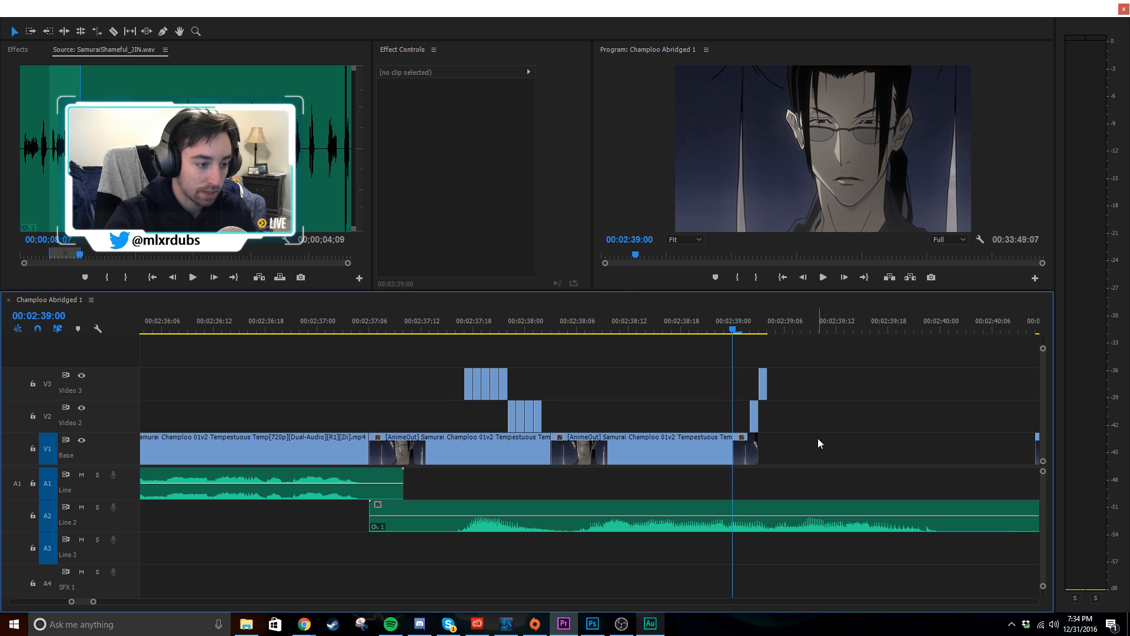
pyautogui.scroll(-4, 817, 438)
pyautogui.scroll(5, 817, 438)
# - Play back the dialogue from about 02:37:00 and delete the Video 2 mouth clip that ends at 02:38:02
pyautogui.moveTo(442, 331); pyautogui.dragTo(365, 323)
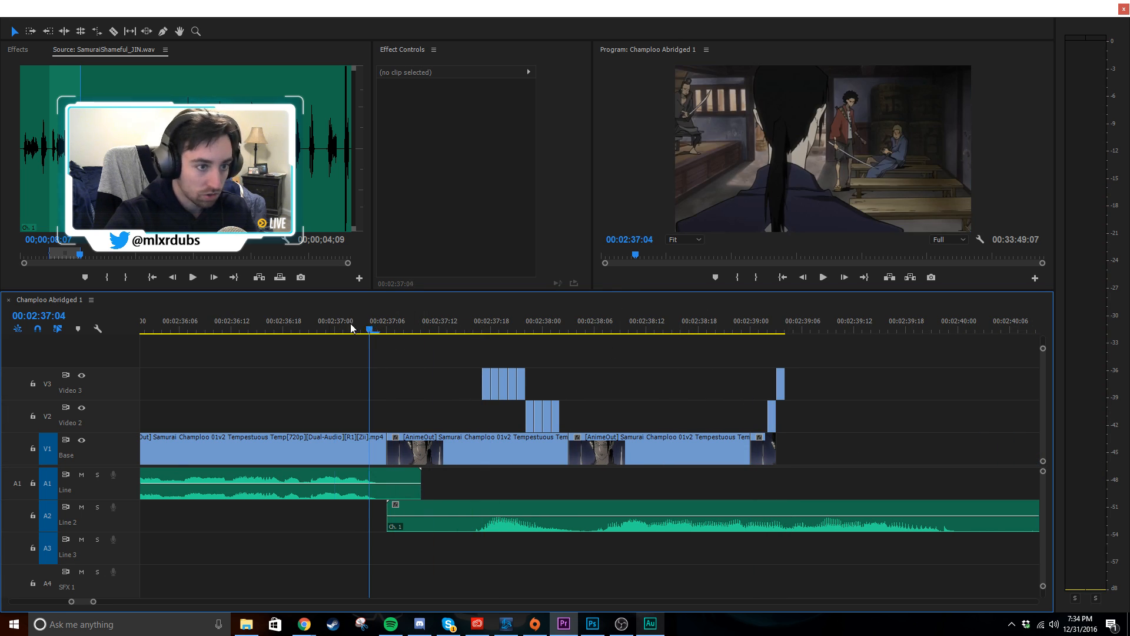
pyautogui.click(328, 323)
pyautogui.press('space')
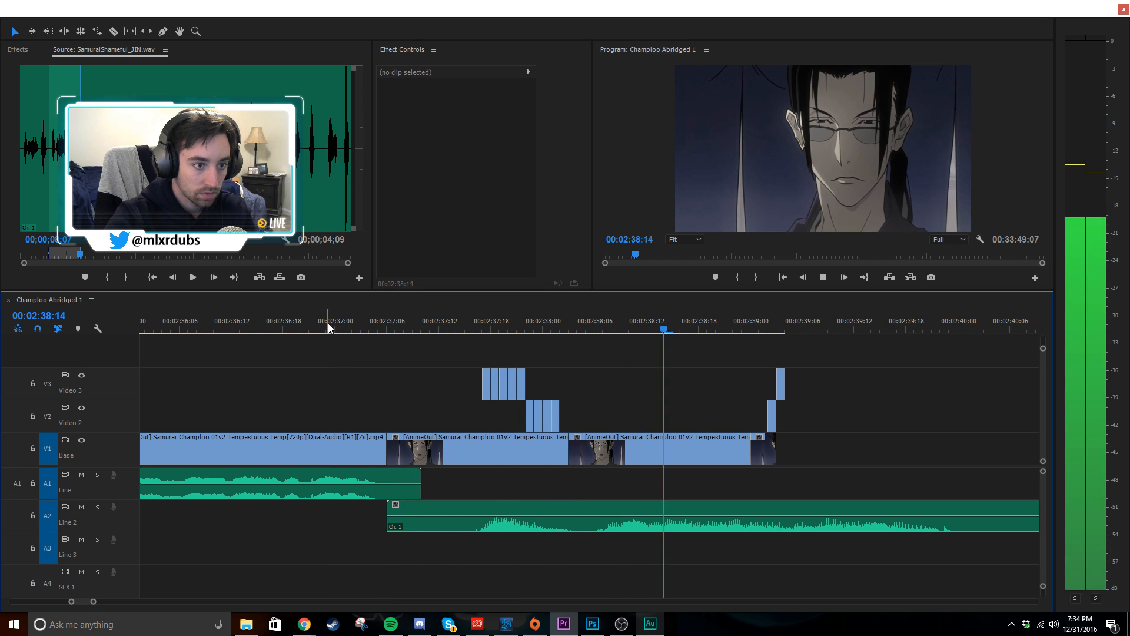
pyautogui.press('space')
pyautogui.moveTo(537, 322); pyautogui.dragTo(563, 386)
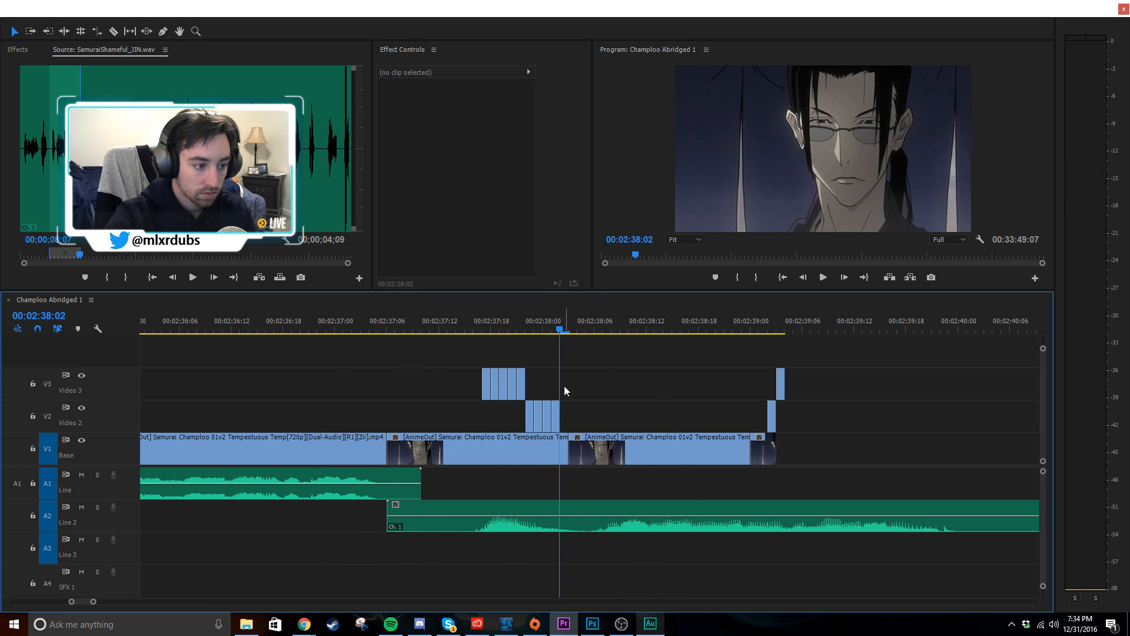
pyautogui.click(554, 418)
pyautogui.press('Delete')
# - Replay the line and delete the last remaining clip in the Video 2 group, just before 02:38:01
pyautogui.click(524, 318)
pyautogui.press('space')
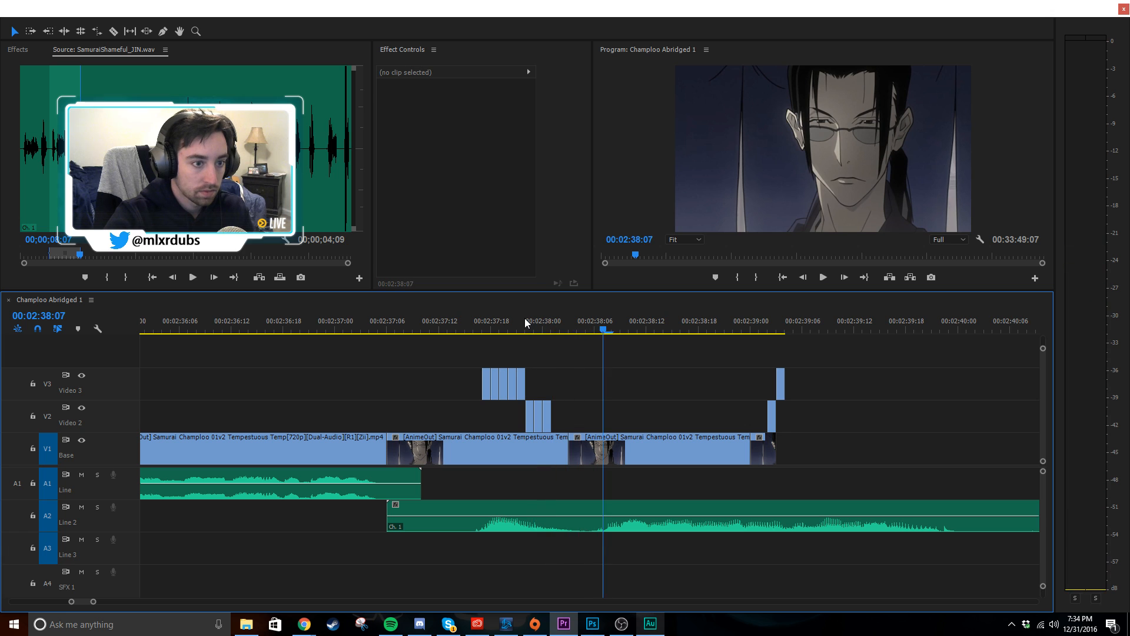
pyautogui.click(481, 320)
pyautogui.press('space')
pyautogui.click(547, 414)
pyautogui.press('Delete')
pyautogui.click(466, 320)
pyautogui.press('space')
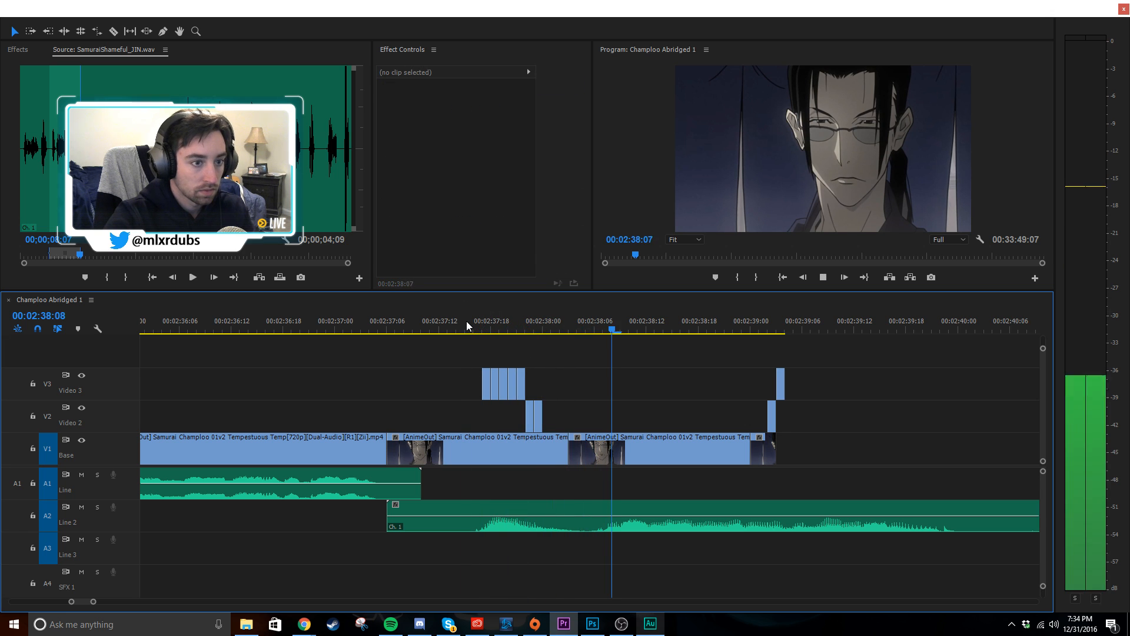
pyautogui.press('space')
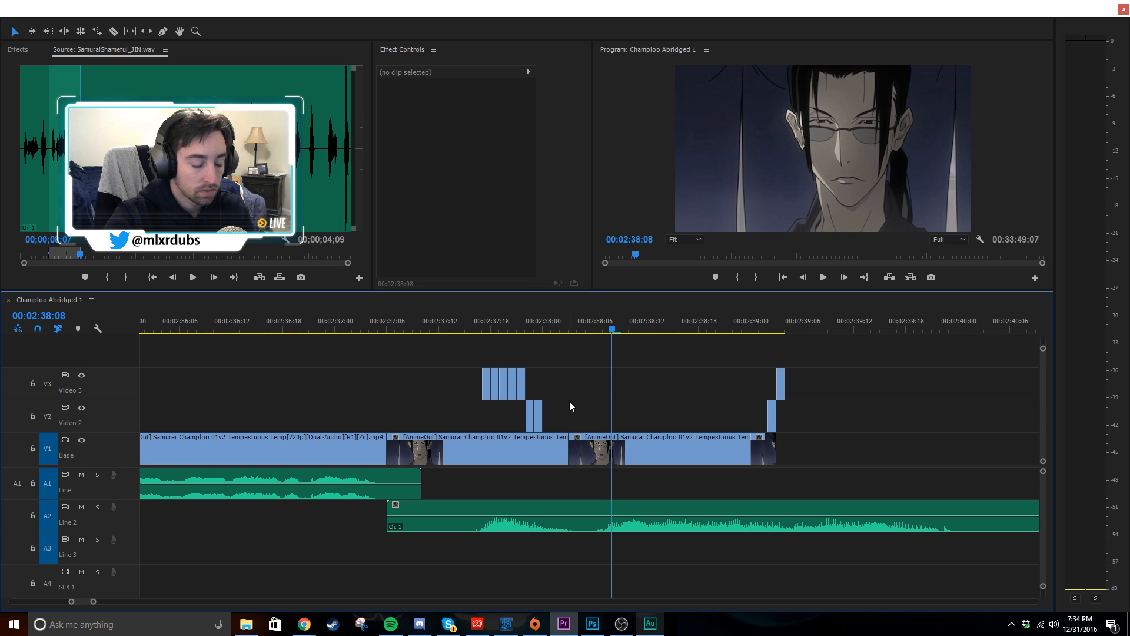
pyautogui.press('=')
pyautogui.hotkey('ctrl', 'z')
pyautogui.press('Delete')
# - Copy the Base clip that ends at 02:39:00 and paste it onto the Base track at 02:39:00
pyautogui.scroll(-2, 715, 411)
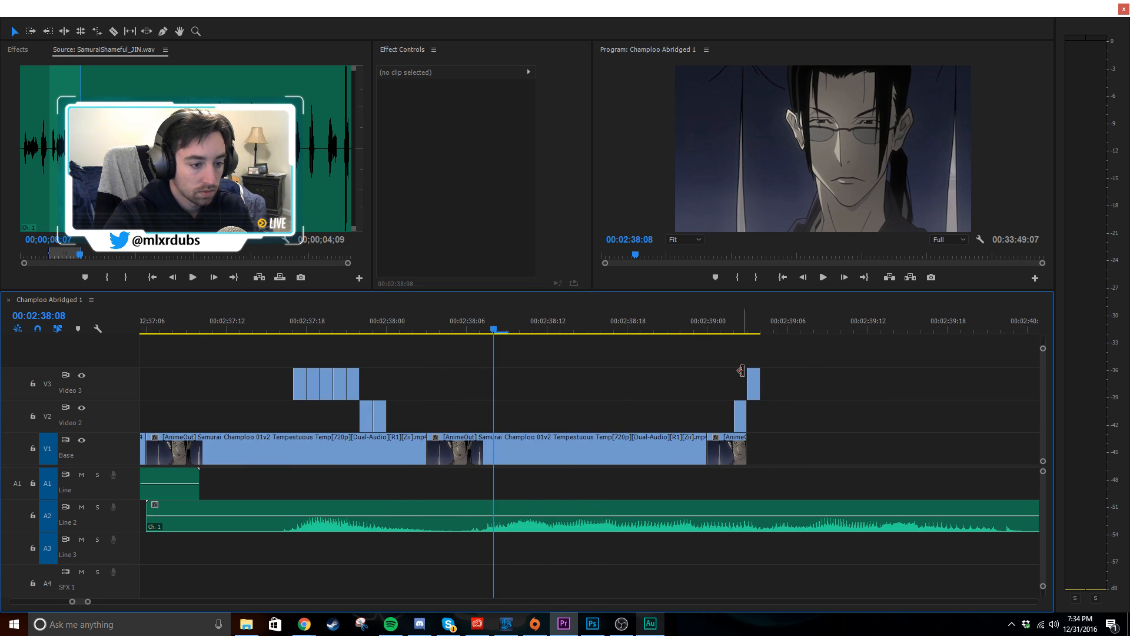
pyautogui.moveTo(719, 320); pyautogui.dragTo(707, 321)
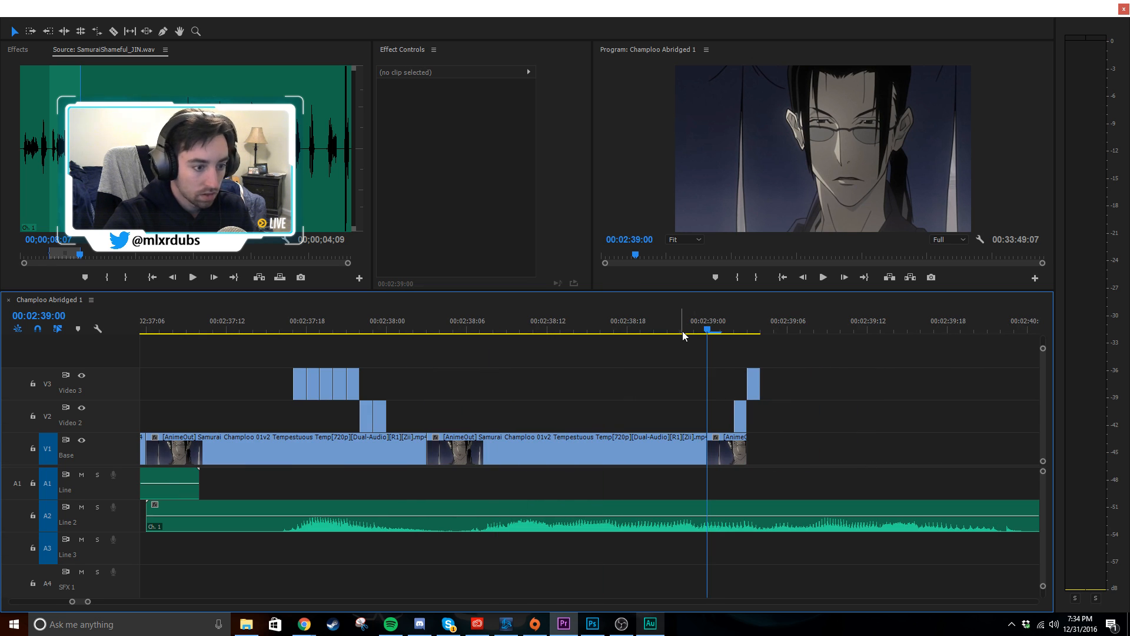
pyautogui.click(678, 457)
pyautogui.hotkey('ctrl', 'c')
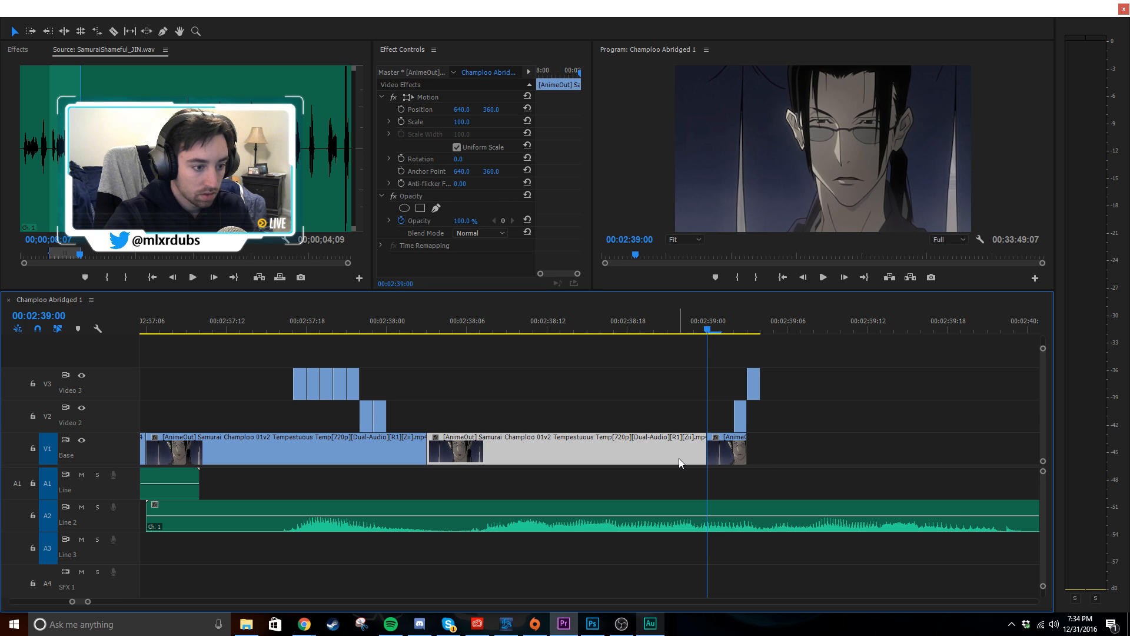
pyautogui.hotkey('ctrl', 'v')
pyautogui.scroll(-3, 679, 458)
pyautogui.click(824, 390)
pyautogui.scroll(-3, 824, 391)
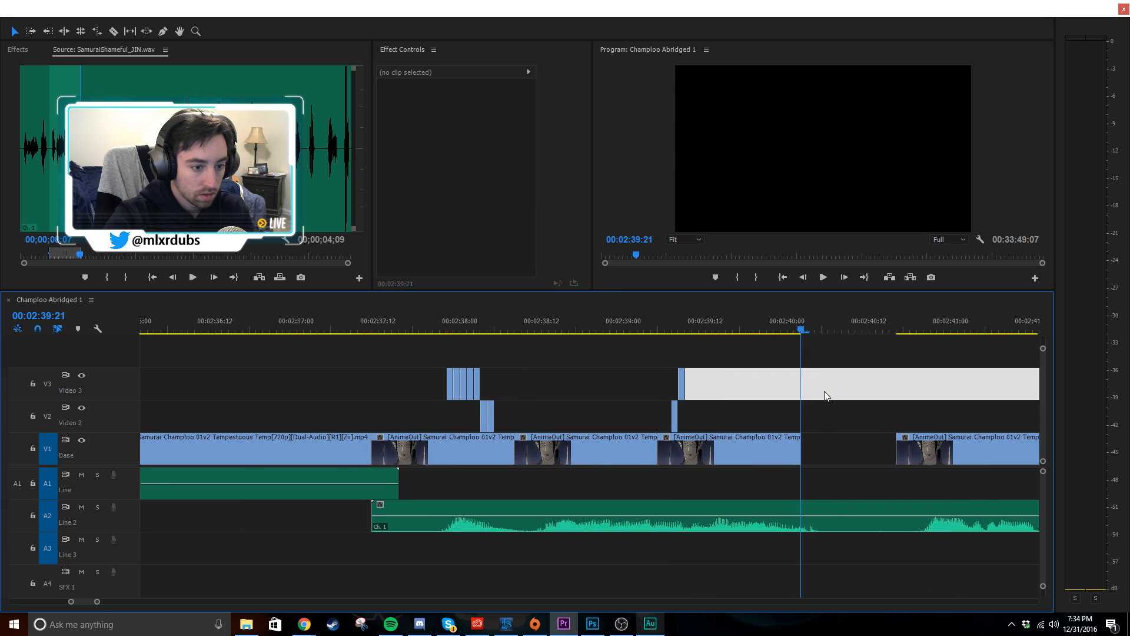
# - Target Video 2 instead of Base, paste another copy at 02:39:21, and fit it into the Base gap up to 02:40:11
pyautogui.click(52, 447)
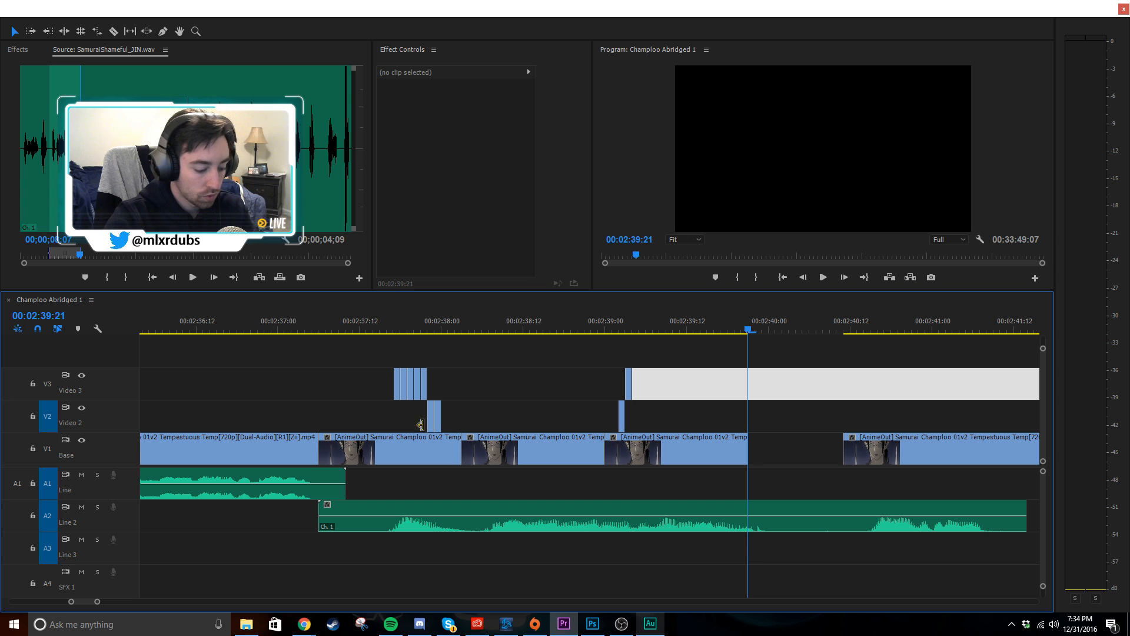
pyautogui.hotkey('ctrl', 'v')
pyautogui.moveTo(862, 415); pyautogui.dragTo(796, 439)
pyautogui.click(878, 410)
pyautogui.click(813, 411)
pyautogui.scroll(1, 824, 409)
pyautogui.click(866, 404)
pyautogui.scroll(2, 869, 408)
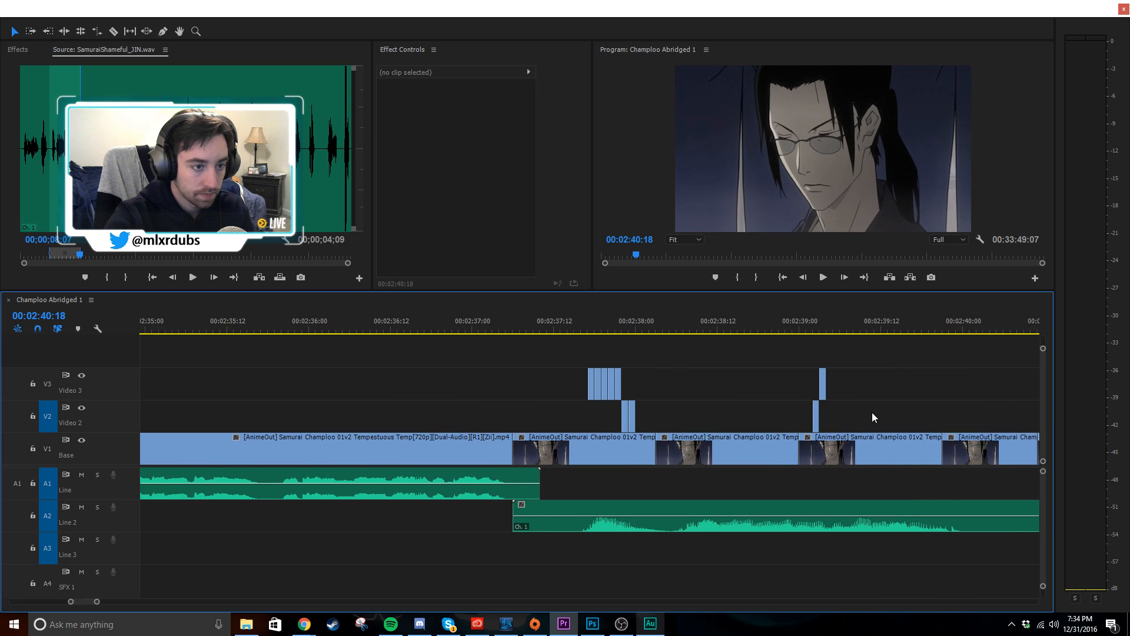
# - Play back the filled Base footage through to about 02:42:04
pyautogui.scroll(-2, 871, 412)
pyautogui.click(893, 329)
pyautogui.press('space')
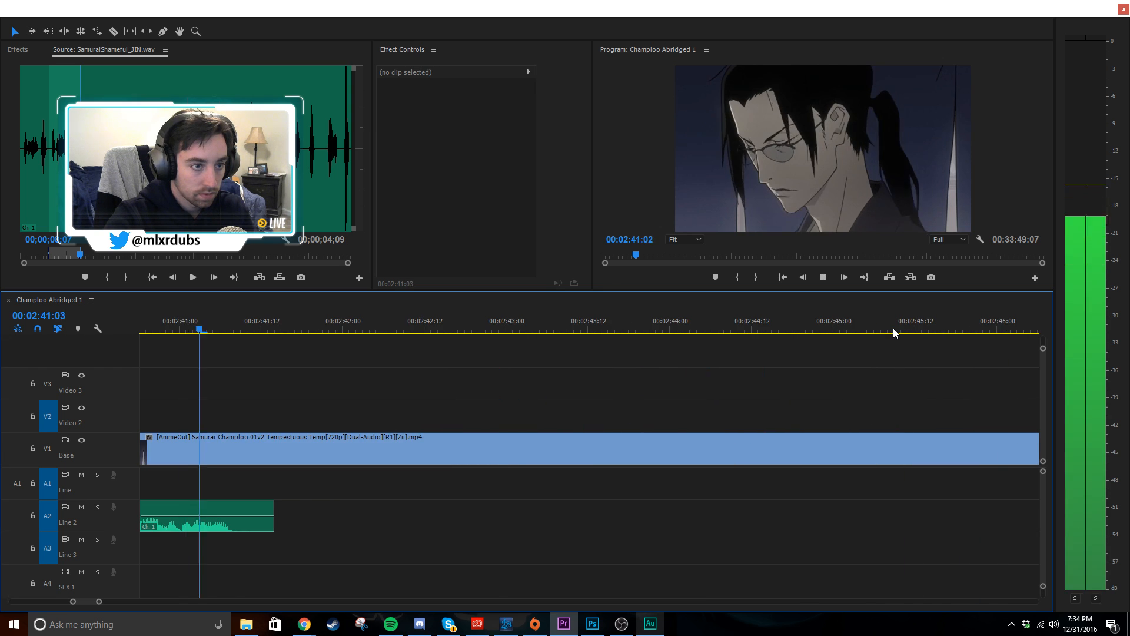
pyautogui.press('space')
pyautogui.scroll(5, 653, 462)
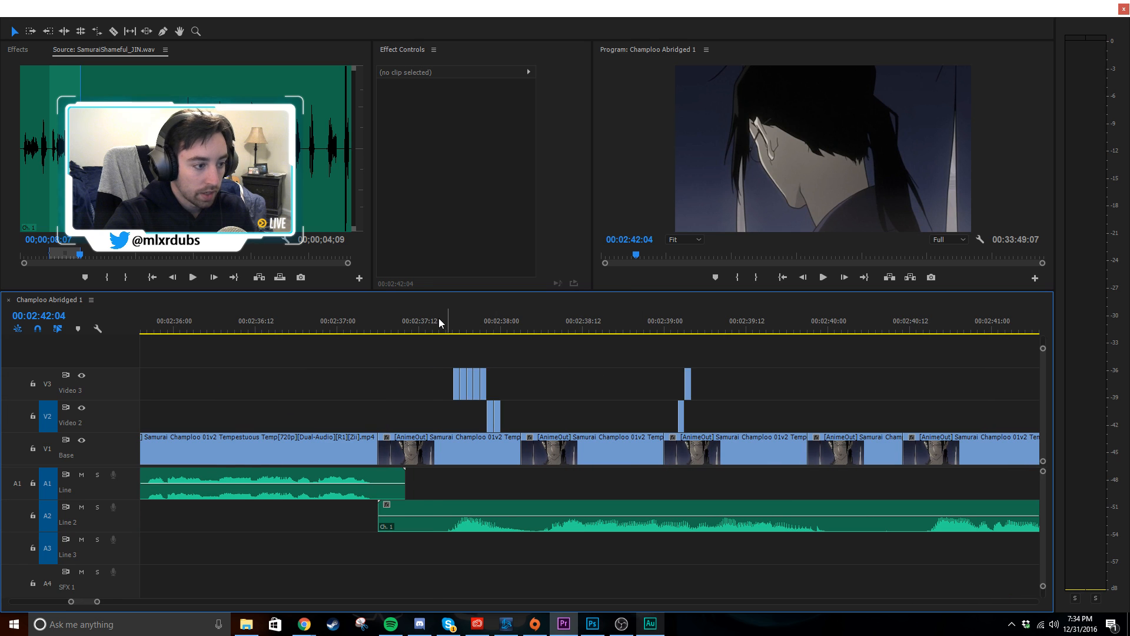
# - Copy the pair of mouth clips on Video 2 and Video 3 just after 02:39:00 and paste them at 02:38:08
pyautogui.click(436, 321)
pyautogui.press('space')
pyautogui.press('space')
pyautogui.press('=')
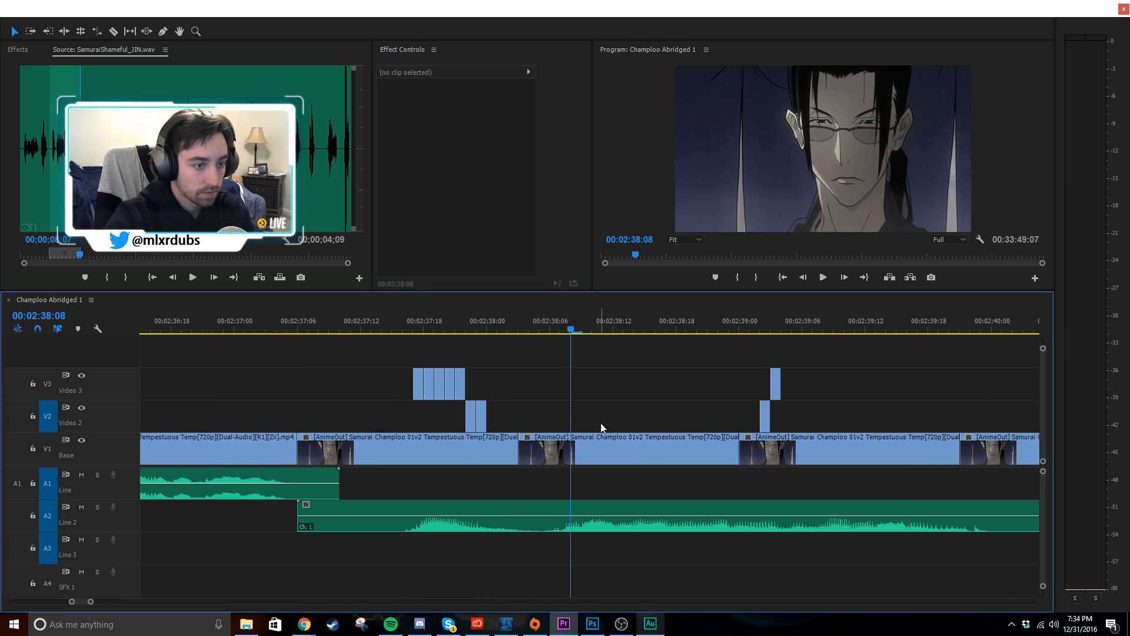
pyautogui.press('=')
pyautogui.moveTo(713, 370); pyautogui.dragTo(800, 412)
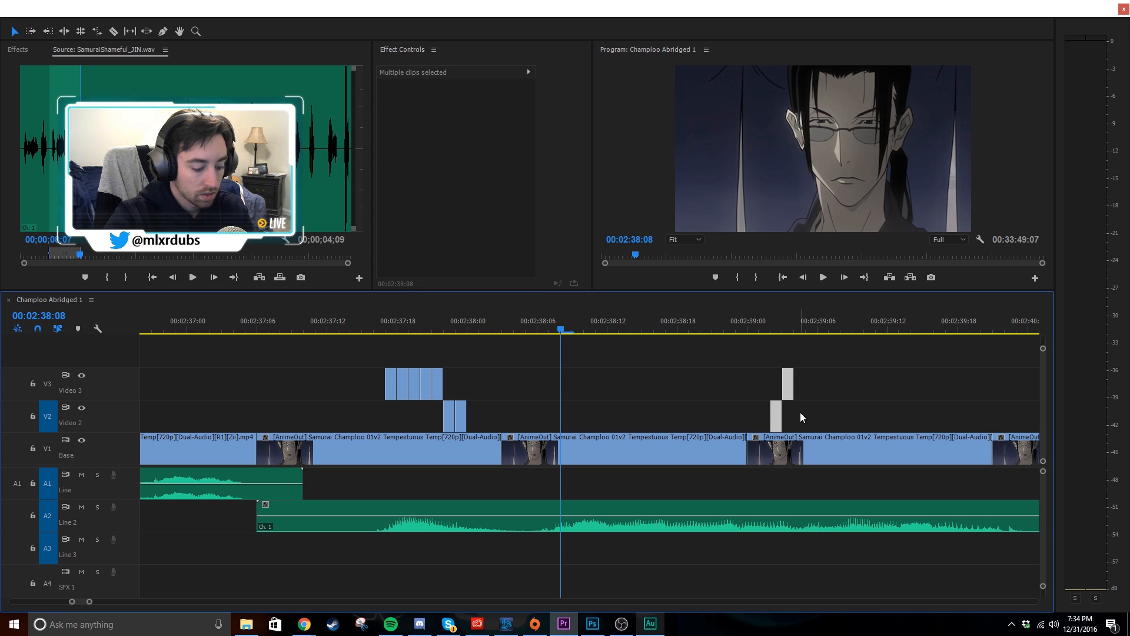
pyautogui.moveTo(539, 333); pyautogui.dragTo(555, 331)
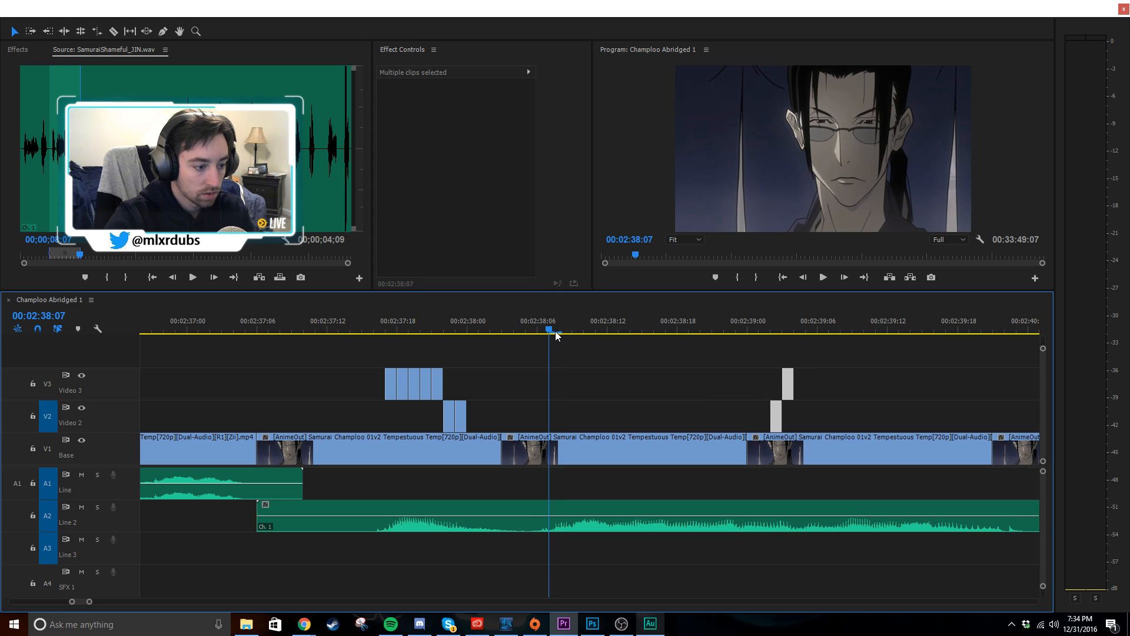
pyautogui.click(560, 333)
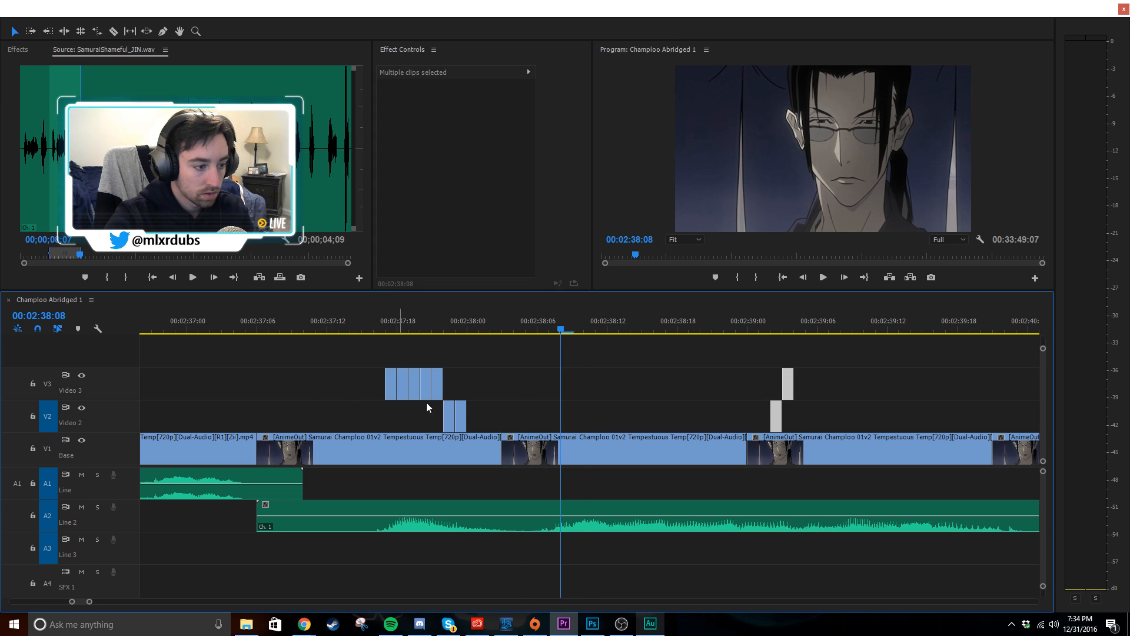
pyautogui.hotkey('ctrl', 'v')
# - Check the pasted mouth movement and move its Video 2 clip later so that it starts at 02:38:12
pyautogui.press('space')
pyautogui.moveTo(537, 330); pyautogui.dragTo(576, 333)
pyautogui.click(623, 387)
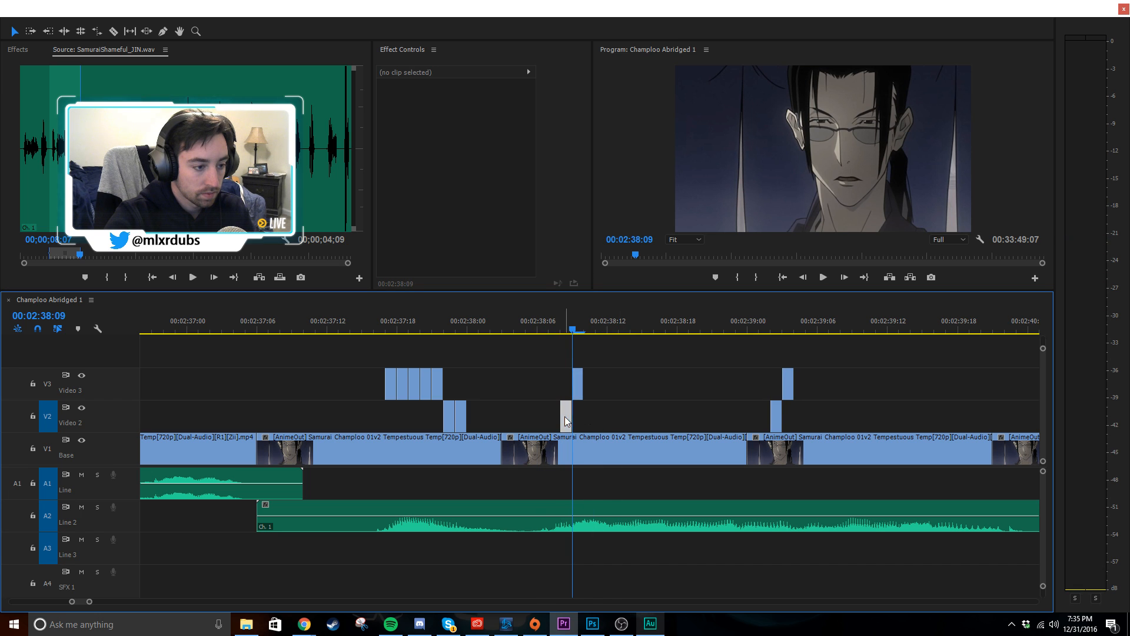
pyautogui.moveTo(564, 416); pyautogui.dragTo(606, 412)
# - Copy the Video 3 clip at 02:38:09 and paste a duplicate right after it at 02:38:10 on Video 3
pyautogui.click(575, 386)
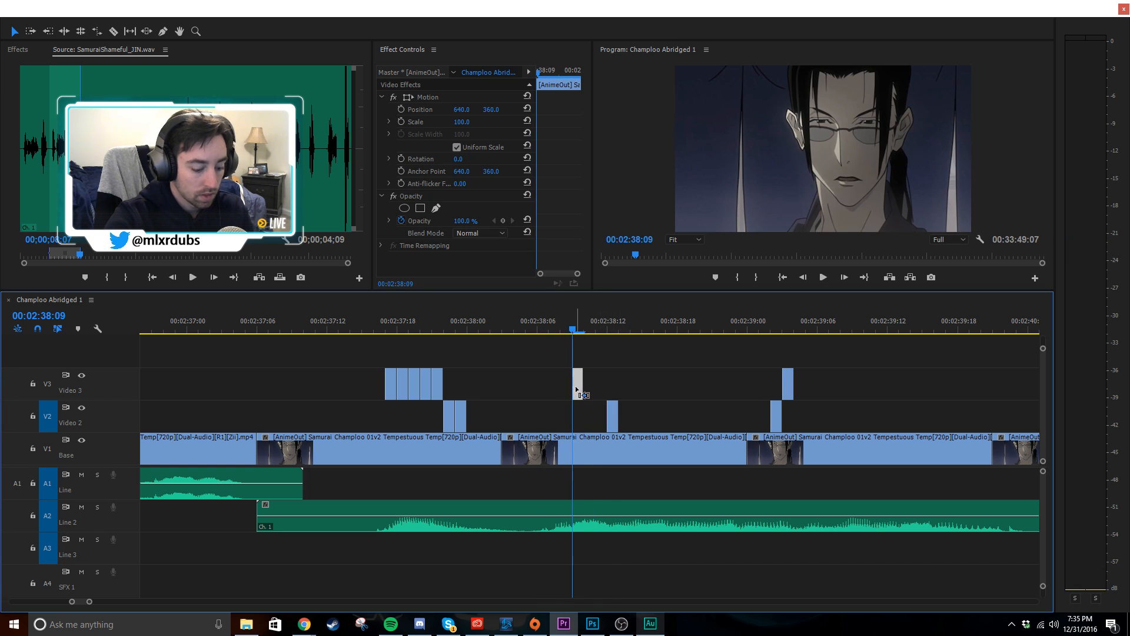
pyautogui.click(583, 331)
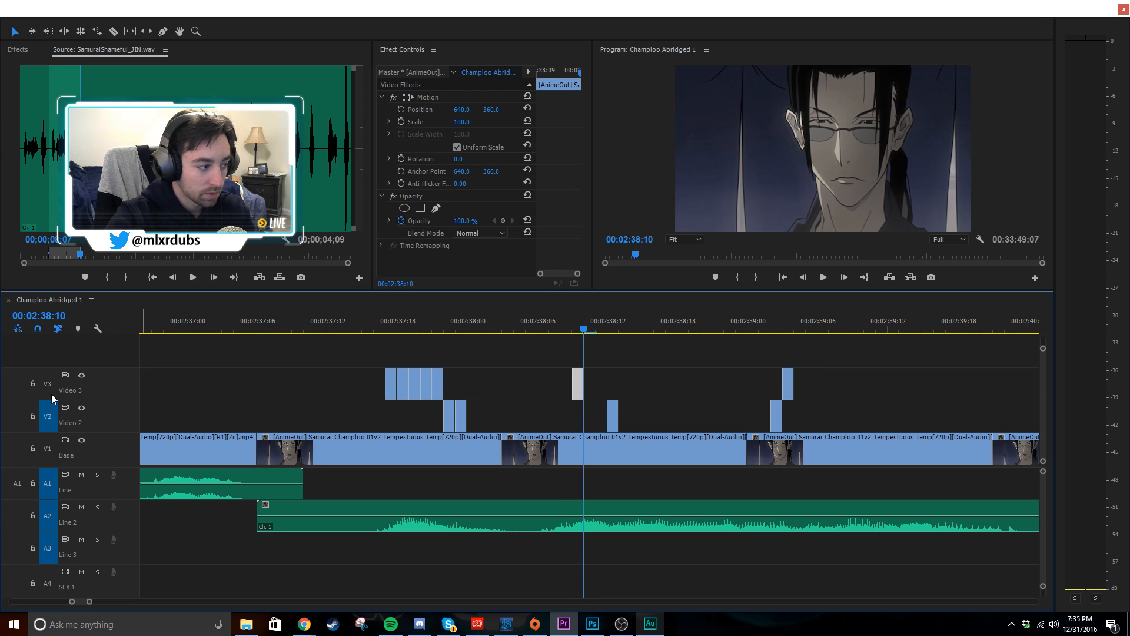
pyautogui.hotkey('ctrl', 'v')
# - Paste copies of the Video 2 clip from 02:38:12 at 02:38:07 and 02:38:08 on Video 2, then play back the result
pyautogui.moveTo(595, 330); pyautogui.dragTo(541, 365)
pyautogui.click(613, 406)
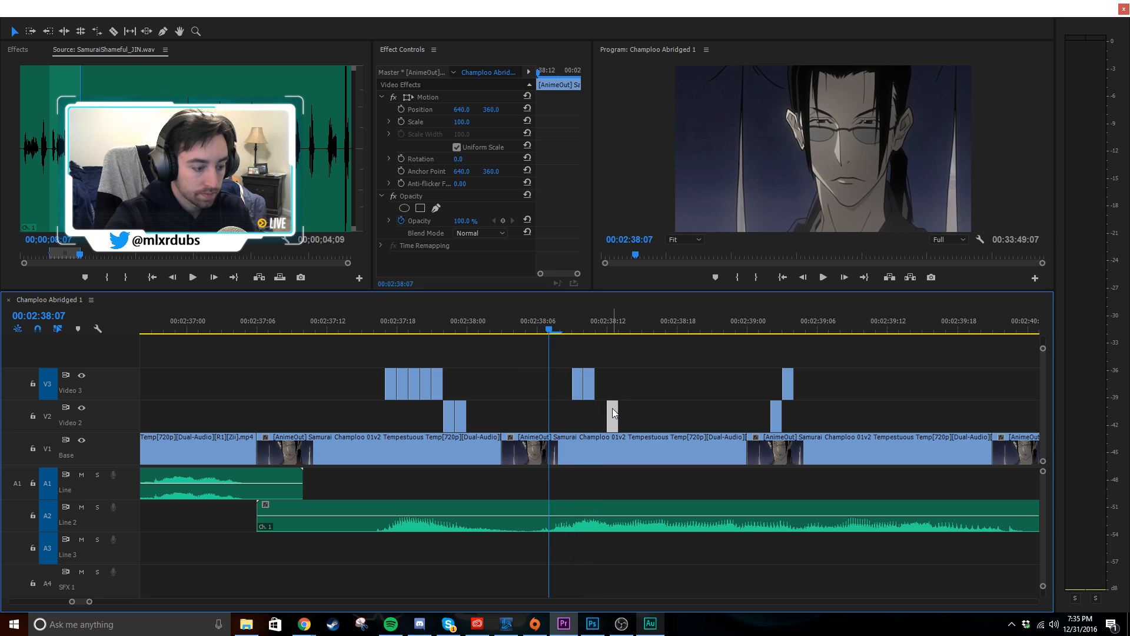
pyautogui.click(48, 416)
pyautogui.hotkey('ctrl', 'v')
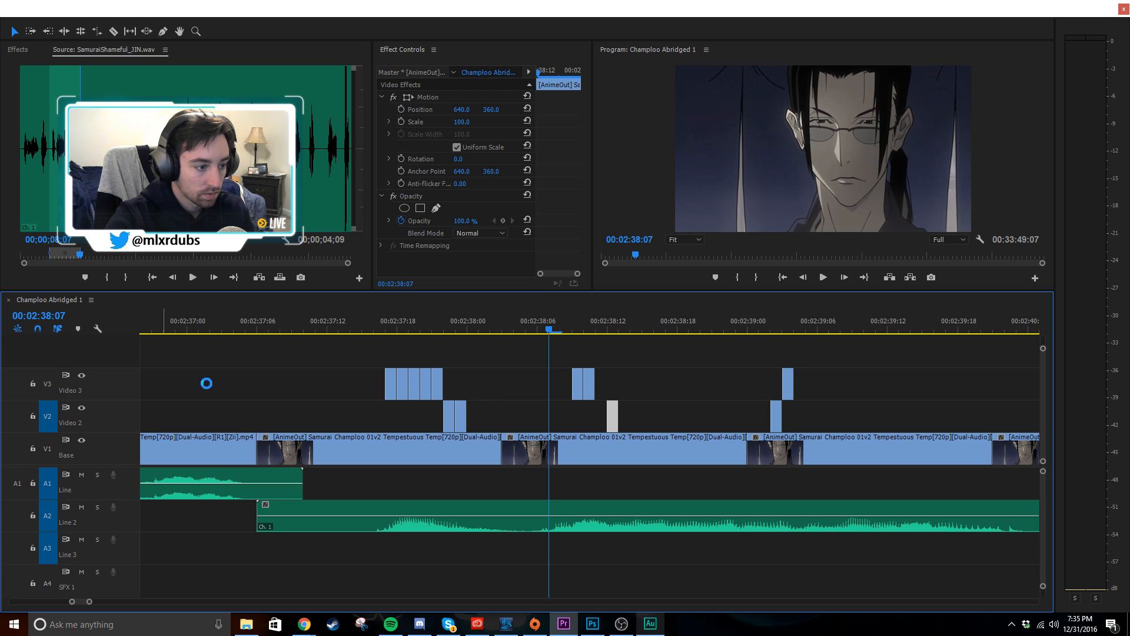
pyautogui.click(530, 320)
pyautogui.press('space')
pyautogui.press('space')
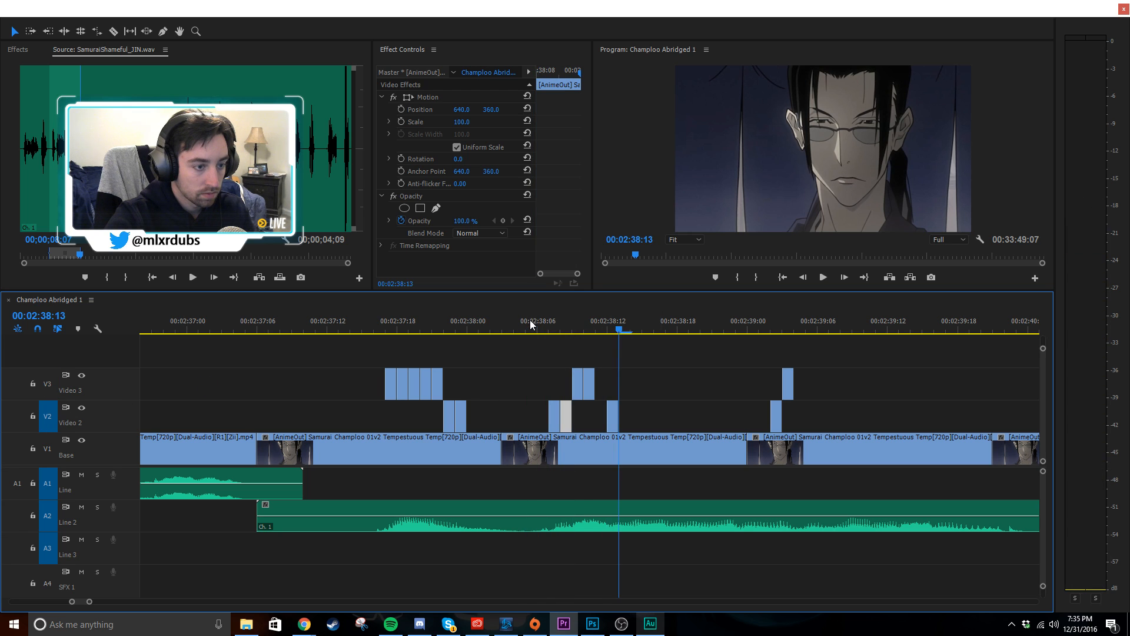
# - Move the Video 2 clip at 02:38:12 to 02:38:16 and the adjacent Video 3 pair to start at 02:38:12
pyautogui.moveTo(548, 325); pyautogui.dragTo(572, 327)
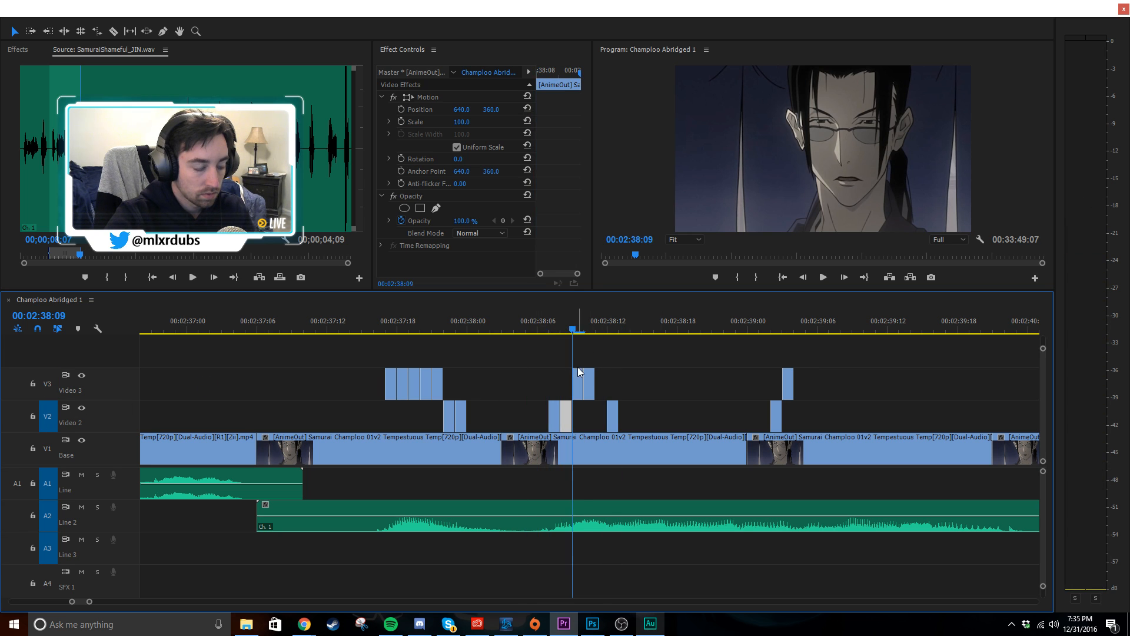
pyautogui.click(628, 365)
pyautogui.click(641, 378)
pyautogui.scroll(2, 612, 388)
pyautogui.click(565, 352)
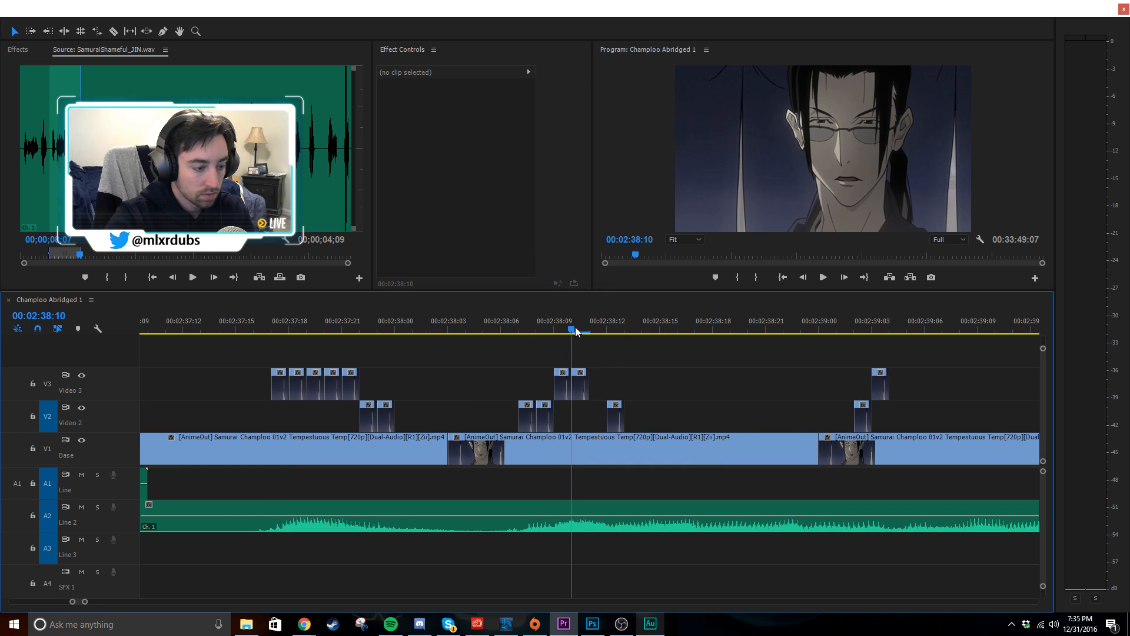
pyautogui.click(592, 333)
pyautogui.moveTo(593, 331); pyautogui.dragTo(609, 337)
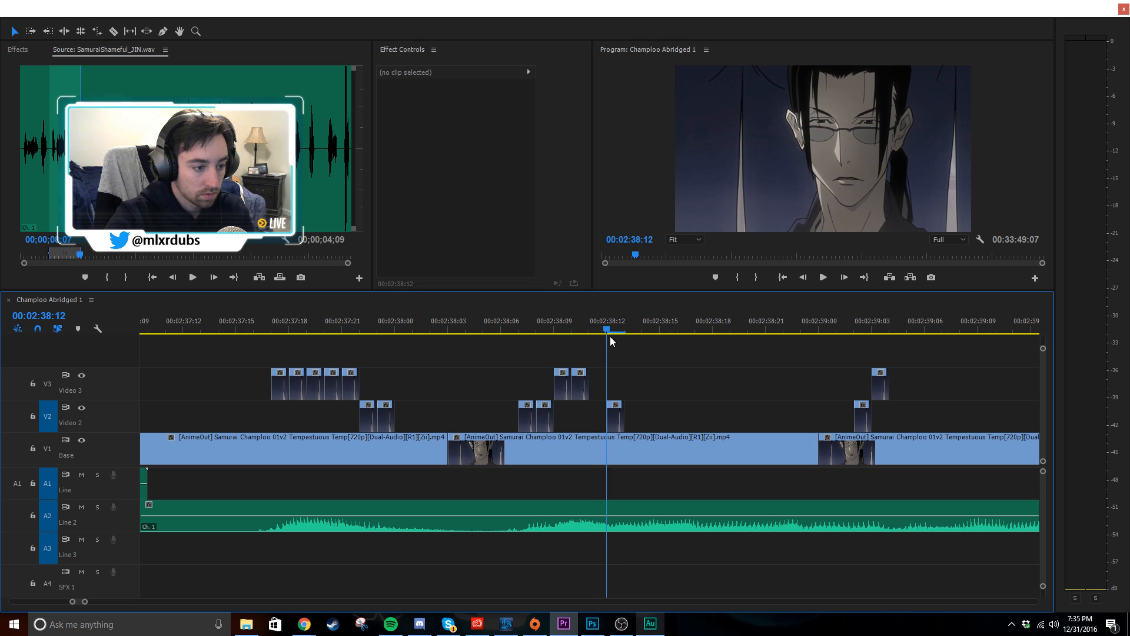
pyautogui.moveTo(616, 414); pyautogui.dragTo(686, 413)
pyautogui.moveTo(541, 364); pyautogui.dragTo(615, 388)
# - Play back the rearranged mouth clips up to 02:38:15 and return the playhead to 02:38:10
pyautogui.click(497, 327)
pyautogui.press('space')
pyautogui.press('space')
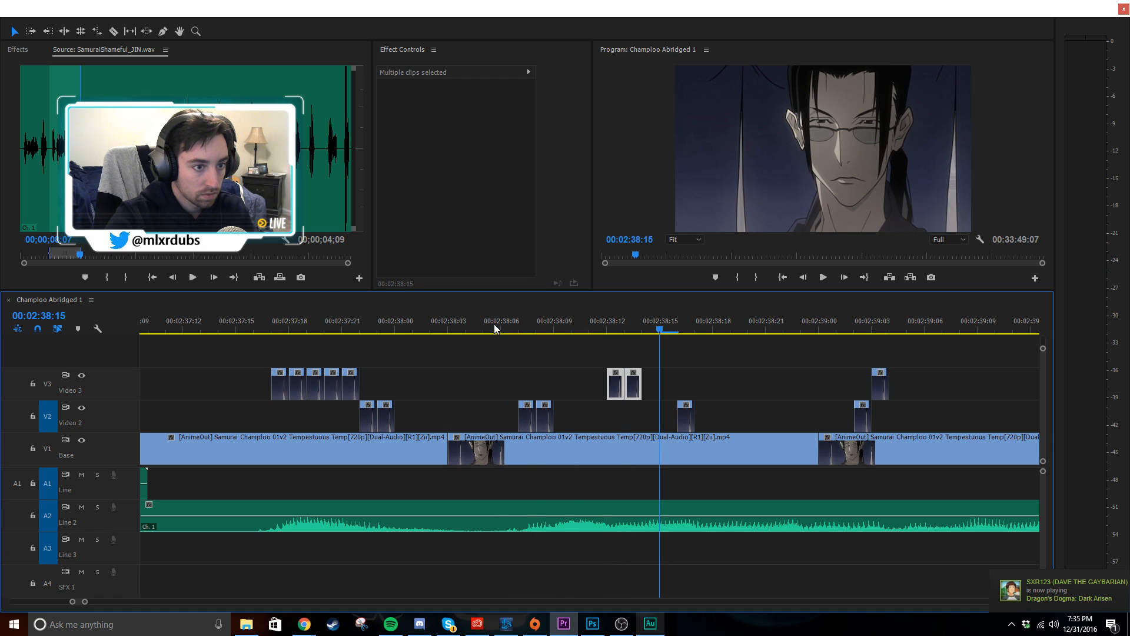
pyautogui.moveTo(534, 330); pyautogui.dragTo(558, 333)
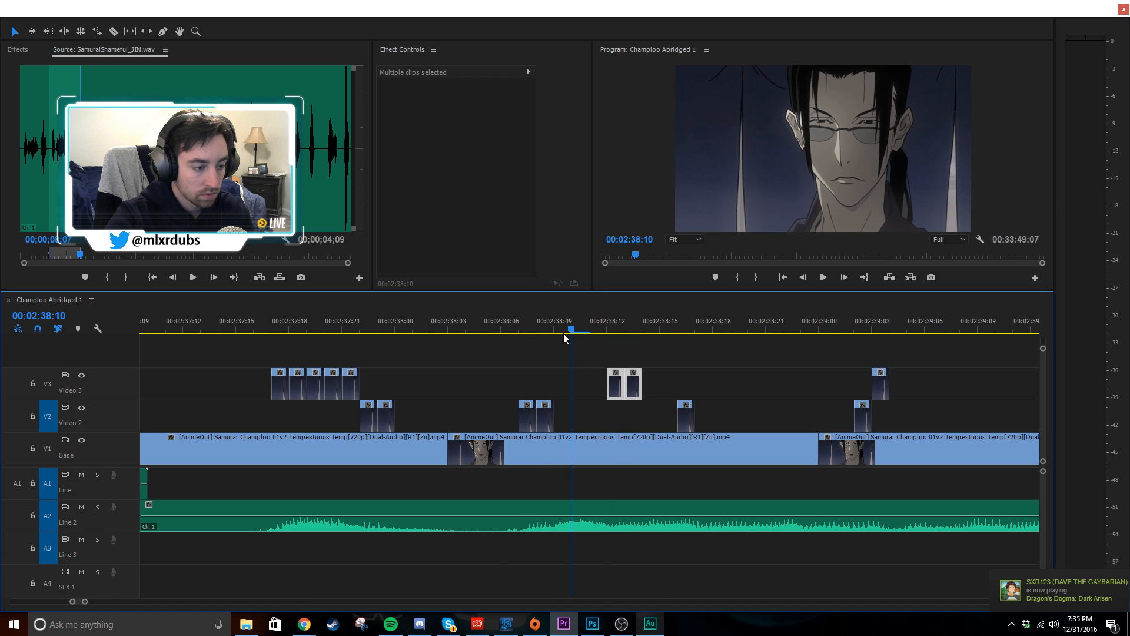
# - Move the Video 2 clip at 02:38:08 to 02:38:09 and the Video 3 clip at 02:38:12 to 02:38:08, then play back
pyautogui.moveTo(563, 334); pyautogui.dragTo(536, 333)
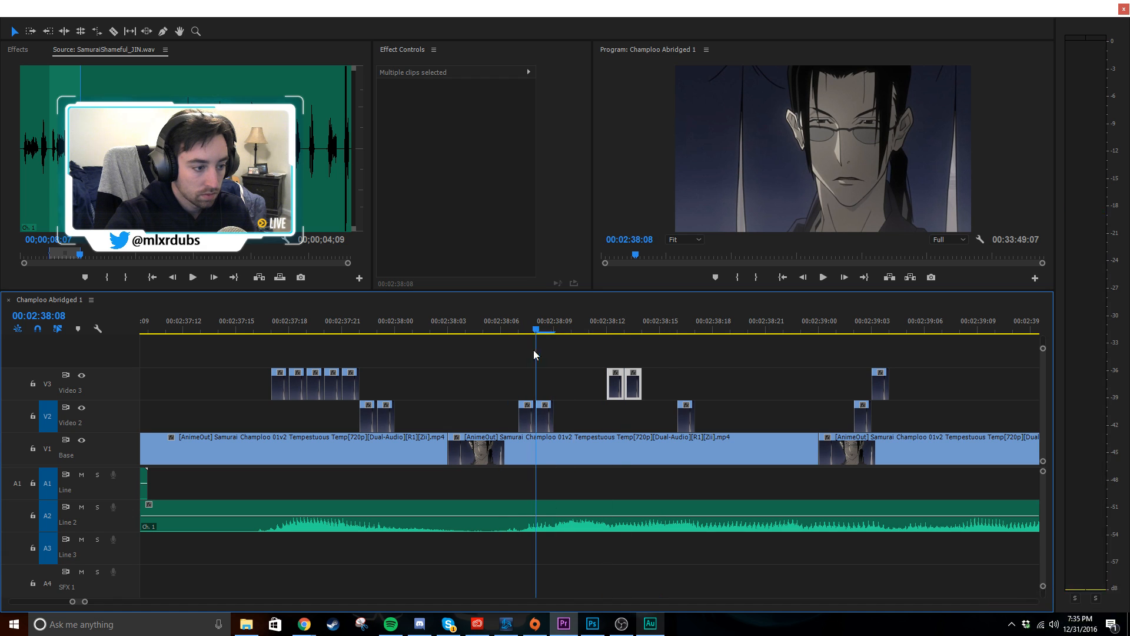
pyautogui.moveTo(544, 412); pyautogui.dragTo(563, 412)
pyautogui.moveTo(615, 381); pyautogui.dragTo(544, 380)
pyautogui.click(521, 344)
pyautogui.click(499, 328)
pyautogui.press('space')
pyautogui.press('space')
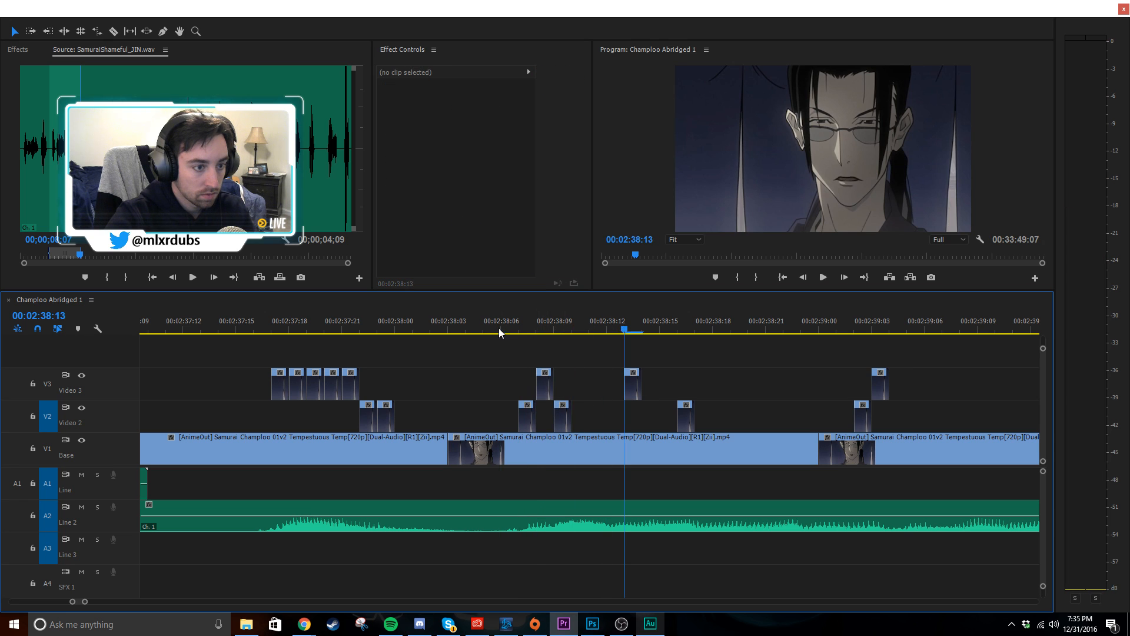
# - Move the Video 2 clip at 02:38:16 to 02:38:12 and play back the result
pyautogui.moveTo(499, 328); pyautogui.dragTo(595, 340)
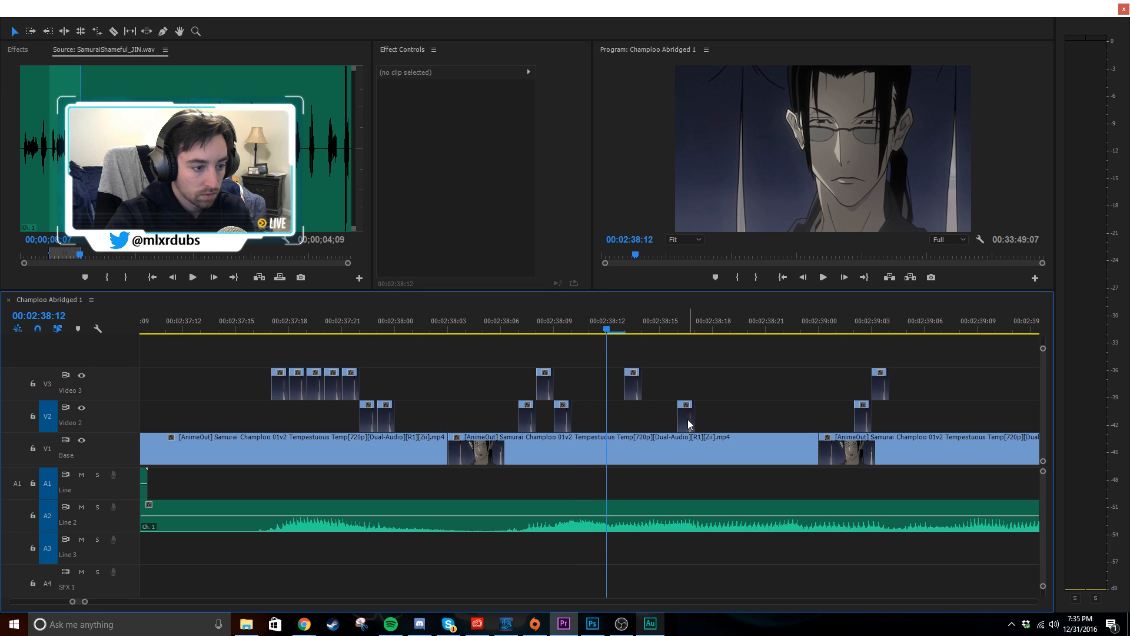
pyautogui.moveTo(688, 420); pyautogui.dragTo(618, 420)
pyautogui.click(506, 327)
pyautogui.press('space')
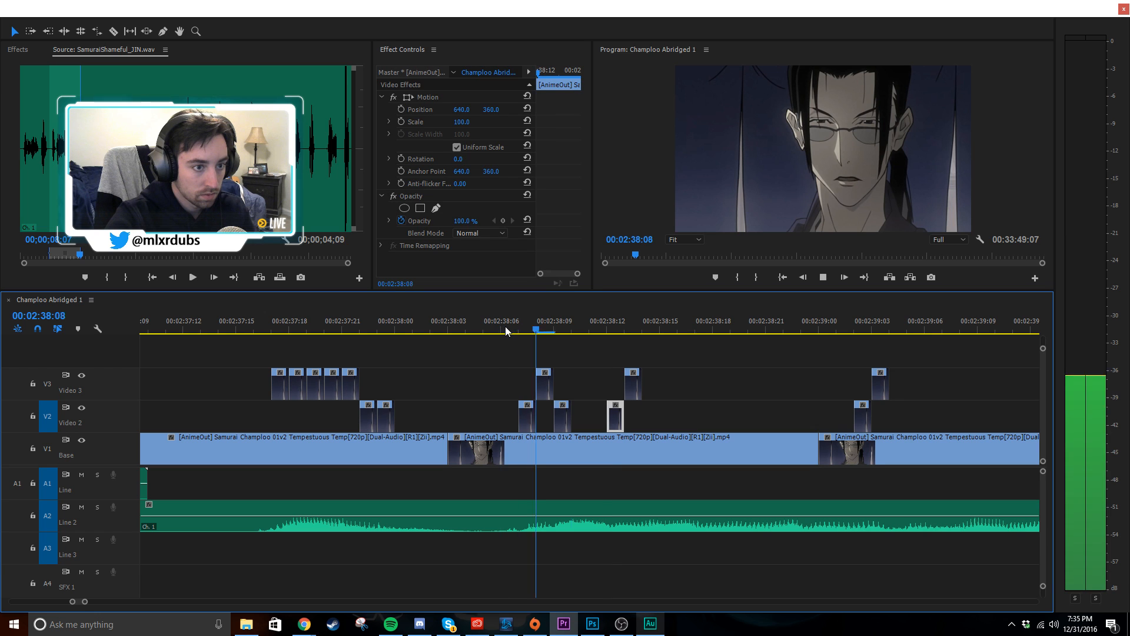
pyautogui.press('space')
pyautogui.click(505, 330)
# - Move the Video 2 clip at 02:38:07 to 02:38:06 and paste a copy of the 02:38:08 Video 3 clip at 02:38:07 on Video 3
pyautogui.moveTo(504, 330); pyautogui.dragTo(633, 335)
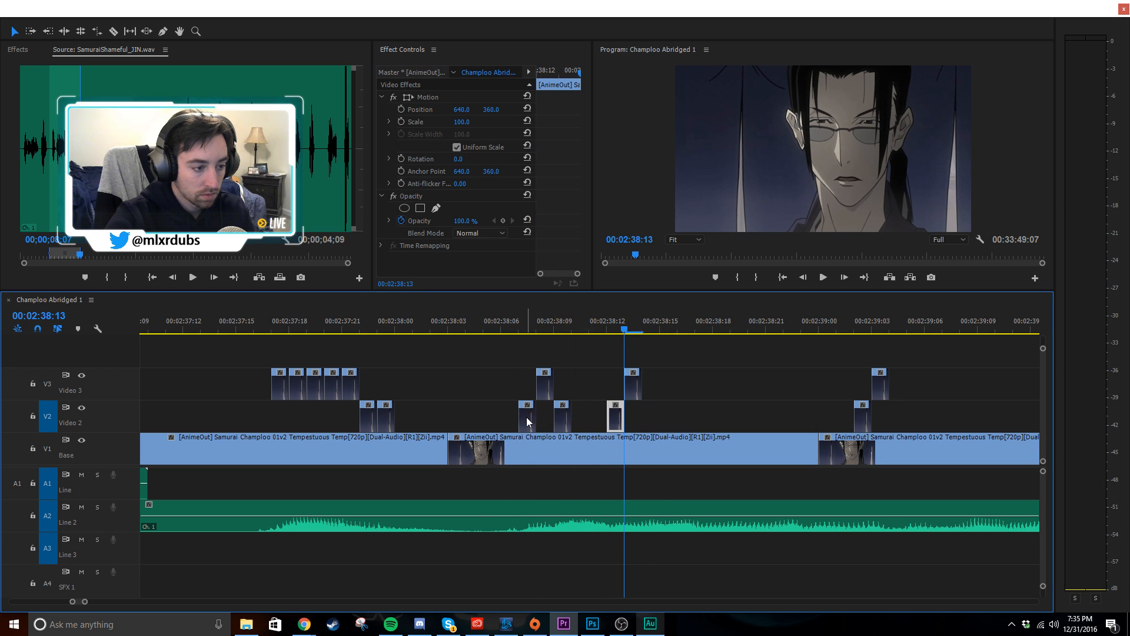
pyautogui.moveTo(526, 416); pyautogui.dragTo(513, 418)
pyautogui.click(543, 386)
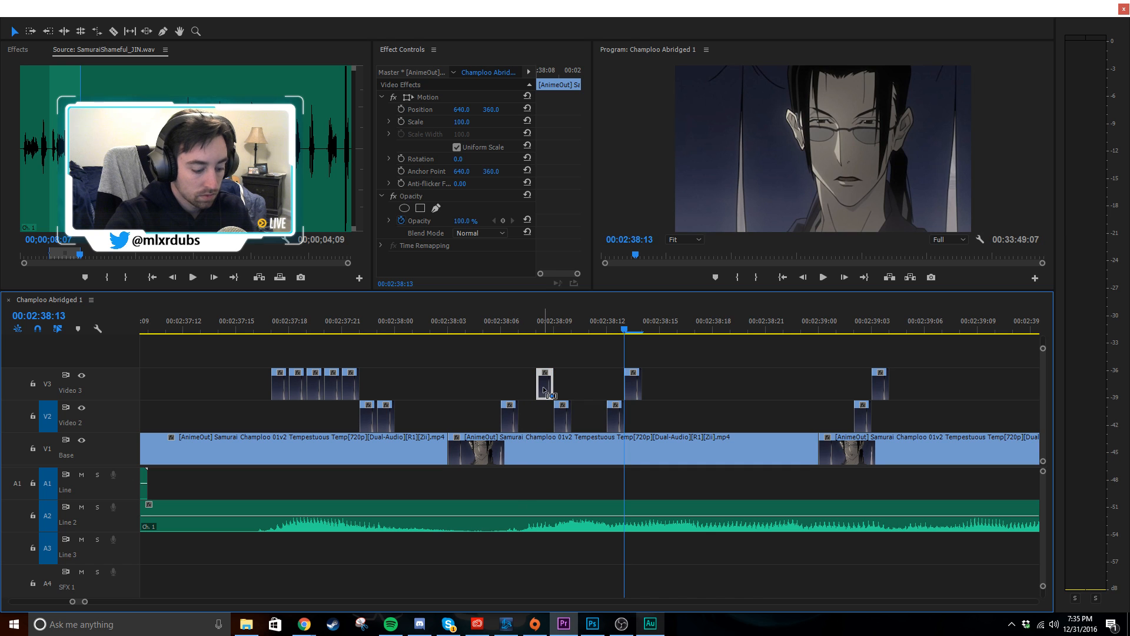
pyautogui.click(519, 324)
pyautogui.click(53, 384)
pyautogui.click(53, 417)
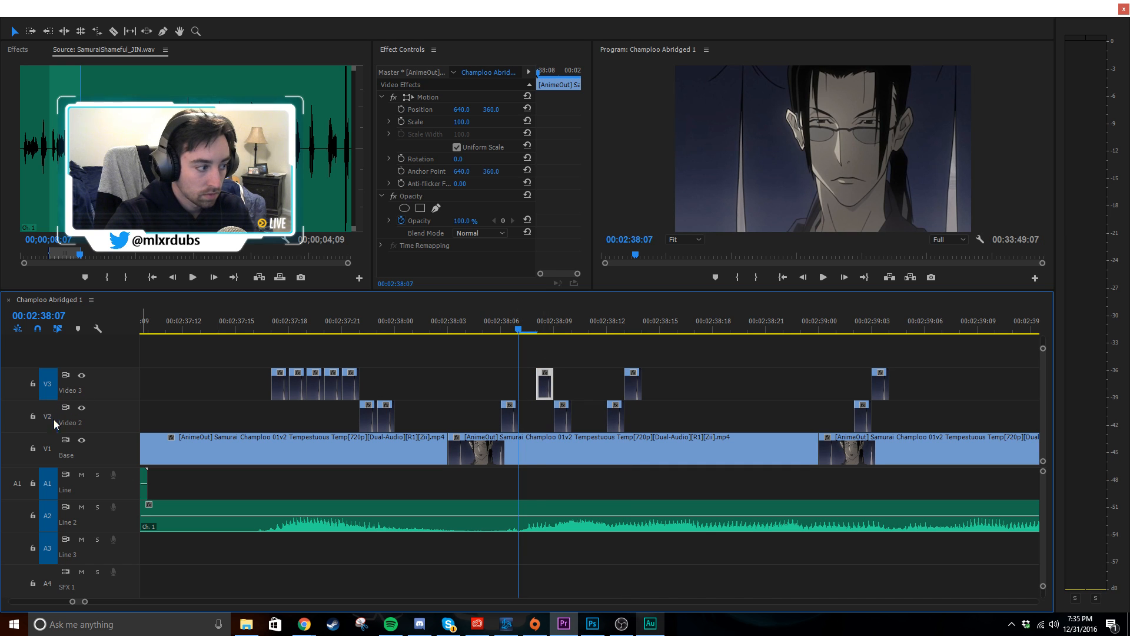
pyautogui.hotkey('ctrl', 'v')
pyautogui.click(473, 331)
pyautogui.press('space')
pyautogui.press('space')
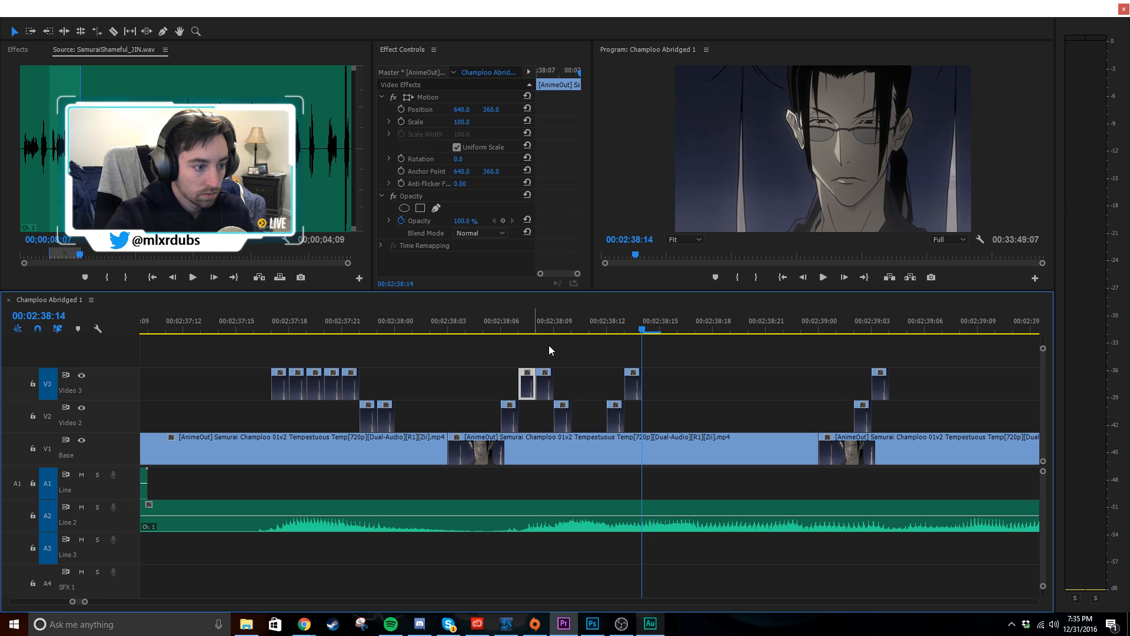
# - Copy the Video 2 clip at 02:38:12, paste it at 02:38:14 on Video 2, and play back the line
pyautogui.scroll(-1, 574, 366)
pyautogui.click(526, 421)
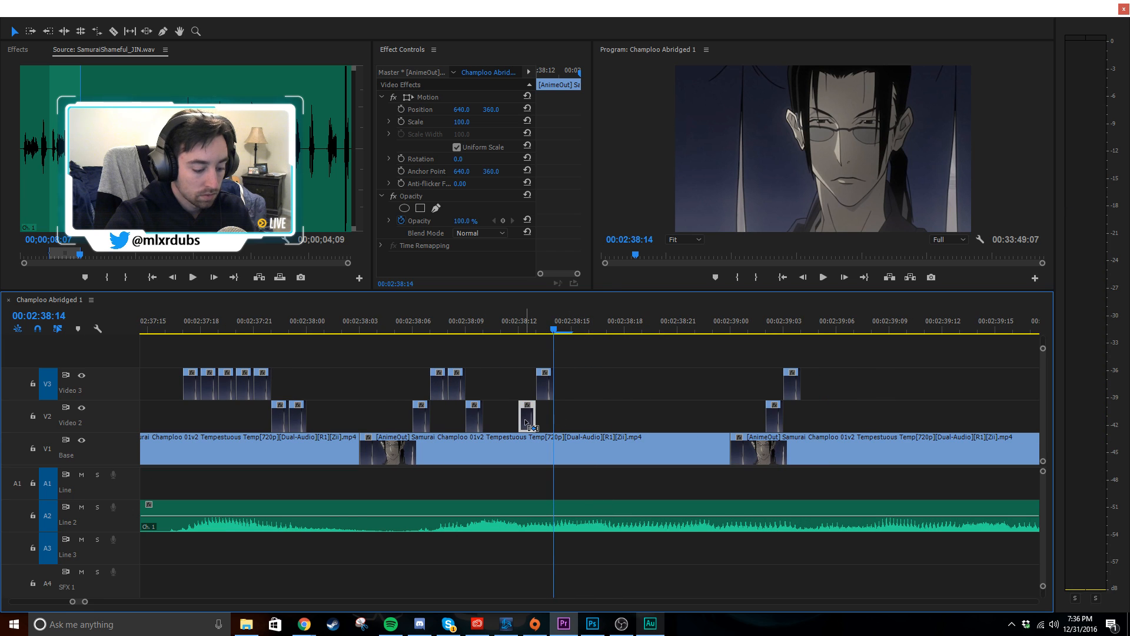
pyautogui.click(49, 415)
pyautogui.click(47, 383)
pyautogui.hotkey('ctrl', 'v')
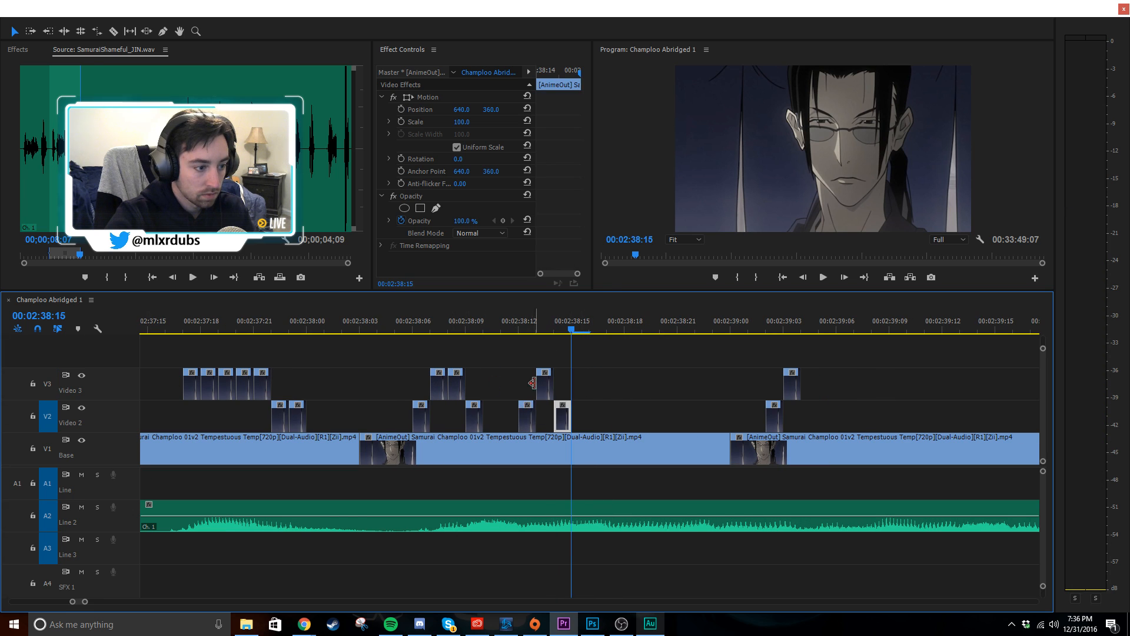
pyautogui.press('-')
pyautogui.click(301, 321)
pyautogui.press('space')
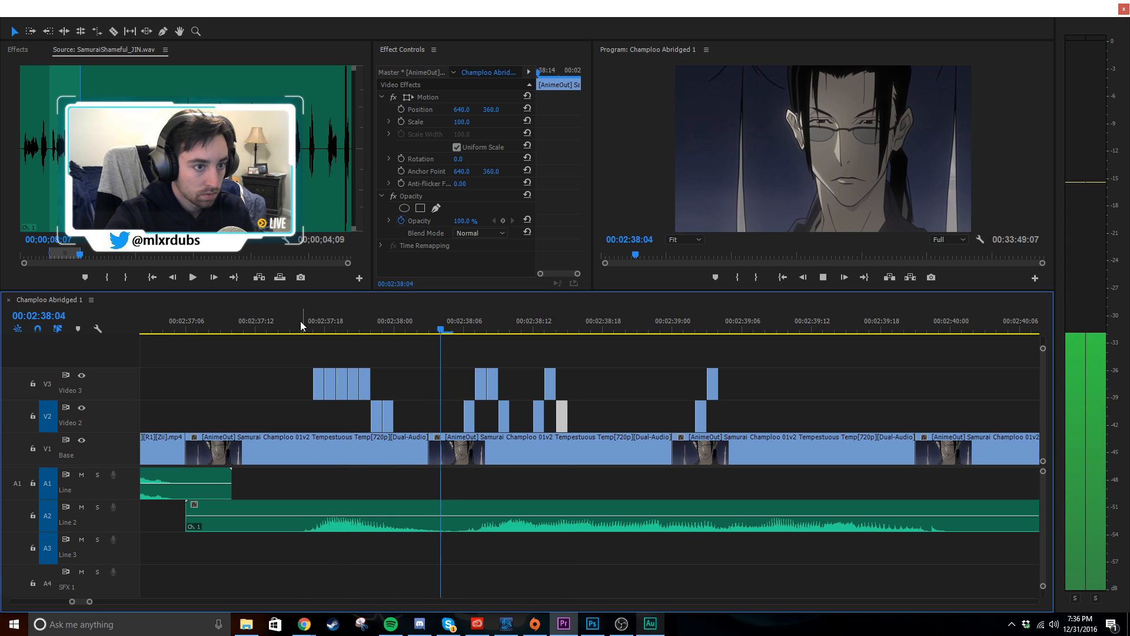
pyautogui.press('space')
# - Copy the four mouth clips from 02:38:06 to 02:38:09 and paste the group starting at 02:38:16, then play back
pyautogui.moveTo(461, 331); pyautogui.dragTo(572, 369)
pyautogui.press('=')
pyautogui.moveTo(753, 420); pyautogui.dragTo(628, 411)
pyautogui.moveTo(495, 411); pyautogui.dragTo(385, 360)
pyautogui.hotkey('ctrl', 'c')
pyautogui.hotkey('ctrl', 'v')
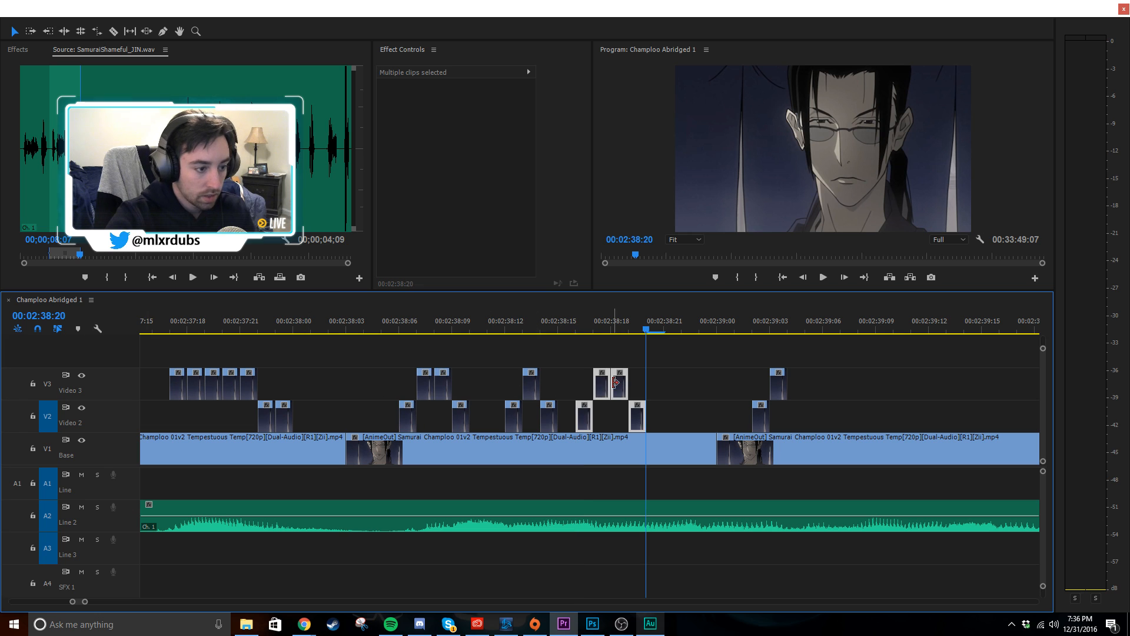
pyautogui.click(487, 327)
pyautogui.press('space')
# - Delete the Video 2 clip at 02:38:16 and shift the three clips after it to start at 02:38:16
pyautogui.moveTo(522, 326); pyautogui.dragTo(616, 326)
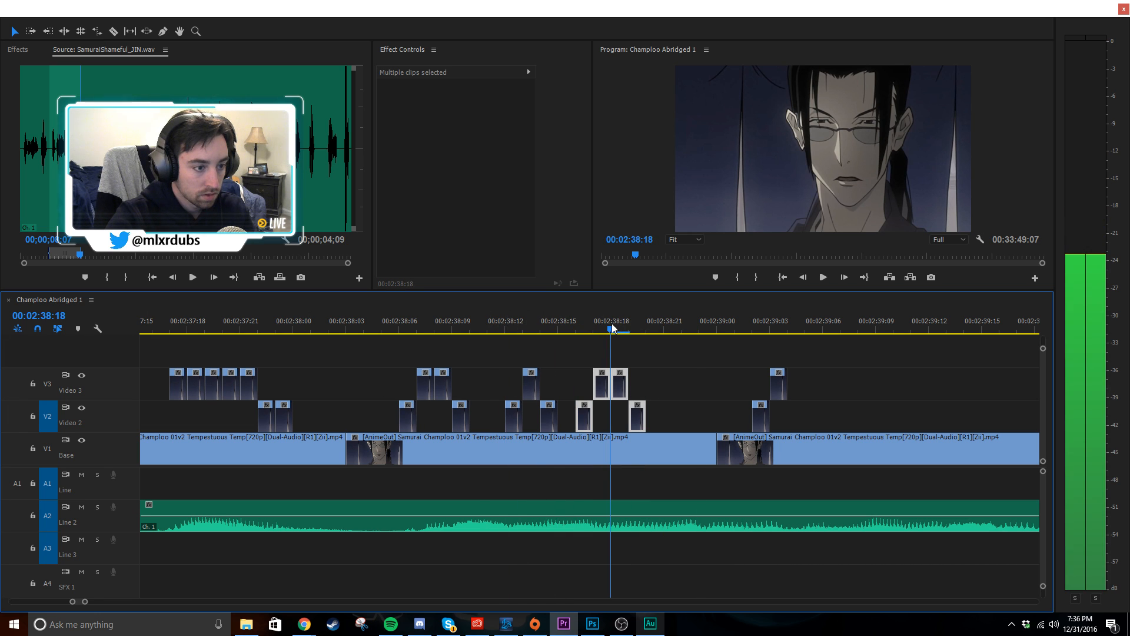
pyautogui.scroll(1, 686, 400)
pyautogui.scroll(-2, 659, 398)
pyautogui.click(642, 398)
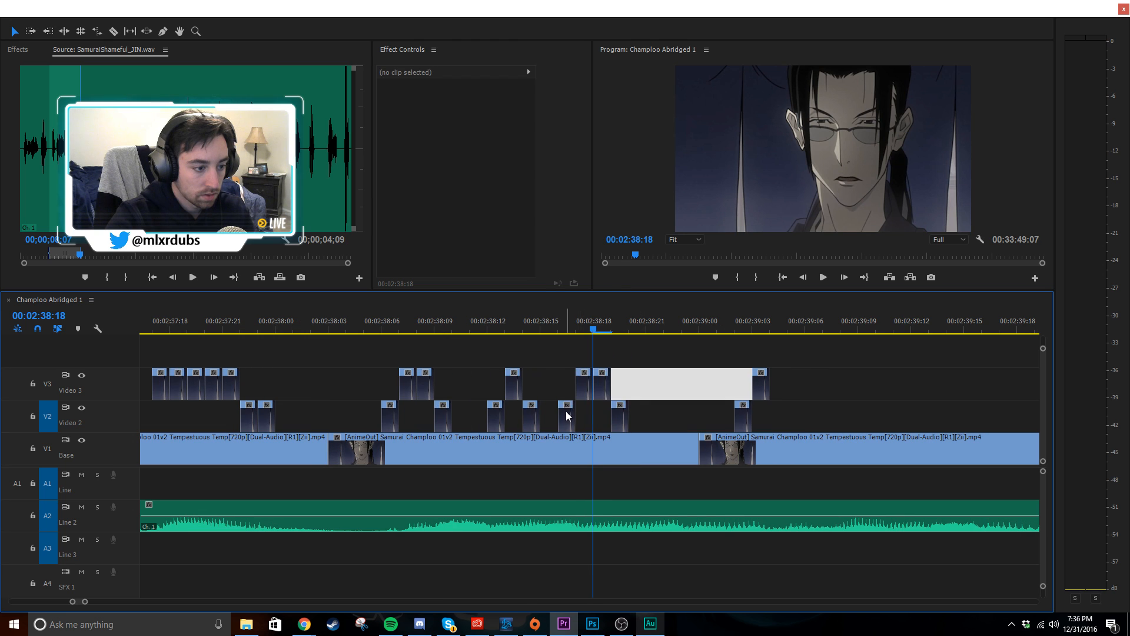
pyautogui.click(566, 412)
pyautogui.press('Delete')
pyautogui.moveTo(622, 390); pyautogui.dragTo(567, 390)
pyautogui.click(469, 316)
pyautogui.press('space')
# - Move the Video 2 and Video 3 pair at 02:39:02 to start at 02:38:20, checking its timing through playback
pyautogui.moveTo(470, 316); pyautogui.dragTo(657, 343)
pyautogui.moveTo(720, 377); pyautogui.dragTo(669, 418)
pyautogui.click(574, 318)
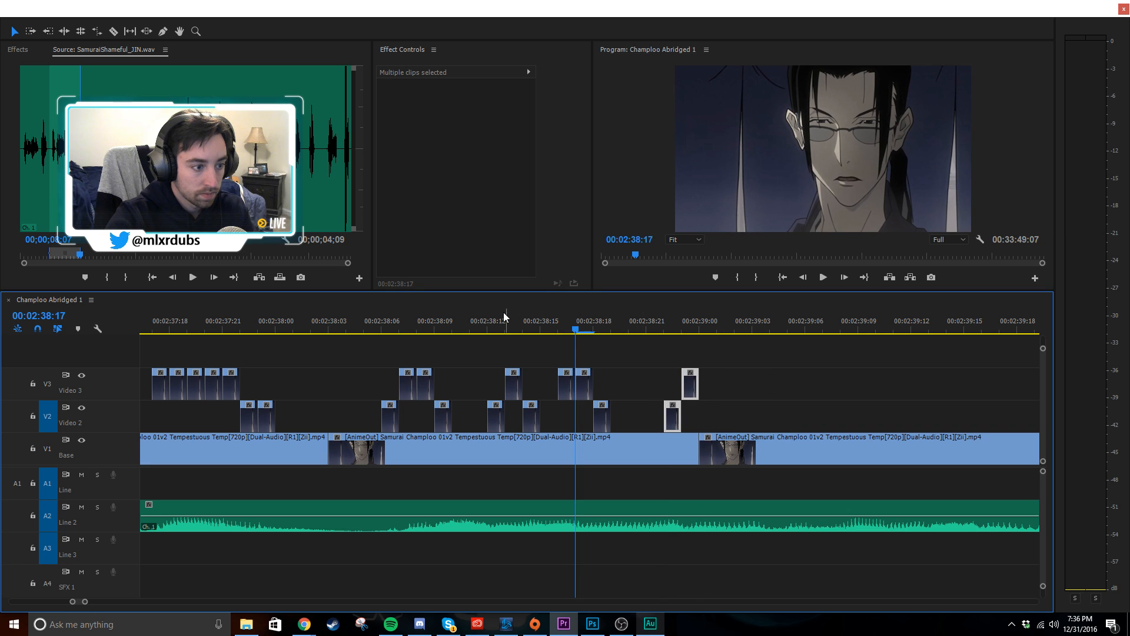
pyautogui.press('space')
pyautogui.press('space')
pyautogui.moveTo(504, 313); pyautogui.dragTo(673, 386)
pyautogui.press('space')
pyautogui.moveTo(616, 320); pyautogui.dragTo(641, 335)
pyautogui.moveTo(654, 412); pyautogui.dragTo(637, 411)
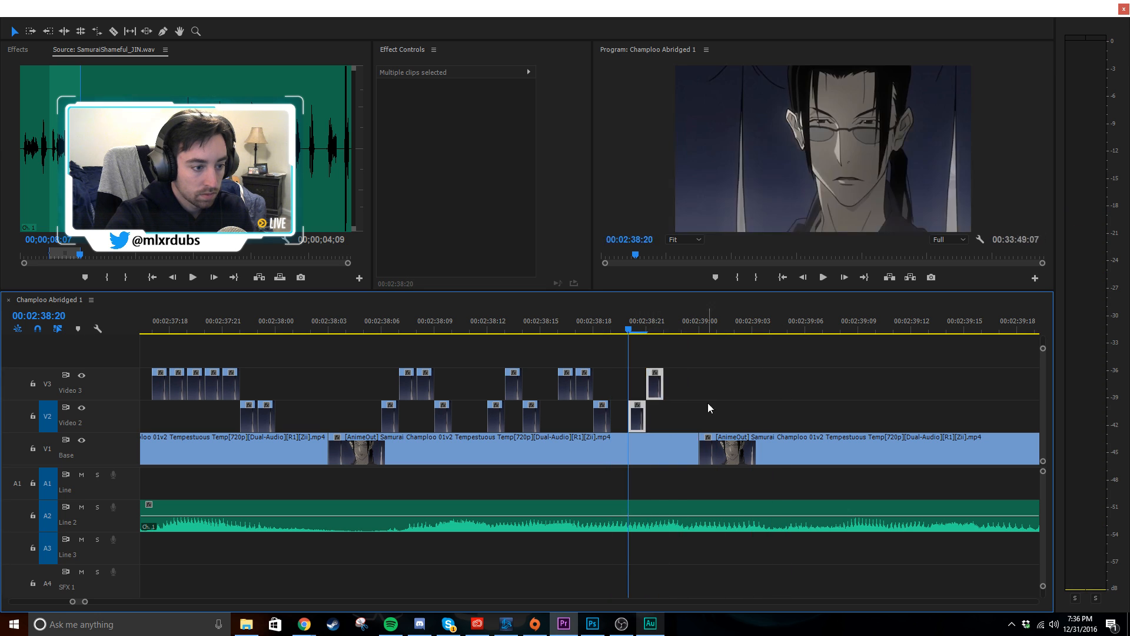
pyautogui.click(708, 402)
pyautogui.click(528, 320)
pyautogui.press('space')
pyautogui.press('space')
# - Duplicate the Video 3 clip at 02:38:21 to 02:38:22 on Video 3, removing the surplus copy at 02:38:23
pyautogui.click(651, 329)
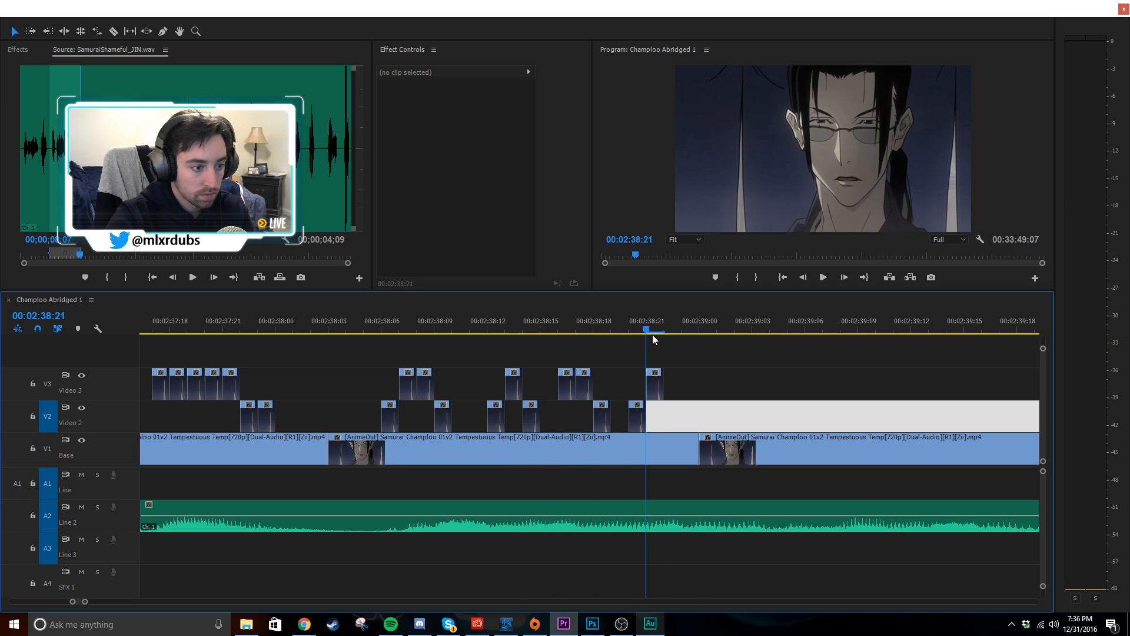
pyautogui.press('Right')
pyautogui.click(655, 384)
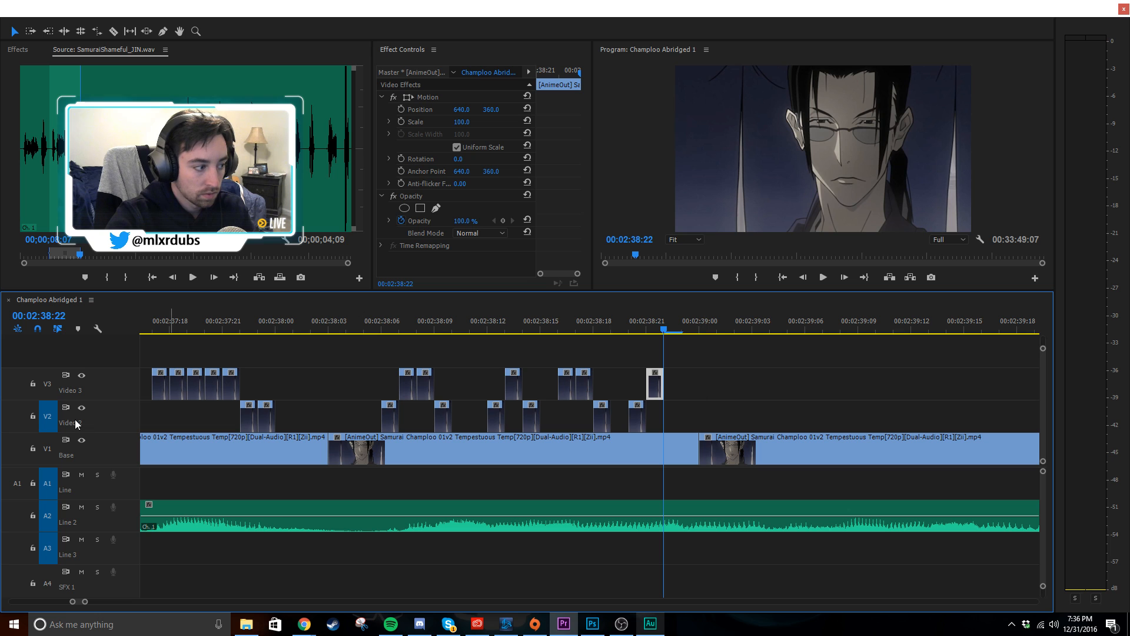
pyautogui.click(54, 392)
pyautogui.hotkey('ctrl', 'v')
pyautogui.hotkey('ctrl', 'v')
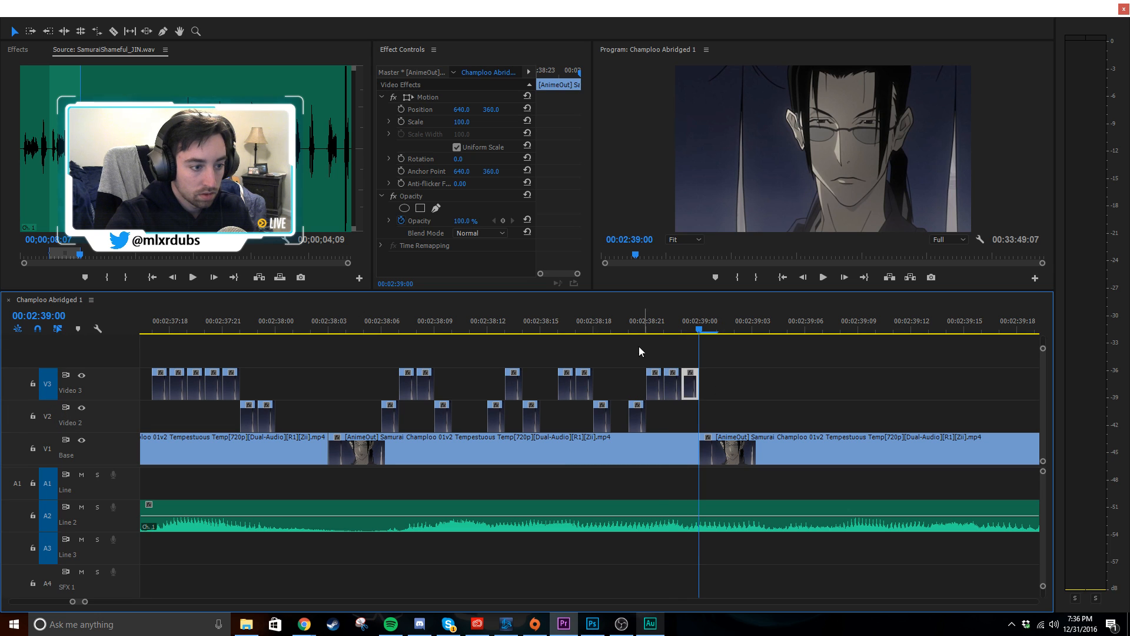
pyautogui.press('Delete')
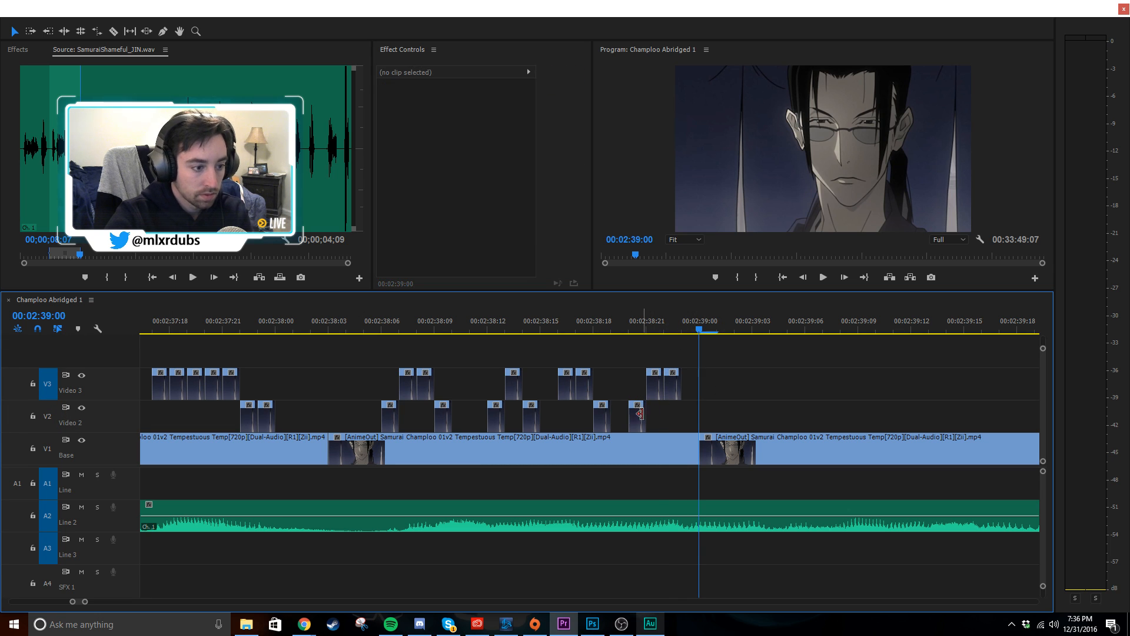
# - Paste copies of the Video 2 clip from 02:38:20 at 02:38:23 and 02:39:00 on Video 2, then play back
pyautogui.click(634, 419)
pyautogui.click(677, 325)
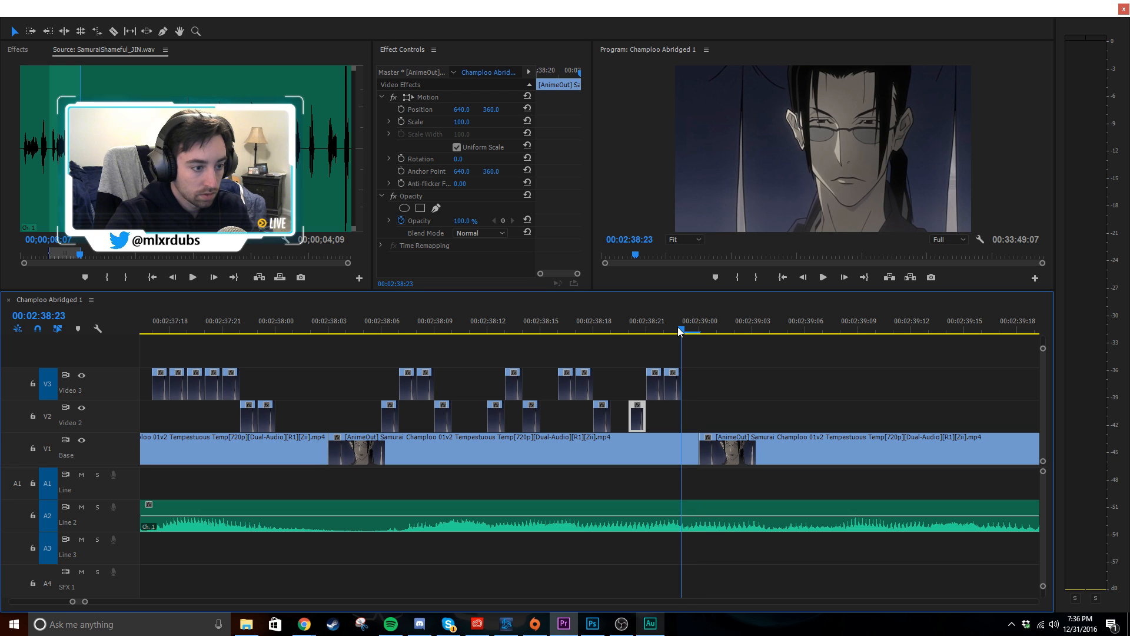
pyautogui.hotkey('ctrl', 'v')
pyautogui.hotkey('ctrl', 'v')
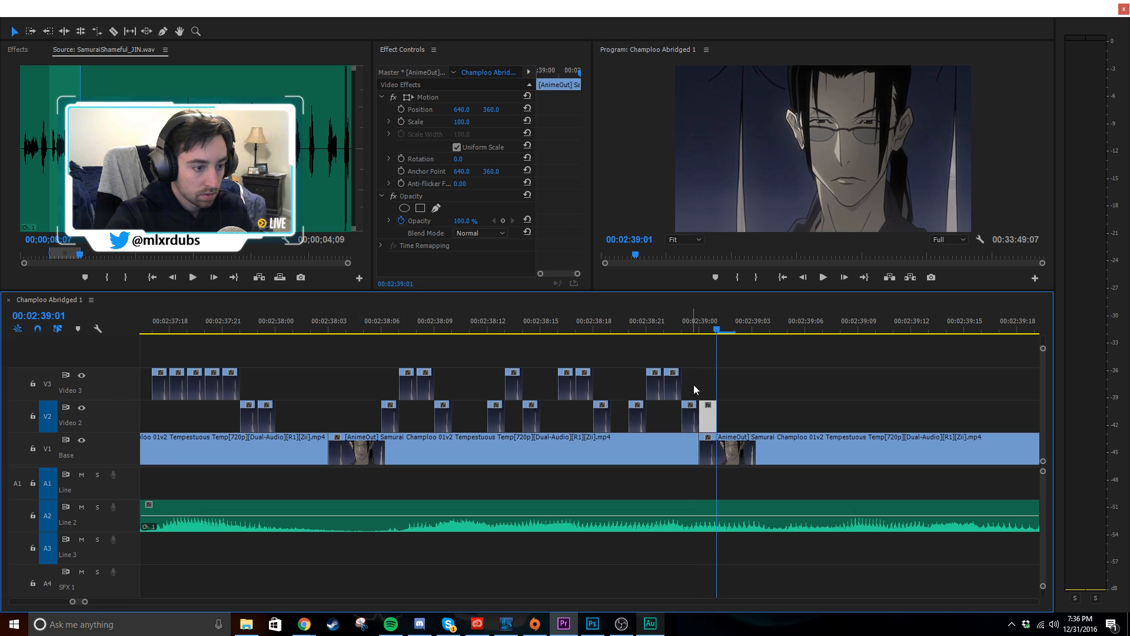
pyautogui.click(341, 311)
pyautogui.press('space')
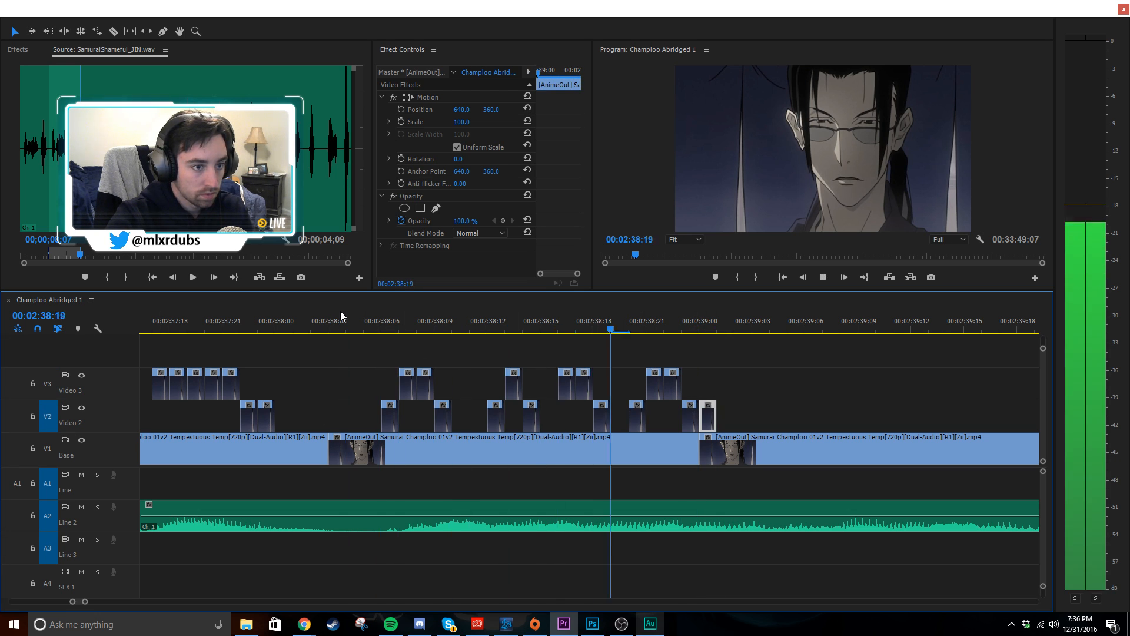
pyautogui.press('space')
# - Swap the timing of the Video 3 clip at 02:38:22 and the Video 2 clip at 02:38:23, then play back
pyautogui.moveTo(597, 330); pyautogui.dragTo(692, 327)
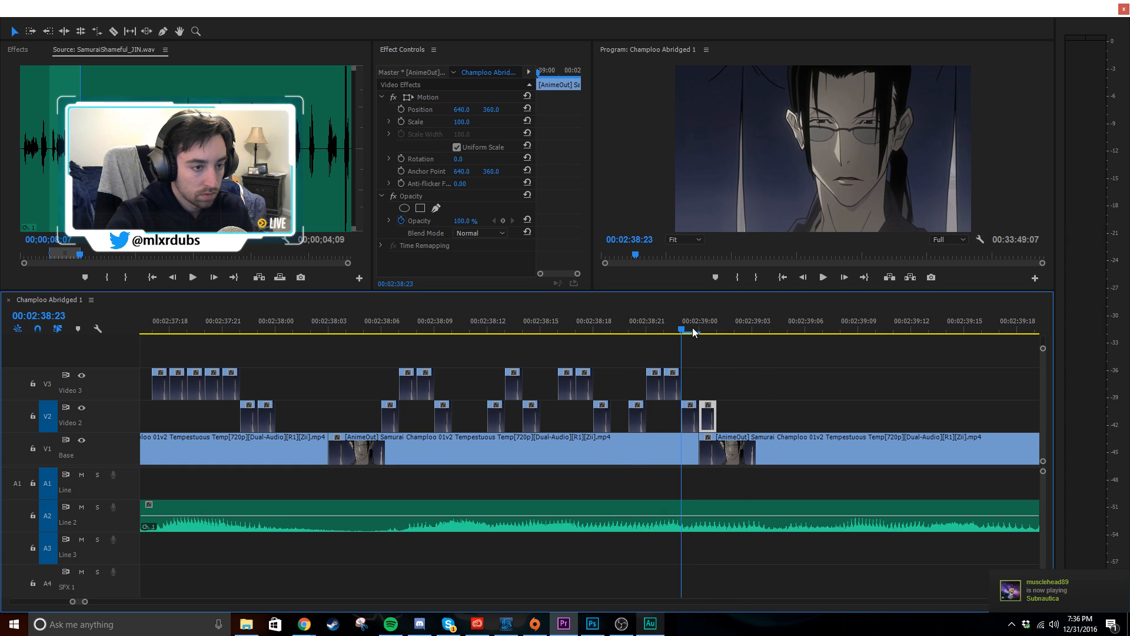
pyautogui.moveTo(673, 383); pyautogui.dragTo(673, 415)
pyautogui.click(615, 316)
pyautogui.press('space')
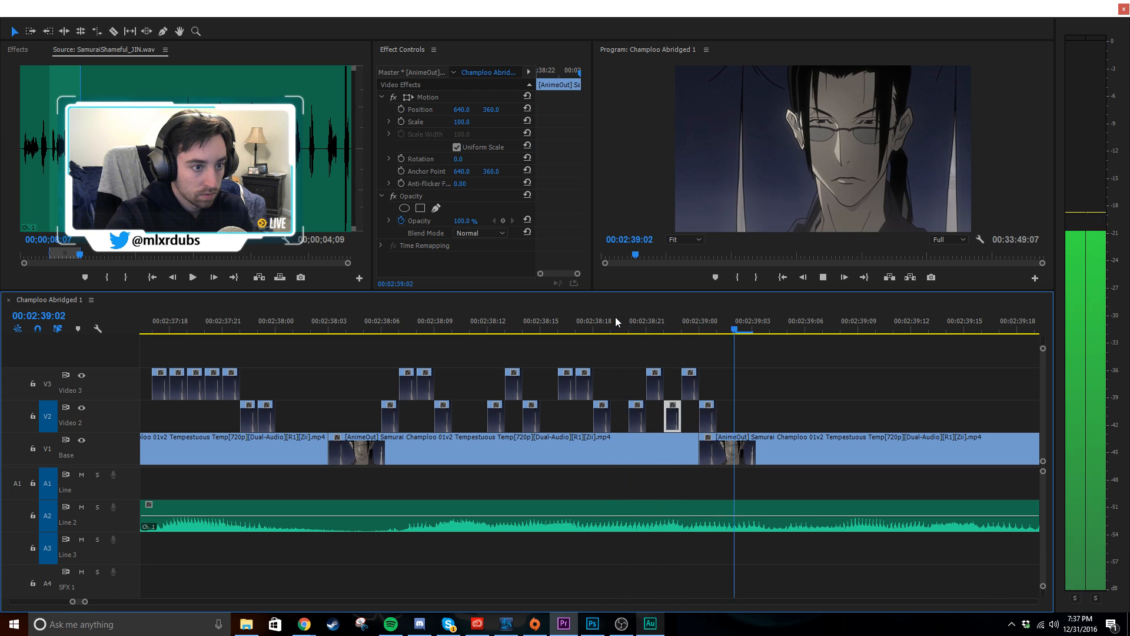
pyautogui.moveTo(613, 324); pyautogui.dragTo(721, 338)
# - Play back the mouth clips from 02:38:05 to 02:39:05 to check the lip sync
pyautogui.scroll(1, 747, 387)
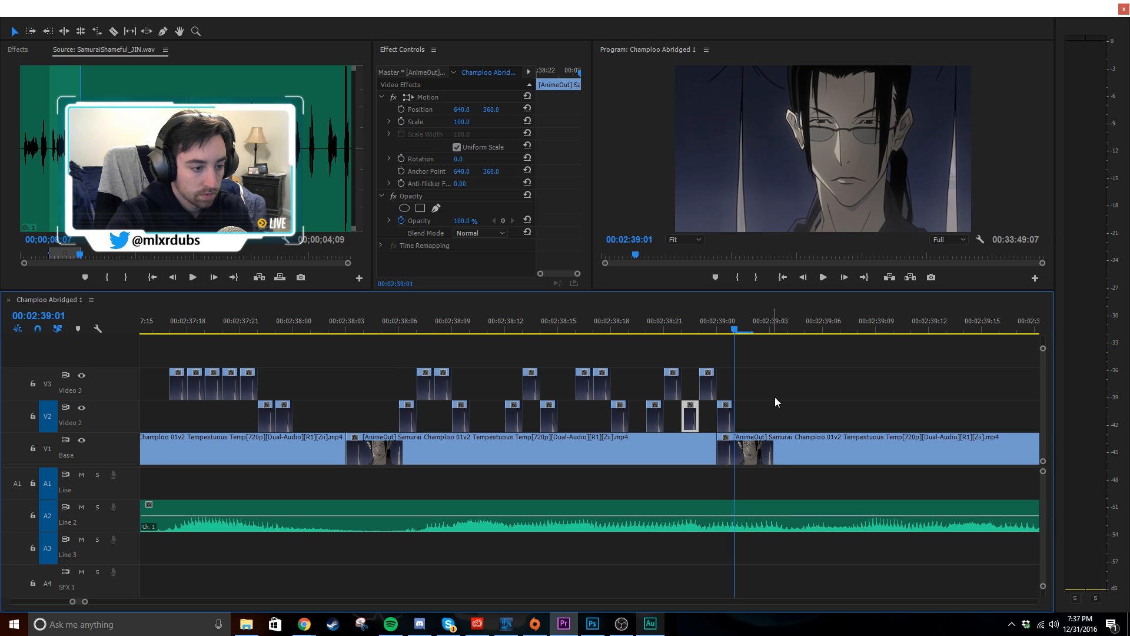
pyautogui.click(799, 400)
pyautogui.scroll(5, 814, 398)
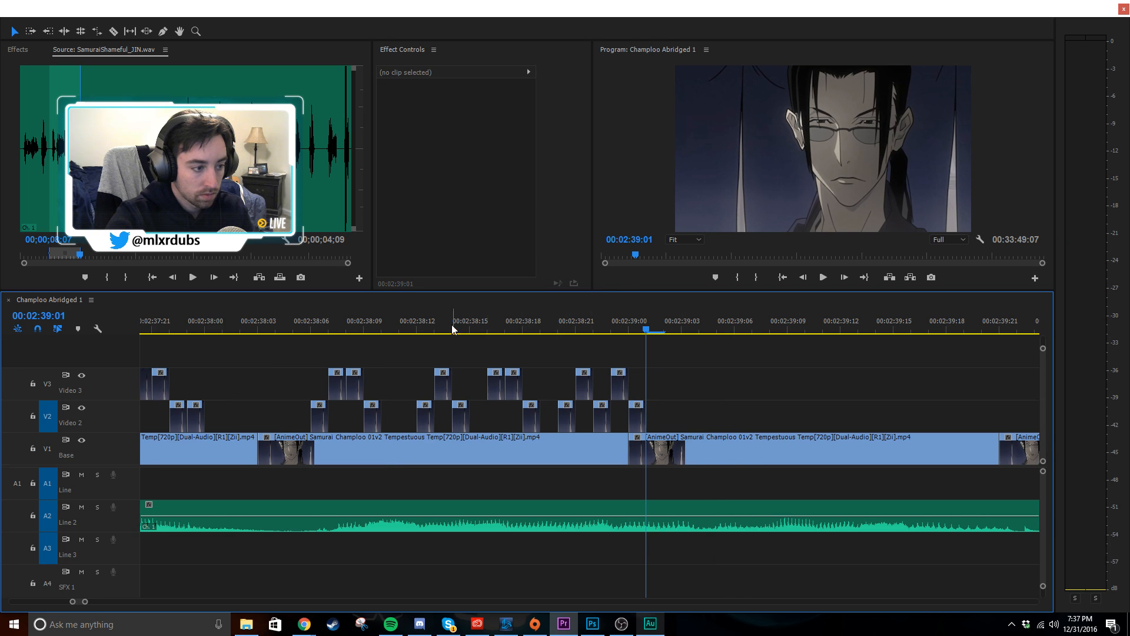
pyautogui.click(298, 326)
pyautogui.press('space')
pyautogui.press('space')
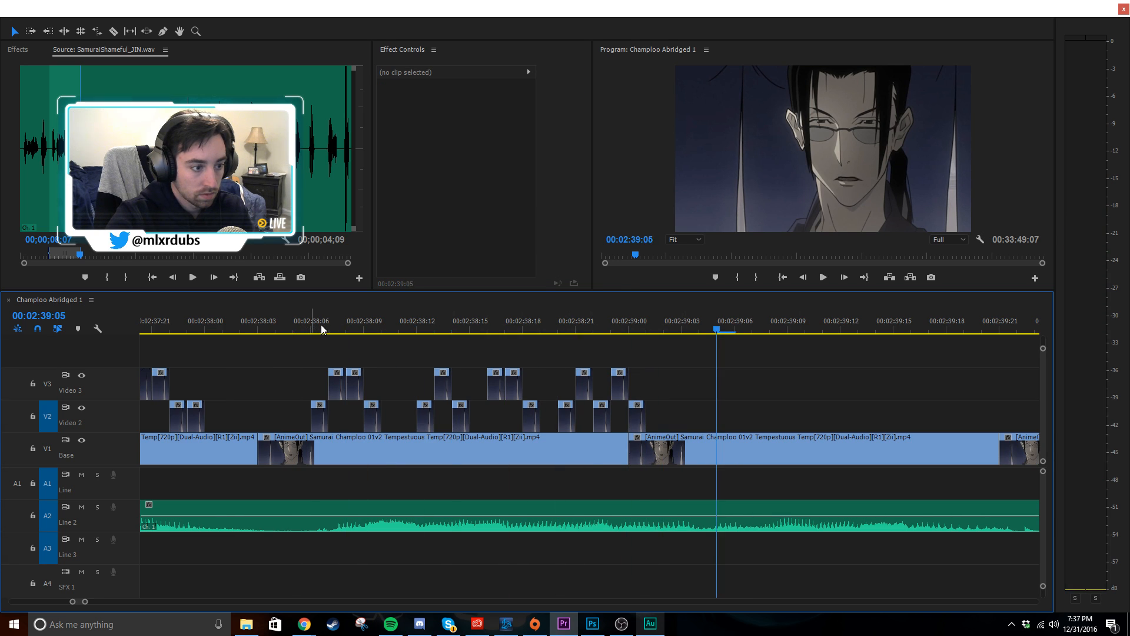
pyautogui.click(524, 326)
# - Paste copies of the Video 2 clip from 02:39:00 at 02:39:02 and 02:39:03 on Video 2, then play back
pyautogui.moveTo(524, 326); pyautogui.dragTo(662, 330)
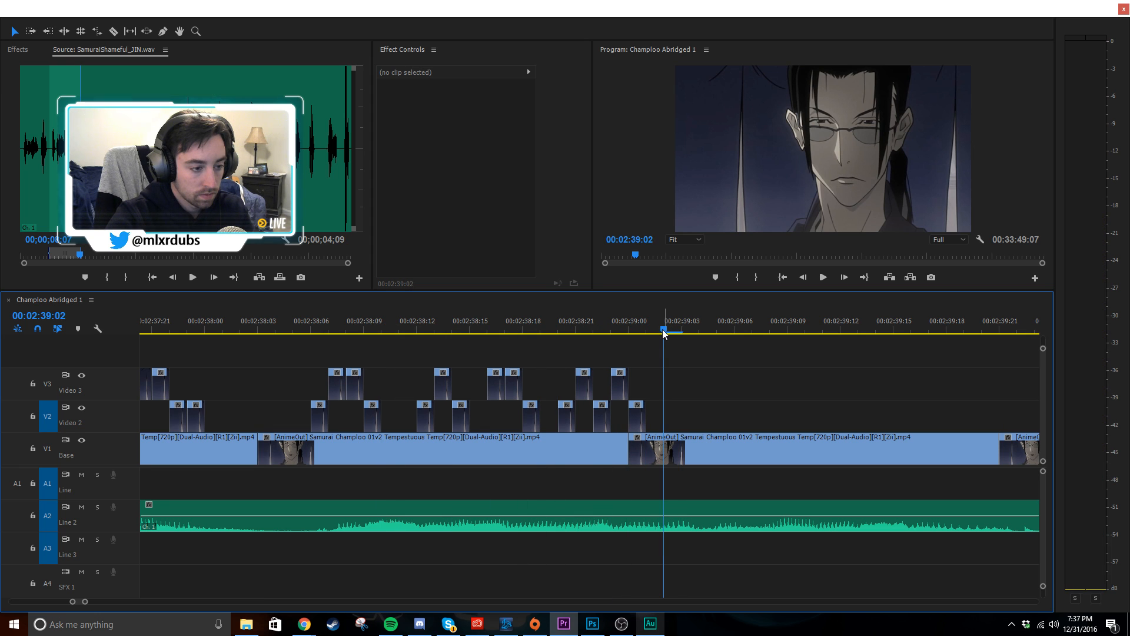
pyautogui.click(637, 417)
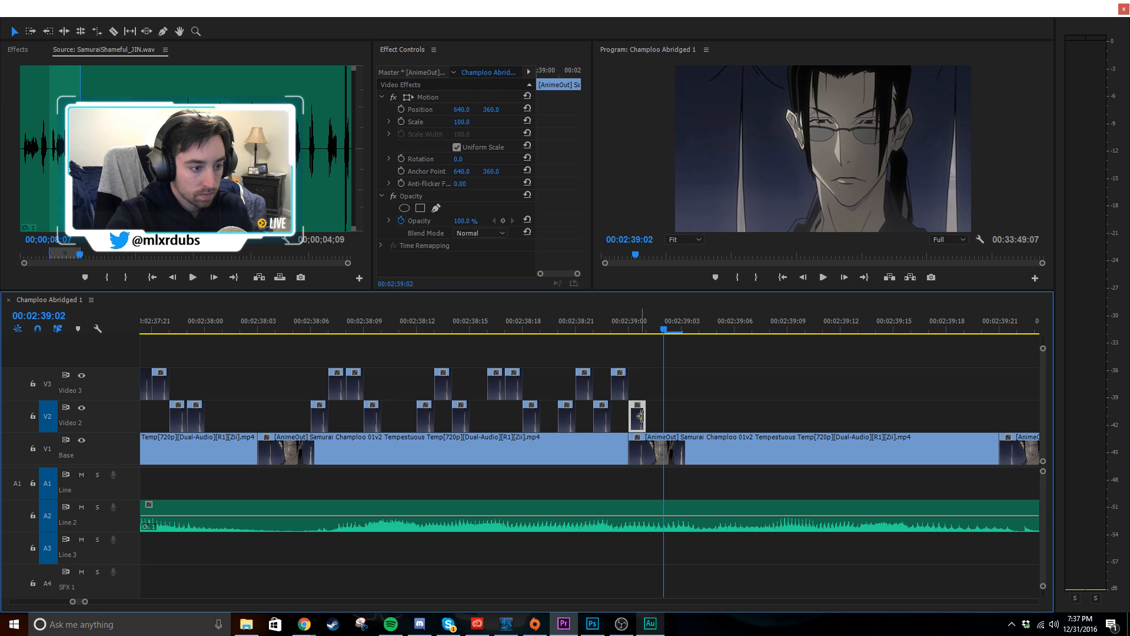
pyautogui.hotkey('ctrl', 'v')
pyautogui.hotkey('ctrl', 'v')
pyautogui.click(655, 320)
pyautogui.press('space')
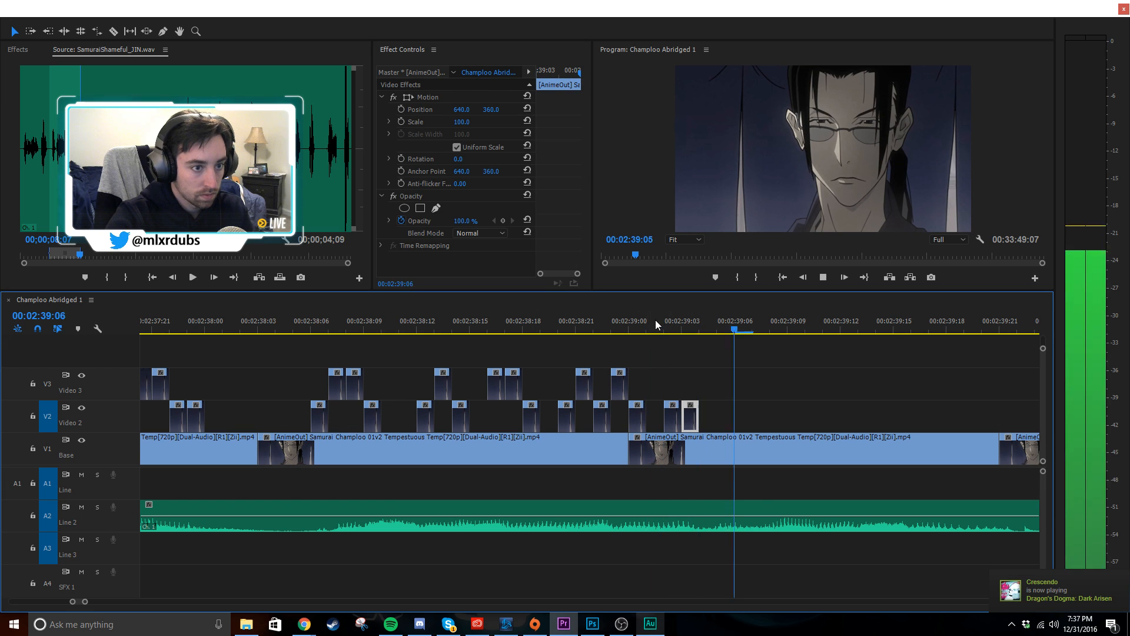
pyautogui.press('space')
# - Scrub around 02:39:04 and replay the line from 02:38:18 past the last mouth clips to check their timing
pyautogui.click(673, 324)
pyautogui.moveTo(673, 328); pyautogui.dragTo(715, 327)
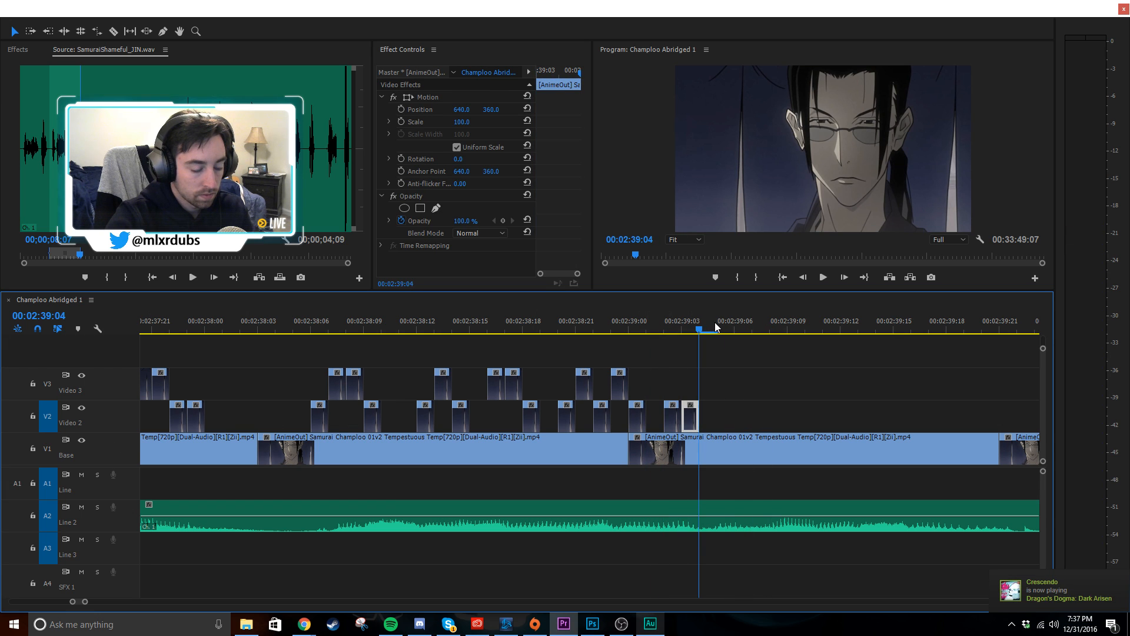
pyautogui.click(526, 327)
pyautogui.press('space')
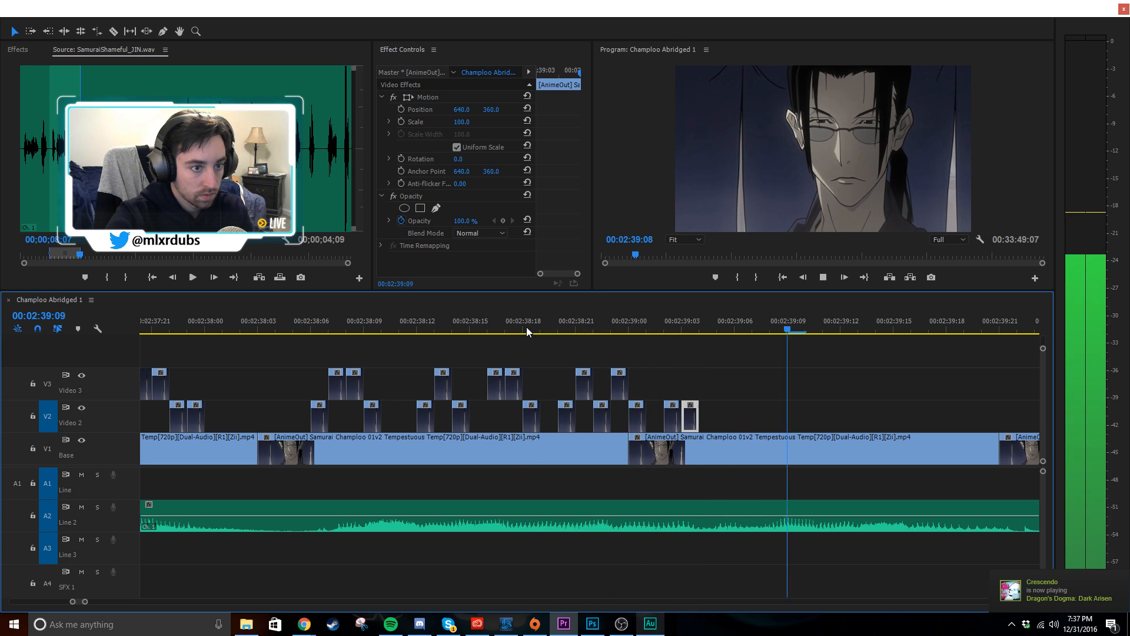
pyautogui.press('space')
# - Paste copies of the Video 3 mouth clip from 02:38:23 at 02:39:05 and 02:39:06 on Video 3
pyautogui.click(630, 320)
pyautogui.moveTo(631, 323); pyautogui.dragTo(718, 323)
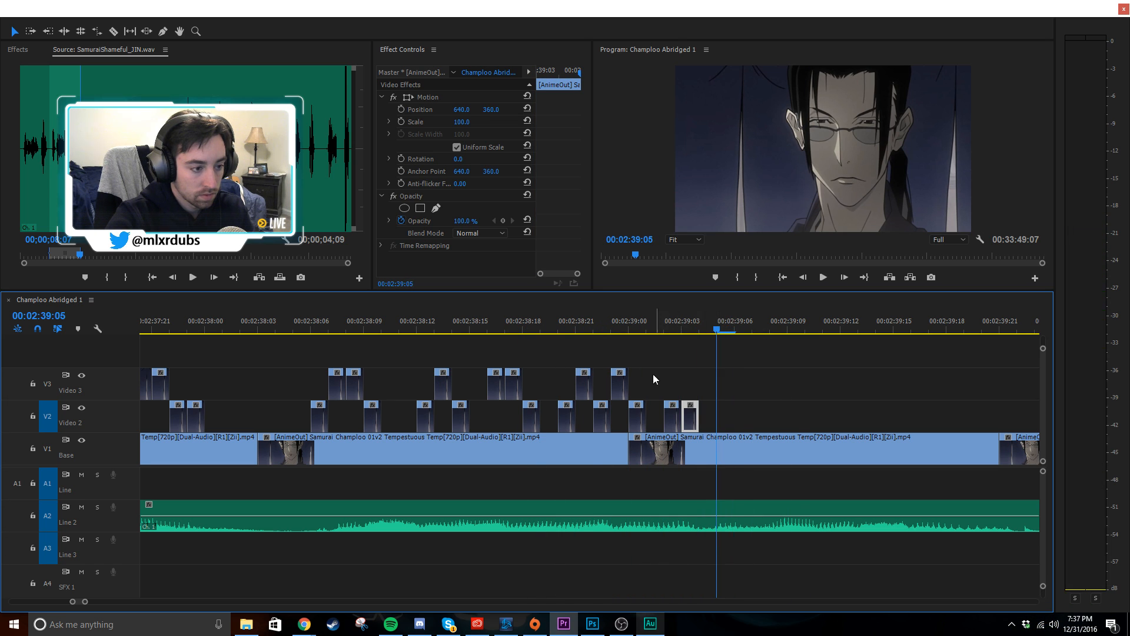
pyautogui.moveTo(690, 414); pyautogui.dragTo(619, 383)
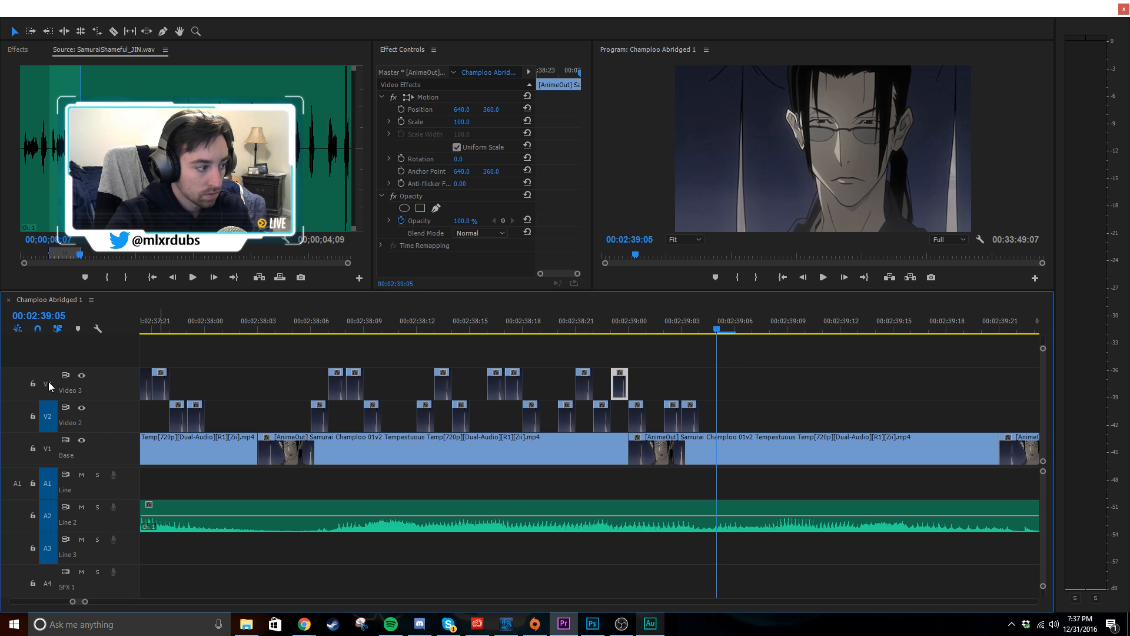
pyautogui.click(48, 415)
pyautogui.hotkey('ctrl', 'v')
# - Try another copy of the mouth clip at 02:39:07 on Video 3 and replay the line from 02:39:01
pyautogui.click(655, 322)
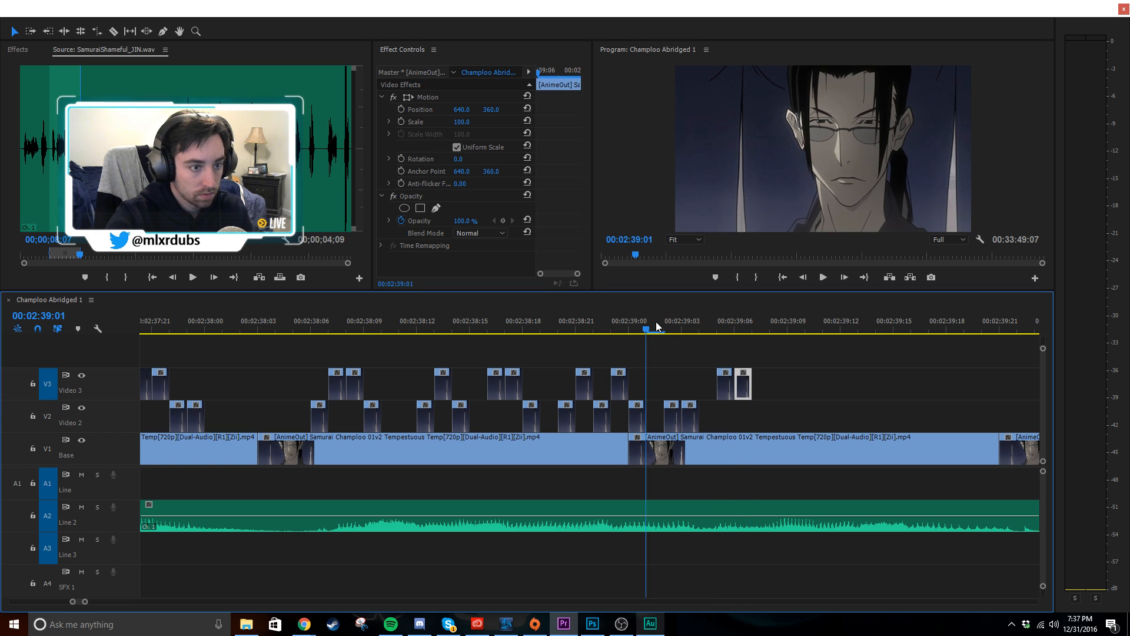
pyautogui.press('space')
pyautogui.moveTo(661, 317); pyautogui.dragTo(756, 306)
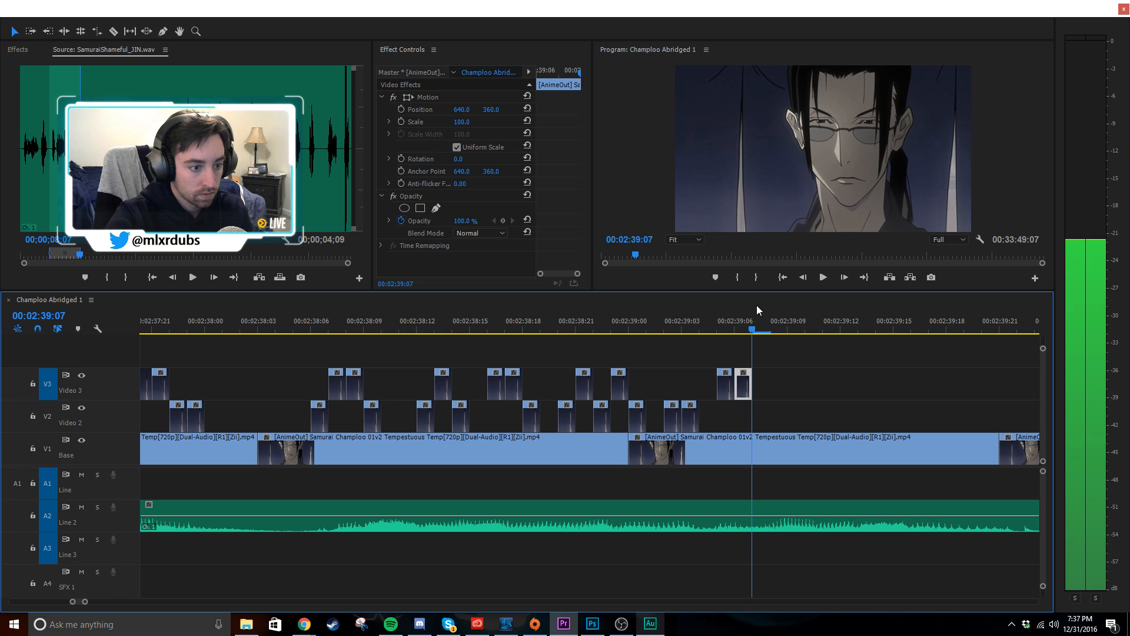
pyautogui.hotkey('ctrl', 'v')
pyautogui.click(641, 324)
pyautogui.press('space')
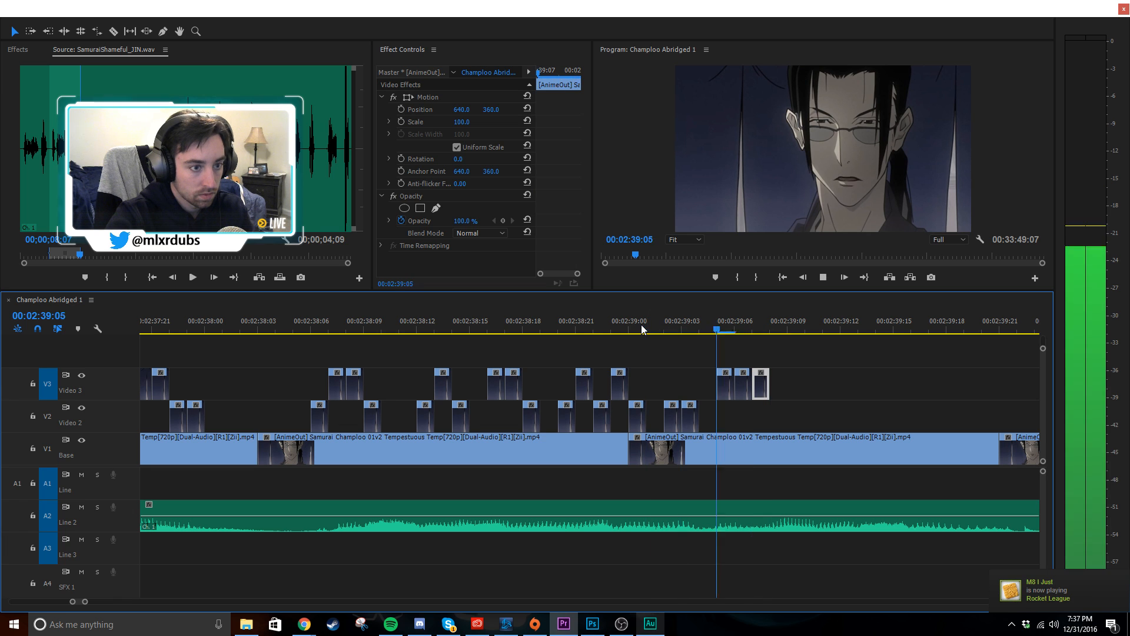
pyautogui.moveTo(755, 319); pyautogui.dragTo(772, 319)
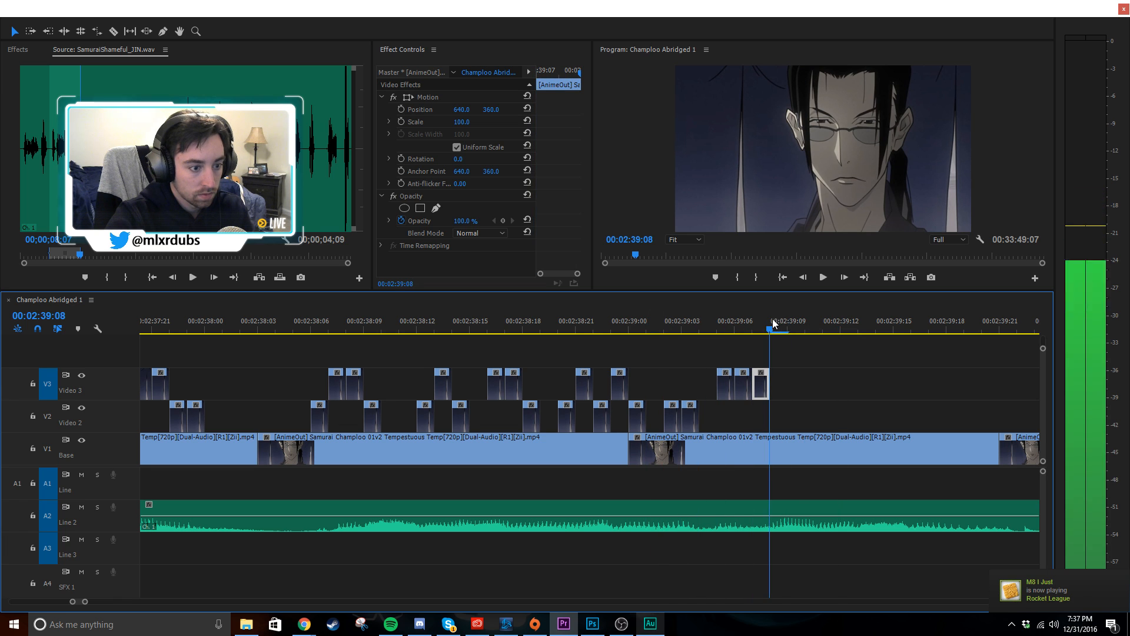
# - Delete the Video 3 clip at 02:39:07 and paste a copy of the Video 2 clip from 02:39:03 there on Video 2
pyautogui.scroll(-2, 762, 332)
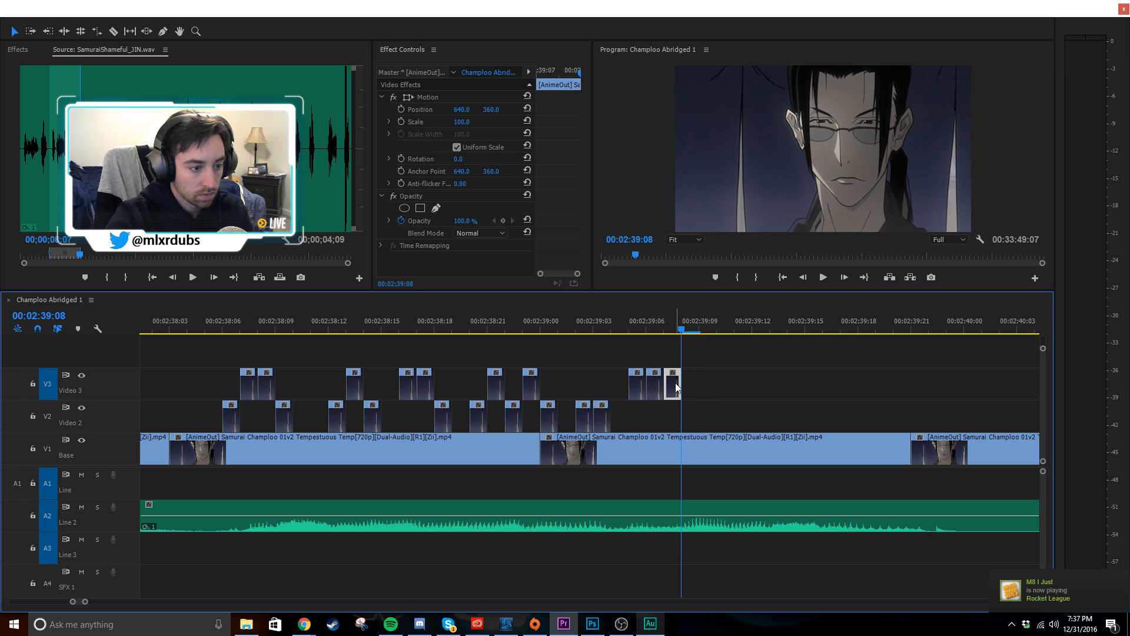
pyautogui.moveTo(676, 382); pyautogui.dragTo(607, 417)
pyautogui.click(664, 329)
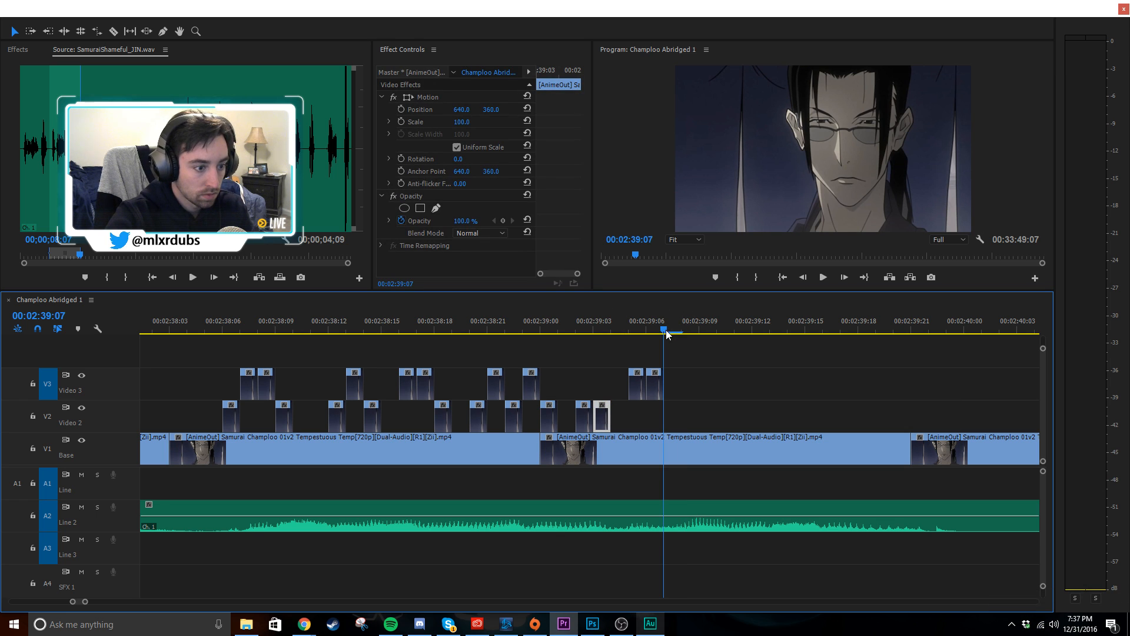
pyautogui.click(51, 422)
pyautogui.hotkey('ctrl', 'v')
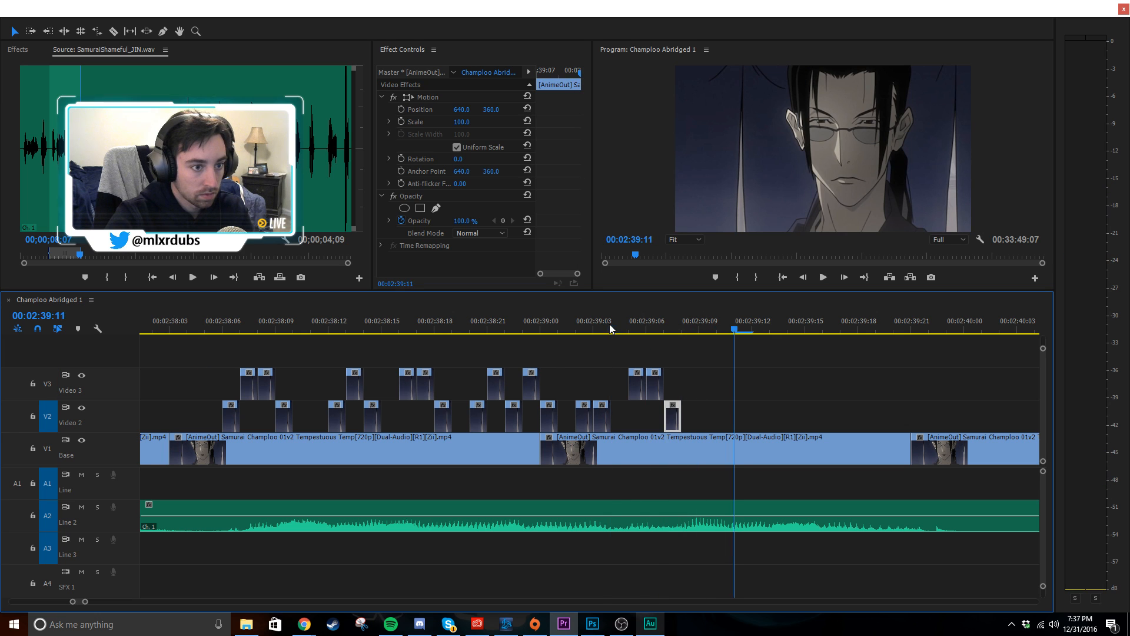
# - Copy the Video 2 and Video 3 clip pair from 02:38:20 and paste it at 02:39:09 on the same tracks
pyautogui.moveTo(609, 324); pyautogui.dragTo(697, 334)
pyautogui.click(743, 386)
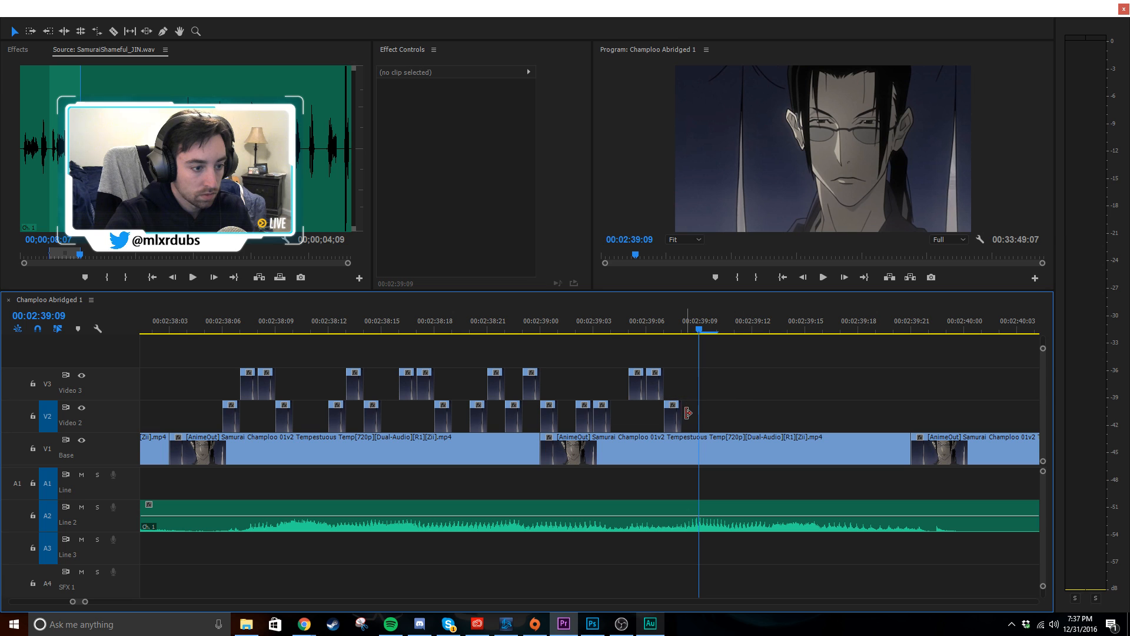
pyautogui.moveTo(469, 386); pyautogui.dragTo(494, 404)
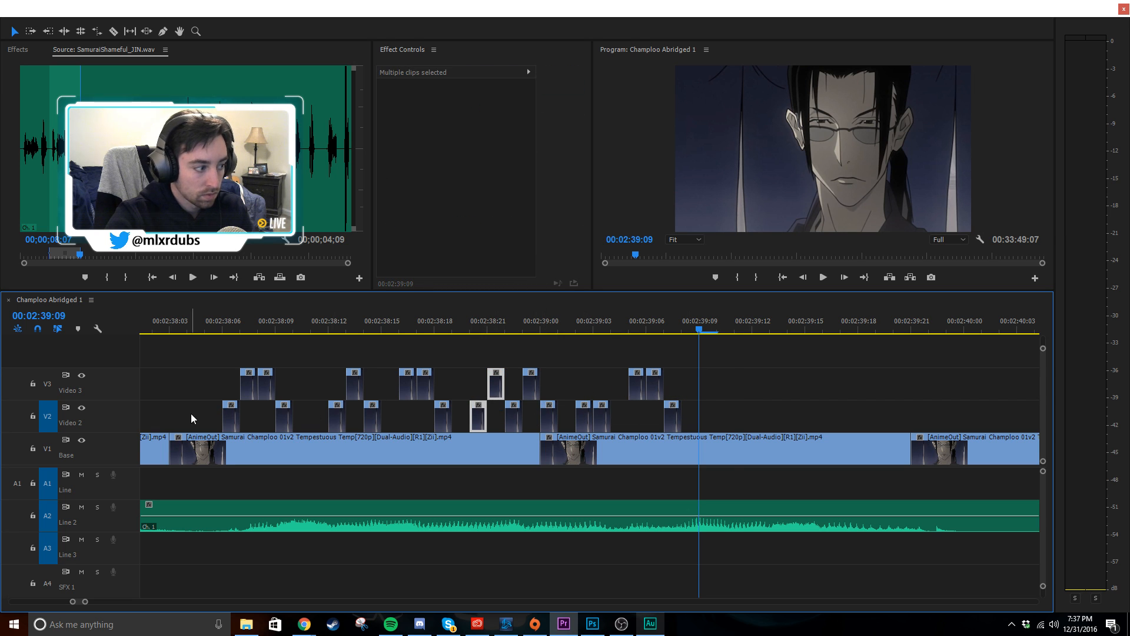
pyautogui.hotkey('ctrl', 'c')
pyautogui.hotkey('ctrl', 'v')
# - Paste a copy of the Video 3 clip from 02:39:06 at 02:39:11 on Video 3 and scrub over it
pyautogui.moveTo(676, 357); pyautogui.dragTo(652, 382)
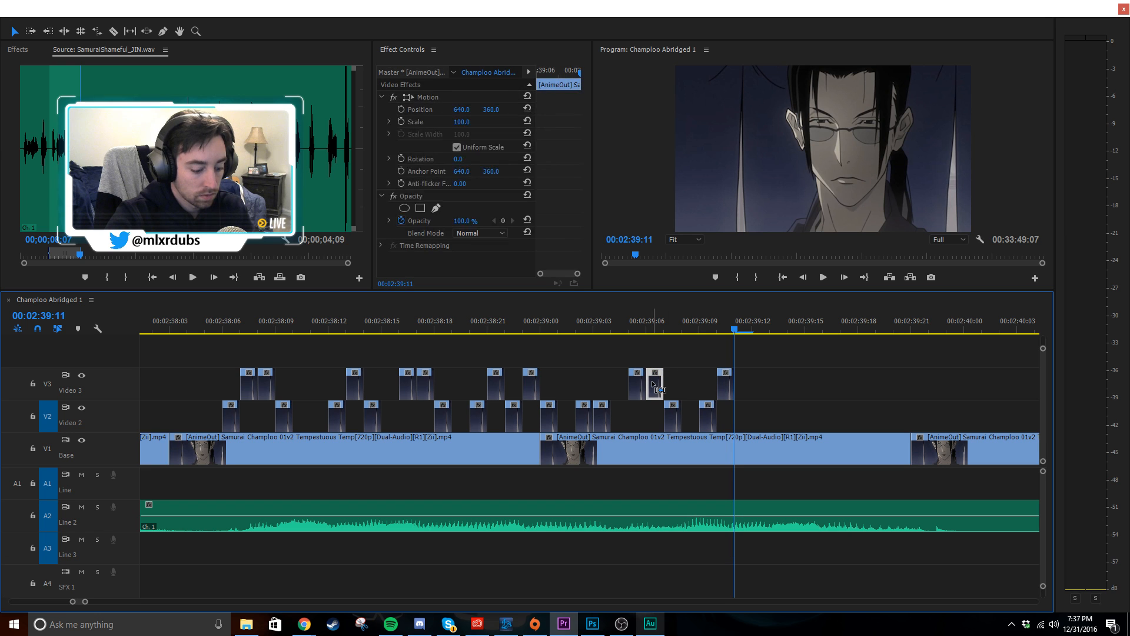
pyautogui.hotkey('ctrl', 'c')
pyautogui.hotkey('ctrl', 'v')
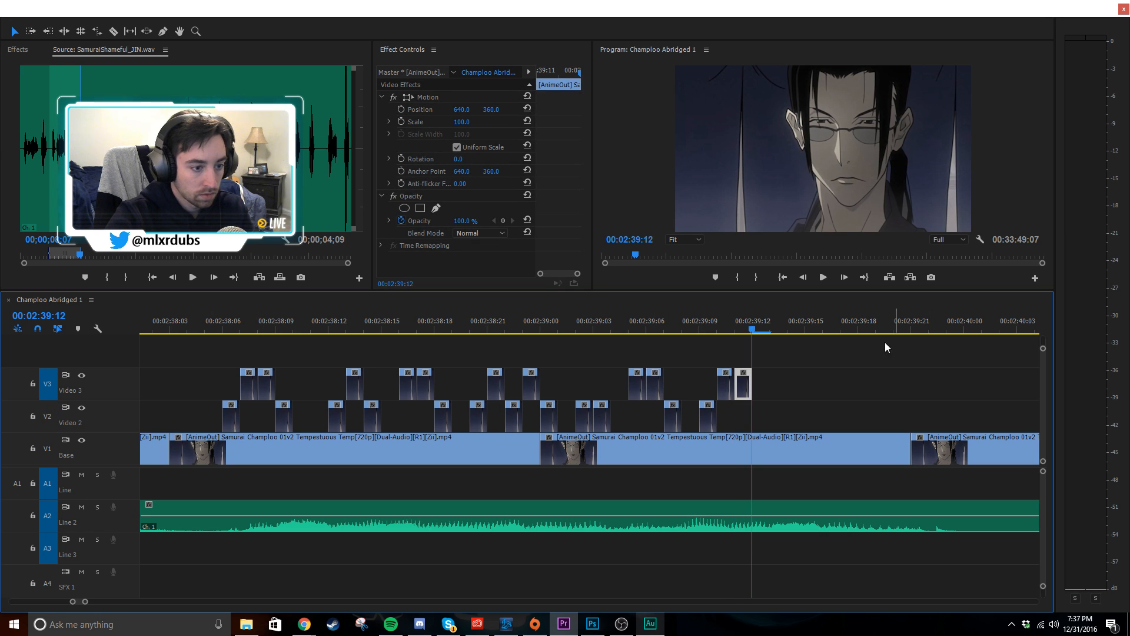
pyautogui.moveTo(707, 324); pyautogui.dragTo(746, 327)
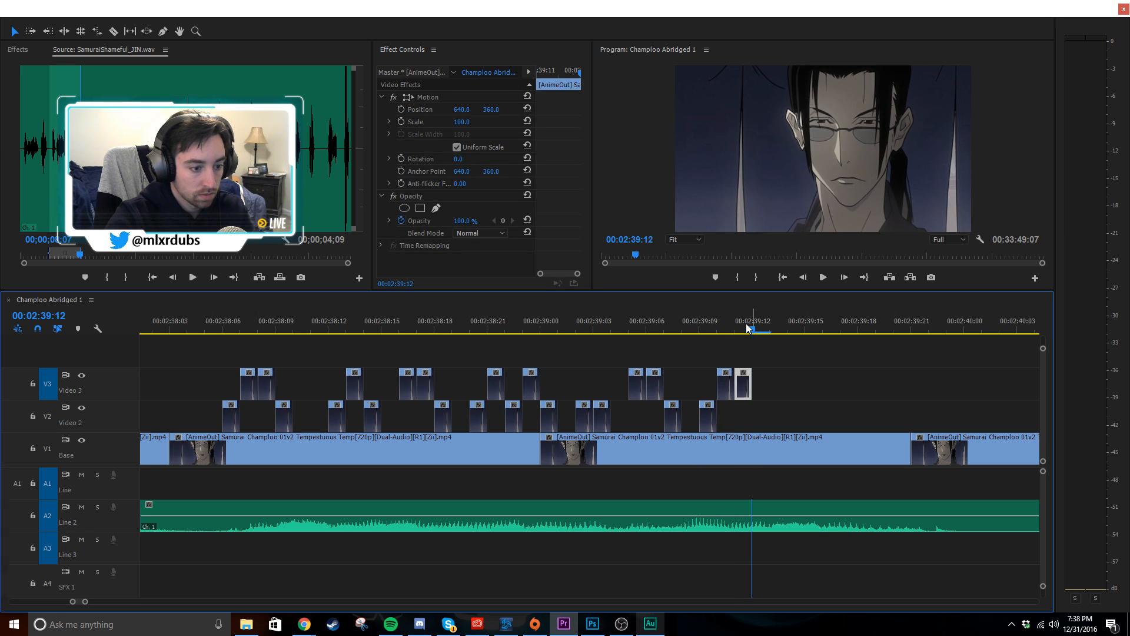
# - Paste a copy of the Video 2 clip from 02:39:09 at 02:39:13 on Video 2
pyautogui.scroll(-2, 718, 362)
pyautogui.moveTo(608, 332); pyautogui.dragTo(694, 339)
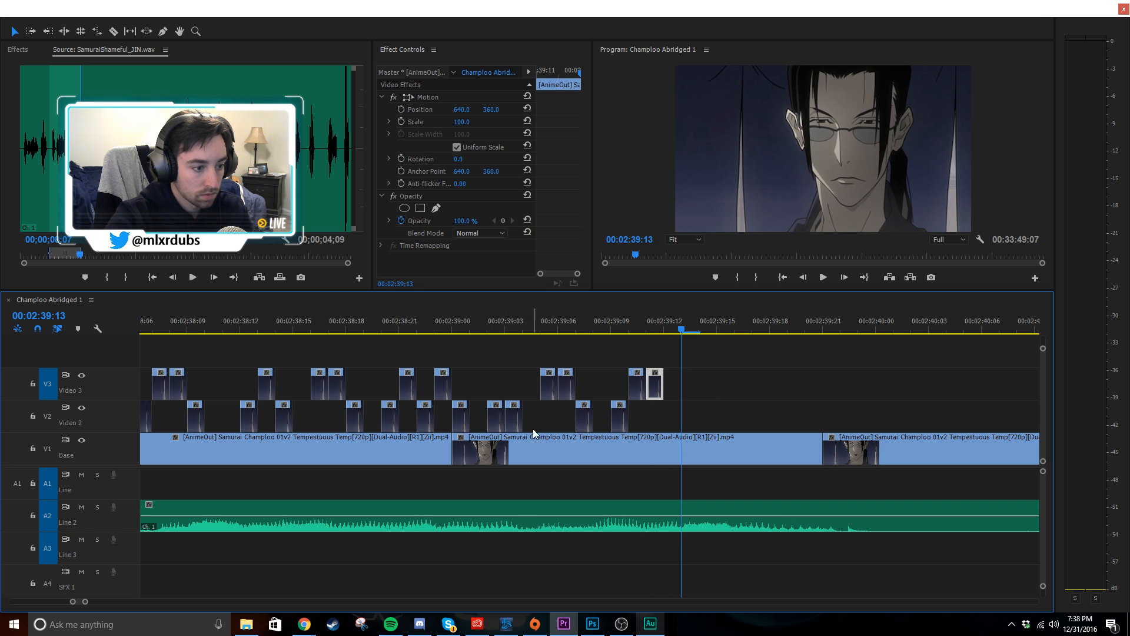
pyautogui.click(618, 416)
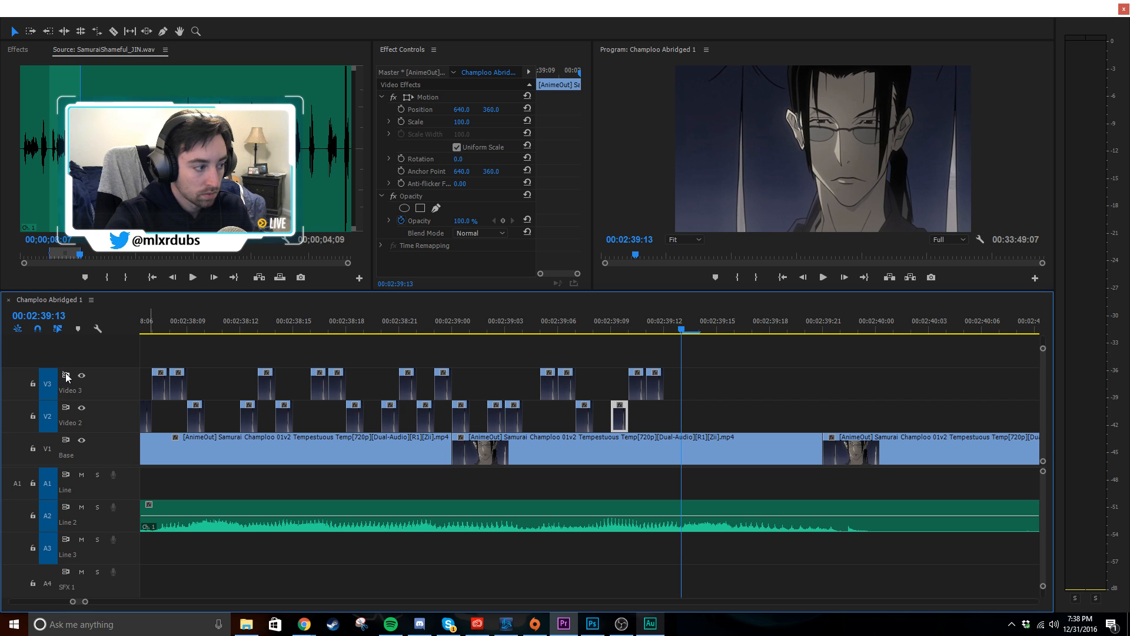
pyautogui.hotkey('ctrl', 'v')
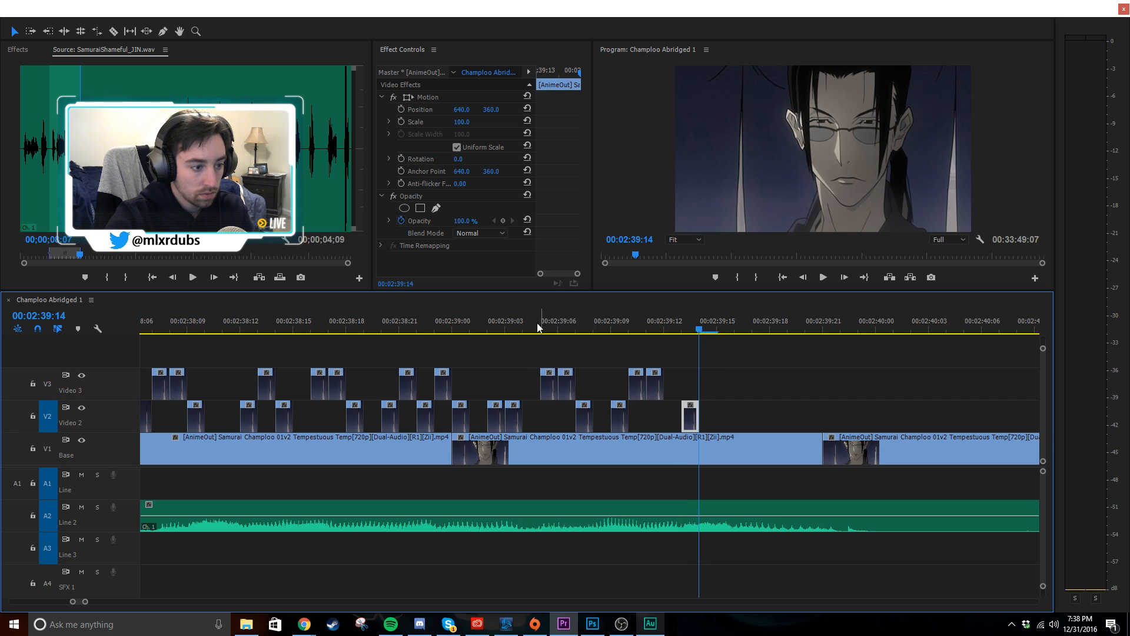
# - Copy the three mouth clips from 02:39:09 to 02:39:11 and paste them at 02:39:16 on Video 2 and Video 3
pyautogui.click(643, 333)
pyautogui.moveTo(641, 333); pyautogui.dragTo(732, 335)
pyautogui.click(772, 377)
pyautogui.scroll(-2, 765, 377)
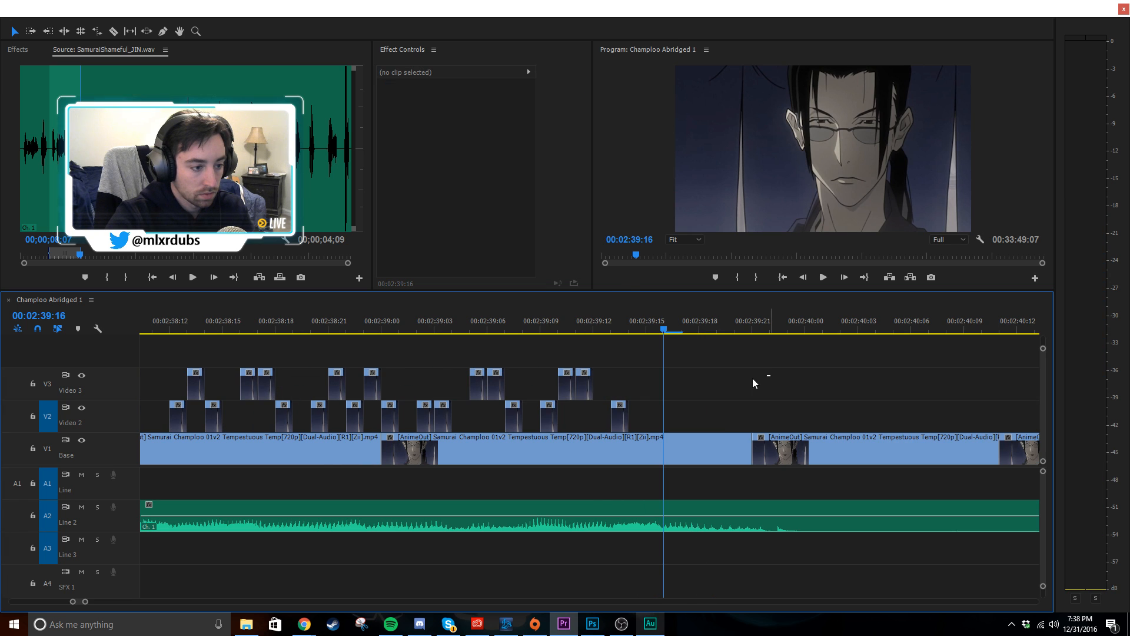
pyautogui.moveTo(538, 387); pyautogui.dragTo(591, 408)
pyautogui.hotkey('ctrl', 'c')
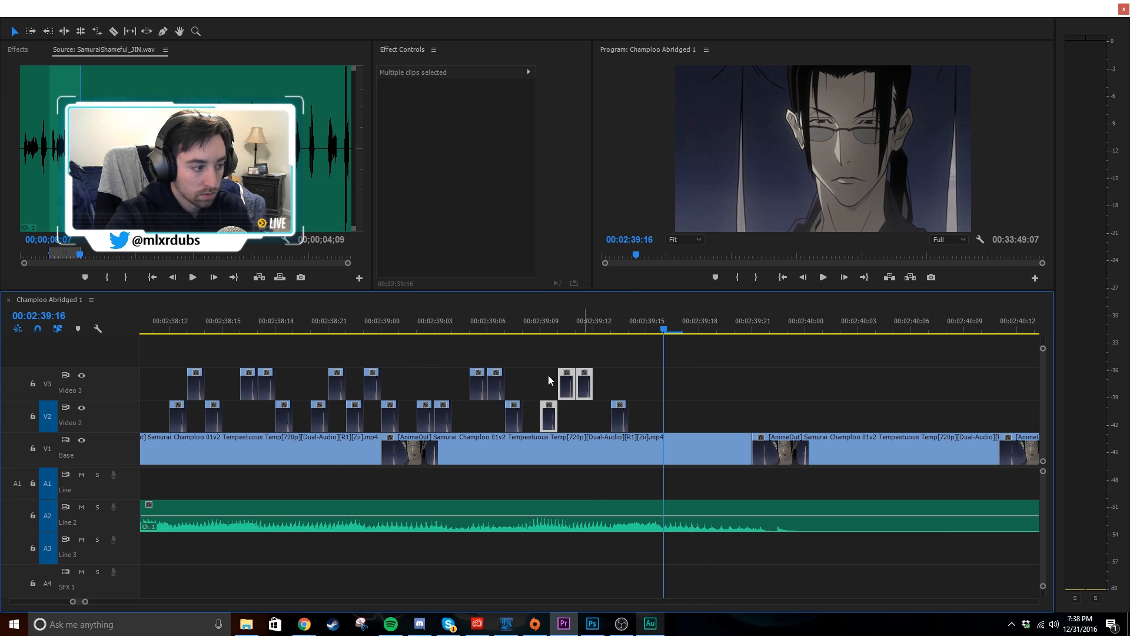
pyautogui.hotkey('ctrl', 'v')
# - Scrub to 02:39:19 and paste copies of the Video 2 clip from 02:39:16 at 02:39:19 and 02:39:20 on Video 2
pyautogui.moveTo(677, 329); pyautogui.dragTo(739, 327)
pyautogui.click(719, 331)
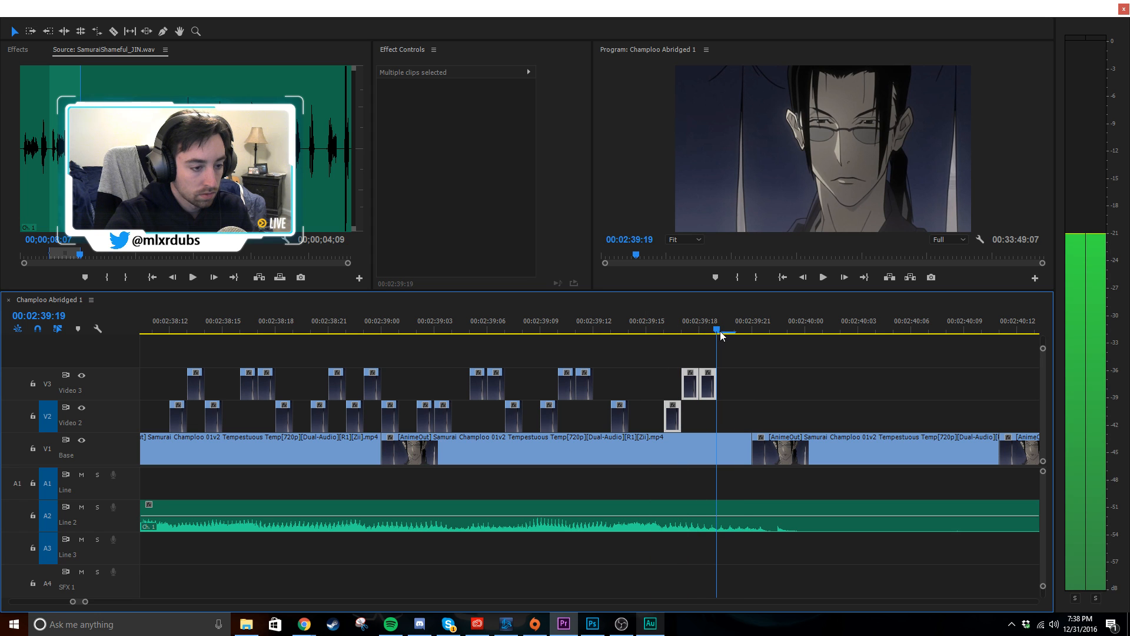
pyautogui.click(778, 375)
pyautogui.scroll(-2, 799, 379)
pyautogui.click(619, 415)
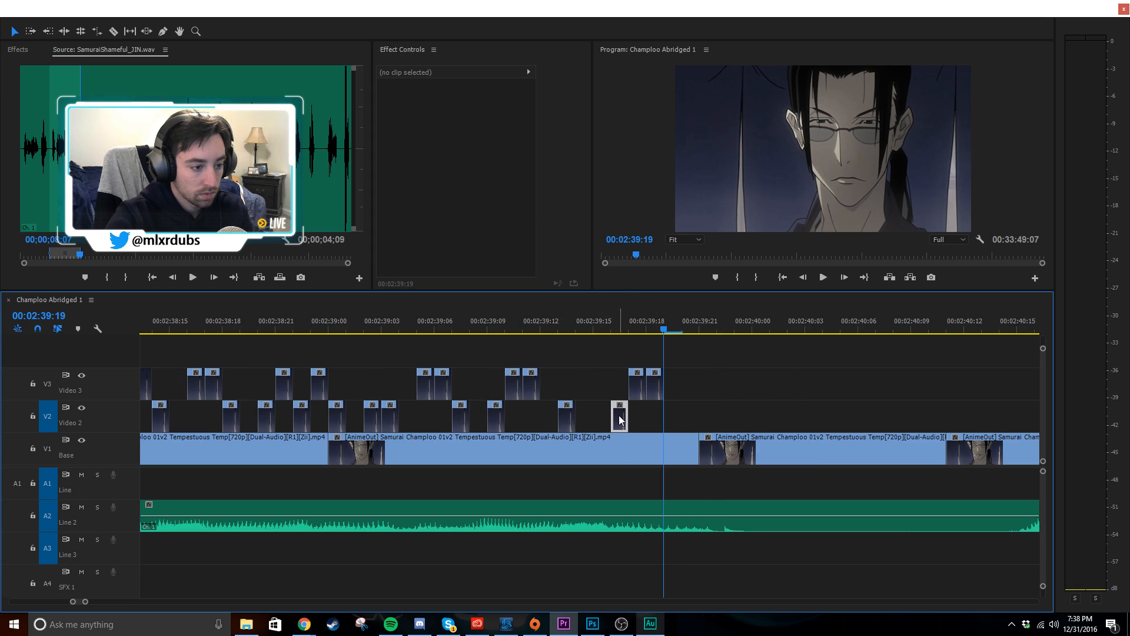
pyautogui.hotkey('ctrl', 'c')
pyautogui.hotkey('ctrl', 'v')
pyautogui.hotkey('ctrl', 'v')
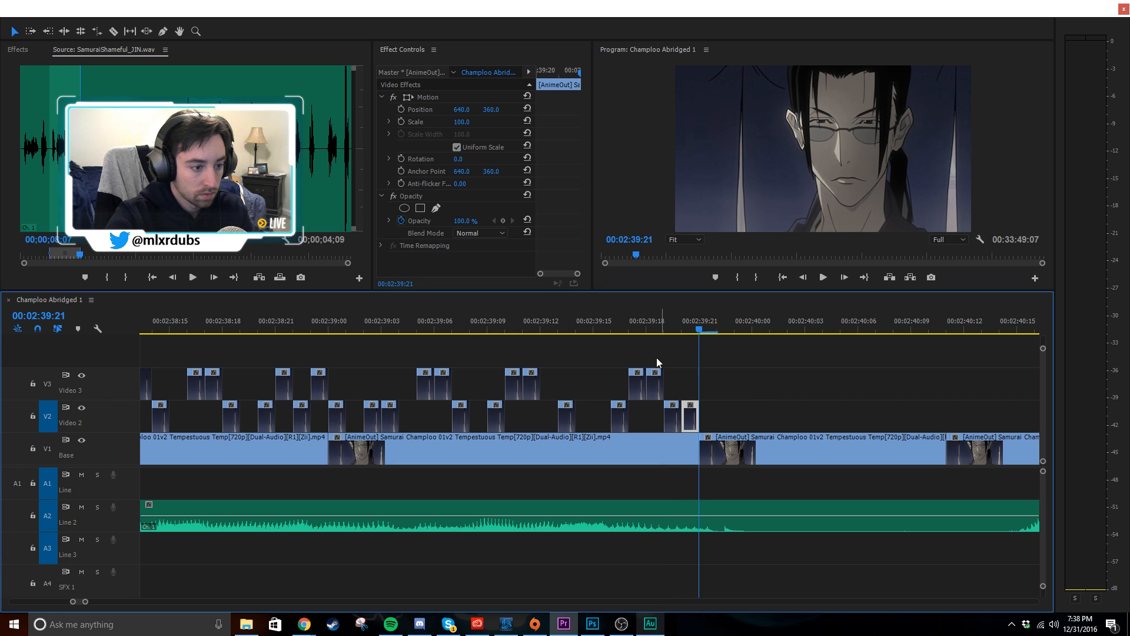
# - Play back the whole line from 02:37:03 to 02:40:08 to check the lip sync
pyautogui.scroll(-2, 559, 341)
pyautogui.scroll(2, 301, 353)
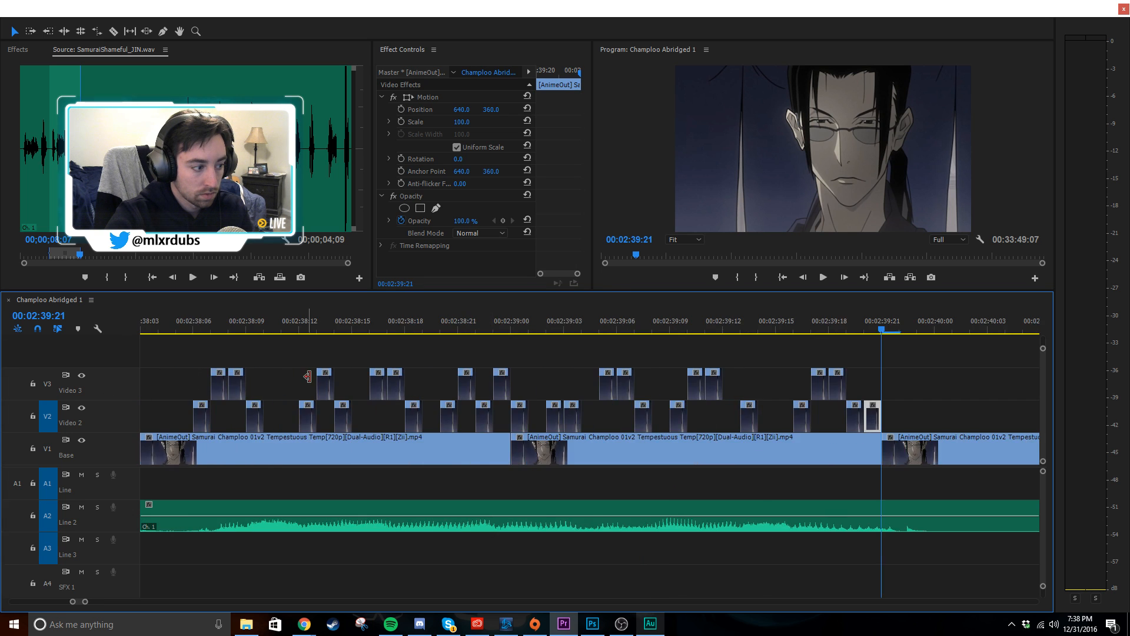
pyautogui.scroll(-5, 306, 370)
pyautogui.click(279, 354)
pyautogui.scroll(2, 296, 354)
pyautogui.click(227, 316)
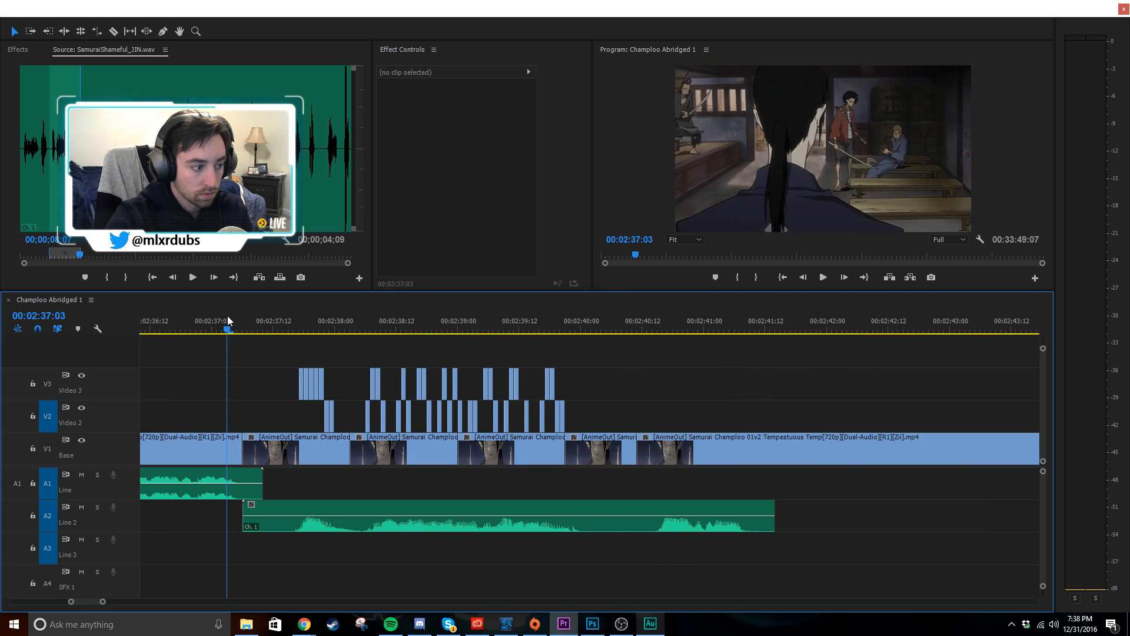
pyautogui.press('space')
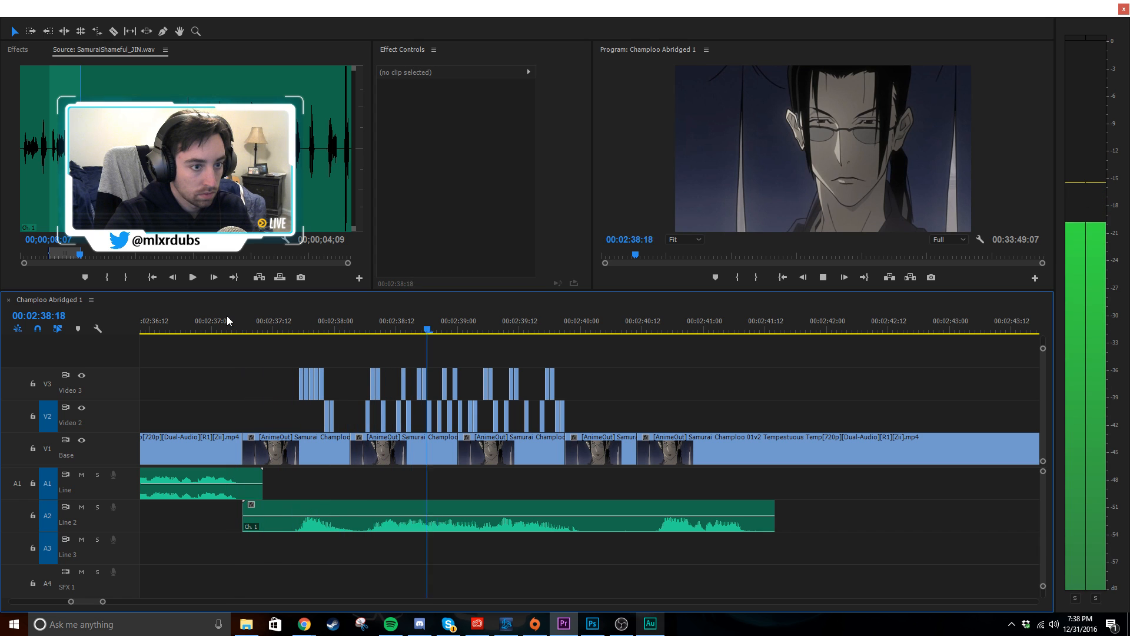
pyautogui.press('space')
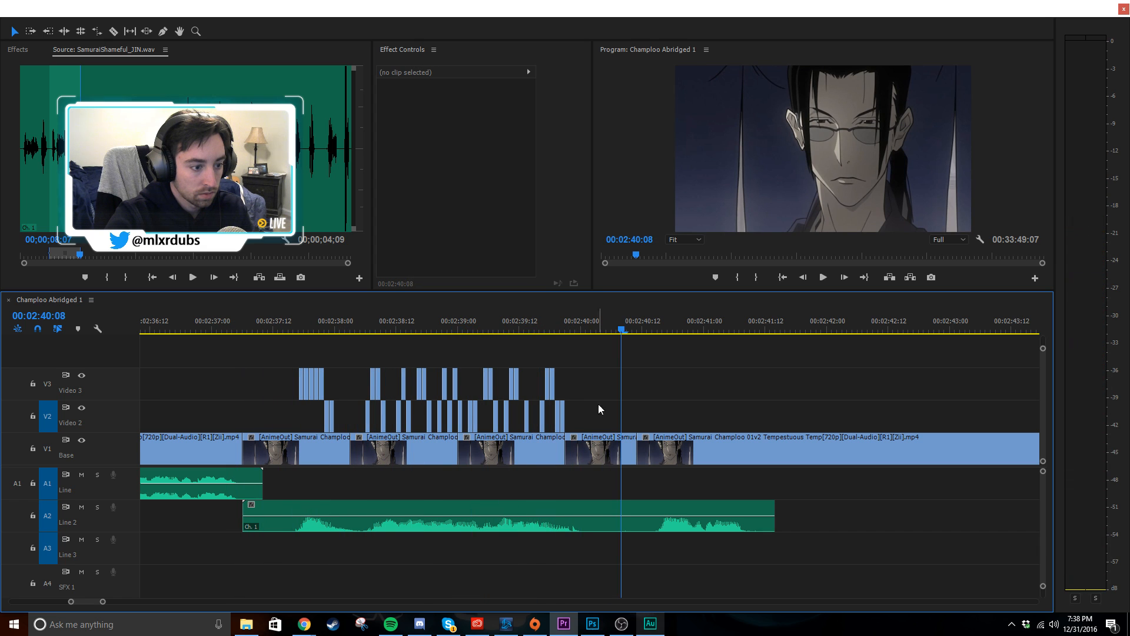
# - Split the Line 2 audio clip at about 02:38:05 and play back the dialogue from the cut
pyautogui.scroll(4, 544, 416)
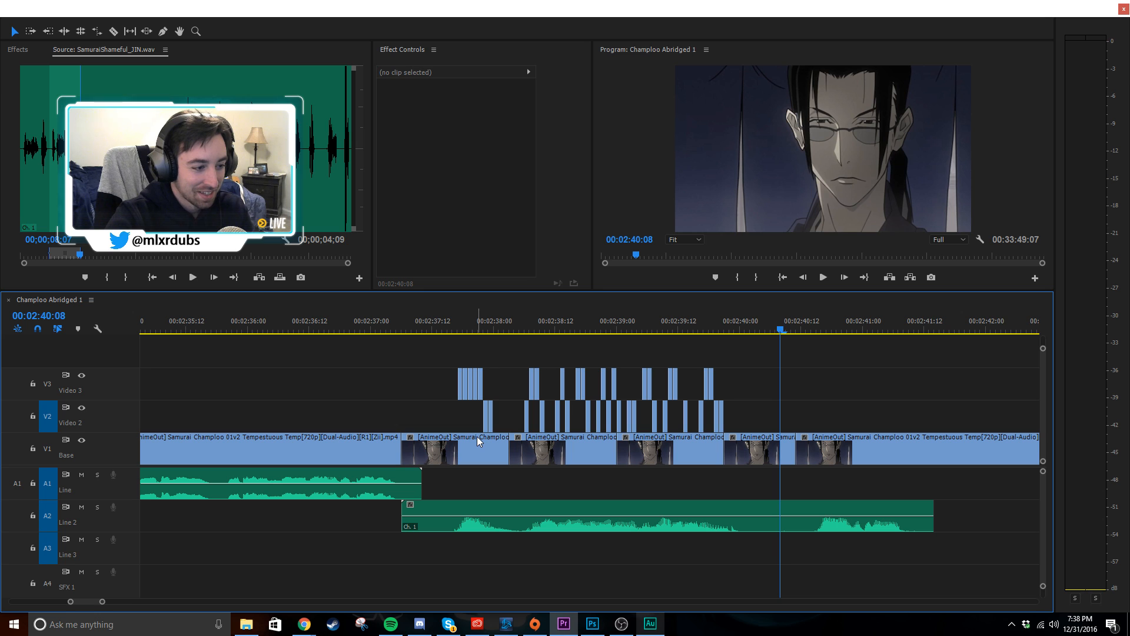
pyautogui.moveTo(444, 368); pyautogui.dragTo(502, 415)
pyautogui.press('c')
pyautogui.click(519, 524)
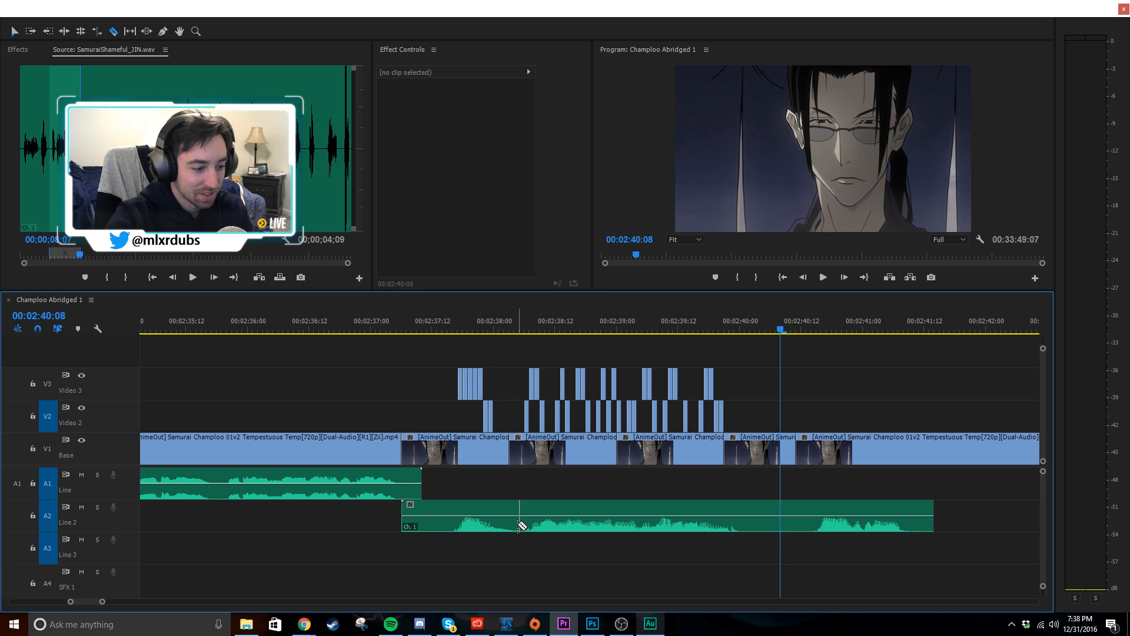
pyautogui.press('v')
pyautogui.click(510, 318)
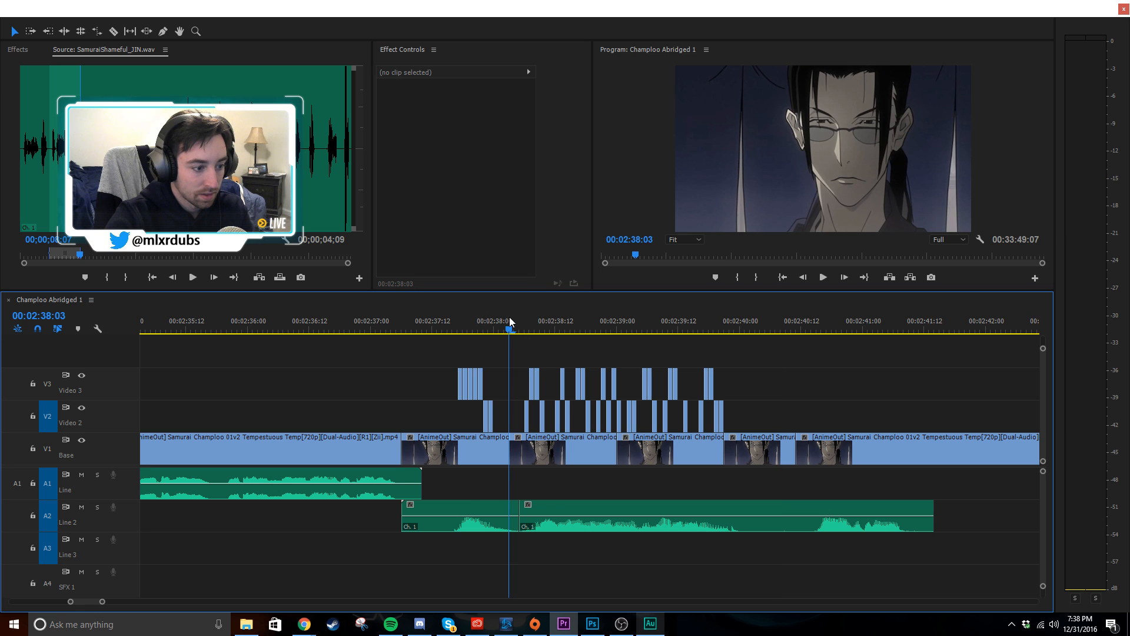
pyautogui.press('space')
pyautogui.moveTo(520, 319); pyautogui.dragTo(521, 322)
pyautogui.press('space')
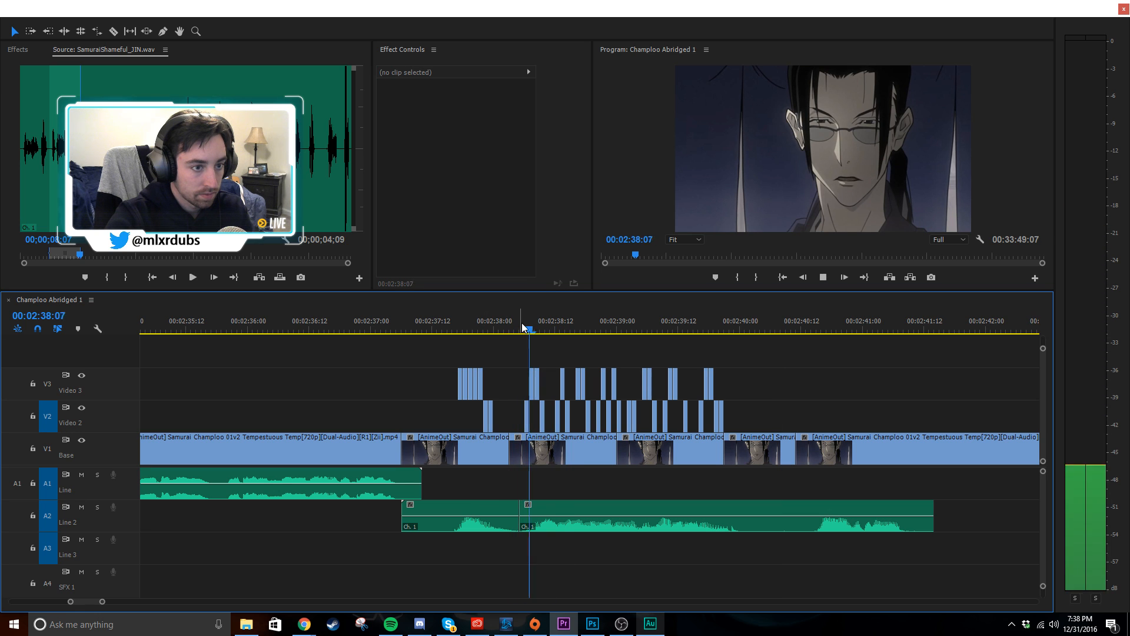
pyautogui.press('space')
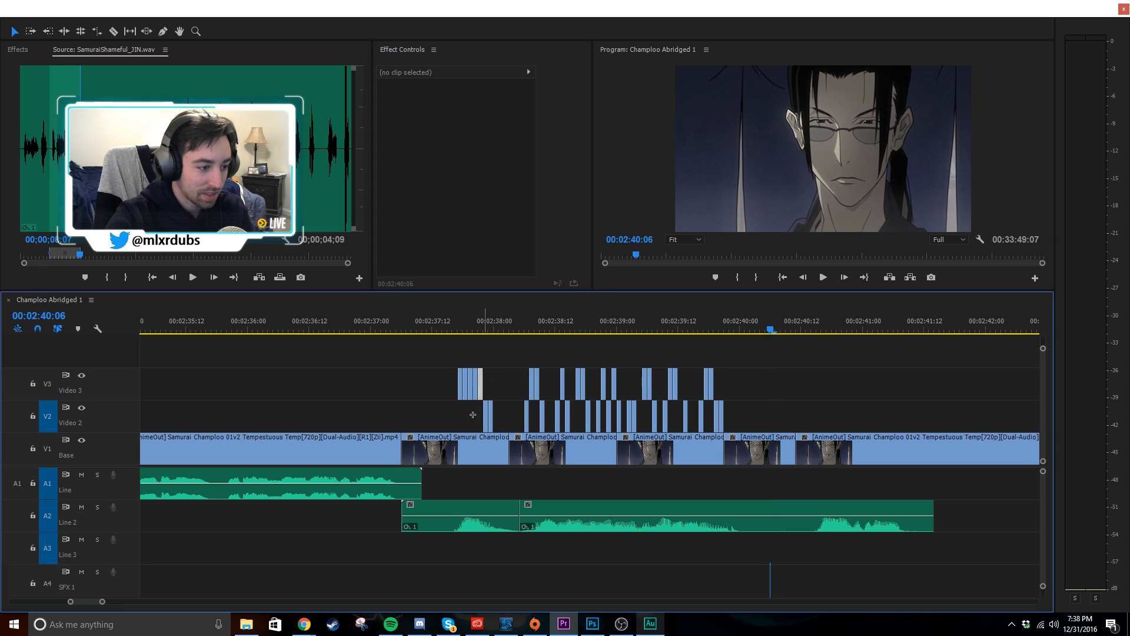
# - Delete the base clip starting at 02:37:06, the mouth clips above it and the Line 2 audio before the cut
pyautogui.moveTo(512, 370); pyautogui.dragTo(462, 507)
pyautogui.press('Delete')
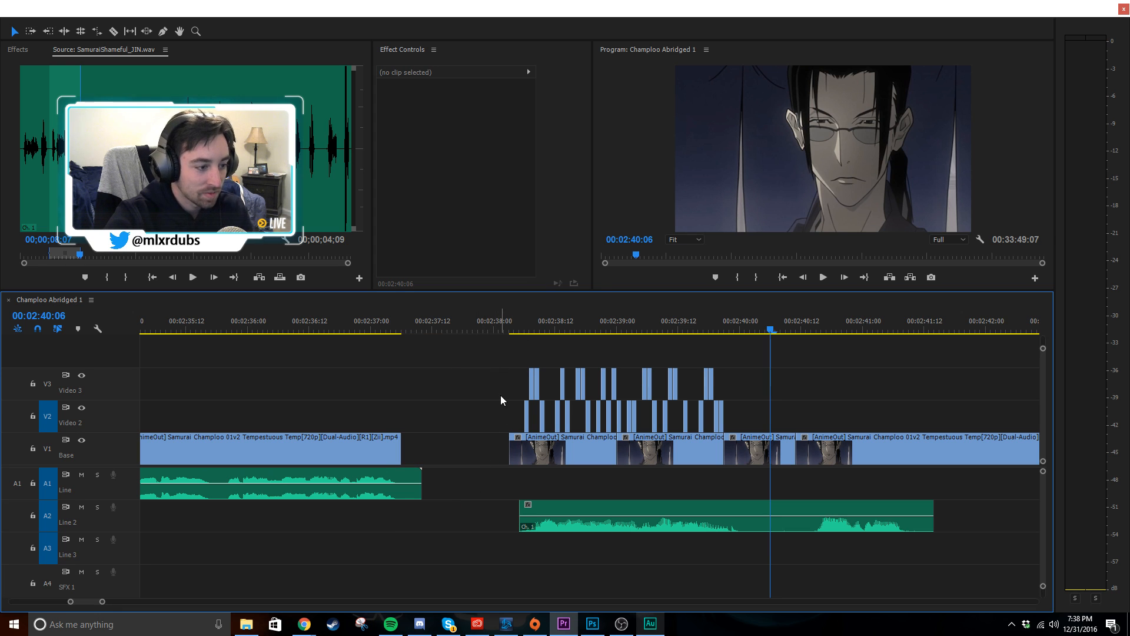
# - Move all remaining mouth, base and Line 2 clips after the gap earlier to about 02:37:15 and cue playback at 02:35:13
pyautogui.click(537, 457)
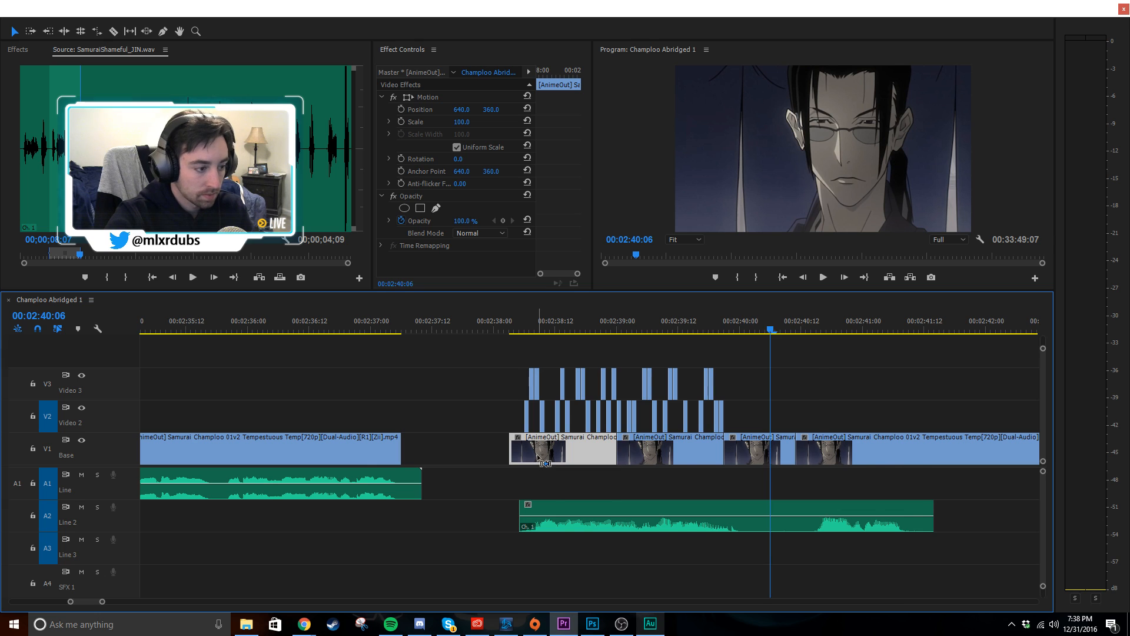
pyautogui.scroll(2, 537, 454)
pyautogui.click(506, 323)
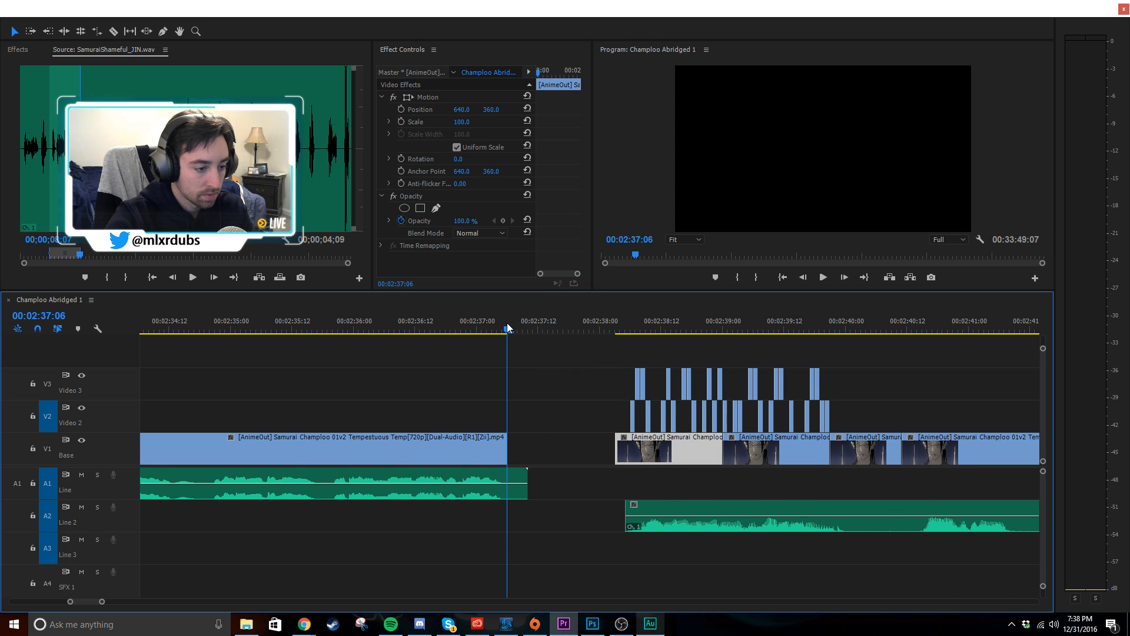
pyautogui.scroll(-1, 607, 378)
pyautogui.moveTo(523, 369); pyautogui.dragTo(969, 550)
pyautogui.moveTo(602, 458); pyautogui.dragTo(544, 462)
pyautogui.scroll(2, 500, 423)
pyautogui.click(351, 329)
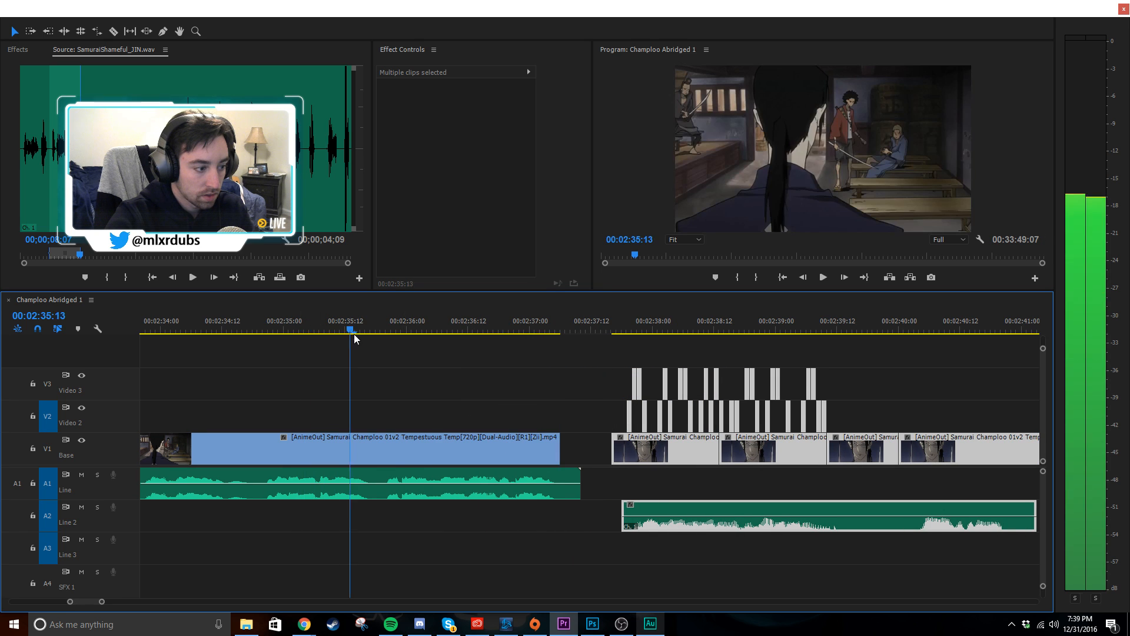
# - Paste the copied close-up clip onto the base track at 02:35:20 and delete the leftover base fragment that follows it
pyautogui.moveTo(354, 334); pyautogui.dragTo(385, 340)
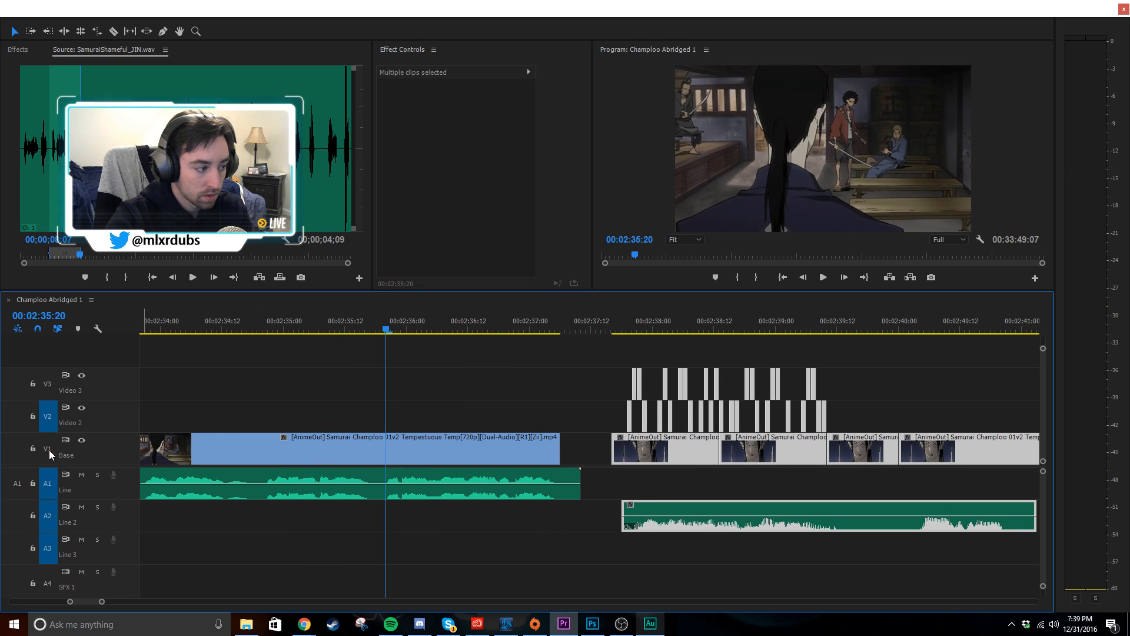
pyautogui.click(47, 422)
pyautogui.hotkey('ctrl', 'v')
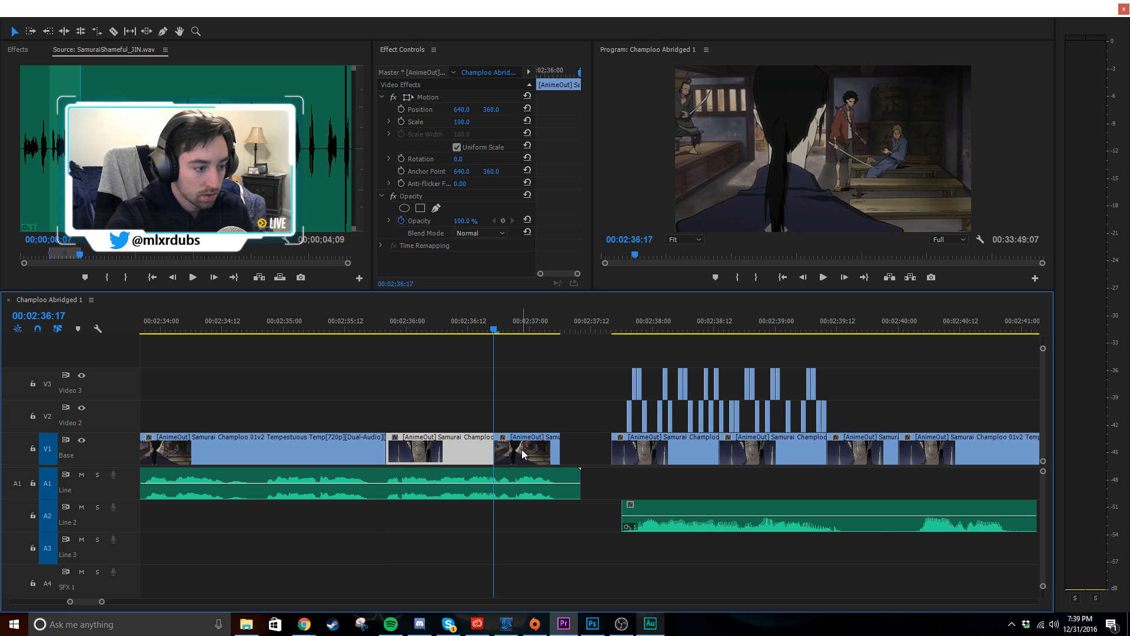
pyautogui.click(546, 445)
pyautogui.press('Delete')
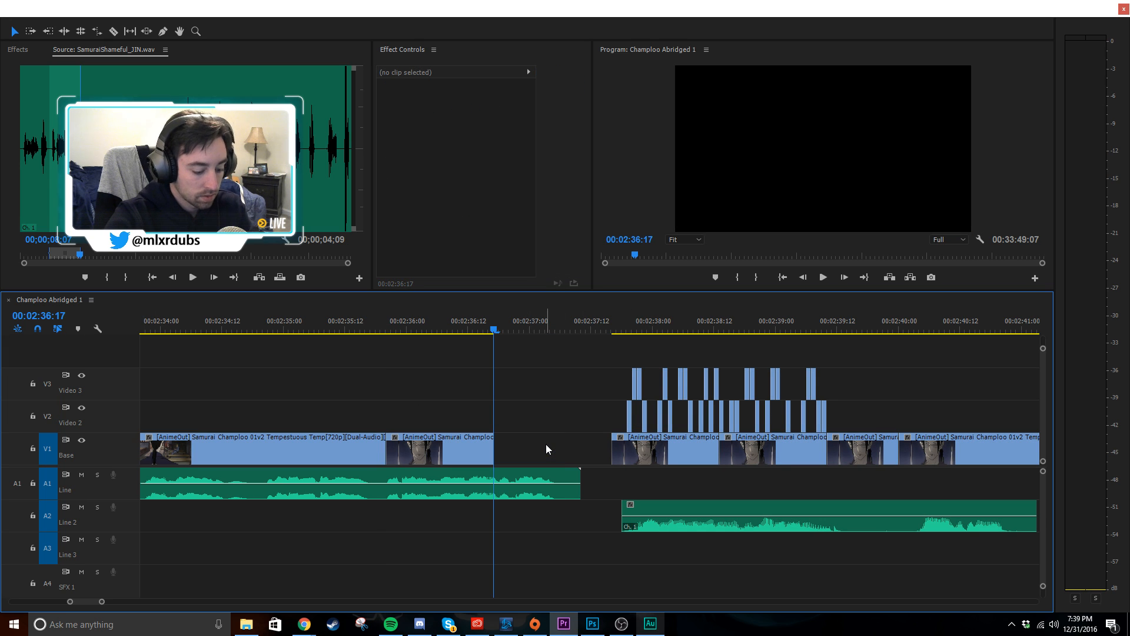
# - Paste a second close-up clip at 02:36:17 and close the gaps by shifting both copies later and extending the preceding base clip
pyautogui.hotkey('ctrl', 'v')
pyautogui.moveTo(466, 411); pyautogui.dragTo(538, 446)
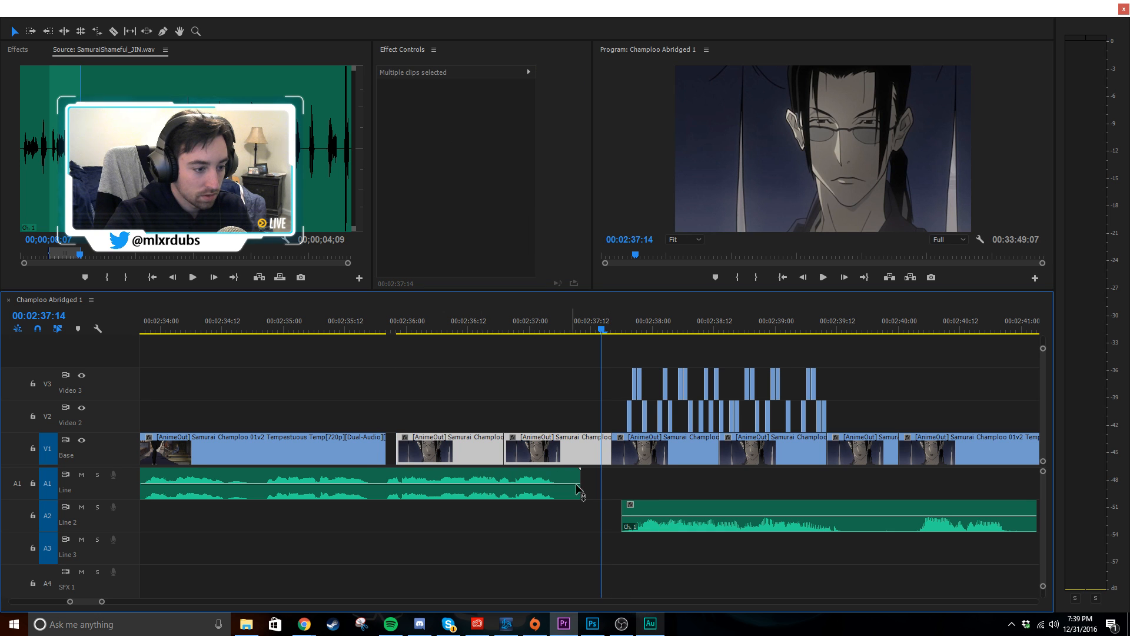
pyautogui.scroll(2, 517, 474)
pyautogui.moveTo(418, 451); pyautogui.dragTo(431, 452)
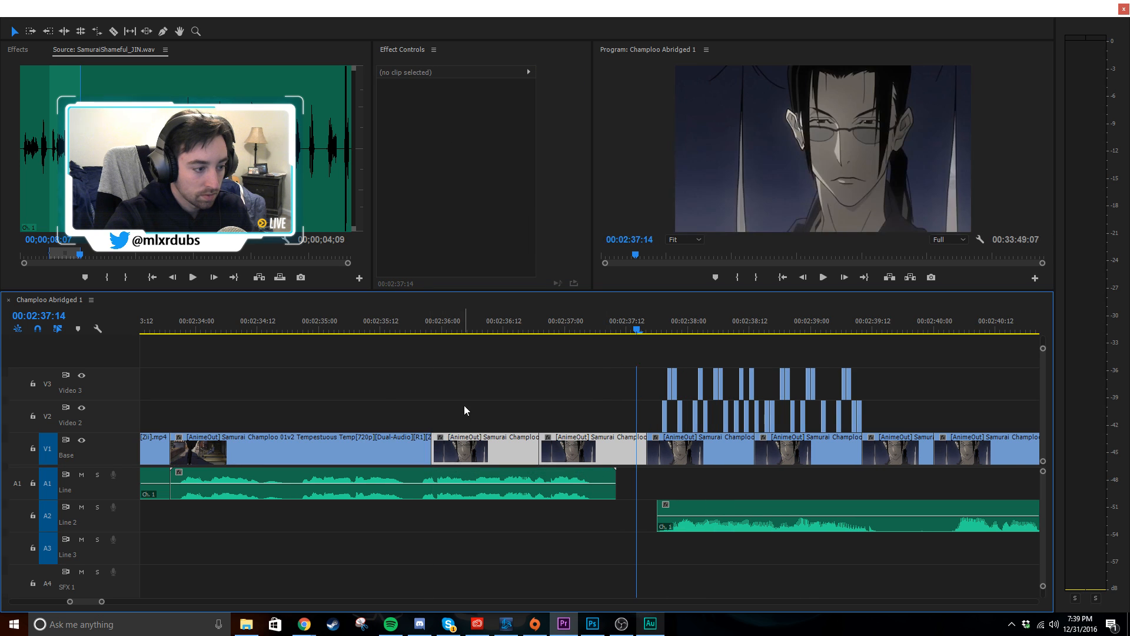
# - Play back the scene from about 02:35:14 to 02:40:21, then scrub the dialogue around 02:37:17
pyautogui.click(463, 405)
pyautogui.click(389, 324)
pyautogui.press('space')
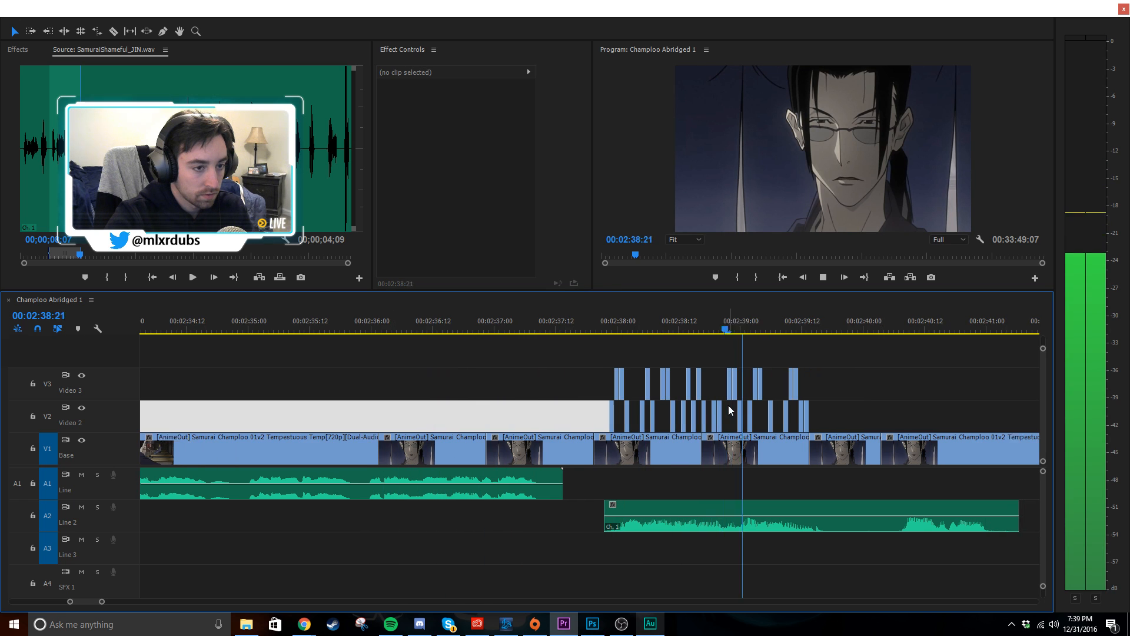
pyautogui.scroll(-4, 728, 405)
pyautogui.scroll(-4, 729, 410)
pyautogui.scroll(-4, 729, 410)
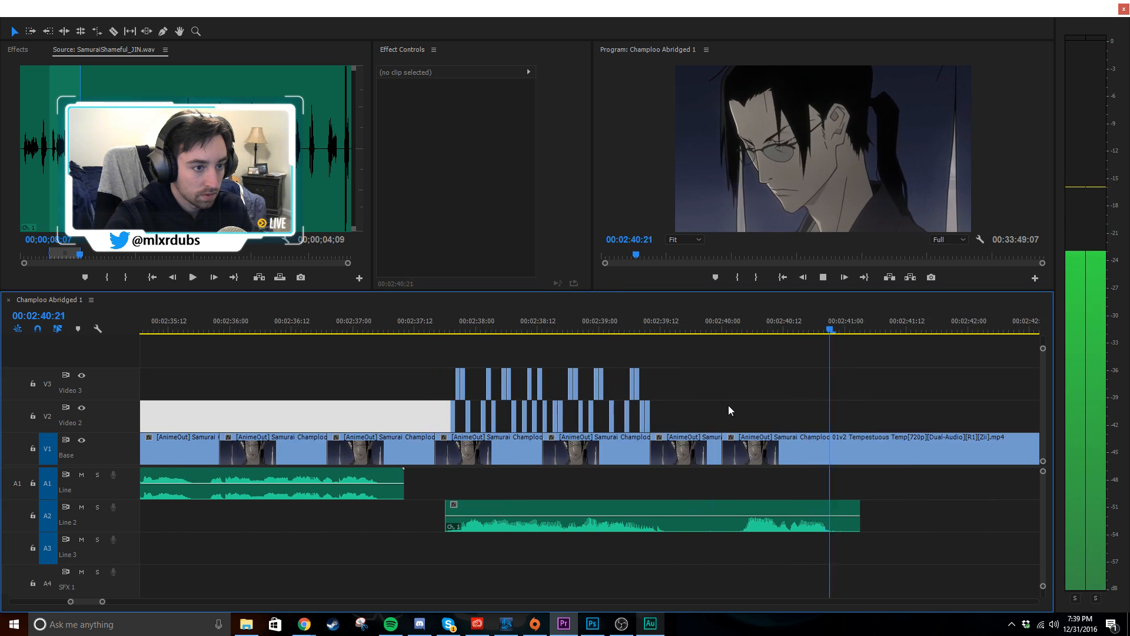
pyautogui.press('space')
pyautogui.moveTo(650, 327); pyautogui.dragTo(759, 371)
pyautogui.moveTo(782, 373); pyautogui.dragTo(442, 498)
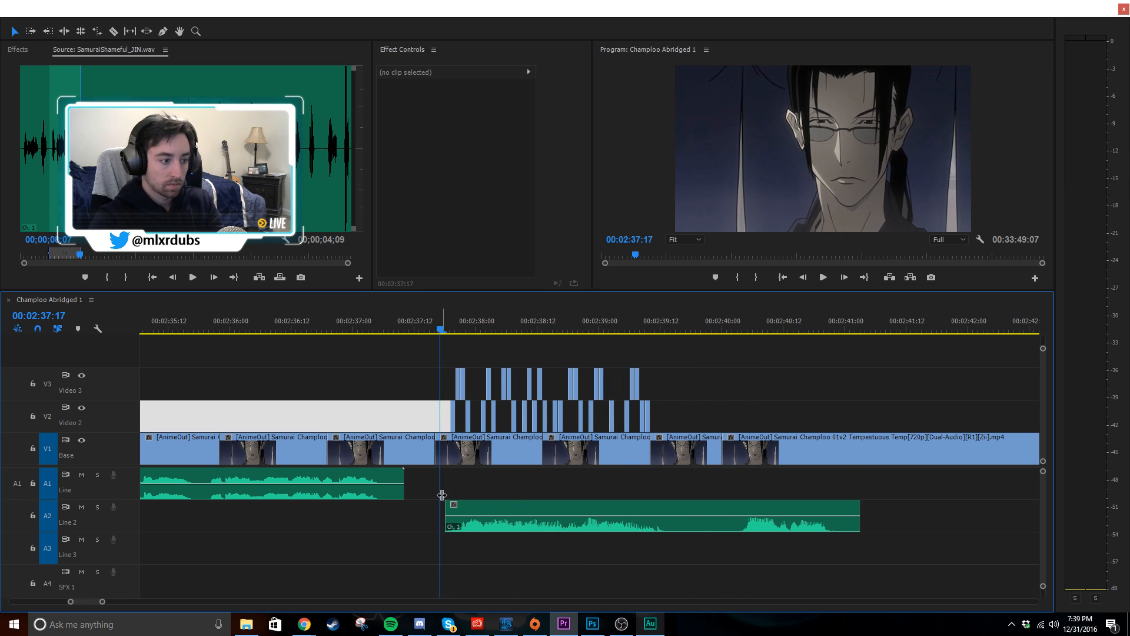
# - Delete the first close-up copy, trim the second to start at 02:36:21 and extend the preceding base clip to meet it
pyautogui.scroll(3, 462, 425)
pyautogui.moveTo(394, 327); pyautogui.dragTo(425, 329)
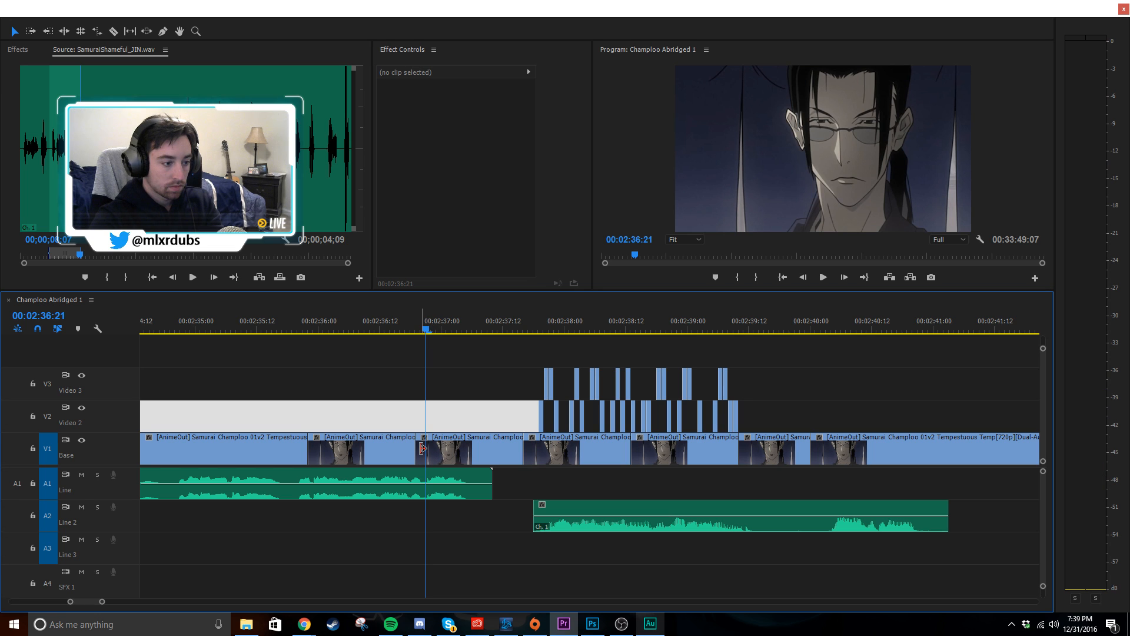
pyautogui.moveTo(422, 449); pyautogui.dragTo(429, 452)
pyautogui.click(399, 457)
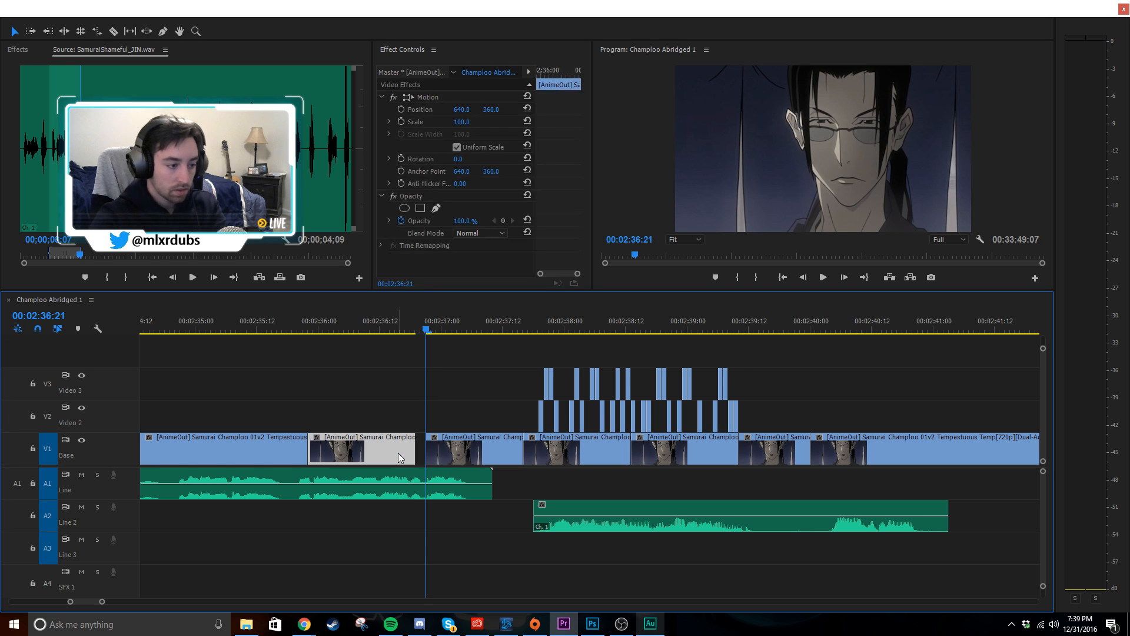
pyautogui.press('Delete')
pyautogui.moveTo(307, 449); pyautogui.dragTo(424, 449)
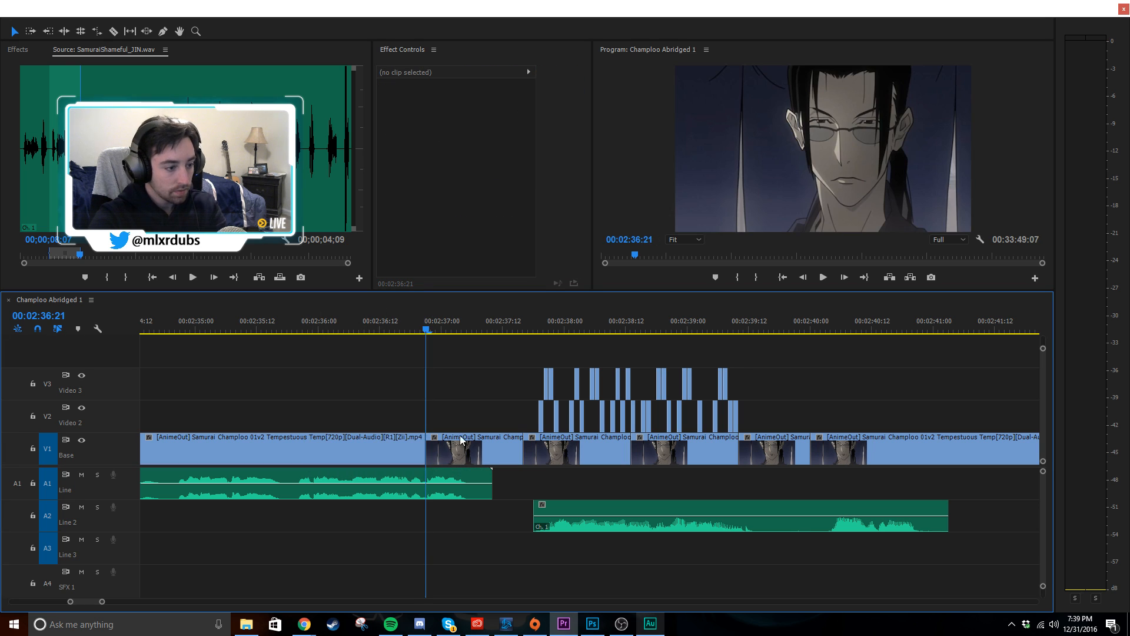
# - Split the base clip and the Line audio at 02:37:09 and delete the short pieces after the cut
pyautogui.click(502, 412)
pyautogui.click(453, 328)
pyautogui.moveTo(456, 328); pyautogui.dragTo(489, 333)
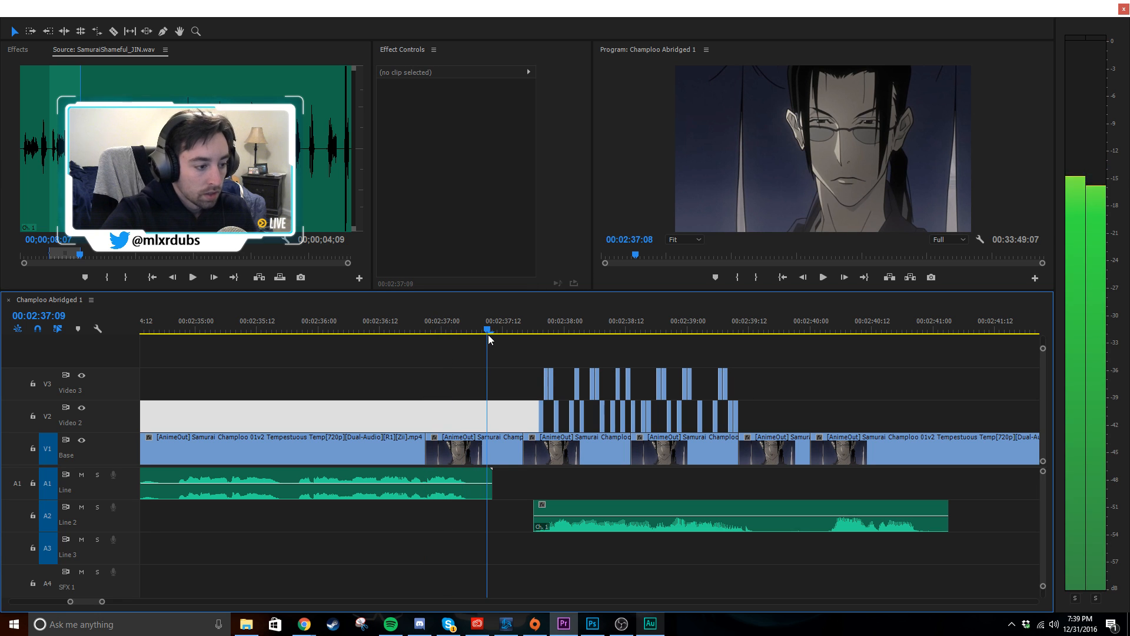
pyautogui.press('c')
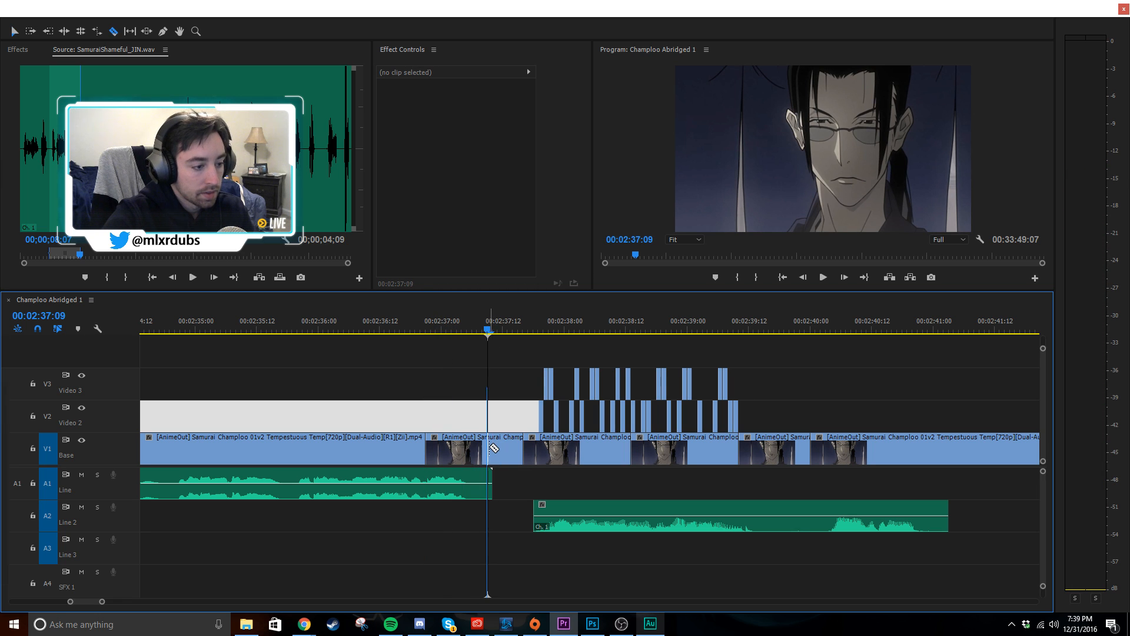
pyautogui.click(489, 449)
pyautogui.click(489, 483)
pyautogui.press('v')
pyautogui.click(499, 479)
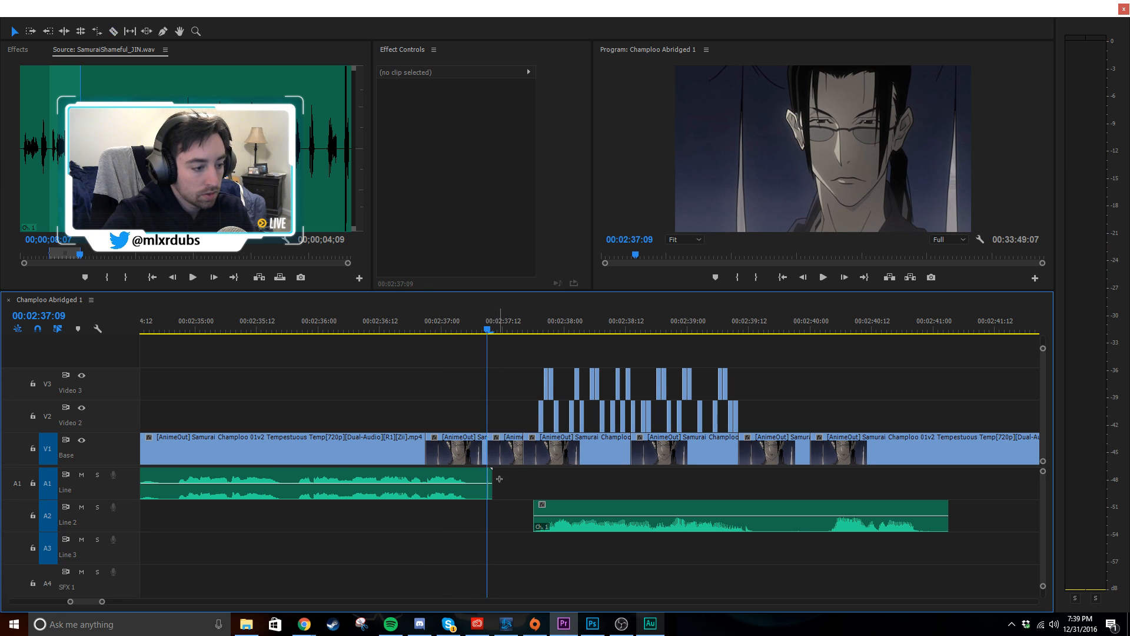
pyautogui.click(494, 449)
pyautogui.press('Delete')
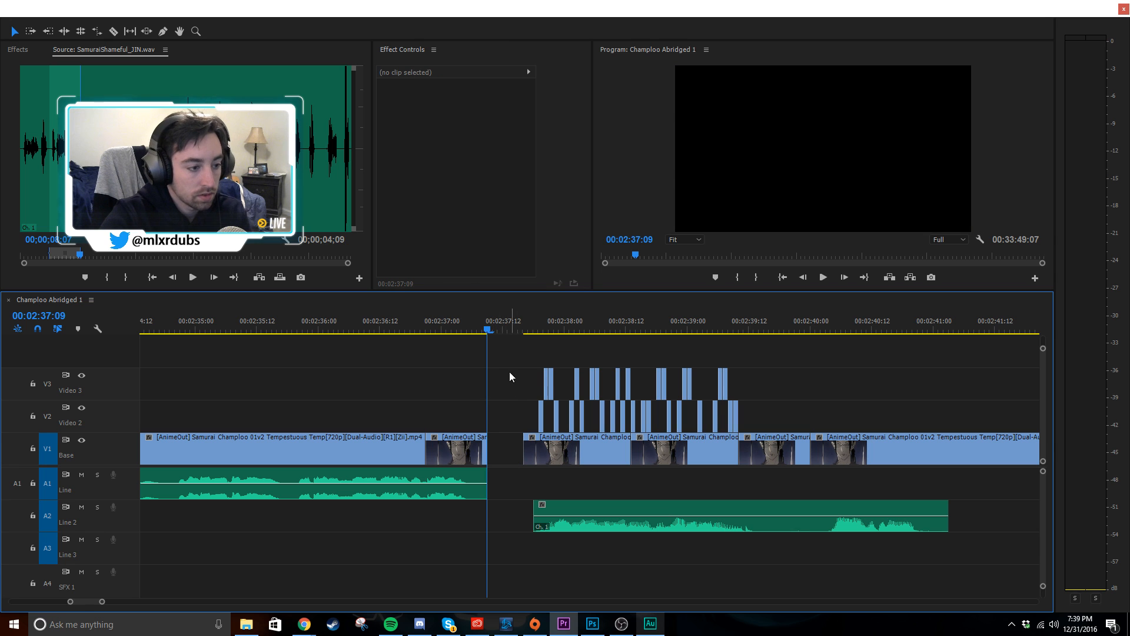
# - Move all mouth, base and Line 2 clips after the gap earlier so the base clips continue from 02:37:09
pyautogui.moveTo(502, 370); pyautogui.dragTo(915, 553)
pyautogui.moveTo(550, 456); pyautogui.dragTo(515, 456)
pyautogui.click(797, 386)
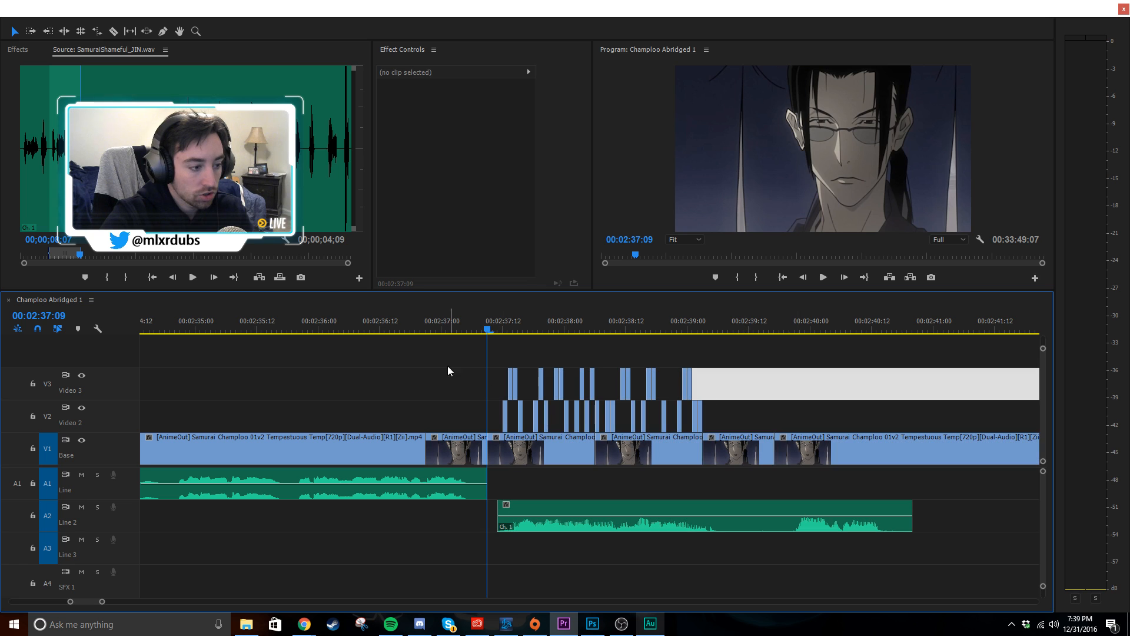
# - Play back the join from about 02:36:09 and extend the end of the Line audio clip to about 02:37:10
pyautogui.click(365, 325)
pyautogui.press('space')
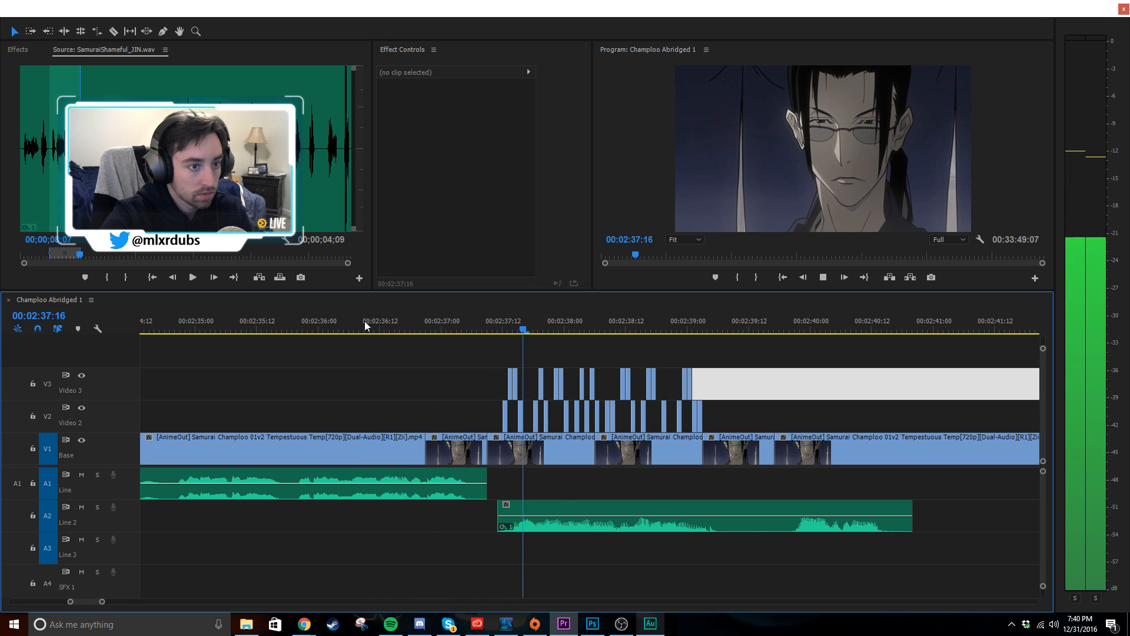
pyautogui.press('space')
pyautogui.moveTo(487, 483); pyautogui.dragTo(492, 483)
# - Play back the tightened scene from about 02:36:13 to 02:41:09, then scrub the closing words around 02:40:05
pyautogui.hscroll(-5, 577, 475)
pyautogui.click(475, 316)
pyautogui.press('space')
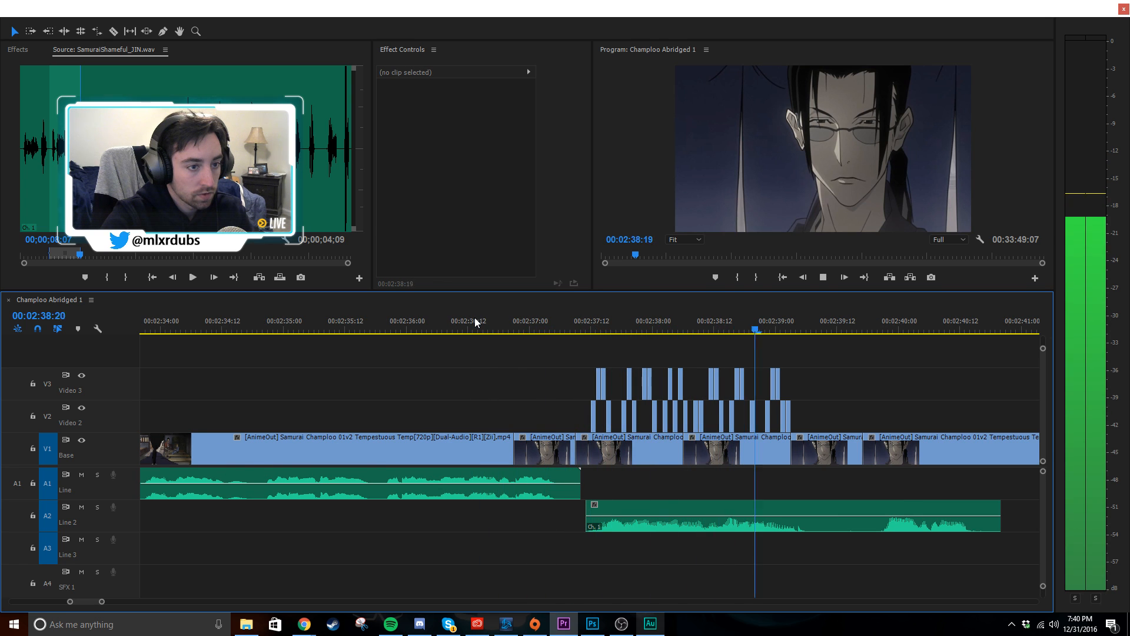
pyautogui.hscroll(3, 676, 436)
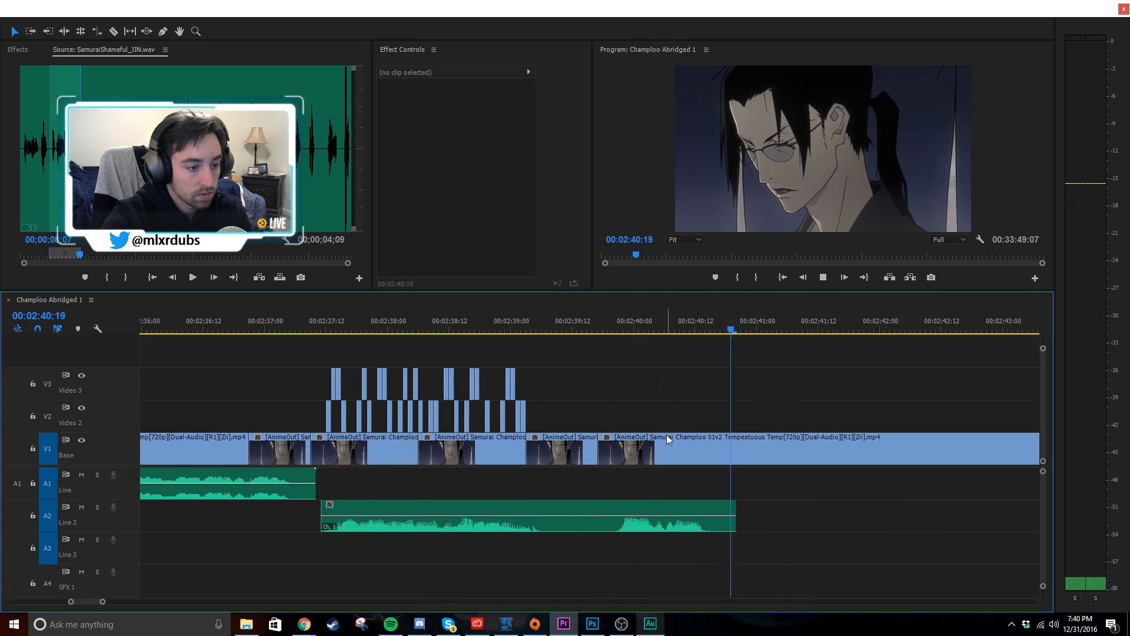
pyautogui.press('space')
pyautogui.moveTo(517, 330); pyautogui.dragTo(479, 370)
pyautogui.press('space')
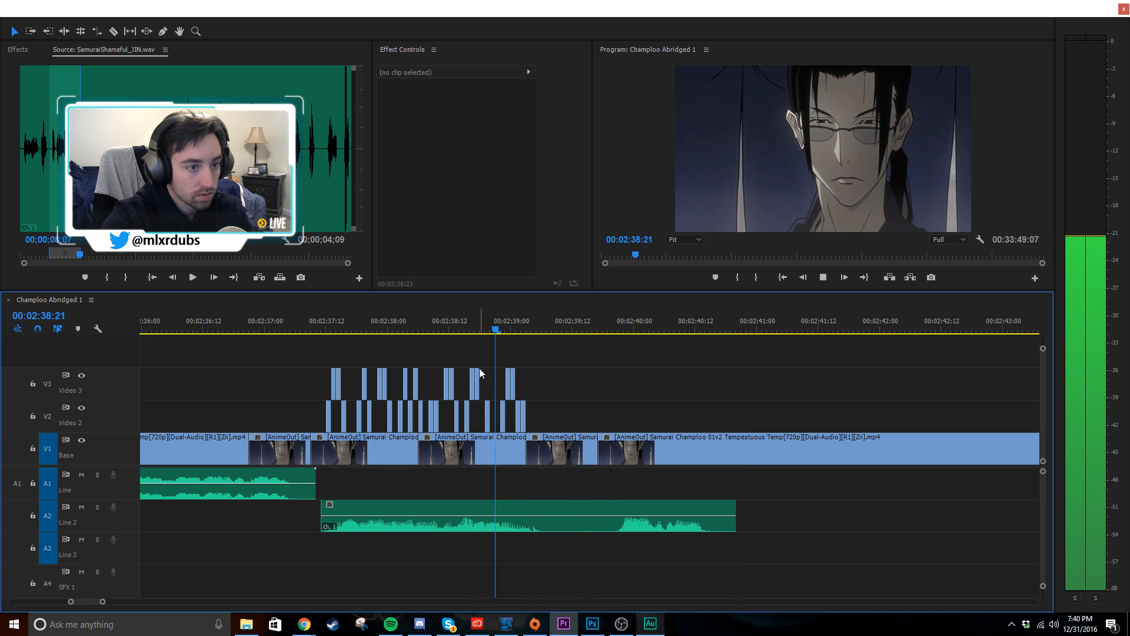
pyautogui.press('space')
pyautogui.hscroll(-1, 641, 395)
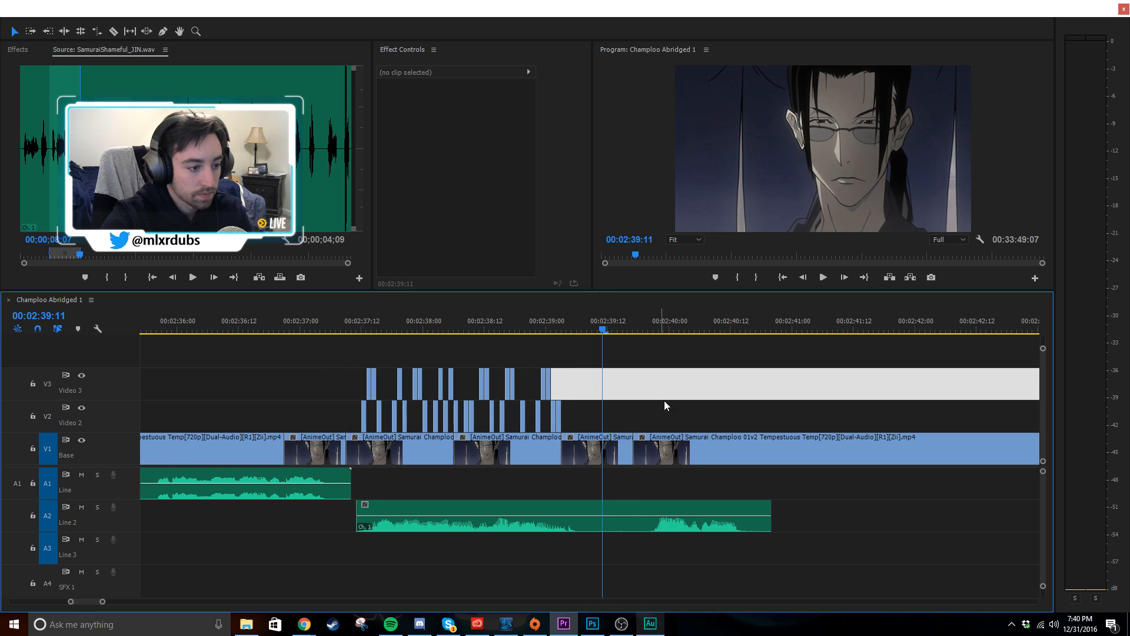
pyautogui.hscroll(1, 718, 390)
pyautogui.press('space')
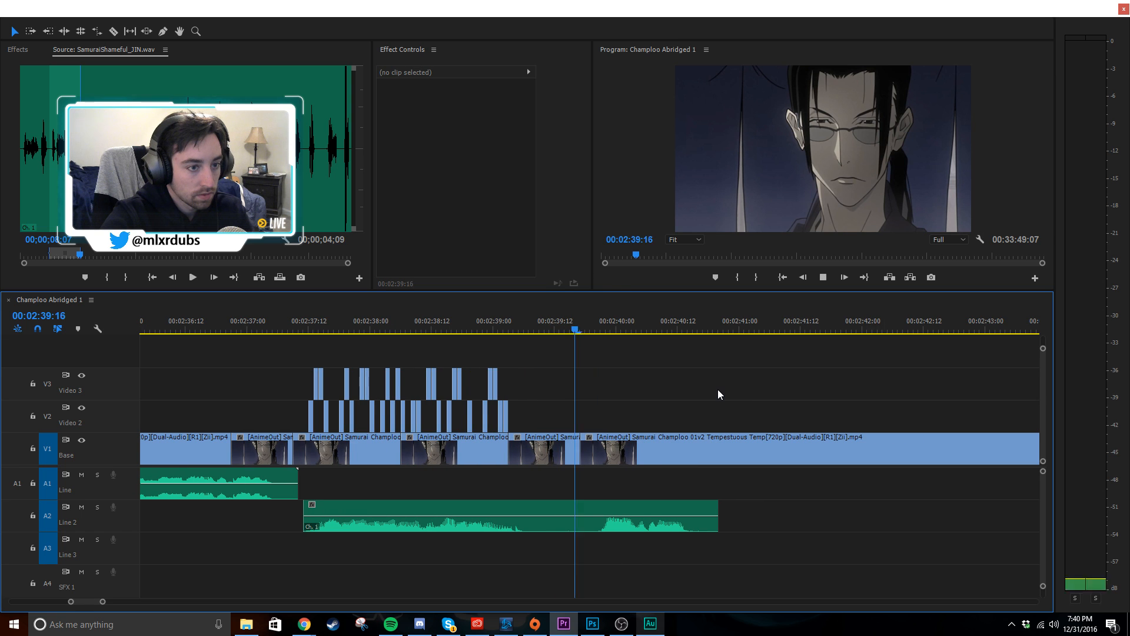
pyautogui.press('space')
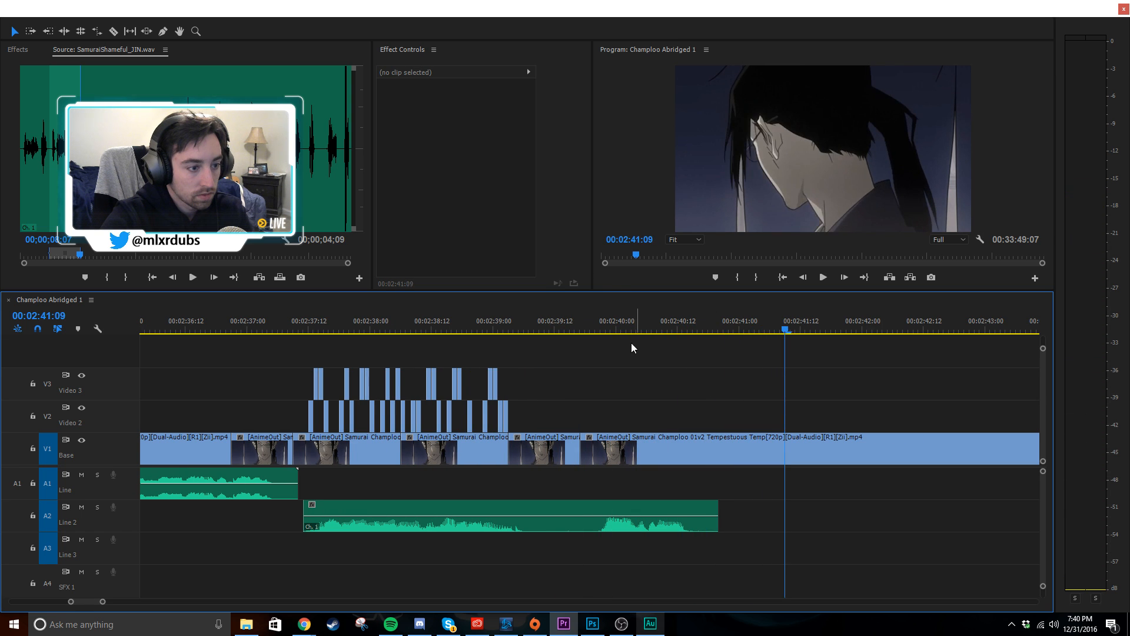
pyautogui.moveTo(562, 330); pyautogui.dragTo(639, 390)
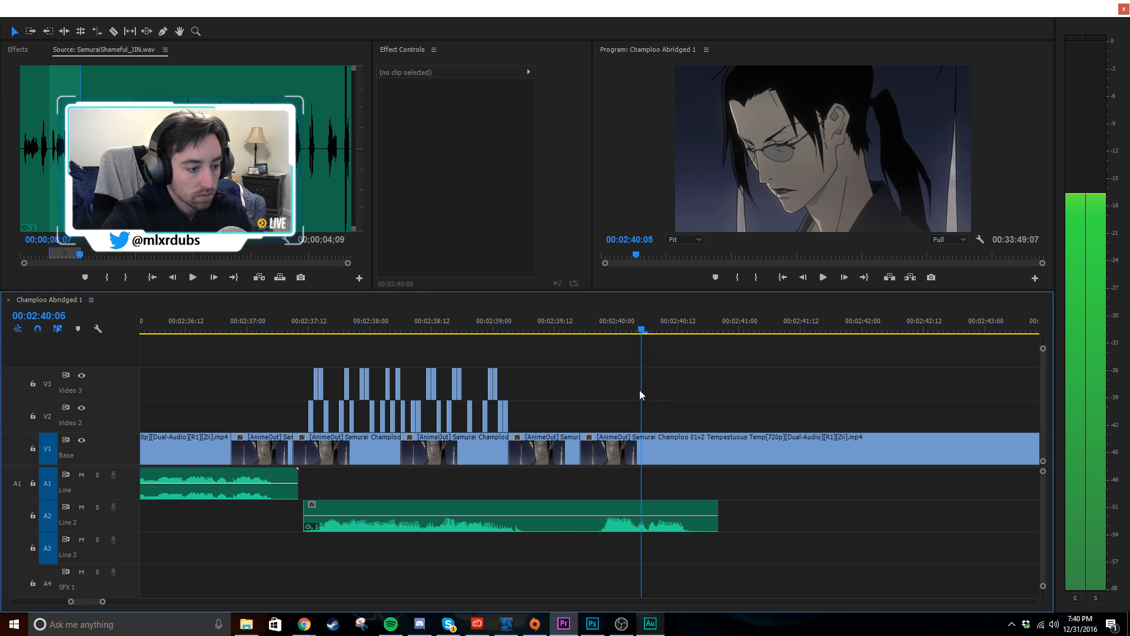
pyautogui.moveTo(308, 631)
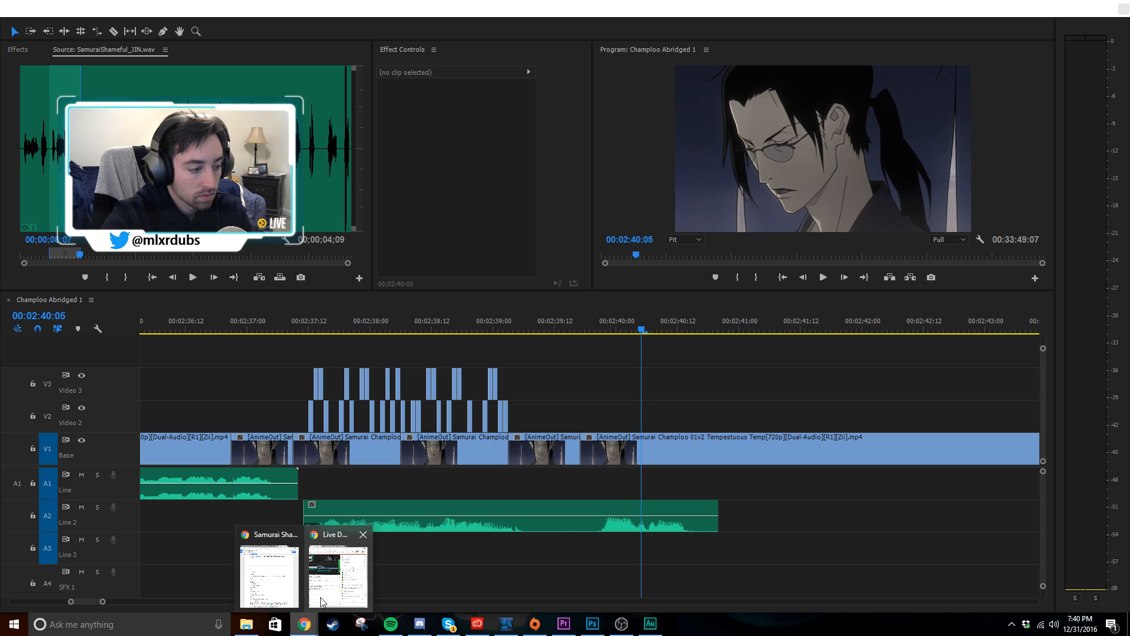
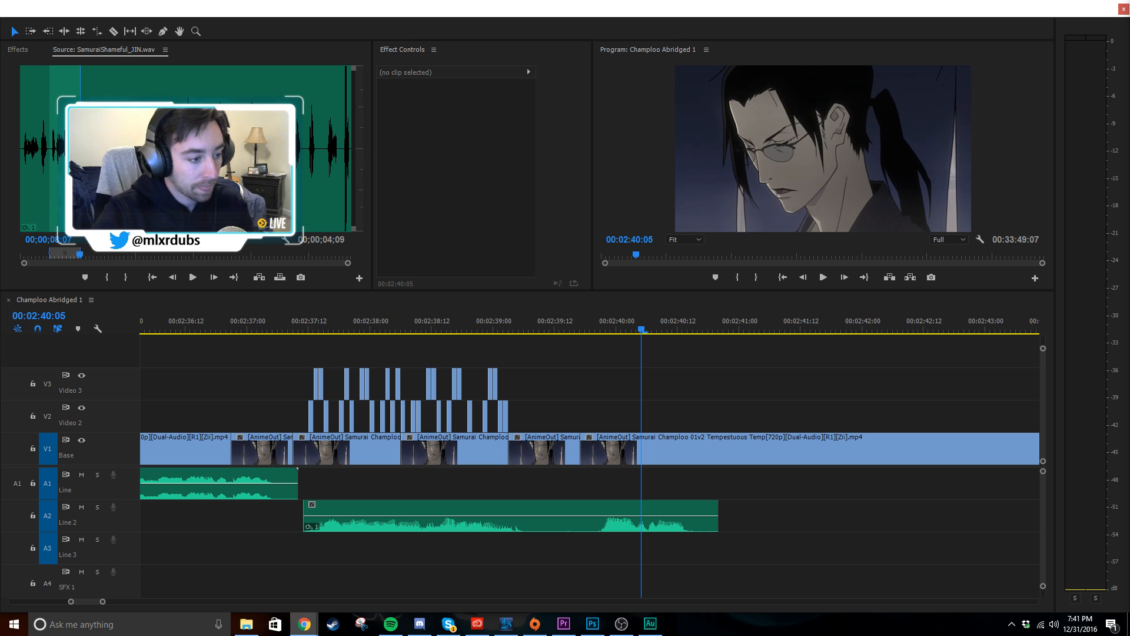
pyautogui.click(595, 397)
pyautogui.click(612, 399)
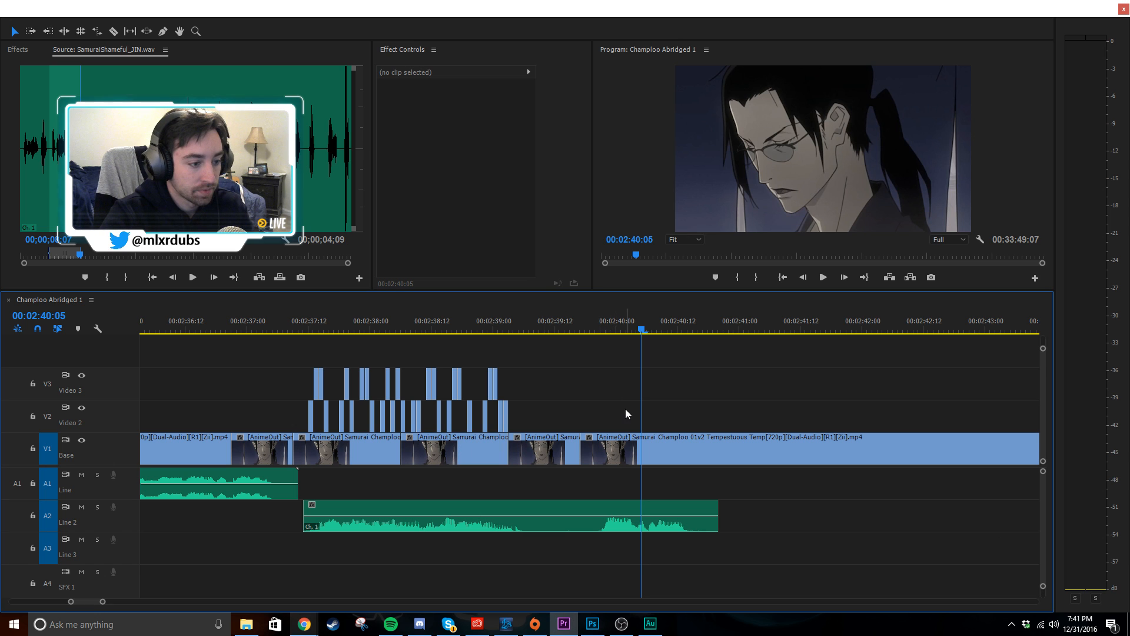
# - Isolate the single base-clip frame at 02:40:13, copy it, and undo the cuts in the base clip
pyautogui.press('=')
pyautogui.moveTo(630, 330); pyautogui.dragTo(731, 355)
pyautogui.press('c')
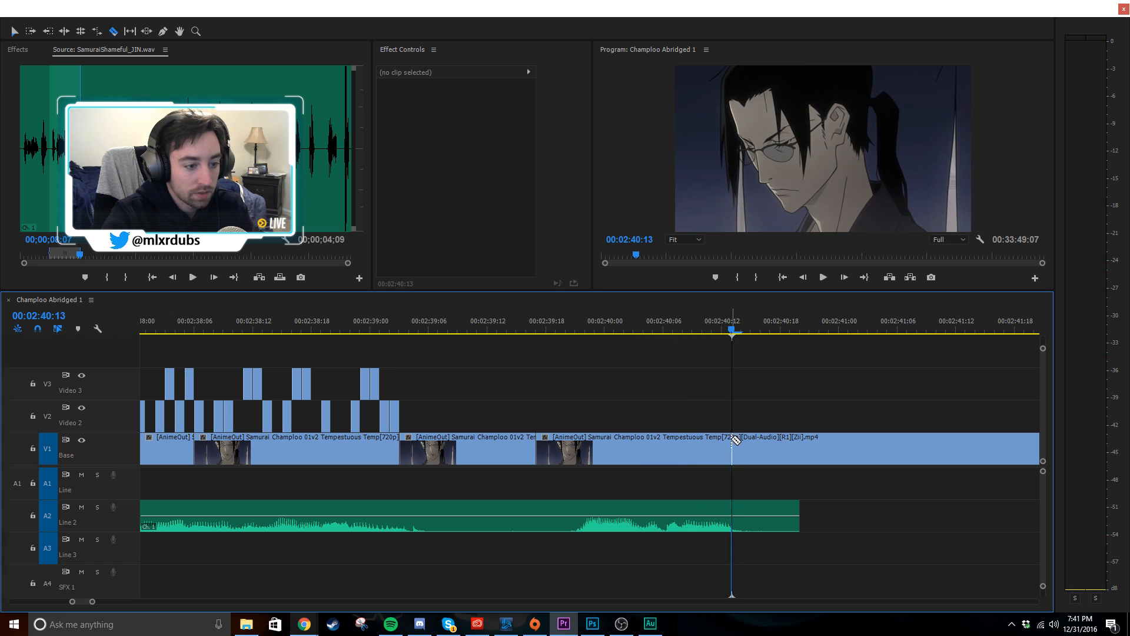
pyautogui.click(741, 448)
pyautogui.press('v')
pyautogui.click(737, 445)
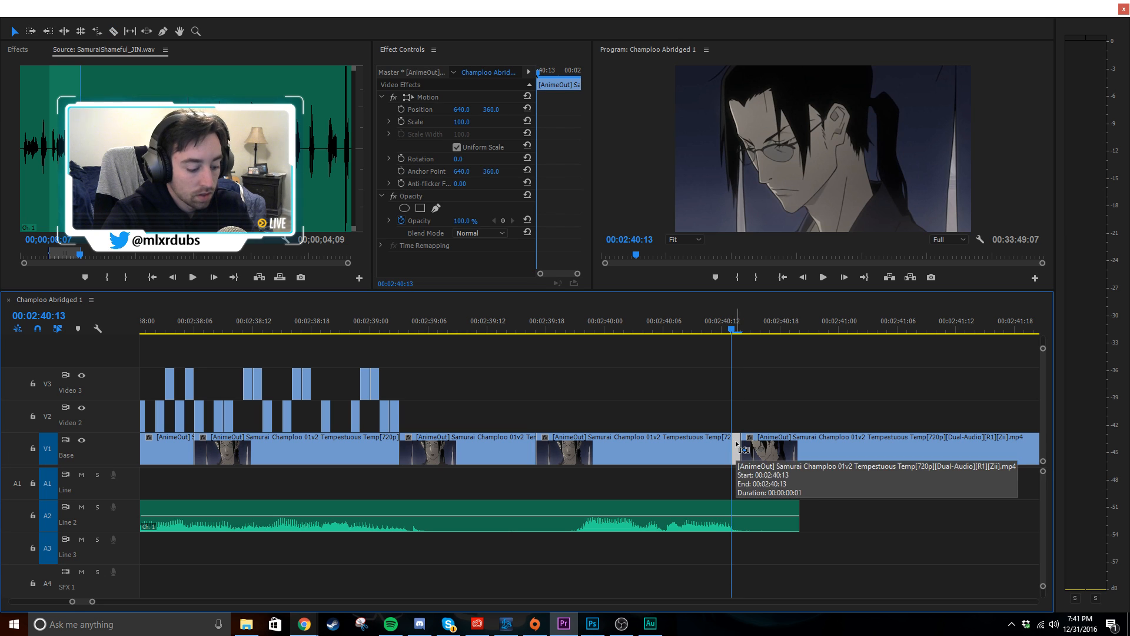
pyautogui.hotkey('shift', 'Delete')
pyautogui.hotkey('ctrl', 'z')
# - Paste the copied frame onto Video 2 at 02:39:22 and place the playhead on it
pyautogui.moveTo(665, 327); pyautogui.dragTo(588, 331)
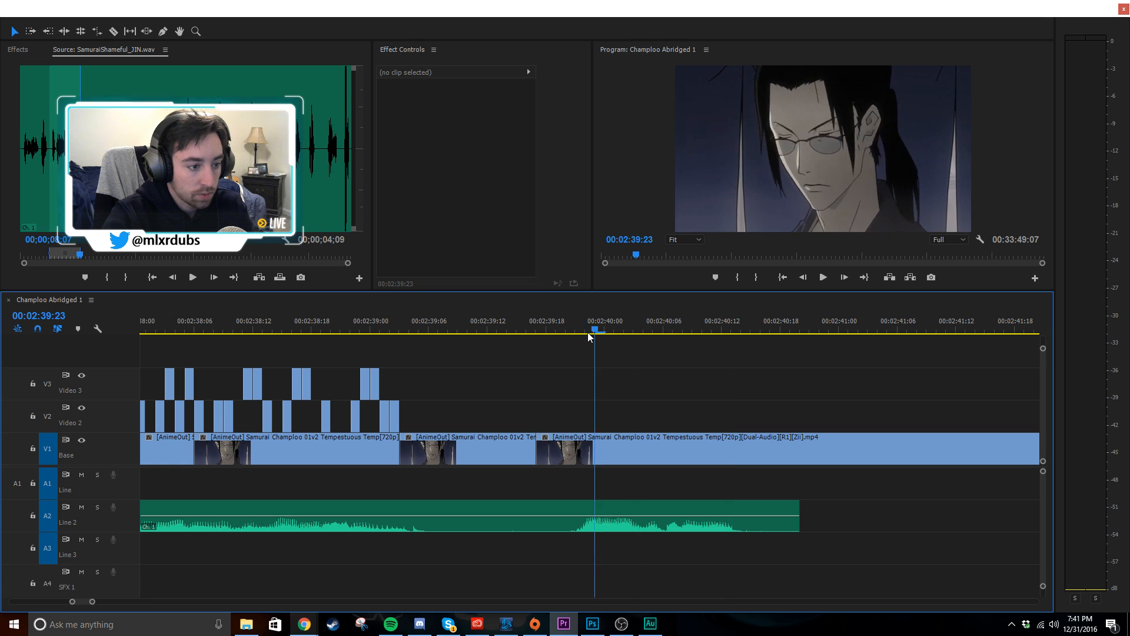
pyautogui.click(47, 416)
pyautogui.hotkey('ctrl', 'v')
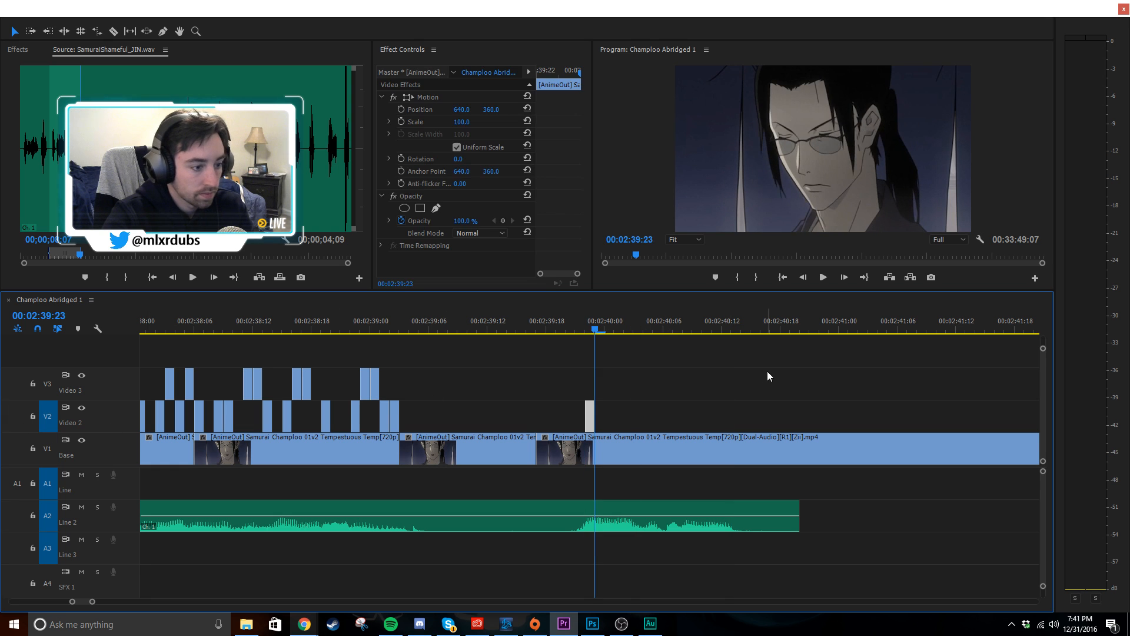
pyautogui.moveTo(597, 329); pyautogui.dragTo(588, 382)
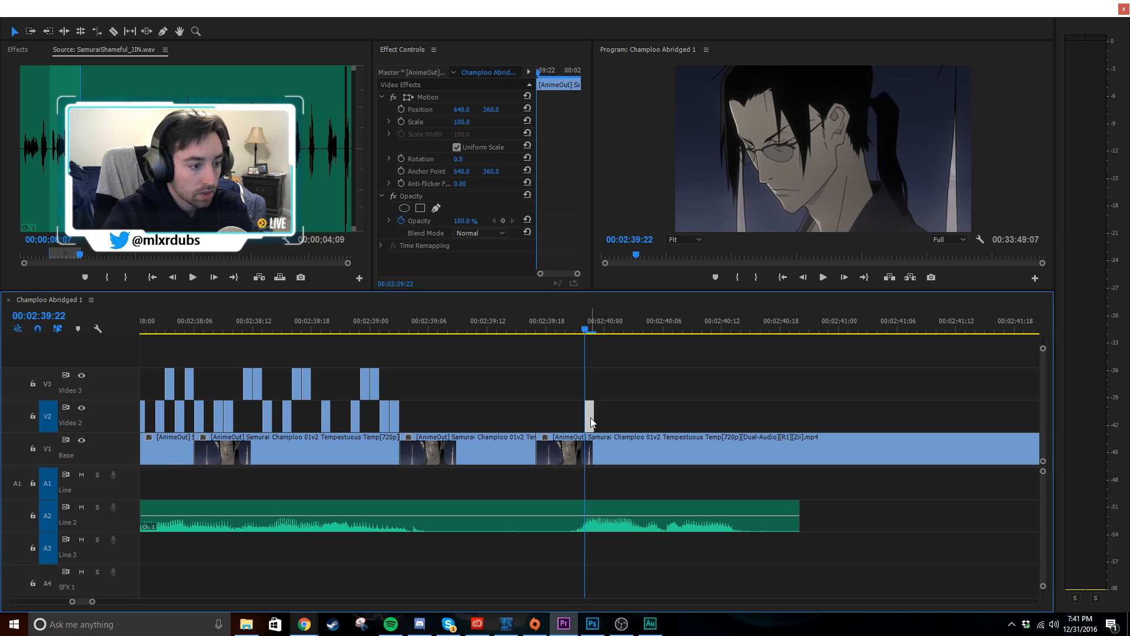
# - Examine the video effects in the Obsolete, Keying and Video categories for one to use on the pasted frame
pyautogui.click(18, 50)
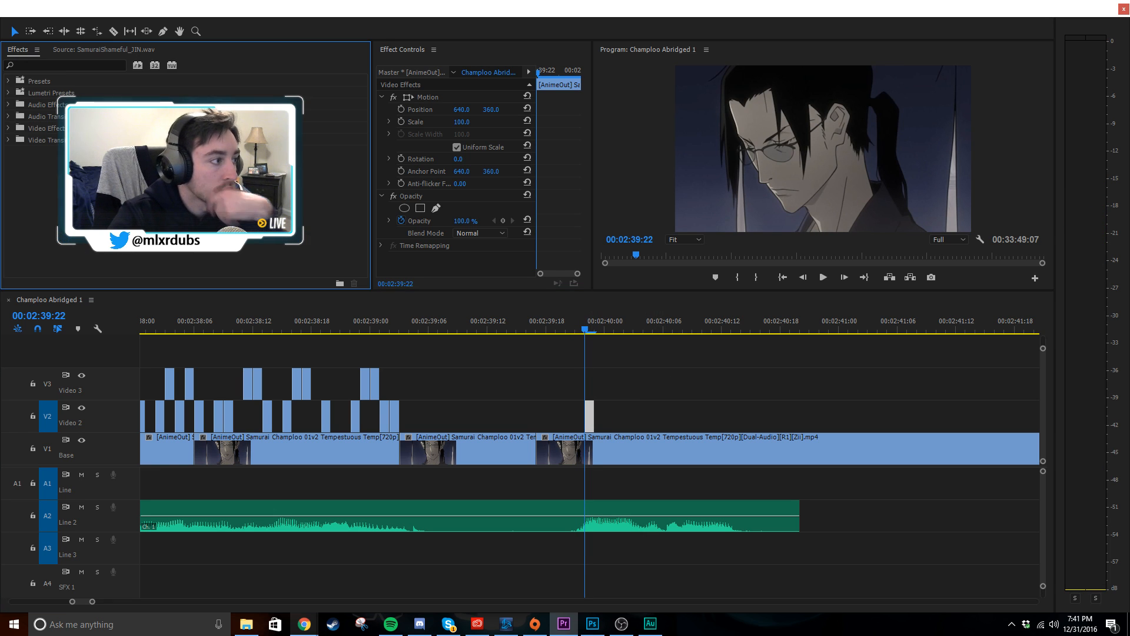
pyautogui.click(8, 128)
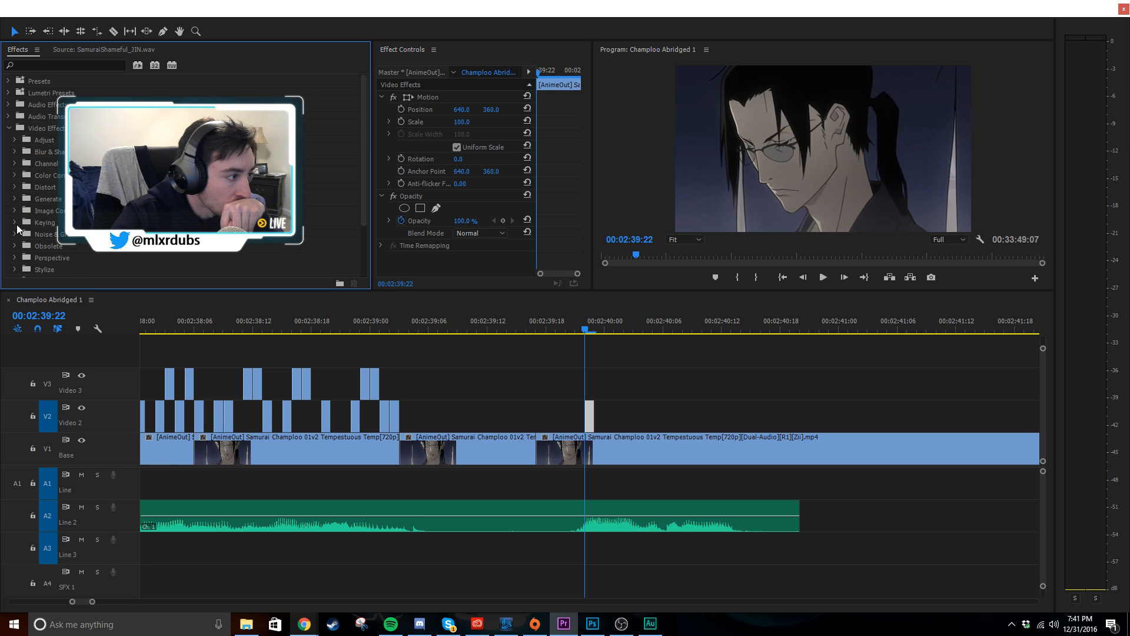
pyautogui.scroll(-2, 18, 229)
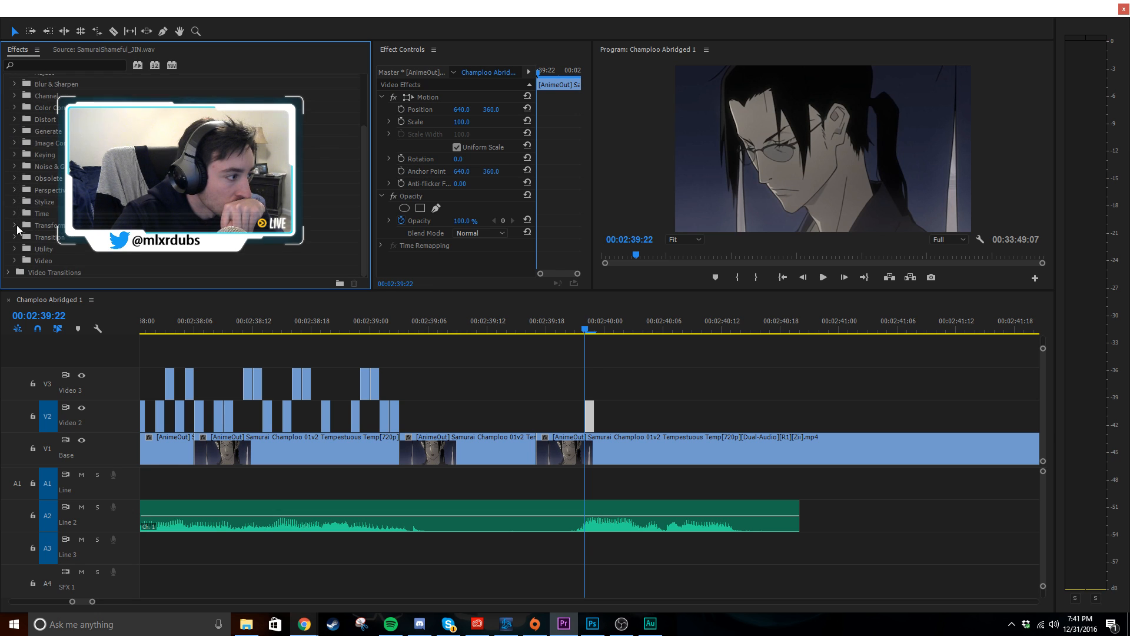
pyautogui.click(16, 179)
pyautogui.scroll(-2, 20, 207)
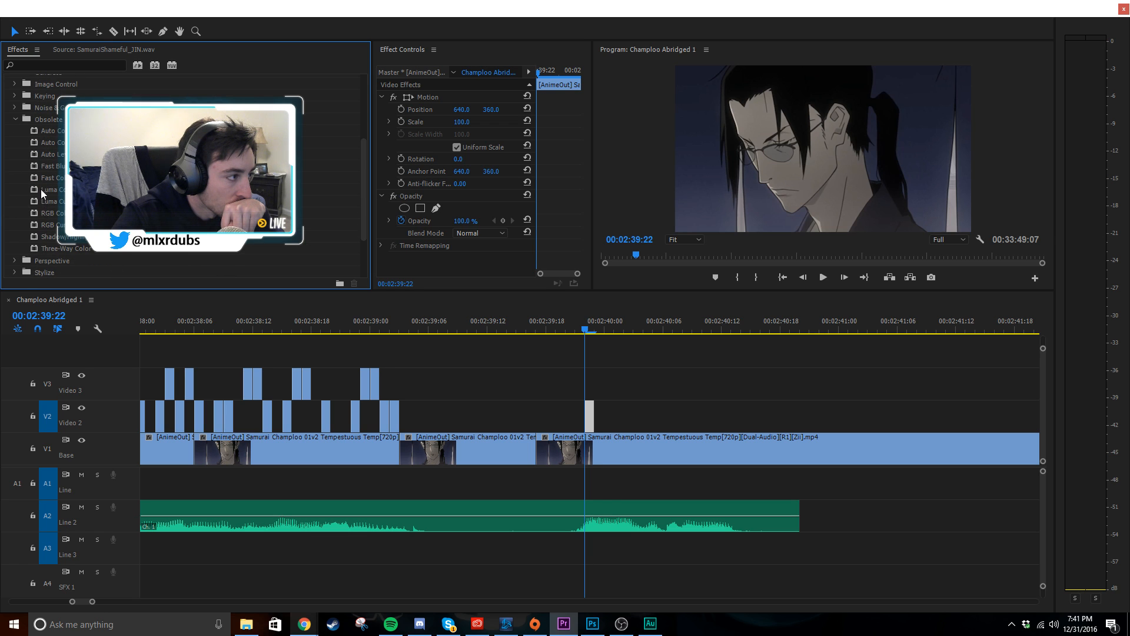
pyautogui.click(14, 120)
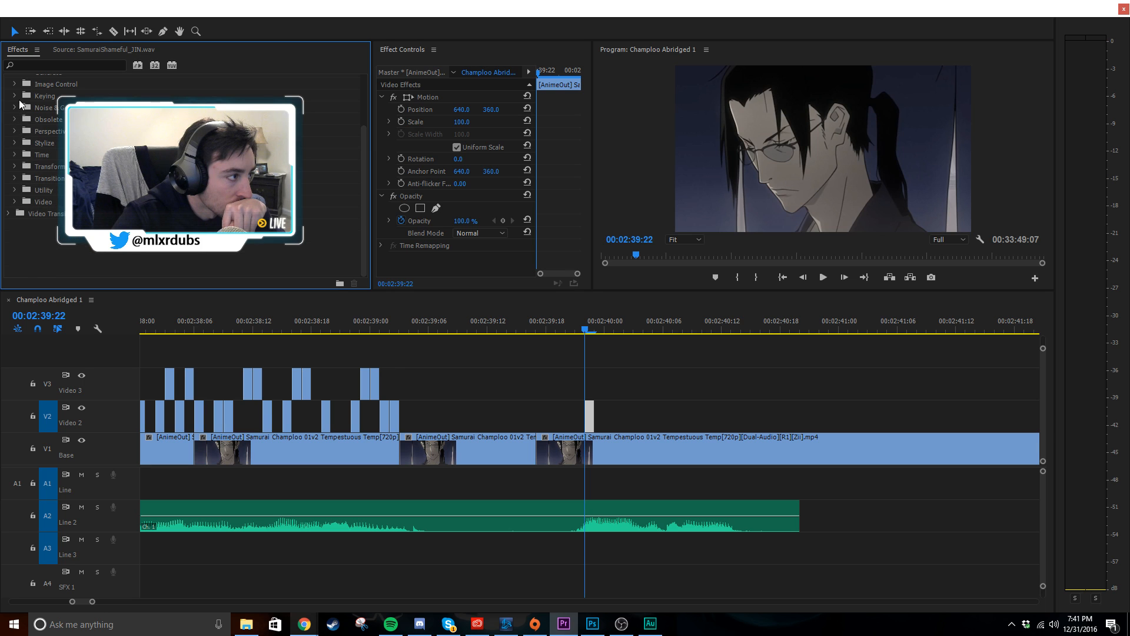
pyautogui.click(15, 97)
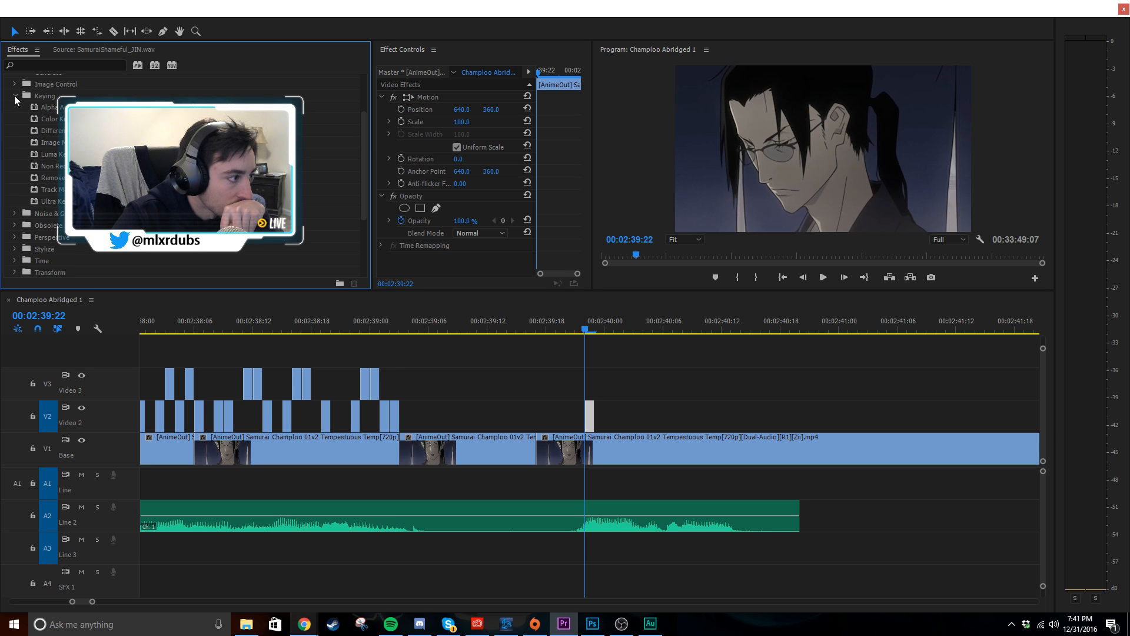
pyautogui.click(15, 97)
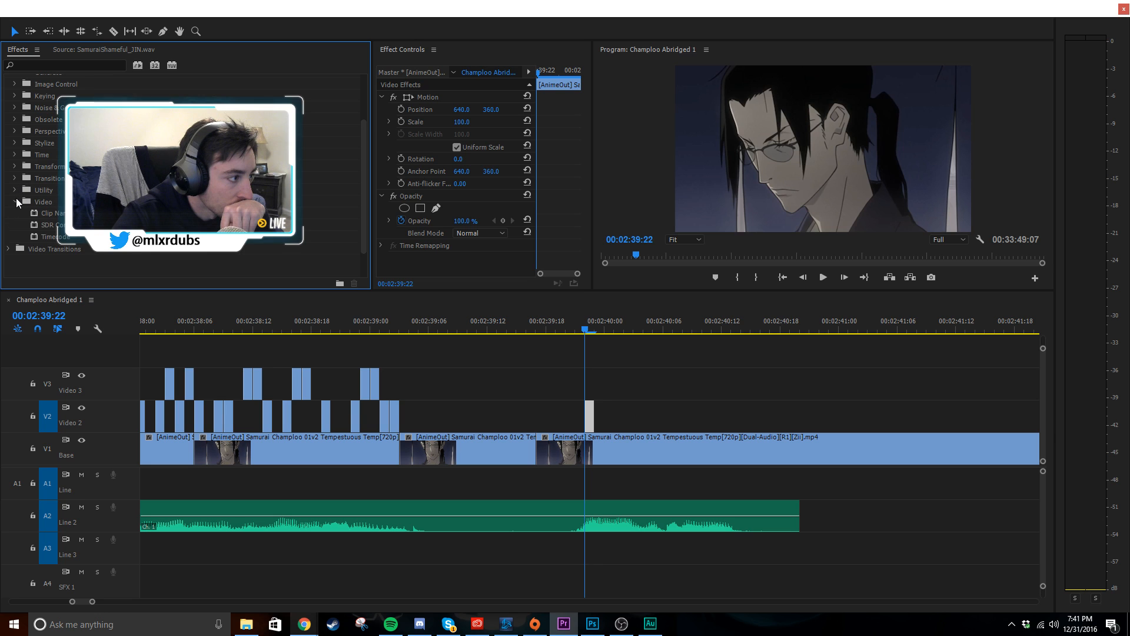
# - Look through the Adjust, Channel, Generate, Image Control and Keying video effects
pyautogui.scroll(2, 16, 166)
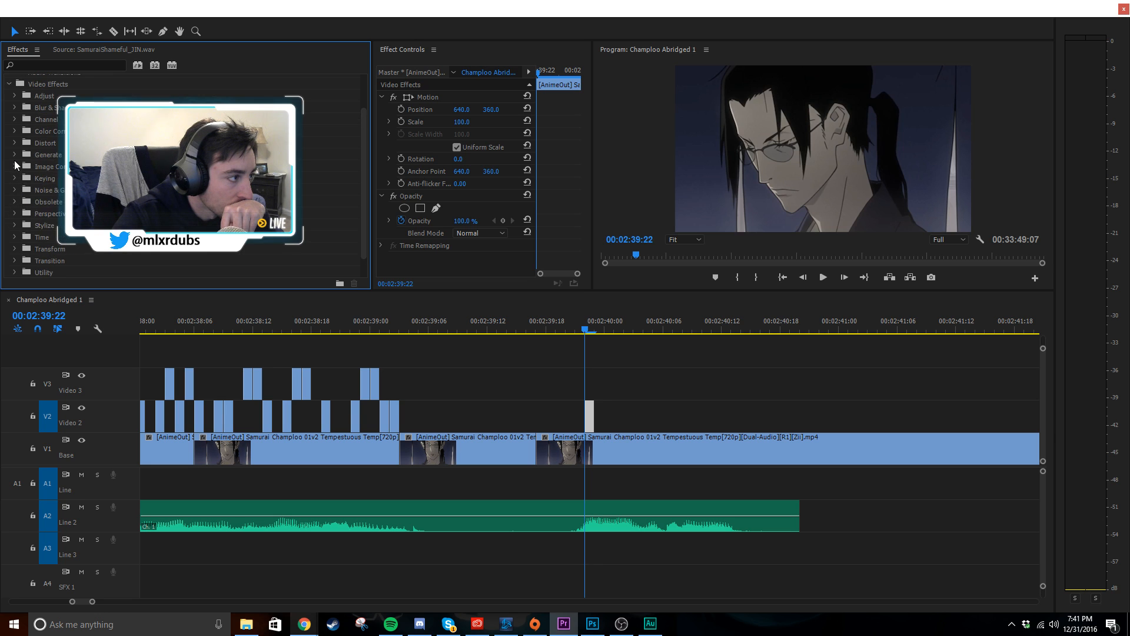
pyautogui.click(15, 96)
pyautogui.click(15, 96)
pyautogui.click(15, 120)
pyautogui.click(15, 119)
pyautogui.click(16, 154)
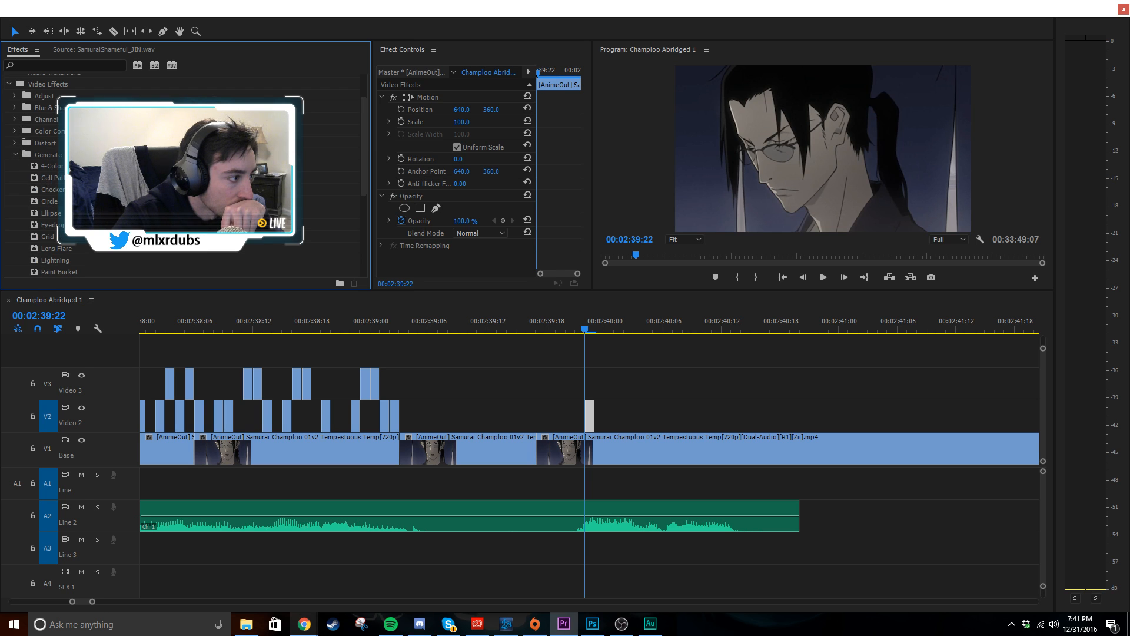
pyautogui.scroll(-5, 44, 205)
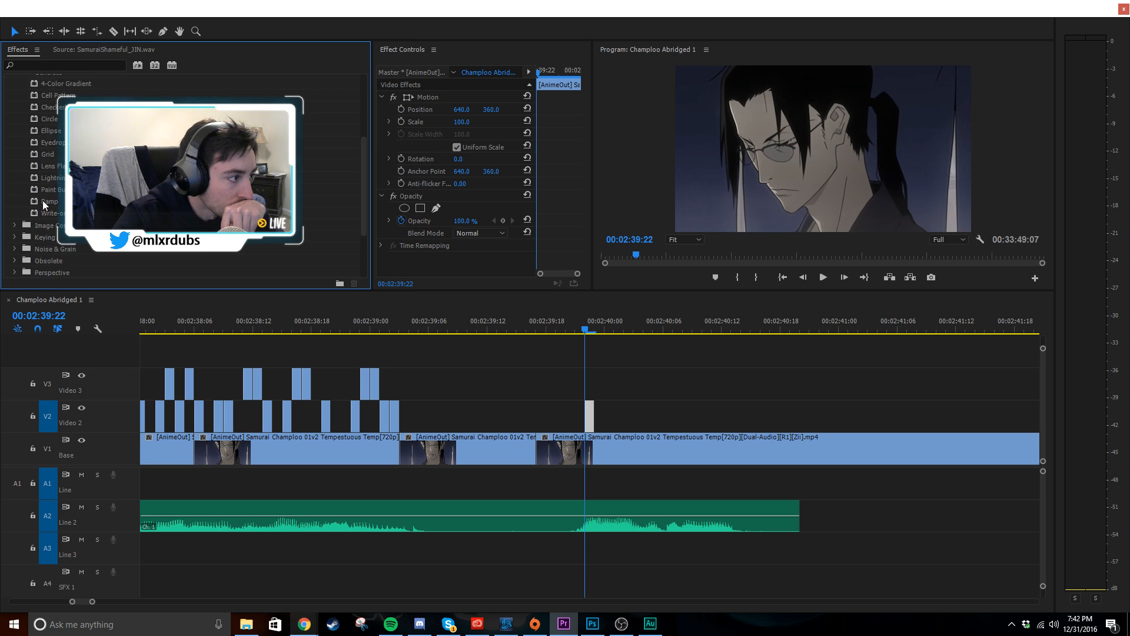
pyautogui.click(15, 226)
pyautogui.scroll(-2, 15, 228)
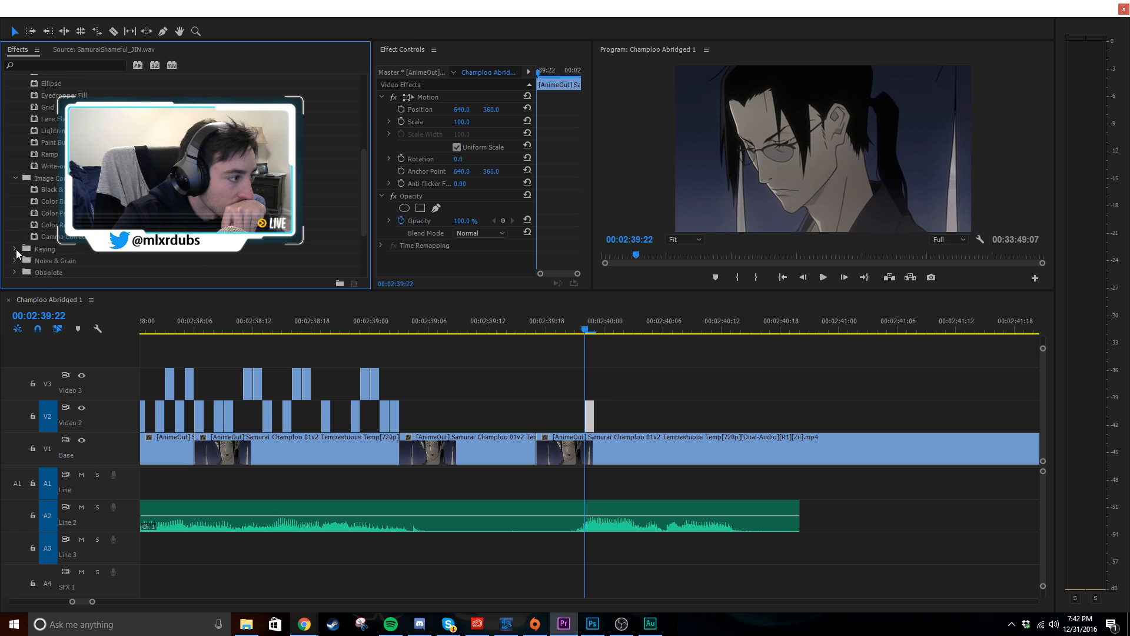
pyautogui.click(14, 248)
pyautogui.scroll(-3, 14, 250)
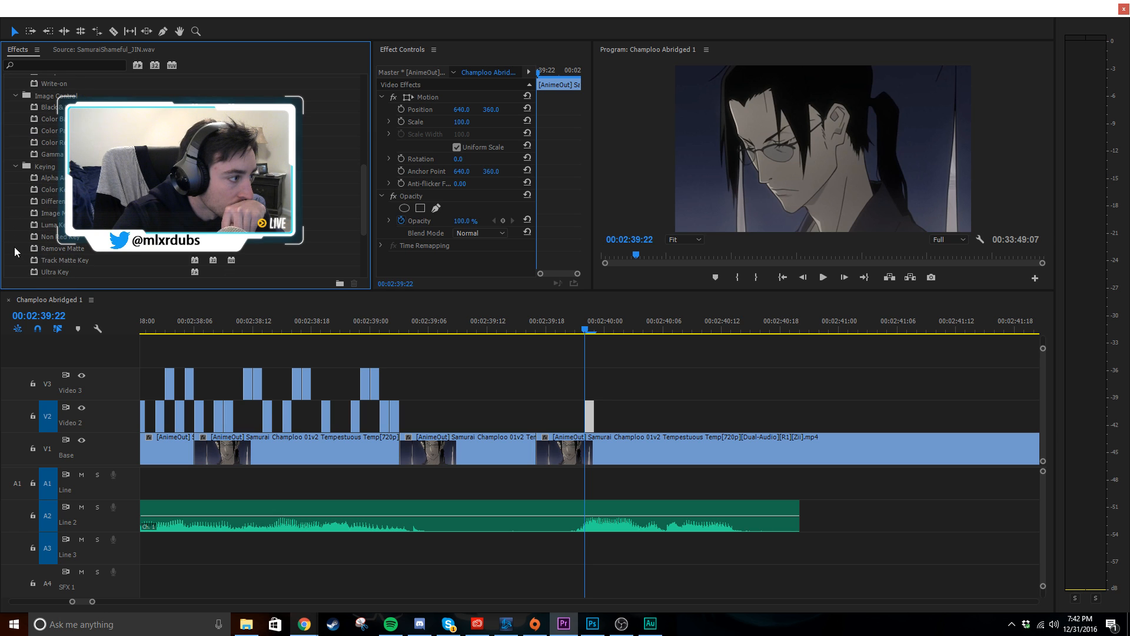
pyautogui.scroll(-1, 15, 248)
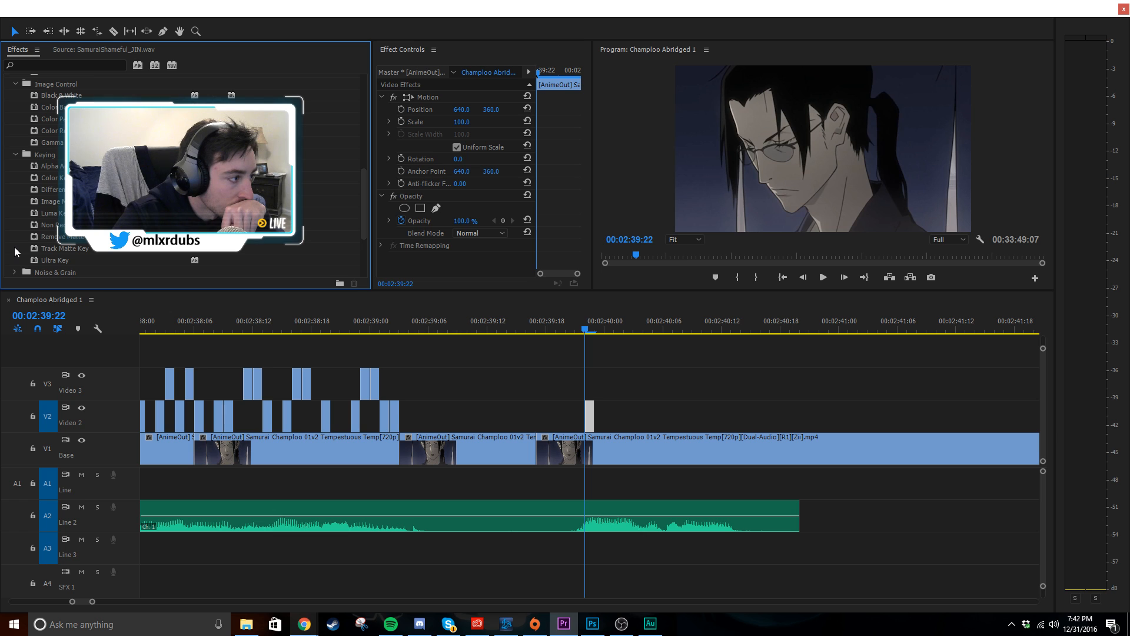
pyautogui.scroll(-2, 16, 252)
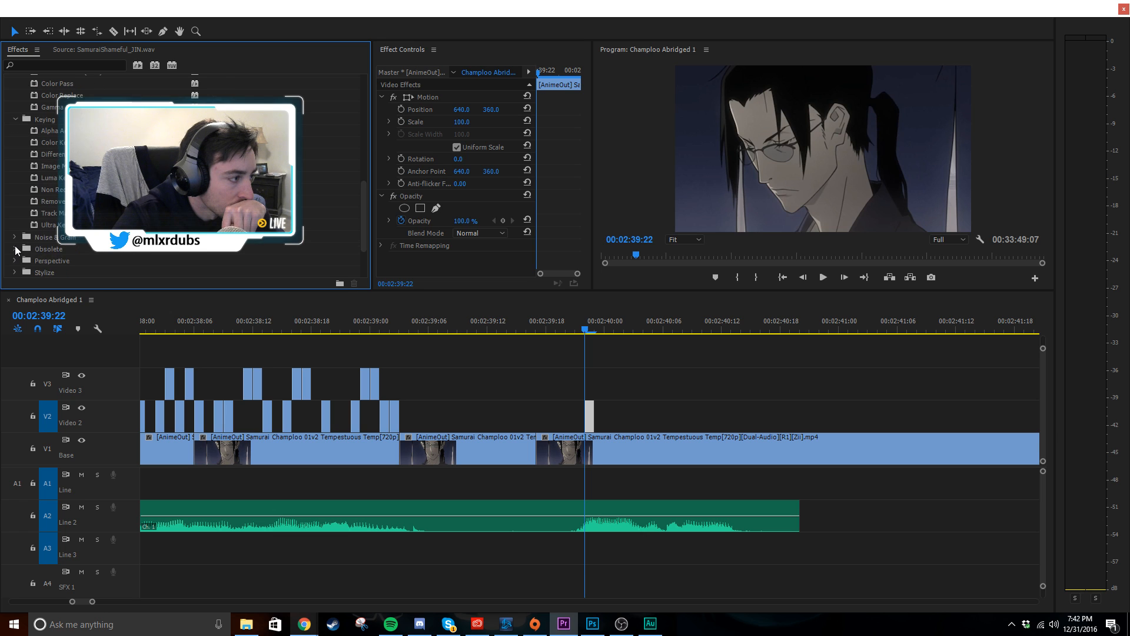
# - Look through the Noise & Grain, Obsolete, Perspective, Stylize and Time video effects
pyautogui.click(16, 234)
pyautogui.scroll(-3, 16, 235)
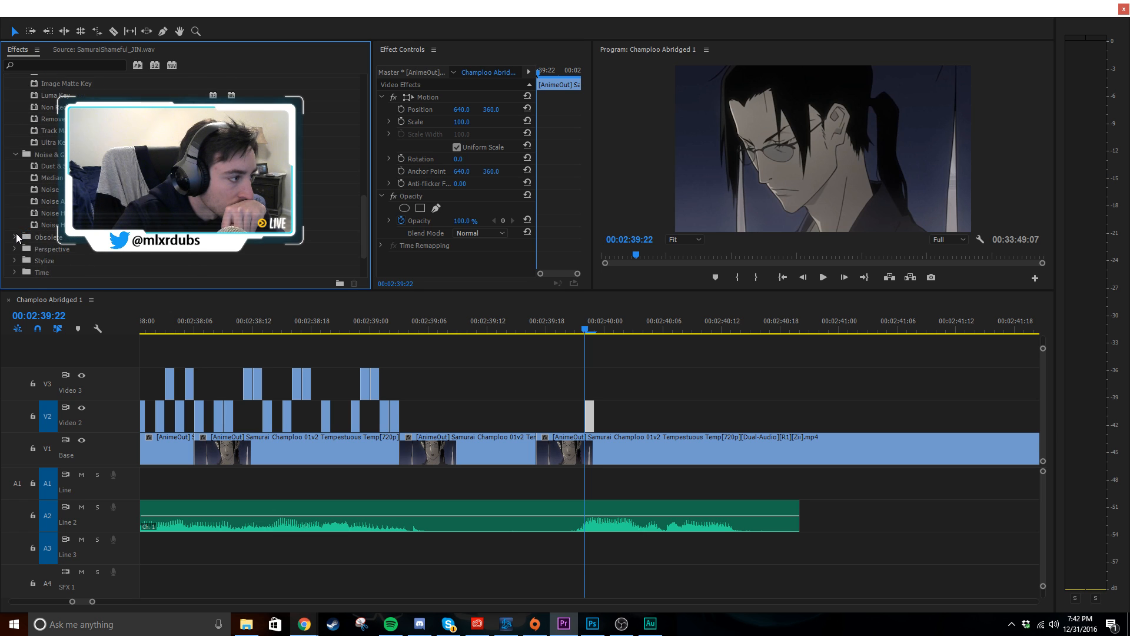
pyautogui.click(14, 248)
pyautogui.scroll(-3, 14, 238)
pyautogui.scroll(-3, 14, 237)
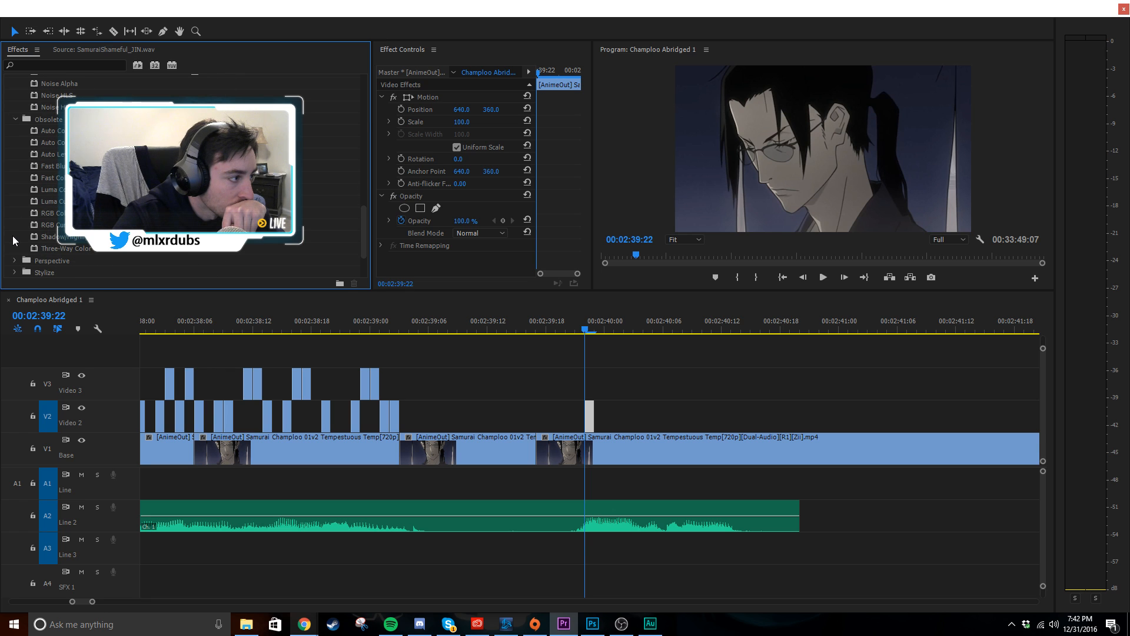
pyautogui.scroll(-2, 14, 238)
pyautogui.click(13, 237)
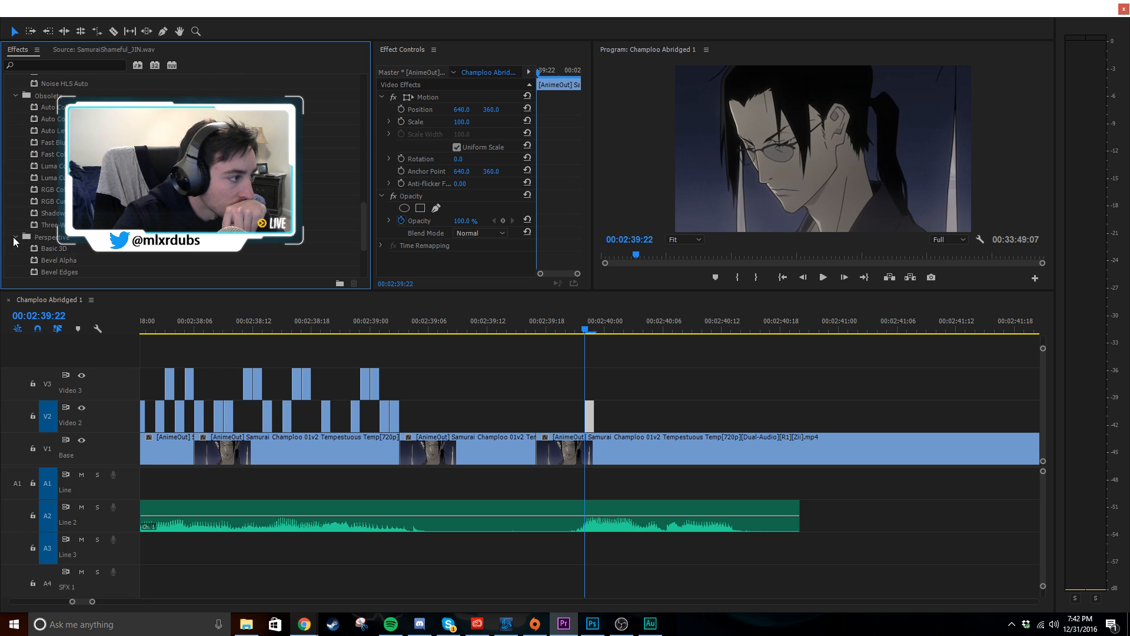
pyautogui.scroll(-5, 13, 238)
pyautogui.click(14, 248)
pyautogui.scroll(-4, 15, 251)
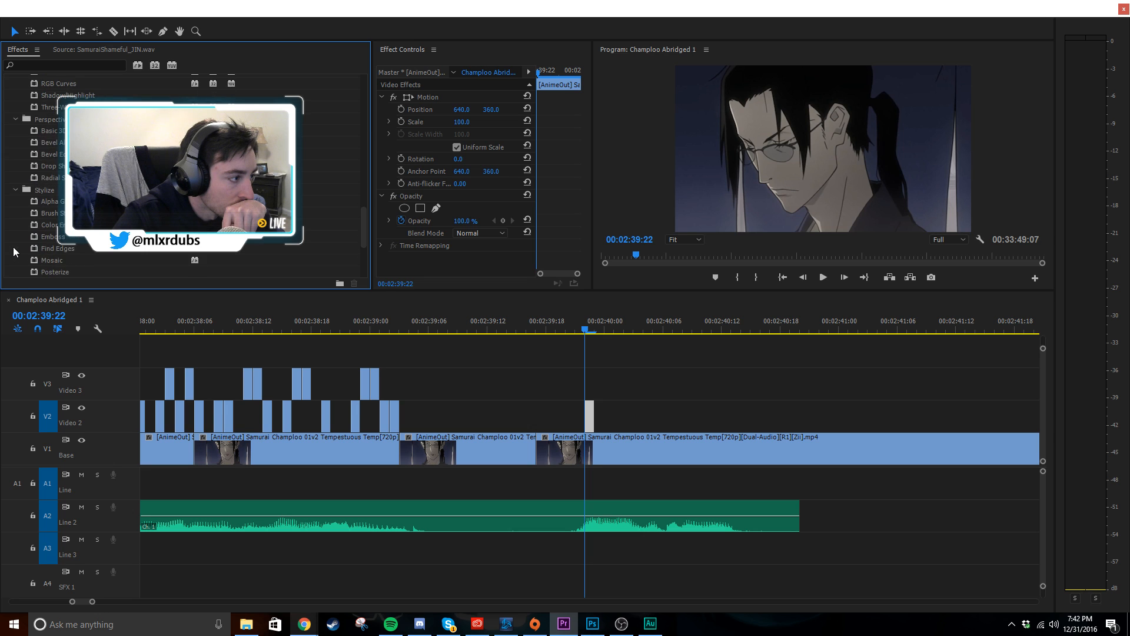
pyautogui.scroll(-4, 14, 251)
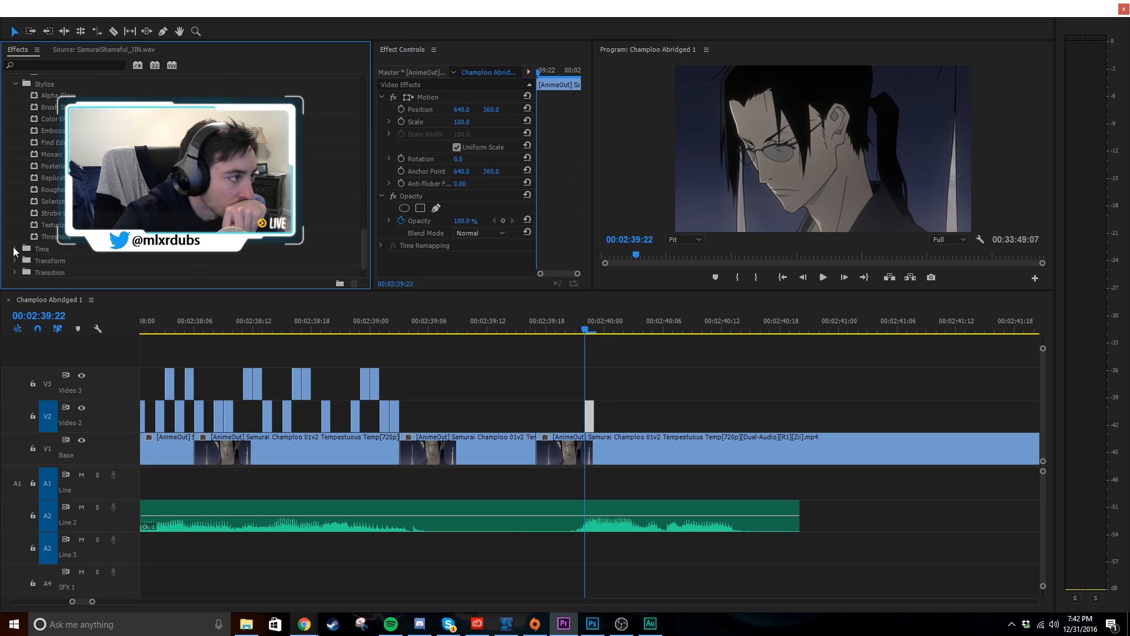
pyautogui.click(14, 249)
pyautogui.scroll(-5, 14, 253)
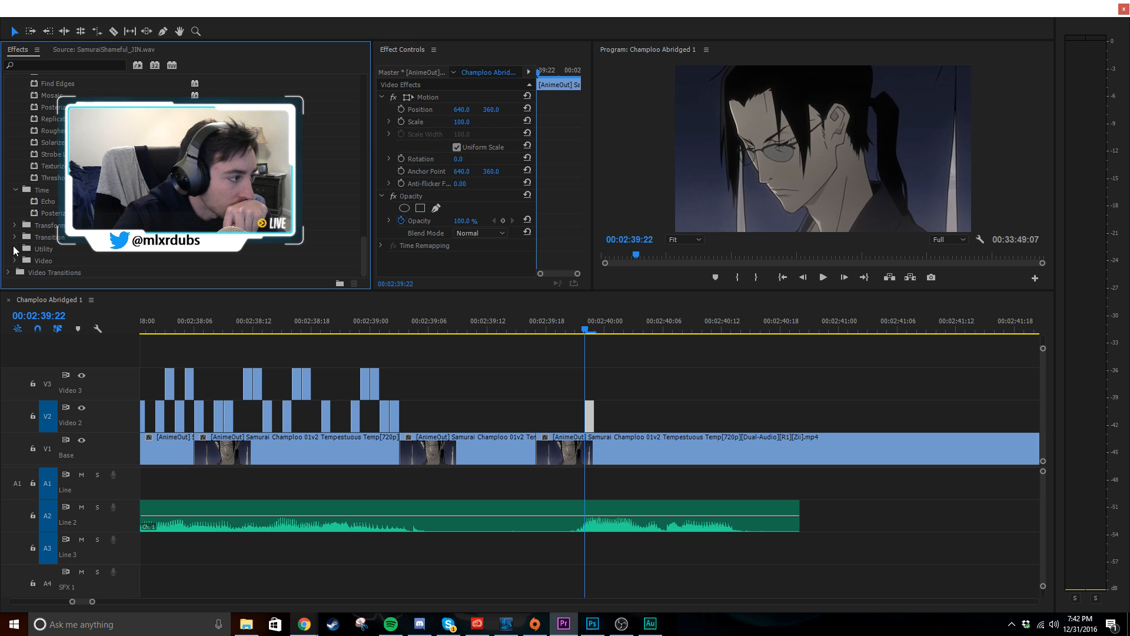
pyautogui.scroll(3, 14, 253)
# - Search the effects for "4" and look through the matching presets and video effects
pyautogui.click(37, 62)
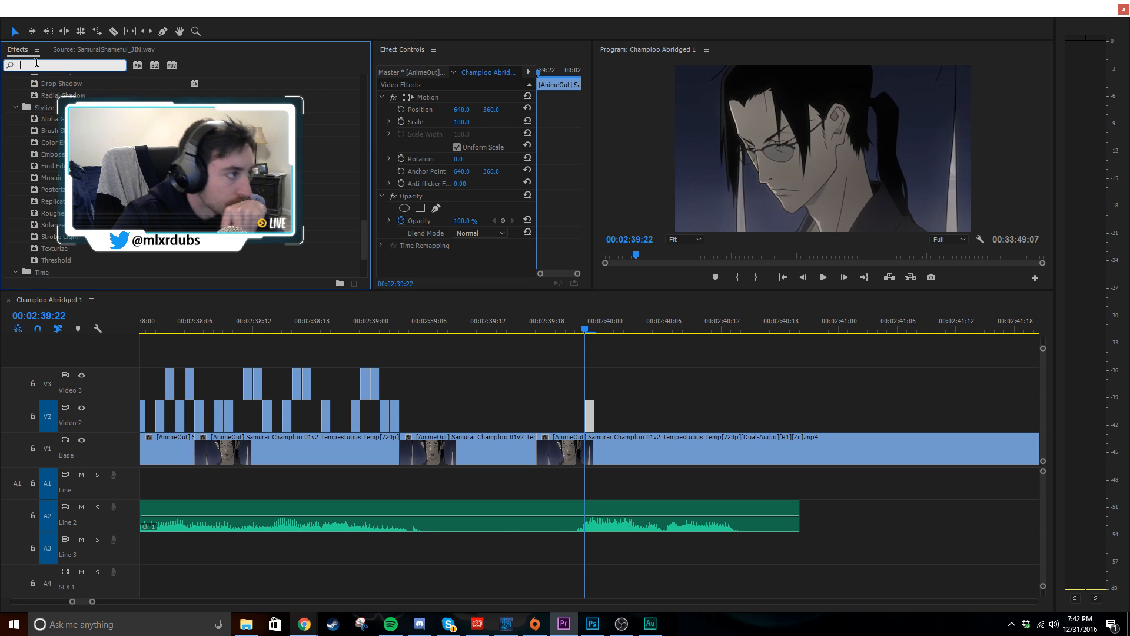
pyautogui.write('4')
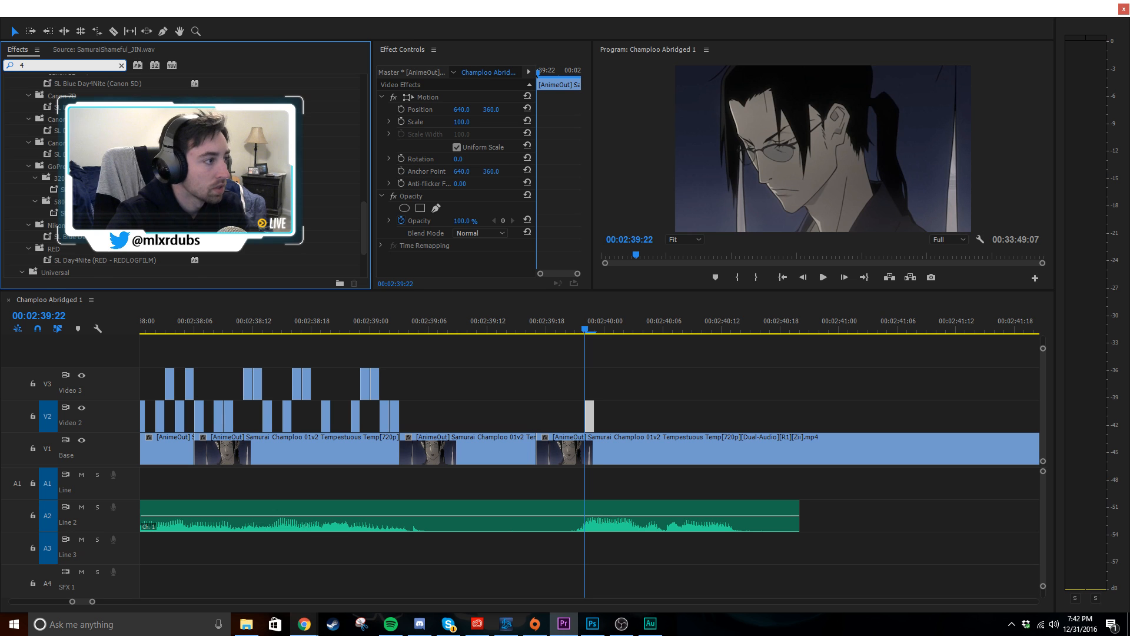
pyautogui.scroll(5, 182, 177)
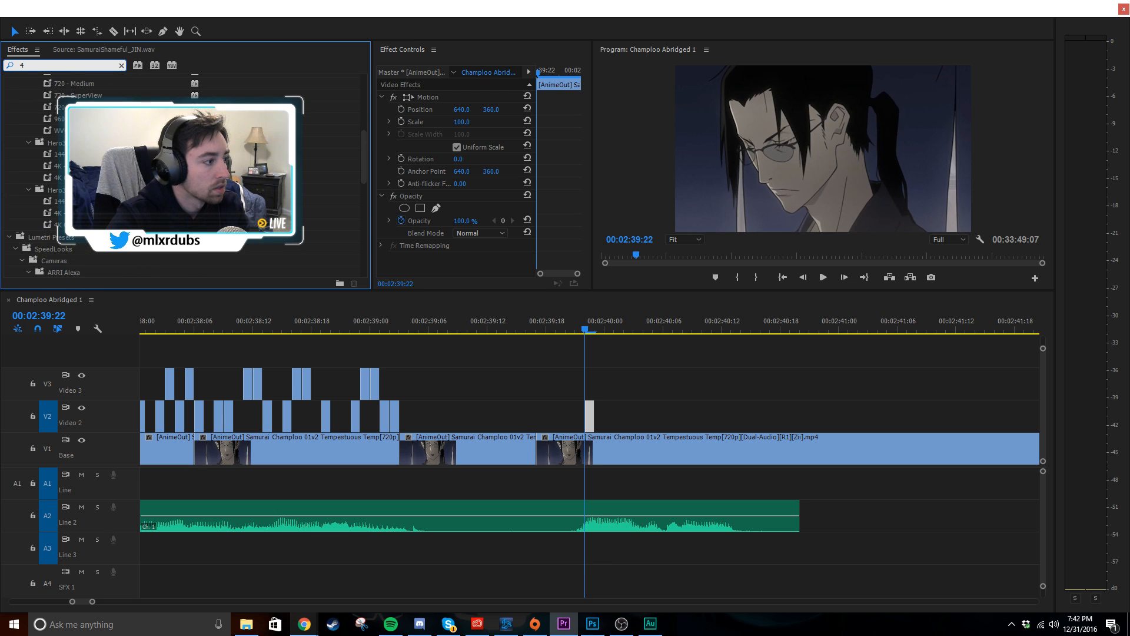
pyautogui.scroll(5, 183, 176)
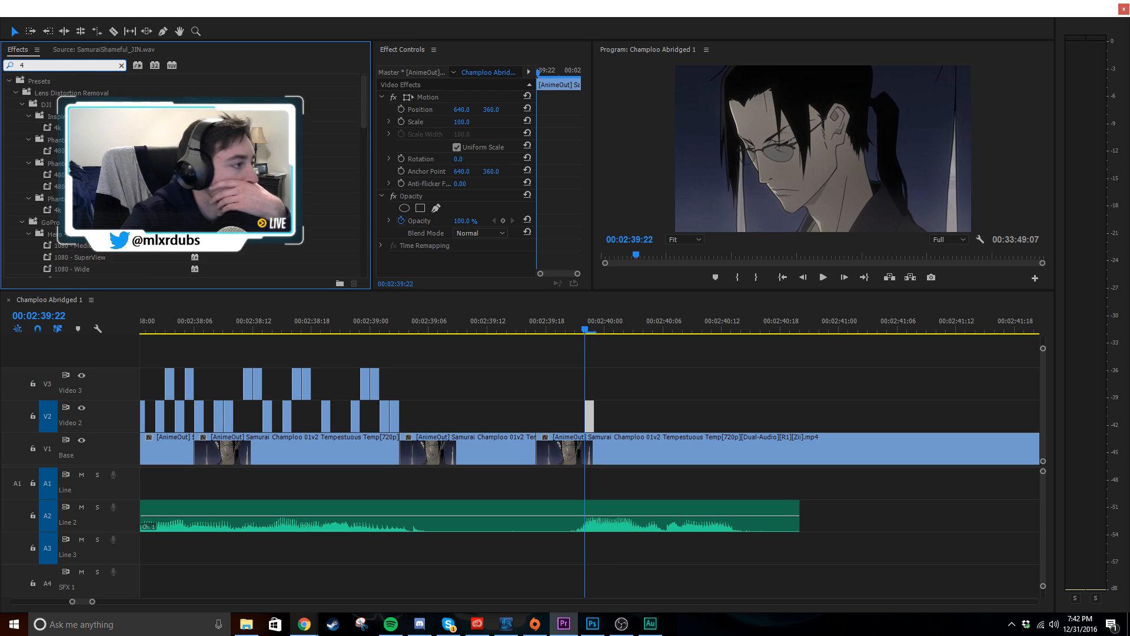
pyautogui.scroll(-5, 182, 177)
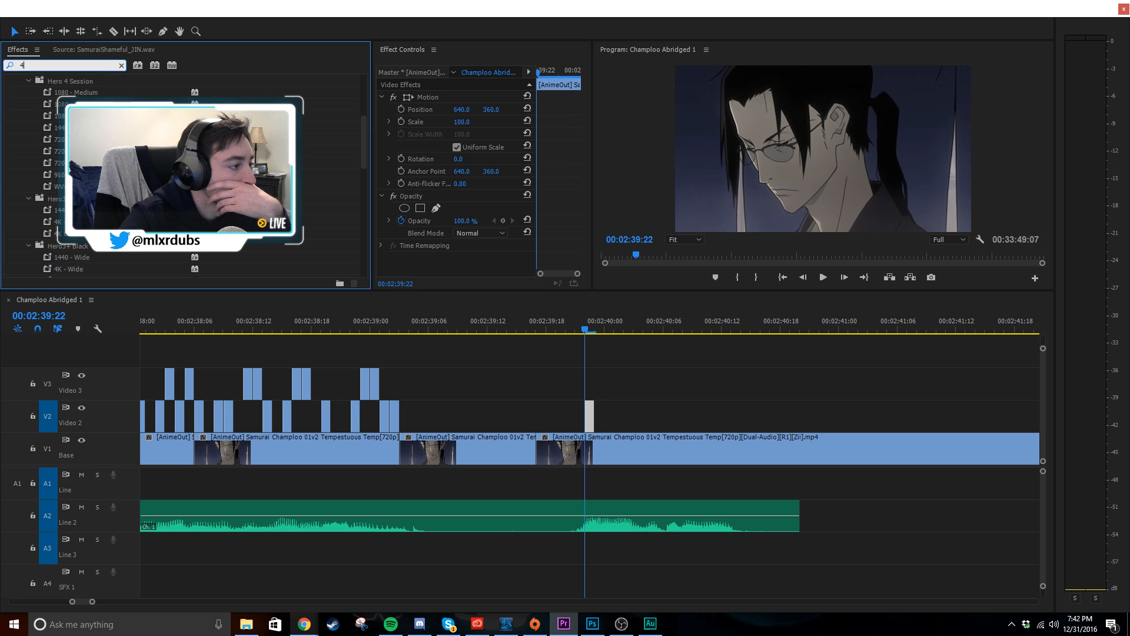
pyautogui.scroll(-5, 182, 177)
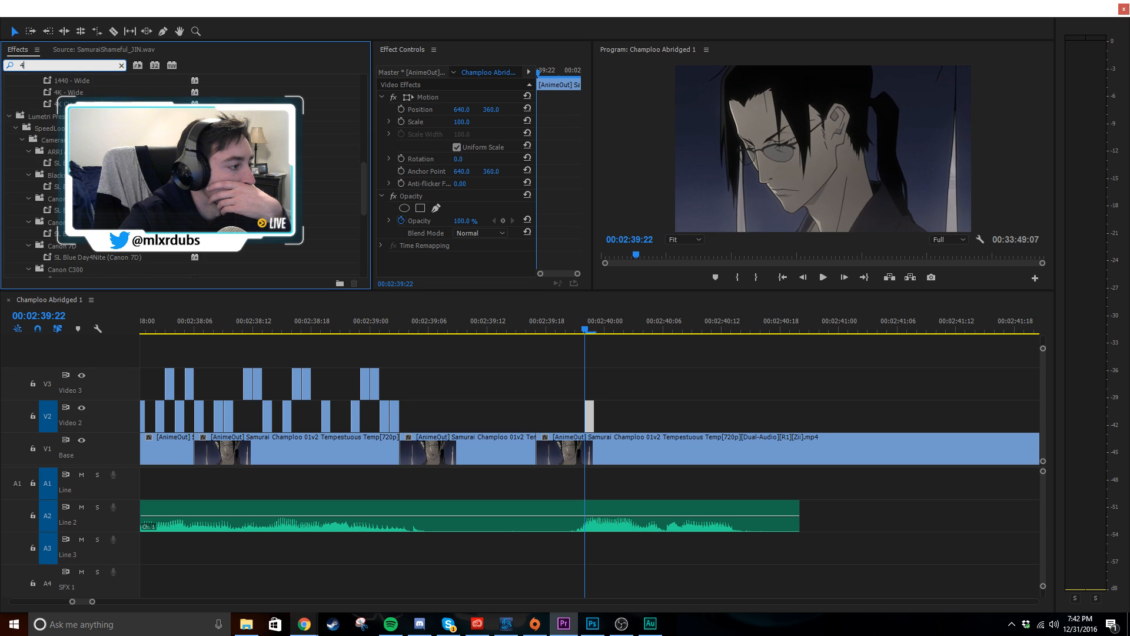
pyautogui.scroll(-5, 182, 177)
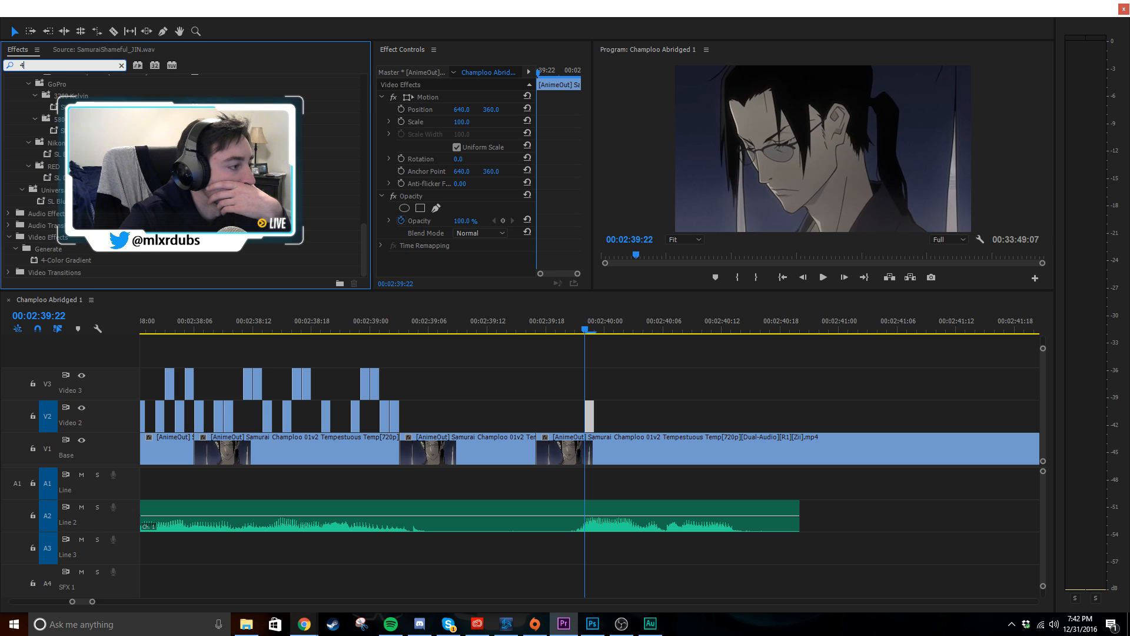
pyautogui.scroll(4, 183, 177)
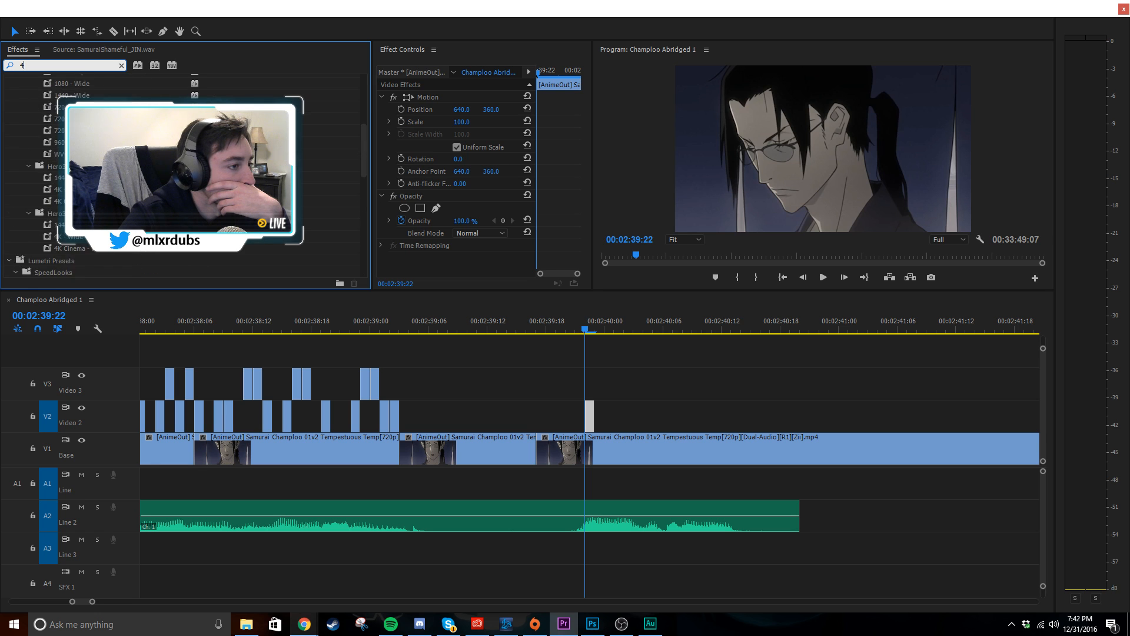
pyautogui.scroll(1, 182, 176)
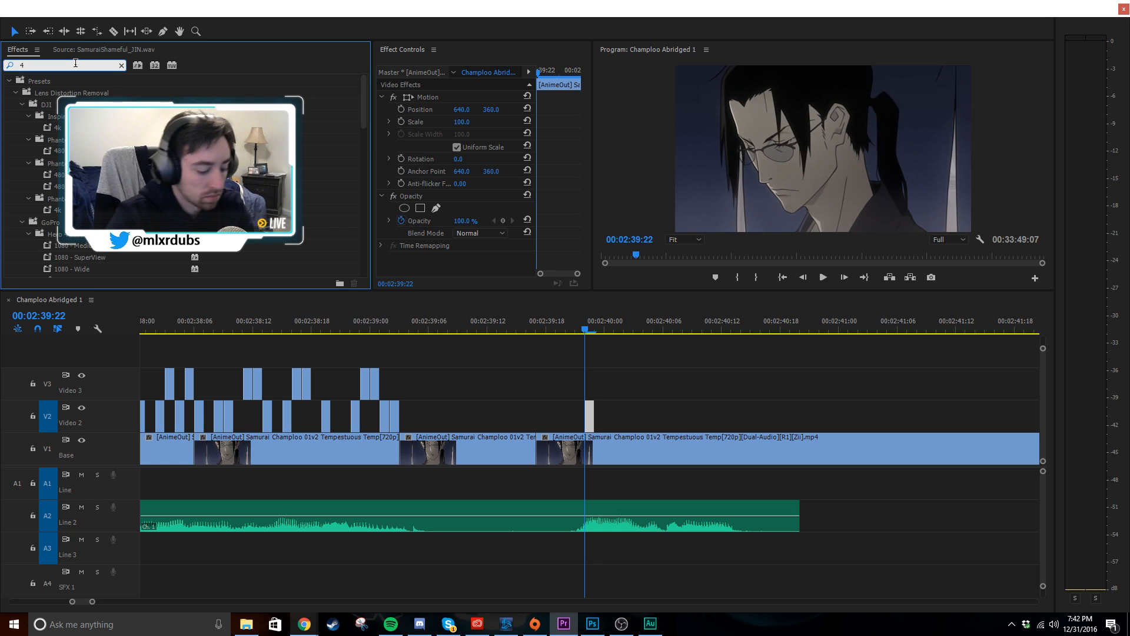
# - Search the effects for "4 po" and "Gar", and clear the search
pyautogui.write('po')
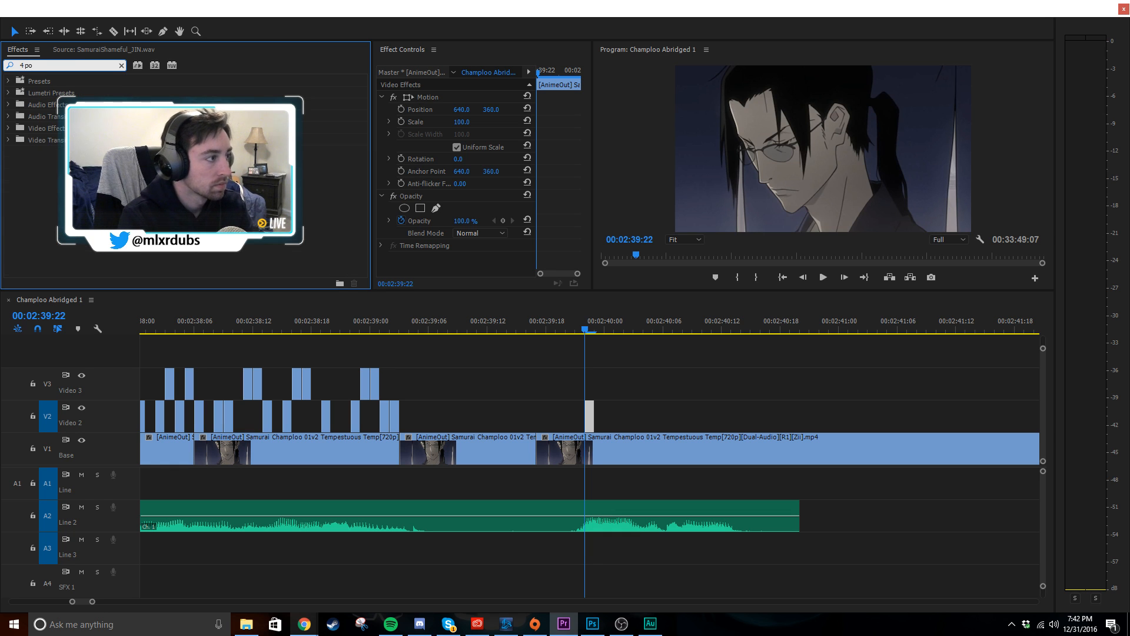
pyautogui.press('BackSpace')
pyautogui.press('BackSpace')
pyautogui.press('BackSpace')
pyautogui.press('BackSpace')
pyautogui.write('Gar')
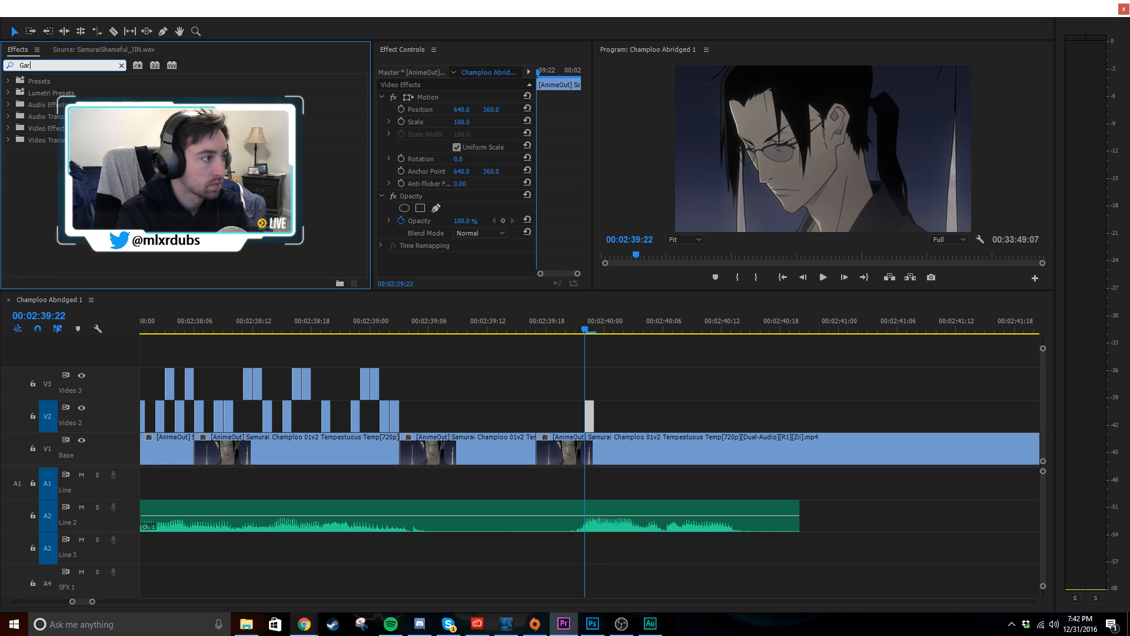
pyautogui.press('BackSpace')
pyautogui.press('BackSpace')
pyautogui.press('BackSpace')
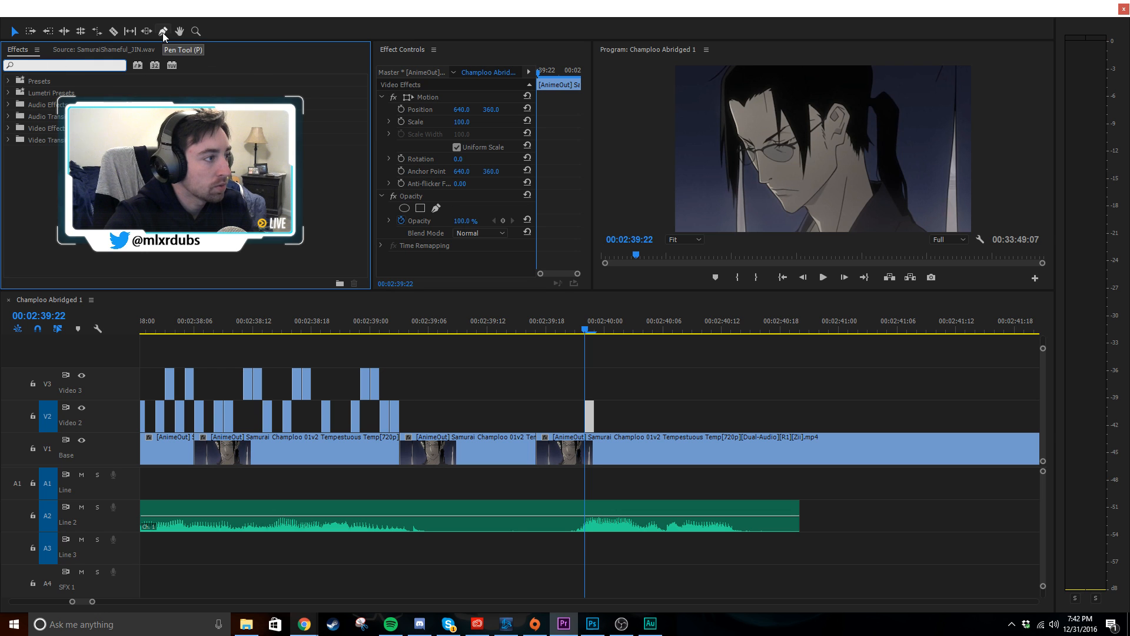
# - Activate the Pen tool, view the frame at 02:39:22 in the maximized program monitor, and restore the workspace layout
pyautogui.click(162, 31)
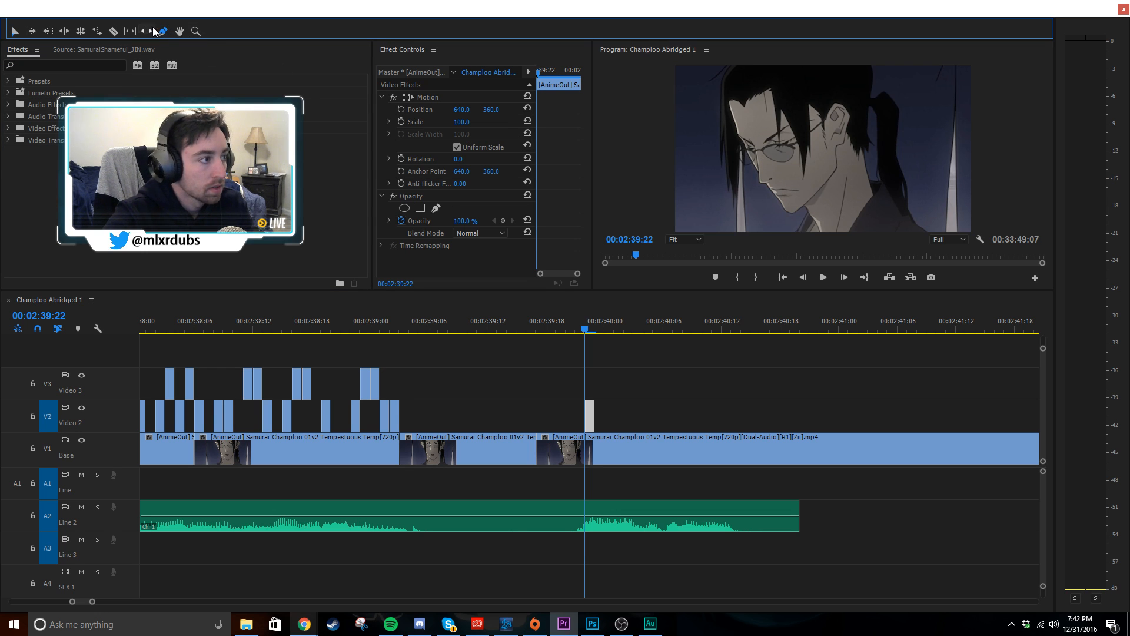
pyautogui.press('`')
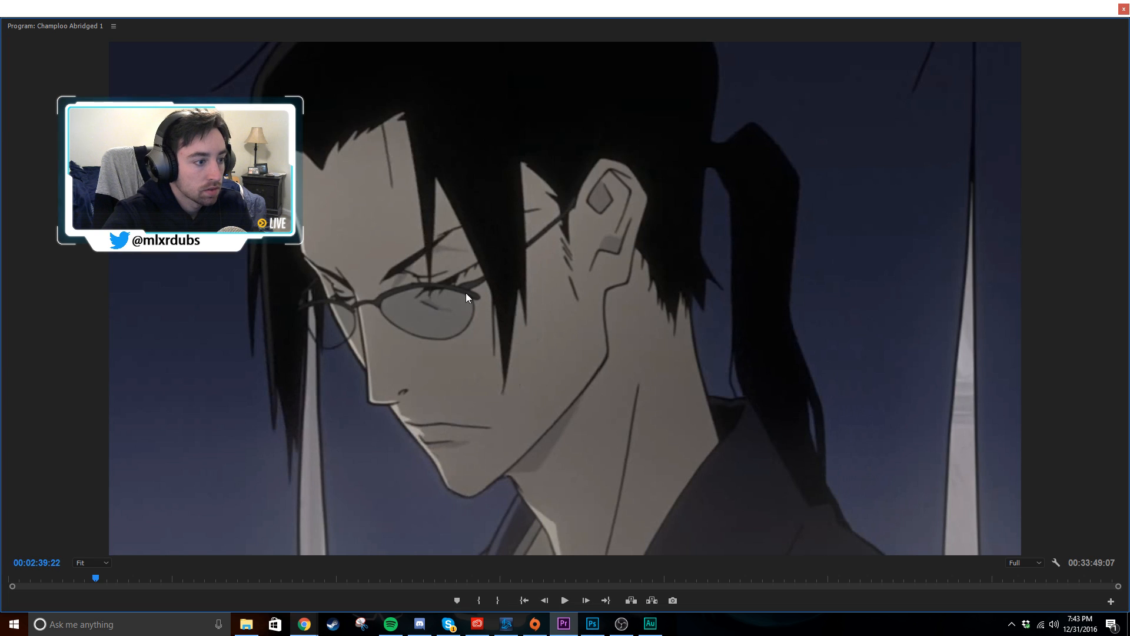
pyautogui.press('`')
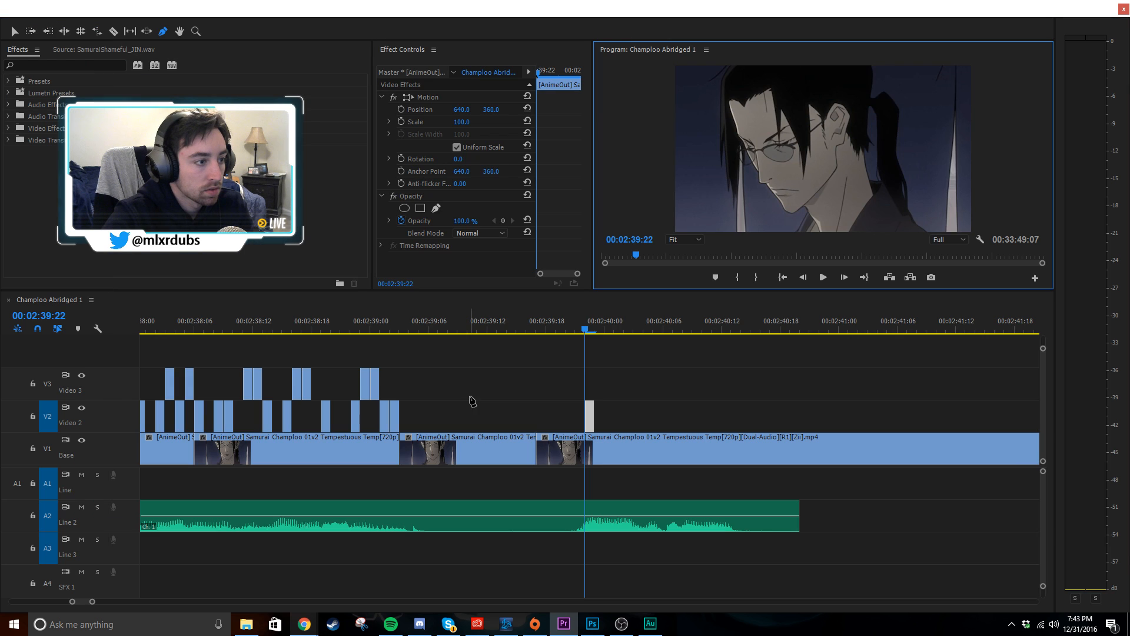
# - Draw a free-form opacity mask around the mouth and jawline of the pasted frame at 02:39:22
pyautogui.click(436, 209)
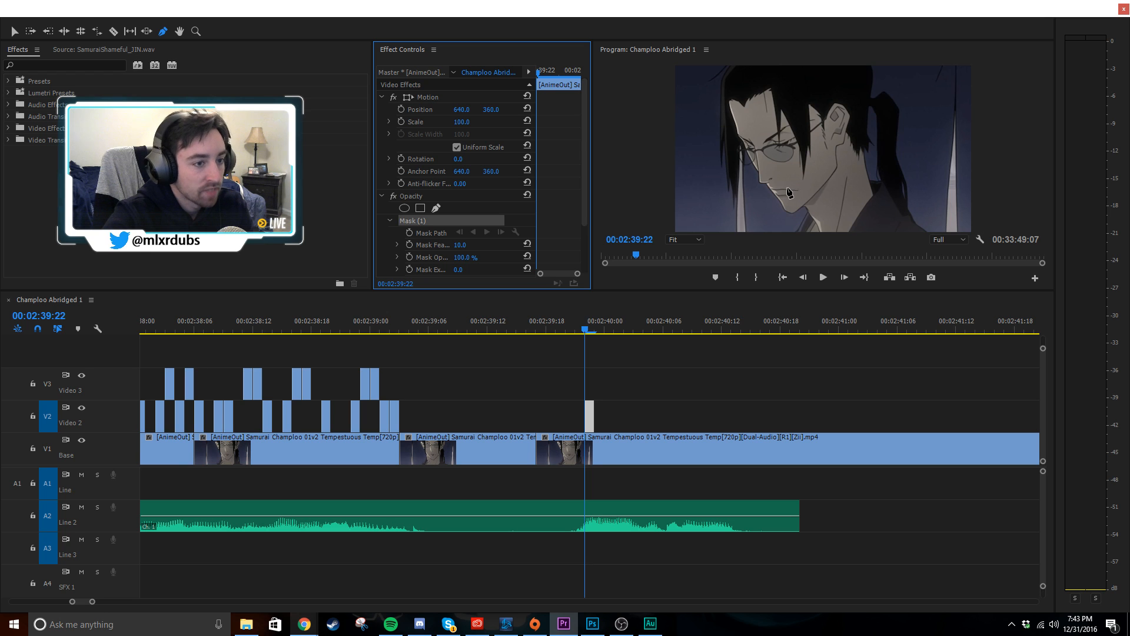
pyautogui.press('`')
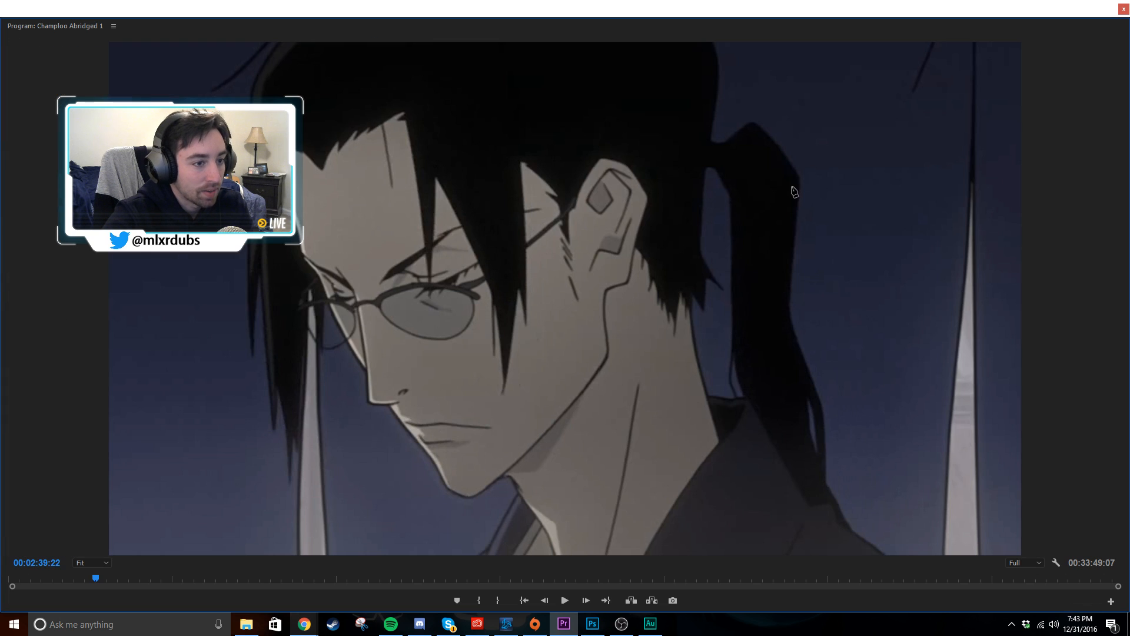
pyautogui.click(401, 409)
pyautogui.click(500, 413)
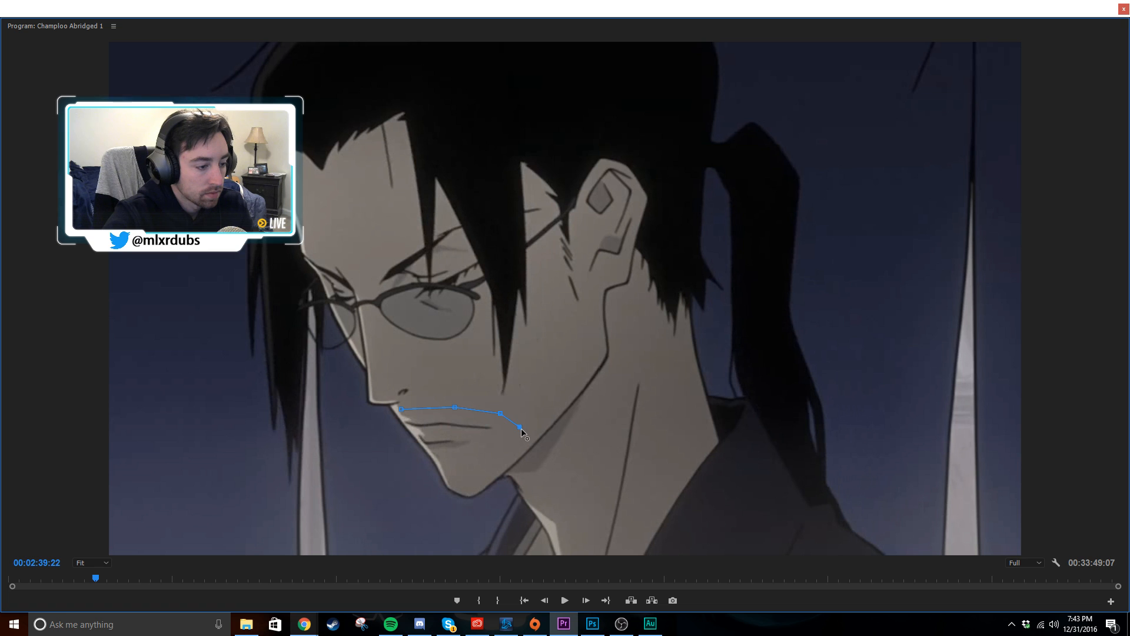
pyautogui.moveTo(521, 427); pyautogui.dragTo(550, 400)
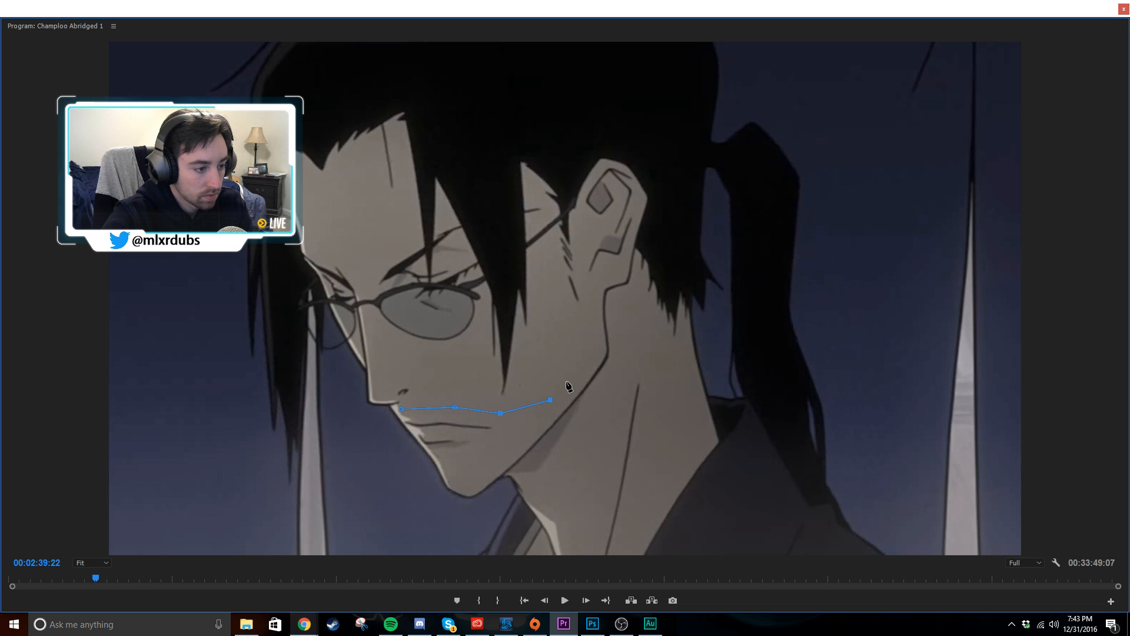
pyautogui.click(569, 371)
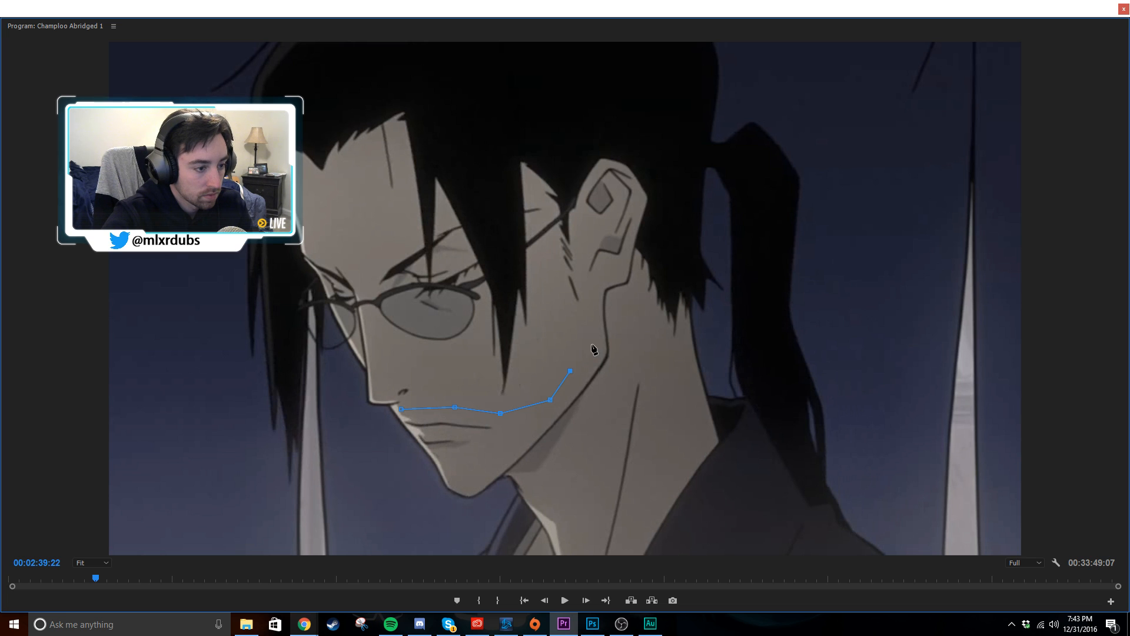
pyautogui.click(629, 354)
pyautogui.click(619, 401)
pyautogui.click(575, 458)
pyautogui.click(521, 499)
pyautogui.click(487, 510)
pyautogui.click(436, 522)
pyautogui.click(419, 483)
pyautogui.click(397, 450)
pyautogui.click(390, 423)
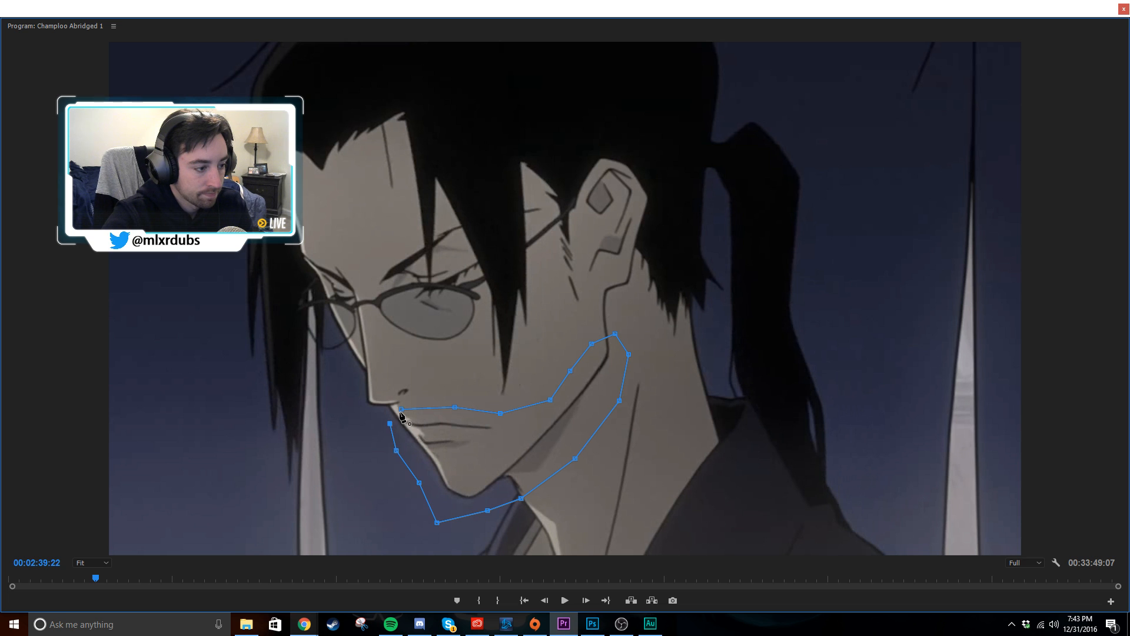
pyautogui.click(400, 410)
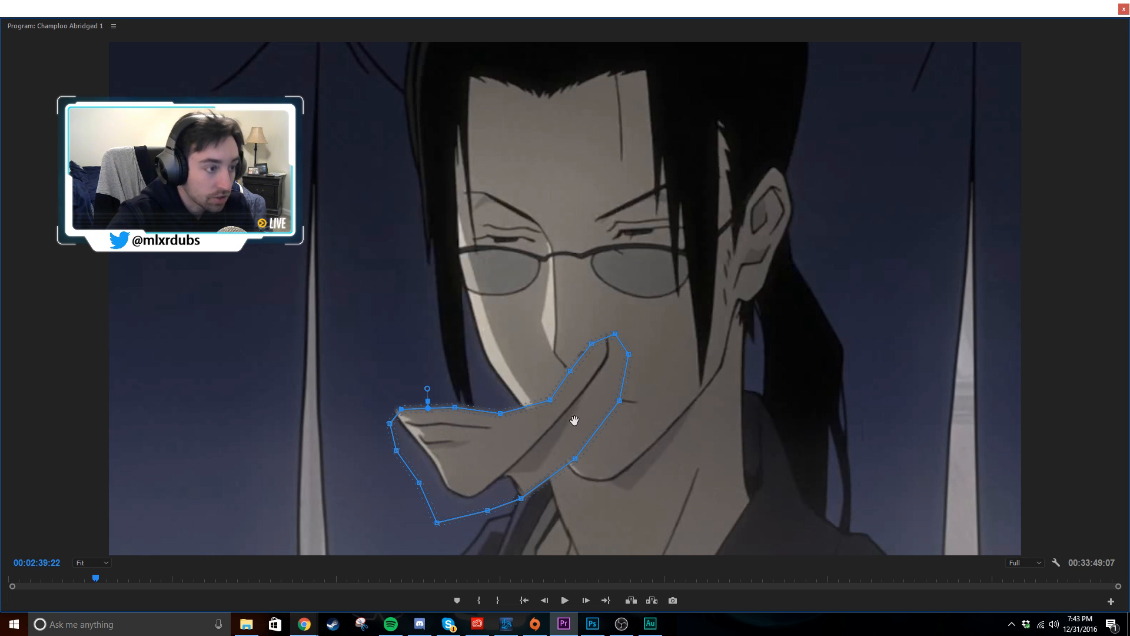
pyautogui.press('`')
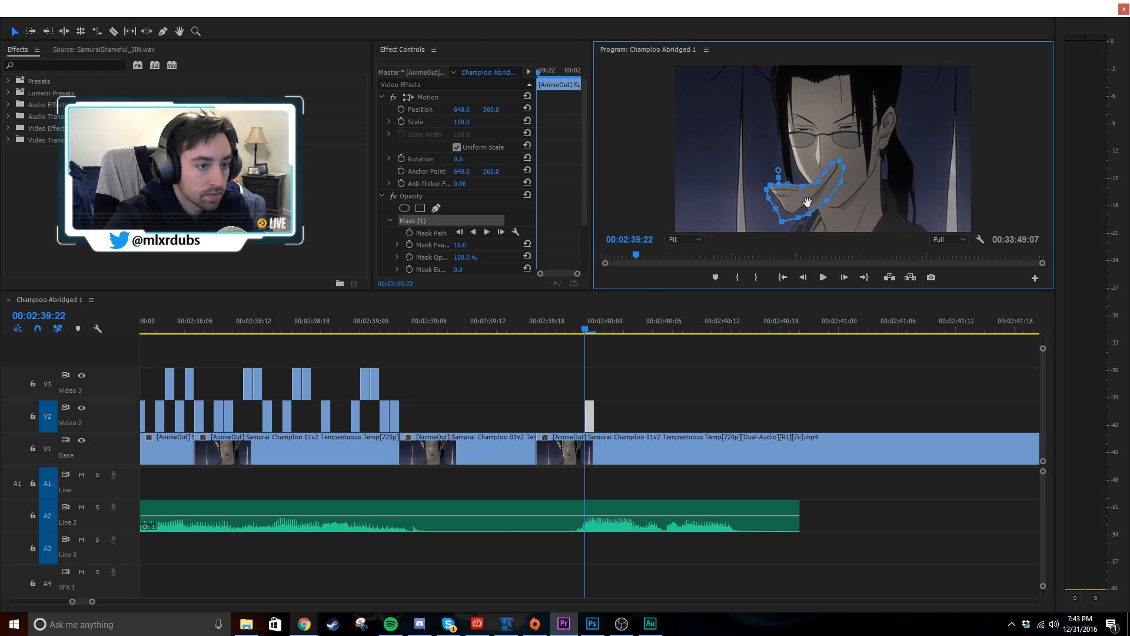
# - Check the masked frame against the preceding base footage and set the mask's feather to 0
pyautogui.click(546, 330)
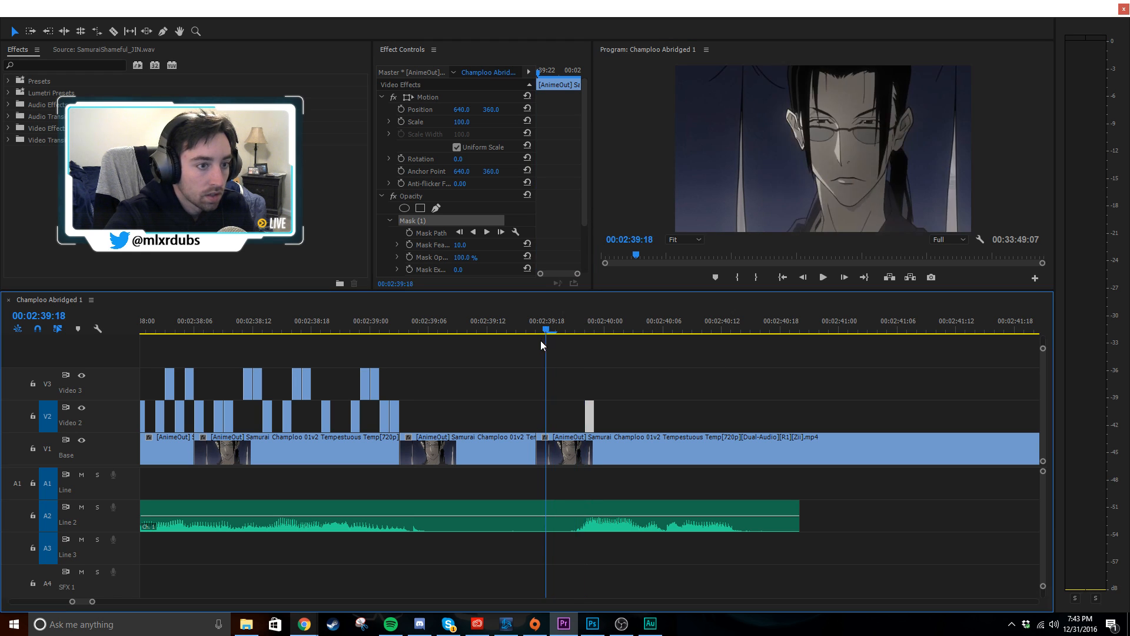
pyautogui.moveTo(541, 341); pyautogui.dragTo(582, 345)
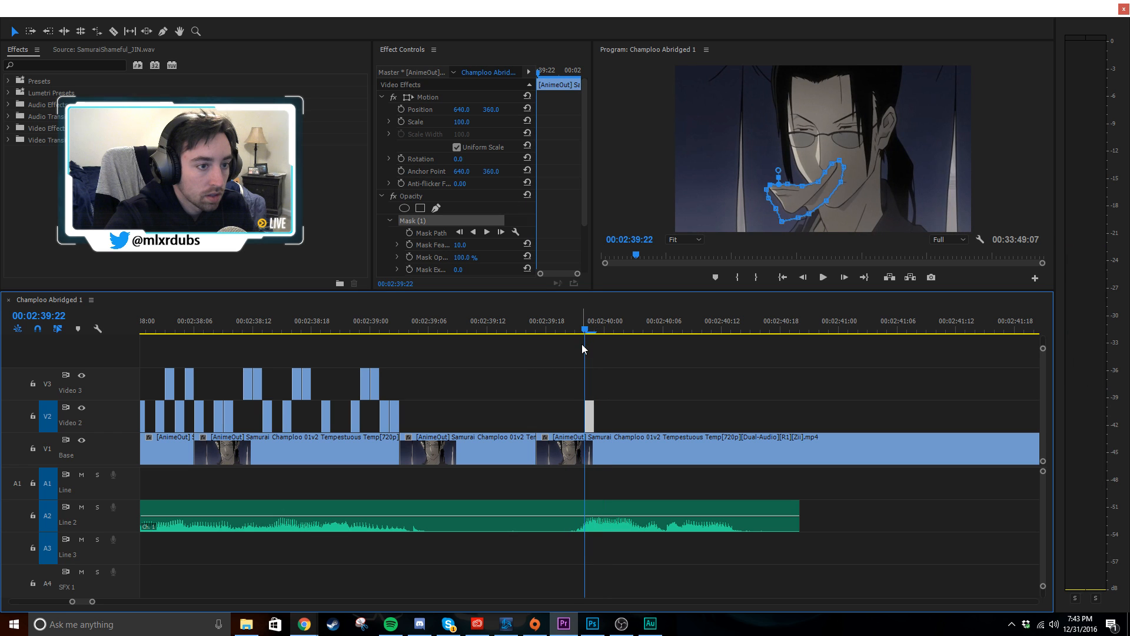
pyautogui.scroll(-1, 500, 255)
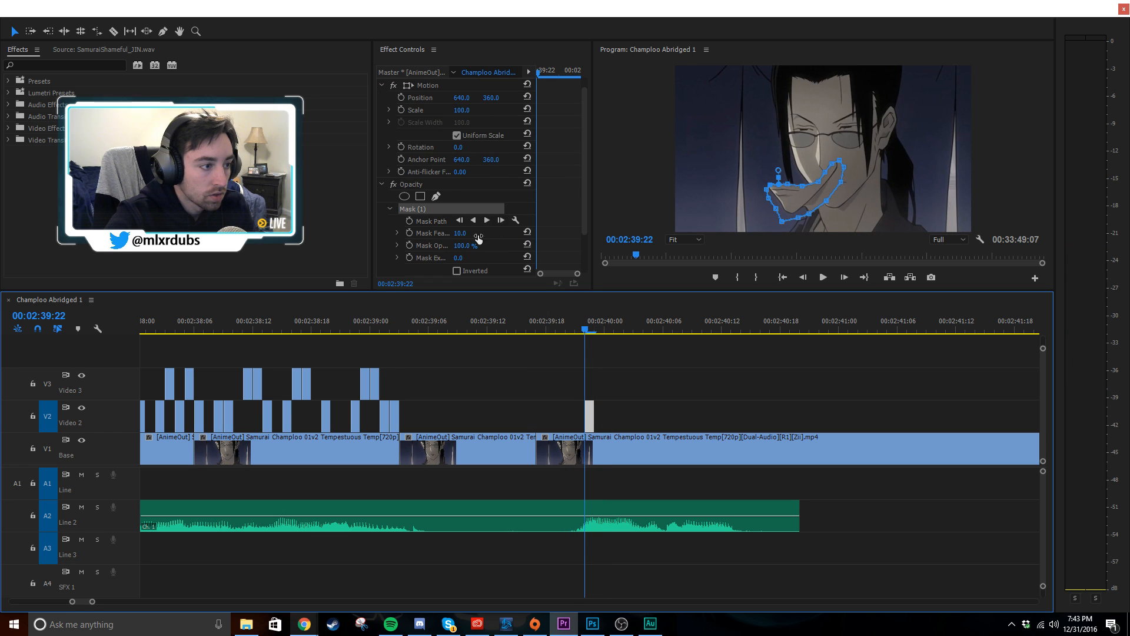
pyautogui.moveTo(461, 234); pyautogui.dragTo(444, 235)
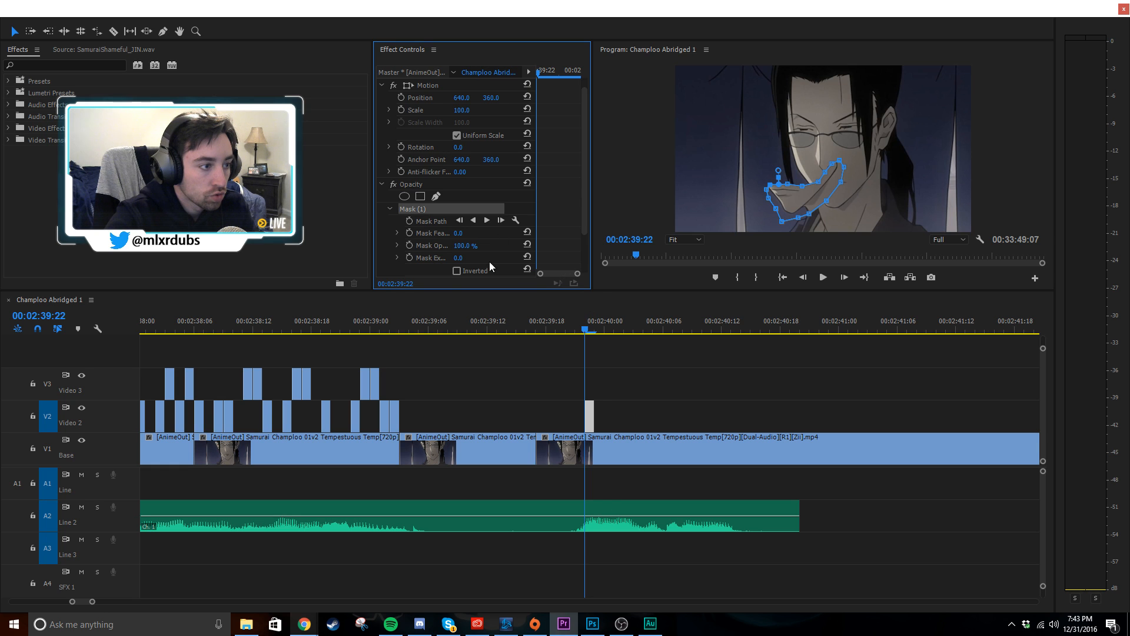
pyautogui.scroll(-3, 495, 253)
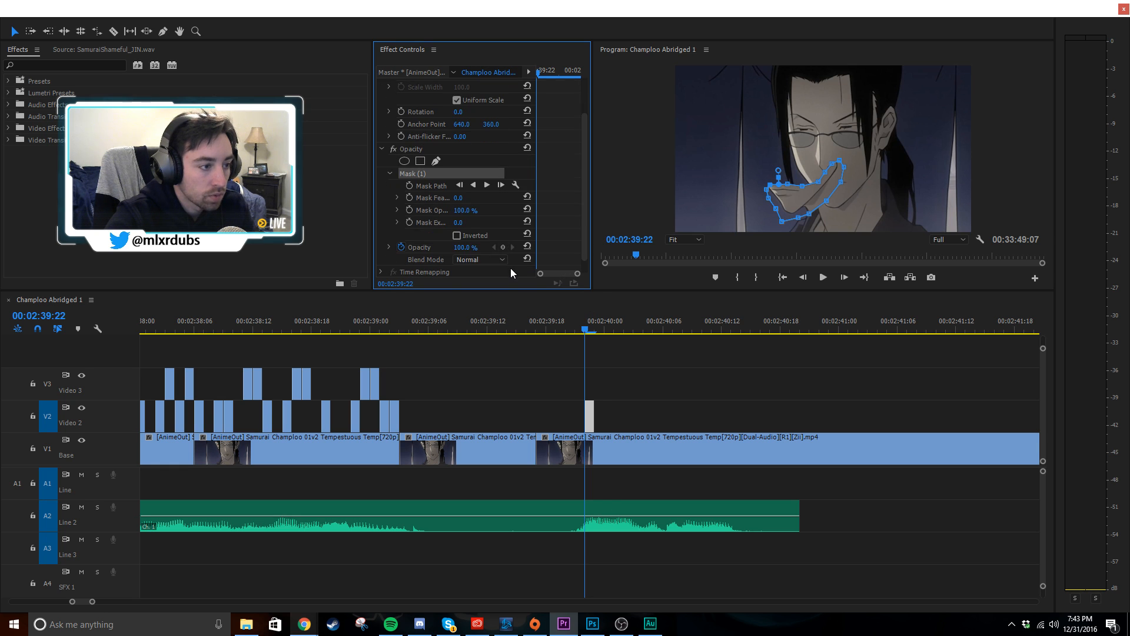
# - Move the masked mouth clip on V2 to 02:40:03
pyautogui.click(592, 328)
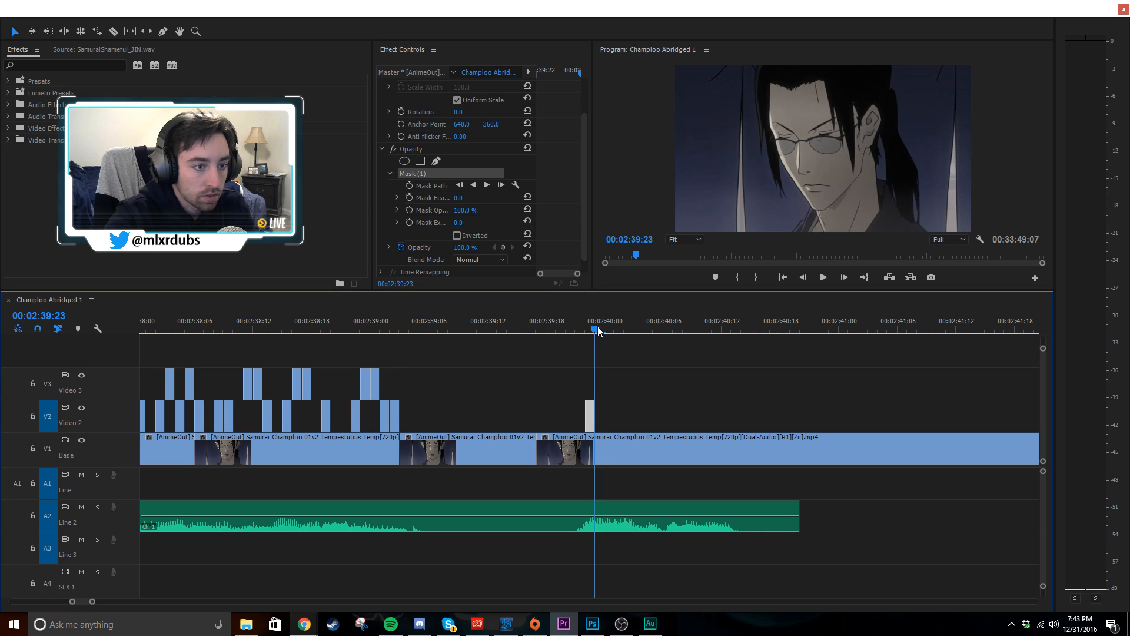
pyautogui.moveTo(598, 326); pyautogui.dragTo(633, 330)
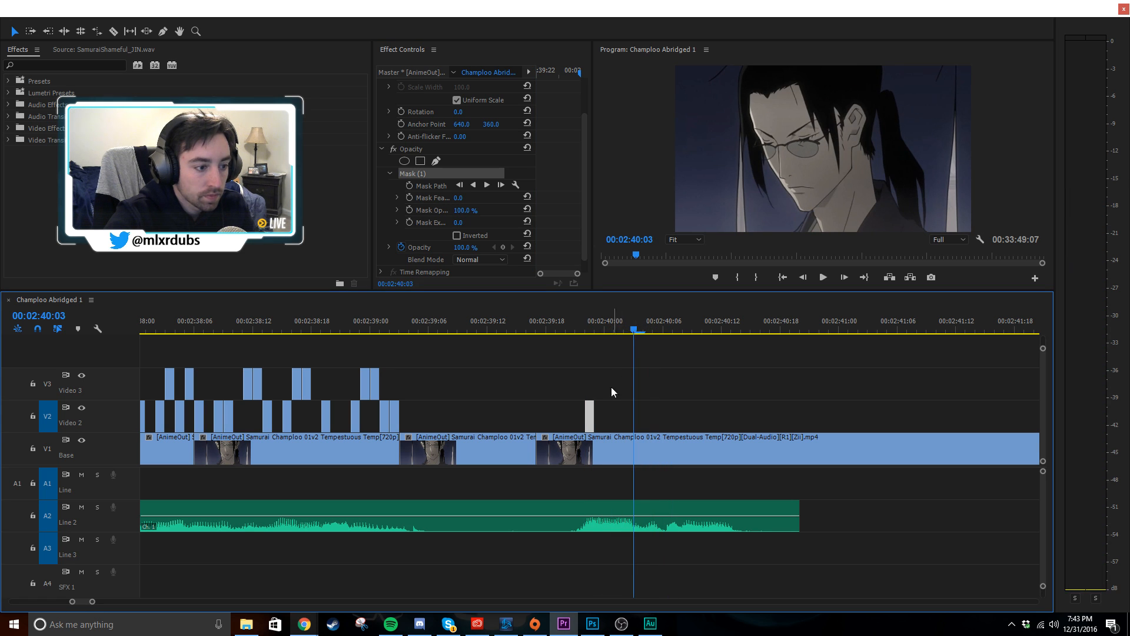
pyautogui.moveTo(589, 418); pyautogui.dragTo(638, 417)
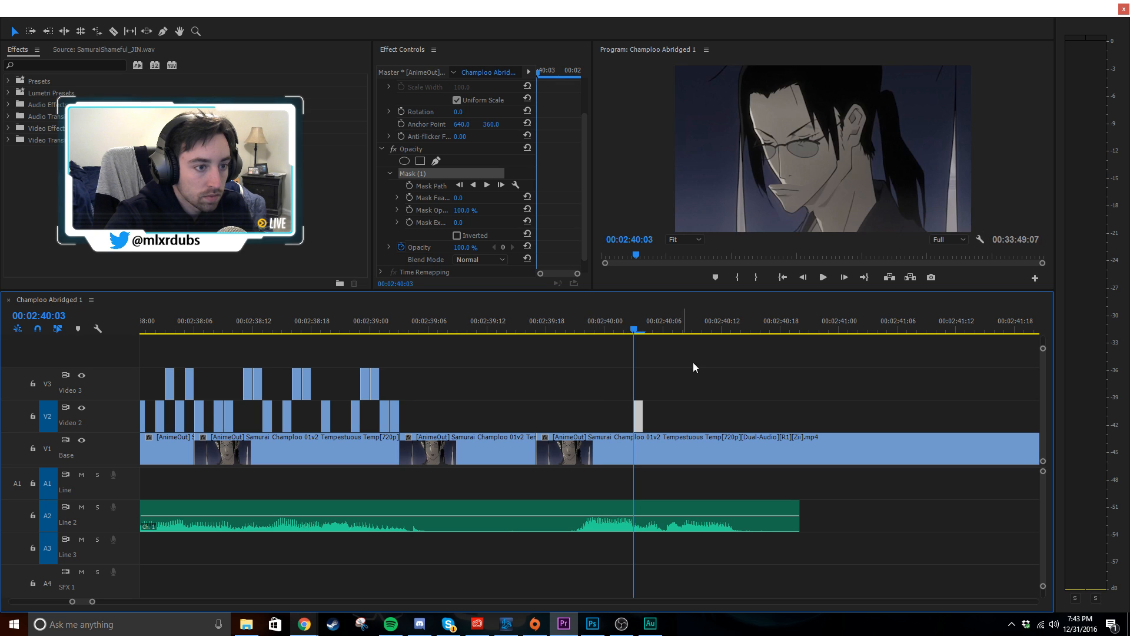
# - Try to move the mask outline on the frame at 02:40:03
pyautogui.click(789, 199)
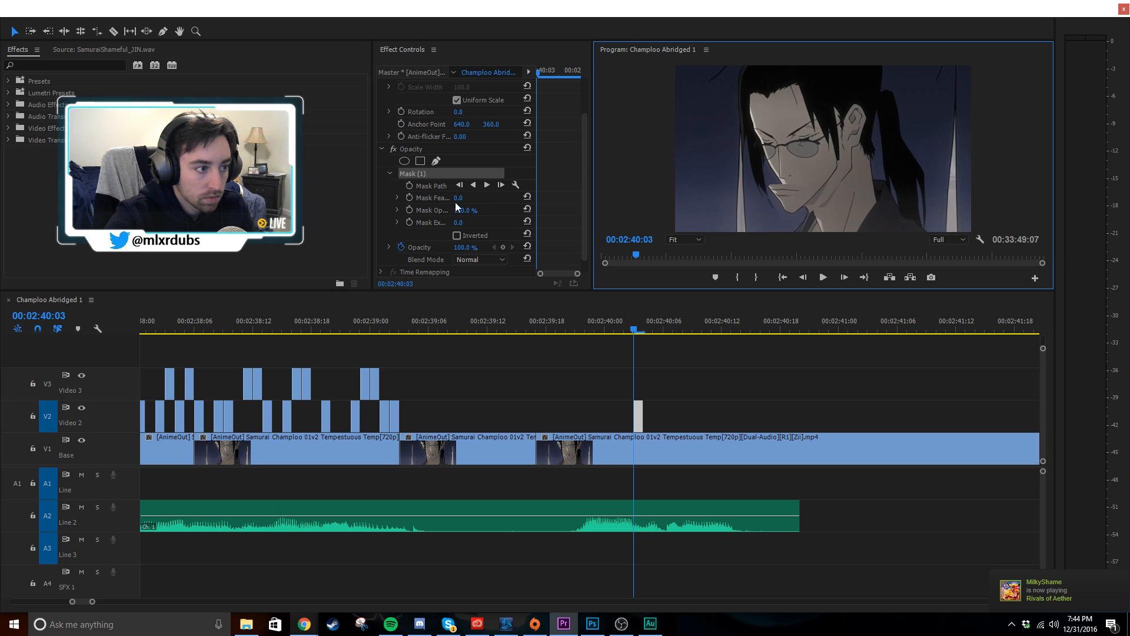
pyautogui.click(422, 175)
pyautogui.click(434, 184)
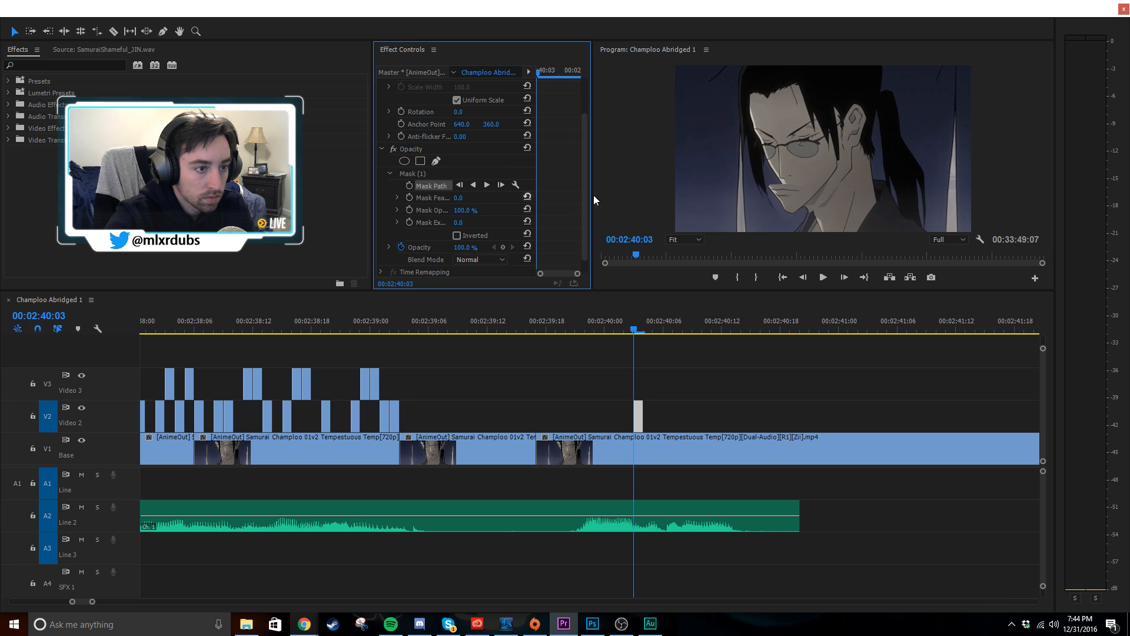
pyautogui.click(806, 189)
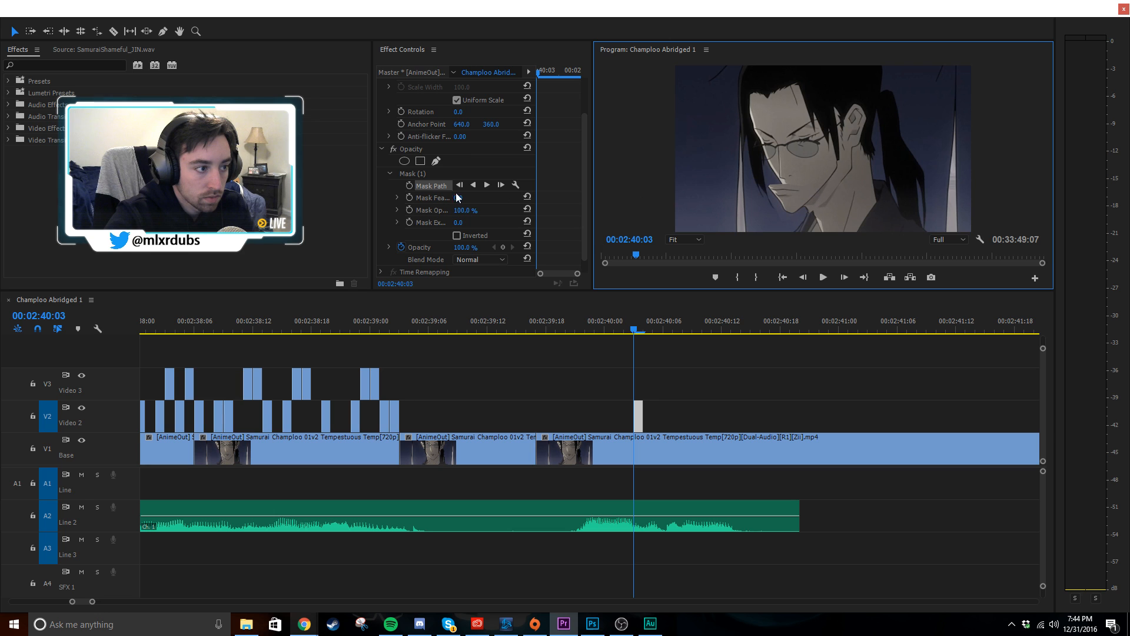
pyautogui.click(422, 174)
pyautogui.moveTo(812, 198); pyautogui.dragTo(802, 203)
pyautogui.click(640, 412)
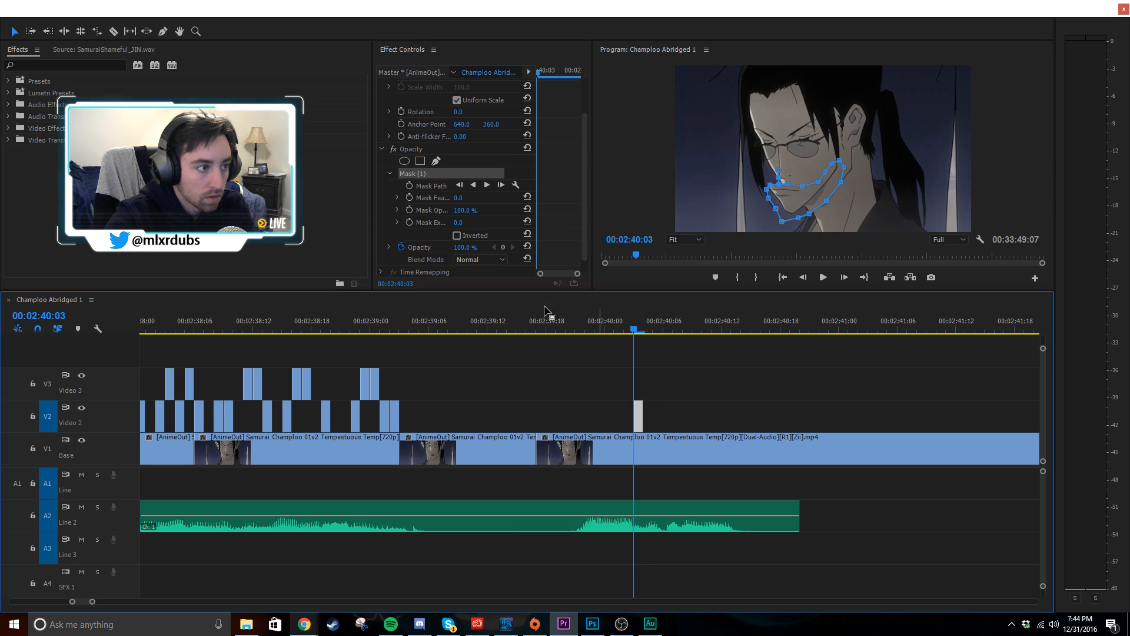
# - Try to align the masked clip with the face by repositioning it and rotating it 5.7°, and undo the changes
pyautogui.scroll(2, 403, 164)
pyautogui.click(418, 107)
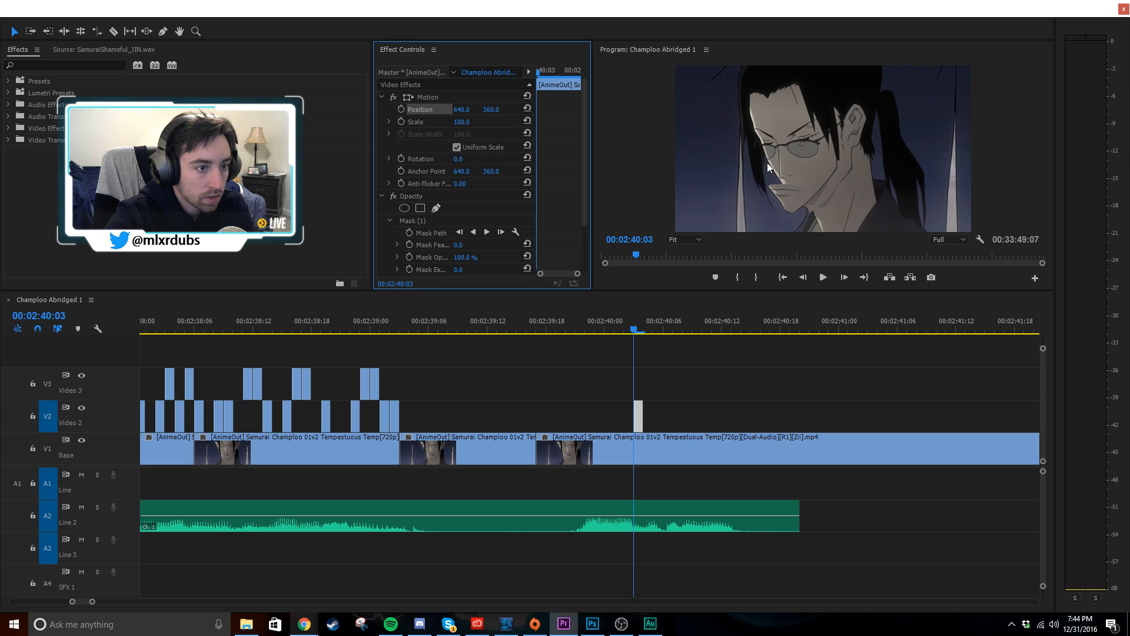
pyautogui.click(794, 194)
pyautogui.doubleClick(797, 195)
pyautogui.moveTo(797, 196); pyautogui.dragTo(811, 197)
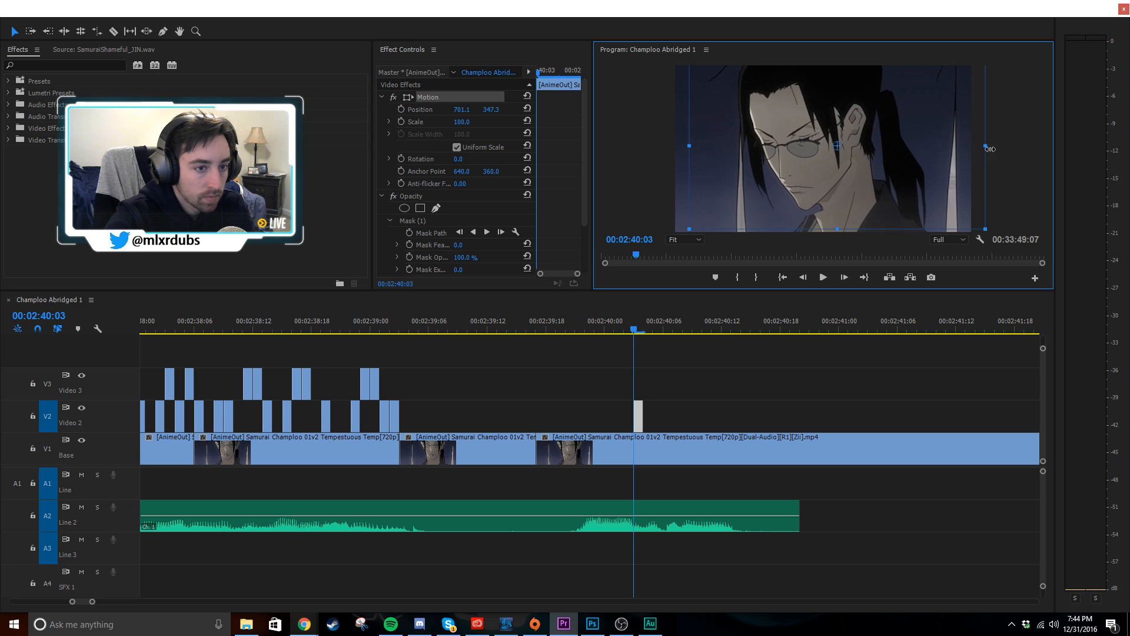
pyautogui.moveTo(1000, 147); pyautogui.dragTo(1002, 163)
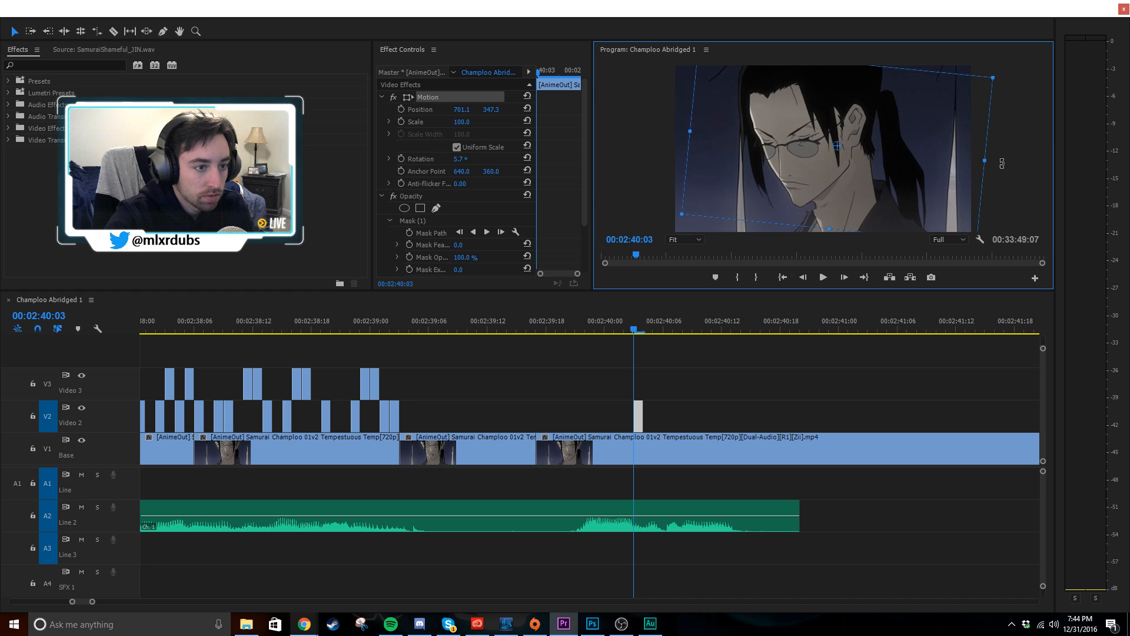
pyautogui.moveTo(835, 202); pyautogui.dragTo(832, 207)
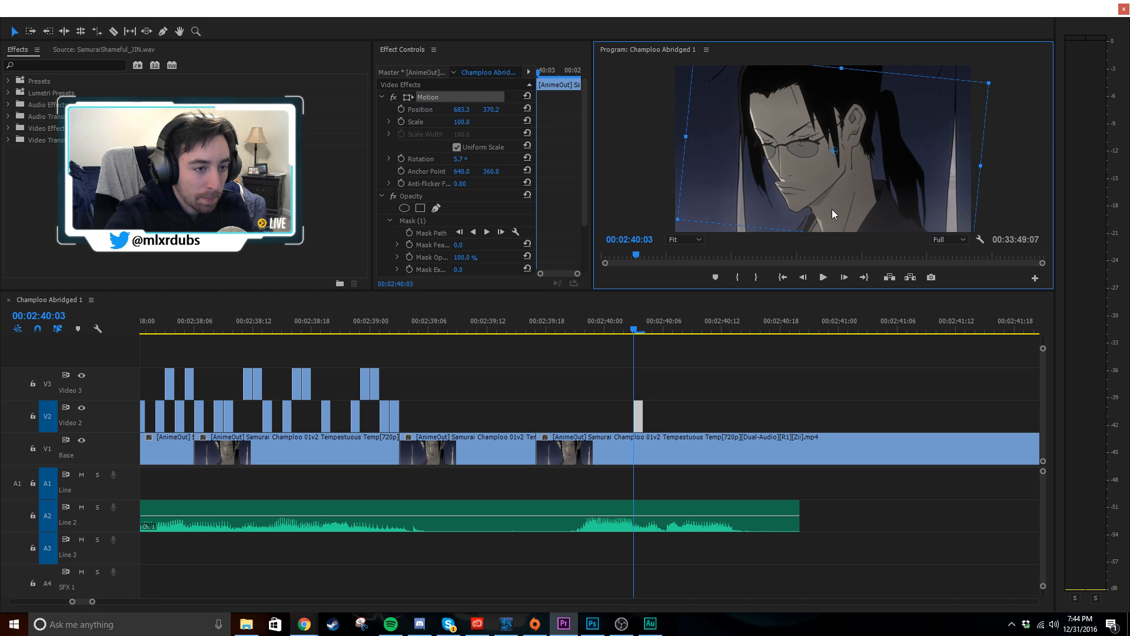
pyautogui.moveTo(832, 209); pyautogui.dragTo(843, 188)
pyautogui.hotkey('ctrl', 'z')
pyautogui.hotkey('ctrl', 'z')
pyautogui.hotkey('ctrl', 'z')
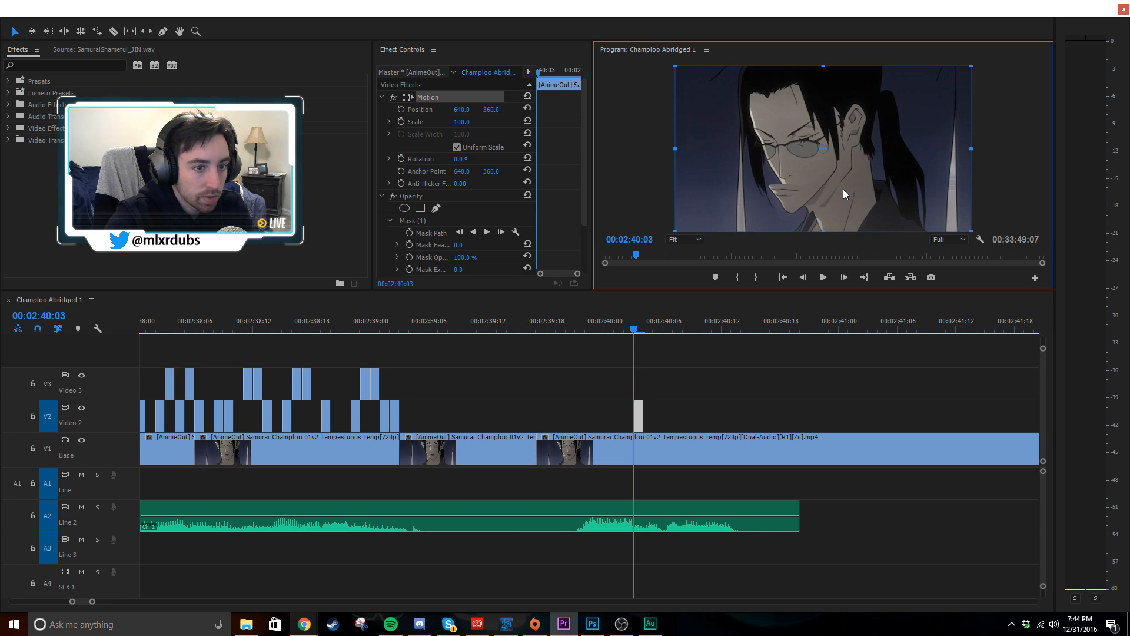
# - Move the masked mouth clip on V2 to 02:40:04, play it back, and paste the copied frame at 02:40:05
pyautogui.moveTo(635, 331)
pyautogui.mouseDown()
pyautogui.moveTo(614, 327)
pyautogui.moveTo(646, 334)
pyautogui.mouseUp()
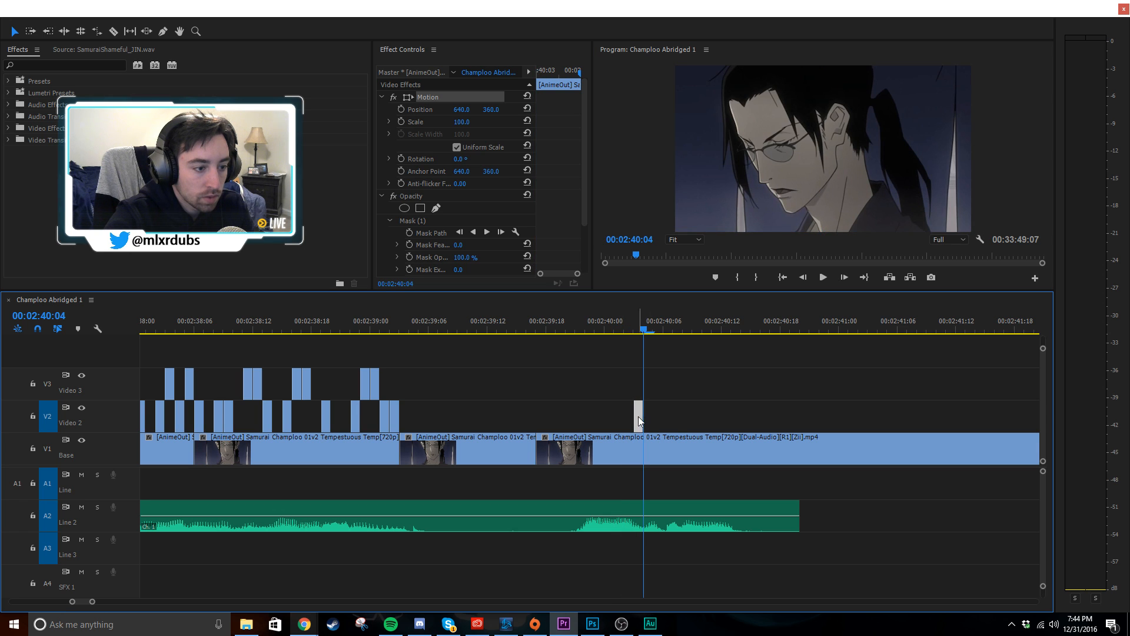
pyautogui.moveTo(638, 416); pyautogui.dragTo(652, 417)
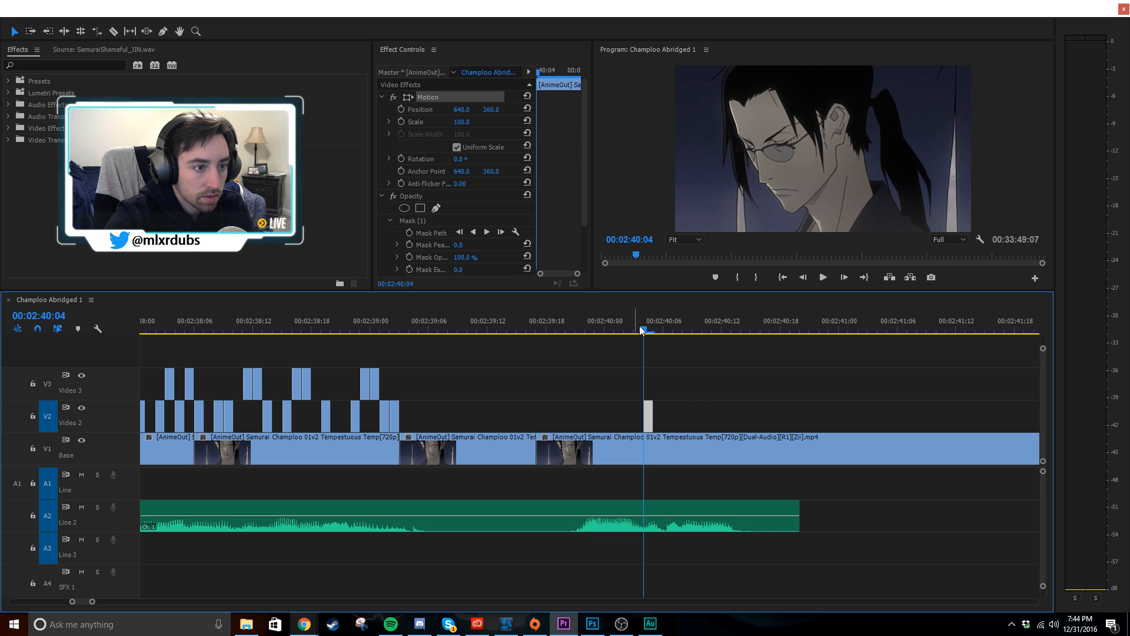
pyautogui.moveTo(640, 326); pyautogui.dragTo(656, 392)
pyautogui.press('space')
pyautogui.press('space')
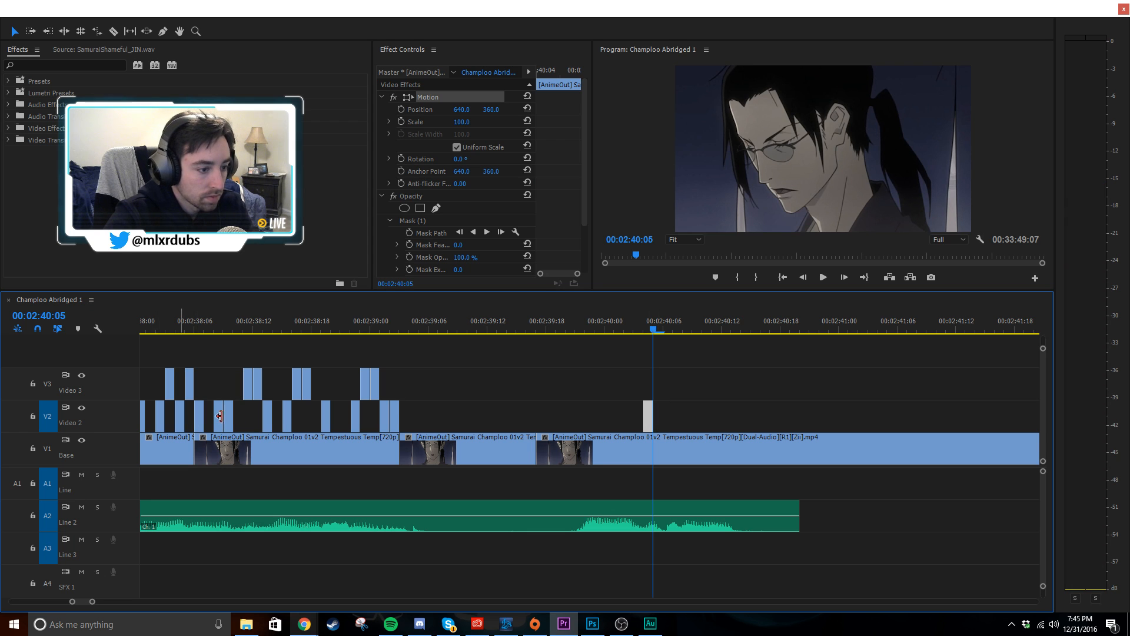
pyautogui.hotkey('ctrl', 'v')
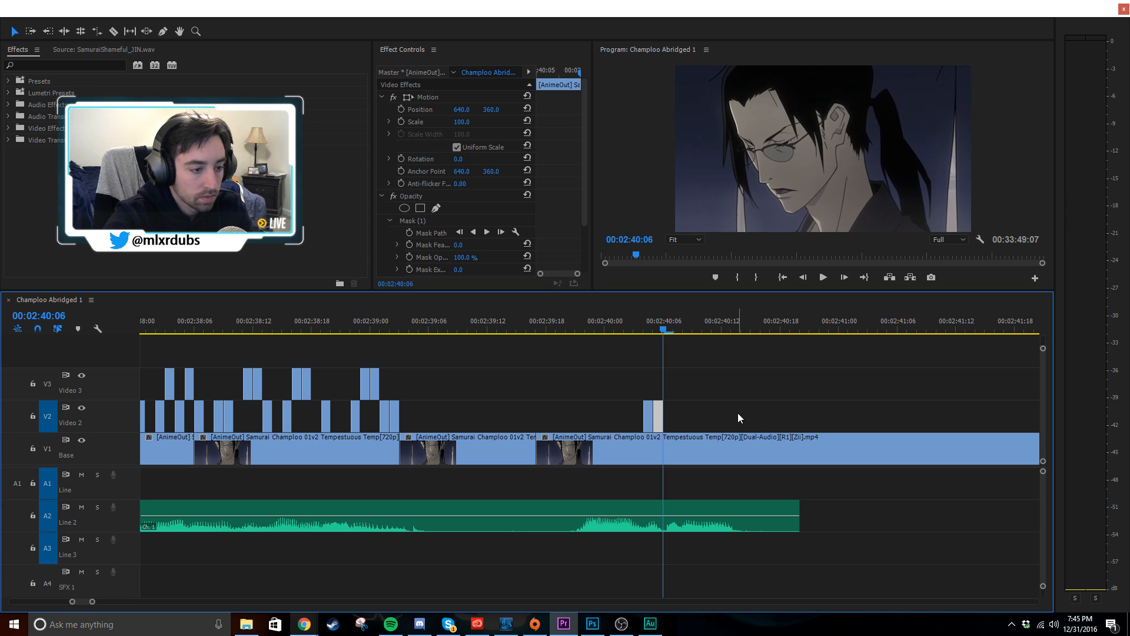
# - Try to isolate one frame of the V1 base clip with cuts at 02:40:06 and 02:40:07, and undo the cuts
pyautogui.moveTo(663, 330); pyautogui.dragTo(672, 330)
pyautogui.press('c')
pyautogui.click(664, 448)
pyautogui.click(671, 448)
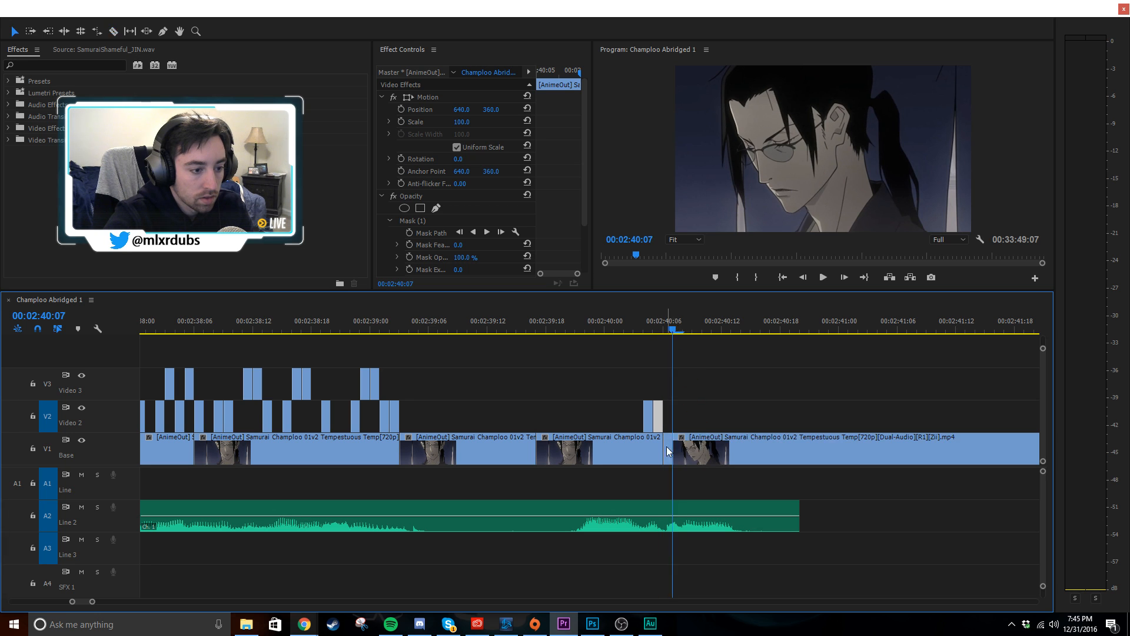
pyautogui.press('v')
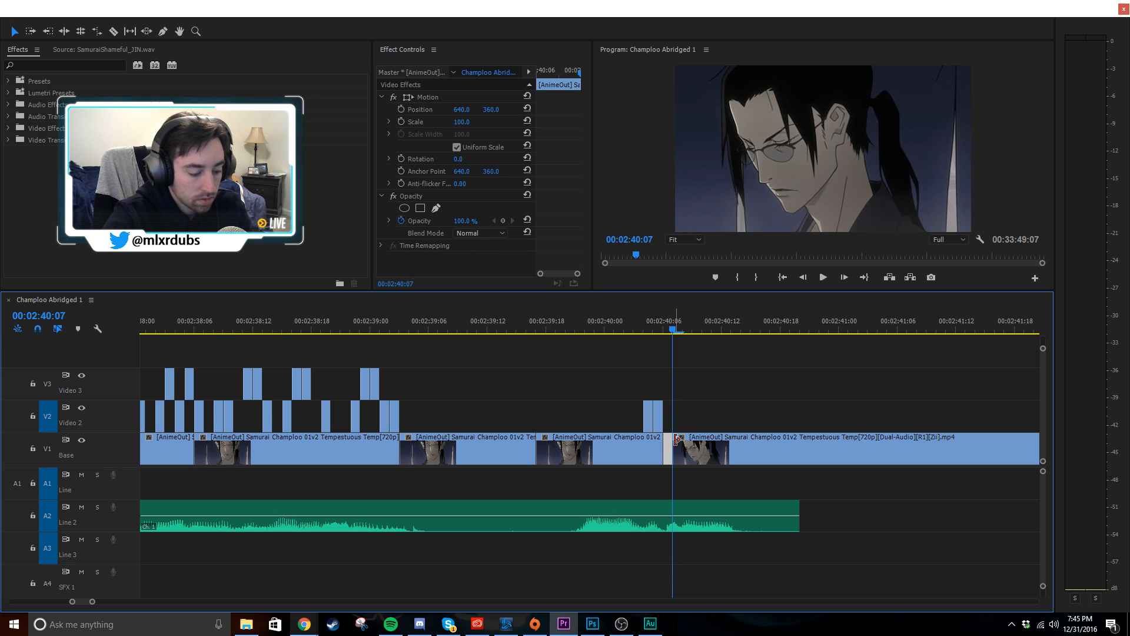
pyautogui.hotkey('ctrl', 'z')
pyautogui.hotkey('ctrl', 'z')
# - Split the A2 dialogue clip at 02:39:18 and move its second part to A1, starting at 02:40:06
pyautogui.moveTo(641, 328)
pyautogui.mouseDown()
pyautogui.moveTo(665, 327)
pyautogui.moveTo(643, 329)
pyautogui.mouseUp()
pyautogui.press('c')
pyautogui.click(550, 525)
pyautogui.press('v')
pyautogui.moveTo(575, 503); pyautogui.dragTo(688, 494)
pyautogui.click(724, 524)
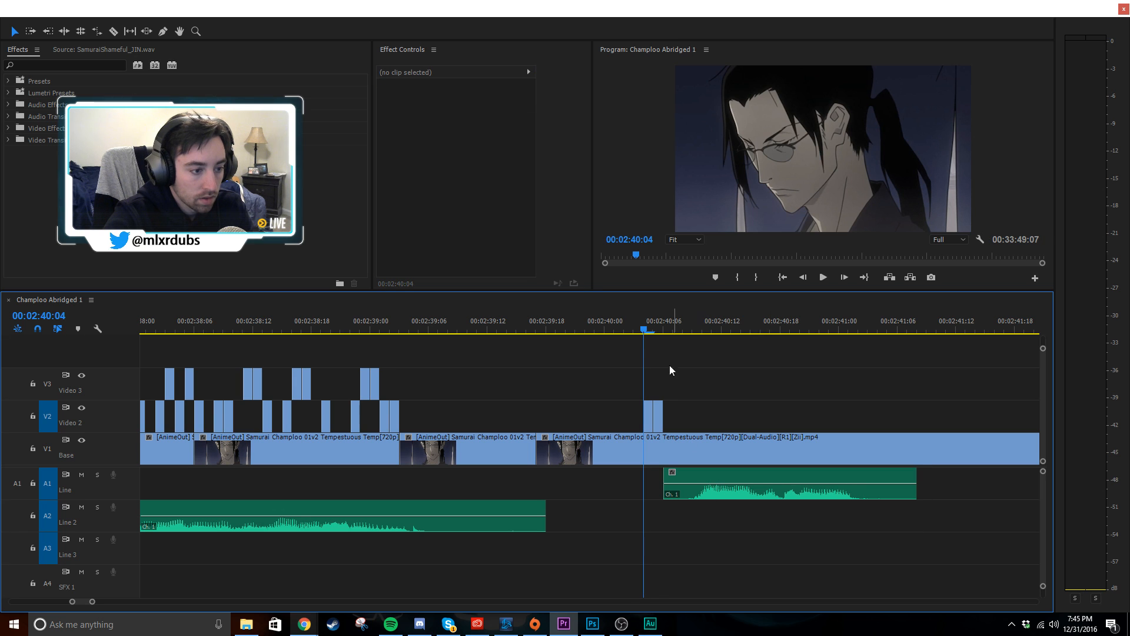
# - Target V3 instead of V2, paste the copied mouth frame there, and move it to about 02:40:12
pyautogui.click(47, 383)
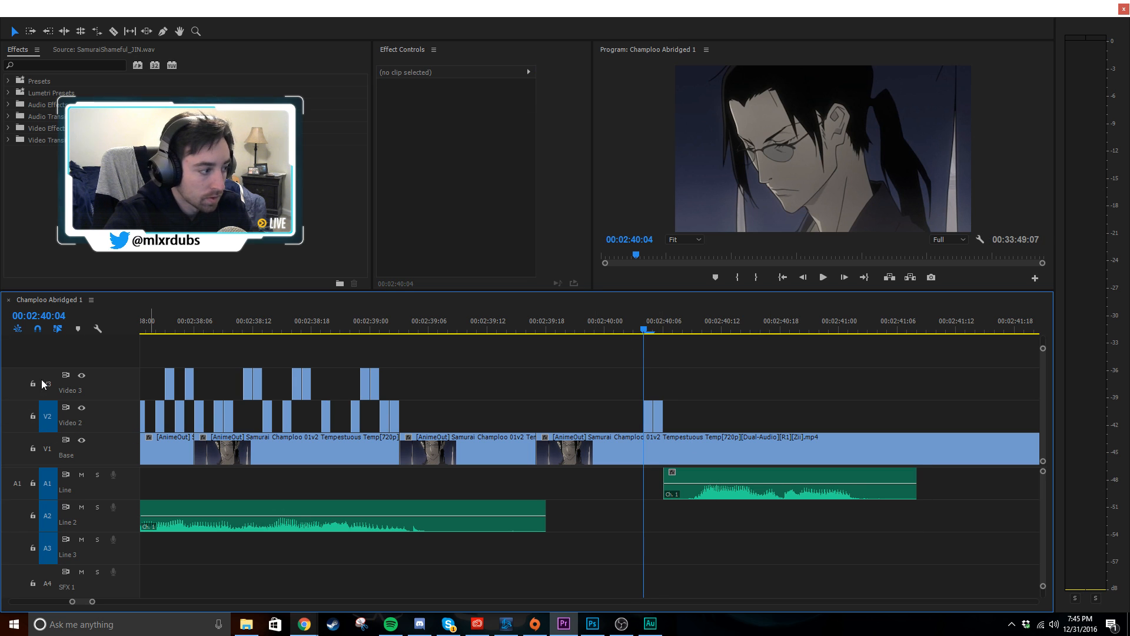
pyautogui.click(54, 409)
pyautogui.hotkey('ctrl', 'v')
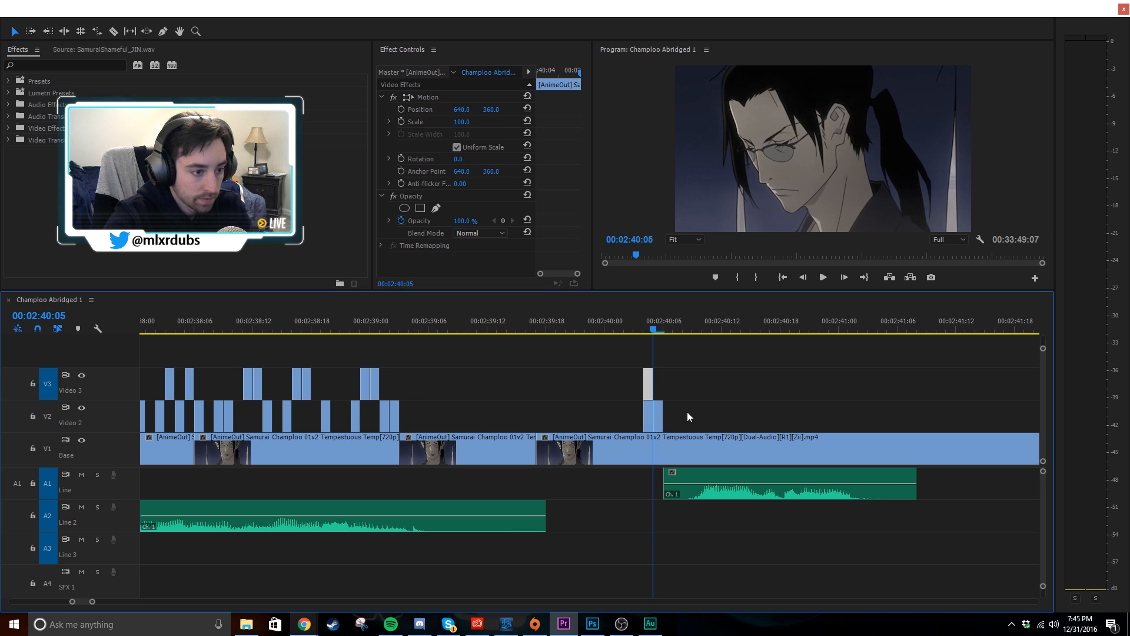
pyautogui.moveTo(648, 386); pyautogui.dragTo(723, 390)
pyautogui.click(735, 408)
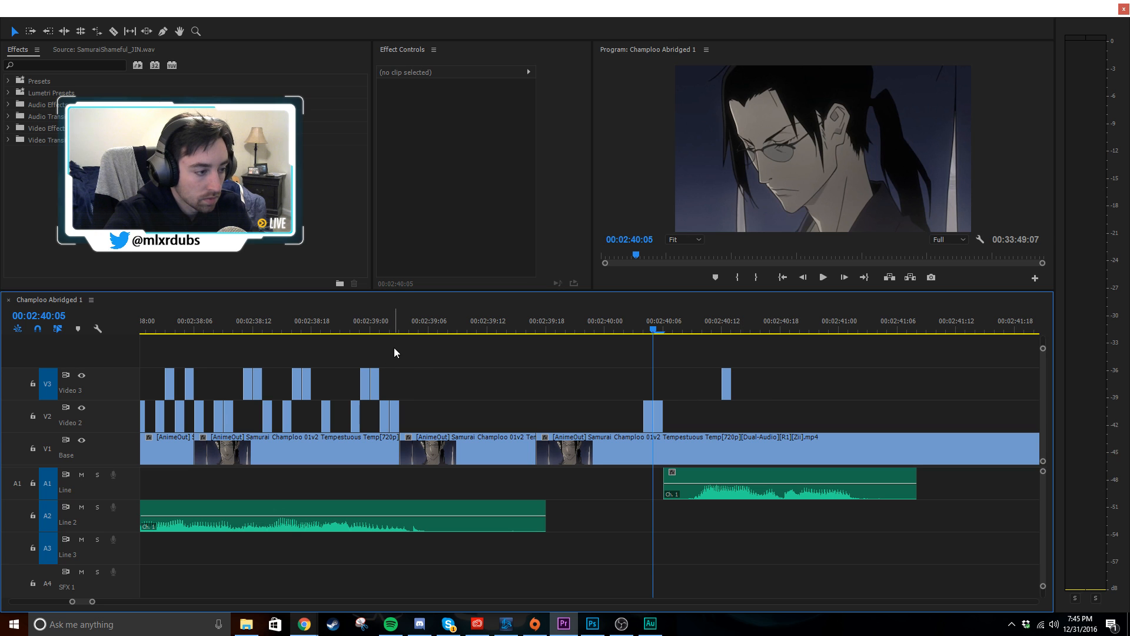
# - Add one video track after Video 3 with no audio tracks, and move the mouth clip at 02:40:12 up to V4
pyautogui.rightClick(88, 354)
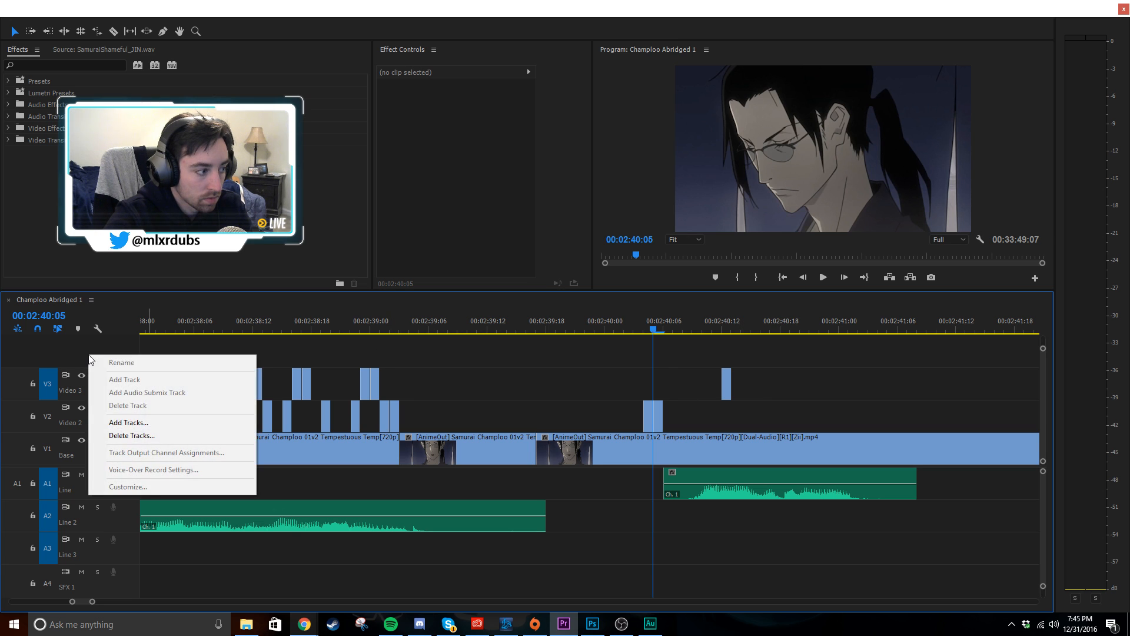
pyautogui.click(125, 422)
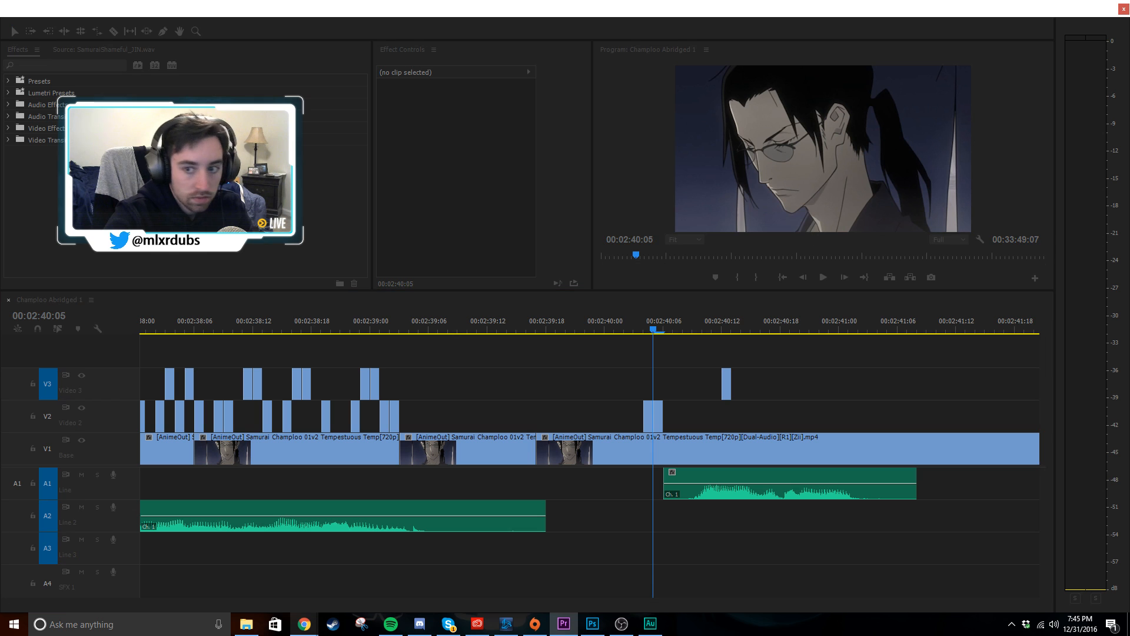
pyautogui.moveTo(492, 283); pyautogui.dragTo(406, 285)
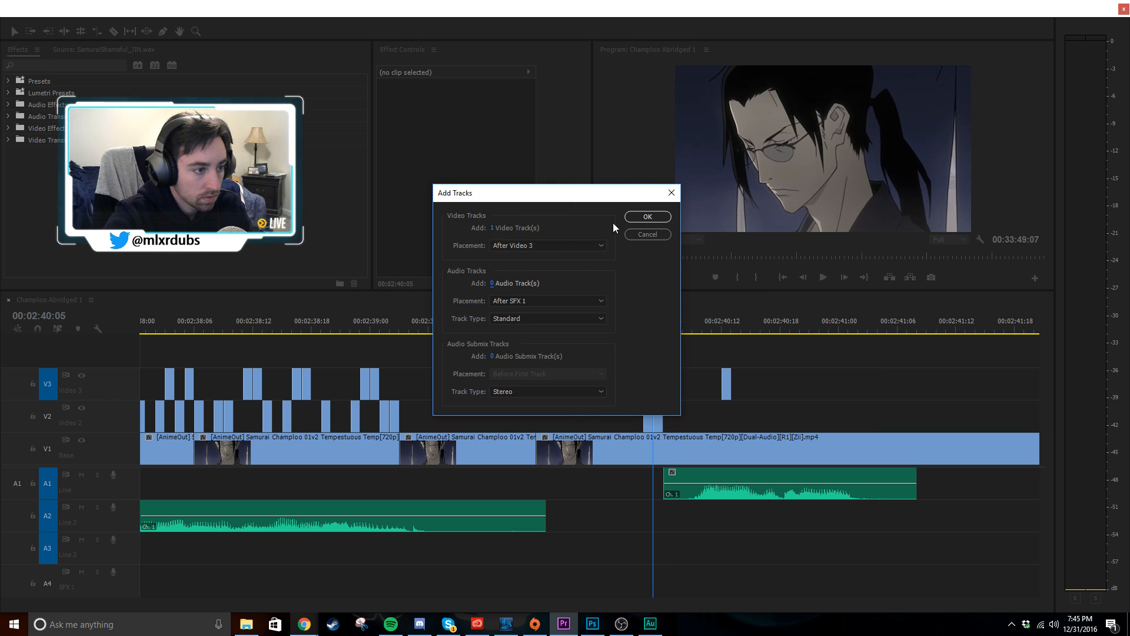
pyautogui.click(647, 218)
pyautogui.scroll(1, 362, 365)
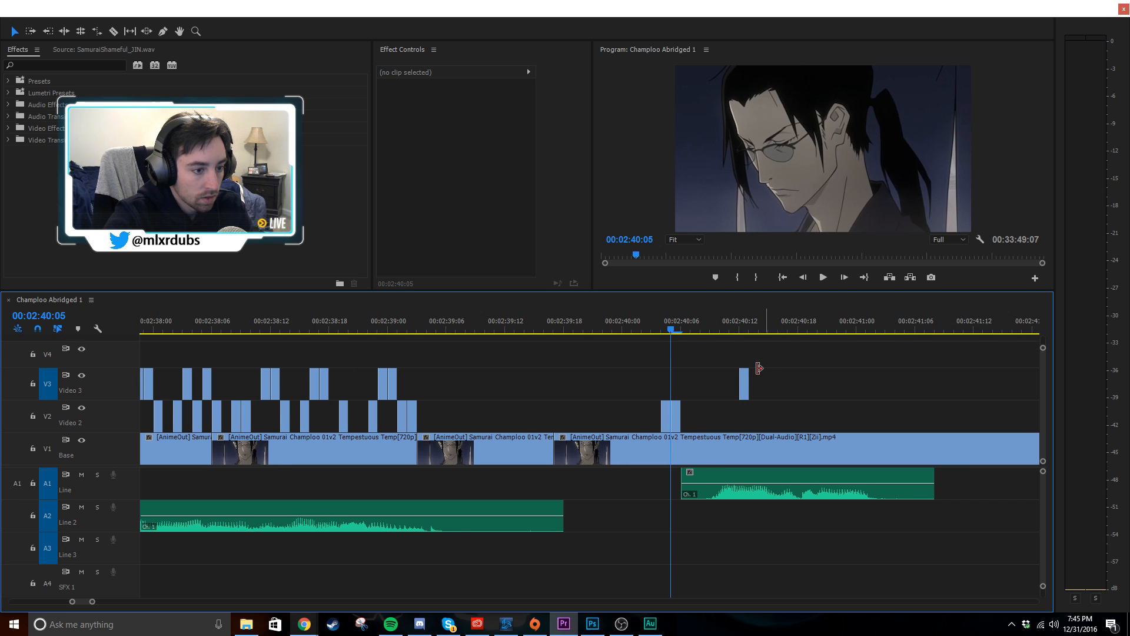
pyautogui.moveTo(745, 373); pyautogui.dragTo(746, 356)
# - Draw a freeform opacity mask around the mouth and jaw on the V4 clip at 02:40:12 and set its feather to 0
pyautogui.click(741, 325)
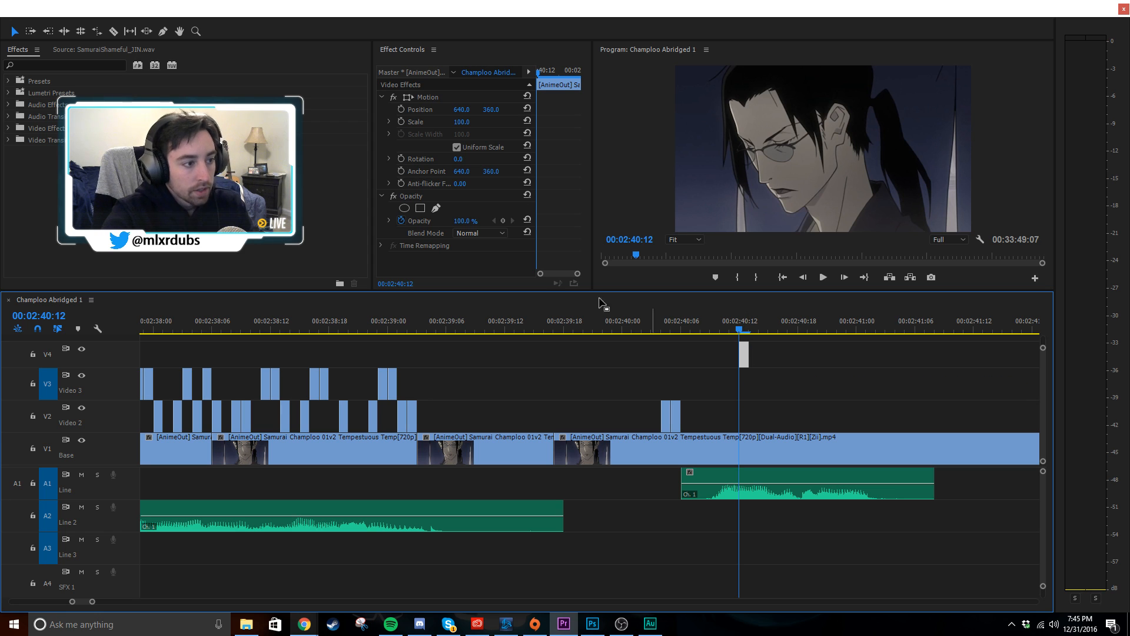
pyautogui.click(437, 207)
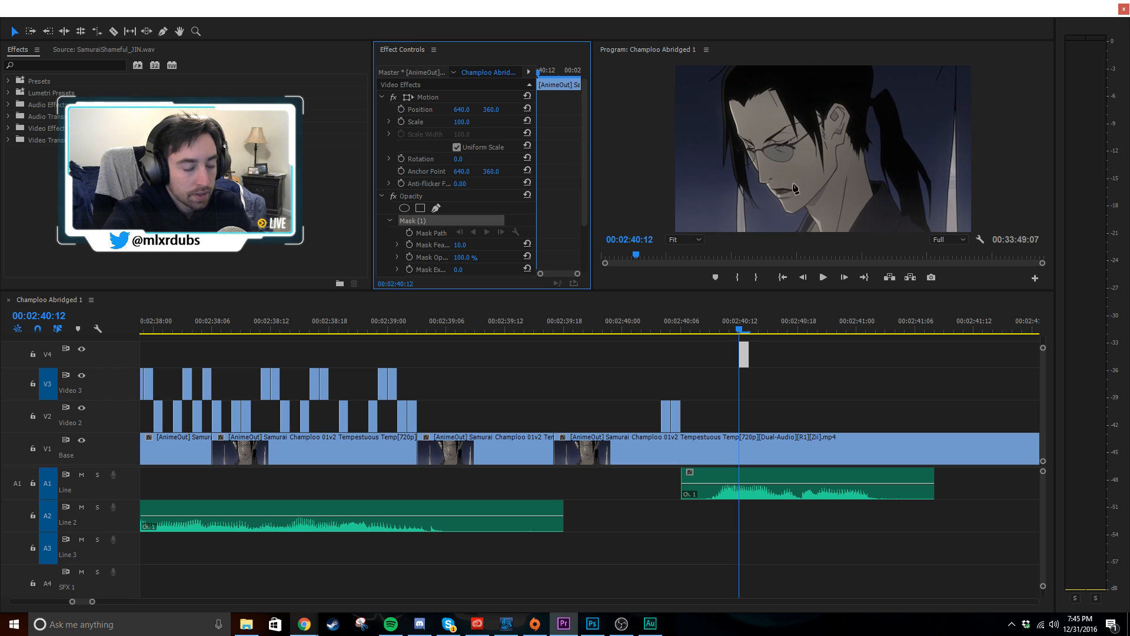
pyautogui.press('`')
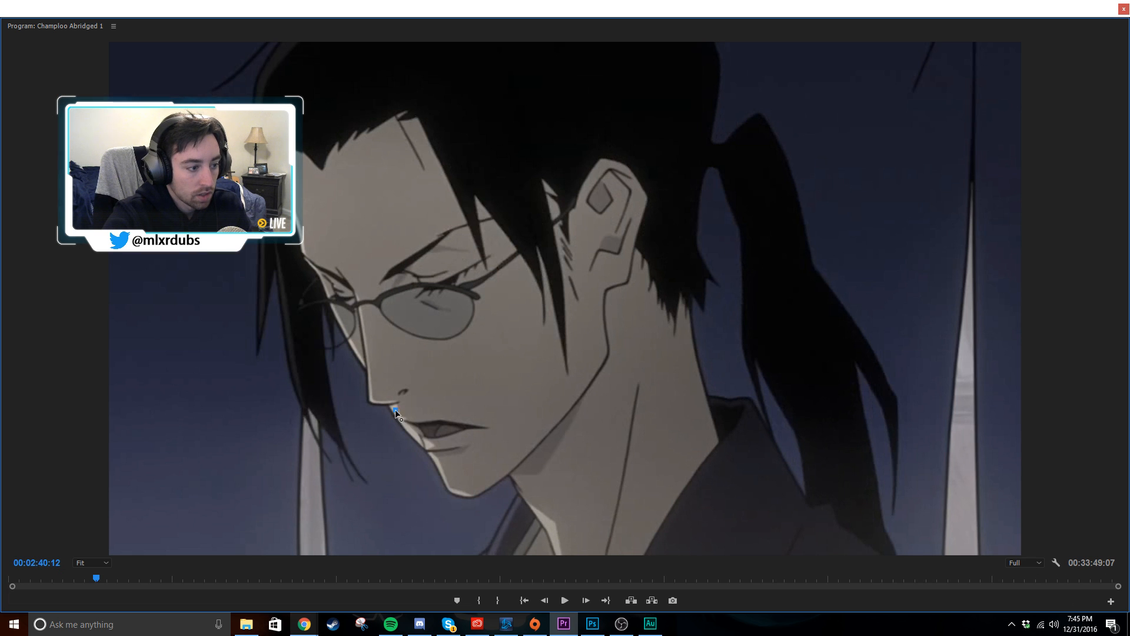
pyautogui.click(465, 400)
pyautogui.click(536, 388)
pyautogui.click(566, 380)
pyautogui.click(583, 359)
pyautogui.click(636, 361)
pyautogui.click(606, 405)
pyautogui.click(568, 460)
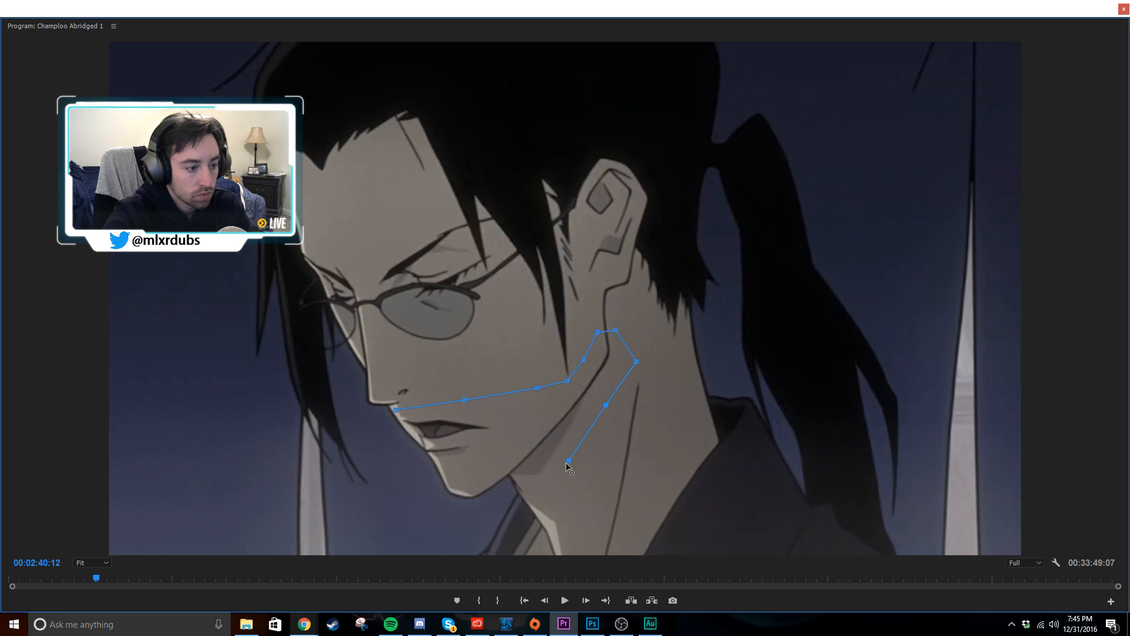
pyautogui.click(533, 507)
pyautogui.click(487, 516)
pyautogui.click(453, 527)
pyautogui.click(414, 502)
pyautogui.click(392, 467)
pyautogui.click(379, 433)
pyautogui.click(395, 410)
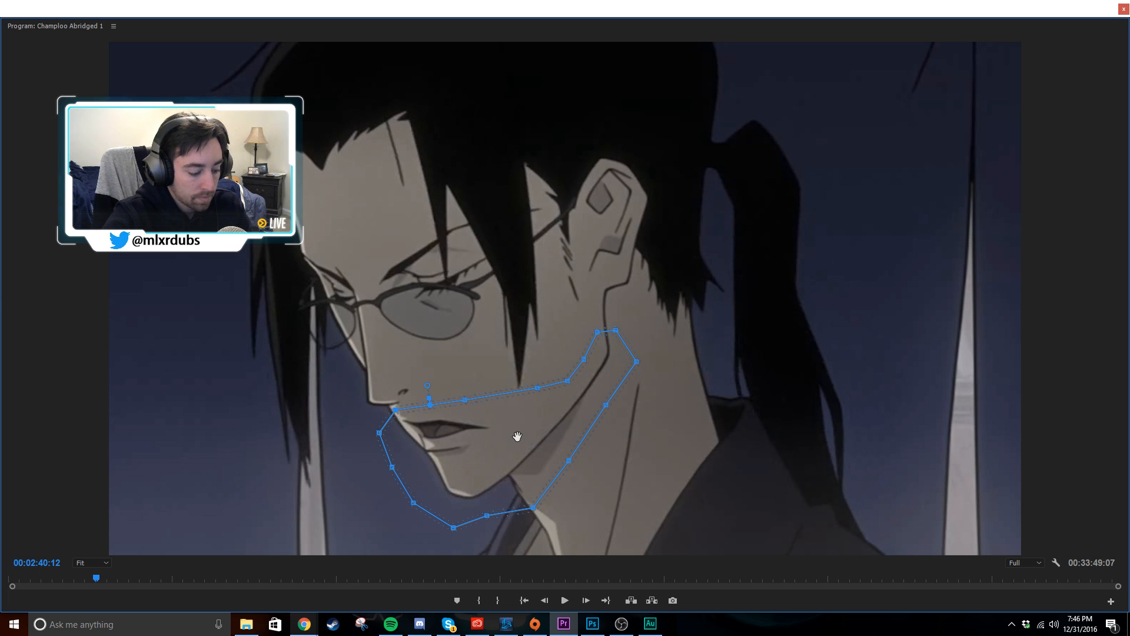
pyautogui.press('`')
pyautogui.click(459, 245)
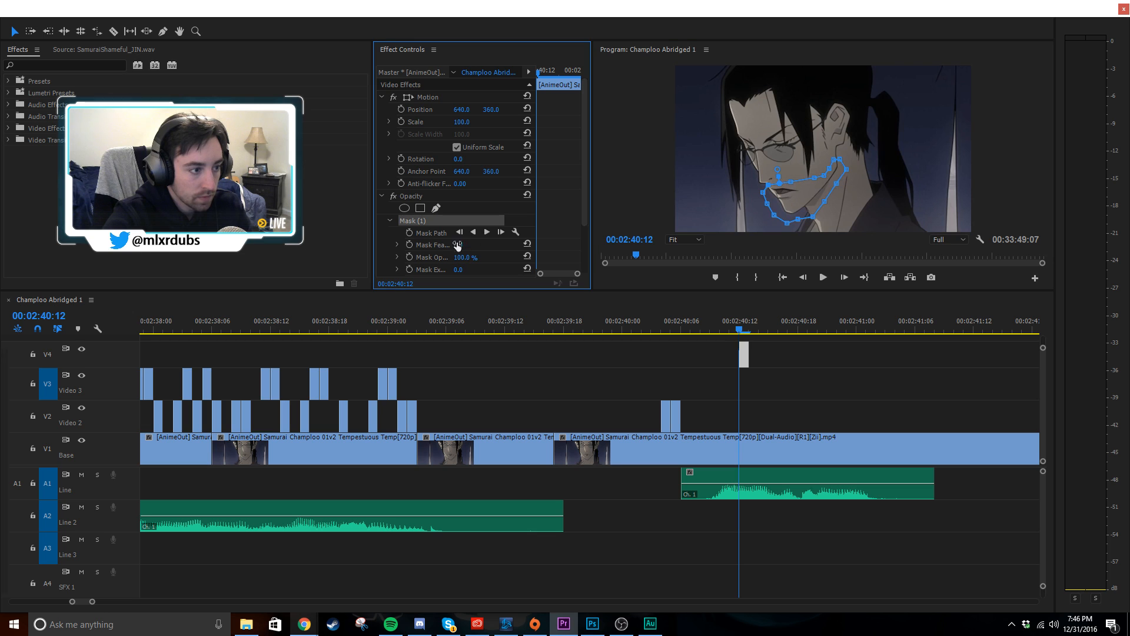
pyautogui.click(811, 413)
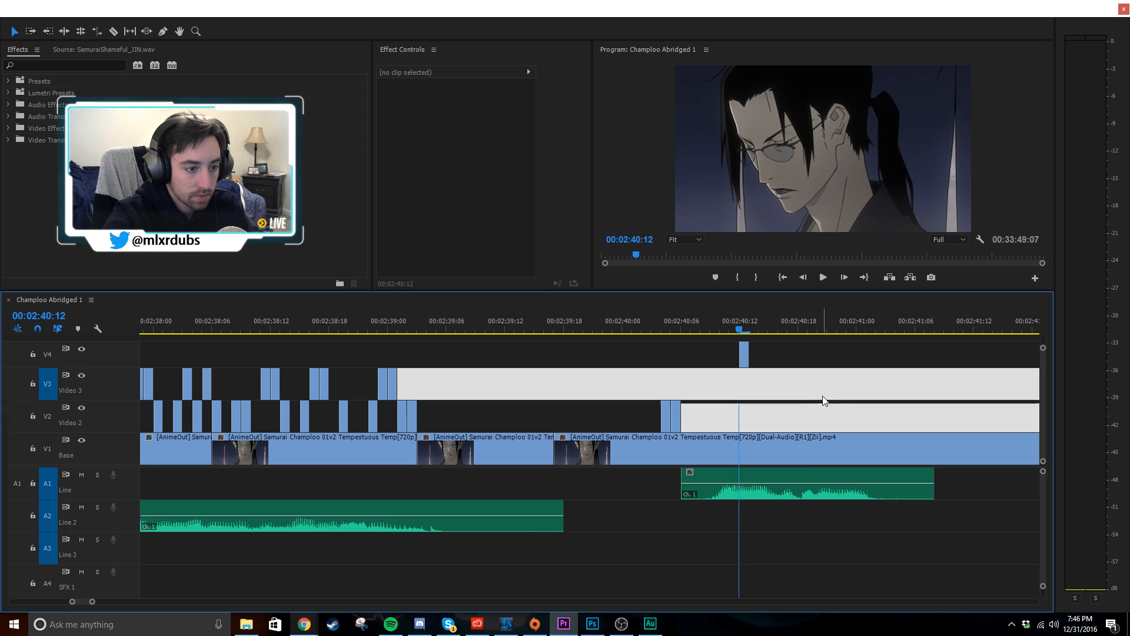
# - Cut the V1 base clip at 02:40:08 and 02:40:09 to copy that single frame, and undo the cuts
pyautogui.click(719, 324)
pyautogui.click(700, 325)
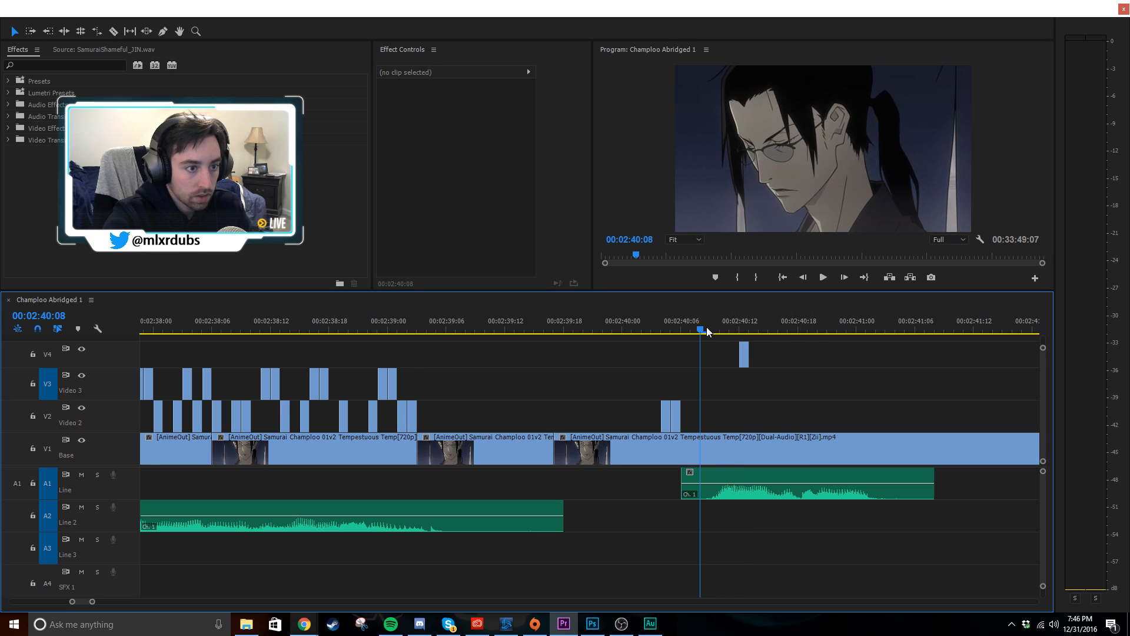
pyautogui.press('c')
pyautogui.click(701, 437)
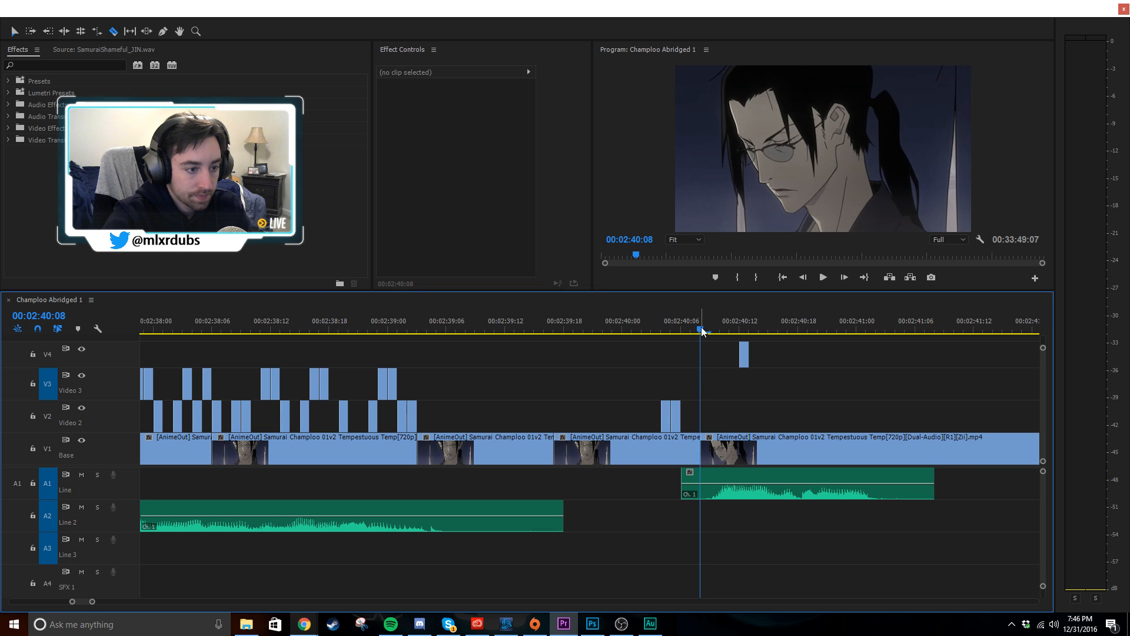
pyautogui.press('Right')
pyautogui.click(705, 445)
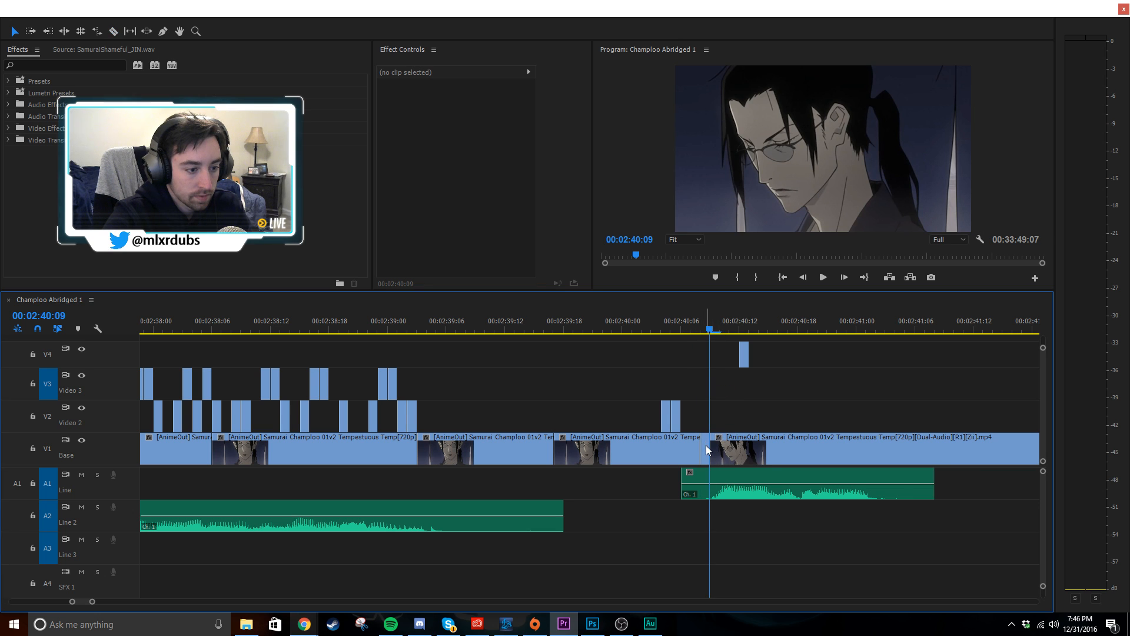
pyautogui.press('v')
pyautogui.click(705, 445)
pyautogui.hotkey('ctrl', 'z')
pyautogui.hotkey('ctrl', 'z')
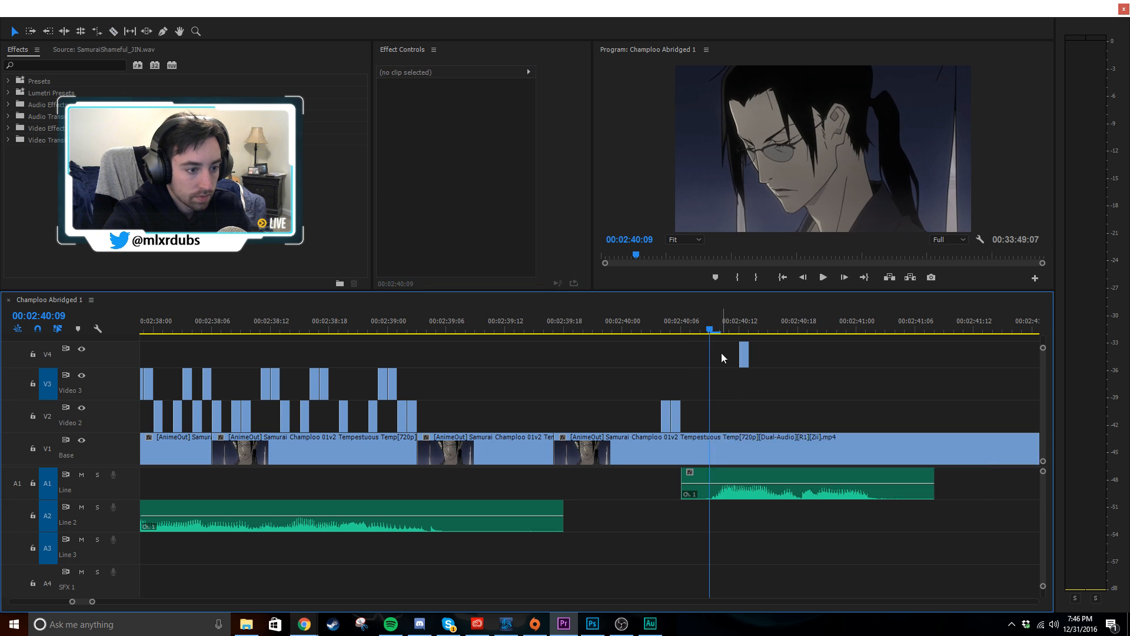
# - Target V3 instead of V2 and paste the copied frame there at 02:40:09
pyautogui.click(48, 387)
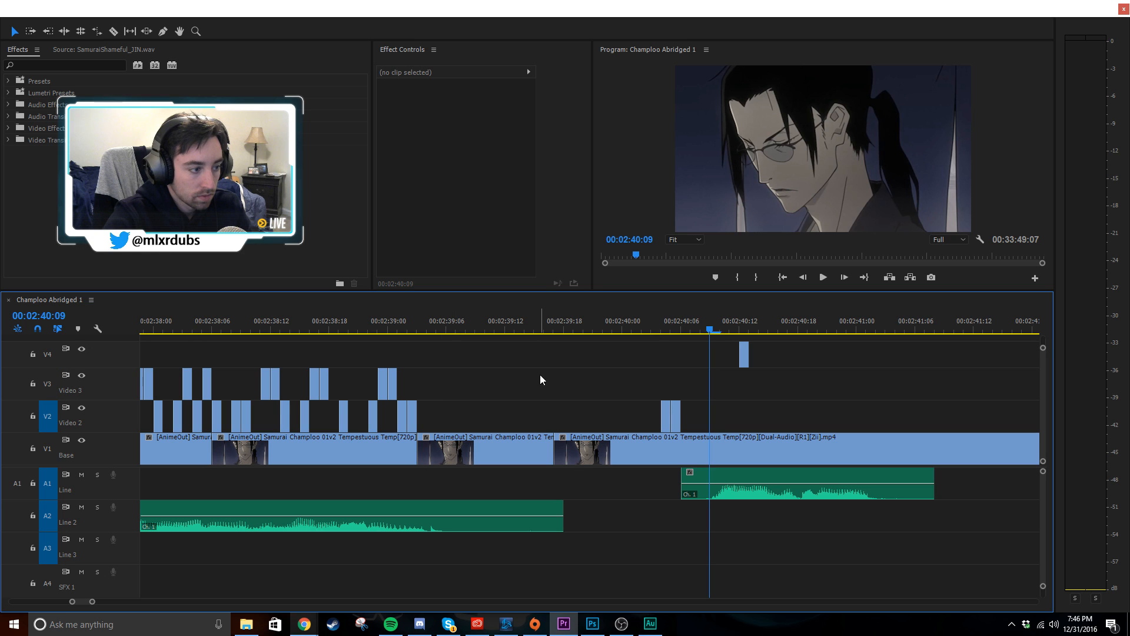
pyautogui.click(44, 384)
pyautogui.click(47, 417)
pyautogui.hotkey('ctrl', 'v')
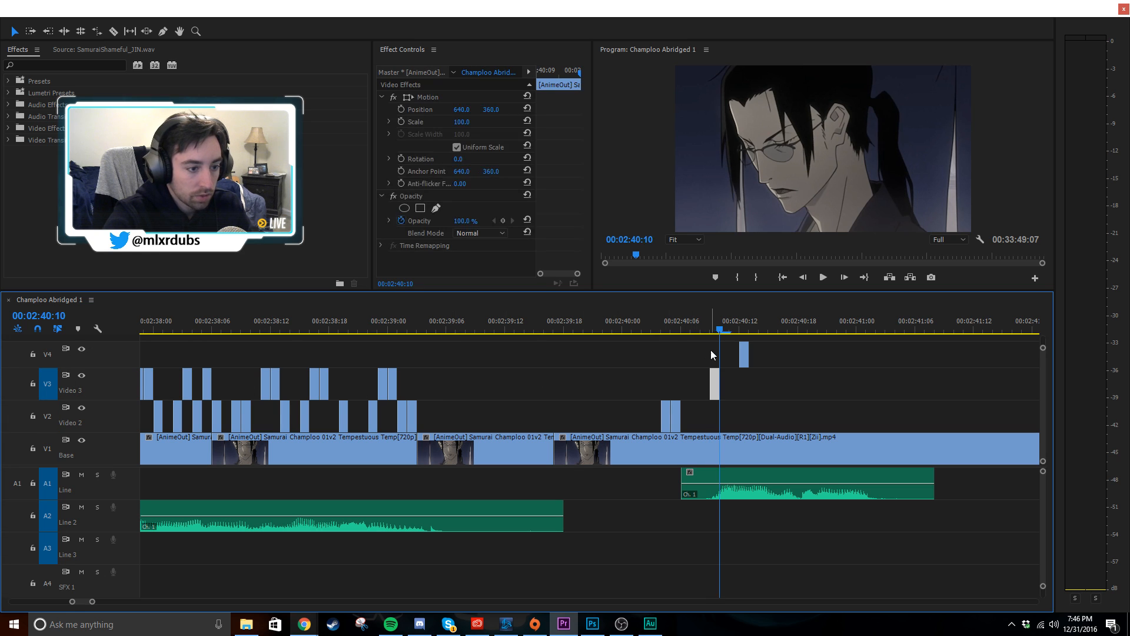
# - Draw a freeform opacity mask around the mouth and jaw on the V3 clip at 02:40:09 and set its feather to 0
pyautogui.rightClick(715, 382)
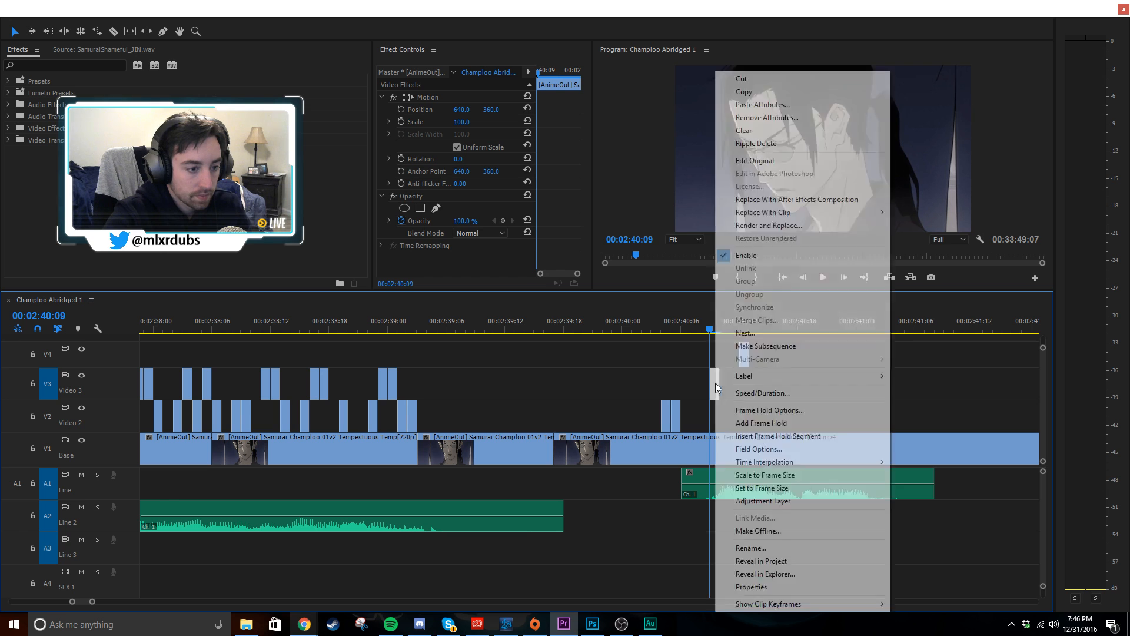
pyautogui.click(714, 383)
pyautogui.click(435, 208)
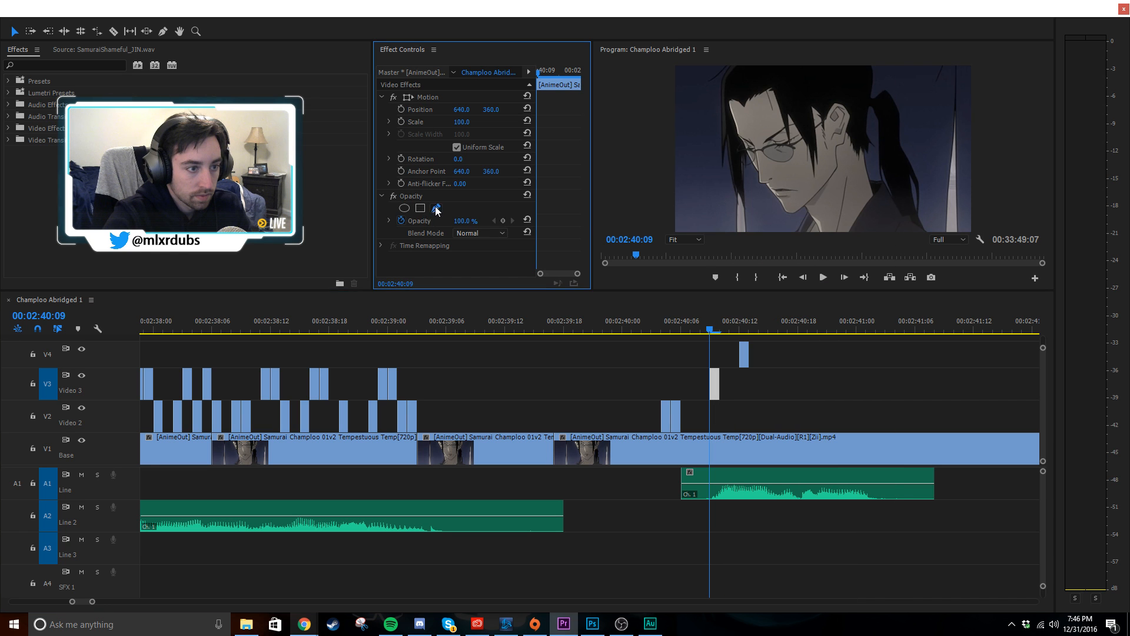
pyautogui.press('`')
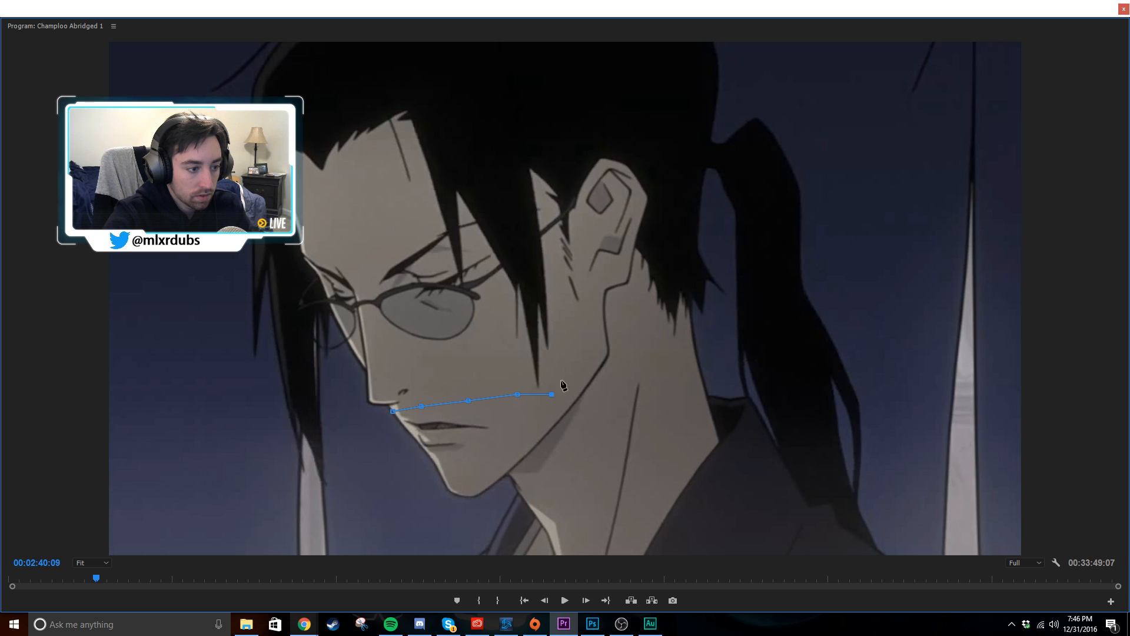
pyautogui.click(629, 332)
pyautogui.click(629, 373)
pyautogui.click(603, 405)
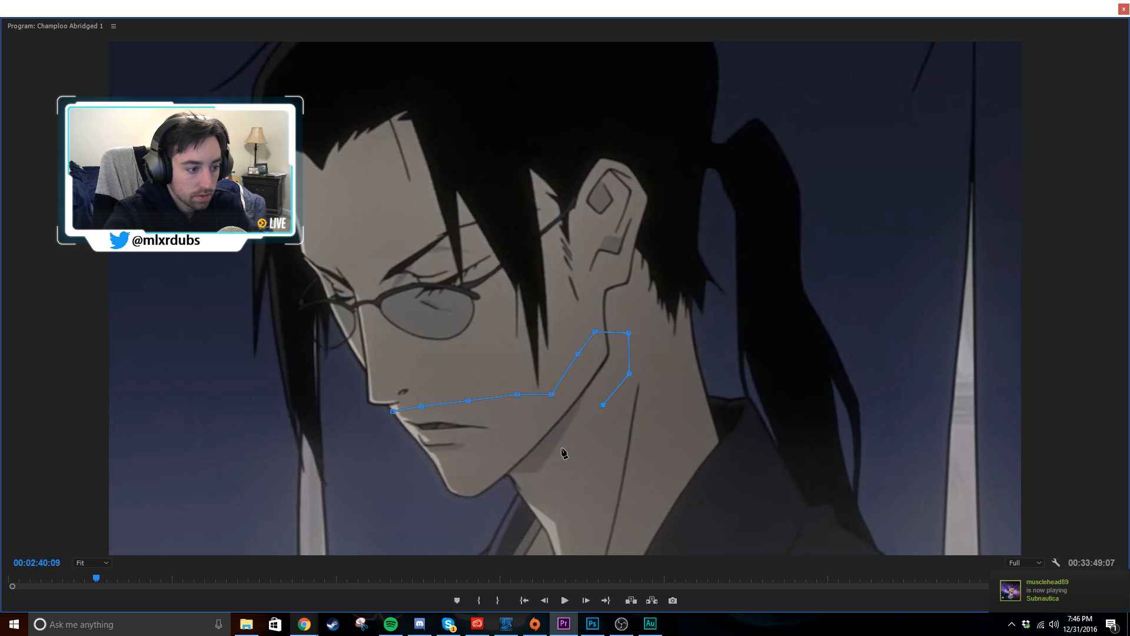
pyautogui.click(558, 451)
pyautogui.click(525, 479)
pyautogui.click(435, 516)
pyautogui.click(392, 490)
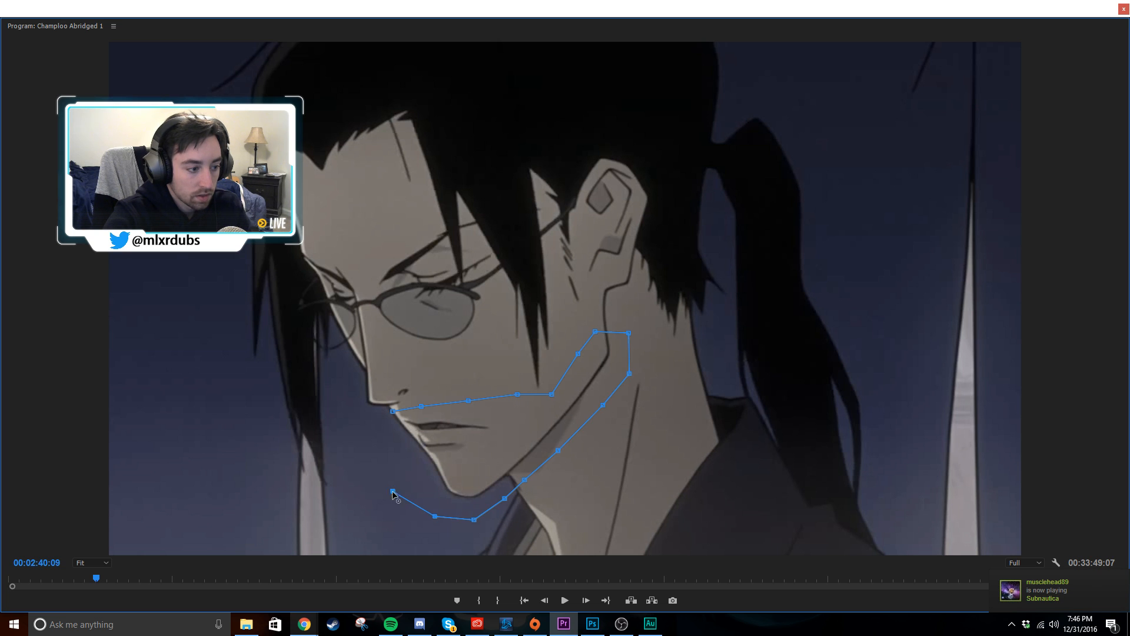
pyautogui.click(378, 428)
pyautogui.click(392, 411)
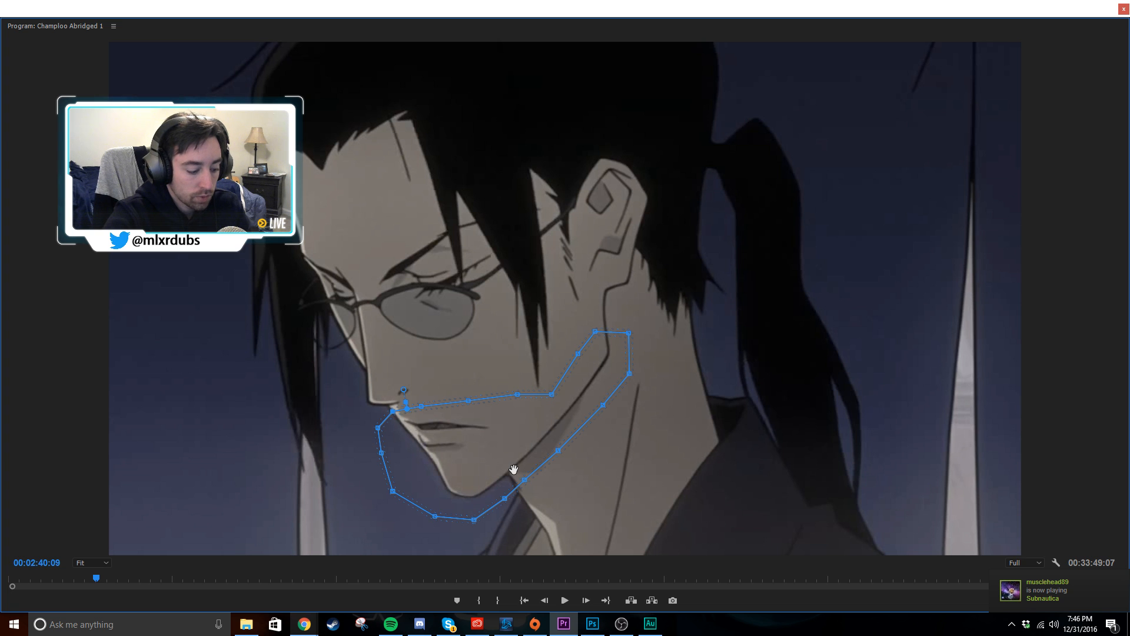
pyautogui.press('`')
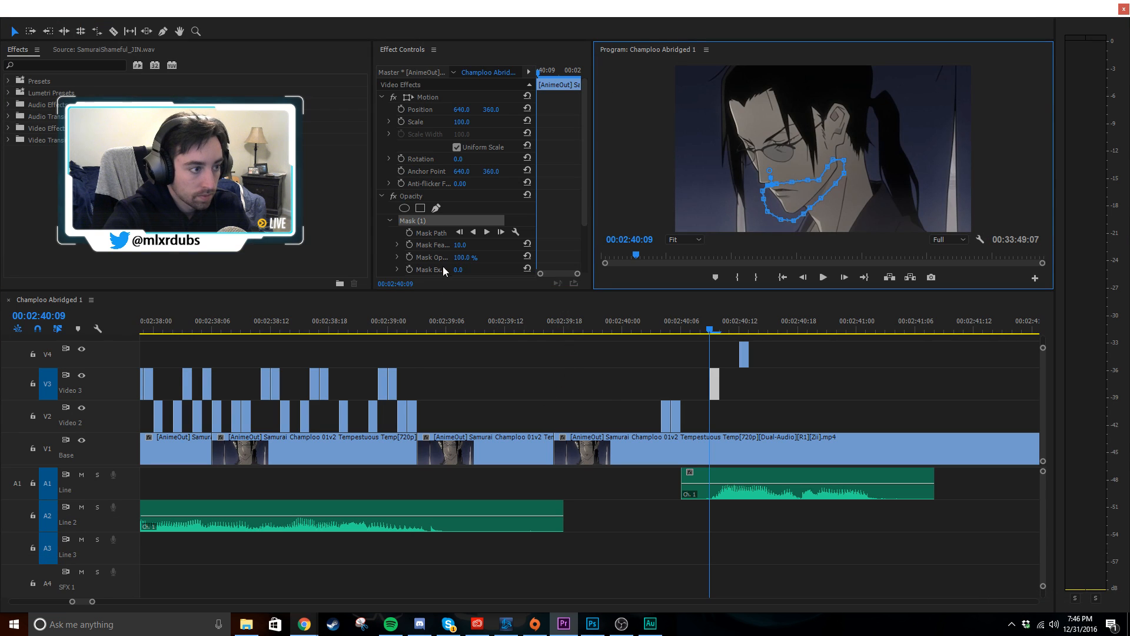
pyautogui.click(599, 382)
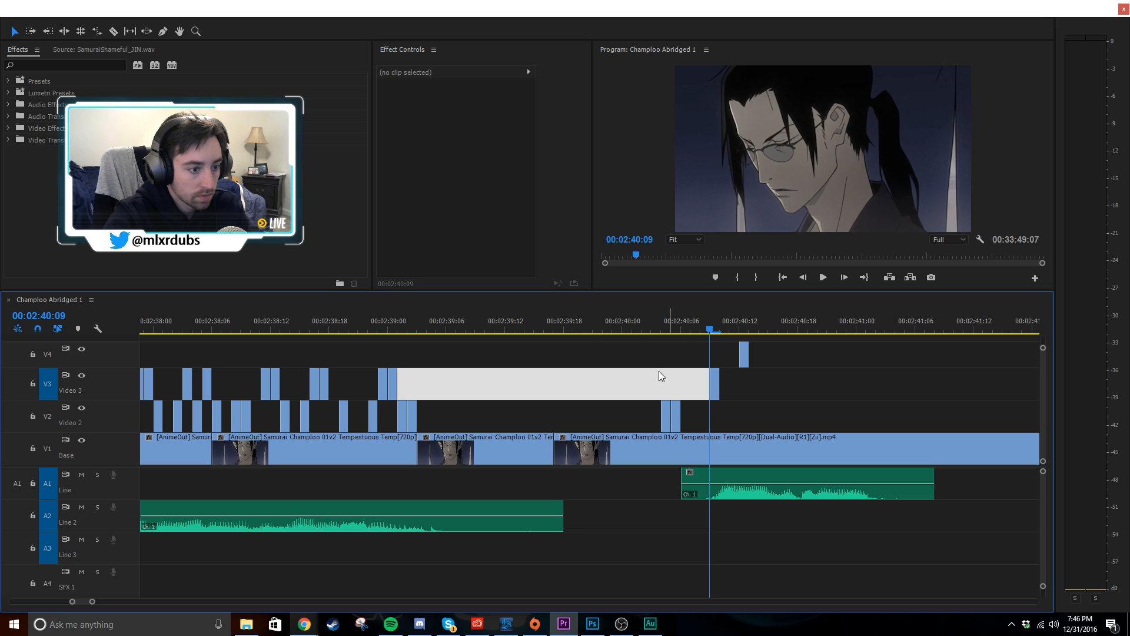
pyautogui.click(732, 373)
# - Move the A1 dialogue clip earlier so that it starts at 02:40:03
pyautogui.scroll(-1, 807, 400)
pyautogui.scroll(4, 666, 450)
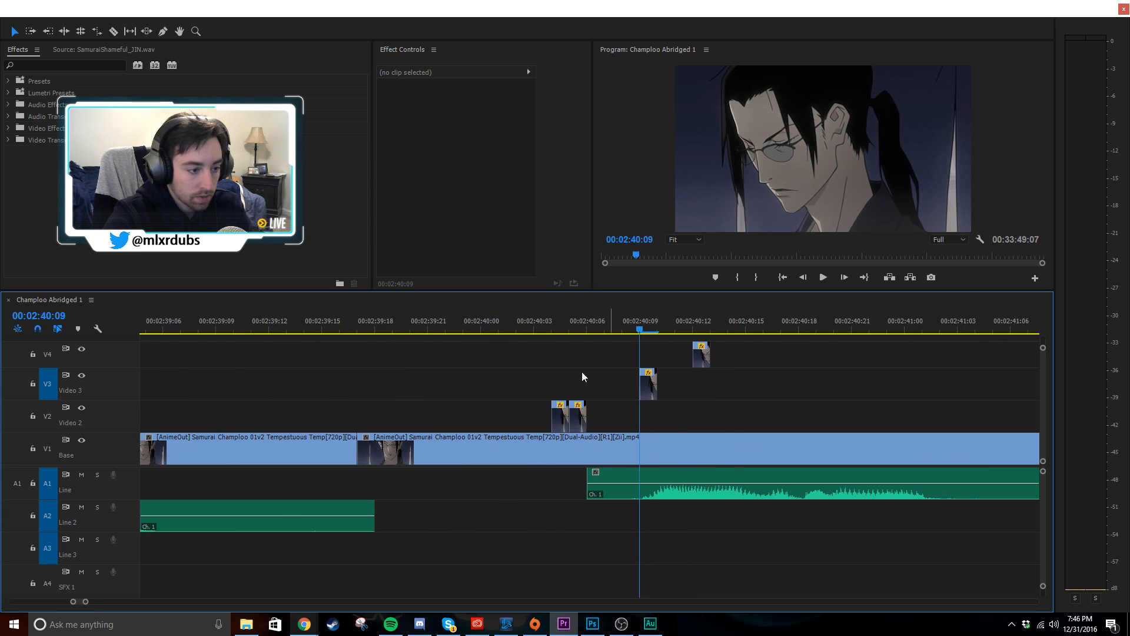
pyautogui.moveTo(632, 331); pyautogui.dragTo(593, 370)
pyautogui.click(627, 421)
pyautogui.click(695, 413)
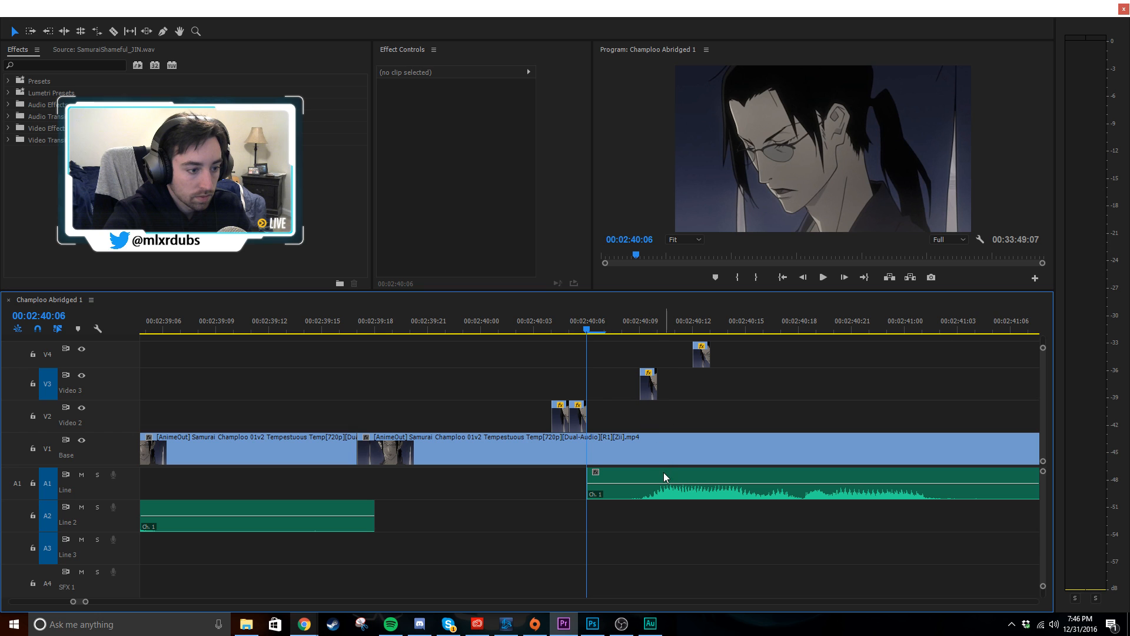
pyautogui.moveTo(676, 480); pyautogui.dragTo(635, 472)
# - Copy the two adjacent mouth clips on V2, target V2 instead of V3, and paste them at 02:40:06
pyautogui.click(608, 409)
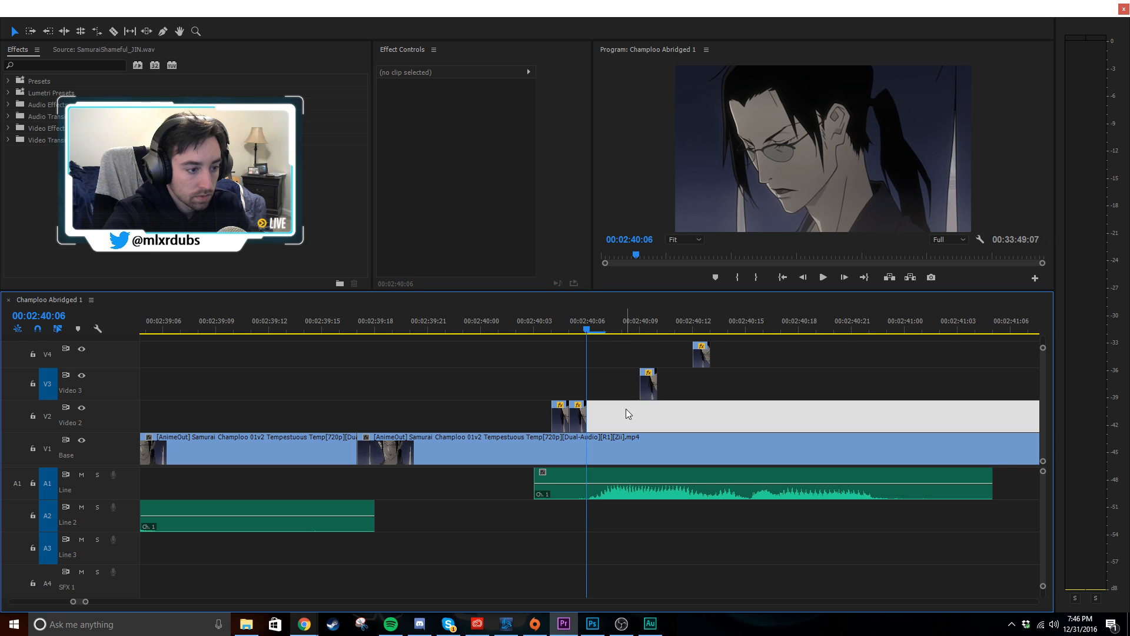
pyautogui.moveTo(611, 410); pyautogui.dragTo(553, 425)
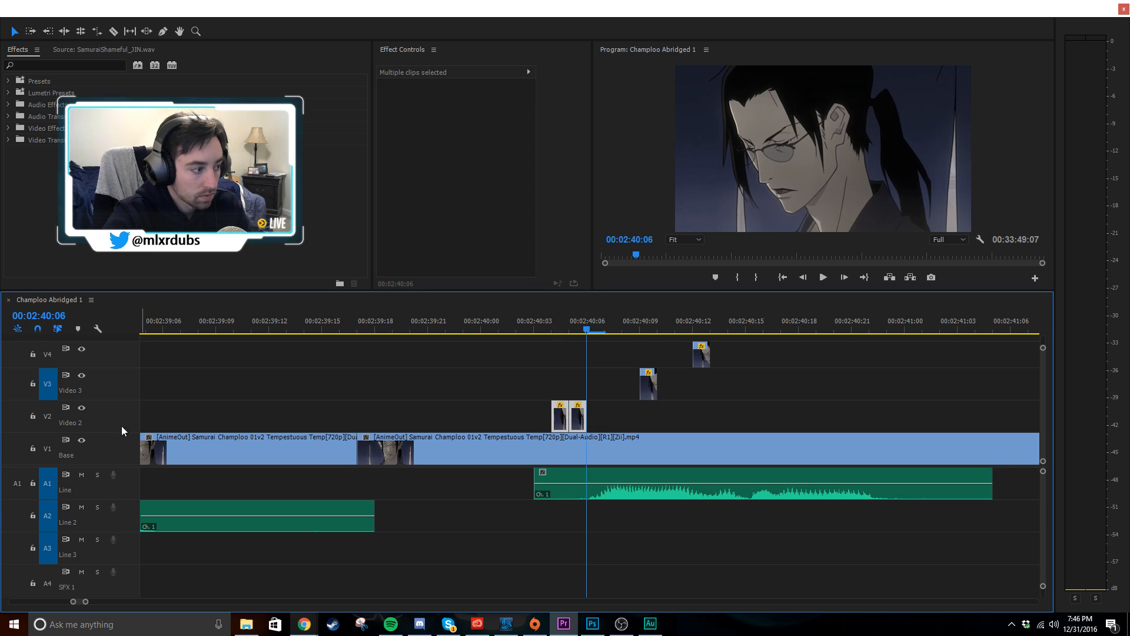
pyautogui.hotkey('ctrl', 'c')
pyautogui.hotkey('ctrl', 'v')
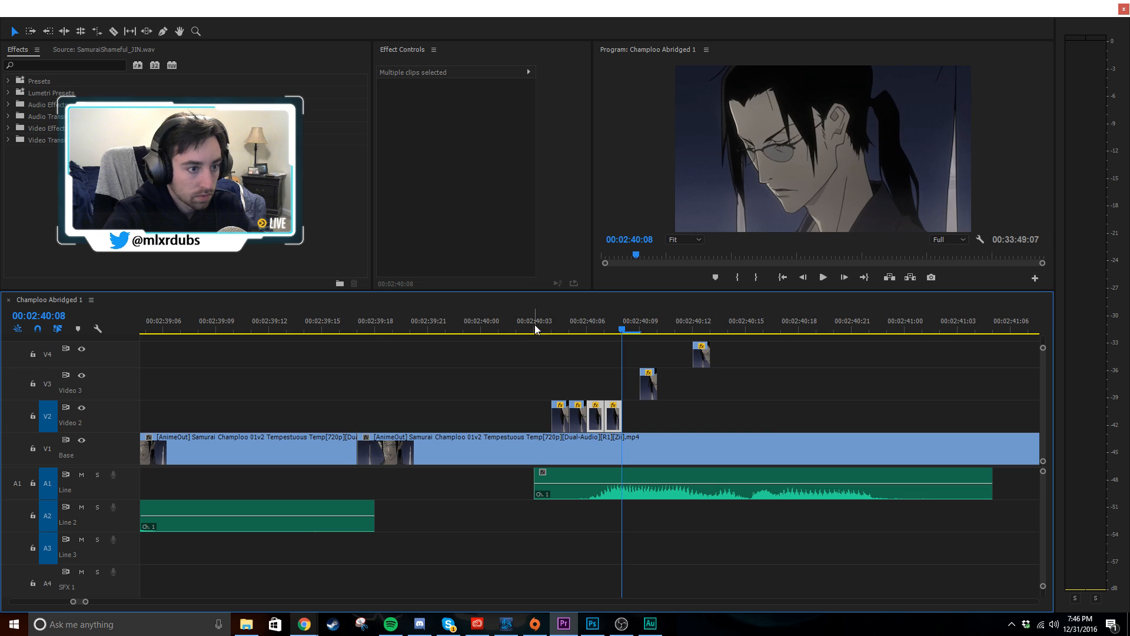
# - Scrub through the new mouth frames and move the masked V3 clip to start at 02:40:07
pyautogui.moveTo(534, 323); pyautogui.dragTo(653, 352)
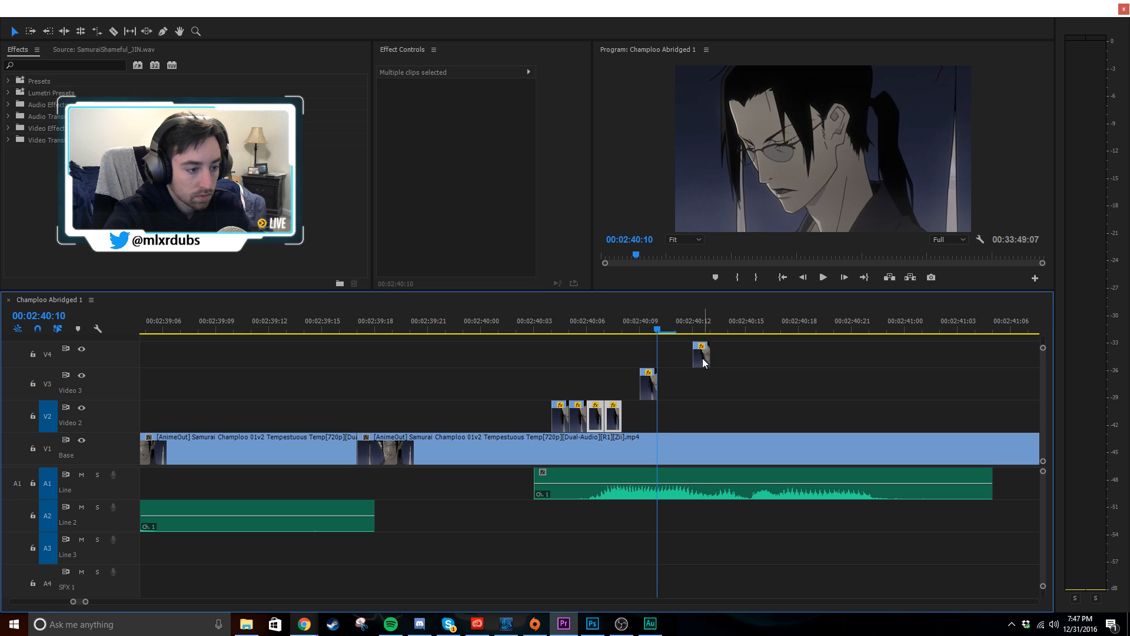
pyautogui.moveTo(561, 319); pyautogui.dragTo(607, 340)
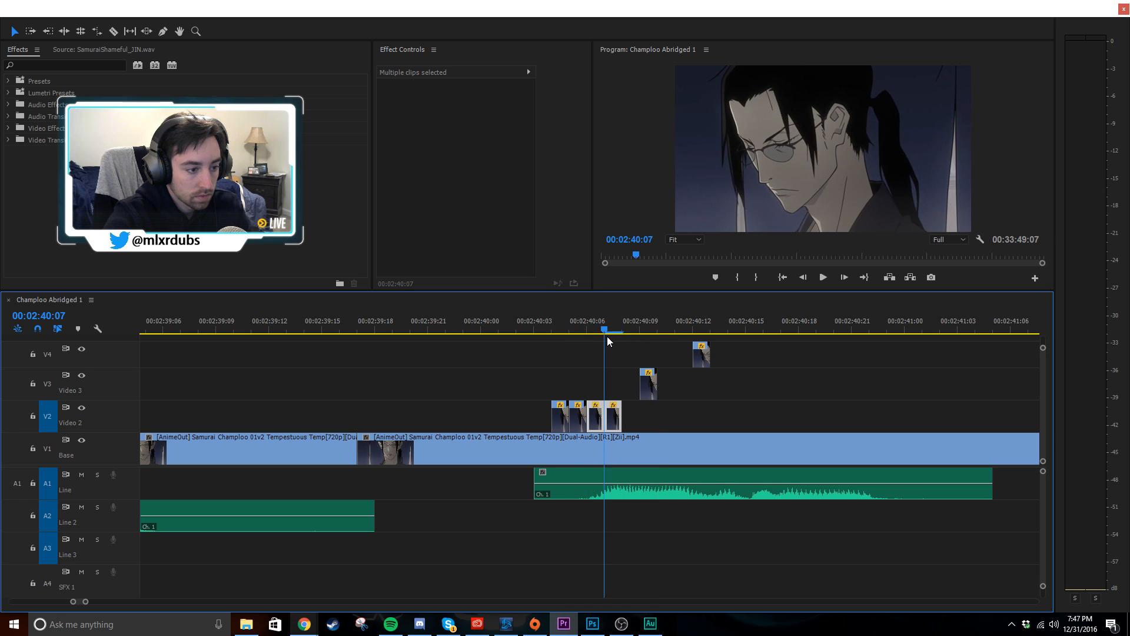
pyautogui.moveTo(645, 378); pyautogui.dragTo(610, 380)
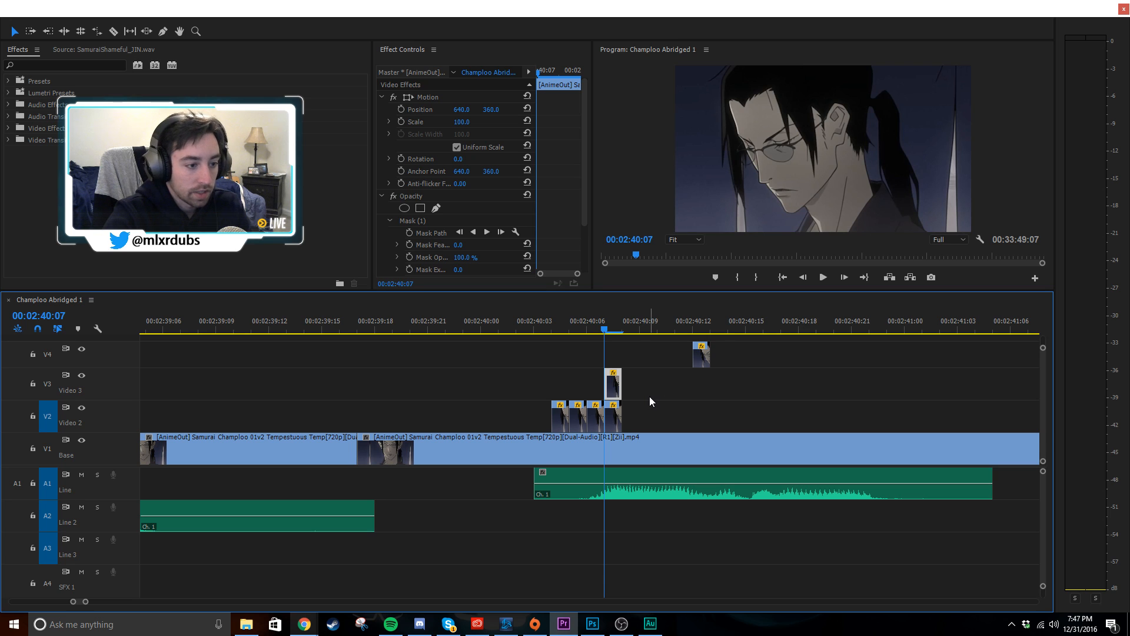
# - Copy the four adjacent mouth clips on V2 and paste them repeatedly on V2 from 02:40:08 to 02:41:00
pyautogui.moveTo(656, 415); pyautogui.dragTo(547, 417)
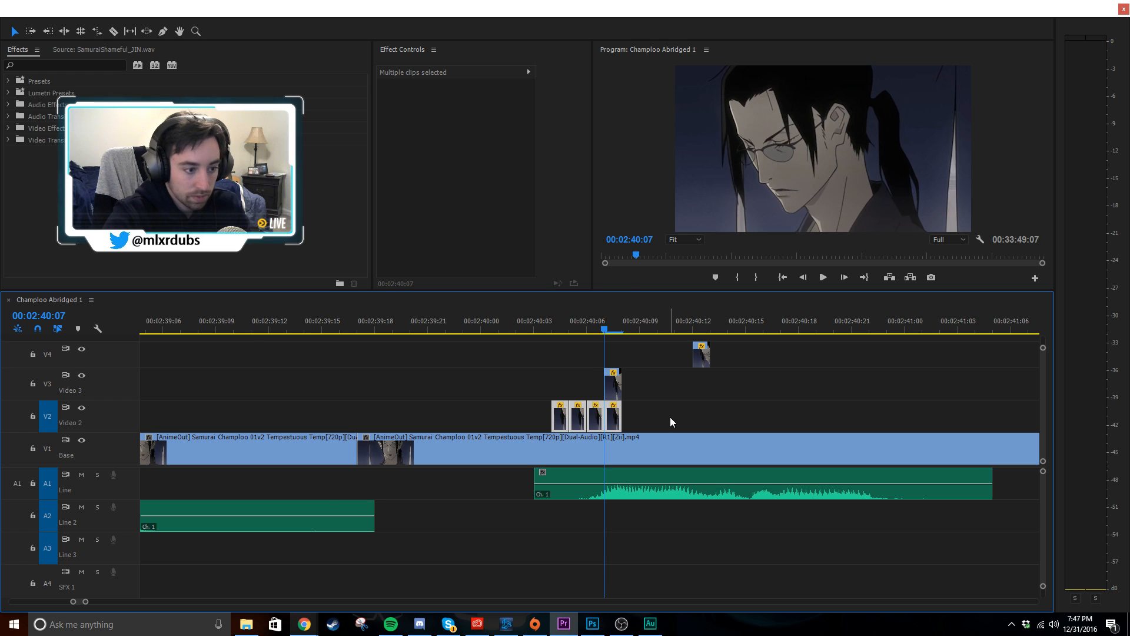
pyautogui.press('-')
pyautogui.press('-')
pyautogui.click(588, 327)
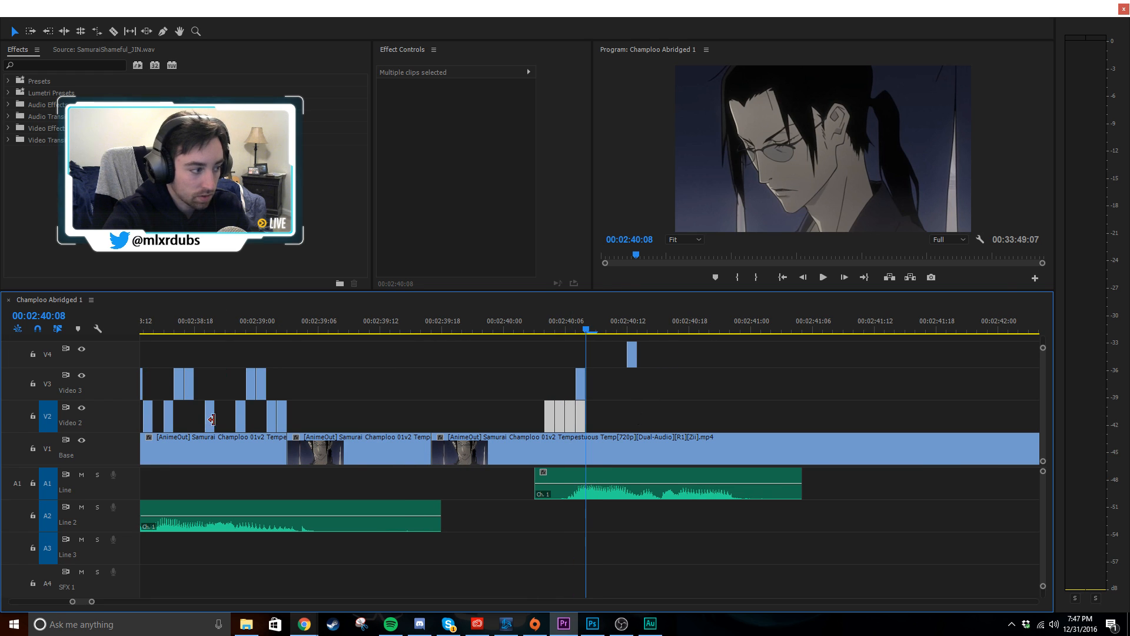
pyautogui.hotkey('ctrl', 'v')
pyautogui.hotkey('ctrl', 'v')
pyautogui.hotkey('ctrl', 'v')
pyautogui.hotkey('ctrl', 'v')
pyautogui.hotkey('ctrl', 'v')
pyautogui.hotkey('ctrl', 'v')
pyautogui.hotkey('ctrl', 'v')
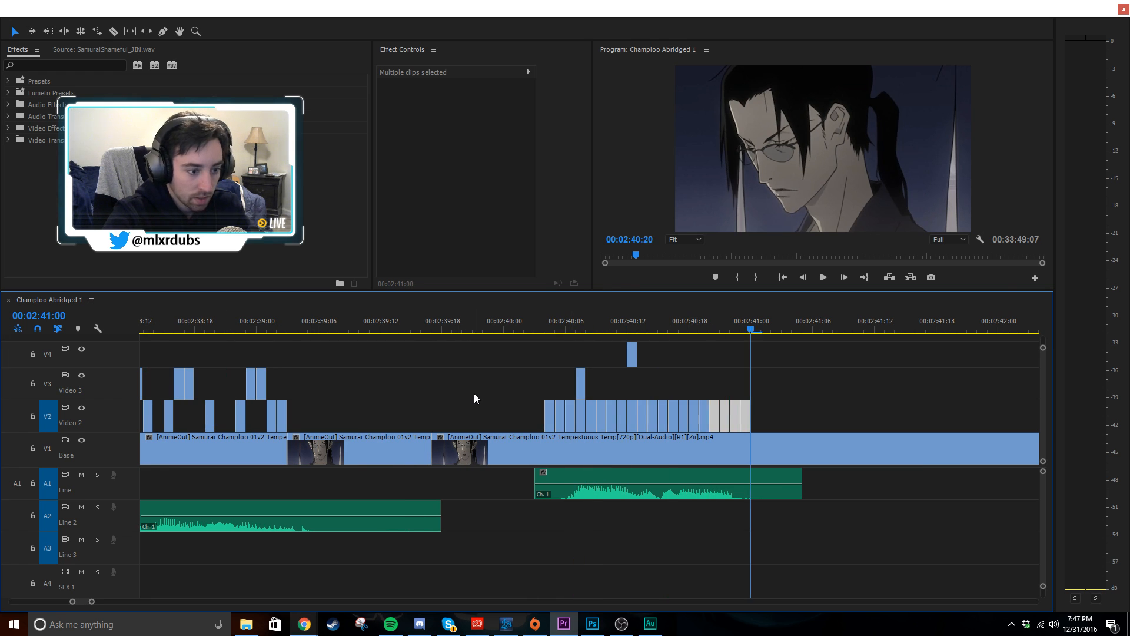
pyautogui.hotkey('ctrl', 'z')
pyautogui.hotkey('ctrl', 'z')
pyautogui.hotkey('ctrl', 'z')
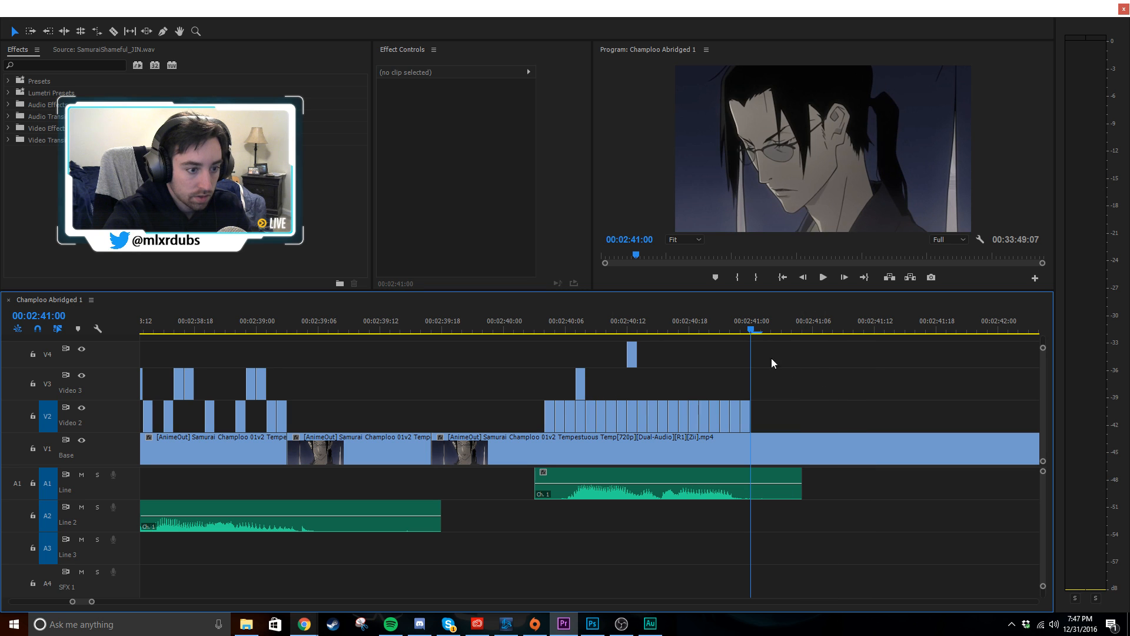
# - Duplicate the last mouth clip on V2 at 02:41:00 and scrub back over the new frames
pyautogui.moveTo(755, 331)
pyautogui.mouseDown()
pyautogui.moveTo(771, 331)
pyautogui.moveTo(755, 333)
pyautogui.mouseUp()
pyautogui.click(745, 419)
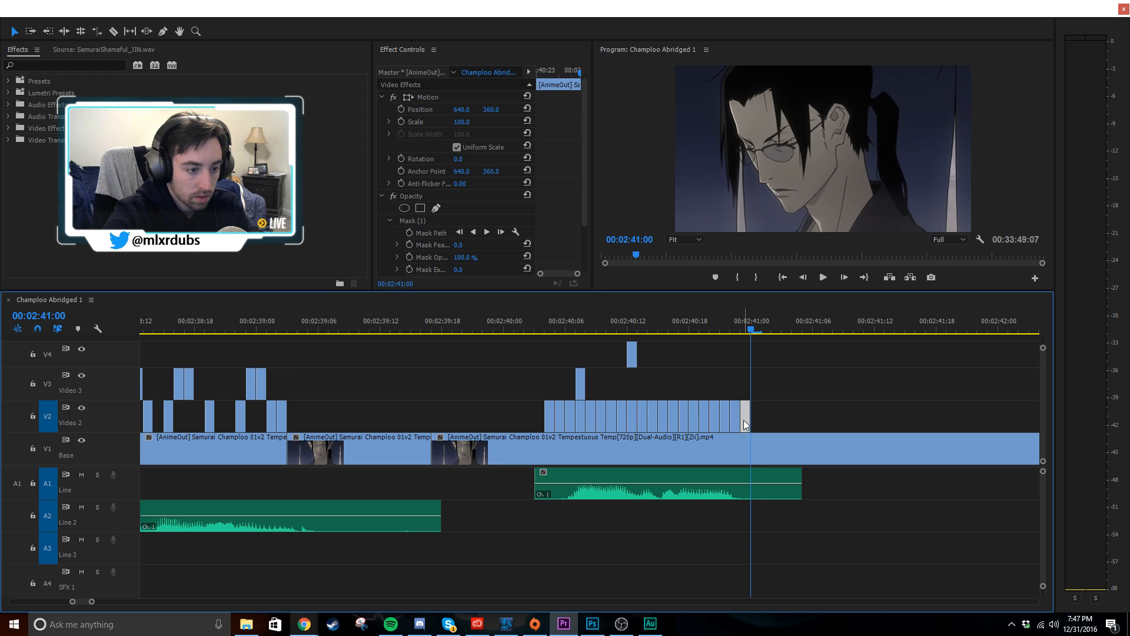
pyautogui.moveTo(754, 327); pyautogui.dragTo(702, 380)
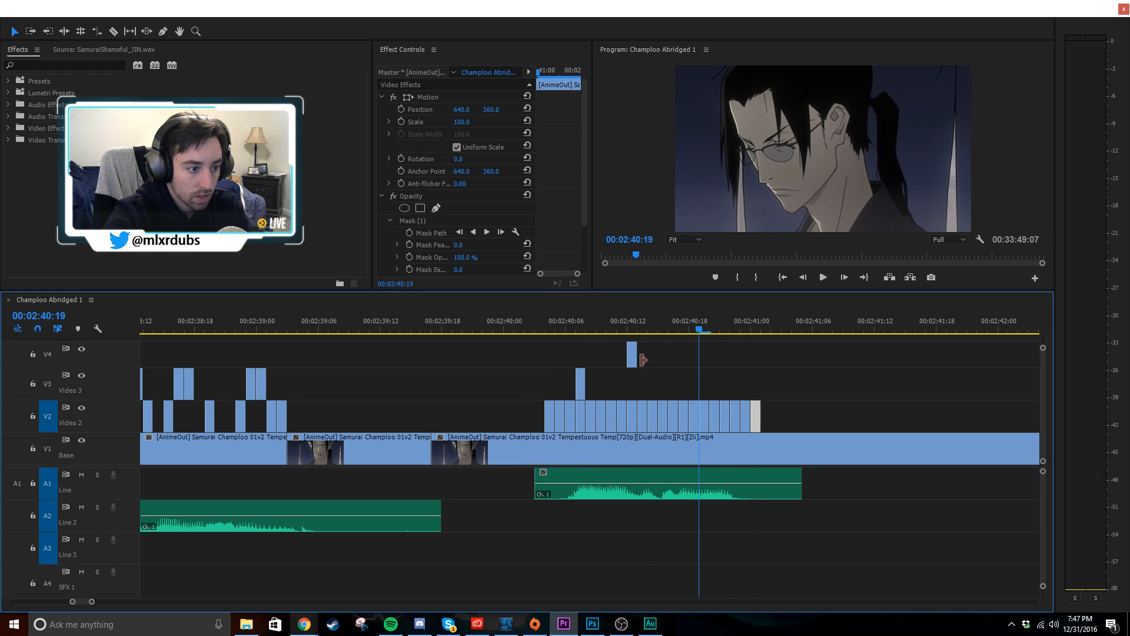
# - Hide tracks V3 and V4 and play back the V2 mouth frames against the dialogue around 02:40:04
pyautogui.click(81, 348)
pyautogui.click(81, 375)
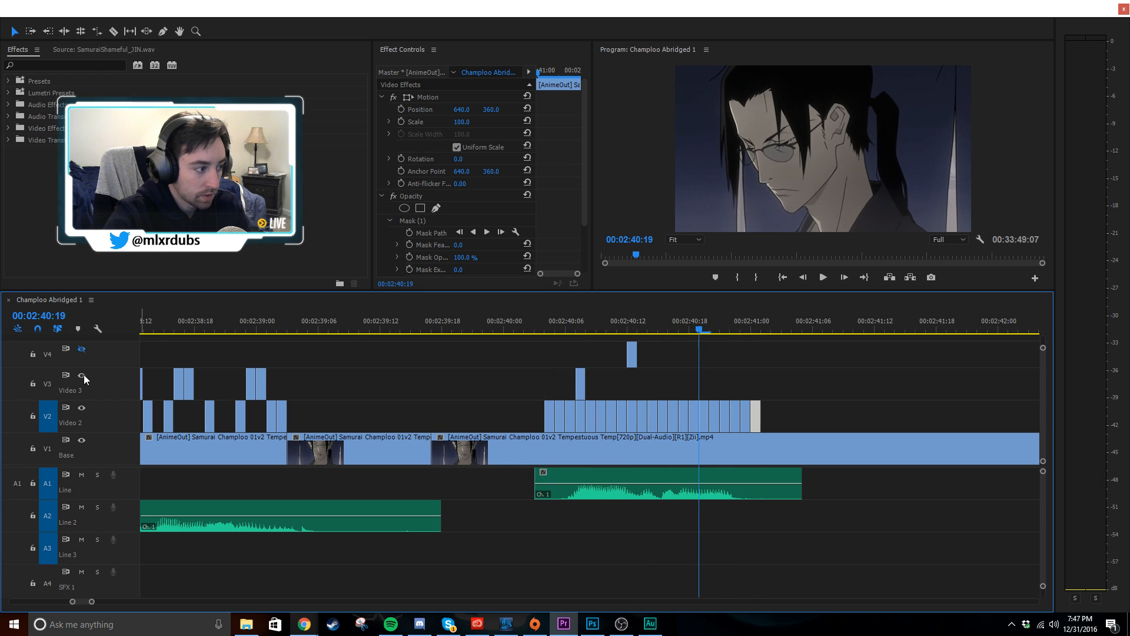
pyautogui.click(548, 323)
pyautogui.press('space')
pyautogui.press('space')
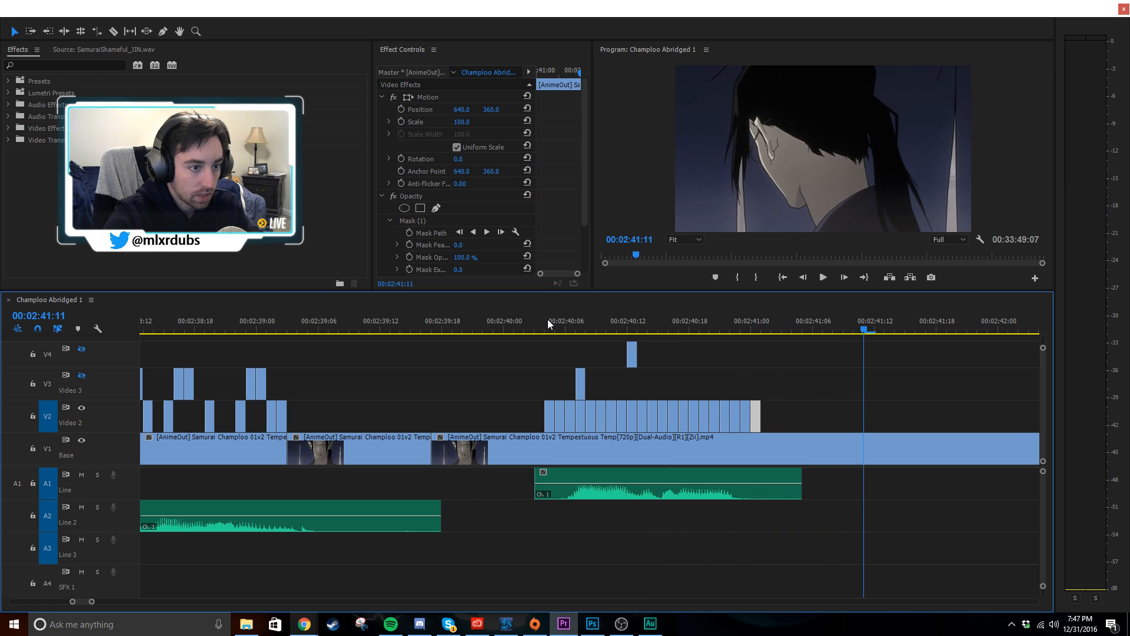
pyautogui.click(544, 323)
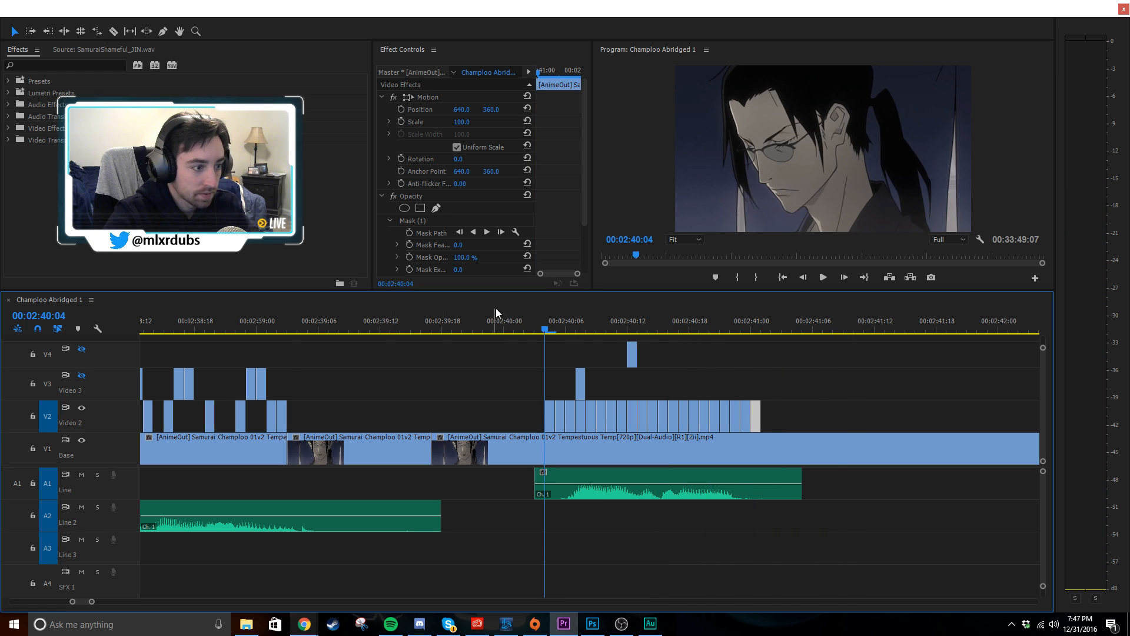
pyautogui.click(472, 328)
pyautogui.press('space')
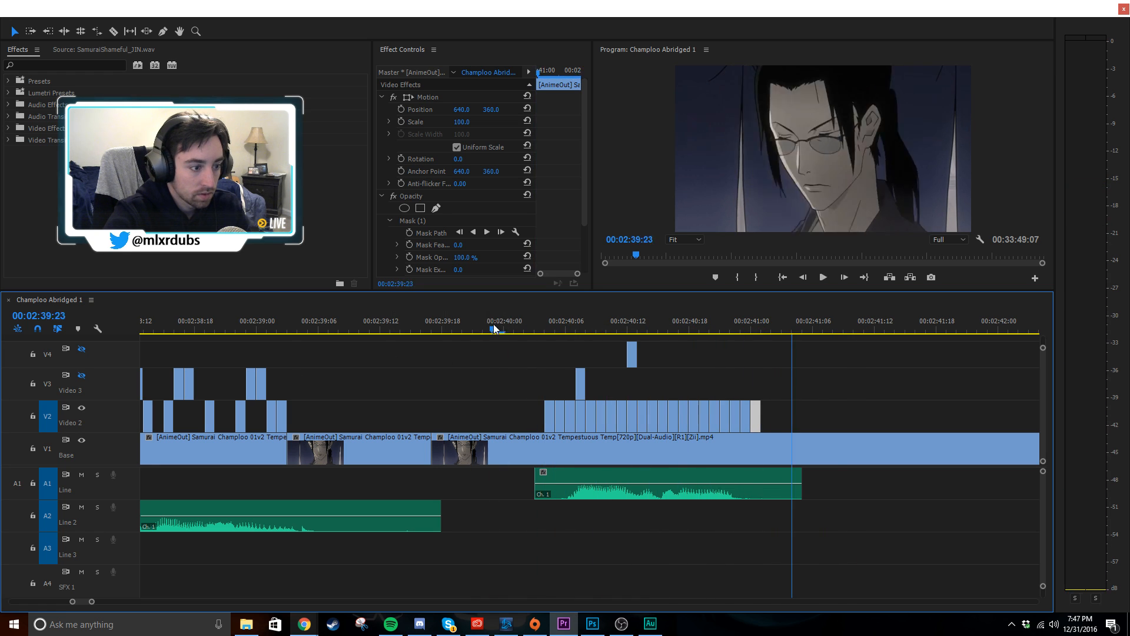
pyautogui.click(532, 325)
pyautogui.moveTo(531, 324); pyautogui.dragTo(574, 356)
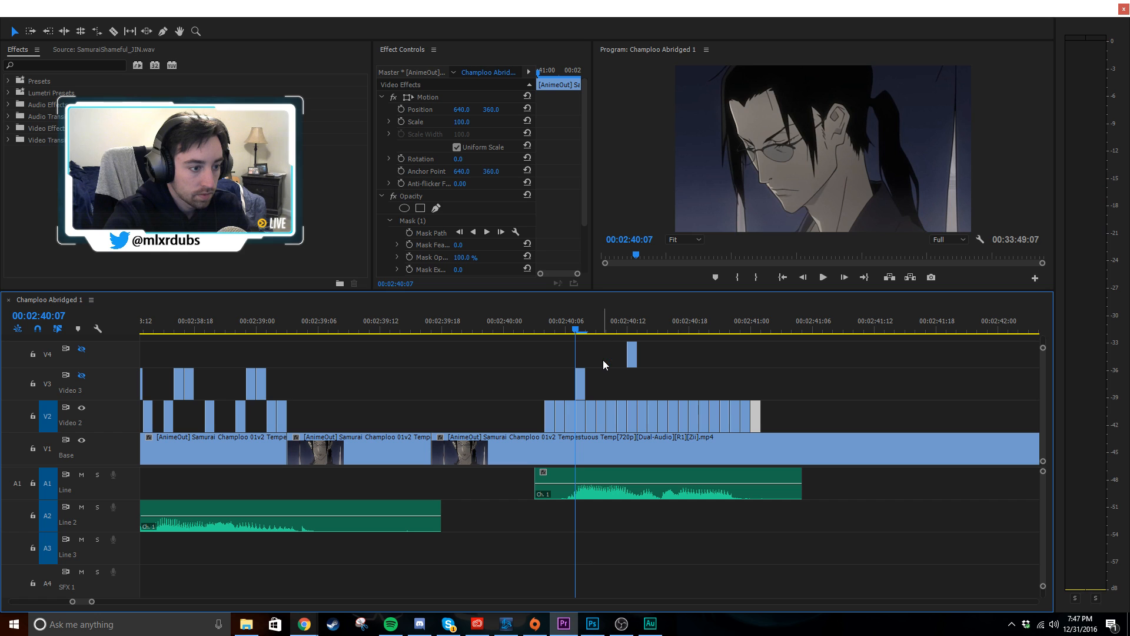
pyautogui.click(614, 628)
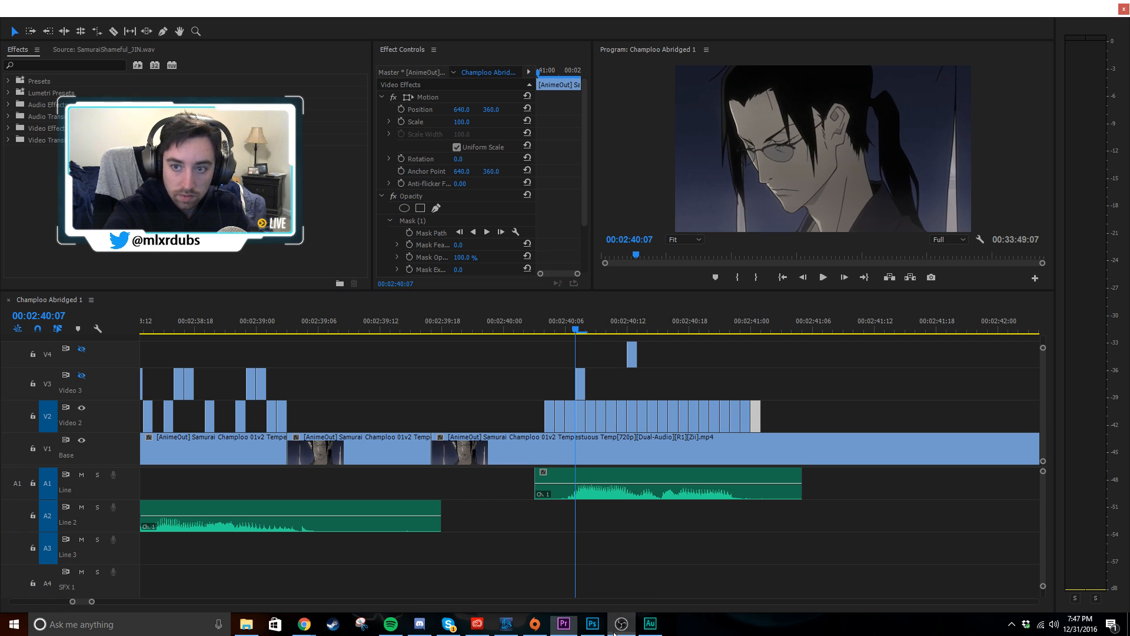
pyautogui.moveTo(303, 625)
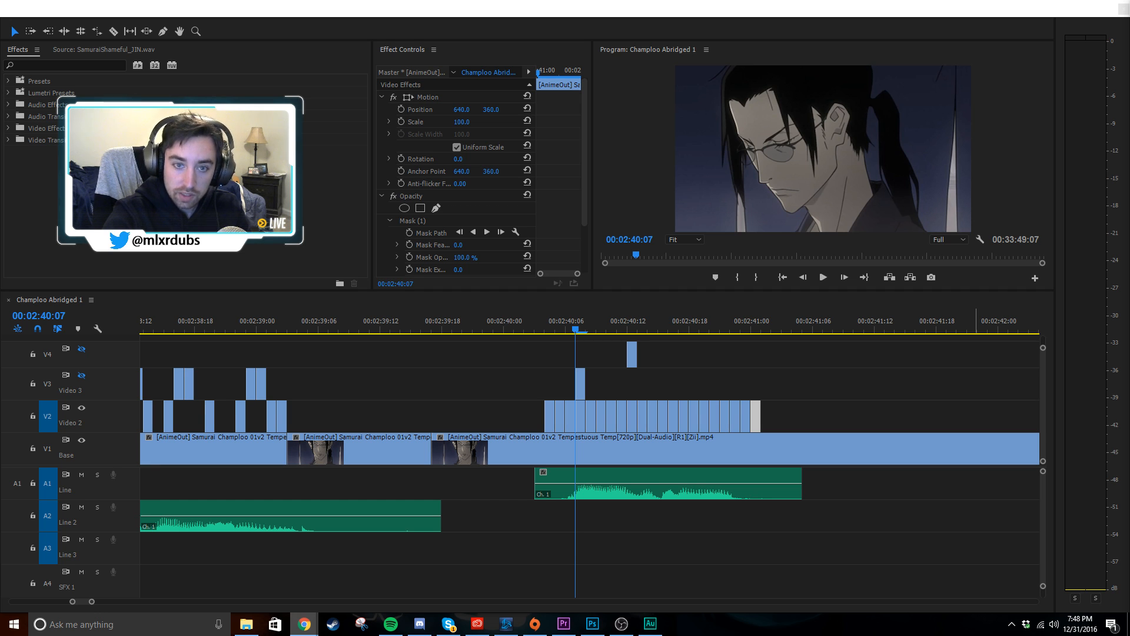
# - Make tracks V3 and V4 visible again and paste a copy of the masked V3 clip on V3 at 02:40:08
pyautogui.click(624, 525)
pyautogui.scroll(4, 624, 526)
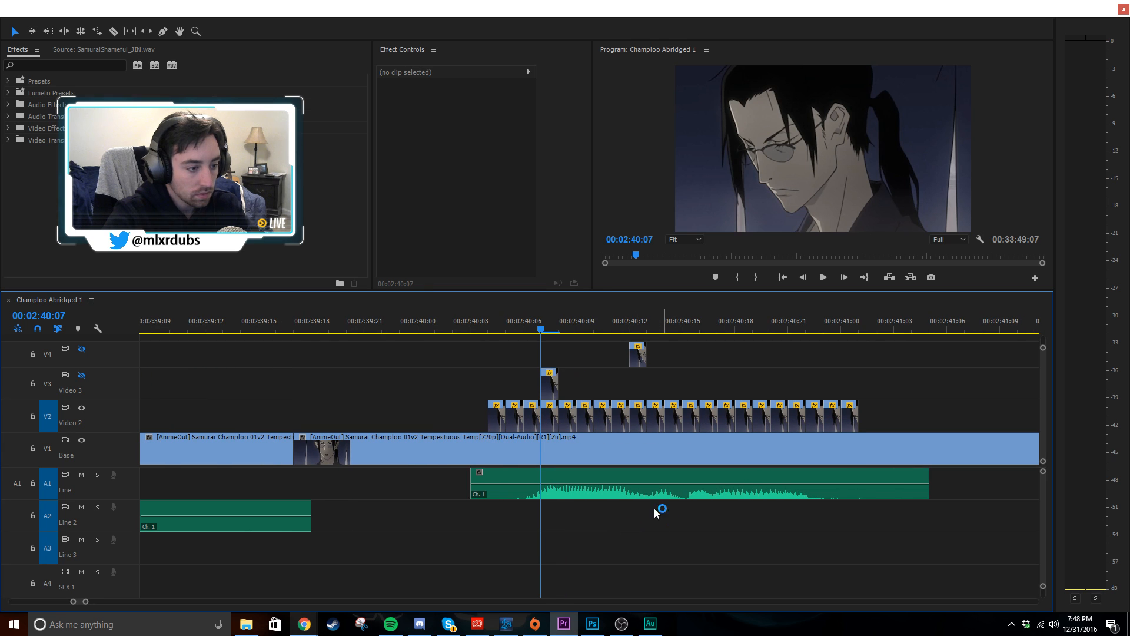
pyautogui.click(550, 383)
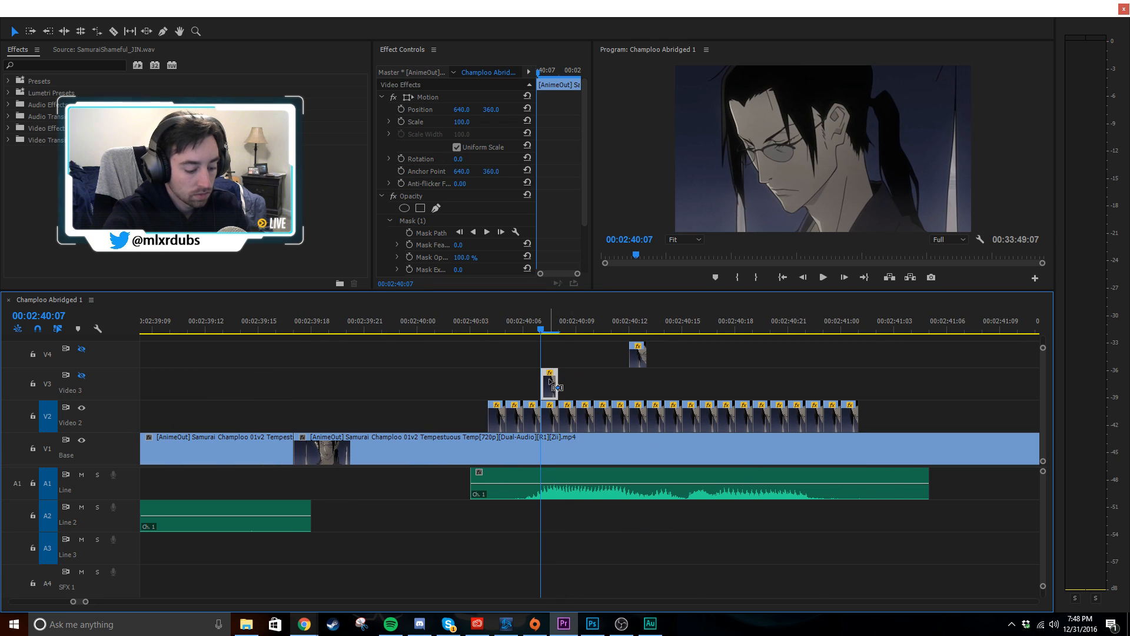
pyautogui.click(560, 323)
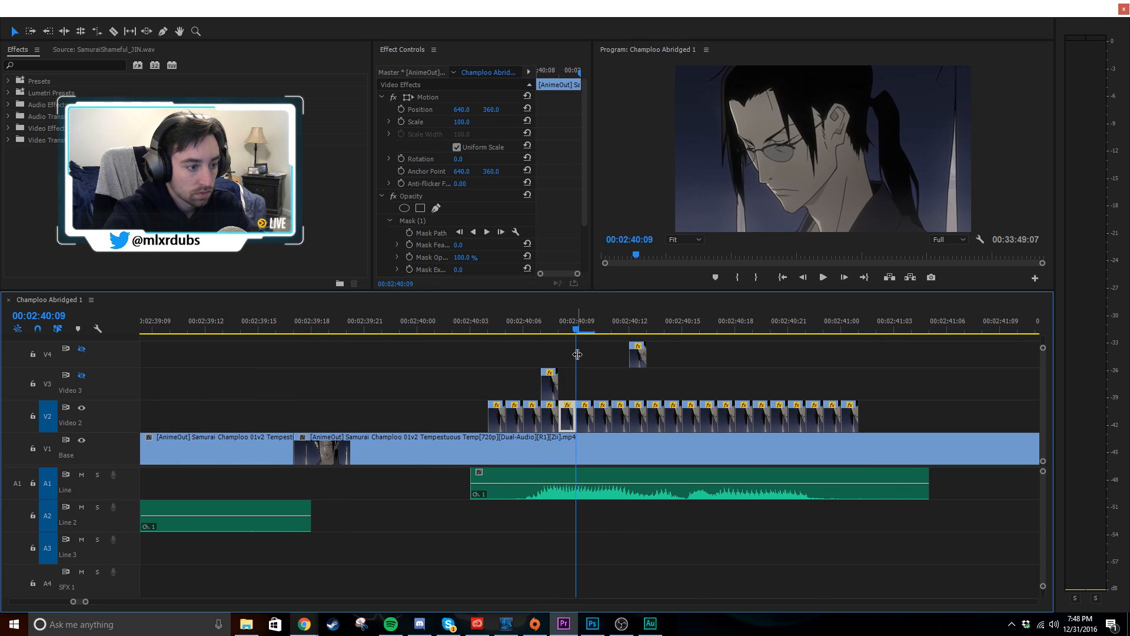
pyautogui.click(520, 379)
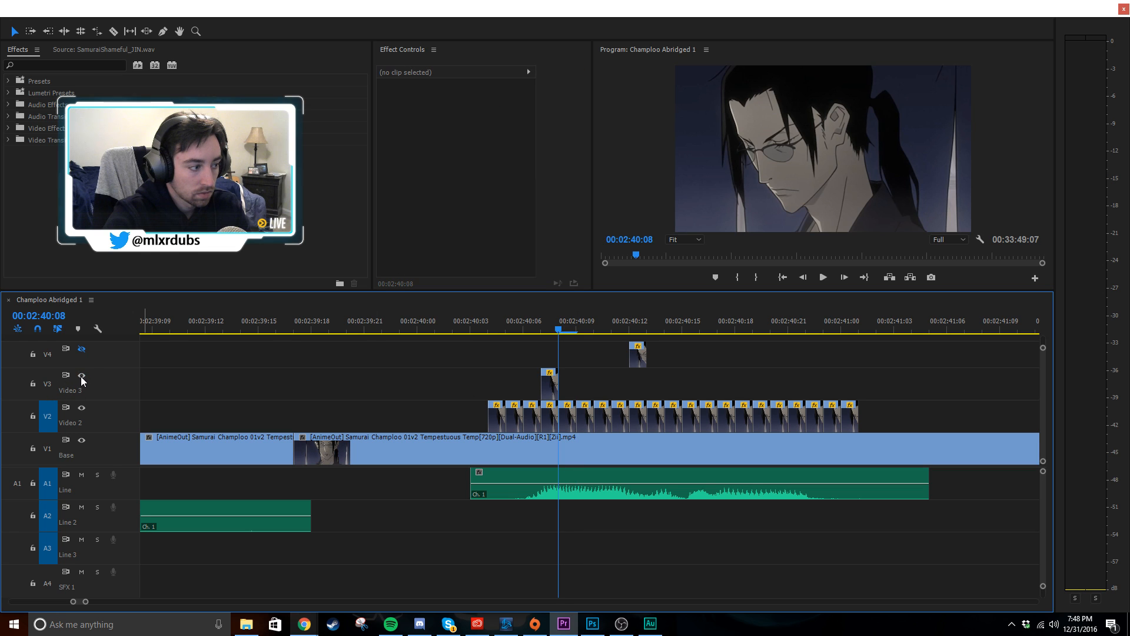
pyautogui.hotkey('ctrl', 'v')
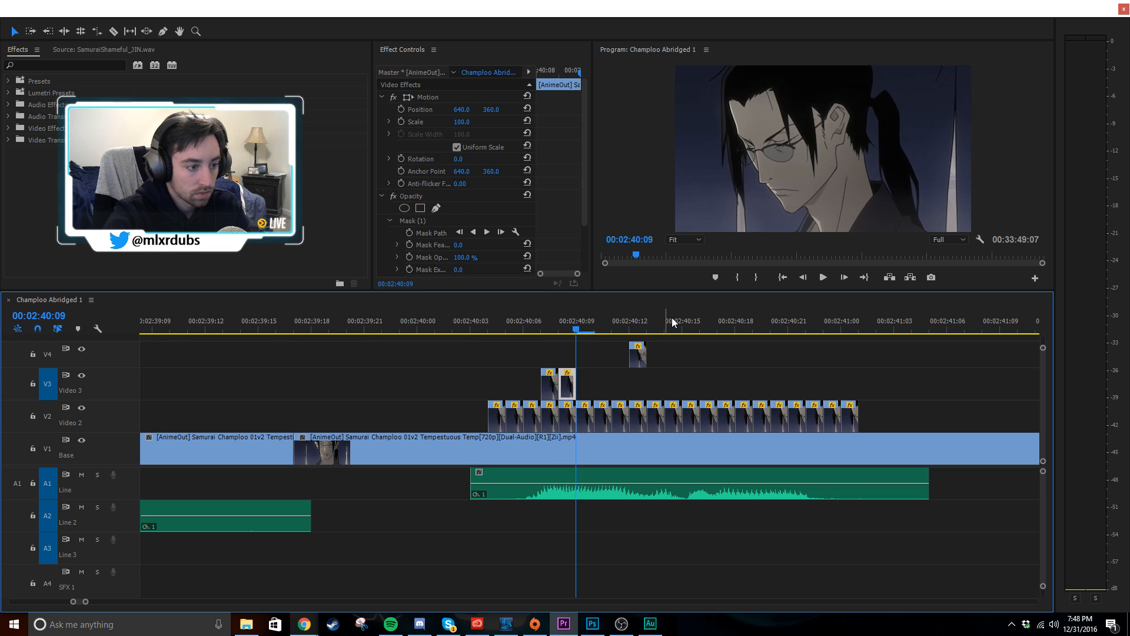
# - Move the V4 mouth clip to 02:40:10 and paste a copy of it on V4 at 02:40:11
pyautogui.moveTo(501, 317); pyautogui.dragTo(606, 324)
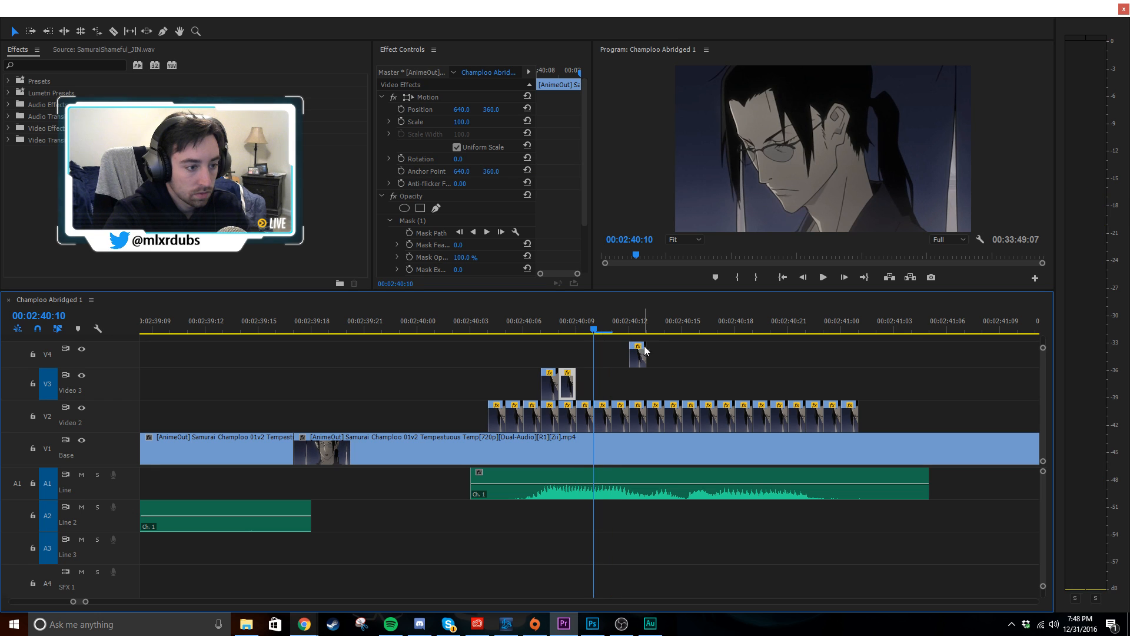
pyautogui.moveTo(639, 359); pyautogui.dragTo(634, 359)
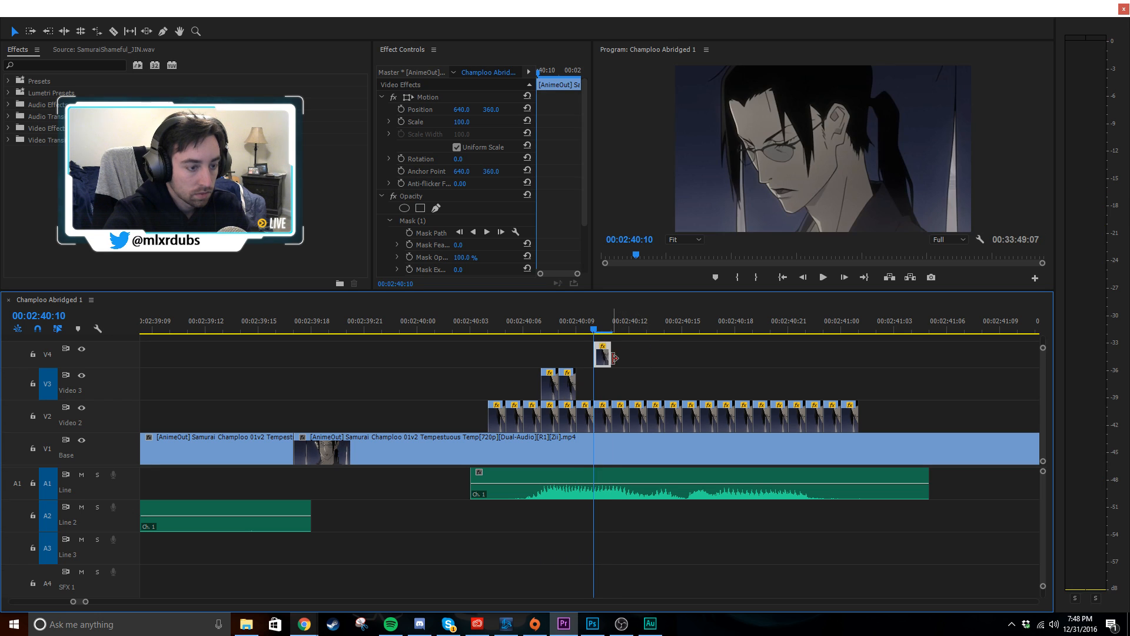
pyautogui.click(611, 323)
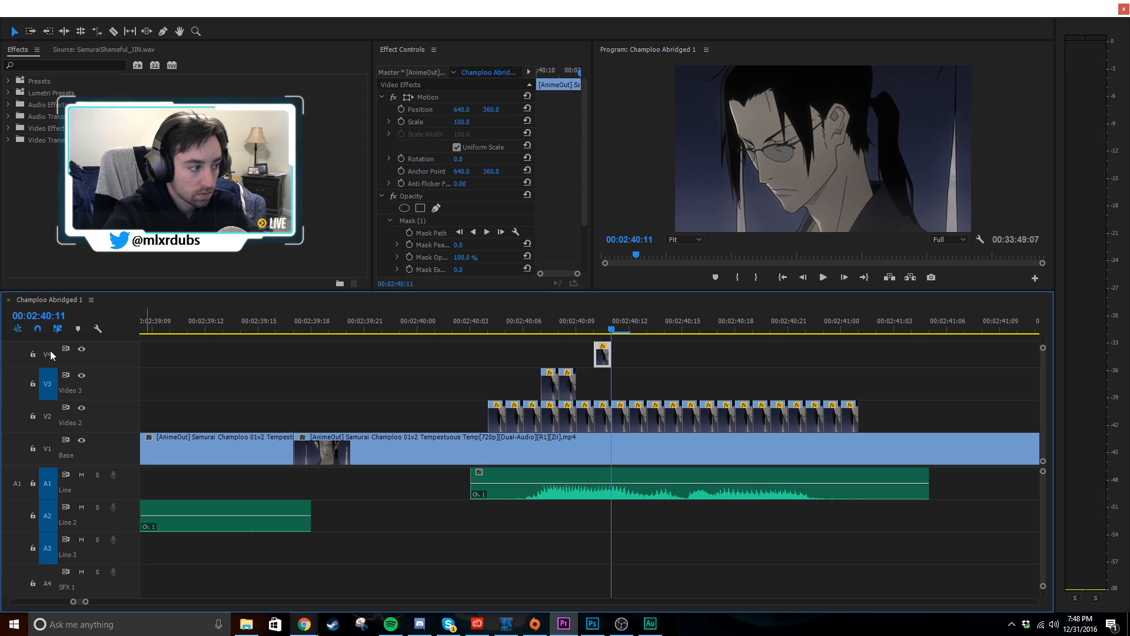
pyautogui.click(47, 388)
pyautogui.hotkey('ctrl', 'v')
pyautogui.moveTo(561, 329); pyautogui.dragTo(632, 323)
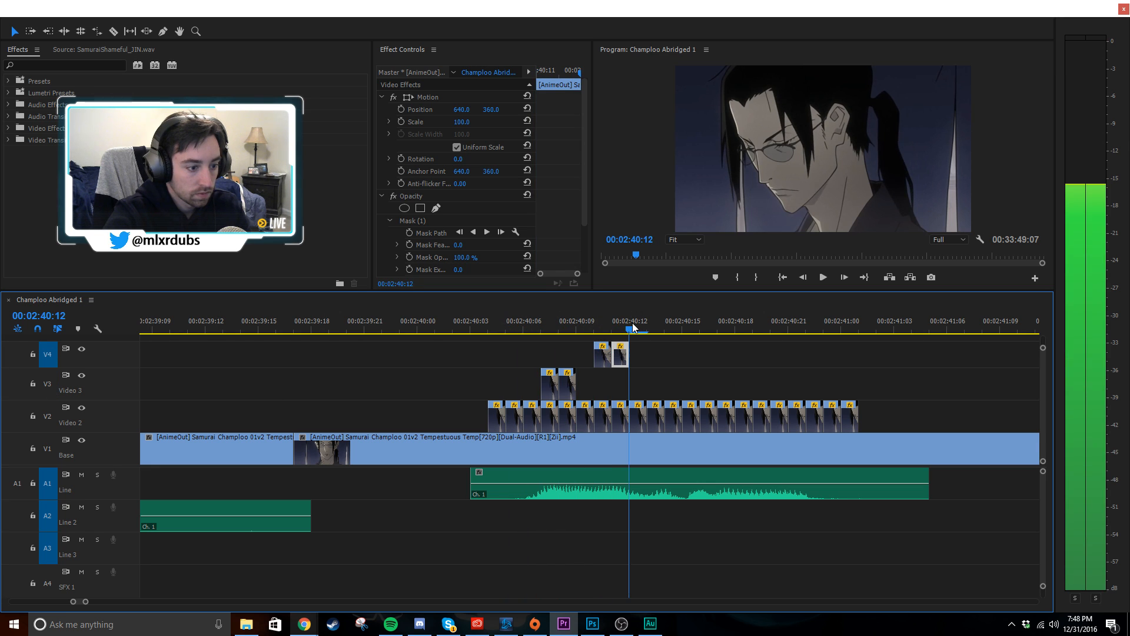
# - Copy the second masked V3 clip, paste it on V3 at 02:40:12, and scrub through the mouth movement
pyautogui.click(568, 385)
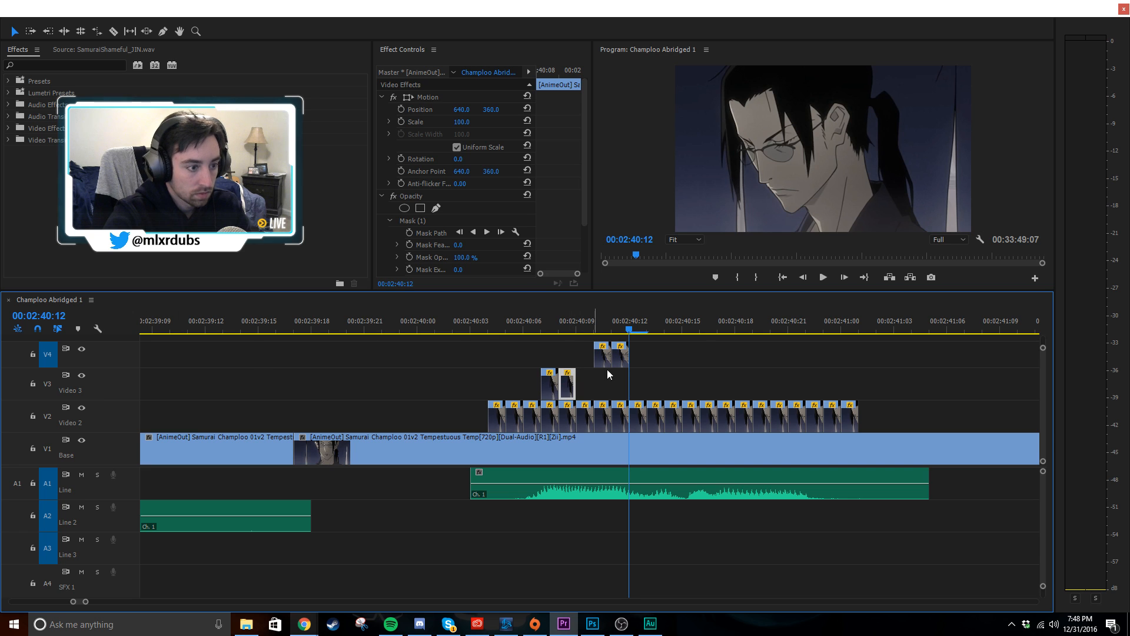
pyautogui.click(50, 363)
pyautogui.hotkey('ctrl', 'v')
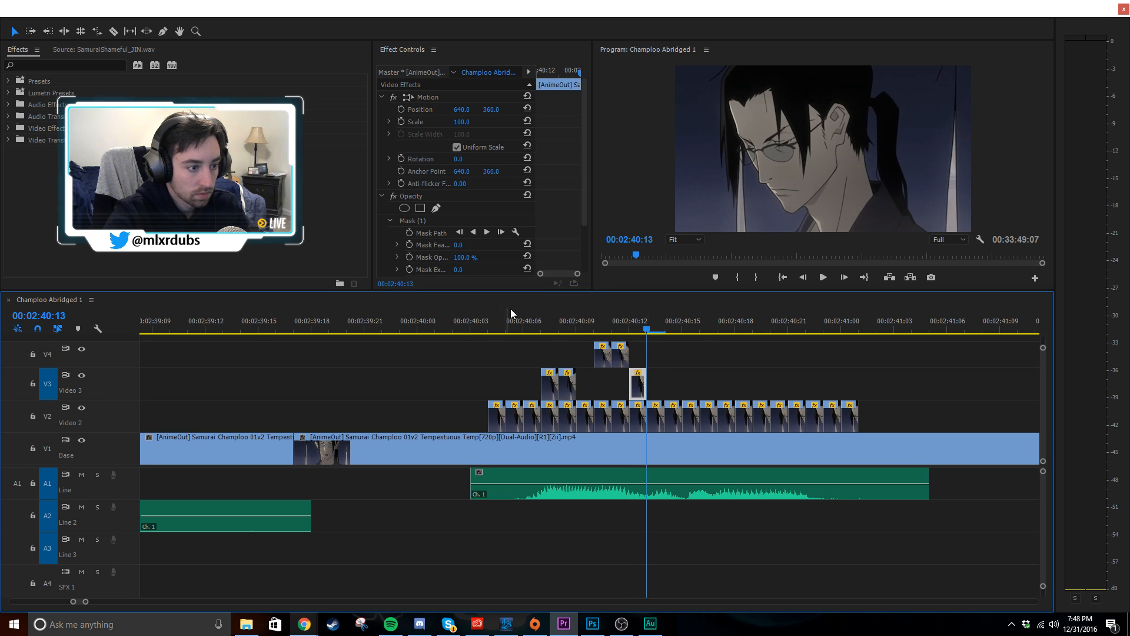
pyautogui.moveTo(530, 310); pyautogui.dragTo(657, 366)
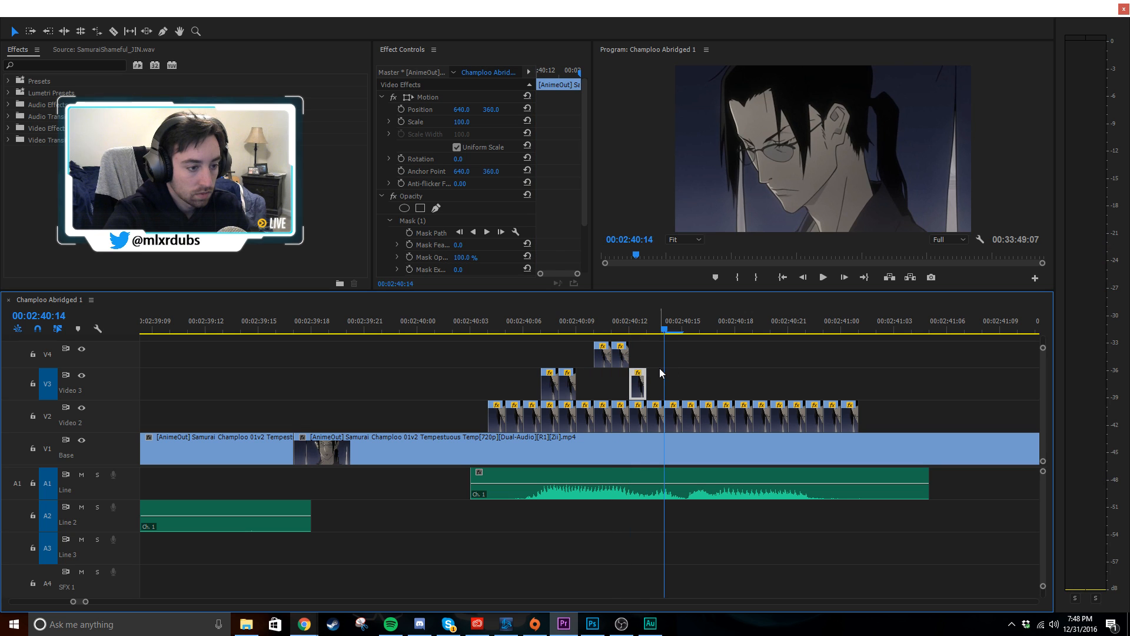
# - Move the two V4 clips and the last V3 clip one frame earlier so the group starts at 02:40:09
pyautogui.click(587, 344)
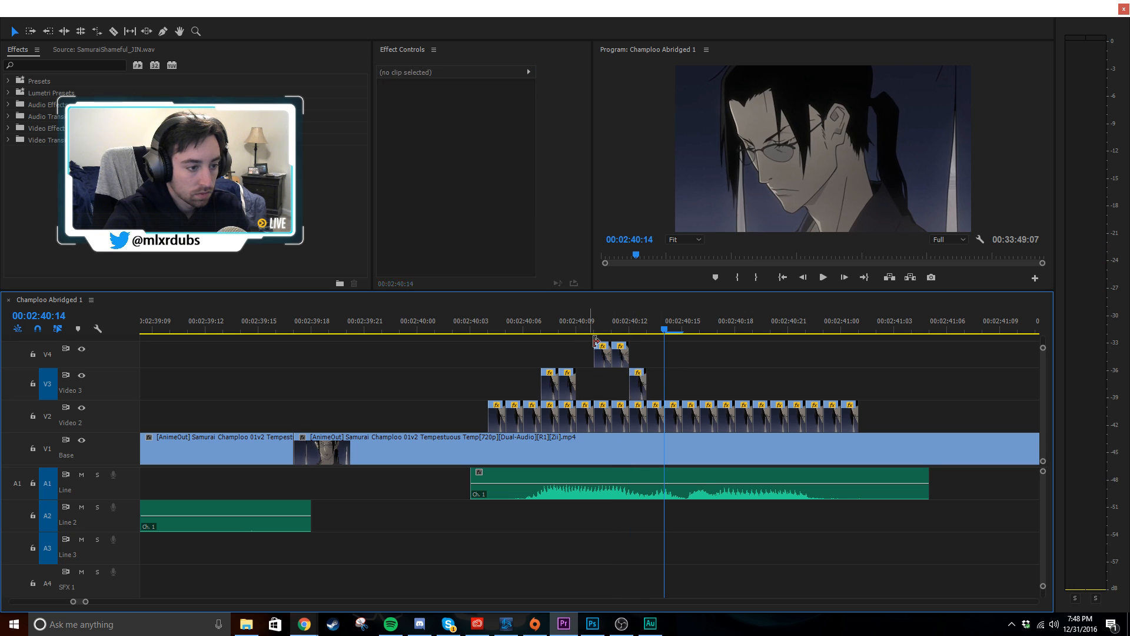
pyautogui.moveTo(705, 341); pyautogui.dragTo(582, 360)
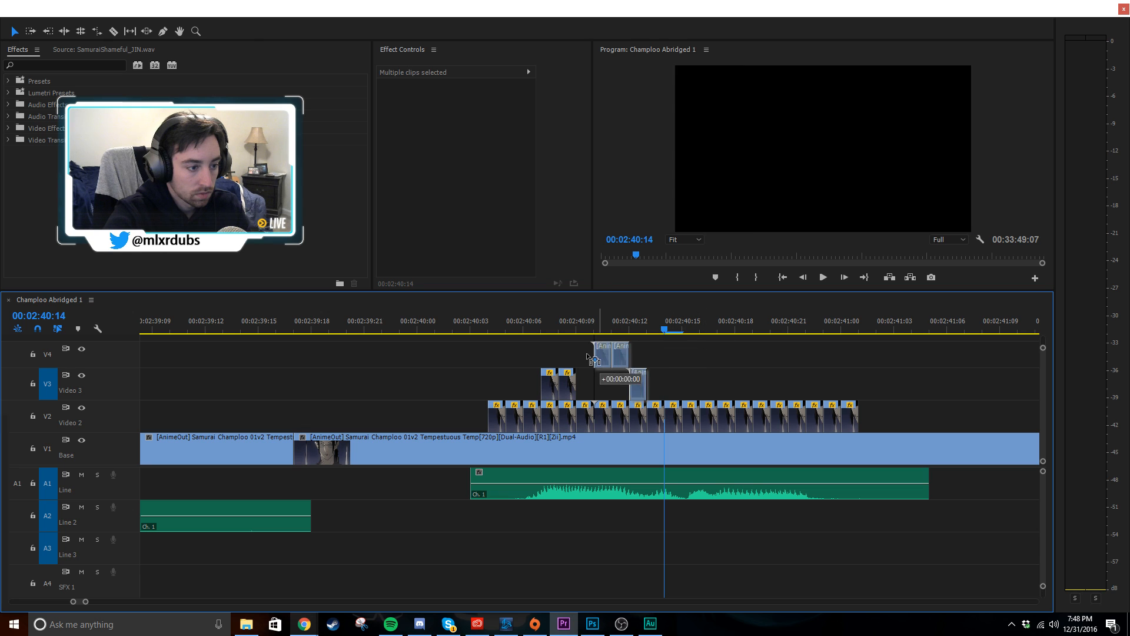
pyautogui.moveTo(519, 325); pyautogui.dragTo(648, 323)
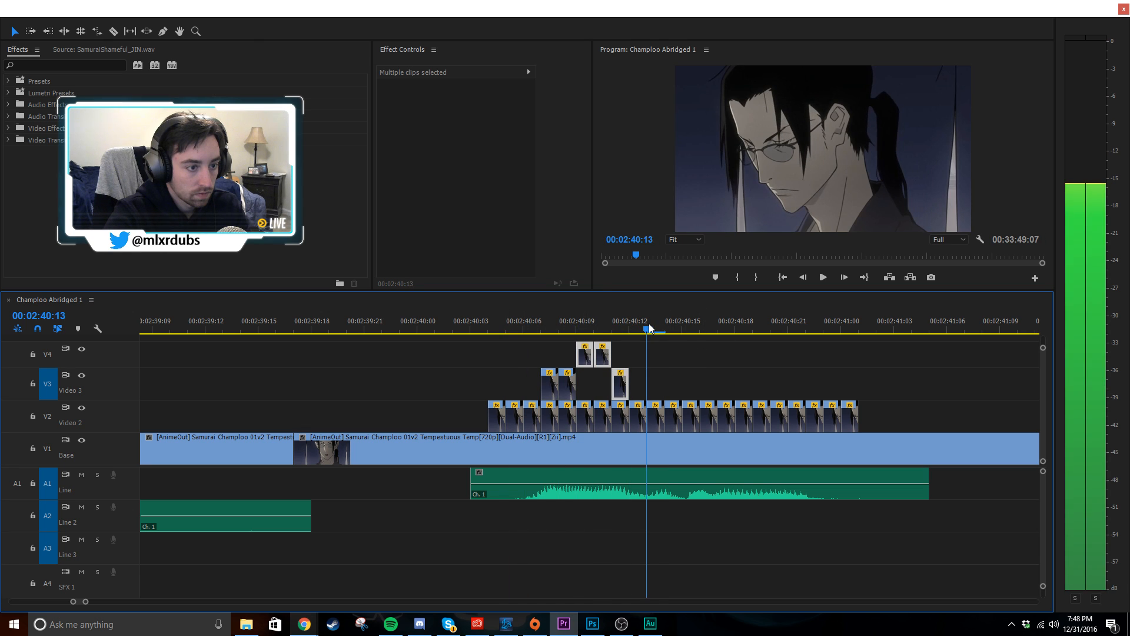
# - Swap the last two mouth clips so the V3 one sits at 02:40:10 and the V4 one at 02:40:11, and preview them
pyautogui.click(703, 355)
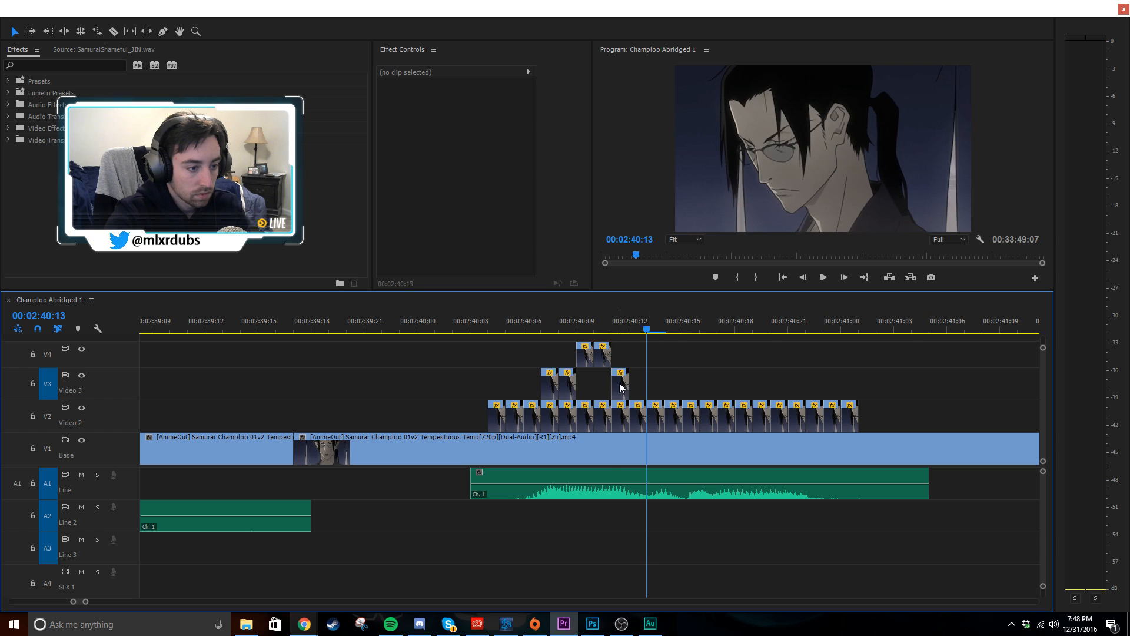
pyautogui.moveTo(619, 382); pyautogui.dragTo(631, 358)
pyautogui.click(514, 313)
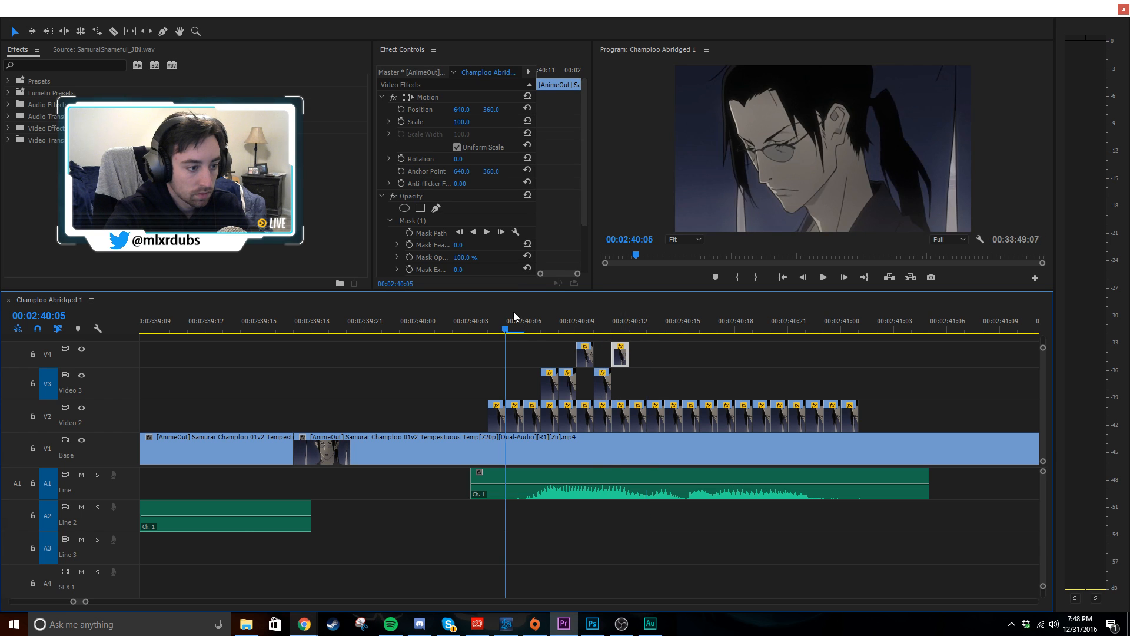
pyautogui.press('space')
pyautogui.moveTo(550, 319); pyautogui.dragTo(588, 319)
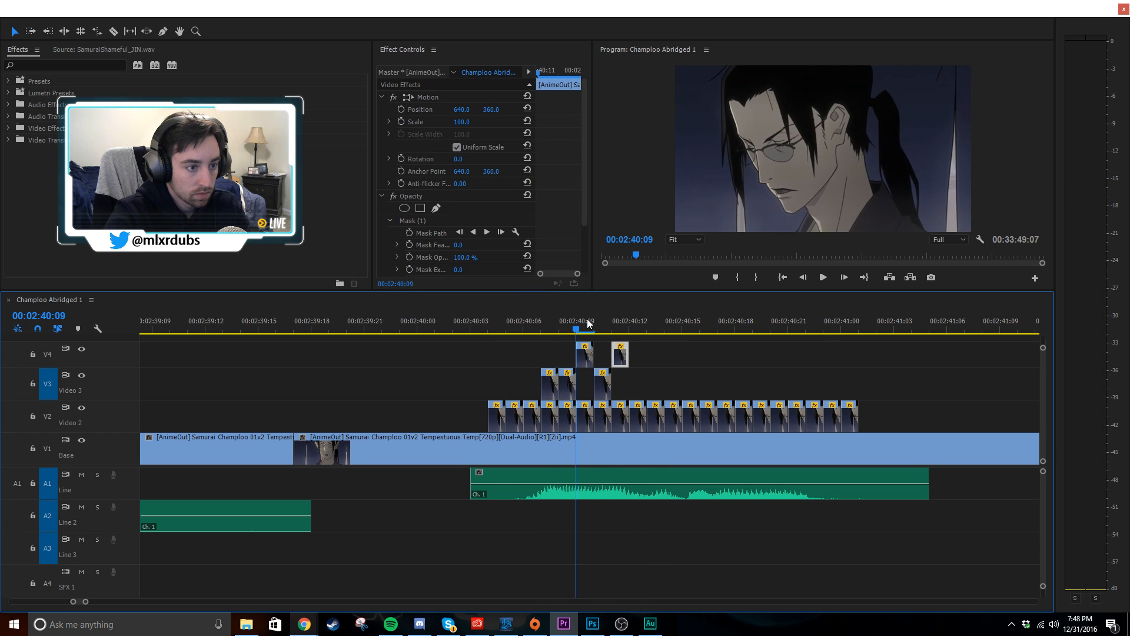
pyautogui.click(523, 323)
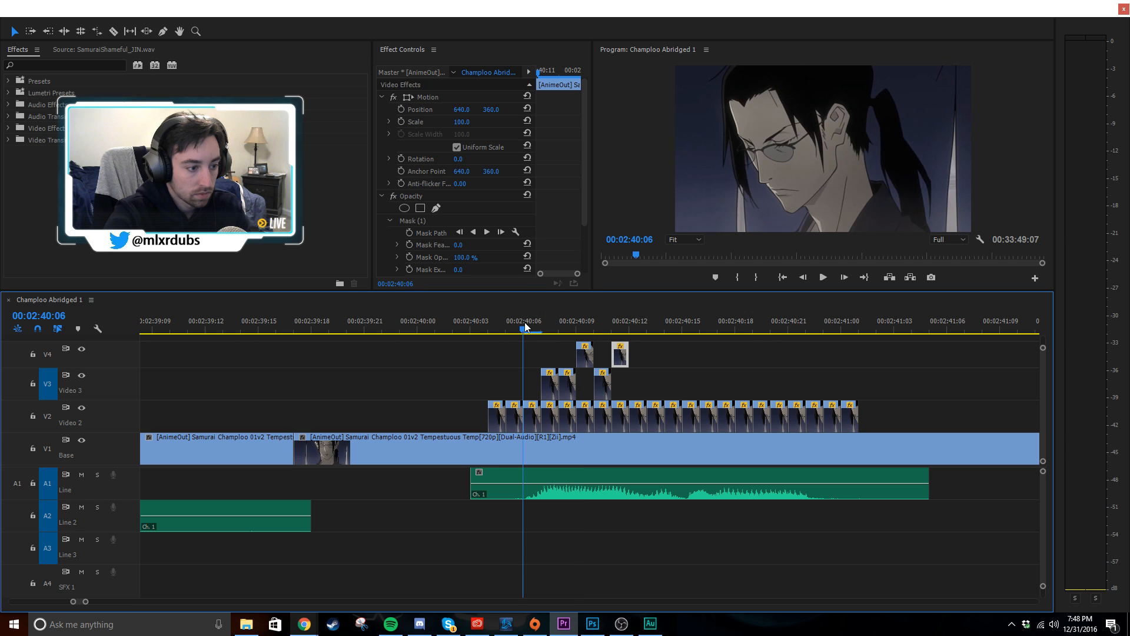
# - Shift all five V3 and V4 mouth clips one frame earlier so they start at 02:40:06, and check the sync
pyautogui.moveTo(550, 347); pyautogui.dragTo(627, 383)
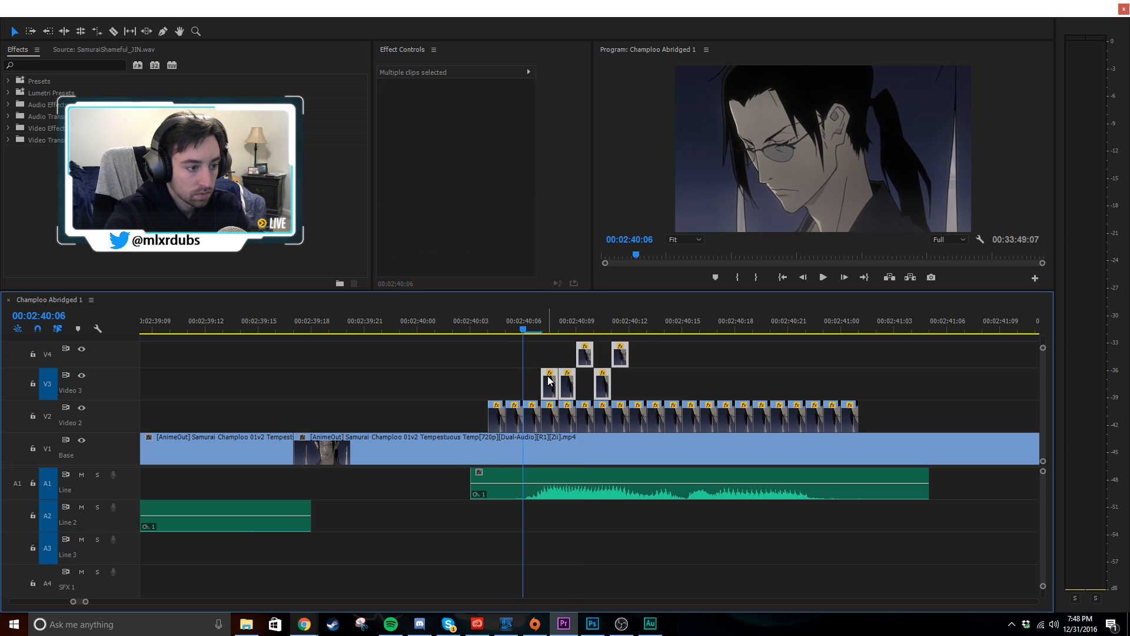
pyautogui.hotkey('alt', 'Left')
pyautogui.moveTo(539, 326)
pyautogui.mouseDown()
pyautogui.moveTo(571, 326)
pyautogui.moveTo(542, 334)
pyautogui.mouseUp()
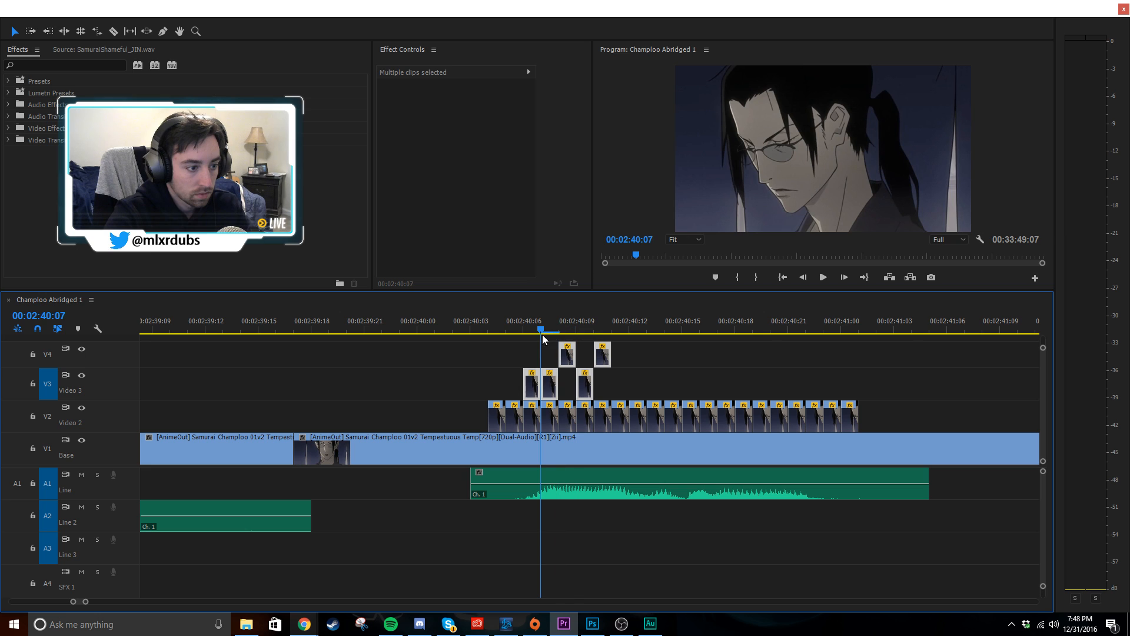
pyautogui.click(639, 390)
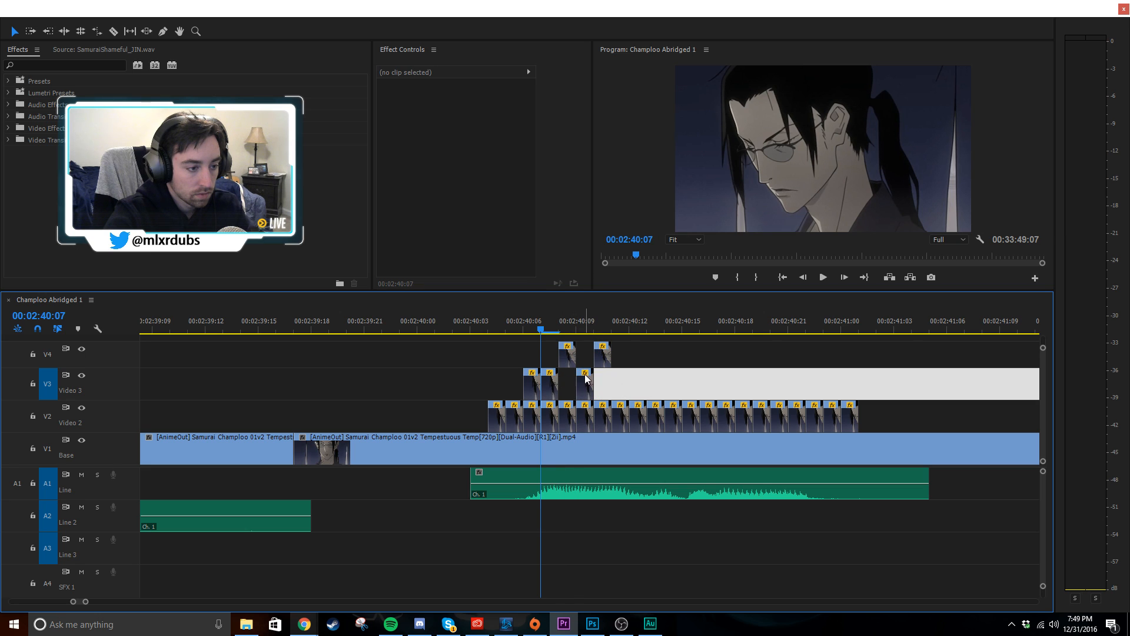
# - Swap the last two V3 and V4 mouth clips, delete the V3 clip at 02:40:07, and close the one-frame gap
pyautogui.moveTo(602, 355); pyautogui.dragTo(605, 381)
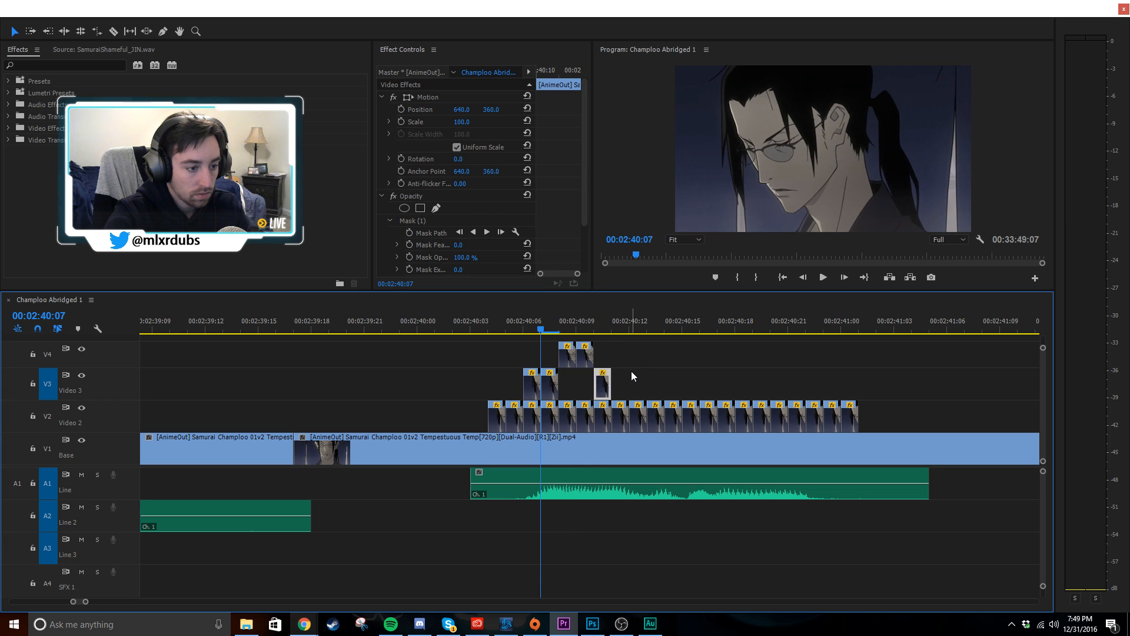
pyautogui.click(631, 371)
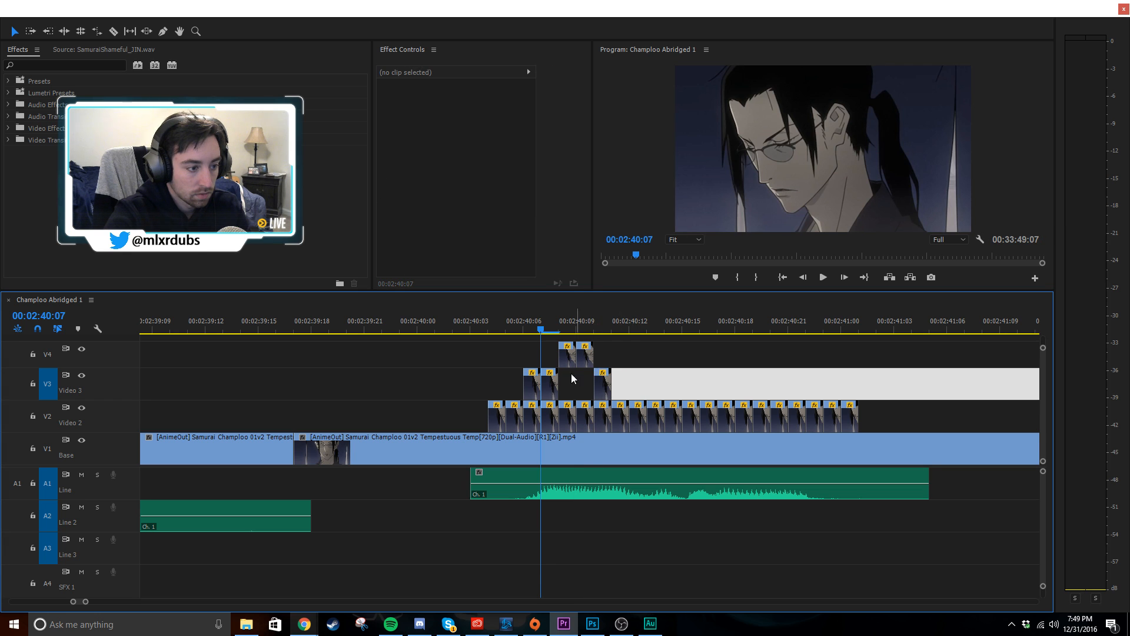
pyautogui.click(533, 387)
pyautogui.press('Delete')
pyautogui.moveTo(640, 347); pyautogui.dragTo(534, 387)
pyautogui.press('space')
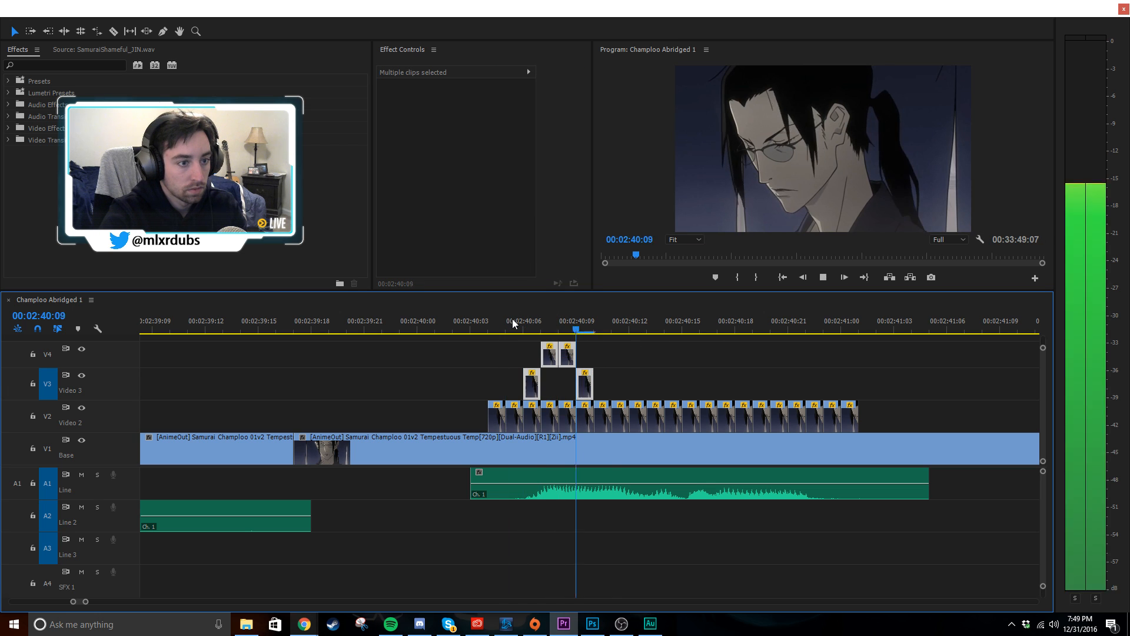
pyautogui.moveTo(512, 319); pyautogui.dragTo(595, 323)
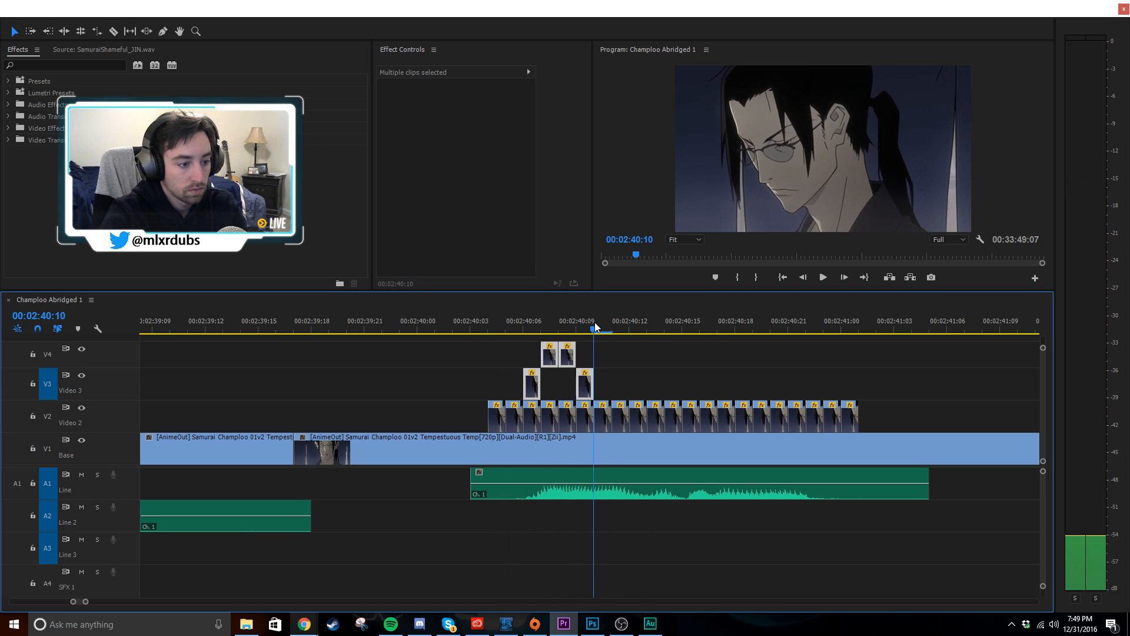
# - Copy the two V4 mouth clips, paste them on V4 at 02:40:10, and scrub through the result
pyautogui.moveTo(619, 360); pyautogui.dragTo(543, 344)
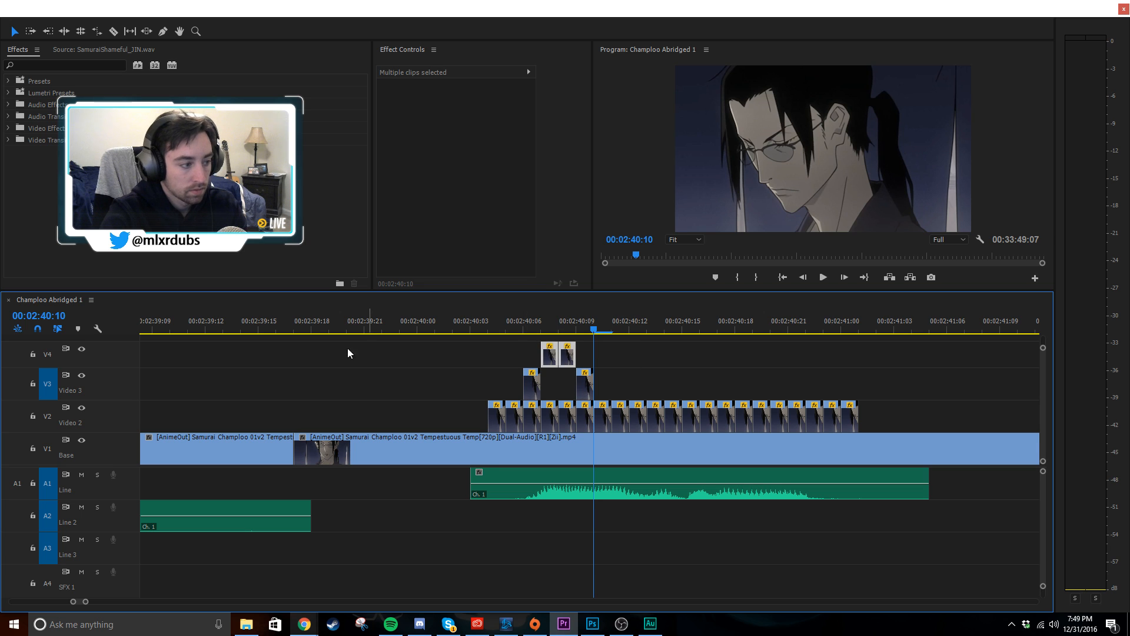
pyautogui.hotkey('ctrl', 'v')
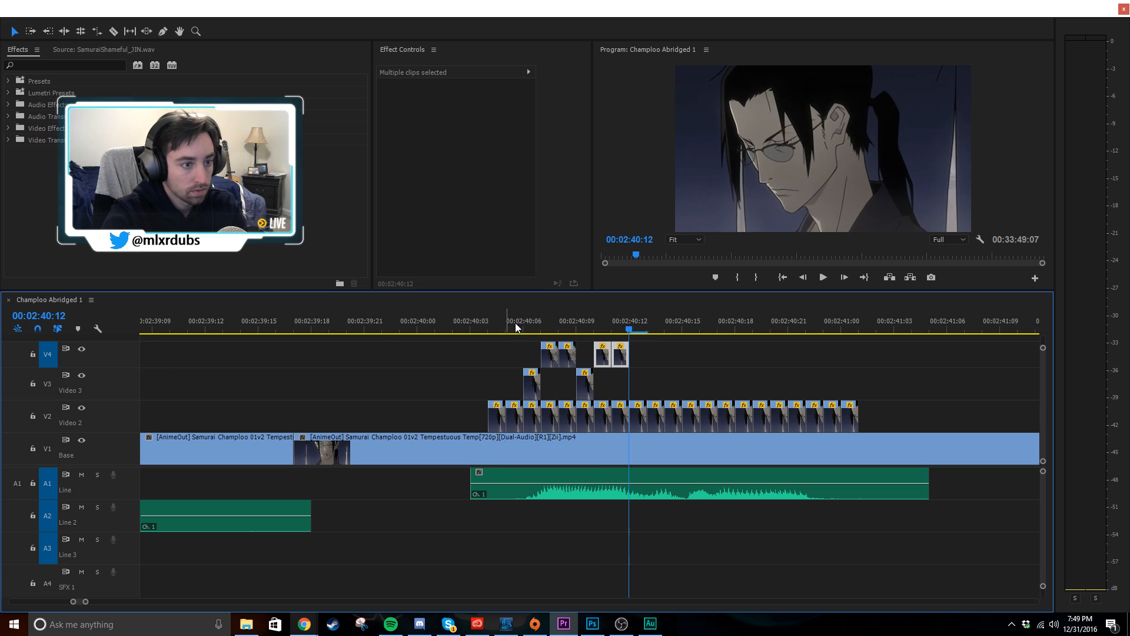
pyautogui.moveTo(516, 326); pyautogui.dragTo(644, 323)
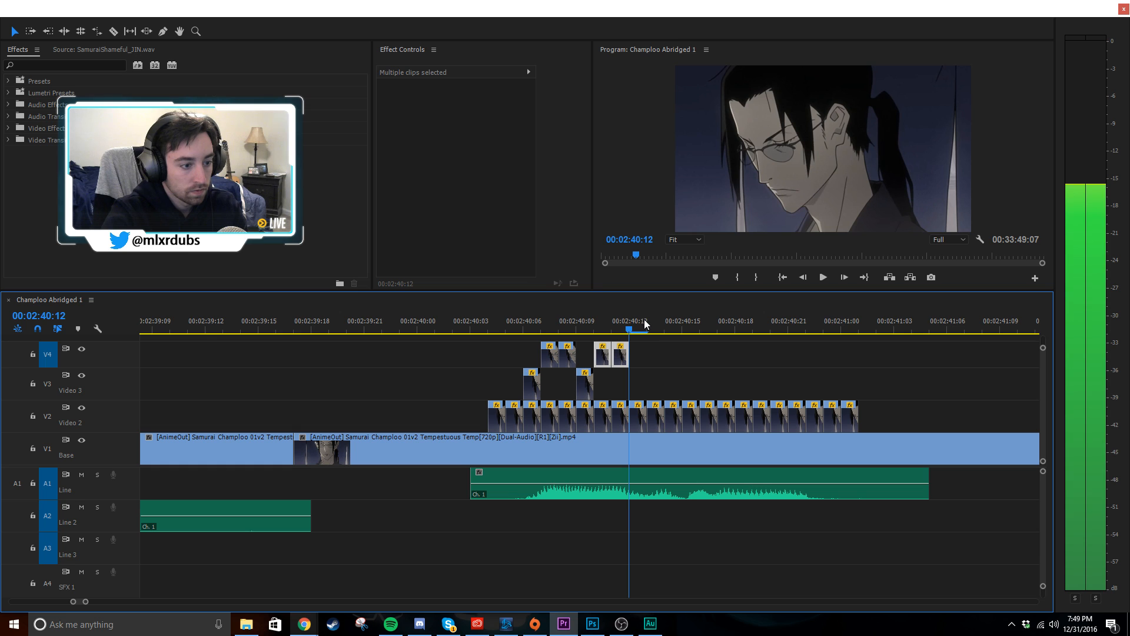
# - Copy the V3 mouth clip at 02:40:09, paste it on V3 at 02:40:12, and scrub through the movement
pyautogui.click(586, 384)
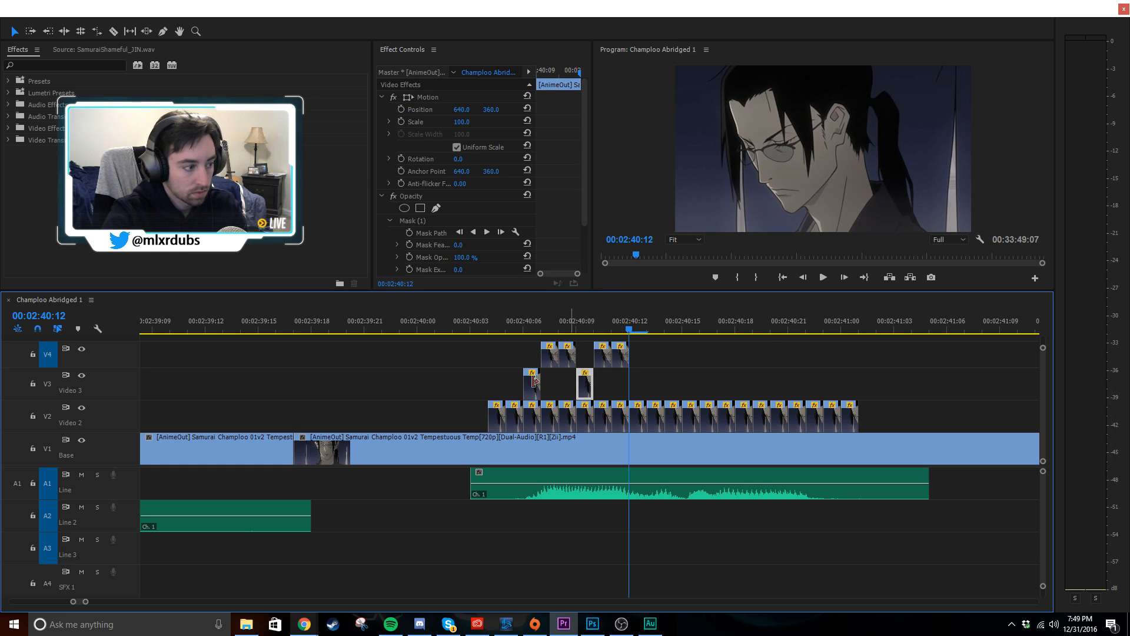
pyautogui.click(47, 383)
pyautogui.hotkey('ctrl', 'v')
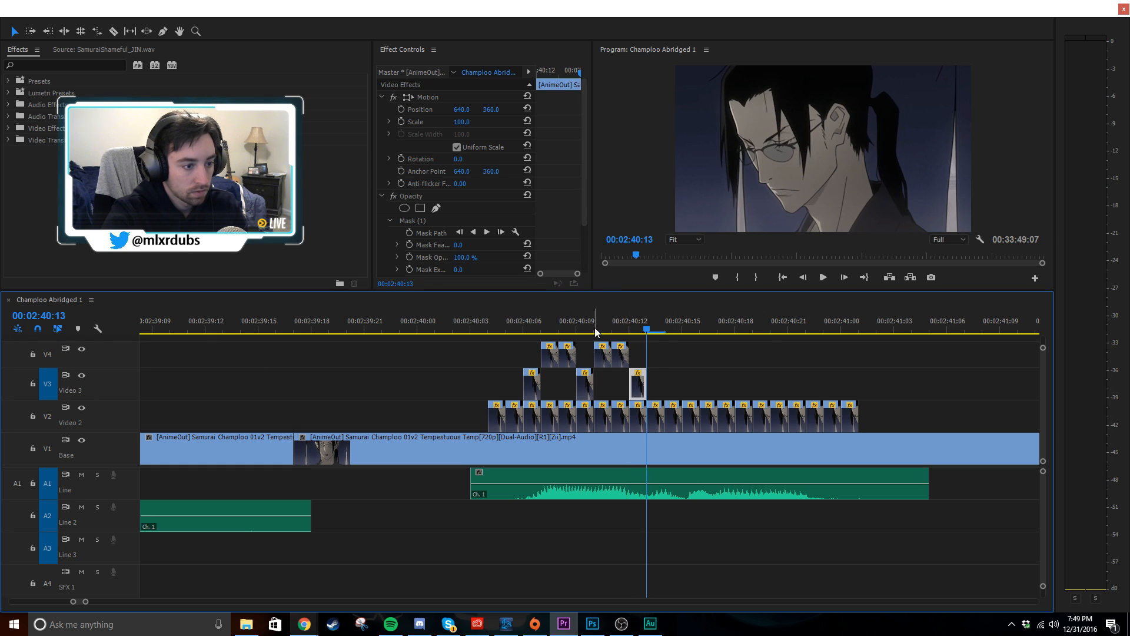
pyautogui.click(529, 321)
pyautogui.moveTo(531, 323); pyautogui.dragTo(684, 337)
# - Paste the copied mouth clip on V3 at 02:40:14, 02:40:16 and 02:40:17, and check the sync
pyautogui.moveTo(672, 339); pyautogui.dragTo(661, 374)
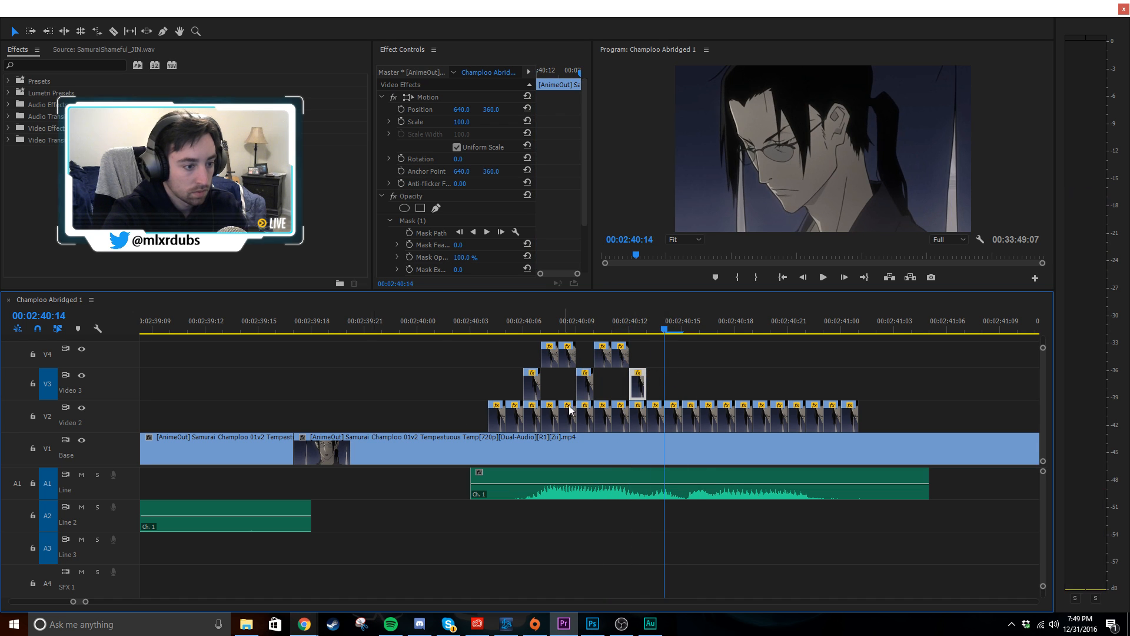
pyautogui.hotkey('ctrl', 'v')
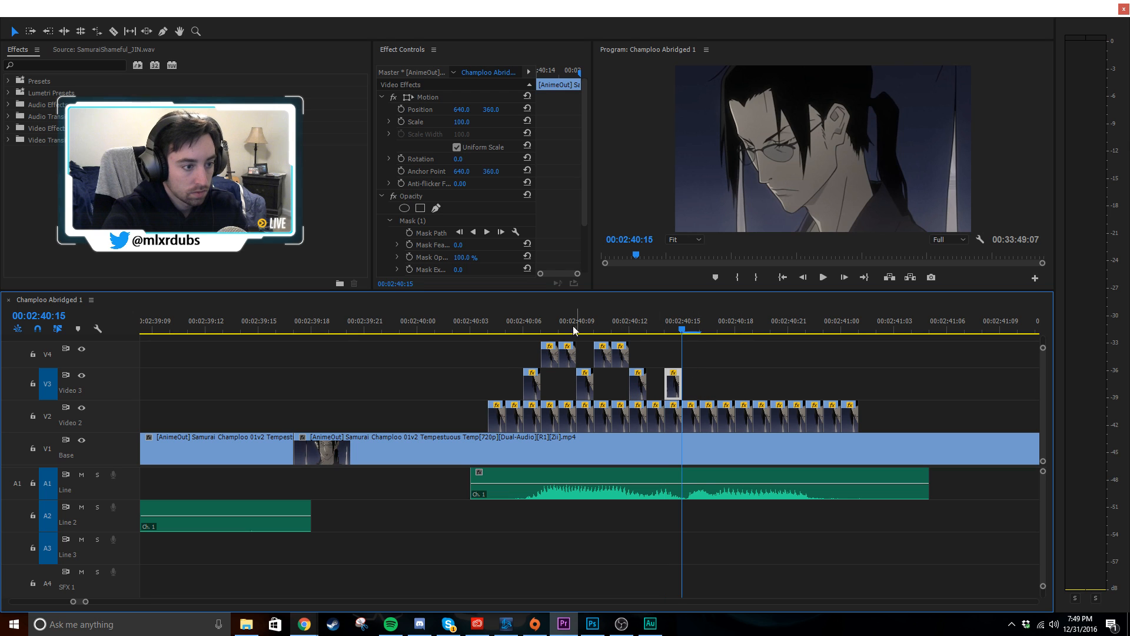
pyautogui.click(676, 330)
pyautogui.press('Right')
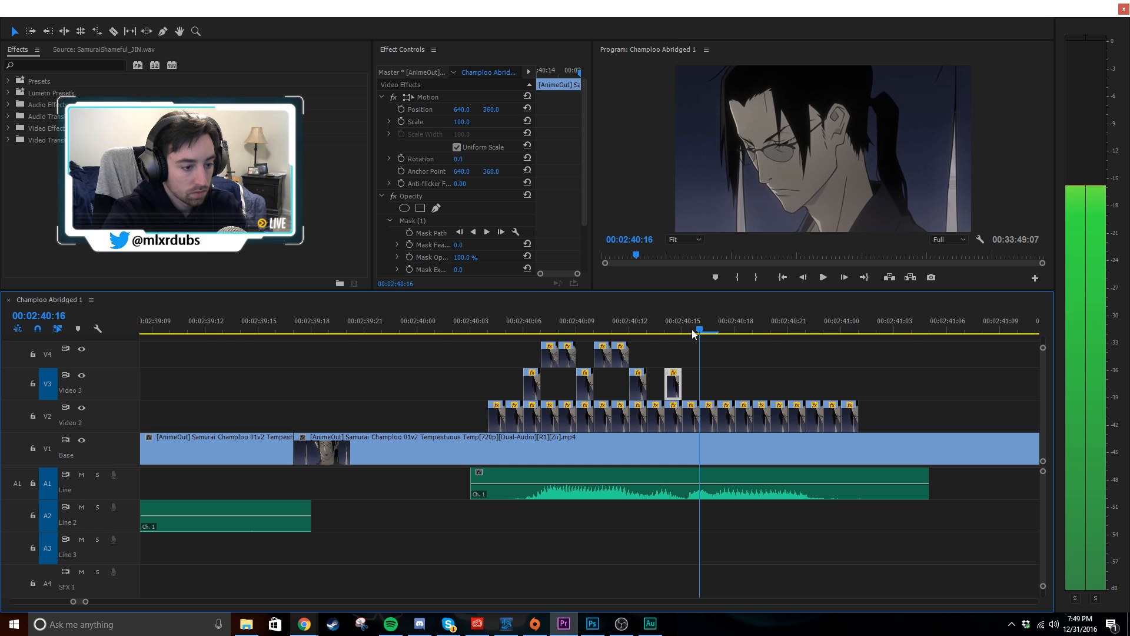
pyautogui.hotkey('ctrl', 'v')
pyautogui.hotkey('ctrl', 'v')
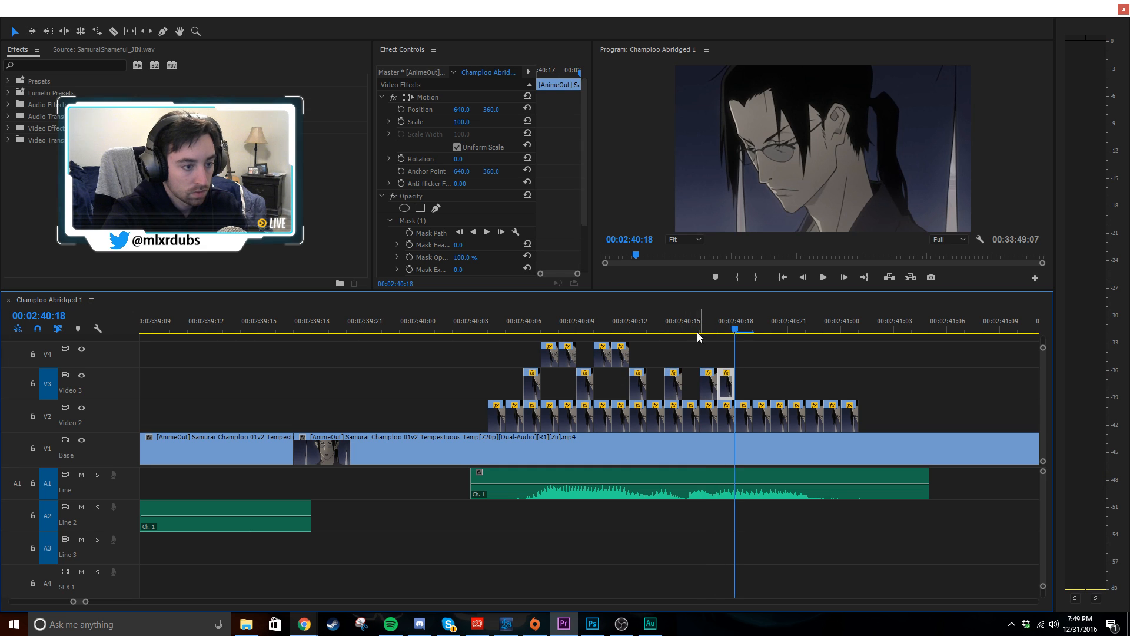
pyautogui.moveTo(683, 331); pyautogui.dragTo(734, 331)
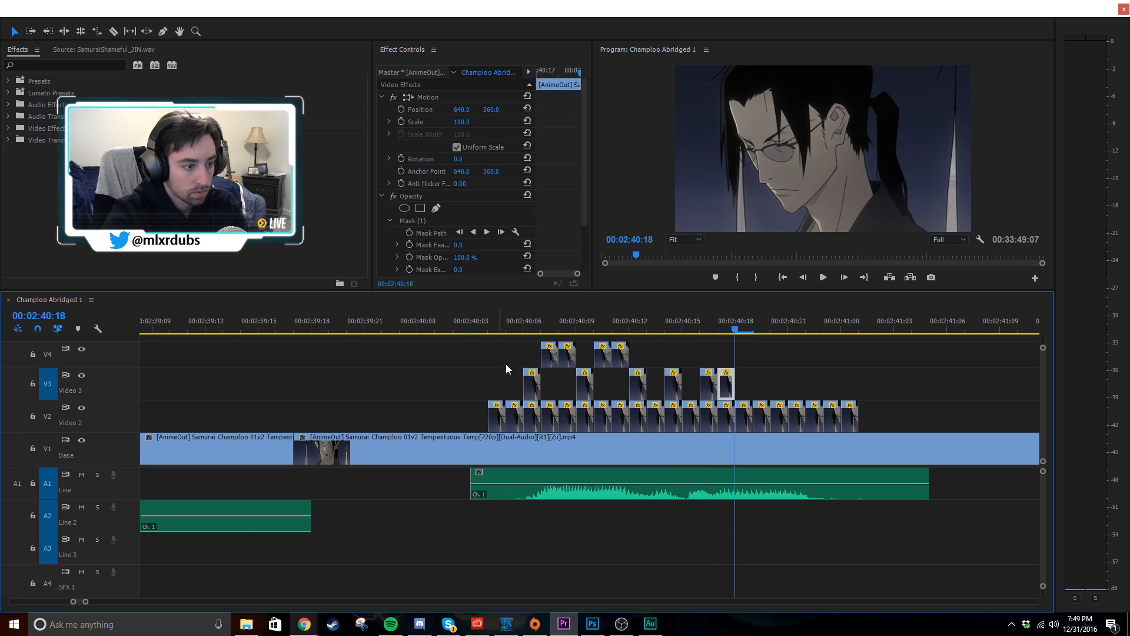
# - Copy the first two V4 mouth clips, paste them on V4 at 02:40:18, and delete the second pasted clip
pyautogui.moveTo(523, 354); pyautogui.dragTo(568, 362)
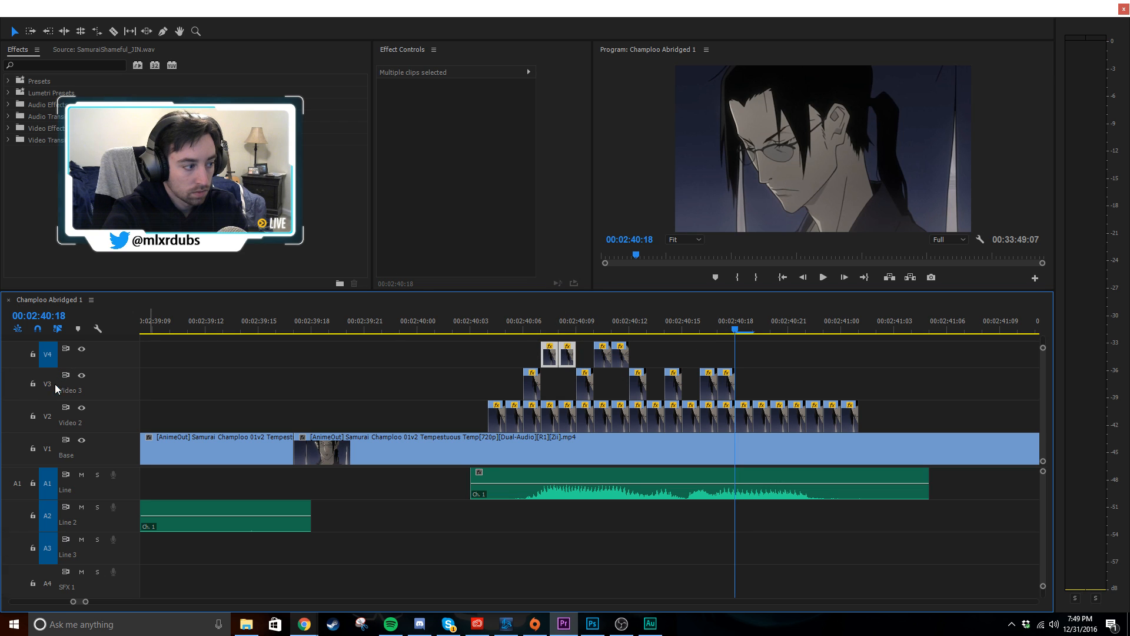
pyautogui.hotkey('ctrl', 'v')
pyautogui.click(761, 361)
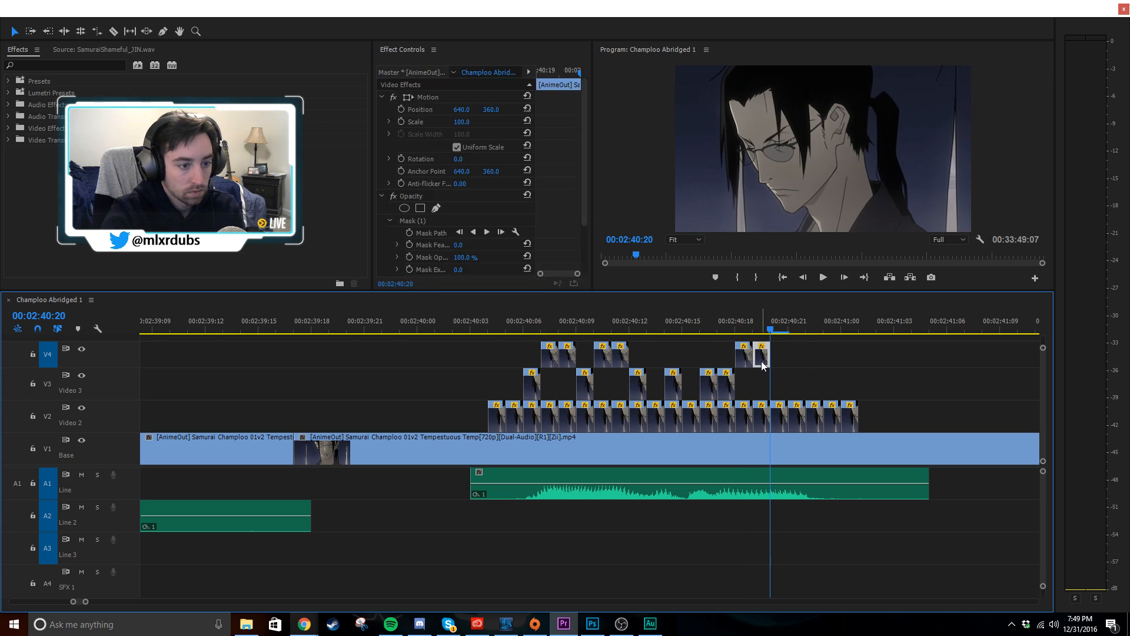
pyautogui.press('Delete')
# - Copy the two V3 clips at 02:40:16, paste them on V3 at 02:40:19, and scrub through the line
pyautogui.moveTo(760, 382); pyautogui.dragTo(705, 394)
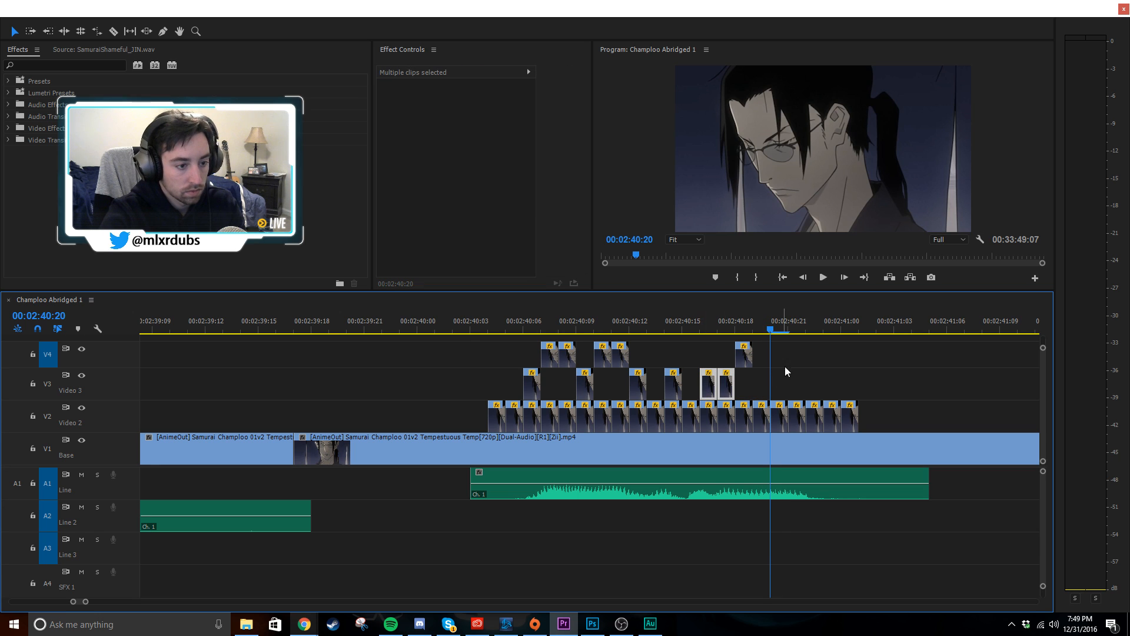
pyautogui.click(753, 327)
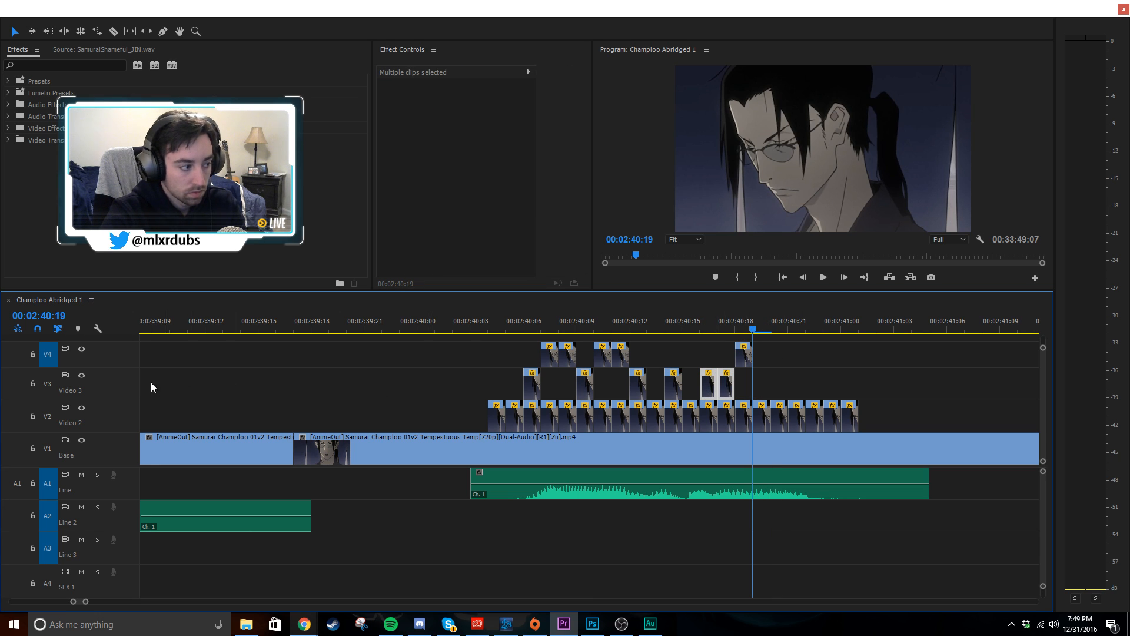
pyautogui.click(47, 383)
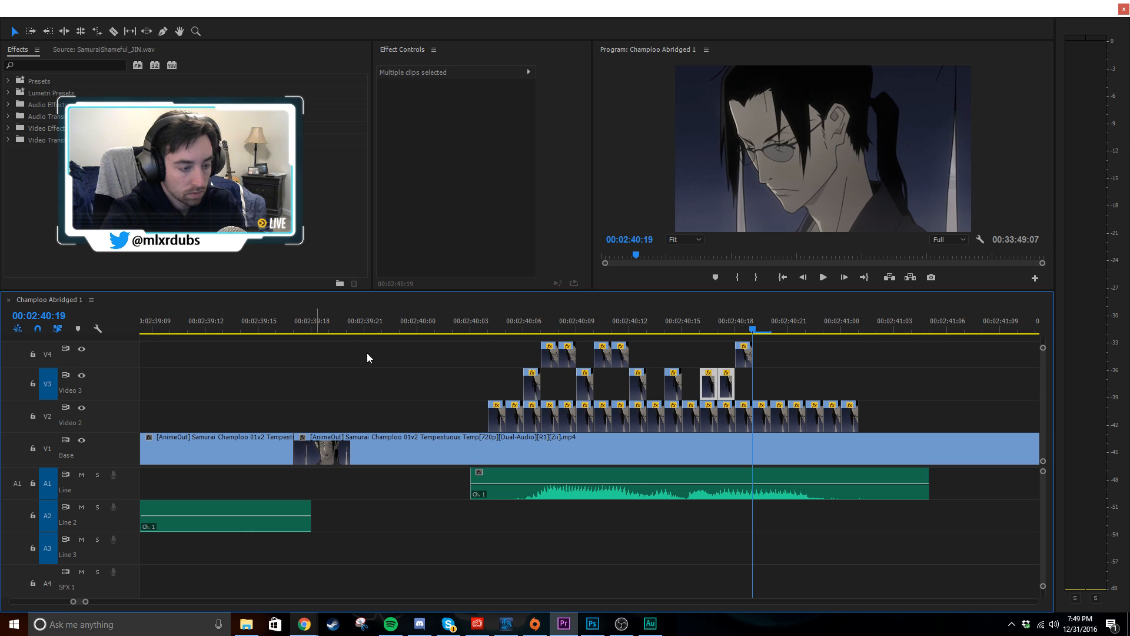
pyautogui.hotkey('ctrl', 'v')
pyautogui.moveTo(671, 324); pyautogui.dragTo(796, 334)
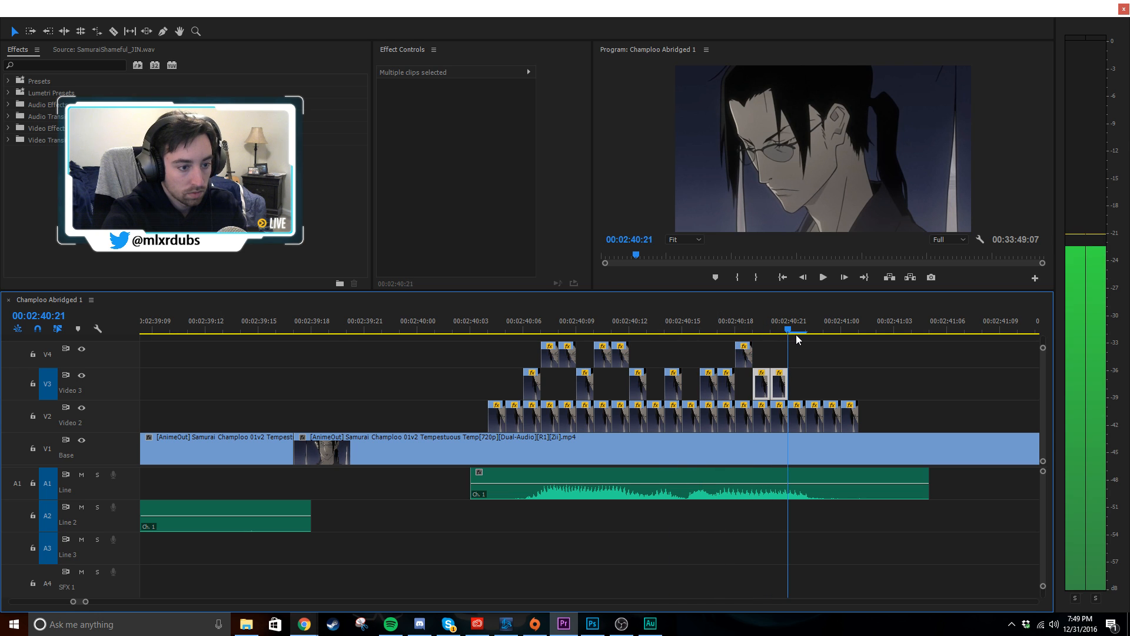
# - Play back the new mouth movement, and replay the dialogue from 02:38:16 to check its sync
pyautogui.click(510, 323)
pyautogui.press('space')
pyautogui.press('space')
pyautogui.scroll(-4, 793, 362)
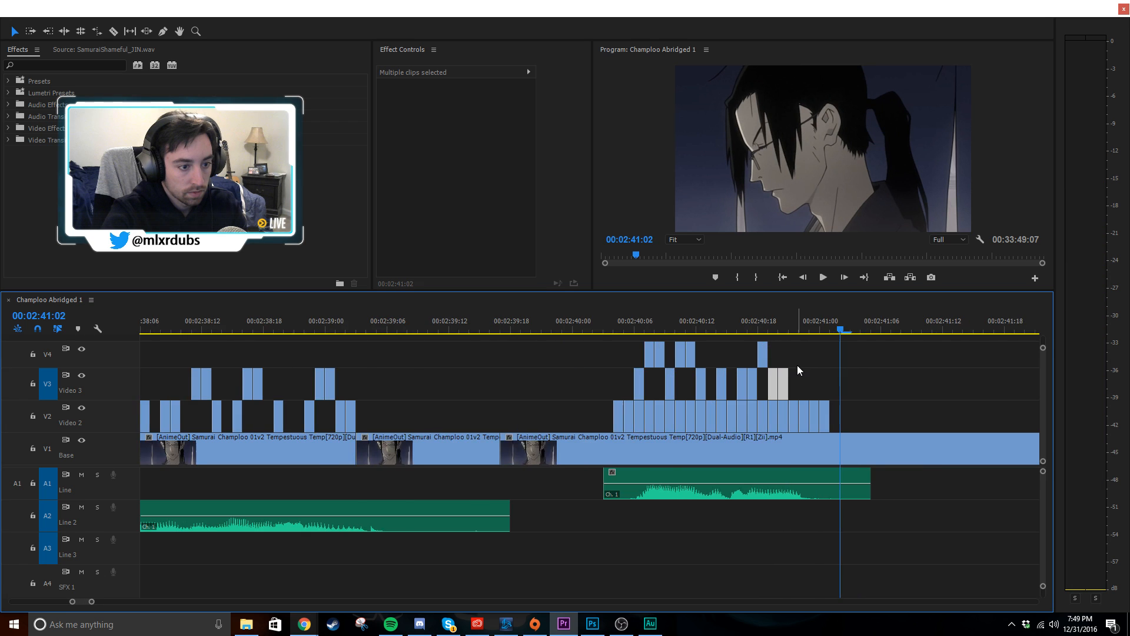
pyautogui.click(842, 373)
pyautogui.scroll(-1, 880, 373)
pyautogui.scroll(-2, 876, 376)
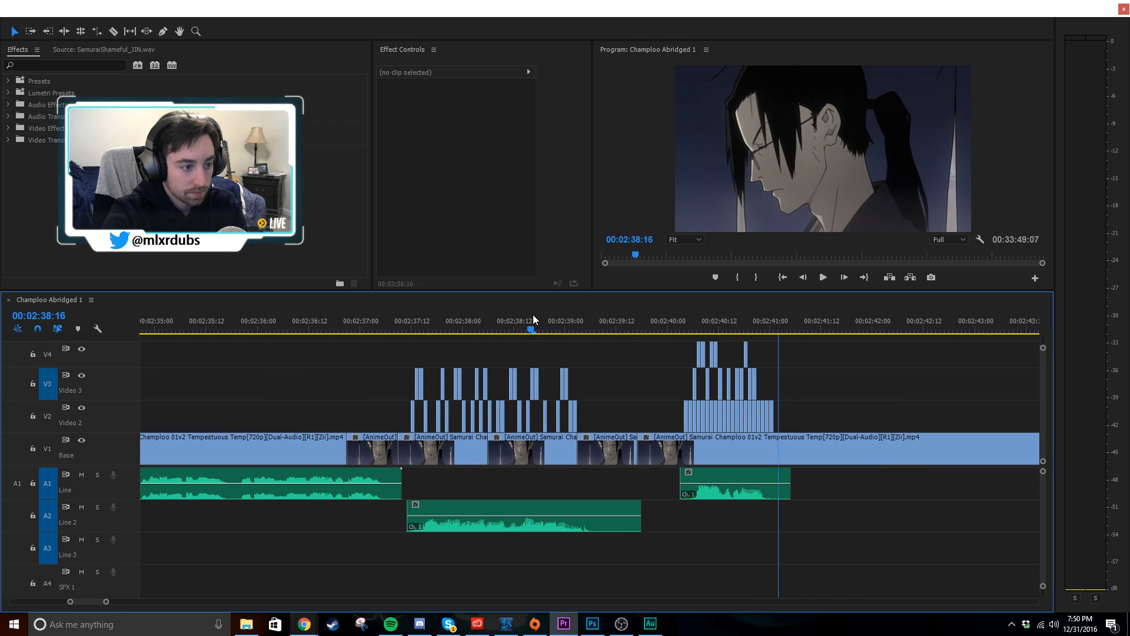
pyautogui.press('space')
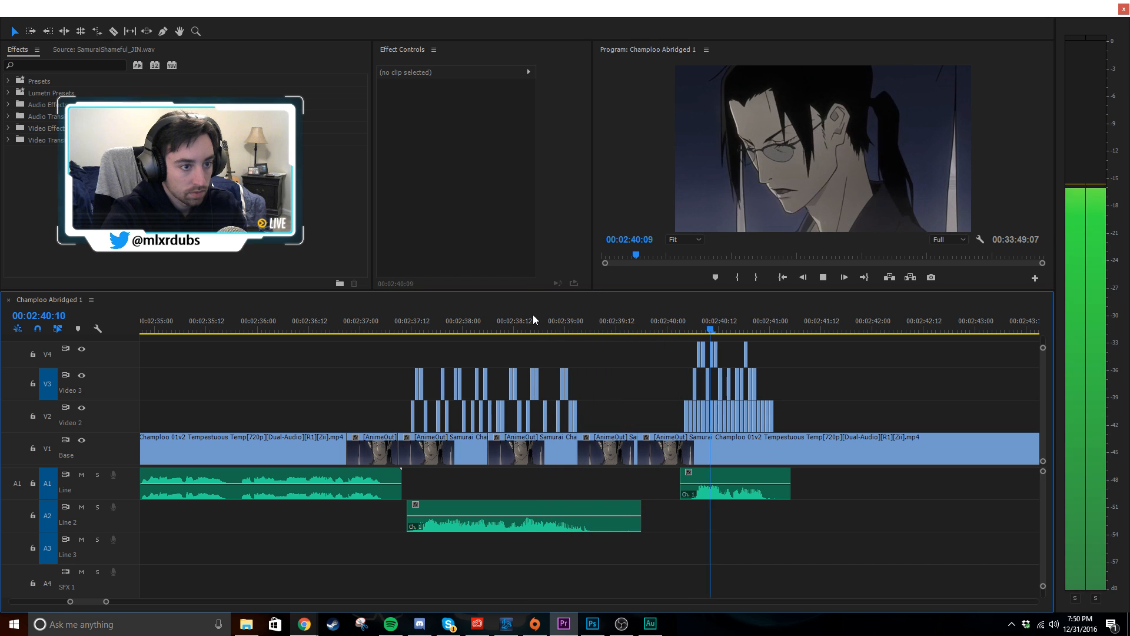
pyautogui.press('space')
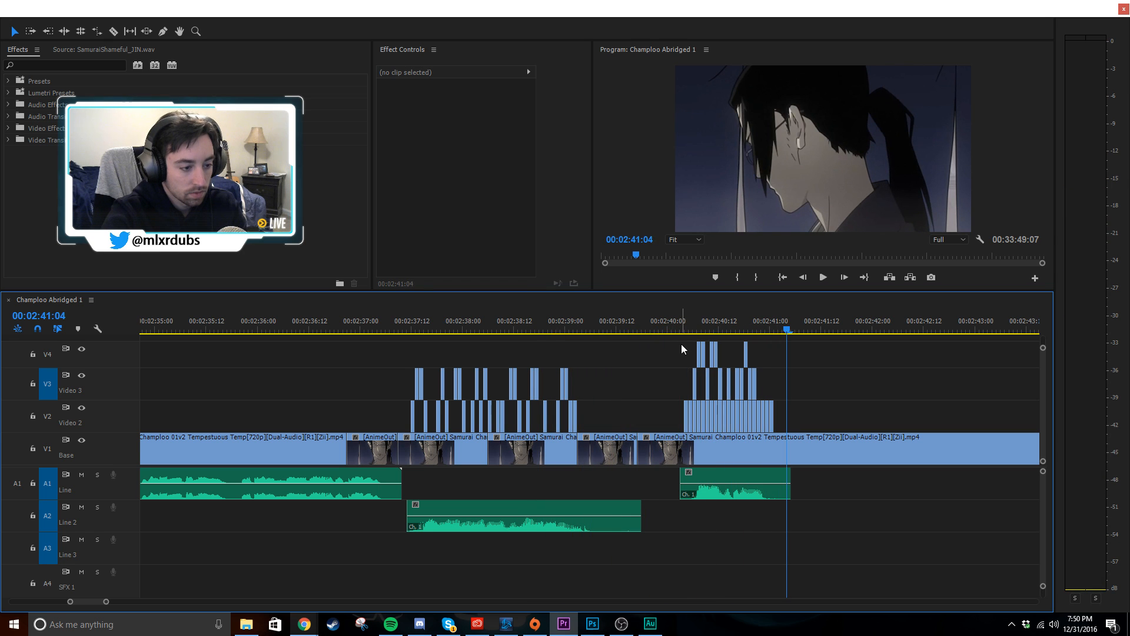
# - Cut the V1 clip that ends at 02:39:17 at 02:39:07 and delete the part after the cut
pyautogui.scroll(2, 626, 418)
pyautogui.click(575, 331)
pyautogui.moveTo(574, 331); pyautogui.dragTo(666, 351)
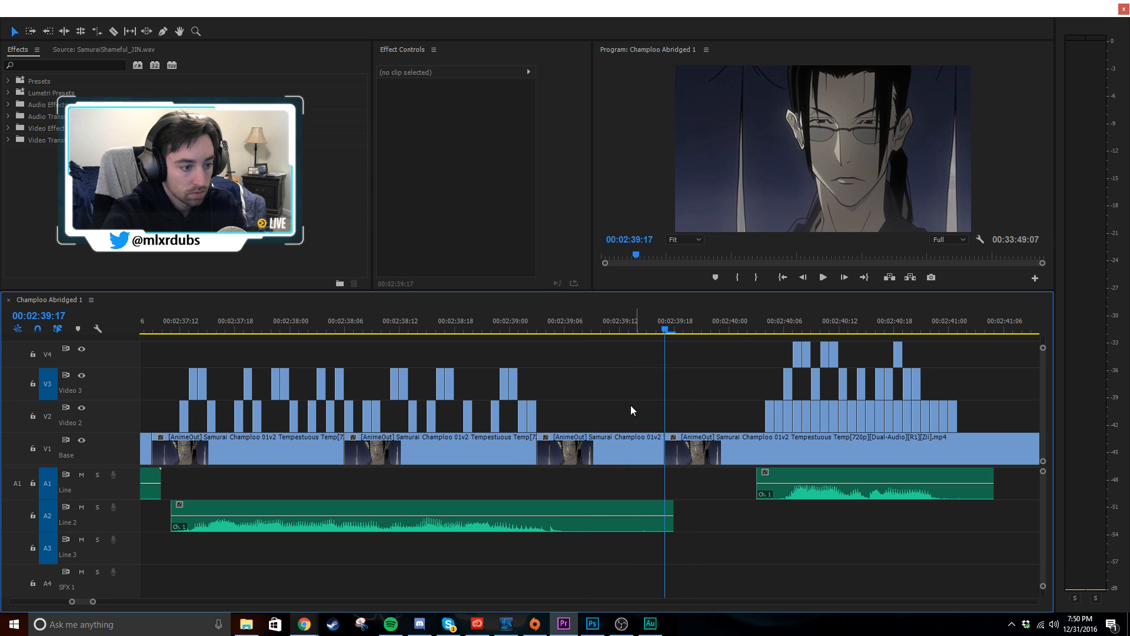
pyautogui.click(595, 447)
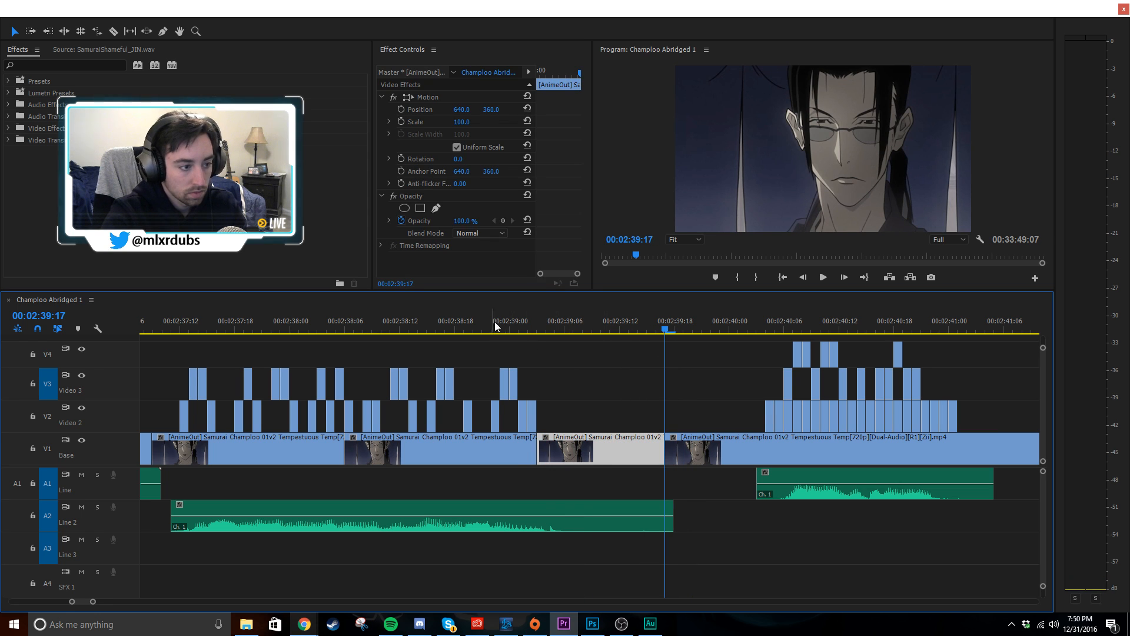
pyautogui.moveTo(513, 330); pyautogui.dragTo(584, 337)
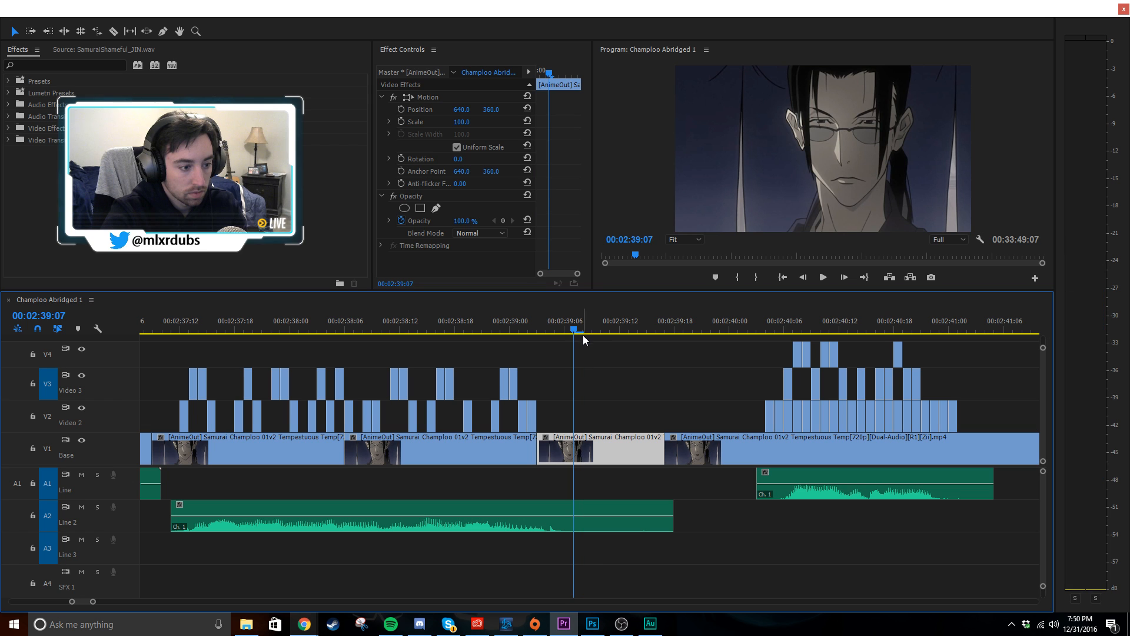
pyautogui.click(575, 452)
pyautogui.press('Delete')
pyautogui.press('v')
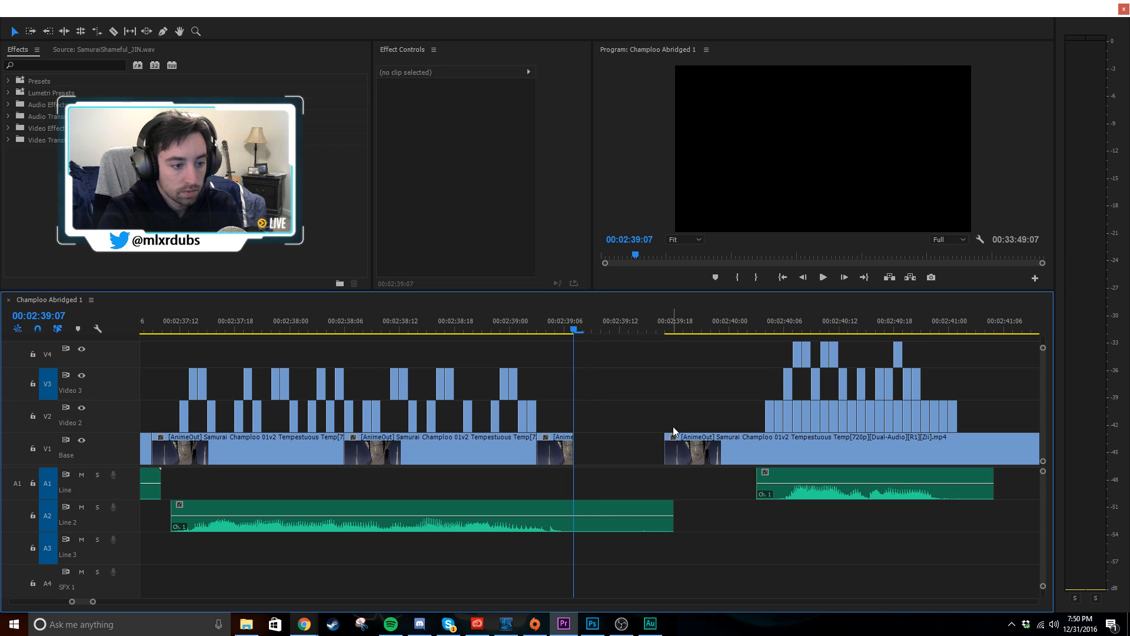
# - Move all video and audio clips after the gap earlier so the next V1 shot starts at 02:39:07
pyautogui.scroll(-2, 673, 425)
pyautogui.moveTo(669, 347); pyautogui.dragTo(902, 506)
pyautogui.moveTo(661, 347); pyautogui.dragTo(883, 482)
pyautogui.moveTo(677, 444); pyautogui.dragTo(637, 443)
pyautogui.click(647, 398)
pyautogui.click(650, 390)
pyautogui.scroll(1, 619, 387)
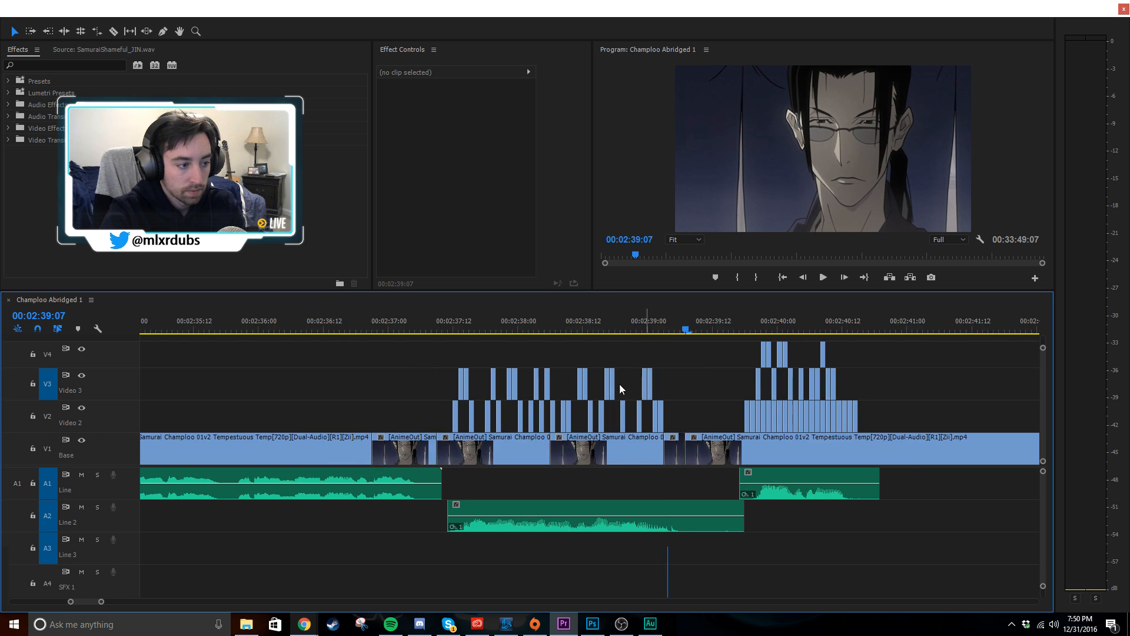
# - Play the edited sequence from 02:19:19 to 02:41:21 in a maximized Program Monitor, and restore the normal layout
pyautogui.scroll(-2, 585, 387)
pyautogui.scroll(-1, 545, 387)
pyautogui.scroll(4, 447, 389)
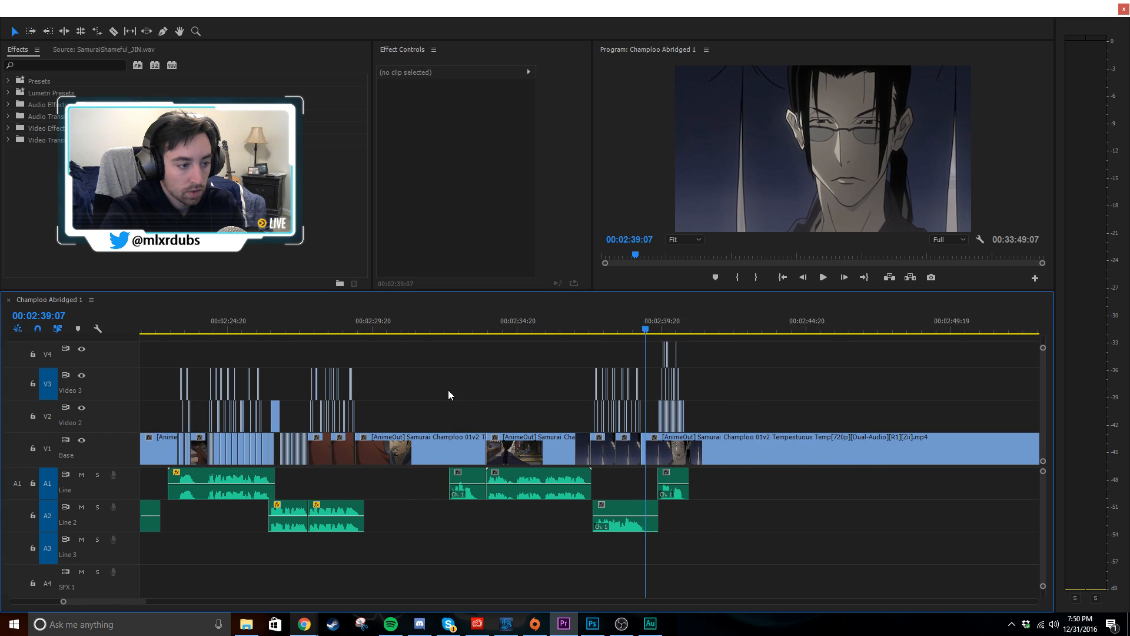
pyautogui.click(241, 327)
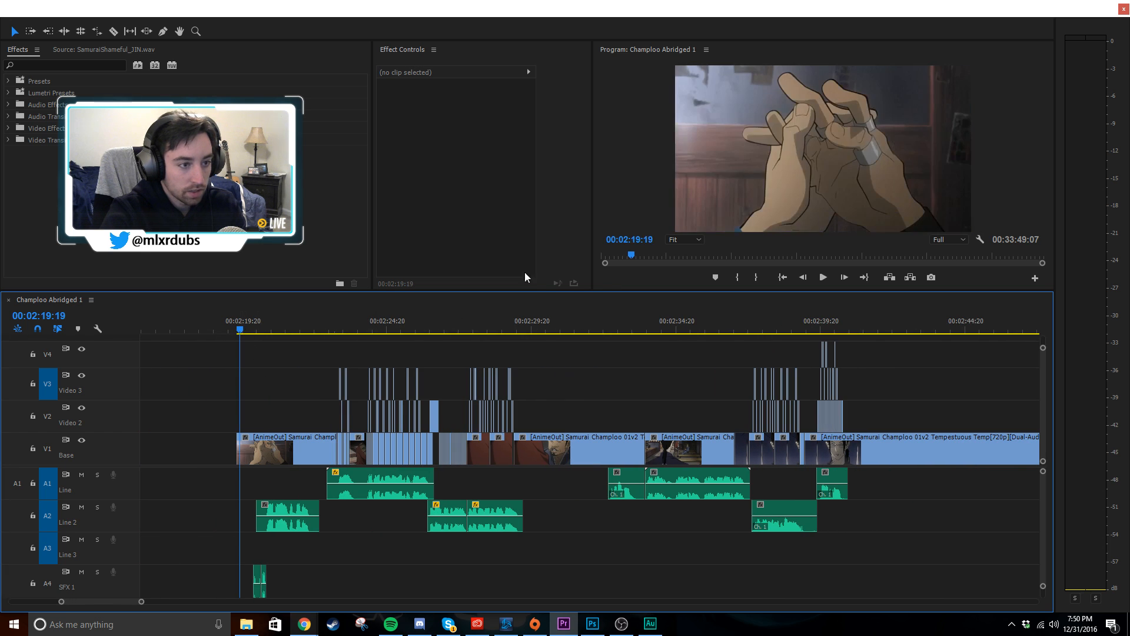
pyautogui.press('`')
pyautogui.press('space')
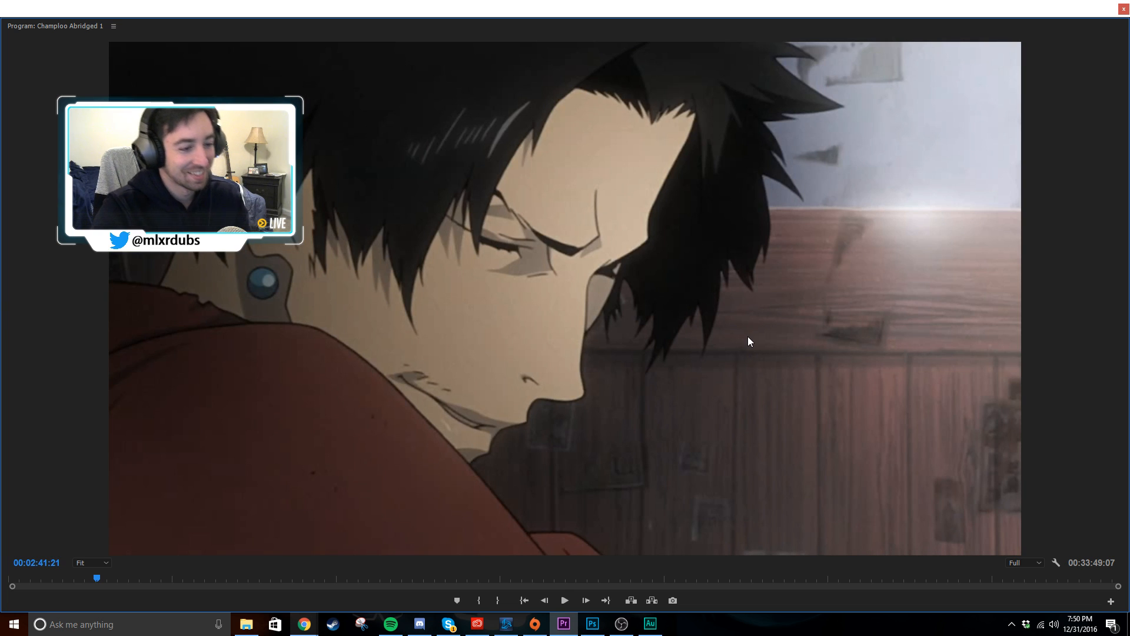
pyautogui.press('`')
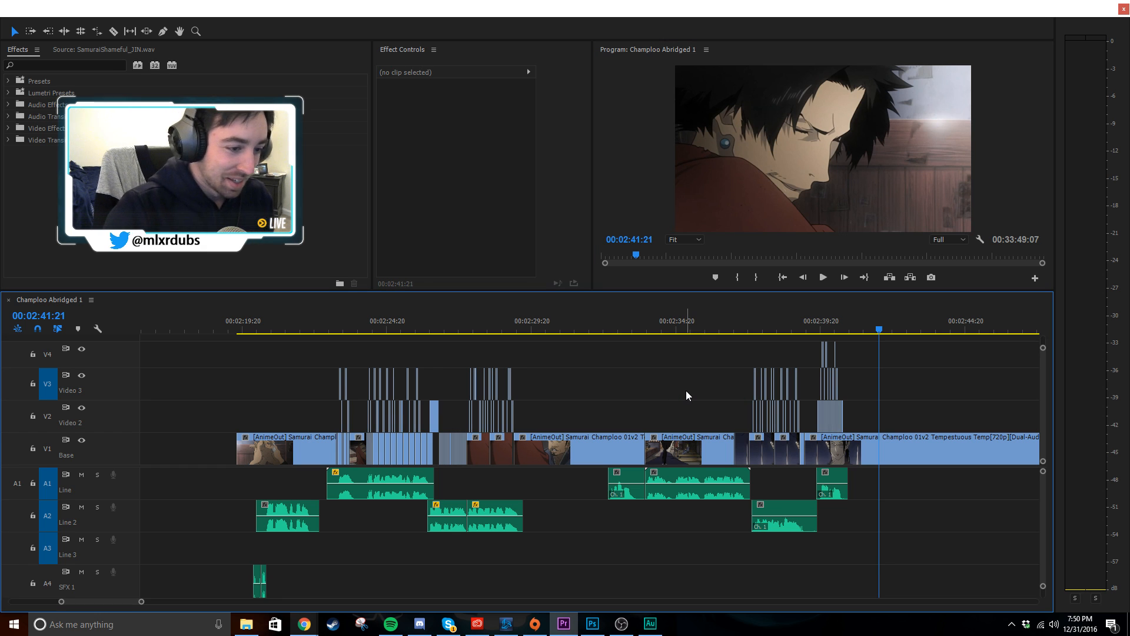
# - Open Mugen18_SmugMutter.mp3 in the Source Monitor and listen to the recorded takes
pyautogui.scroll(1, 686, 390)
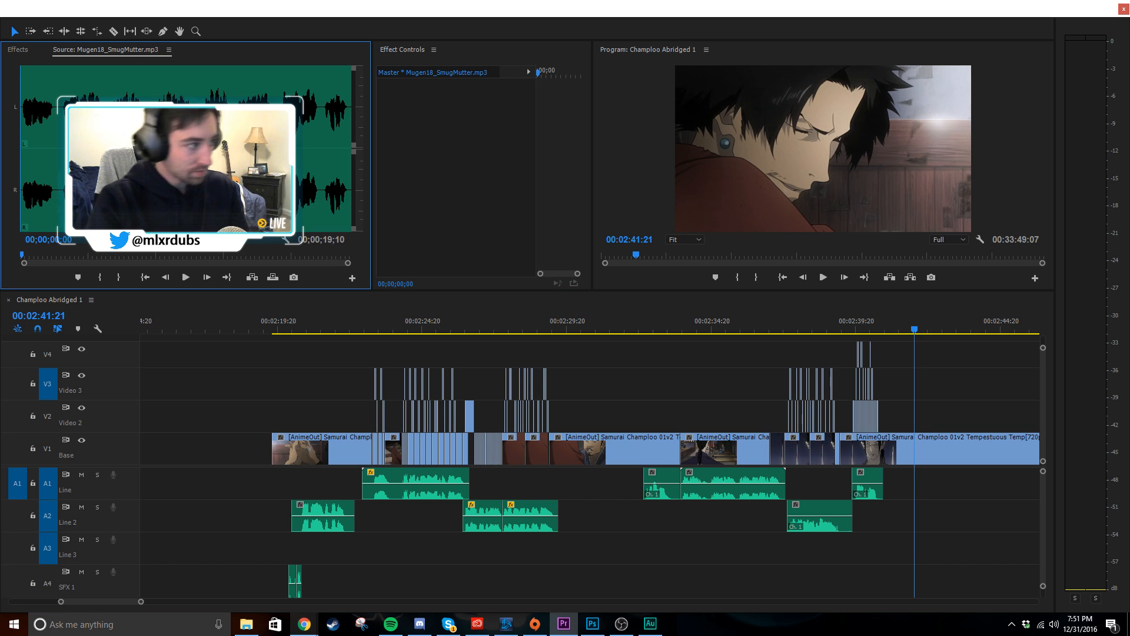
pyautogui.press('space')
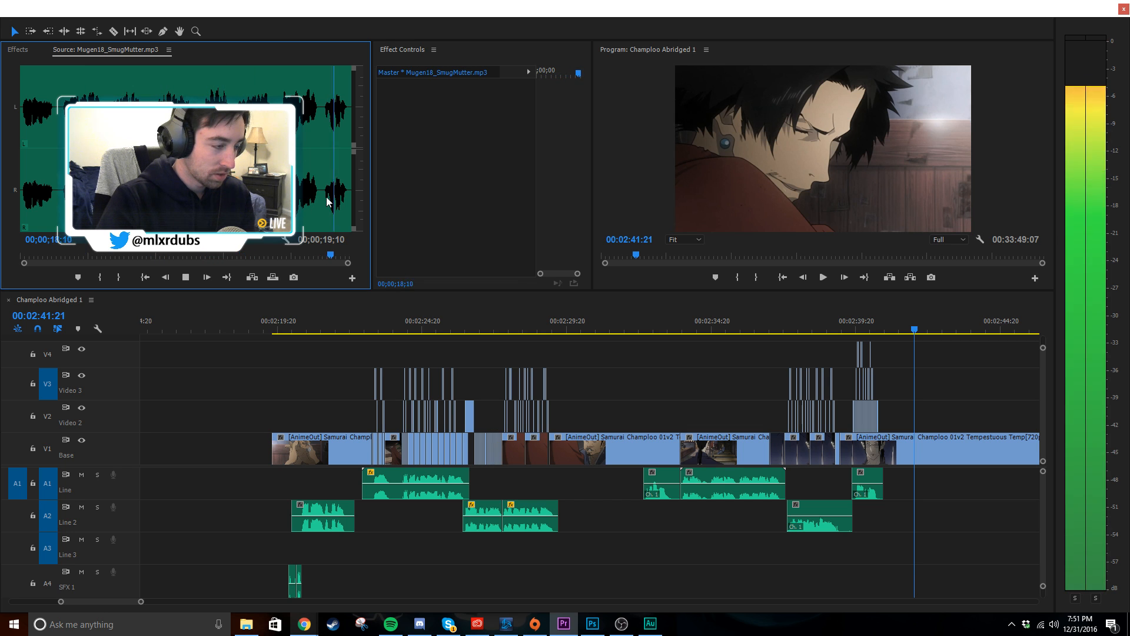
# - Listen to the end of Mugen18_SmugMutter.mp3 and the takes in Mugen19_Muttersss.mp3 in the Source Monitor
pyautogui.press('space')
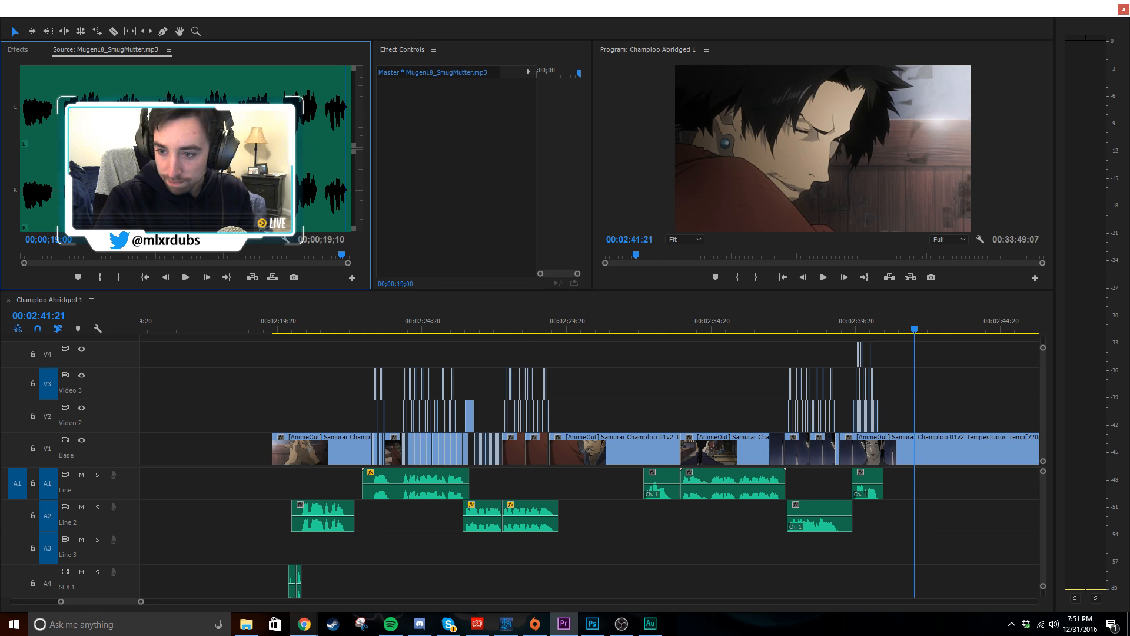
pyautogui.press('space')
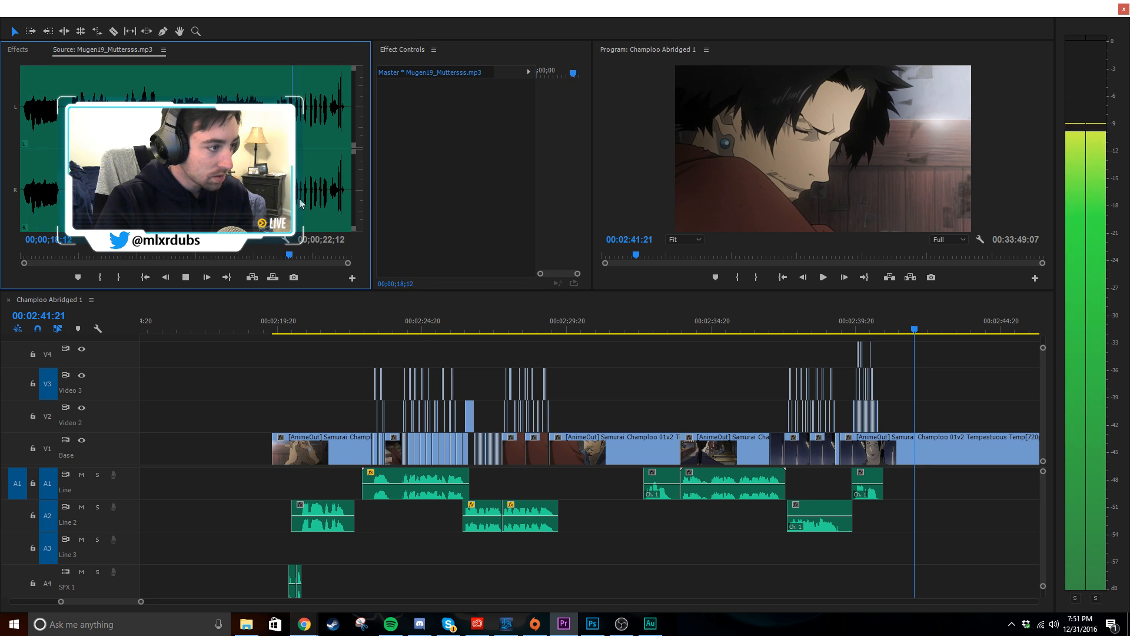
pyautogui.press('space')
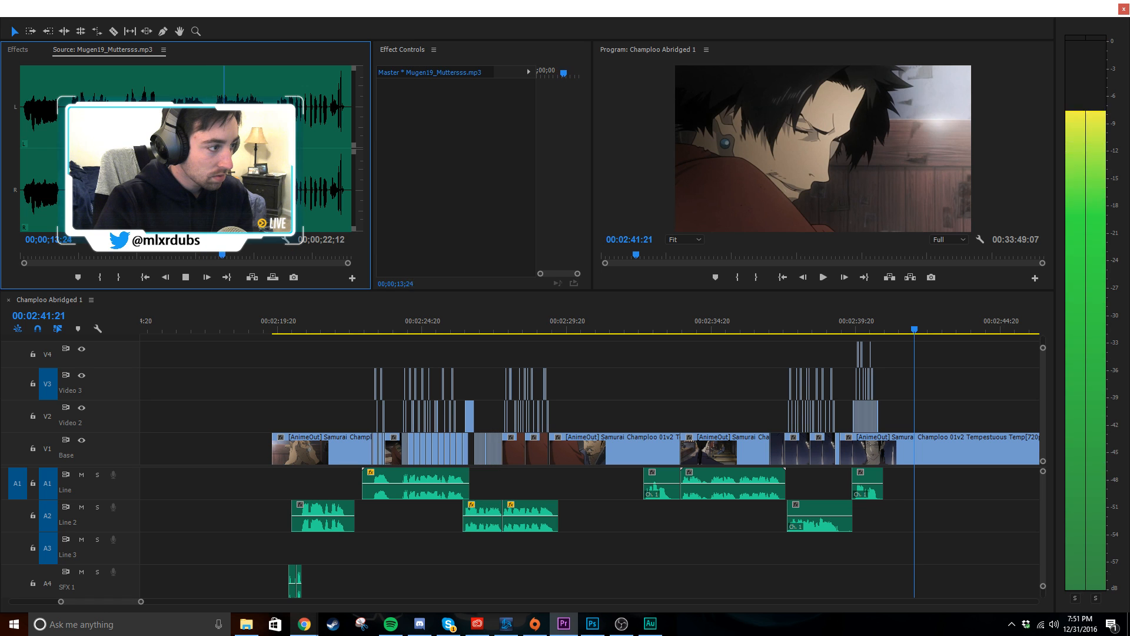
pyautogui.press('space')
pyautogui.press('space')
pyautogui.press('space')
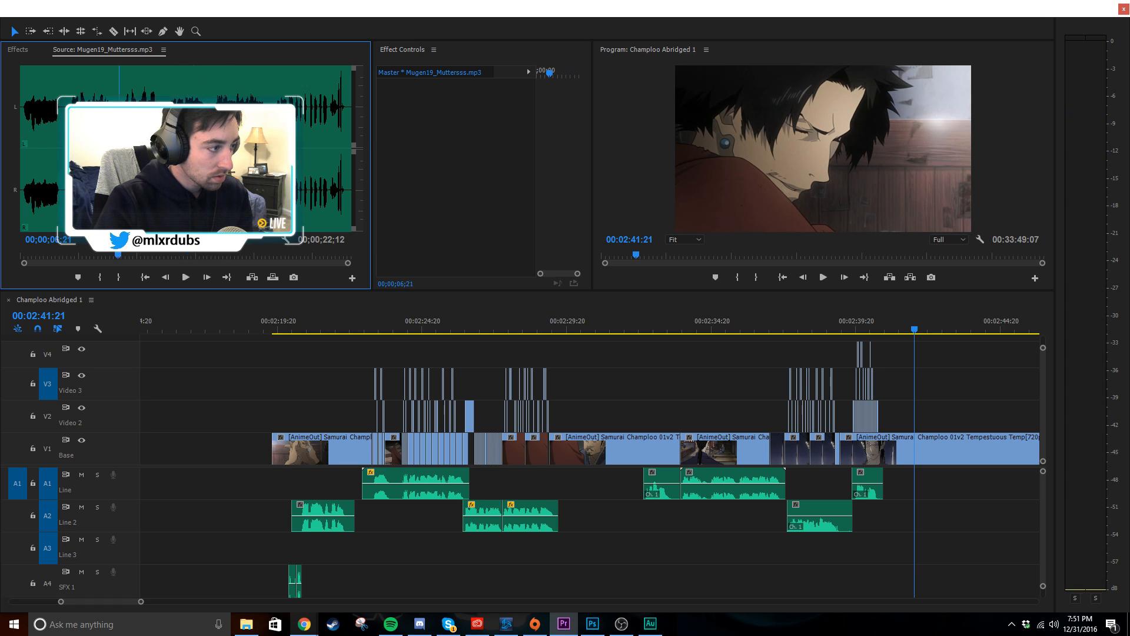
pyautogui.press('space')
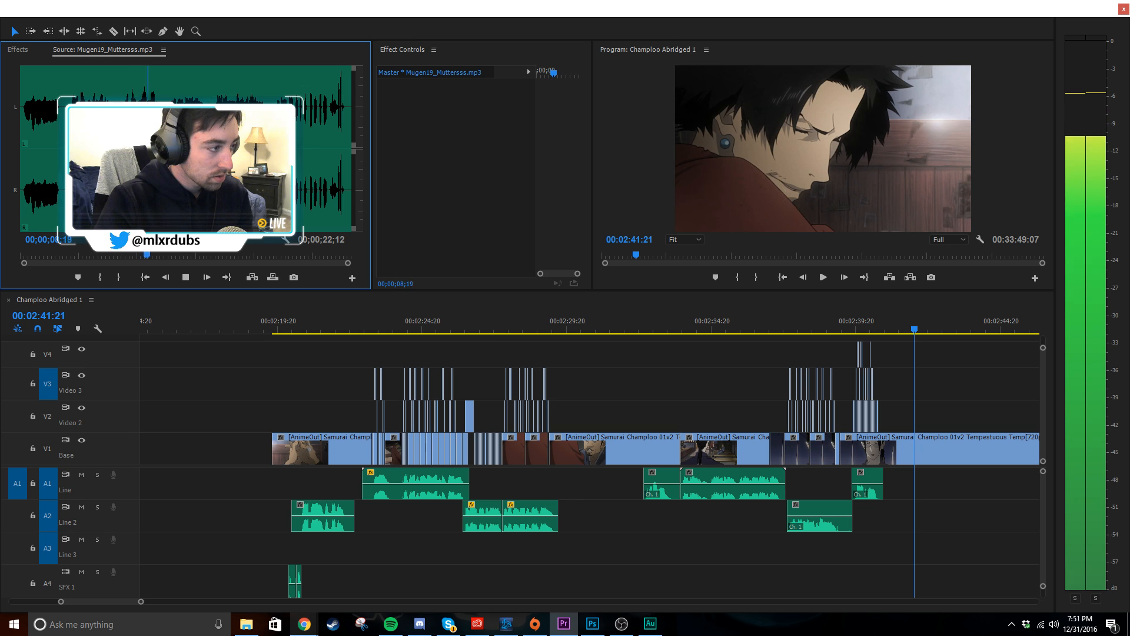
pyautogui.press('space')
pyautogui.press('space')
pyautogui.press('space')
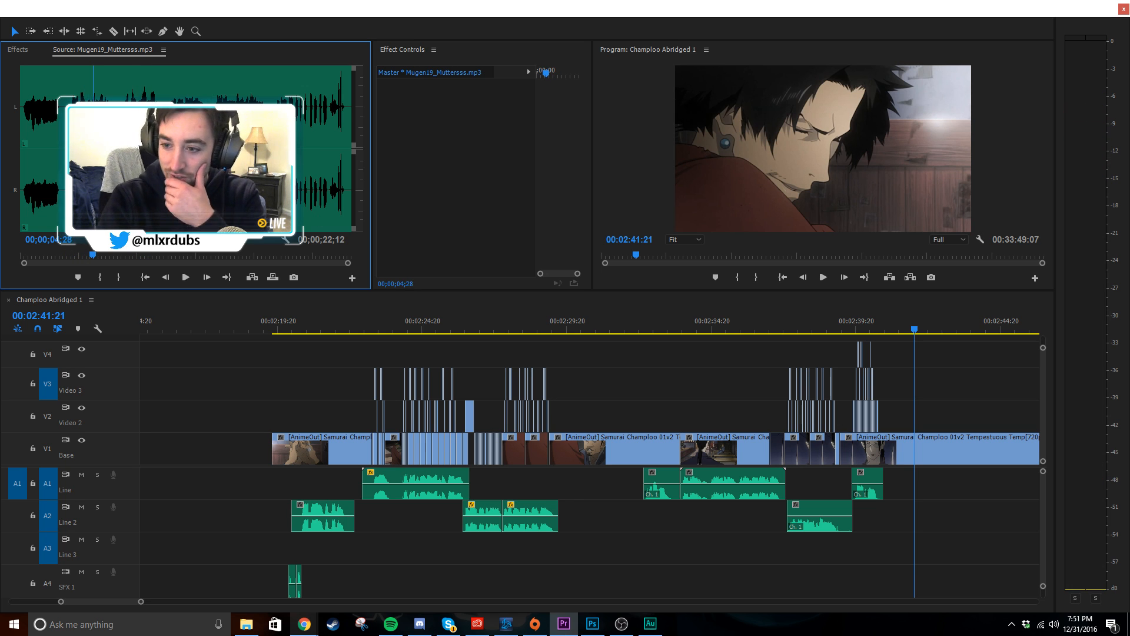
# - Audition Mugen20_Mutterssss.mp3 and the first take of Mugen4_Mutter.mp3 in the Source Monitor
pyautogui.press('space')
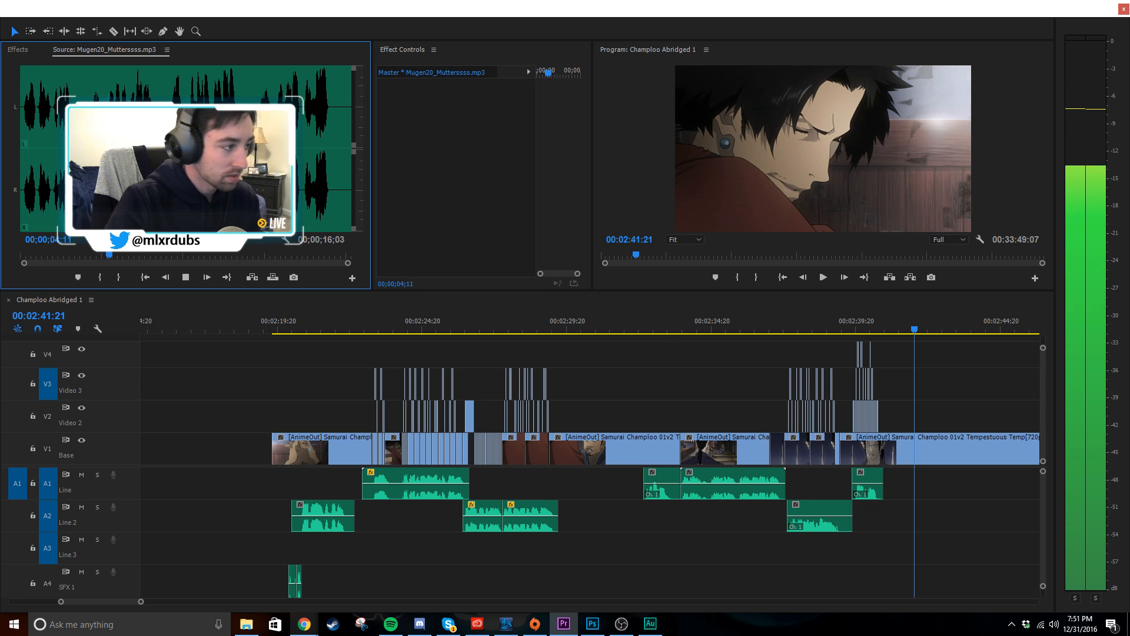
pyautogui.press('space')
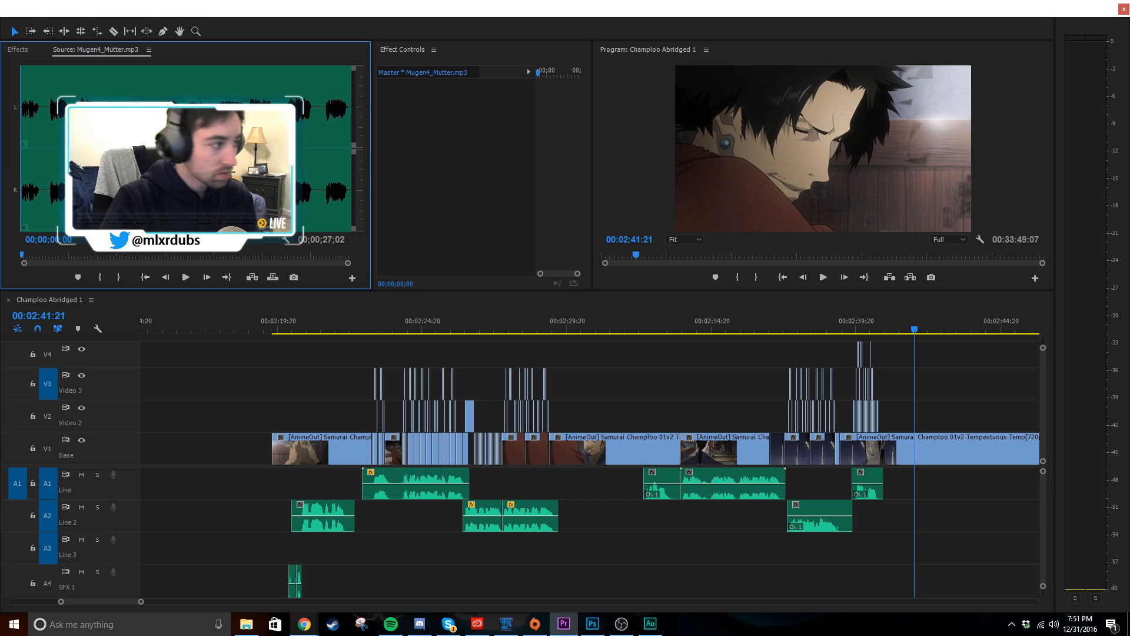
pyautogui.press('space')
pyautogui.press('space')
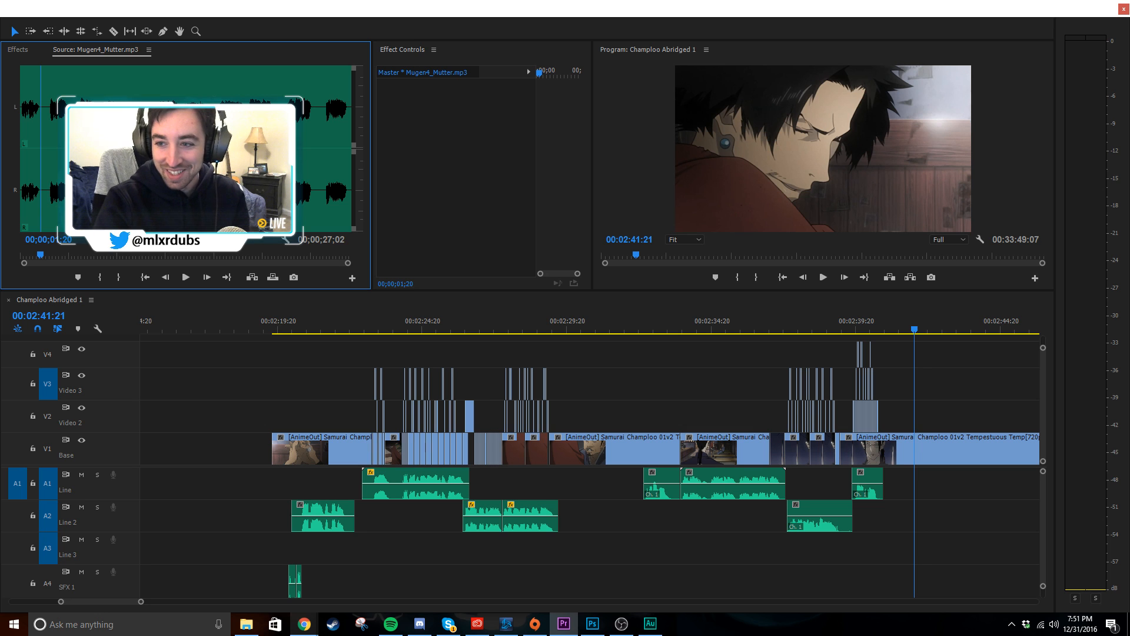
# - Audition Mugen3_WhisperMutter.mp3 and the takes in Mugen2_SmallMutter.mp3, including the last one near 19:07
pyautogui.press('space')
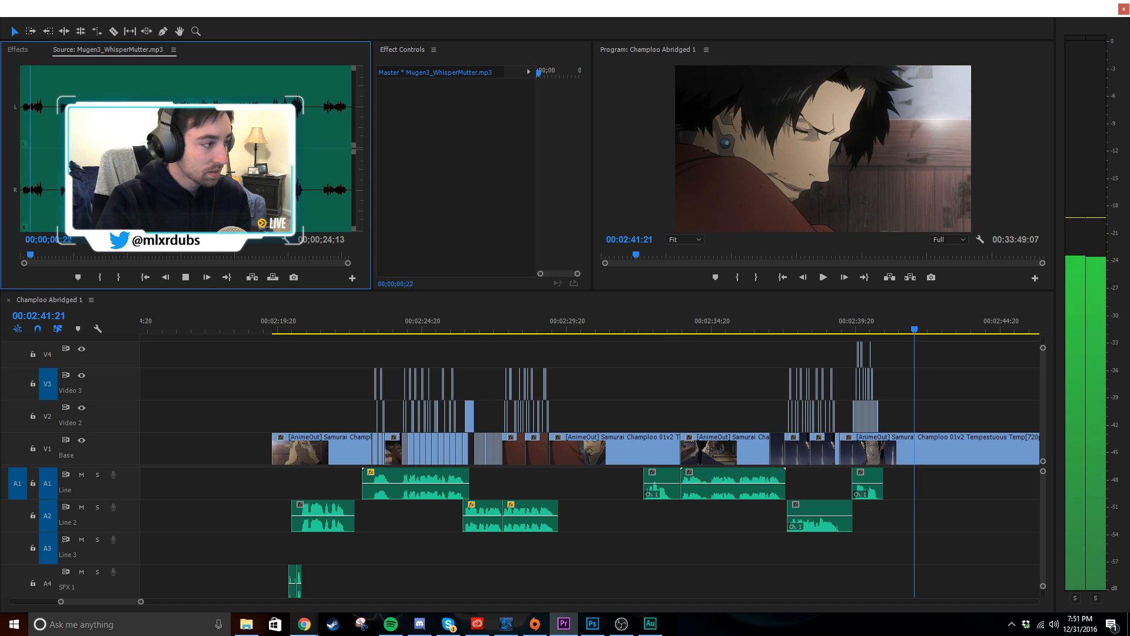
pyautogui.press('space')
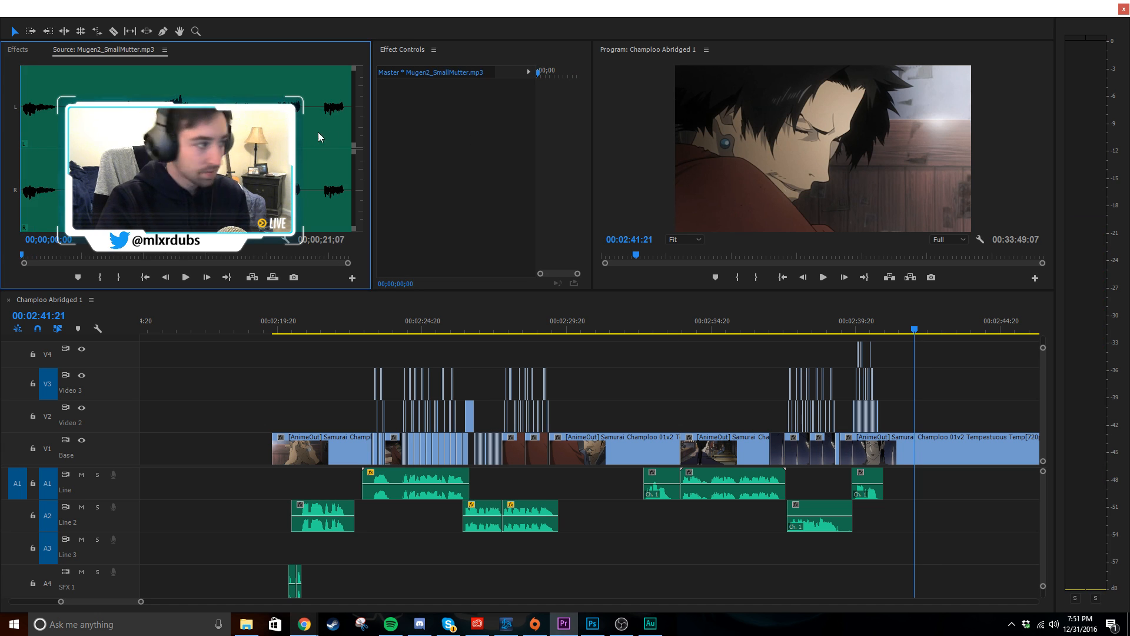
pyautogui.press('space')
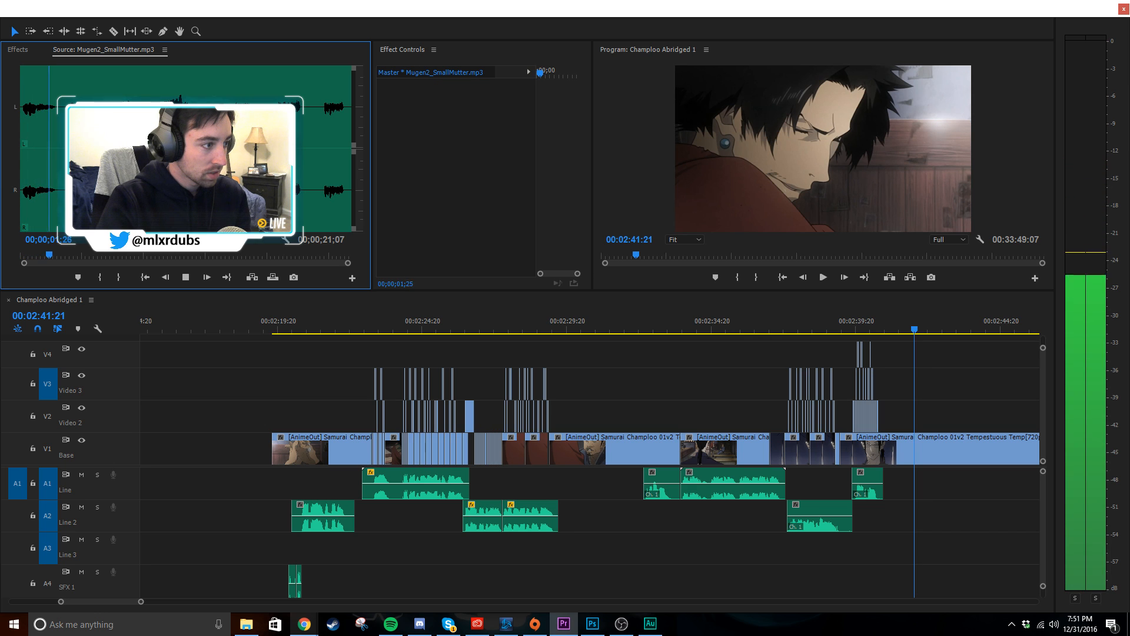
pyautogui.click(207, 254)
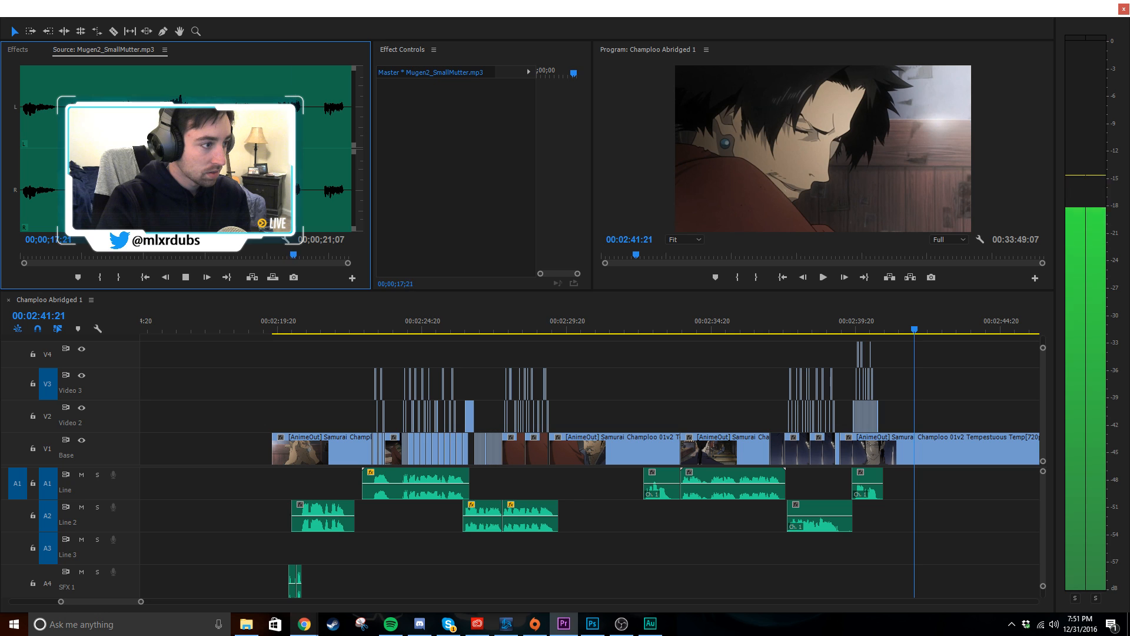
pyautogui.click(323, 197)
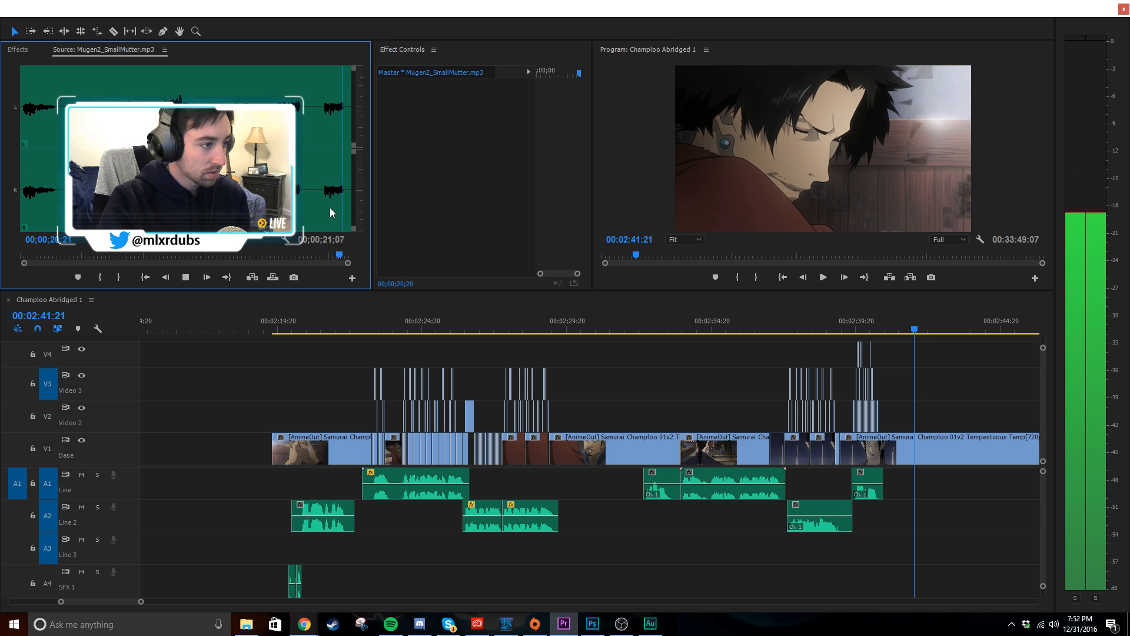
pyautogui.press('space')
pyautogui.click(320, 204)
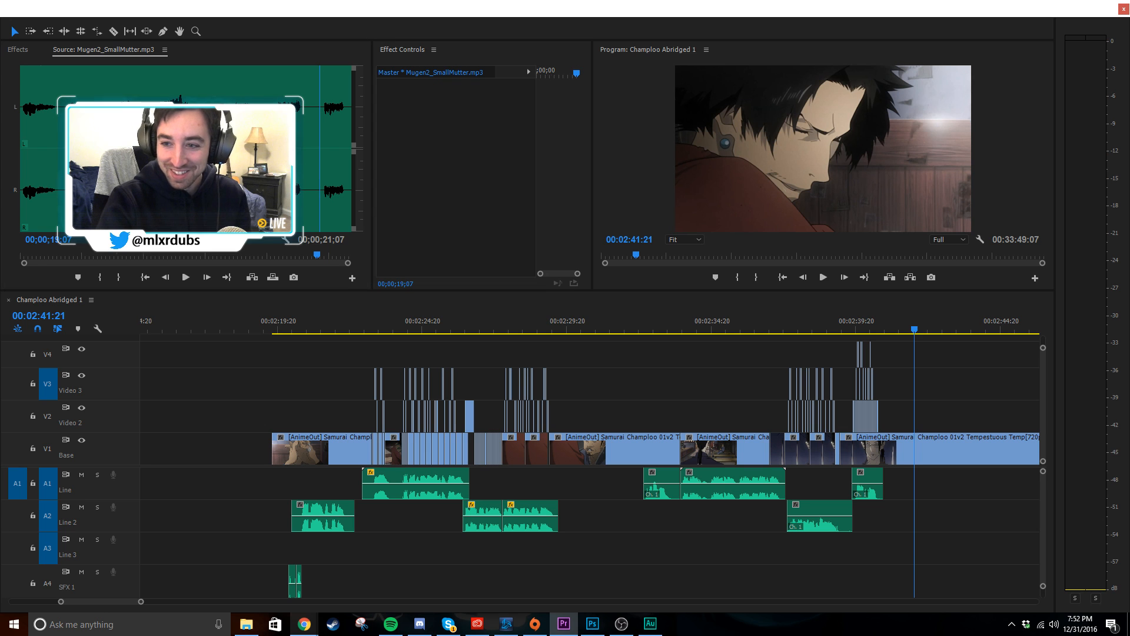
# - Mark the first take of Mugen4_Mutter.mp3 with an out point at 01:22 and place it on A1 at about 02:41:14
pyautogui.moveTo(25, 205); pyautogui.dragTo(15, 206)
pyautogui.press('space')
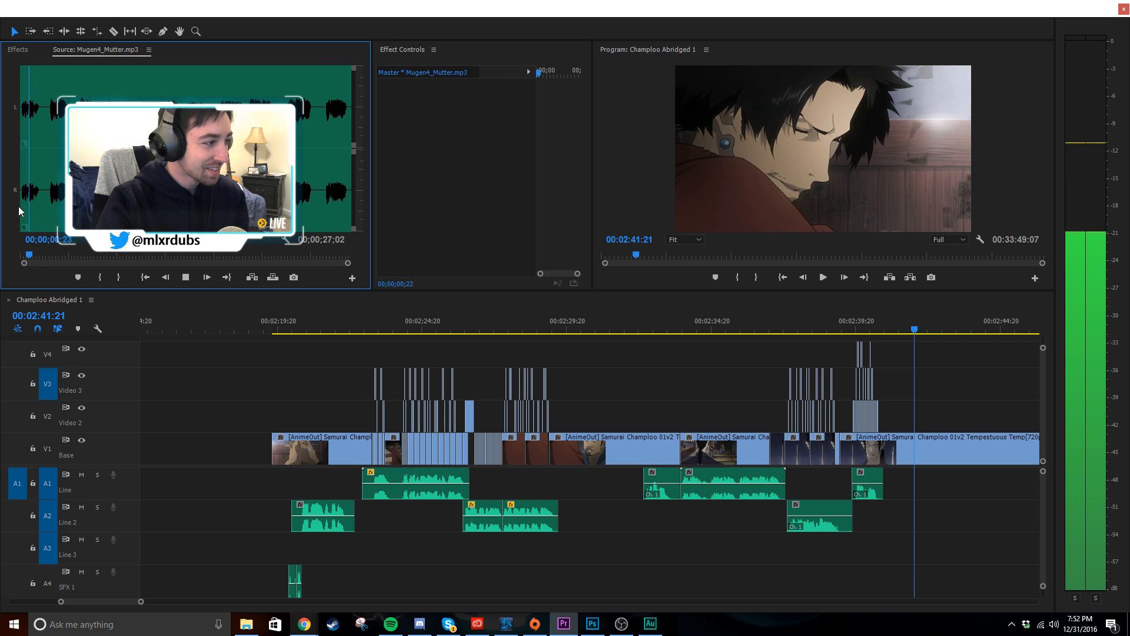
pyautogui.press('space')
pyautogui.press('o')
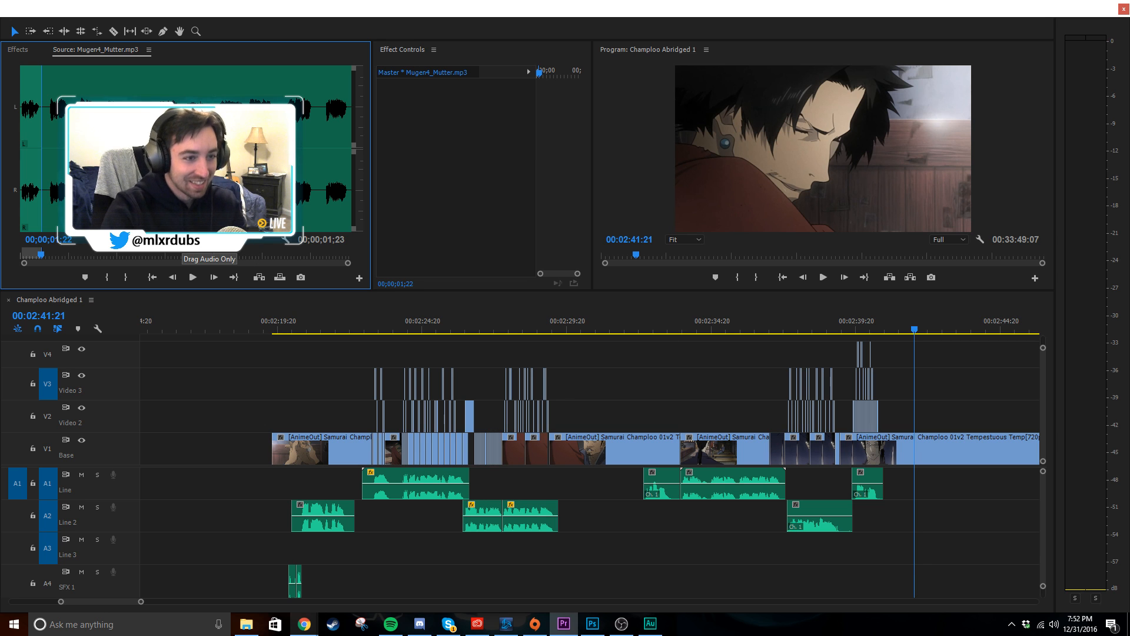
pyautogui.moveTo(183, 240); pyautogui.dragTo(906, 478)
# - Play the sequence from 02:40:11 and cut the V1 clip at about 02:40:22, ahead of the new mutter line
pyautogui.press('=')
pyautogui.press('=')
pyautogui.press('=')
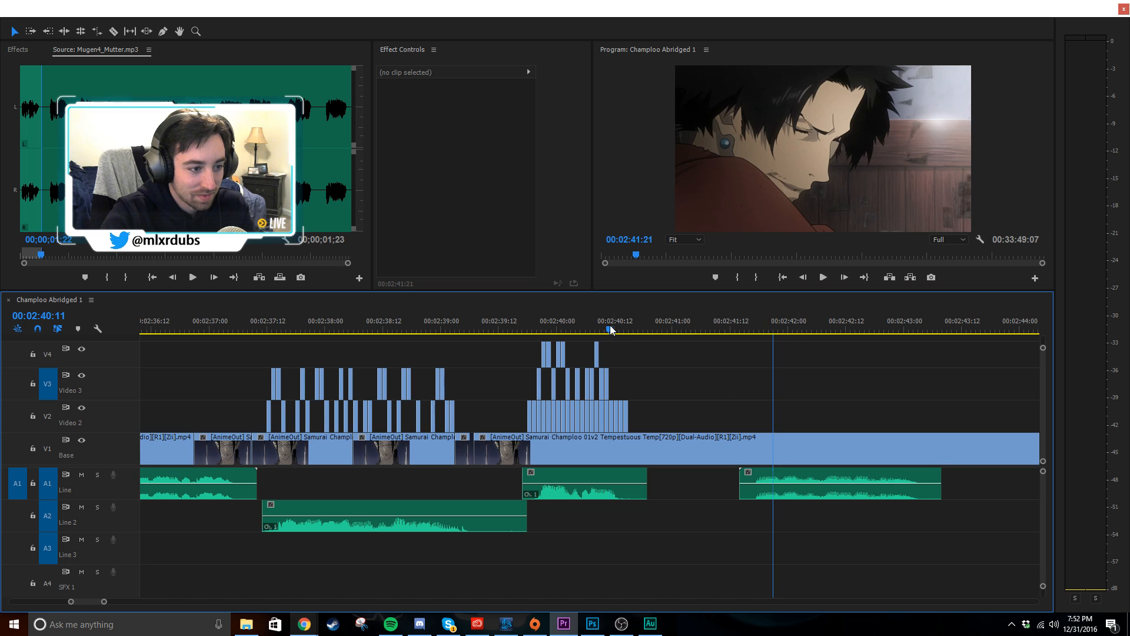
pyautogui.press('space')
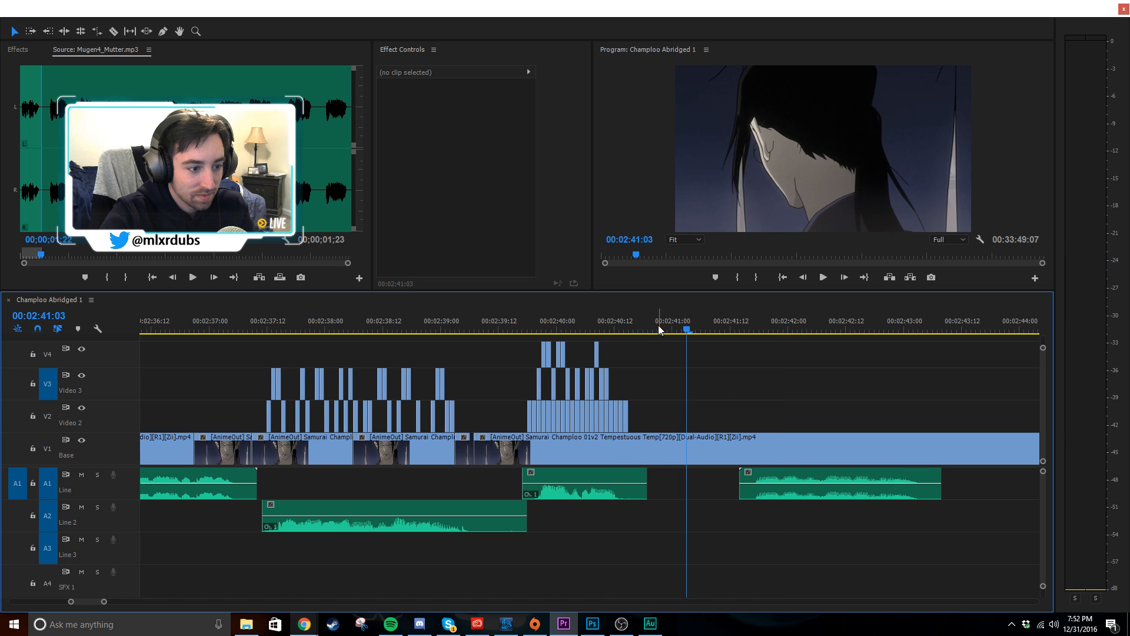
pyautogui.moveTo(659, 329); pyautogui.dragTo(1025, 346)
pyautogui.click(671, 446)
pyautogui.press('v')
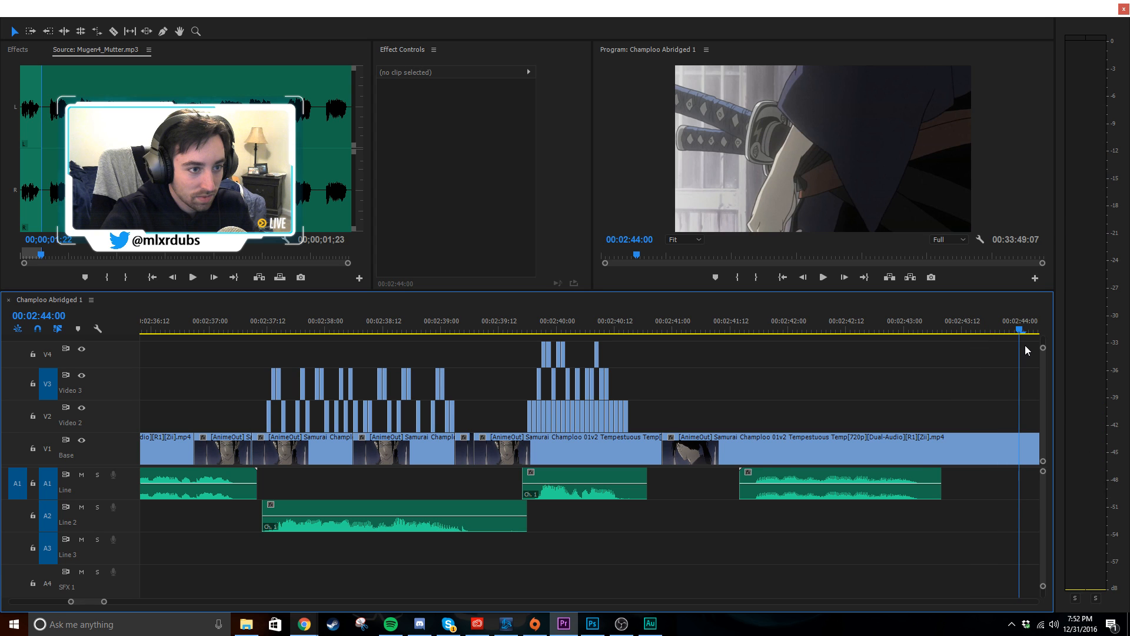
# - Step back to the frame at 02:43:20 and try to delete the empty gap on V3 after the last mouth frames
pyautogui.press('Left')
pyautogui.press('Left')
pyautogui.press('Left')
pyautogui.press('Left')
pyautogui.scroll(-4, 928, 387)
pyautogui.click(913, 389)
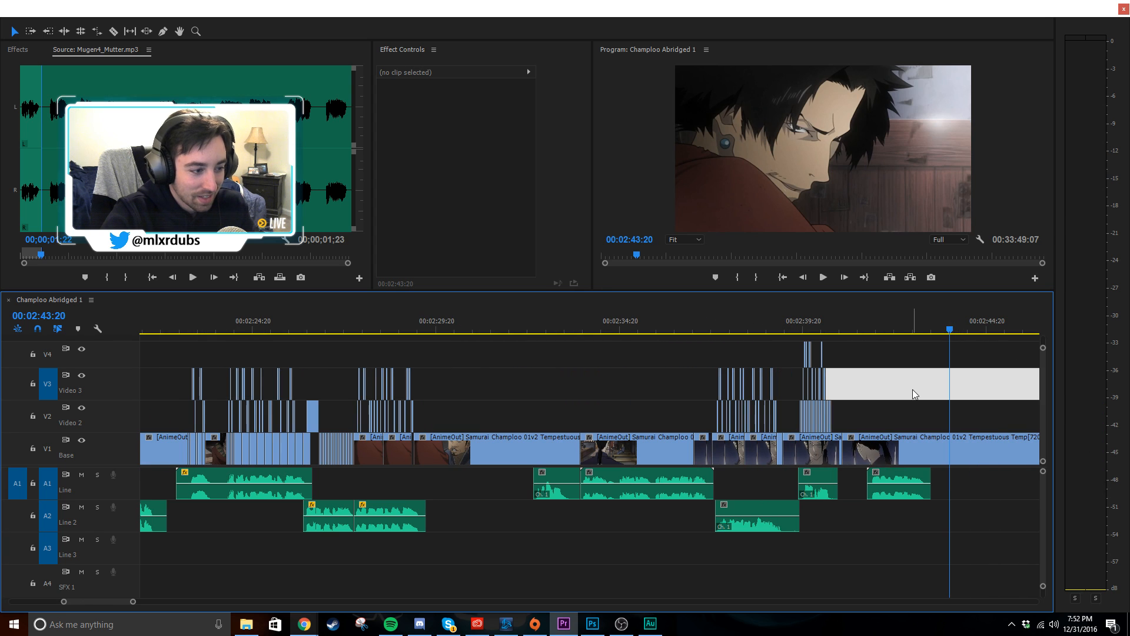
pyautogui.press('Delete')
# - Play the edited sequence from 02:20:06 in a maximized Program Monitor and stop at 02:40:20
pyautogui.scroll(-3, 895, 381)
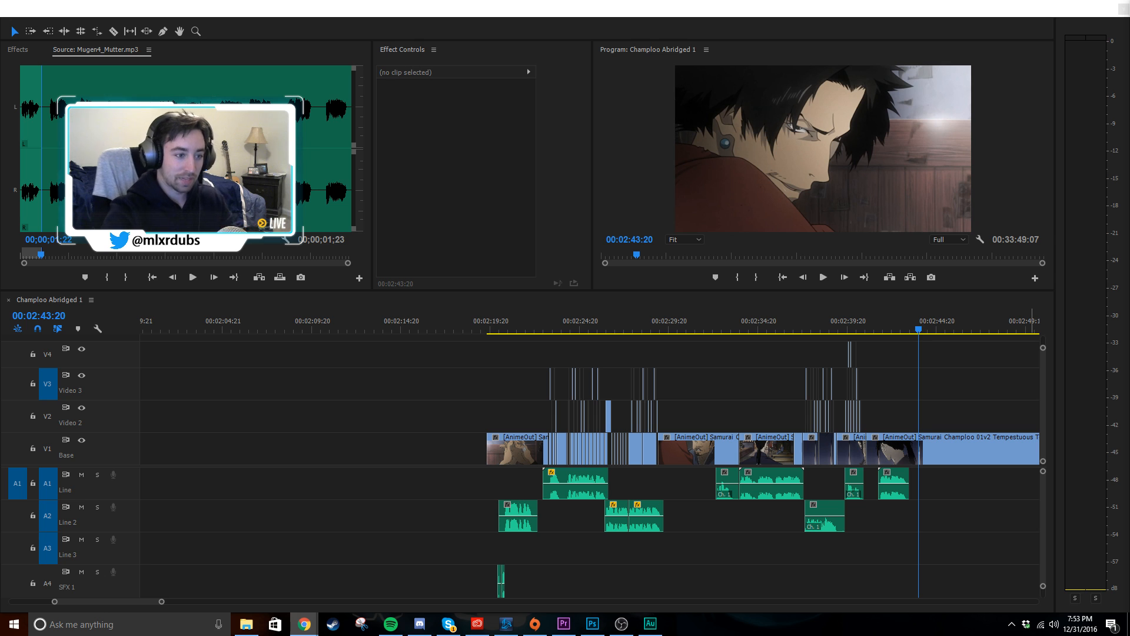
pyautogui.moveTo(505, 331); pyautogui.dragTo(499, 331)
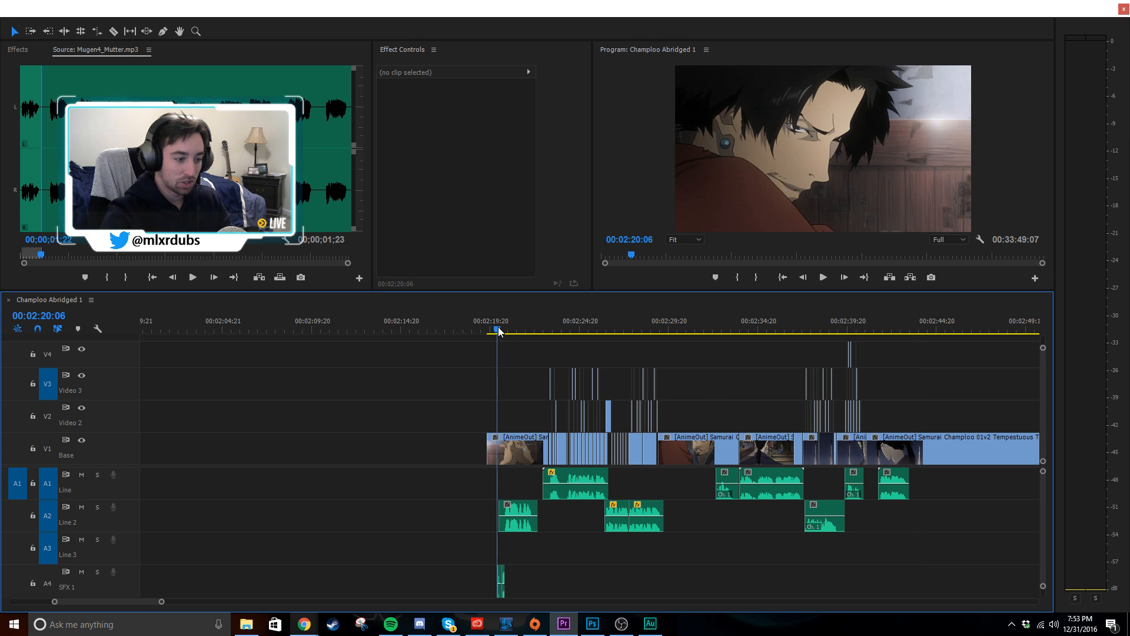
pyautogui.press('`')
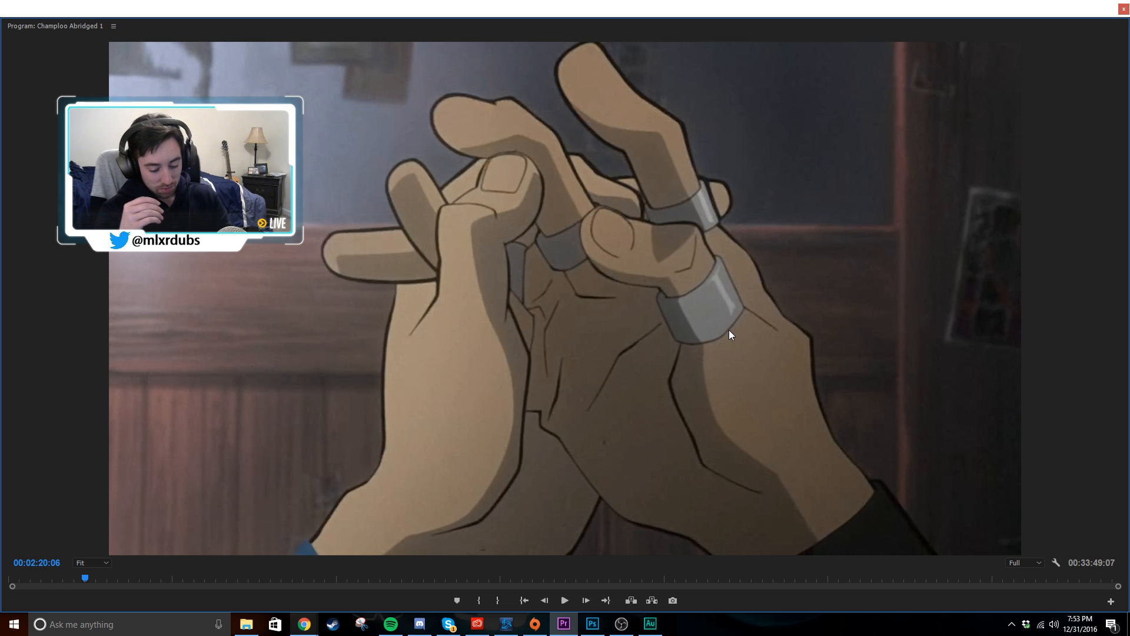
pyautogui.press('space')
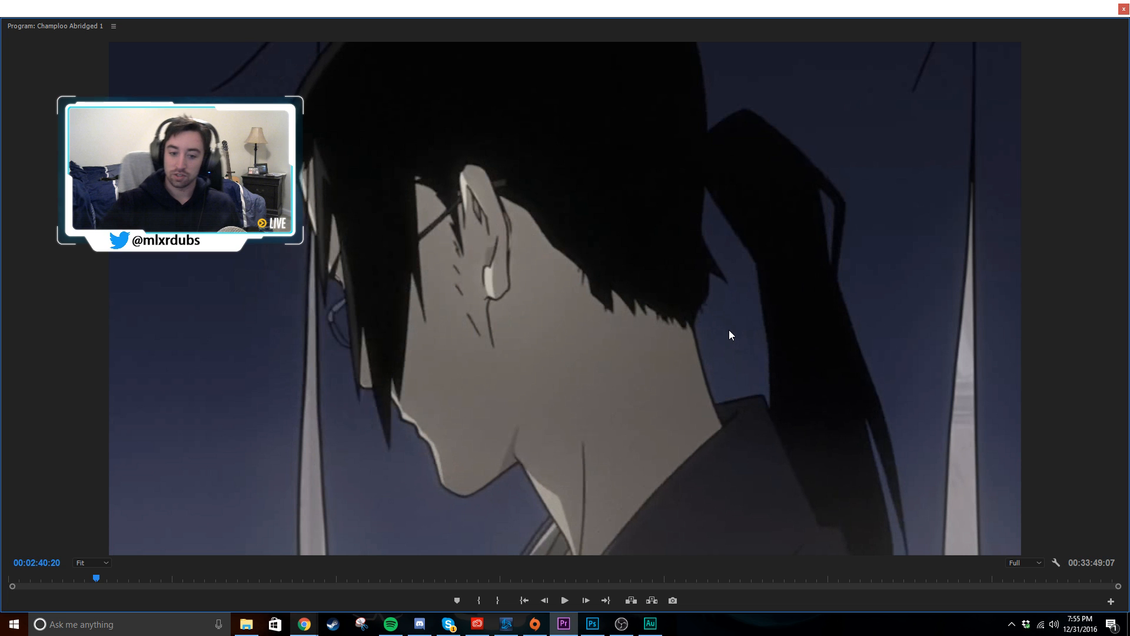
# - Switch to the open Chrome live window
pyautogui.moveTo(304, 623)
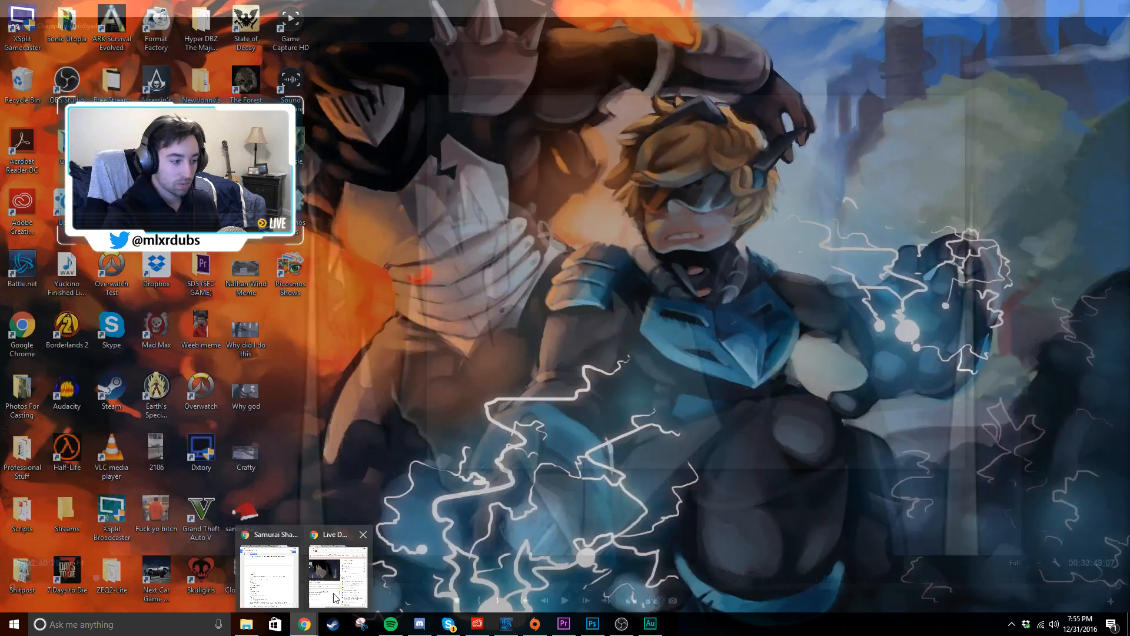